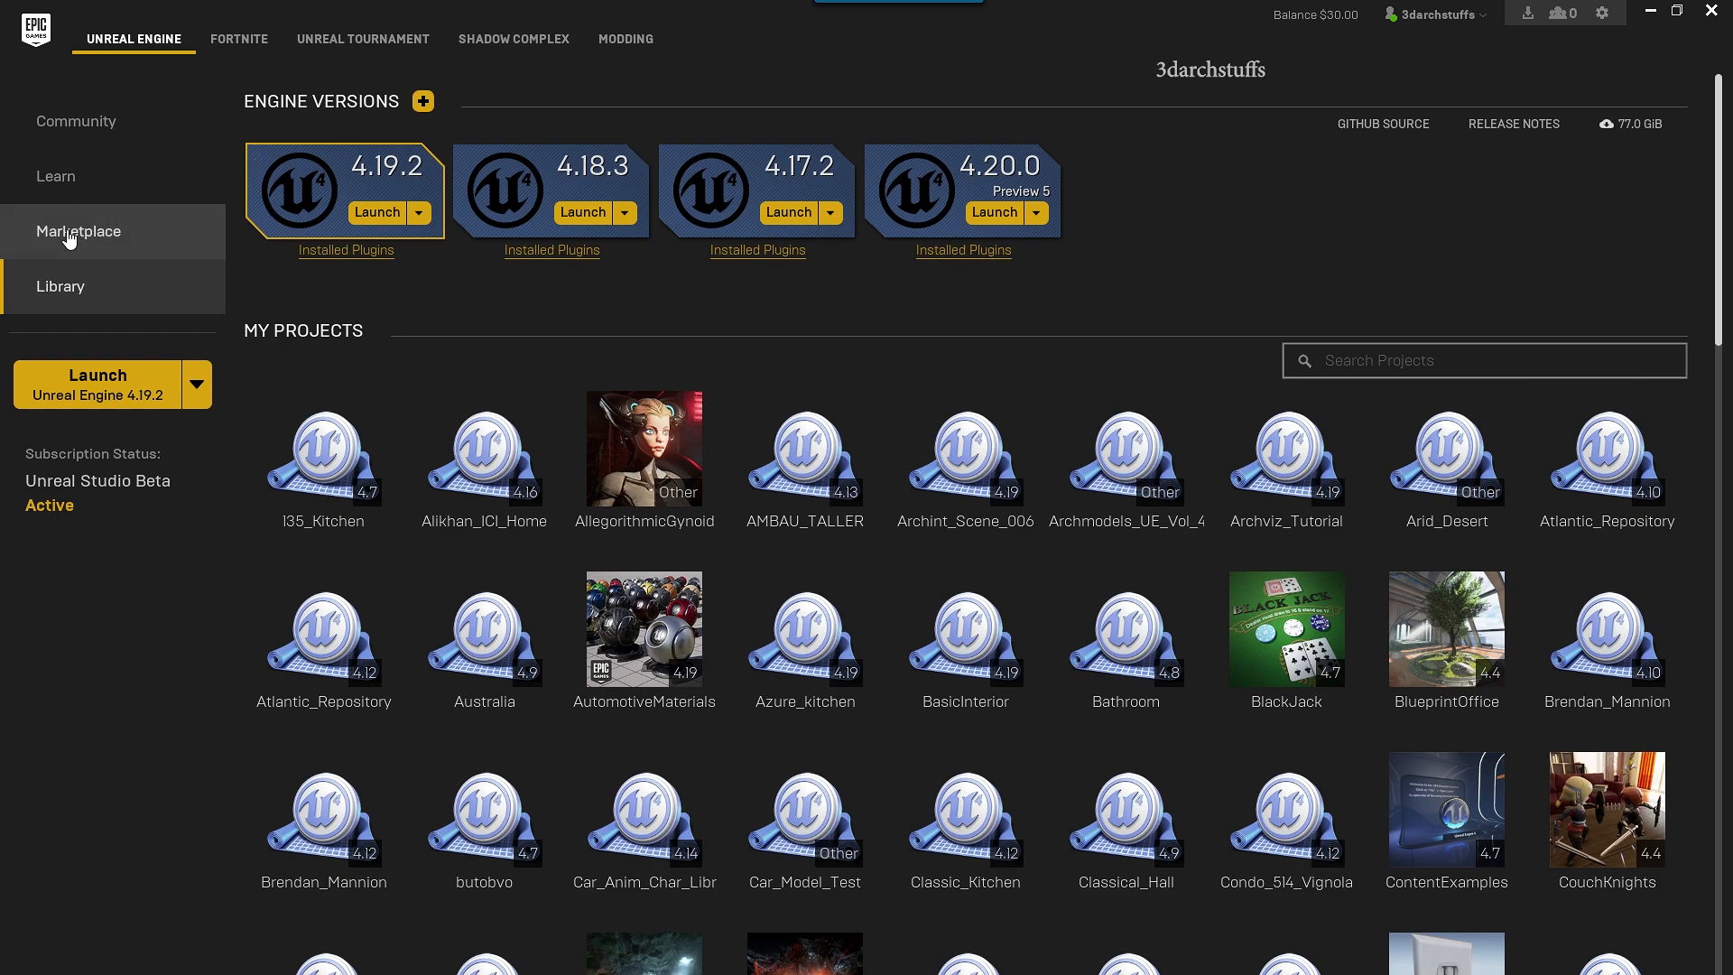
- Search the Marketplace for "automotive" and open the Automotive Materials content page
left_click(69, 237)
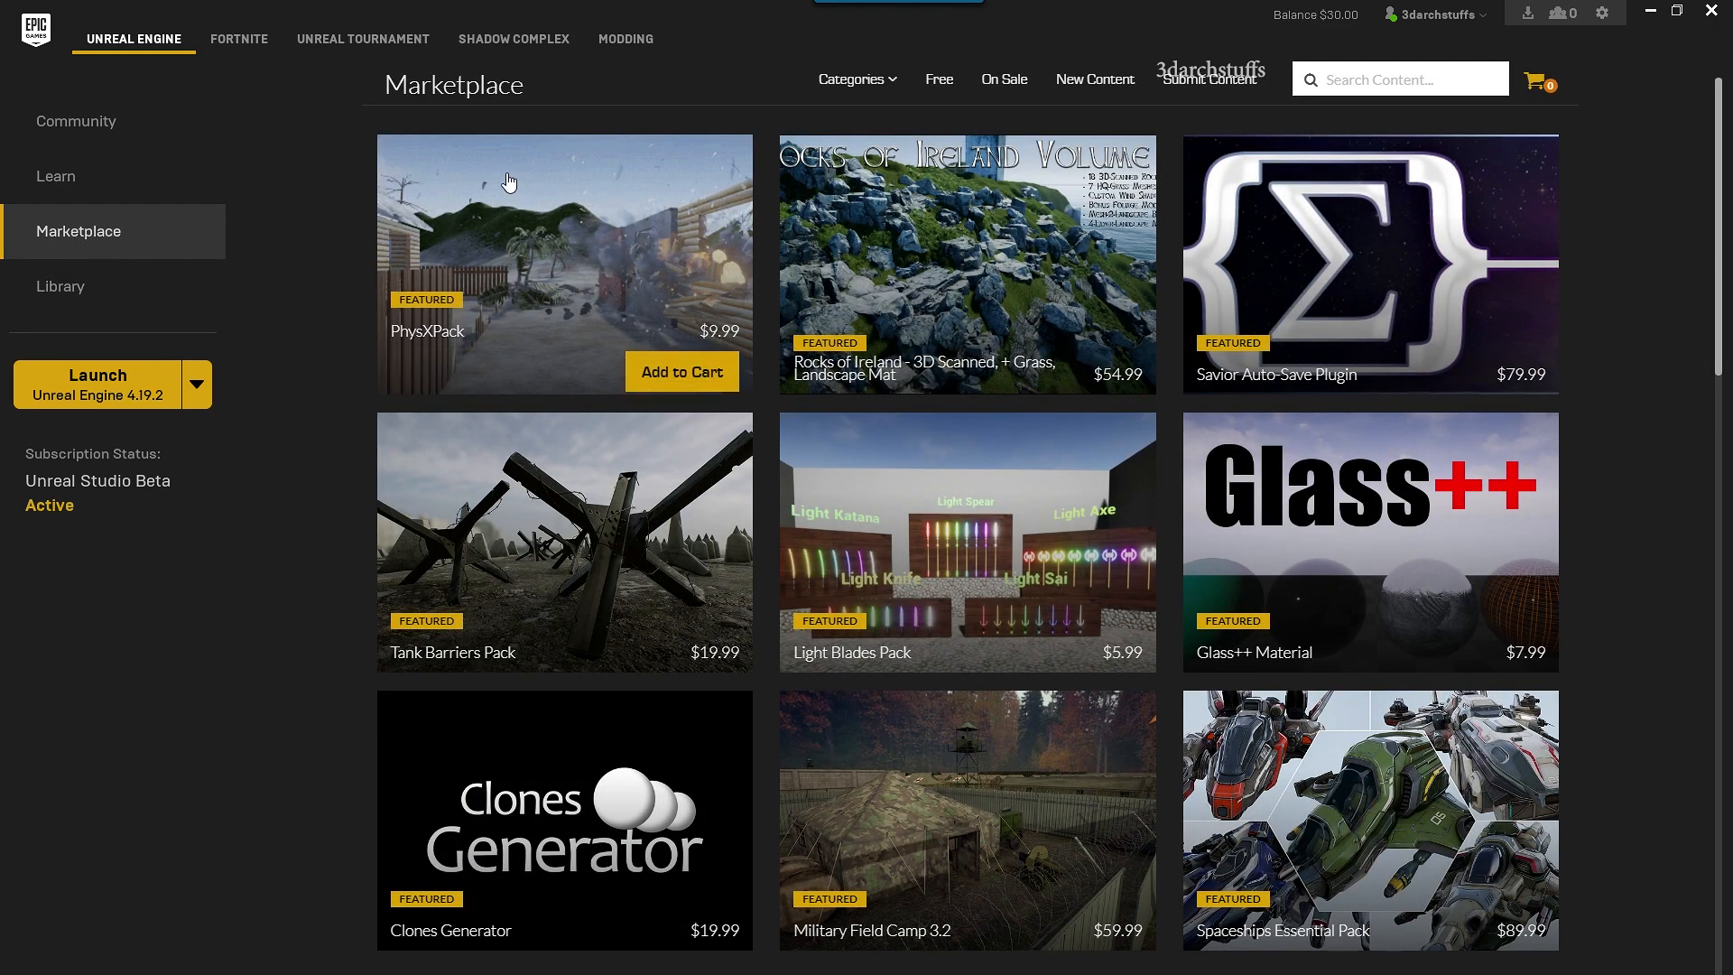
left_click(1389, 80)
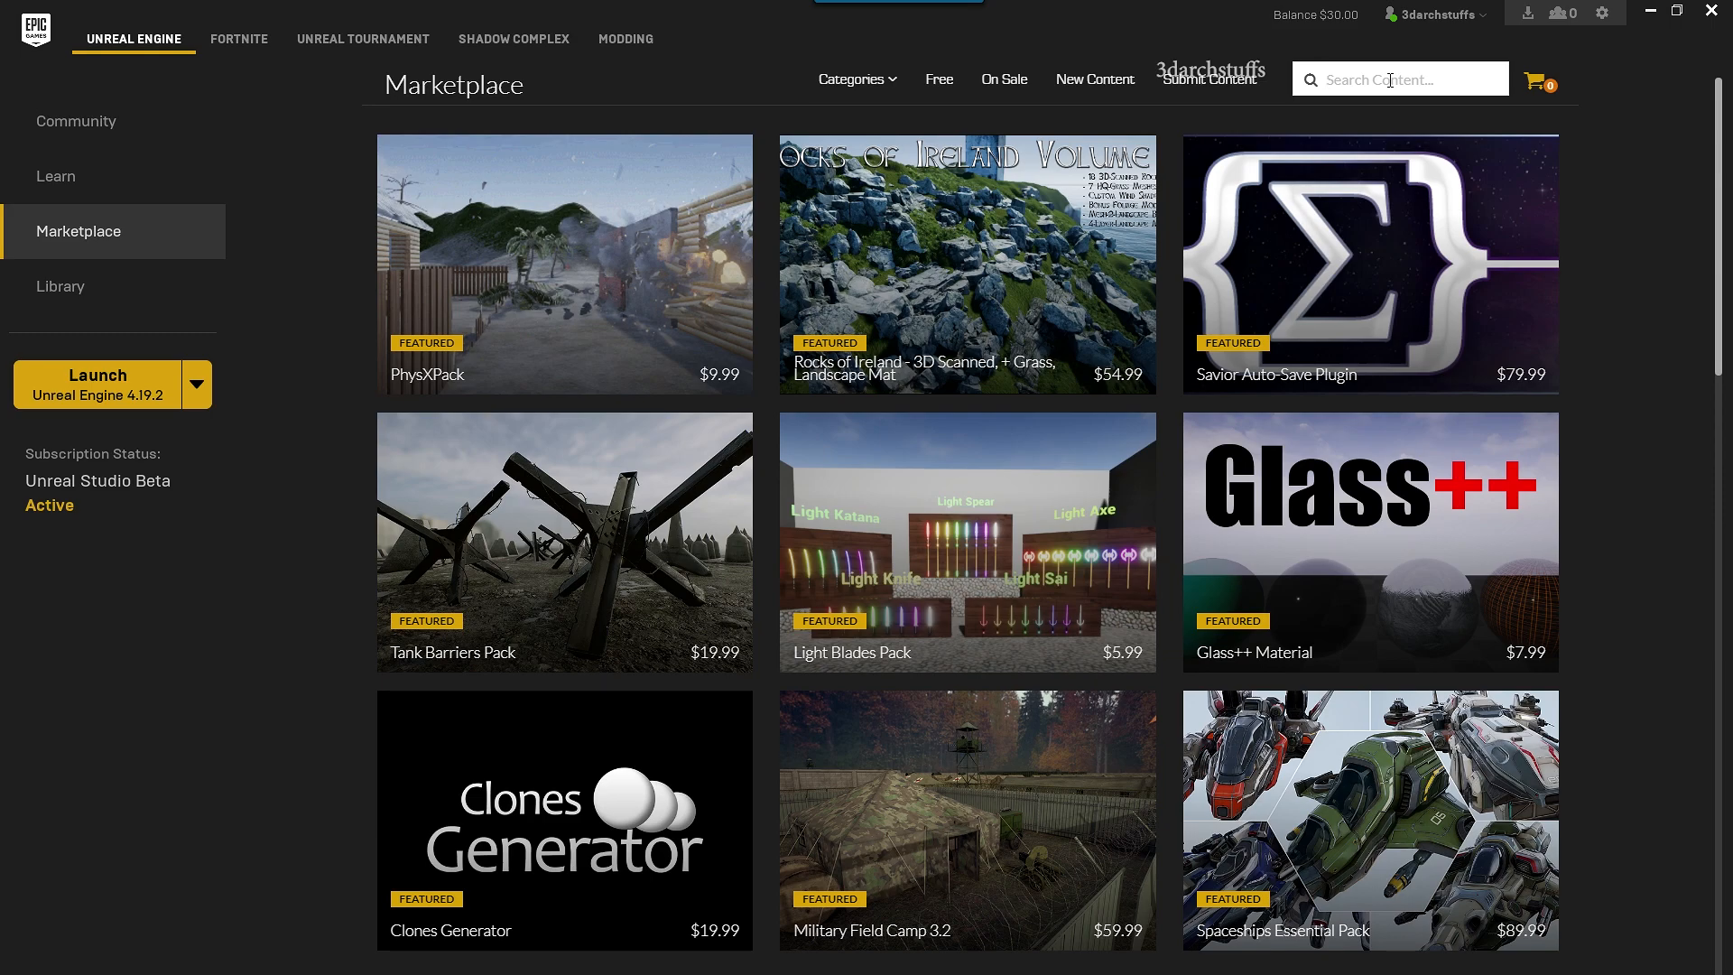
type("au")
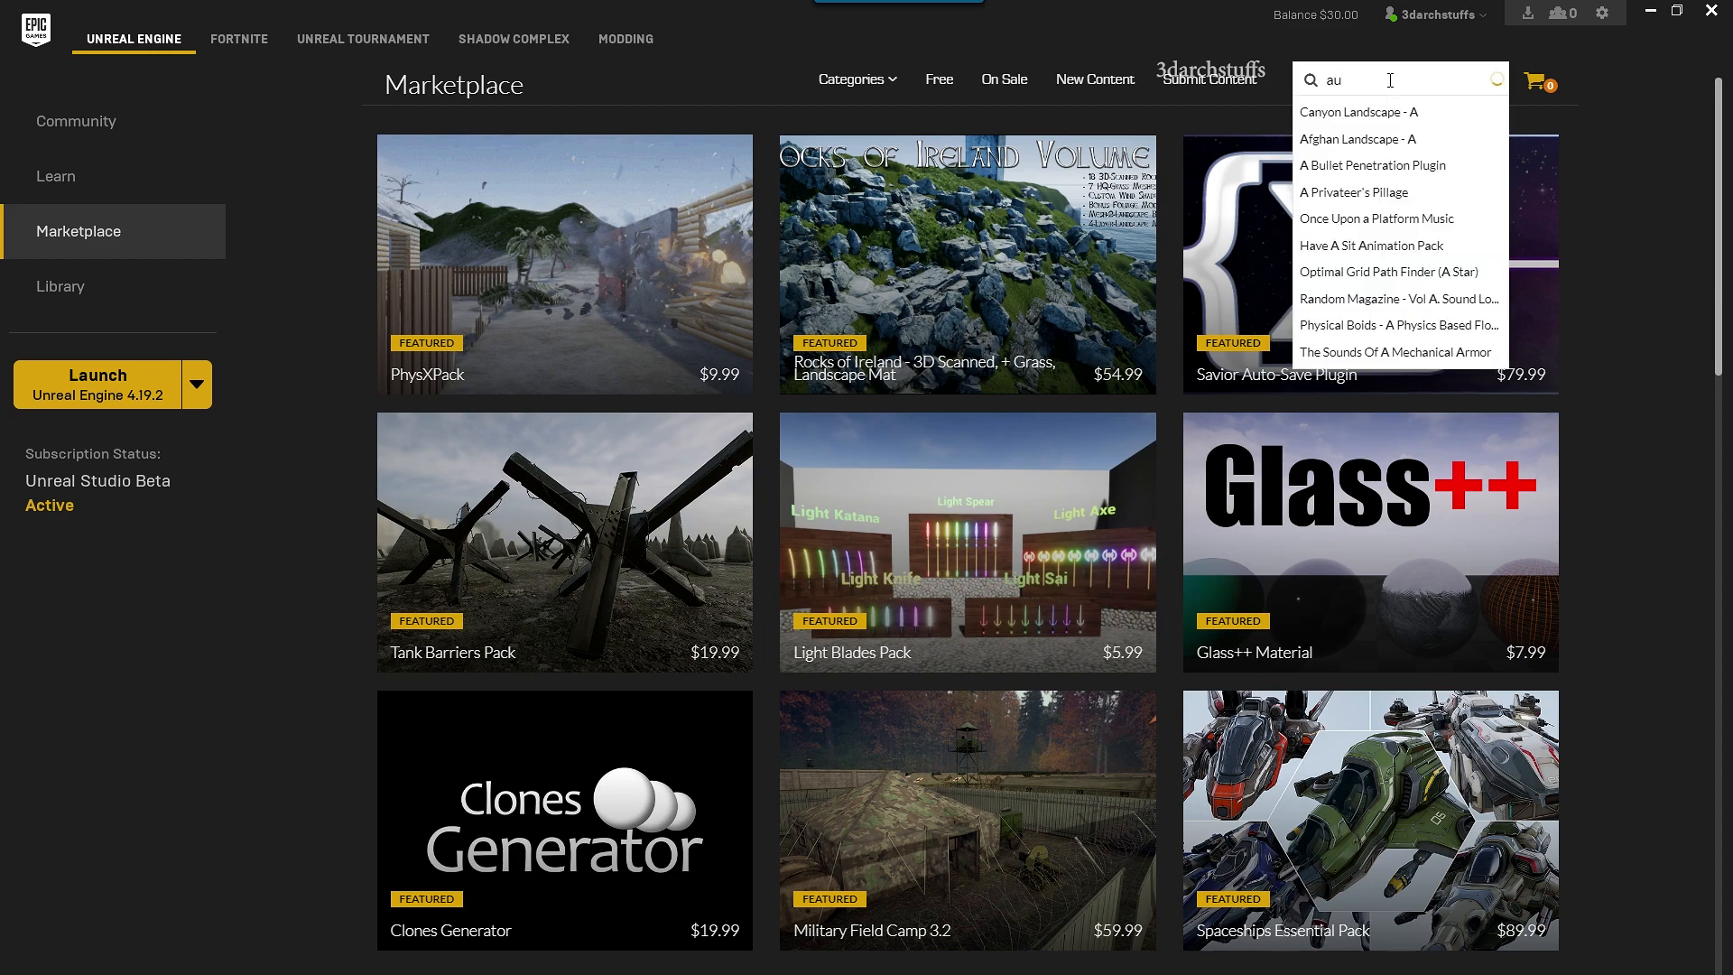
type("to")
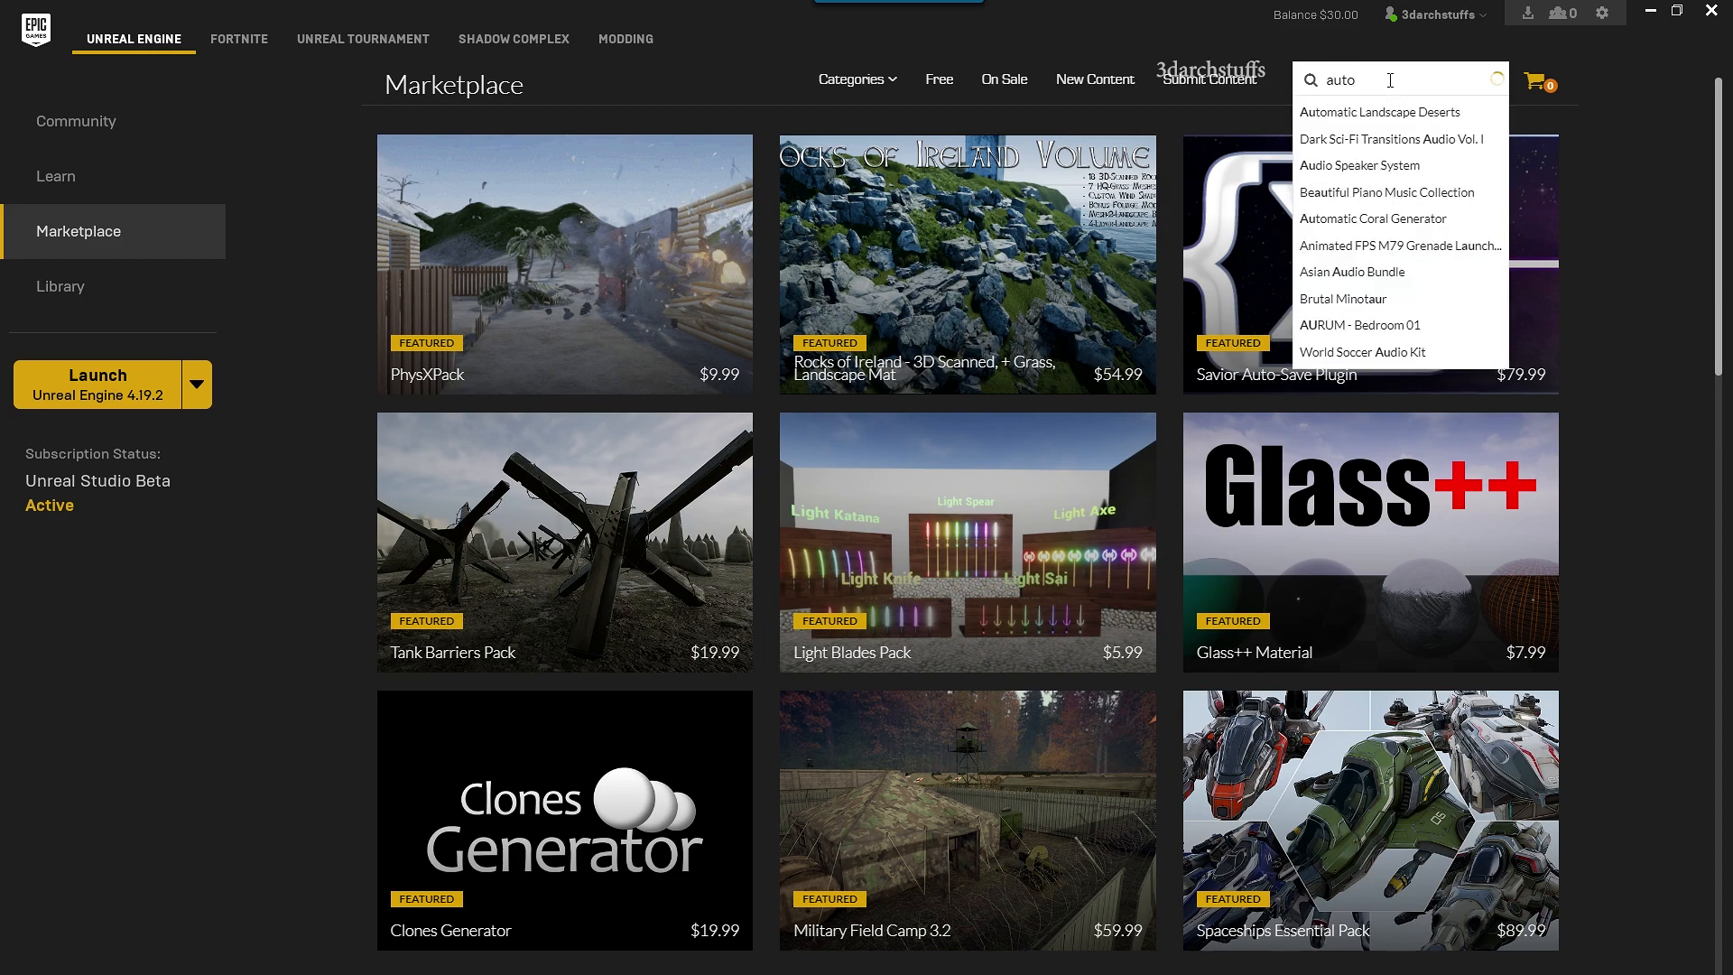
type("motive")
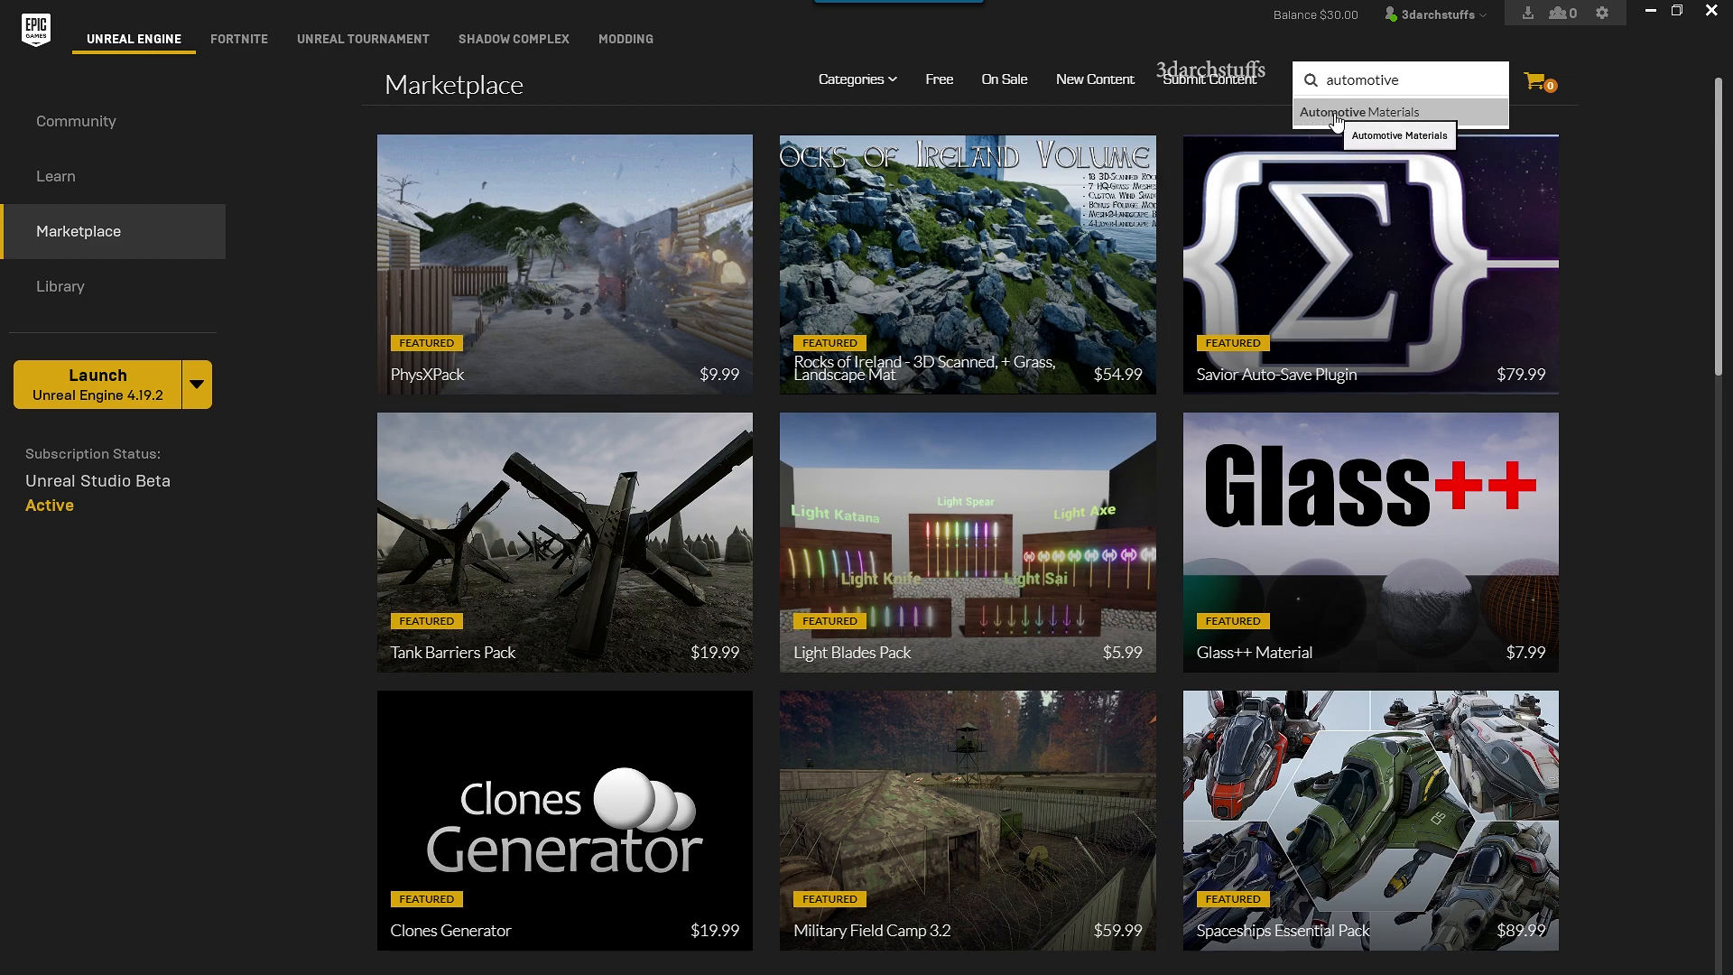
left_click(1386, 115)
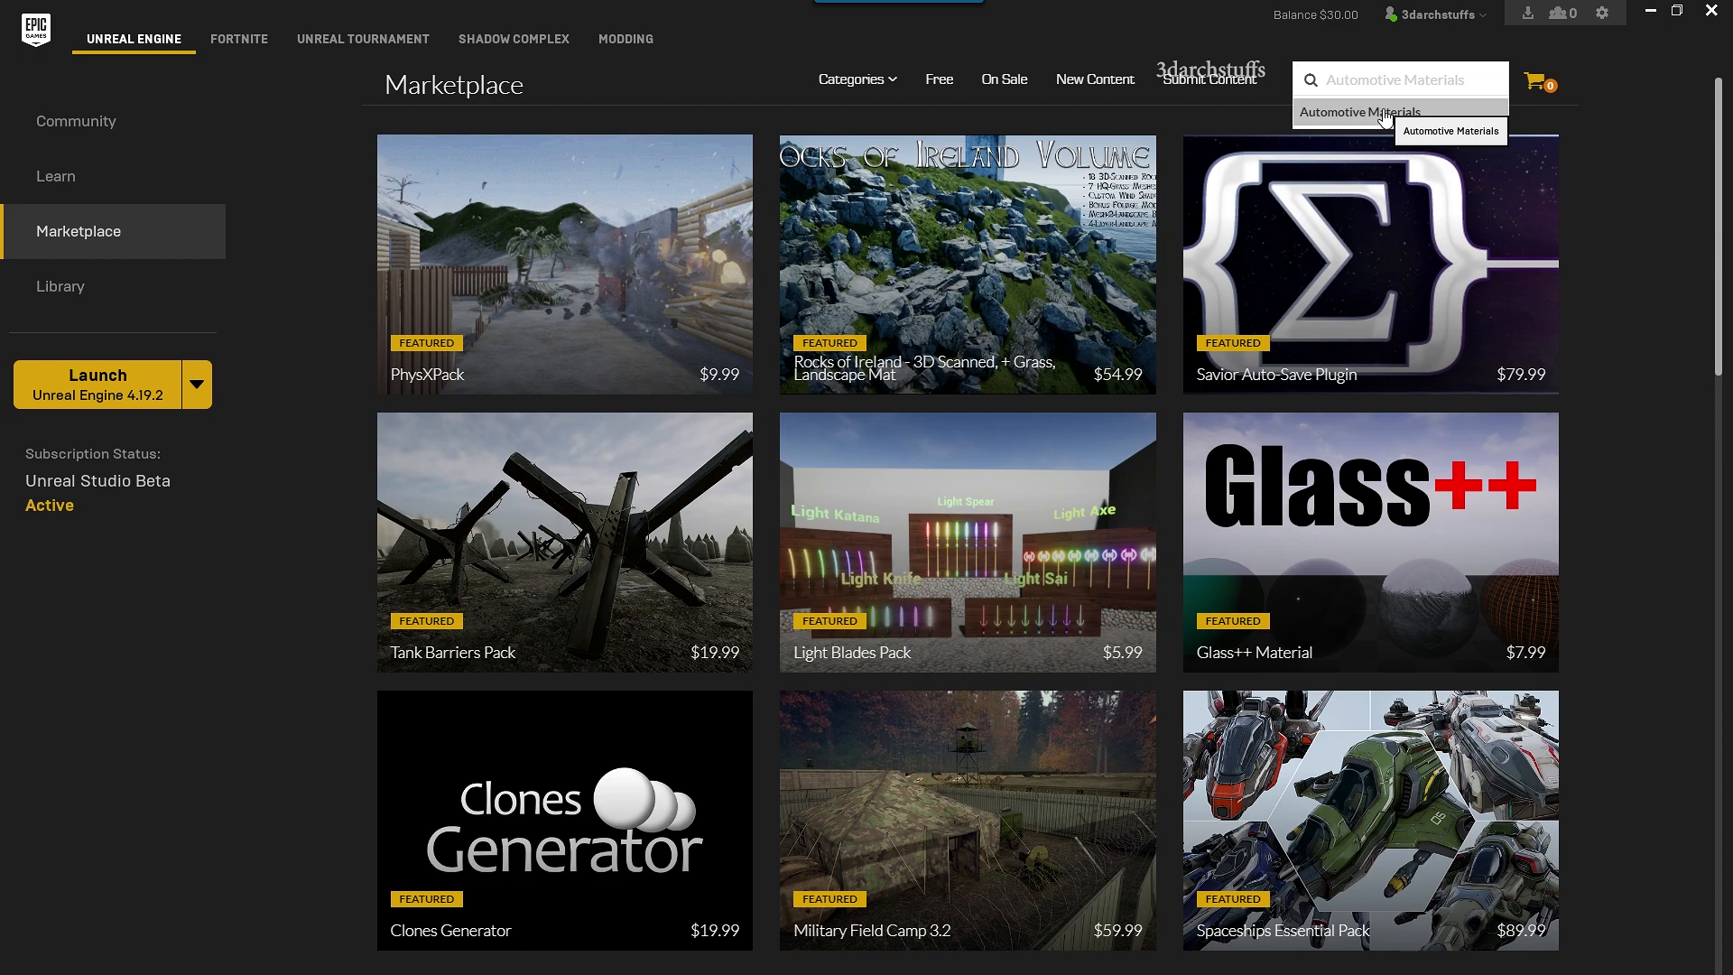
left_click(1385, 115)
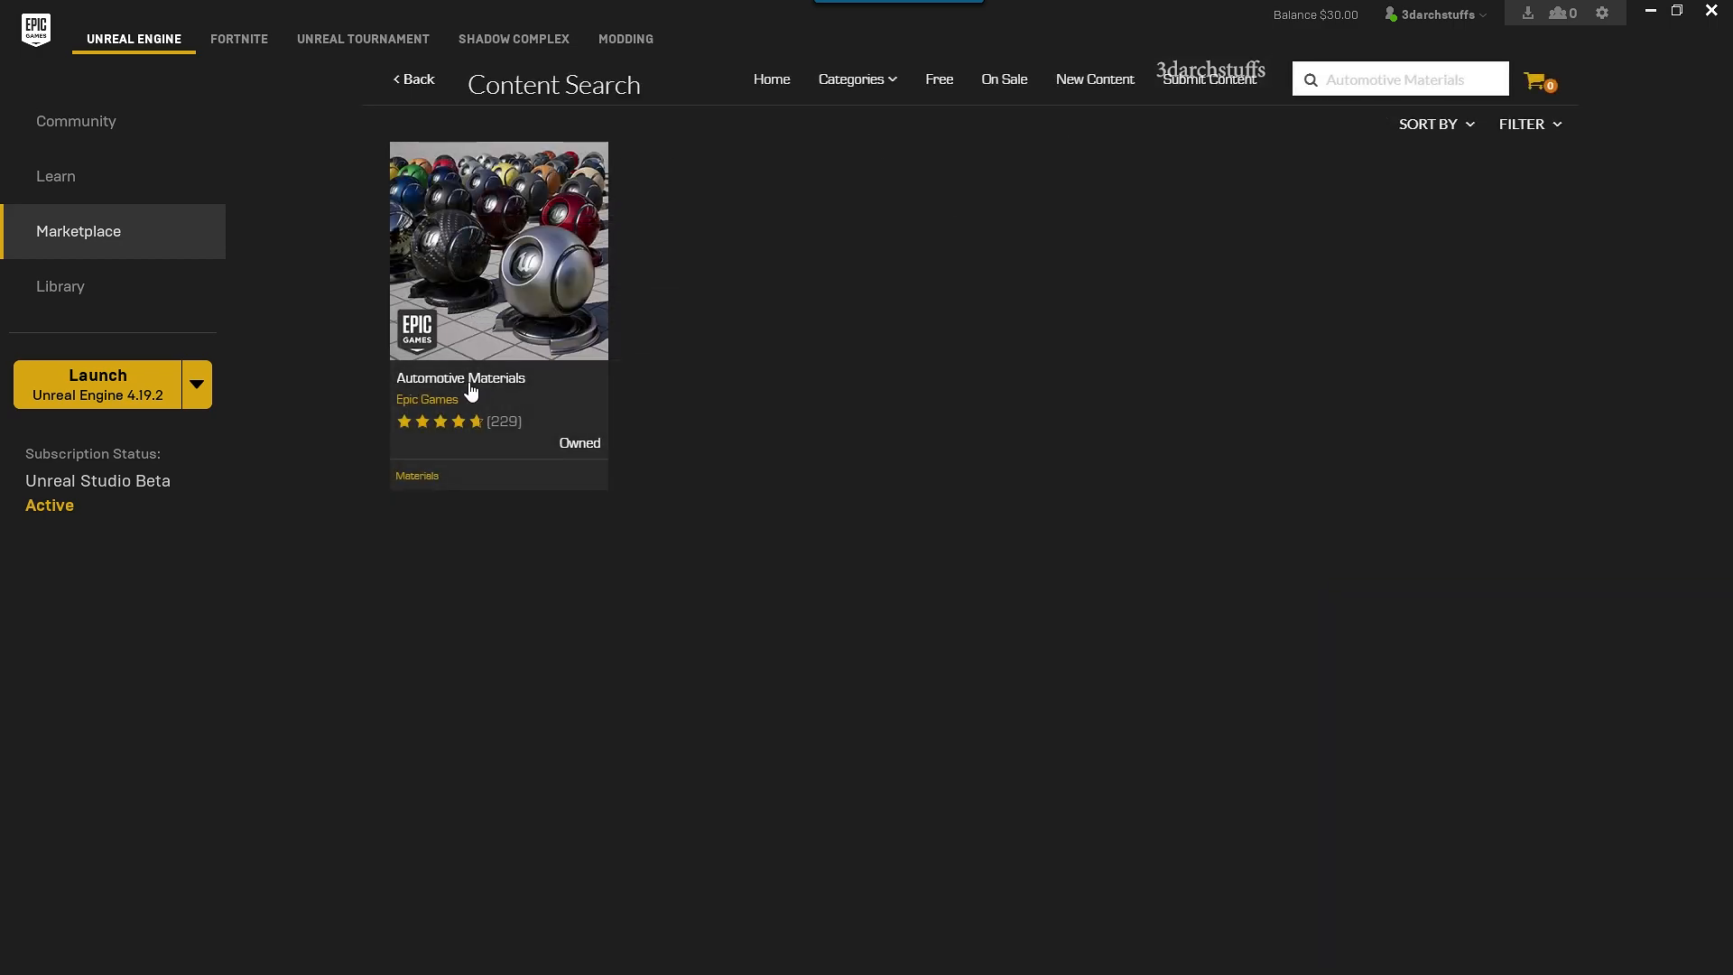
left_click(521, 244)
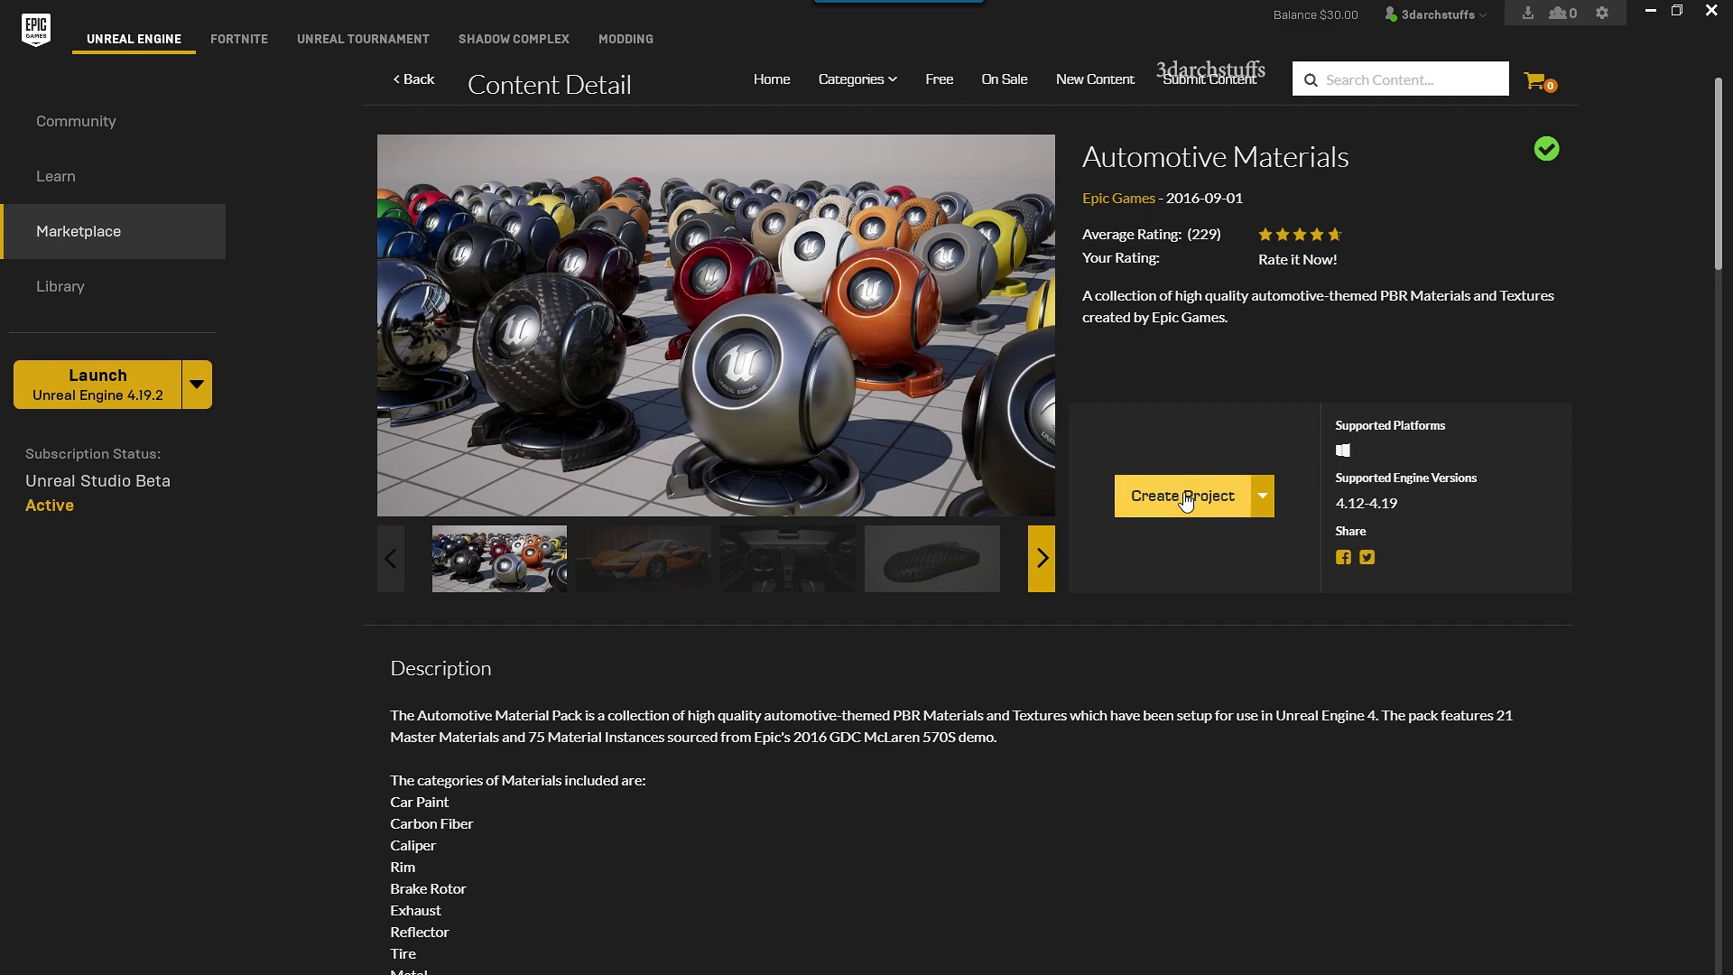
- Open the AutomotiveMaterials project from the Library's projects
left_click(89, 294)
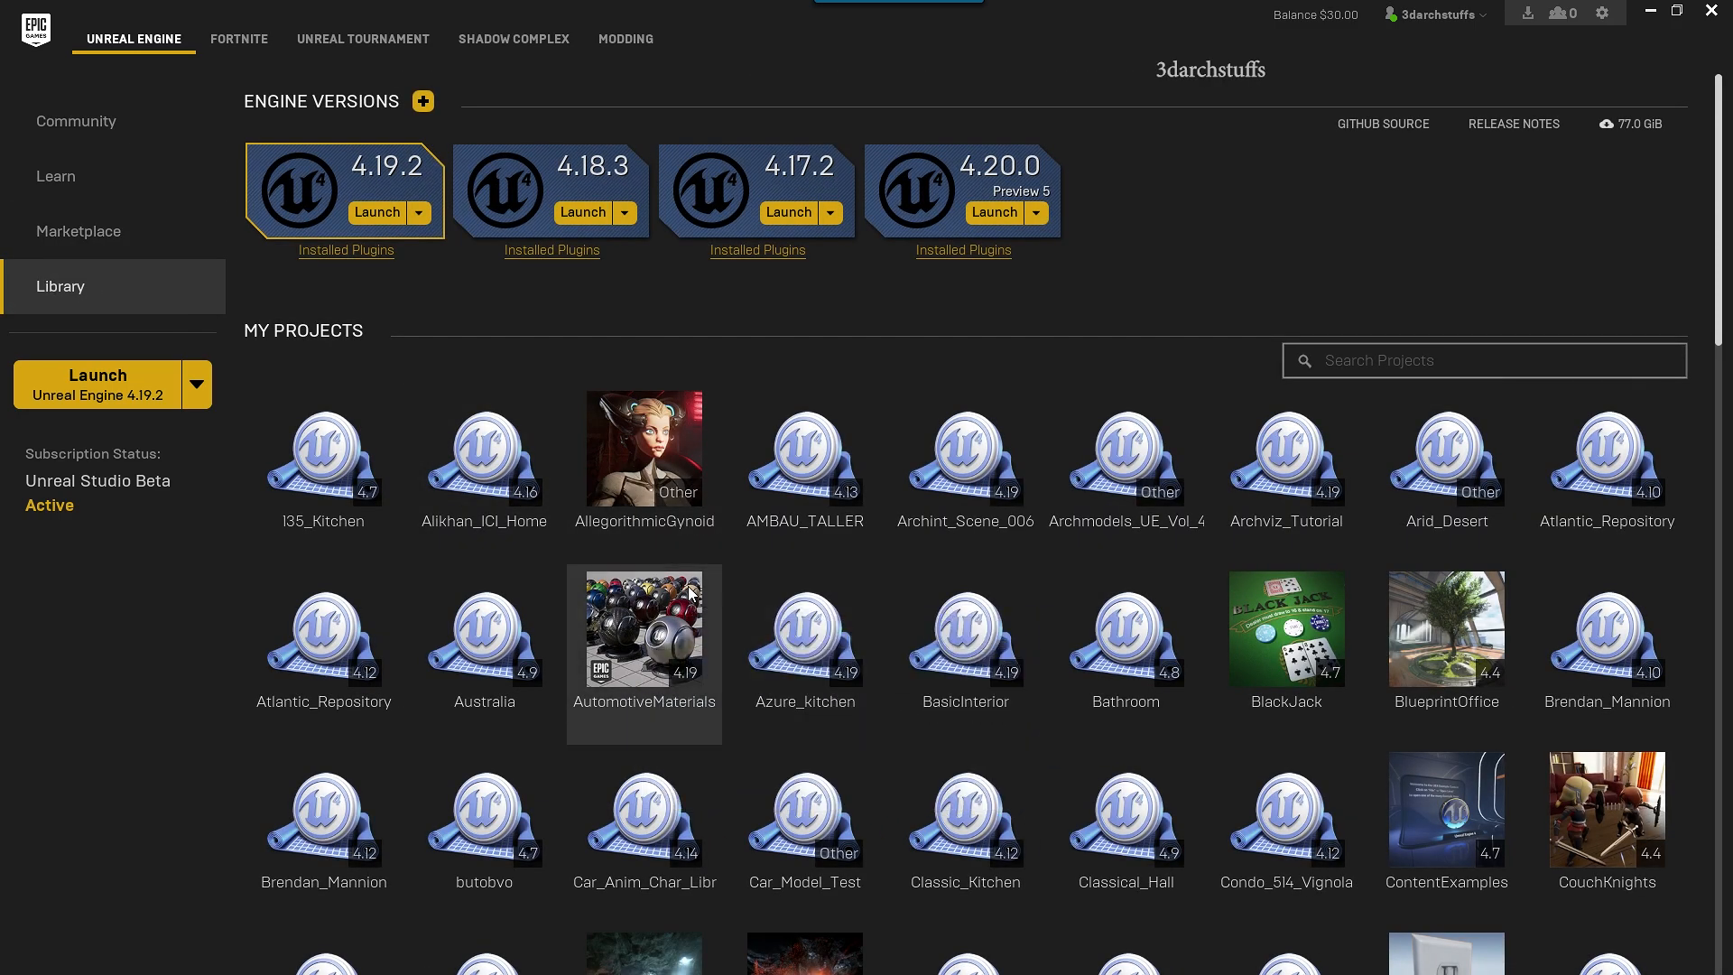
right_click(646, 609)
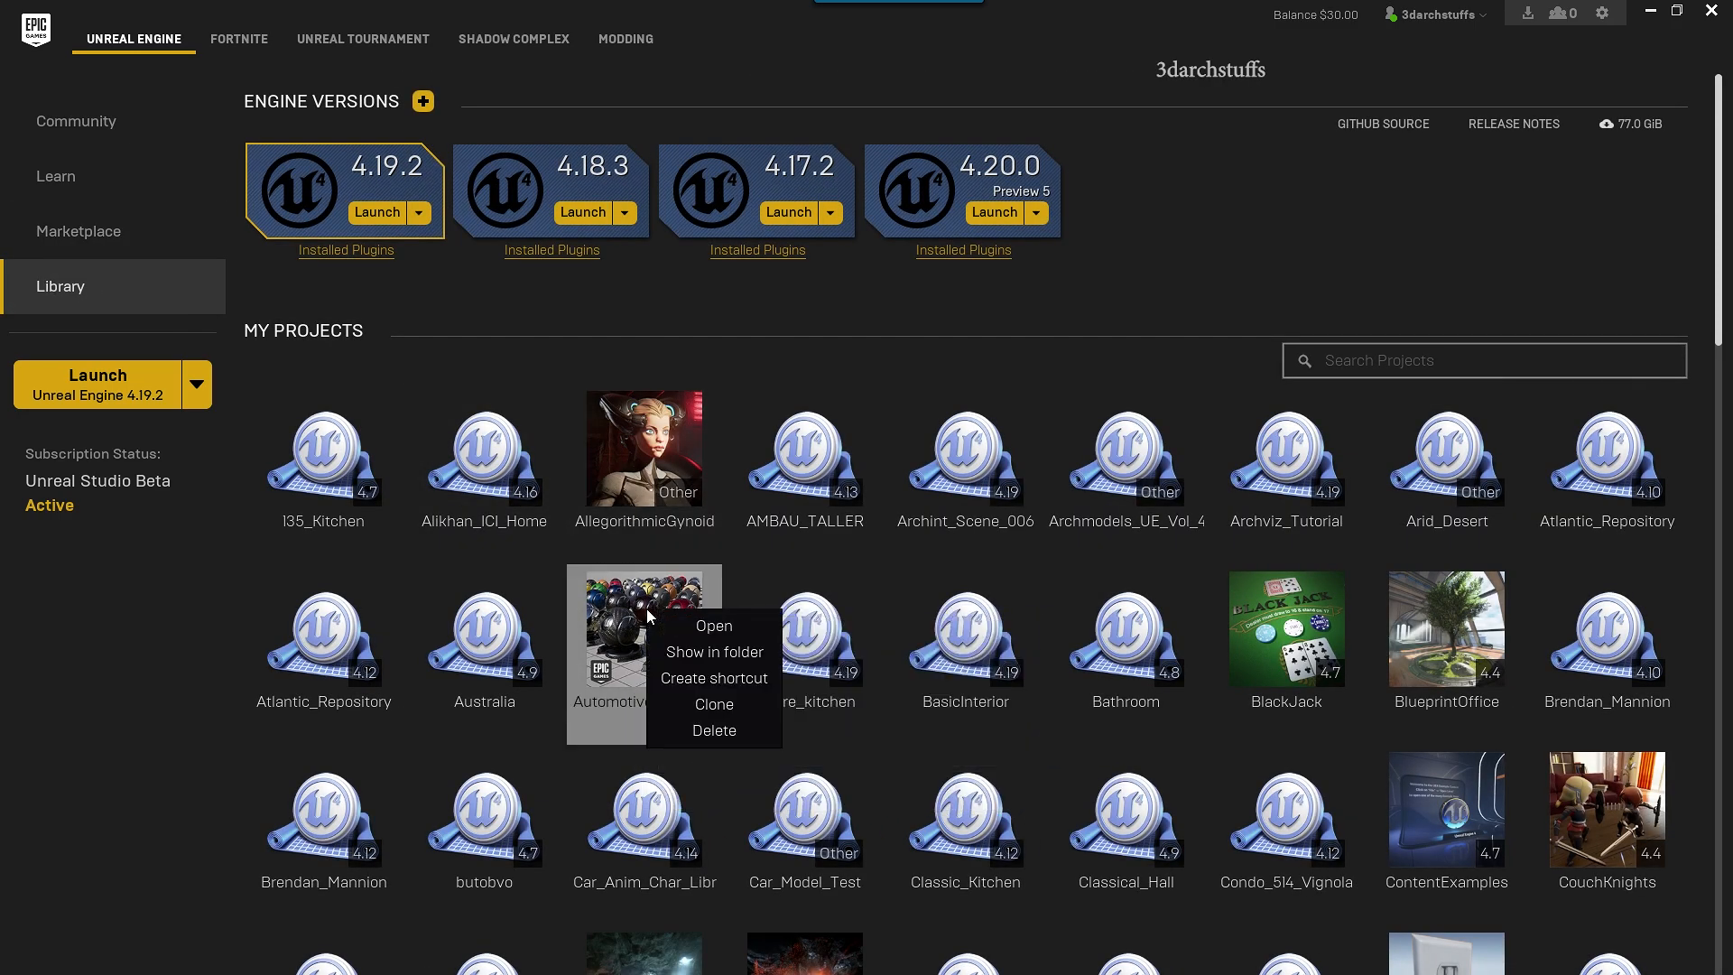
left_click(703, 625)
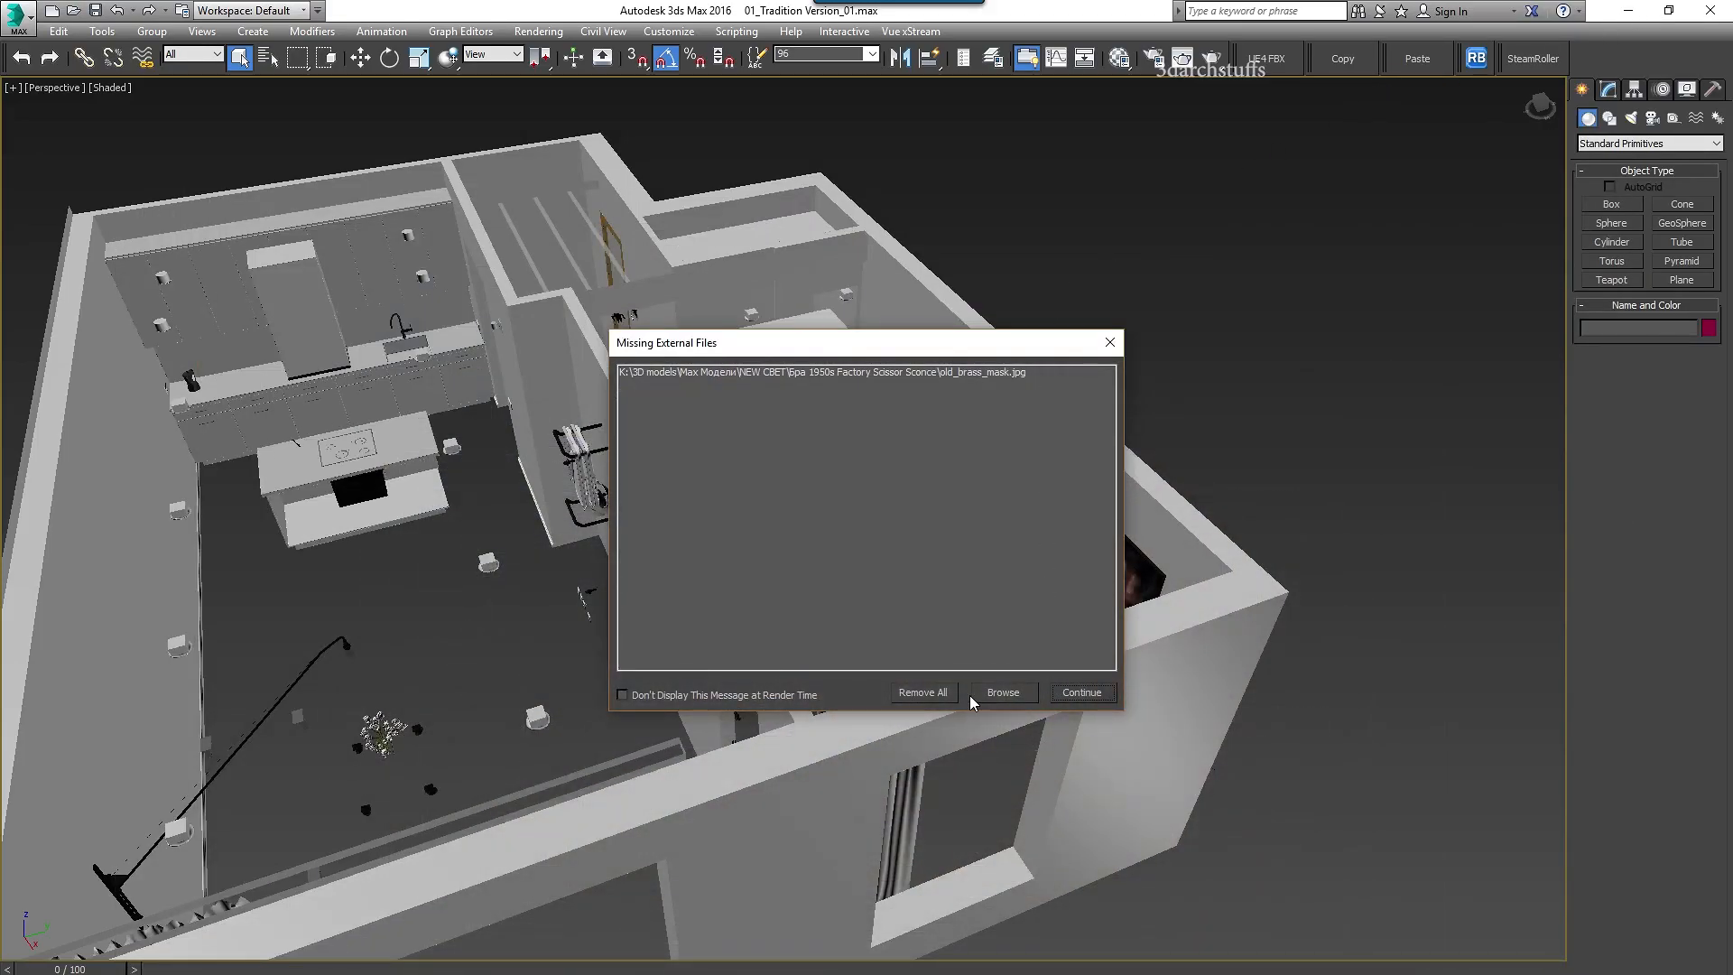
- Continue past the missing external files notice in 3ds Max and switch to the AutomotiveMaterials project in Unreal Editor
left_click(1081, 693)
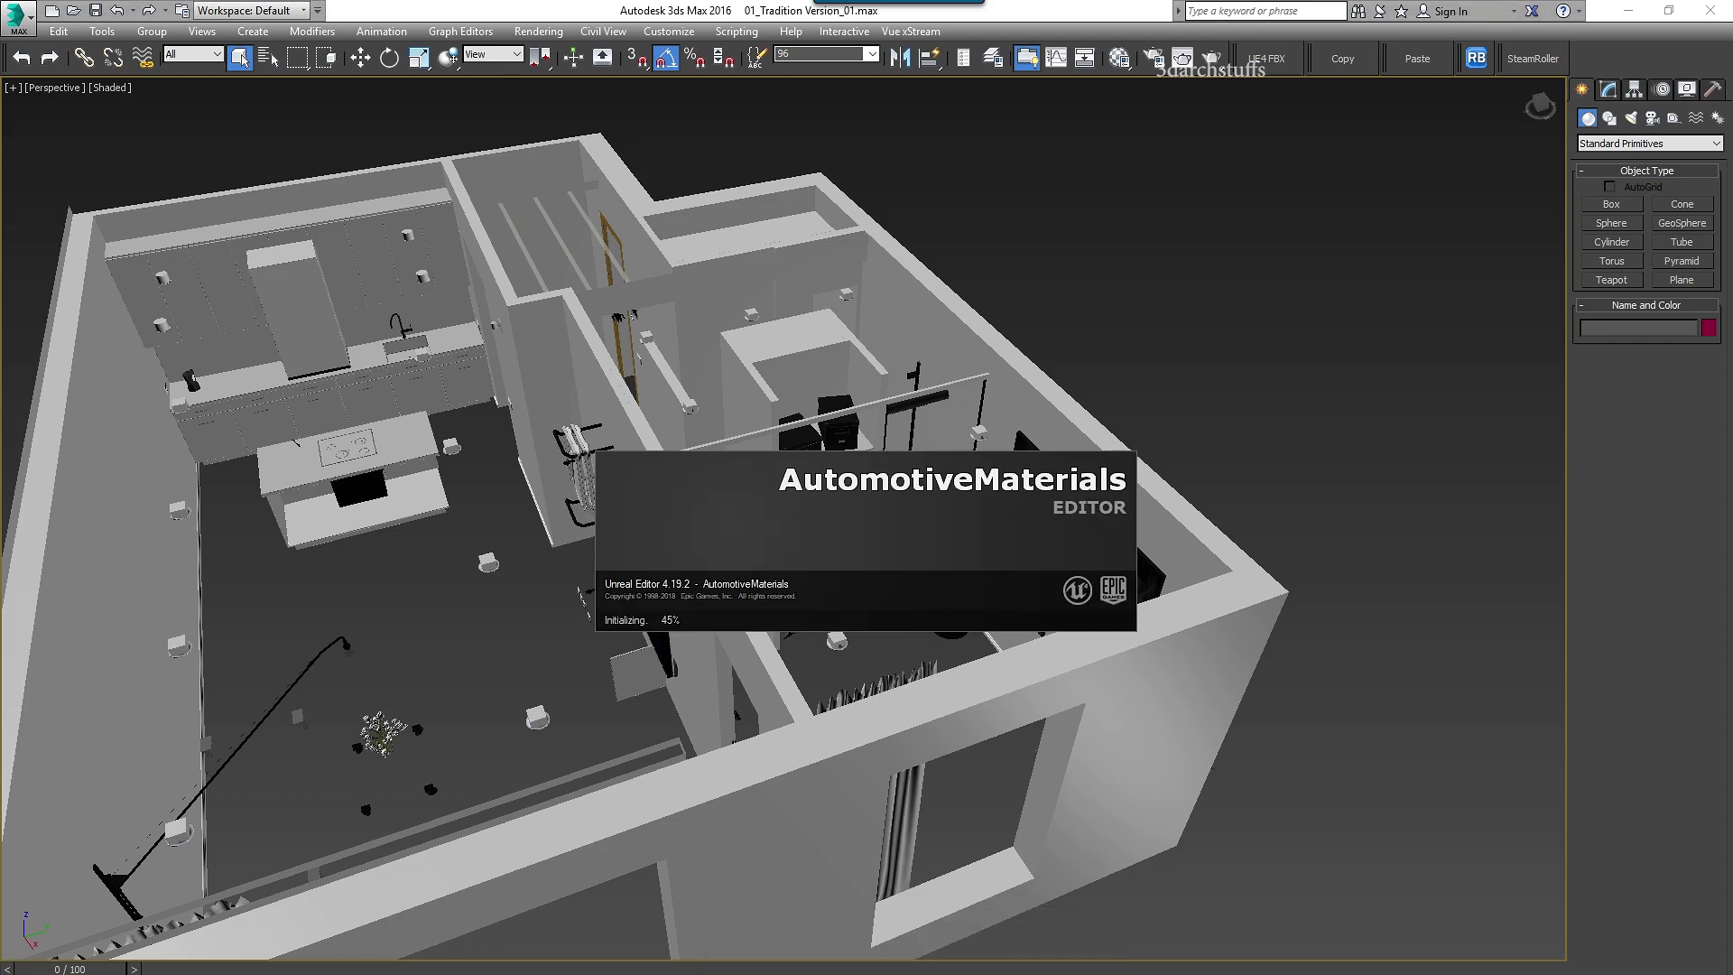
mouse_move(908, 973)
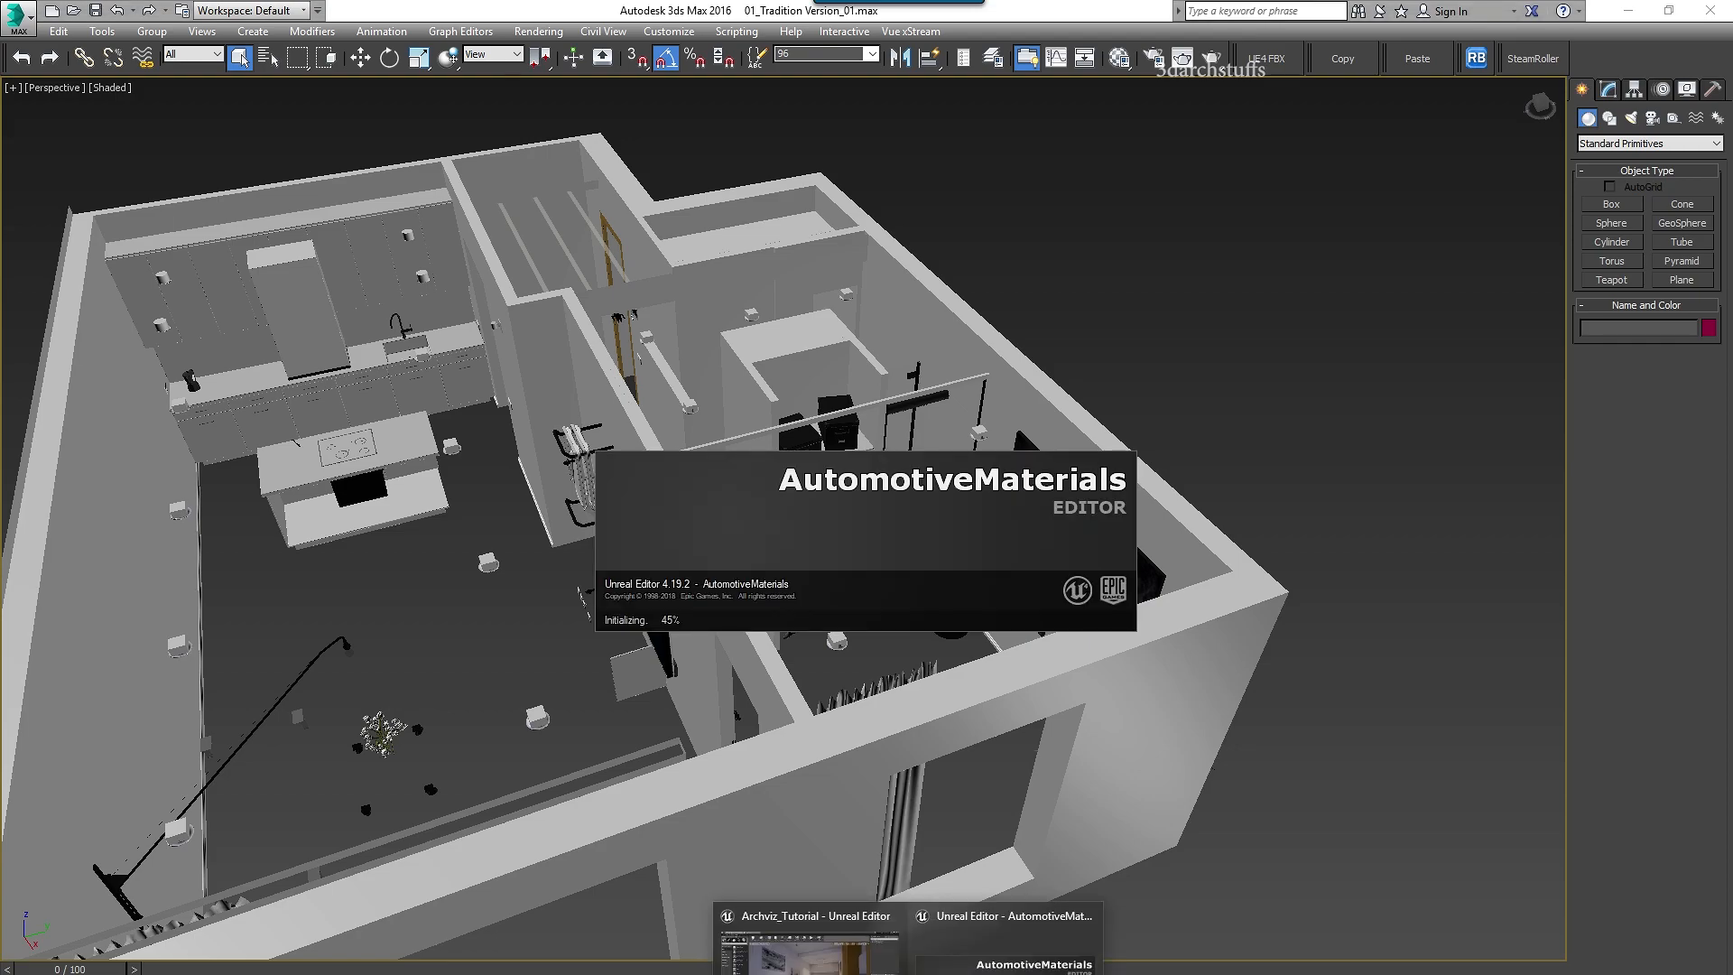
left_click(808, 944)
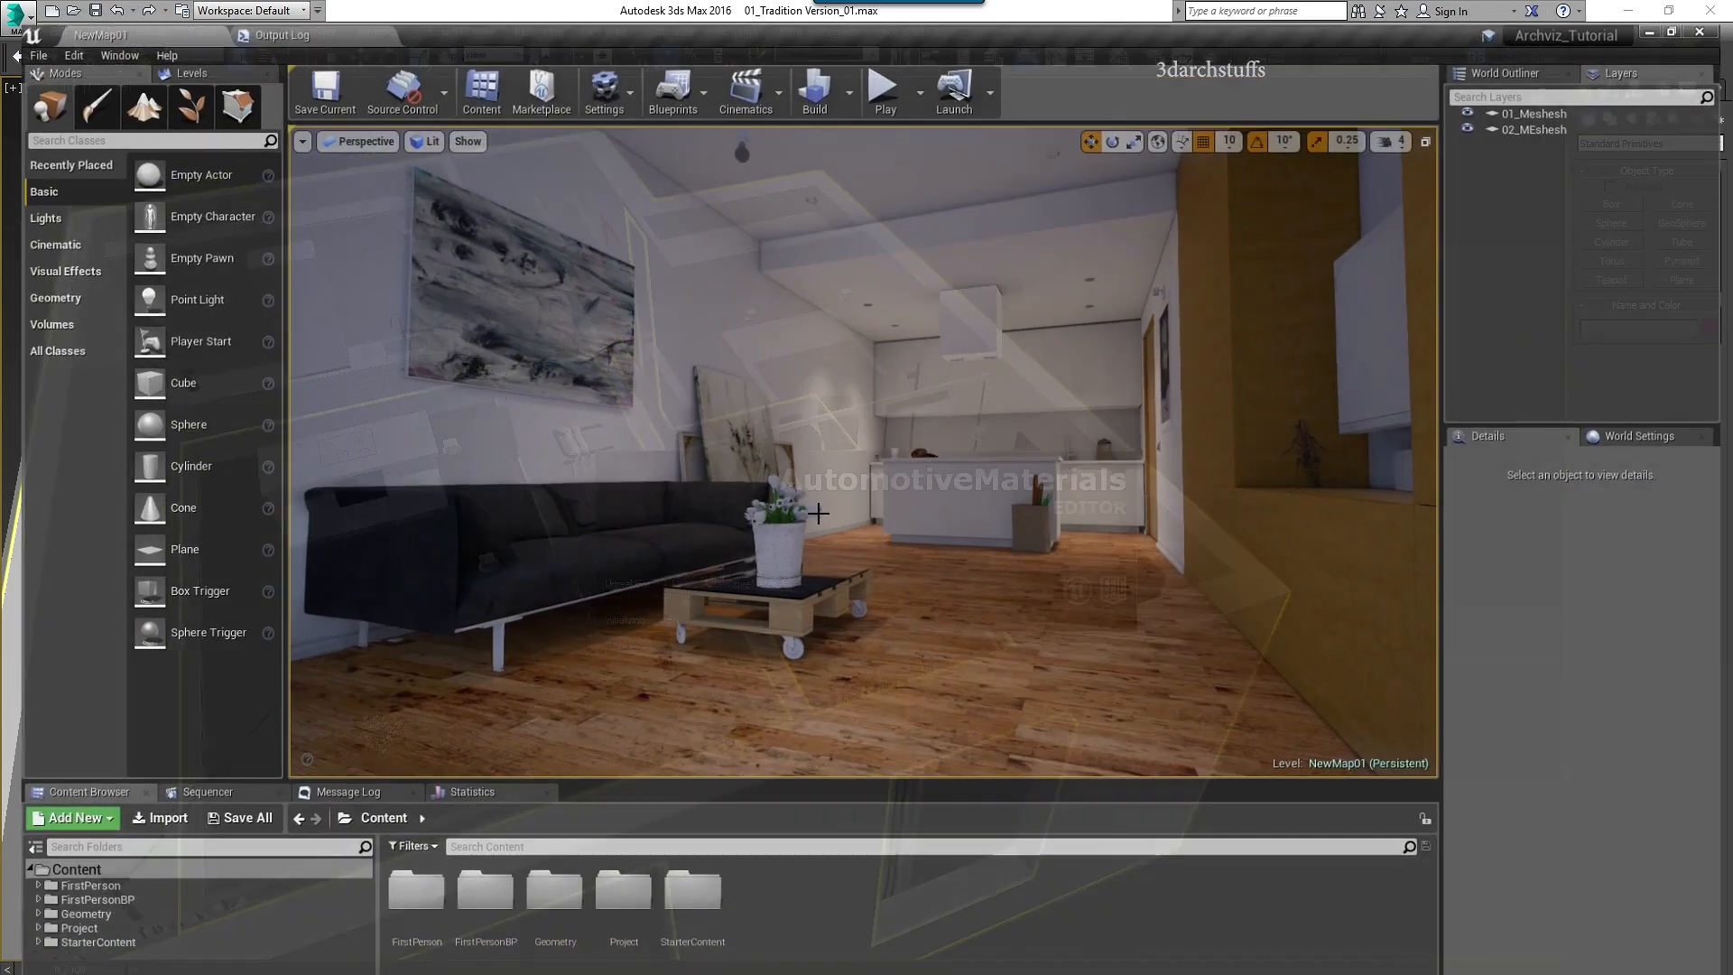
mouse_move(908, 974)
left_click(986, 969)
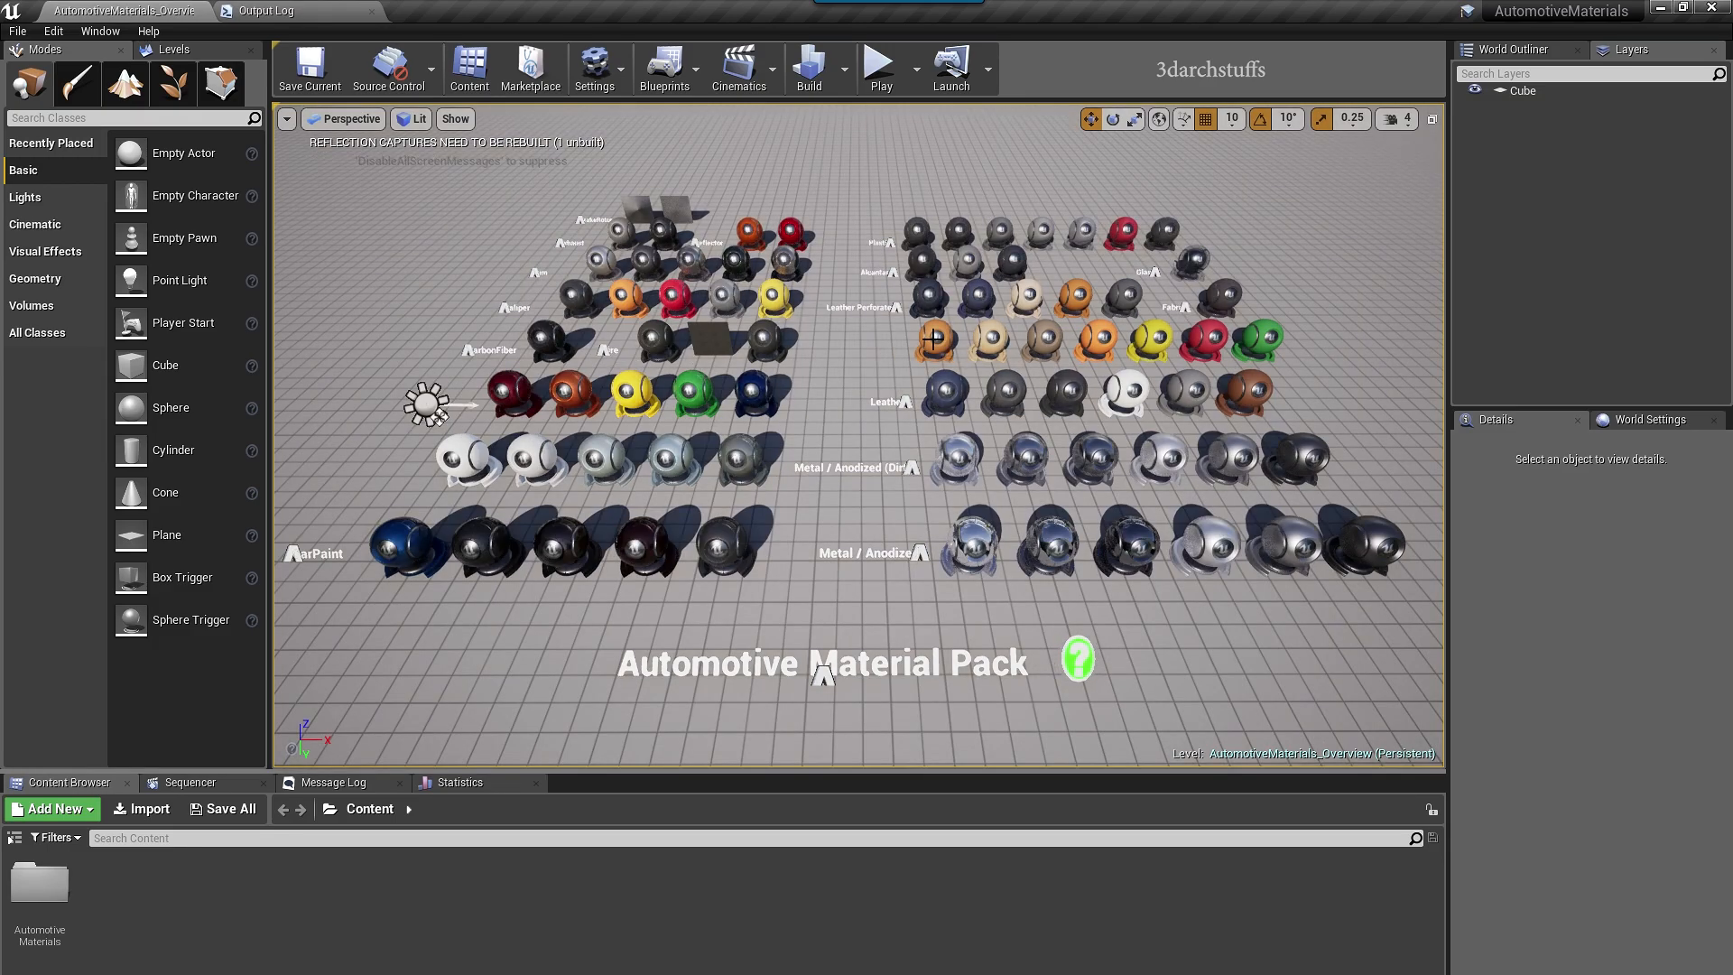
- Start migrating the AutomotiveMaterials project's Materials folder and accept the full list of assets to migrate
left_click(15, 839)
left_click(17, 877)
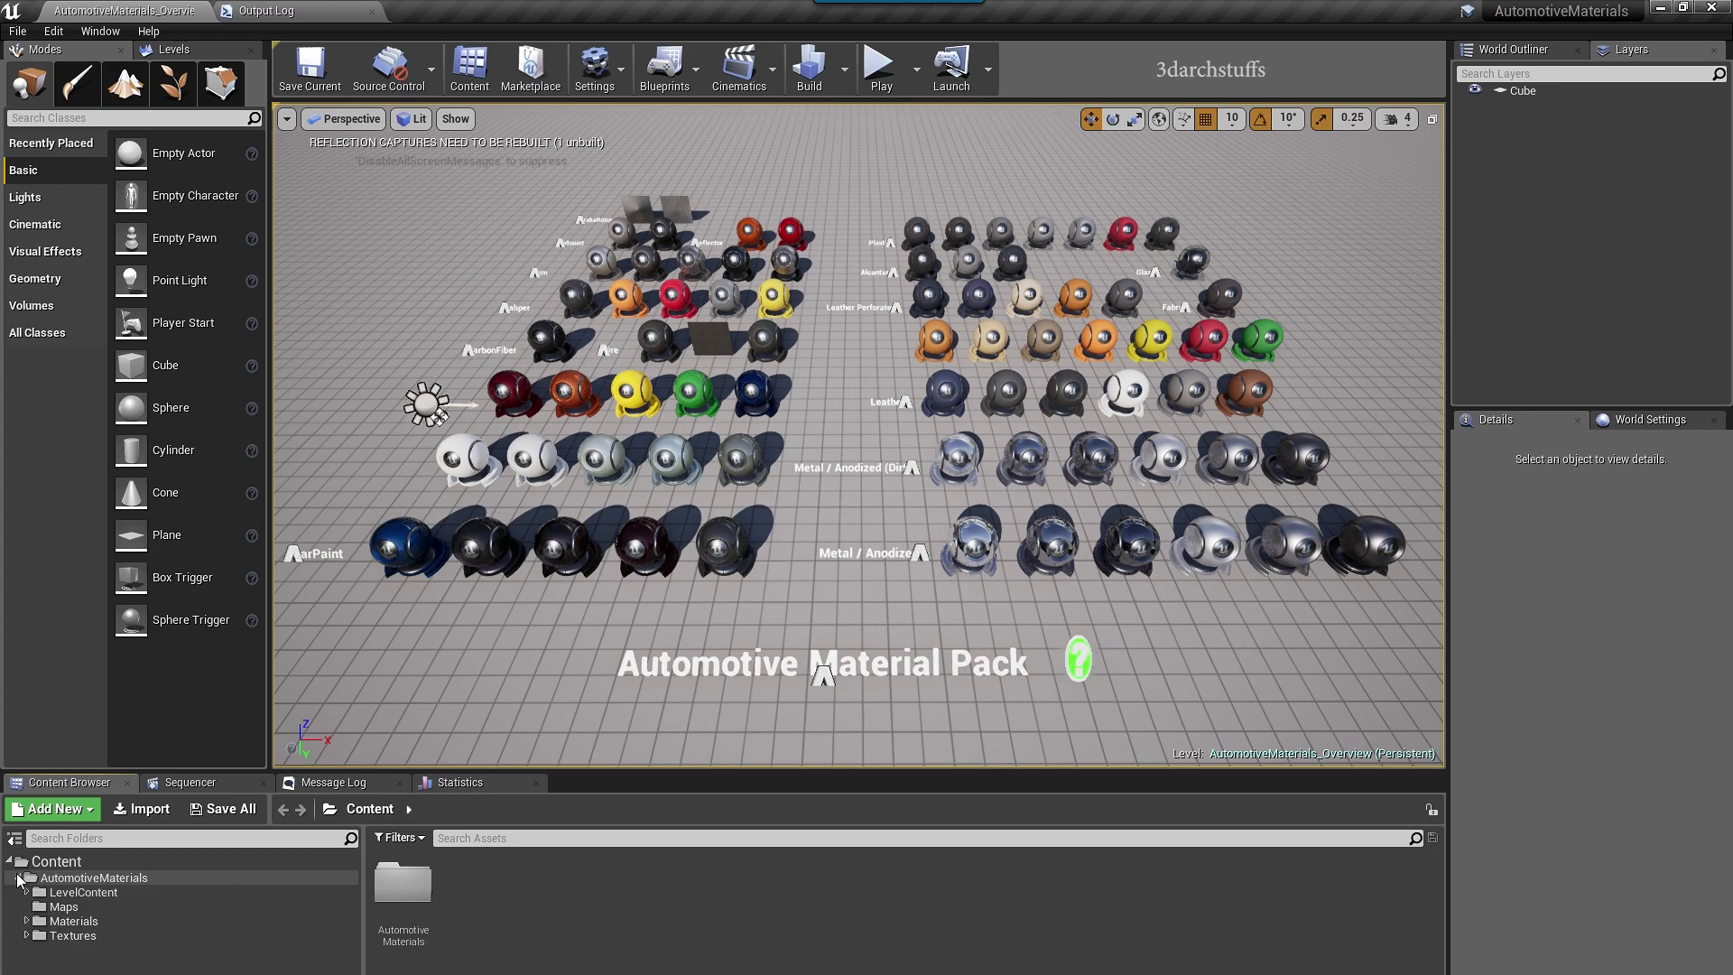
left_click(67, 921)
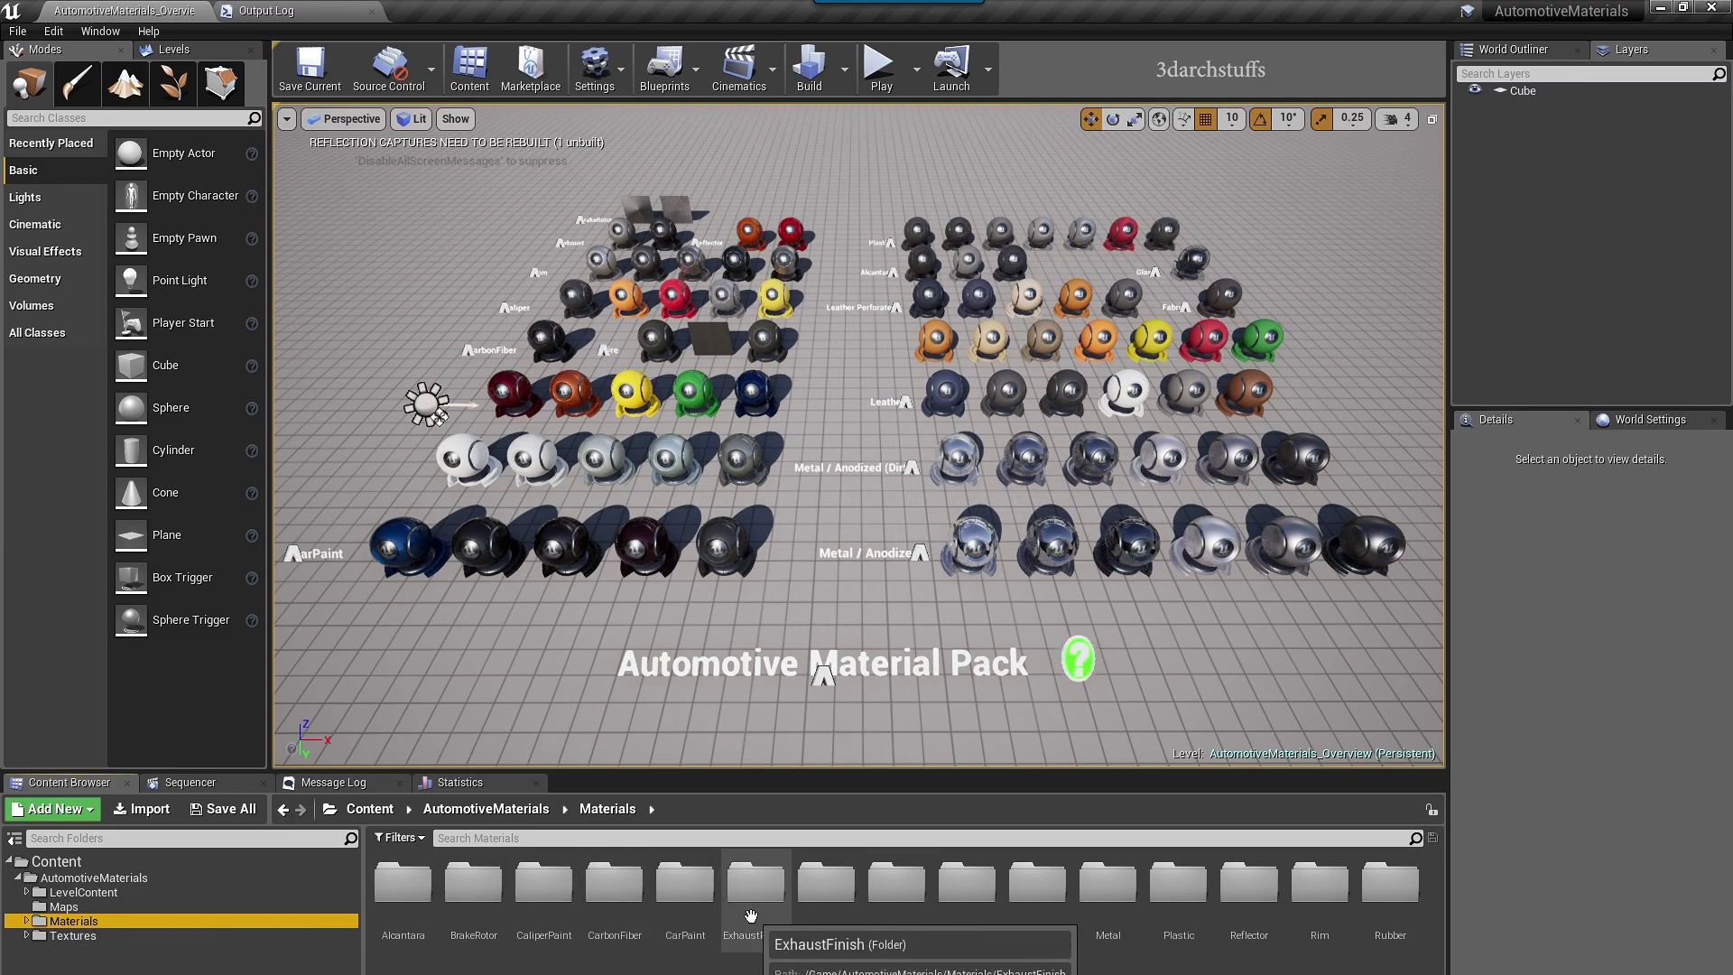
right_click(77, 928)
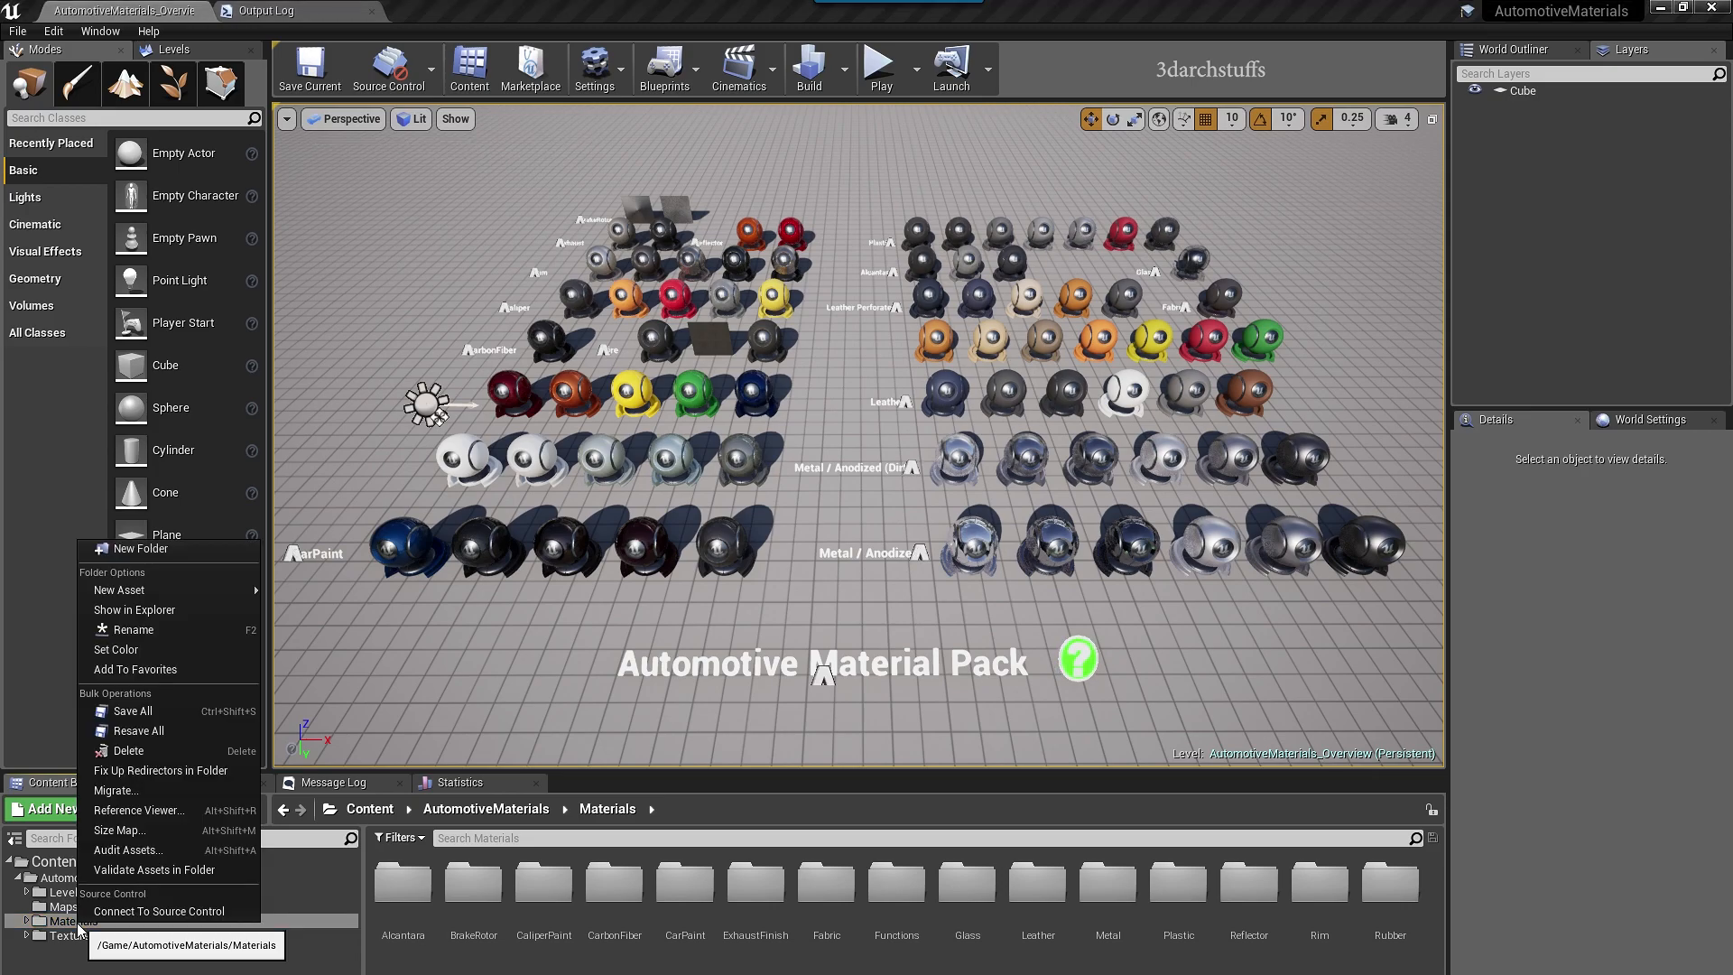
left_click(139, 789)
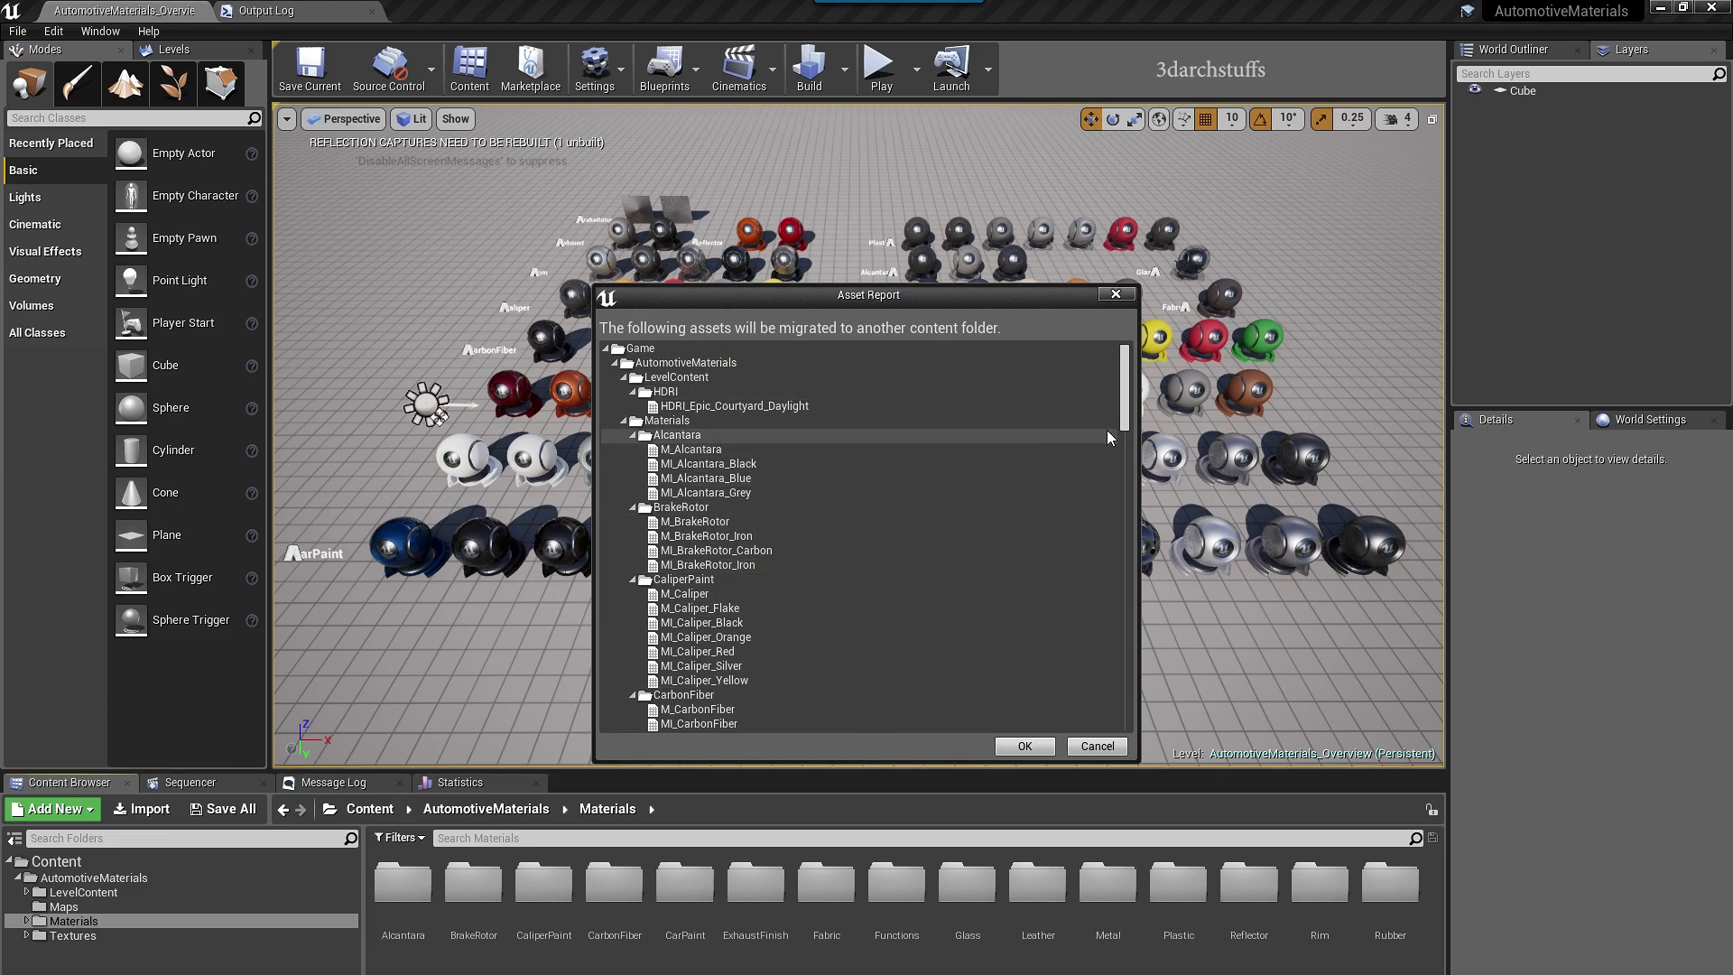
mouse_move(1125, 376)
left_mouse_down()
mouse_move(1125, 670)
mouse_move(1119, 346)
left_mouse_up()
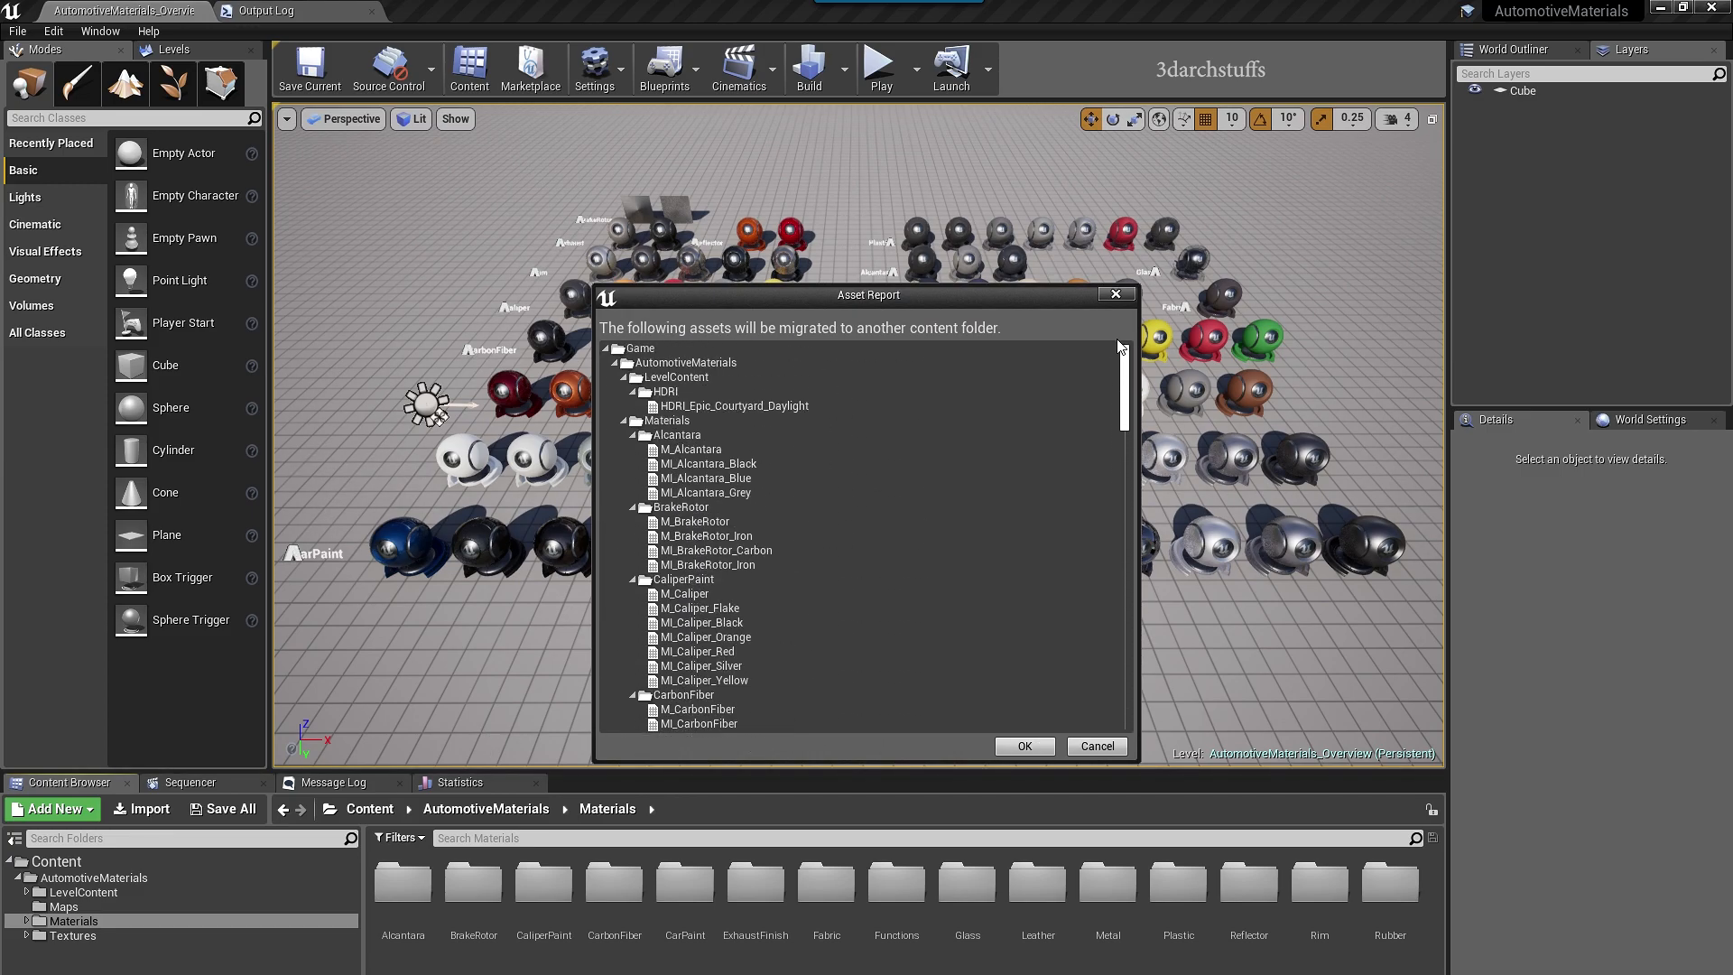
left_click(1024, 747)
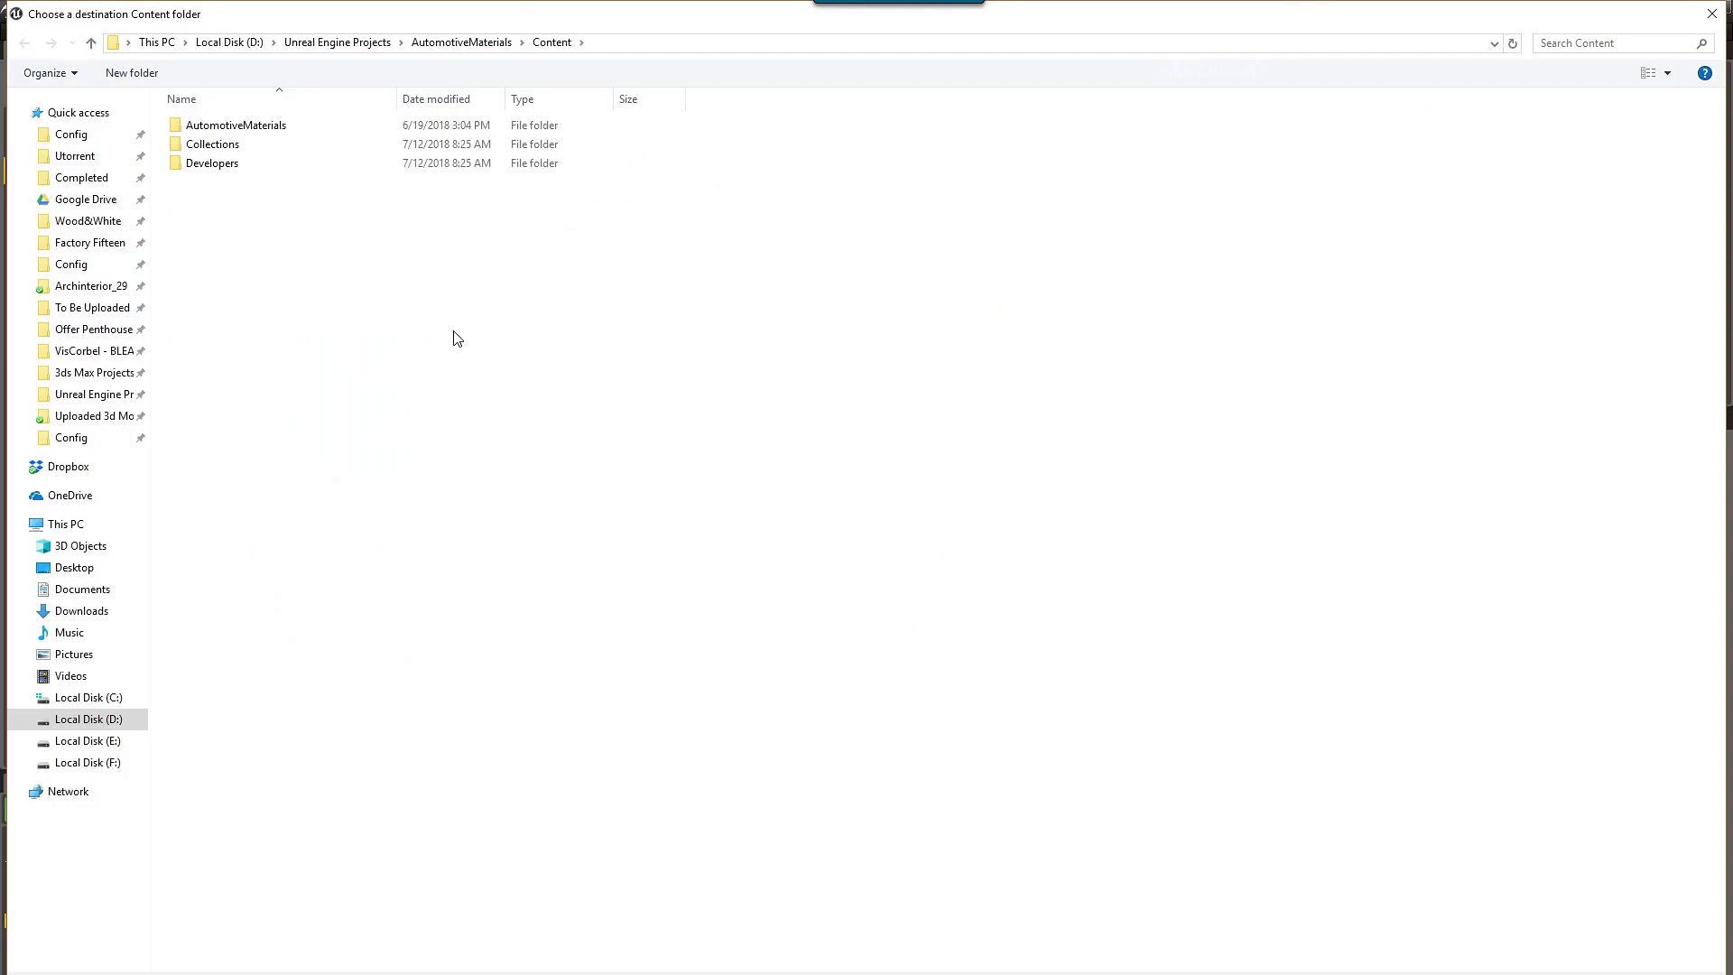
- Choose D:\Tutorial\Unreal_Engine\Archviz_Tutorial\Content as the migration's destination folder
left_click(112, 727)
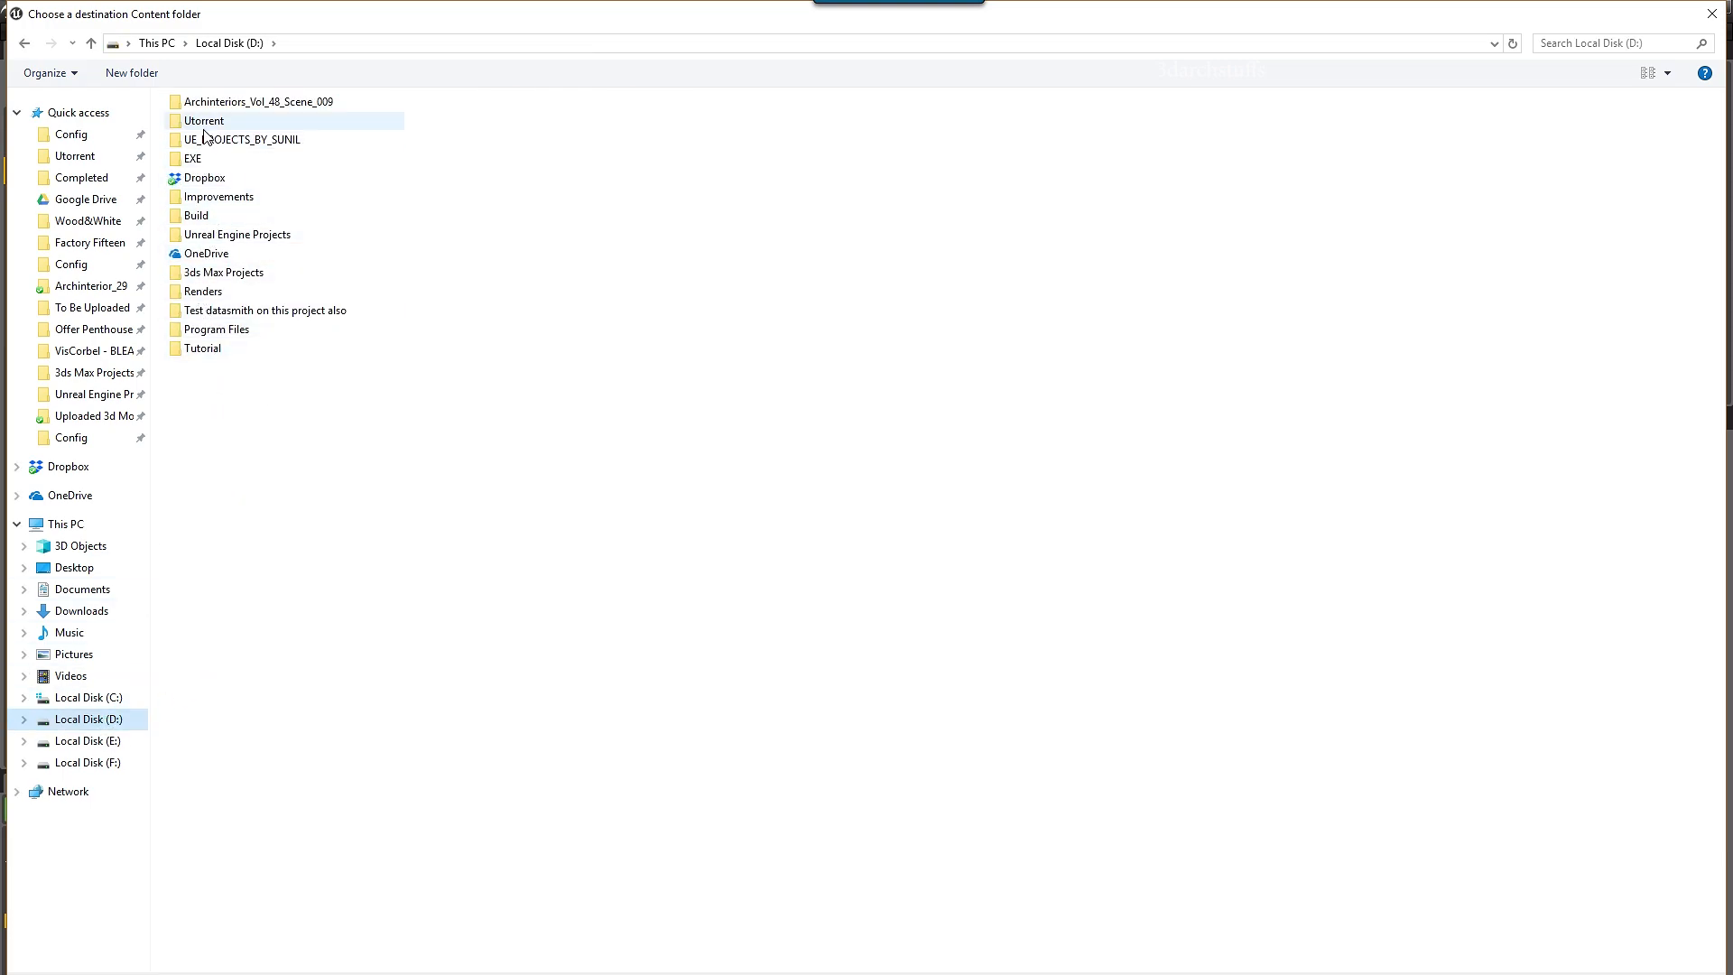
left_click(209, 352)
double_click(210, 352)
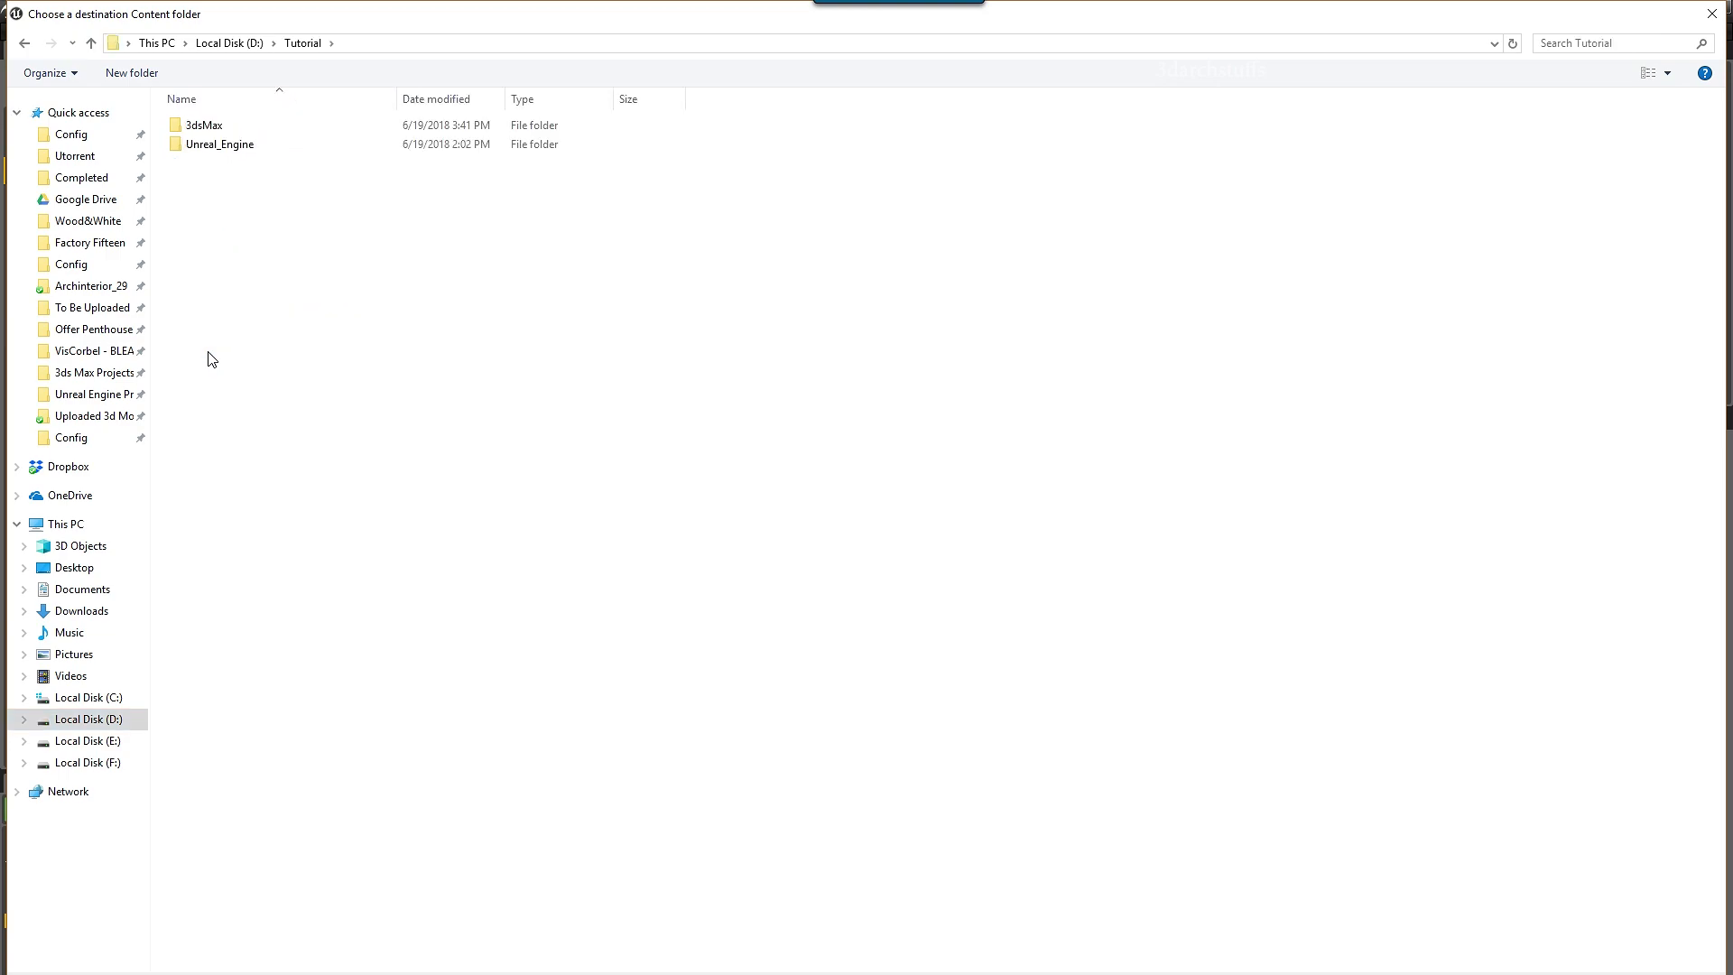
double_click(220, 147)
double_click(222, 131)
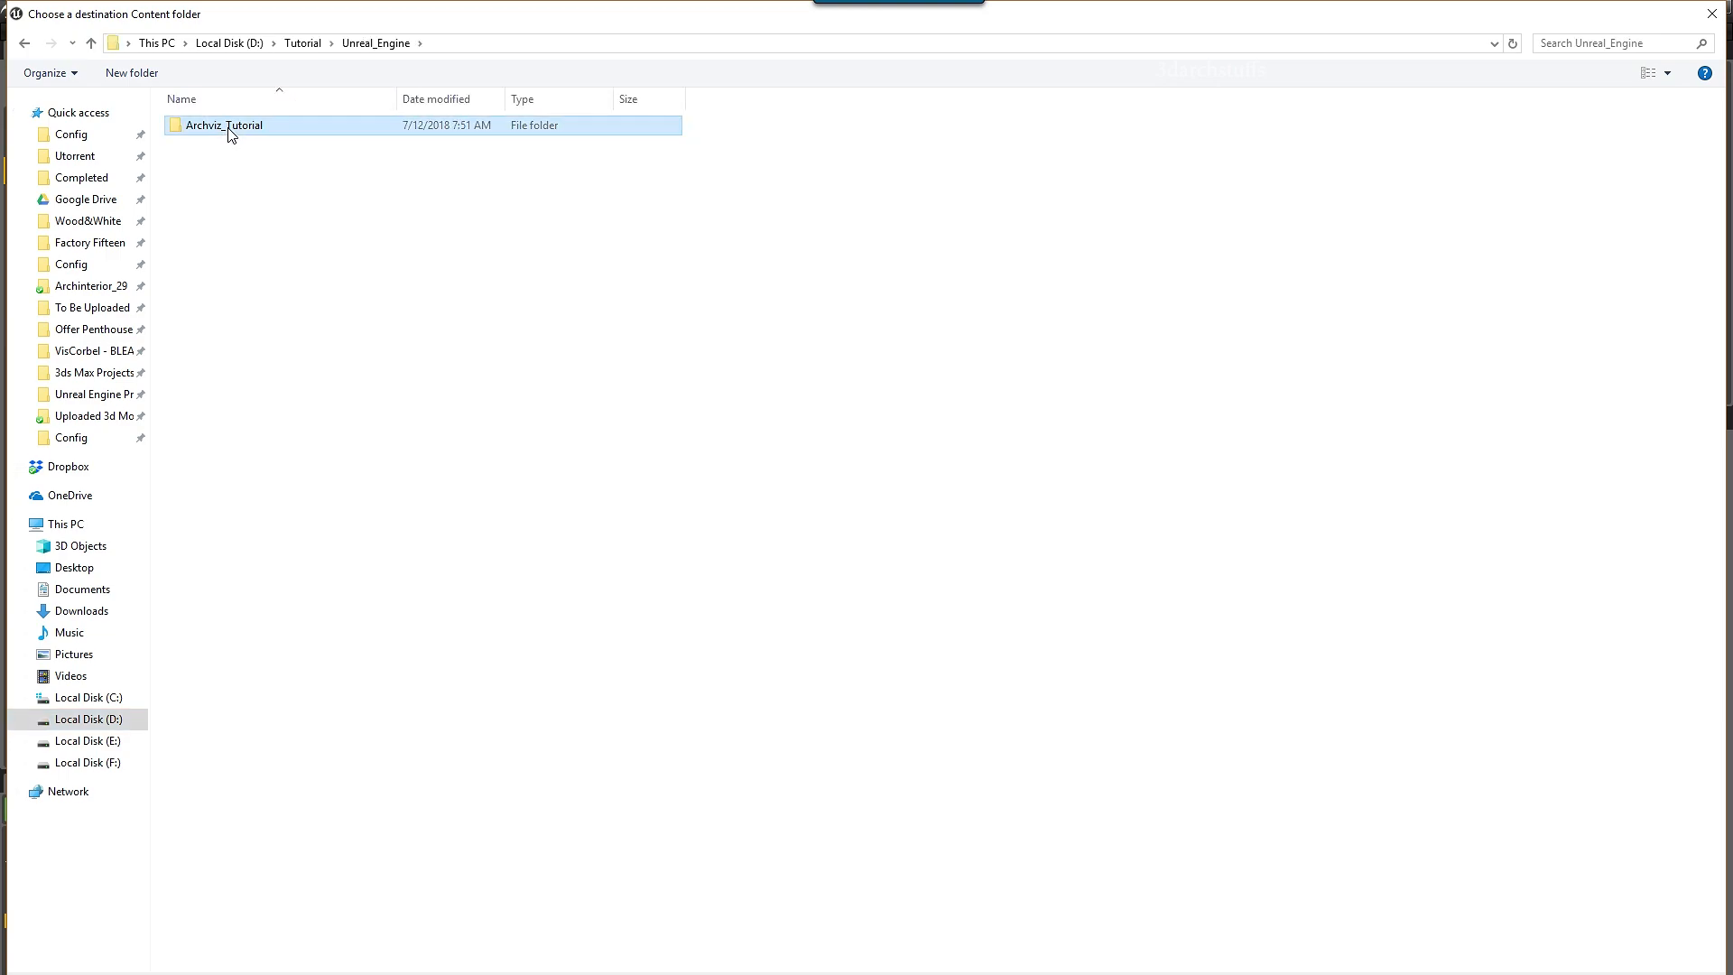
left_click(215, 148)
double_click(216, 148)
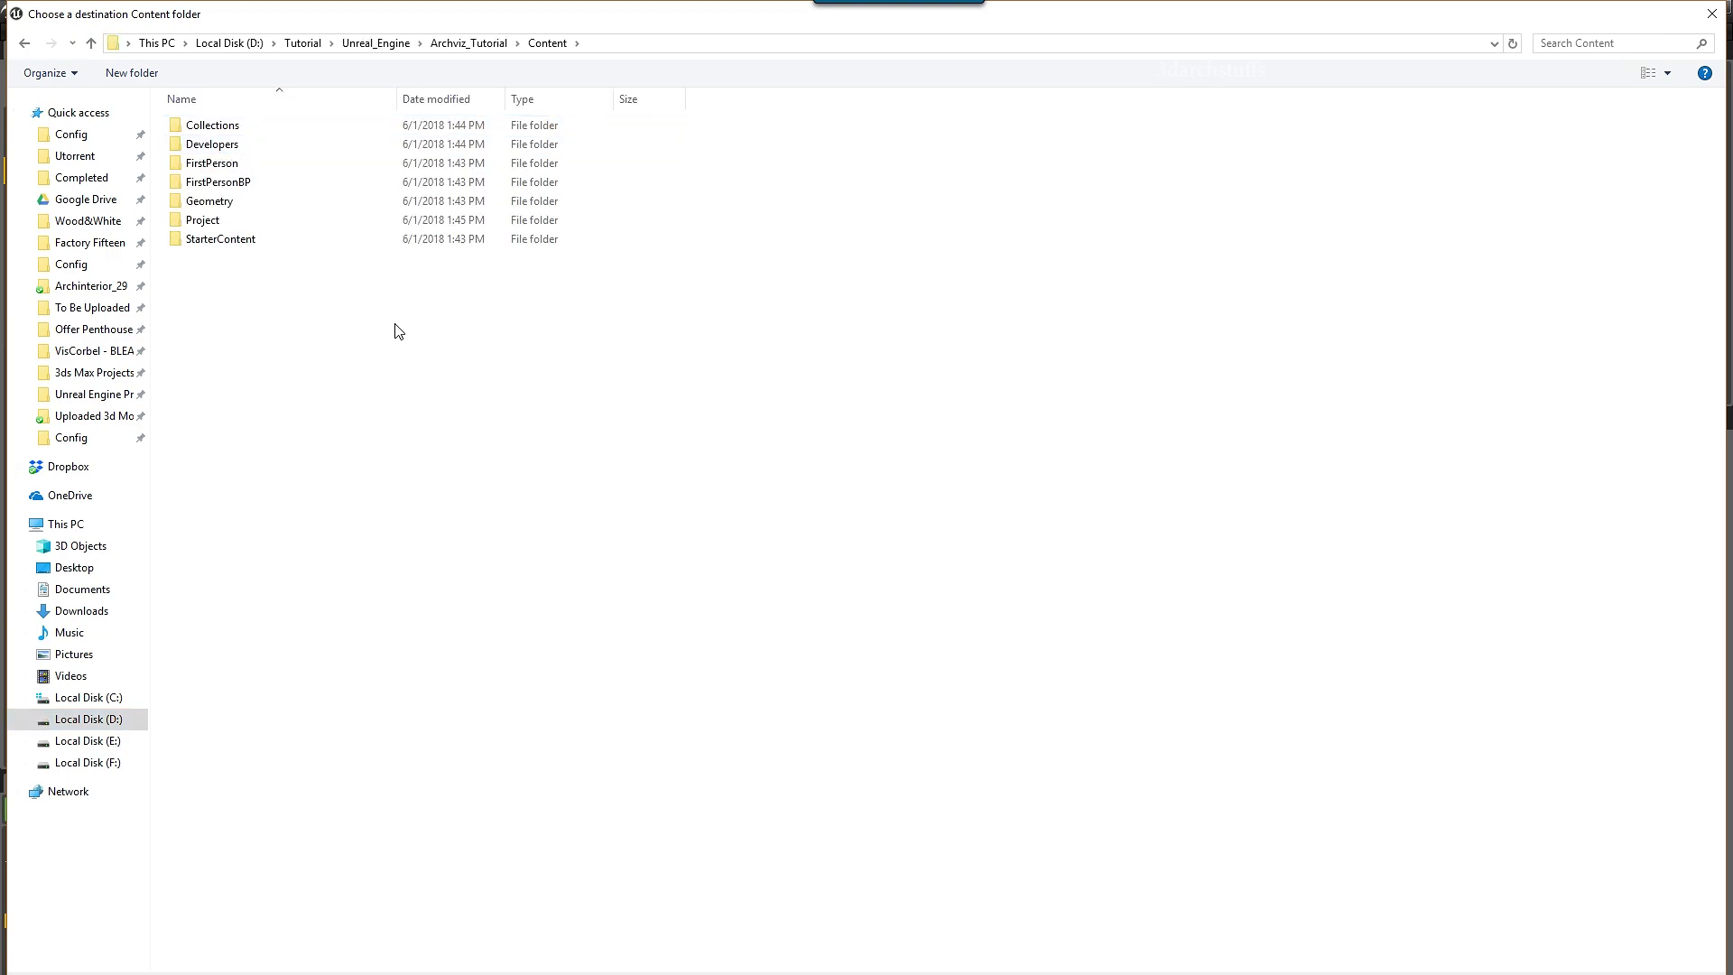
left_click(1581, 974)
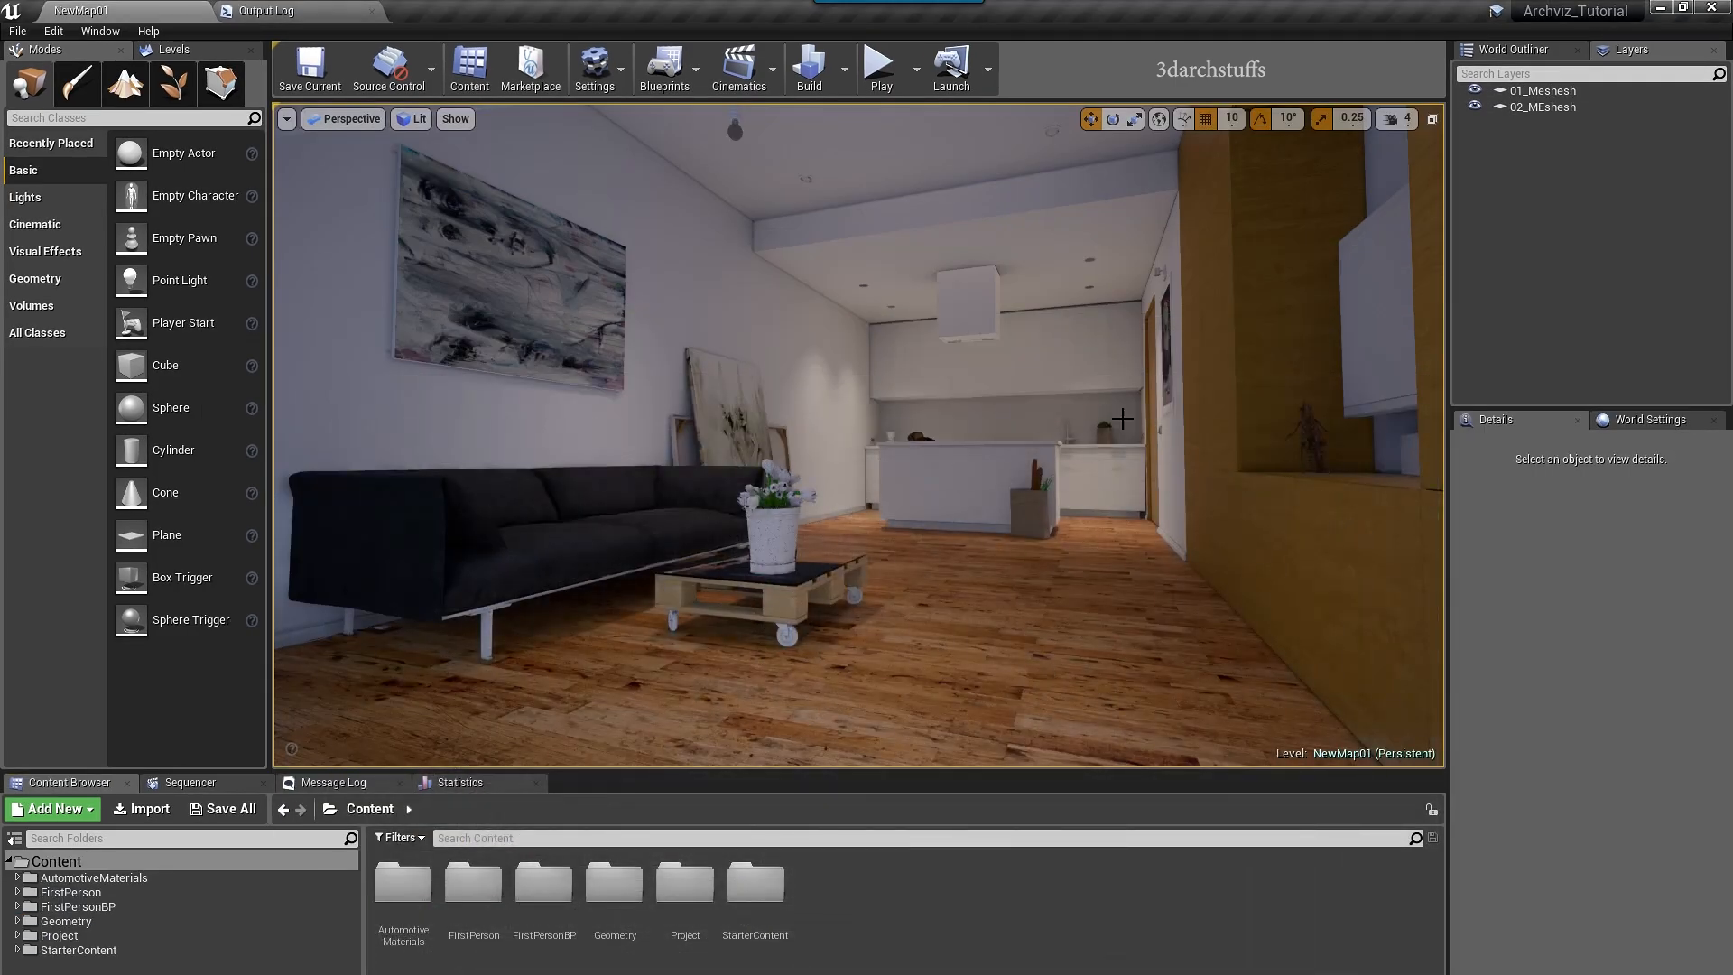
- Browse the migrated AutomotiveMaterials content in the Archviz_Tutorial project and open its Metal materials folder
left_click(56, 937)
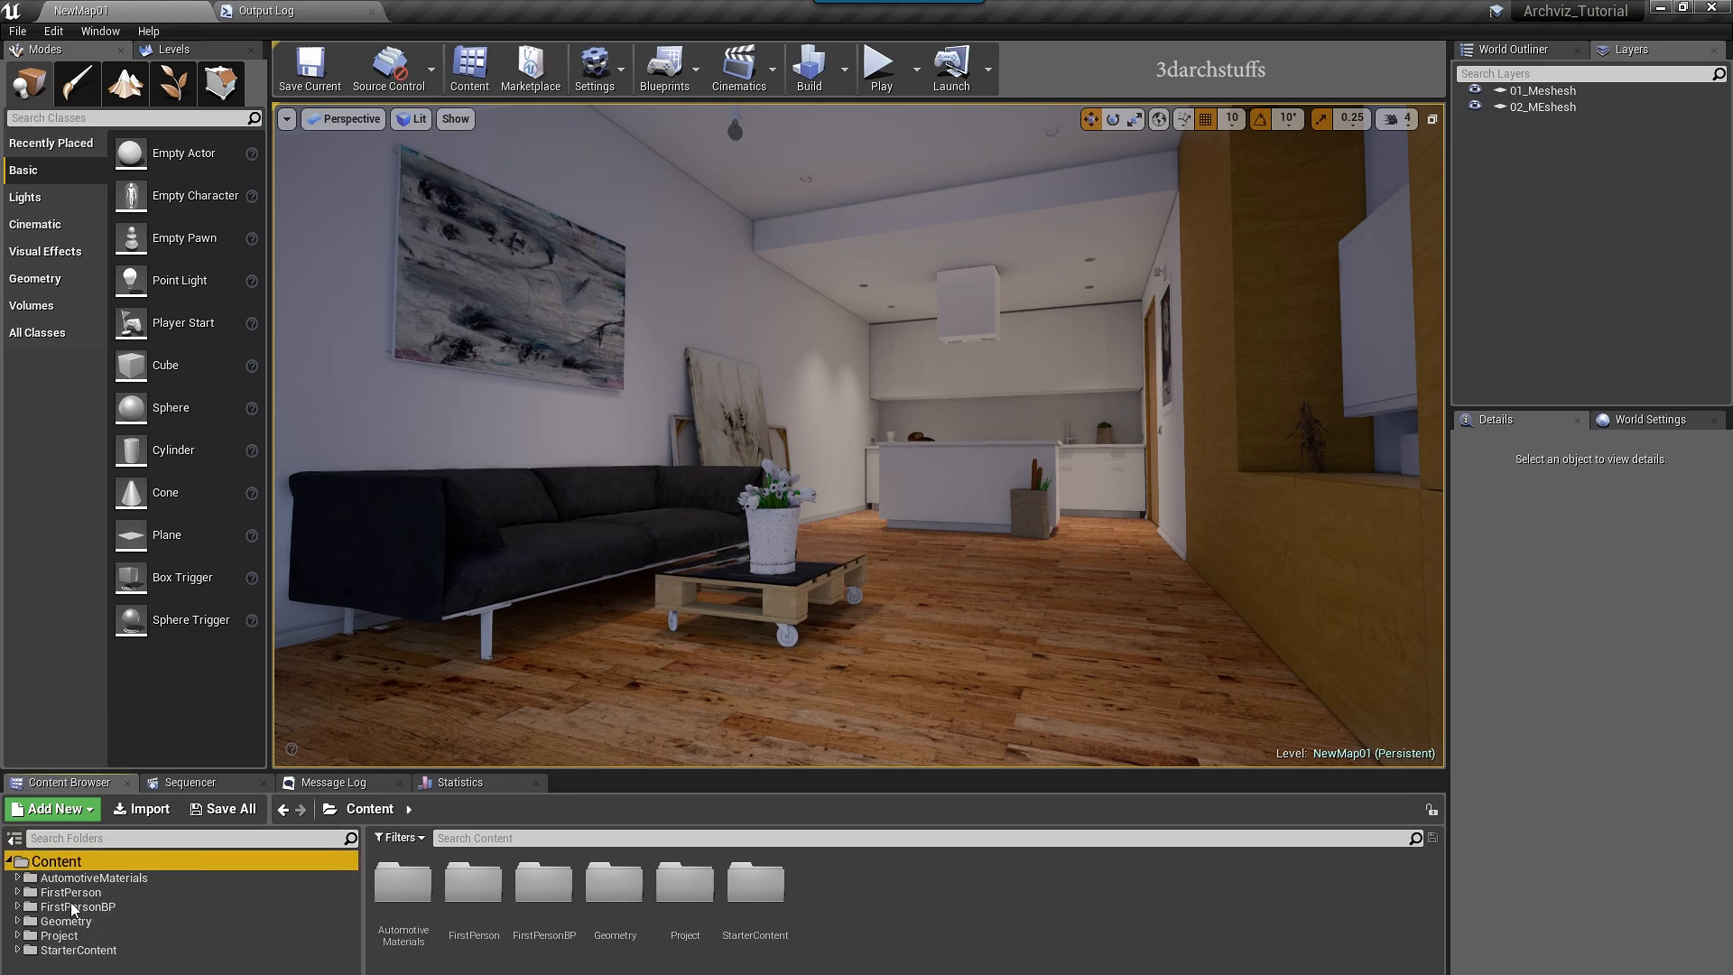
left_click(63, 880)
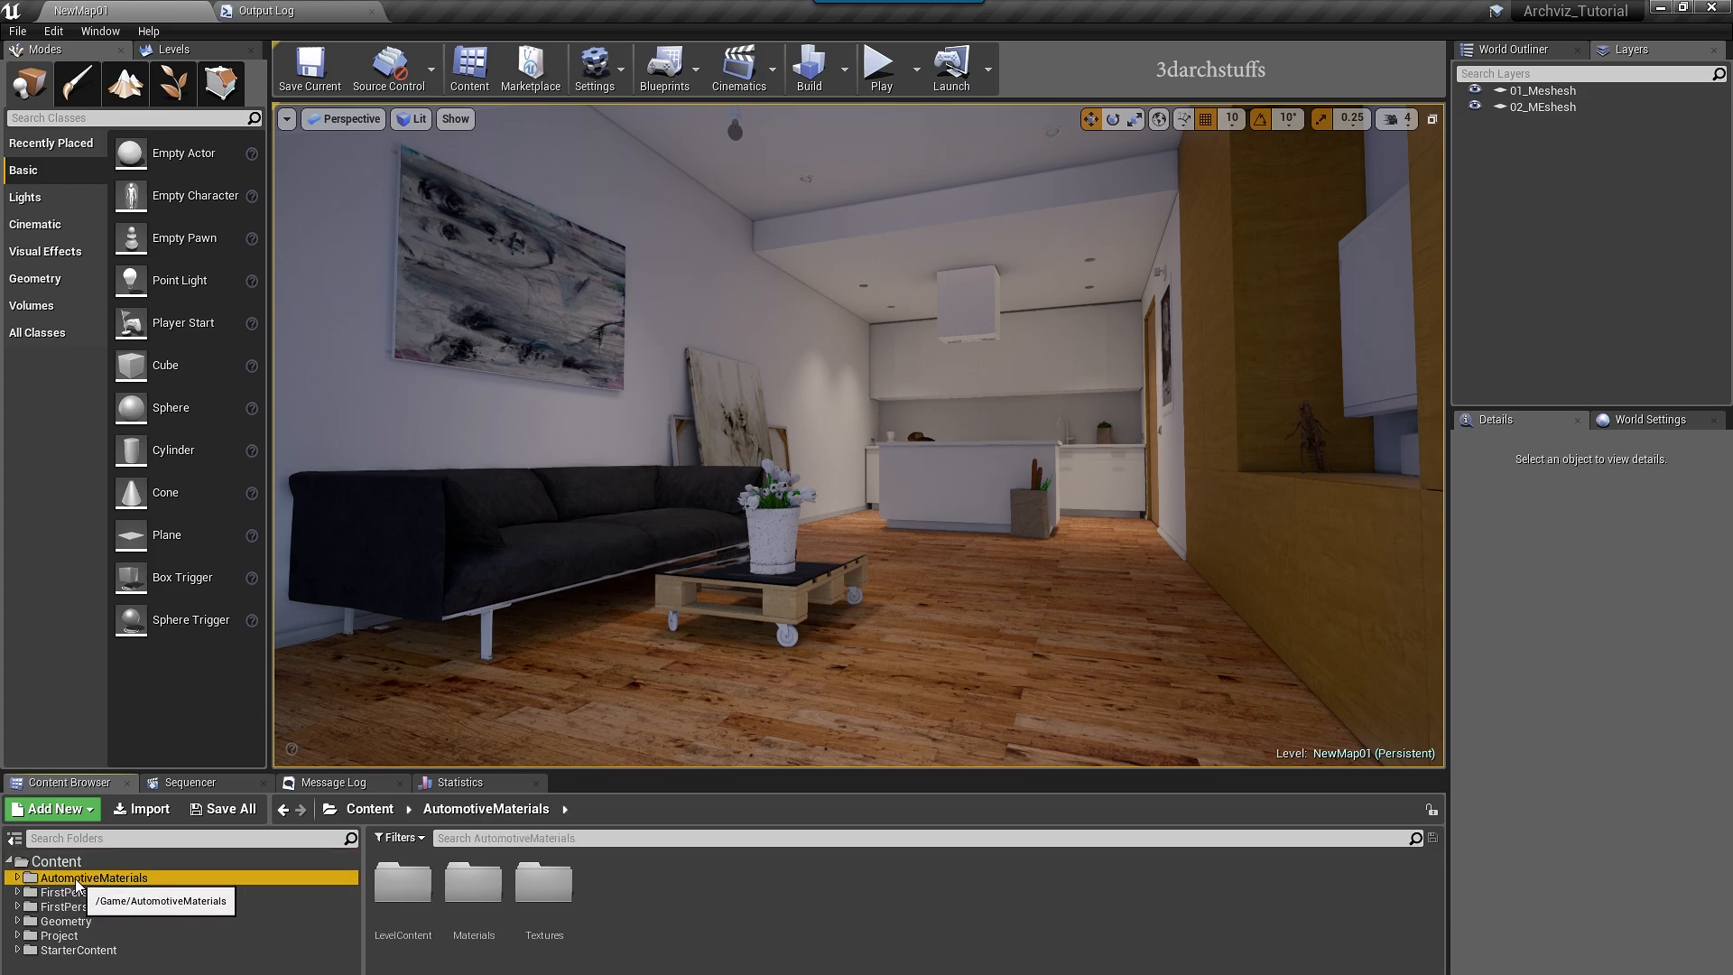
left_click(18, 877)
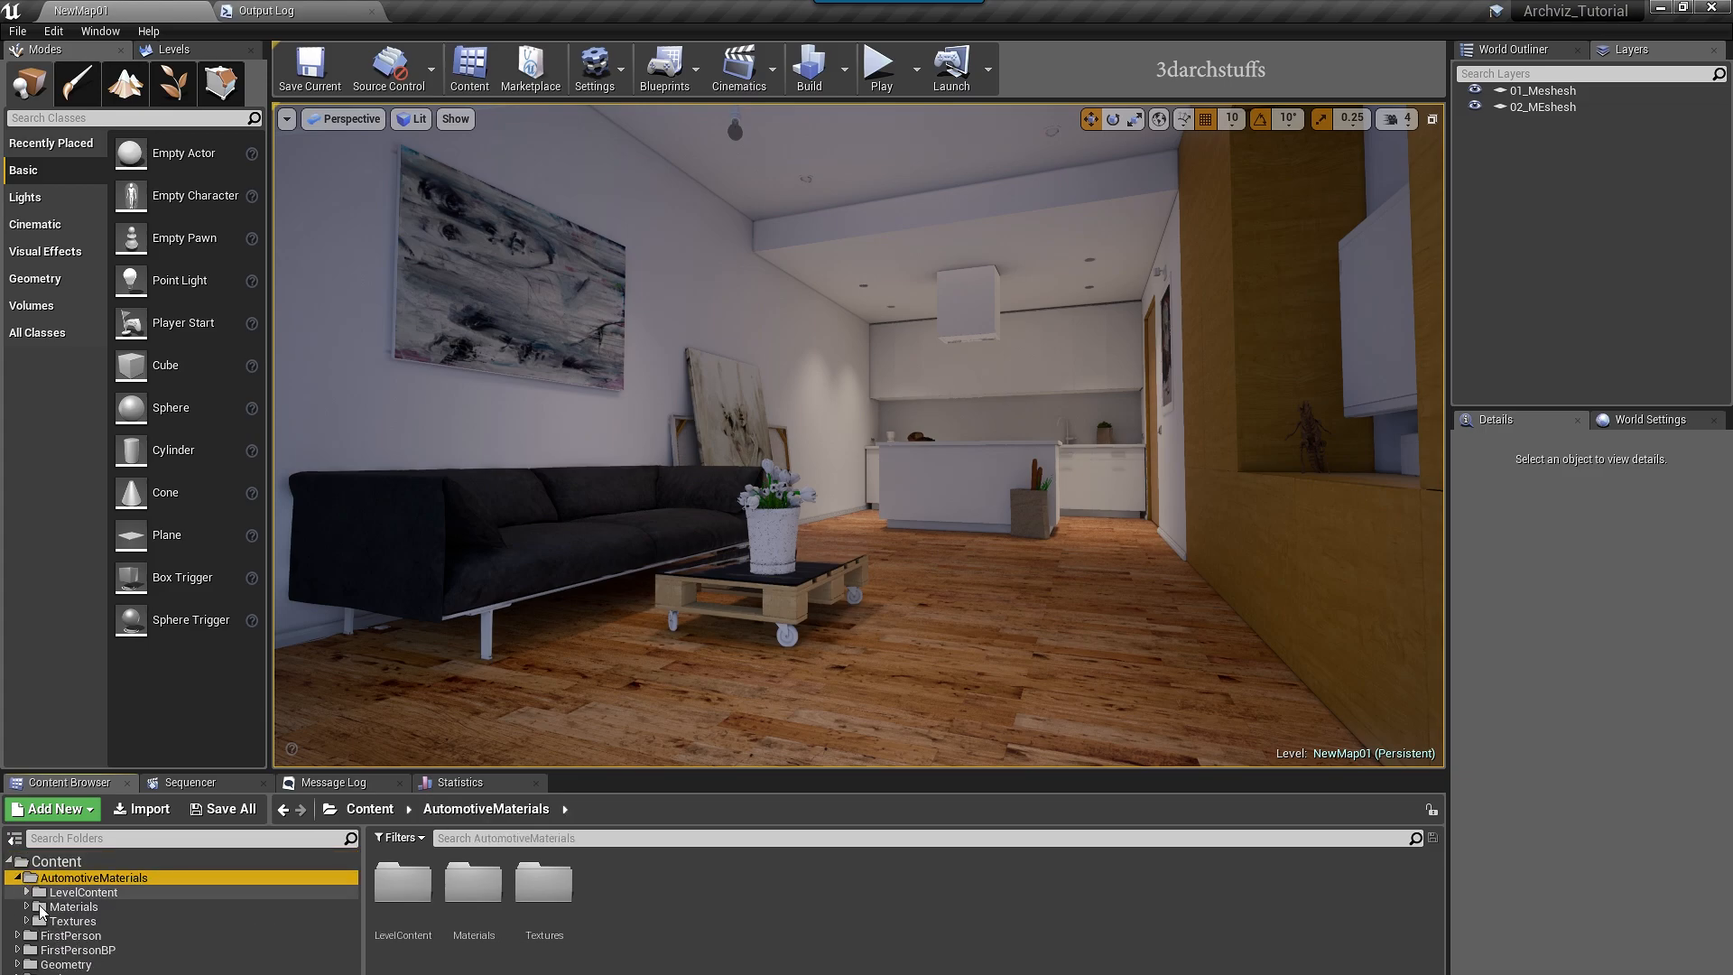
left_click(76, 909)
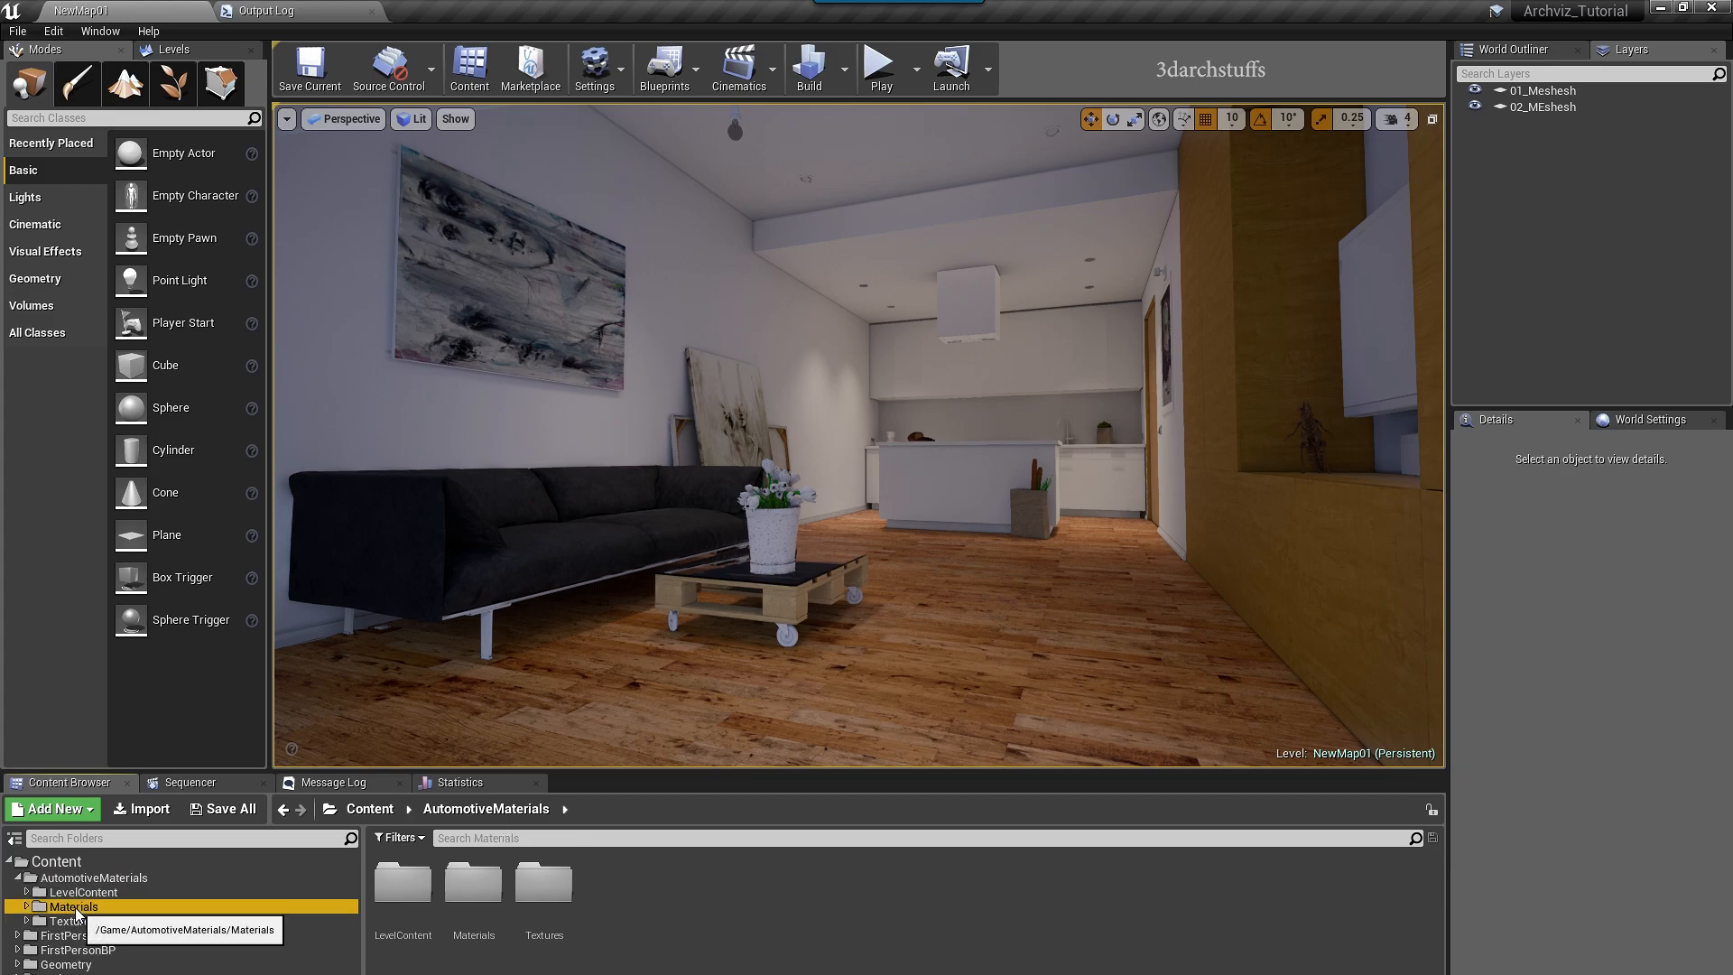
left_click(80, 893)
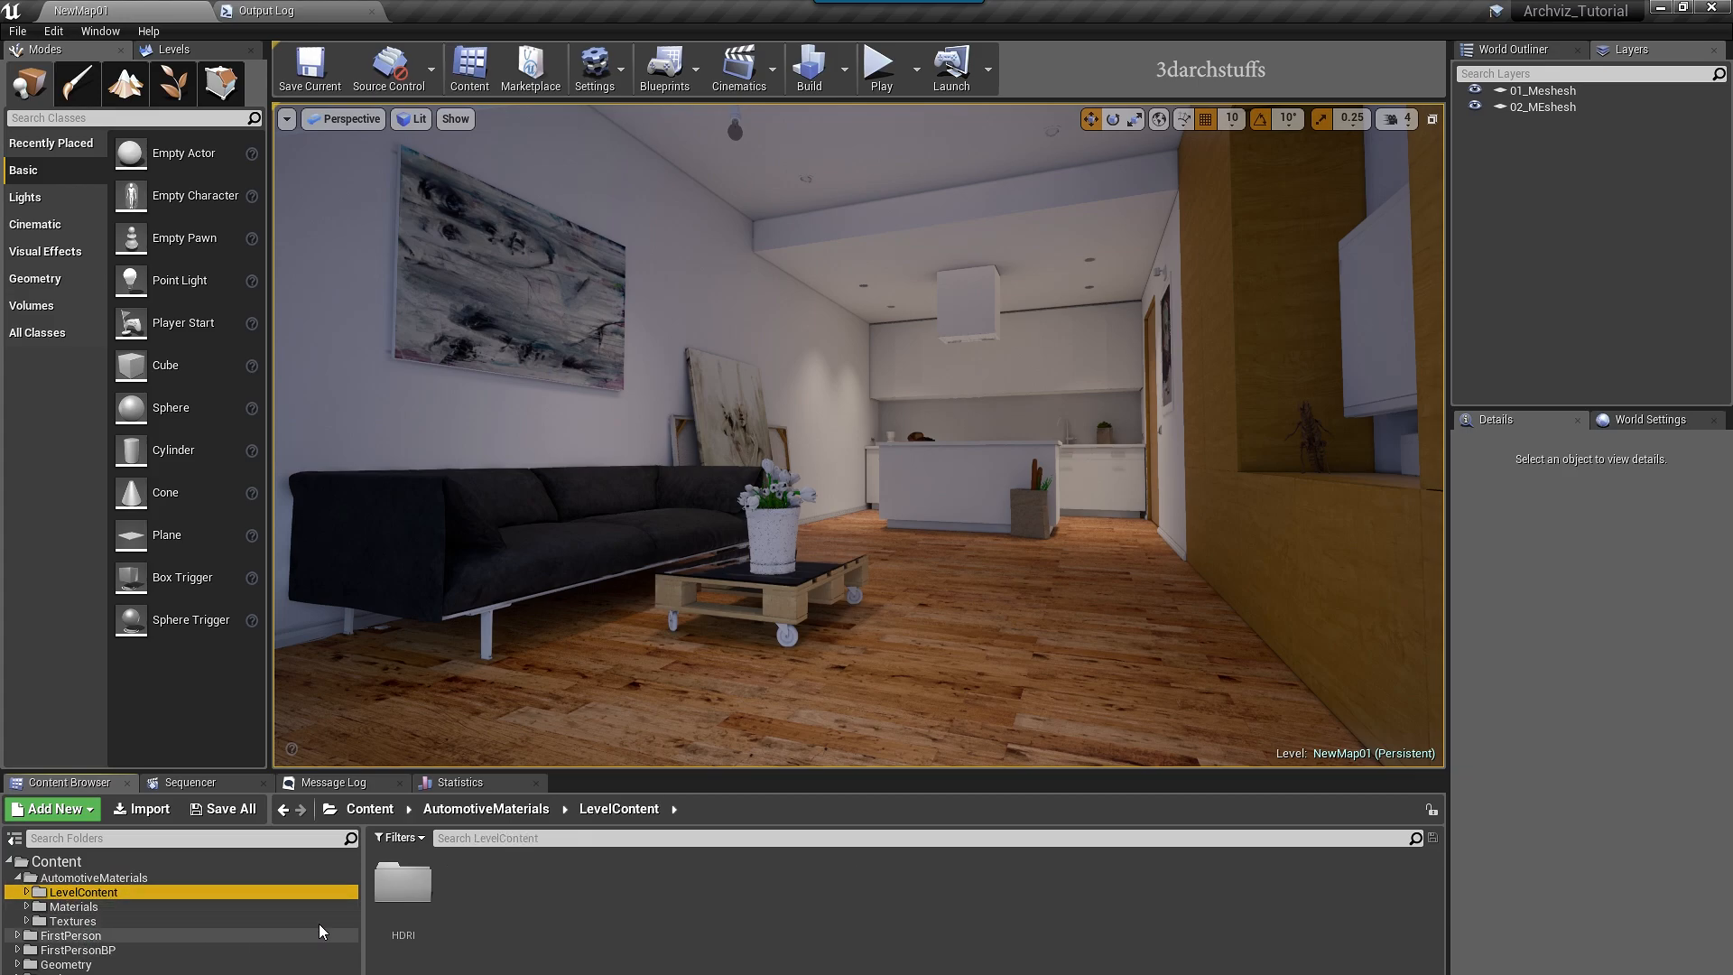
left_click(77, 907)
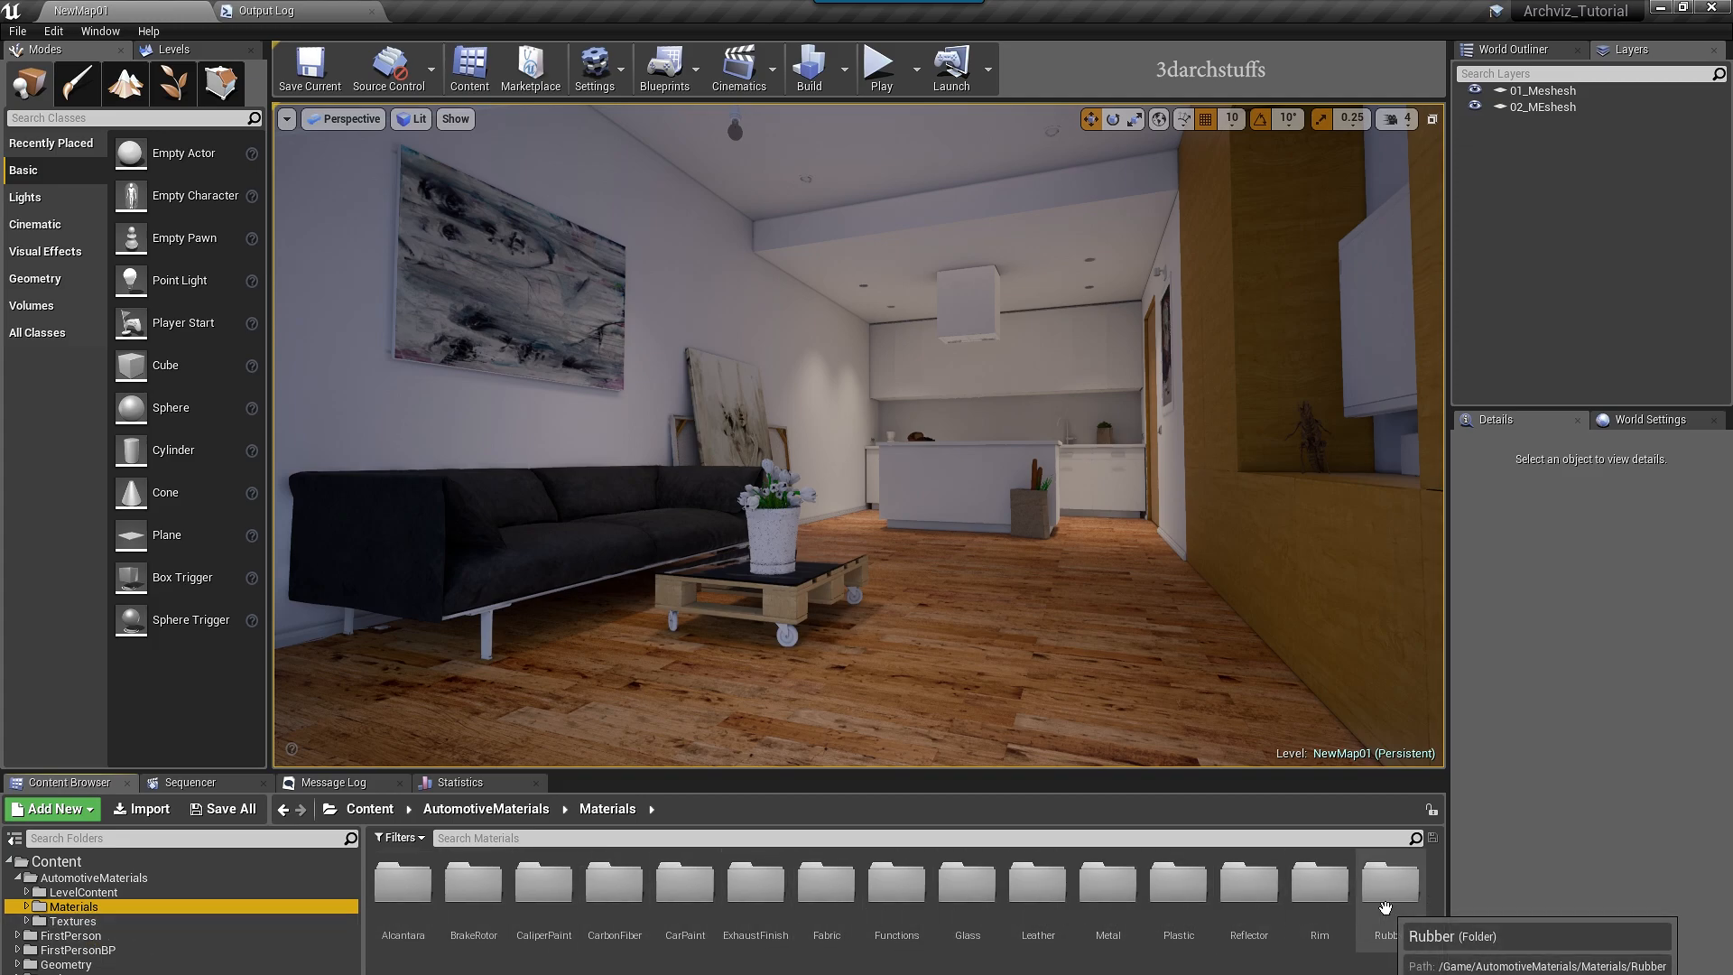
double_click(1313, 894)
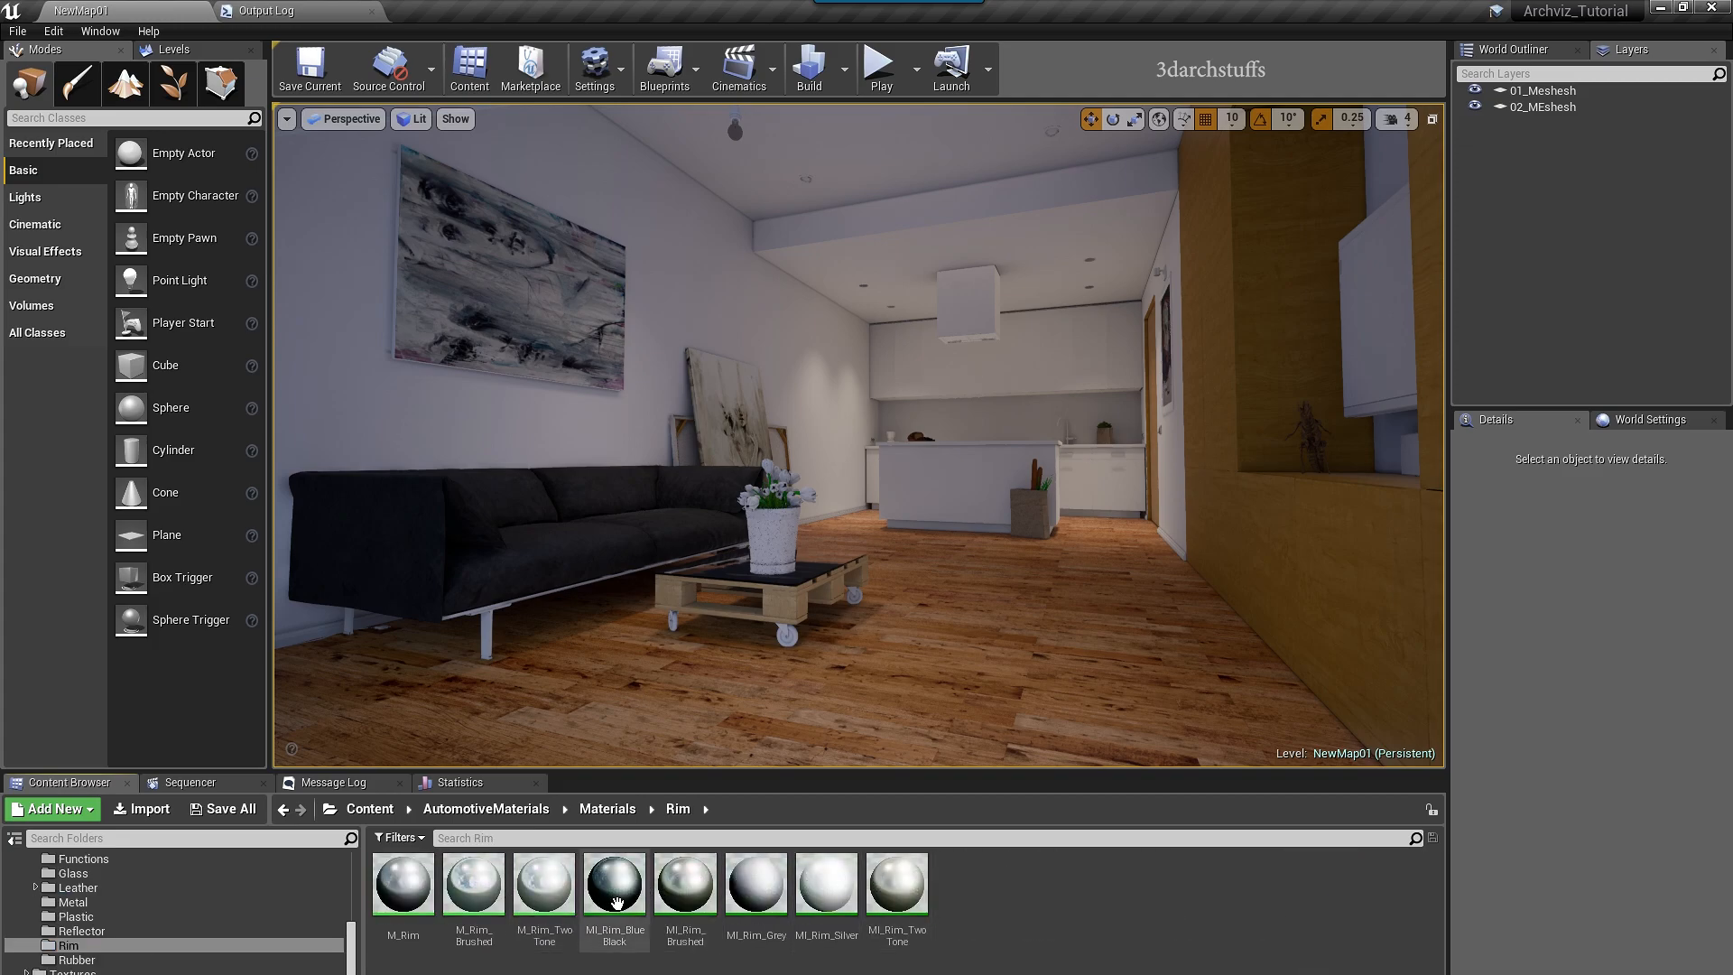
left_click(120, 902)
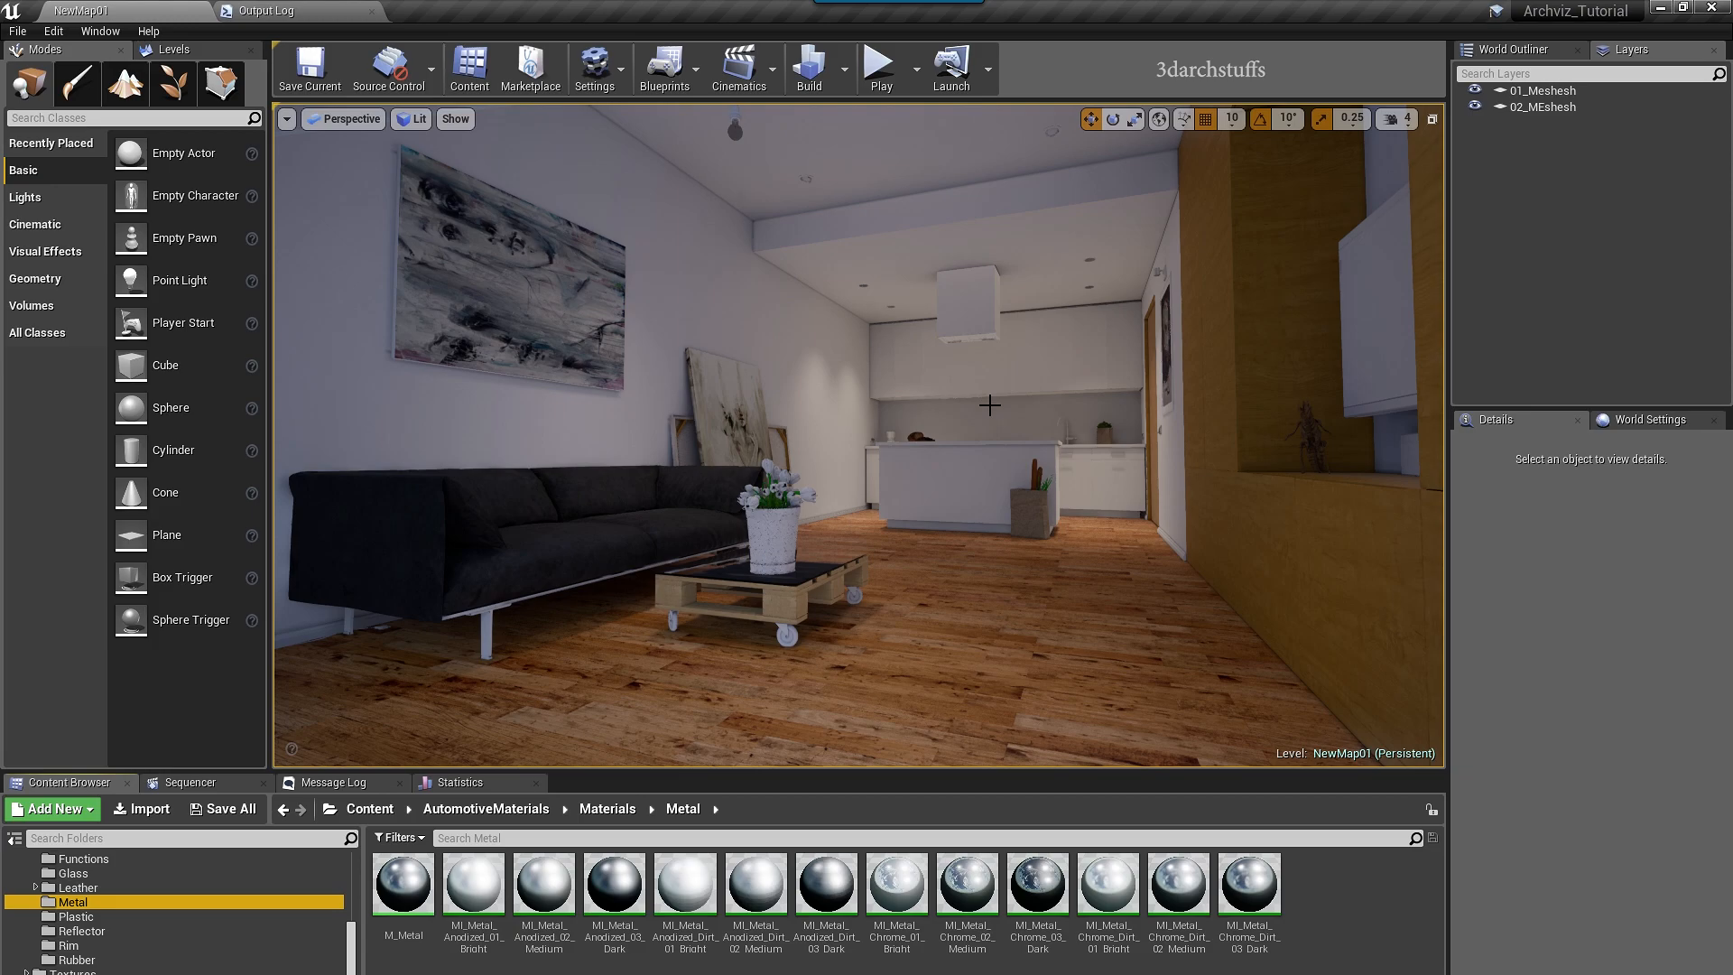
- Apply MI_Metal_Anodized_01_Bright to the triangular bracket of the wall-mounted lamp beside the large painting
mouse_move(997, 471)
right_mouse_down()
mouse_move(803, 434)
mouse_move(677, 443)
right_mouse_up()
mouse_move(939, 445)
right_mouse_down()
mouse_move(1124, 401)
mouse_move(984, 352)
right_mouse_up()
mouse_move(866, 522)
right_mouse_down()
mouse_move(913, 544)
mouse_move(780, 548)
mouse_move(948, 542)
mouse_move(785, 525)
mouse_move(795, 582)
mouse_move(882, 550)
right_mouse_up()
scroll(820, 543, "up", 4)
scroll(808, 518, "down", 5)
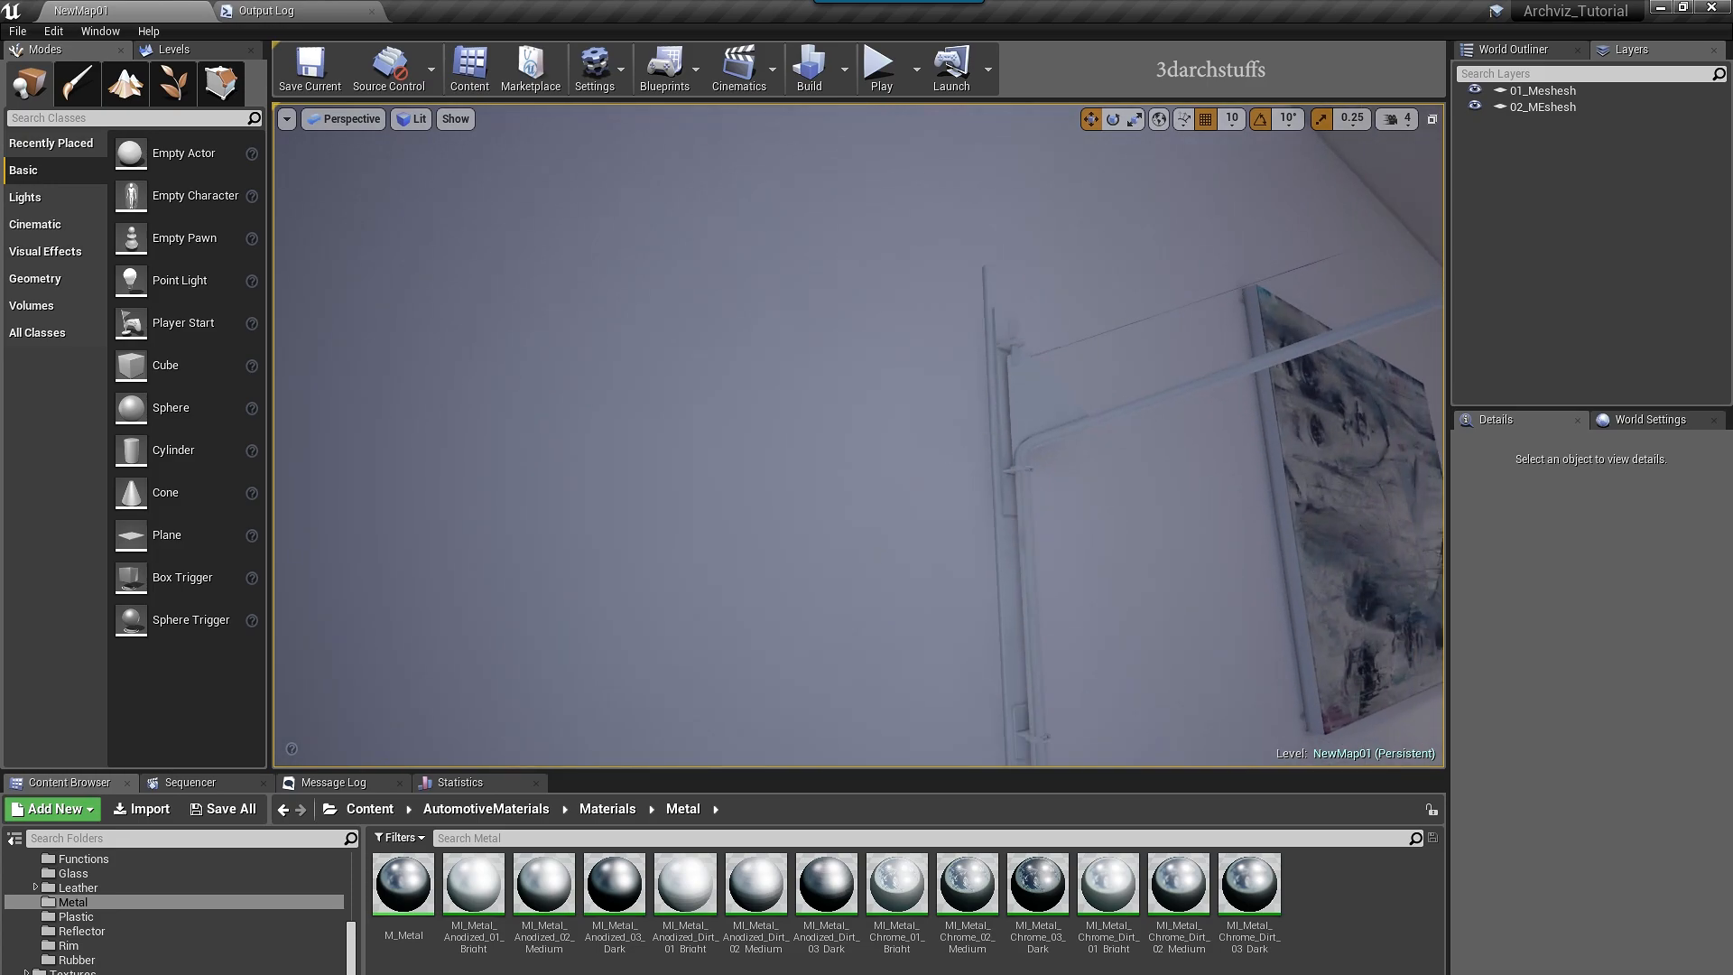
left_click(1010, 350)
key("f")
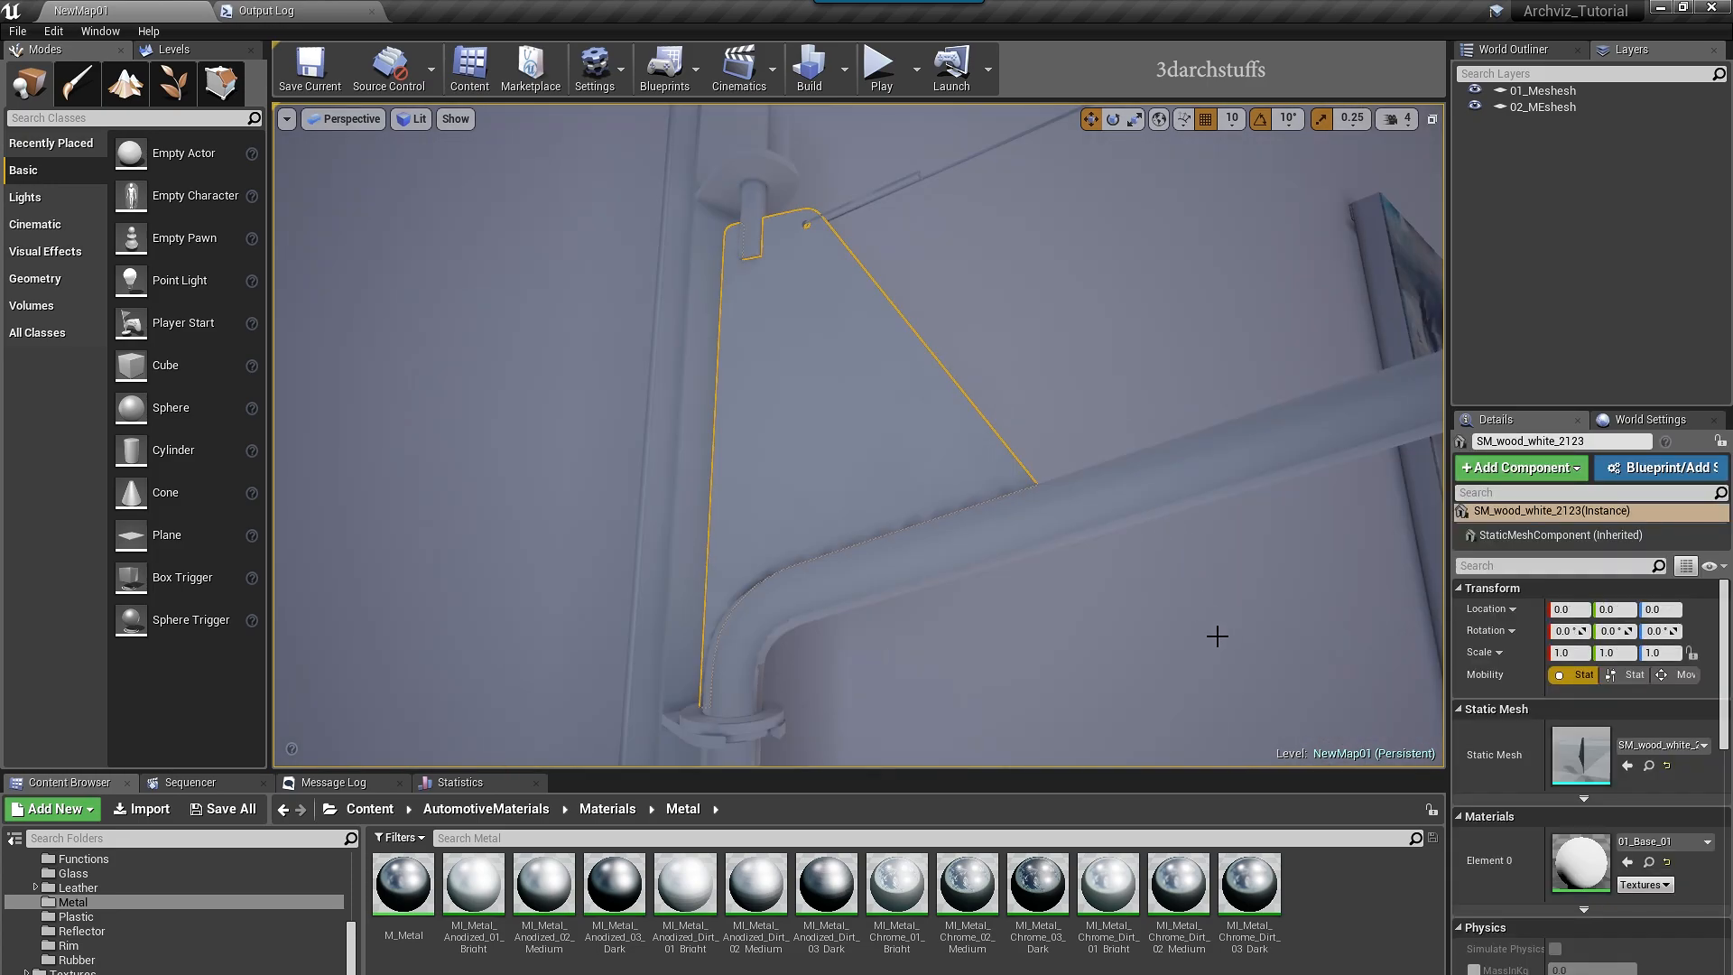
left_click_drag(1035, 600, 1110, 603, "alt")
right_click_drag(1047, 598, 957, 619, "alt")
left_click_drag(1046, 598, 962, 591, "alt")
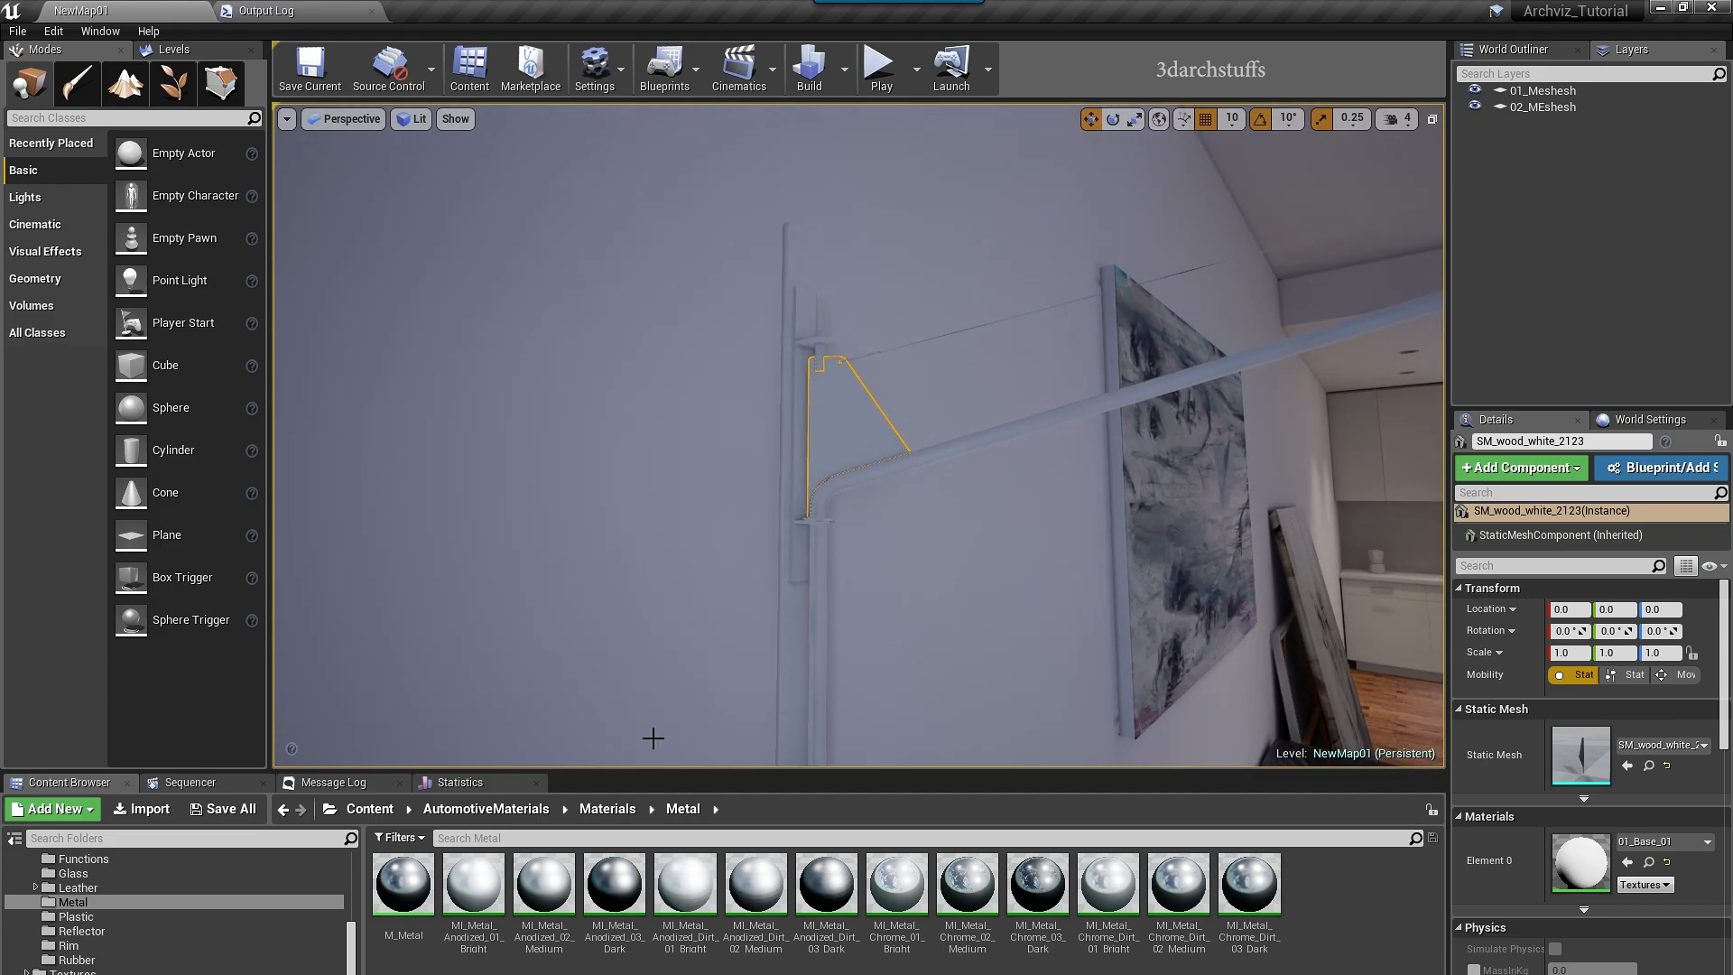
left_click_drag(961, 591, 993, 590, "alt")
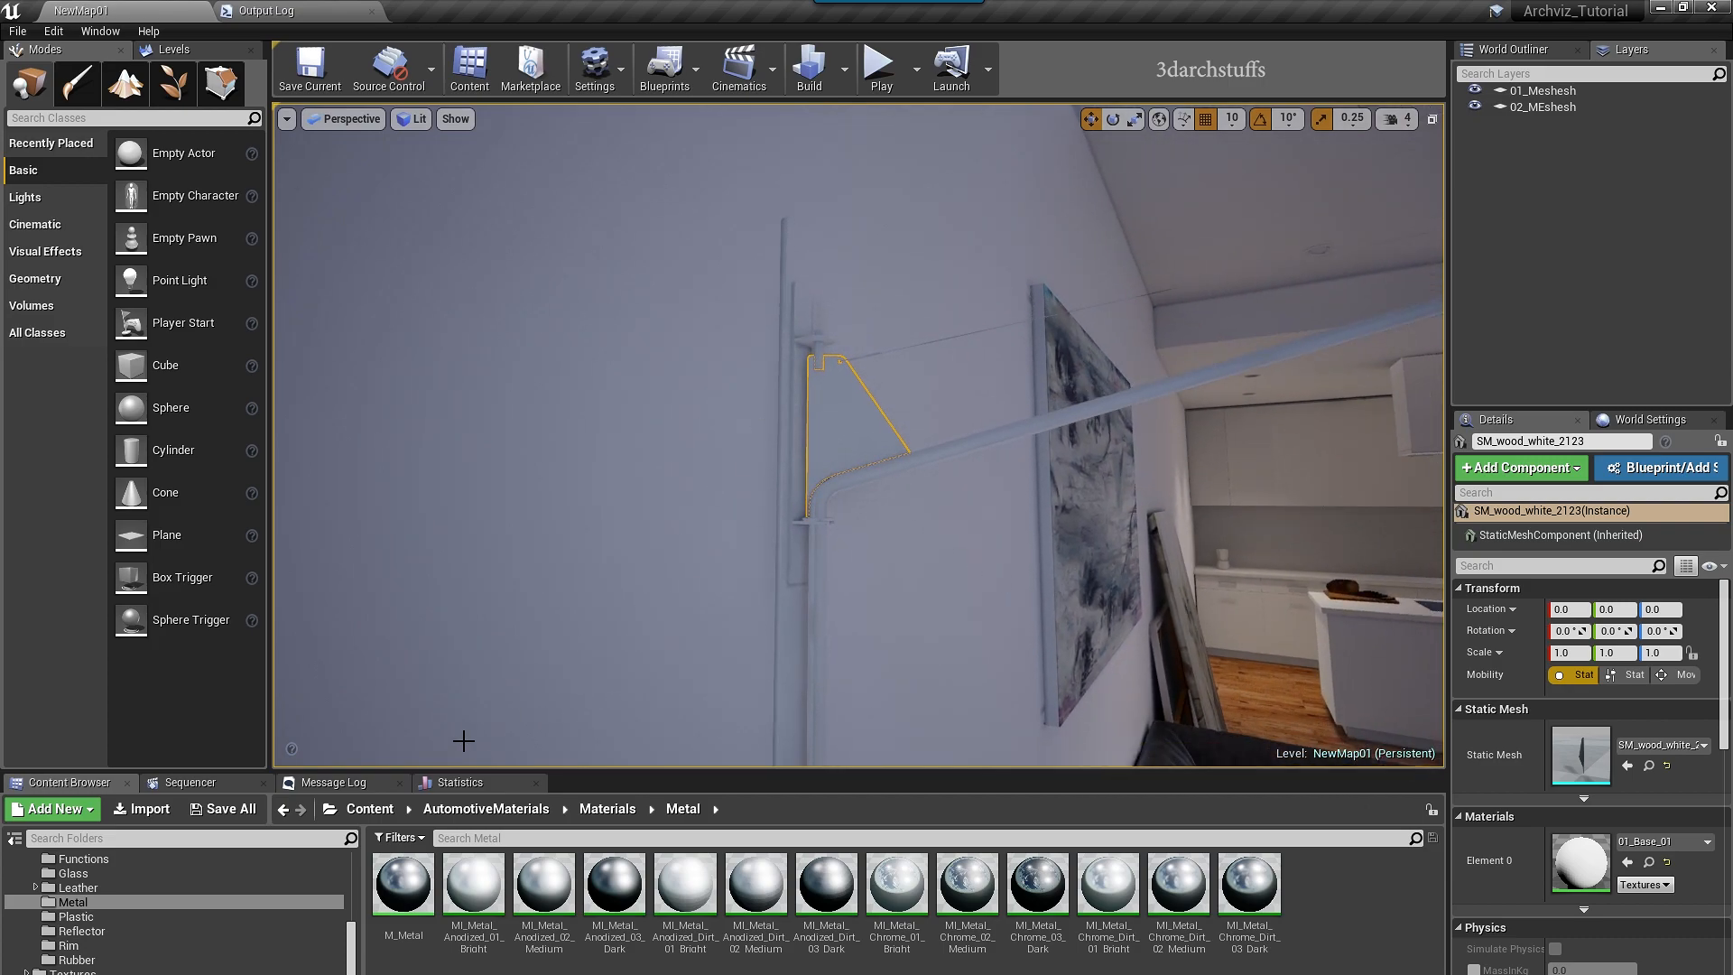
left_click_drag(474, 884, 856, 424)
left_click_drag(901, 507, 853, 507, "alt")
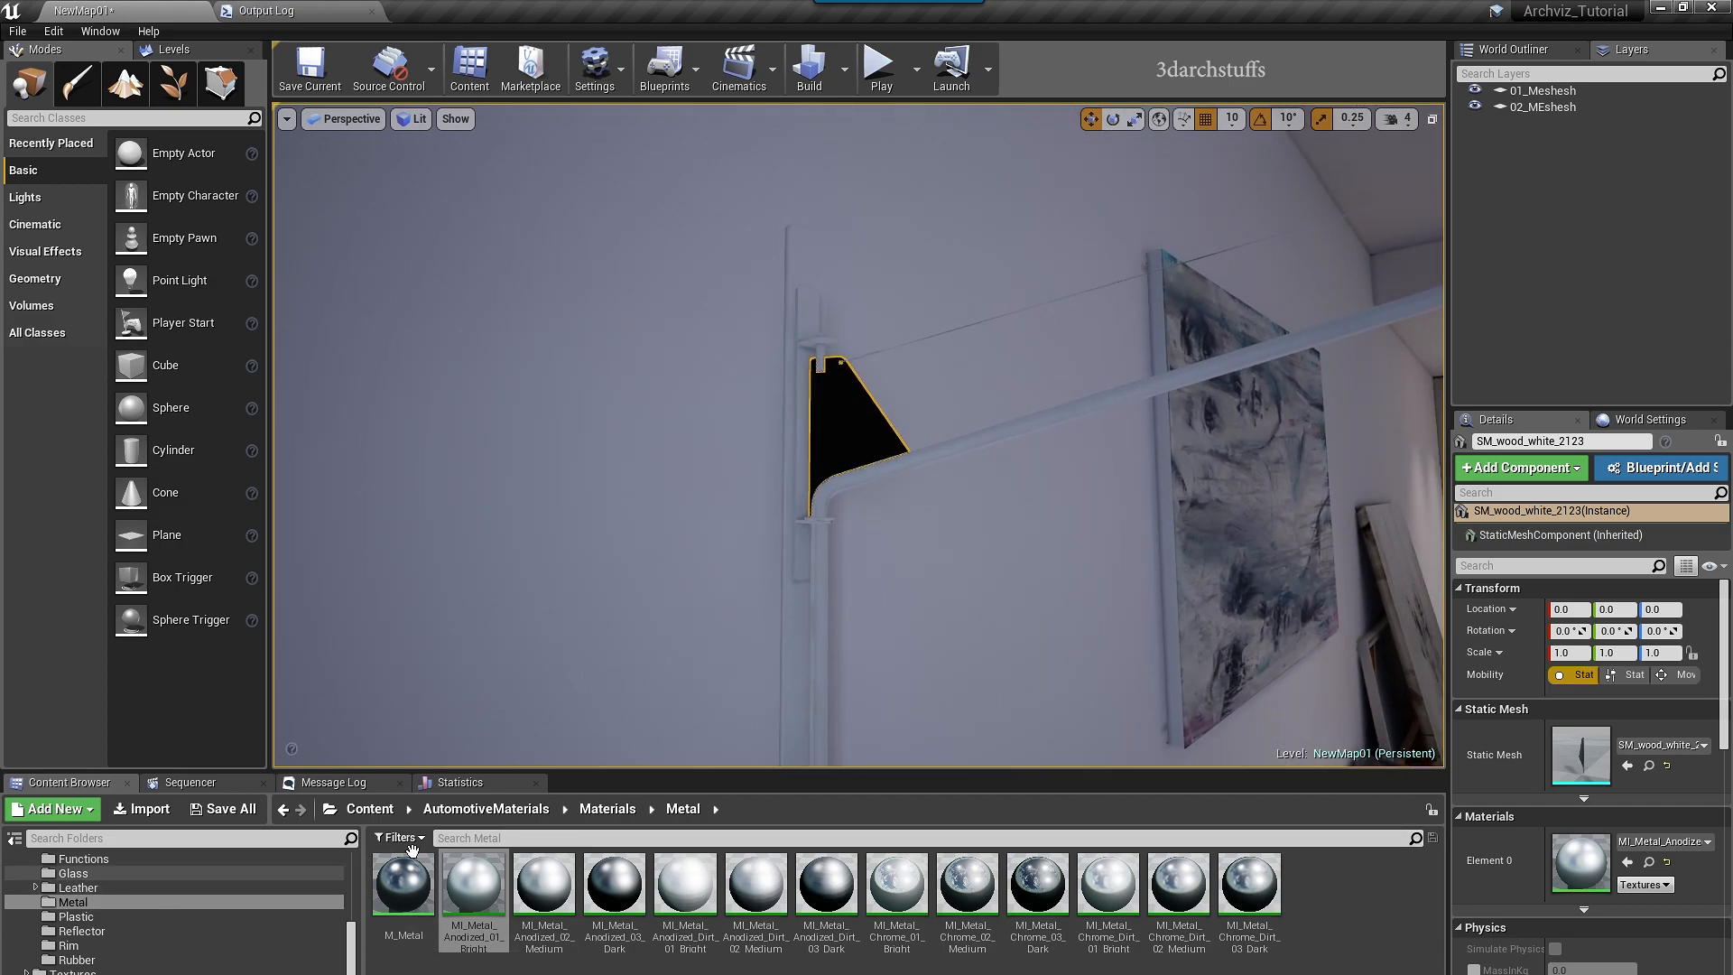
- Try MI_Metal_Anodized_02_Medium, MI_Metal_Anodized_Dirt_01_Bright and MI_Metal_Anodized_Dirt_02_Medium on the wall lamp, and set its bracket back to MI_Metal_Anodized_01_Bright
left_click_drag(1049, 520, 880, 516, "alt")
left_click_drag(544, 883, 1060, 573)
left_click_drag(688, 881, 843, 412)
mouse_move(1041, 601)
left_mouse_down("alt")
mouse_move(768, 591)
mouse_move(1020, 582)
left_mouse_up("alt")
left_click_drag(757, 883, 831, 382)
left_click_drag(473, 883, 832, 379)
left_click_drag(957, 584, 912, 580, "alt")
scroll(820, 581, "down", 8)
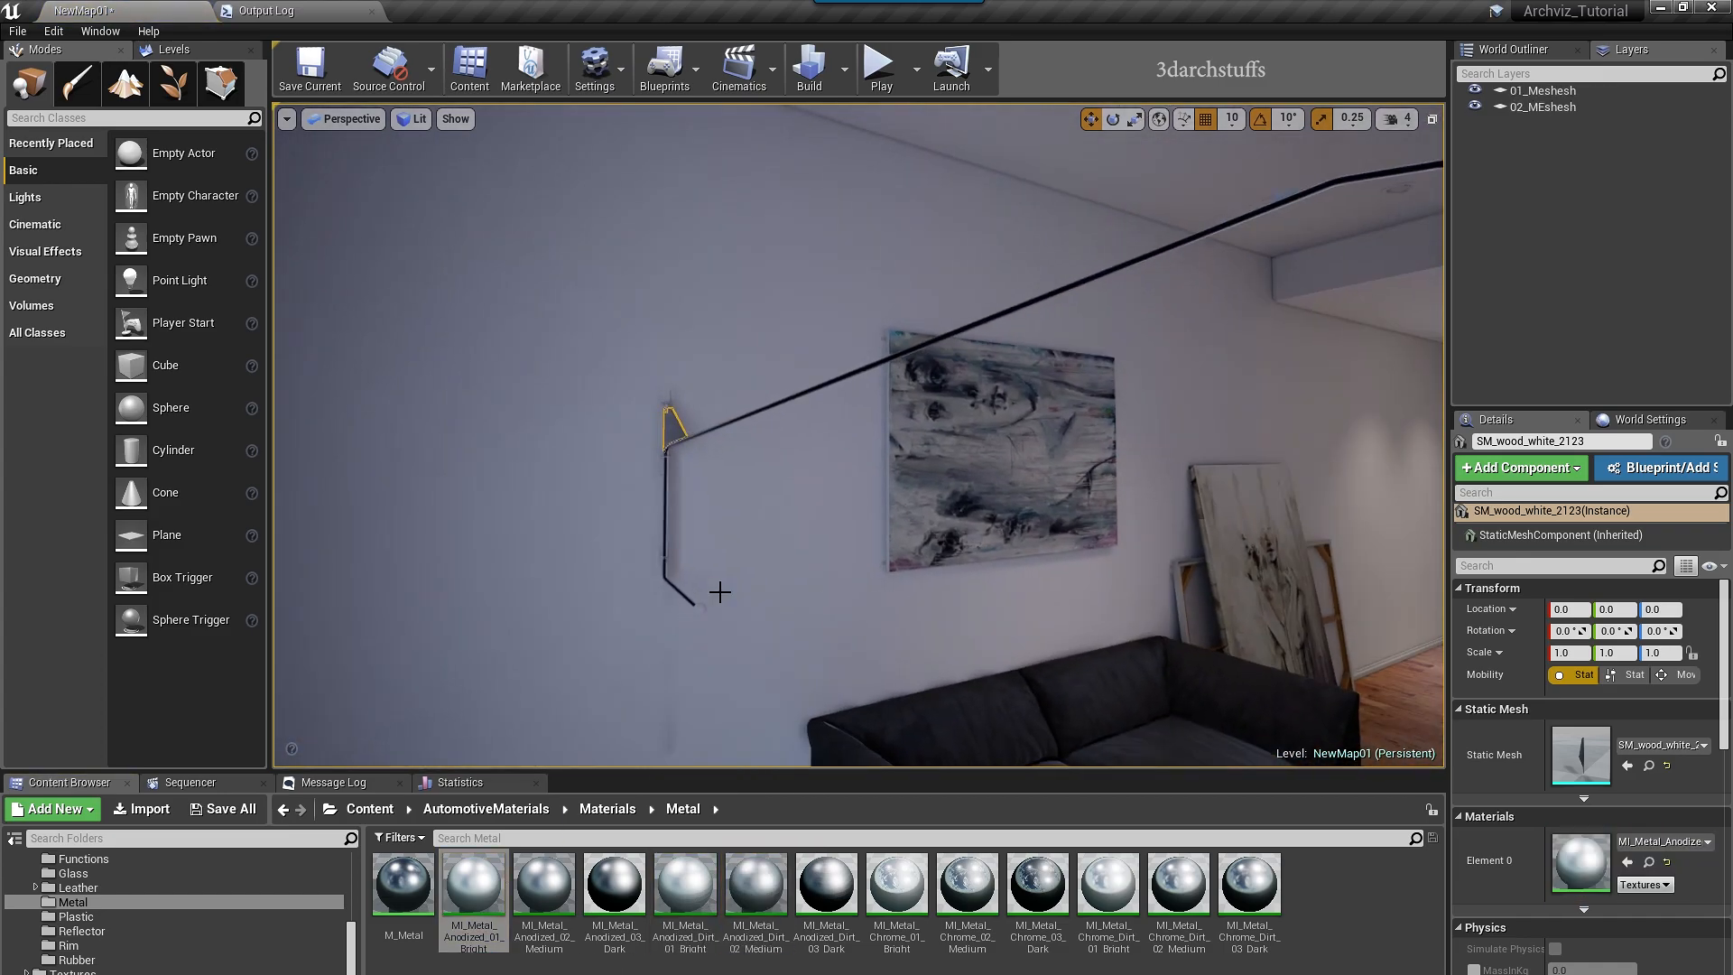
- Try anodized and chrome metals on the round knob ending the lamp's arm, settling on MI_Metal_Chrome_Dirt_01_Bright
left_click(699, 599)
key("f")
left_click_drag(544, 883, 858, 434)
left_click_drag(899, 905, 860, 436)
left_click_drag(968, 883, 859, 435)
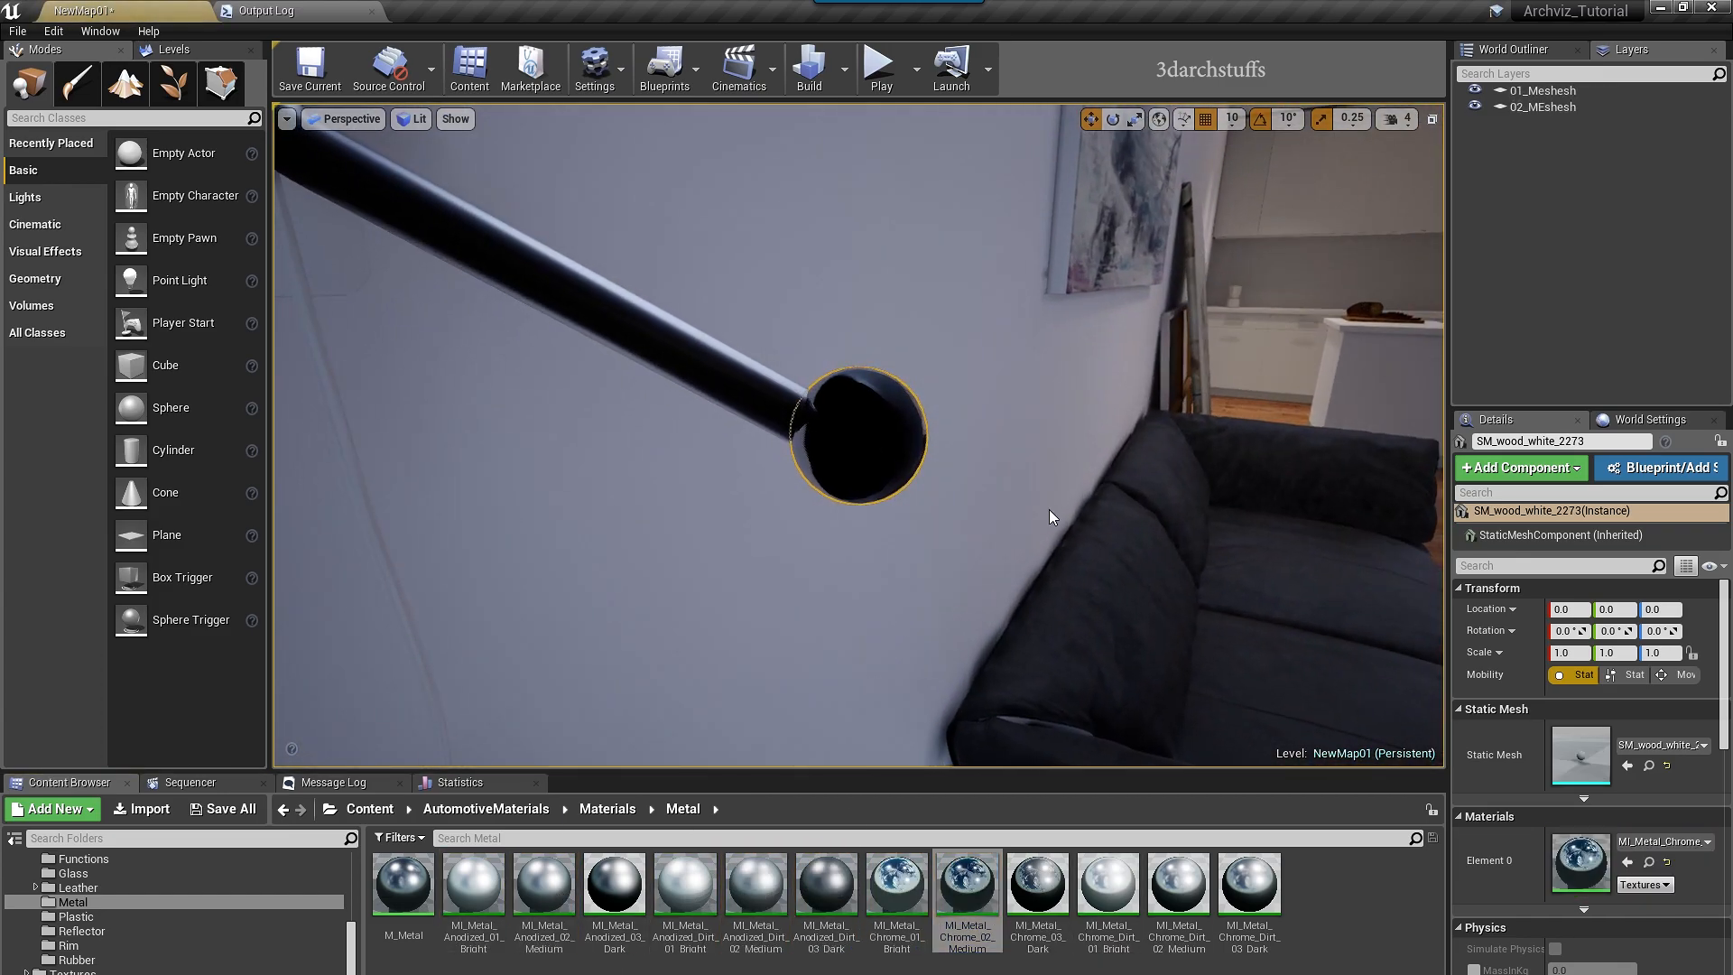
scroll(1048, 572, "down", 8)
left_click_drag(1027, 883, 860, 436)
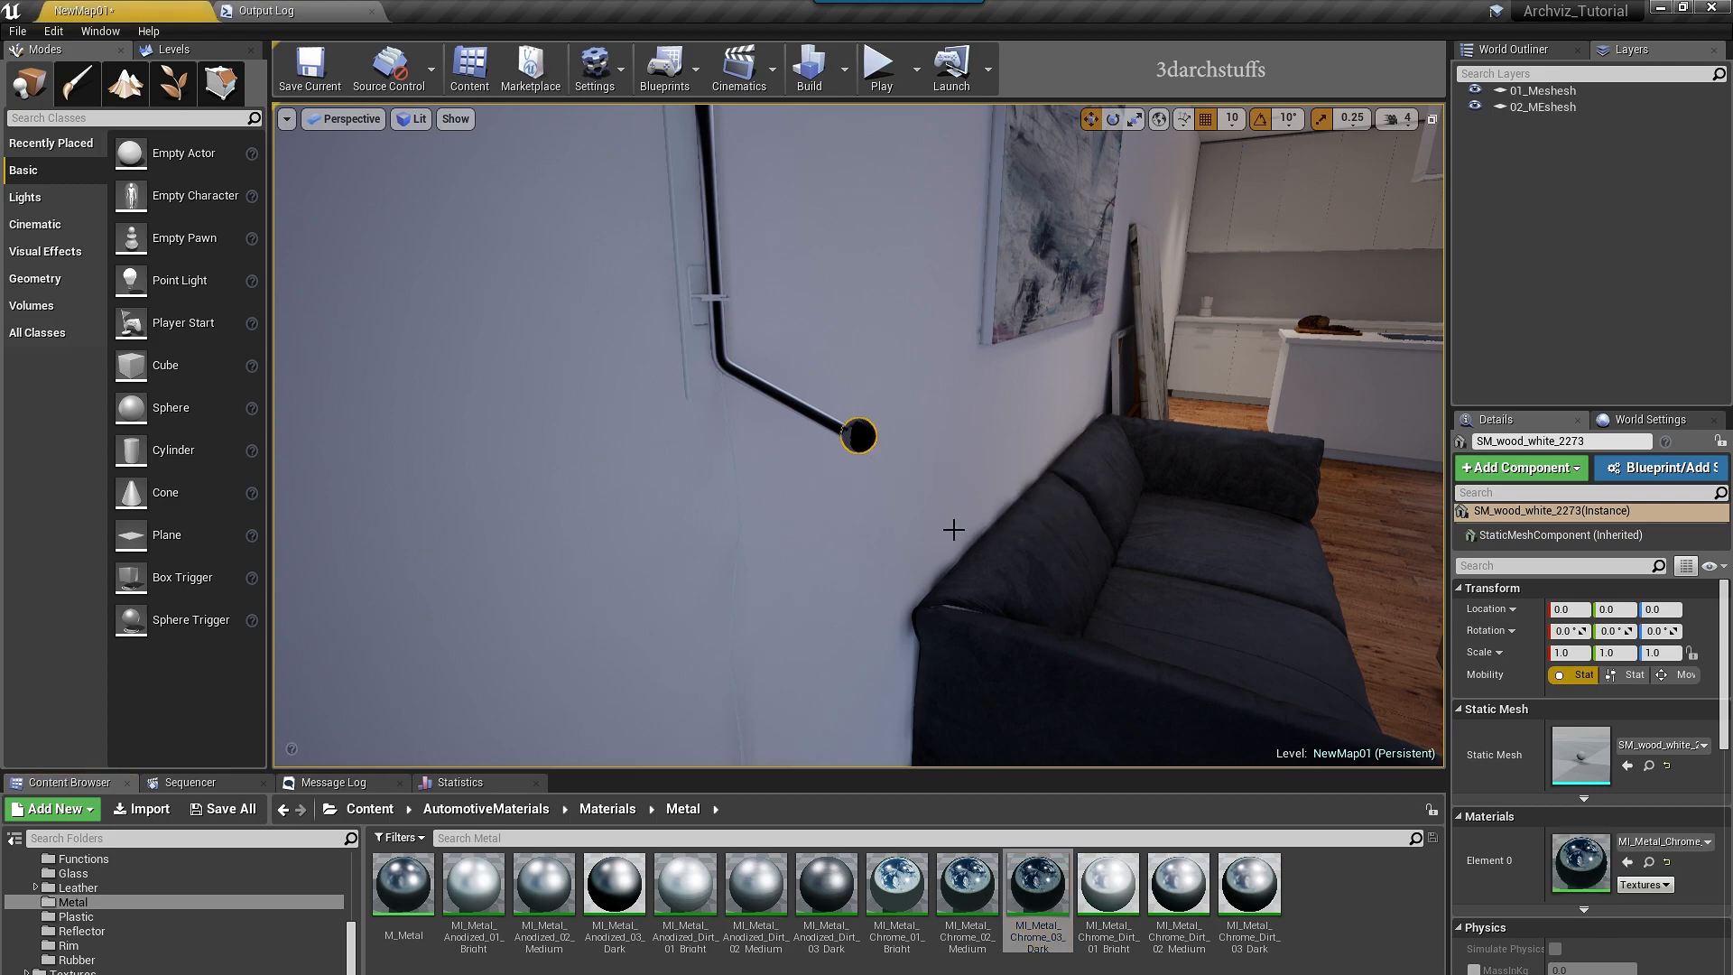
left_click_drag(932, 515, 1015, 650, "alt")
left_click_drag(1110, 889, 858, 436)
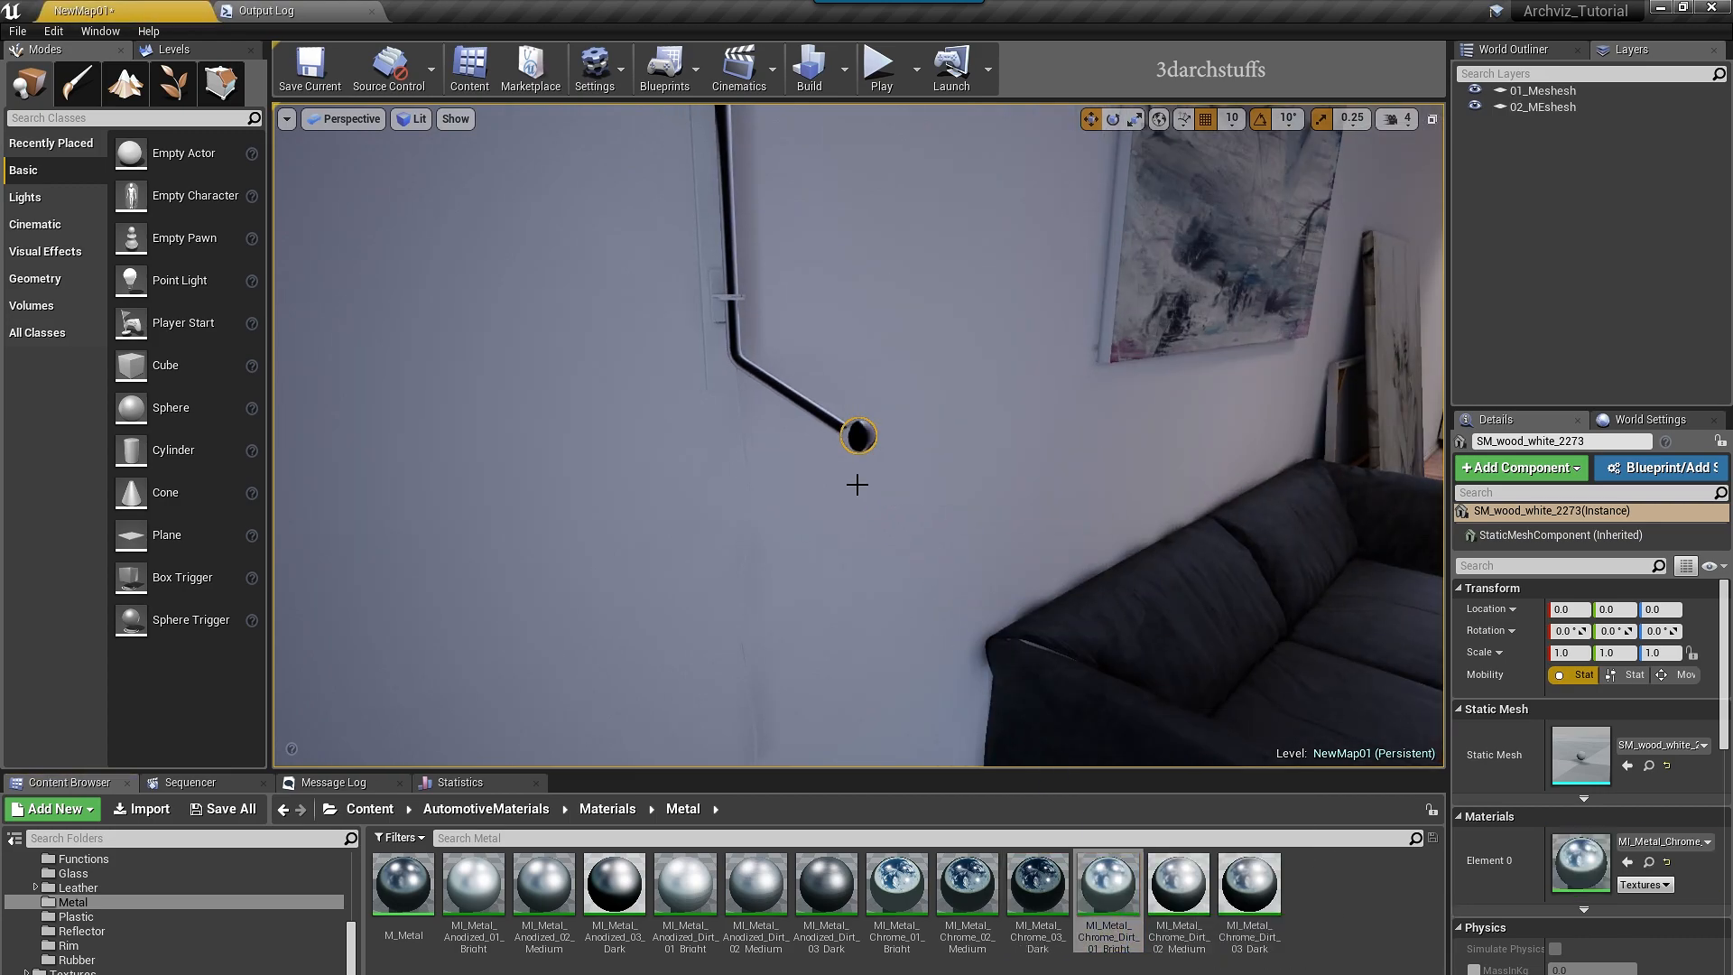
key("f")
mouse_move(990, 549)
left_mouse_down("alt")
mouse_move(849, 582)
mouse_move(695, 573)
mouse_move(663, 469)
mouse_move(903, 577)
left_mouse_up("alt")
- Show the scene's editor icons and examine the apartment's layout in the top and perspective views
mouse_move(859, 436)
right_mouse_down()
mouse_move(1137, 375)
mouse_move(1088, 348)
mouse_move(993, 406)
mouse_move(1141, 592)
mouse_move(1075, 569)
mouse_move(1065, 523)
mouse_move(971, 479)
mouse_move(1020, 479)
mouse_move(997, 480)
right_mouse_up()
key("s")
key("g")
key("w")
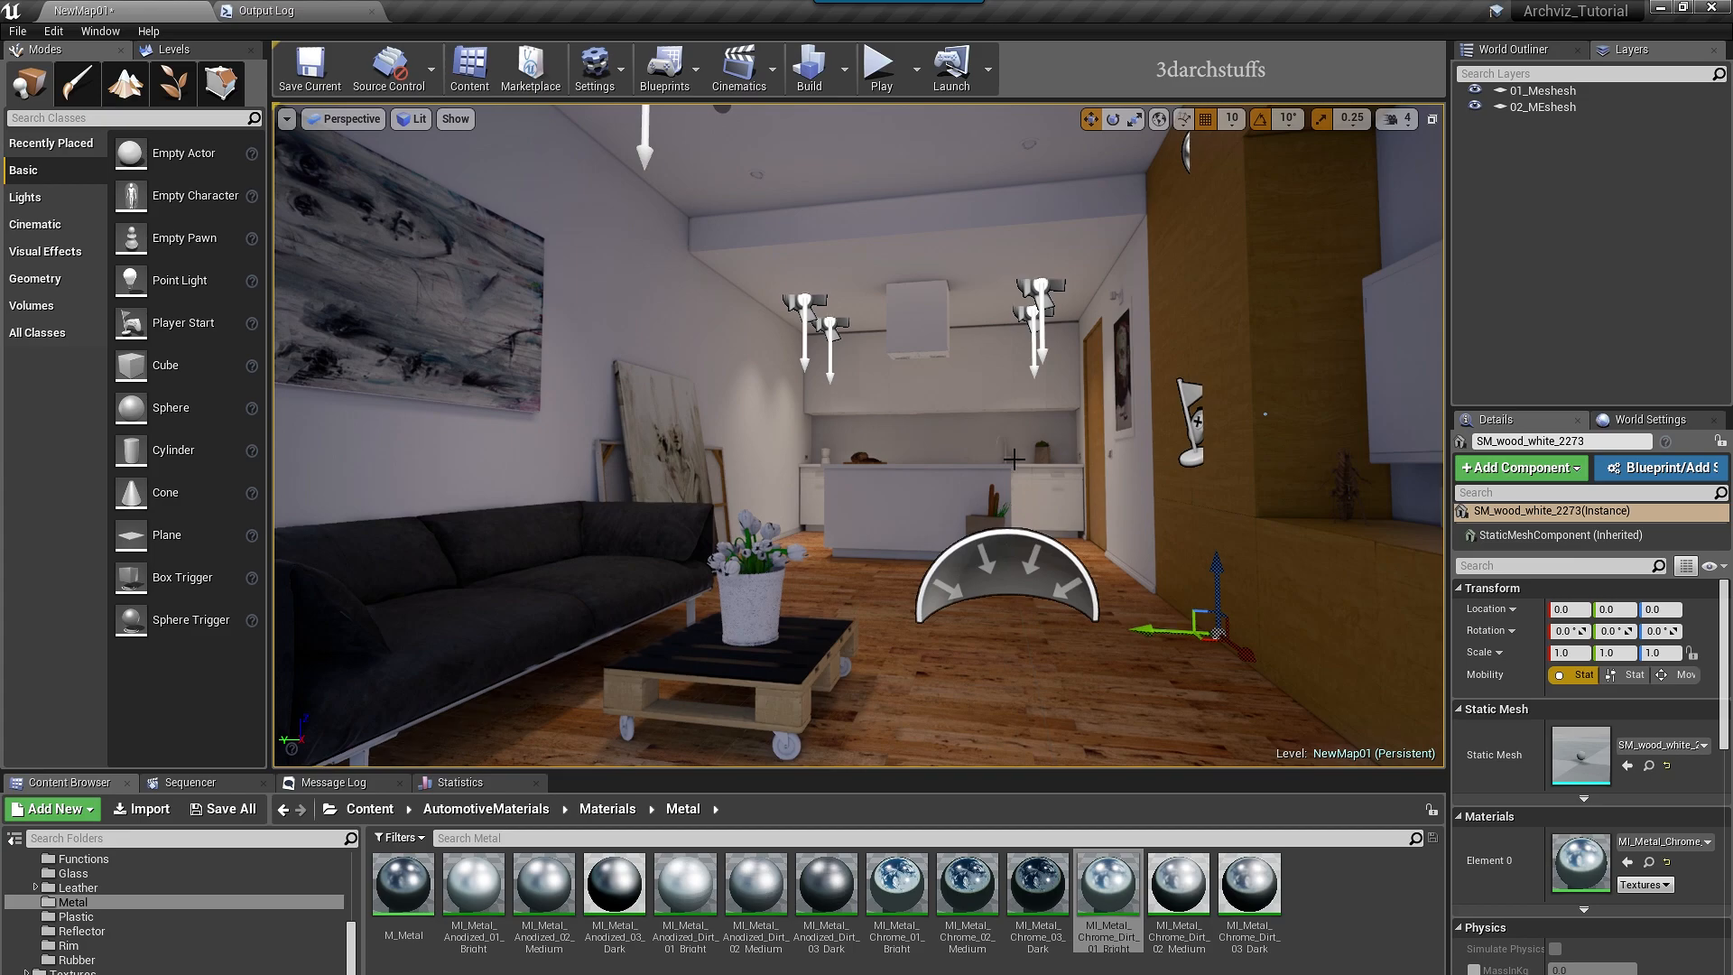
key("alt+j")
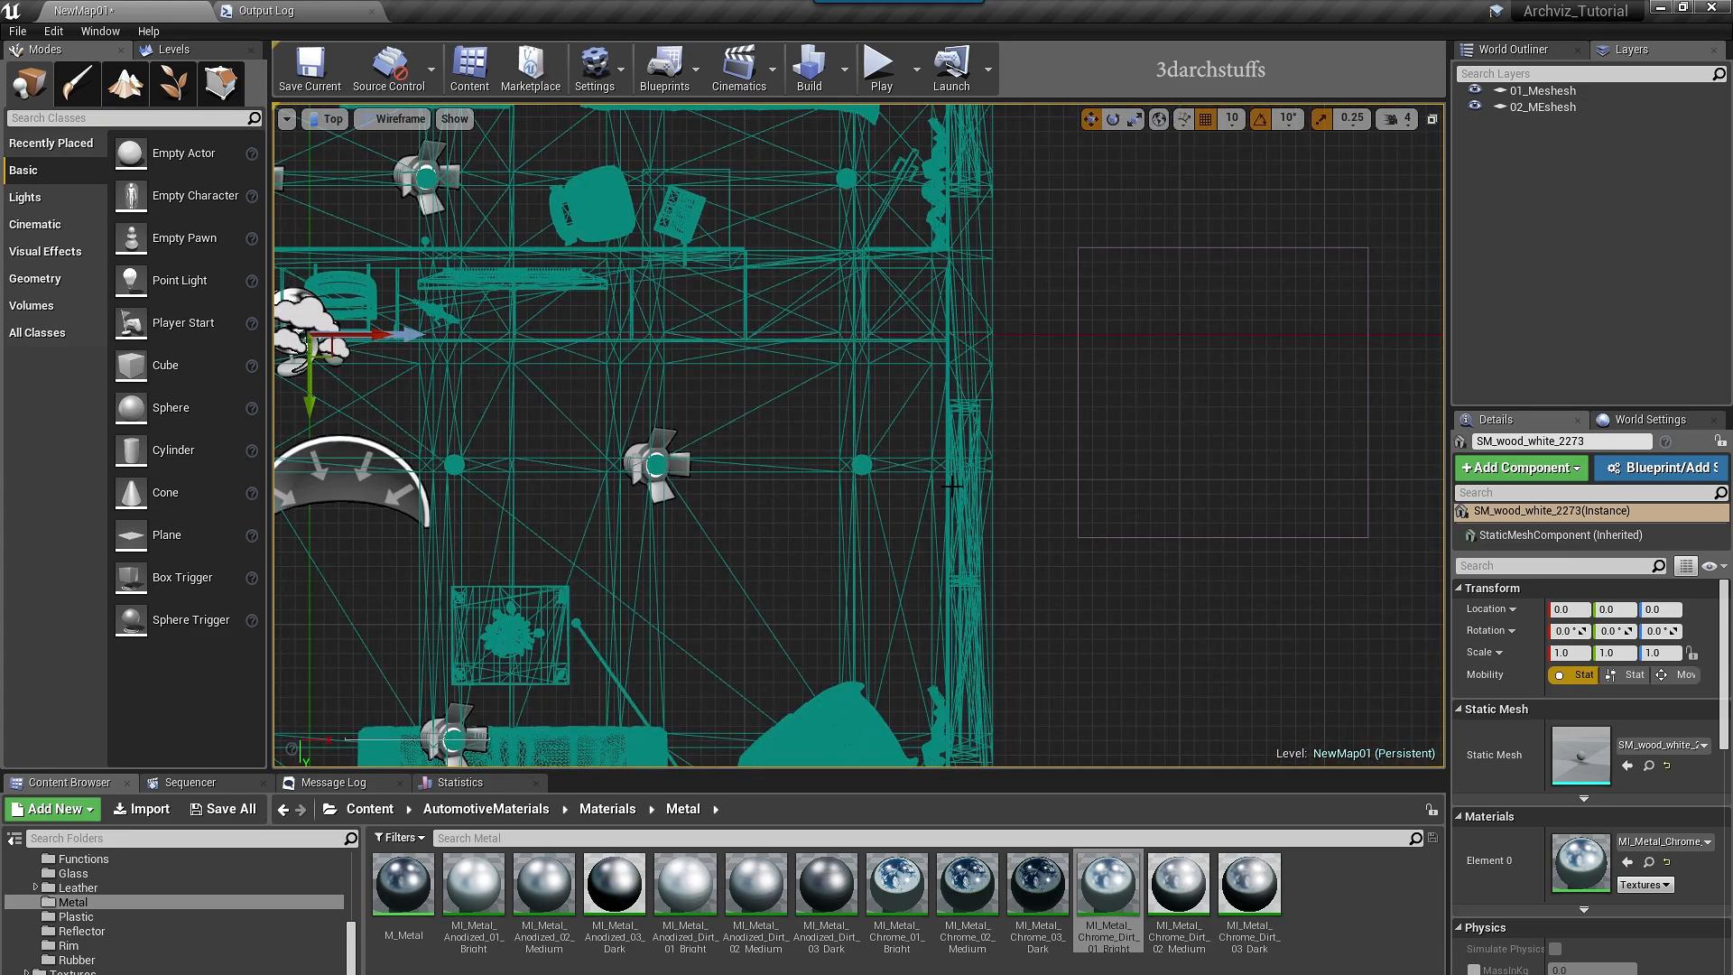
left_click(777, 566)
scroll(777, 569, "down", 5)
right_click_drag(777, 580, 858, 590)
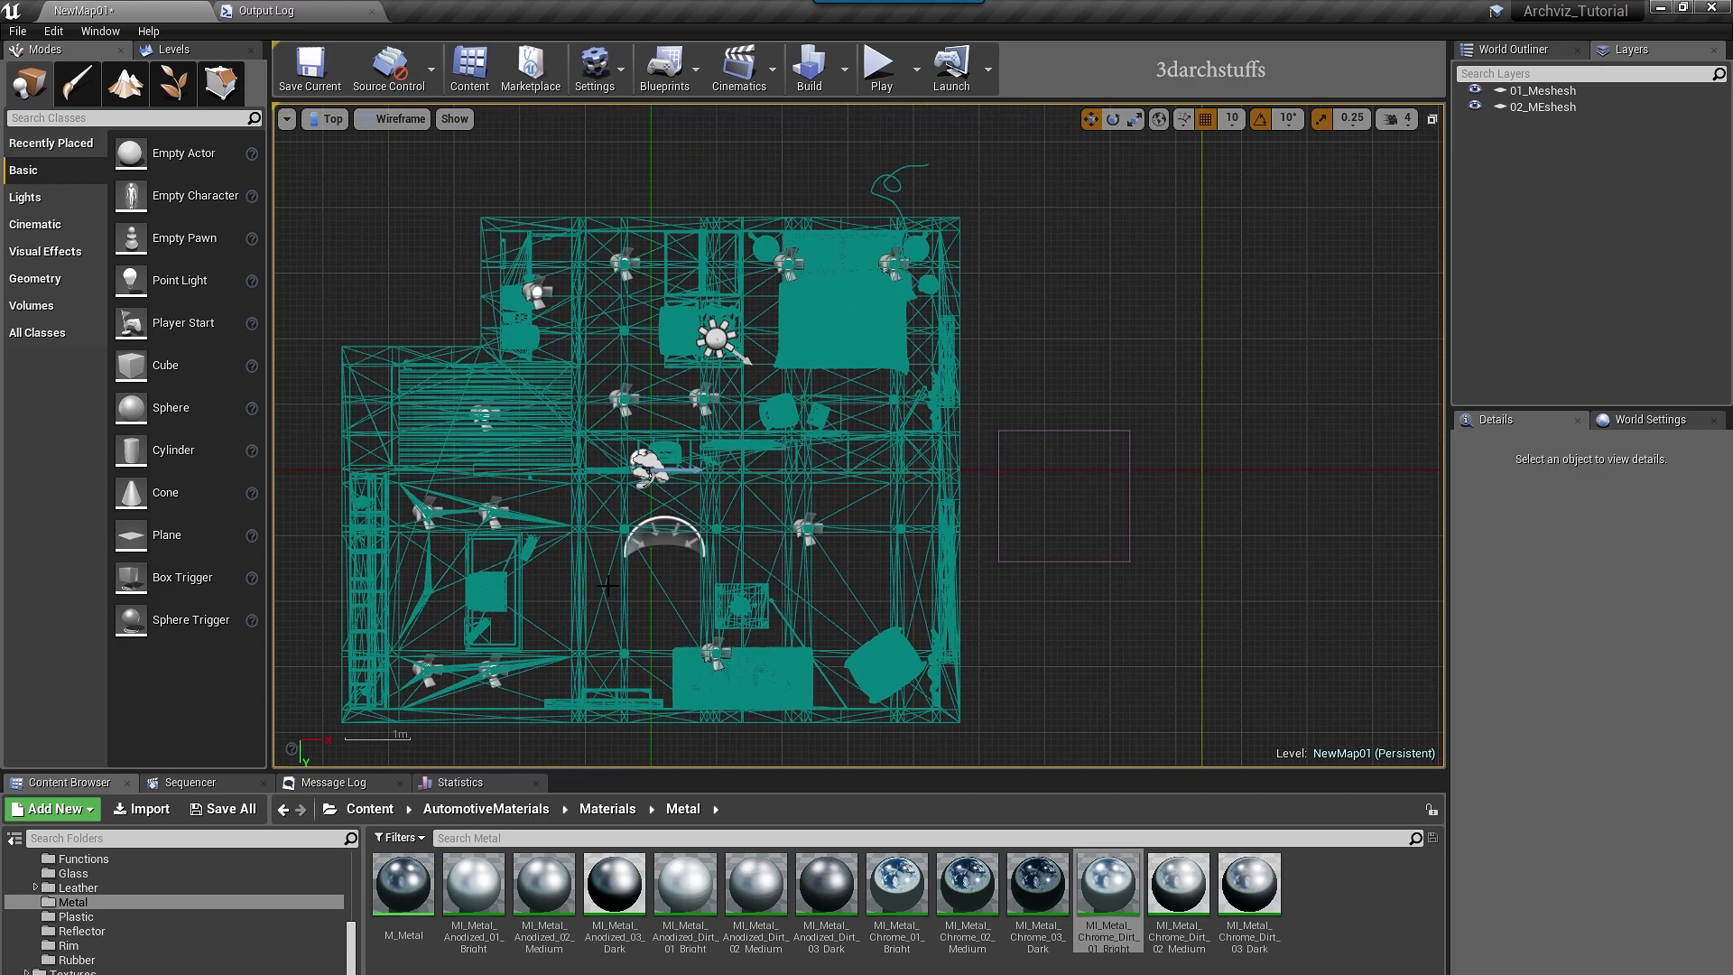
key("alt+g")
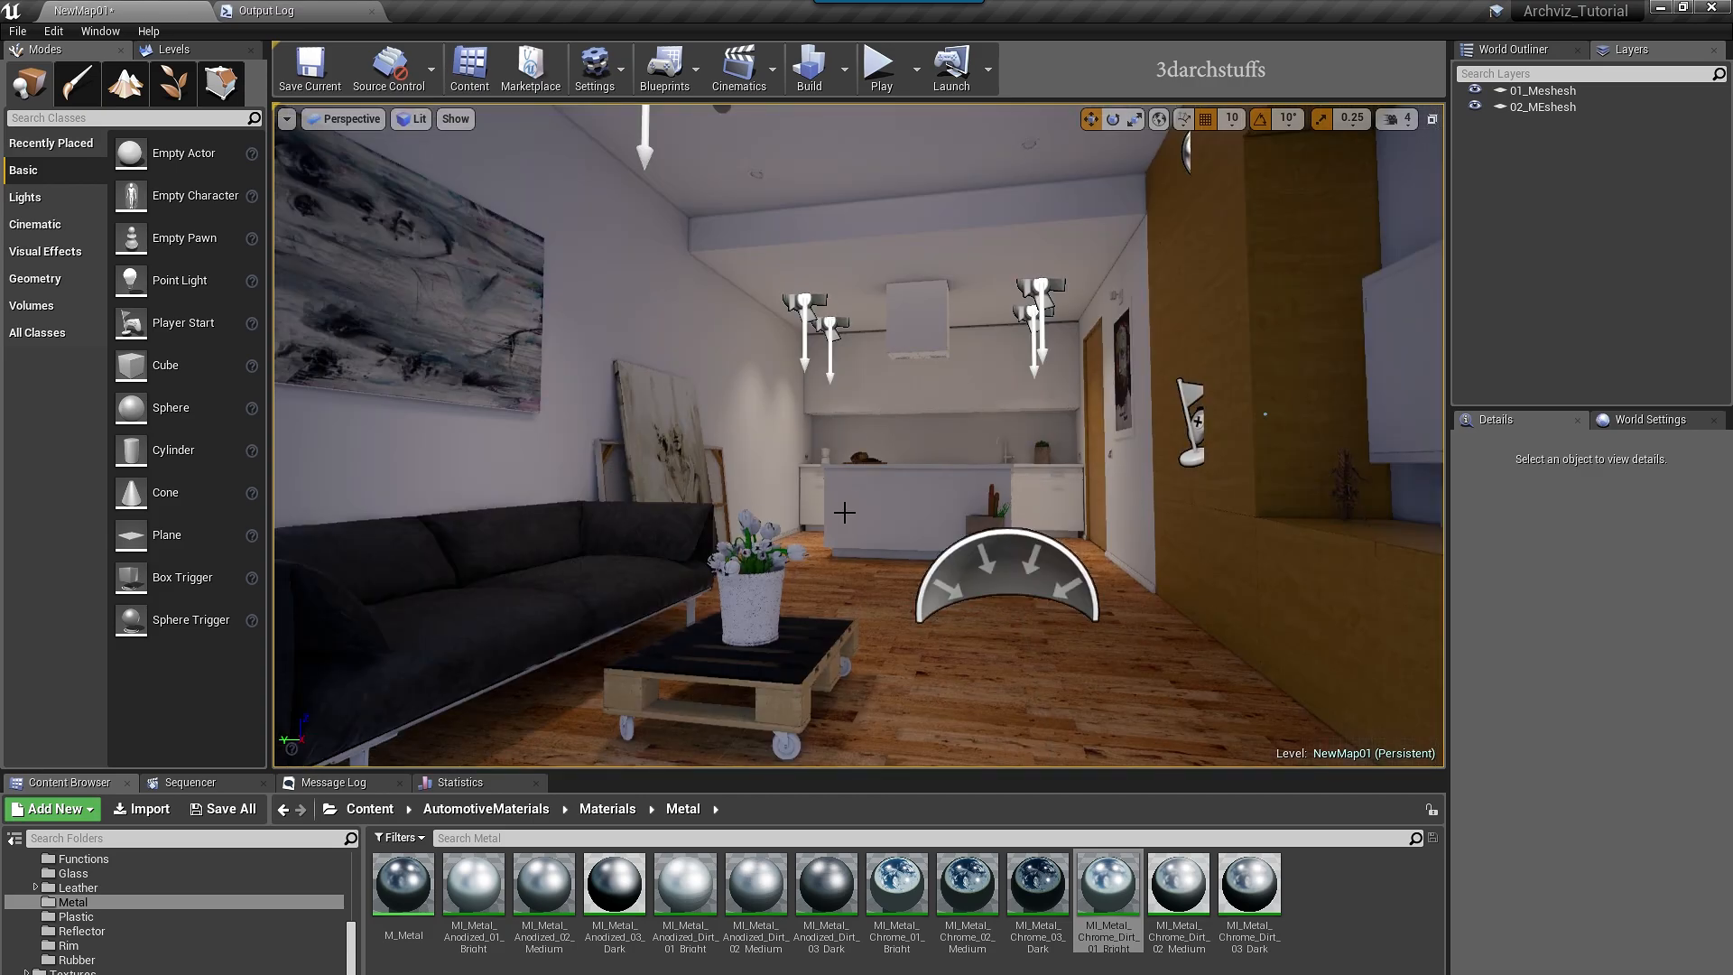
right_click_drag(871, 479, 654, 506)
right_click_drag(1053, 515, 1399, 437)
right_click_drag(1129, 433, 1211, 469)
middle_click_drag(1205, 471, 1164, 551)
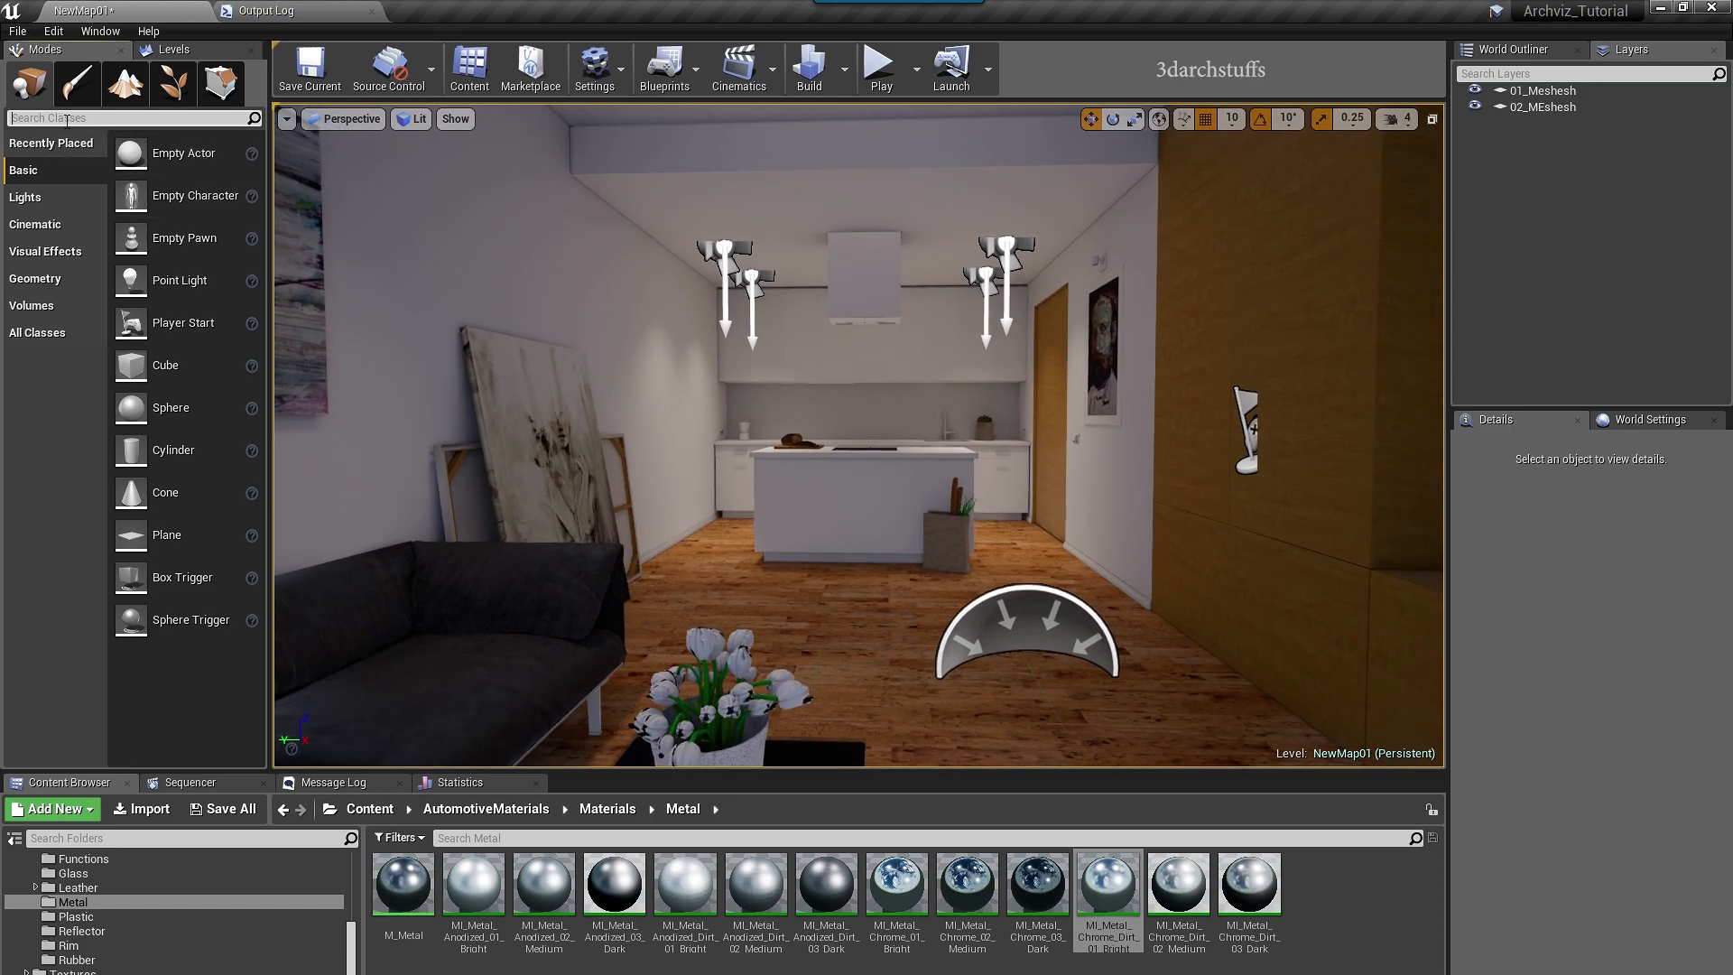
- Search the placeable actors for reflection captures, filter the scene's actor list by "box", and place a Box Reflection Capture in the living room
type("refle")
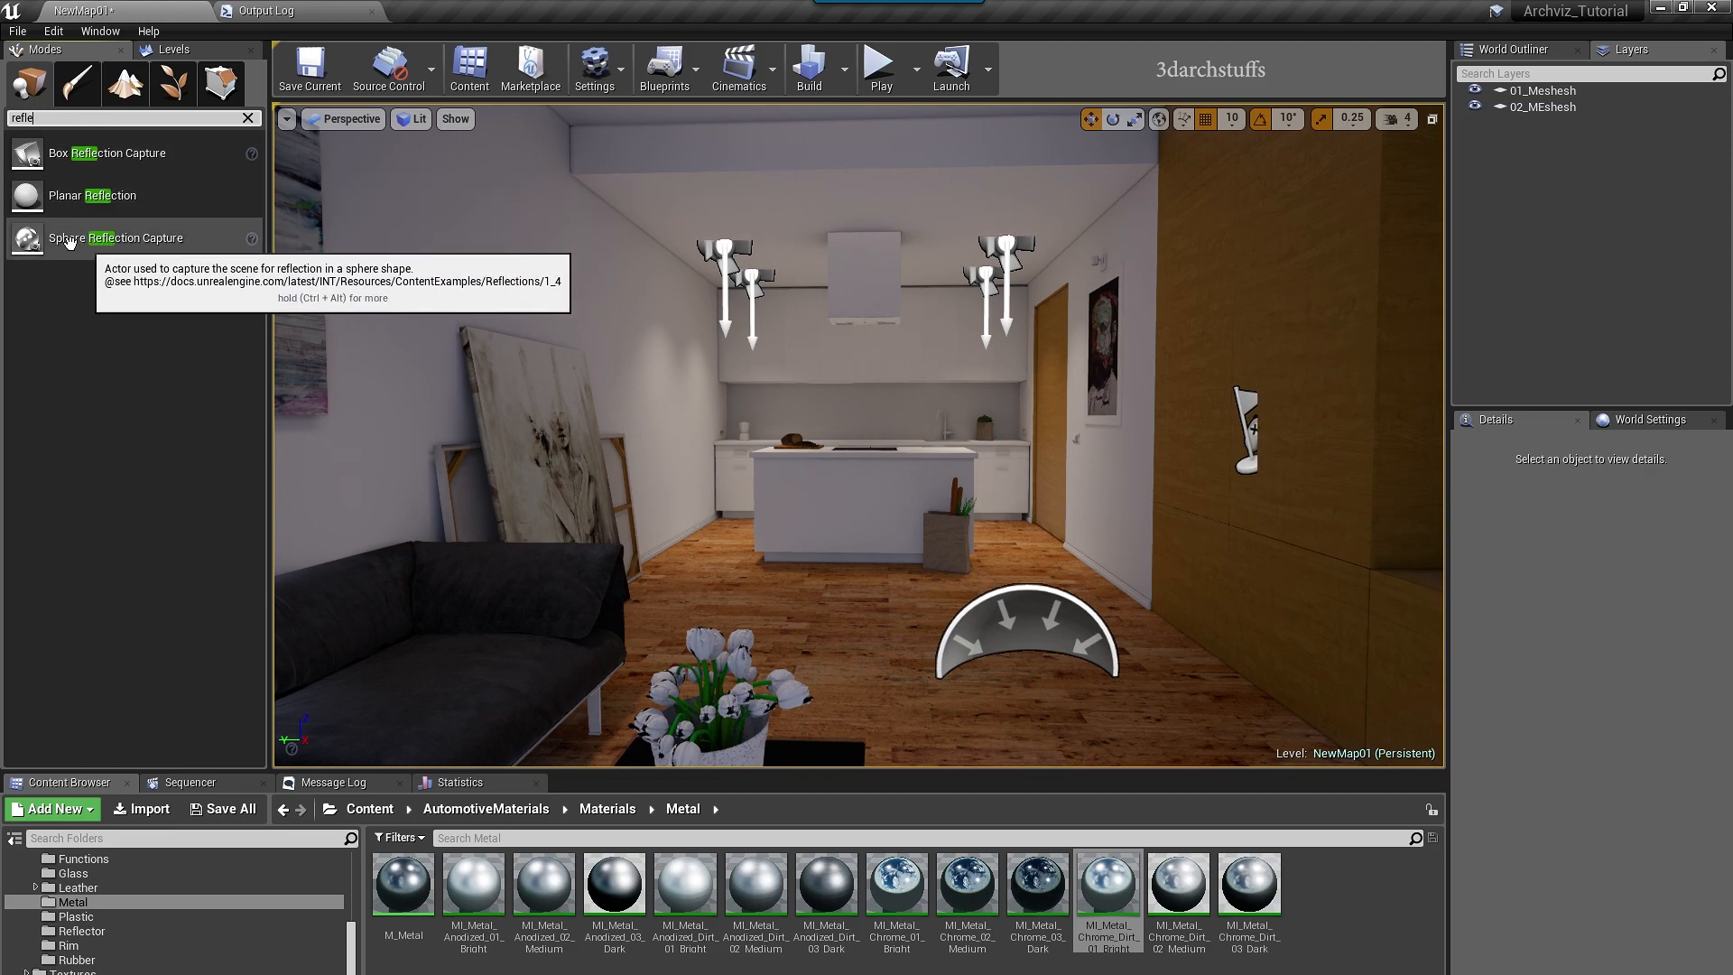
left_click(1533, 50)
left_click(1509, 78)
type("box")
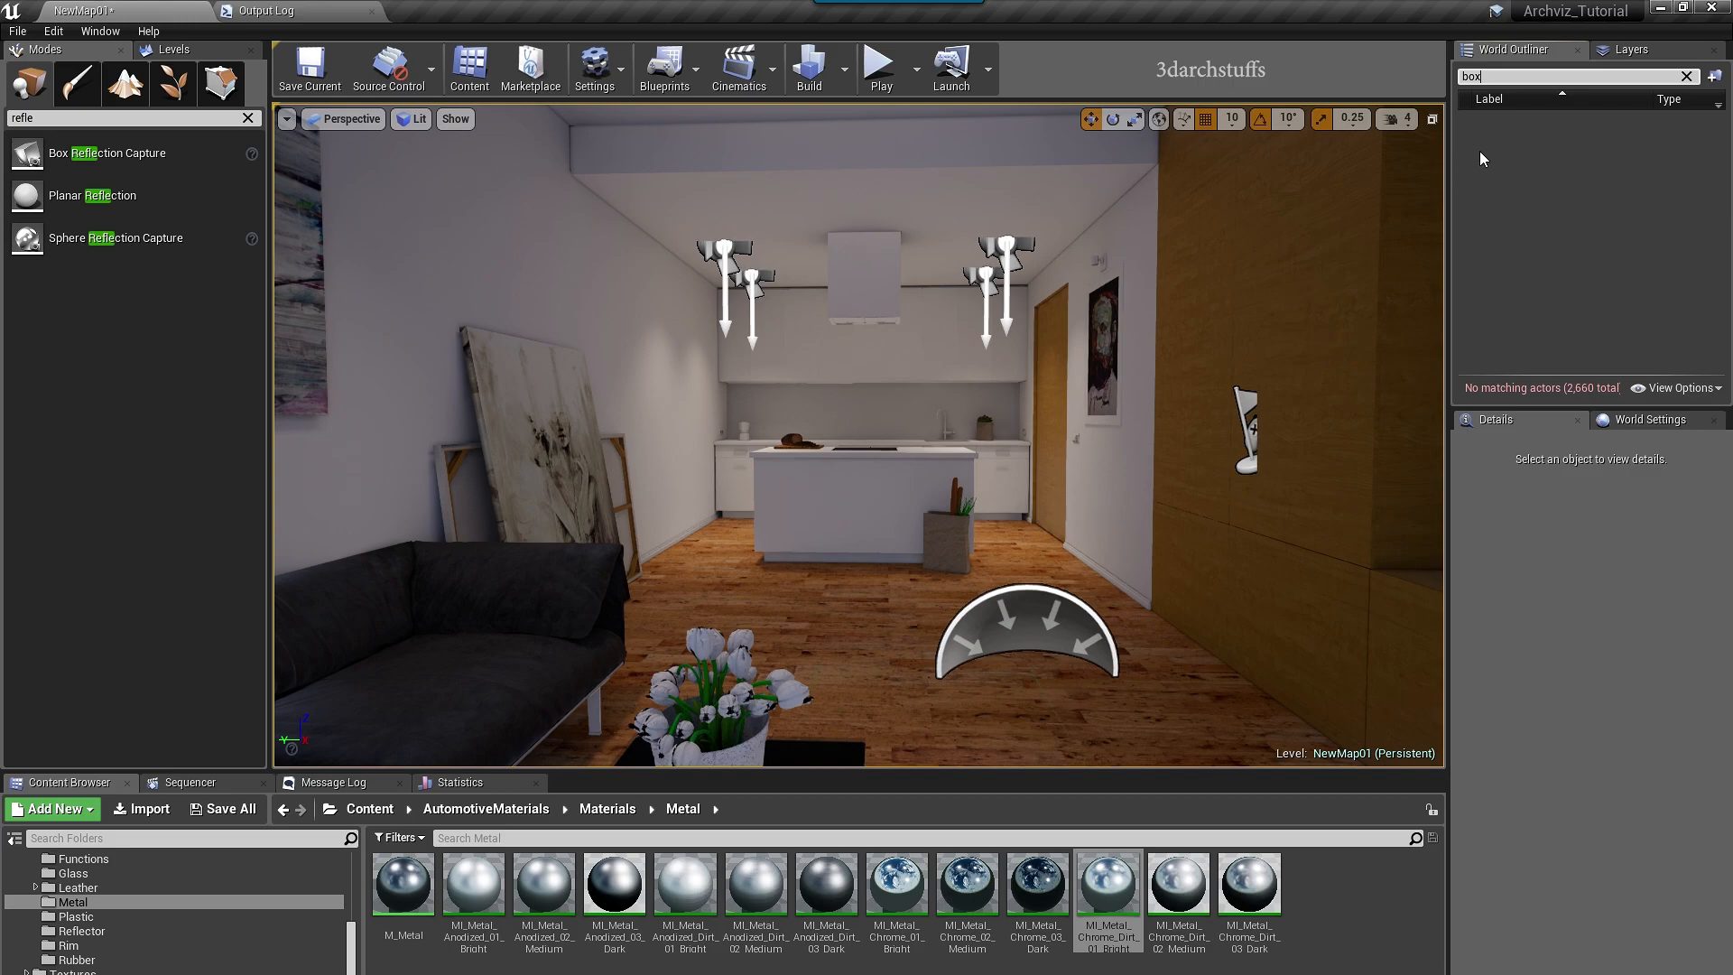
left_click_drag(58, 155, 828, 613)
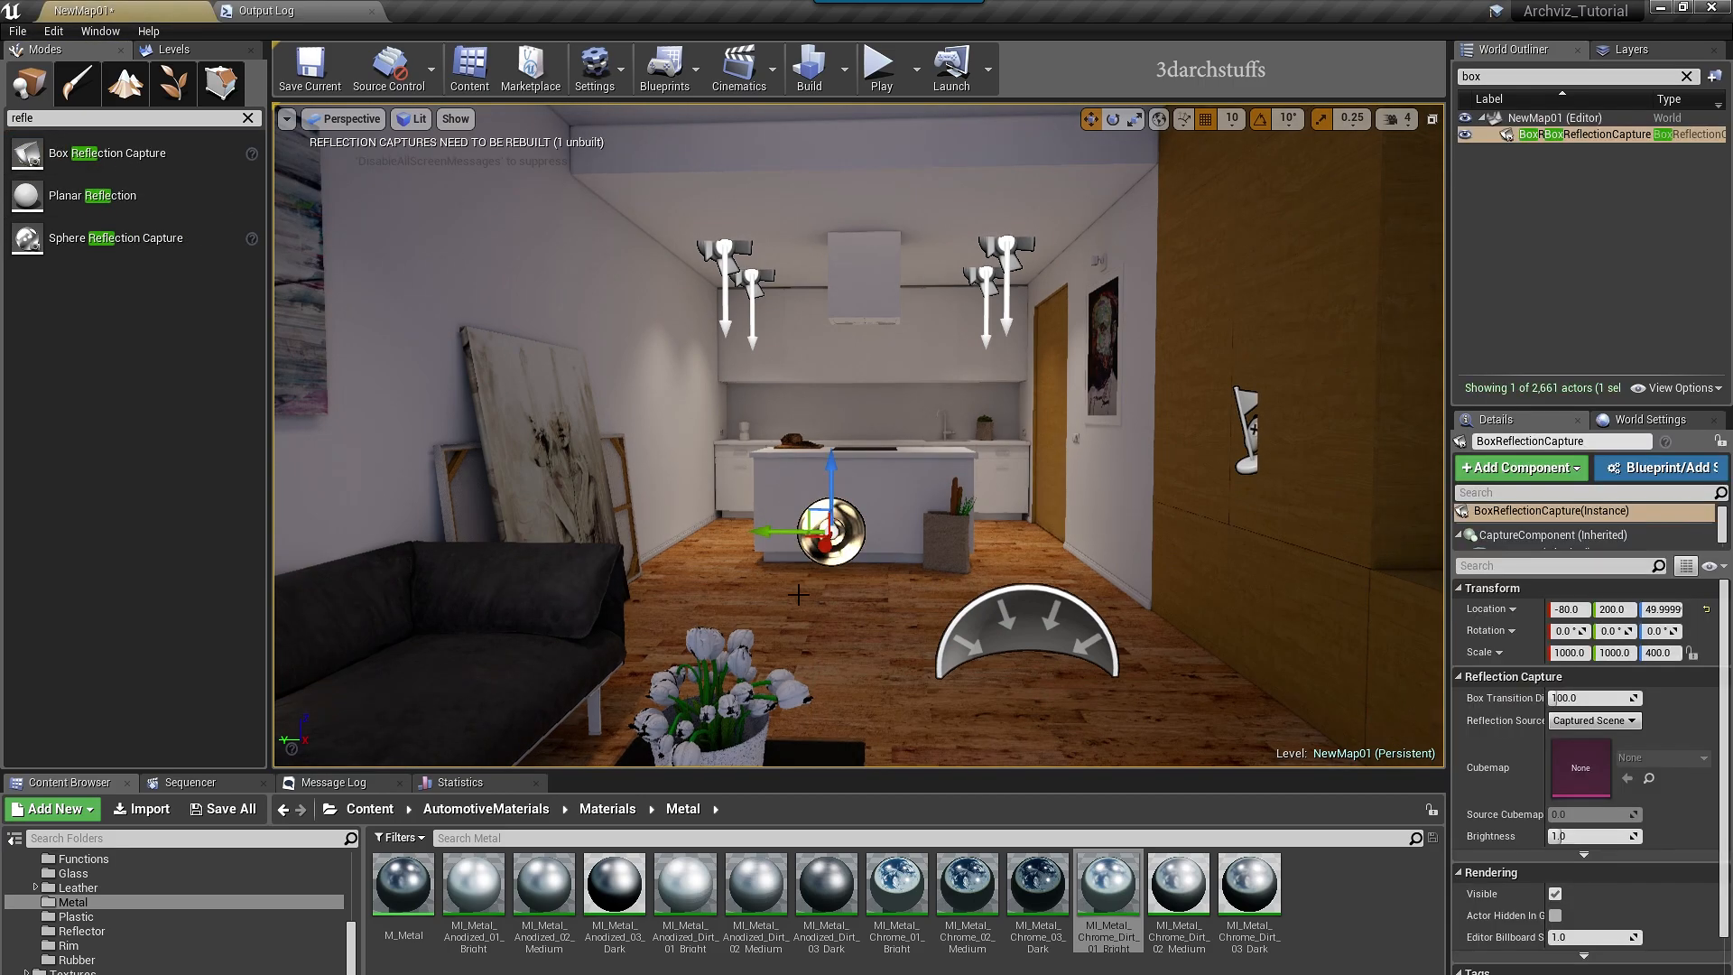
- Move the box reflection capture in plan view to the middle of the apartment, at about X 30, Y 10
key("alt+j")
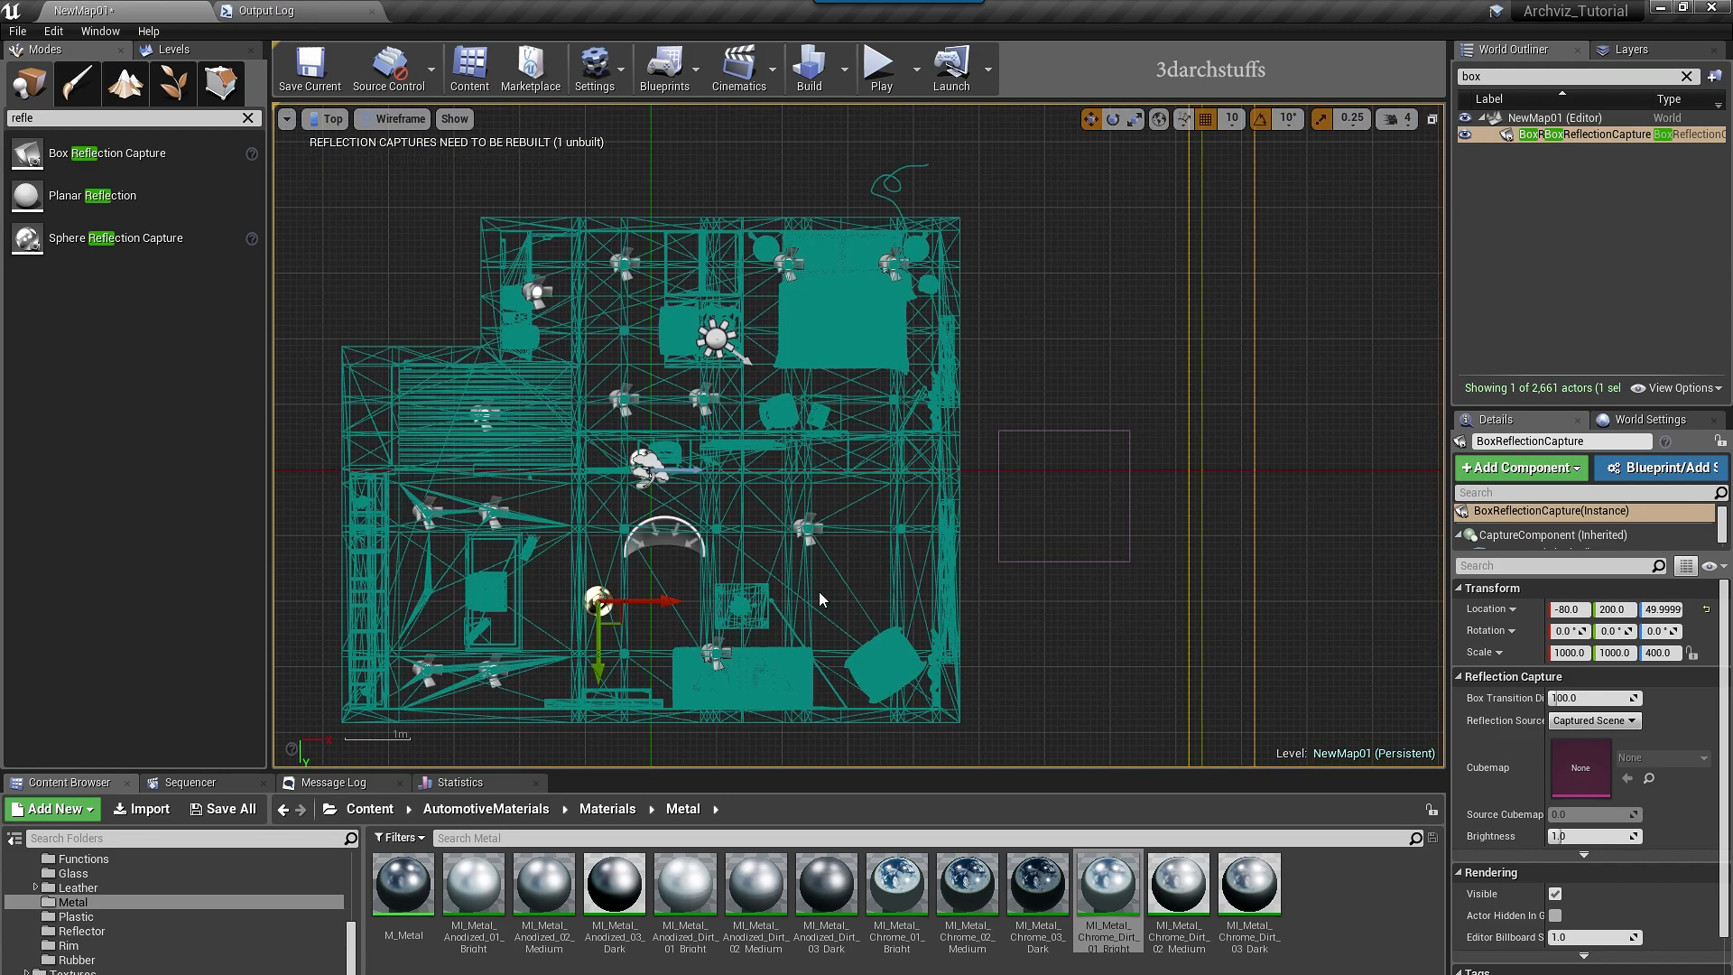
key("f")
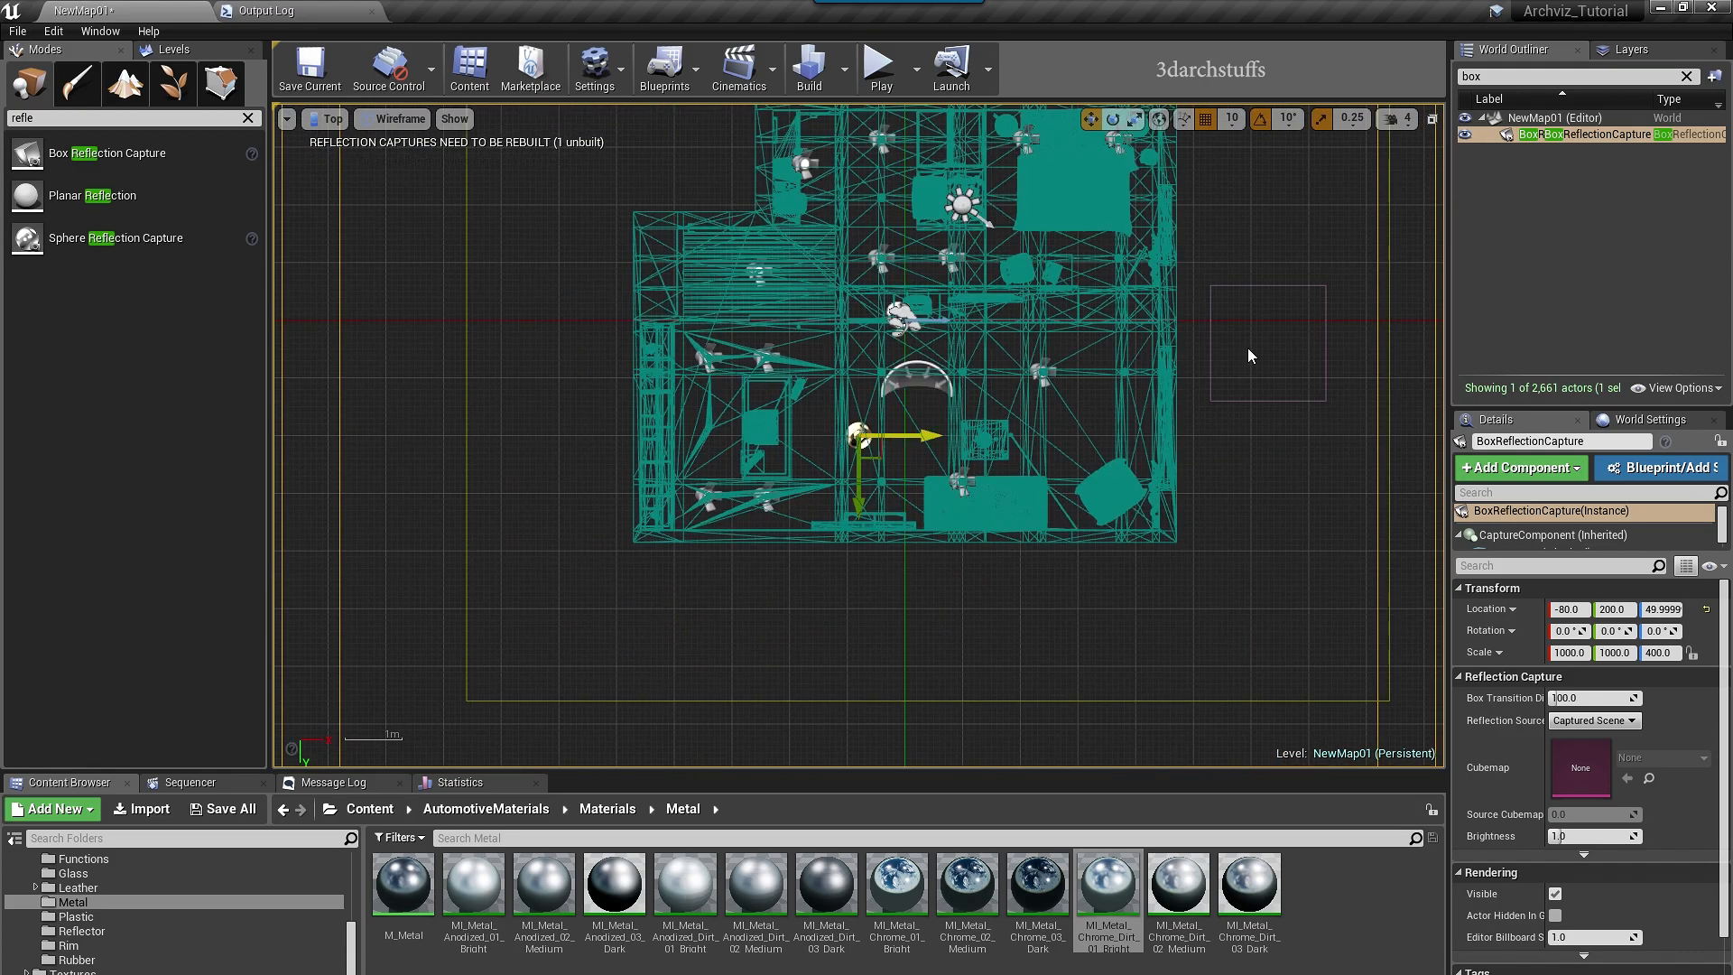
right_click_drag(997, 393, 765, 608)
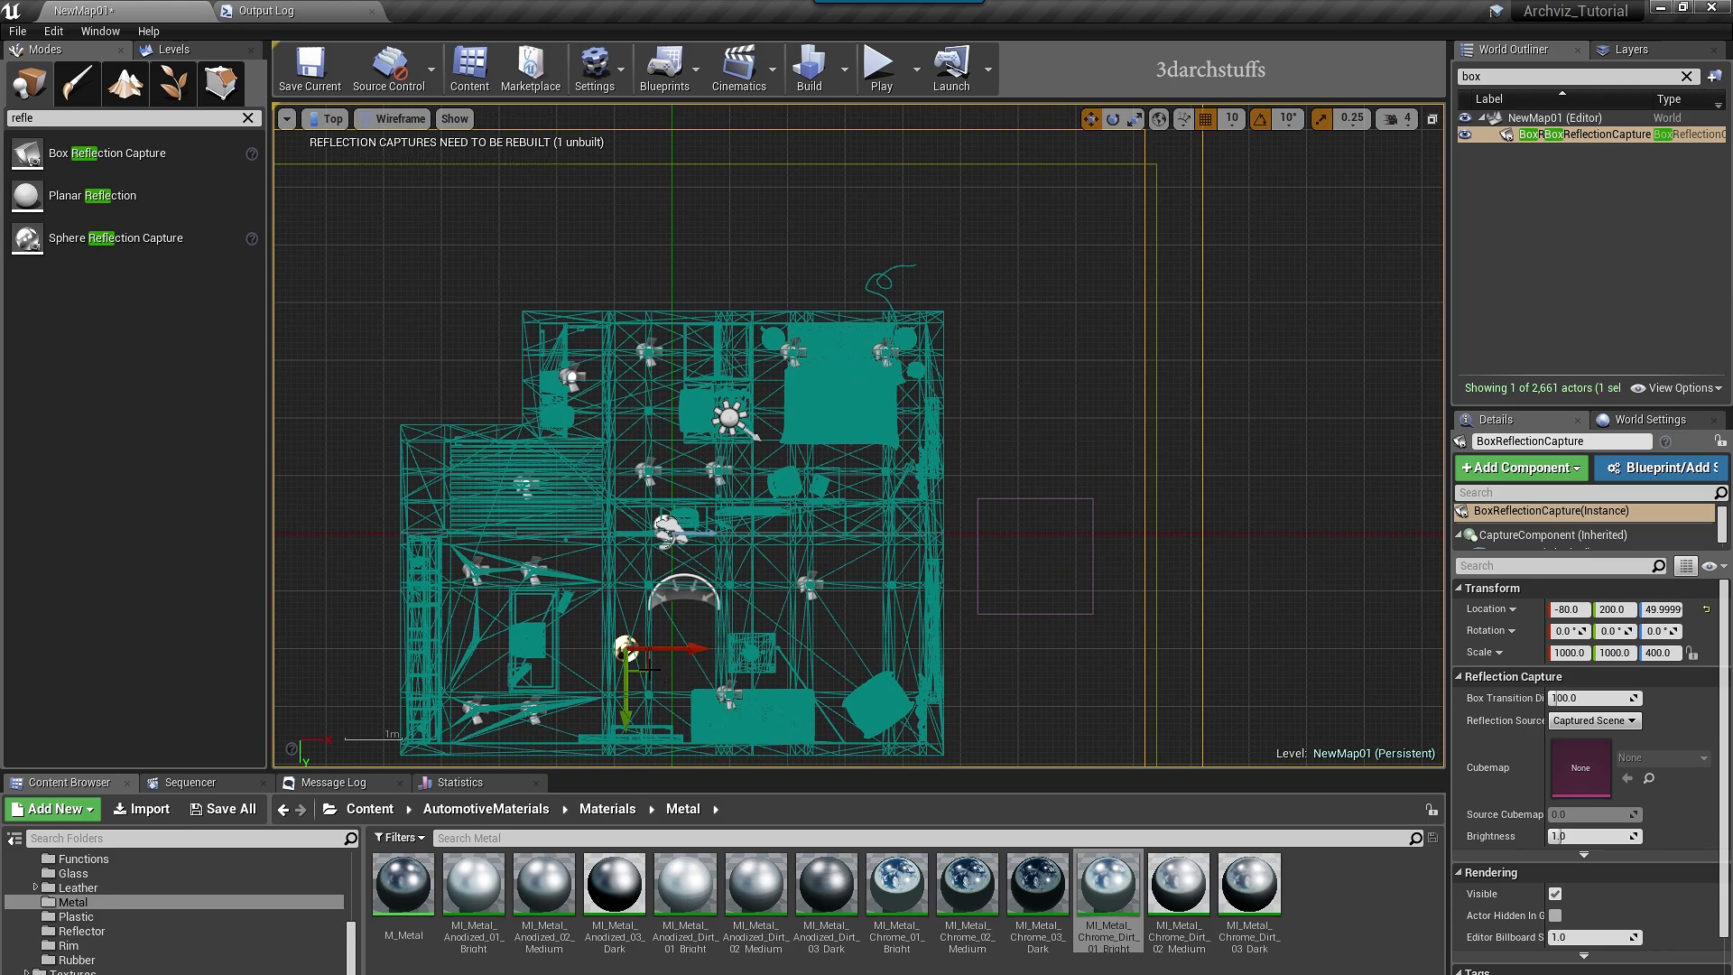
left_click_drag(643, 668, 705, 564)
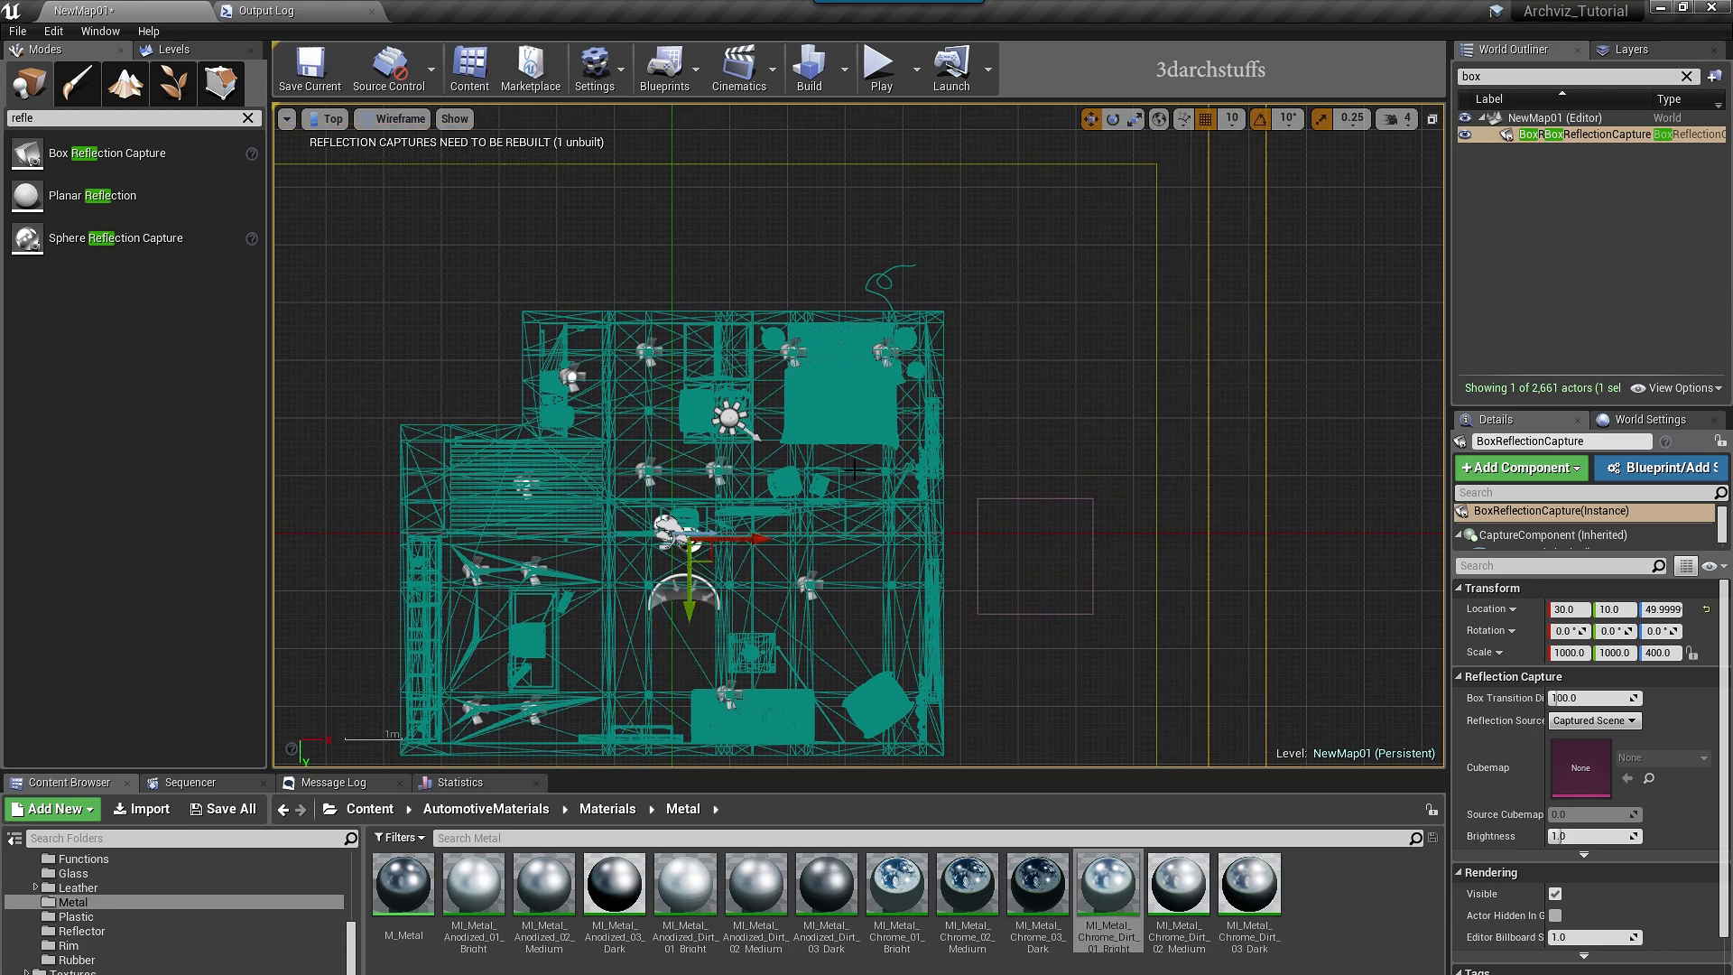
right_click_drag(1154, 519, 1291, 386)
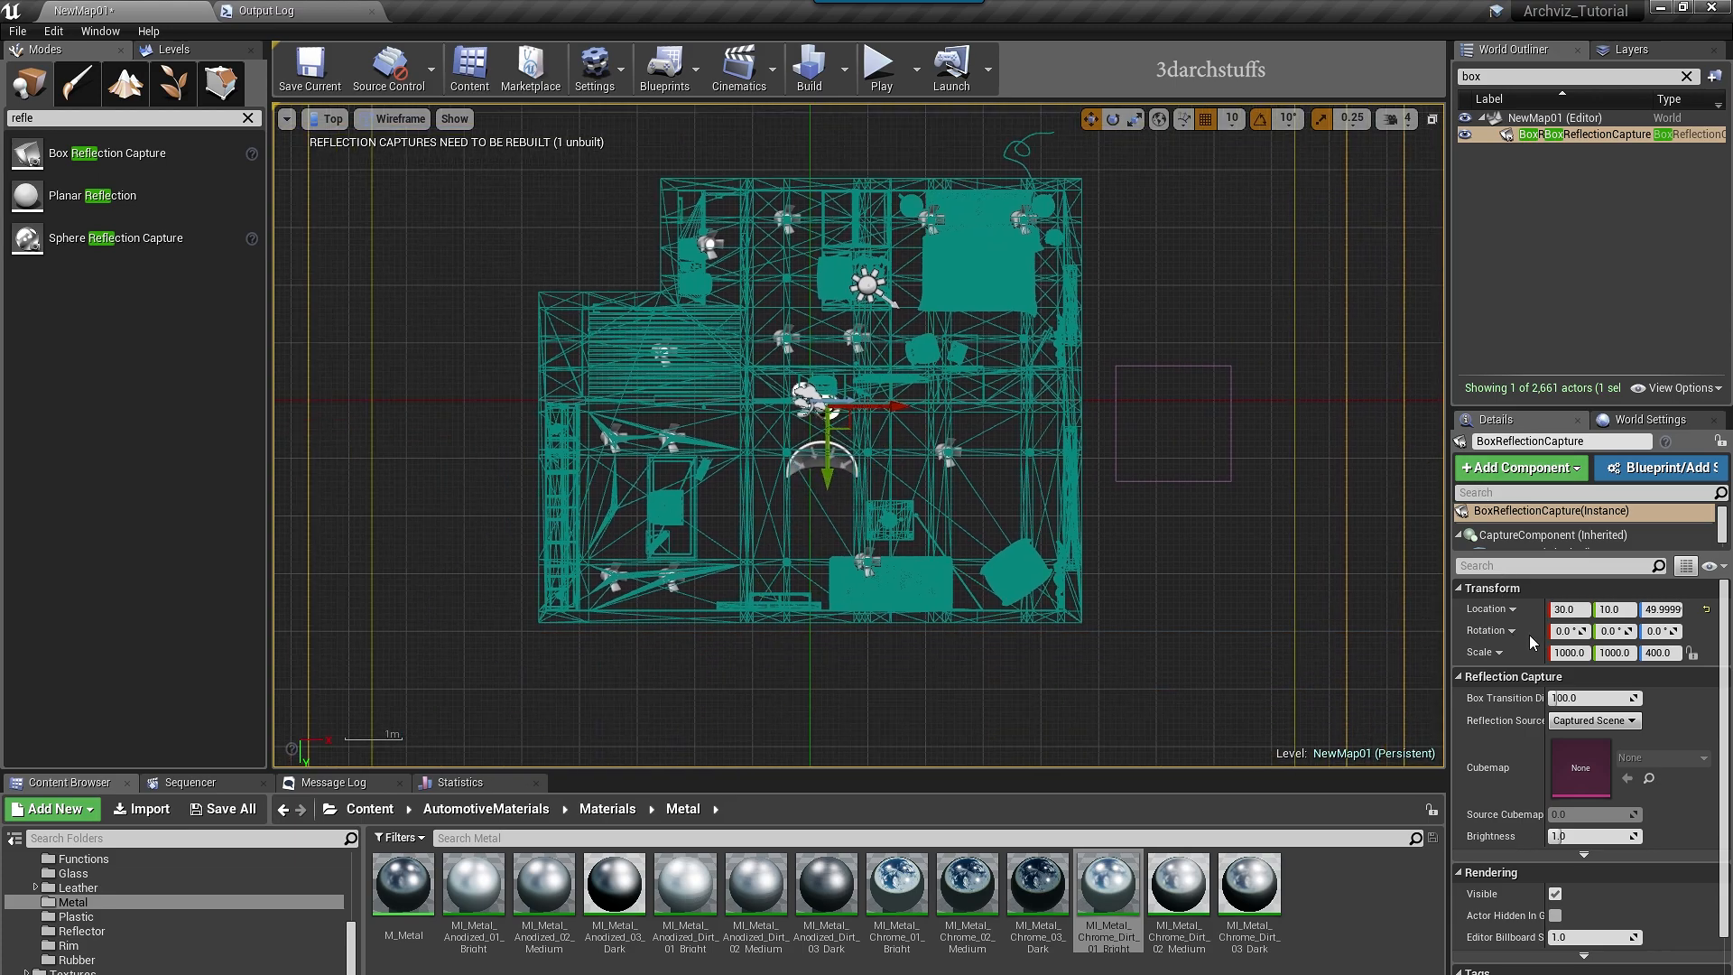
- Set the reflection capture's X scale to 600, shift it along X to about 1.2, and turn off location and scale snapping
left_click(1566, 652)
type("800")
key("Return")
type("600")
key("Return")
scroll(885, 426, "down", 1)
left_click_drag(903, 409, 884, 409)
left_click(1205, 119)
left_click(1321, 119)
- Try a Y scale of 600 on the reflection capture and settle on 500
left_click(1616, 652)
type("600")
key("Return")
type("500")
key("Return")
- Raise the reflection capture to about Z 146 in a side view and set its Z scale to 280
key("alt+h")
left_click_drag(729, 379, 730, 336)
left_click(1669, 652)
type("280")
key("Return")
scroll(700, 479, "up", 2)
key("alt+g")
- Examine the reflections on the wall lamp's bracket, arm and knob from several angles
right_click_drag(713, 341, 479, 311)
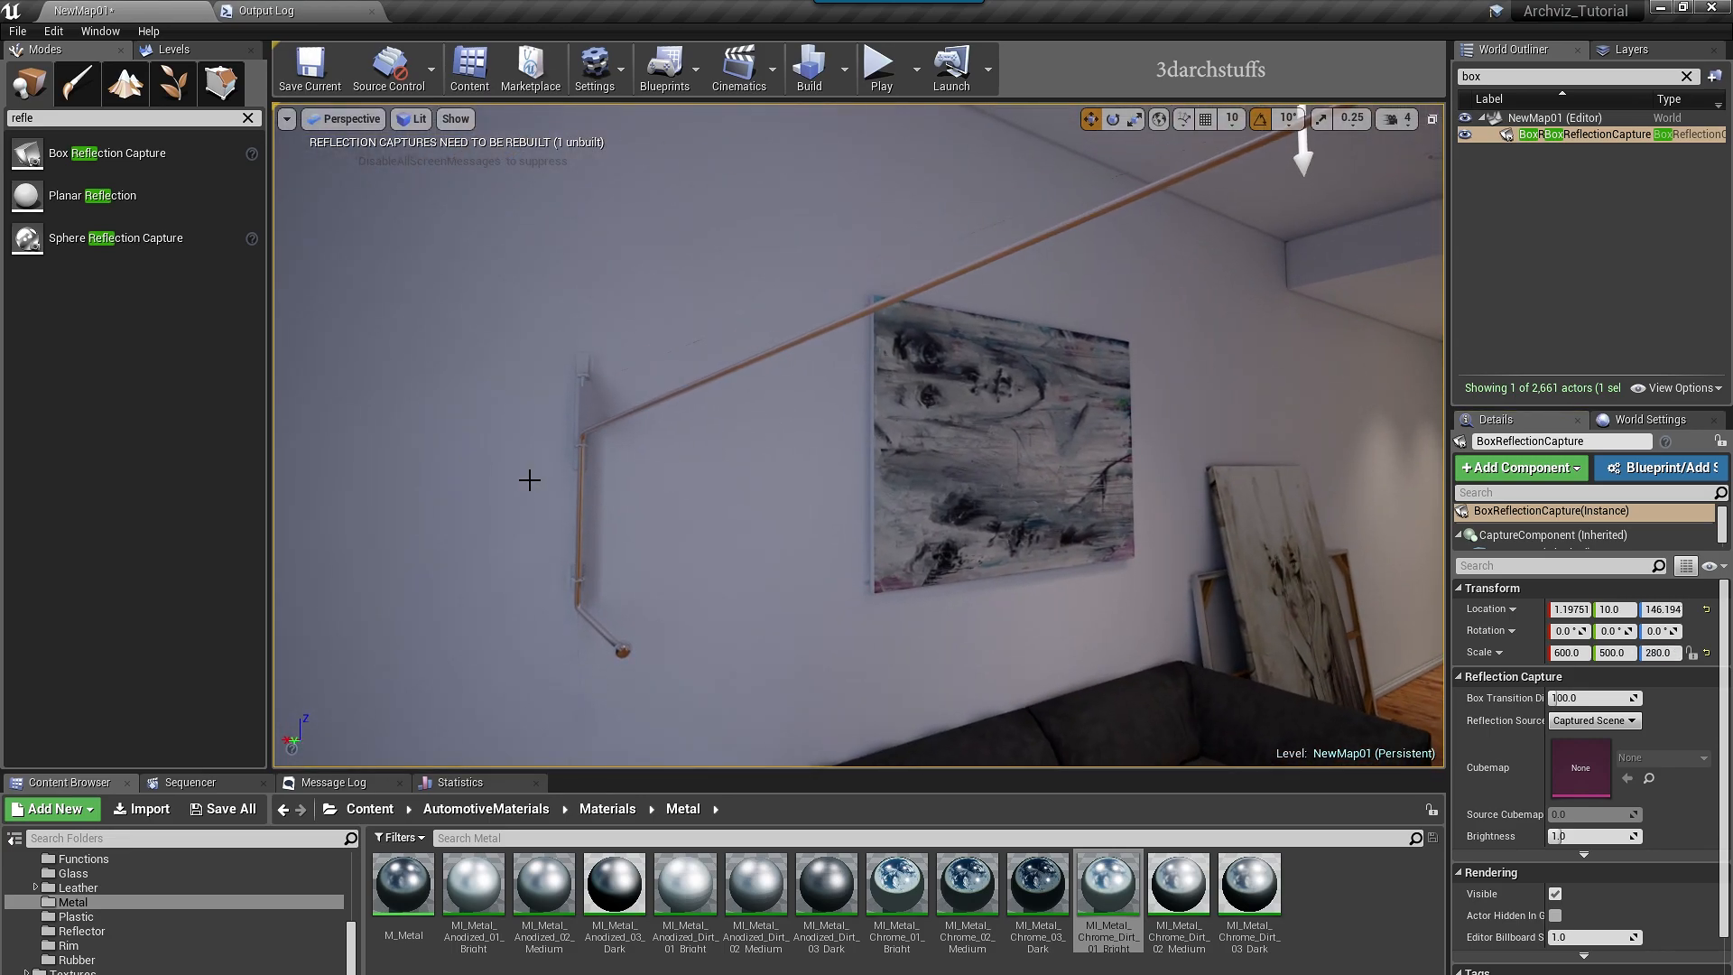
left_click(600, 399)
key("f")
left_click_drag(987, 565, 1155, 533, "alt")
left_click_drag(1156, 632, 1139, 641, "alt")
right_click_drag(1139, 641, 1001, 632, "alt")
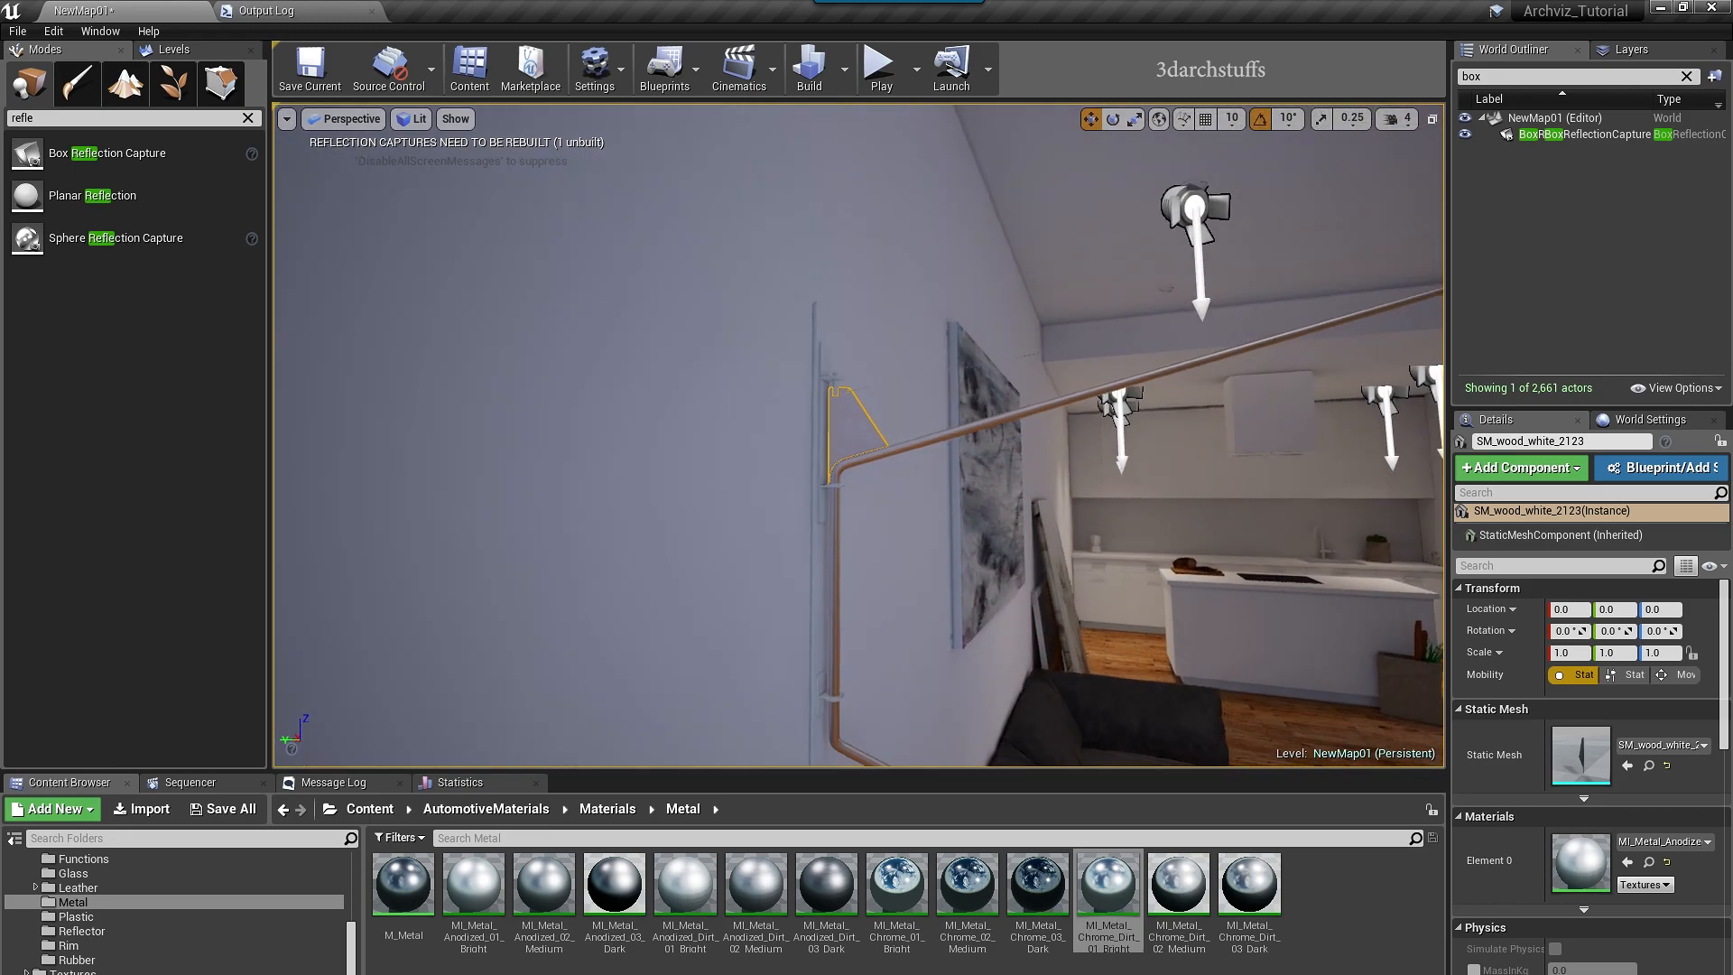
left_click_drag(1171, 616, 1119, 613, "alt")
right_click_drag(1172, 617, 1367, 686)
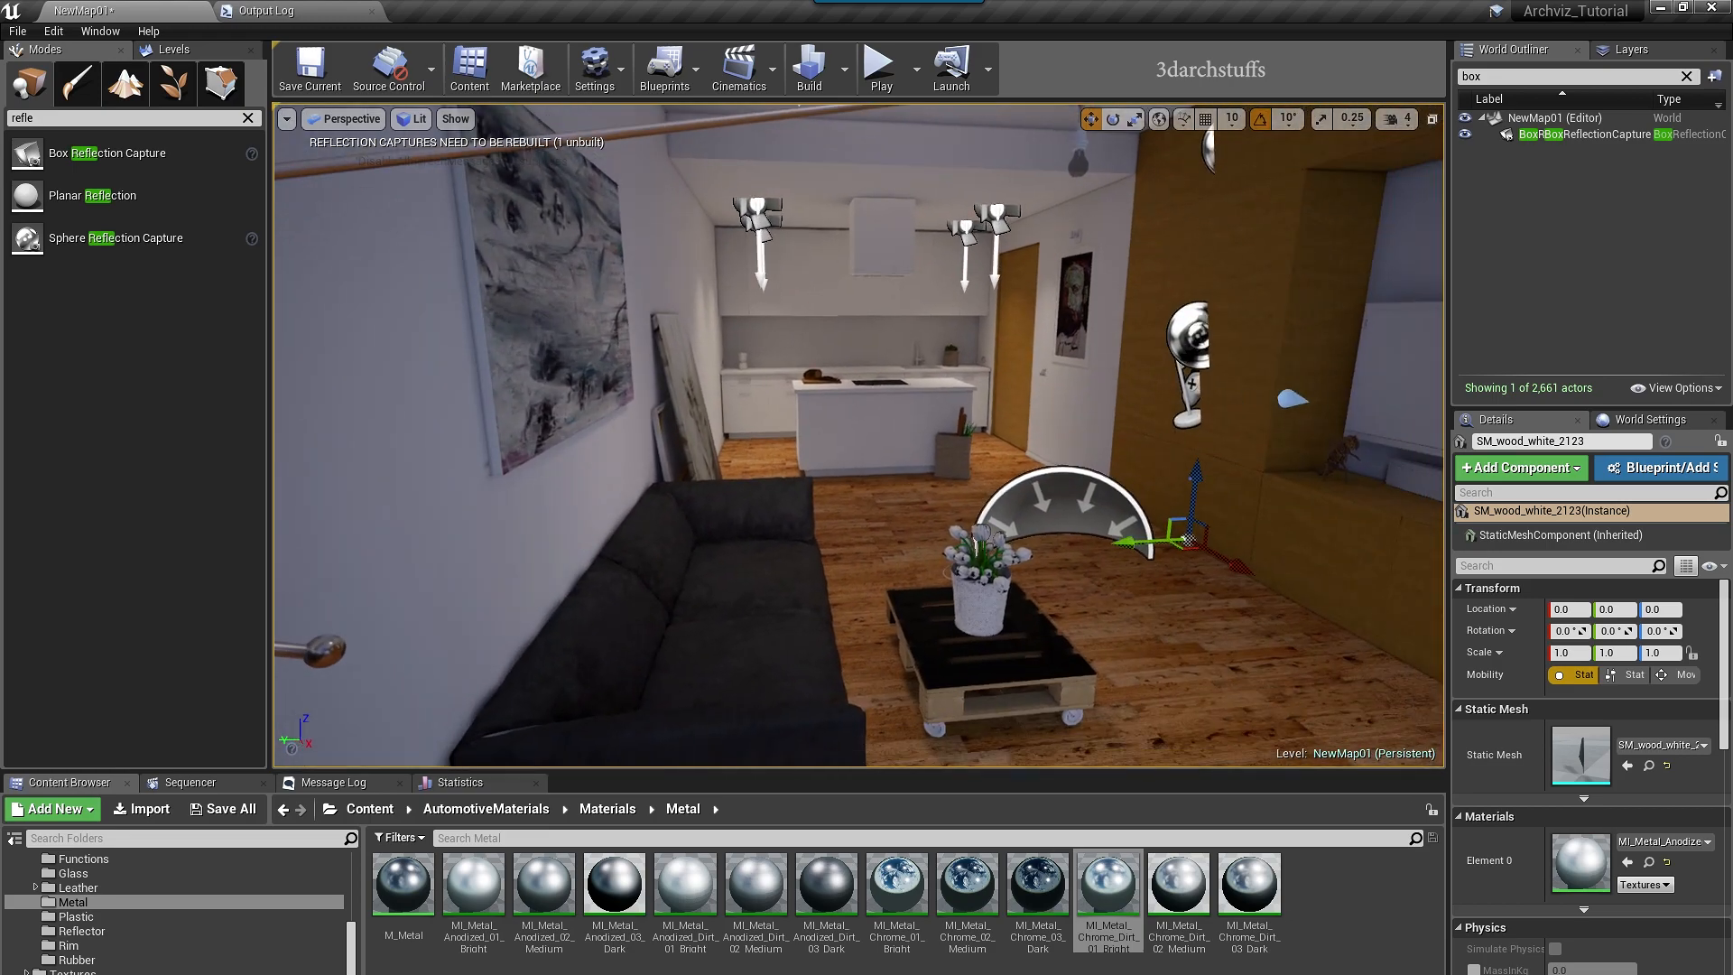
middle_click_drag(1166, 571, 1204, 571)
right_click_drag(1204, 570, 1056, 543)
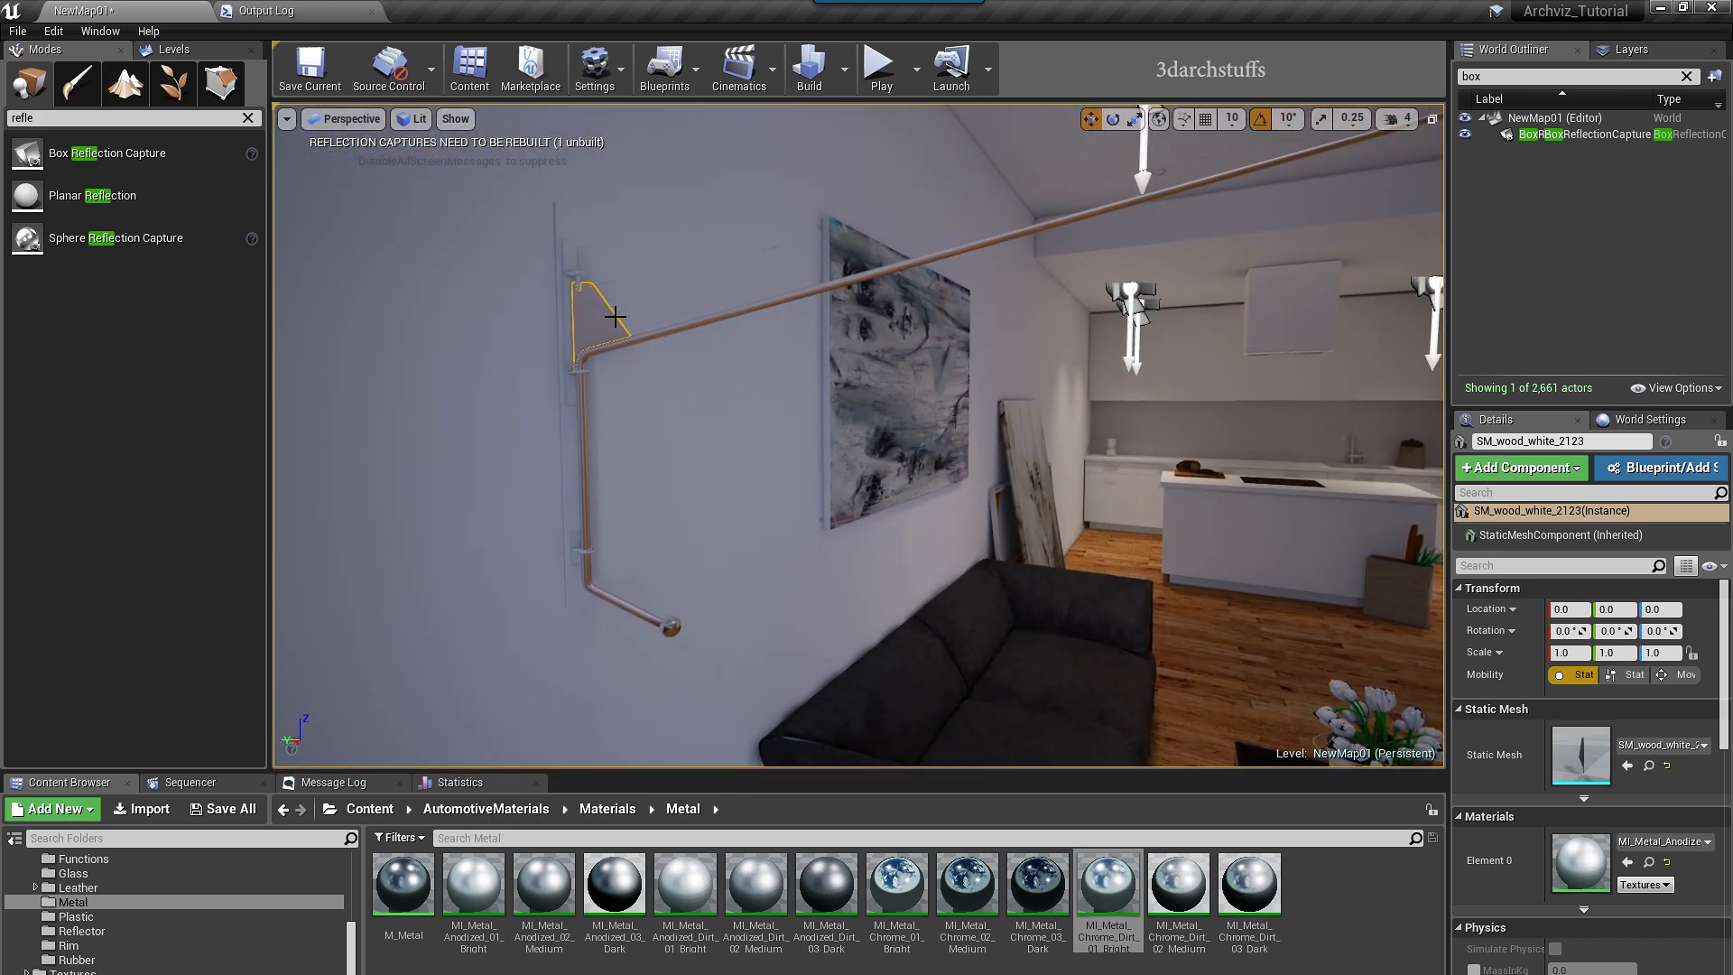
- Compare MI_Metal_Anodized_01_Bright with MI_Metal_Anodized_02_Medium on the lamp's triangular bracket and keep MI_Metal_Anodized_02_Medium
key("f")
left_click_drag(801, 506, 828, 464, "alt")
left_click_drag(476, 895, 780, 433)
scroll(841, 432, "down", 4)
left_click_drag(474, 884, 1007, 579)
left_click_drag(474, 869, 852, 443)
left_click_drag(544, 883, 754, 465)
left_click_drag(569, 889, 933, 443)
mouse_move(934, 442)
left_mouse_down("alt")
mouse_move(1110, 438)
mouse_move(1002, 470)
mouse_move(1168, 530)
mouse_move(984, 524)
left_mouse_up("alt")
scroll(1002, 488, "down", 3)
scroll(1158, 544, "up", 6)
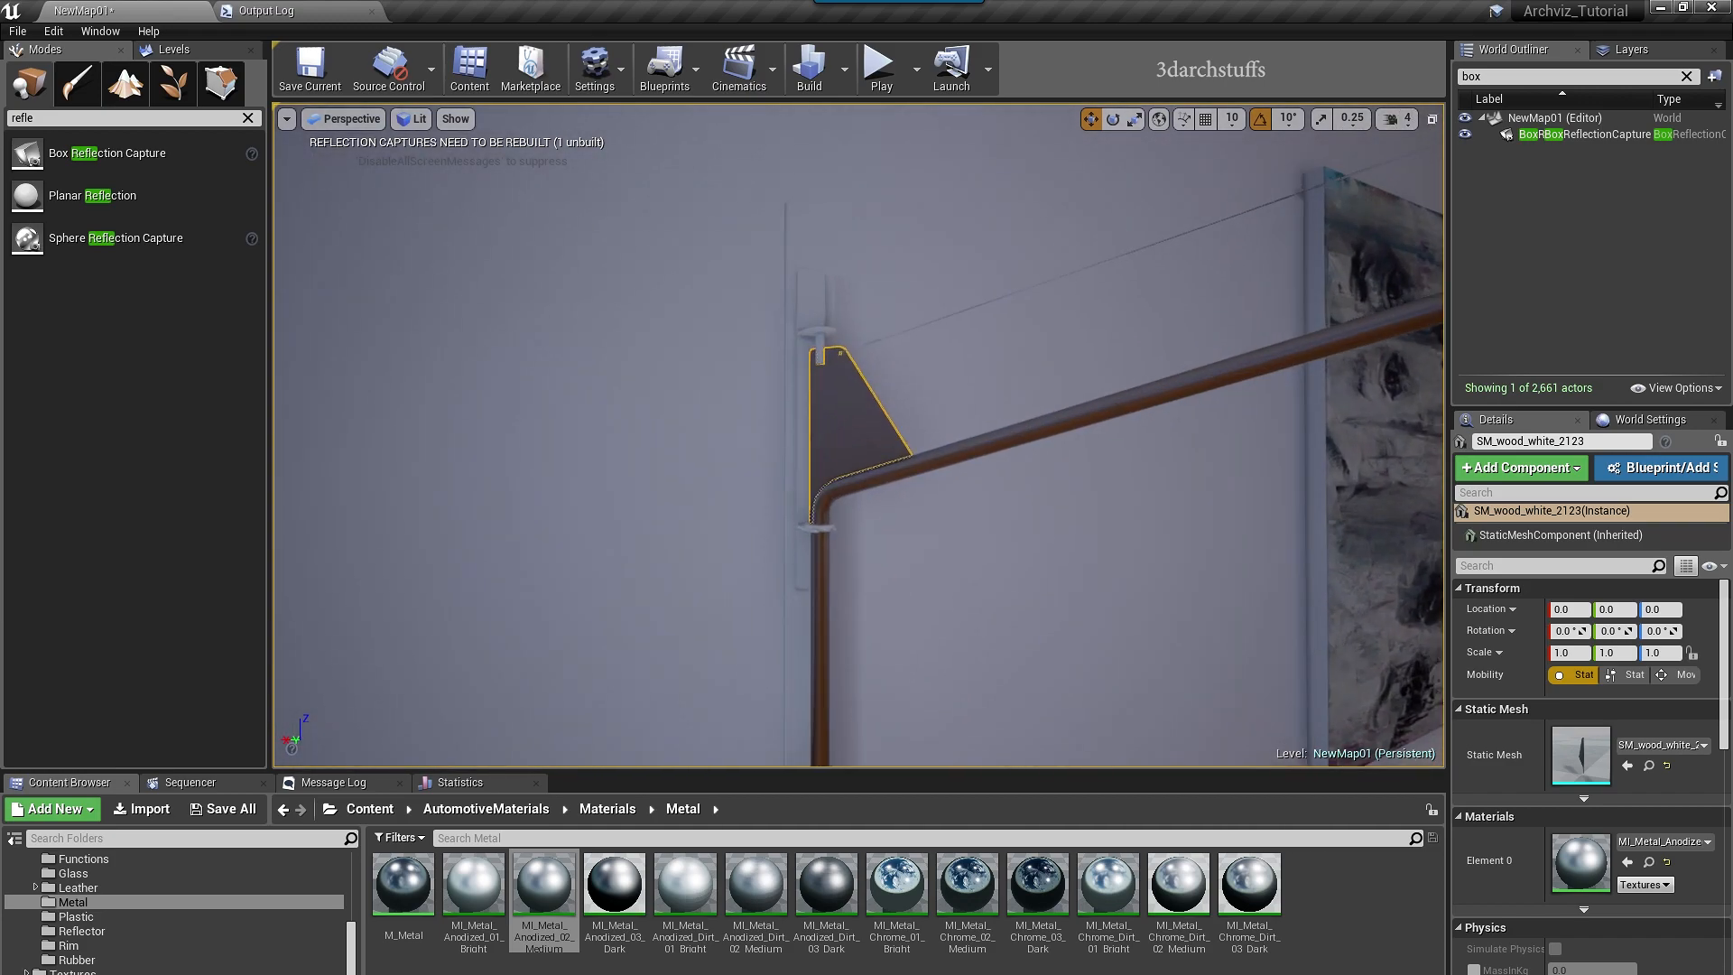
left_click_drag(1159, 543, 1237, 542, "alt")
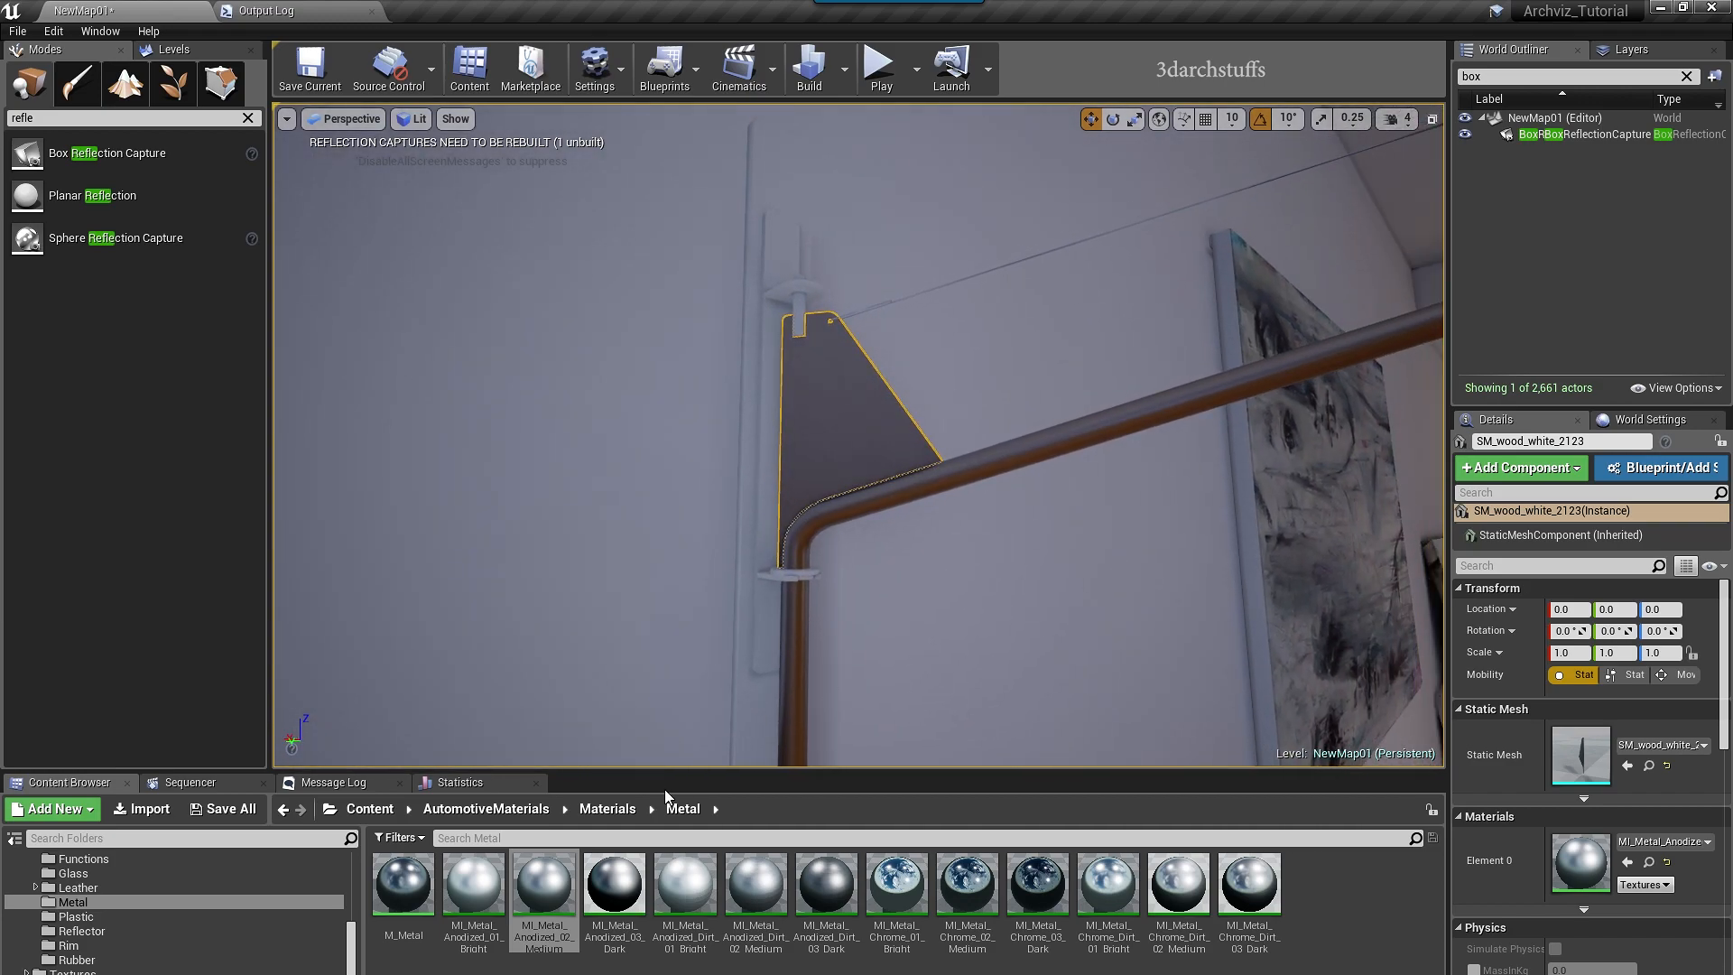
- Create a material instance of MI_Metal_Anodized_02_Medium and apply it to the lamp's bracket, arm and lower ring
right_click(544, 889)
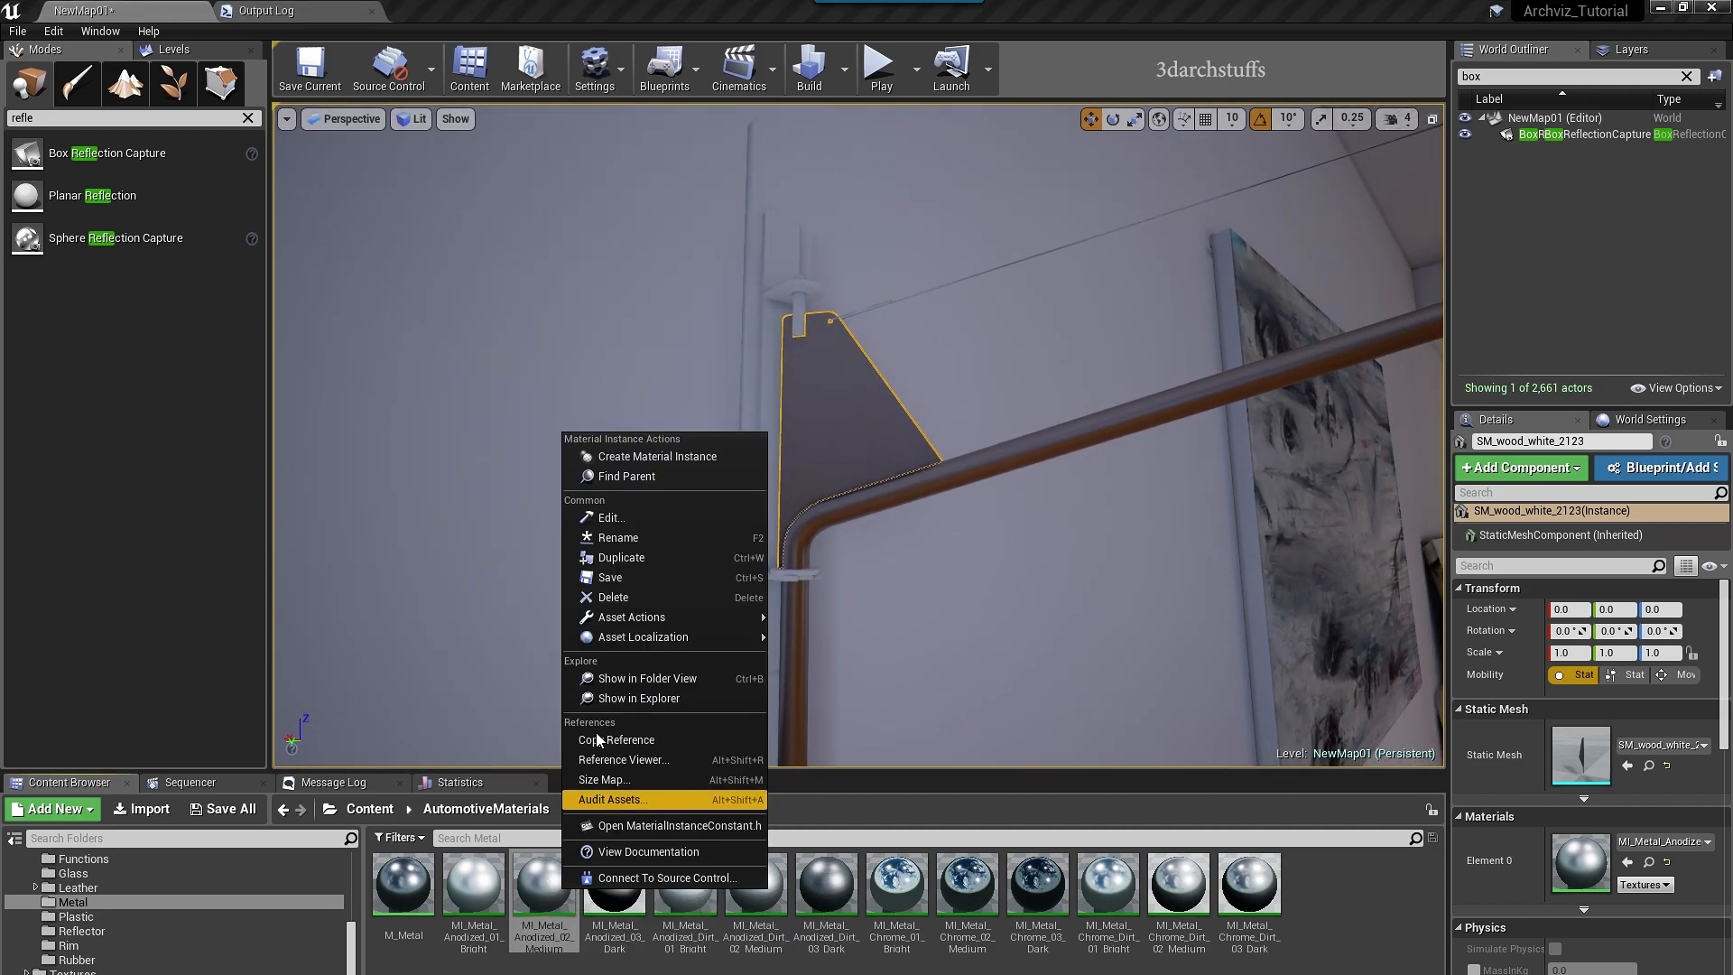
left_click(644, 457)
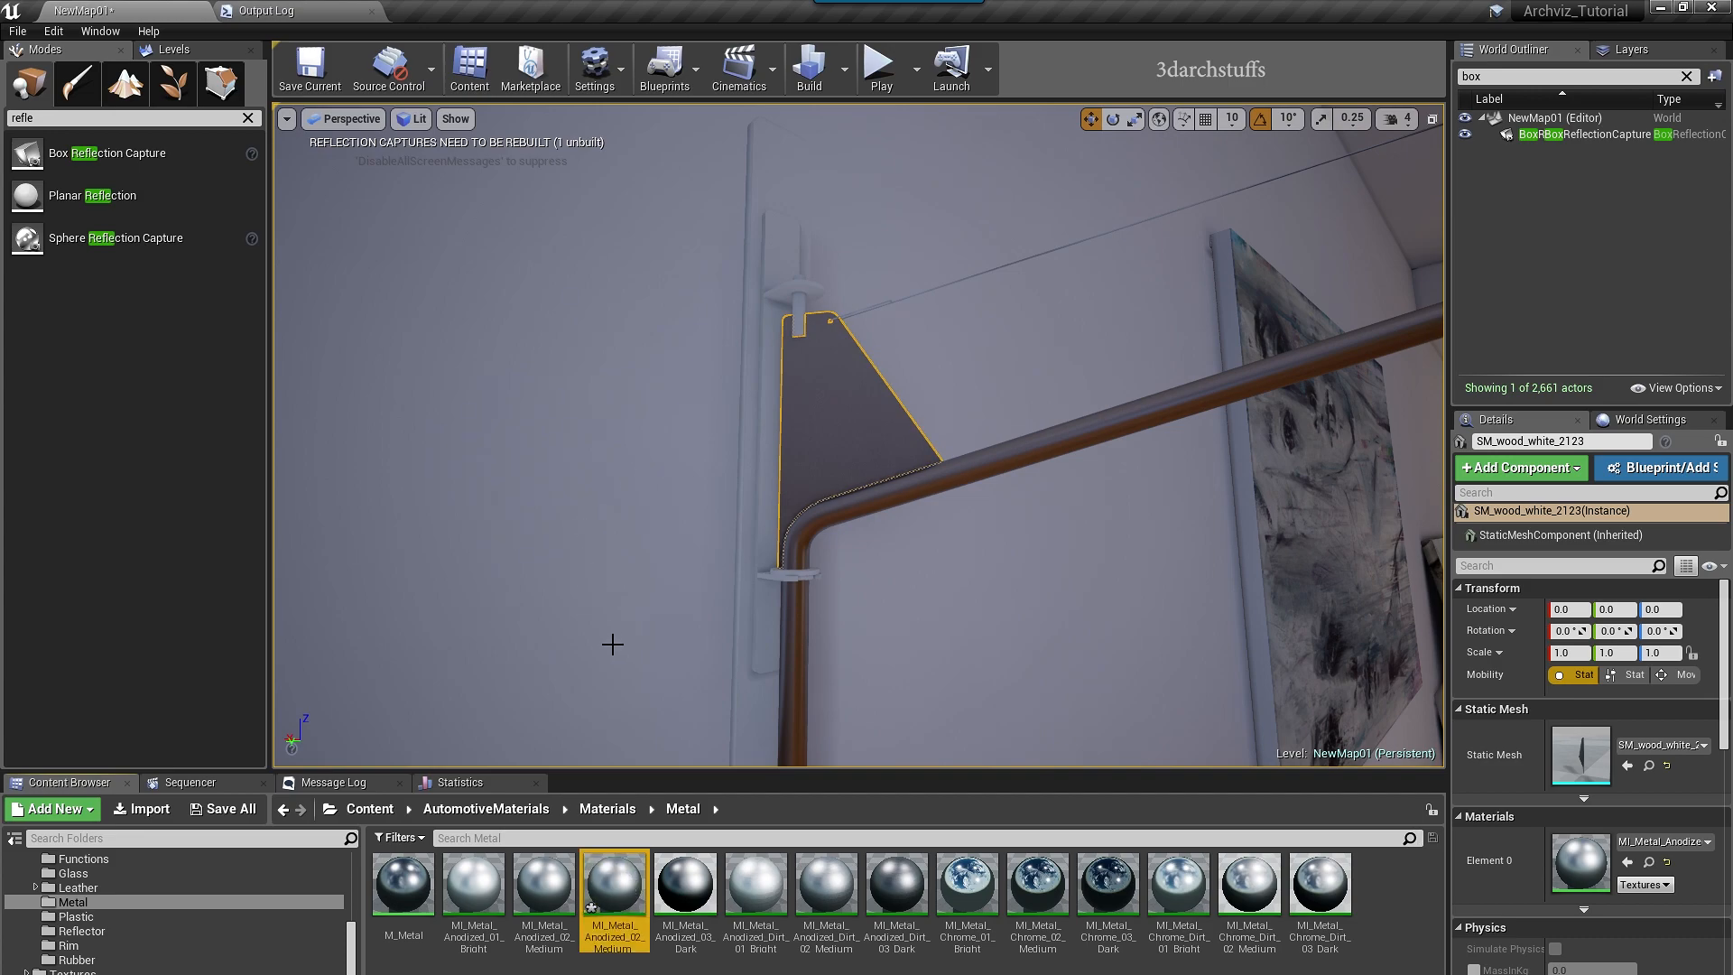
left_click(587, 894)
left_click_drag(618, 894, 844, 416)
left_click_drag(618, 892, 878, 495)
left_click_drag(614, 877, 794, 591)
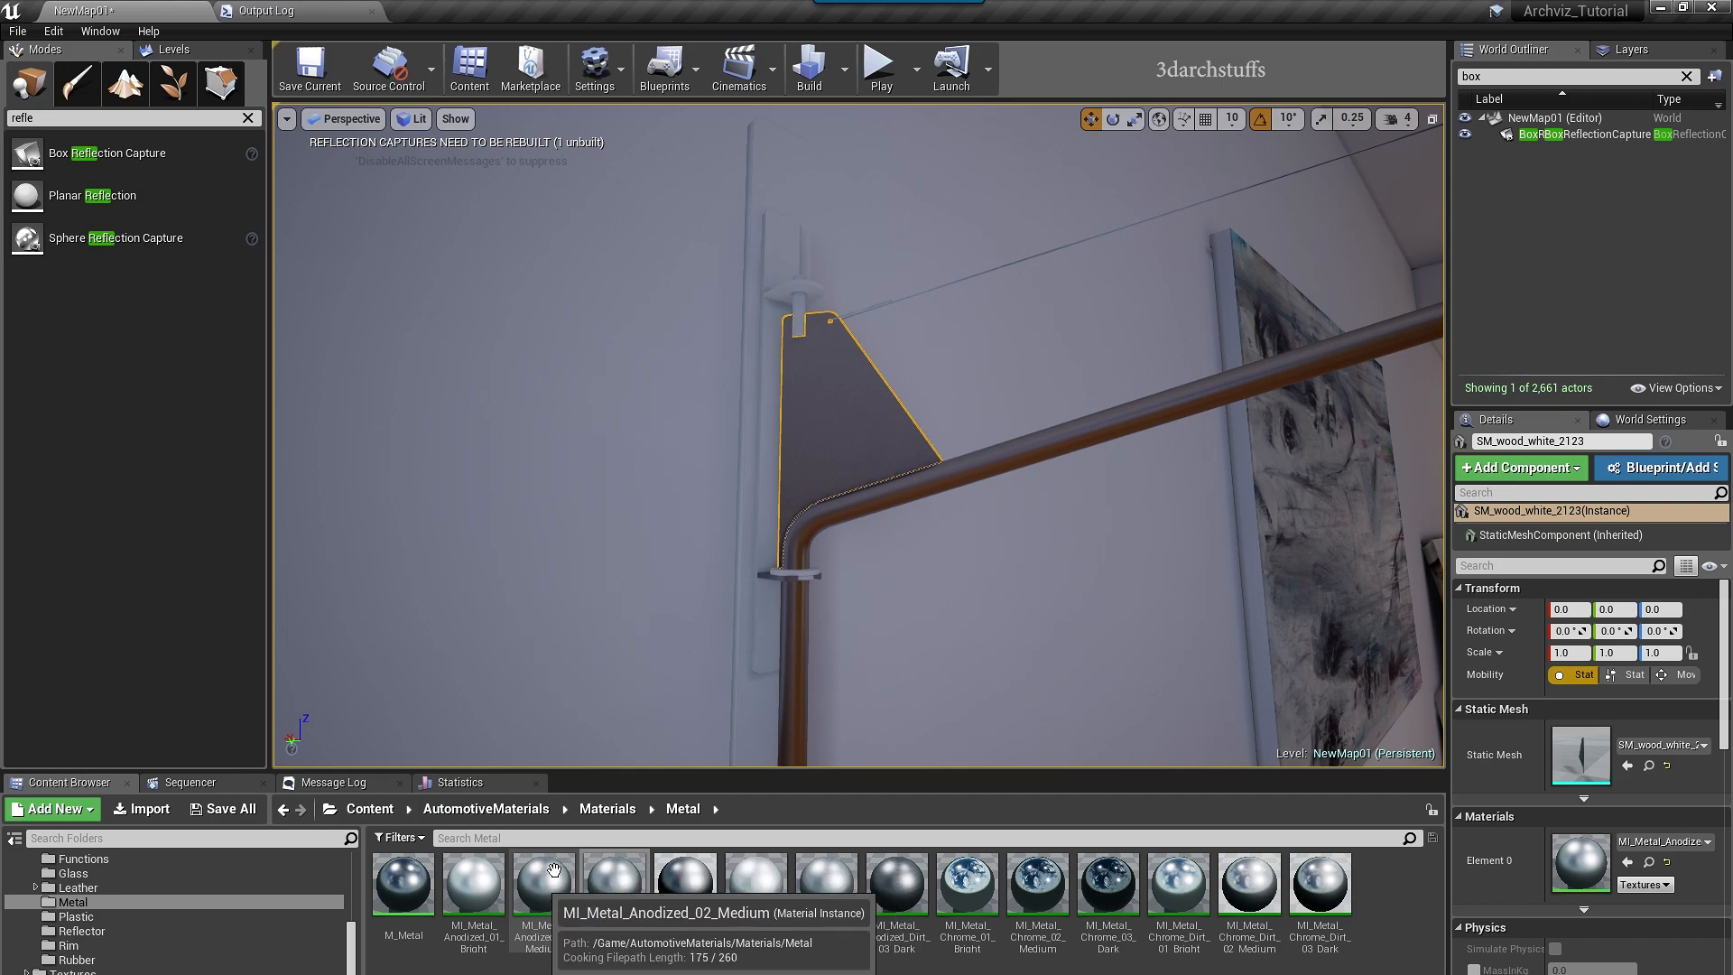
- Apply the new metal instance to the lamp's wall plates, upper clamp and lower ring
left_click_drag(614, 885, 761, 511)
left_click_drag(635, 873, 794, 293)
left_click_drag(614, 880, 767, 298)
left_click_drag(621, 912, 763, 176)
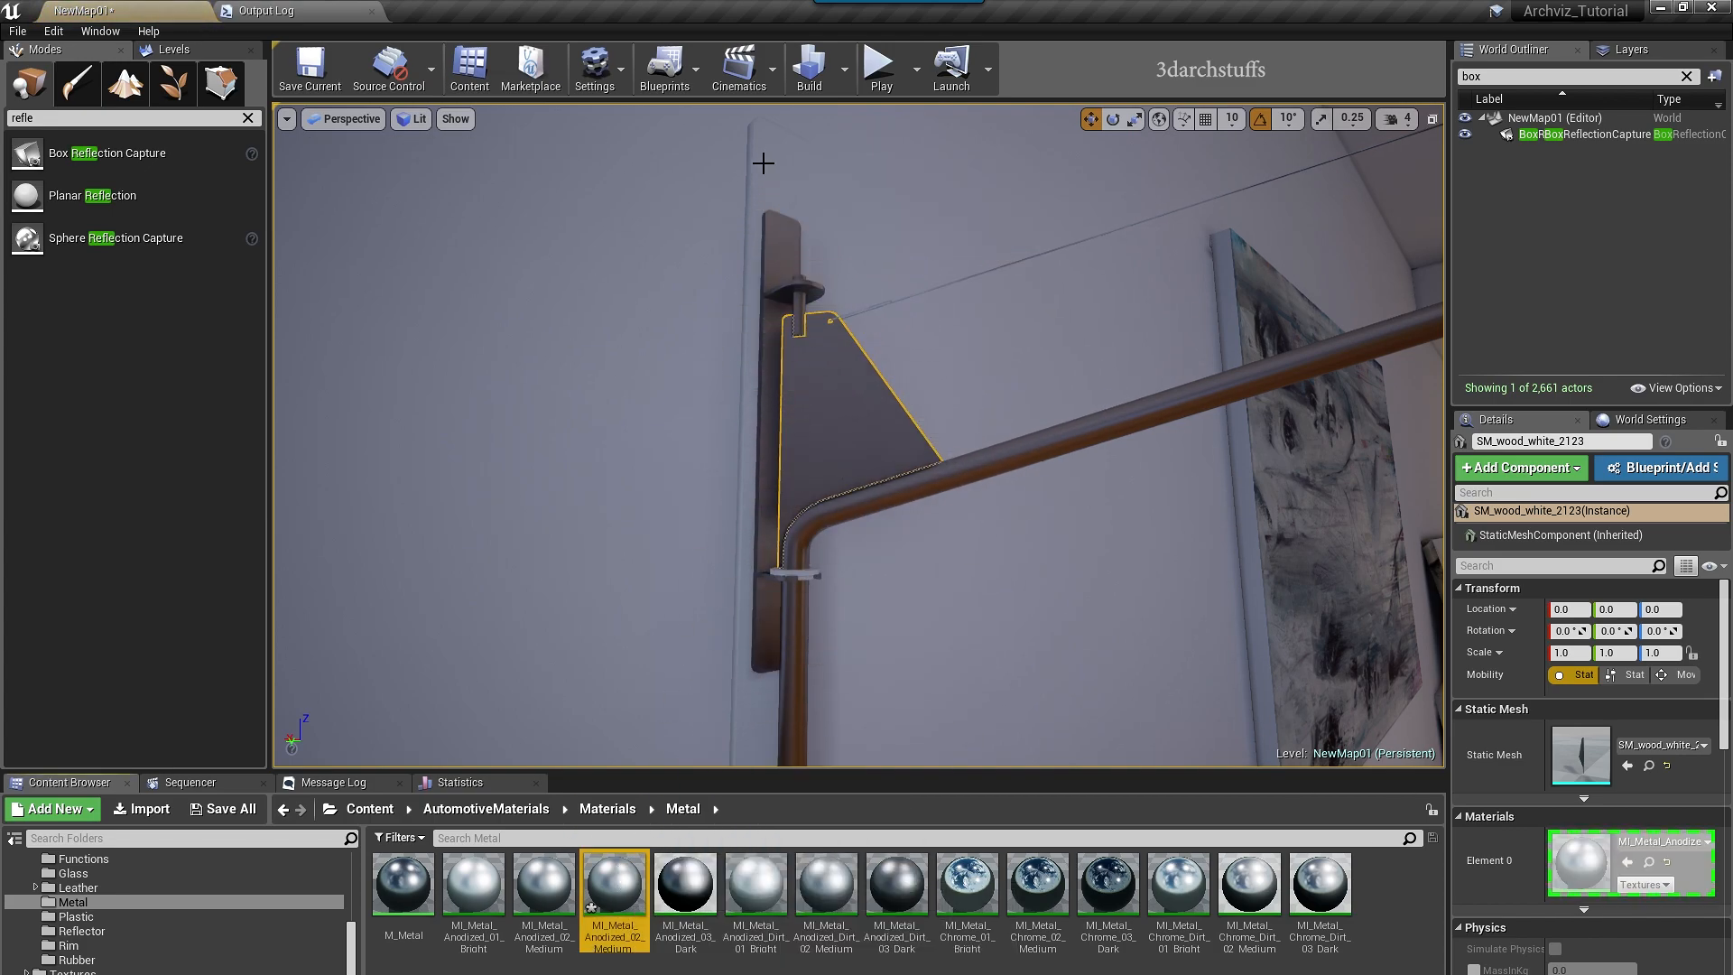
left_click_drag(634, 878, 806, 574)
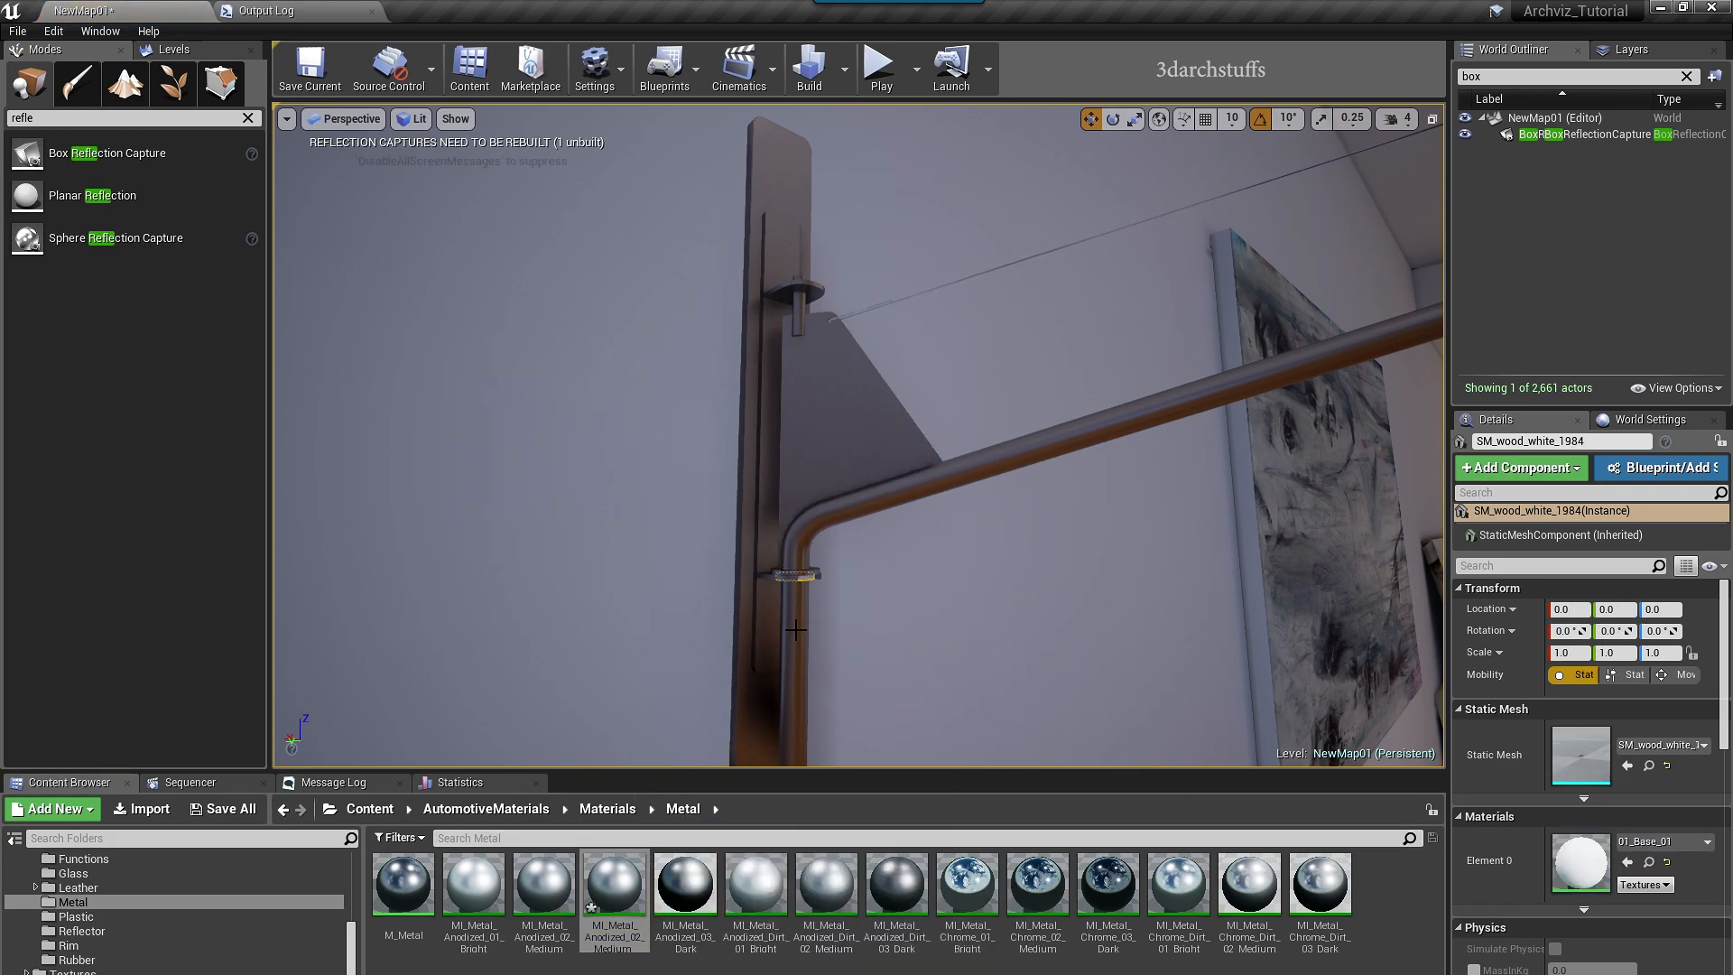
- Apply the new metal instance to the outer part of the lamp's hanging bulb socket and hide that part
right_click_drag(1176, 290, 1282, 298)
key("Escape")
left_click(1176, 290)
key("Escape")
right_click_drag(1176, 290, 1390, 316)
key("g")
left_click(851, 438)
left_click(1627, 864)
key("h")
- Hide the bulb's next part and its ribbed socket, then apply the metal instance to another bulb part and hide it
left_click(889, 623)
key("h")
left_click(872, 429)
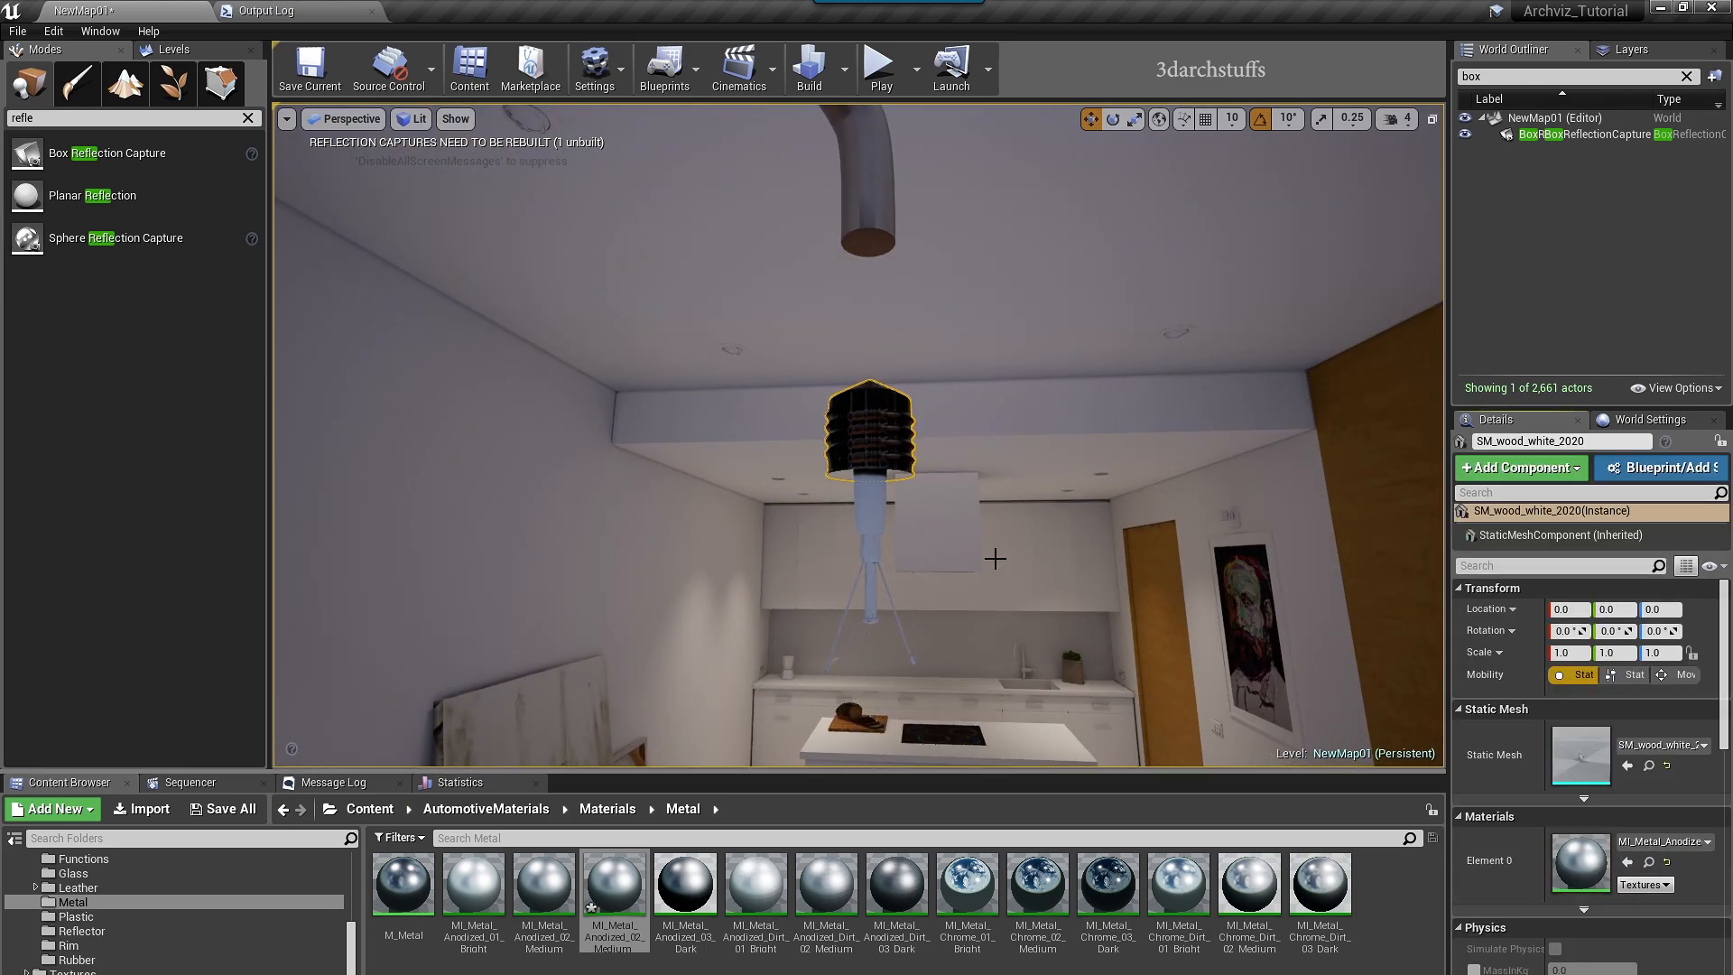
key("h")
left_click(797, 478)
left_click(1627, 864)
key("h")
- Apply the metal instance to the next exposed inner part of the hanging bulb and hide it
right_click_drag(874, 428, 880, 542)
left_click(901, 544)
left_click(872, 422)
right_click_drag(872, 422, 1119, 352)
left_click_drag(1120, 352, 1174, 361, "alt")
left_click(1627, 863)
left_click_drag(1141, 550, 948, 532, "alt")
key("h")
- Apply the metal instance to two more inner pieces of the hanging bulb, hiding the first to reach the second
left_click(839, 340)
left_click(1628, 864)
left_click_drag(1118, 491, 1047, 613, "alt")
key("h")
left_click(795, 518)
left_click(1627, 864)
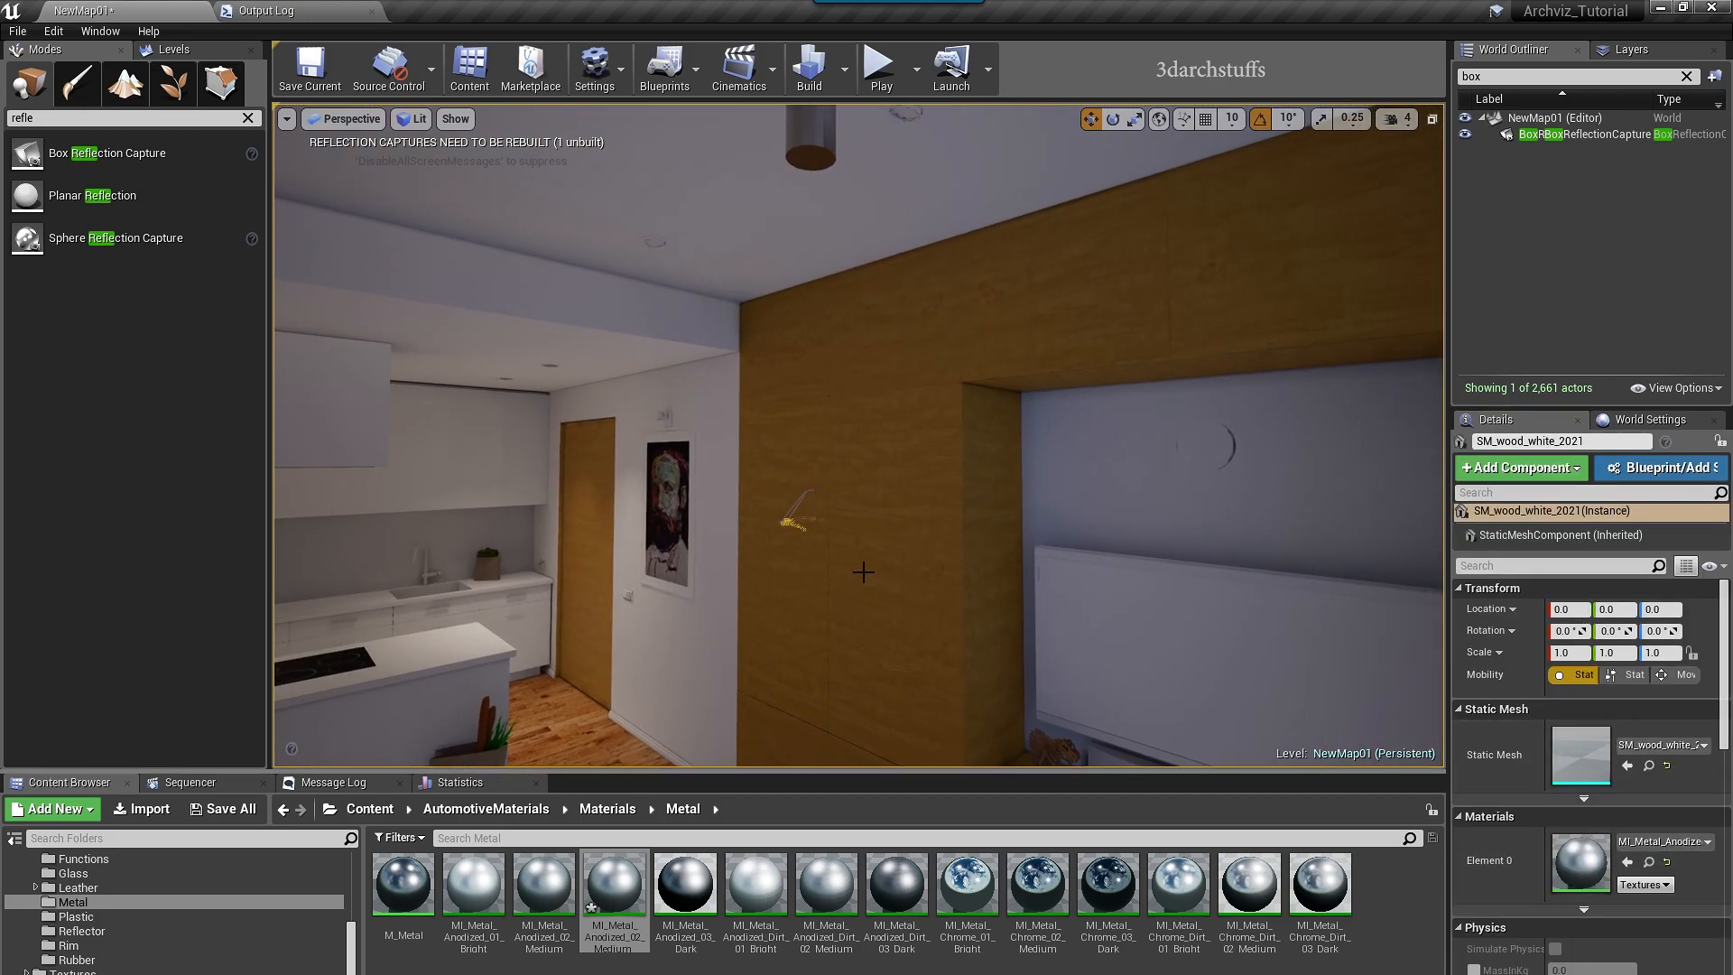
- Hide the selected bulb part and apply the metal instance to the small lamp part behind it
key("h")
left_click(781, 524)
left_click(780, 525)
left_click(1627, 863)
- Hide that part and apply the metal instance to the slanted small piece at the lamp's end
right_click_drag(1083, 577, 1011, 578)
key("h")
left_click(849, 516)
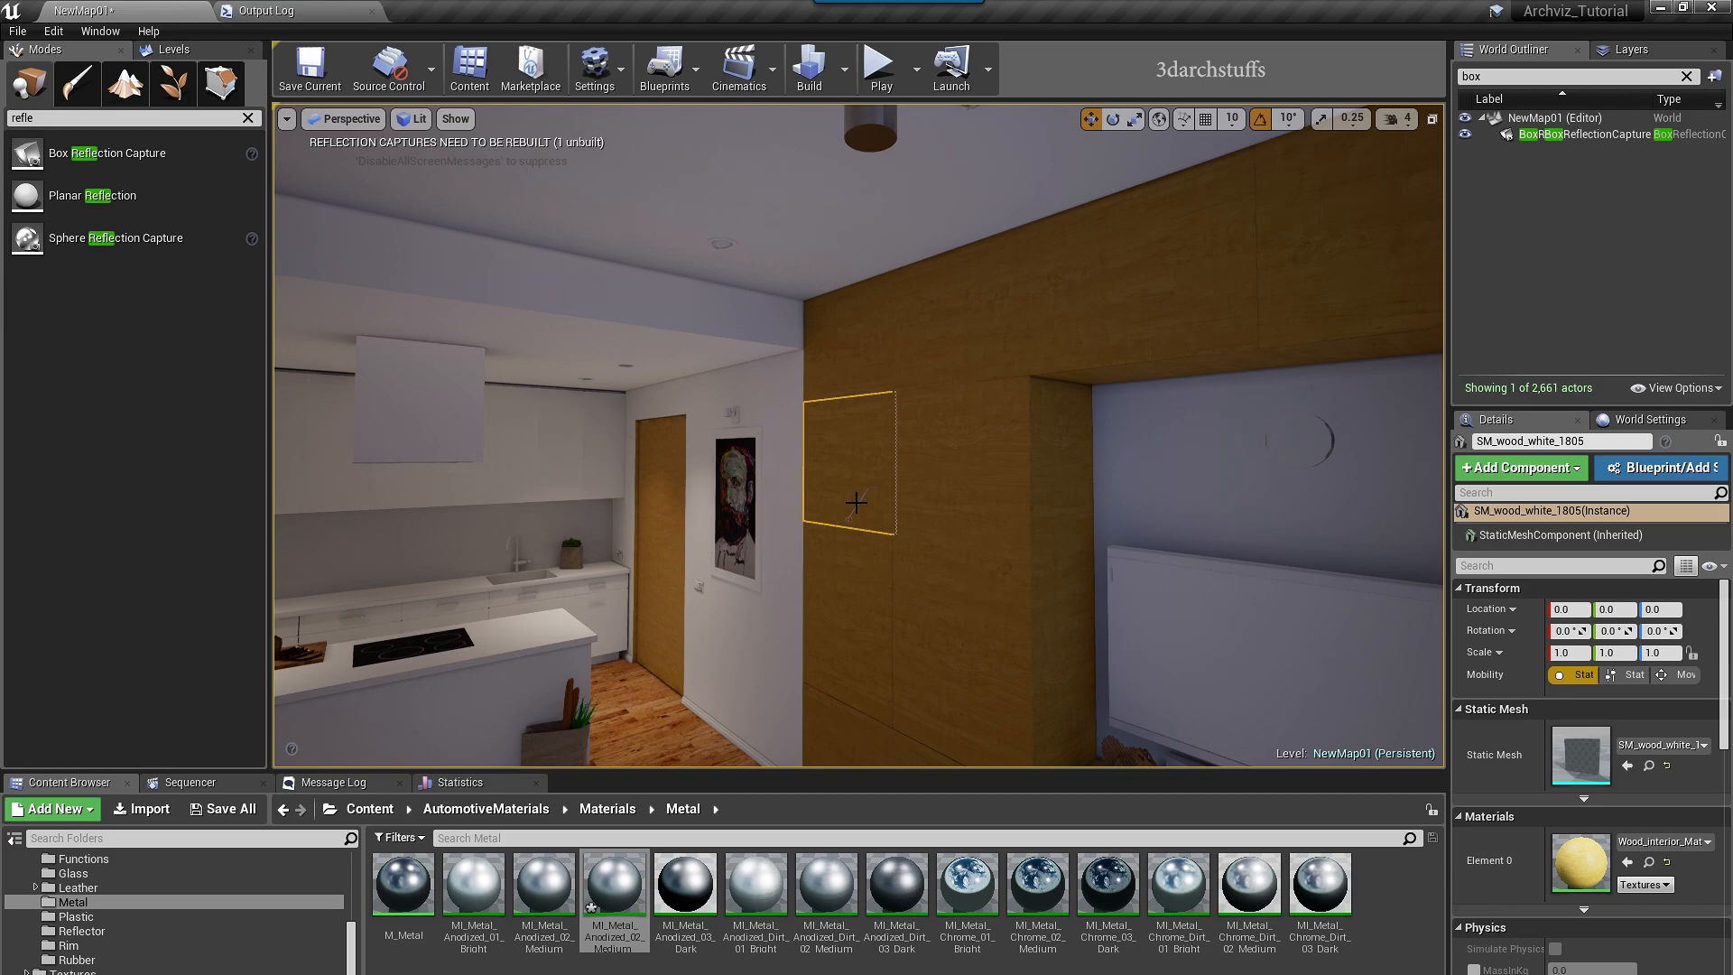
right_click_drag(849, 521, 862, 522, "alt")
left_click(843, 570)
left_click(1628, 864)
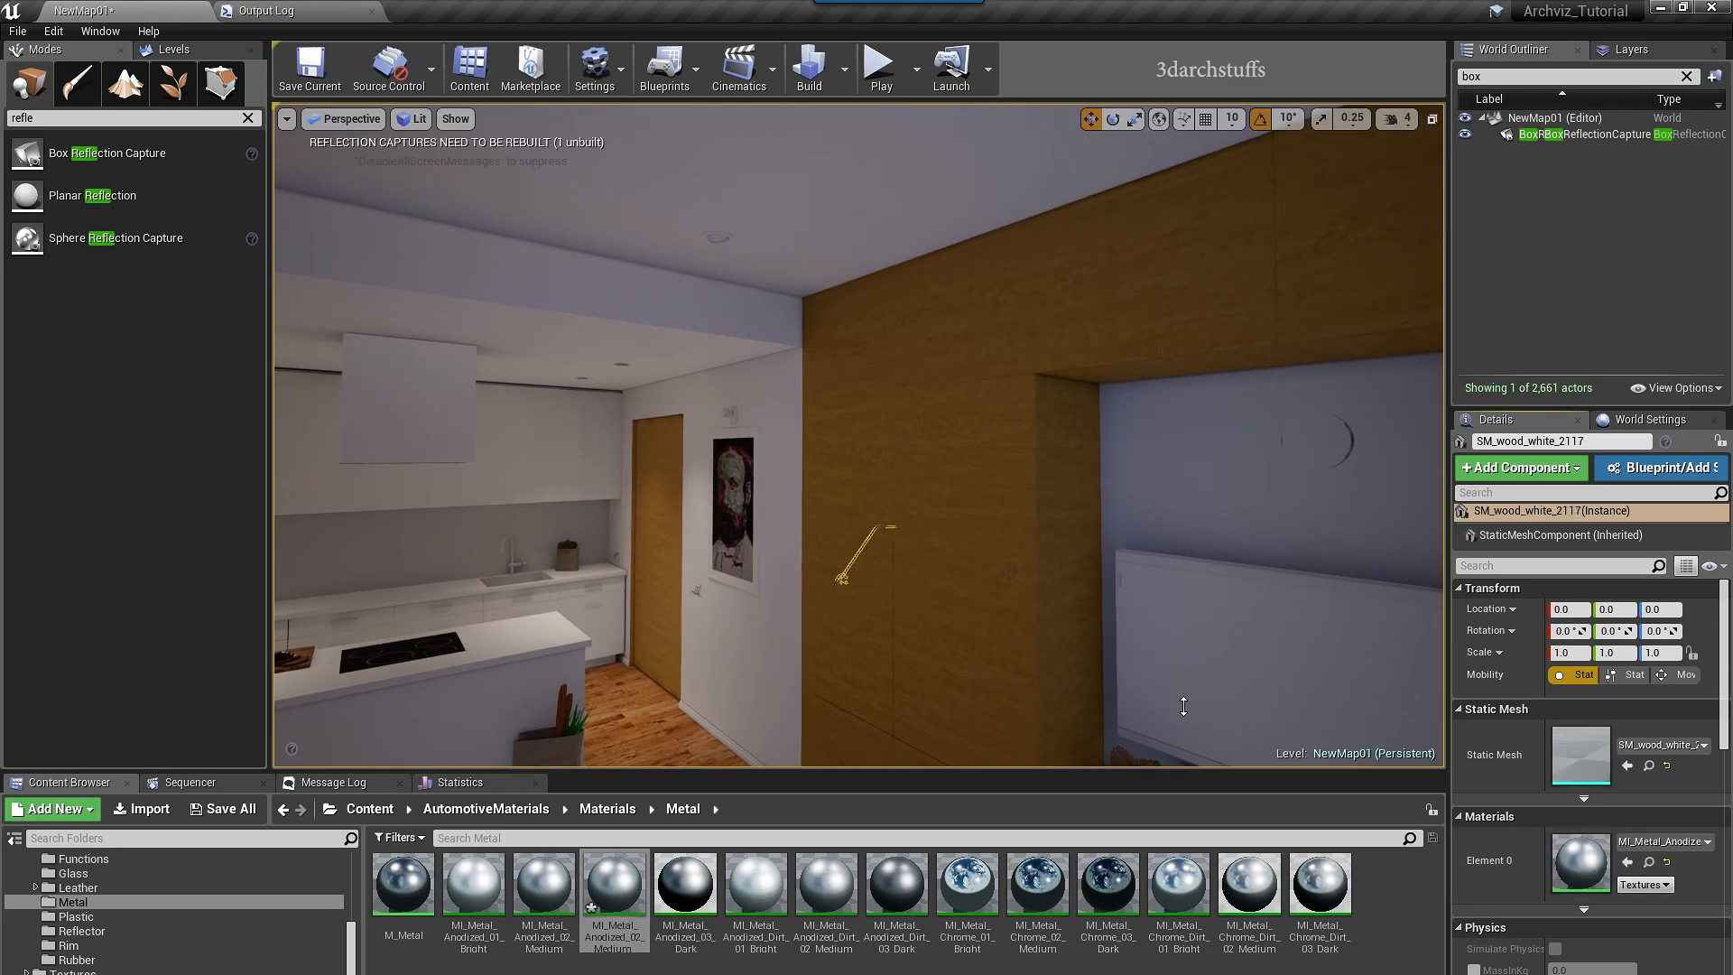
- Apply the metal instance to one more unfinished part of the lamp
left_click_drag(993, 578, 1102, 488, "alt")
left_click(838, 374)
left_click_drag(838, 375, 776, 397, "alt")
left_click(1627, 864)
- Select the small backing plate and the ring clamp pieces on the lamp's wall bracket together and apply the metal instance to them
right_click_drag(1083, 538, 939, 559)
left_click_drag(1083, 538, 999, 453, "alt")
right_click_drag(999, 453, 839, 480)
scroll(826, 510, "up", 4)
scroll(857, 478, "up", 4)
scroll(932, 472, "down", 2)
key("f")
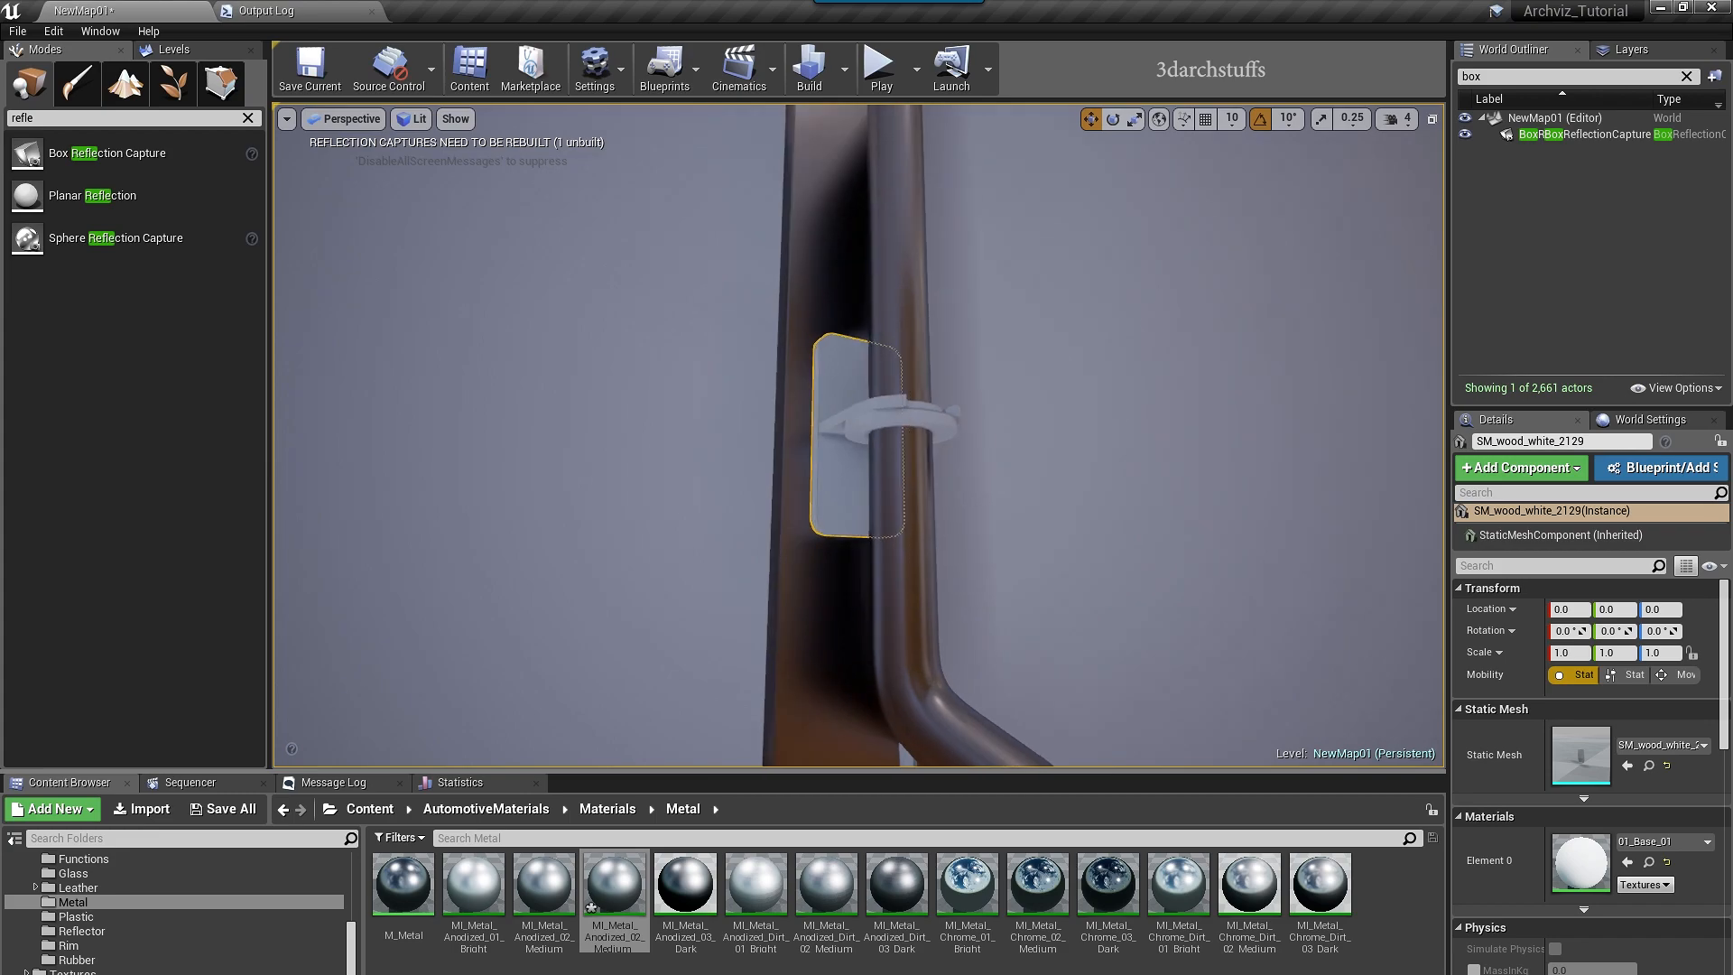
left_click(918, 421, "ctrl")
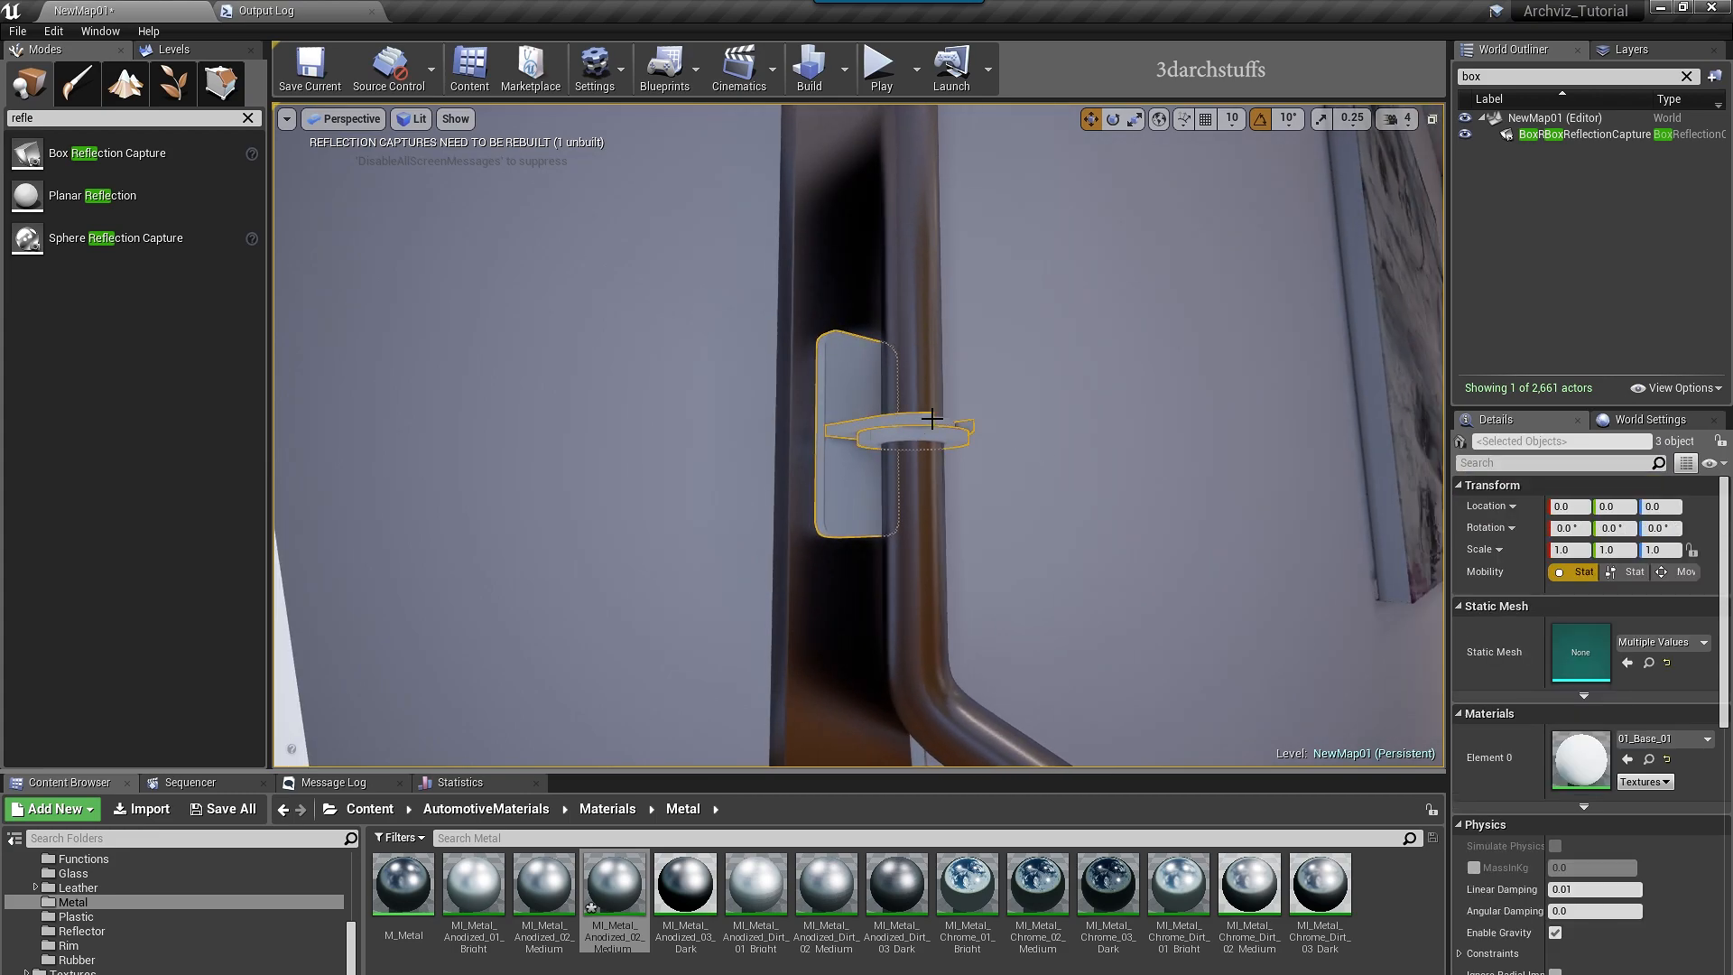
left_click(1627, 759)
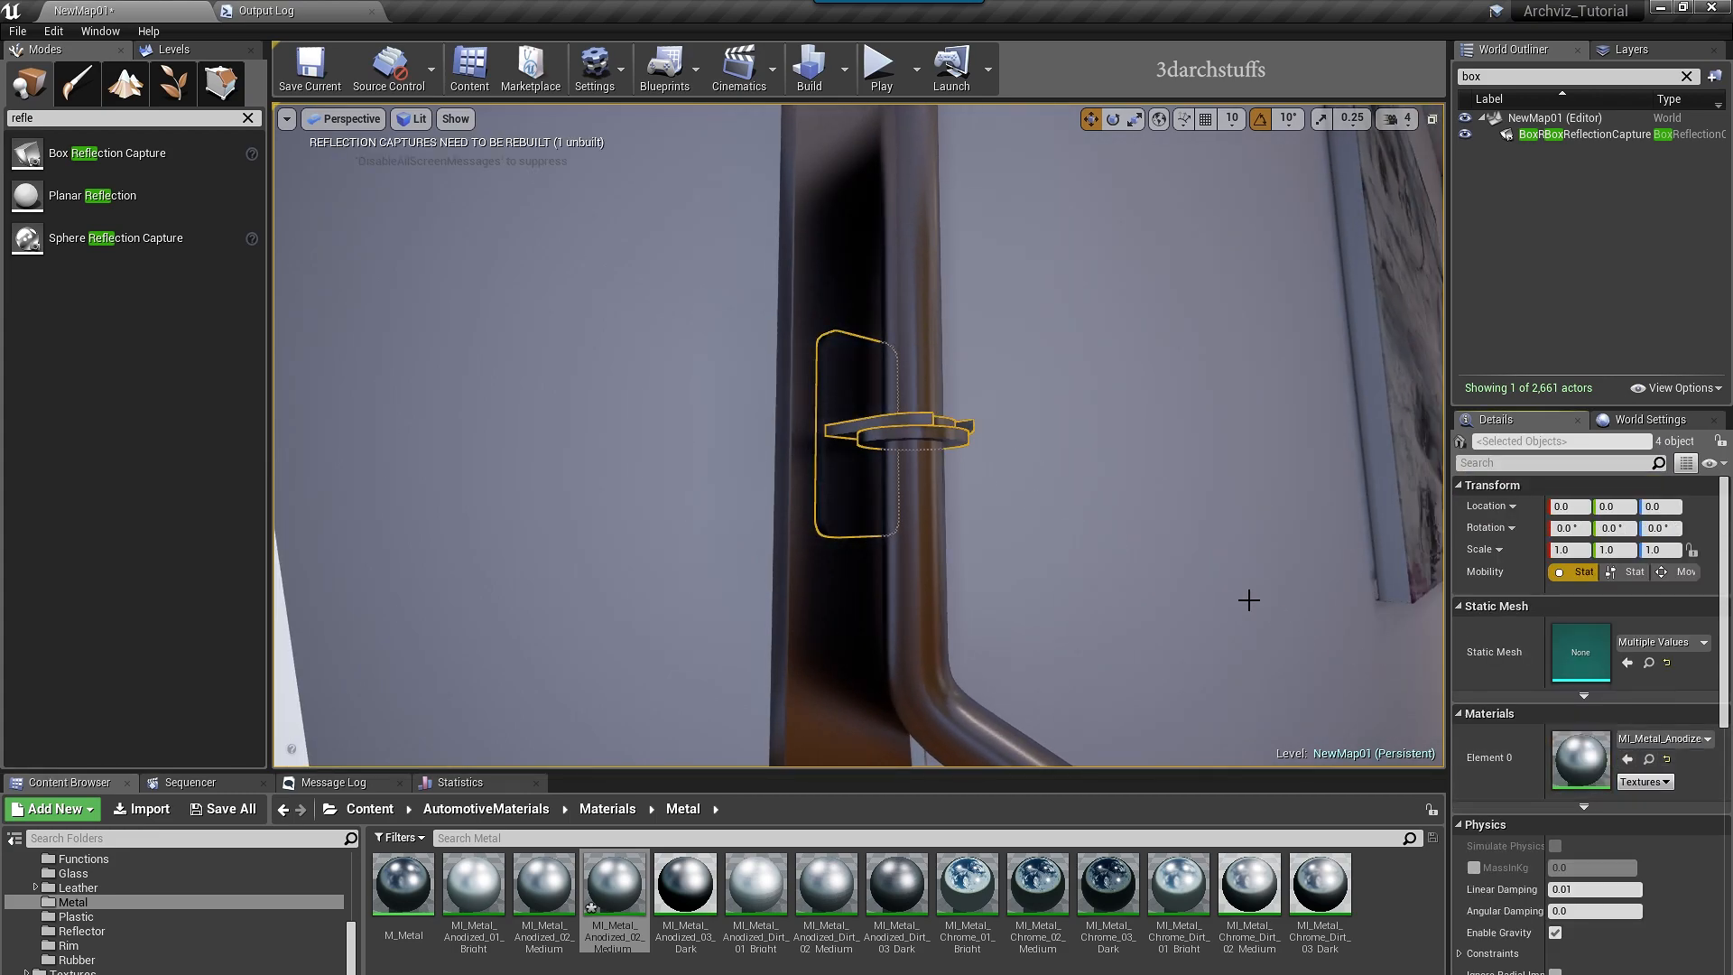
- Apply the metal instance to the thin power cord hanging below the lamp's wall bracket
left_click_drag(1279, 615, 1323, 591, "alt")
right_click_drag(877, 518, 890, 625)
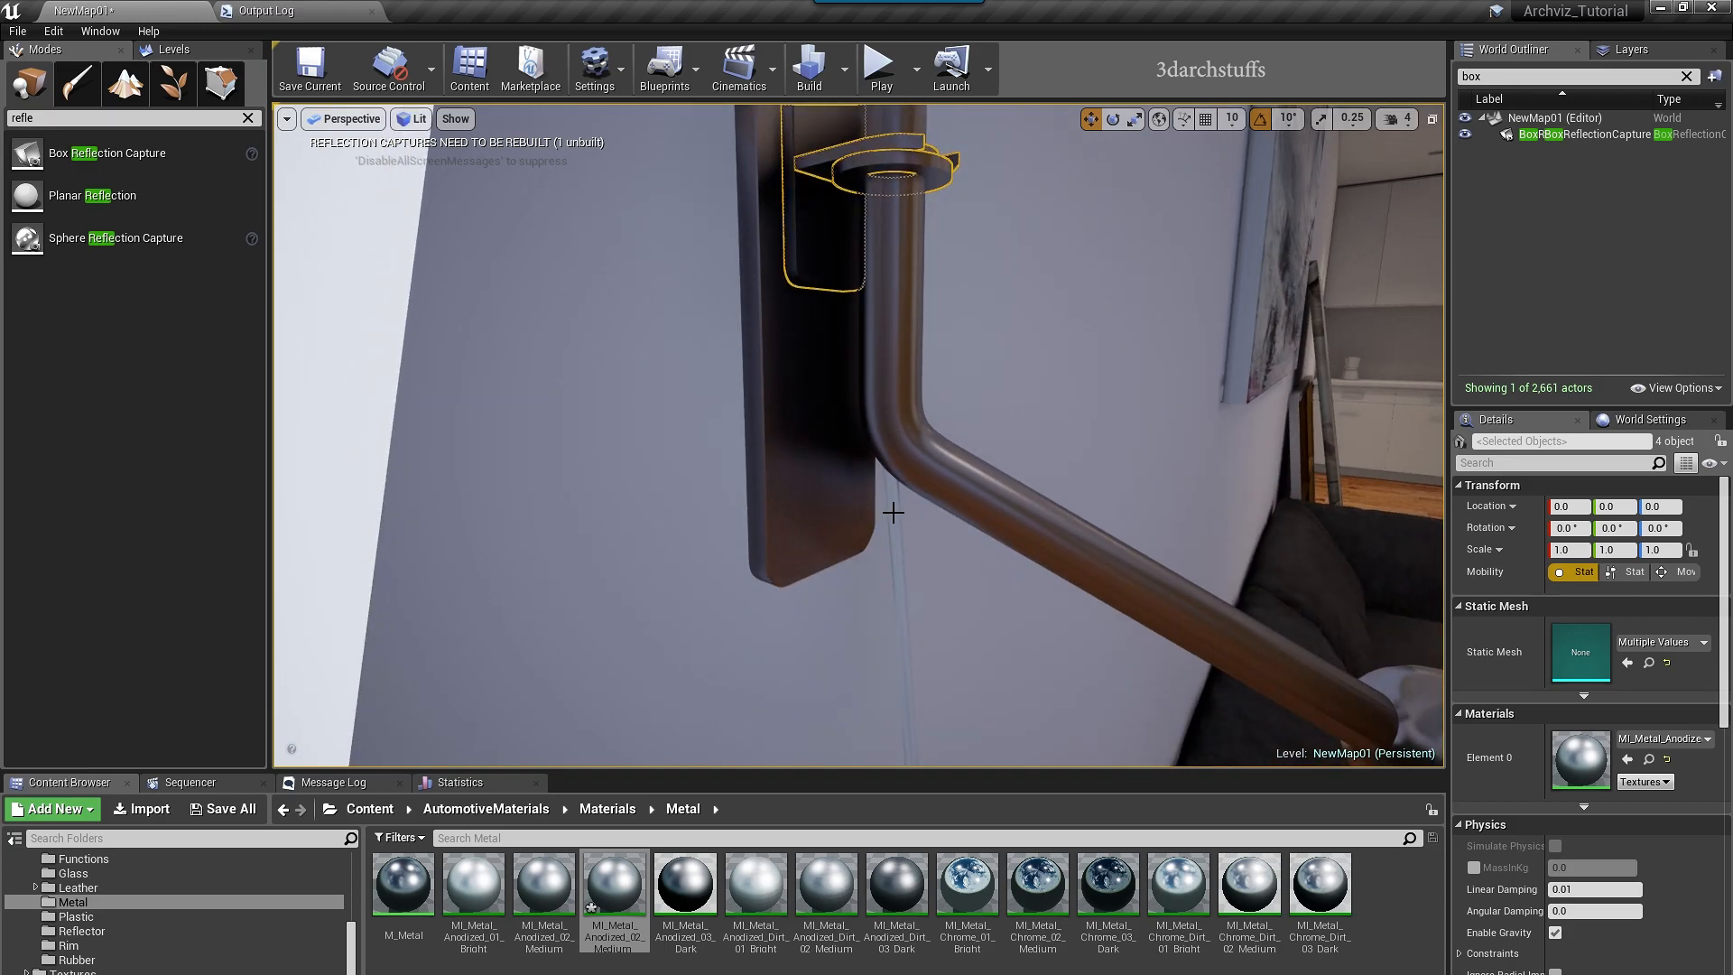
left_click(894, 513)
left_click(1628, 862)
key("f")
key("Escape")
- Apply the metal instance to two more parts along the power cord
left_click(887, 514)
key("f")
left_click(1628, 862)
left_click(875, 445)
left_click(1628, 862)
scroll(1194, 544, "down", 10)
key("Escape")
- Apply the metal instance to the body of the power plug lying on the floor, material element 0
left_click_drag(1194, 545, 1083, 577, "alt")
right_click_drag(1083, 577, 999, 457)
left_click(998, 456)
left_click(849, 445)
left_click(1628, 862)
key("f")
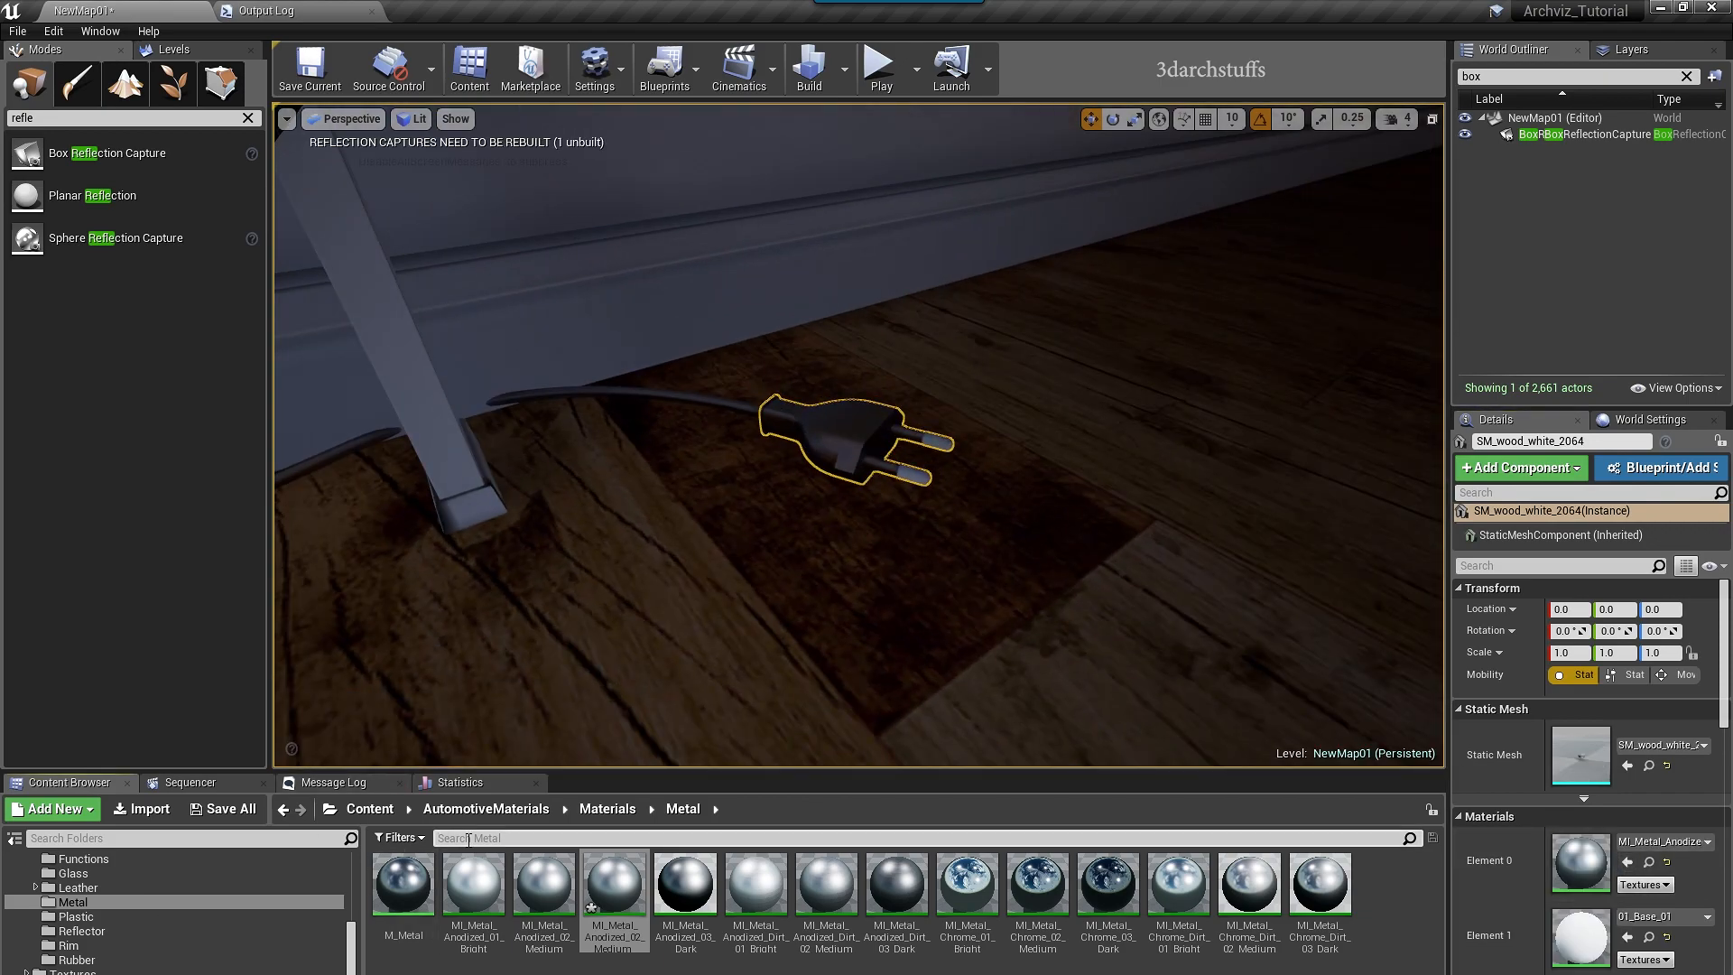
- Search the Metal folder for "gol", then search the whole Materials folder for "silver"
type("gol")
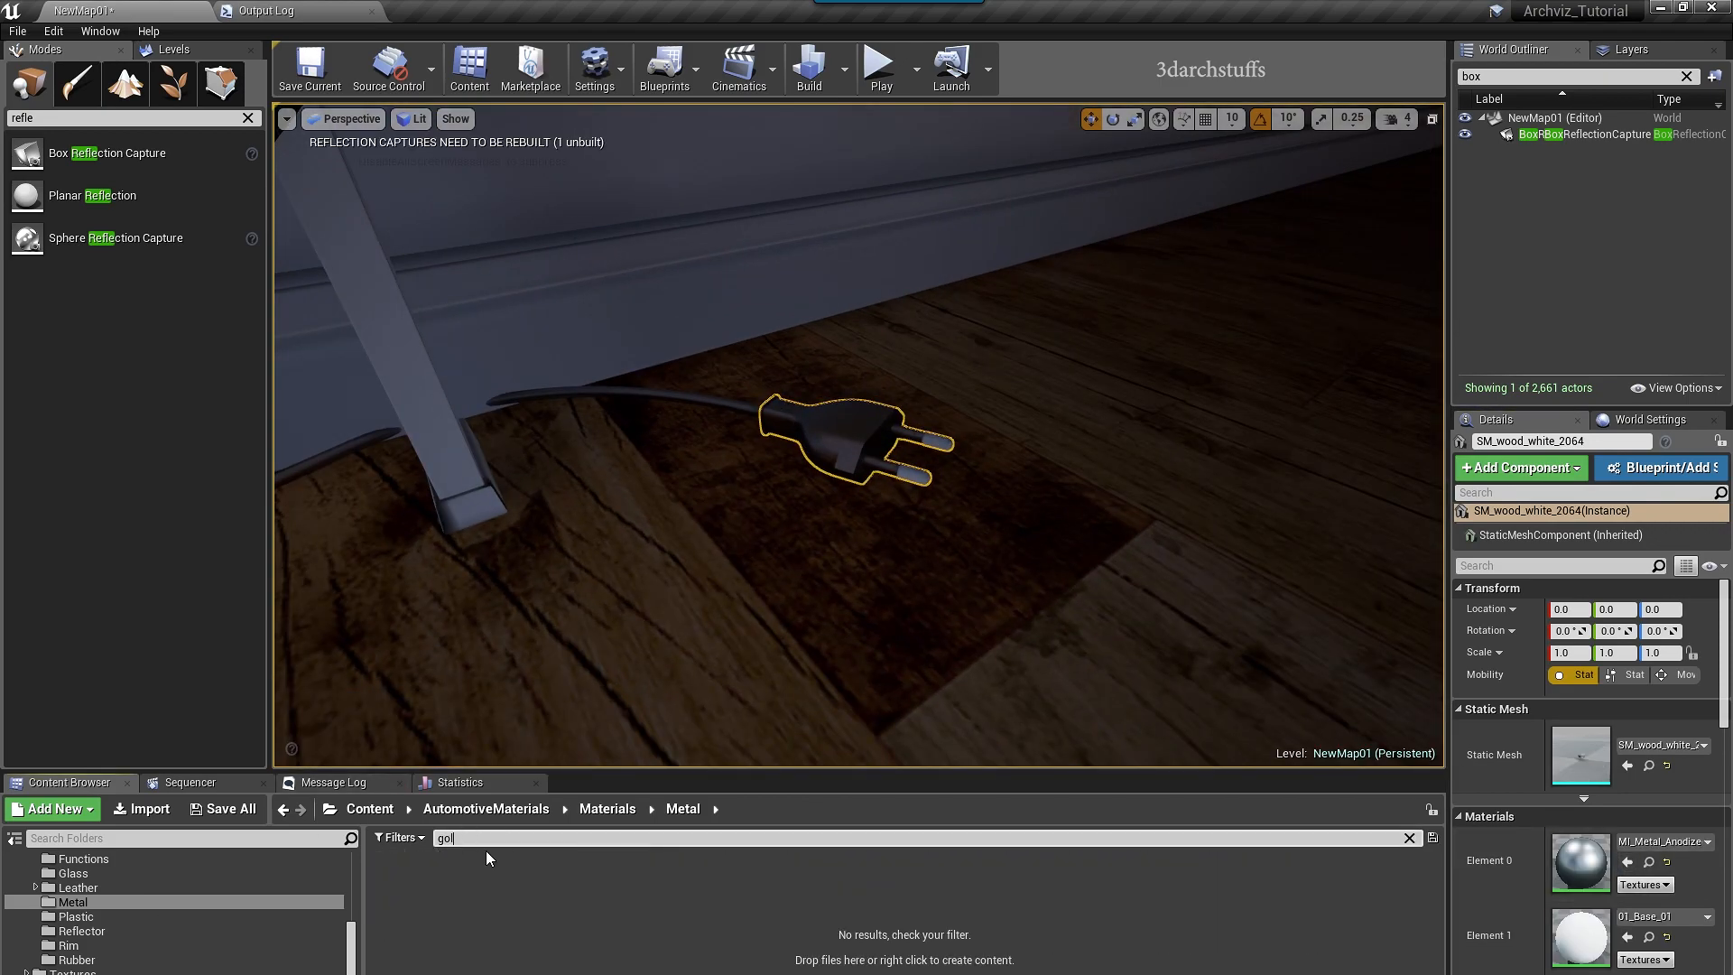
scroll(300, 871, "up", 4)
left_click(261, 879)
left_click(110, 907)
left_click(460, 840)
type("silver")
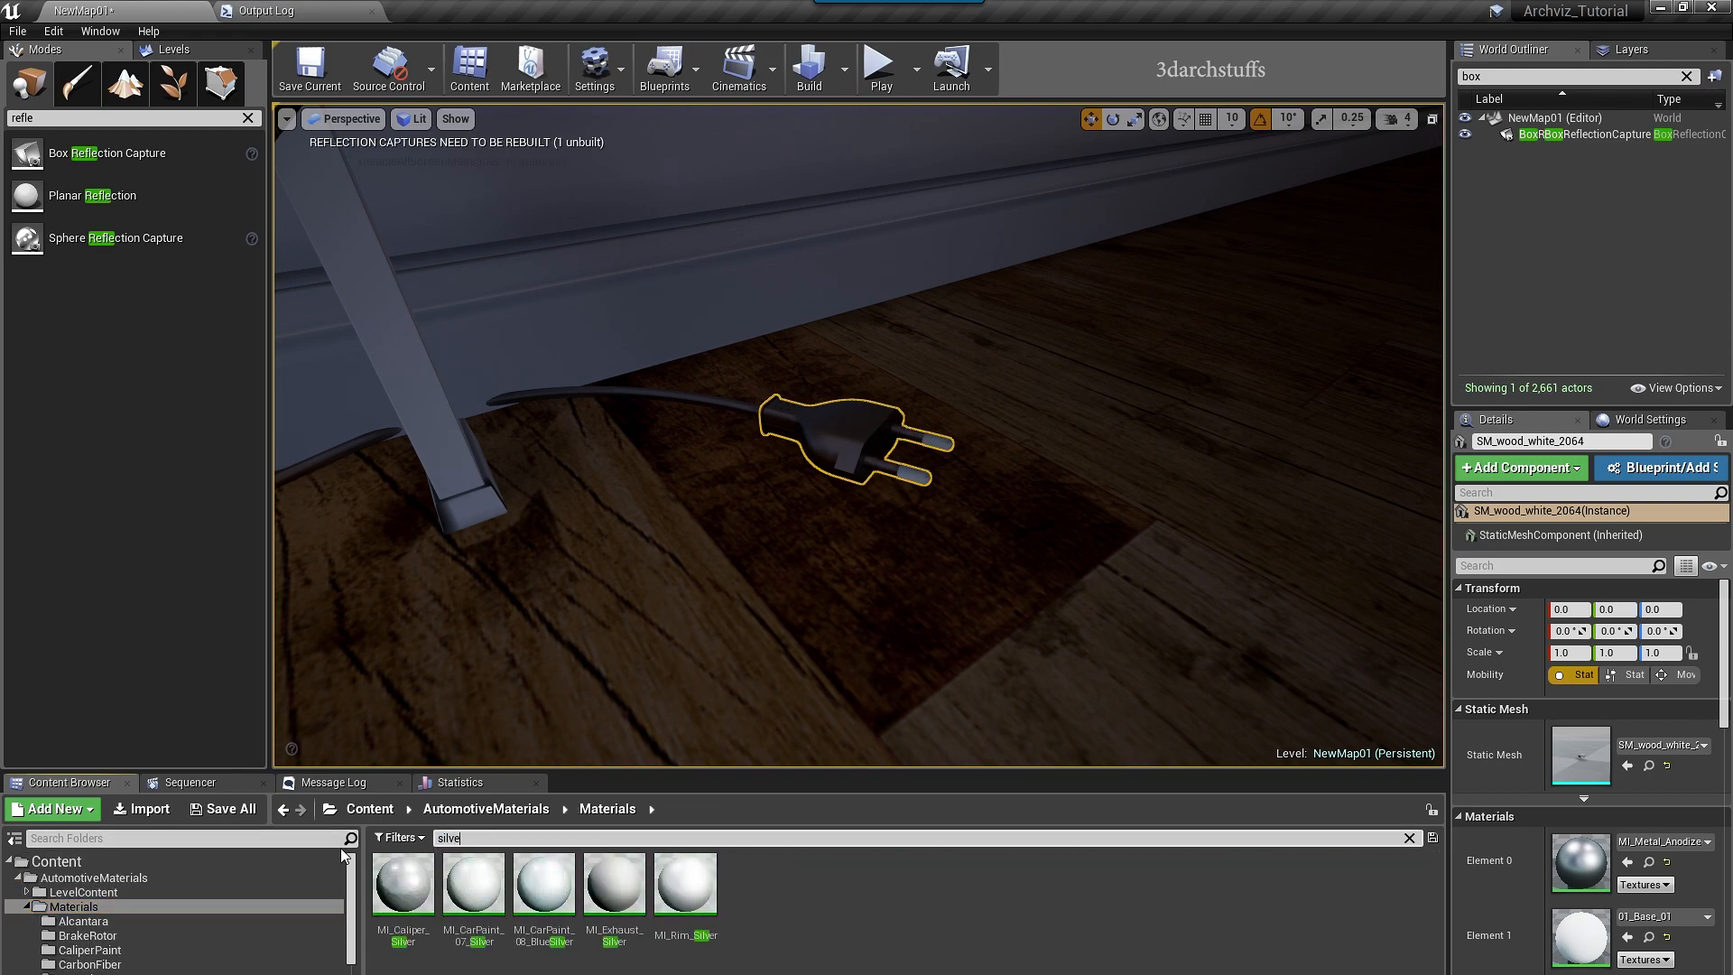
- Locate MI_Rim_Silver in its Rim folder and apply it to the plug's pins, material element 1
left_click(695, 896)
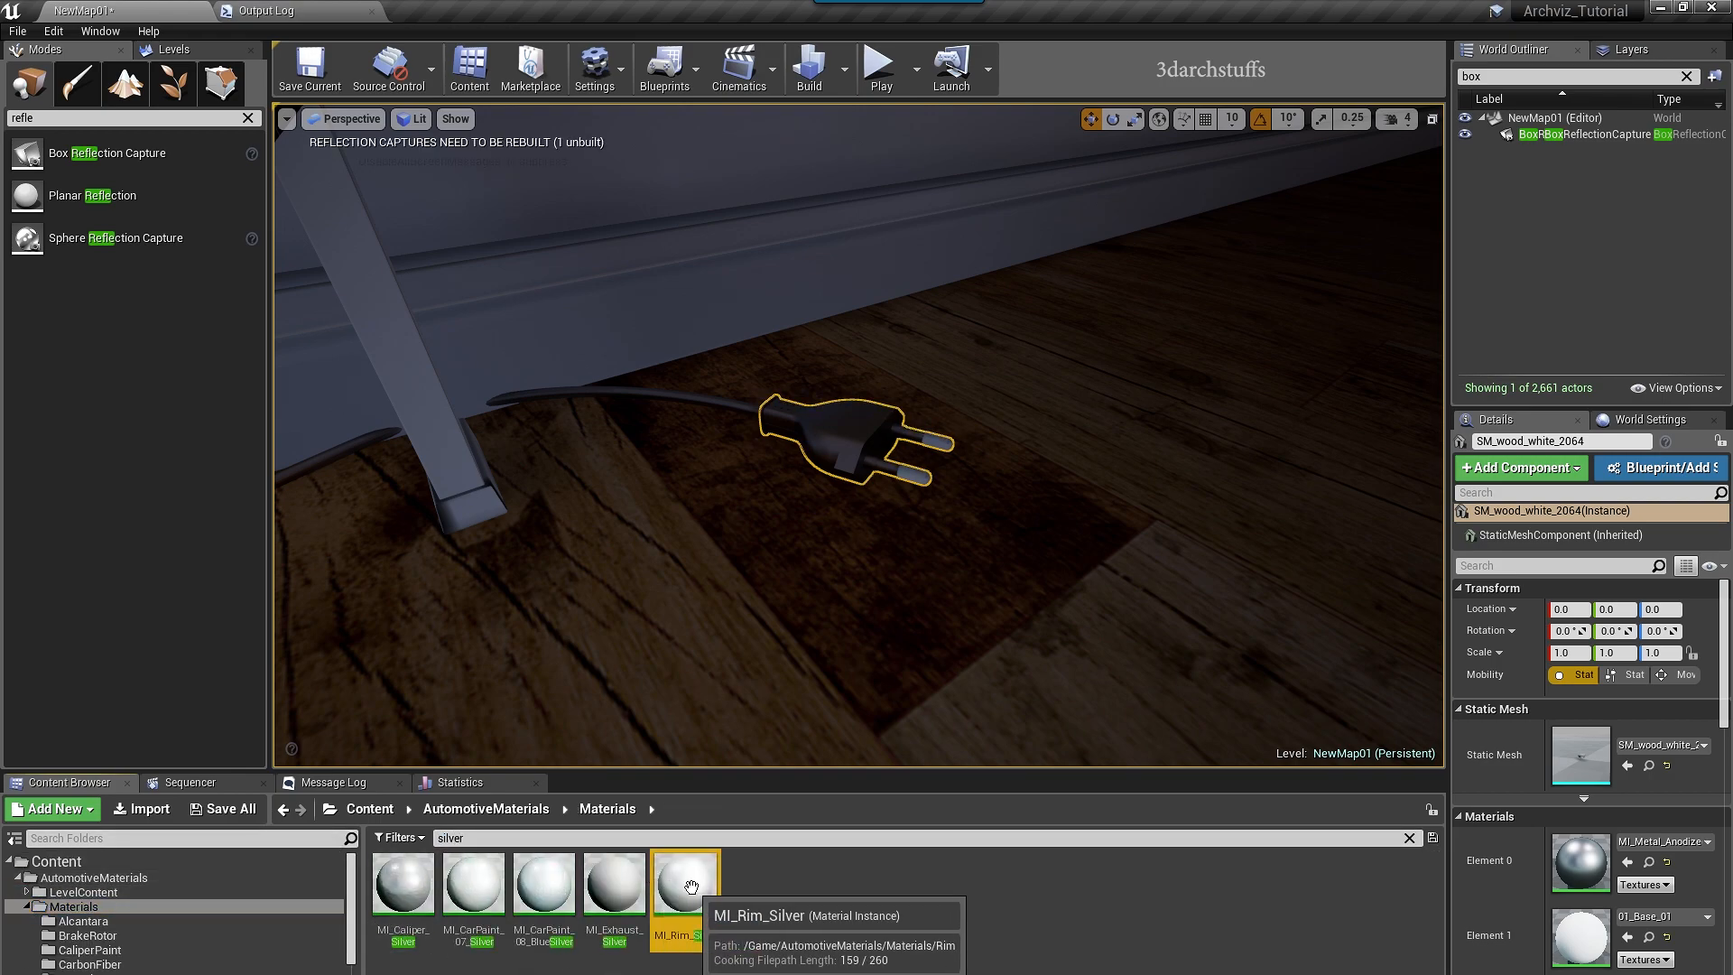
key("ctrl+b")
left_click(826, 889)
left_click(1627, 937)
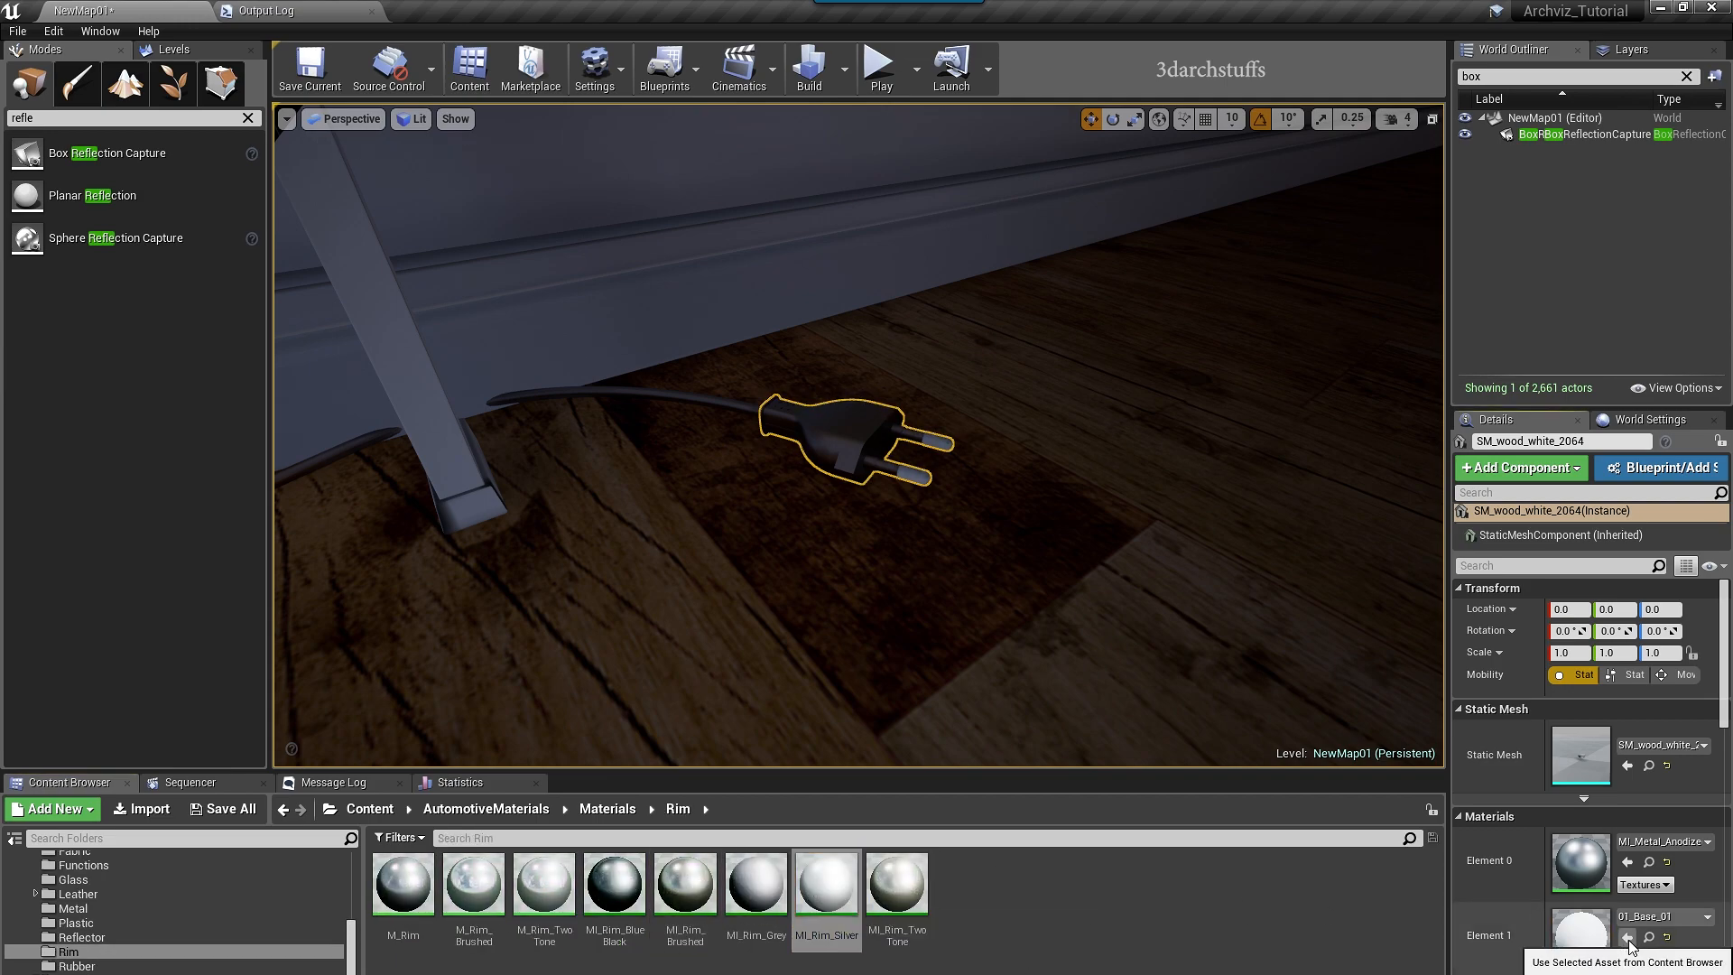
- Create a material instance from MI_Rim_Silver and assign it to the plug's material element 1
right_click(835, 890)
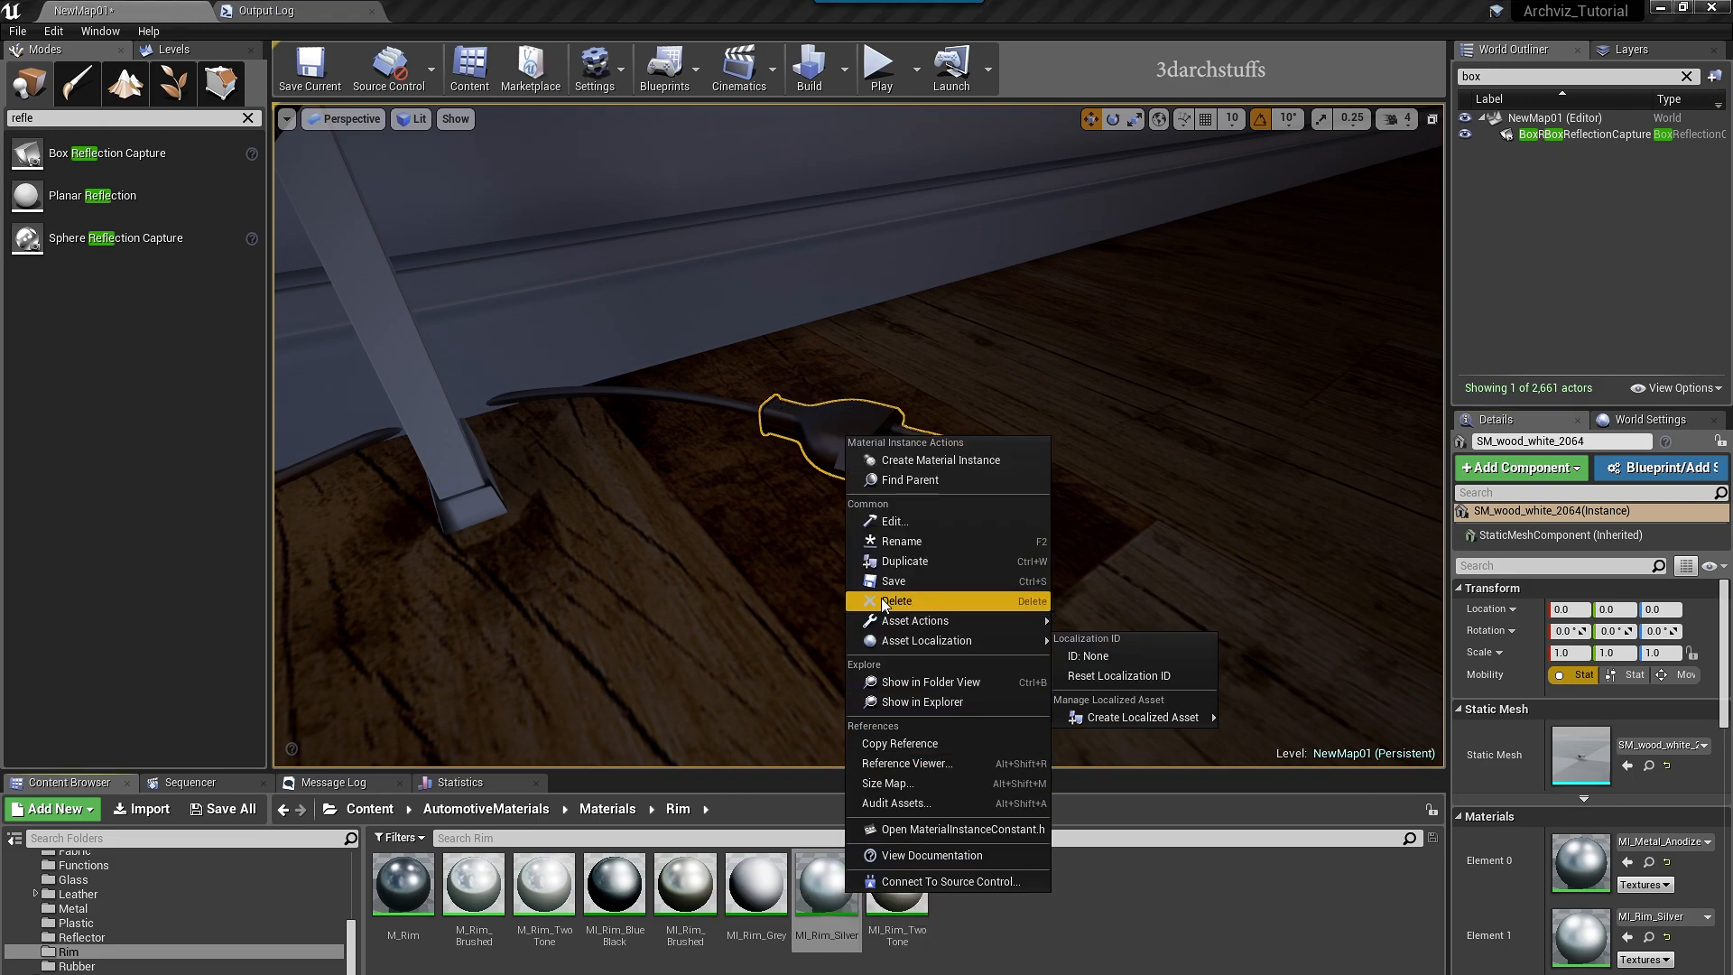
left_click(945, 461)
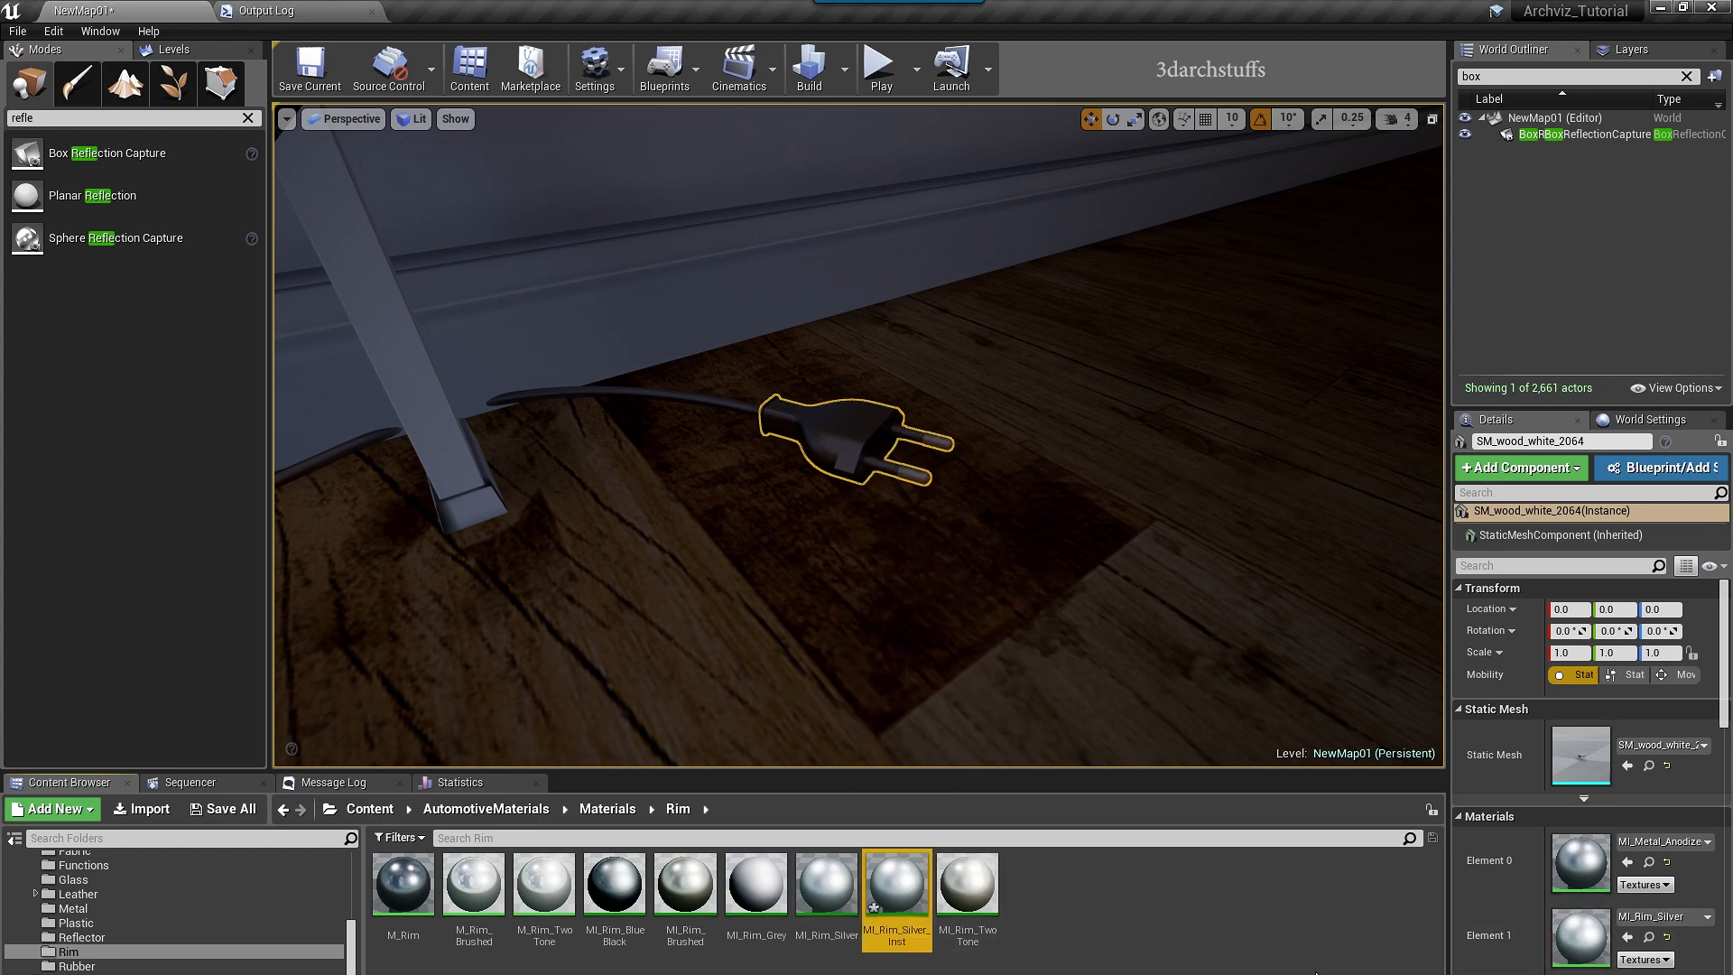
left_click(1627, 937)
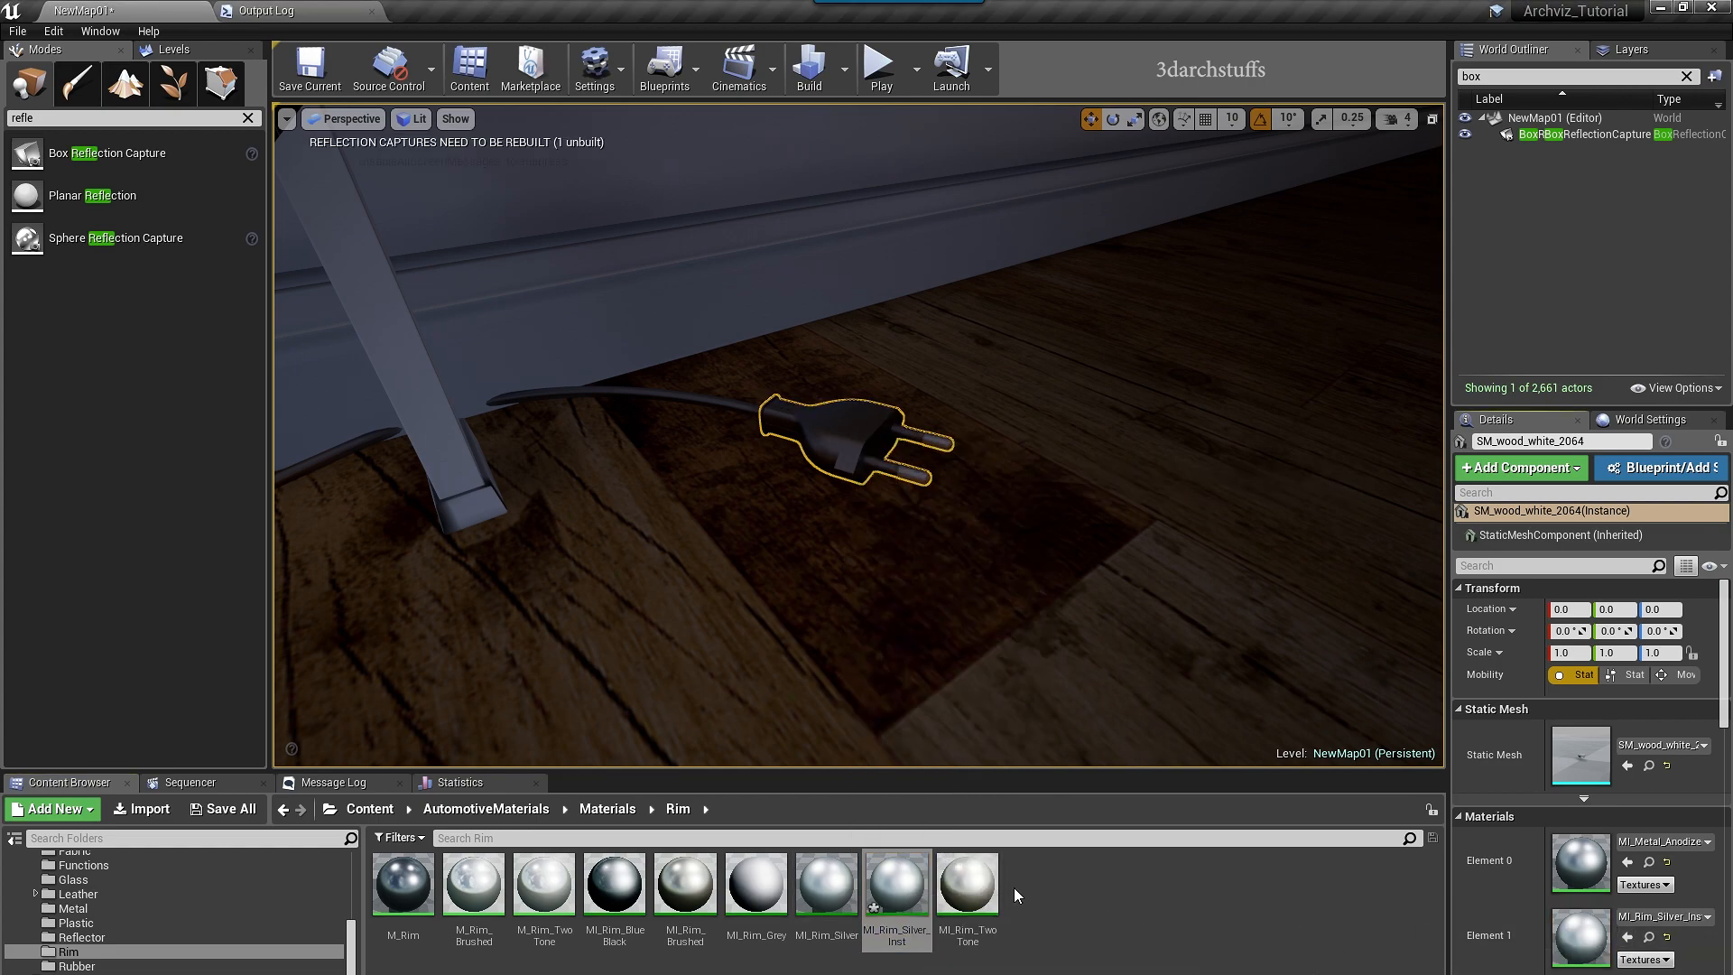
- Open the new silver rim instance and override its Base Color with yellow
left_click(907, 893)
double_click(907, 893)
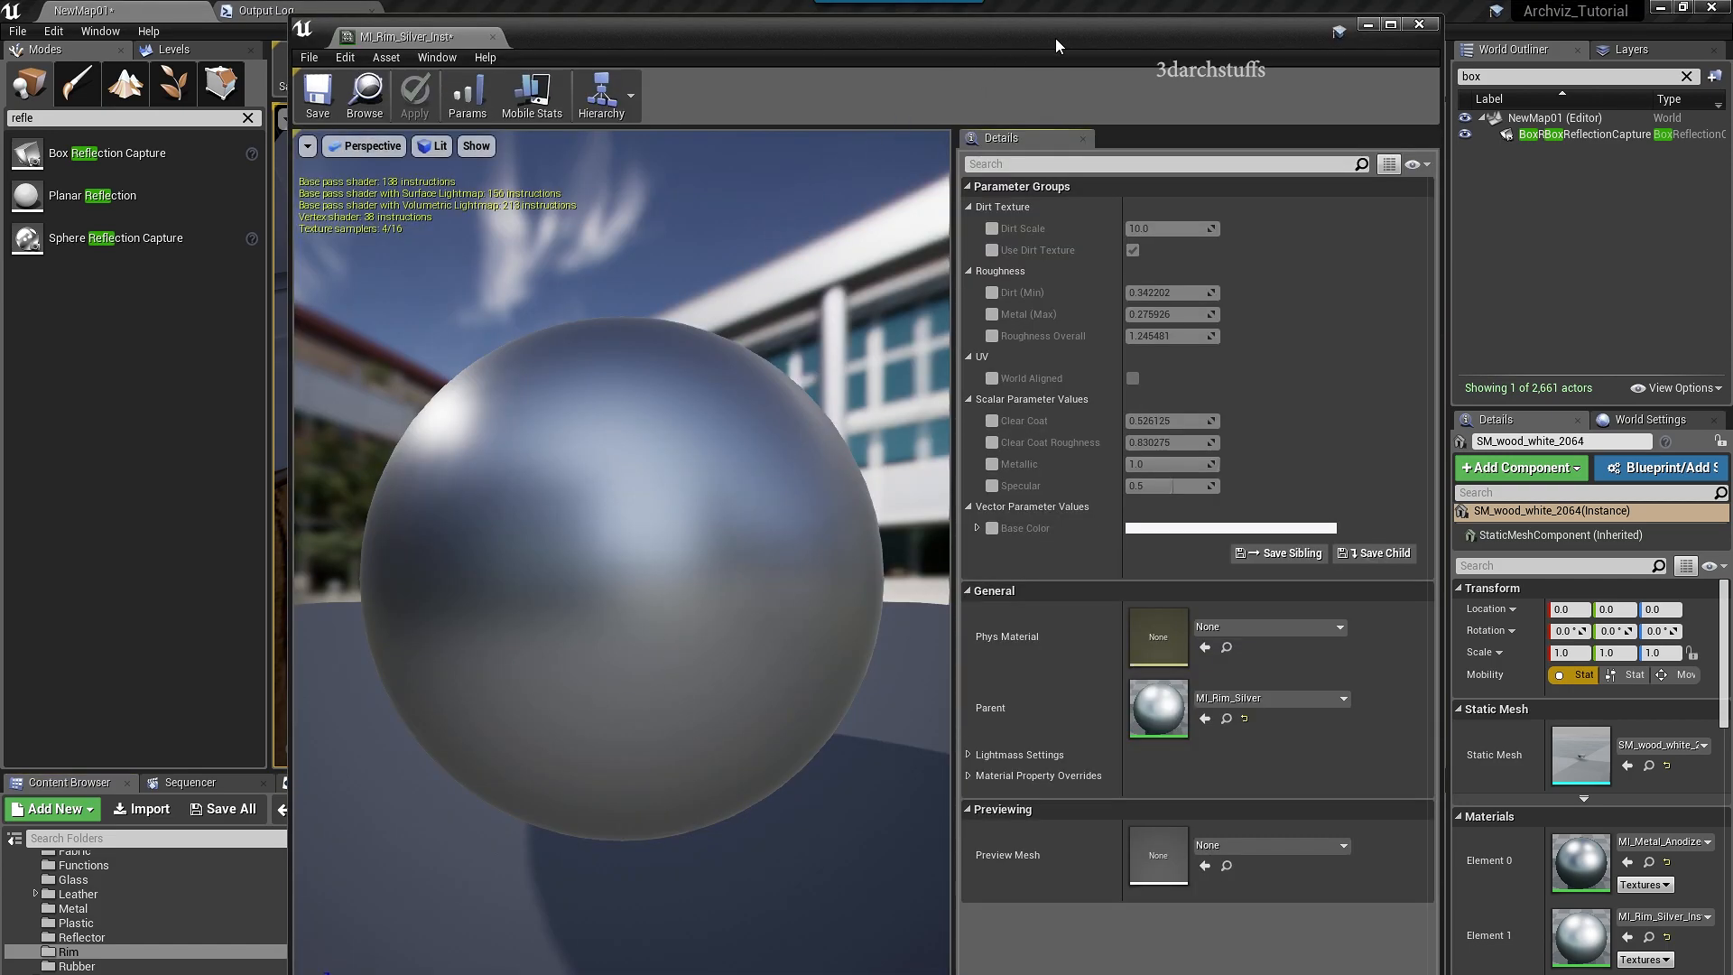
left_click_drag(1054, 38, 86, 52)
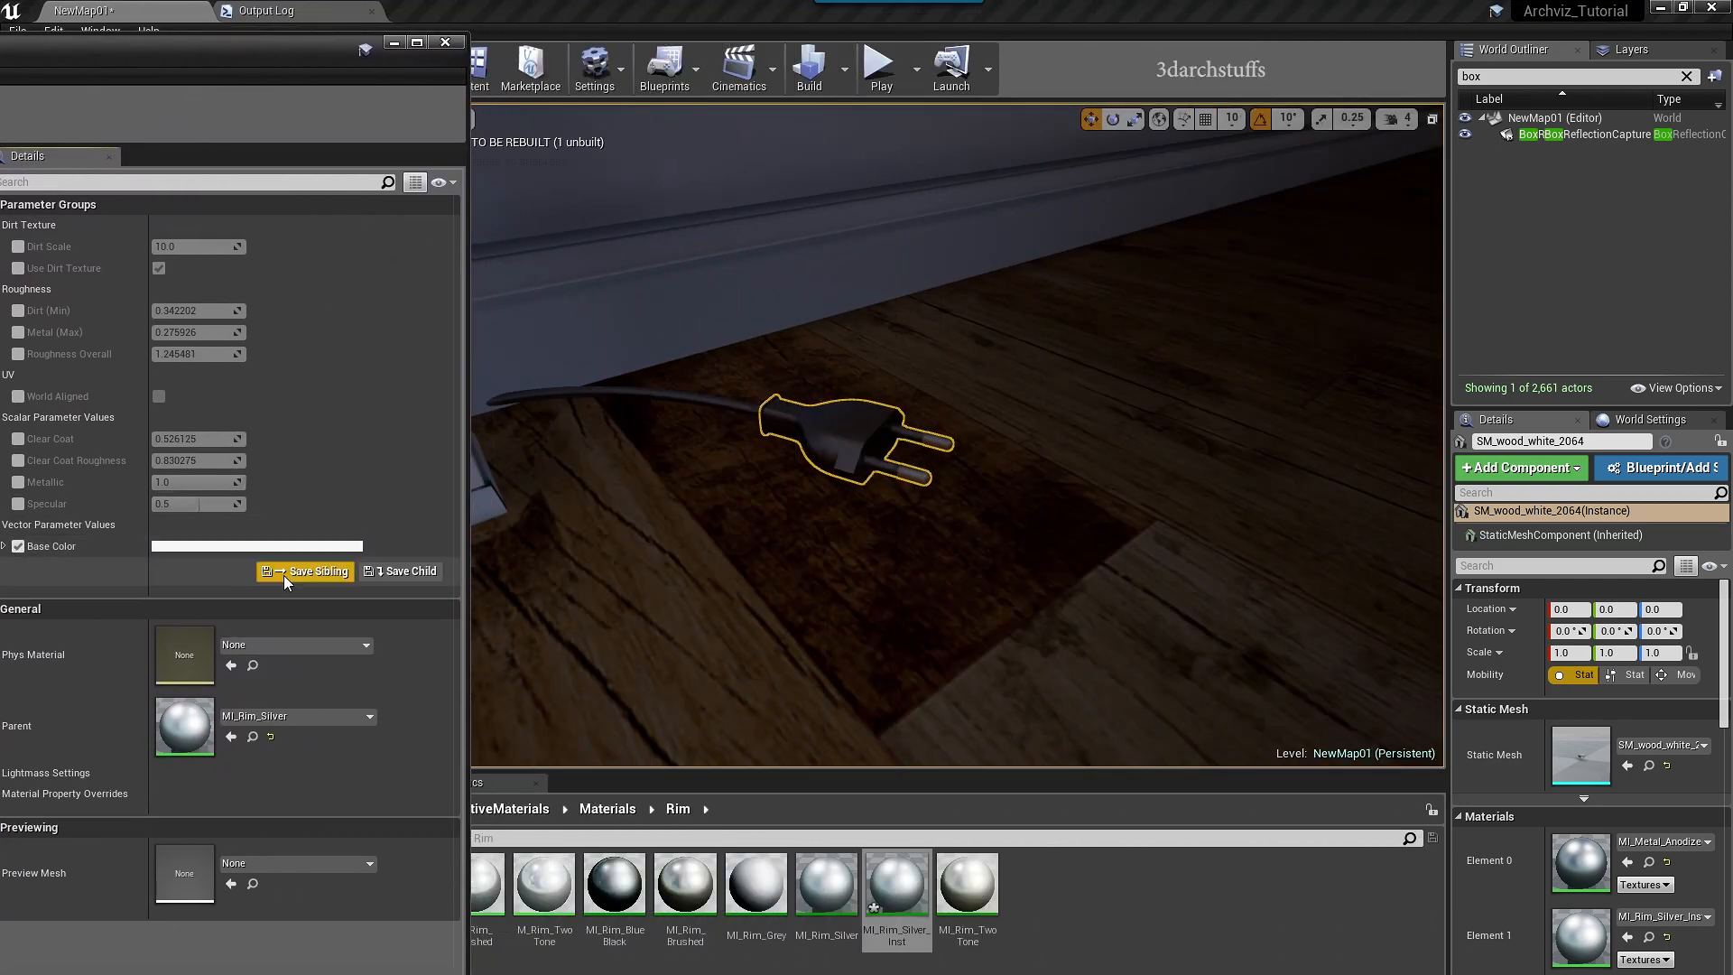
left_click(258, 546)
mouse_move(449, 720)
left_mouse_down()
mouse_move(466, 755)
mouse_move(459, 730)
left_mouse_up()
left_click_drag(554, 693, 554, 604)
left_click(596, 972)
left_click_drag(204, 55, 230, 57)
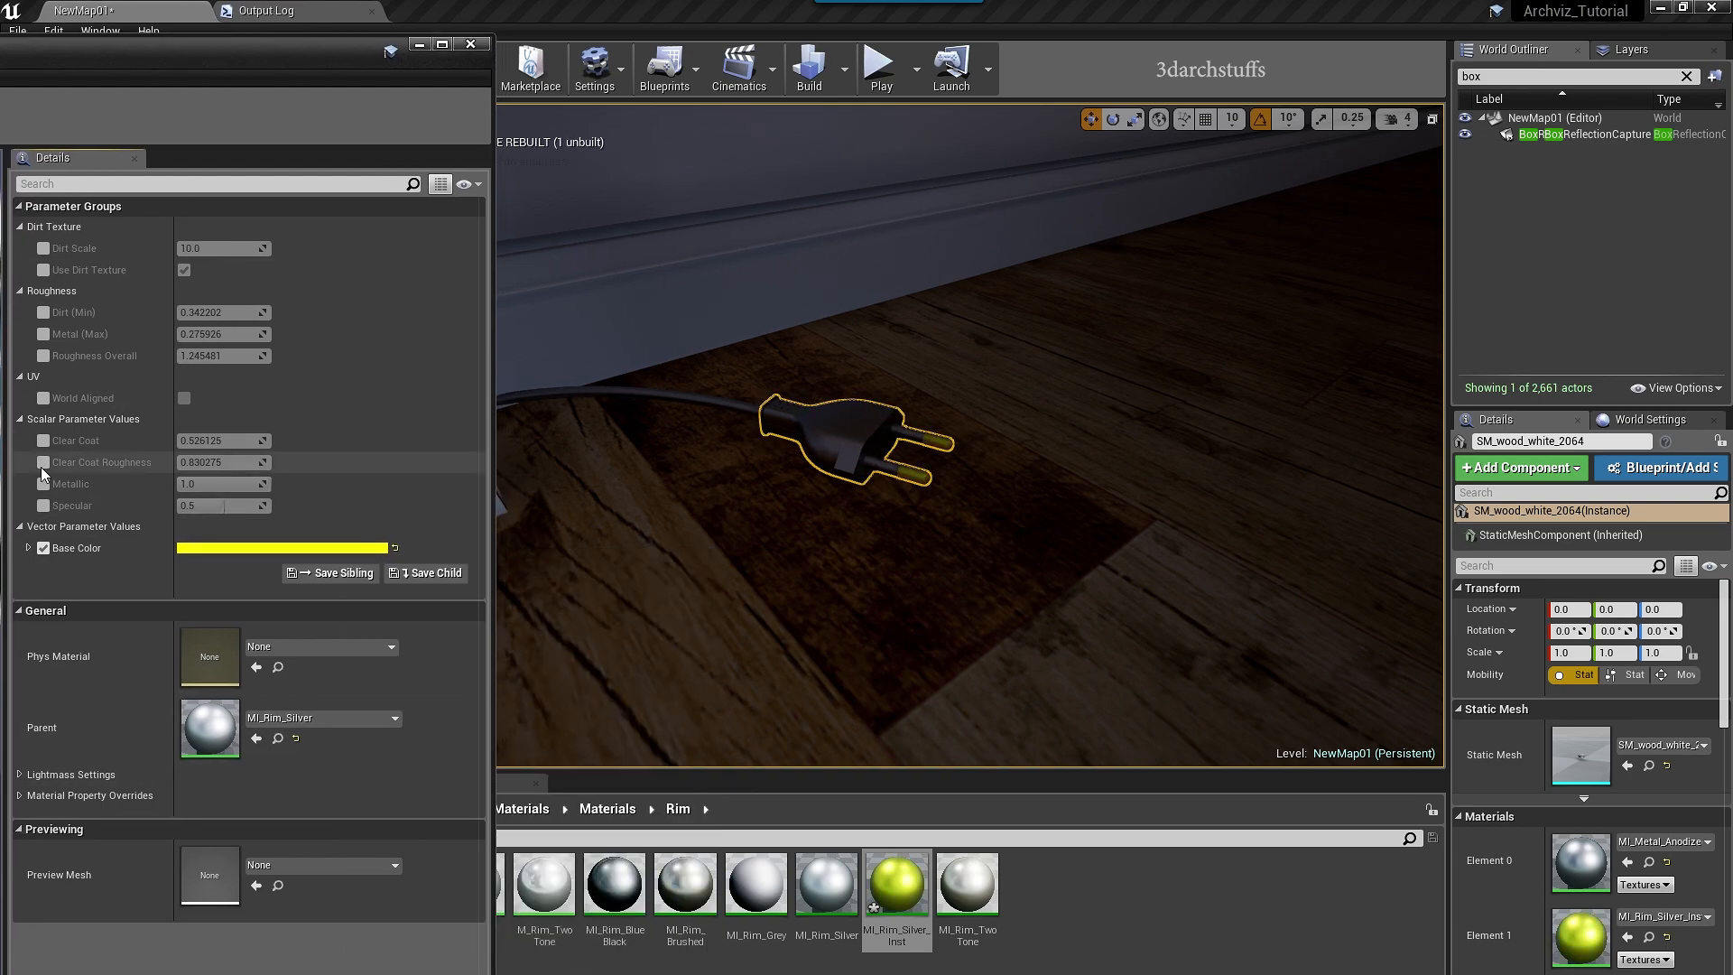
- Override the instance's Specular with a value of 1 and close its editor window
left_click(43, 505)
left_click(214, 505)
type("1")
key("Return")
left_click(470, 45)
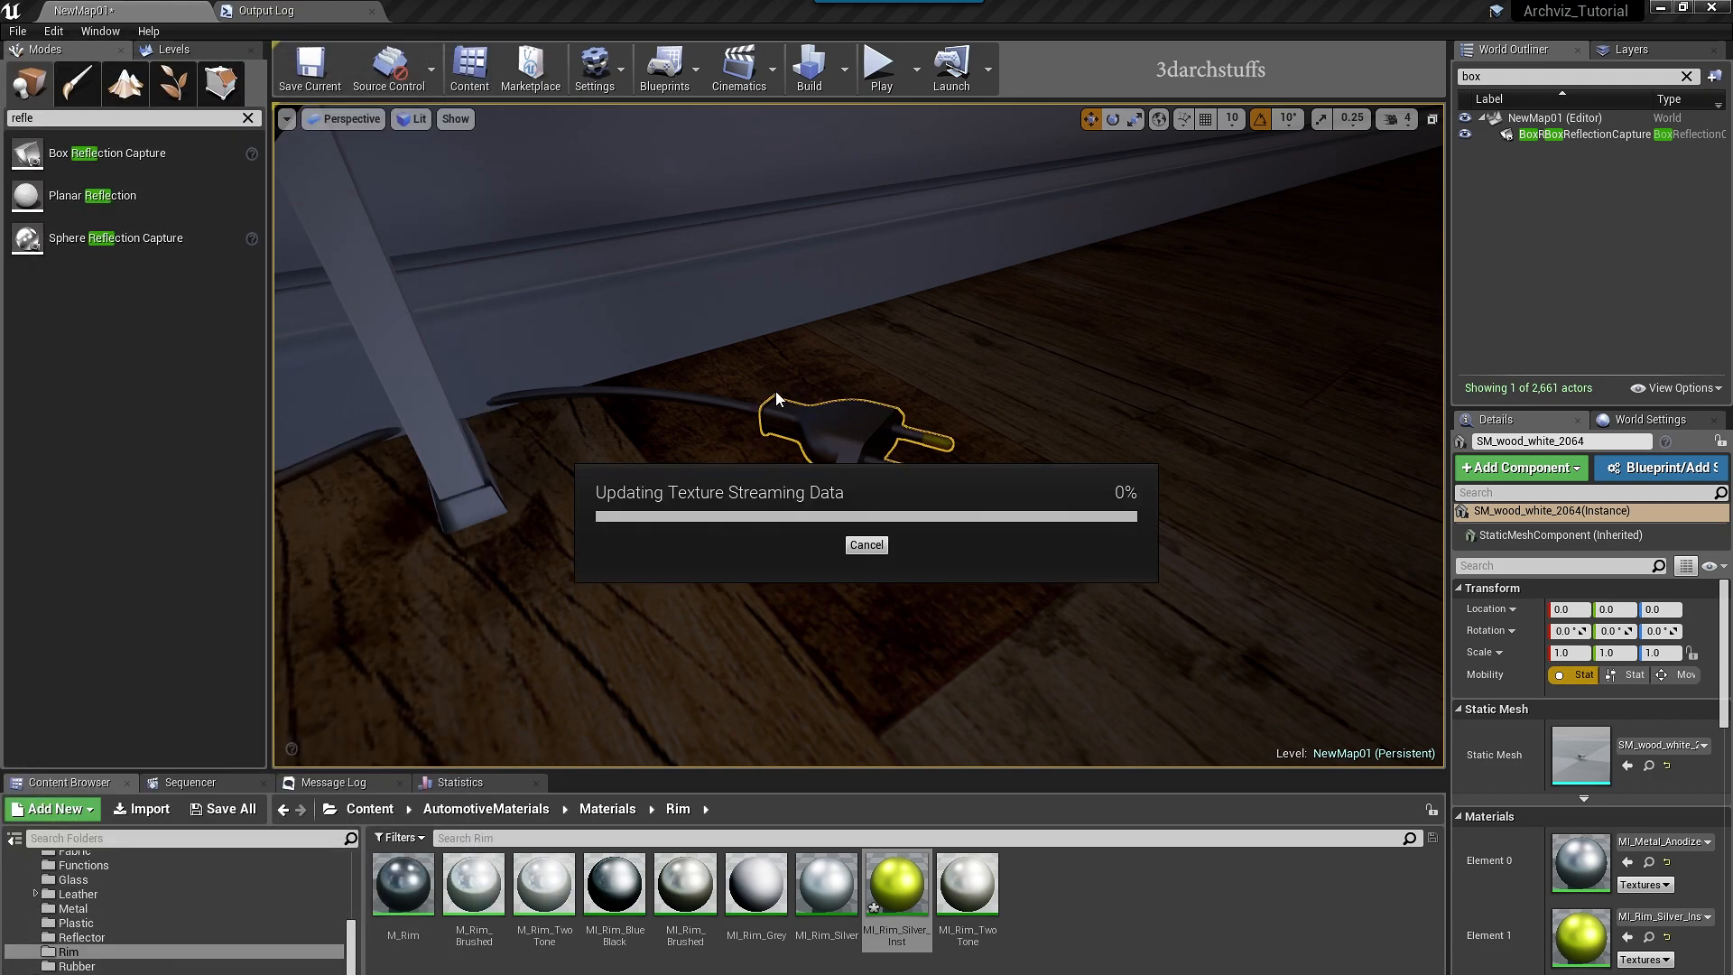
- Select the lamp's lower bent arm and locate its anodized metal instance in the Metal folder
left_click_drag(768, 403, 853, 408, "alt")
scroll(962, 460, "down", 5)
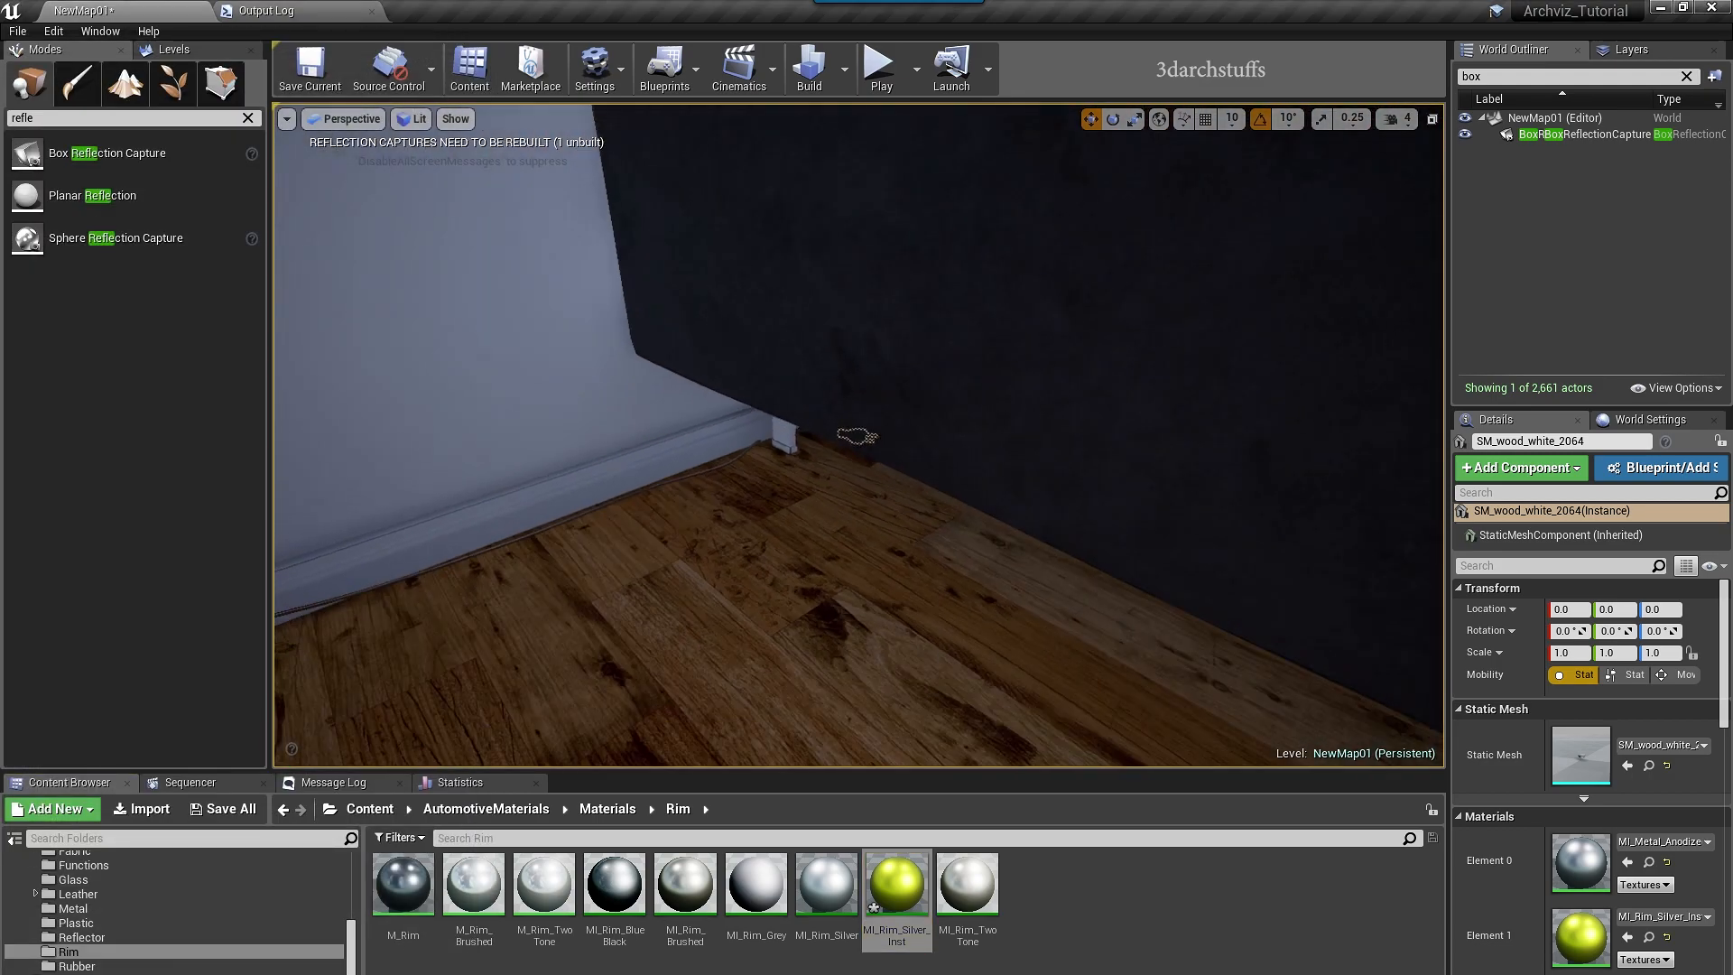
key("Escape")
scroll(1013, 532, "down", 10)
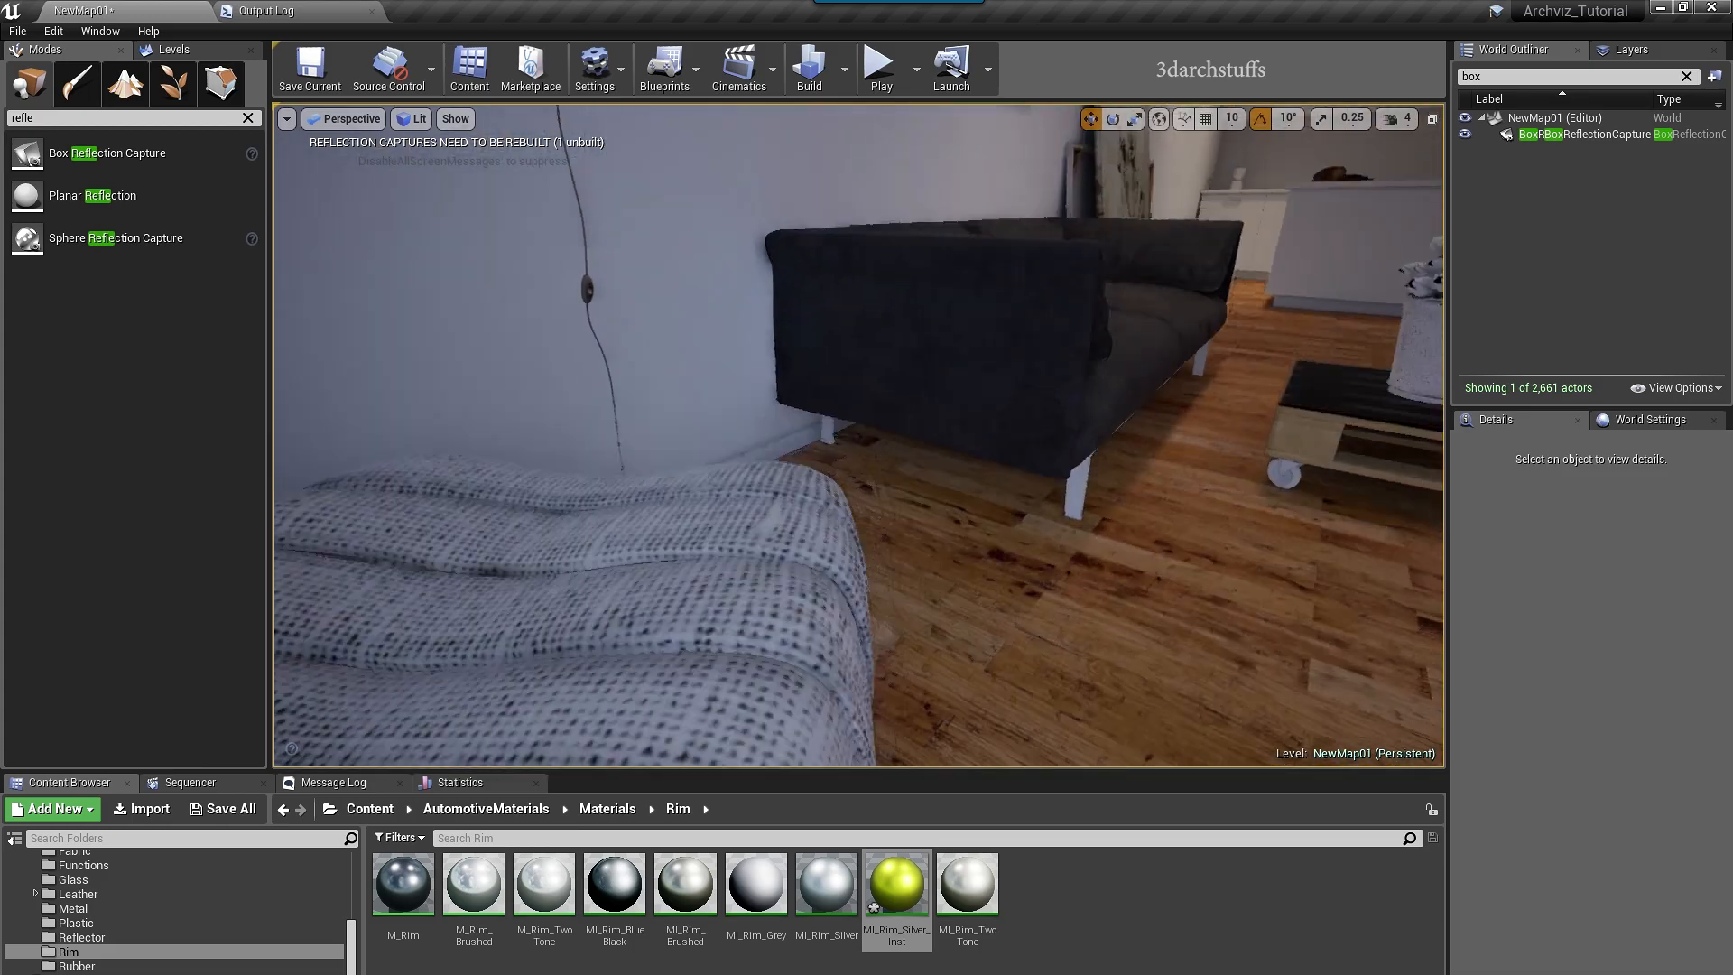
mouse_move(997, 490)
right_mouse_down()
mouse_move(876, 410)
mouse_move(996, 490)
right_mouse_up()
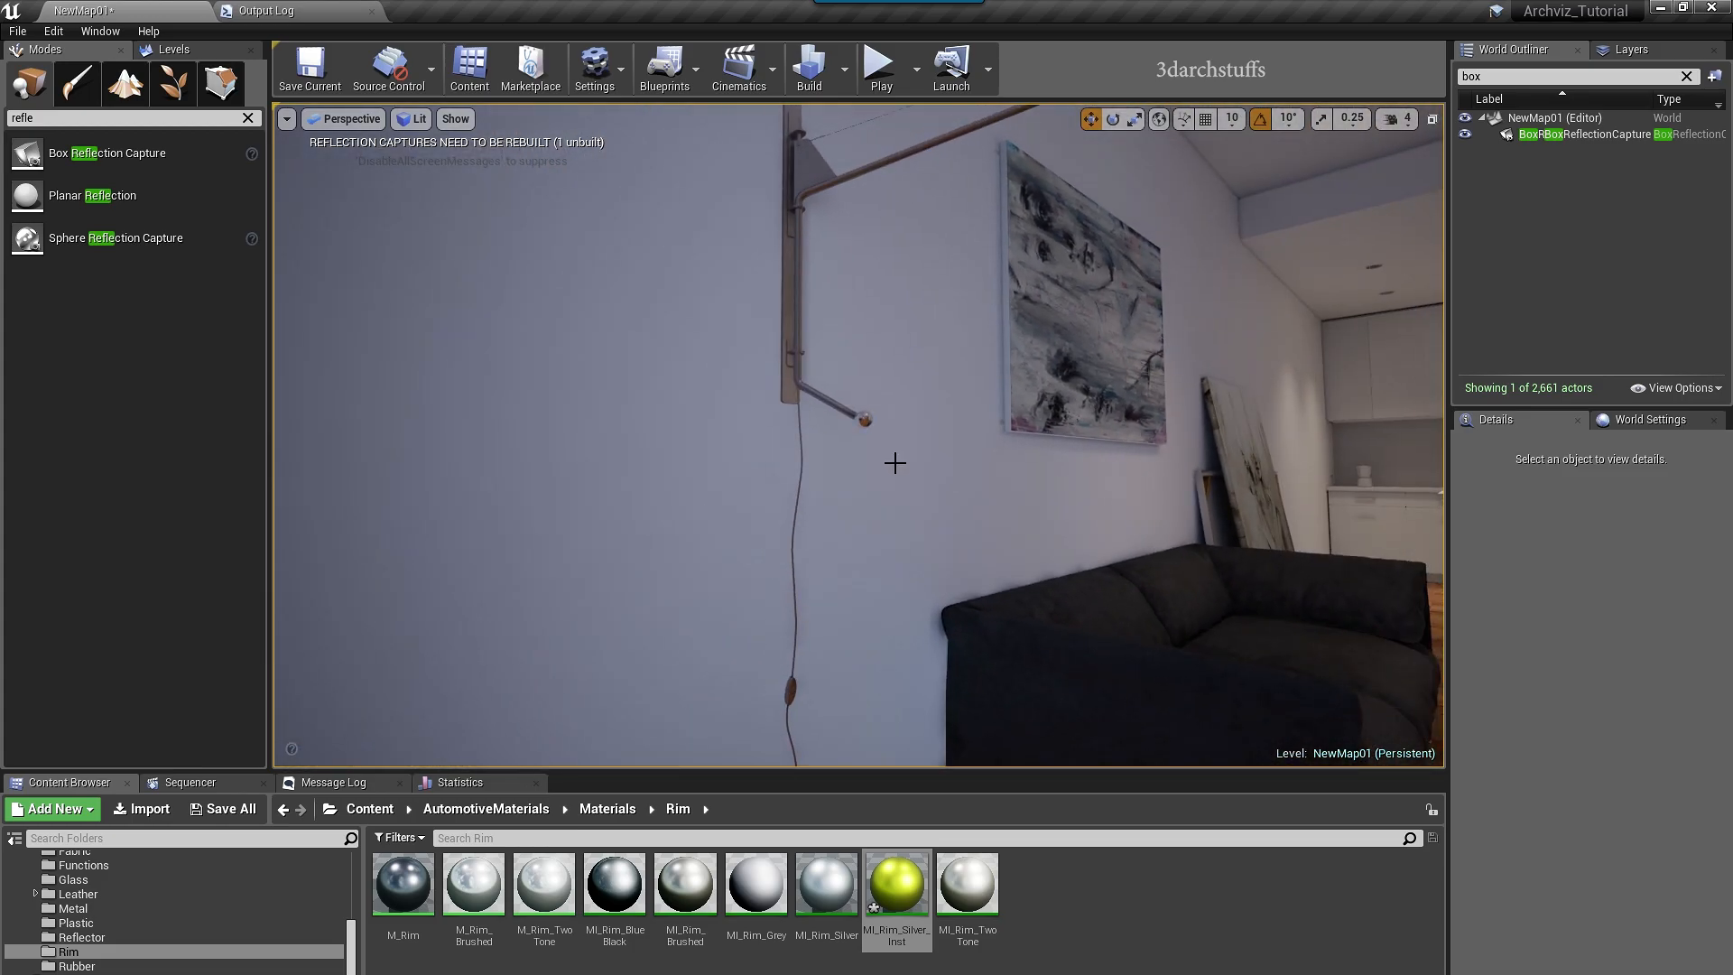
scroll(893, 461, "up", 8)
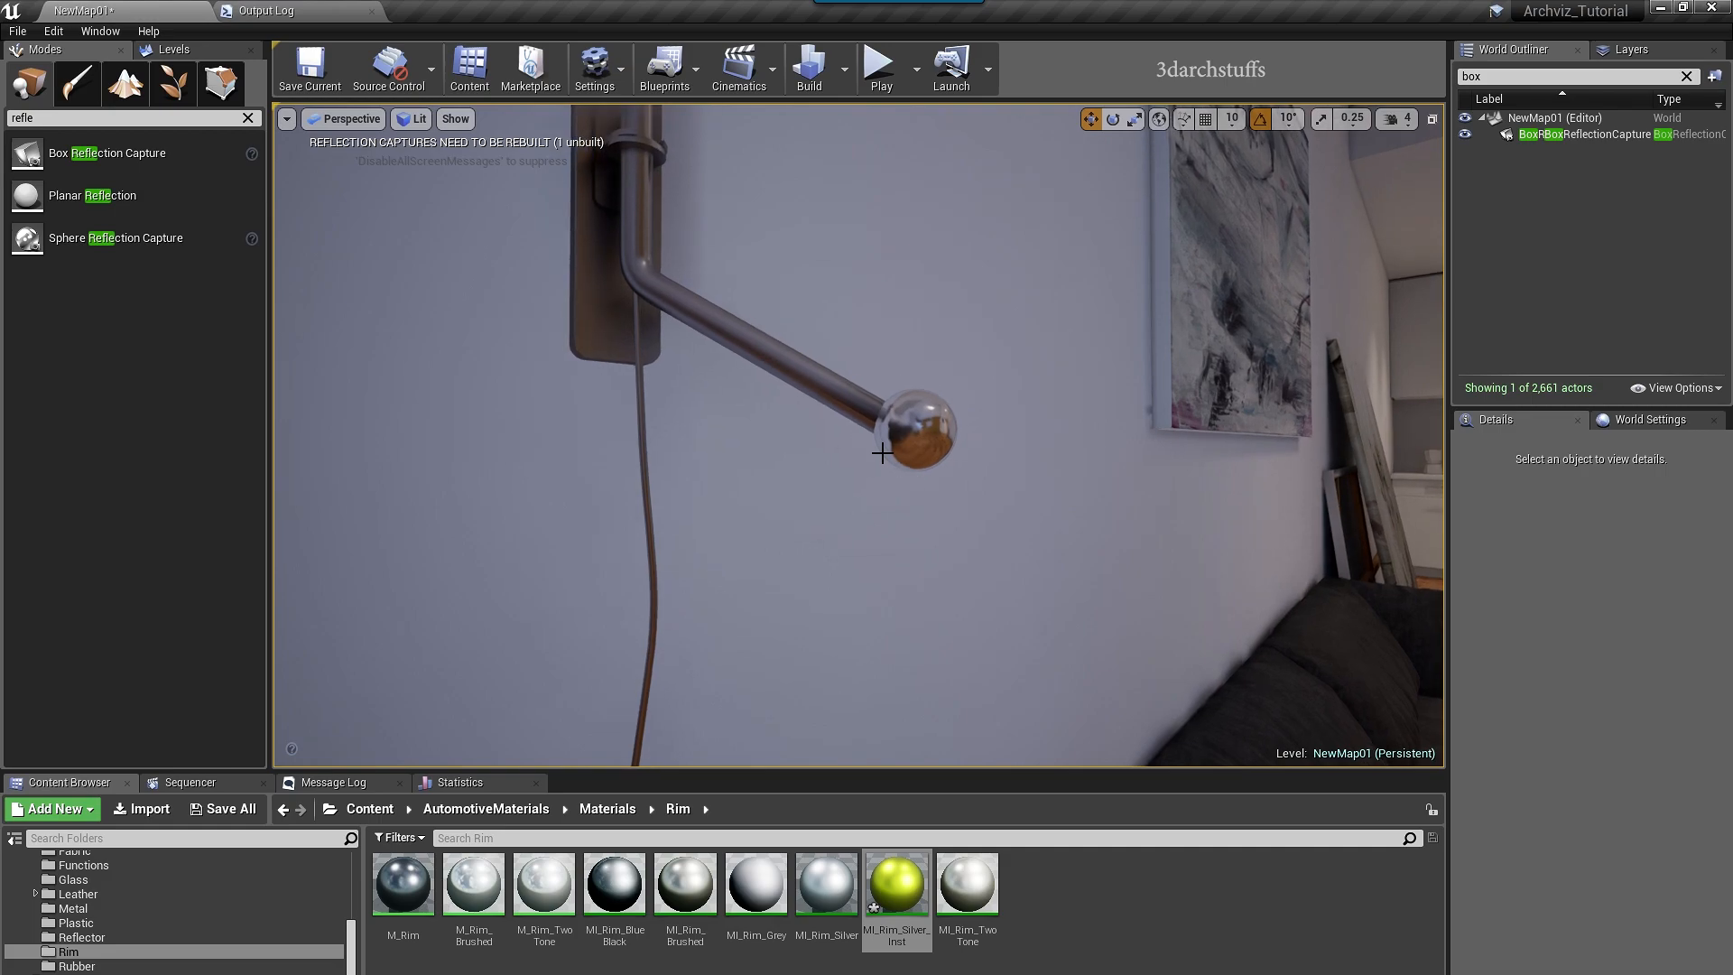
left_click(890, 459)
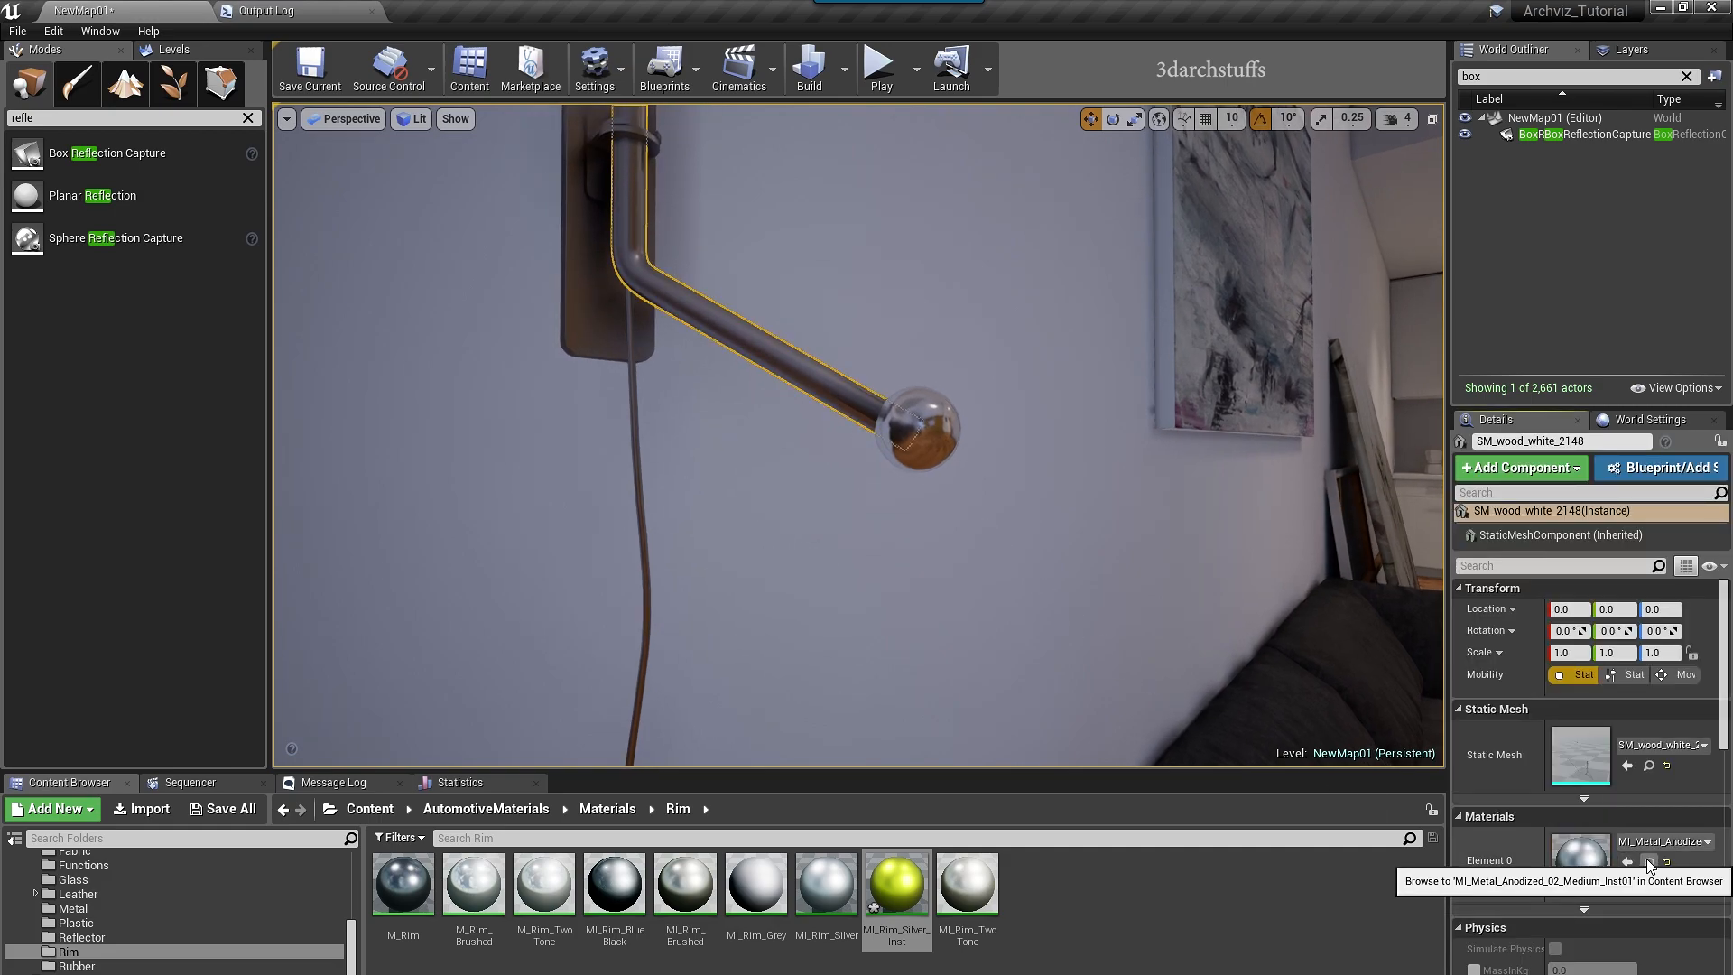
left_click(1649, 862)
left_click(1629, 862)
right_click_drag(1083, 658, 1038, 623)
mouse_move(1055, 551)
right_mouse_down()
mouse_move(1002, 542)
mouse_move(984, 506)
mouse_move(1038, 528)
mouse_move(812, 433)
mouse_move(1046, 361)
right_mouse_up()
key("Escape")
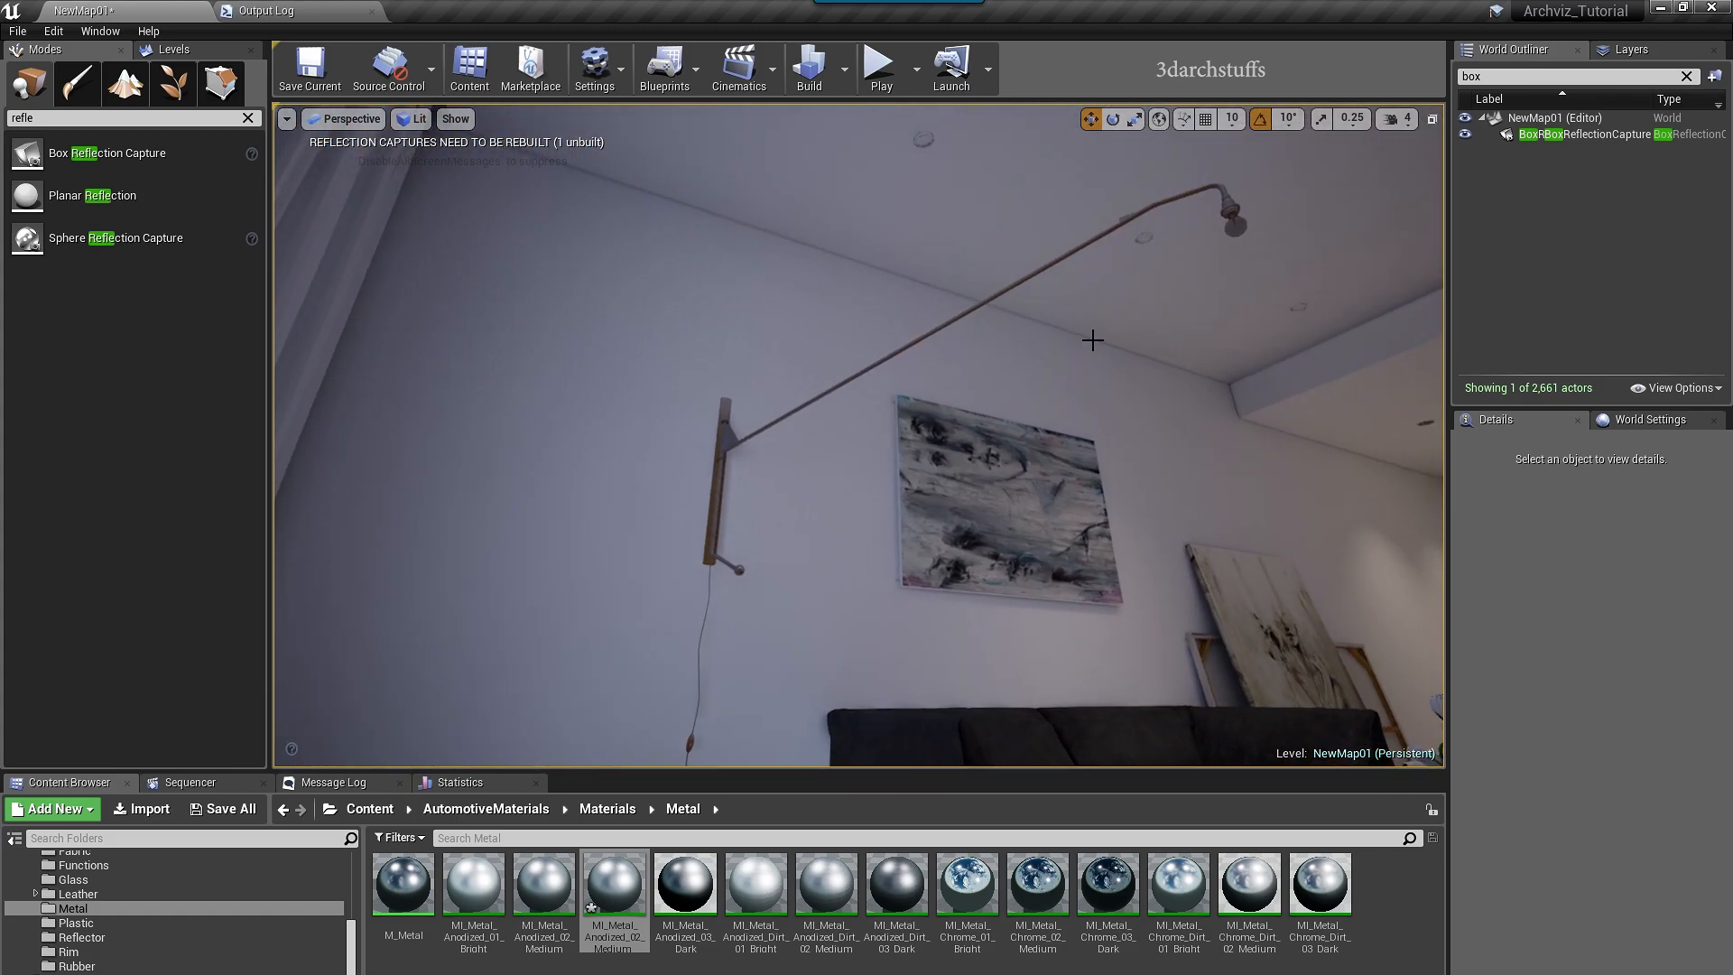
- Apply the anodized metal instance to the sofa's legs one after another, working around the furniture
mouse_move(976, 481)
right_mouse_down()
mouse_move(1051, 343)
mouse_move(1047, 465)
mouse_move(939, 578)
mouse_move(983, 443)
mouse_move(991, 460)
right_mouse_up()
left_click_drag(474, 889, 951, 490)
right_click_drag(951, 490, 966, 497)
left_click_drag(544, 889, 931, 502)
right_click_drag(932, 502, 884, 496)
left_click_drag(615, 889, 917, 492)
right_click_drag(917, 492, 957, 487)
left_click_drag(615, 889, 693, 488)
right_click_drag(693, 487, 722, 461)
left_click_drag(628, 898, 1264, 546)
right_click_drag(1264, 546, 1390, 577)
left_click_drag(618, 889, 1007, 591)
right_click_drag(1006, 592, 1011, 550)
left_click_drag(615, 889, 1004, 570)
right_click_drag(1004, 570, 830, 407)
- Apply the metal instance to the bracket and axle bolt of the first caster under the pallet table
left_click(813, 397)
left_click_drag(617, 887, 817, 411)
right_click_drag(817, 411, 912, 406)
left_click_drag(617, 884, 791, 513)
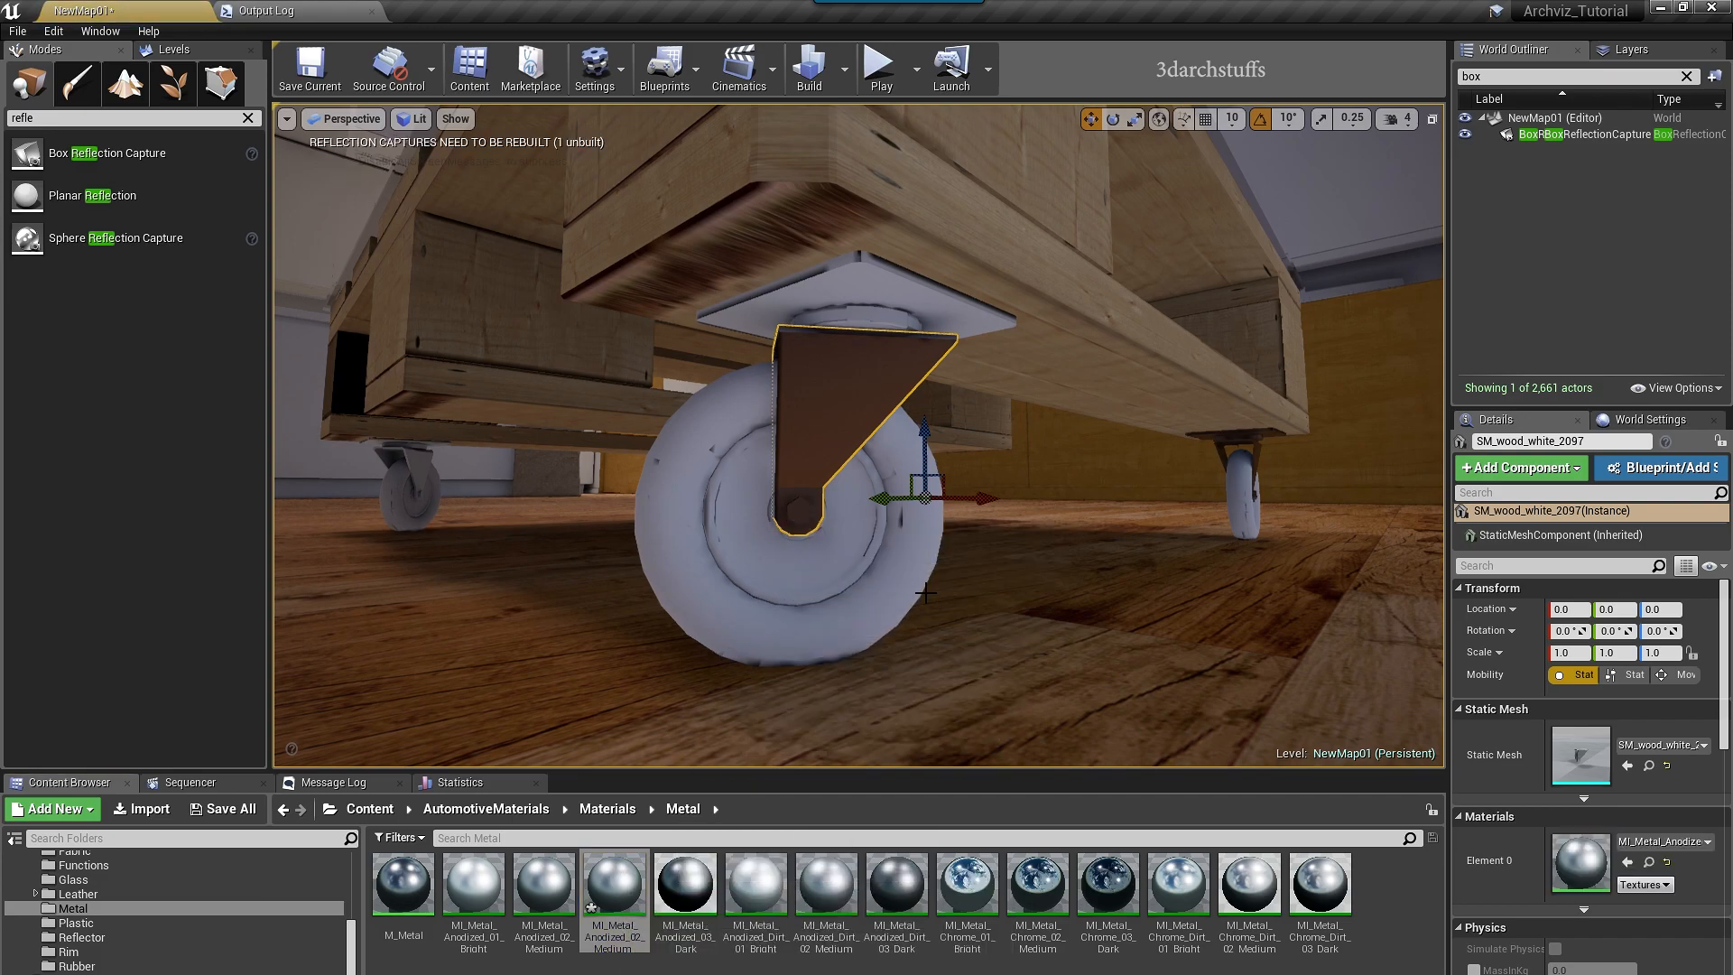
- Apply the metal instance to the first caster's mounting plate and the swivel ring beneath it
right_click_drag(791, 512, 823, 721)
left_click_drag(626, 889, 883, 323)
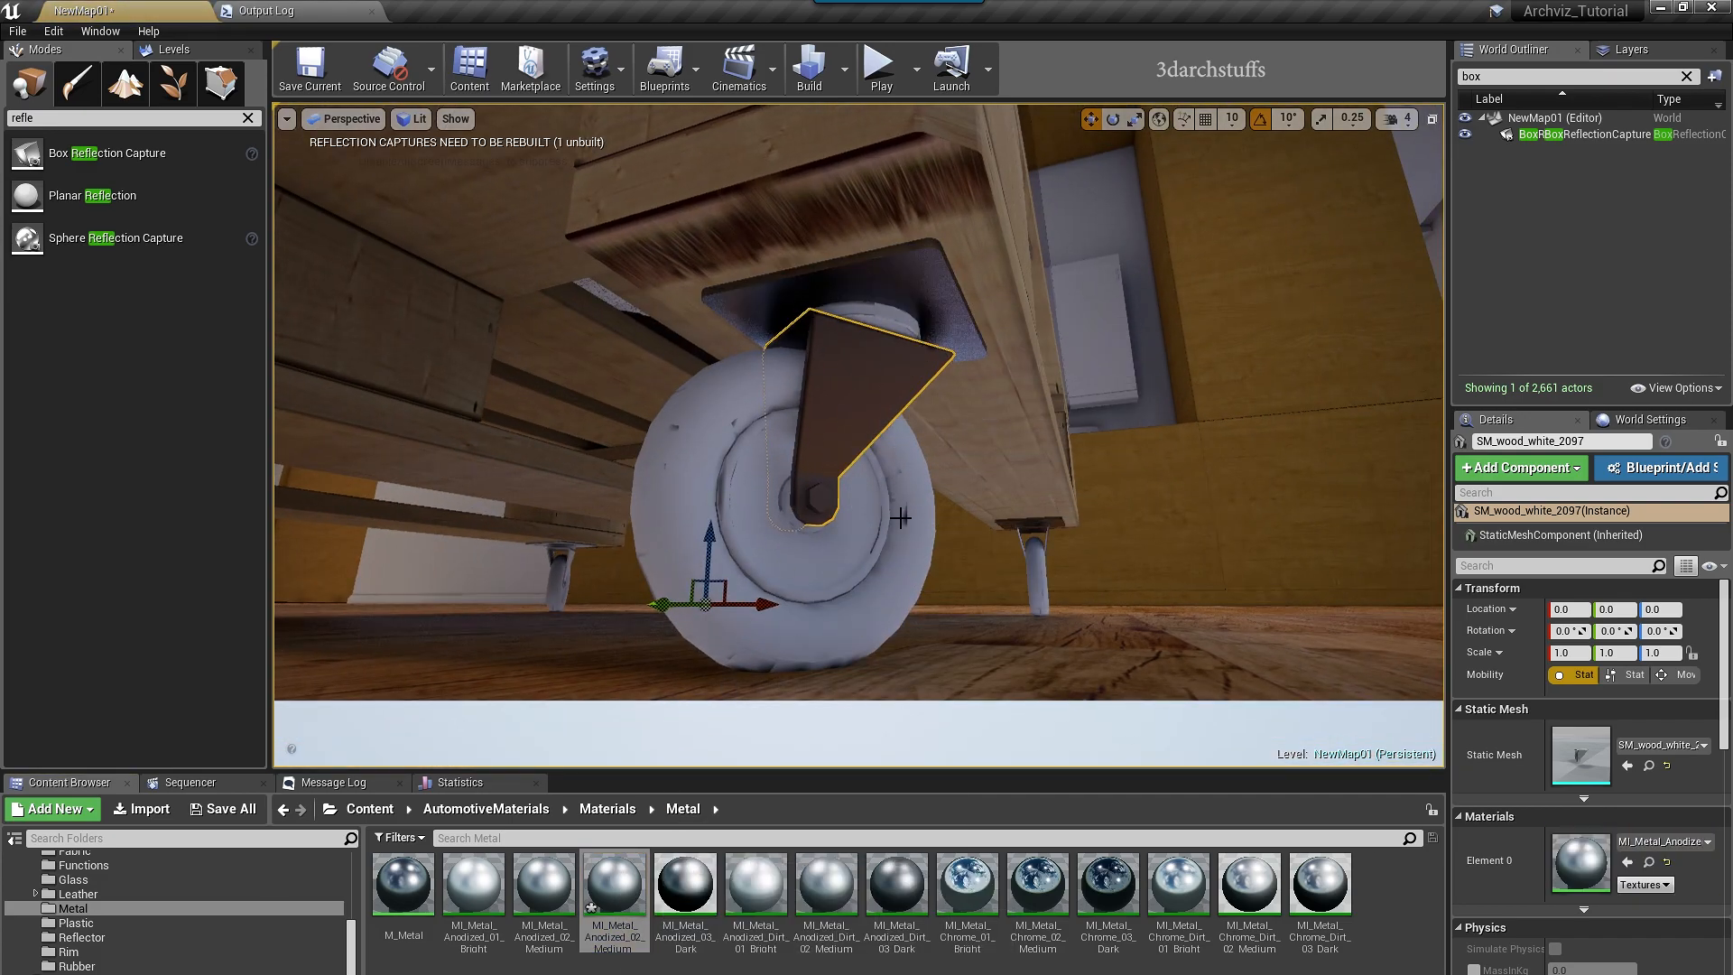
left_click_drag(896, 514, 875, 592, "alt")
left_click_drag(611, 875, 877, 320)
- Go to the second caster under the pallet table and apply the metal instance to its bracket
left_click_drag(878, 321, 1083, 348, "alt")
right_click_drag(1017, 556, 749, 556)
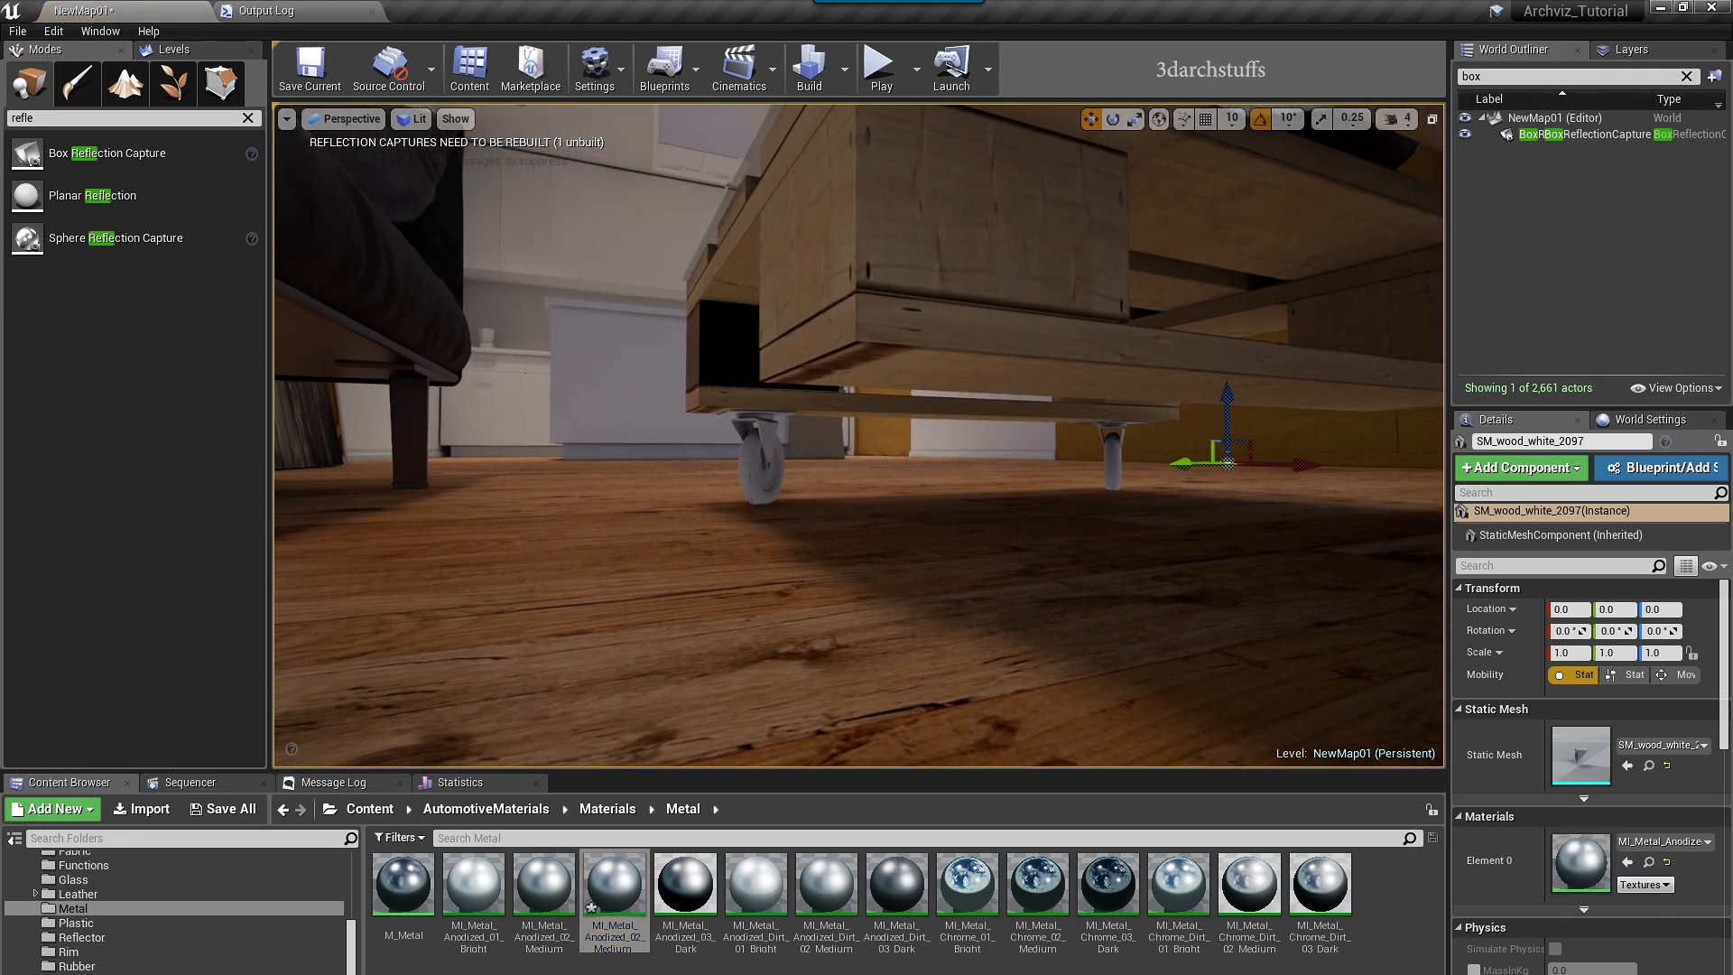
key("f")
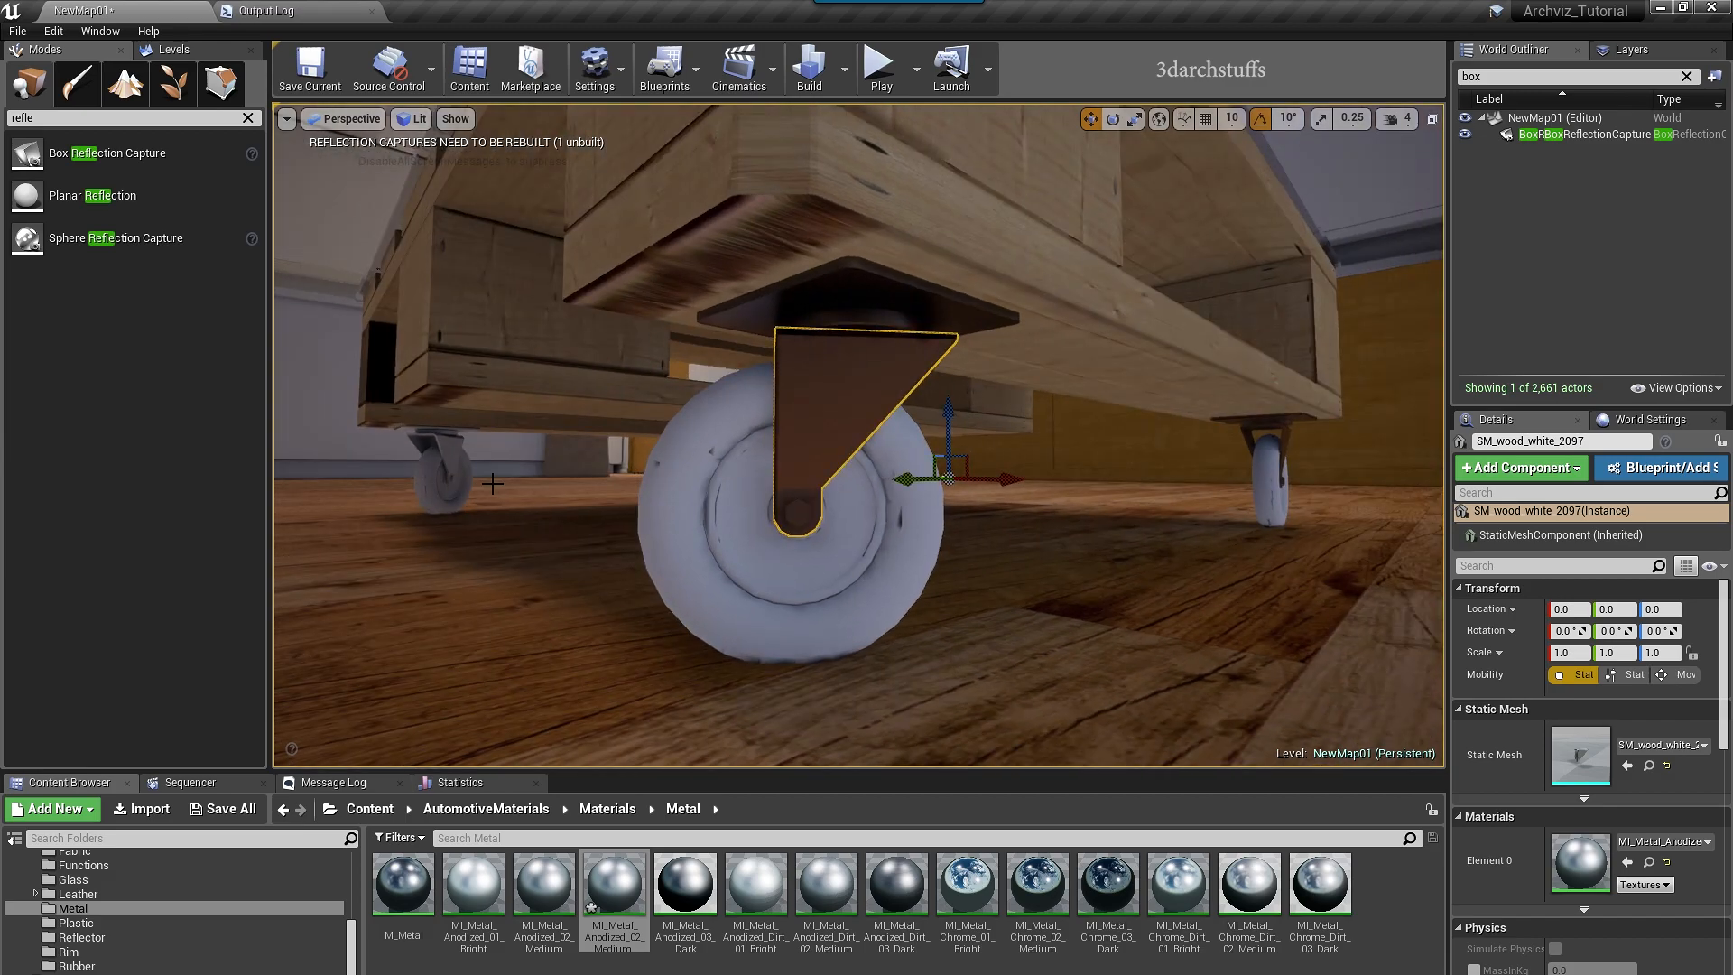
left_click_drag(455, 445, 453, 431)
key("f")
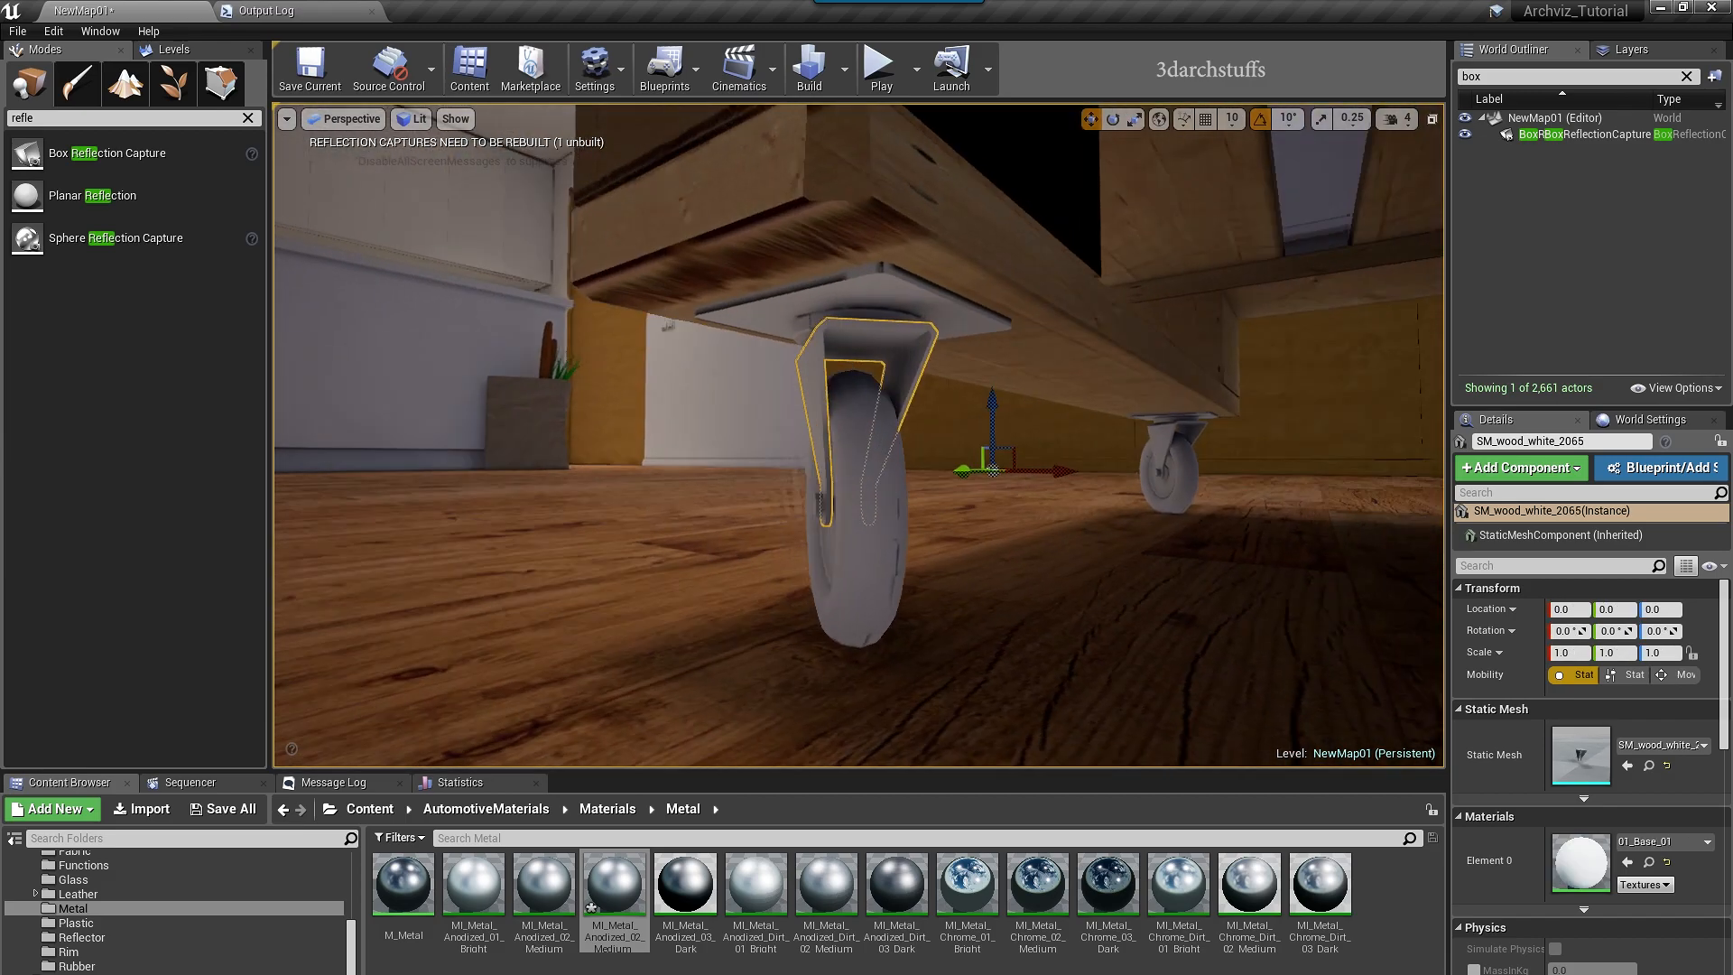
left_click_drag(546, 547, 1056, 555, "alt")
left_click_drag(652, 884, 822, 506)
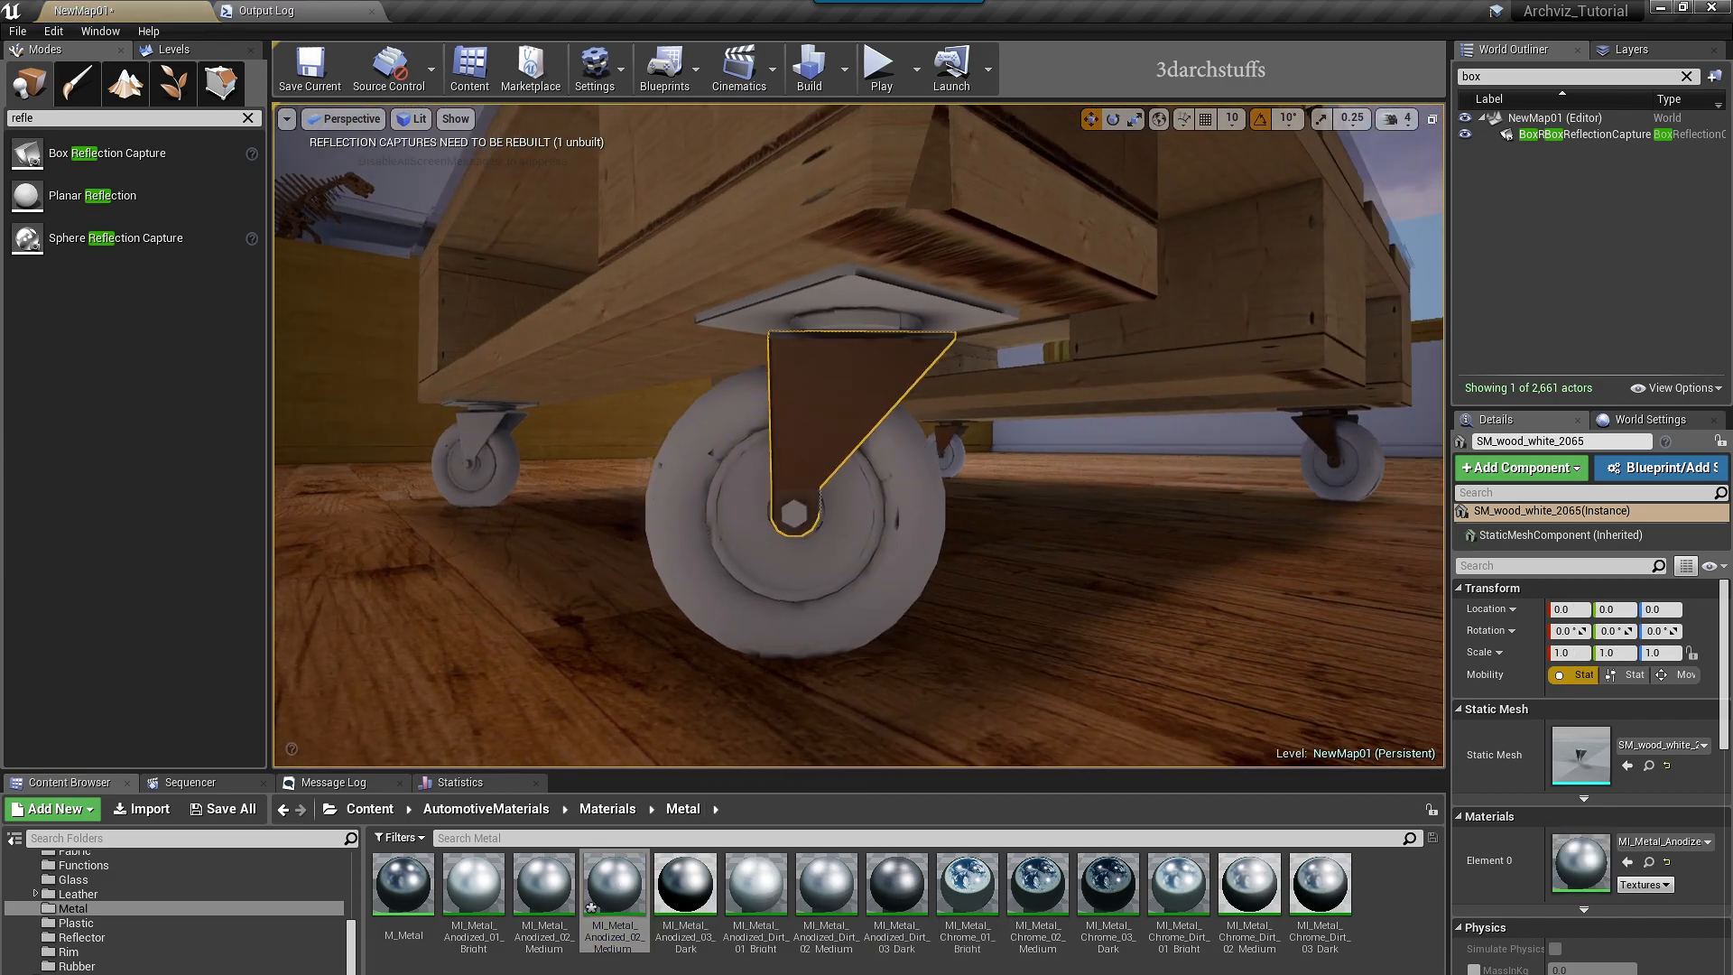
- Apply the metal instance to the second caster's mounting plate, swivel ring and axle bolt
left_click_drag(617, 857, 903, 311)
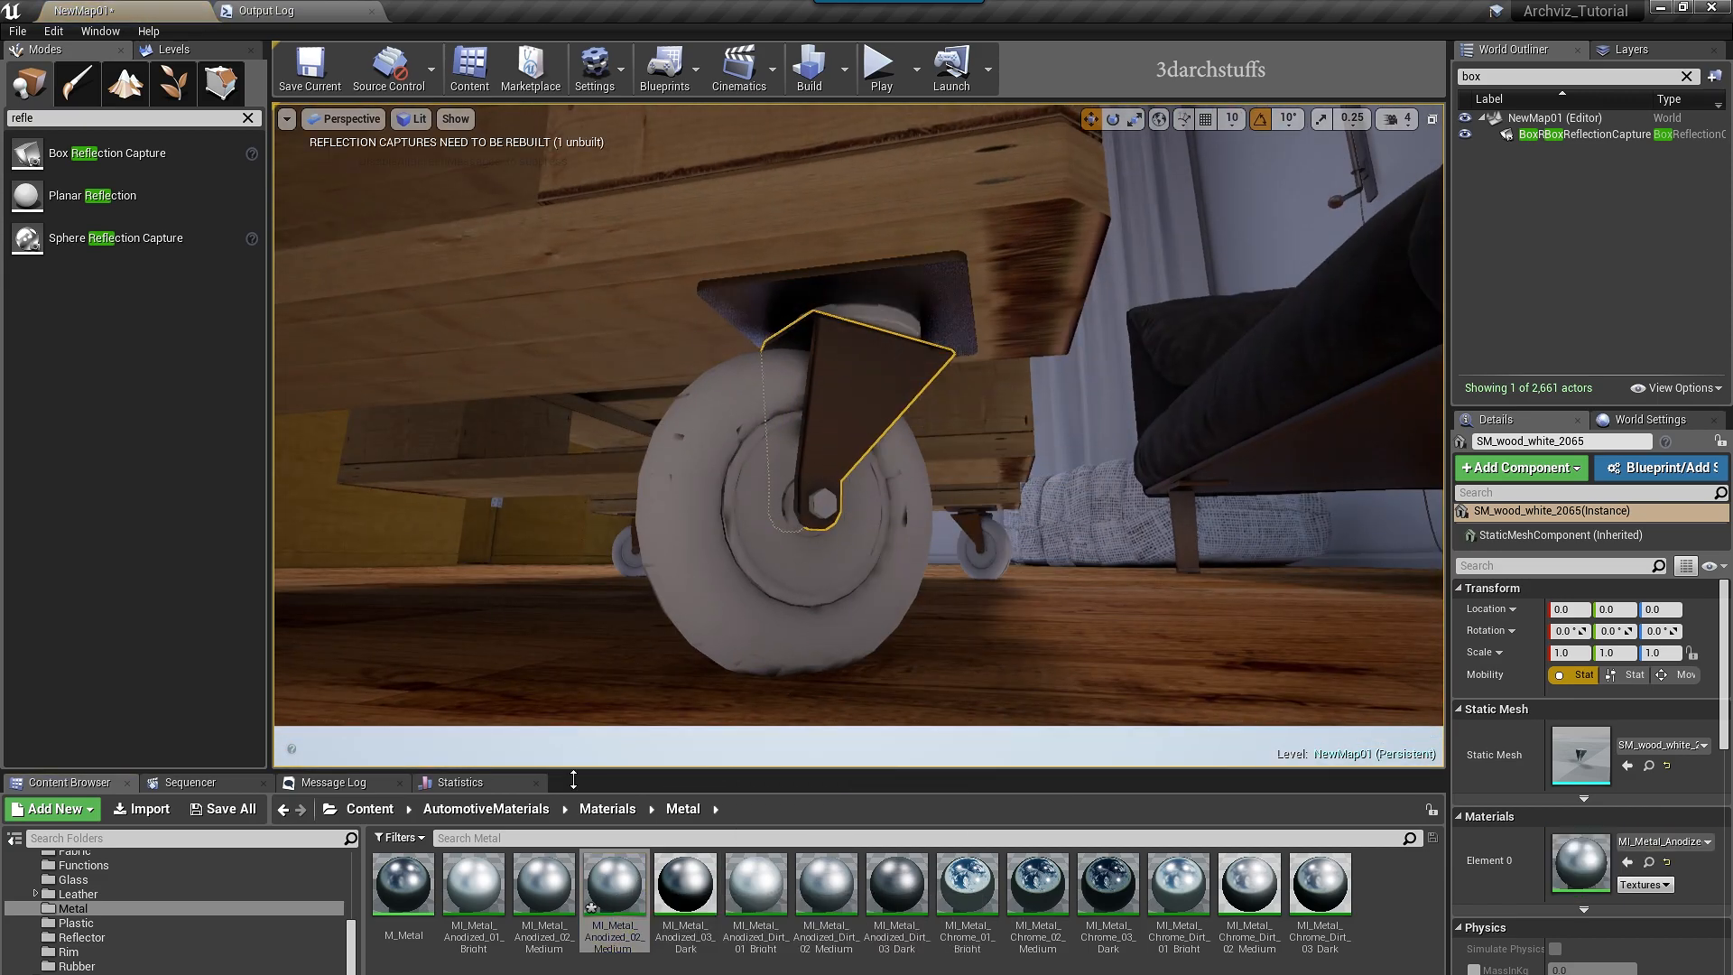
left_click_drag(604, 894, 885, 317)
left_click_drag(837, 529, 1164, 531, "alt")
left_click_drag(611, 868, 871, 508)
- Apply the metal instance to the bracket, mounting plate and swivel ring of the next caster
right_click_drag(871, 507, 776, 487)
left_click(889, 422)
key("f")
left_click_drag(612, 889, 811, 448)
left_click_drag(811, 448, 871, 366, "alt")
left_click_drag(614, 885, 877, 270)
left_click_drag(603, 882, 868, 323)
- Go to the kitchen and apply the metal instance to the range hood
left_click_drag(869, 322, 1065, 424, "alt")
left_click_drag(867, 397, 1025, 484, "alt")
scroll(1025, 484, "down", 5)
key("Escape")
right_click_drag(1026, 484, 1074, 469)
right_click_drag(919, 484, 370, 486)
middle_click_drag(900, 462, 934, 352)
scroll(894, 480, "up", 7)
right_click_drag(909, 476, 389, 465)
scroll(918, 490, "up", 5)
mouse_move(905, 513)
right_mouse_down()
mouse_move(1164, 474)
mouse_move(1412, 497)
mouse_move(979, 517)
mouse_move(997, 419)
mouse_move(983, 343)
right_mouse_up()
scroll(912, 506, "up", 5)
left_click(1039, 389)
scroll(990, 464, "up", 5)
right_click_drag(990, 464, 997, 397)
left_click_drag(614, 886, 1034, 569)
- In 3ds Max, load the range hood filter's multi/sub-object material into the Material Editor and inspect its first sub-material
right_click_drag(903, 487, 876, 550)
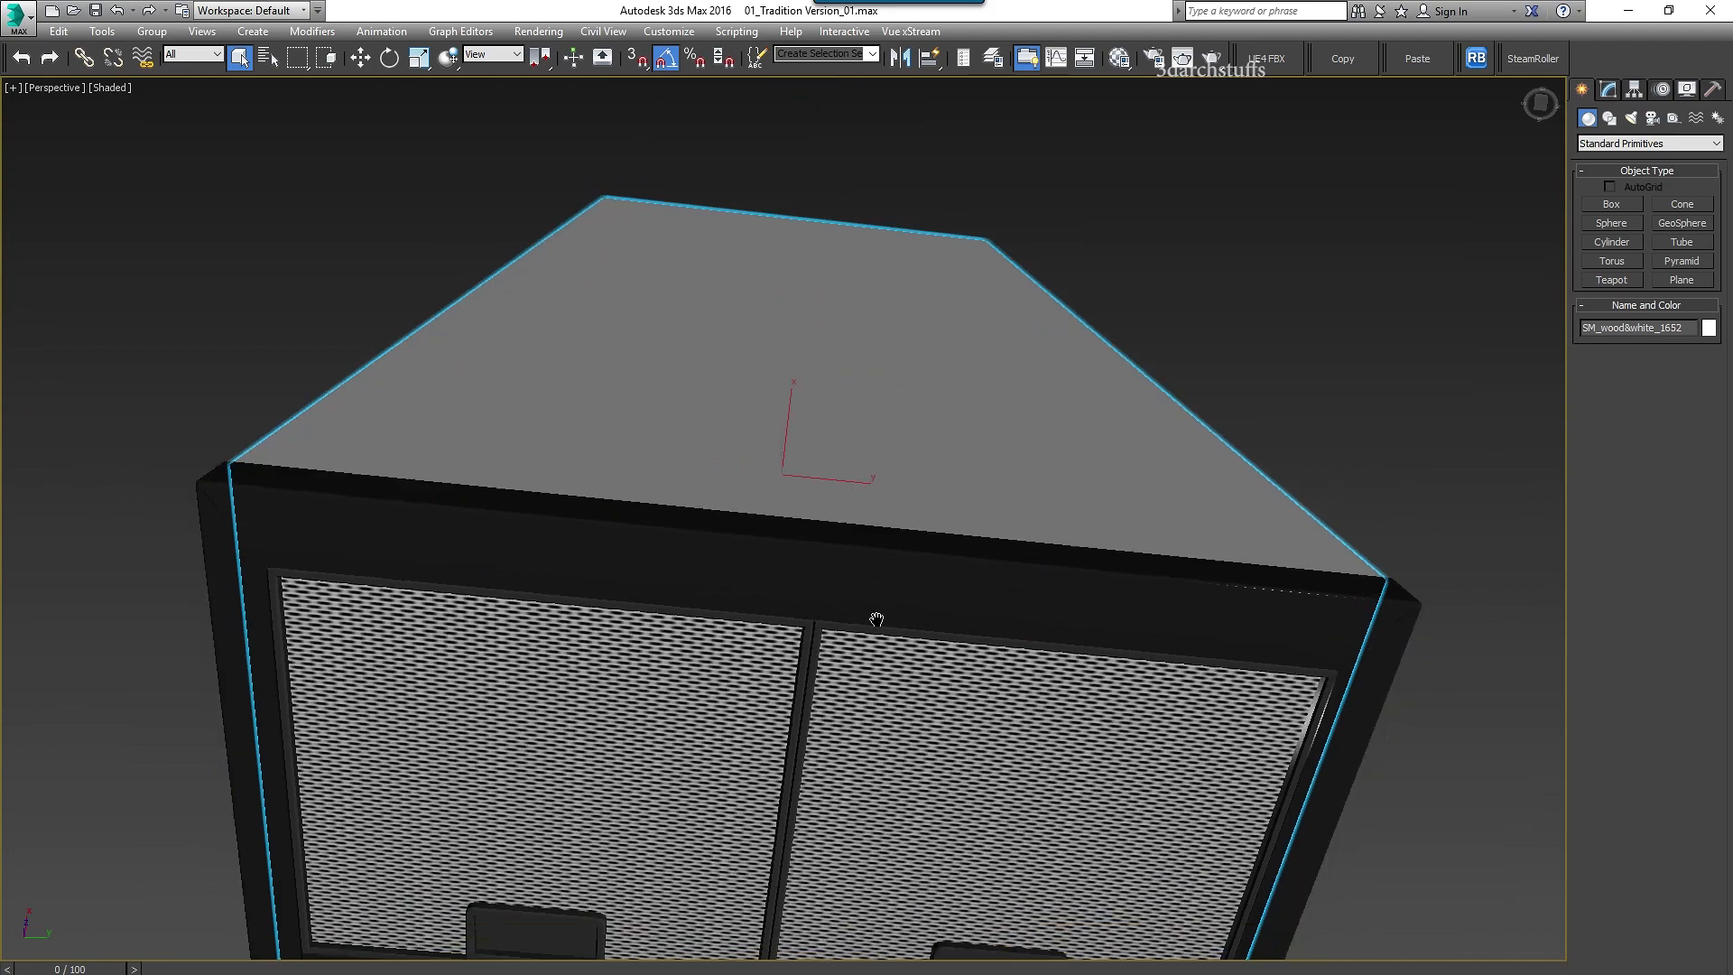
key("m")
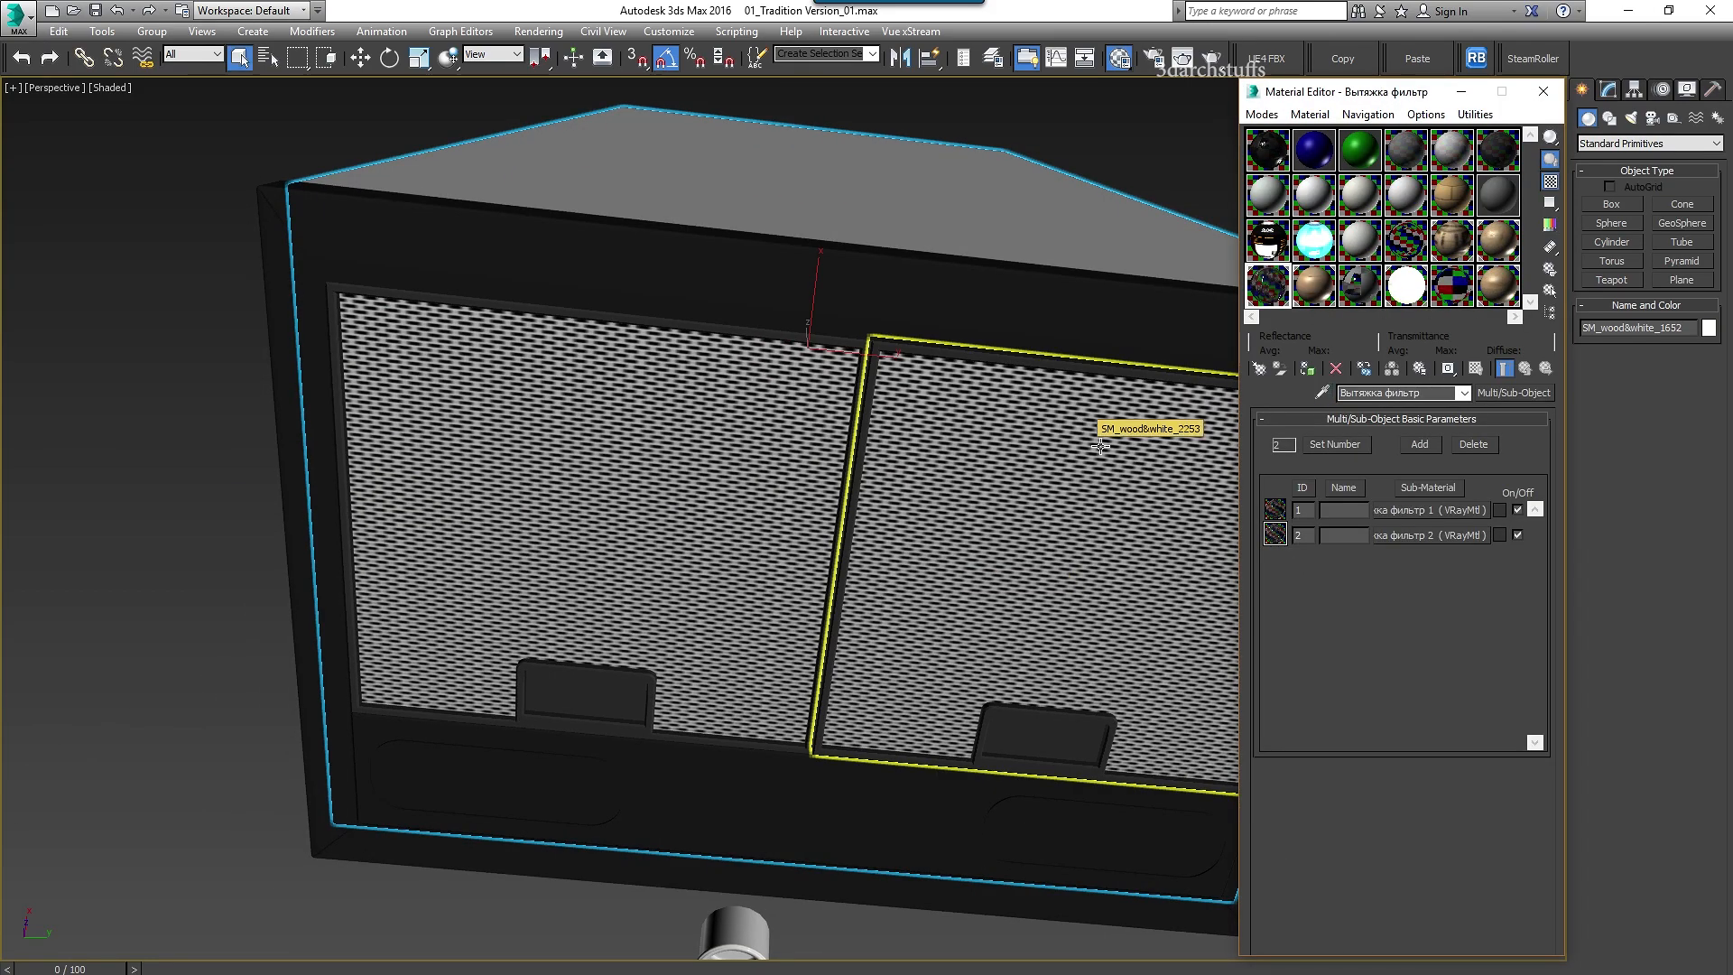
left_click(1117, 390)
left_click(1439, 511)
left_click(1524, 368)
- Inspect the Tiles opacity map in the filter's second sub-material and close the Material Editor
left_click(1394, 532)
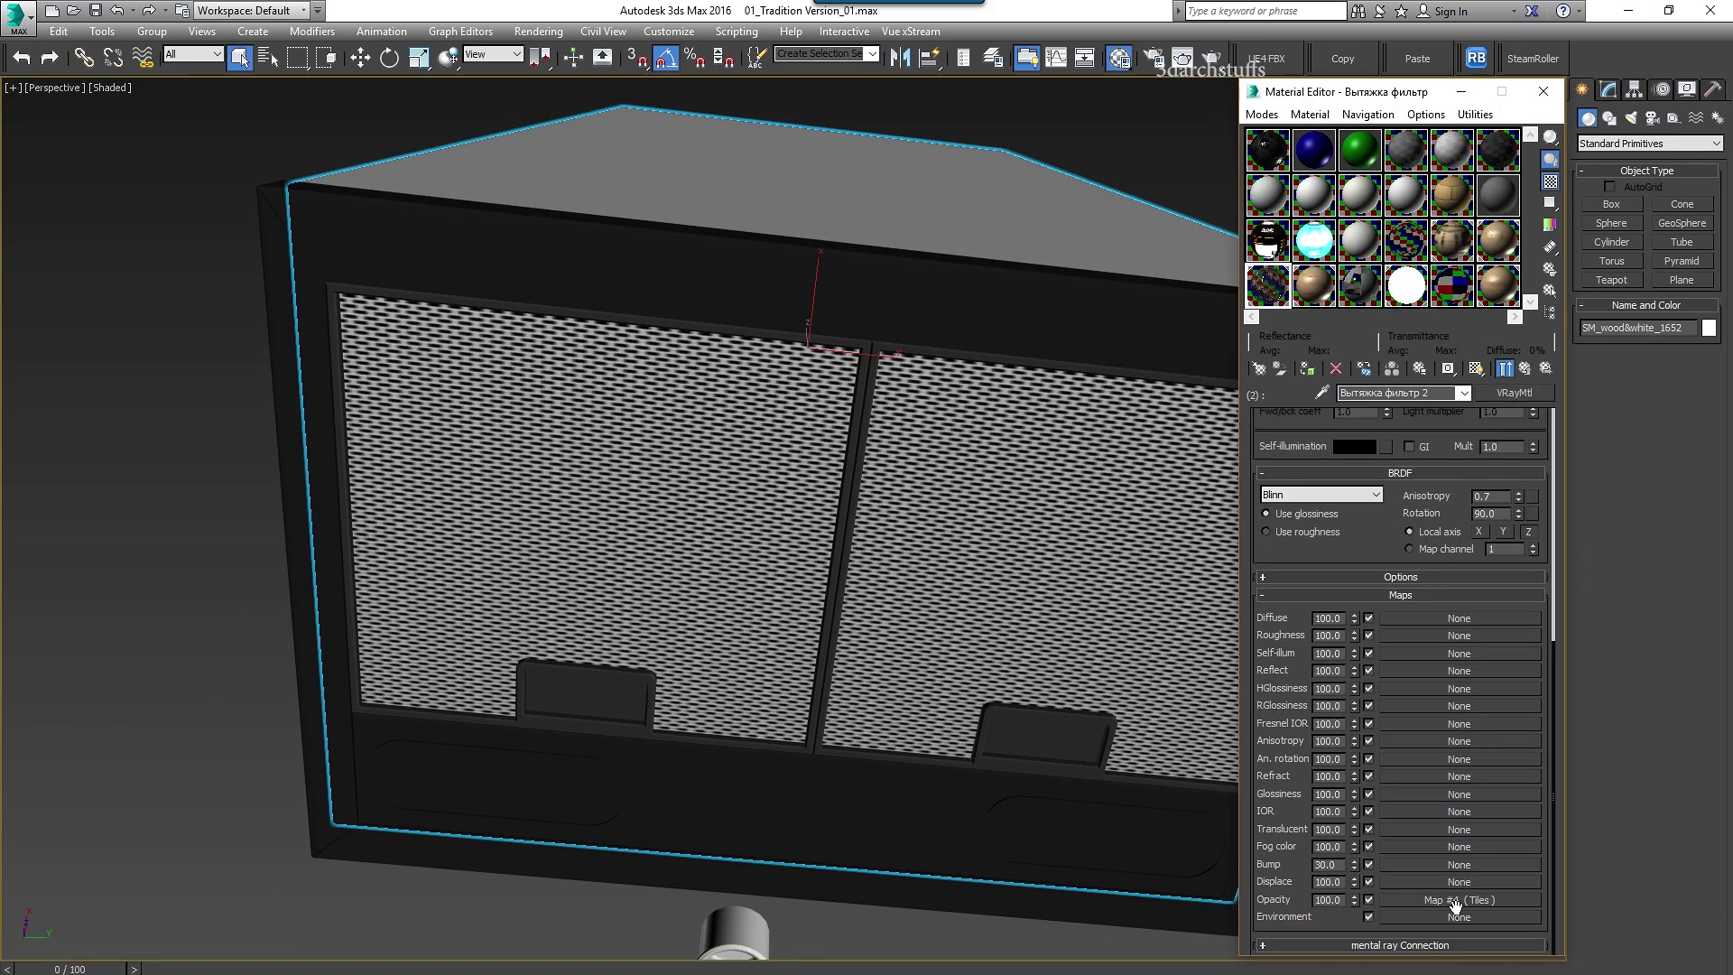
left_click(1453, 902)
left_click(1475, 369)
left_click(1476, 368)
left_click(1543, 91)
left_click(905, 974)
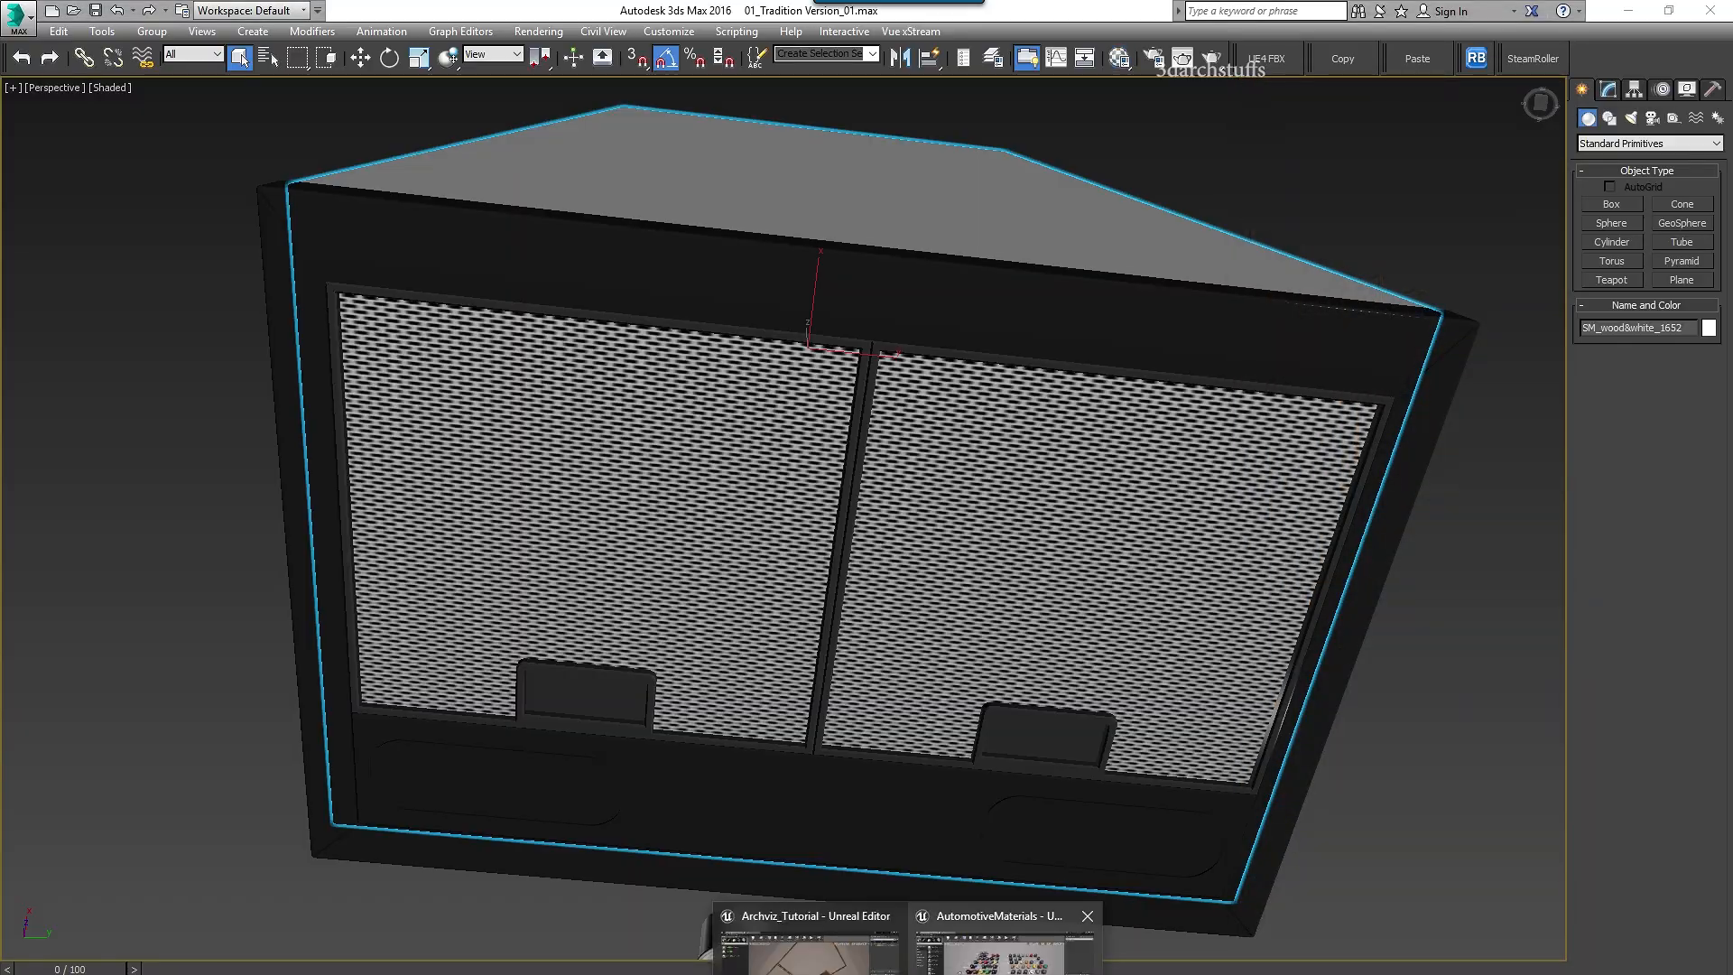
- Switch to the Archviz_Tutorial Unreal Editor and apply MI_Metal_Anodized_01_Bright to the range hood filter
left_click(807, 959)
left_click_drag(479, 886, 768, 437)
scroll(359, 890, "up", 3)
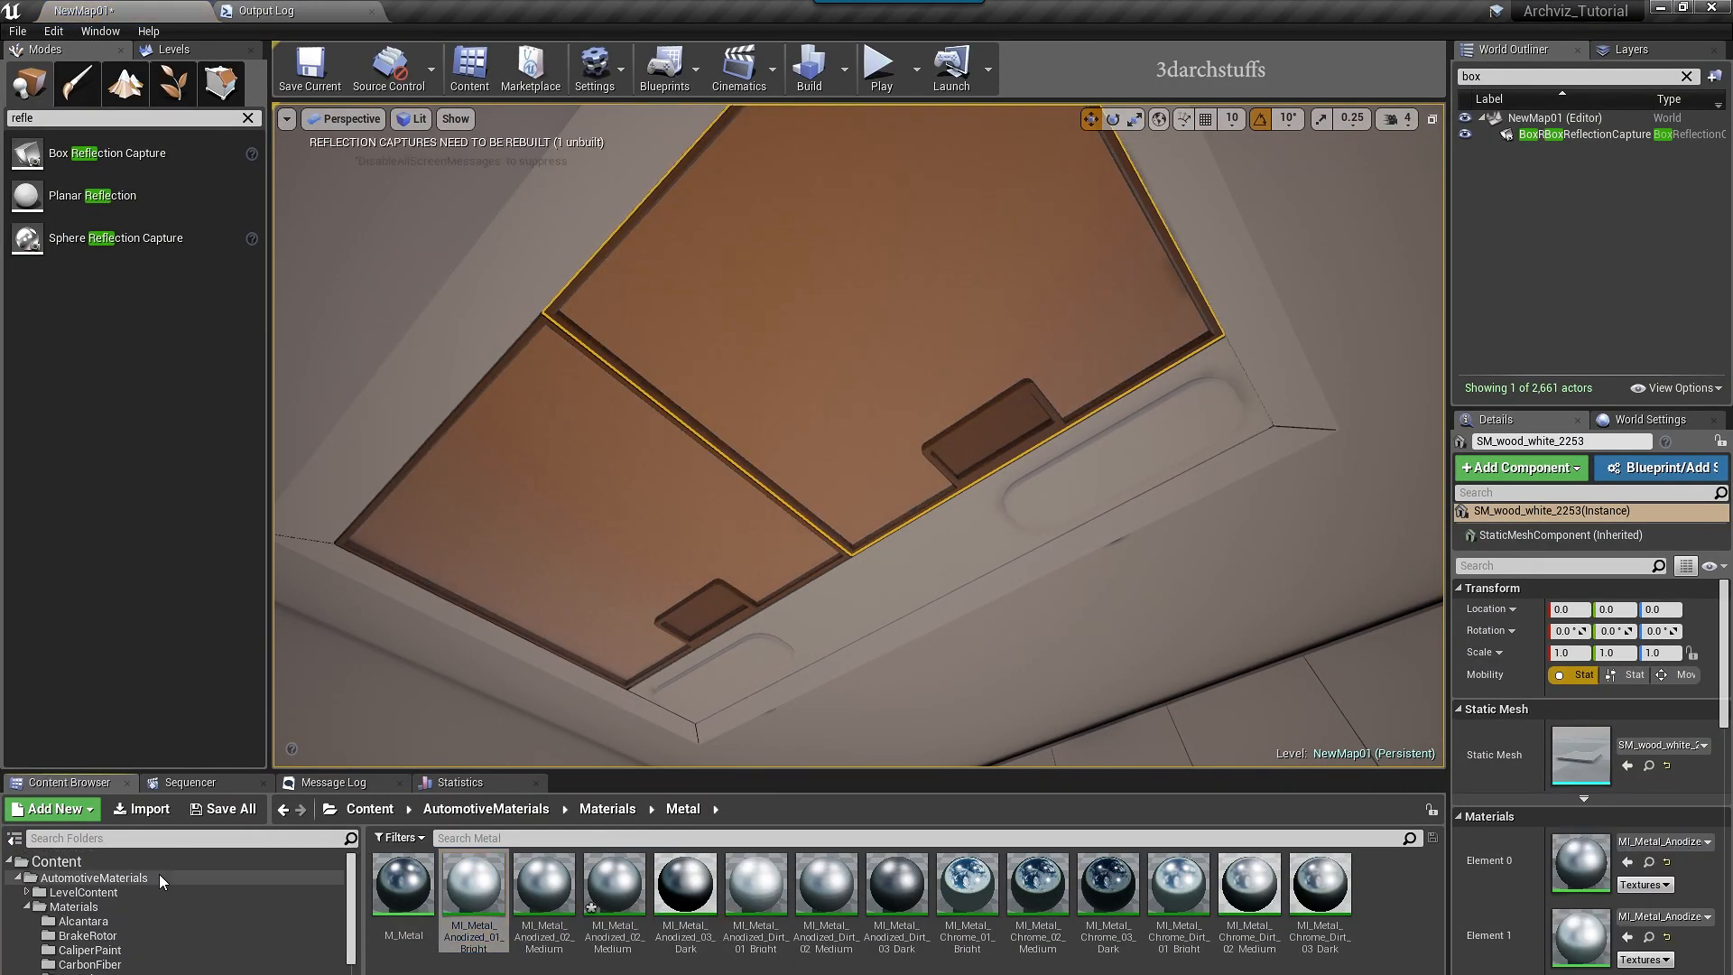
- Search the AutomotiveMaterials folder for "plas" and apply M_Plastic_Matte to both range hood filter panels, undoing it on the strip beside them
left_click(101, 878)
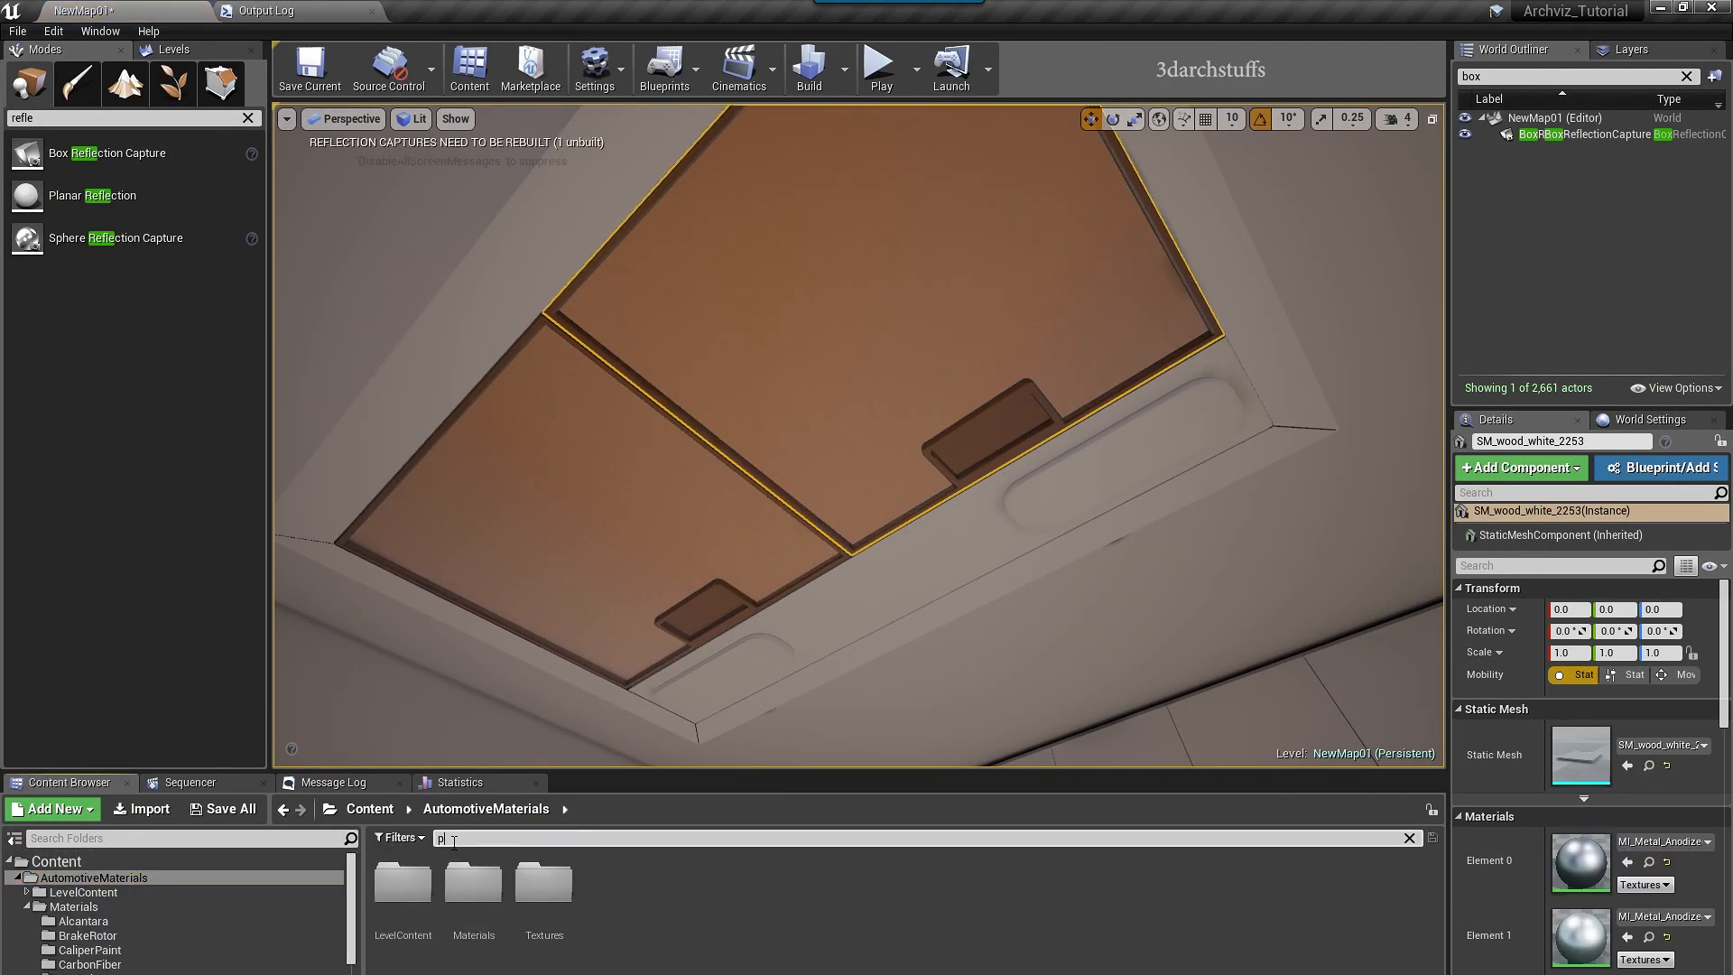
left_click(454, 839)
type("plas")
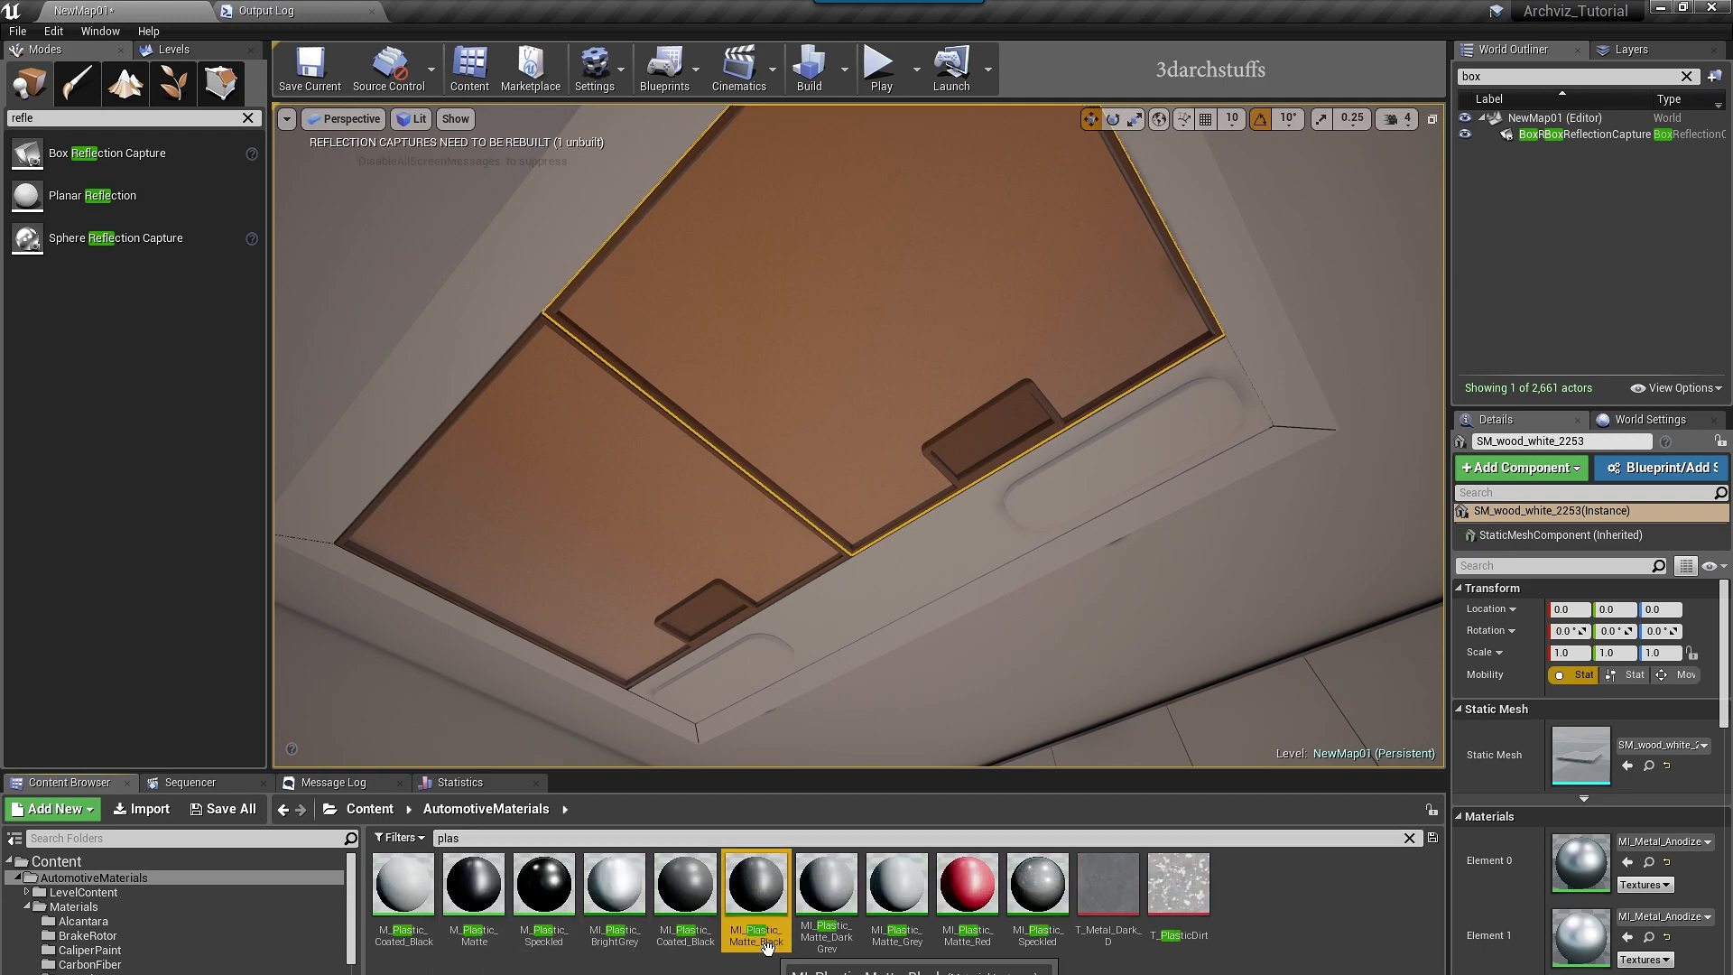
left_click_drag(481, 882, 739, 626)
right_click_drag(782, 642, 866, 646)
left_click_drag(486, 879, 646, 553)
right_click_drag(806, 668, 542, 659)
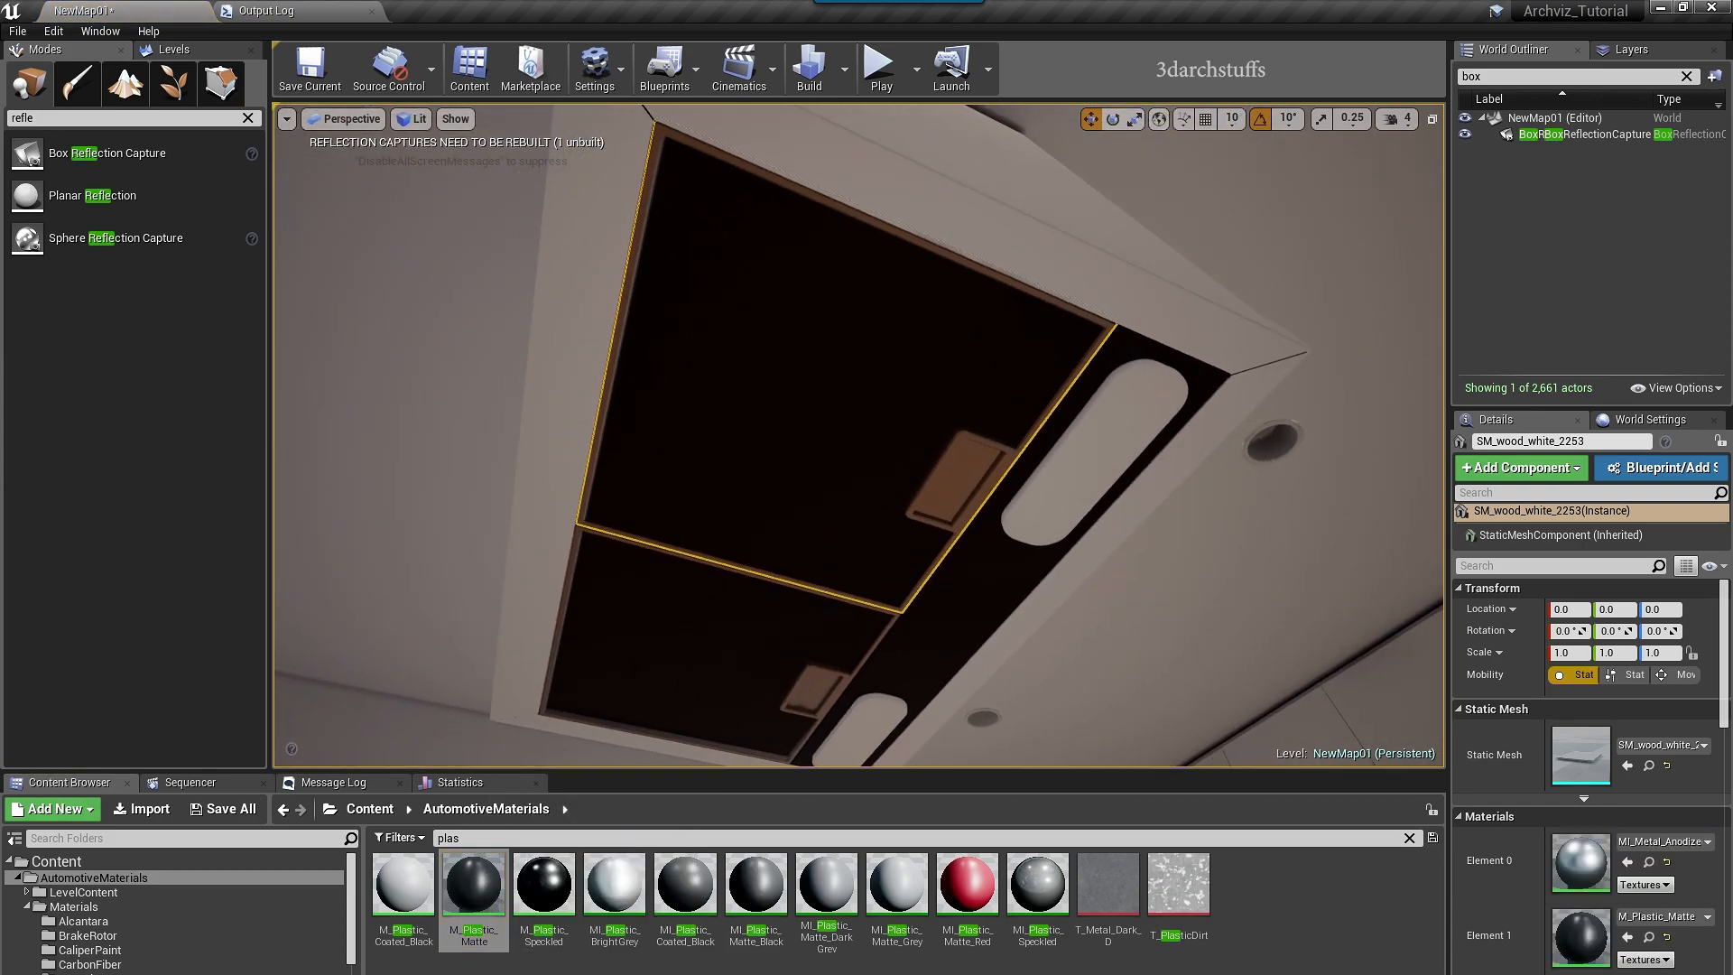
key("ctrl+z")
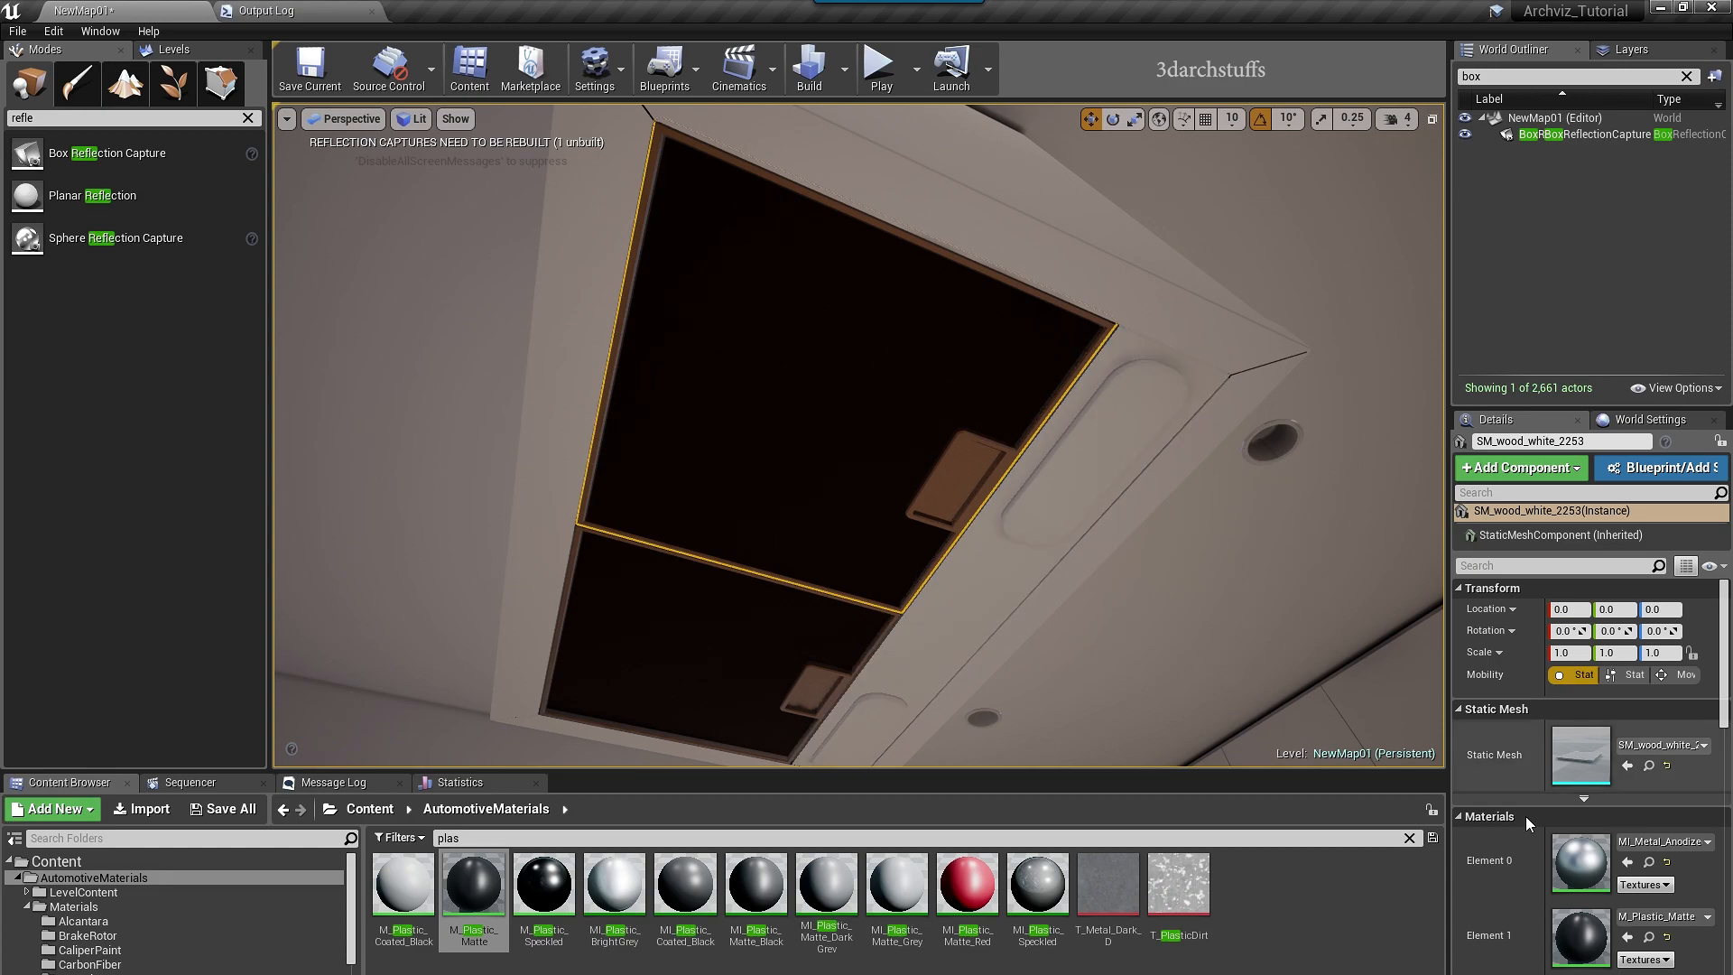
- Locate the hood's metal among the assets and apply the MI_Metal_Anodized_02_Medium instance to the underside strip and its light covers
left_click(1649, 864)
left_click_drag(614, 883, 1091, 458)
left_click_drag(613, 882, 1008, 550)
left_click_drag(634, 884, 868, 720)
right_click_drag(909, 665, 989, 587)
key("s")
key("Escape")
left_click_drag(1038, 497, 823, 549, "alt")
scroll(1095, 503, "down", 5)
scroll(845, 538, "up", 4)
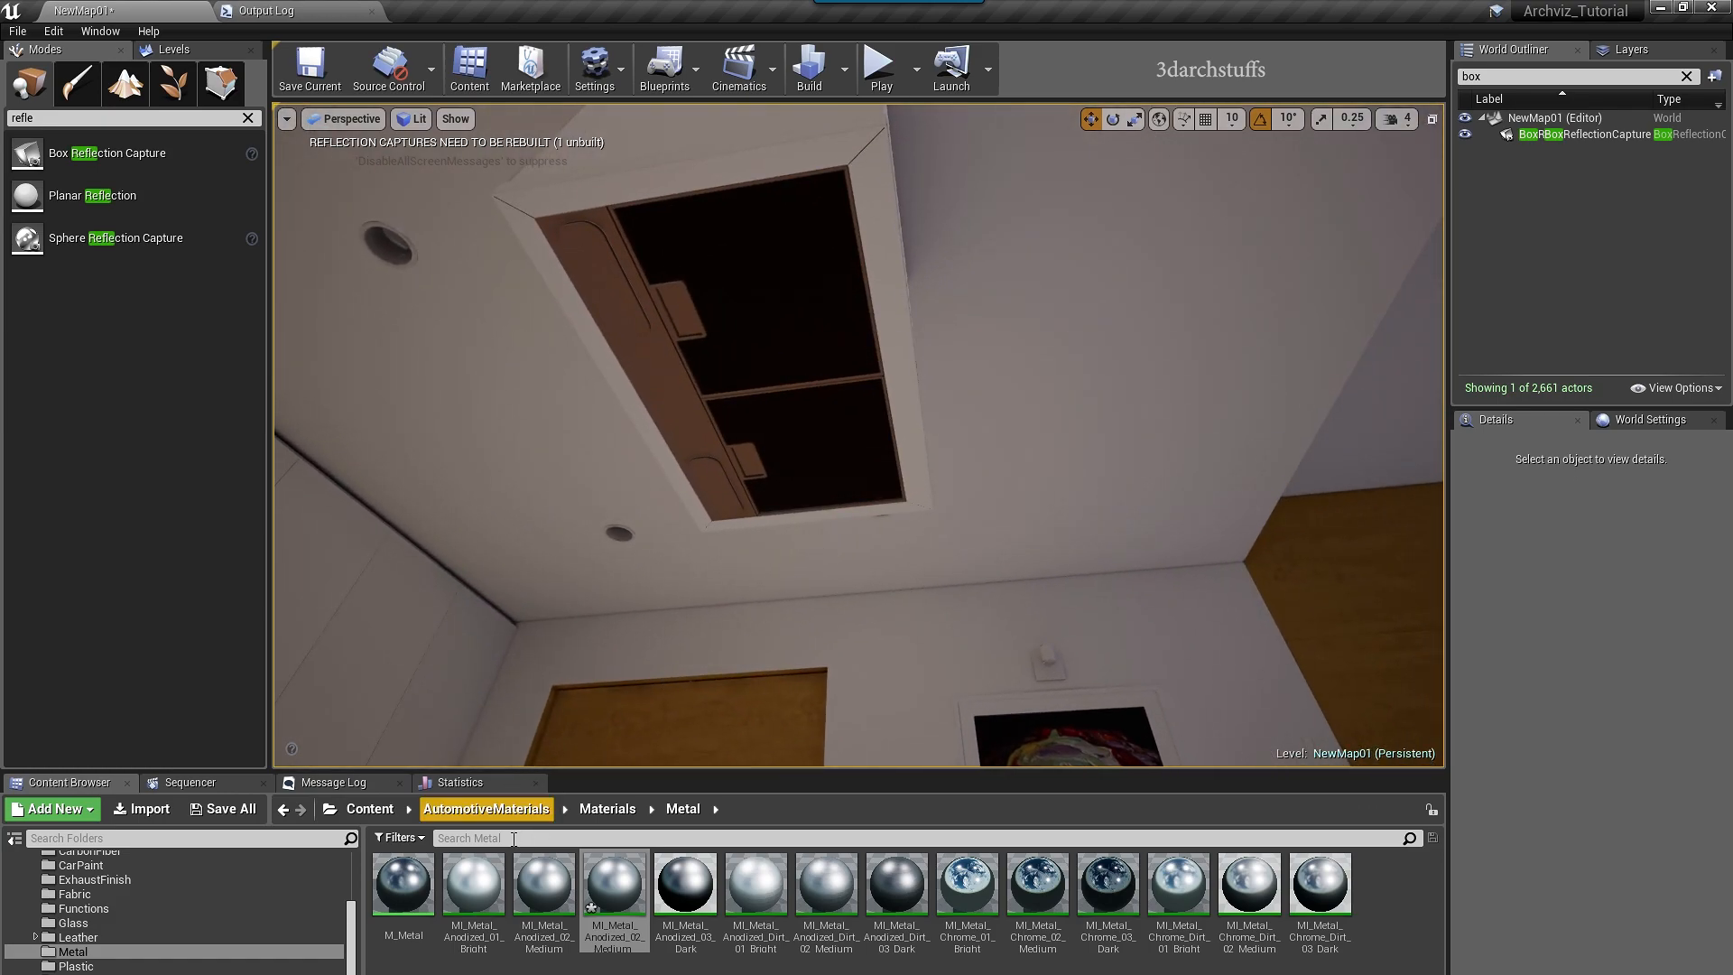
- Apply MI_Metal_Anodized_01_Bright to a filter latch and MI_Metal_Anodized_03_Dark to the light covers on the hood's underside
left_click_drag(488, 868, 686, 323)
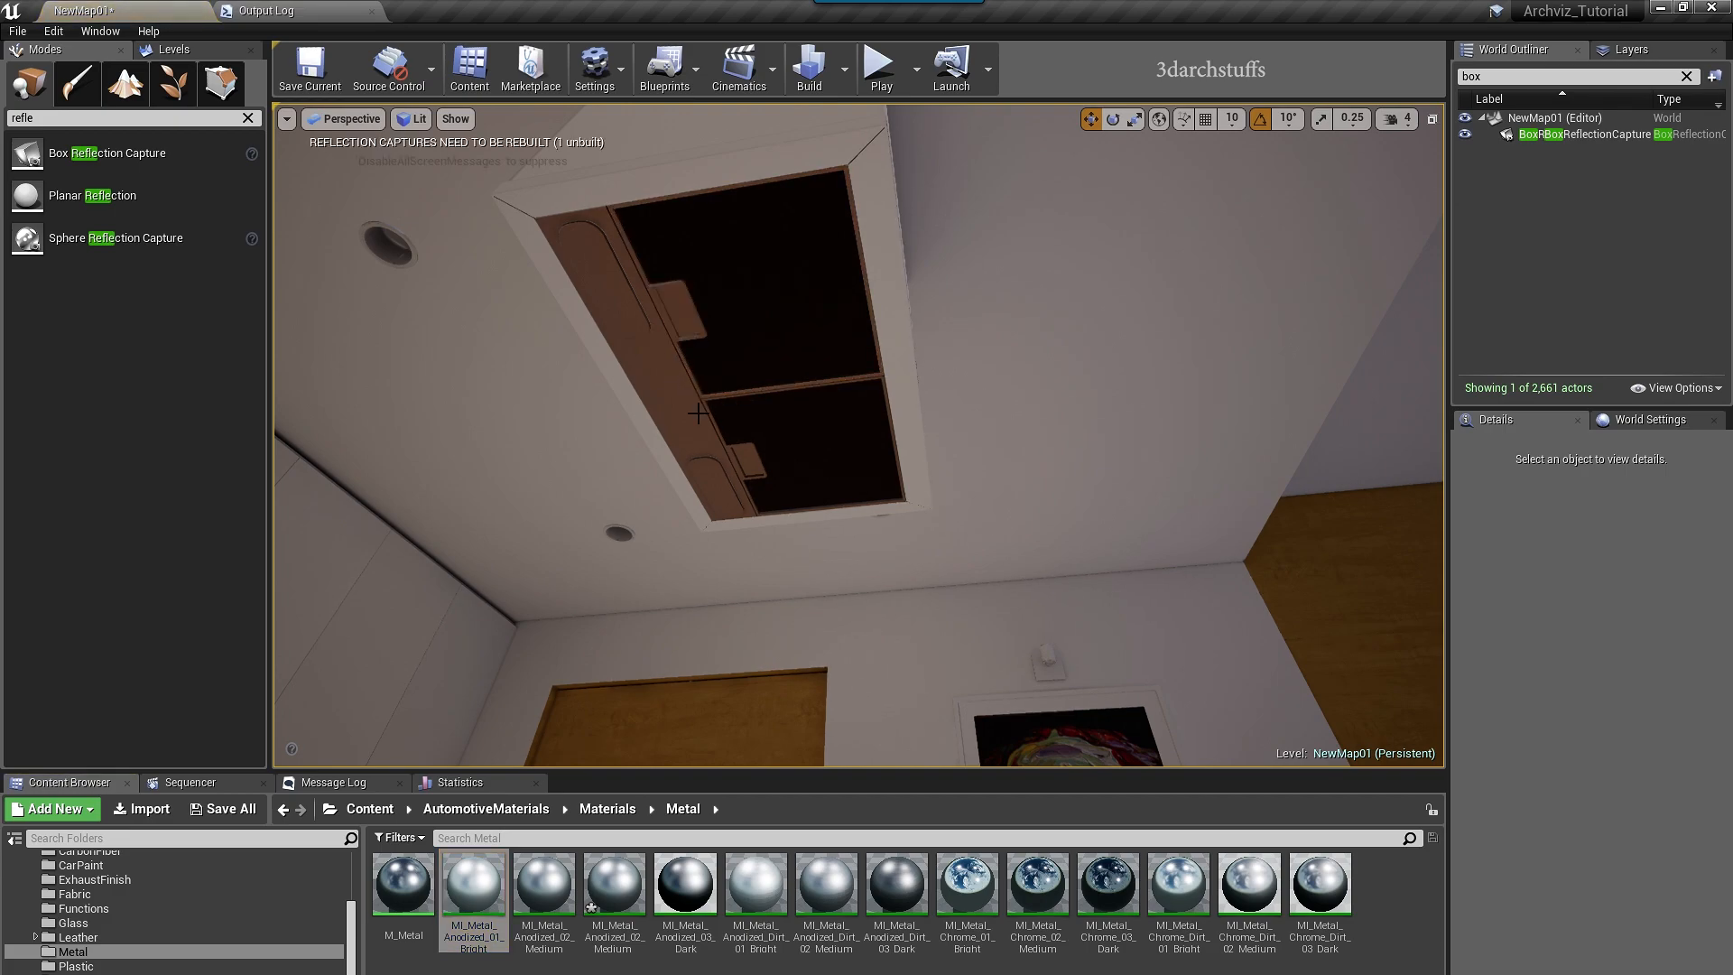
left_click_drag(556, 891, 610, 451)
mouse_move(773, 488)
left_mouse_down("alt")
mouse_move(728, 475)
mouse_move(773, 487)
left_mouse_up("alt")
left_click_drag(677, 873, 591, 320)
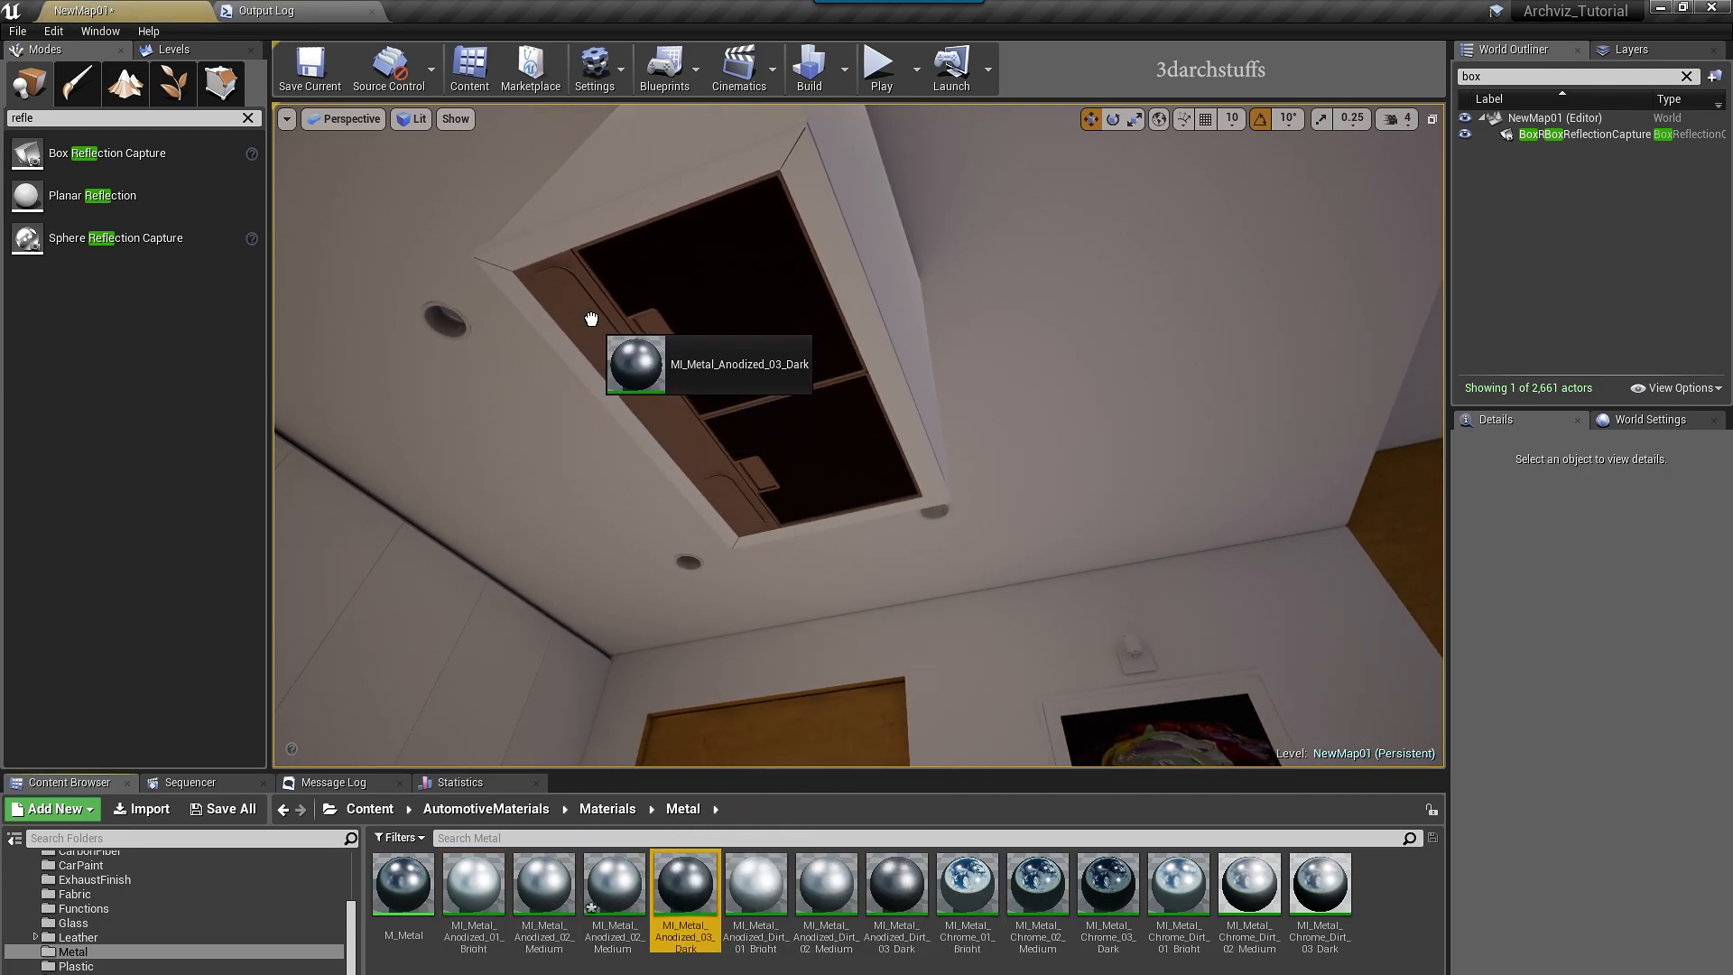
left_click_drag(697, 869, 728, 493)
left_click_drag(794, 549, 325, 451, "alt")
- Try the MI_Metal_Anodized_02_Medium instance and MI_Metal_Anodized_01_Bright on the moka pot on the kitchen counter
right_click_drag(325, 452, 859, 735)
left_click(858, 734)
left_click_drag(614, 885, 859, 464)
right_click_drag(859, 463, 894, 433)
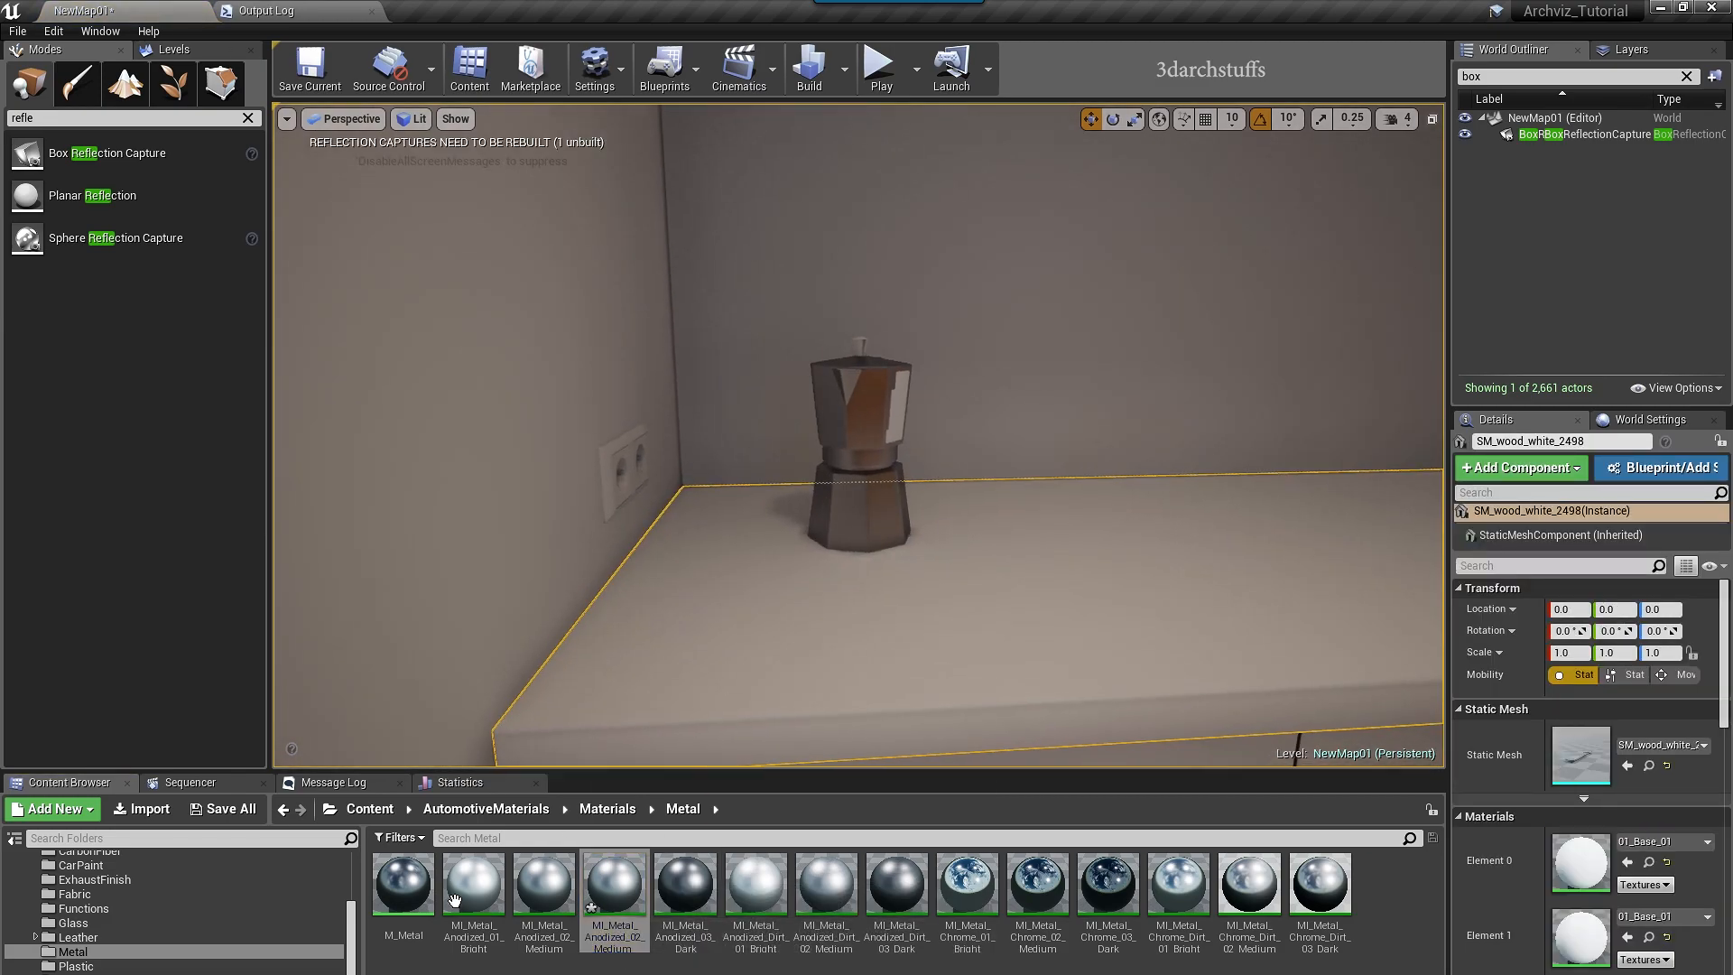
left_click_drag(474, 880, 893, 433)
right_click_drag(893, 433, 858, 470)
mouse_move(933, 612)
right_mouse_down()
mouse_move(966, 600)
mouse_move(933, 612)
right_mouse_up()
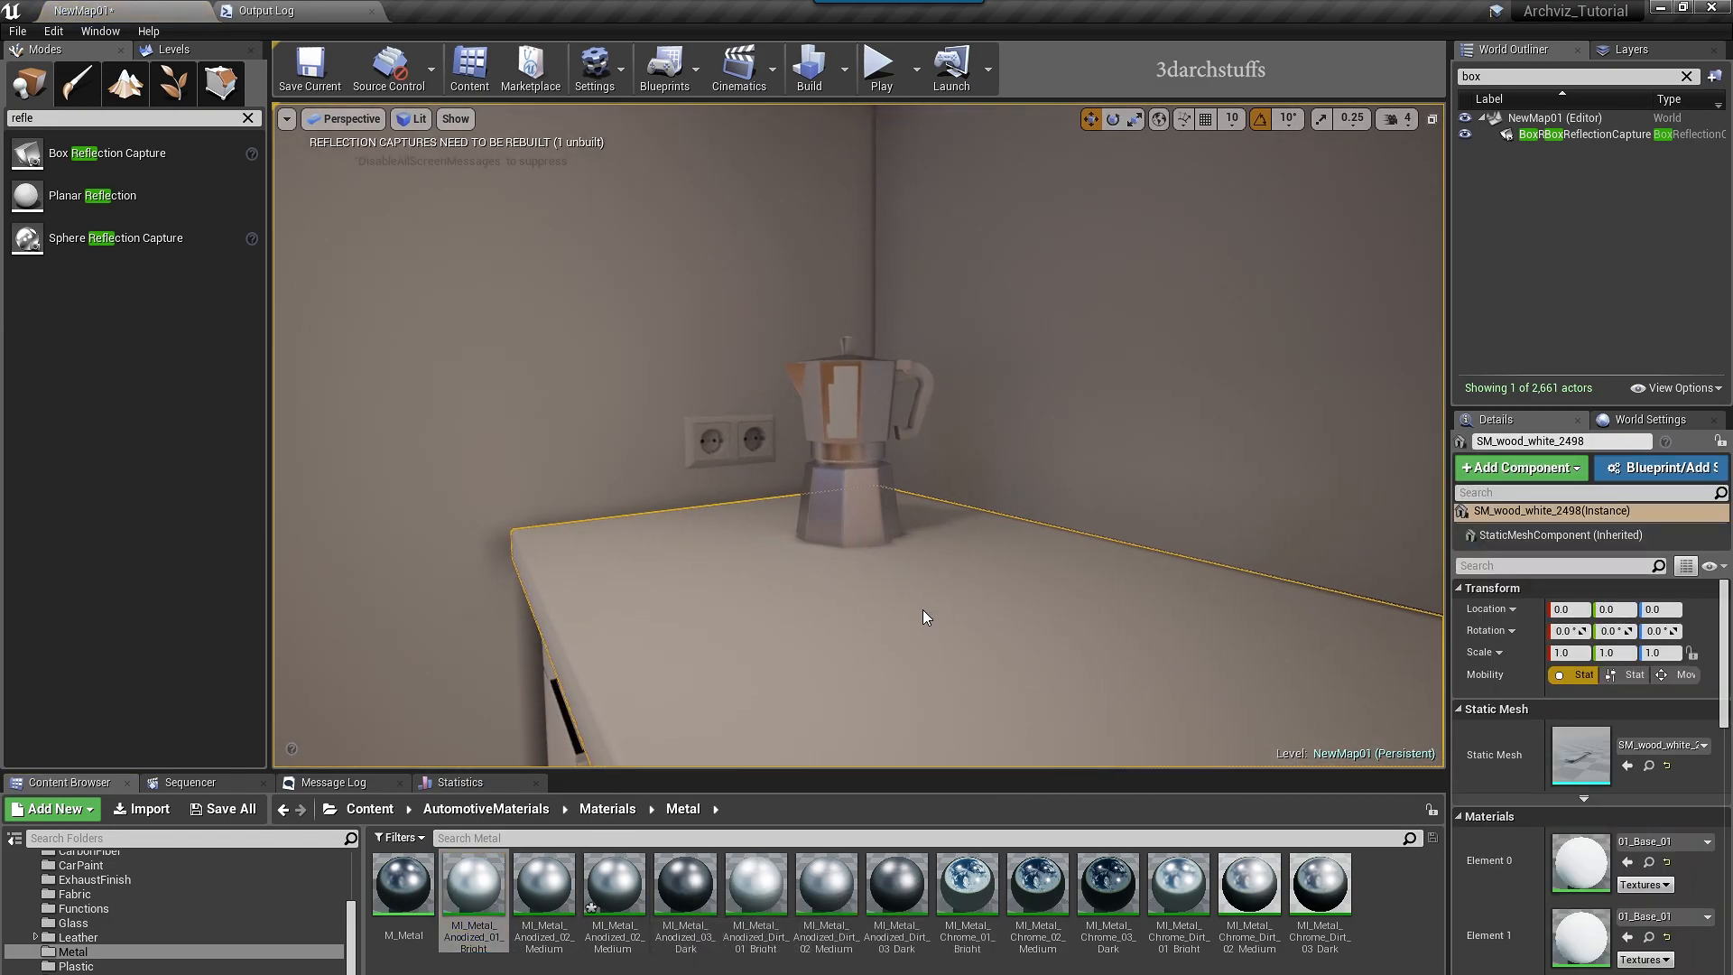
left_click_drag(952, 556, 1065, 558, "alt")
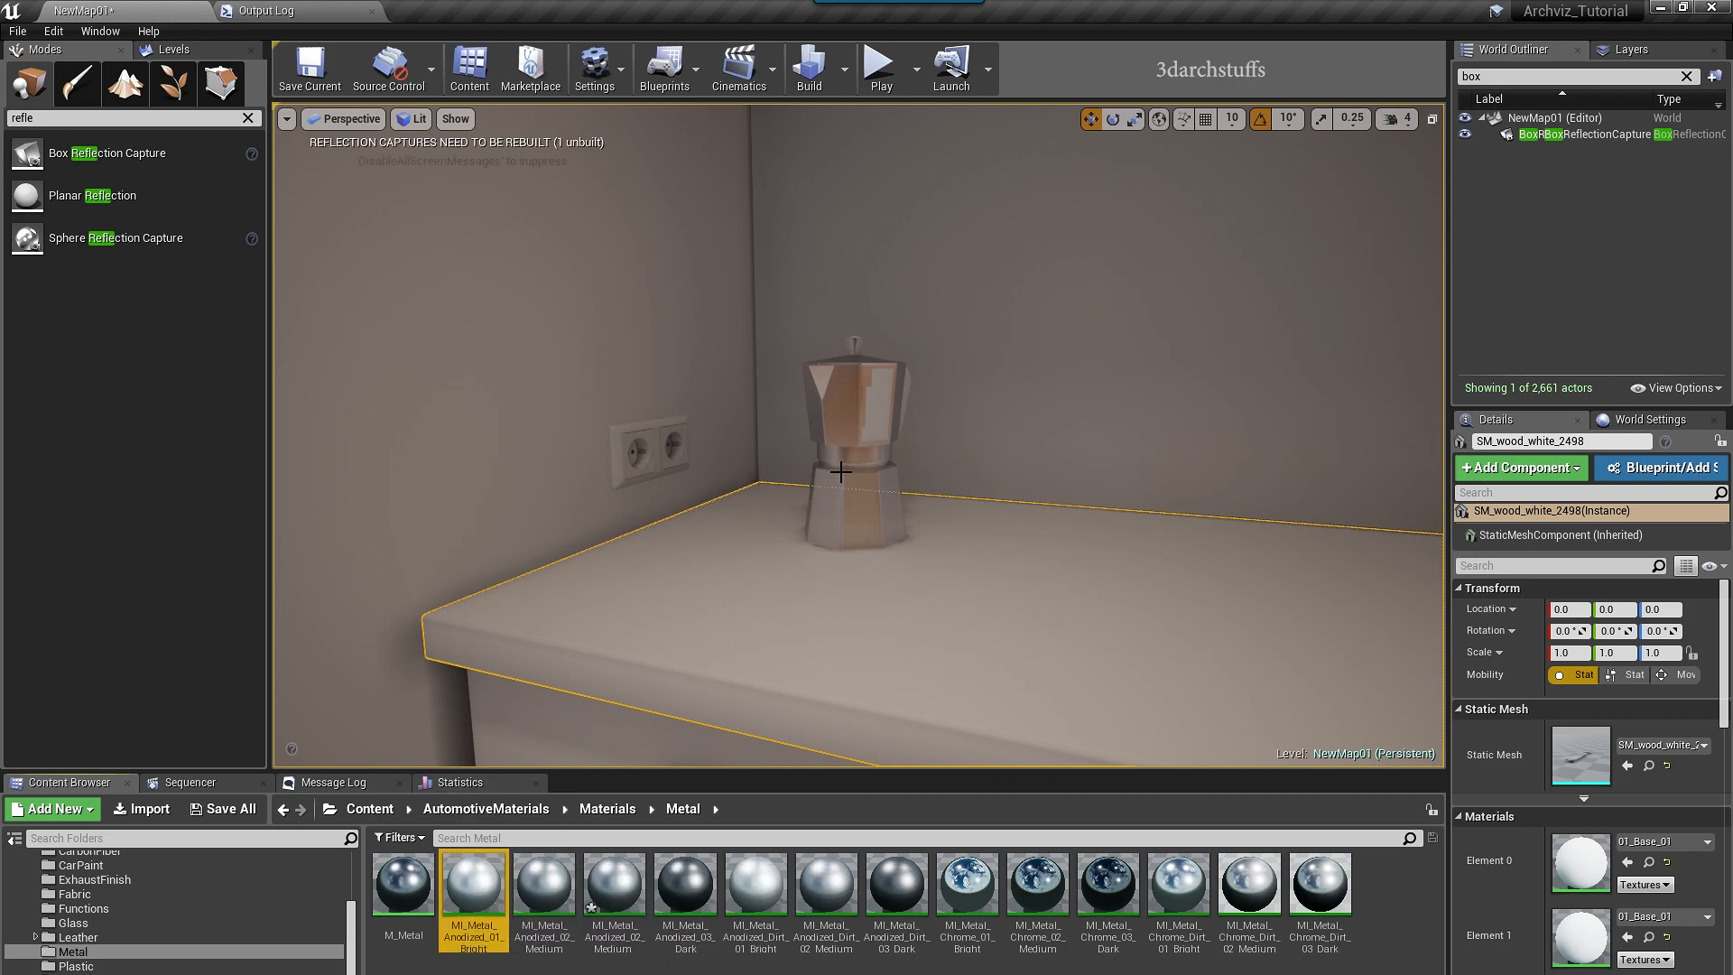
- Create a material instance of MI_Metal_Anodized_01_Bright named MI_Metal_Anodized_01_Bright_Inst02 and apply it to the moka pot's body
right_click(493, 872)
left_click(567, 461)
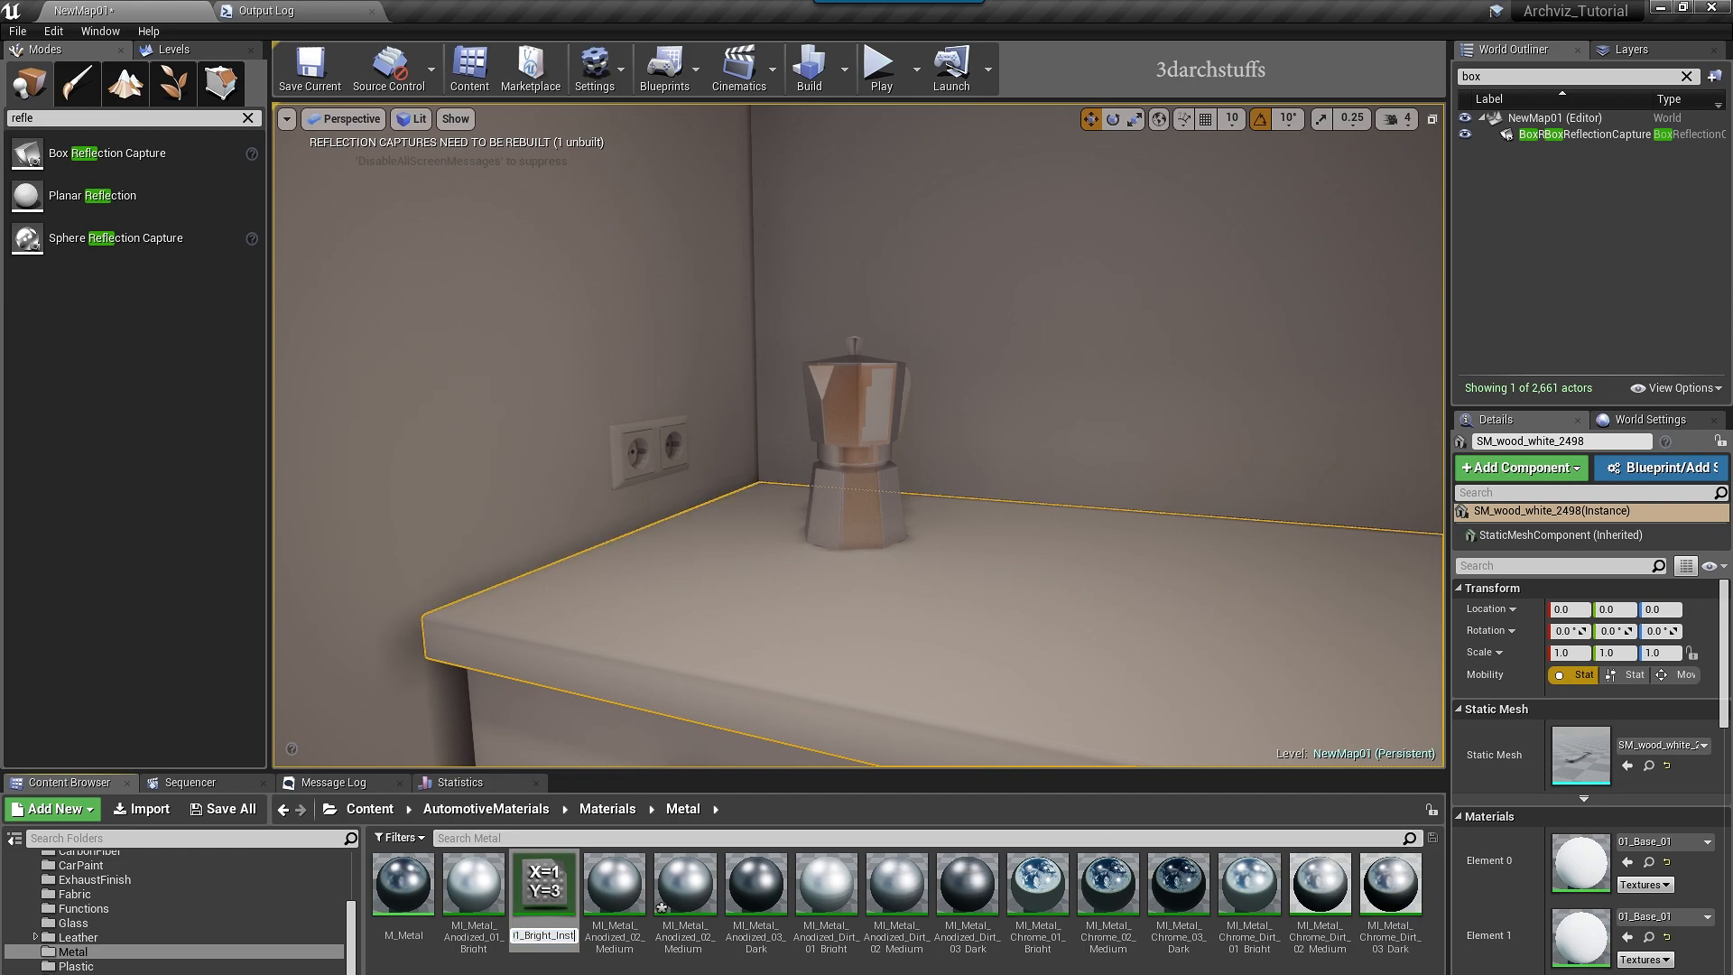
left_click_drag(543, 884, 864, 416)
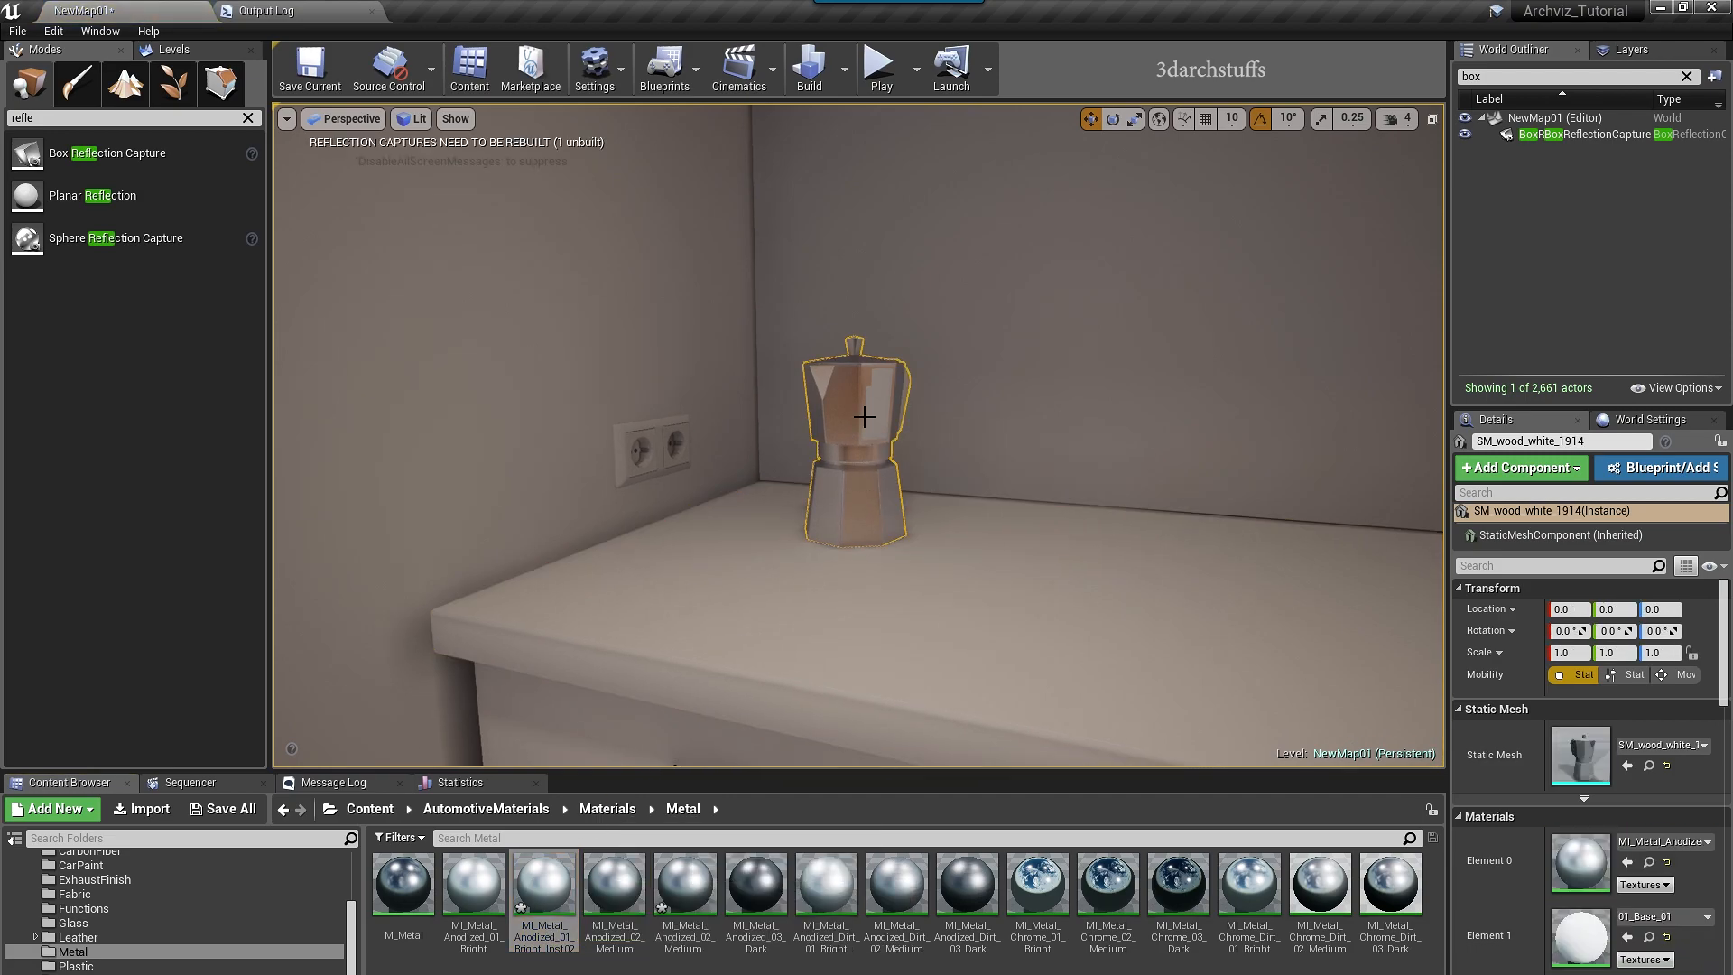
- Apply MI_Metal_Anodized_03_Dark to the moka pot's knob and handle
key("f")
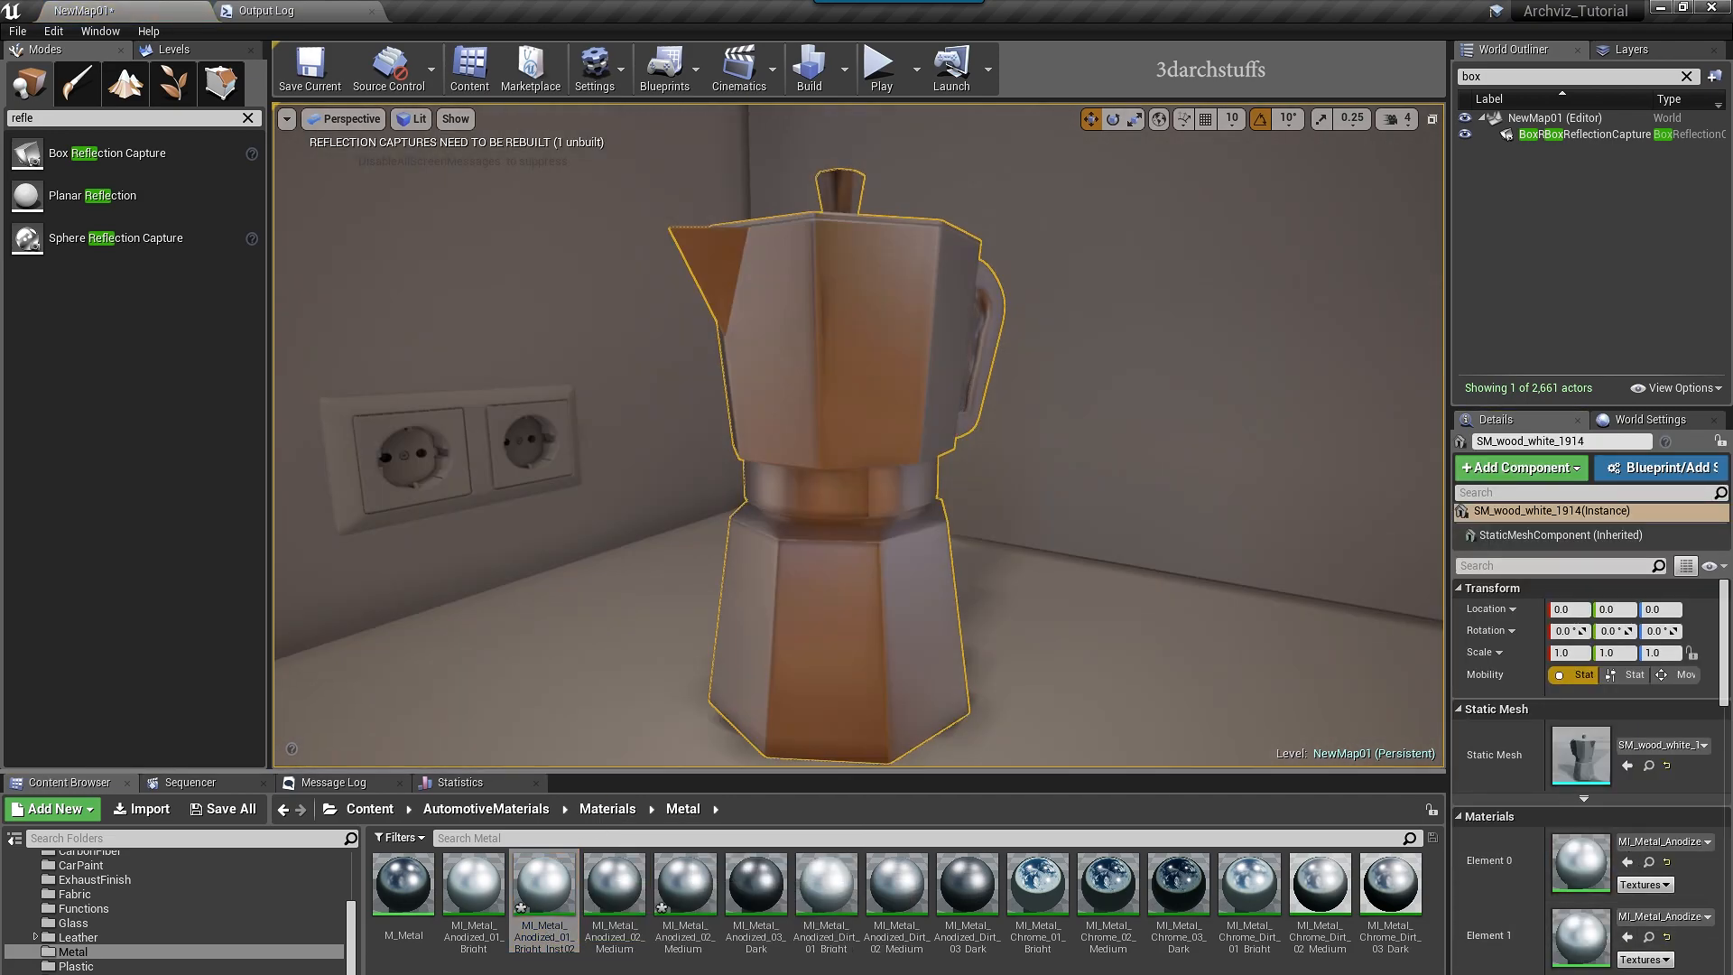
scroll(633, 760, "down", 5)
left_click_drag(1010, 472, 900, 467, "alt")
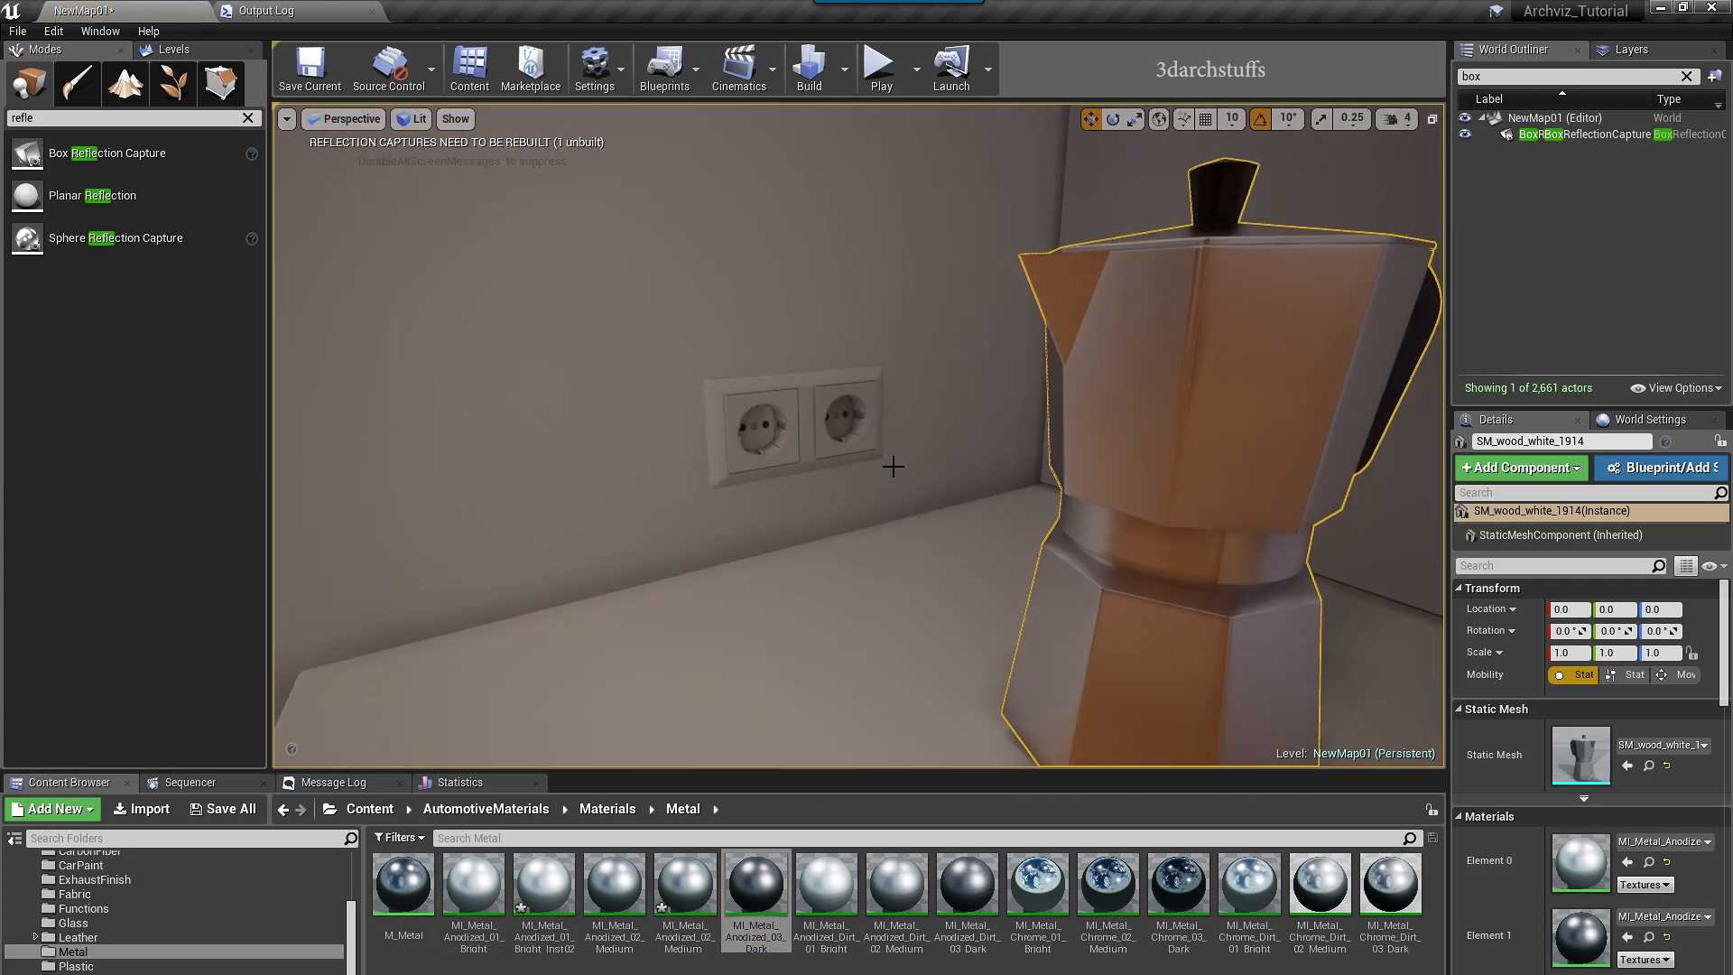
- Focus on the double wall socket and create a new material named Switch01 in the Metal folder
left_click(865, 466)
key("f")
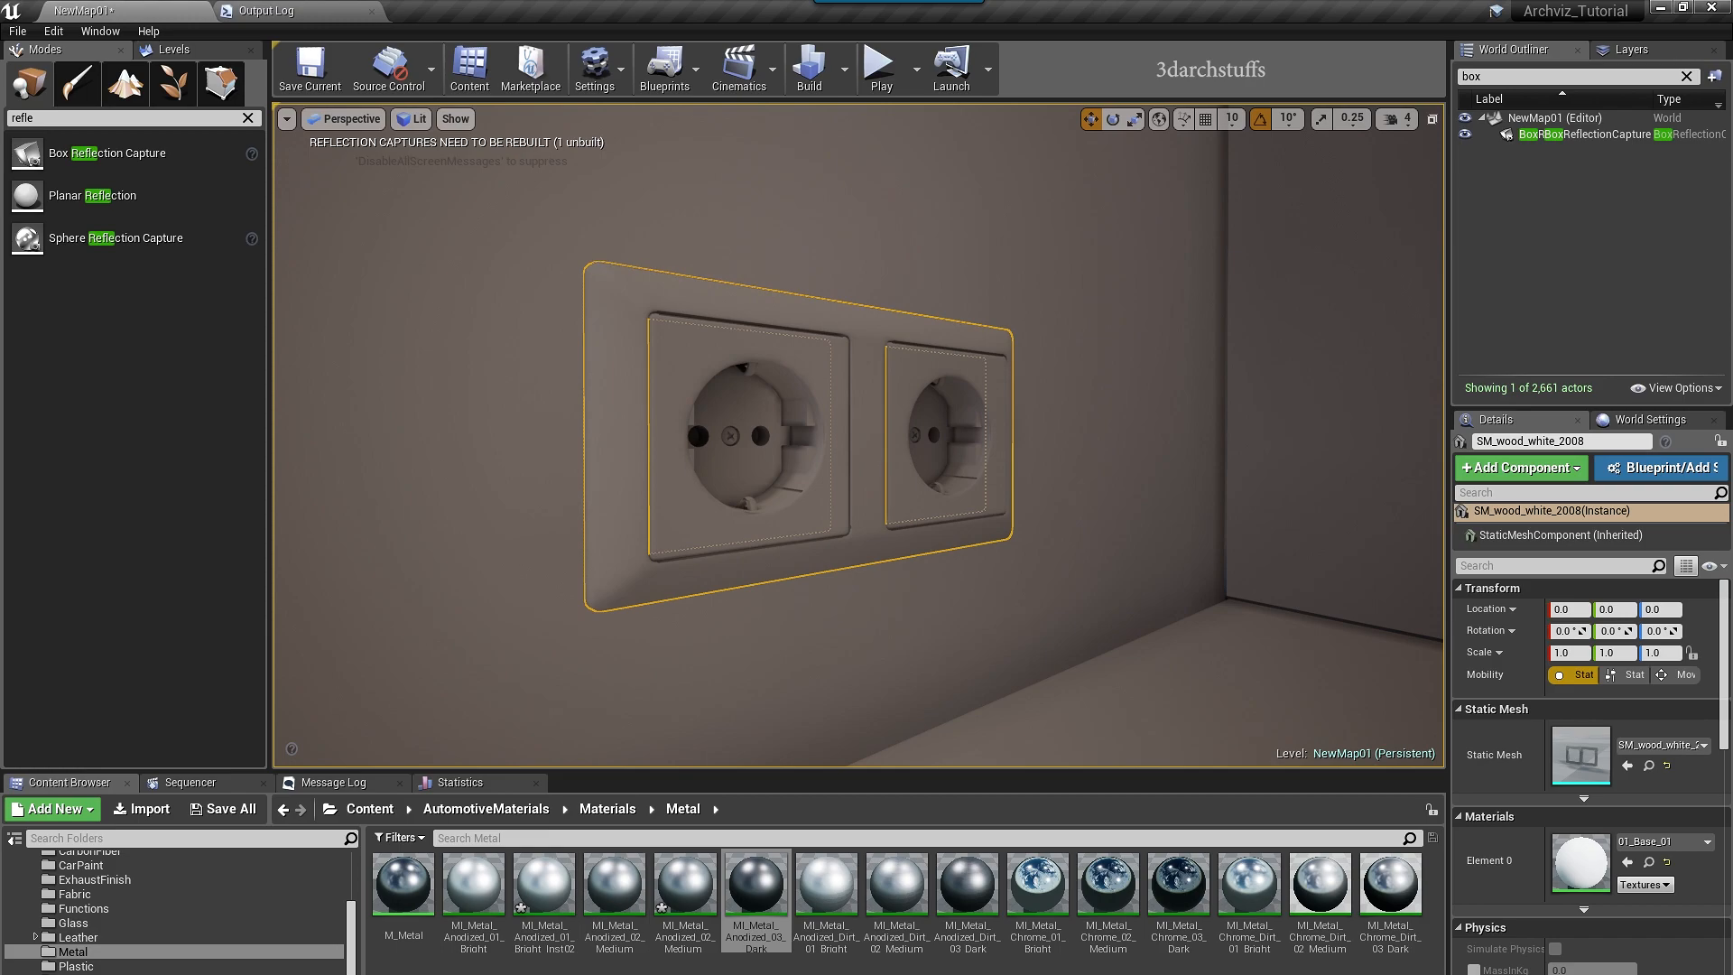
right_click(615, 706)
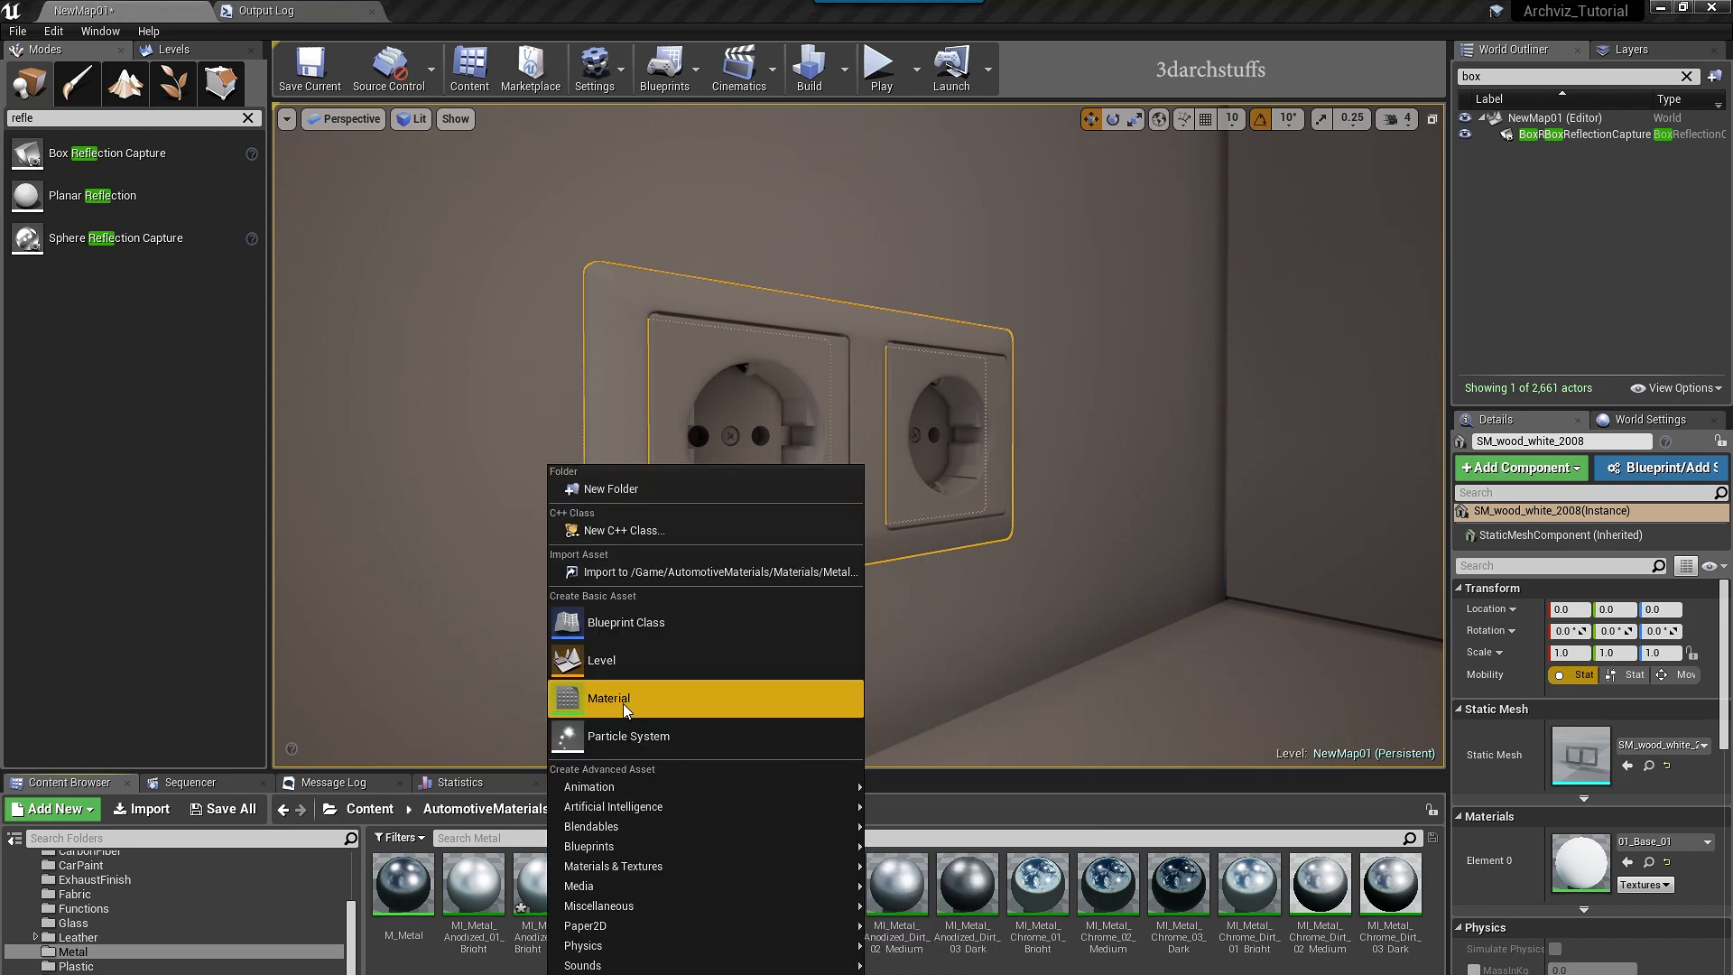
left_click(622, 702)
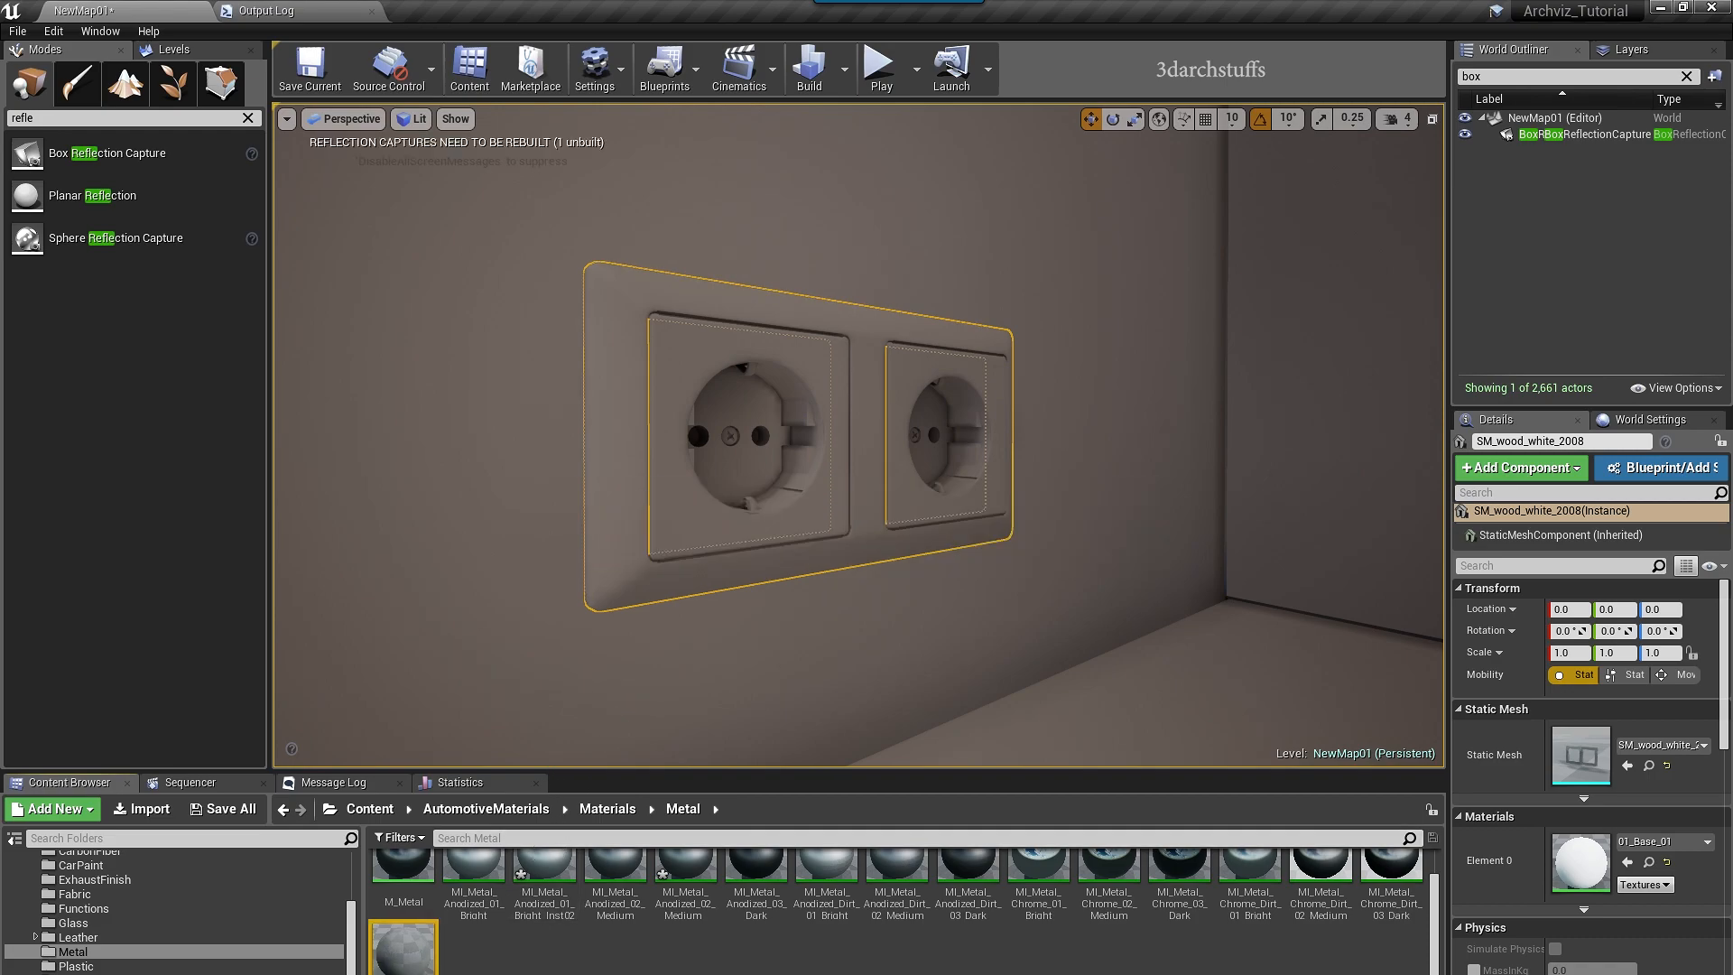
- Apply Switch01 to the frame and both inserts of the double wall socket and open the material for editing
left_click_drag(435, 969, 523, 720)
left_click_drag(609, 466, 614, 471)
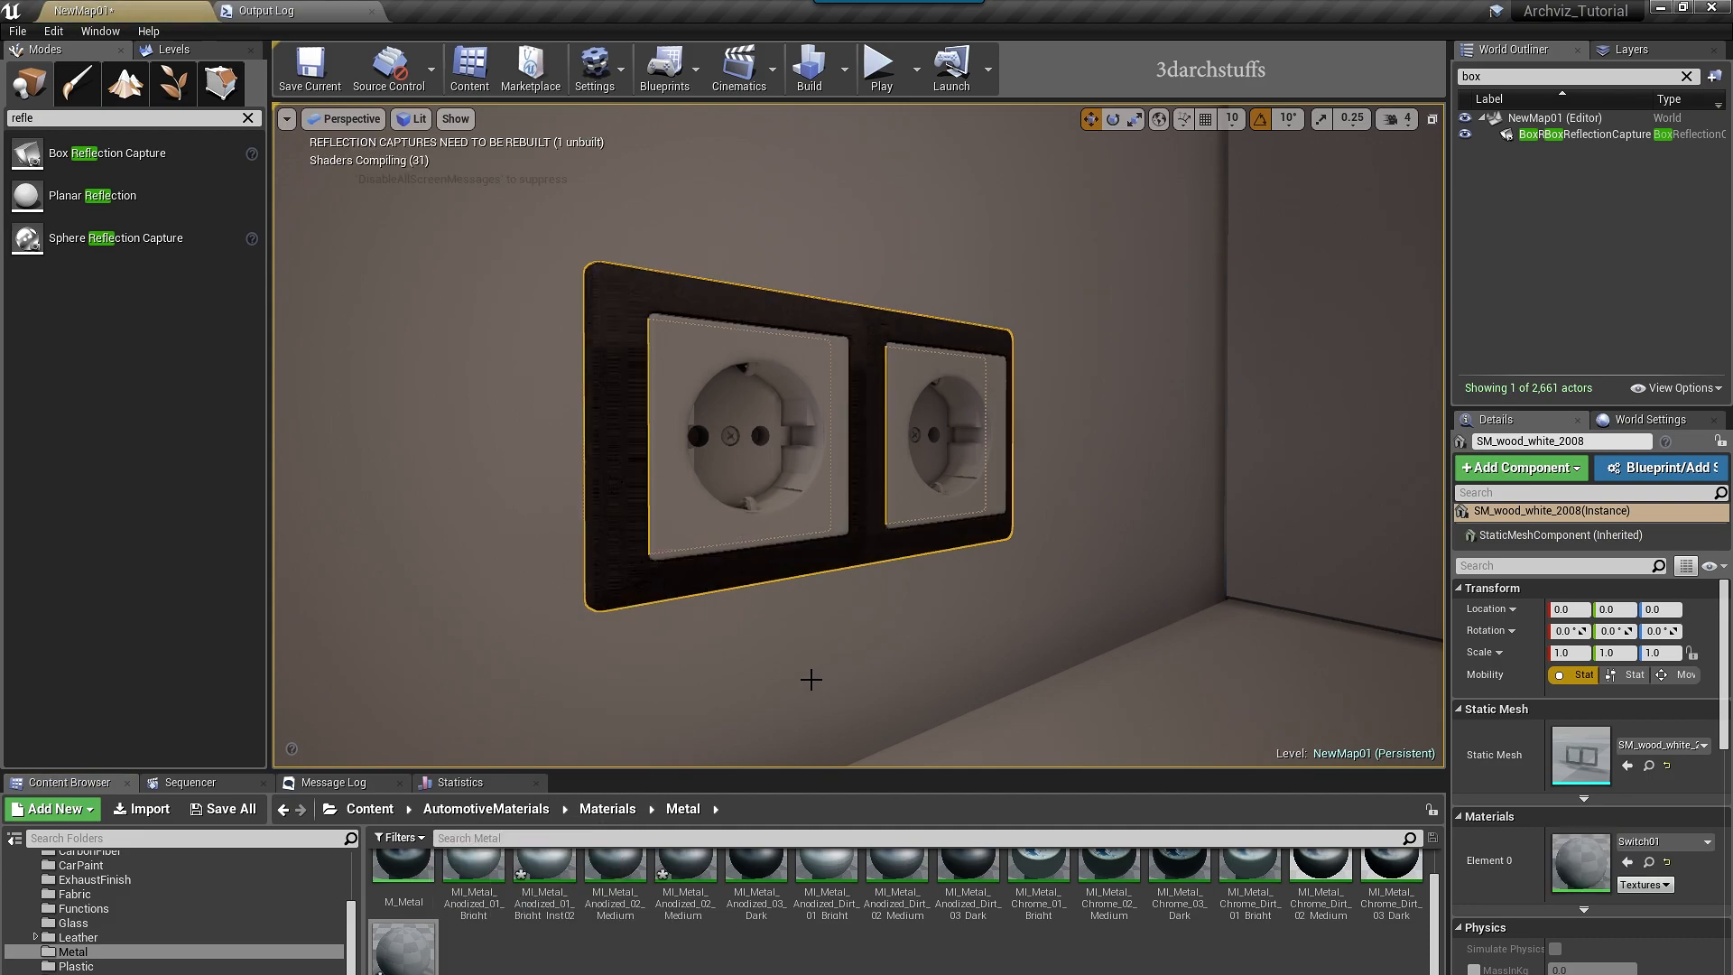
left_click_drag(544, 871, 704, 478)
left_click_drag(423, 958, 925, 505)
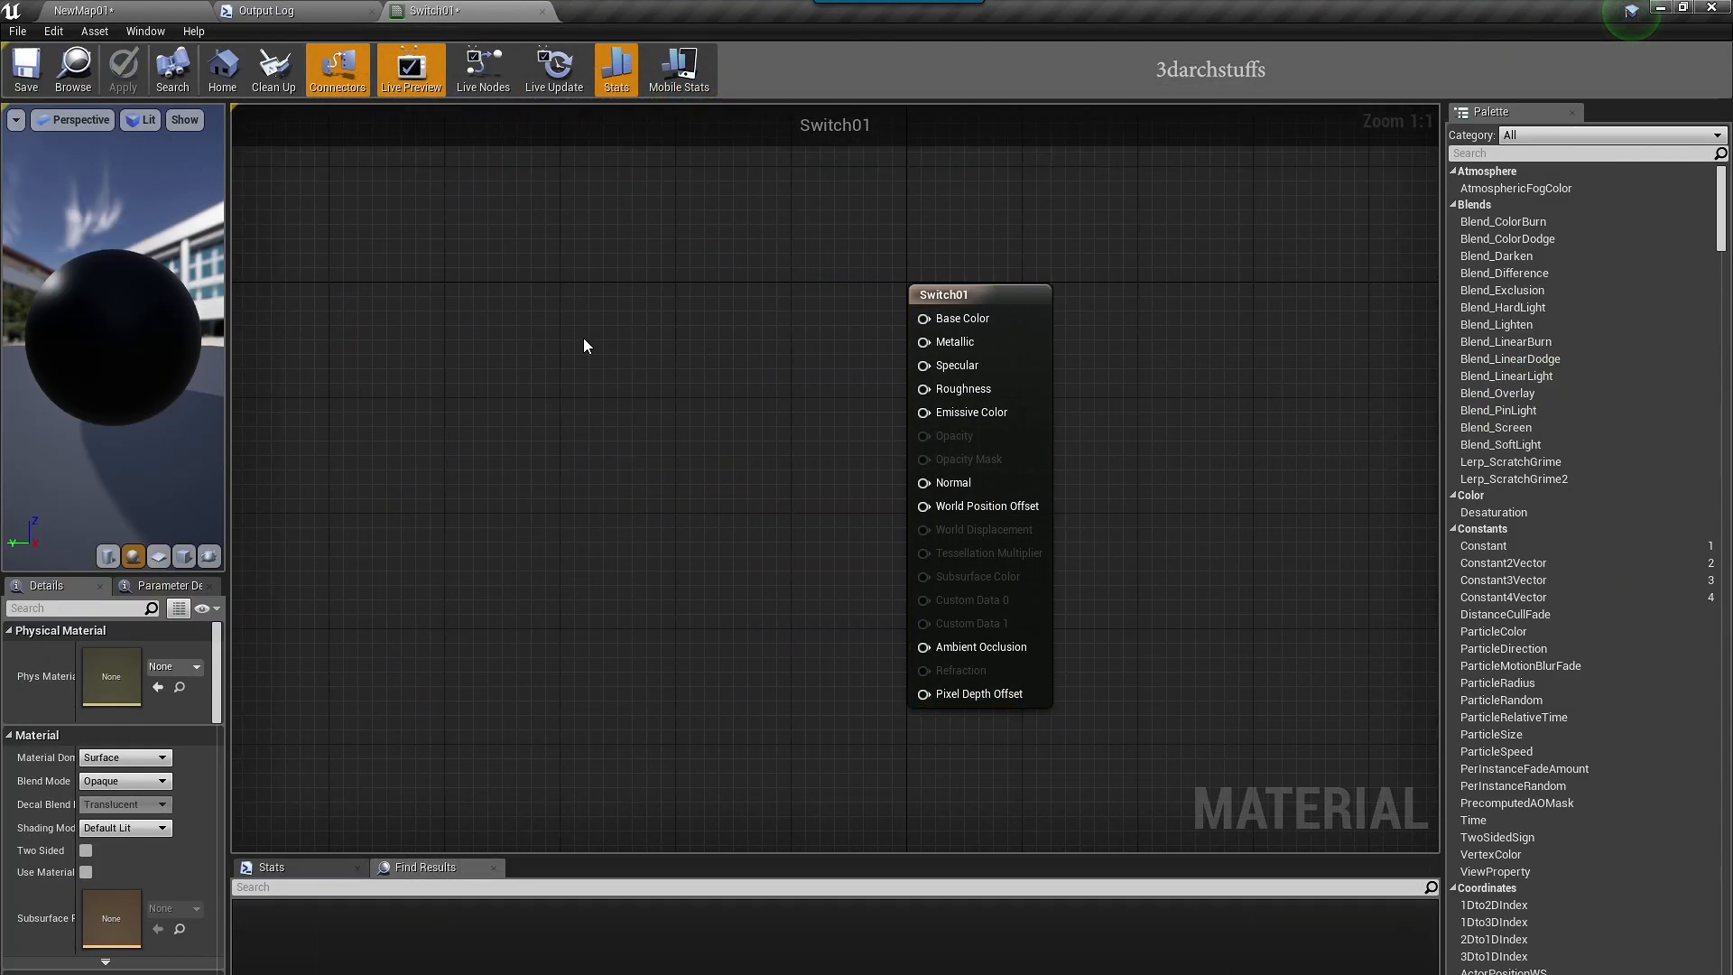
- Add a Constant3Vector node, connect it to Switch01's Base Color and set its color to white (1,1,1)
left_click(584, 339)
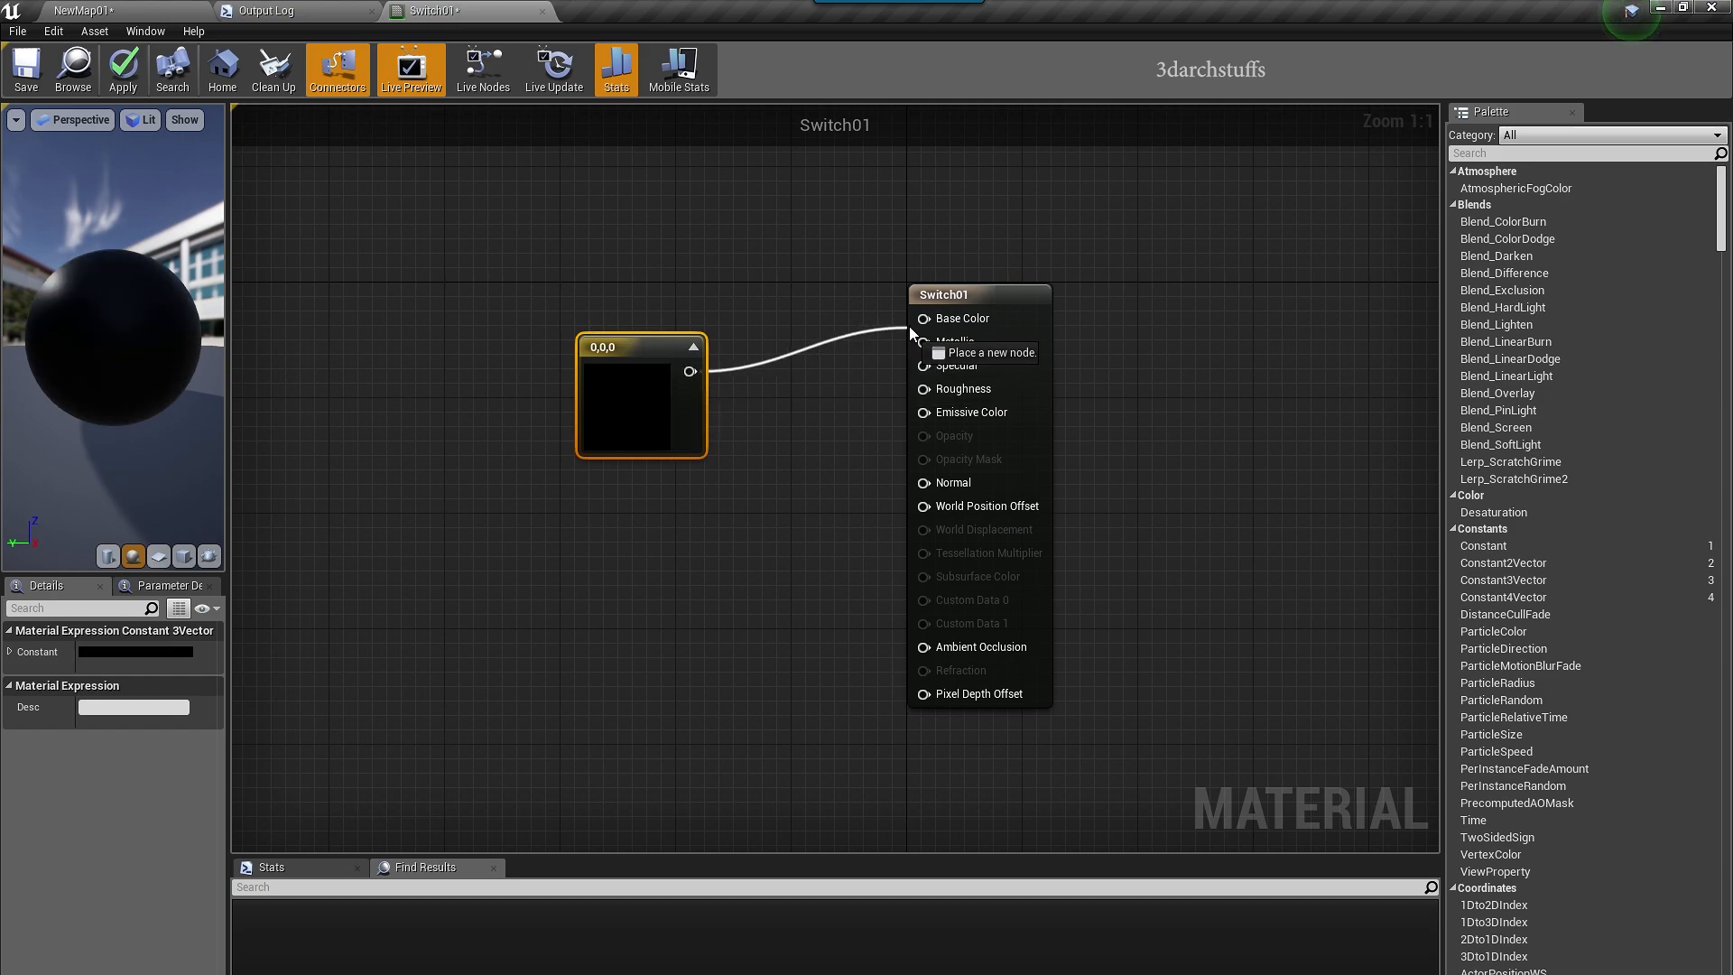
left_click_drag(909, 334, 923, 319)
left_click_drag(634, 349, 545, 282)
double_click(545, 282)
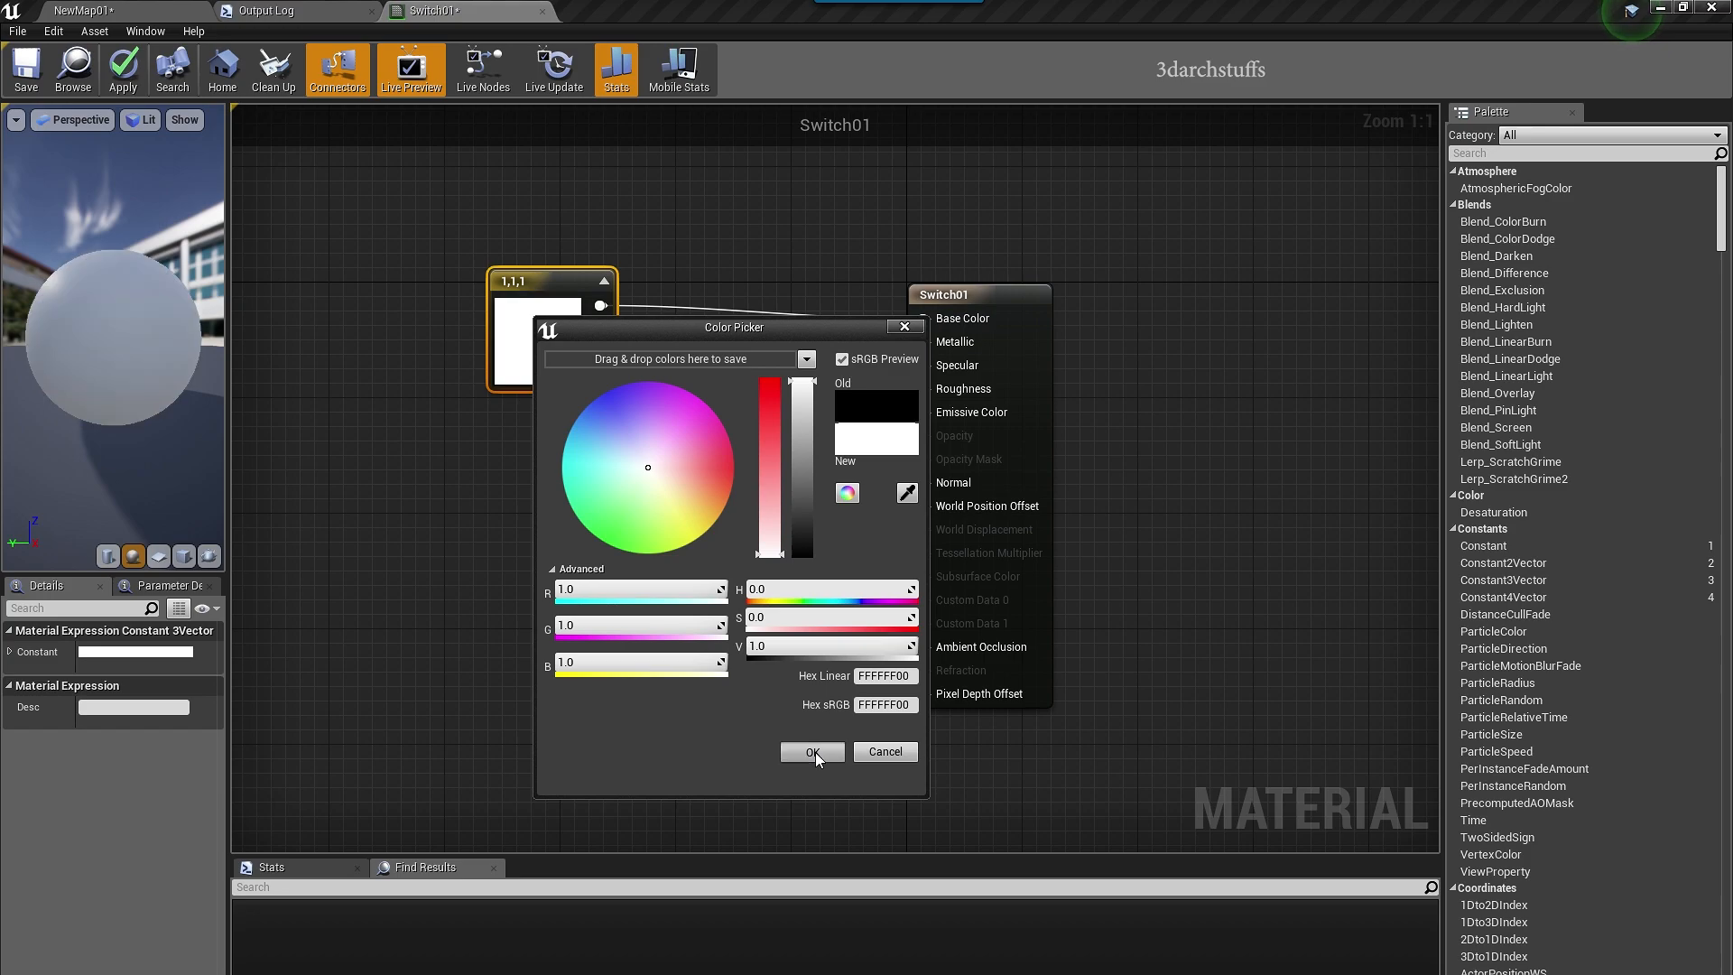
left_click(812, 751)
- Add a constant node with the value 0.15 and connect it to Switch01's Specular and Roughness
left_click(603, 511)
left_click_drag(632, 546, 737, 490)
left_click_drag(918, 385, 924, 365)
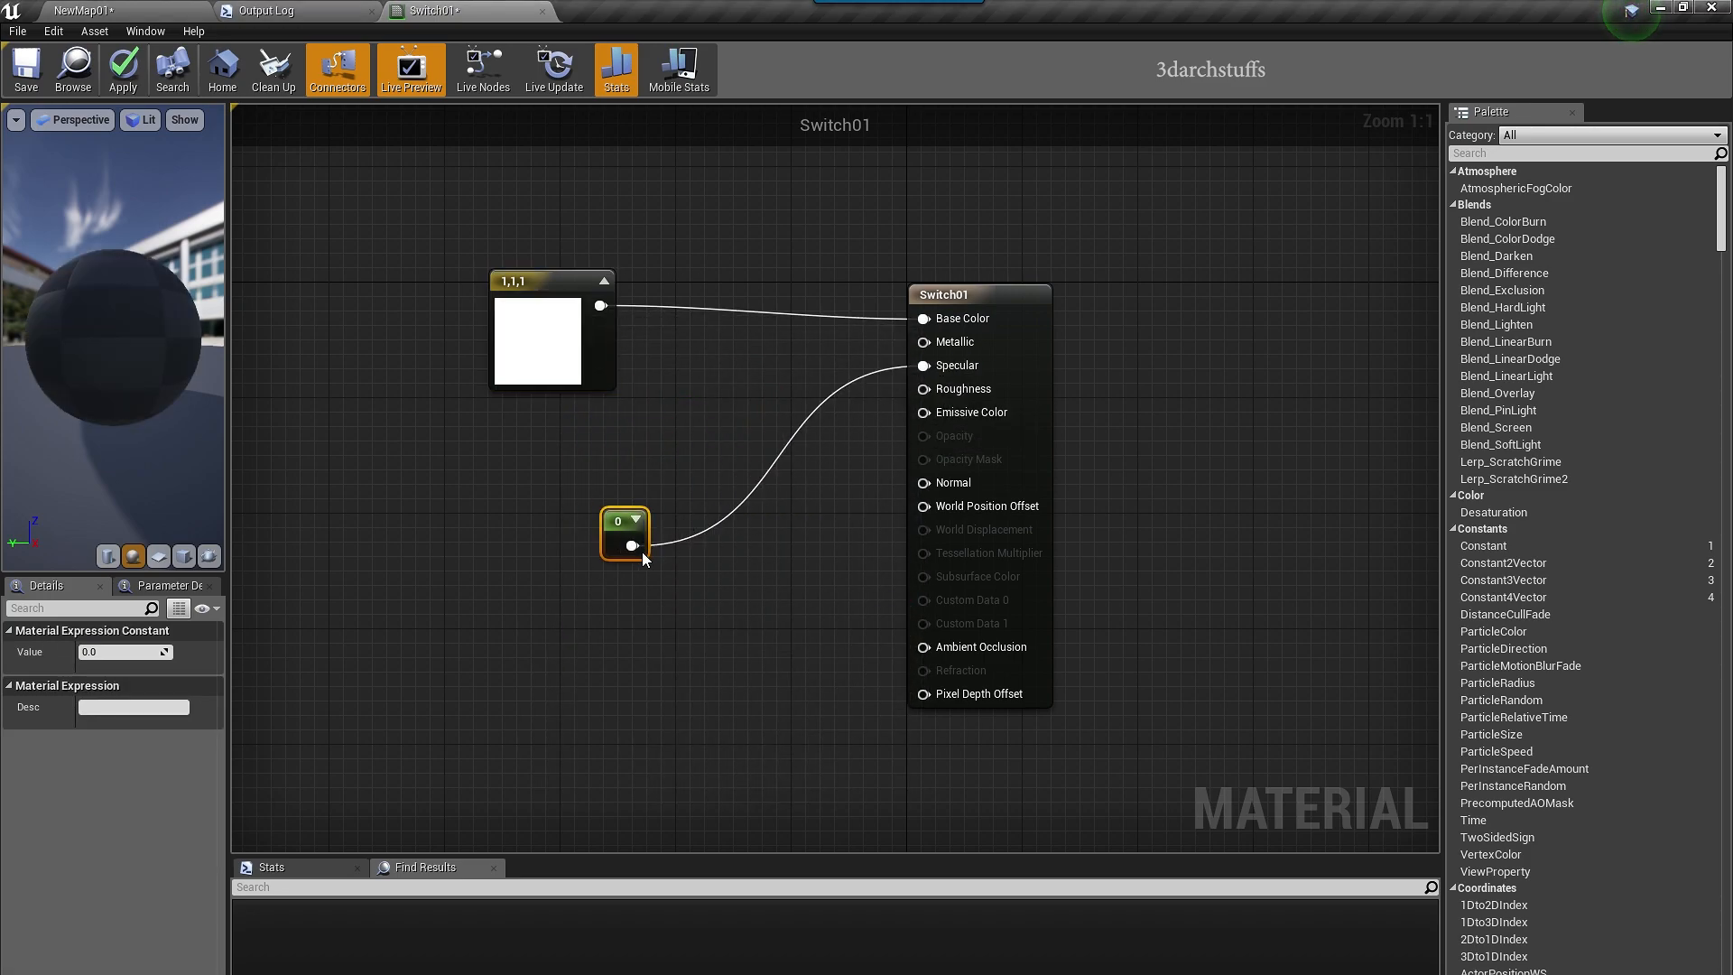
left_click_drag(632, 545, 825, 460)
left_click_drag(930, 397, 926, 392)
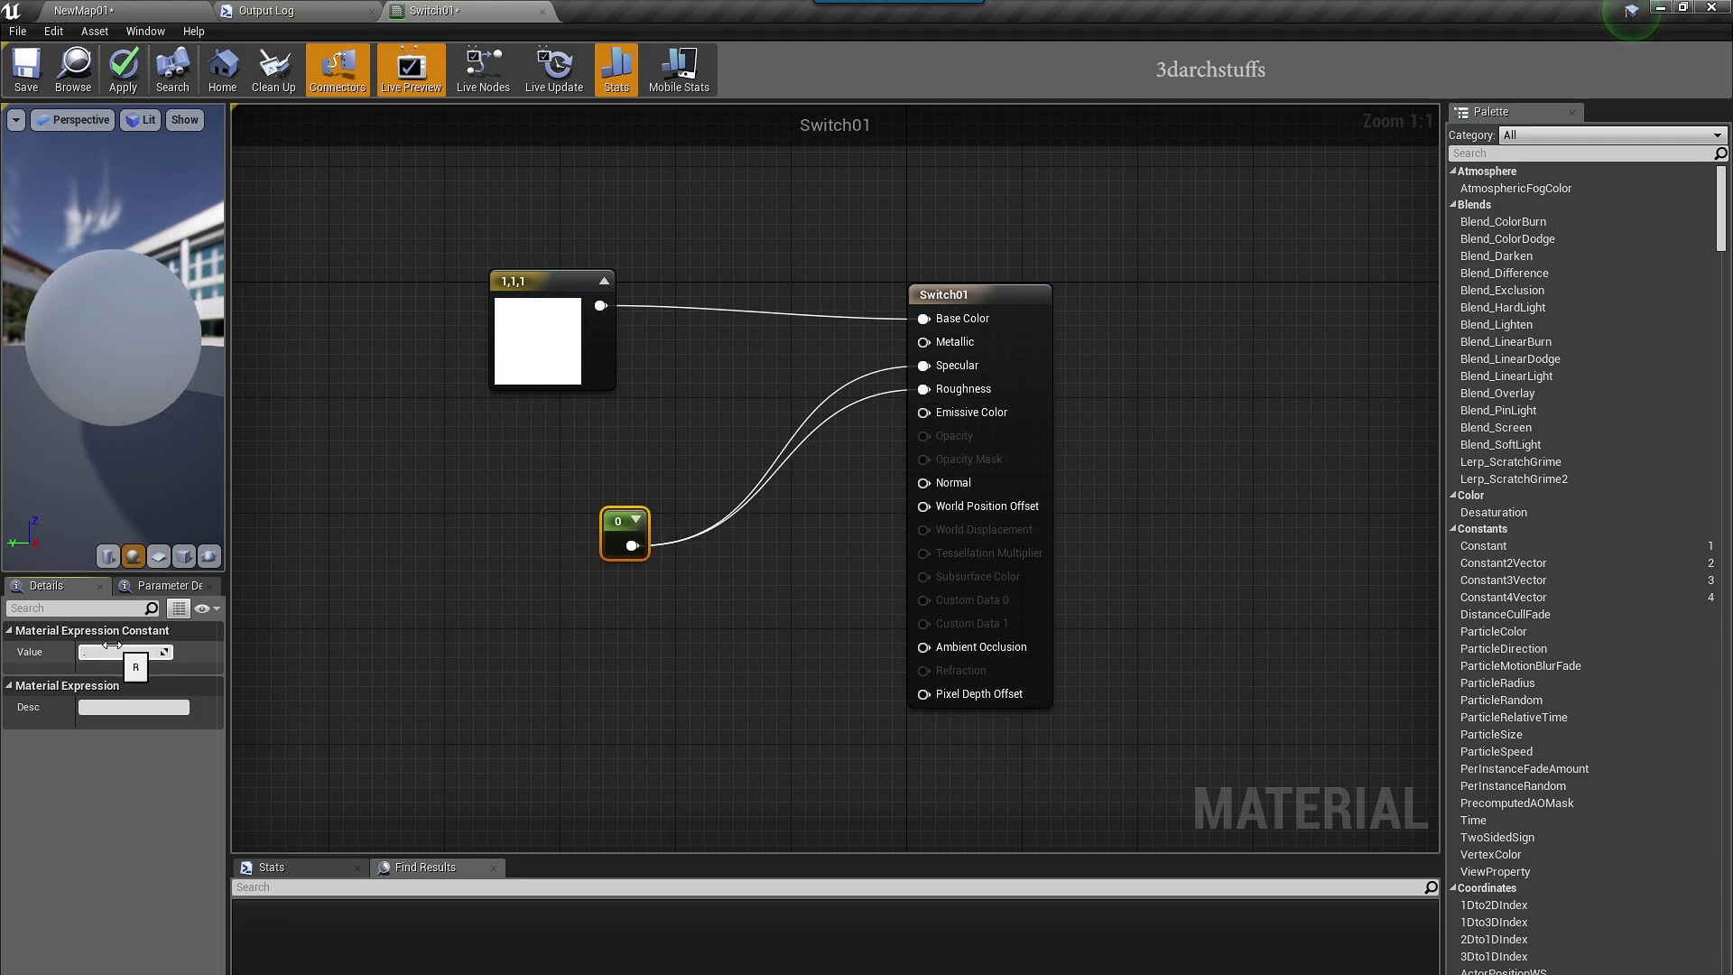
left_click(493, 522)
- Set the Base Color constant to a warm off-white of 0.996, 1, 0.93, apply the material changes and return to the level
double_click(553, 350)
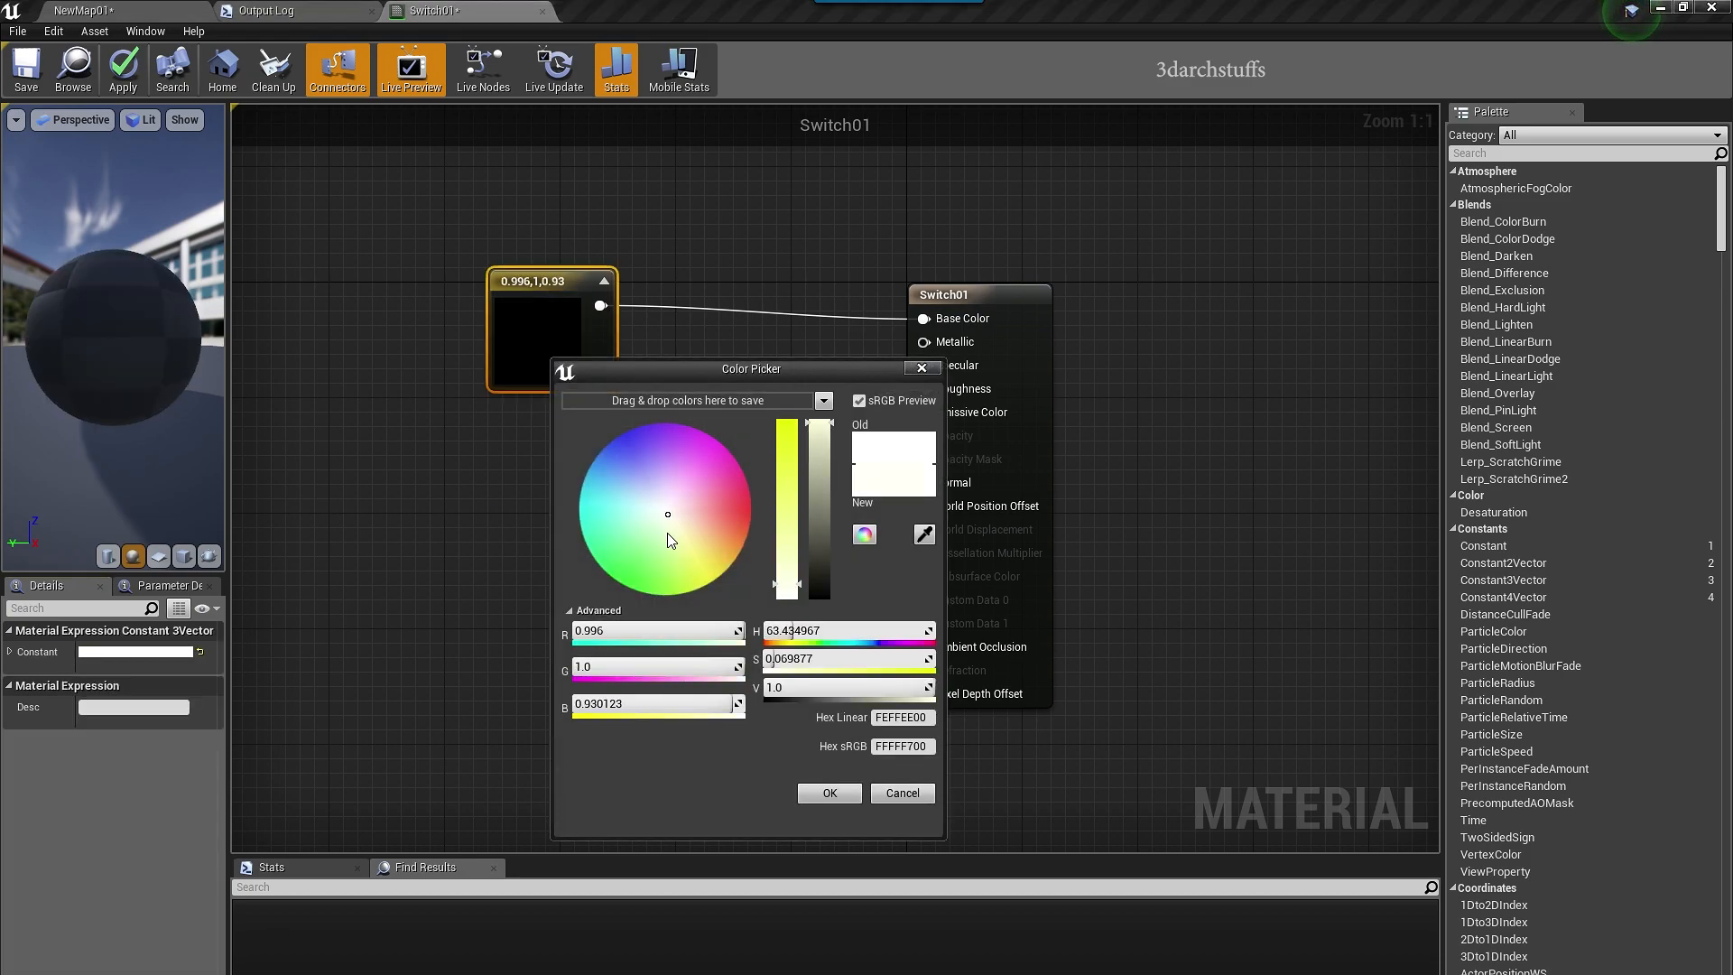
left_click(821, 792)
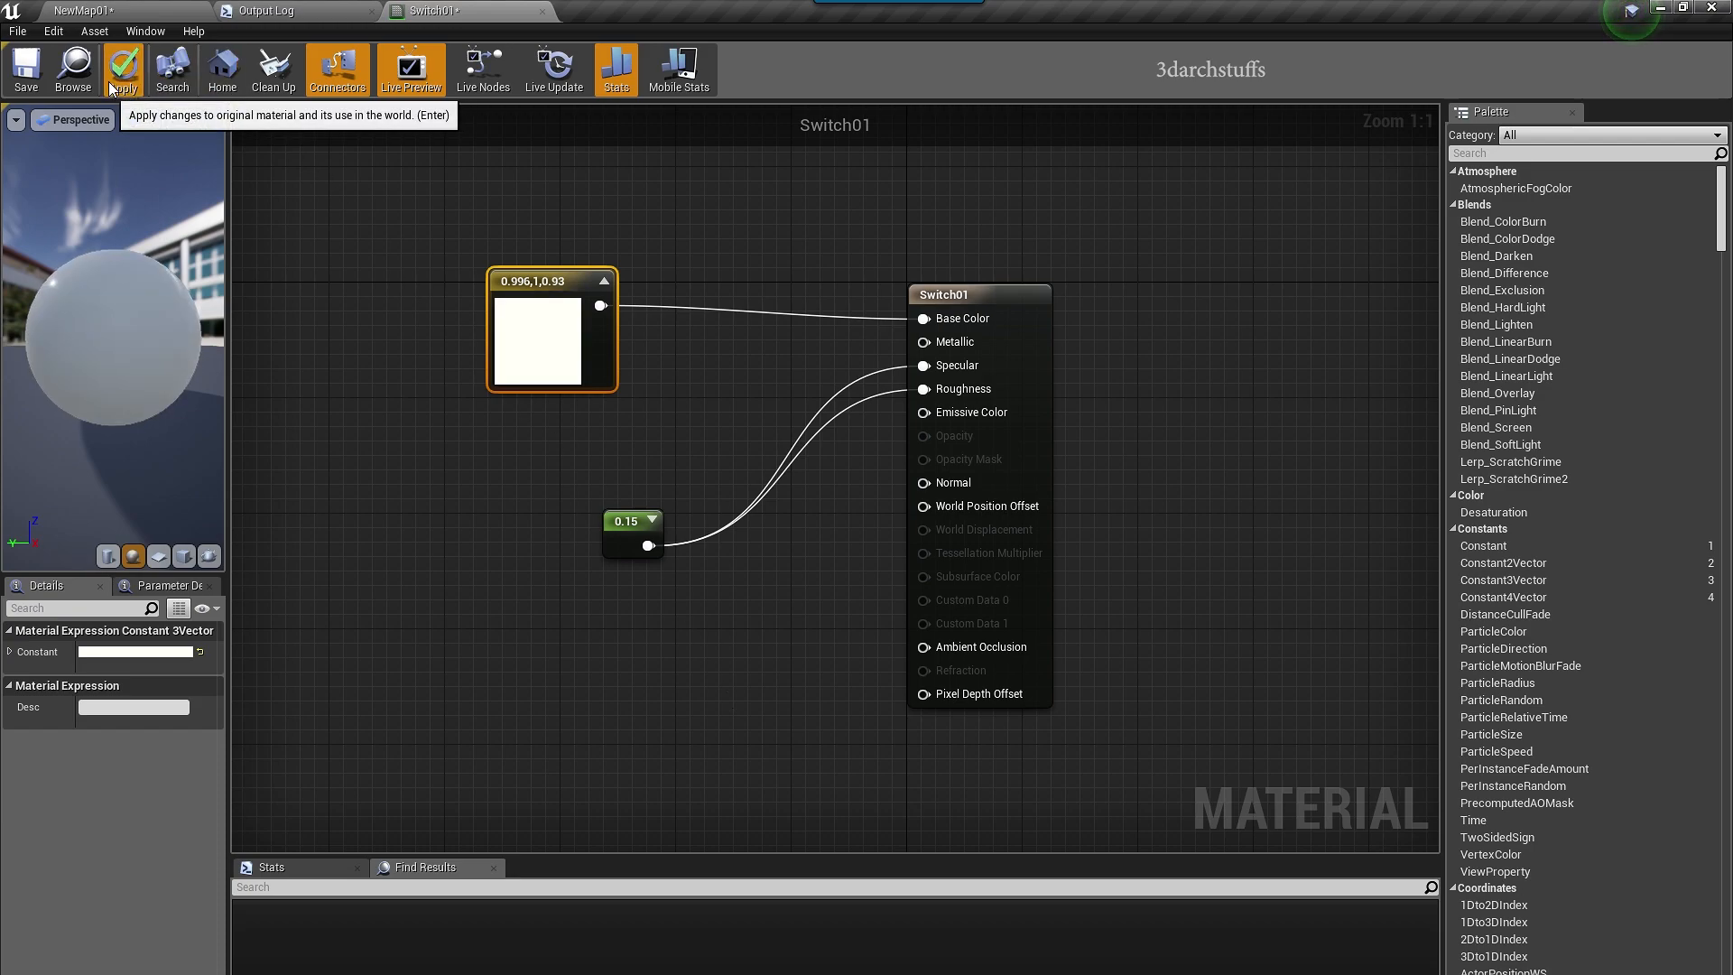
left_click(176, 9)
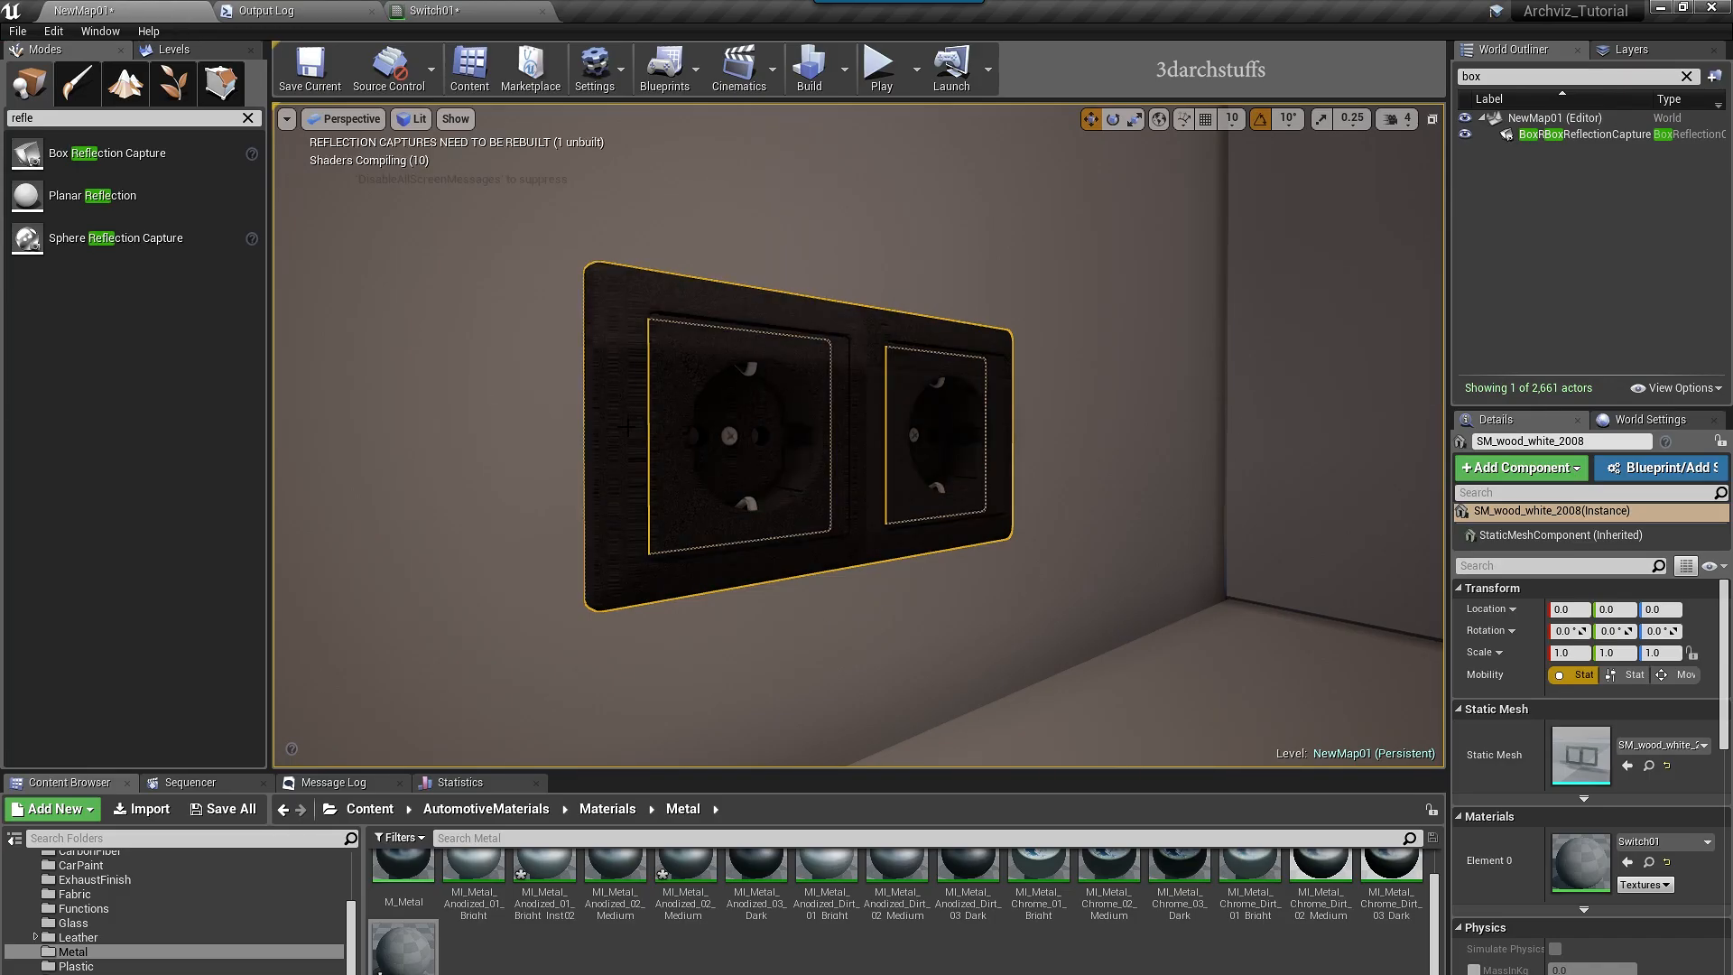
- Apply the MI_Metal_Anodized_02_Medium instance to the metal contacts of both wall socket inserts
left_click_drag(1174, 406, 1171, 398)
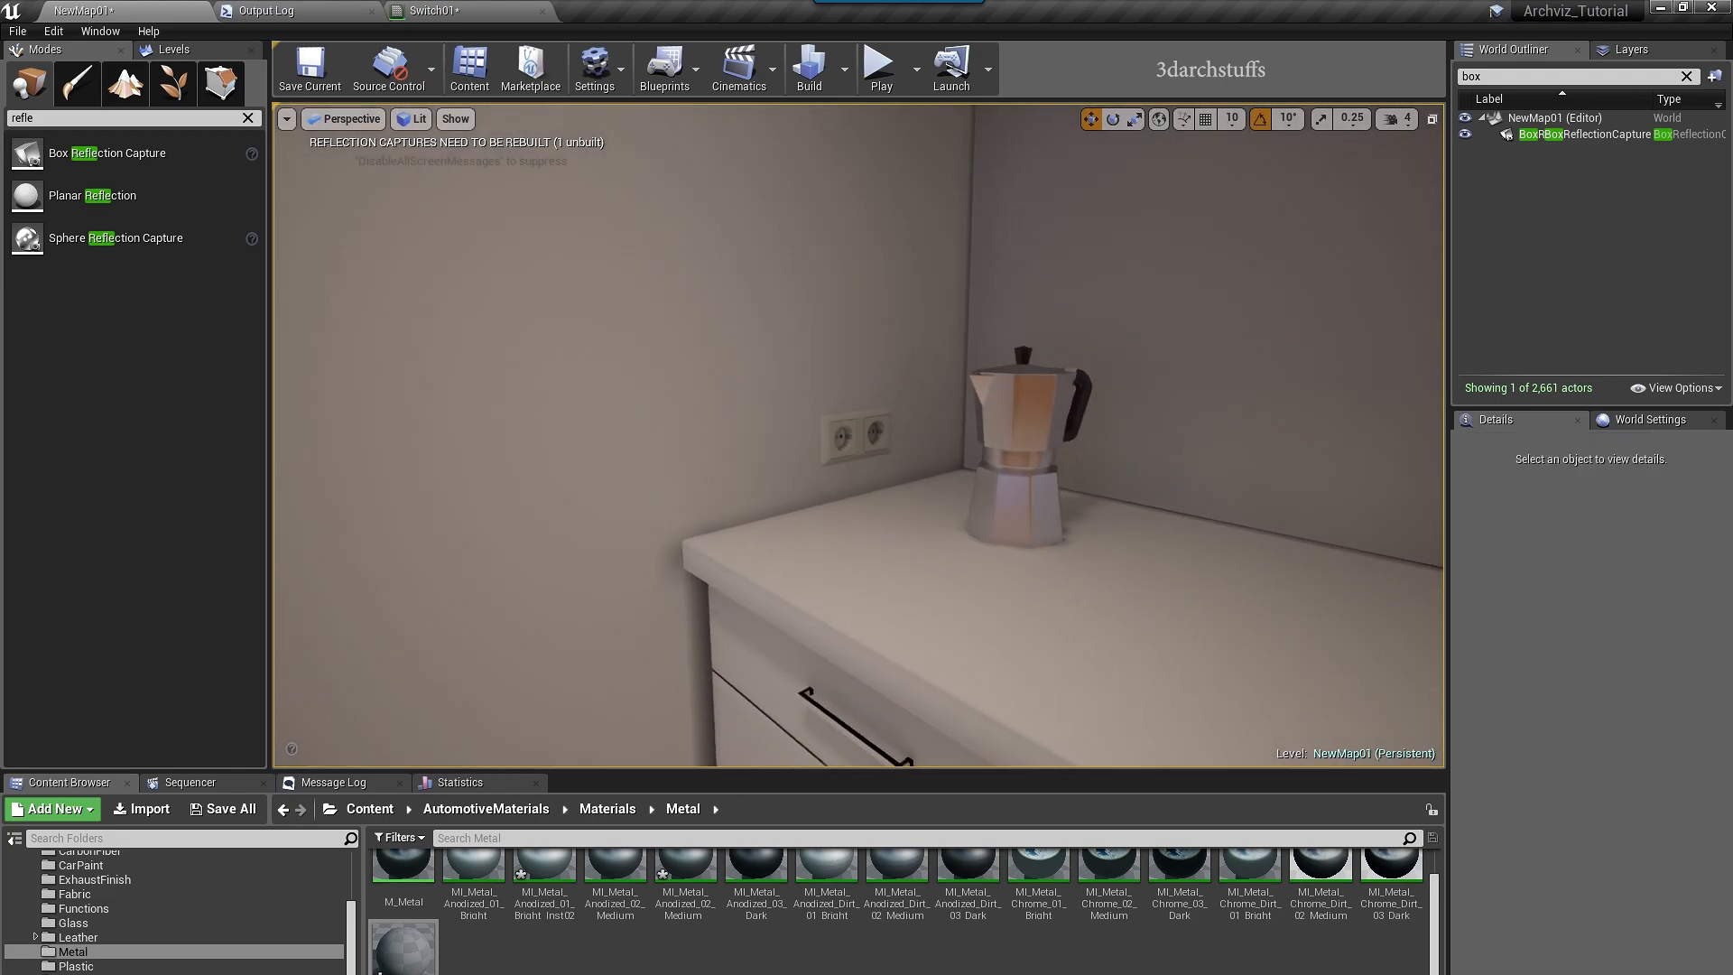
left_click_drag(1171, 399, 1164, 370)
left_click_drag(858, 435, 799, 435, "alt")
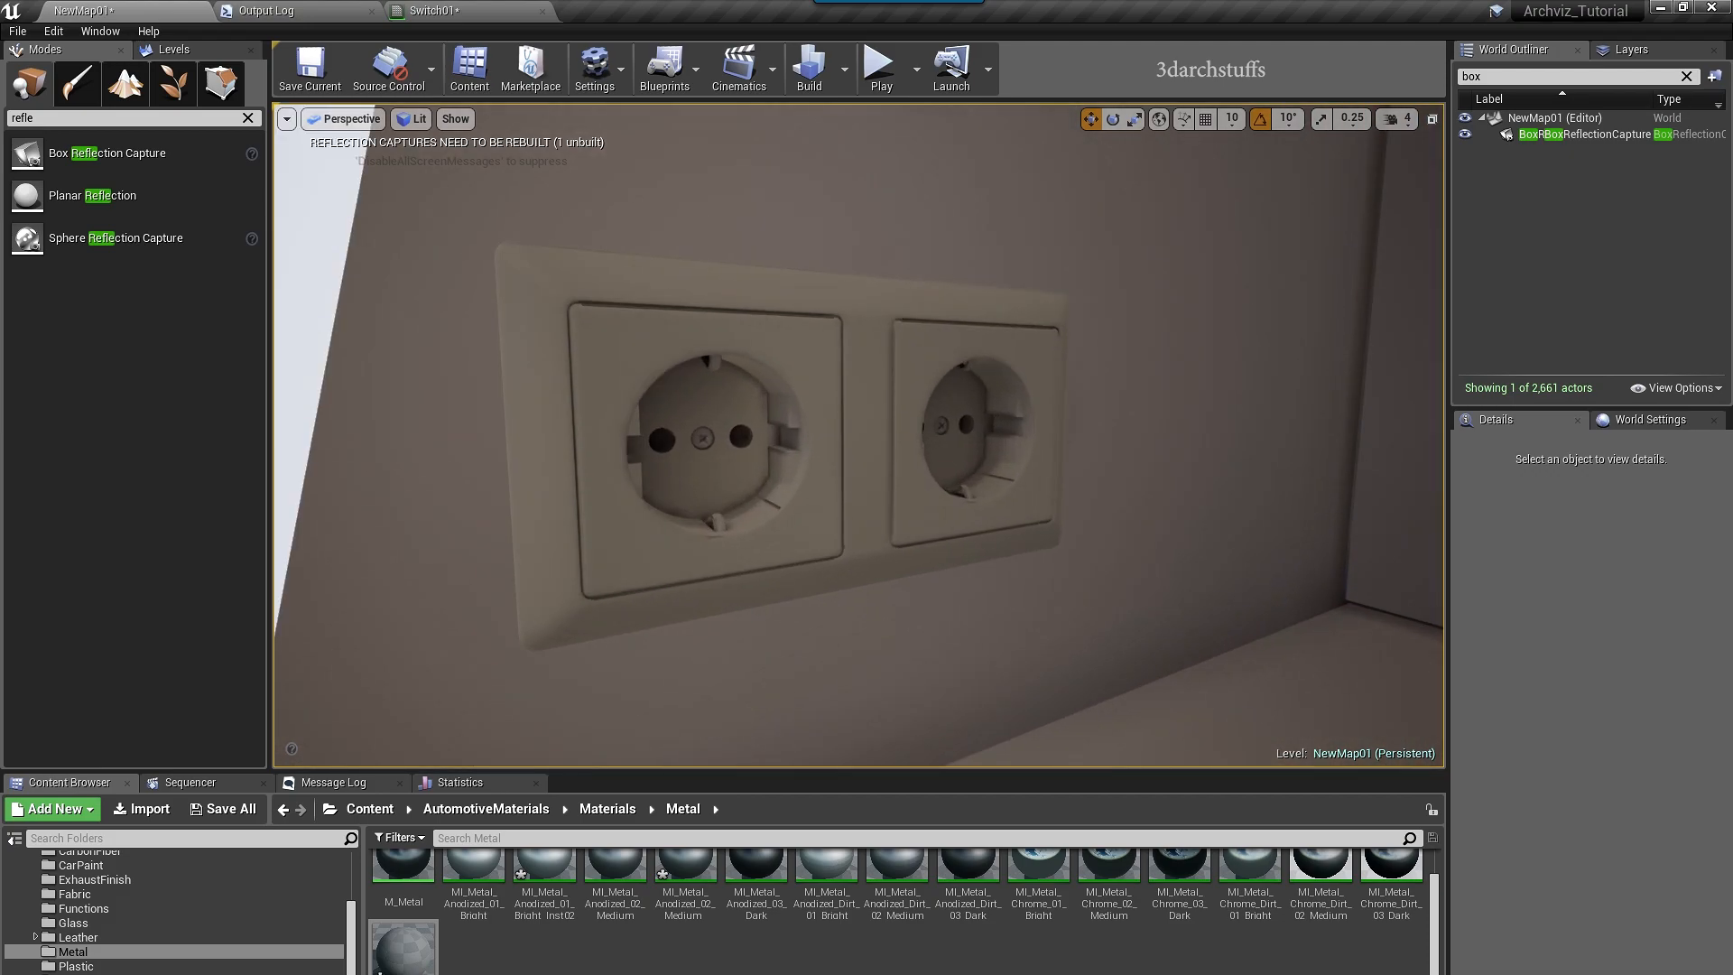
left_click_drag(858, 435, 745, 433, "alt")
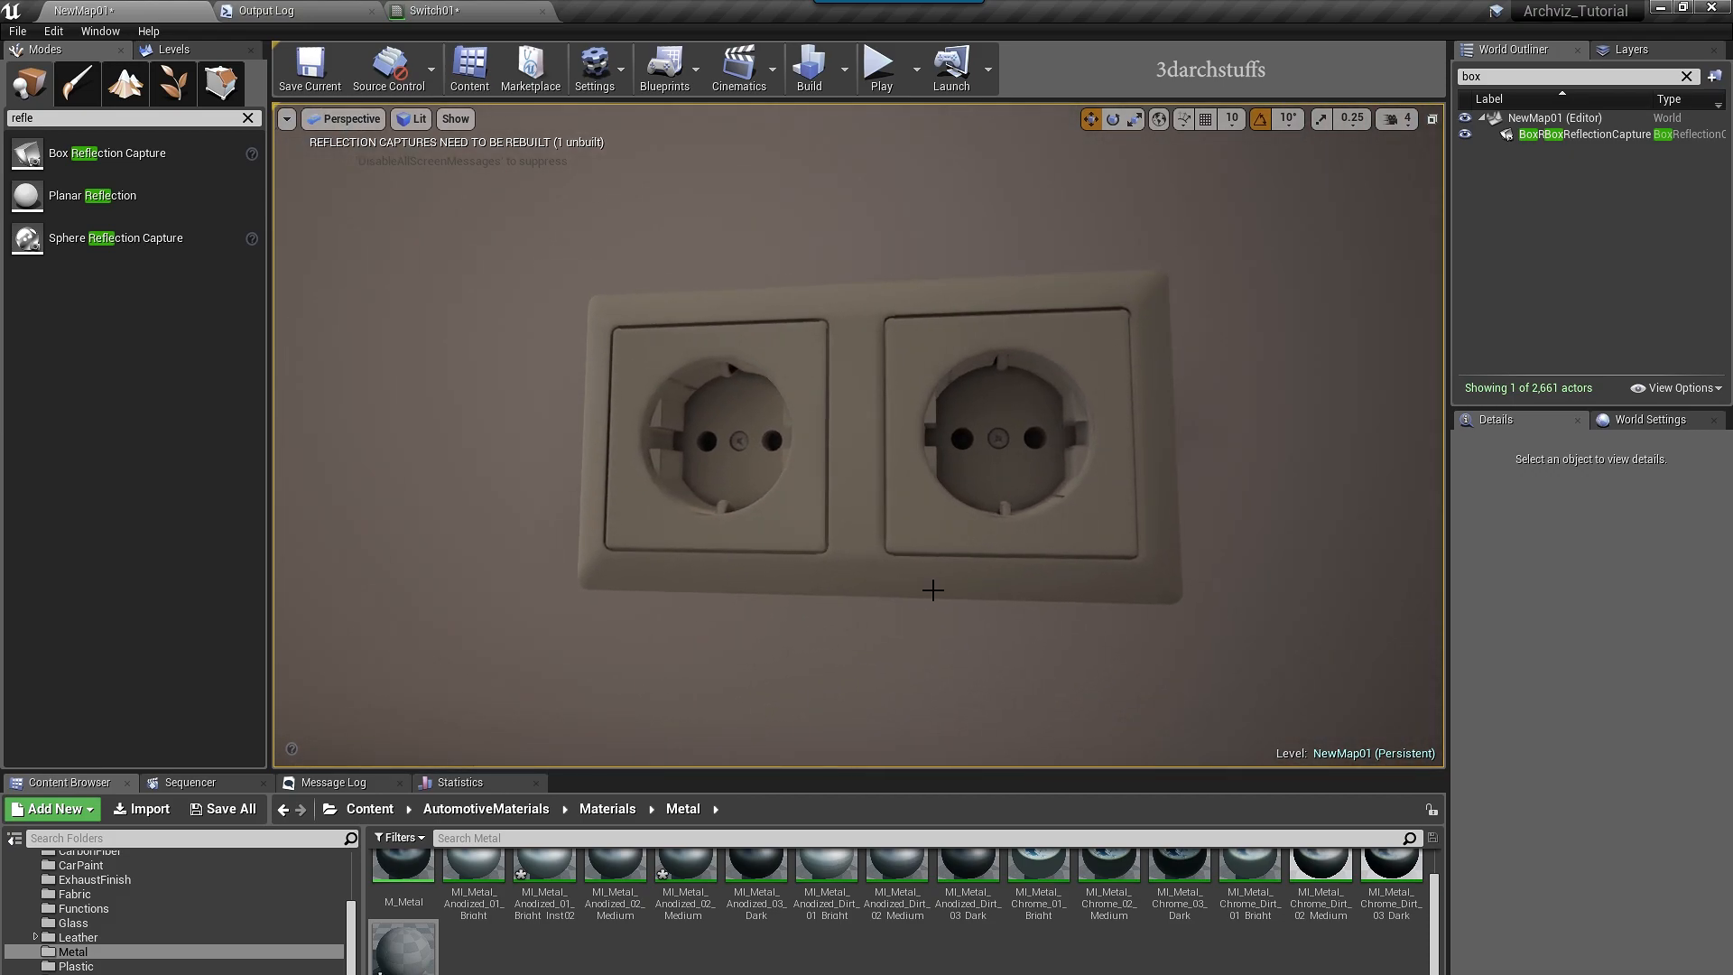
scroll(794, 959, "up", 2)
left_click_drag(683, 885, 1002, 470)
left_click_drag(617, 899, 715, 491)
left_click_drag(716, 491, 716, 491)
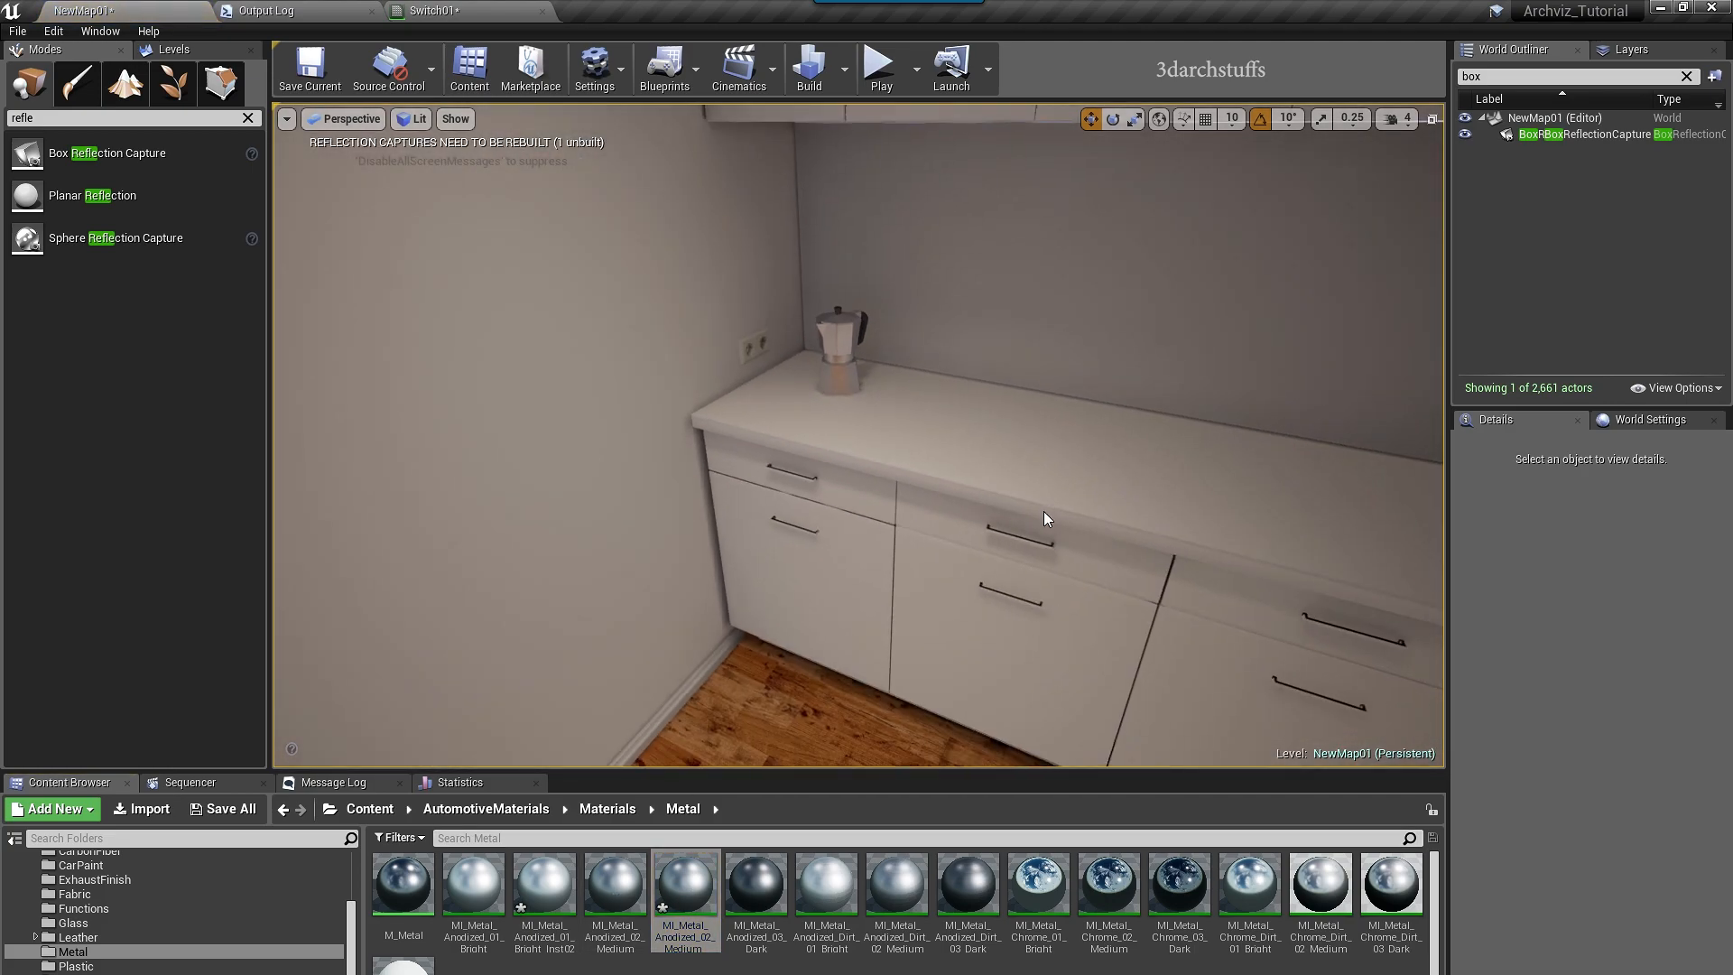
- Try the MI_Metal_Anodized_02_Medium instance on the top drawer handle of the cabinet below the moka pot
right_click_drag(1044, 519, 1184, 505)
scroll(1087, 516, "up", 3)
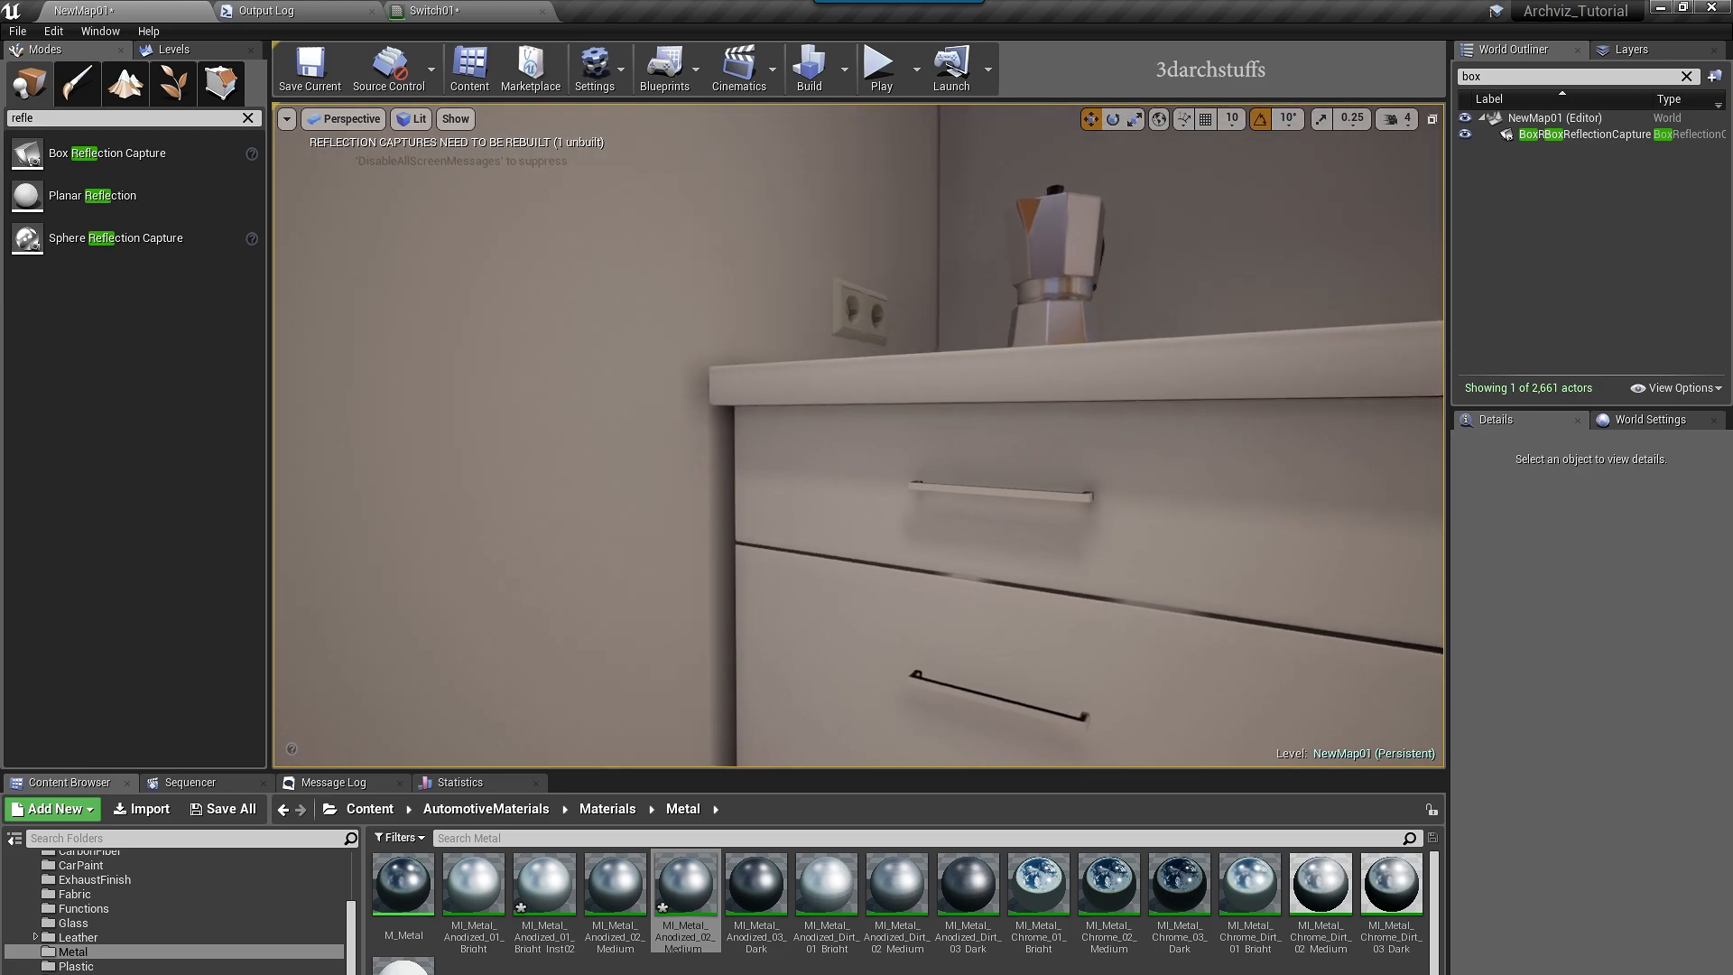
left_click_drag(653, 882, 1010, 495)
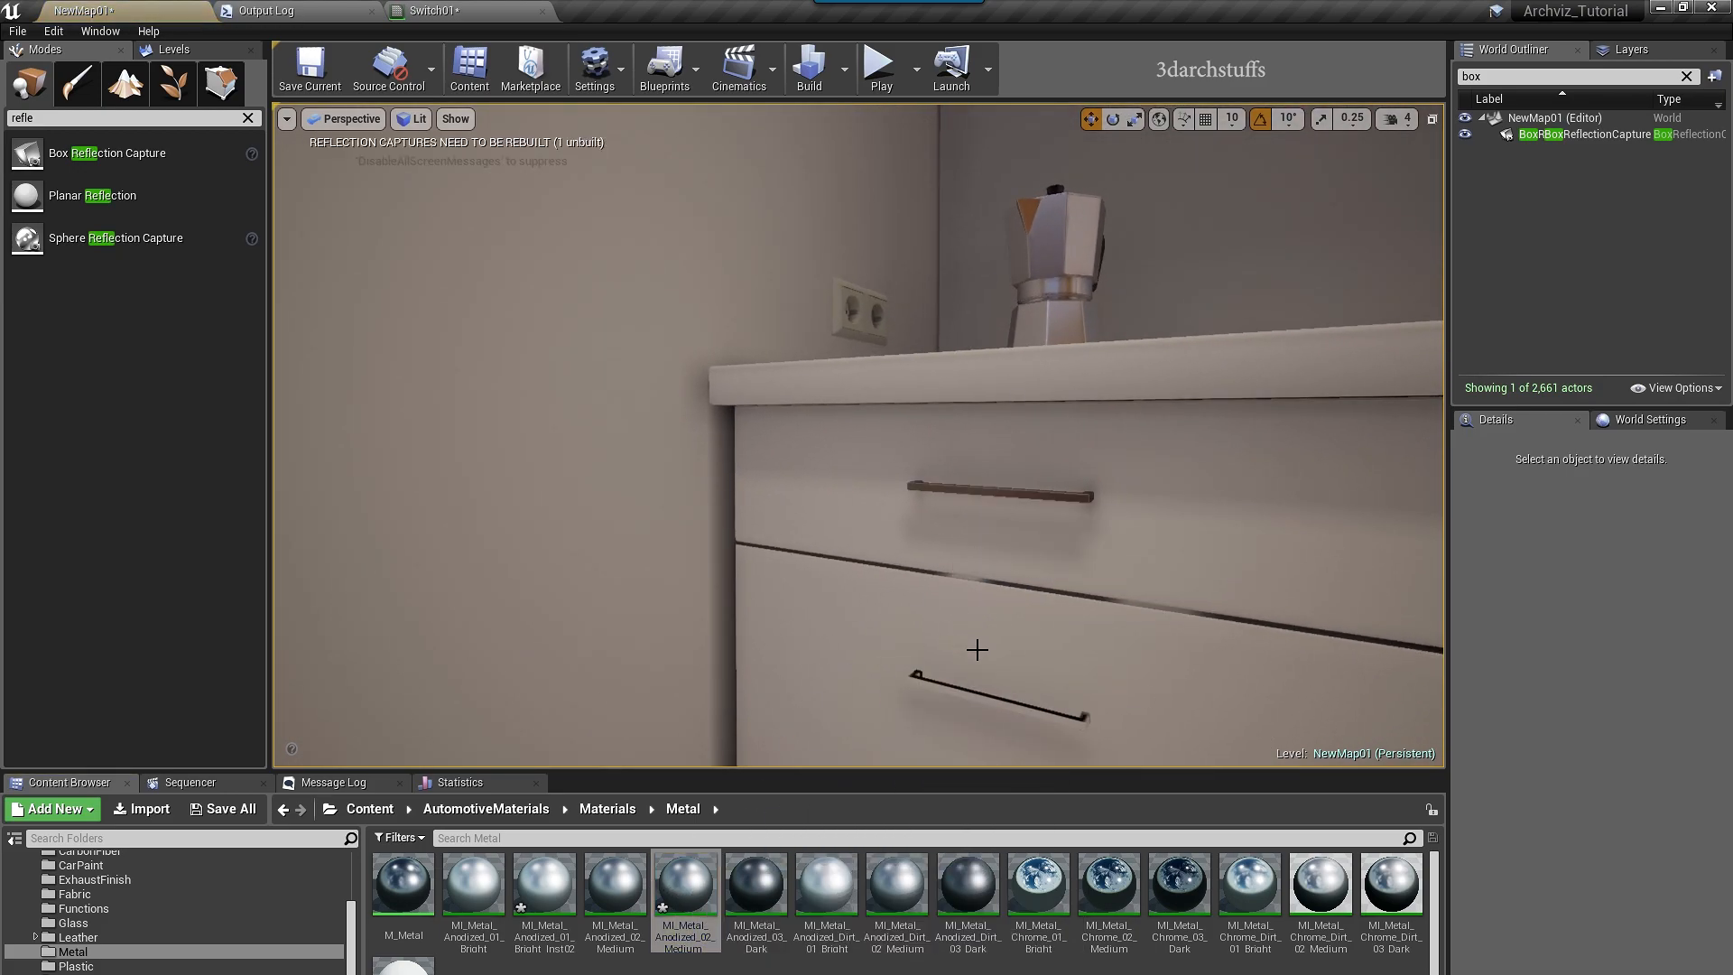
right_click_drag(963, 638, 939, 623)
- Apply MI_Metal_Anodized_01_Bright_Inst02 to the upper and lower drawer handles of the cabinet below the moka pot
left_click_drag(614, 881, 1103, 512)
right_click_drag(1096, 551, 1078, 569)
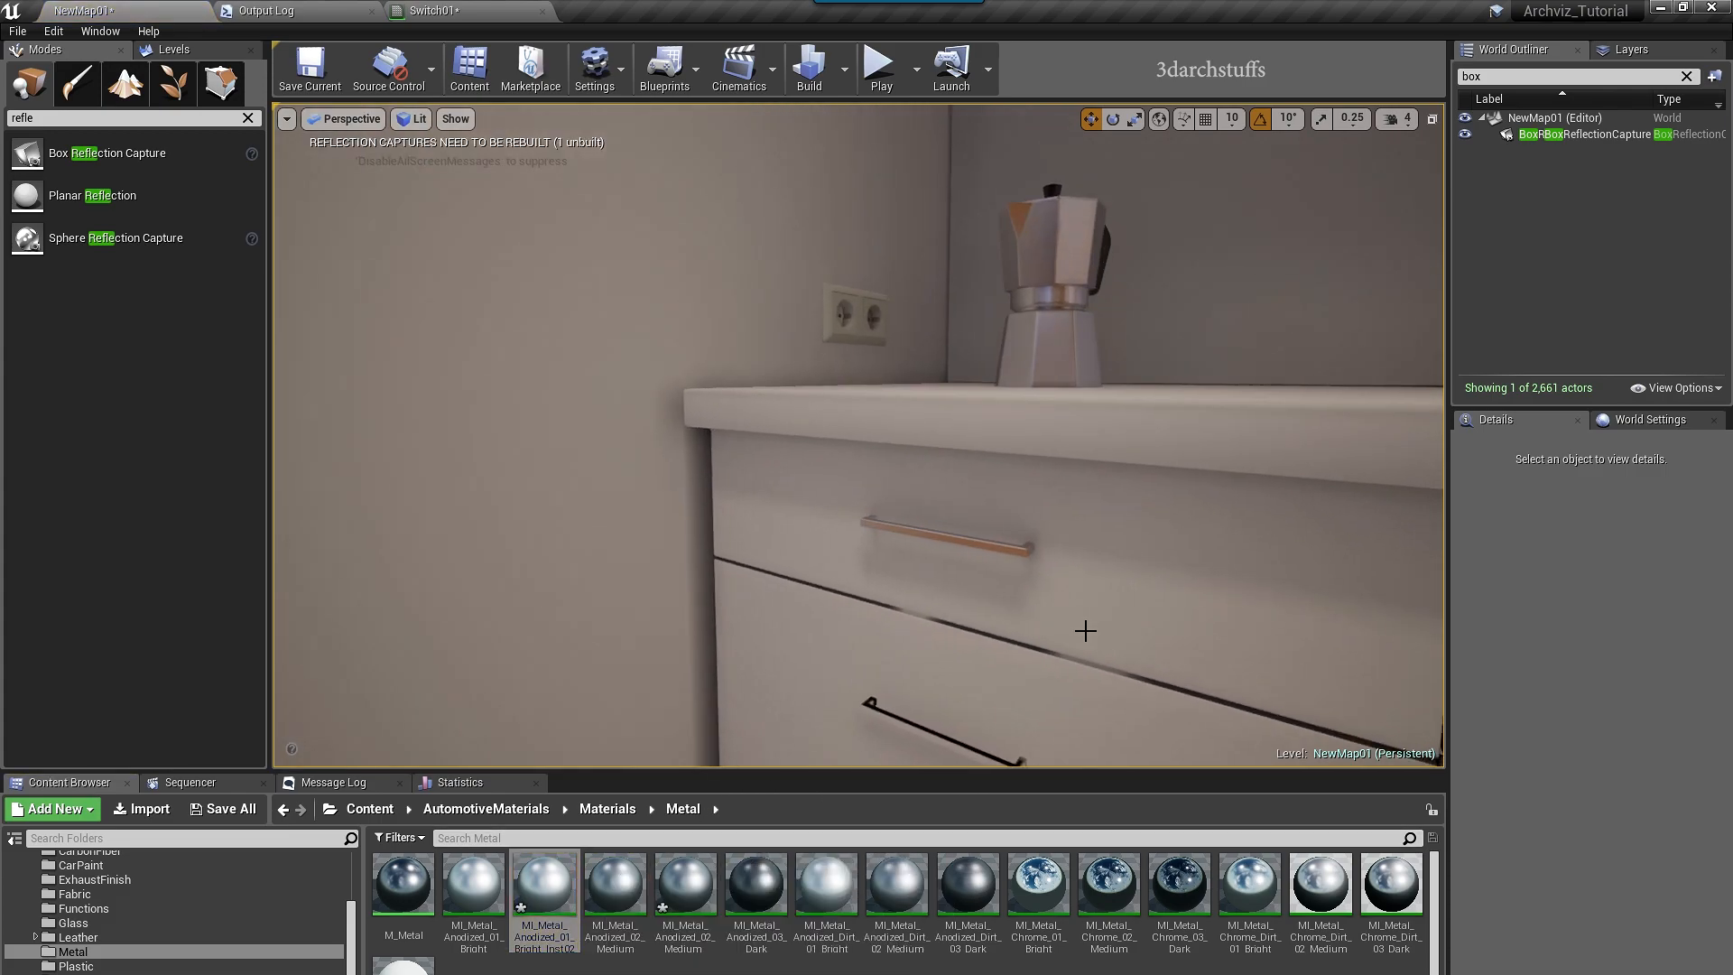
left_click_drag(544, 882, 902, 626)
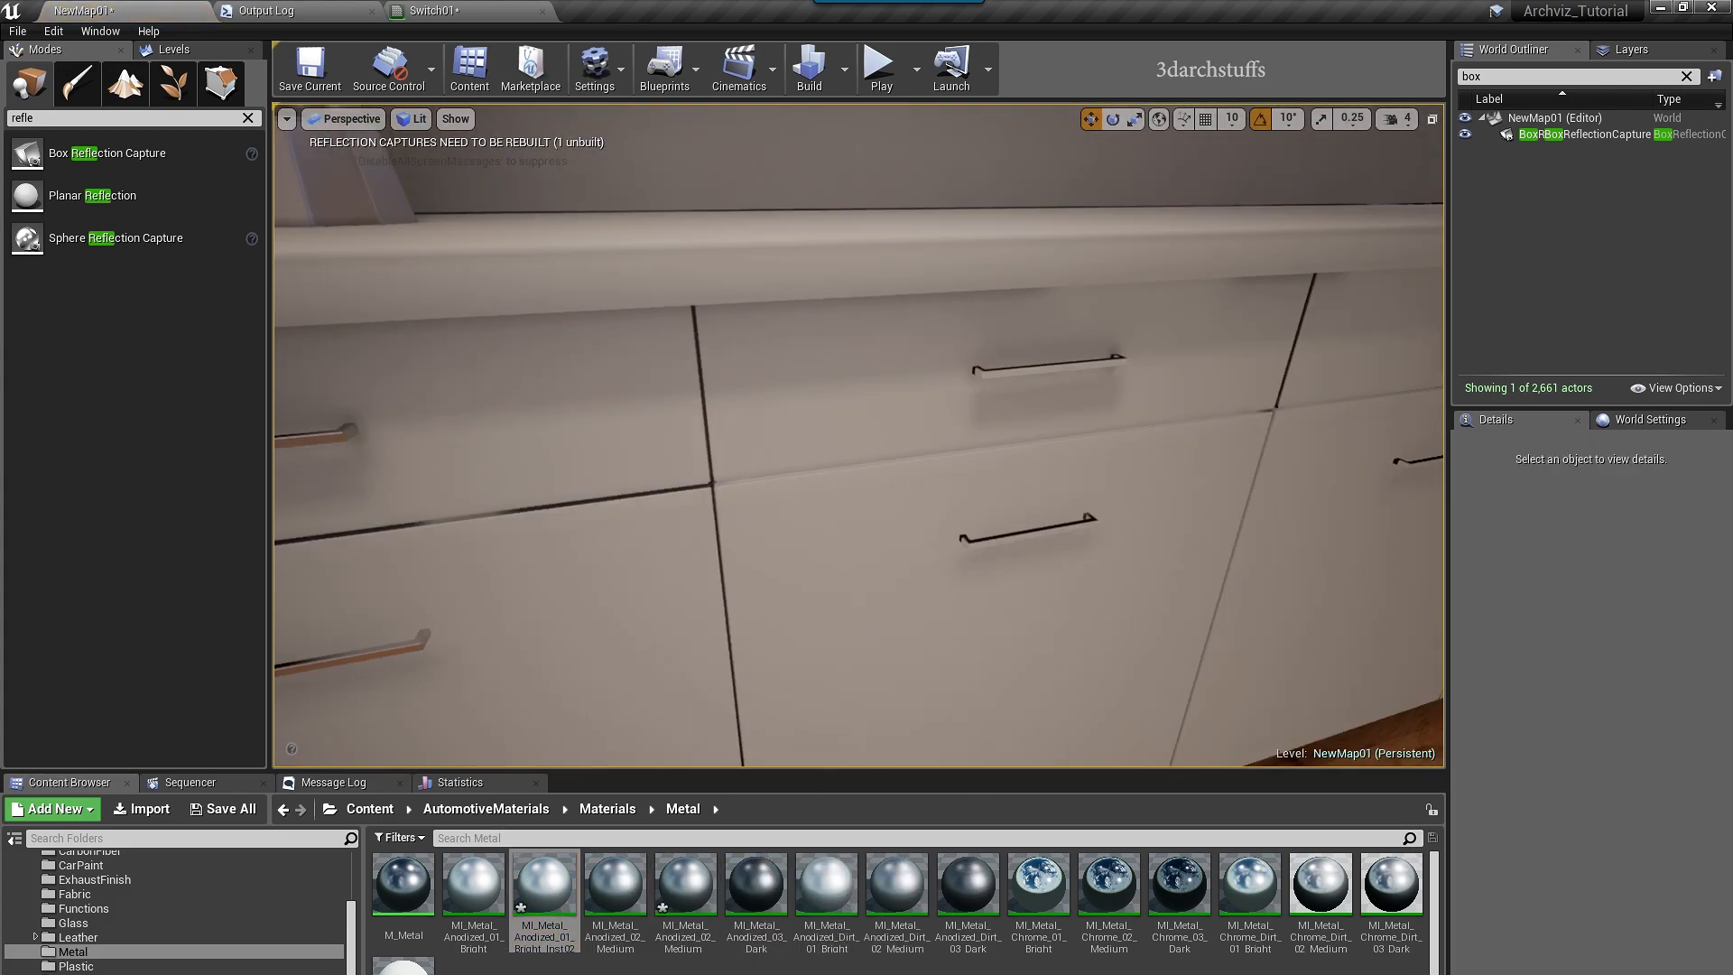
- Apply MI_Metal_Anodized_01_Bright_Inst02 to the remaining upper and lower drawer handles along the sink counter
left_click(992, 524)
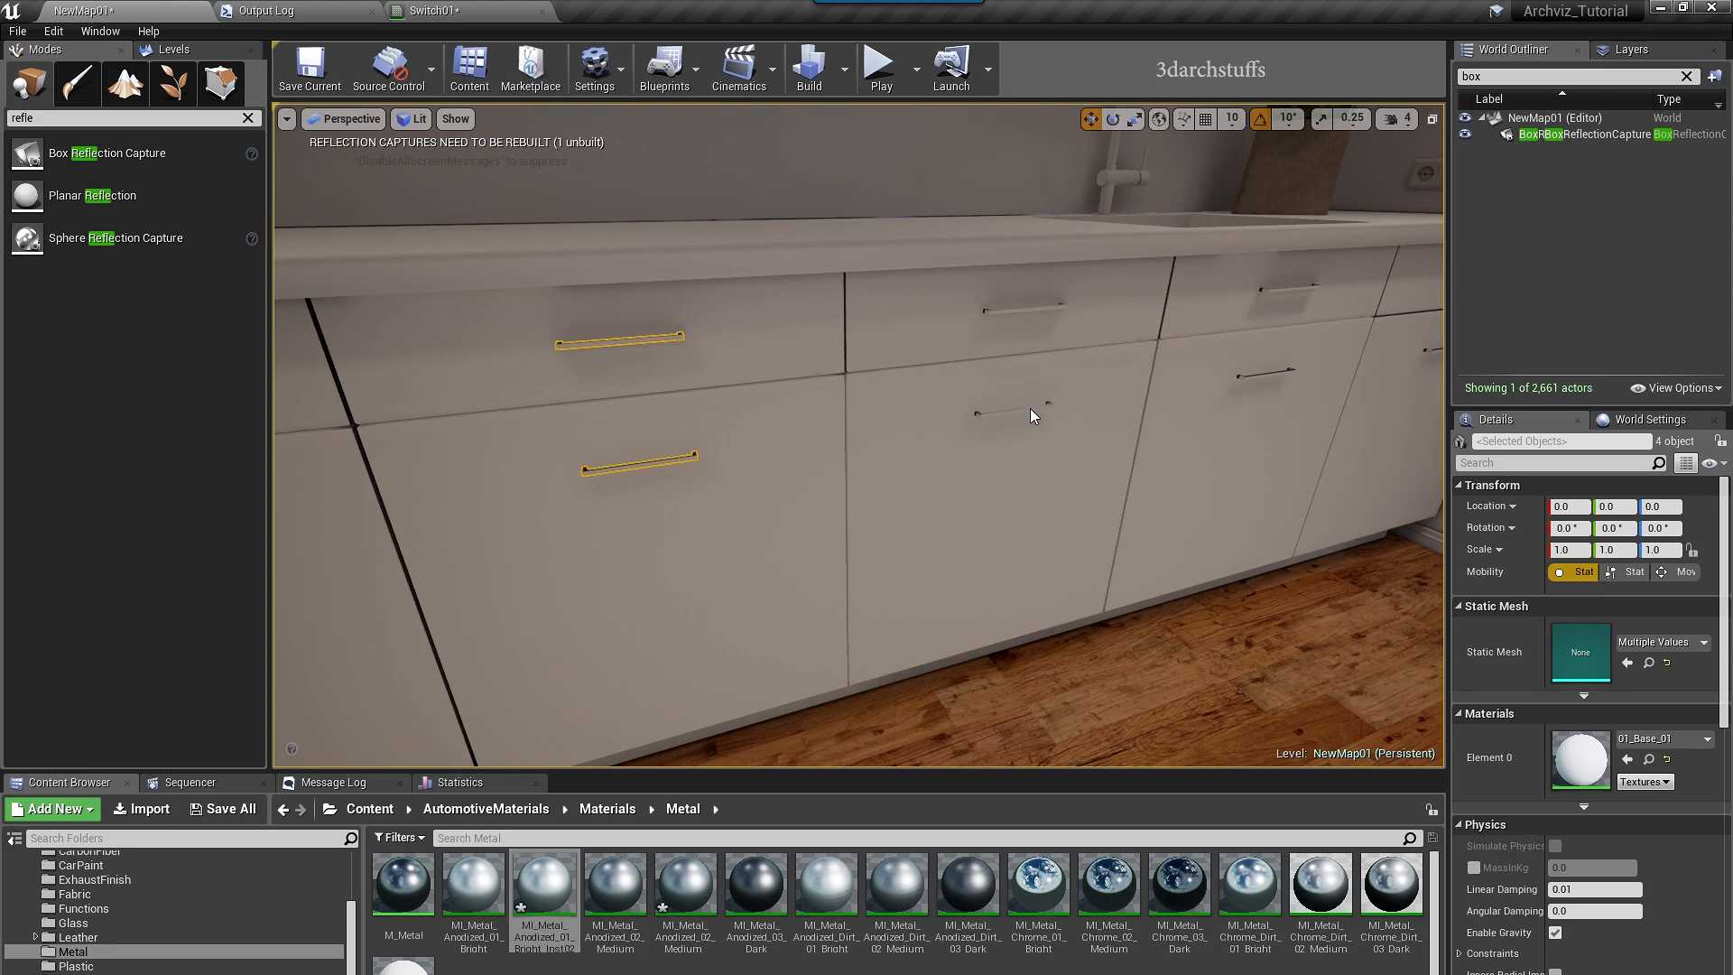
left_click(1031, 414, "ctrl")
left_click(1022, 308, "ctrl")
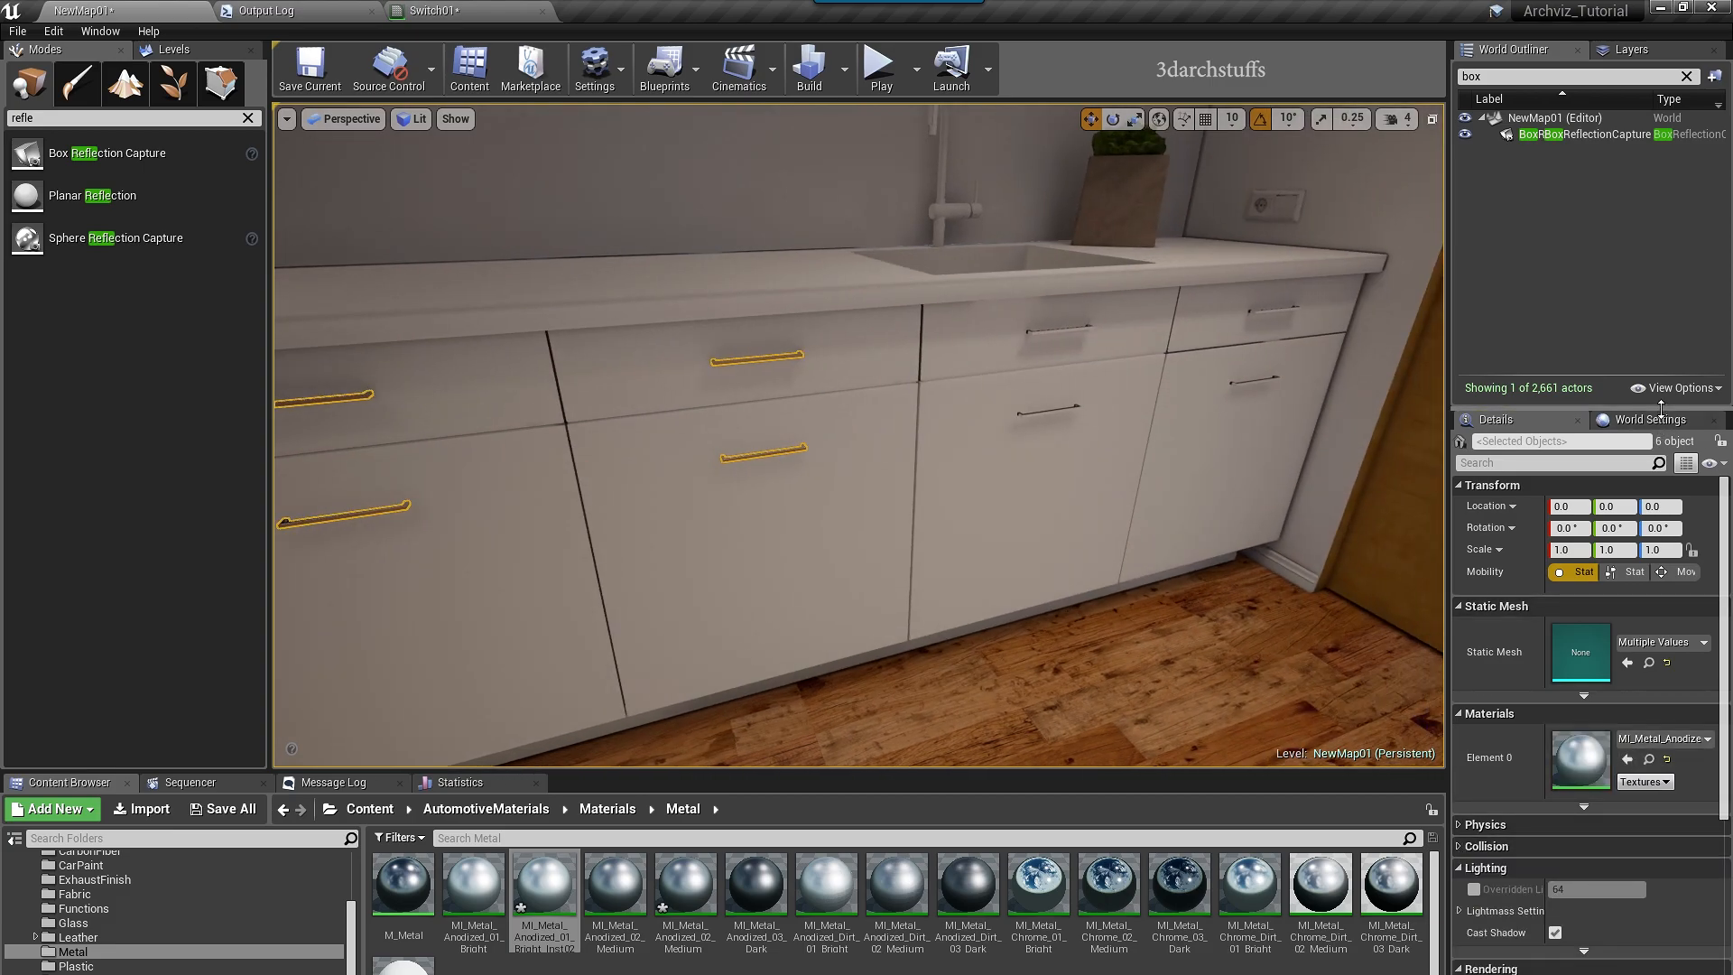
left_click_drag(1671, 404, 1670, 352)
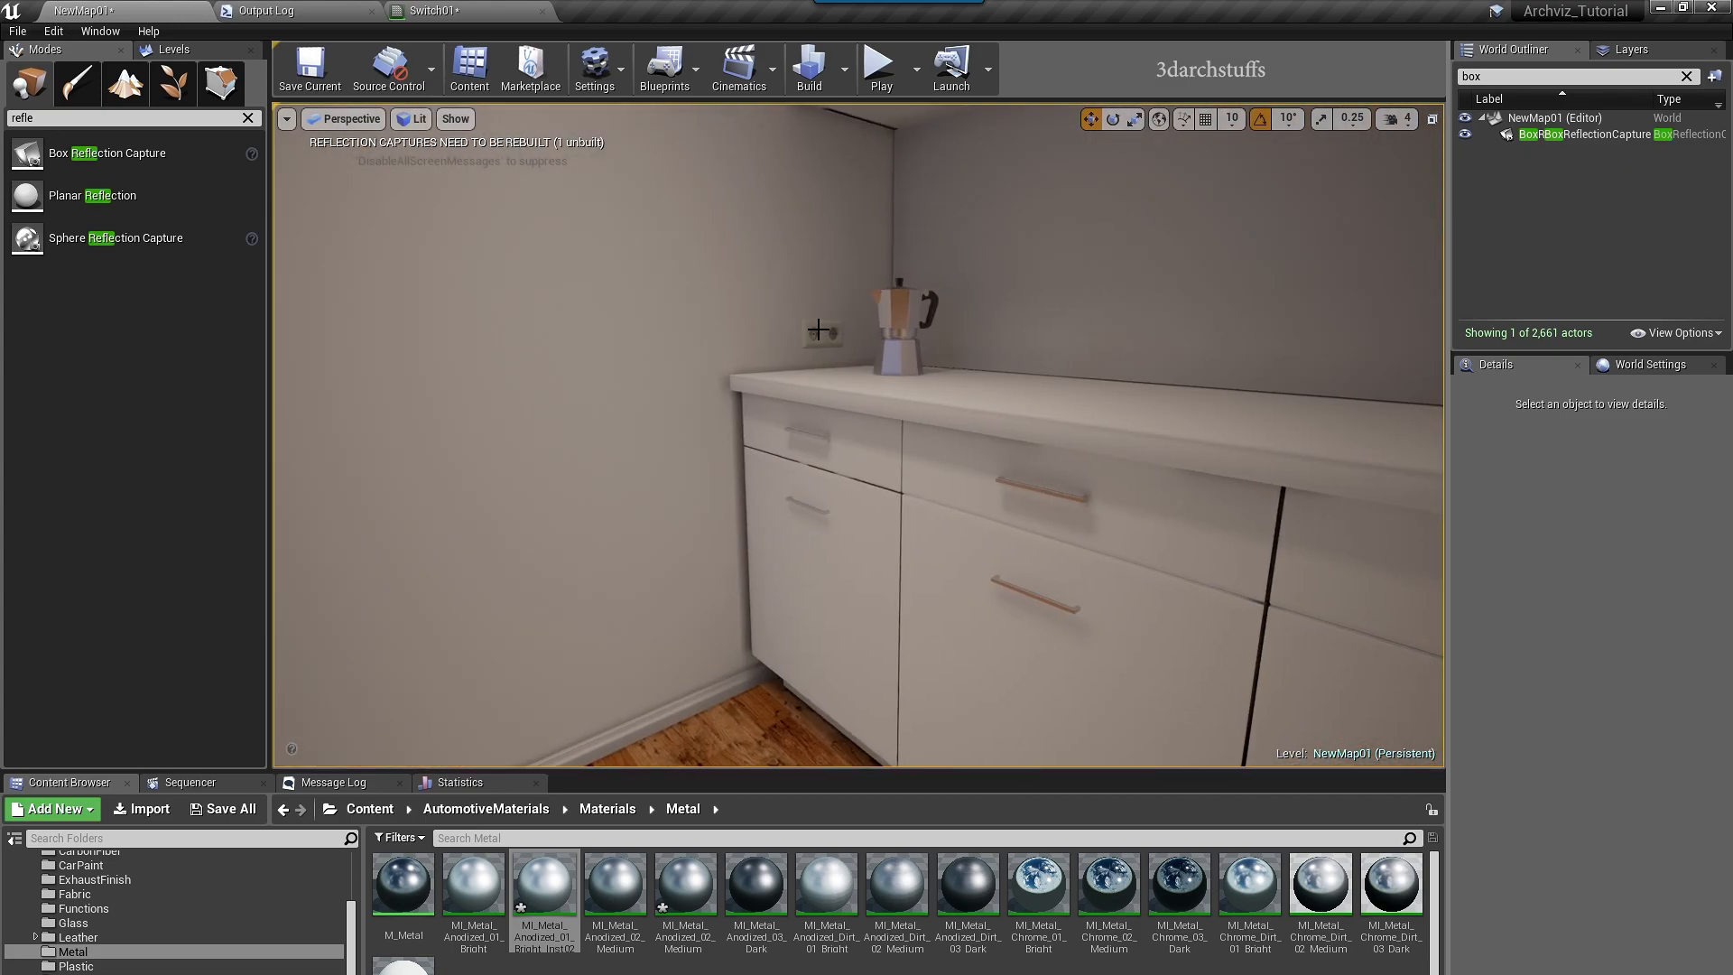
- Locate the wall socket's Switch01 material and duplicate it as Kitchen_Cabinets
left_click(837, 343)
left_click(1651, 817)
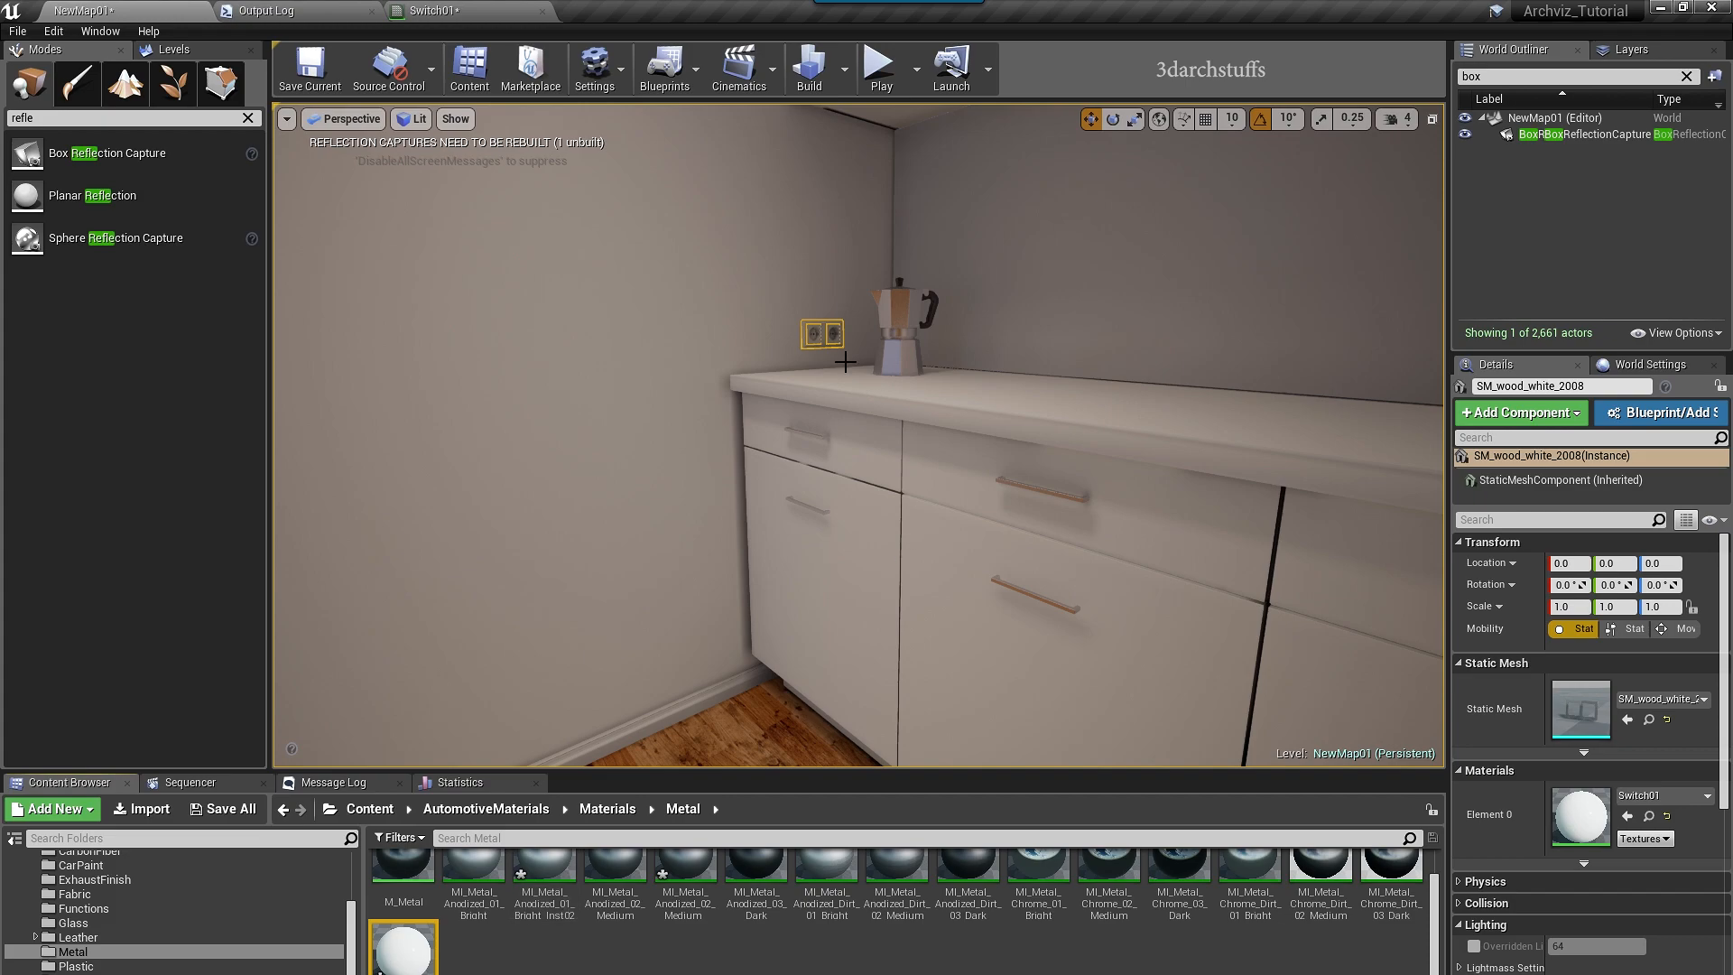
left_click(818, 333)
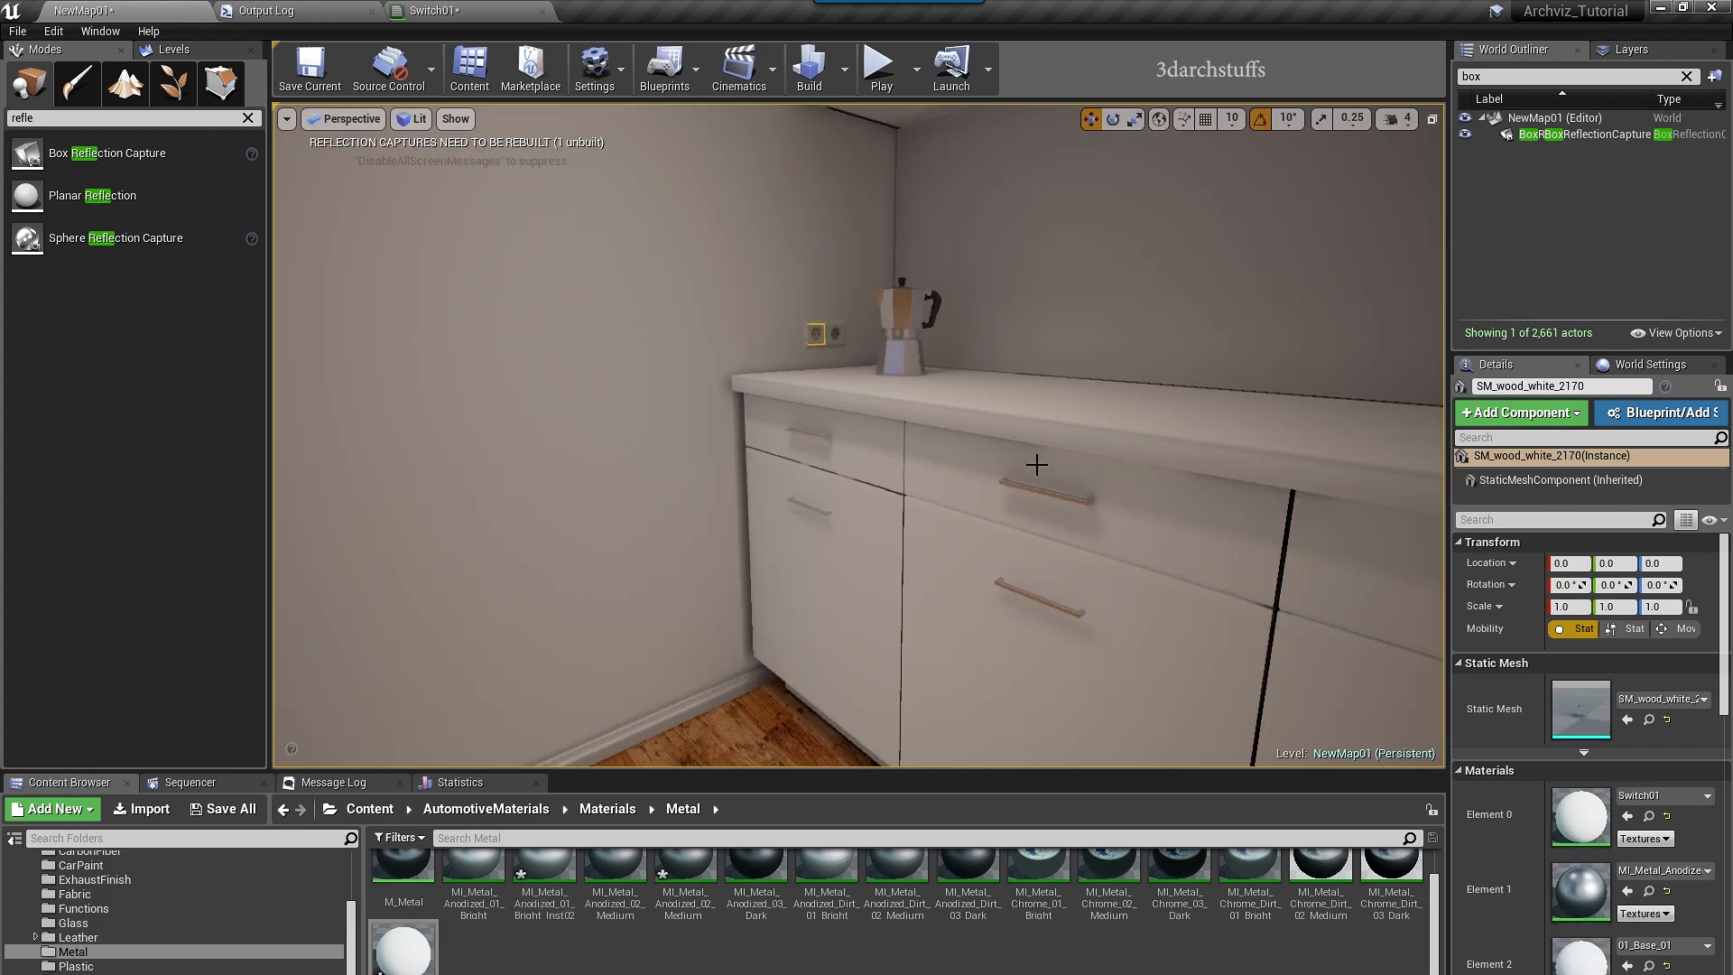
left_click(1648, 817)
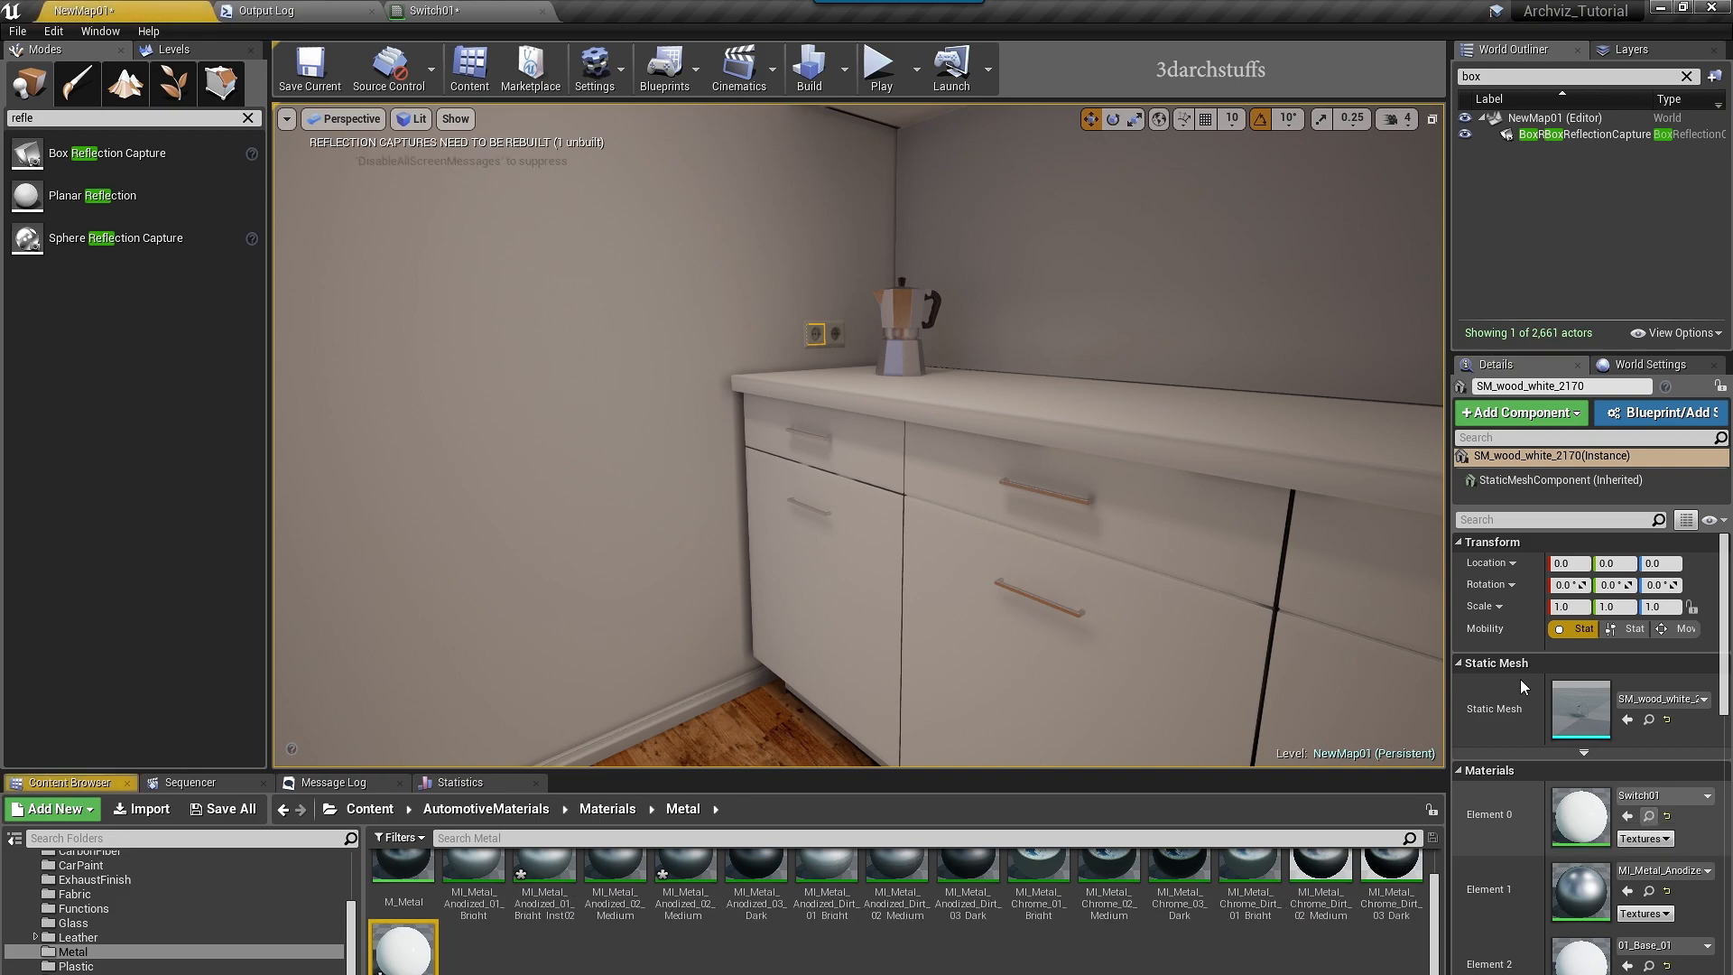
right_click(409, 934)
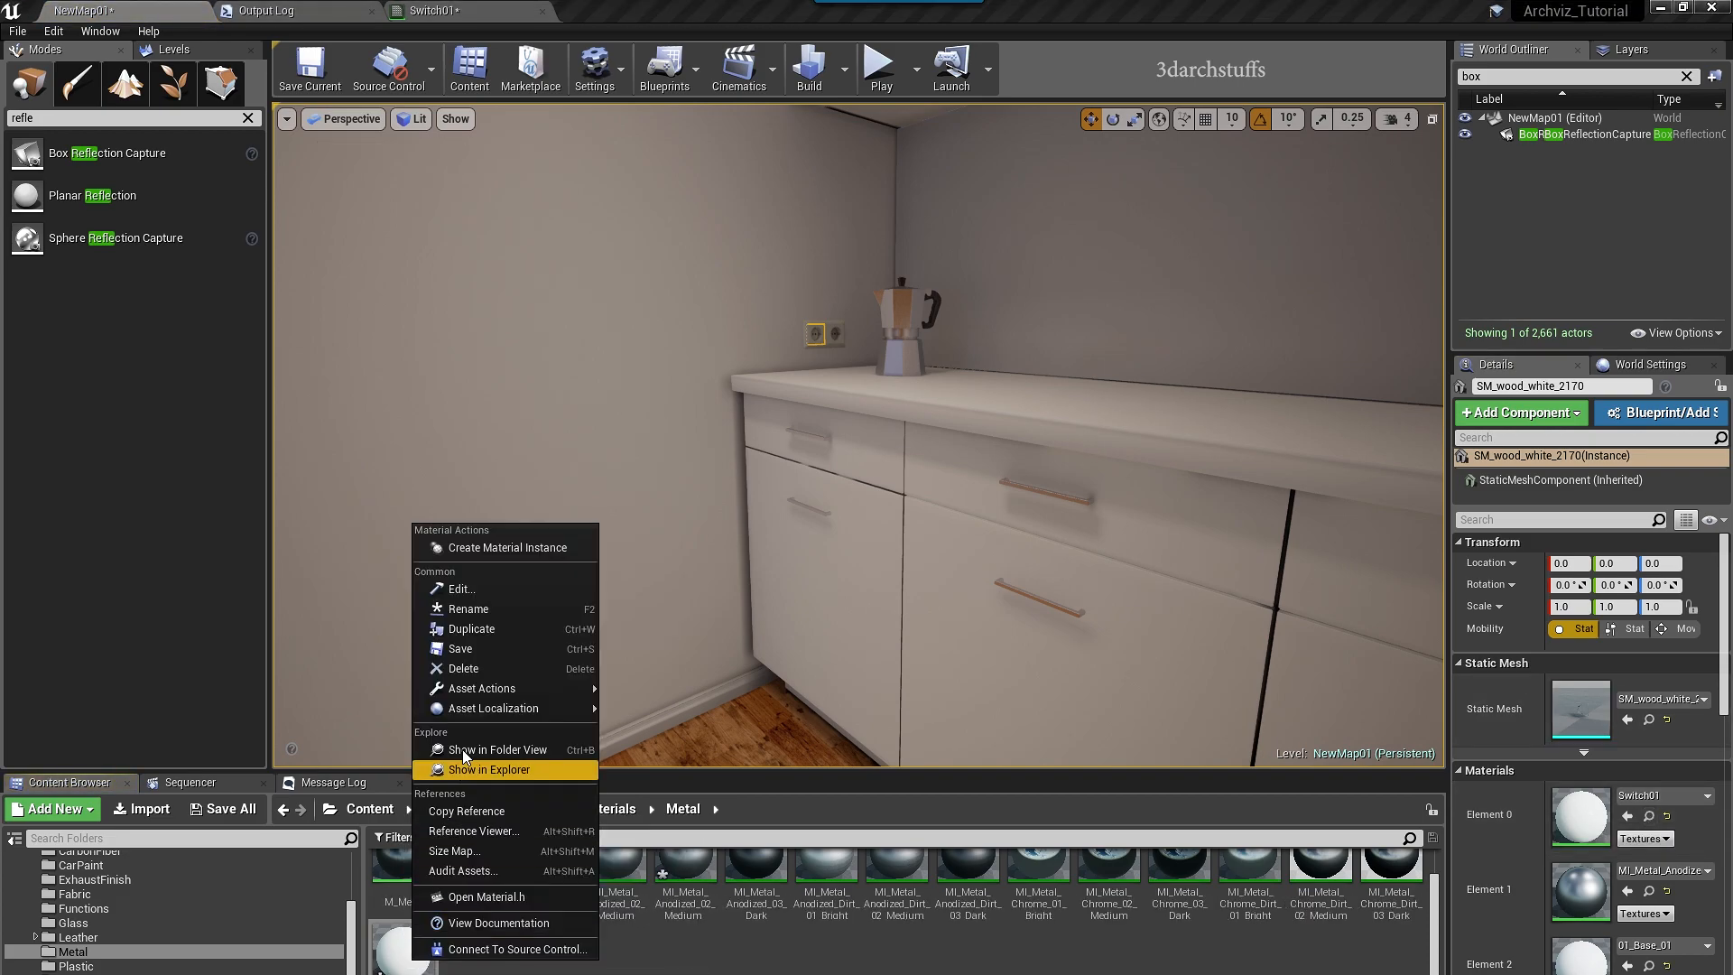
left_click(495, 636)
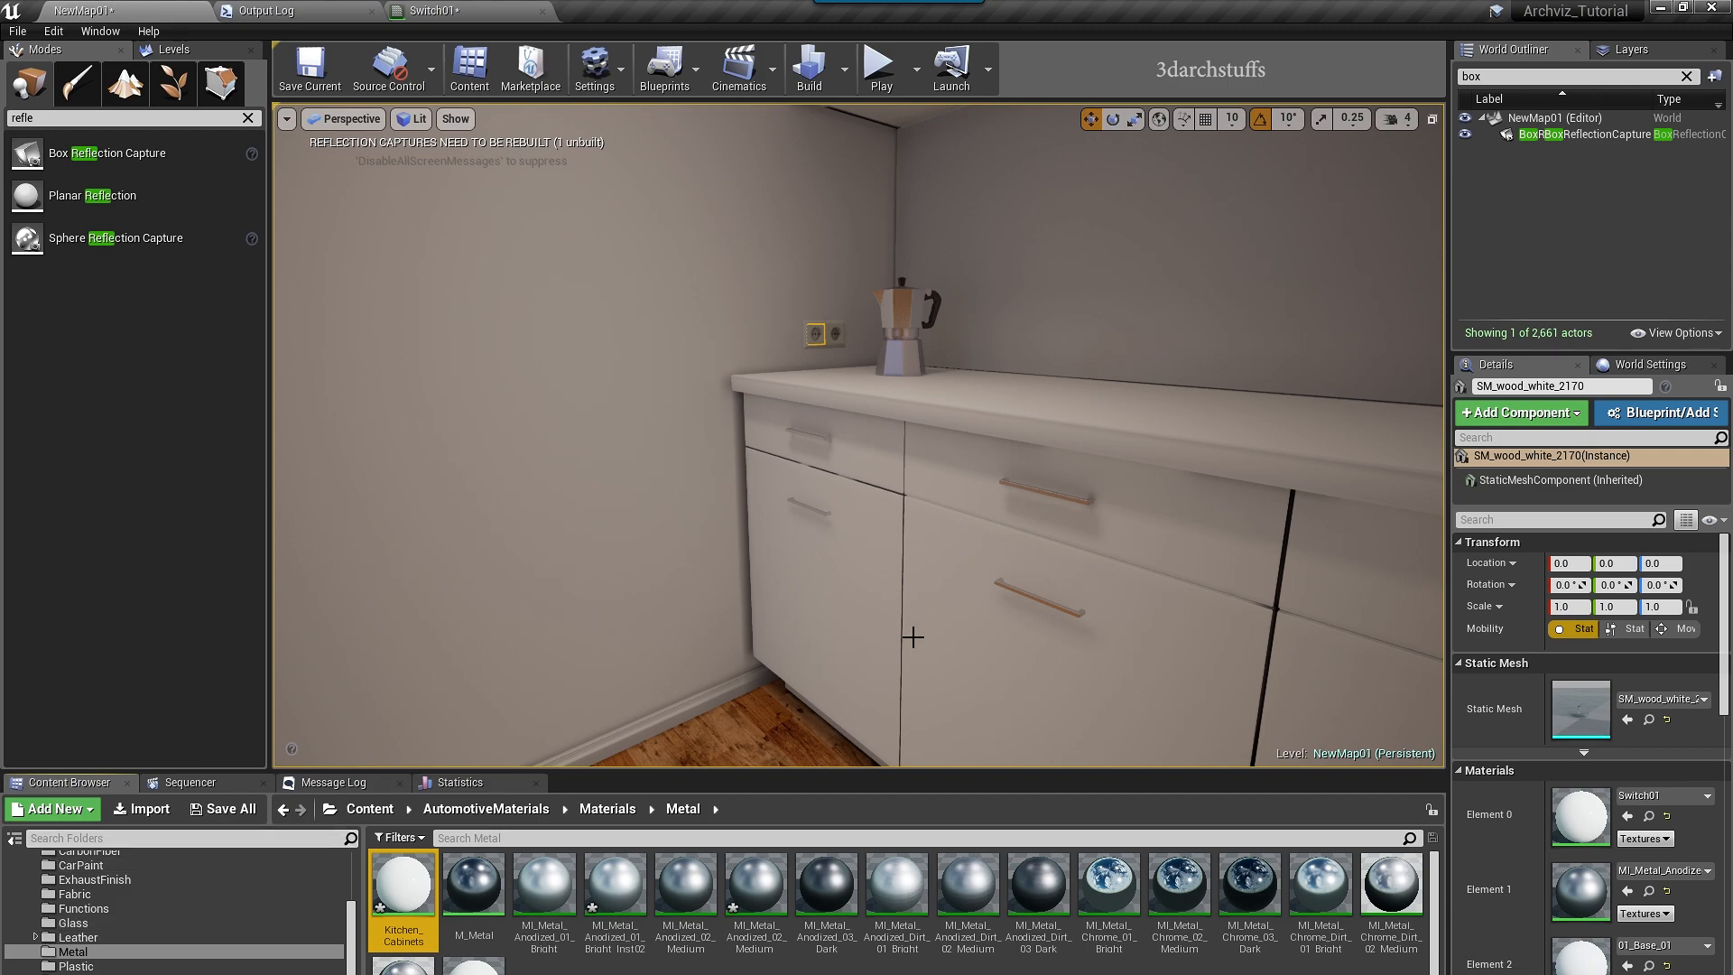
- Apply the Kitchen_Cabinets material to the drawer and door fronts at the moka pot end of the sink counter
right_click_drag(853, 530, 623, 535)
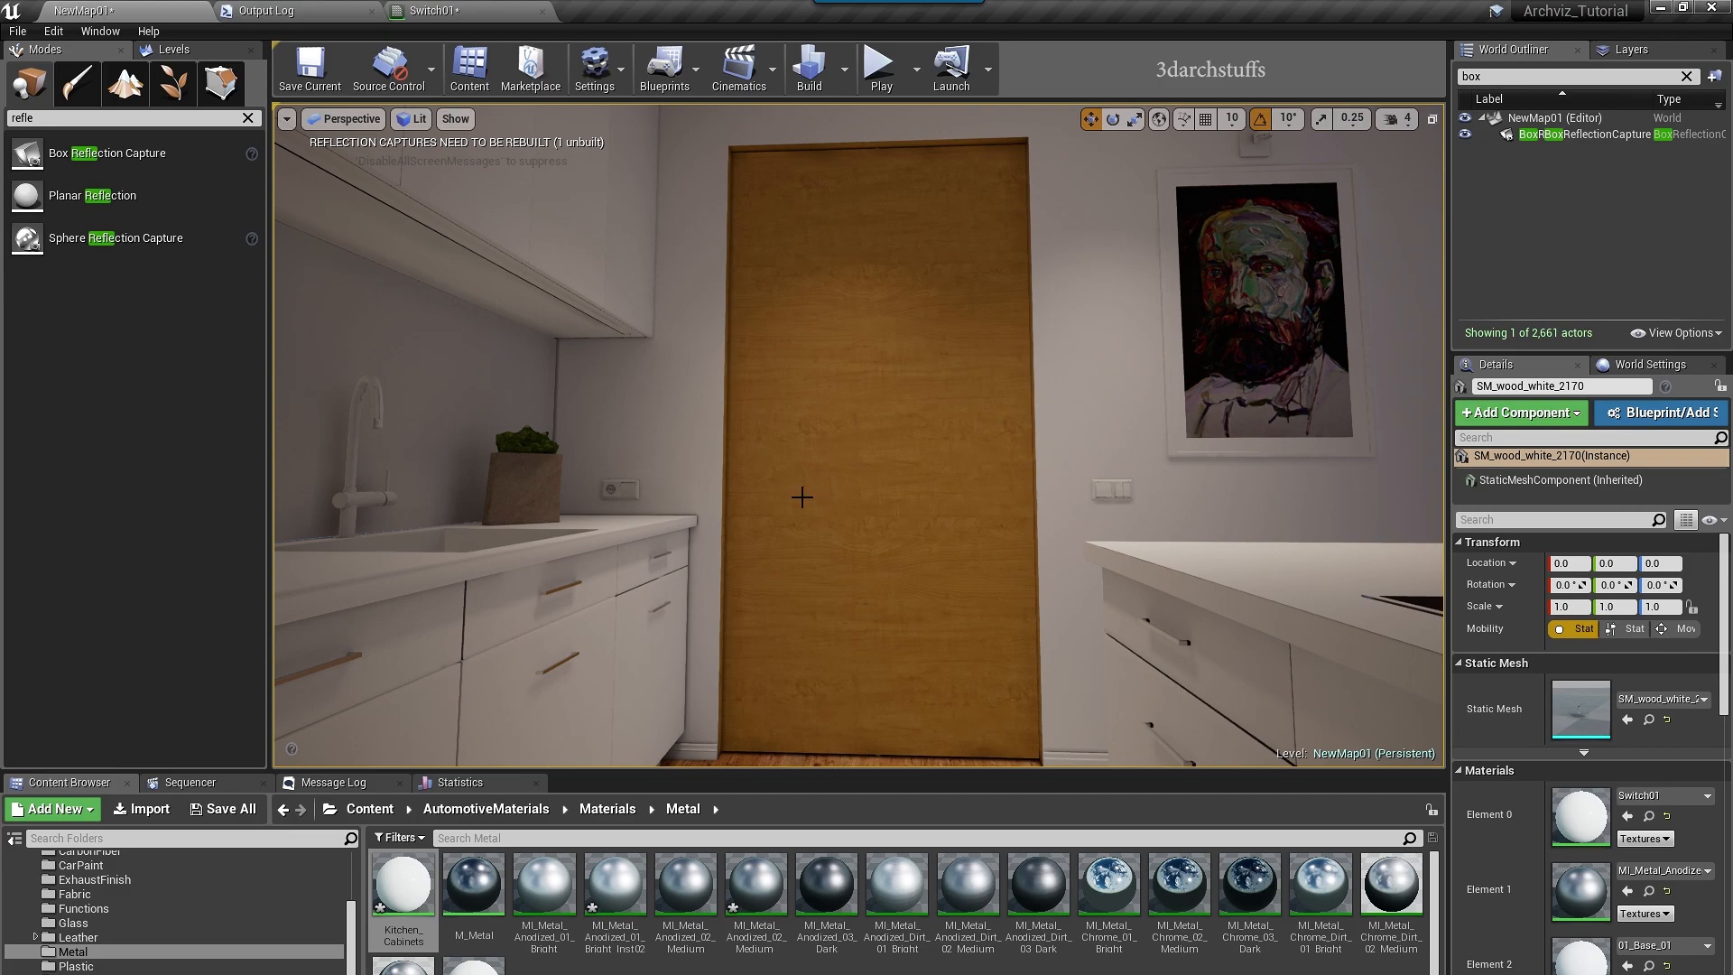
right_click_drag(818, 491, 790, 537)
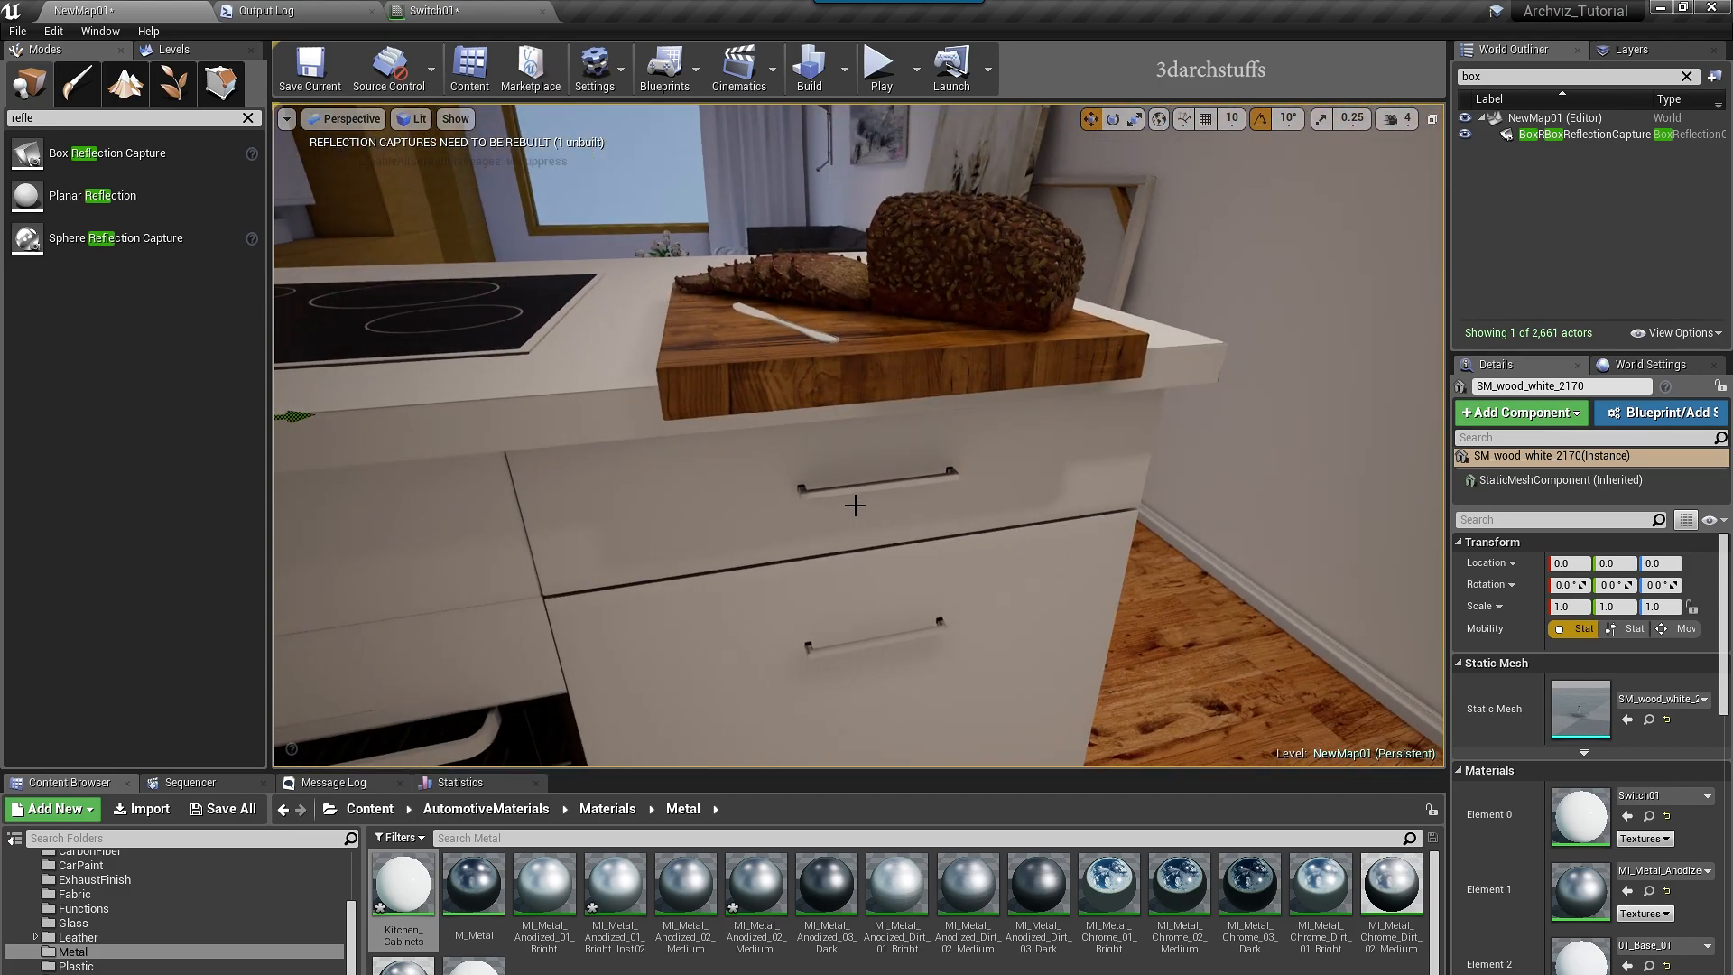
right_click_drag(940, 499, 923, 494)
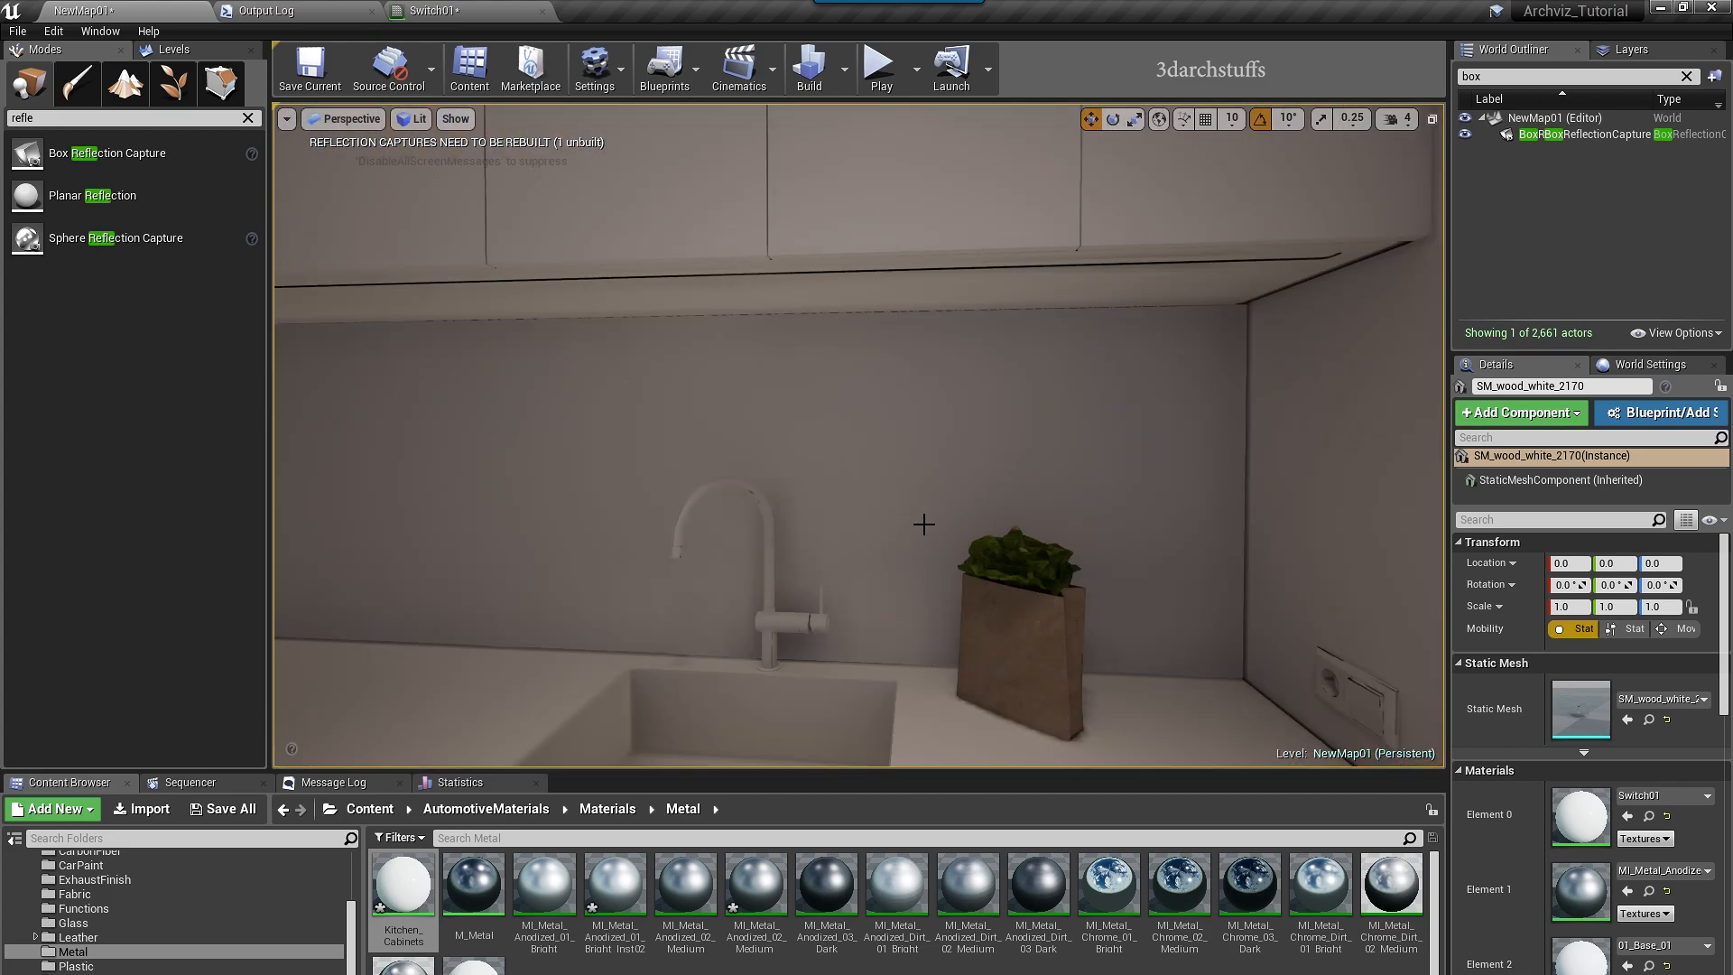
mouse_move(880, 436)
right_mouse_down()
mouse_move(858, 439)
mouse_move(873, 436)
right_mouse_up()
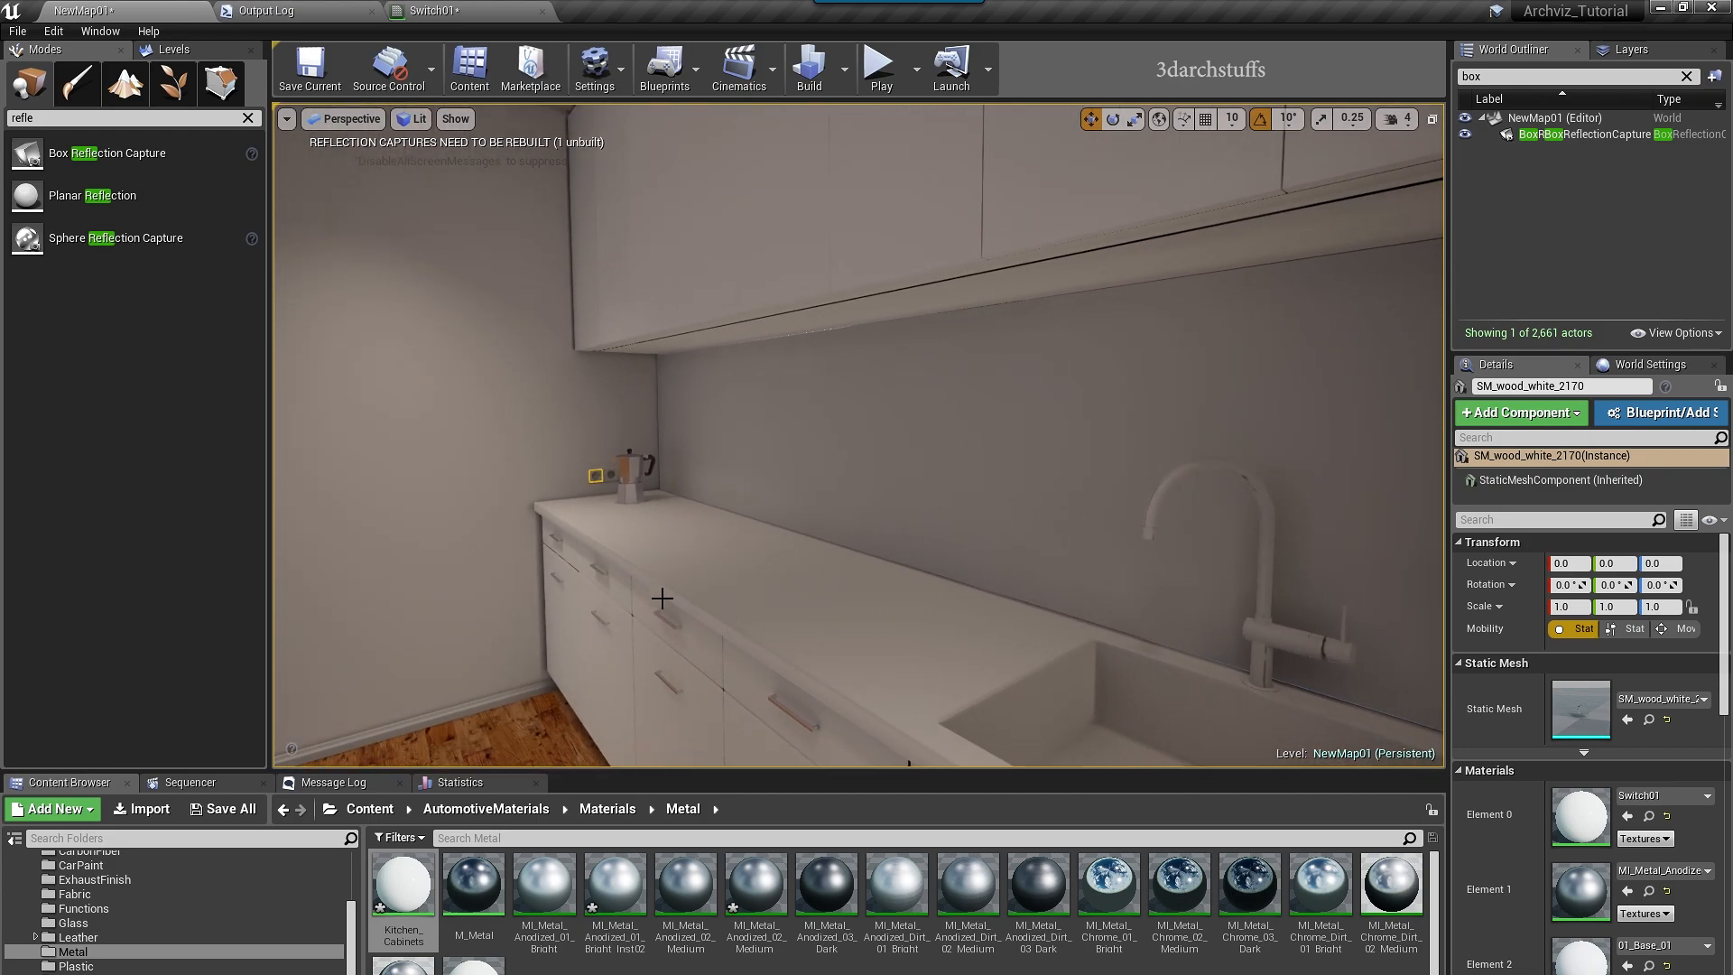
left_click(590, 675)
key("f")
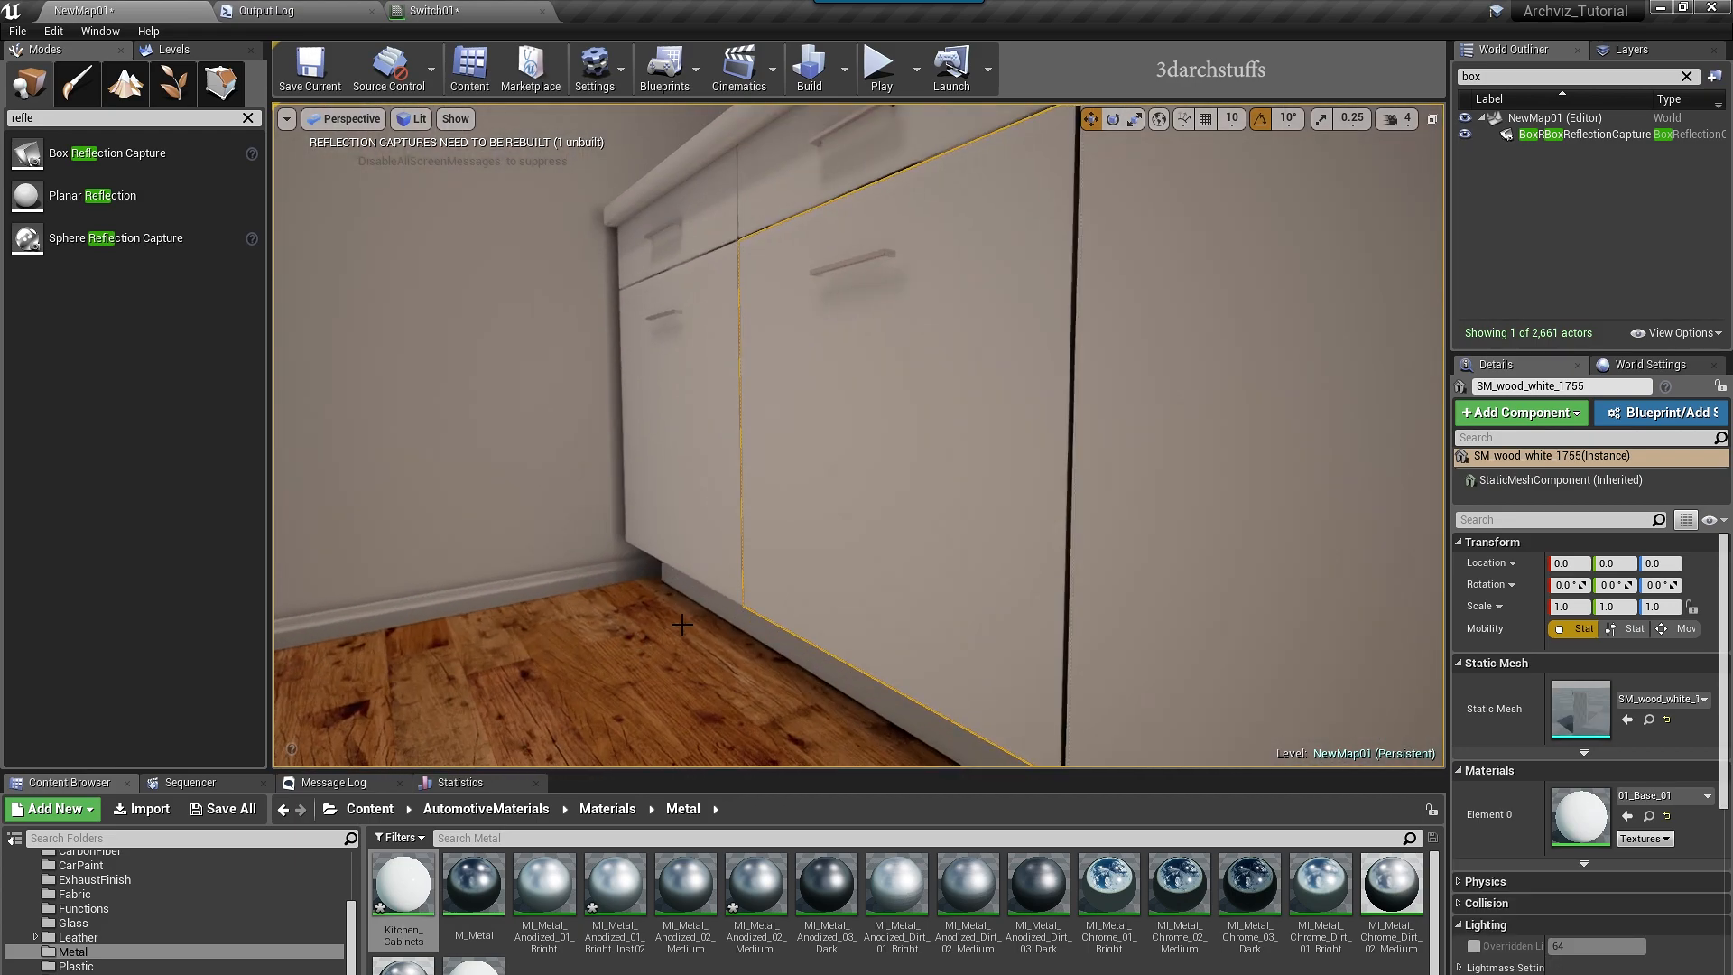
right_click_drag(941, 437, 1047, 484)
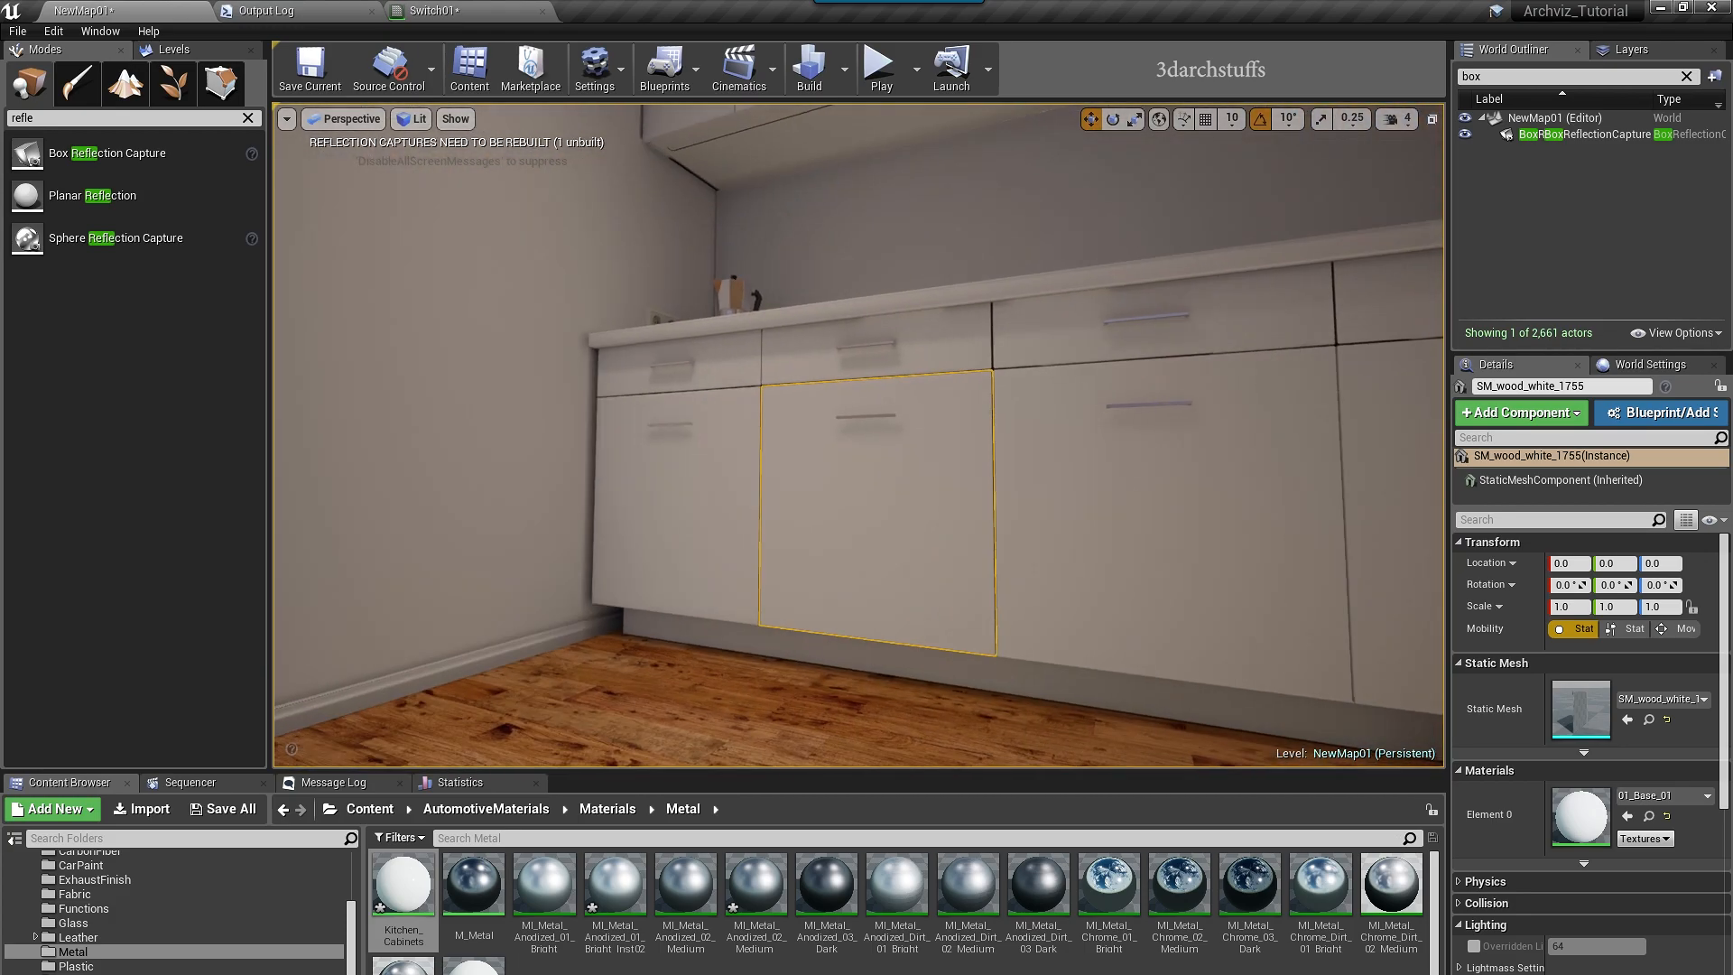
left_click_drag(404, 884, 795, 611)
left_click_drag(410, 886, 1071, 461)
right_click_drag(843, 658, 930, 660)
- Set the Kitchen_Cabinets Base Color constant to a near-white of 0.999, 1, 0.979 and apply the change
double_click(393, 897)
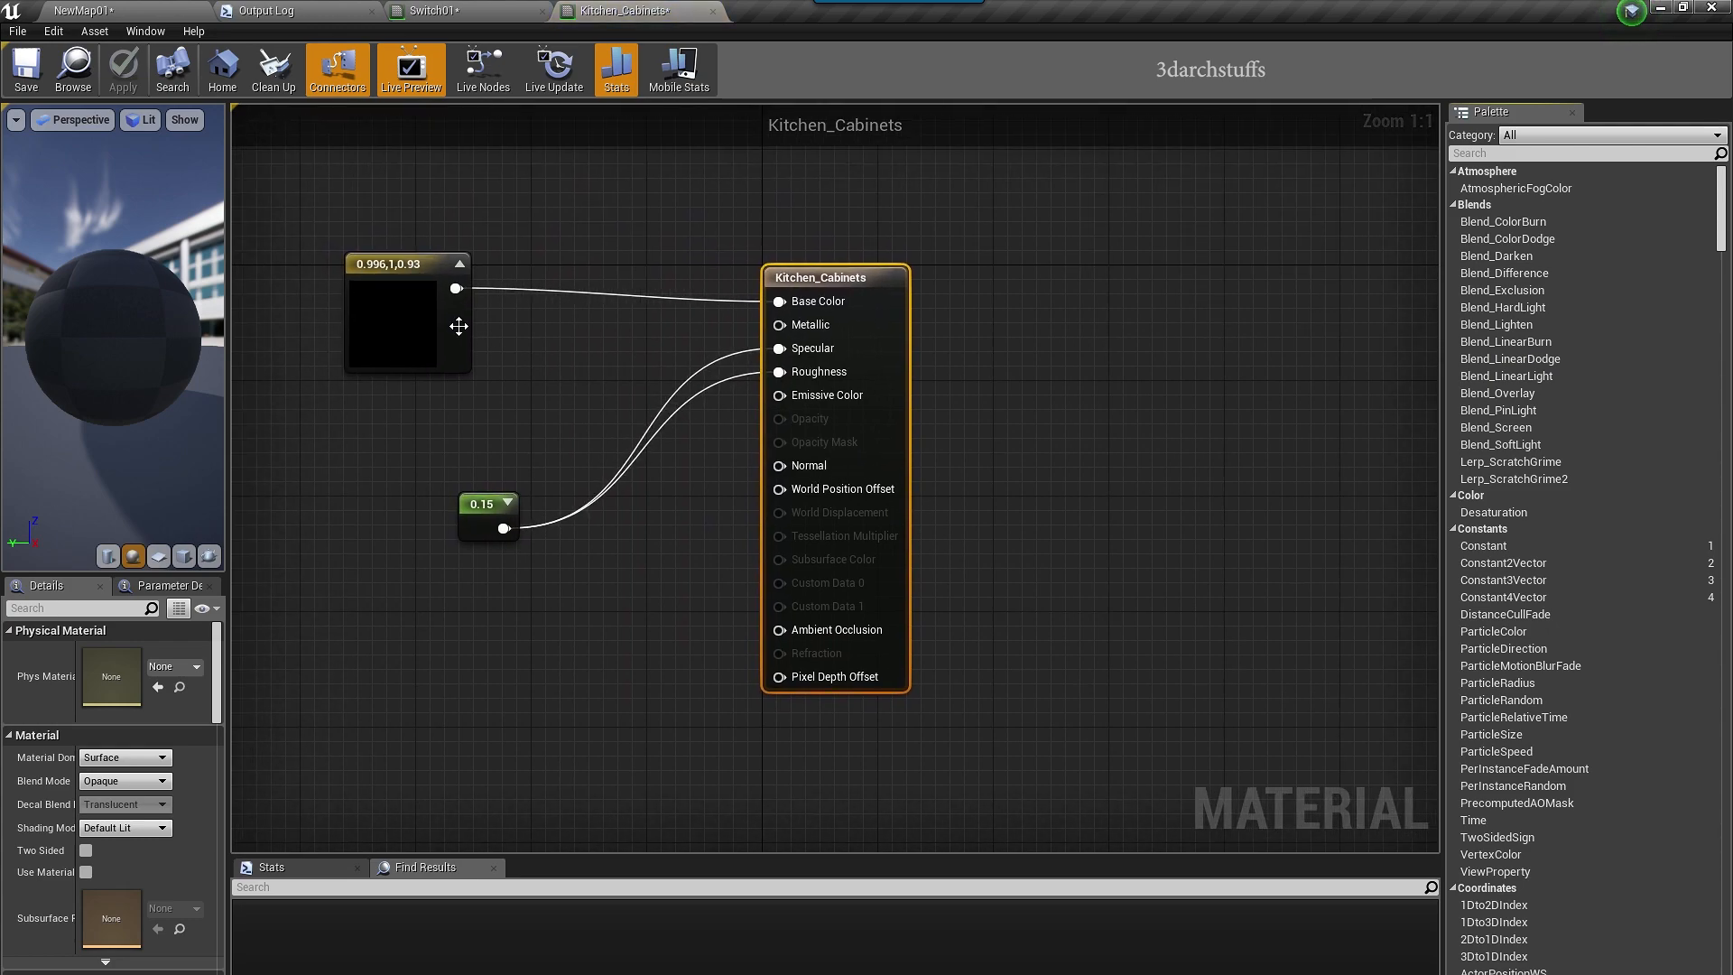
double_click(424, 325)
left_click_drag(631, 458, 631, 562)
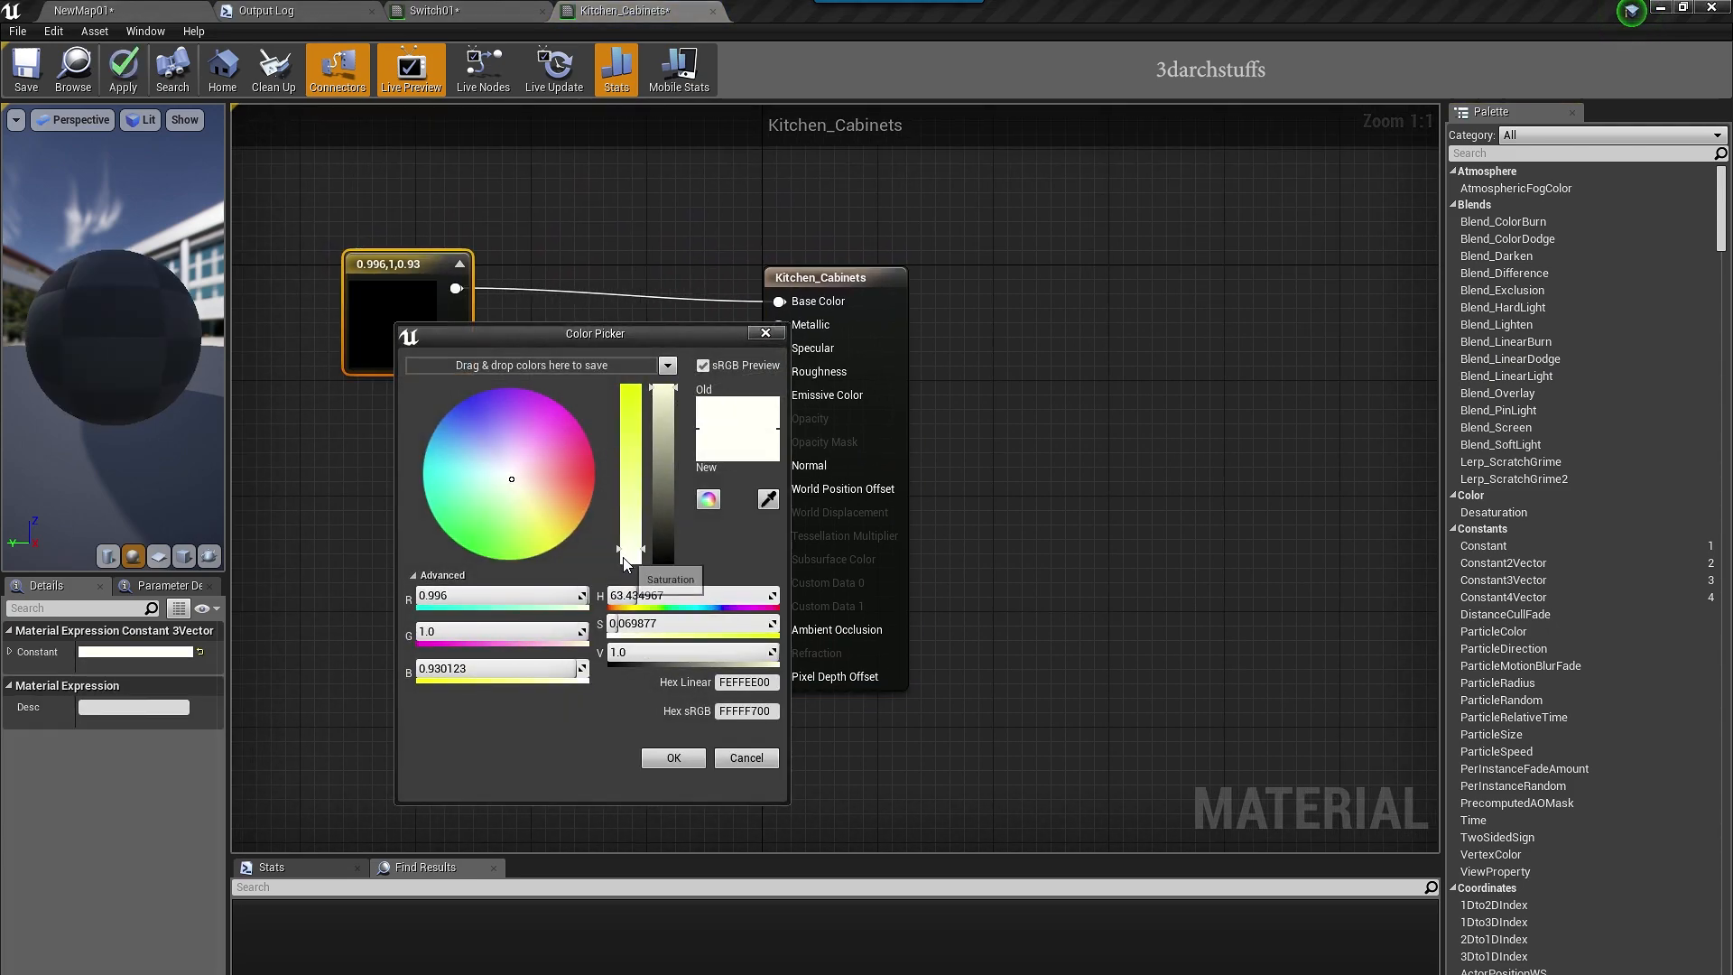
left_click(653, 756)
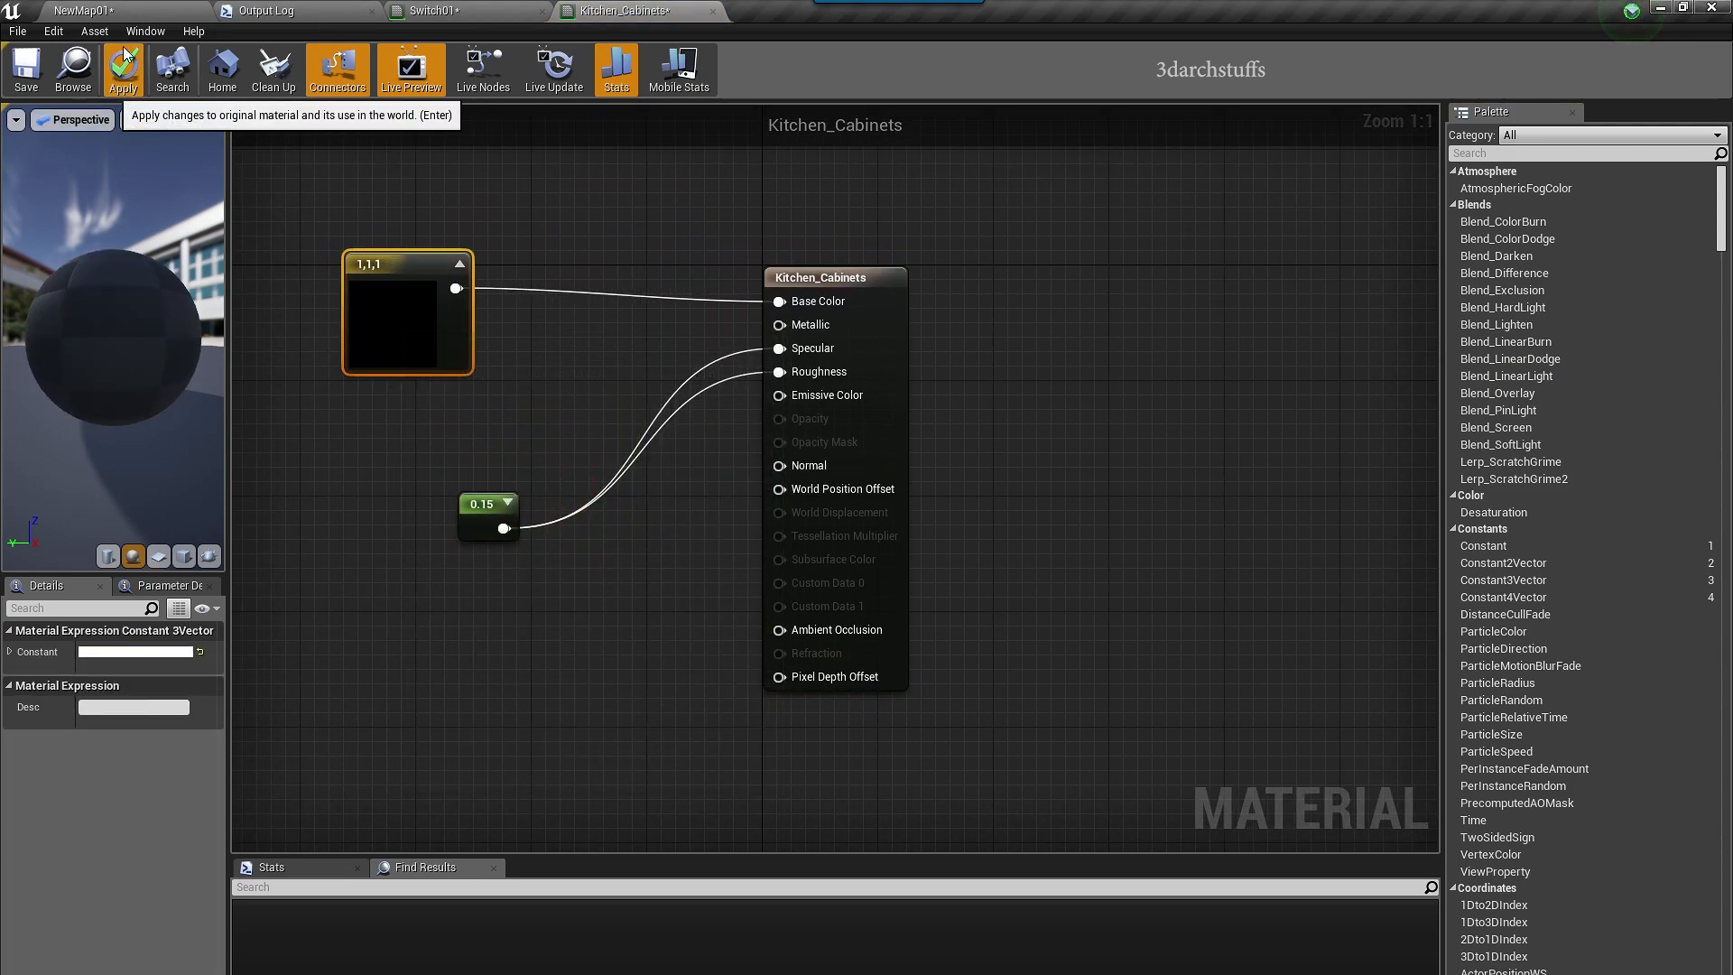
left_click(155, 4)
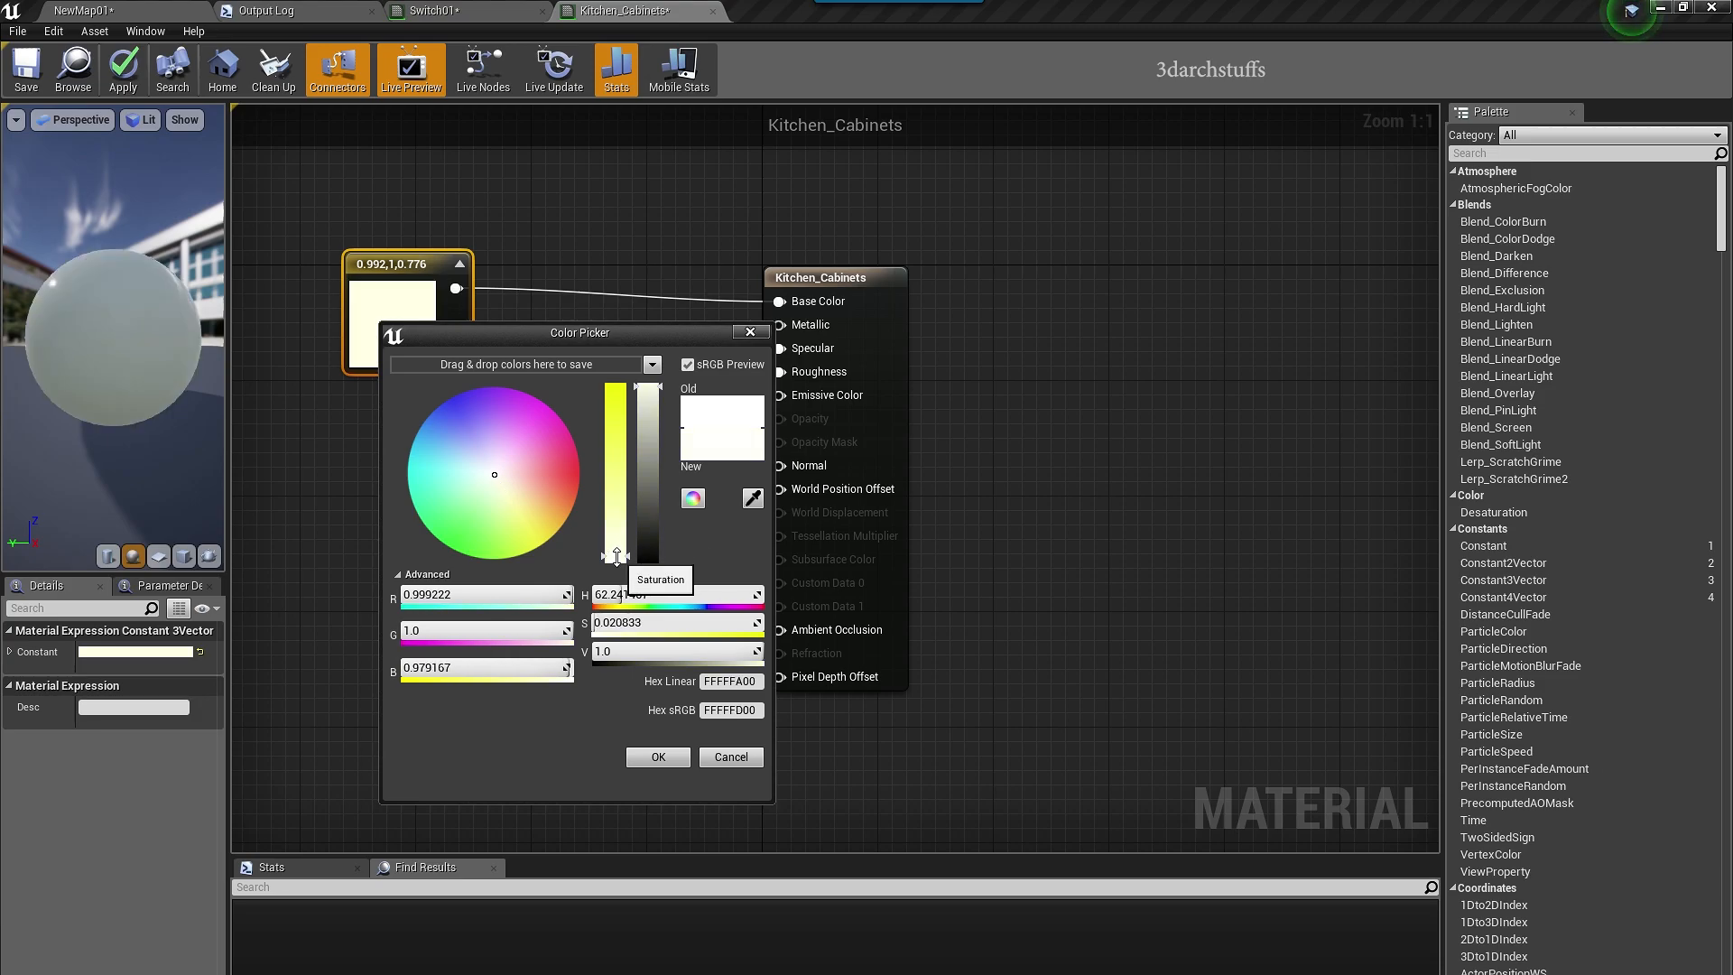
left_click(658, 757)
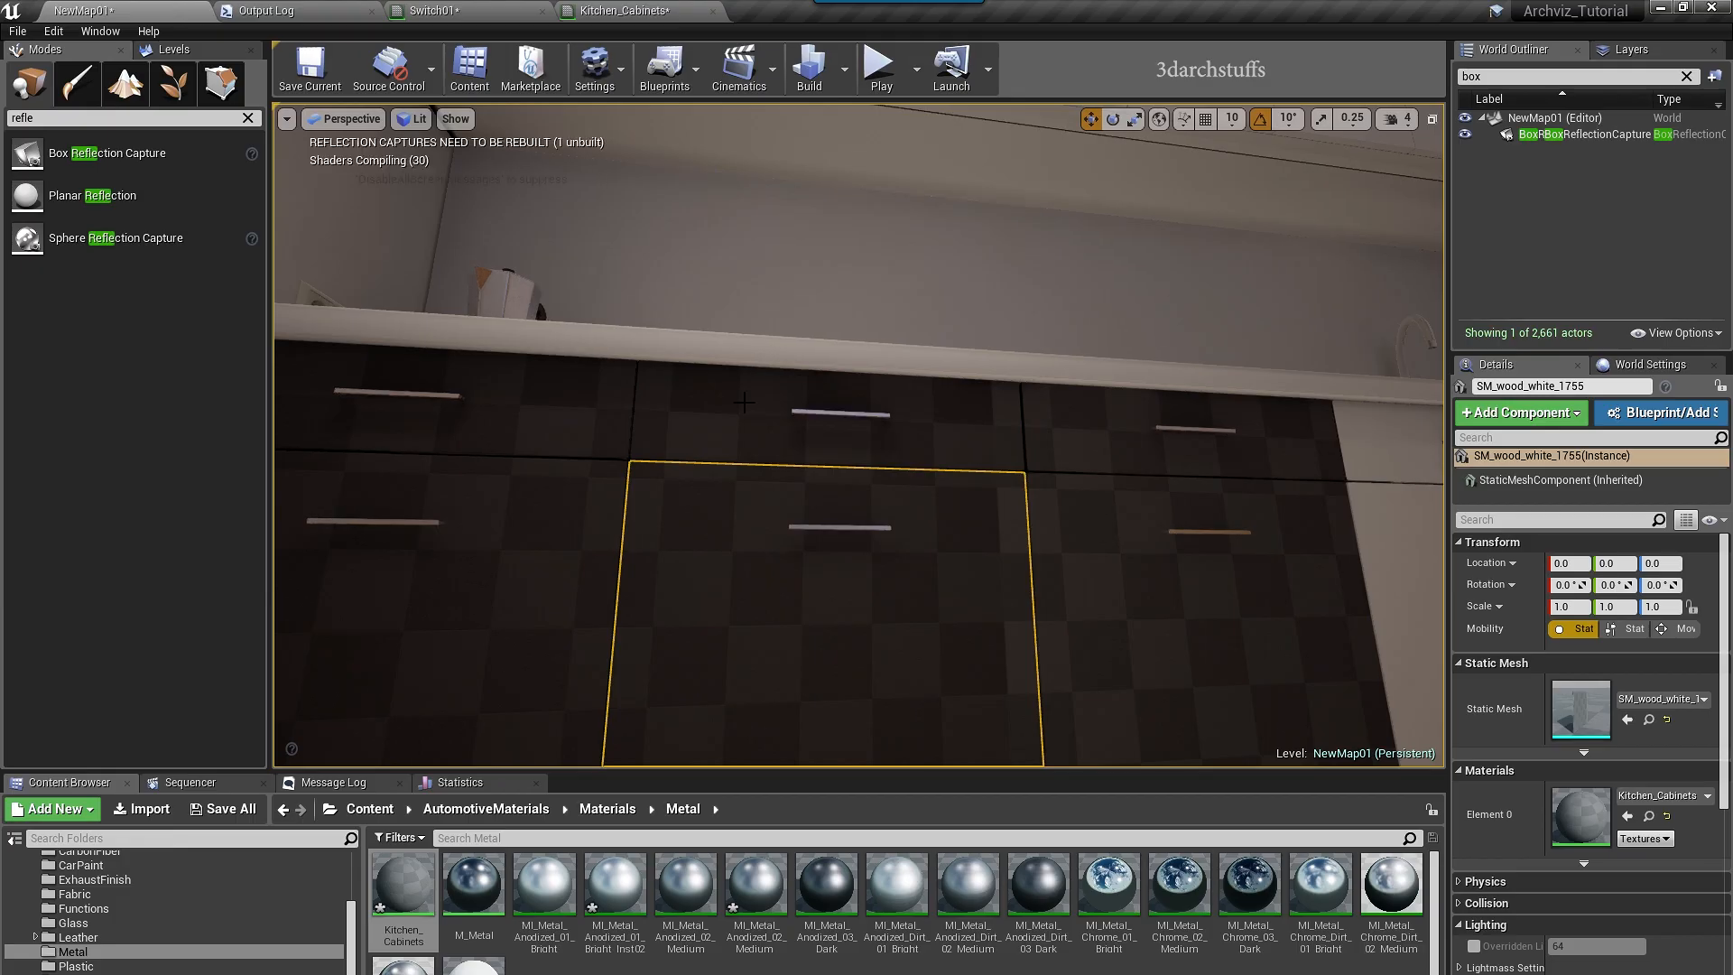
- Apply the Kitchen_Cabinets material to the remaining drawer and door fronts along the sink counter
right_click_drag(744, 402, 812, 461)
left_click_drag(403, 885, 988, 293)
right_click_drag(988, 293, 1083, 297)
left_click_drag(403, 885, 1232, 474)
left_click_drag(404, 885, 1161, 374)
right_click_drag(987, 585, 984, 585)
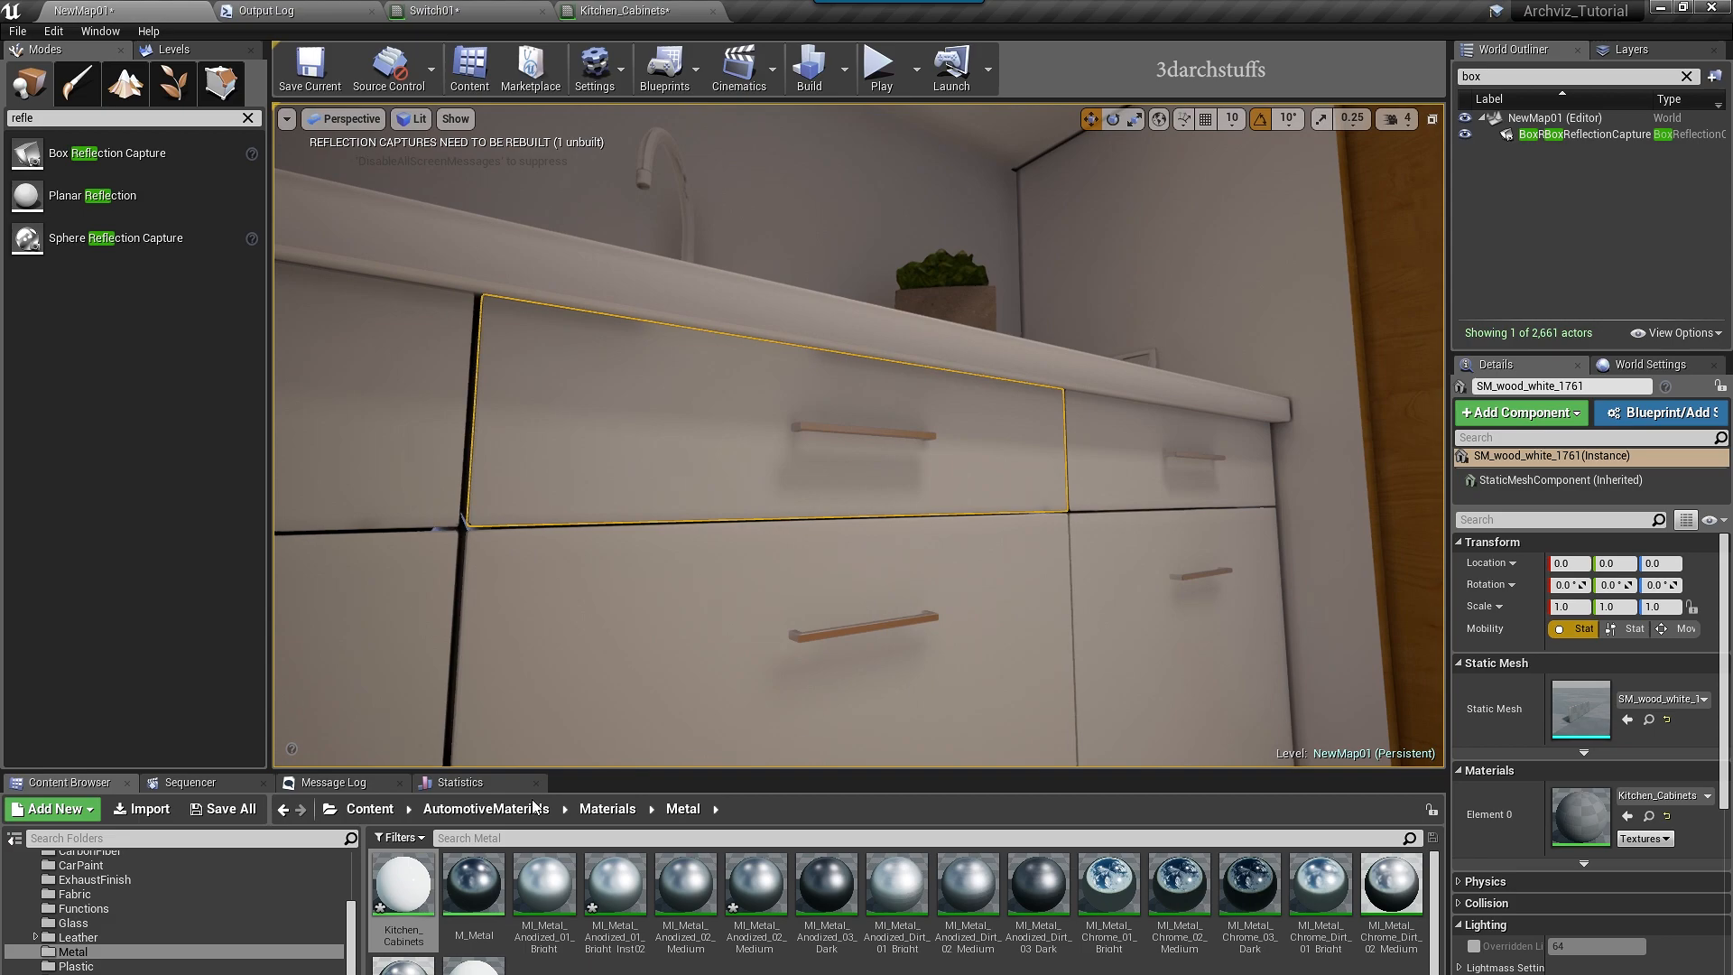
left_click_drag(429, 882, 1164, 624)
right_click_drag(1031, 429, 1061, 404)
right_click_drag(844, 515, 845, 515)
- Apply MI_Metal_Anodized_01_Bright_Inst02 to the kitchen island's drawer handles and the oven handle
left_click(1647, 816)
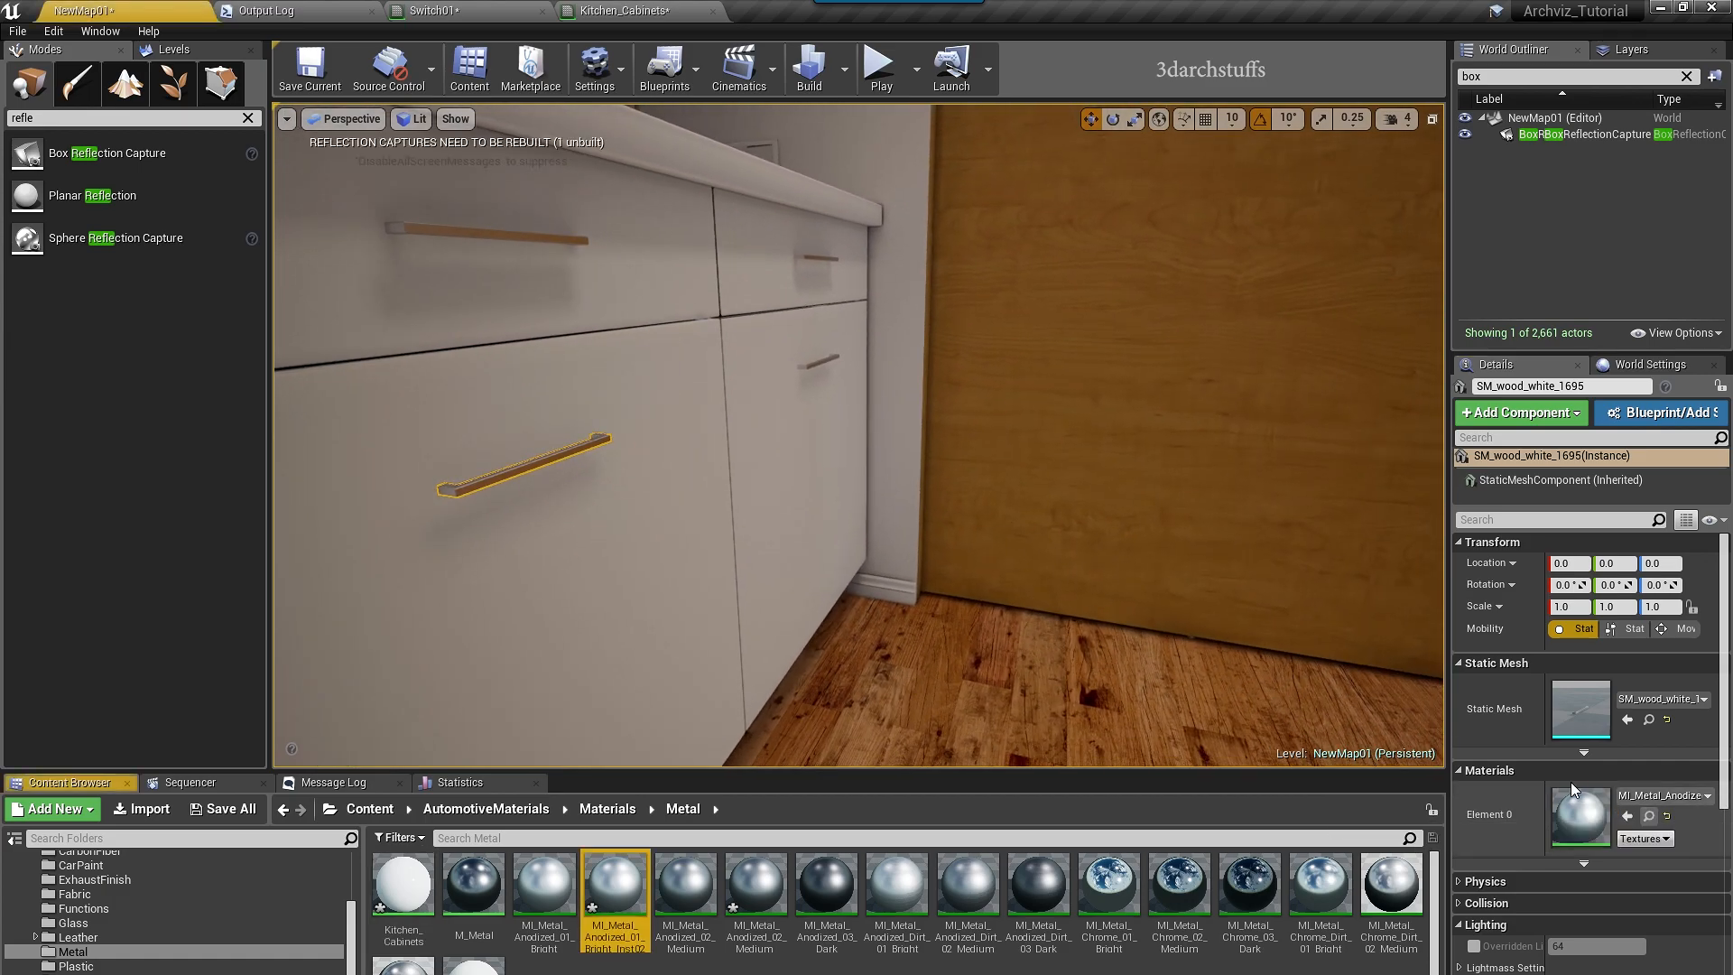
right_click_drag(1011, 488, 1011, 488)
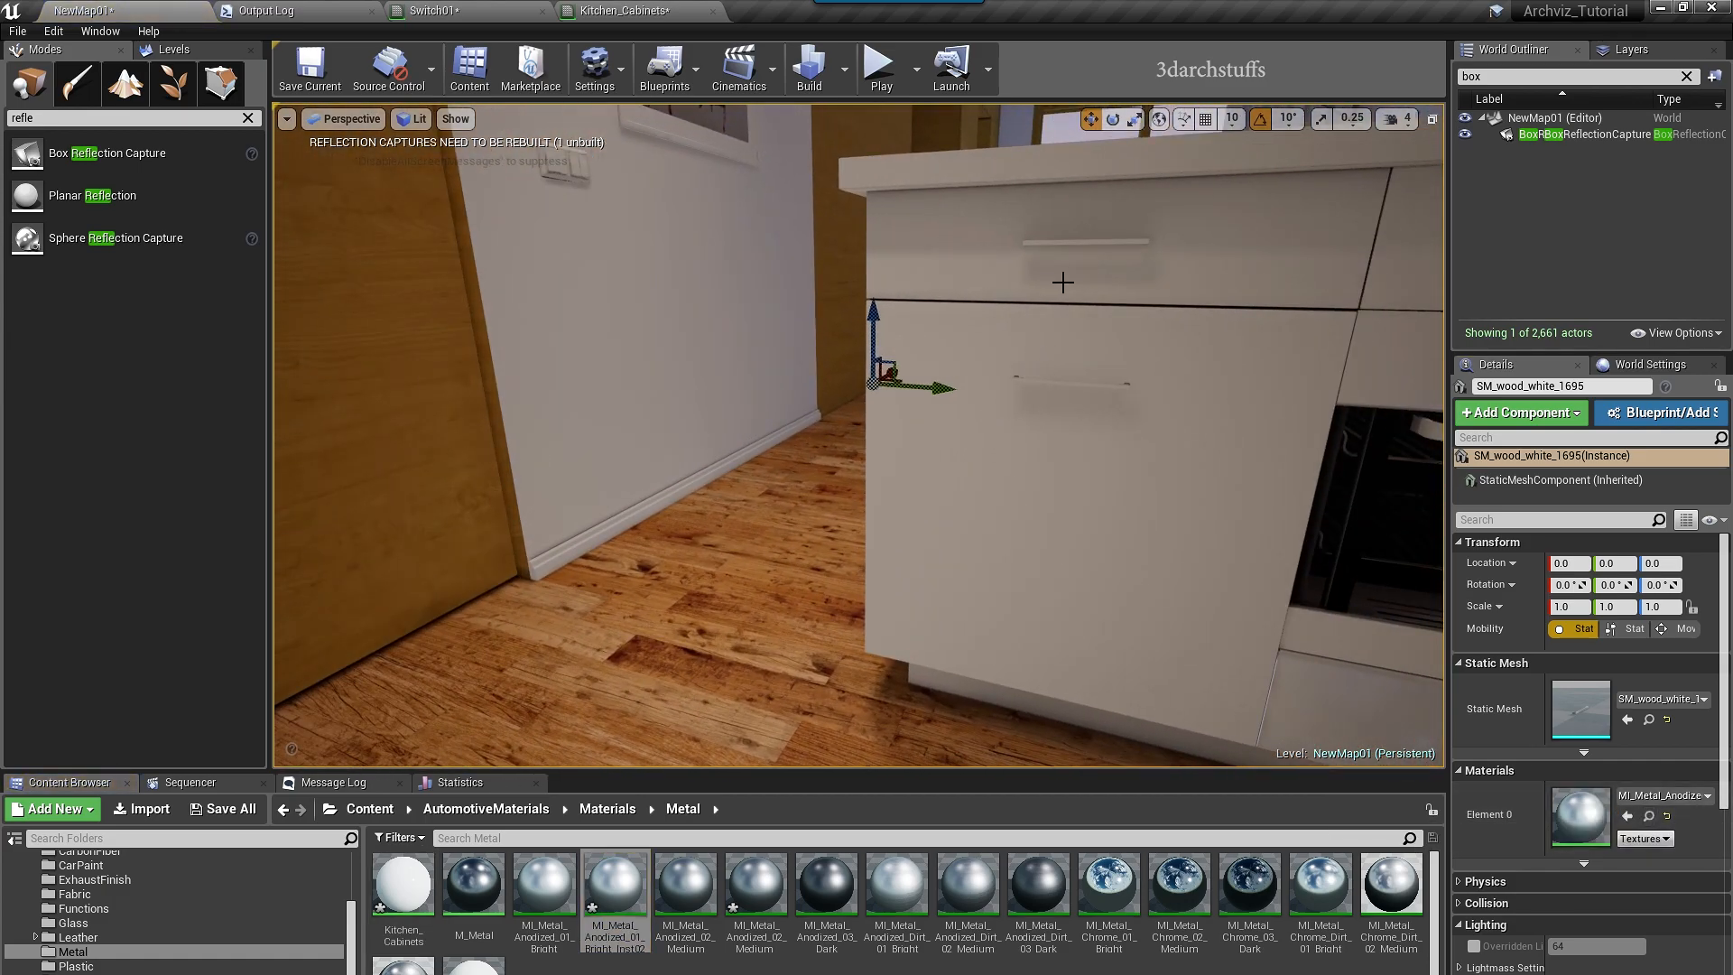
key("f")
left_click_drag(1122, 390, 1167, 395, "alt")
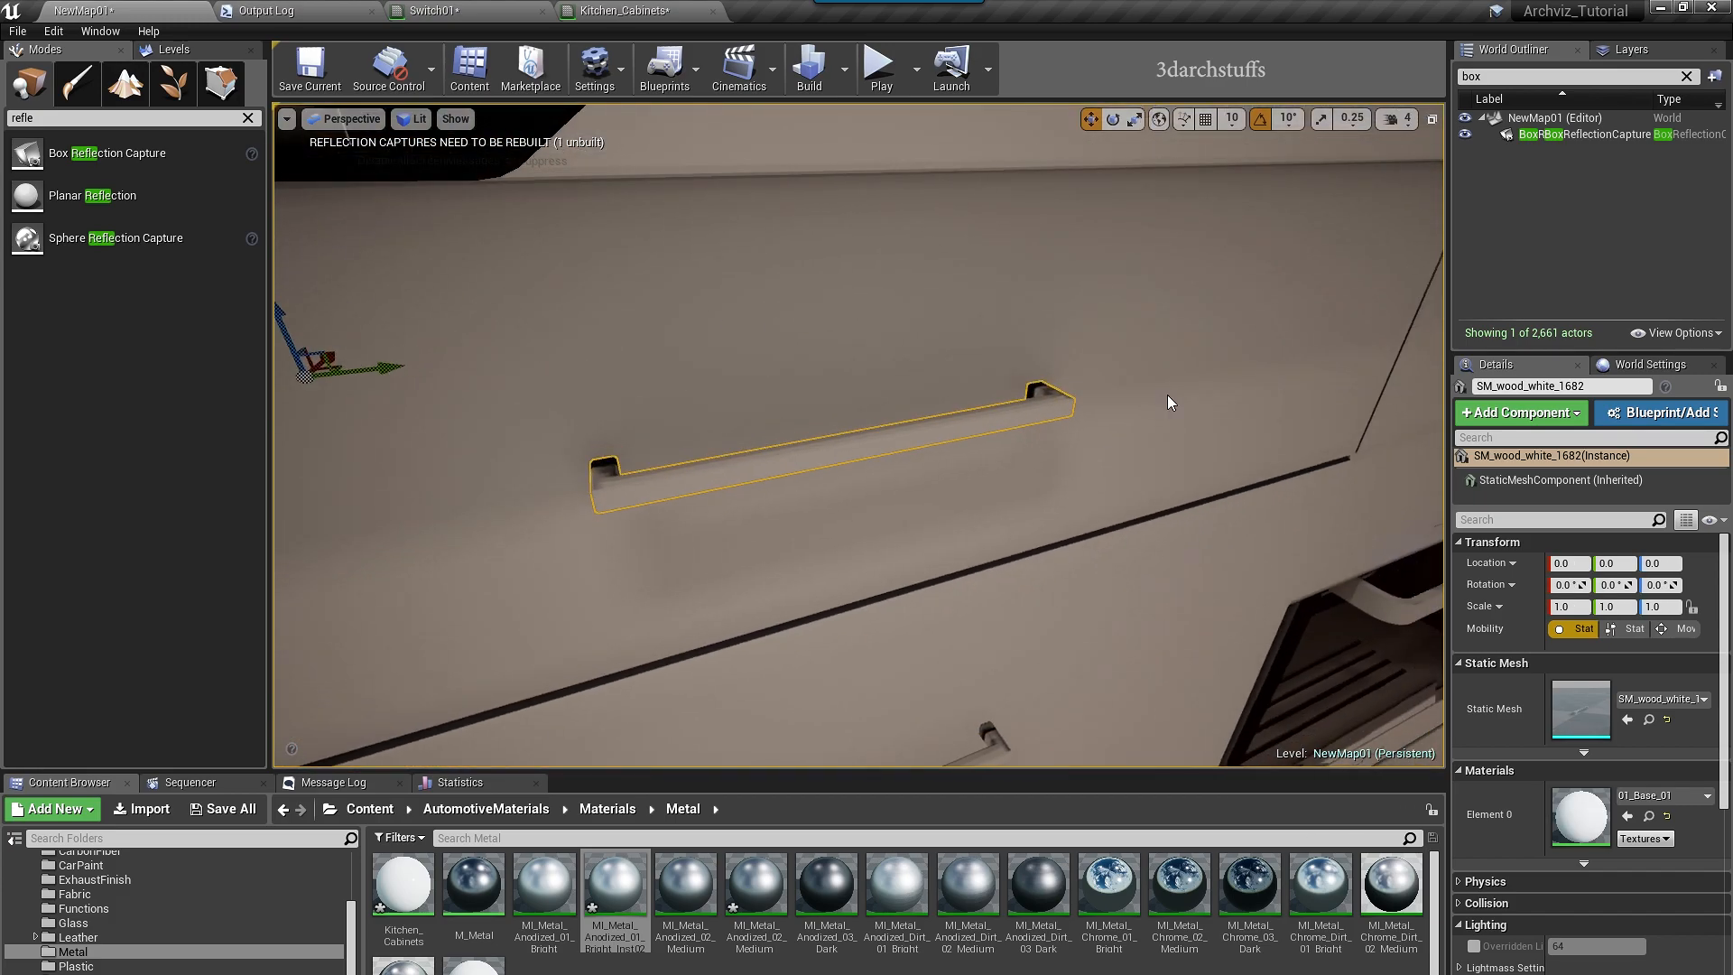
scroll(1137, 420, "down", 2)
left_click(941, 628, "ctrl")
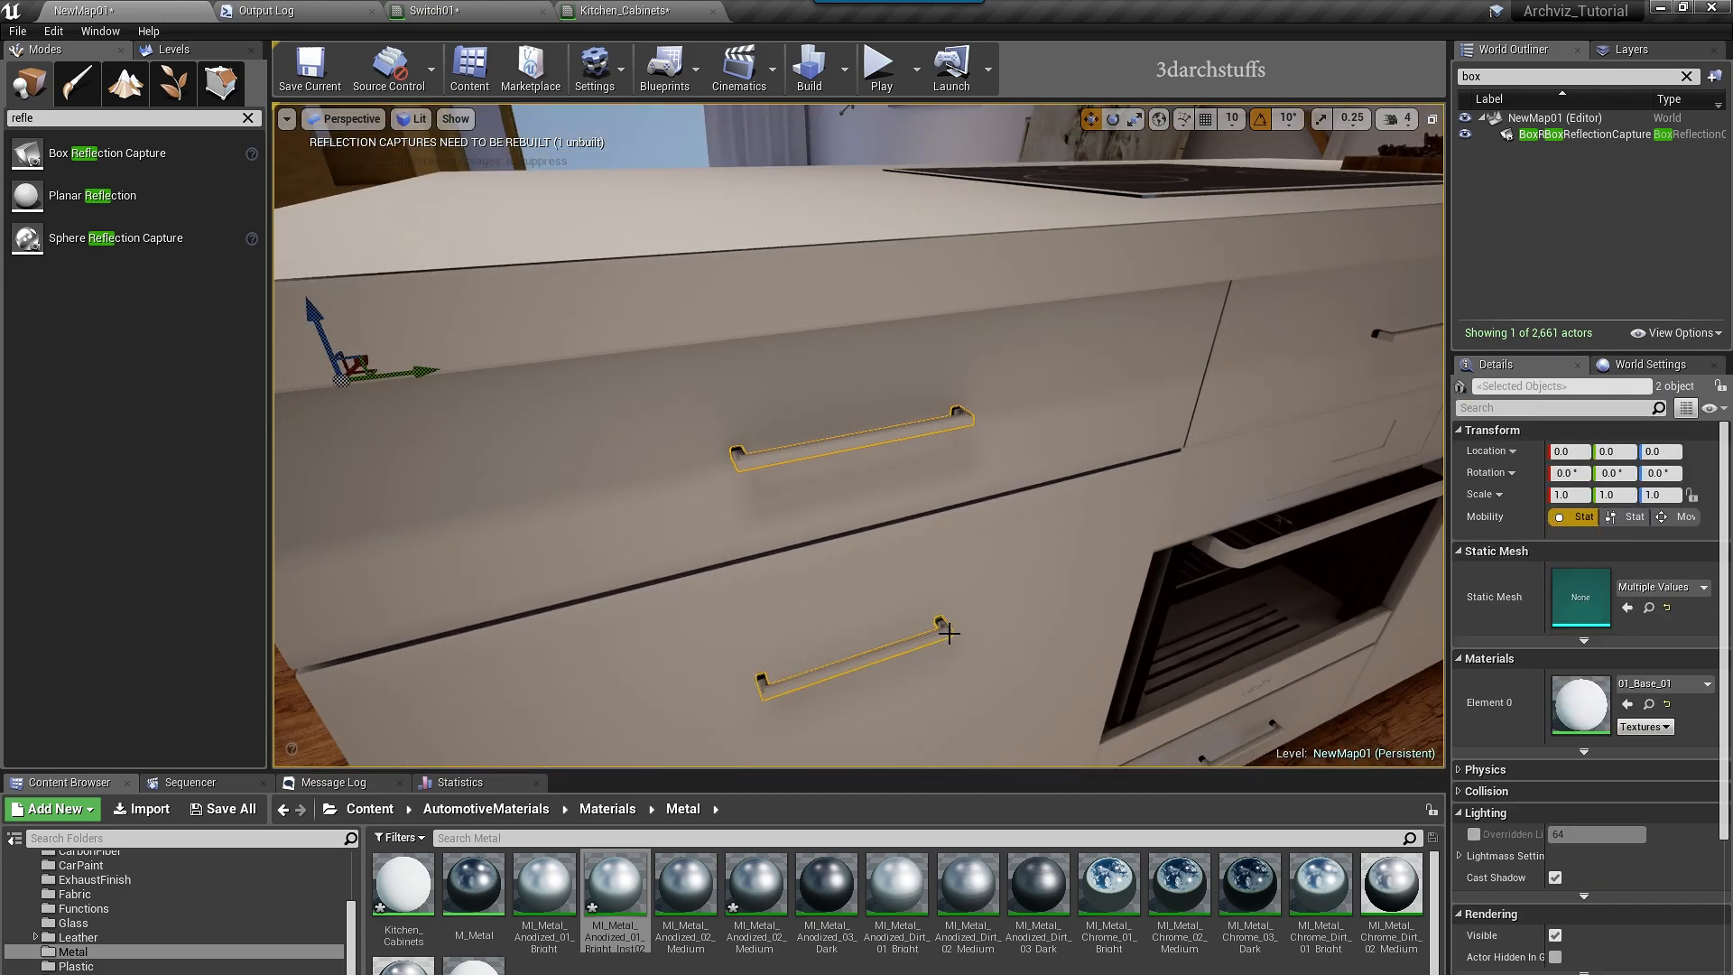
left_click(1242, 557, "ctrl")
right_click_drag(1020, 535, 941, 526)
right_click_drag(1240, 547, 1214, 479)
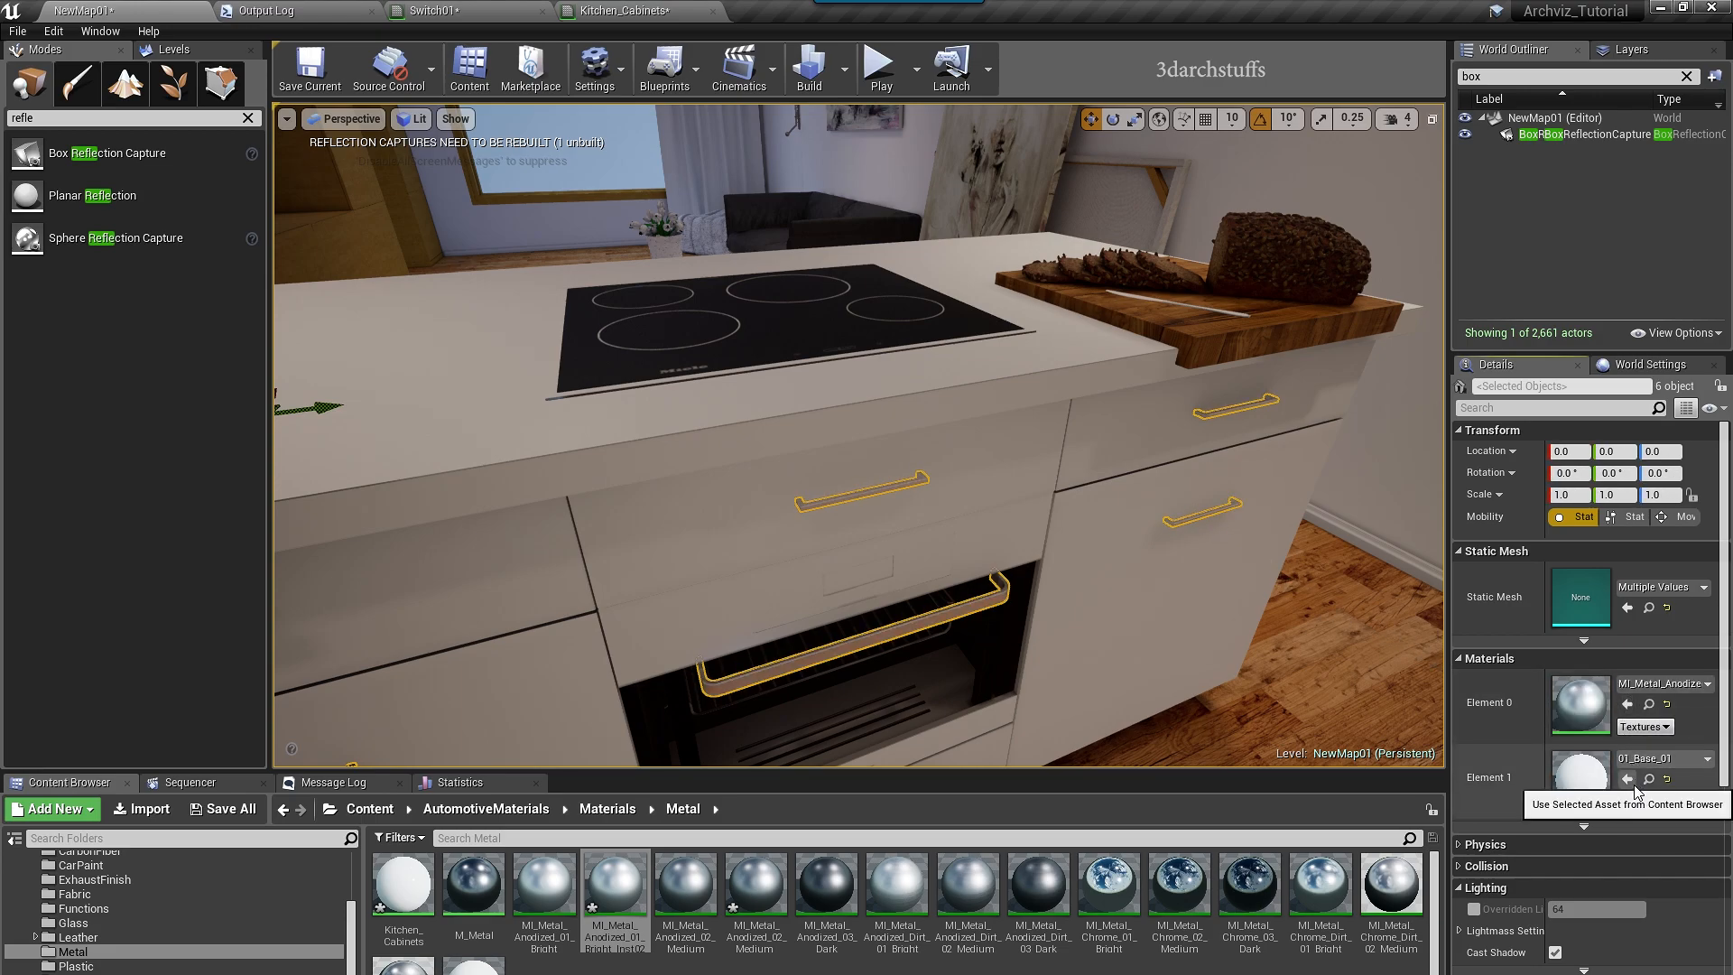
right_click_drag(1122, 665, 1122, 666)
key("Escape")
- Examine the metal finish of the drawer handles at the door end of the sink counter
right_click_drag(831, 511, 830, 511)
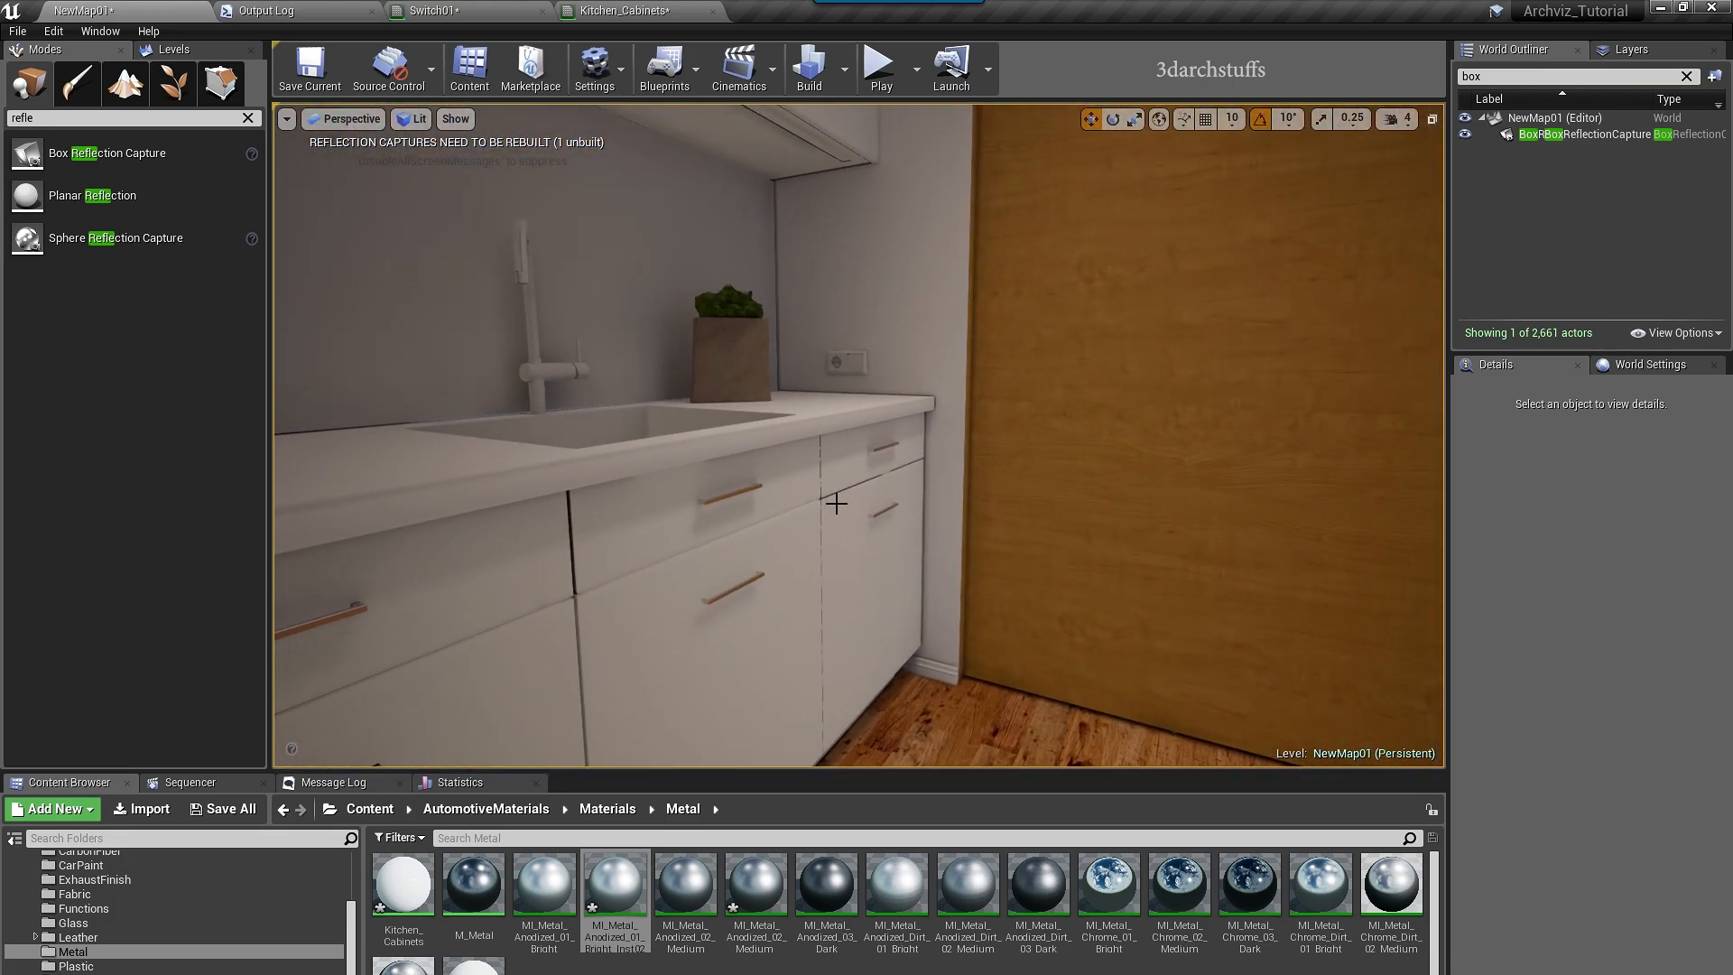
left_click(882, 445)
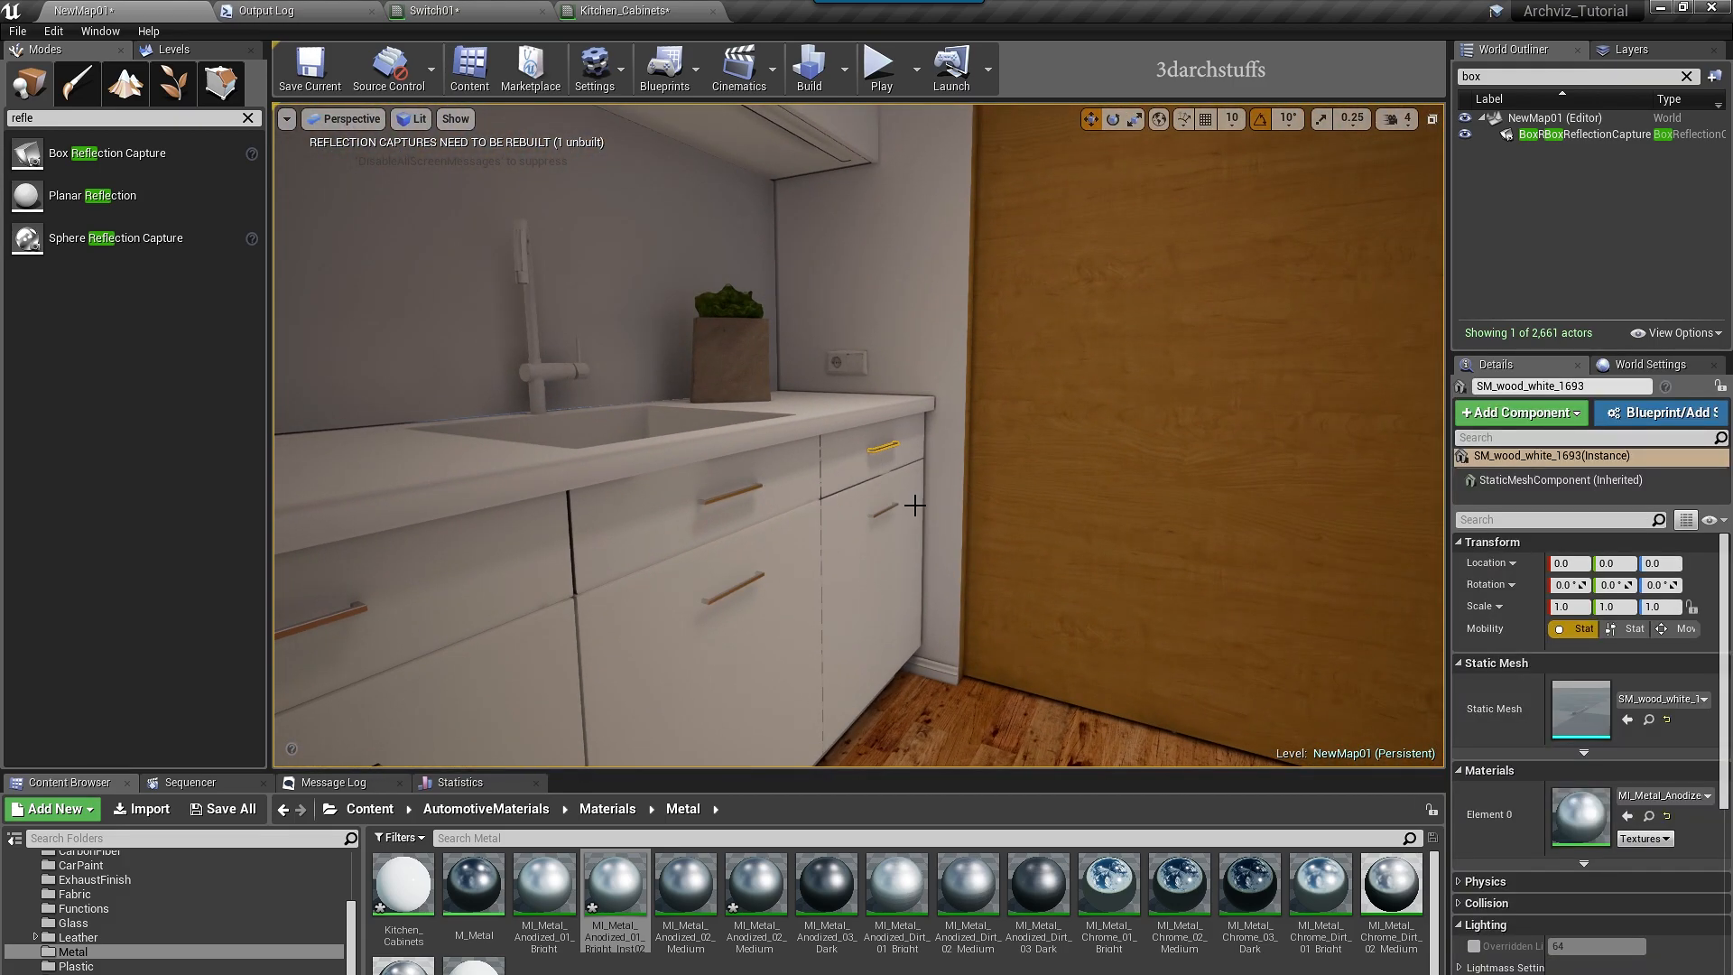
key("f")
left_click_drag(882, 445, 882, 446, "alt")
scroll(1026, 532, "down", 3)
right_click_drag(1025, 532, 858, 397)
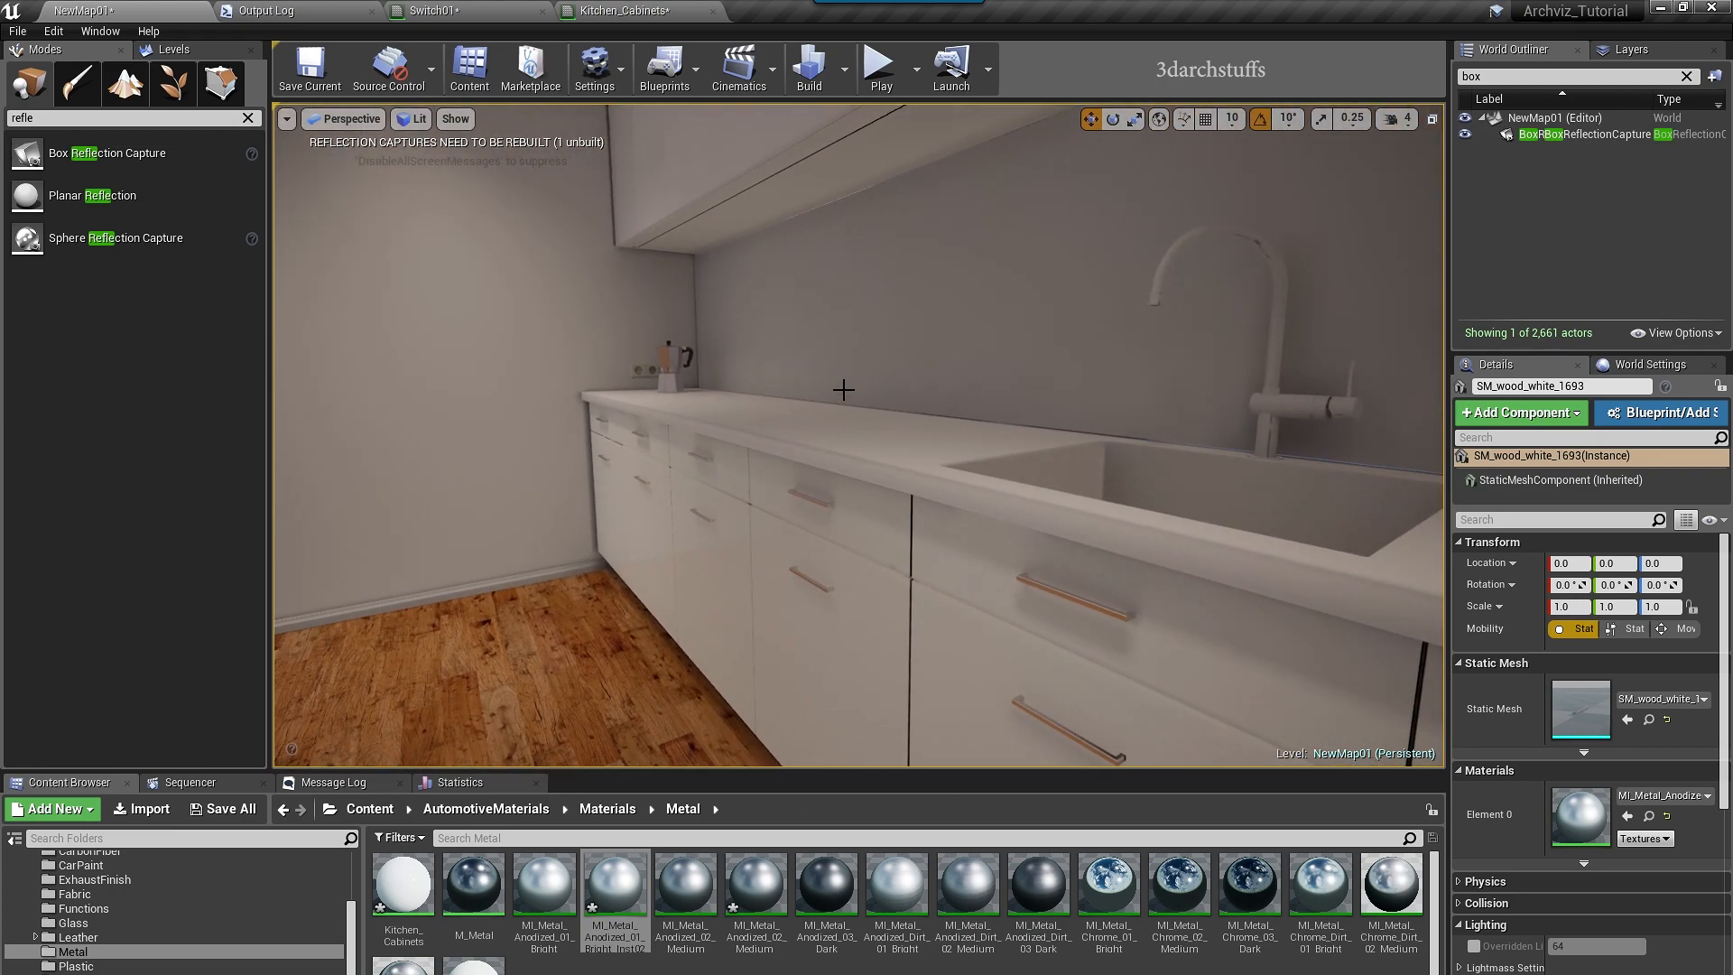
- Apply the Switch01 material to the first three material elements of the wall socket beside the wooden door
left_click(637, 369)
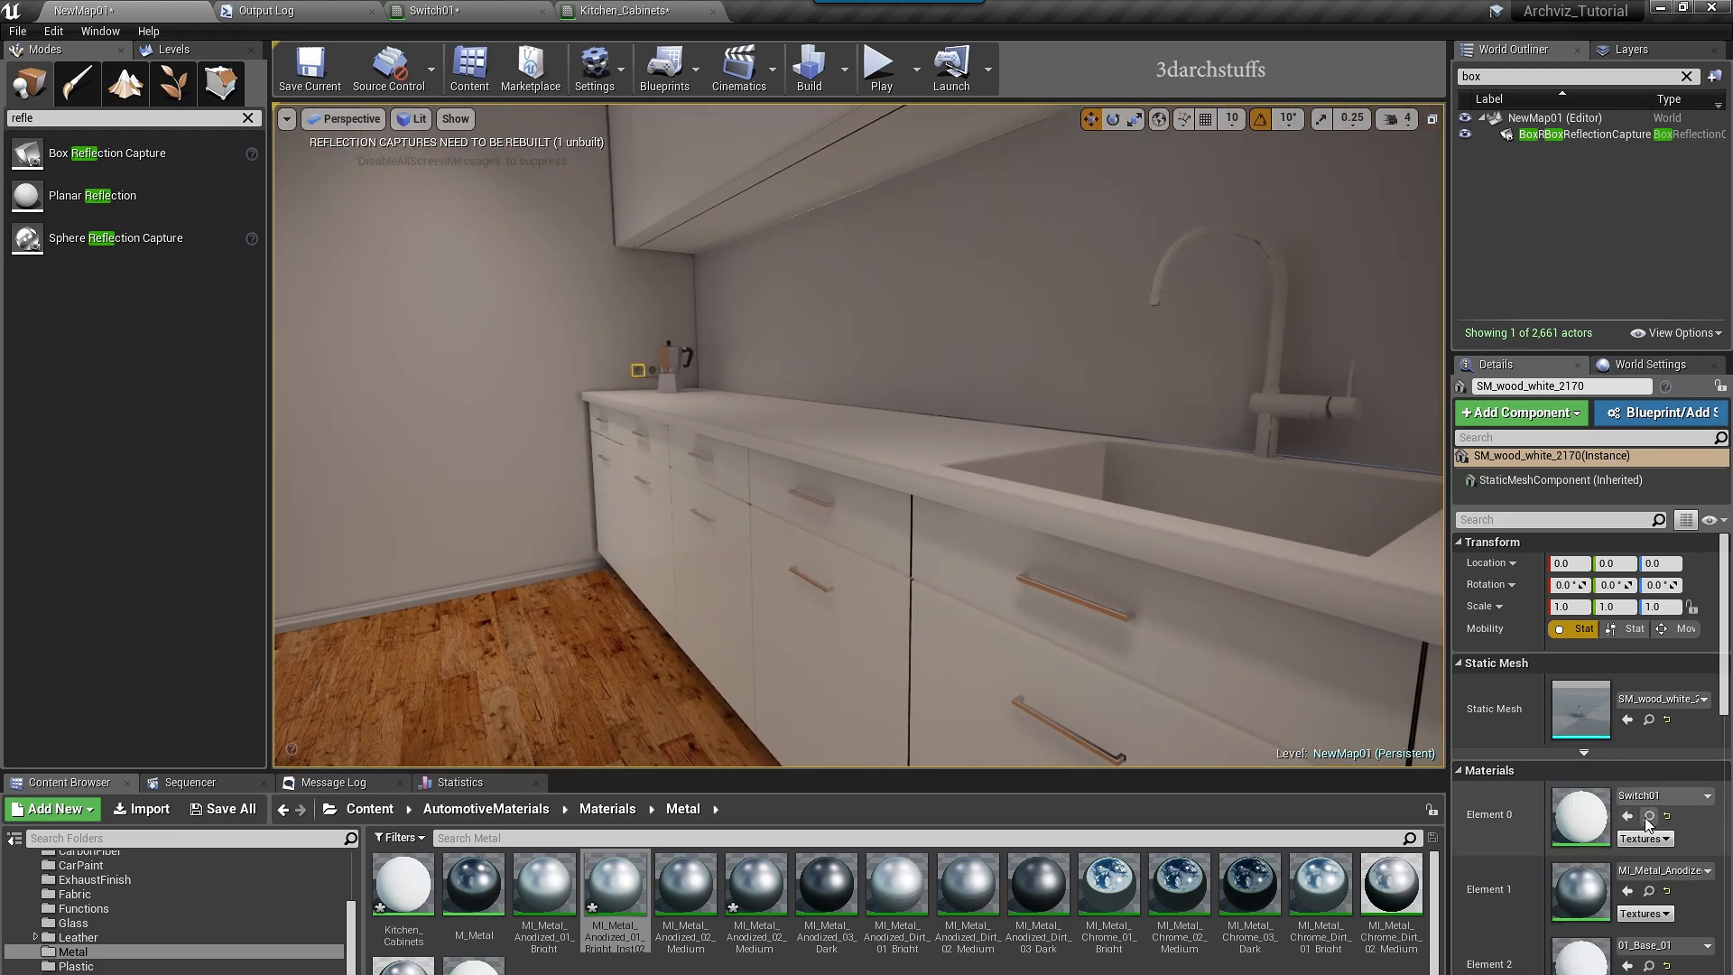
key("f")
left_click(976, 395)
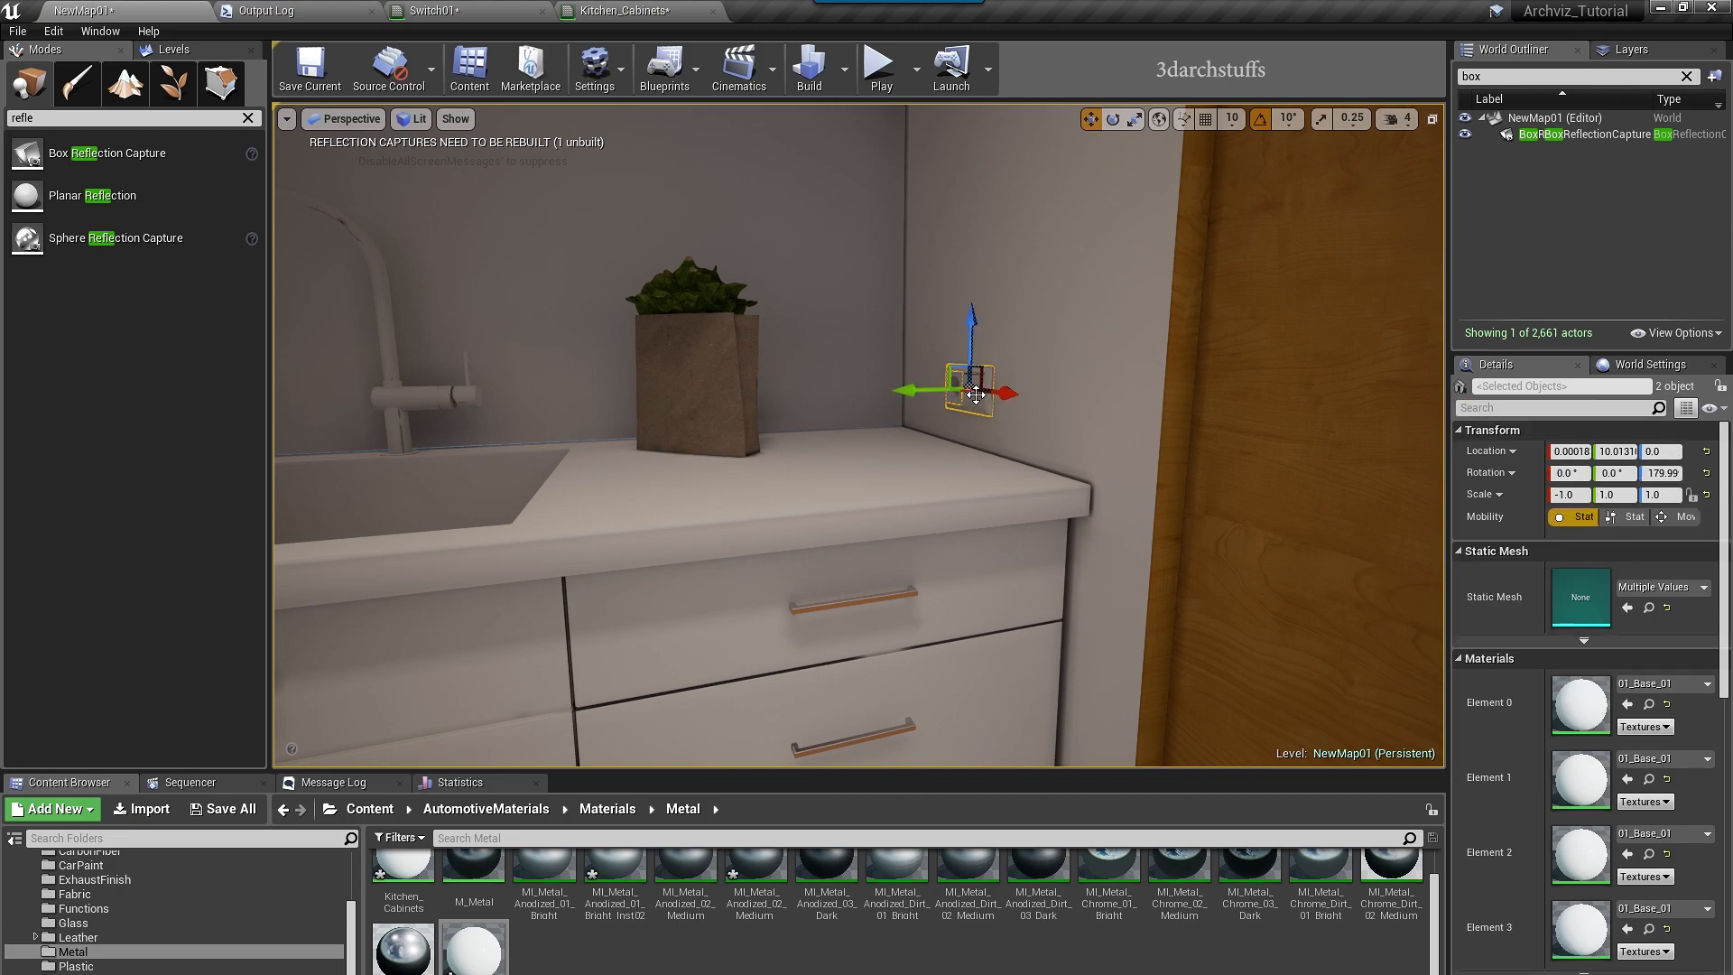
left_click(1627, 705)
left_click(1627, 779)
left_click(1627, 854)
right_click_drag(750, 462, 677, 456)
key("Escape")
- Try the MI_Metal_Anodized_01_Bright instance on the kitchen faucet's base and spout
scroll(903, 902, "up", 1)
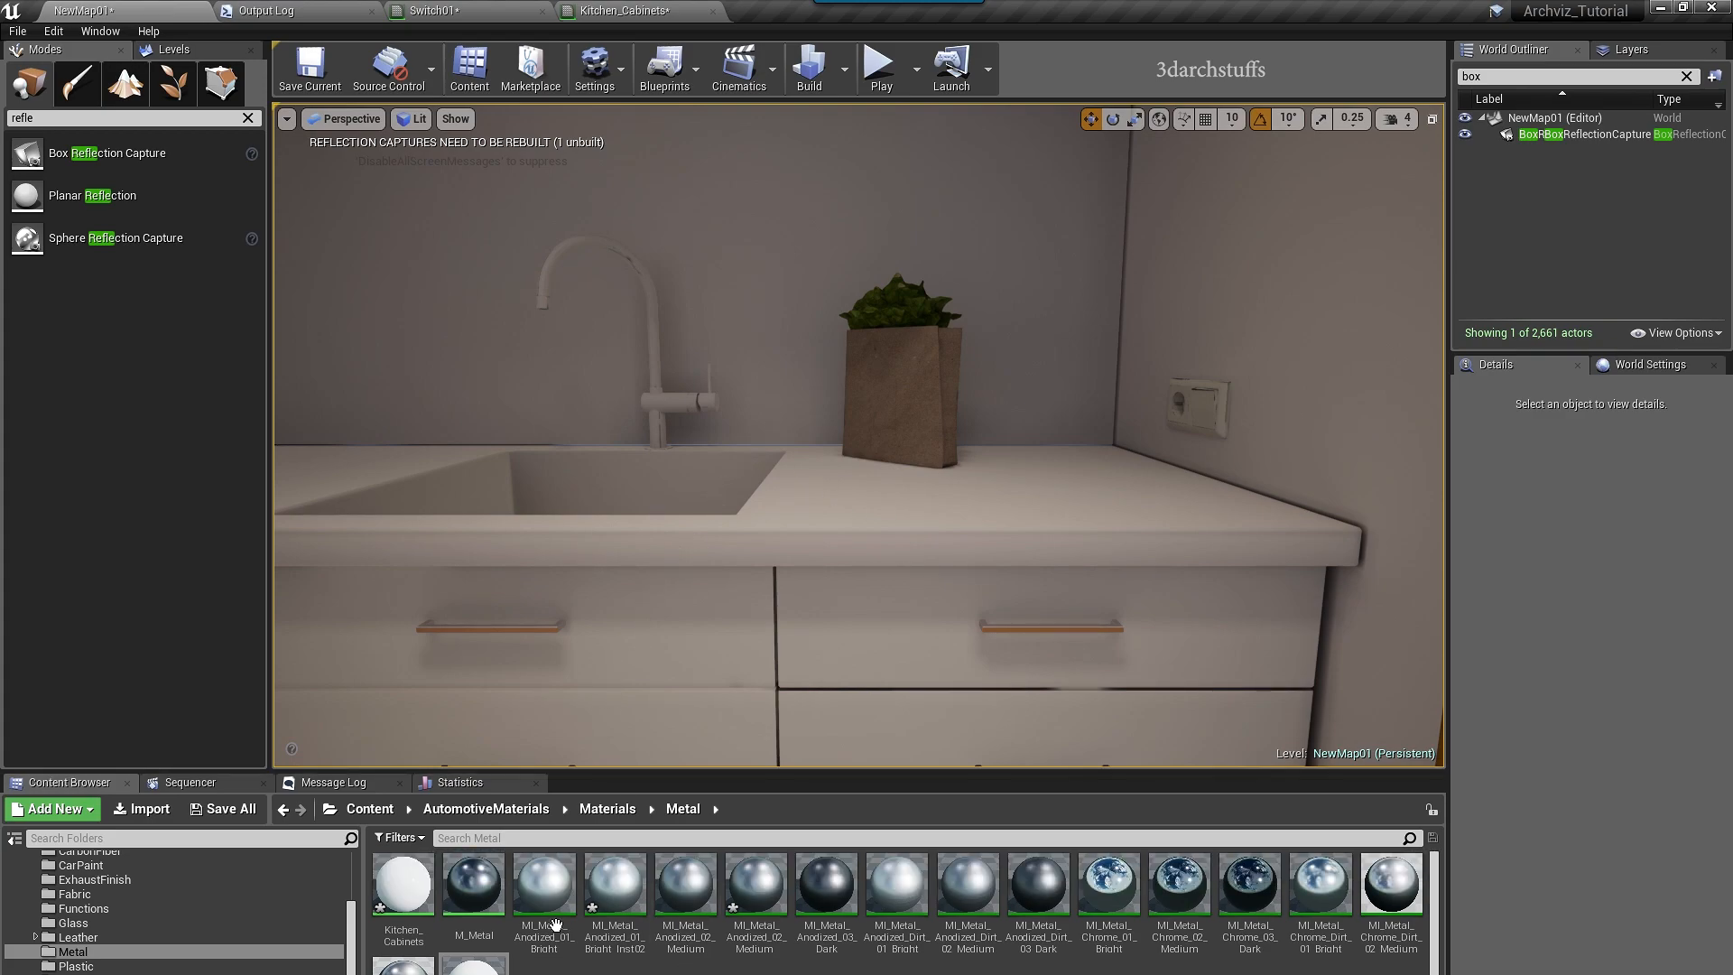
left_click_drag(543, 885, 767, 461)
left_click(660, 402)
key("f")
scroll(661, 402, "down", 5)
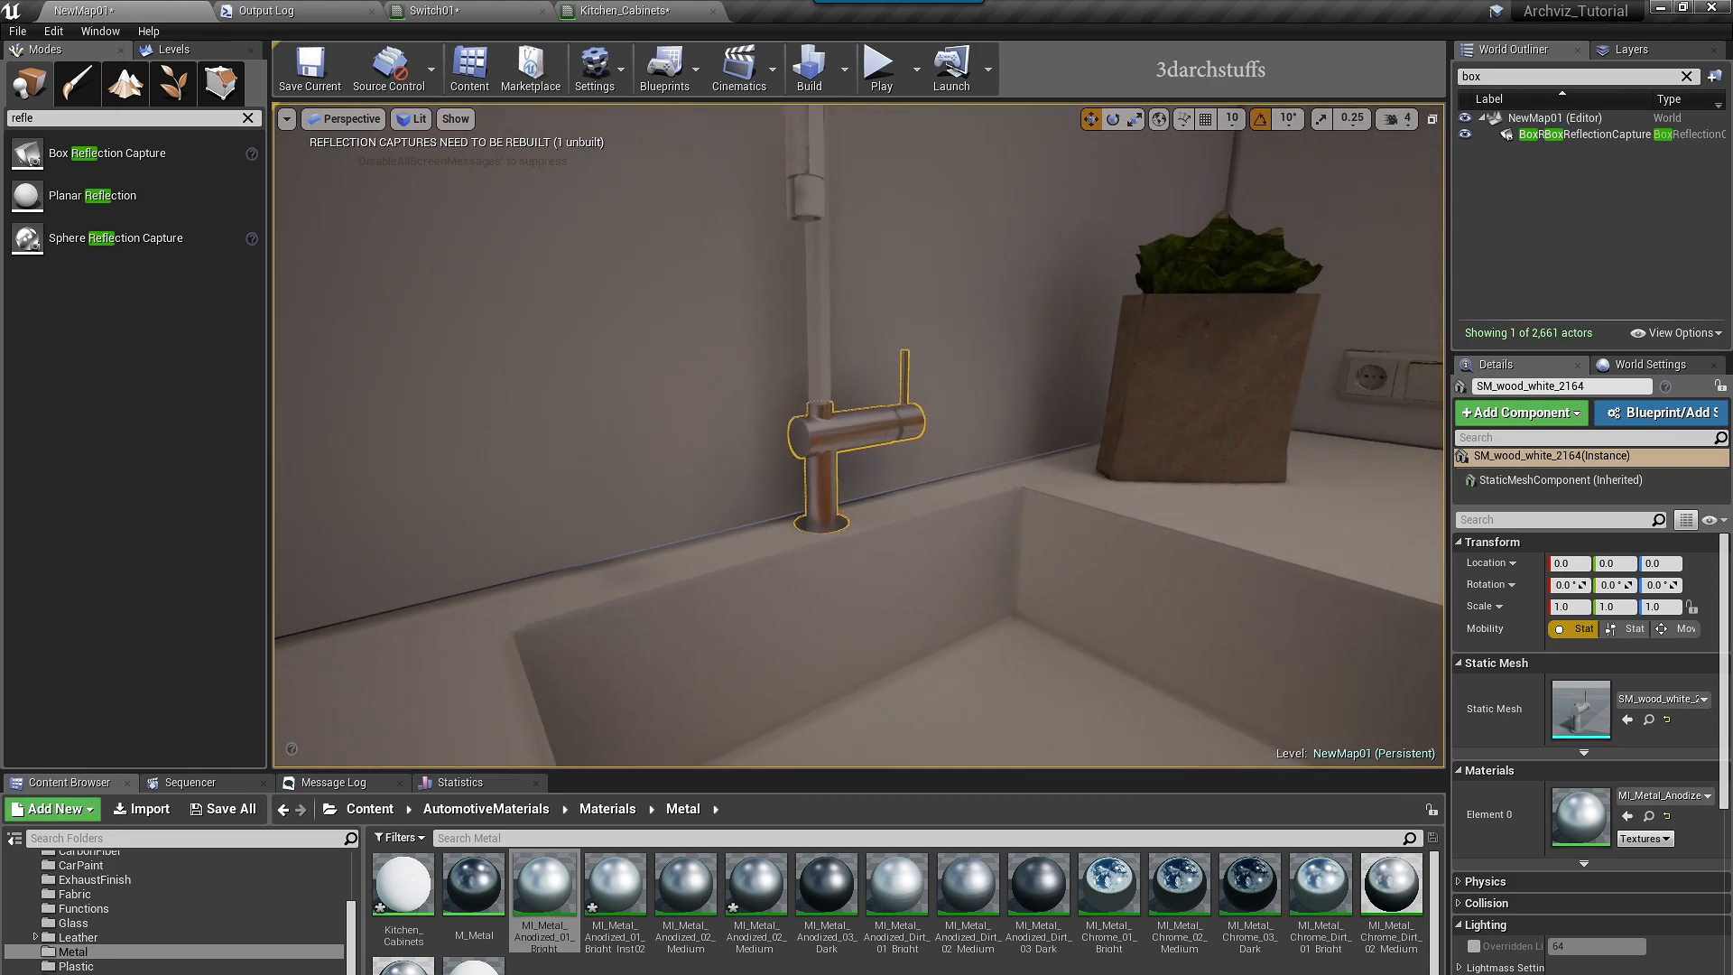
left_click_drag(1000, 650, 1000, 596, "alt")
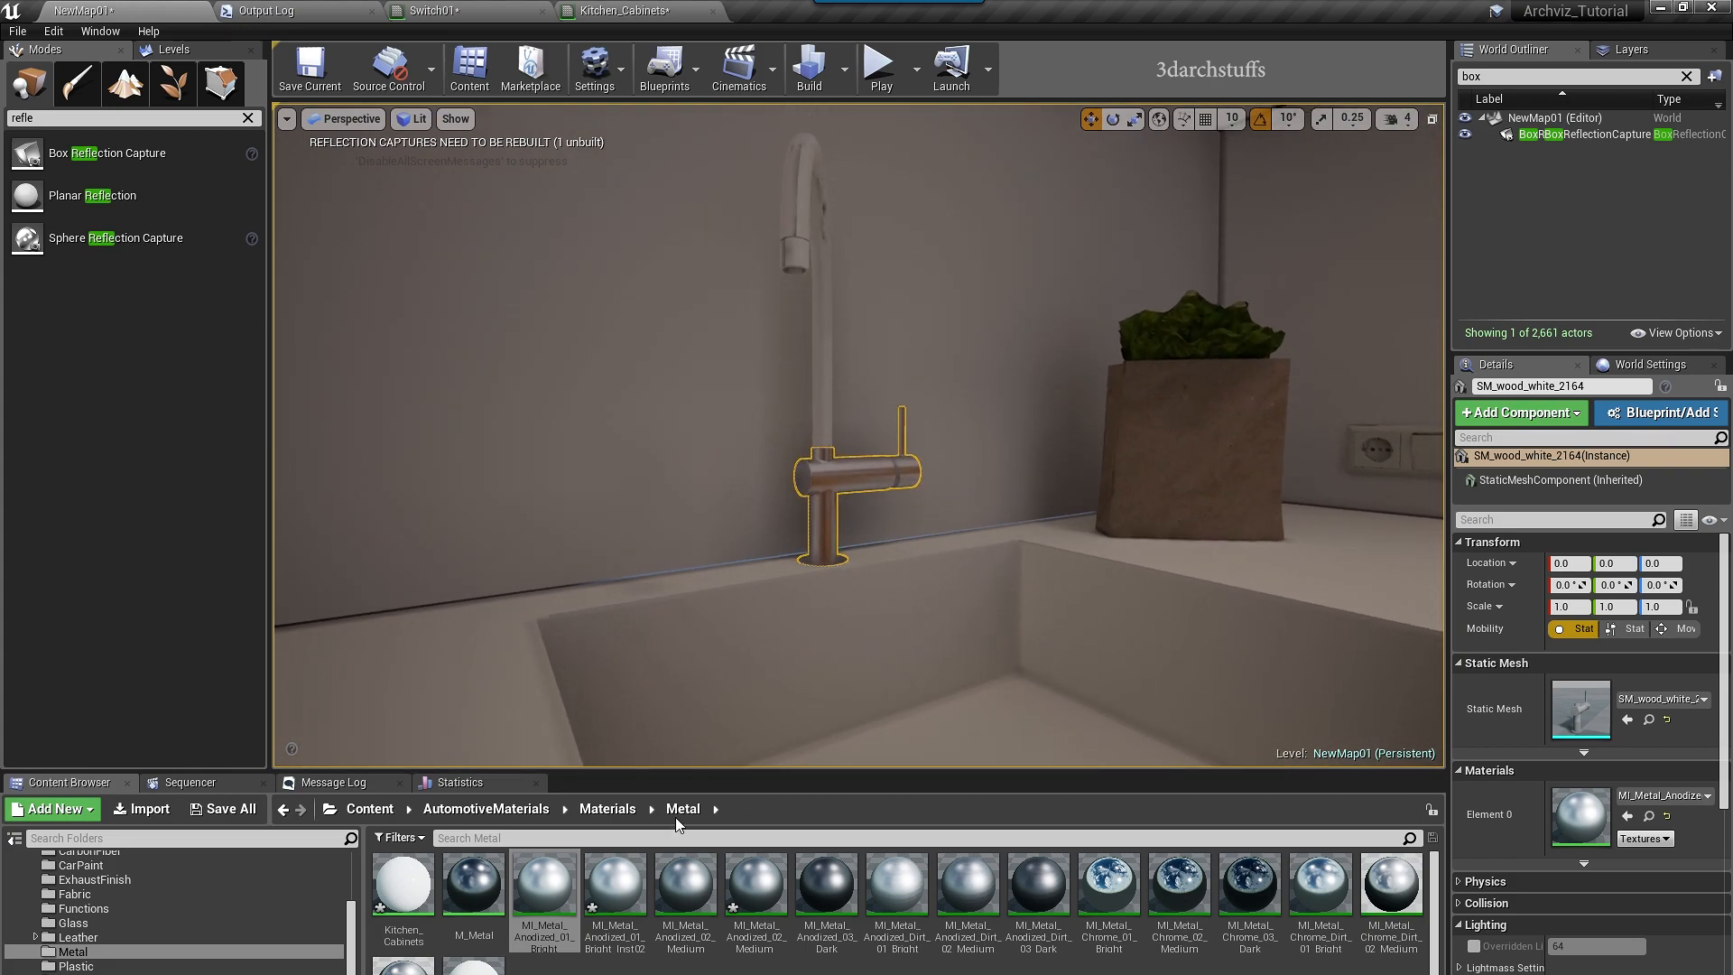
left_click_drag(551, 889, 722, 359)
left_click_drag(879, 551, 957, 551, "alt")
- Apply MI_Metal_Anodized_01_Bright_Inst02 to the kitchen faucet's base and spout
left_click_drag(625, 890, 808, 476)
left_click_drag(630, 886, 646, 229)
left_click_drag(894, 487, 997, 464, "alt")
- Try MI_Metal_Anodized_01_Bright_Inst02 on the combined sink and countertop, and undo it
left_click_drag(610, 885, 980, 652)
scroll(1091, 523, "down", 8)
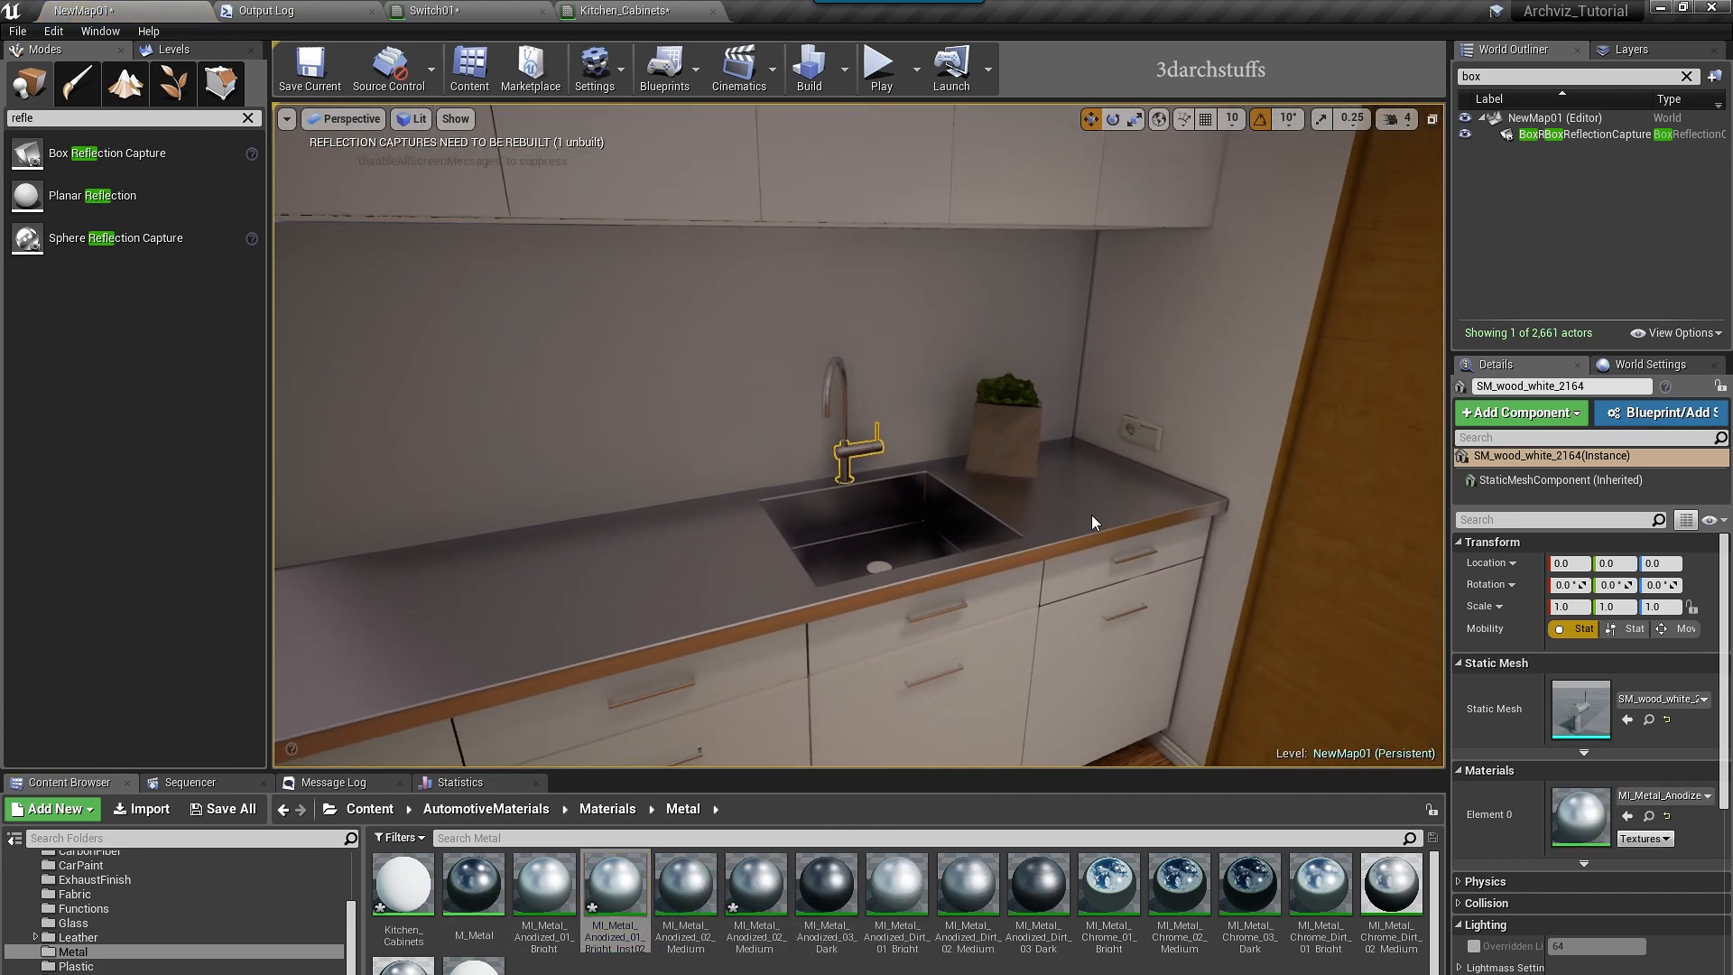
key("ctrl+z")
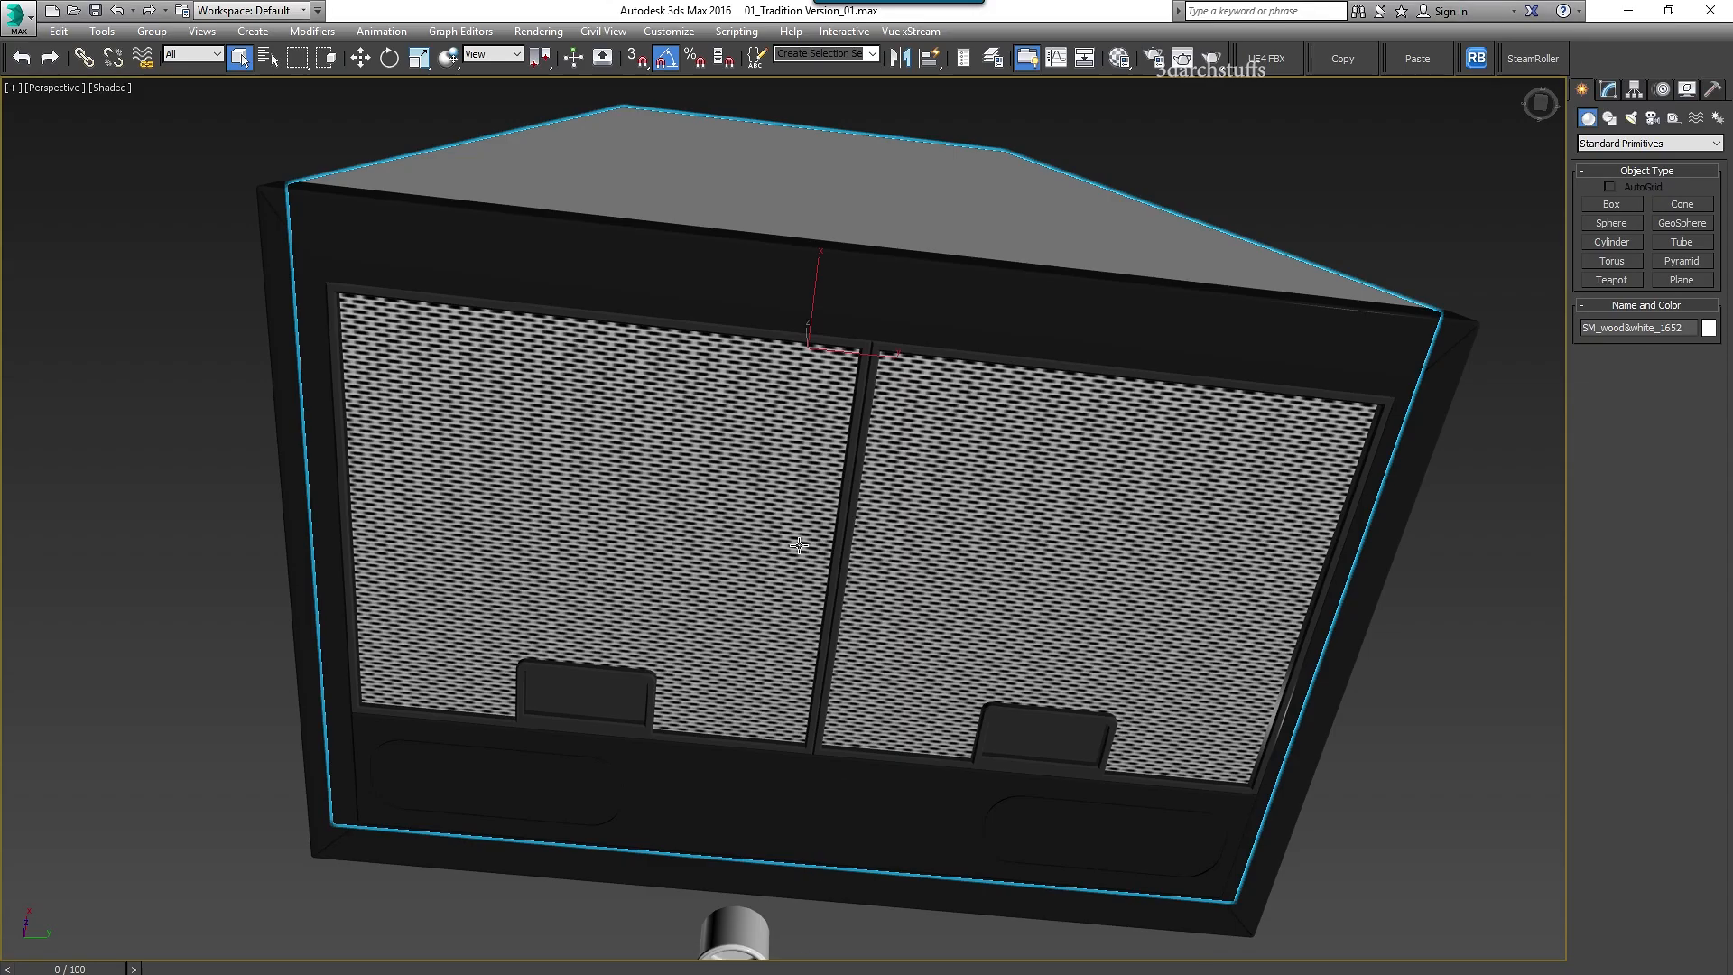
- Select the kitchen countertop with the sink and load its multi/sub-object material into the Material Editor
middle_click_drag(1324, 575, 940, 604, "alt")
scroll(939, 604, "up", 3)
middle_click_drag(1274, 685, 546, 167)
scroll(794, 355, "up", 1)
left_click(936, 590)
key("z")
scroll(830, 593, "up", 5)
scroll(1097, 532, "down", 3)
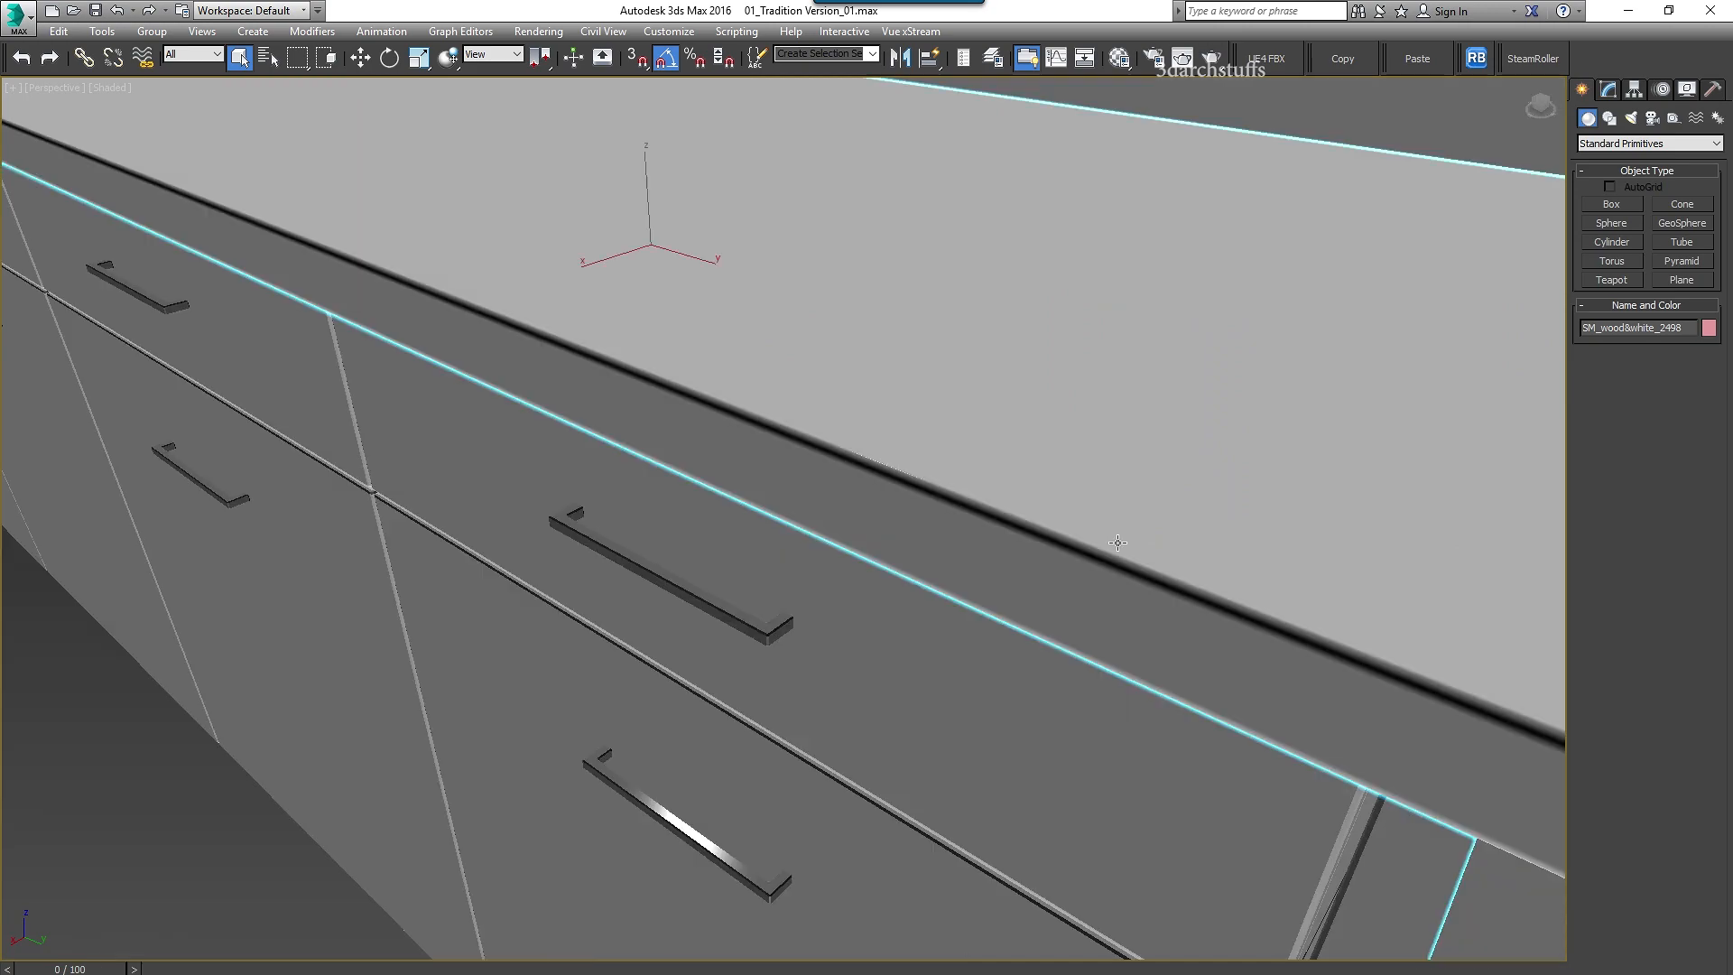
middle_click_drag(1137, 538, 793, 485)
middle_click_drag(737, 536, 763, 548)
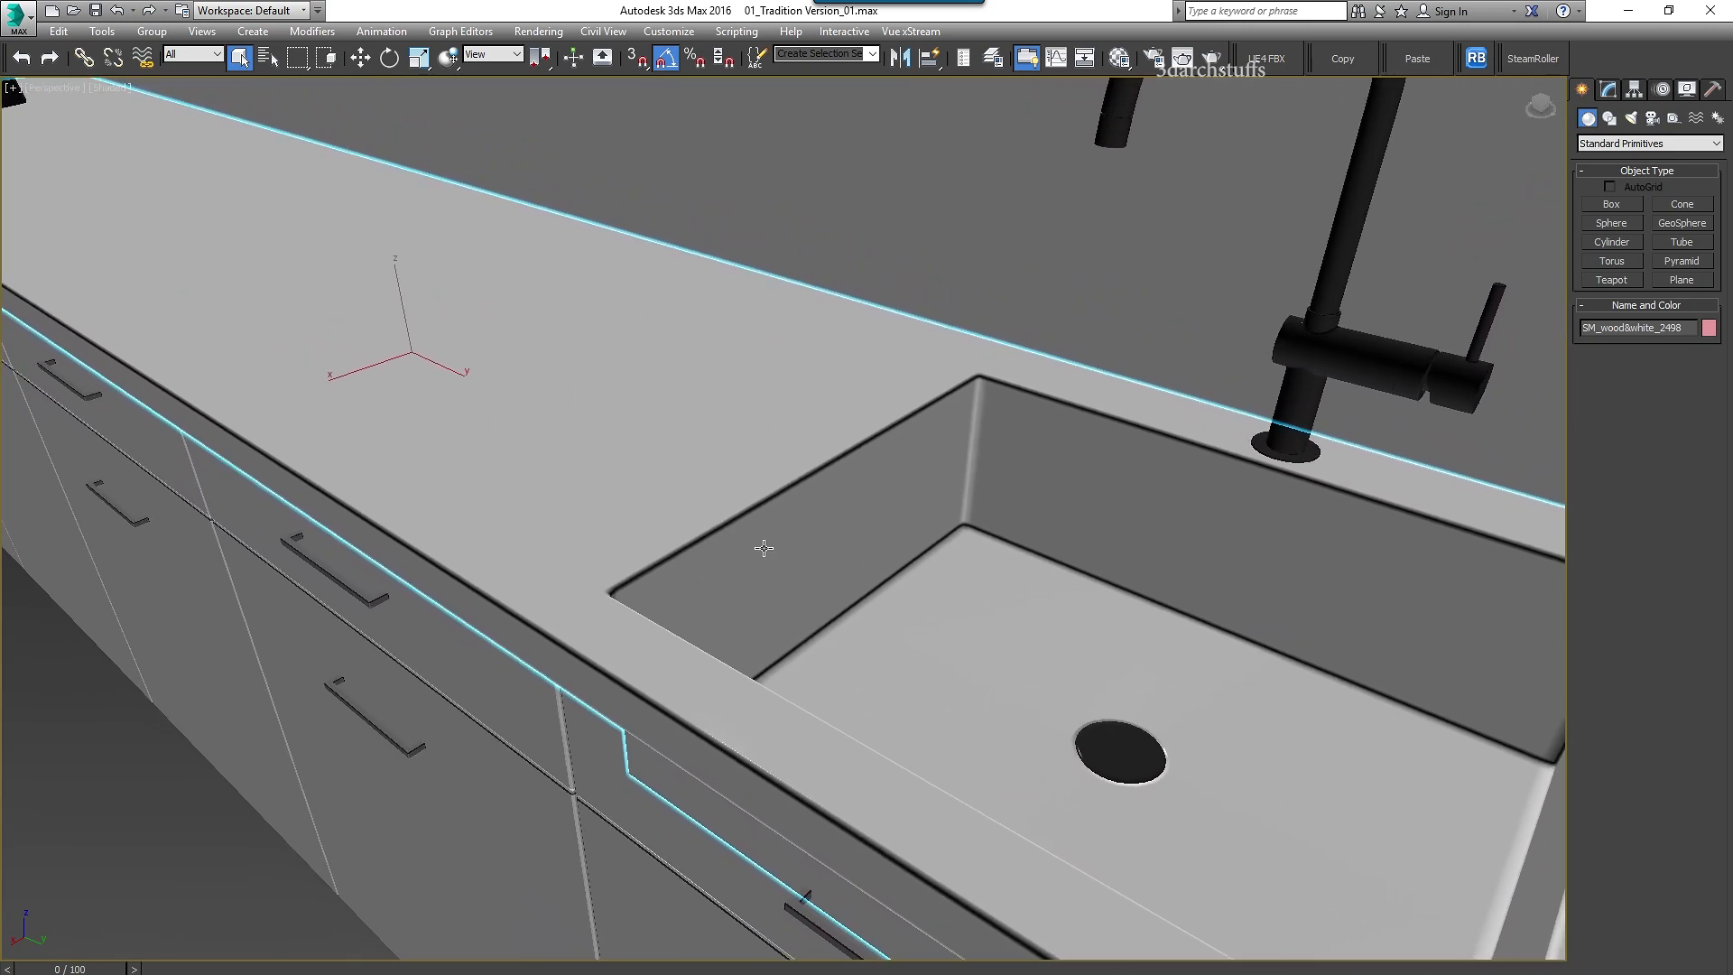
key("m")
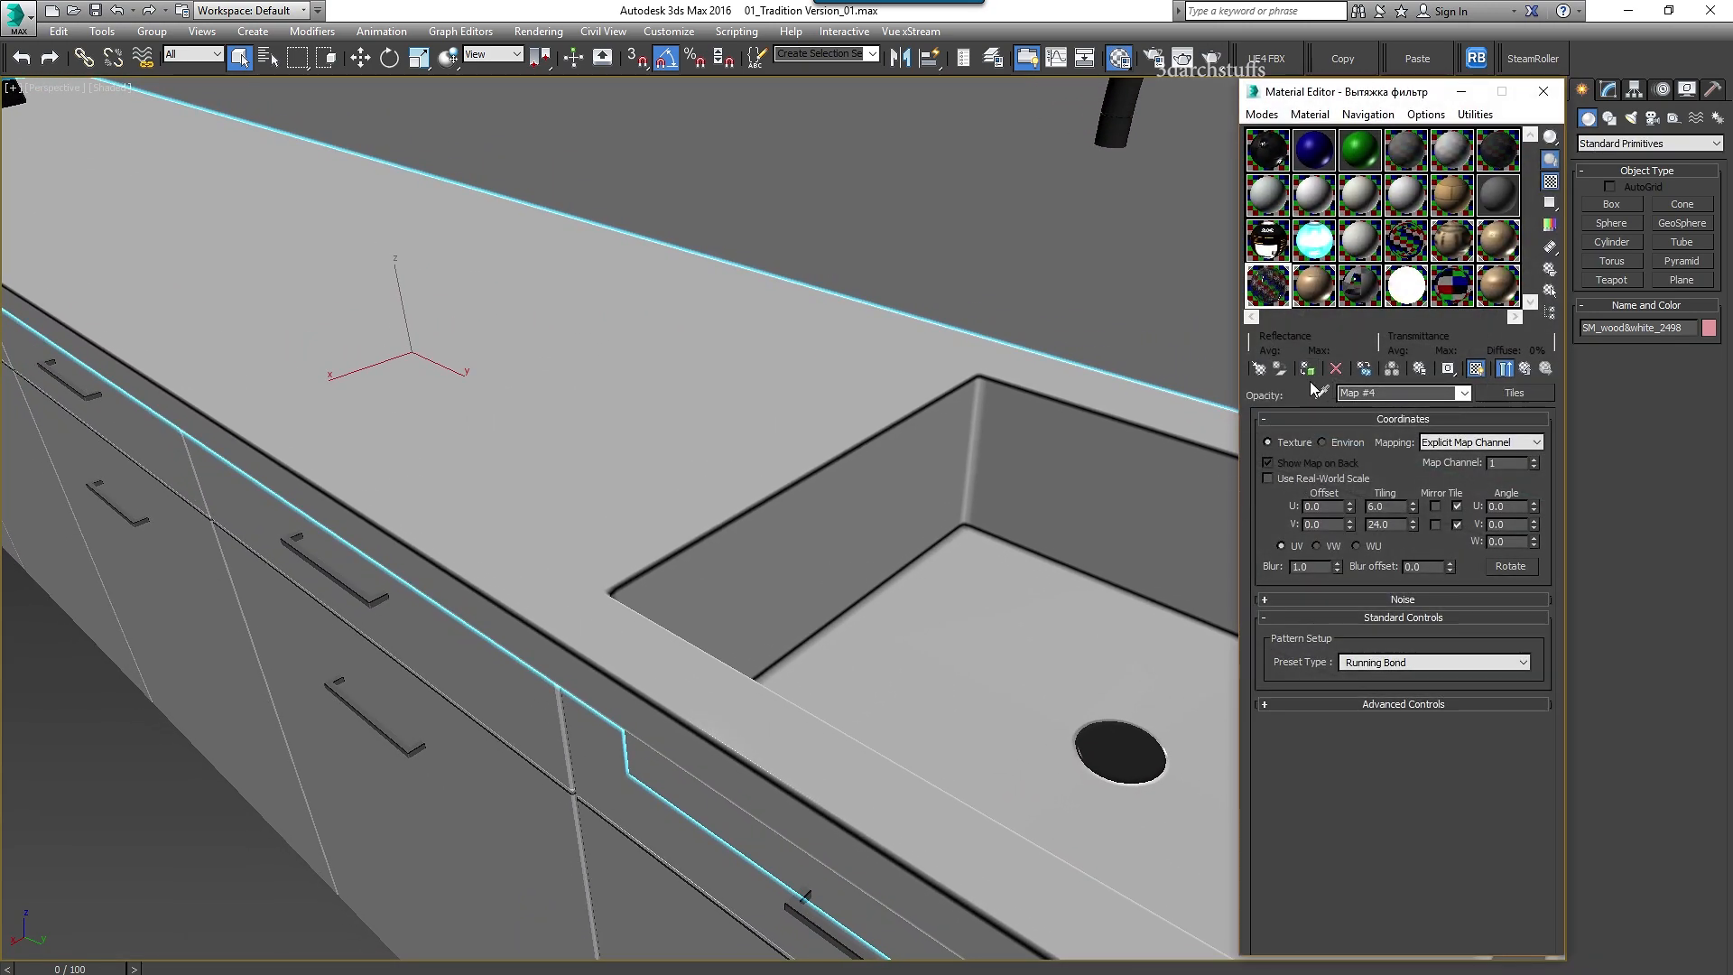
left_click(720, 361)
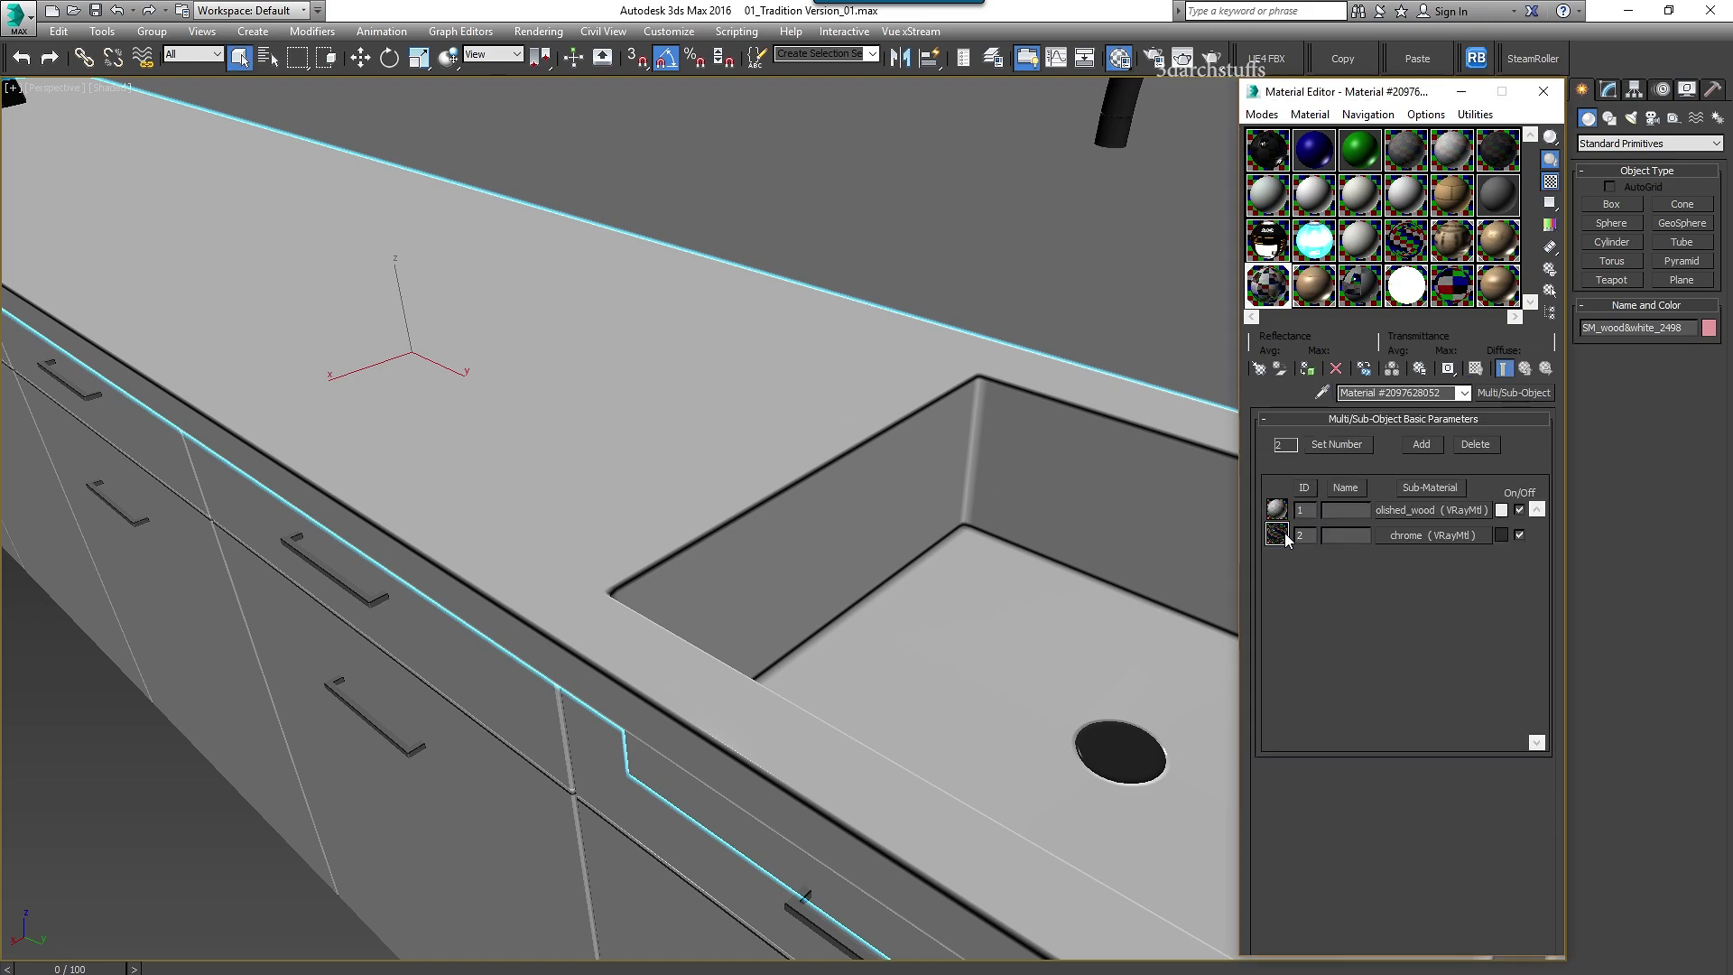
- Check the material ID of the countertop's top polygon and view the settings of the white_polished_wood sub-material
left_click(1609, 91)
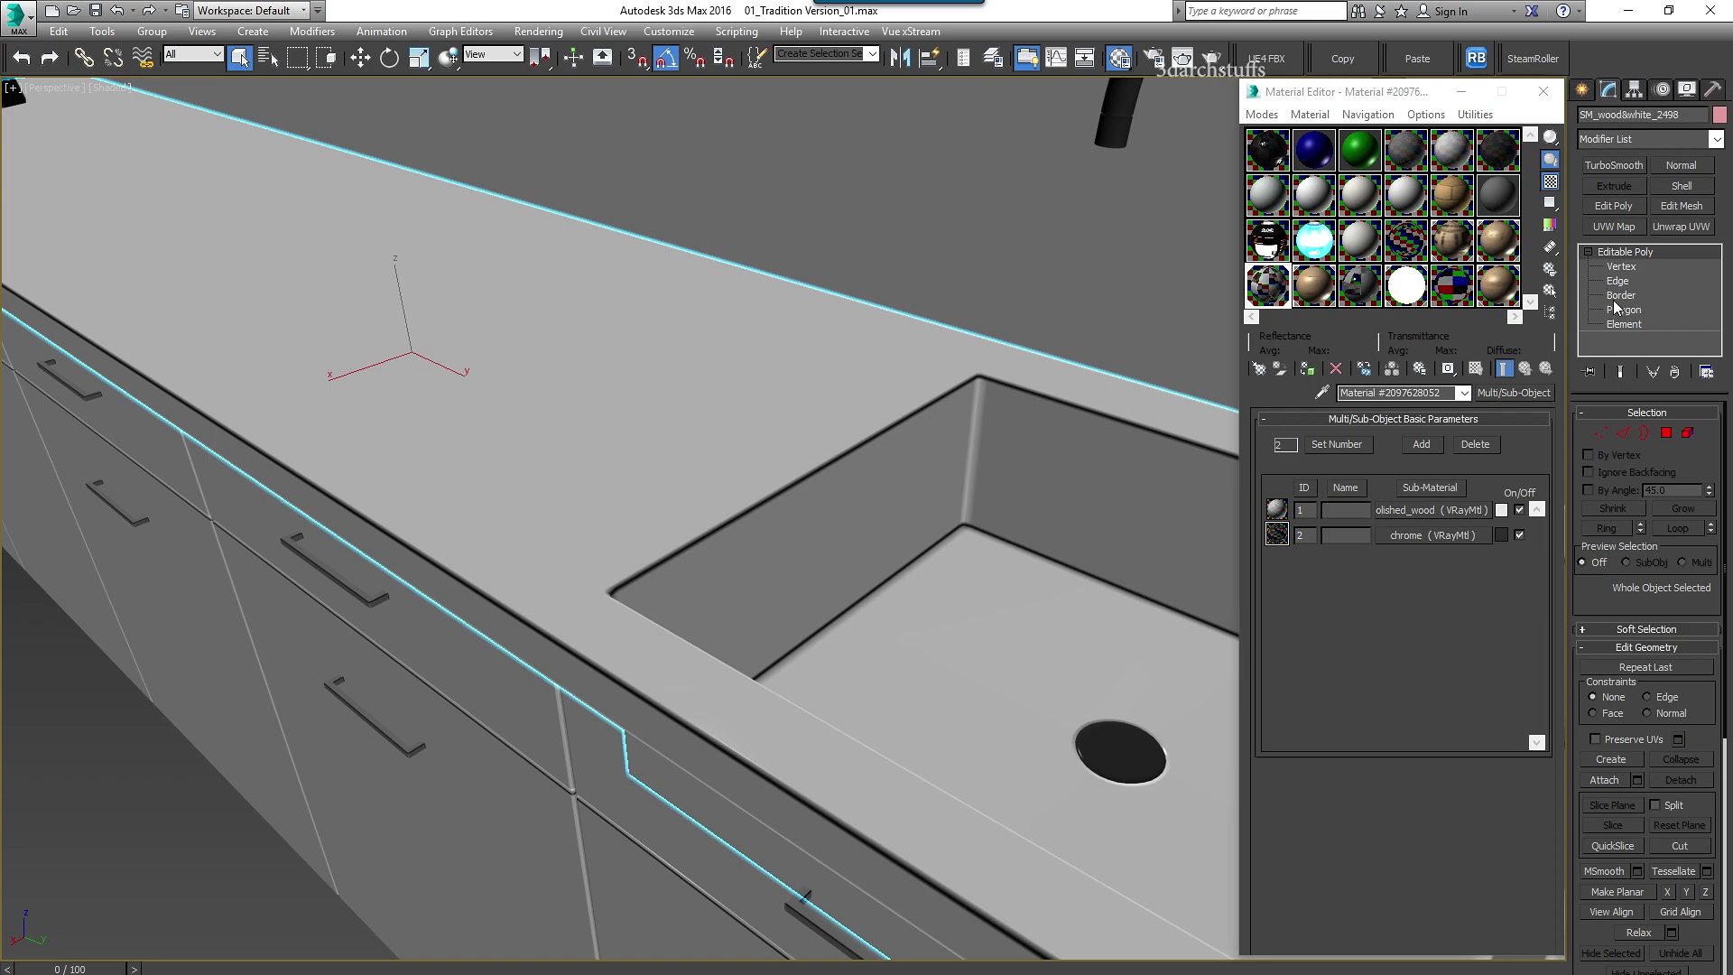
left_click(1611, 310)
left_click(698, 406)
right_click(1630, 605)
left_click(1615, 763)
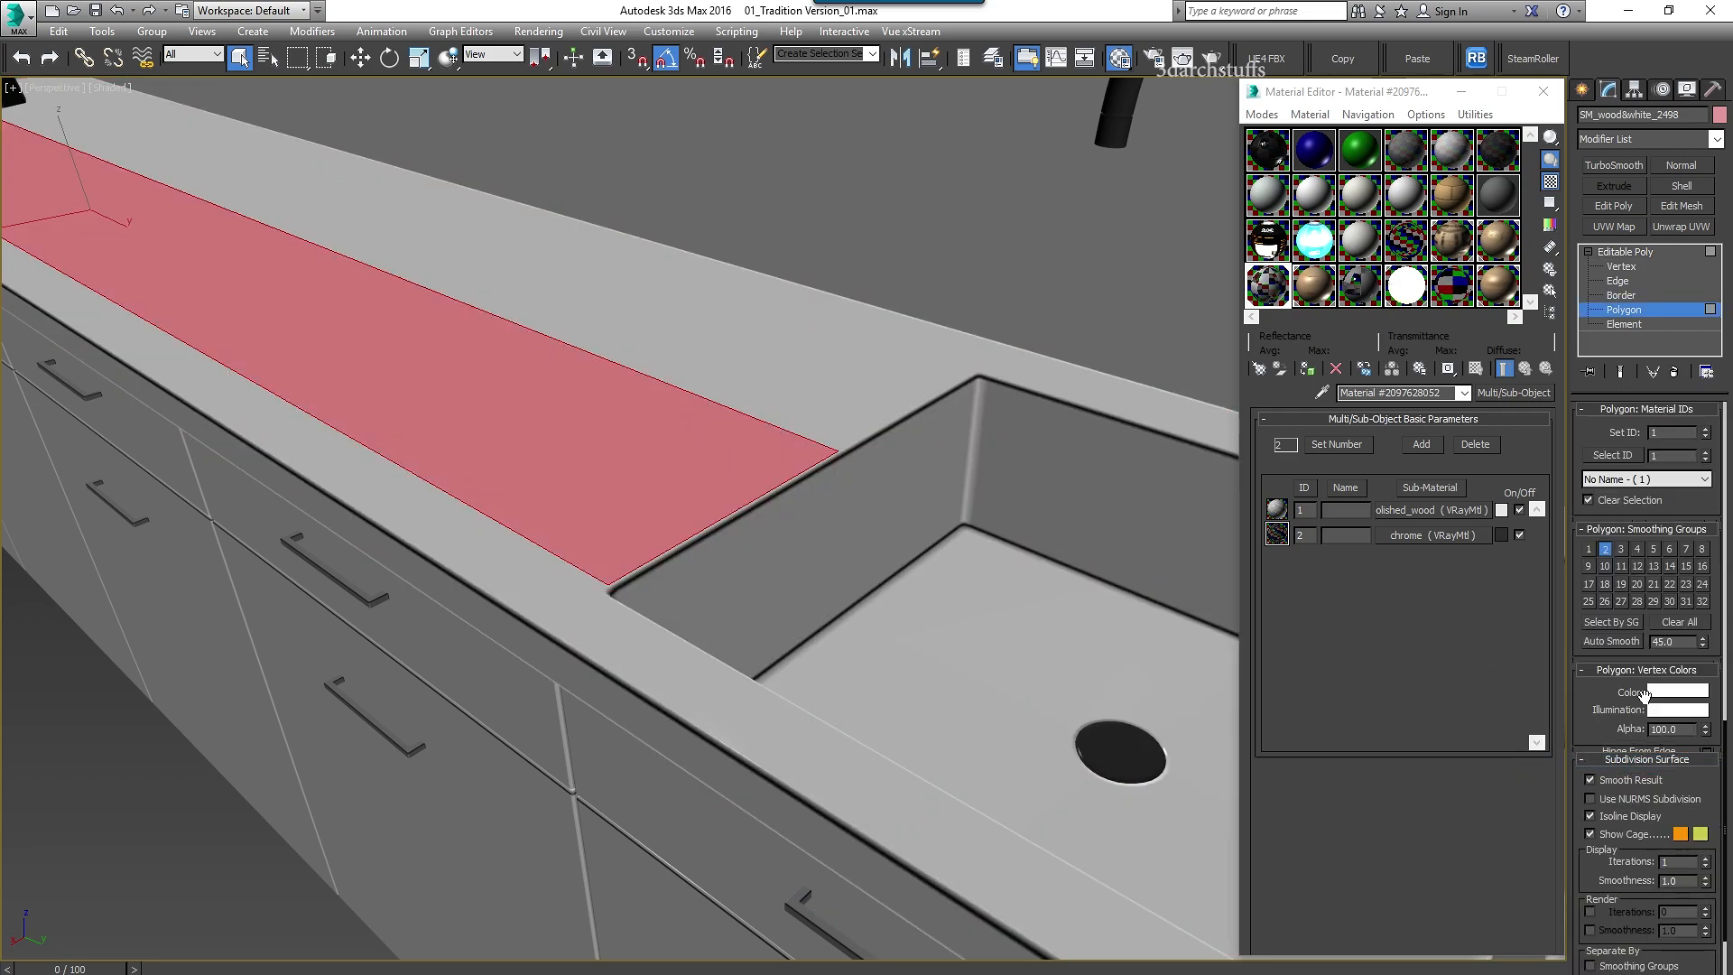
left_click(1616, 254)
left_click(1414, 512)
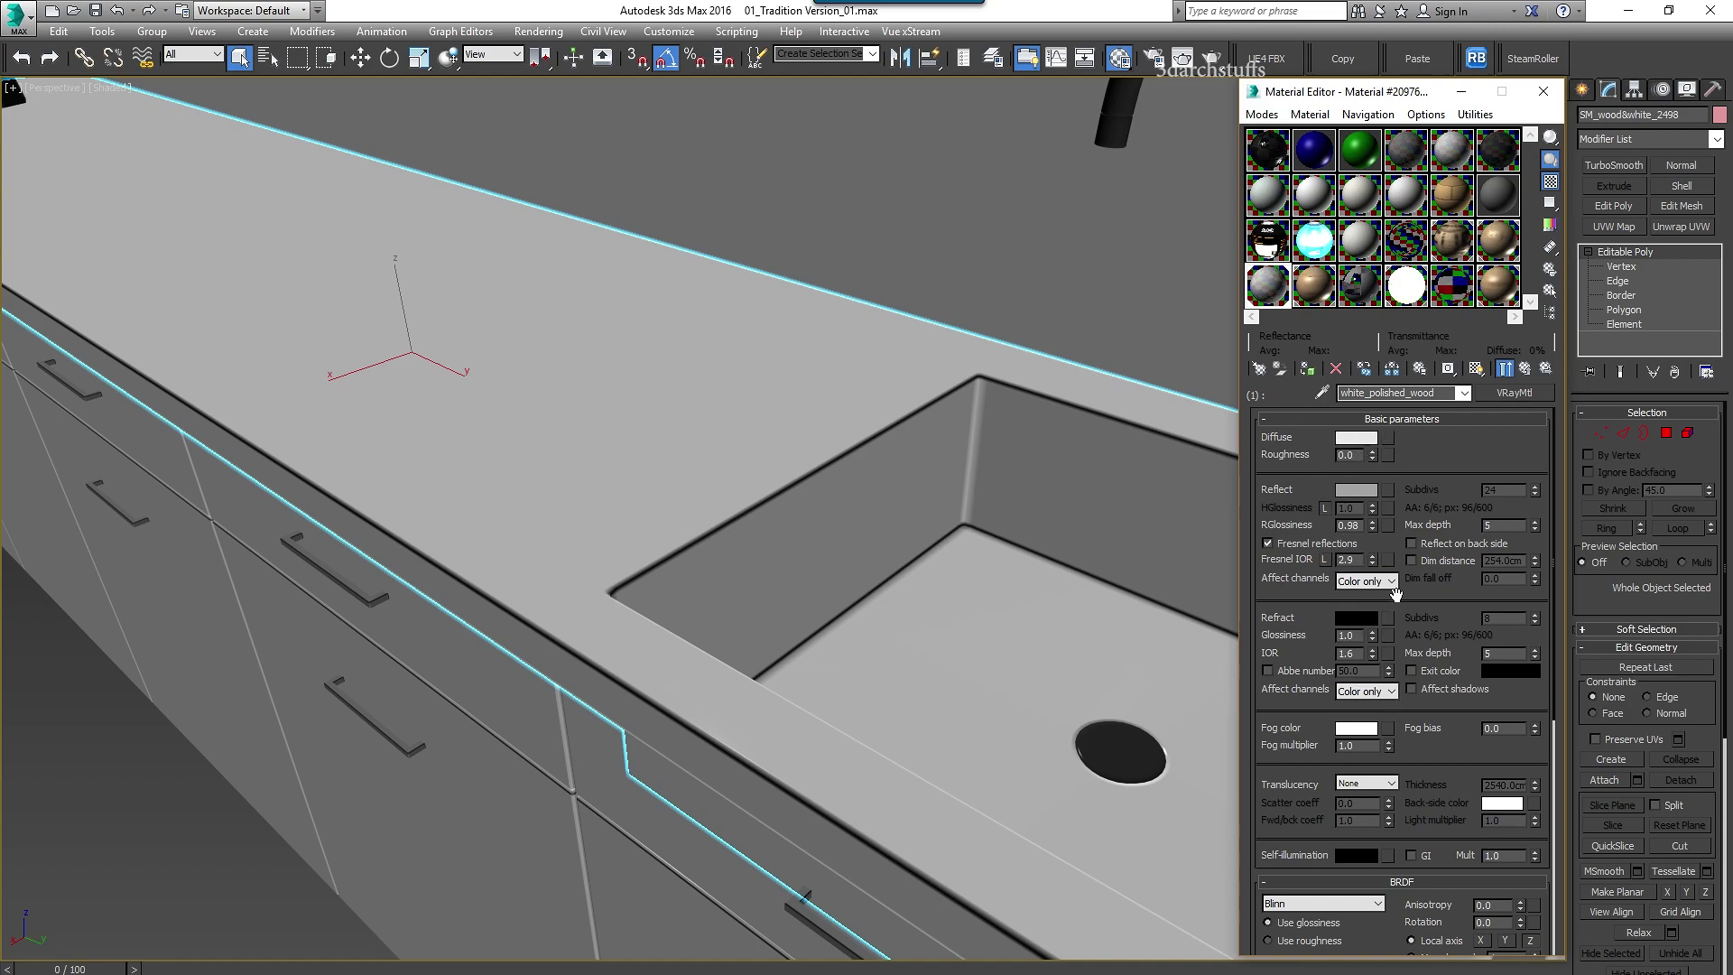
- Switch between 3ds Max and Unreal Editor to compare the white_polished_wood reflection settings with the kitchen scene
left_click(911, 973)
left_click(816, 952)
right_click_drag(1032, 540, 1033, 540)
left_click_drag(1038, 886, 1040, 601)
right_click_drag(1040, 601, 1040, 601)
right_click_drag(1033, 540, 1033, 540)
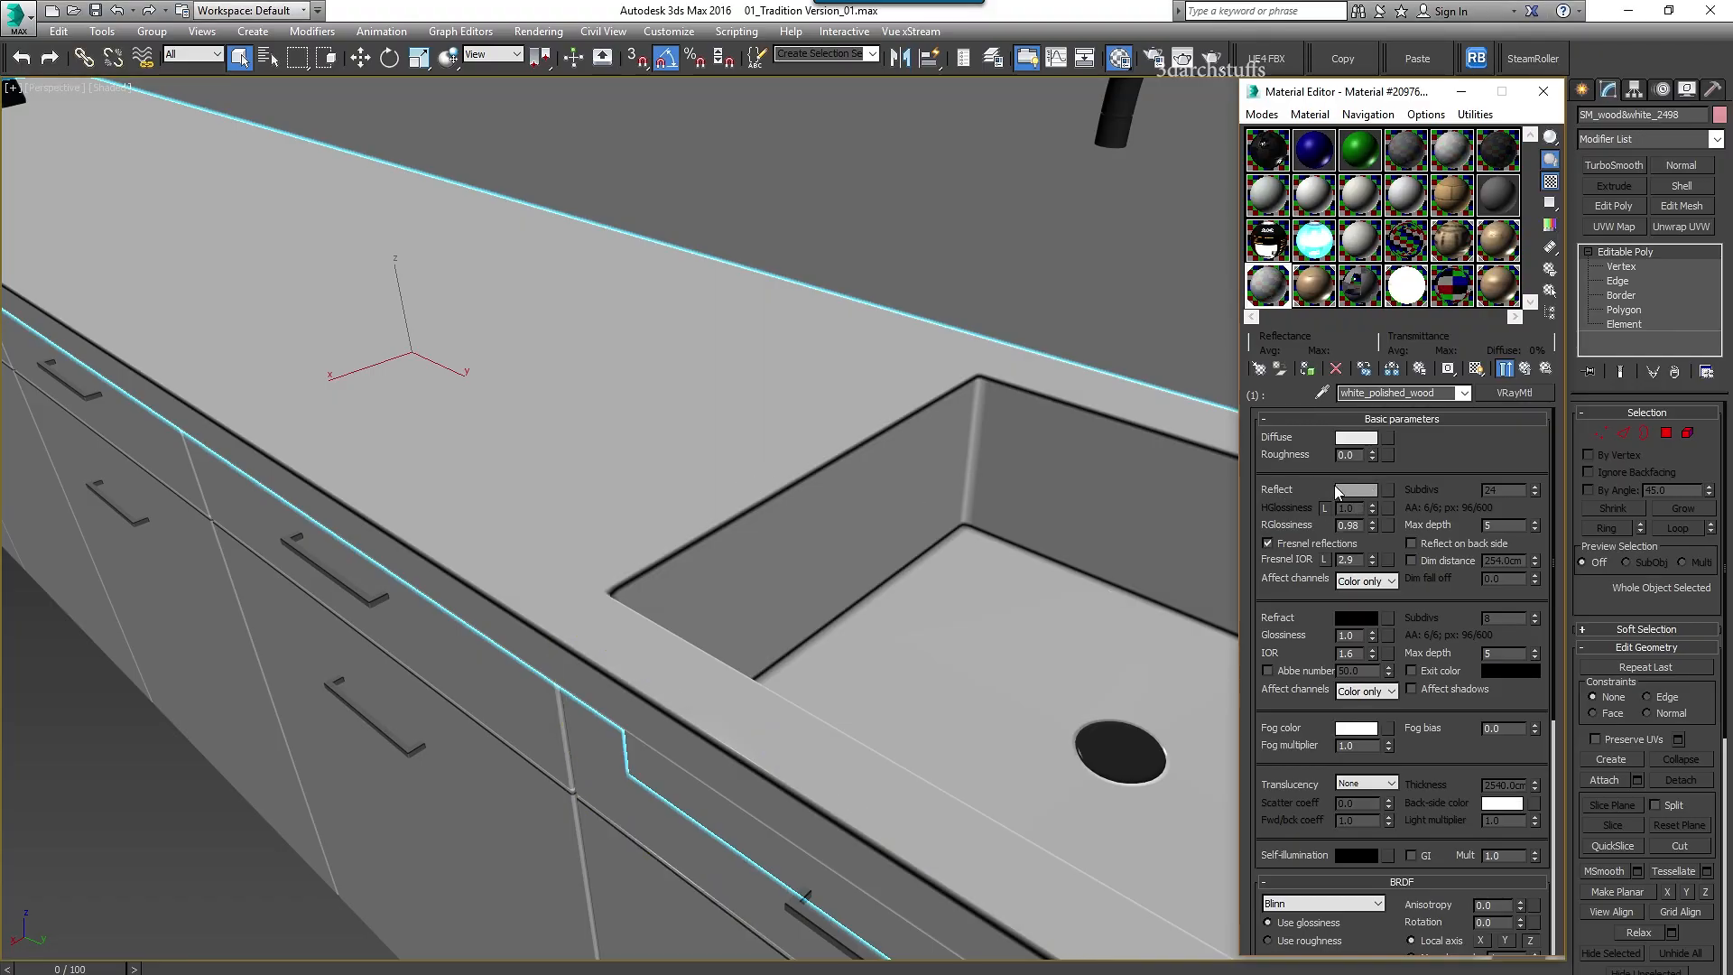
left_click_drag(1334, 485, 1405, 307)
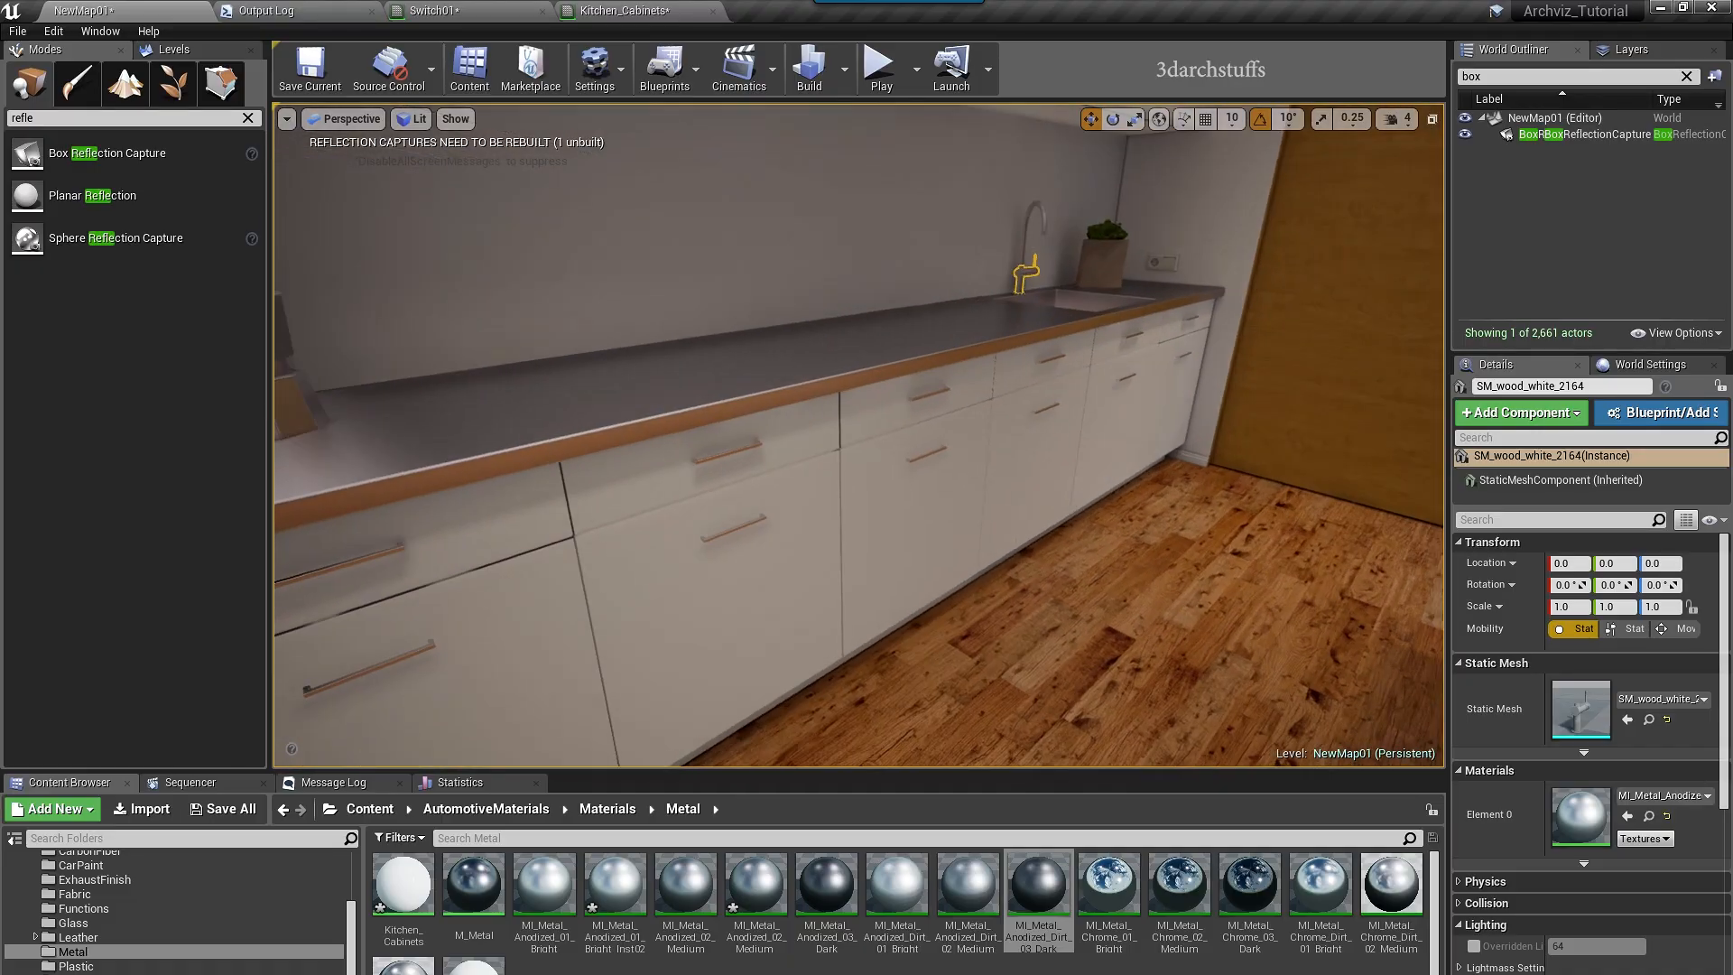
- Apply the Kitchen_Cabinets material to two of the upper cabinet fronts
left_click_drag(406, 892, 506, 244)
right_click_drag(507, 243, 506, 244)
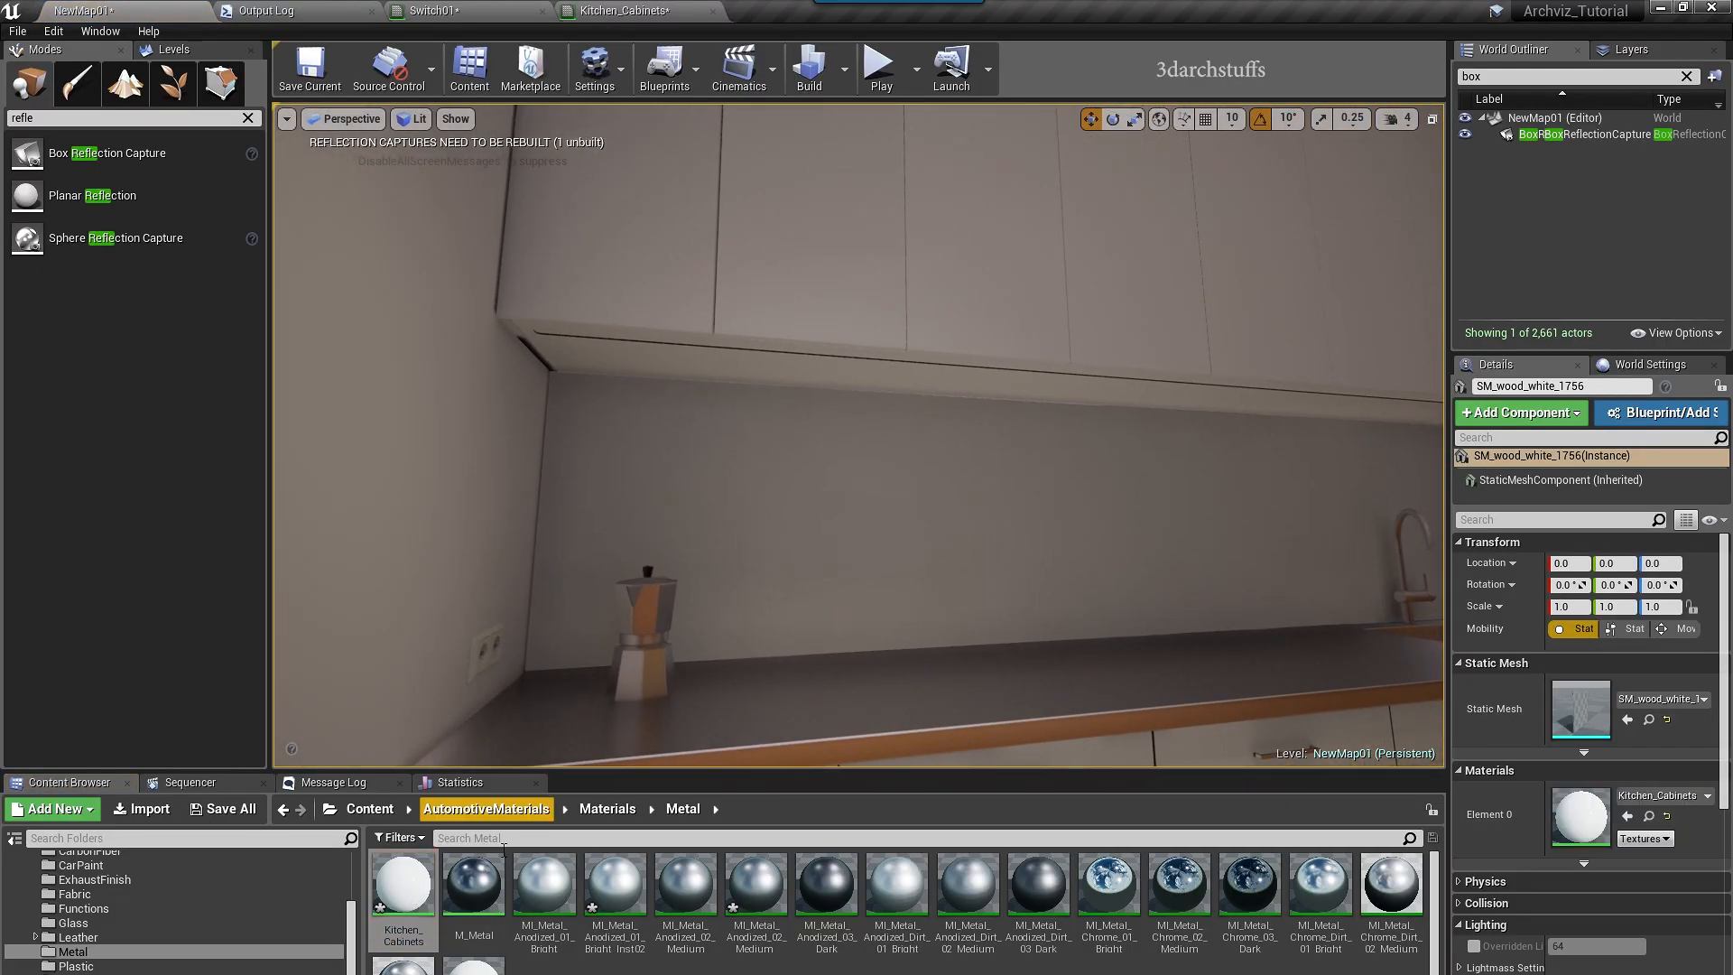
left_click_drag(405, 890, 661, 229)
- Select the next six upper cabinet fronts together and assign the Kitchen_Cabinets material to them
left_click(871, 278)
left_click(1020, 265, "ctrl")
left_click(1176, 294, "ctrl")
right_click_drag(1176, 294, 1176, 294)
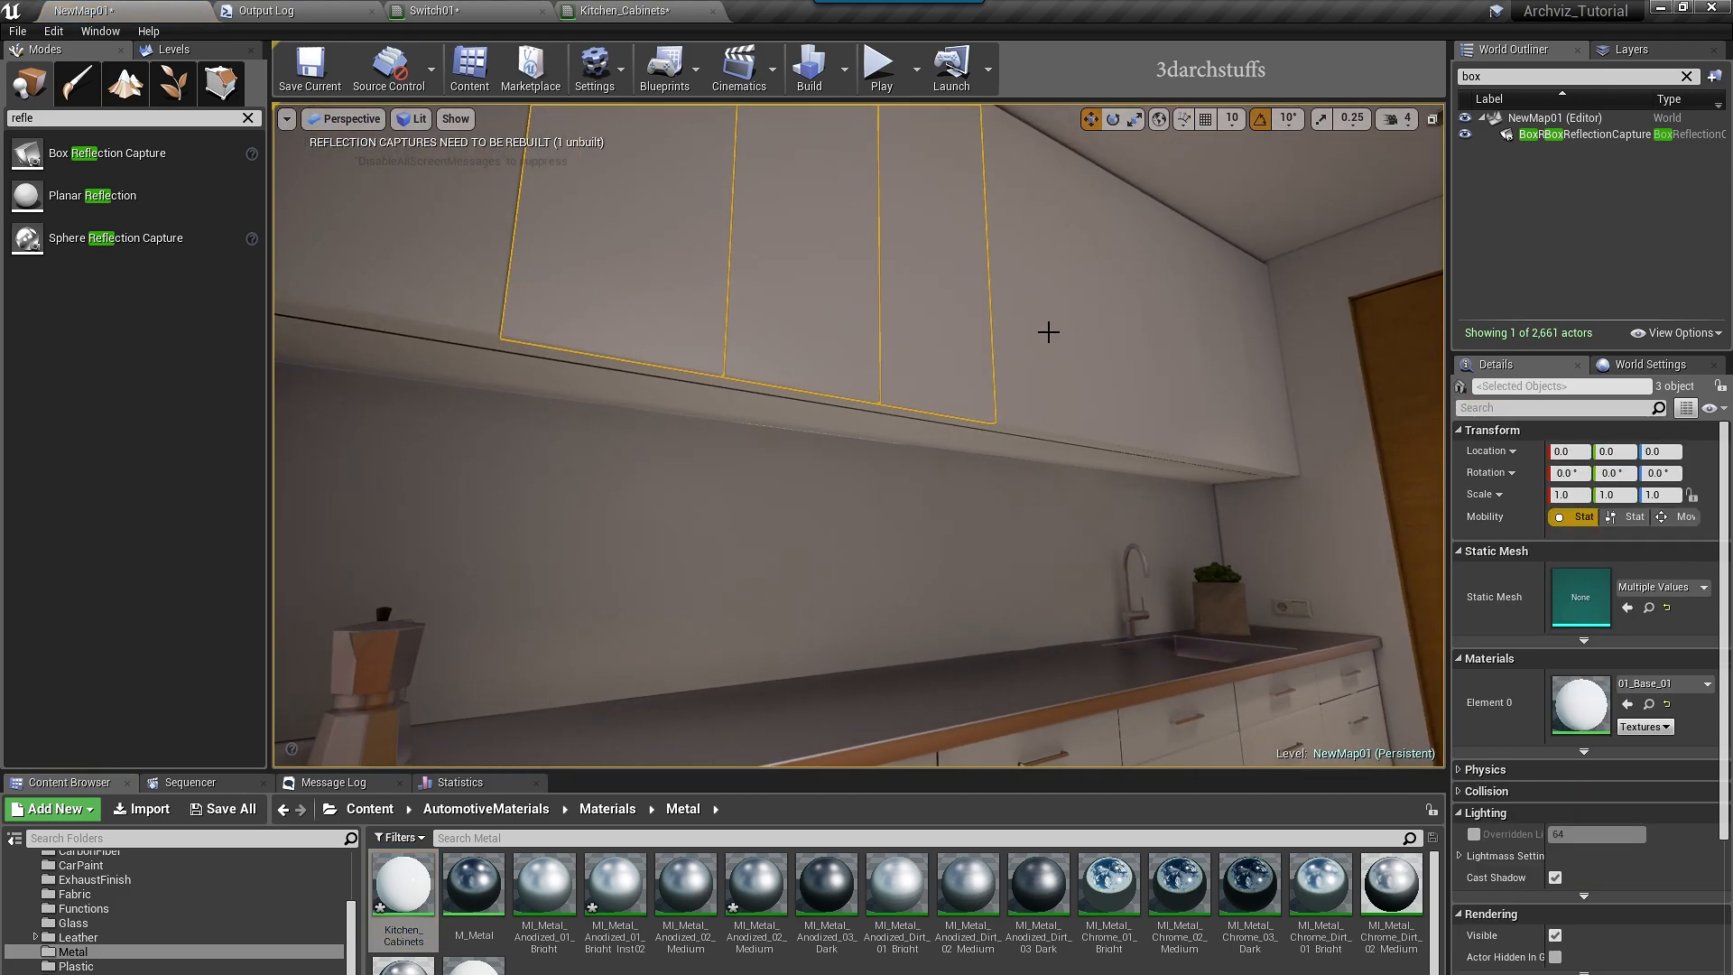
left_click(1178, 347, "ctrl")
left_click(1220, 342, "ctrl")
left_click(1255, 343, "ctrl")
left_click(1627, 704)
key("Escape")
- Assign the Kitchen_Cabinets material to two individual panels of the upper cabinet
right_click_drag(828, 383, 828, 383)
left_click(828, 379)
left_click(747, 377)
left_click(1627, 816)
left_click(524, 261)
right_click_drag(916, 471, 975, 460)
key("Escape")
left_click(528, 323)
left_click(1628, 816)
- Select the row of vertical dividers inside the upper cabinet and assign Kitchen_Cabinets to all of them
left_click(817, 361)
left_click(914, 379, "ctrl")
left_click(1001, 397, "ctrl")
left_click(1178, 424, "ctrl")
left_click(1309, 505, "ctrl")
right_click_drag(1309, 505, 1278, 510)
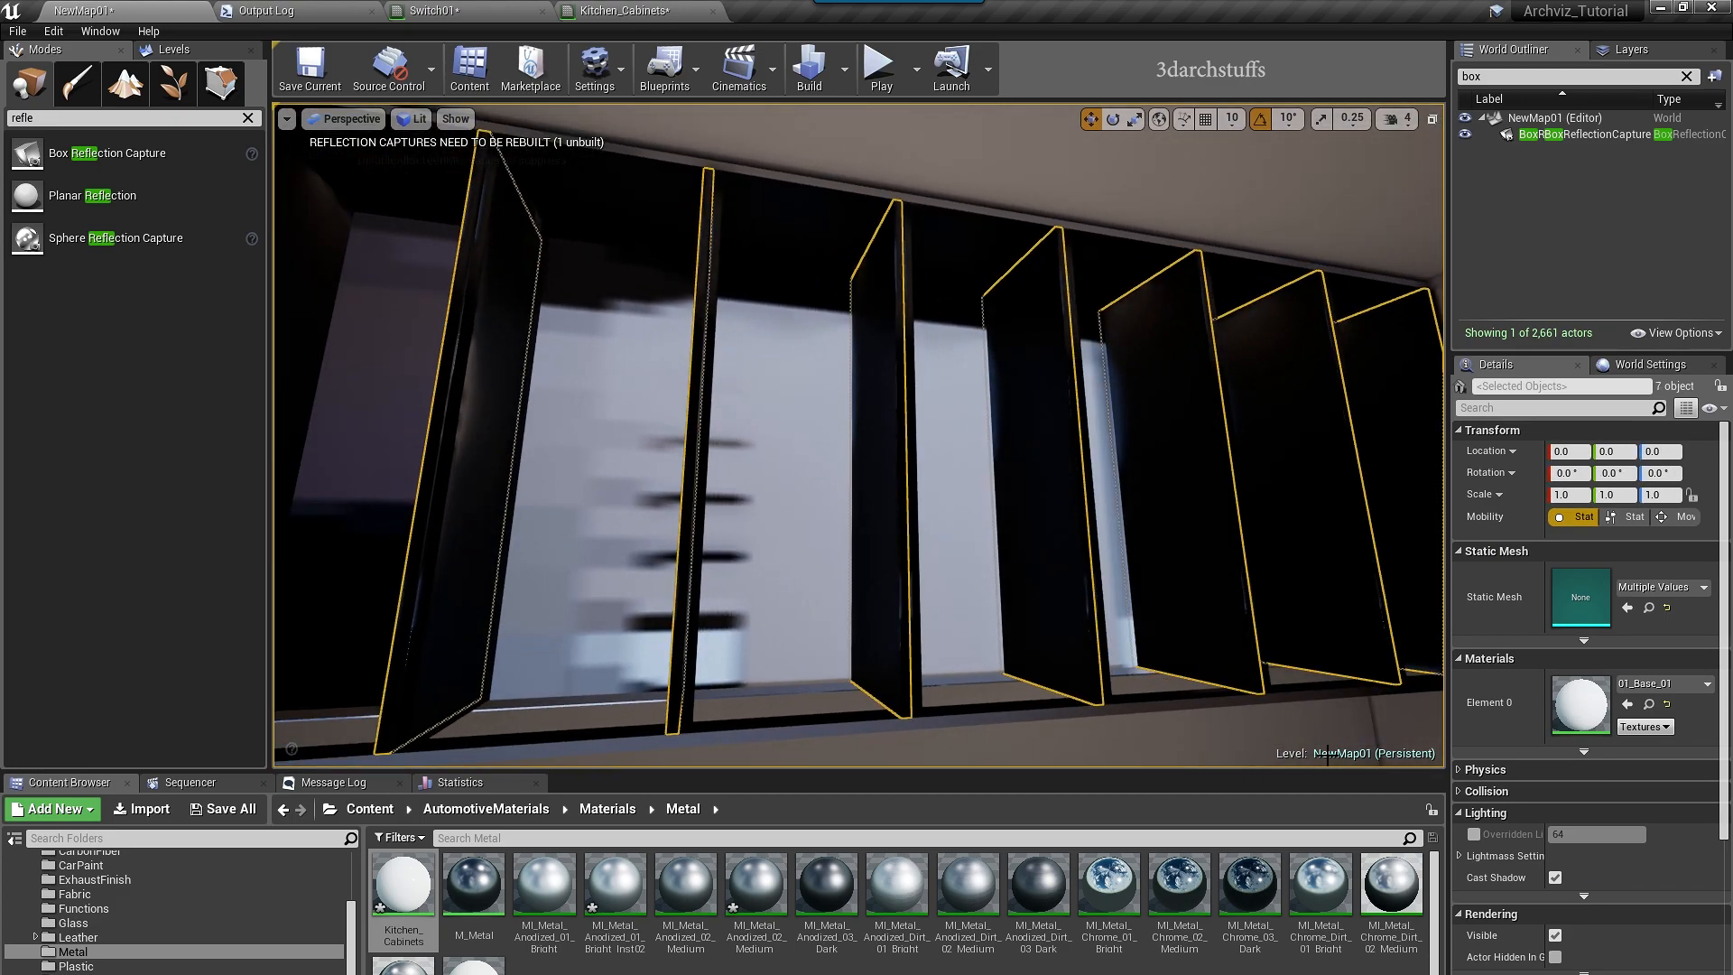
left_click(1627, 704)
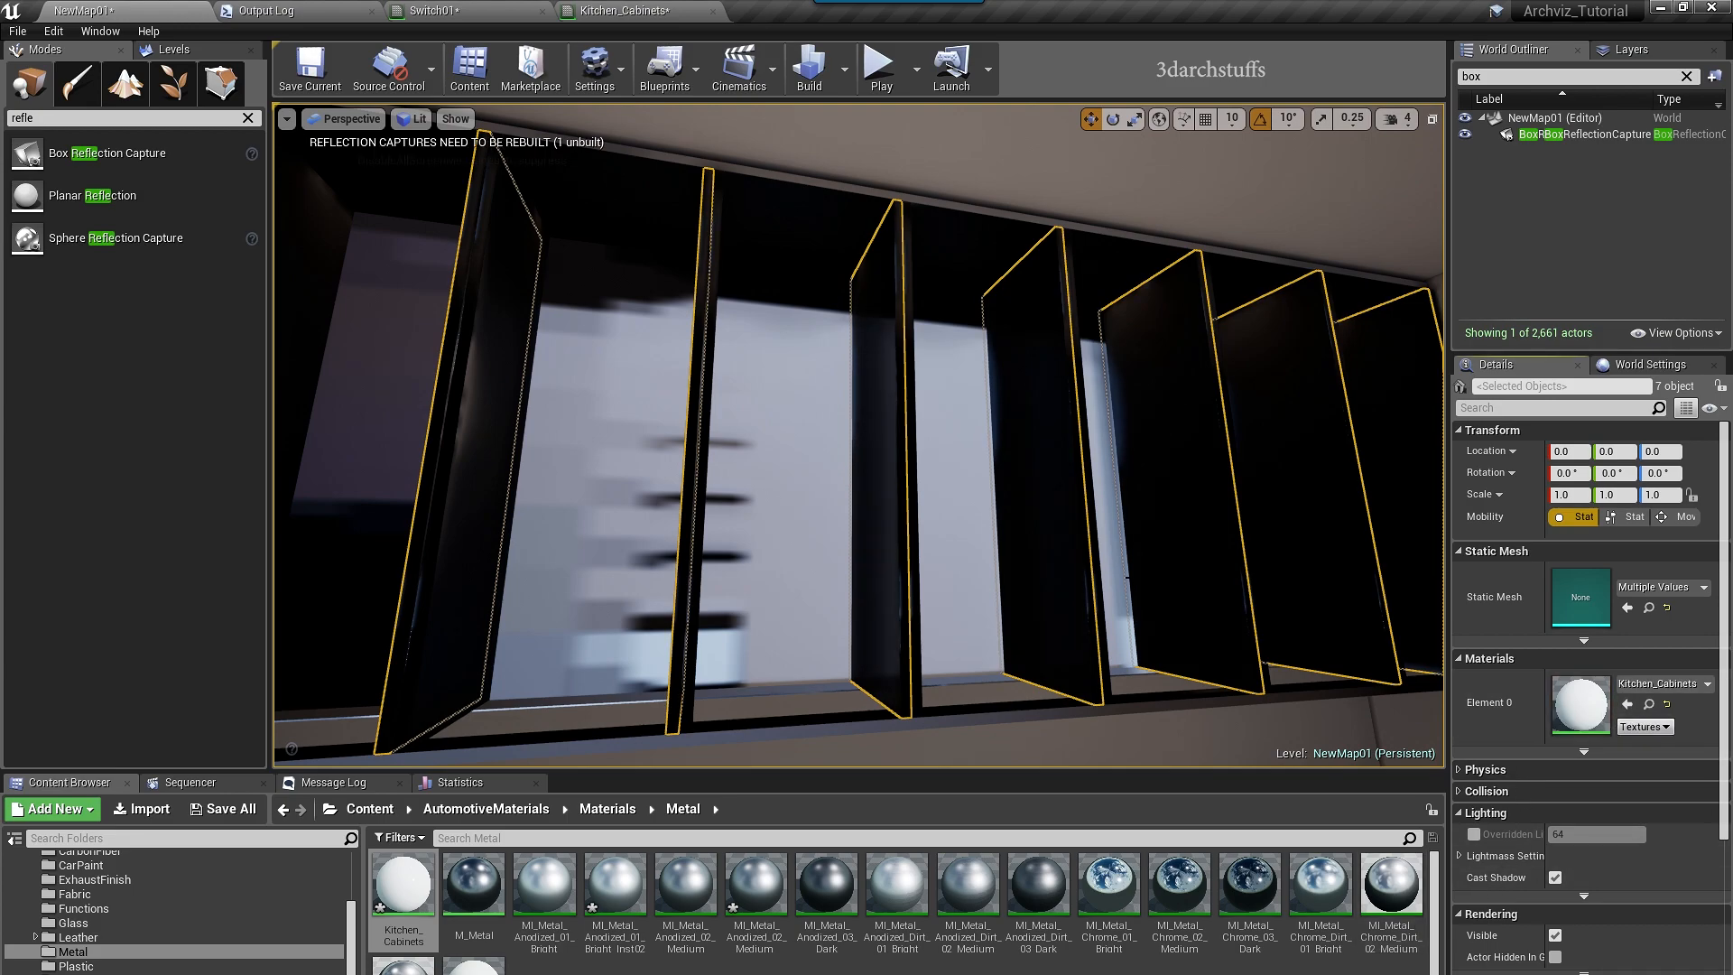
right_click_drag(858, 433, 939, 429)
key("Escape")
right_click_drag(1131, 590, 1069, 584)
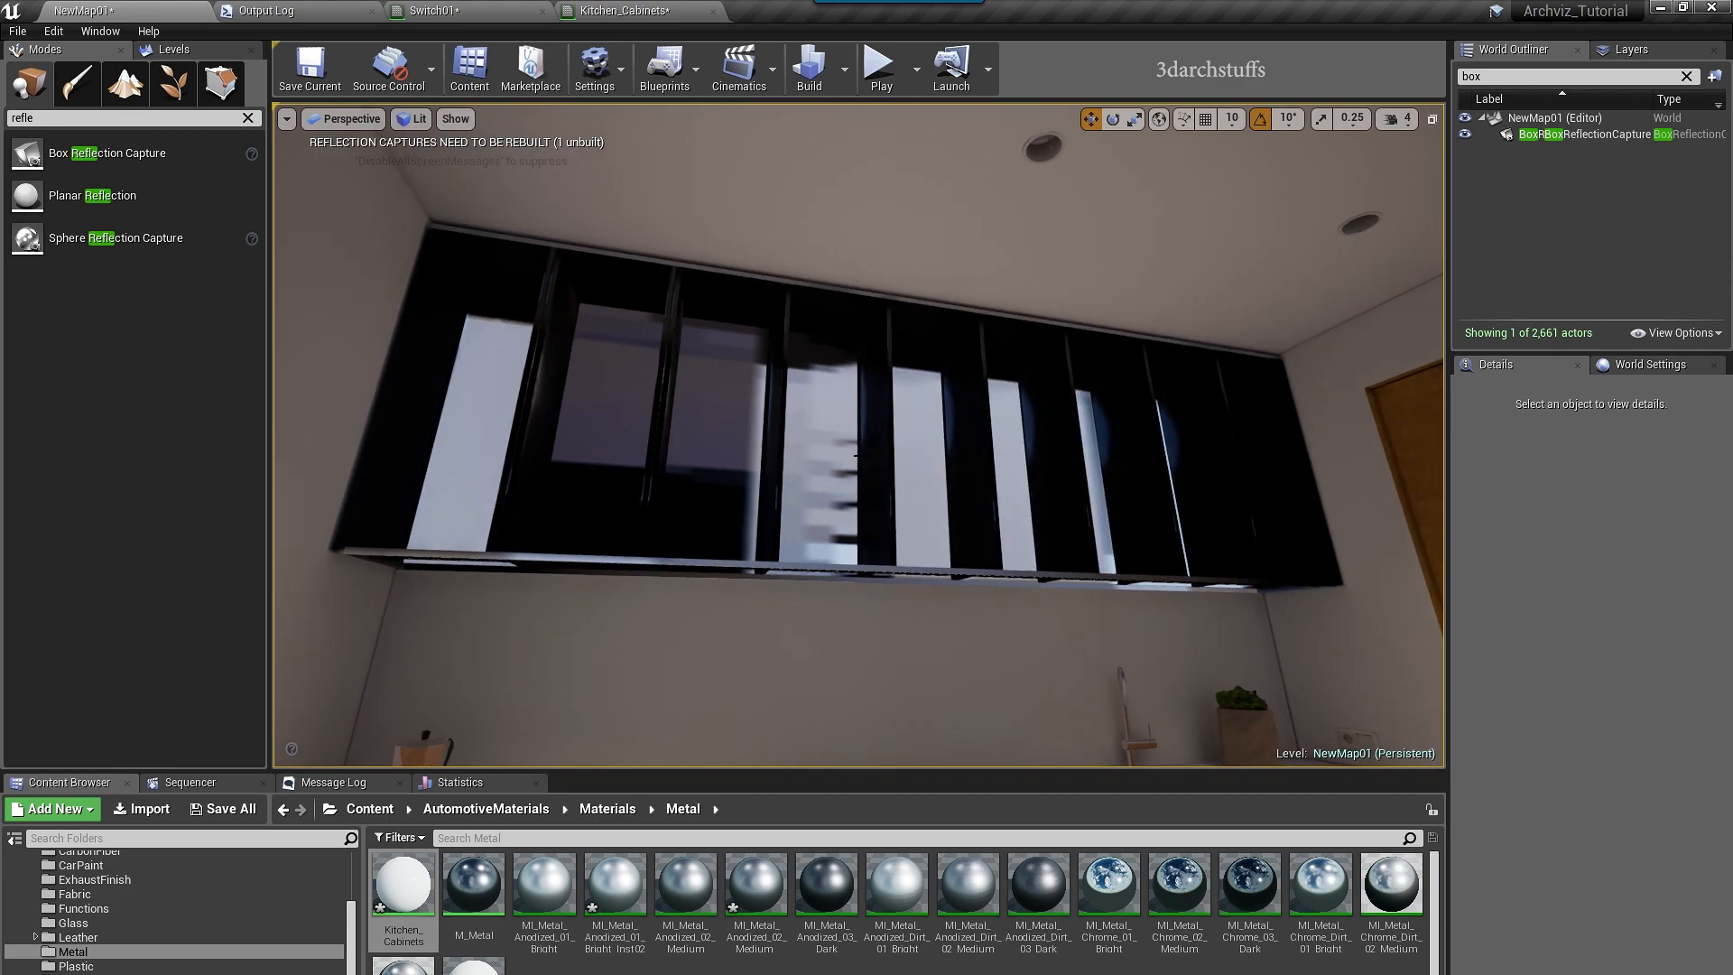
- Bring the hidden upper cabinet fronts back into view and clear the selection
left_click(881, 469)
left_click(980, 470, "ctrl")
left_click(1025, 344)
key("ctrl+h")
key("Escape")
right_click_drag(1024, 361, 1164, 384)
- Open the static mesh of an upper cabinet panel and apply changed mesh build settings
left_click(1082, 471)
double_click(1583, 730)
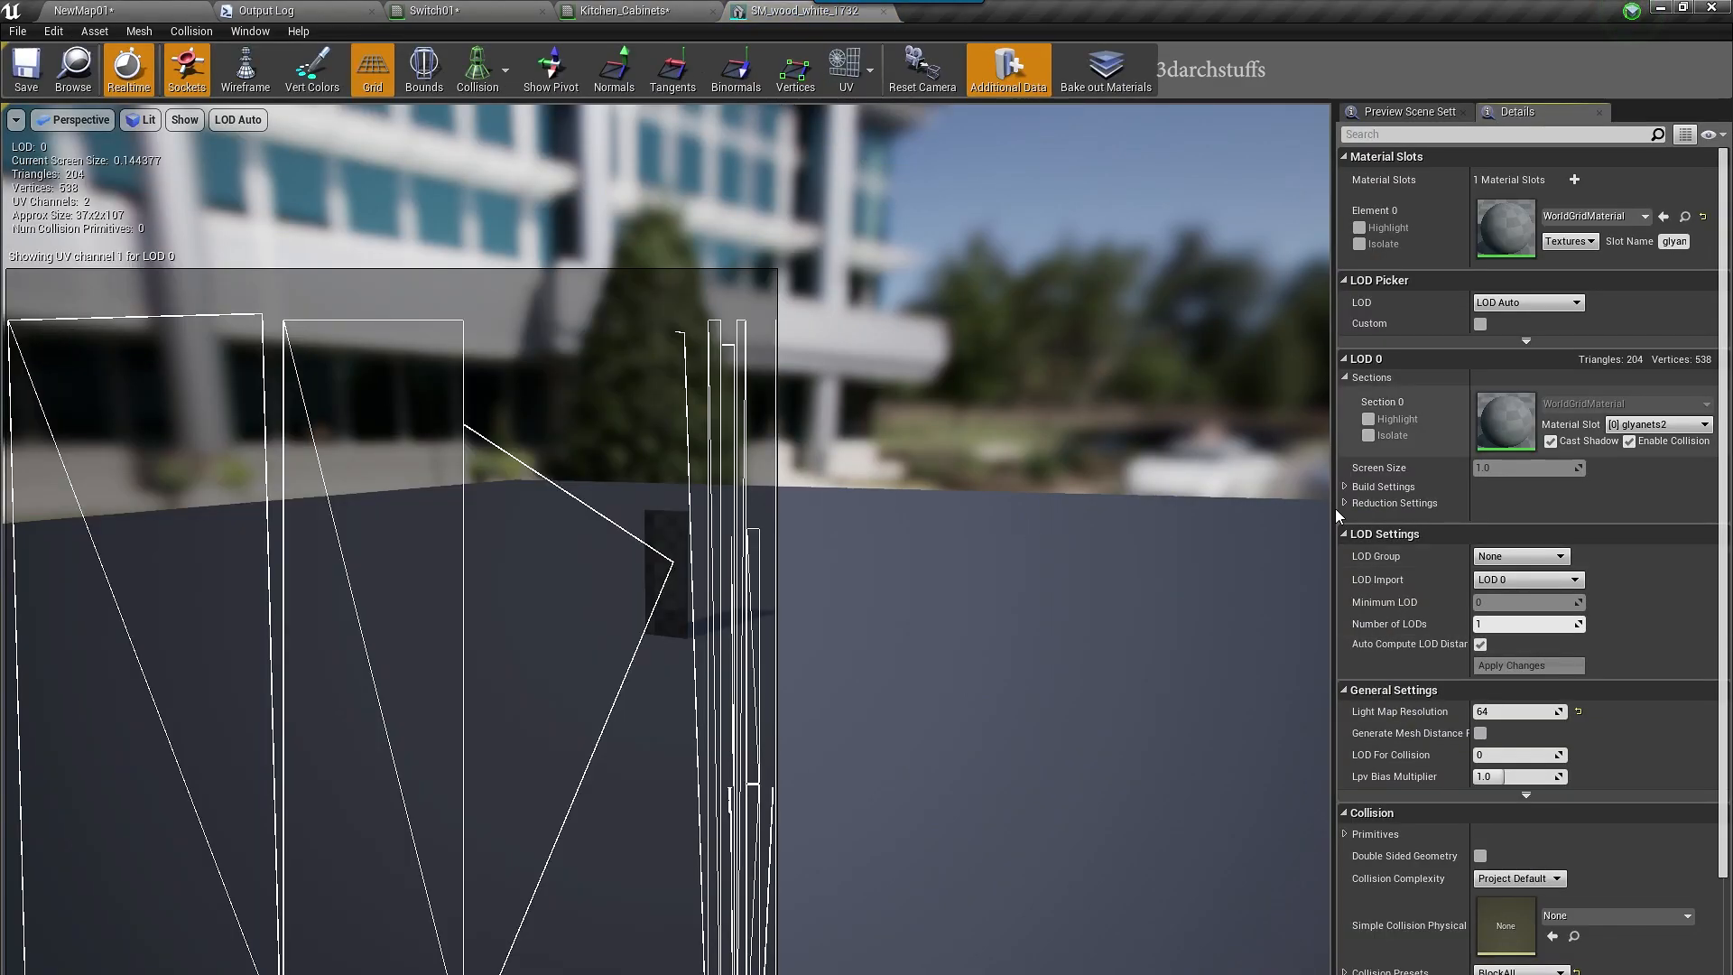
left_click(1343, 156)
left_click(1503, 719)
left_click(1511, 670)
- Close the static mesh, Kitchen_Cabinets and Switch01 editors
left_click(859, 12)
left_click(712, 12)
left_click(922, 588)
left_click(543, 13)
left_click(921, 588)
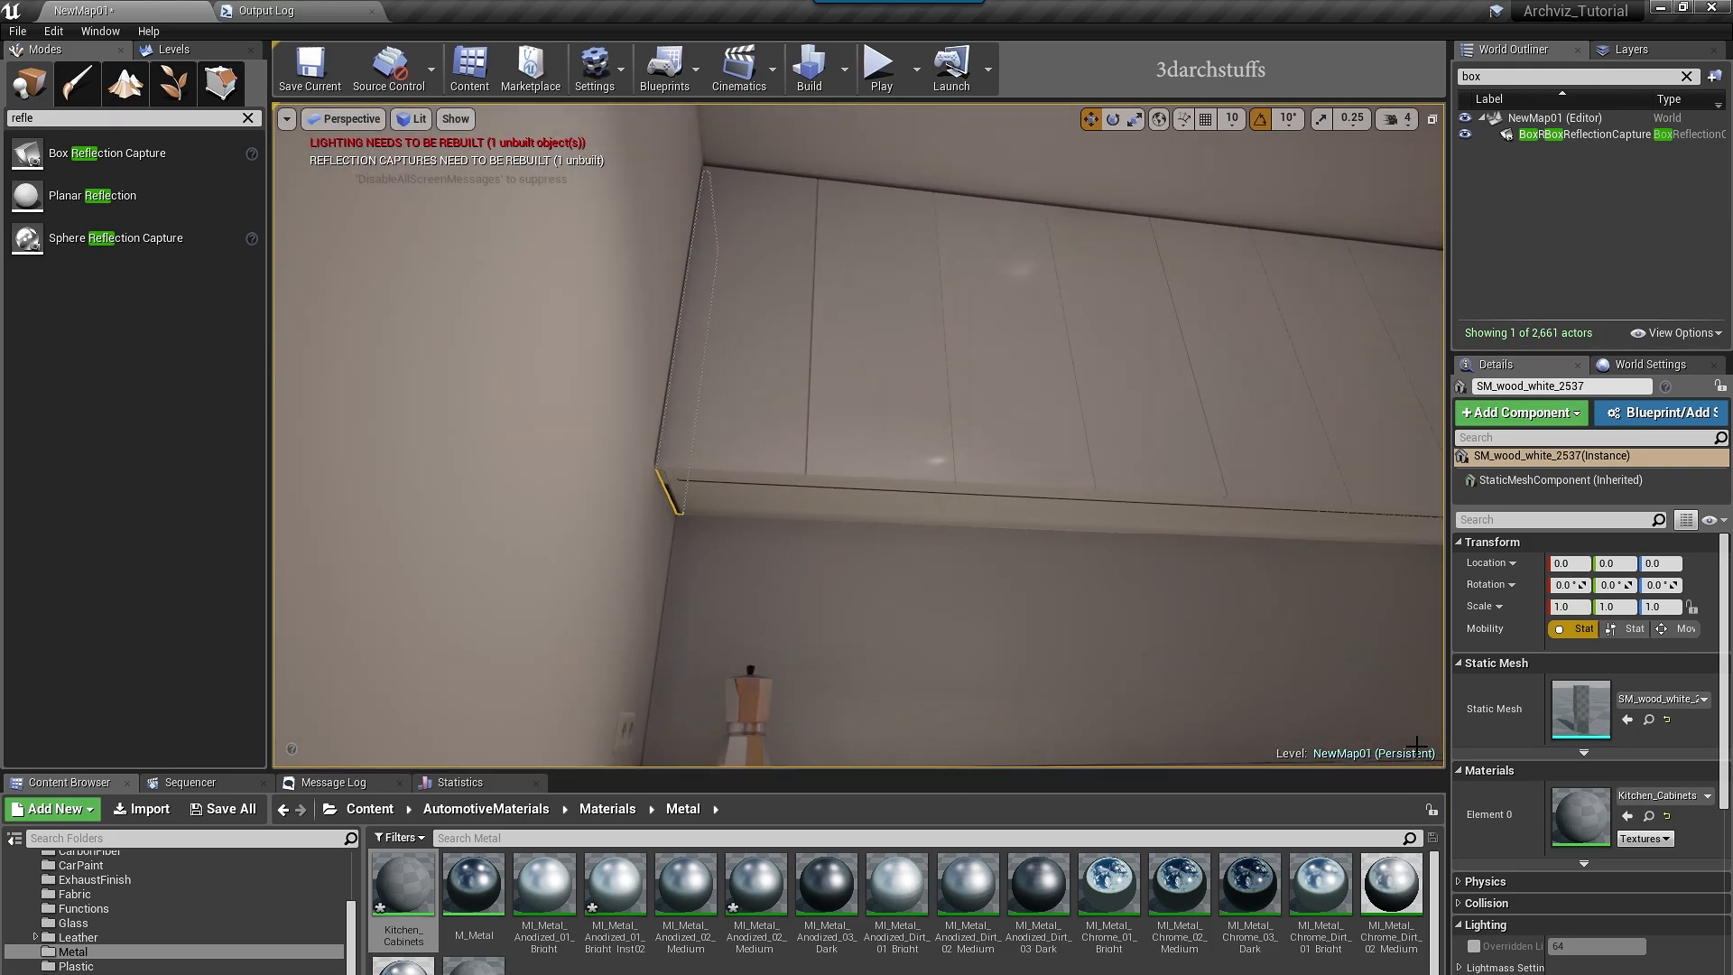
- Open the upper cabinet's end panel mesh, display its UV channel, and apply changed mesh build settings
double_click(1581, 708)
left_click_drag(388, 30, 465, 11)
left_click(849, 71)
left_click(880, 149)
left_click(1480, 498)
left_click(1512, 669)
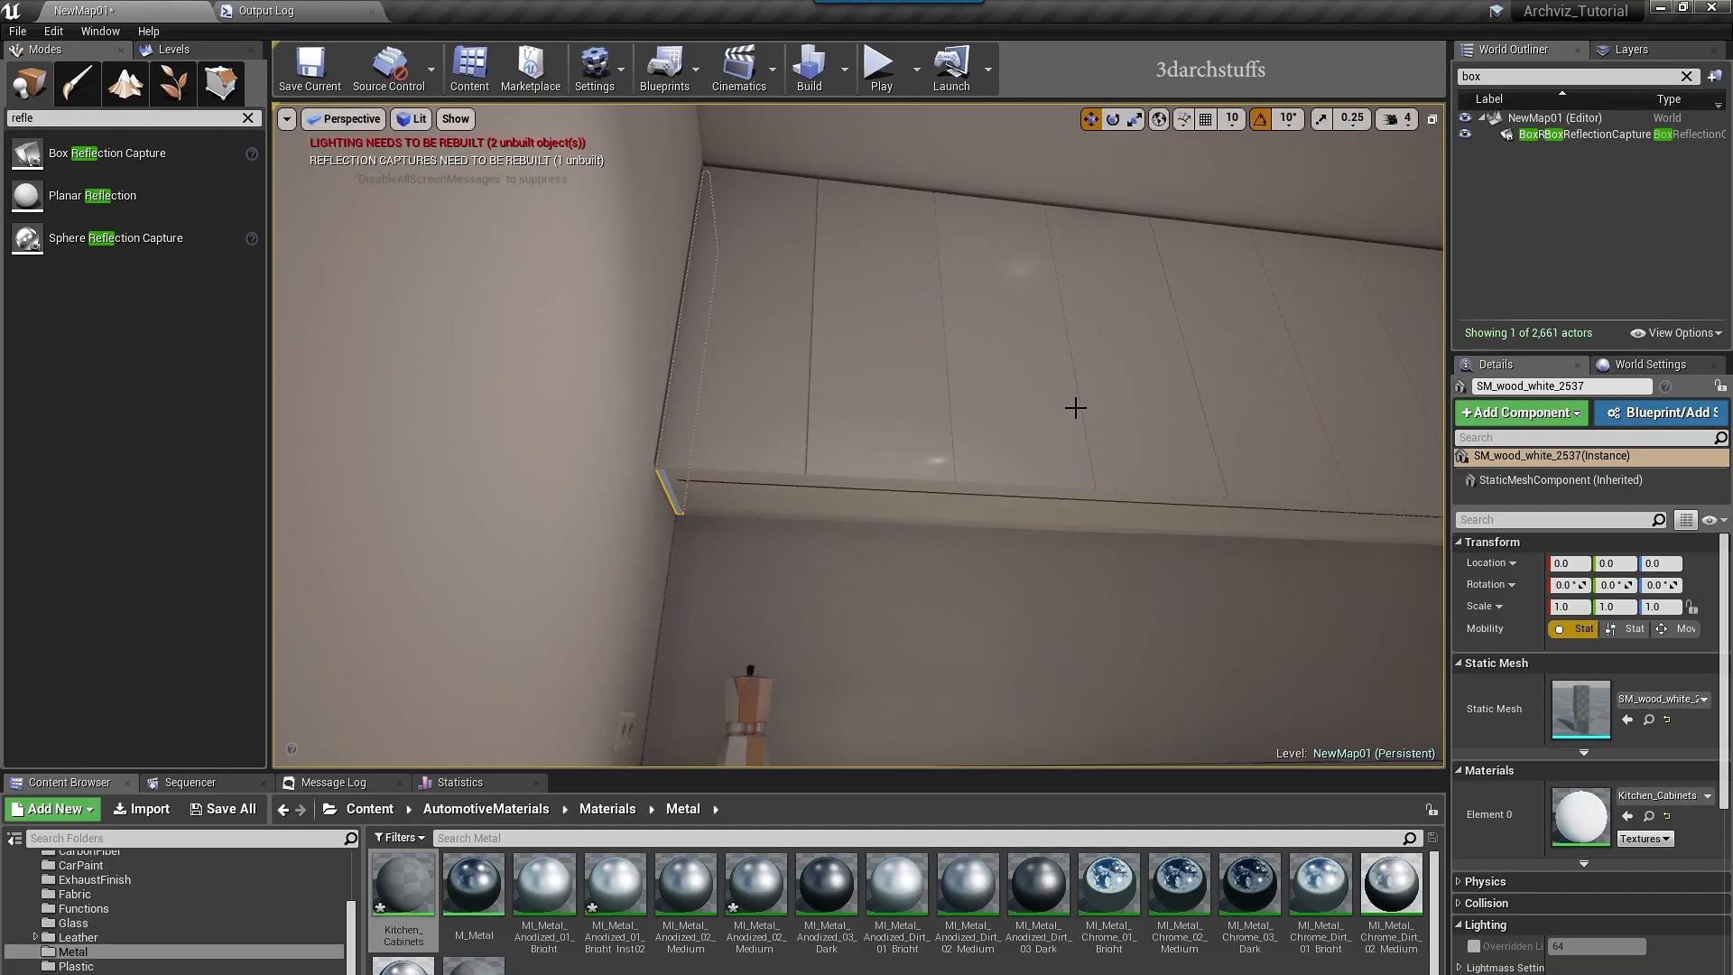
- Locate the Kitchen_Cabinets material in the Content Browser from a kitchen cabinet front that uses it
right_click_drag(1075, 407, 1029, 449)
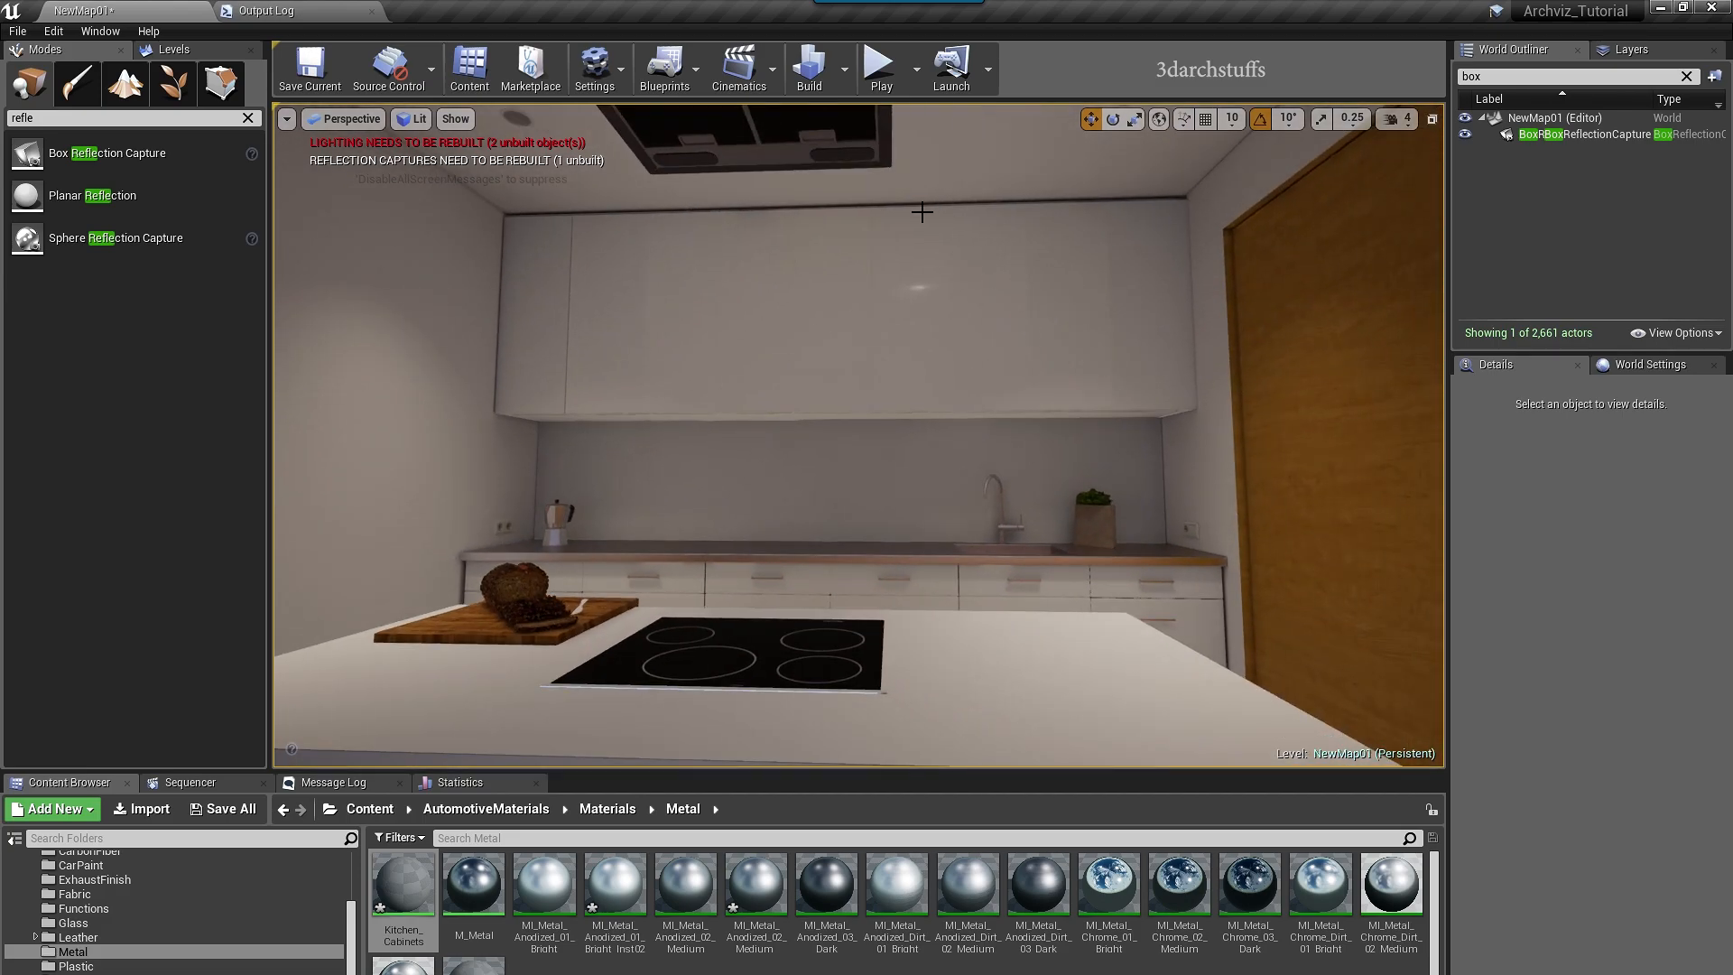
right_click_drag(598, 308, 707, 337)
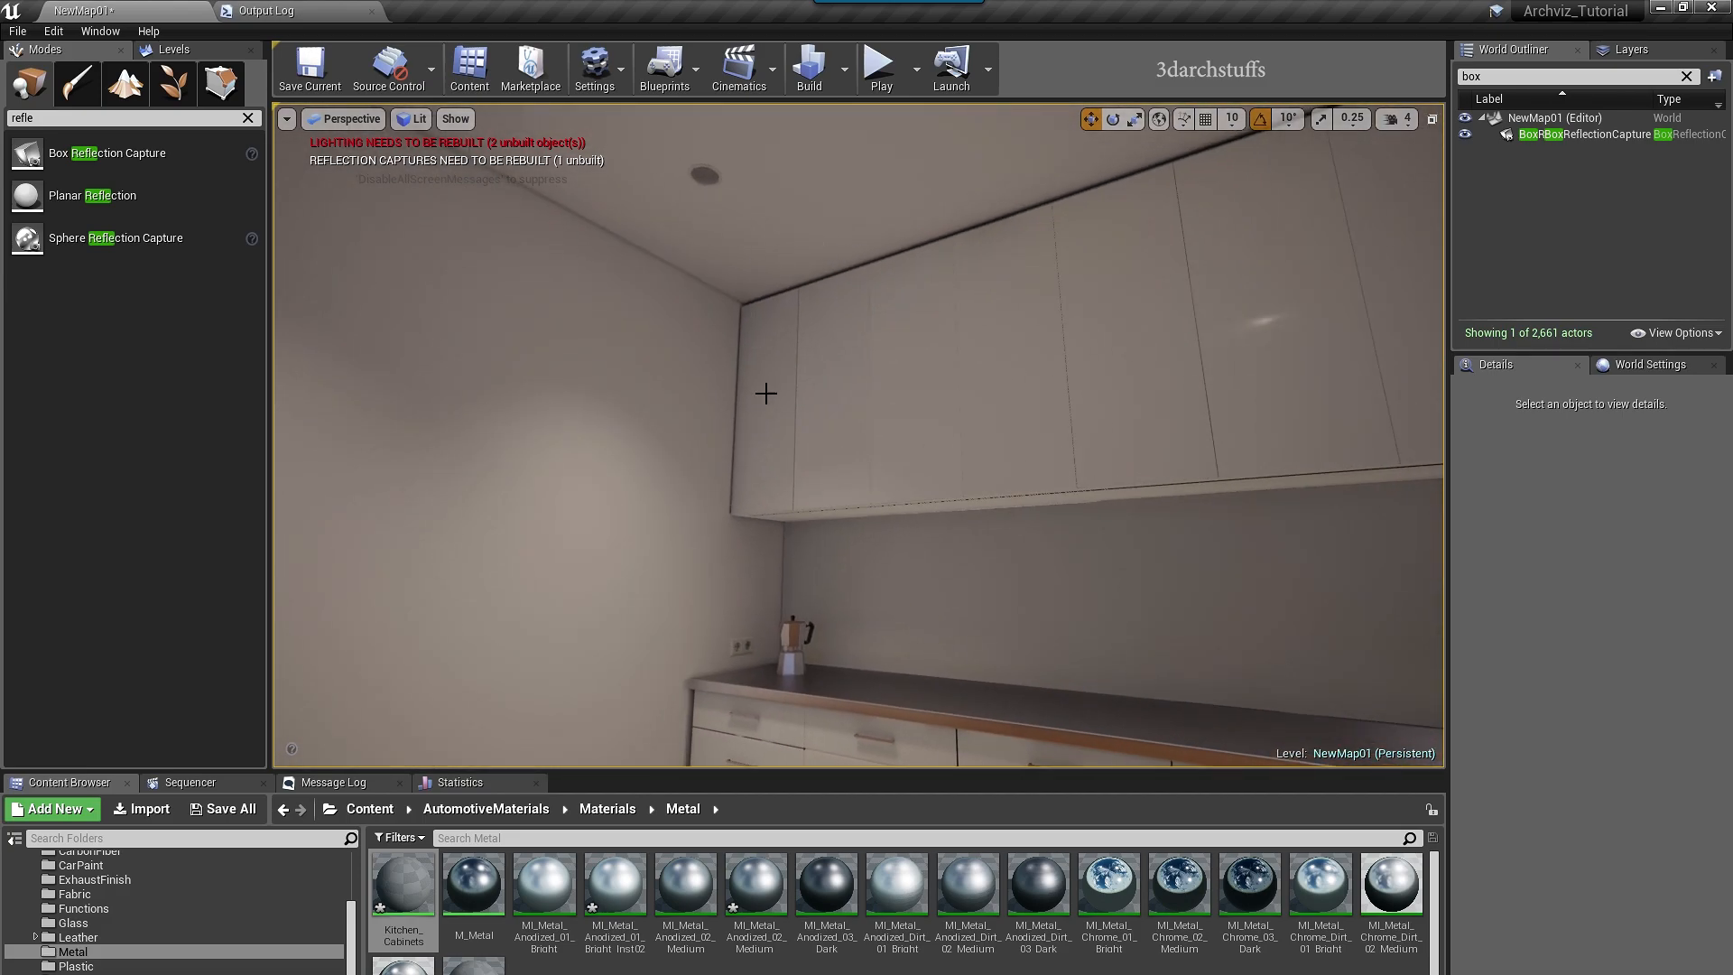
right_click_drag(947, 387, 723, 353)
right_click_drag(983, 418, 980, 404)
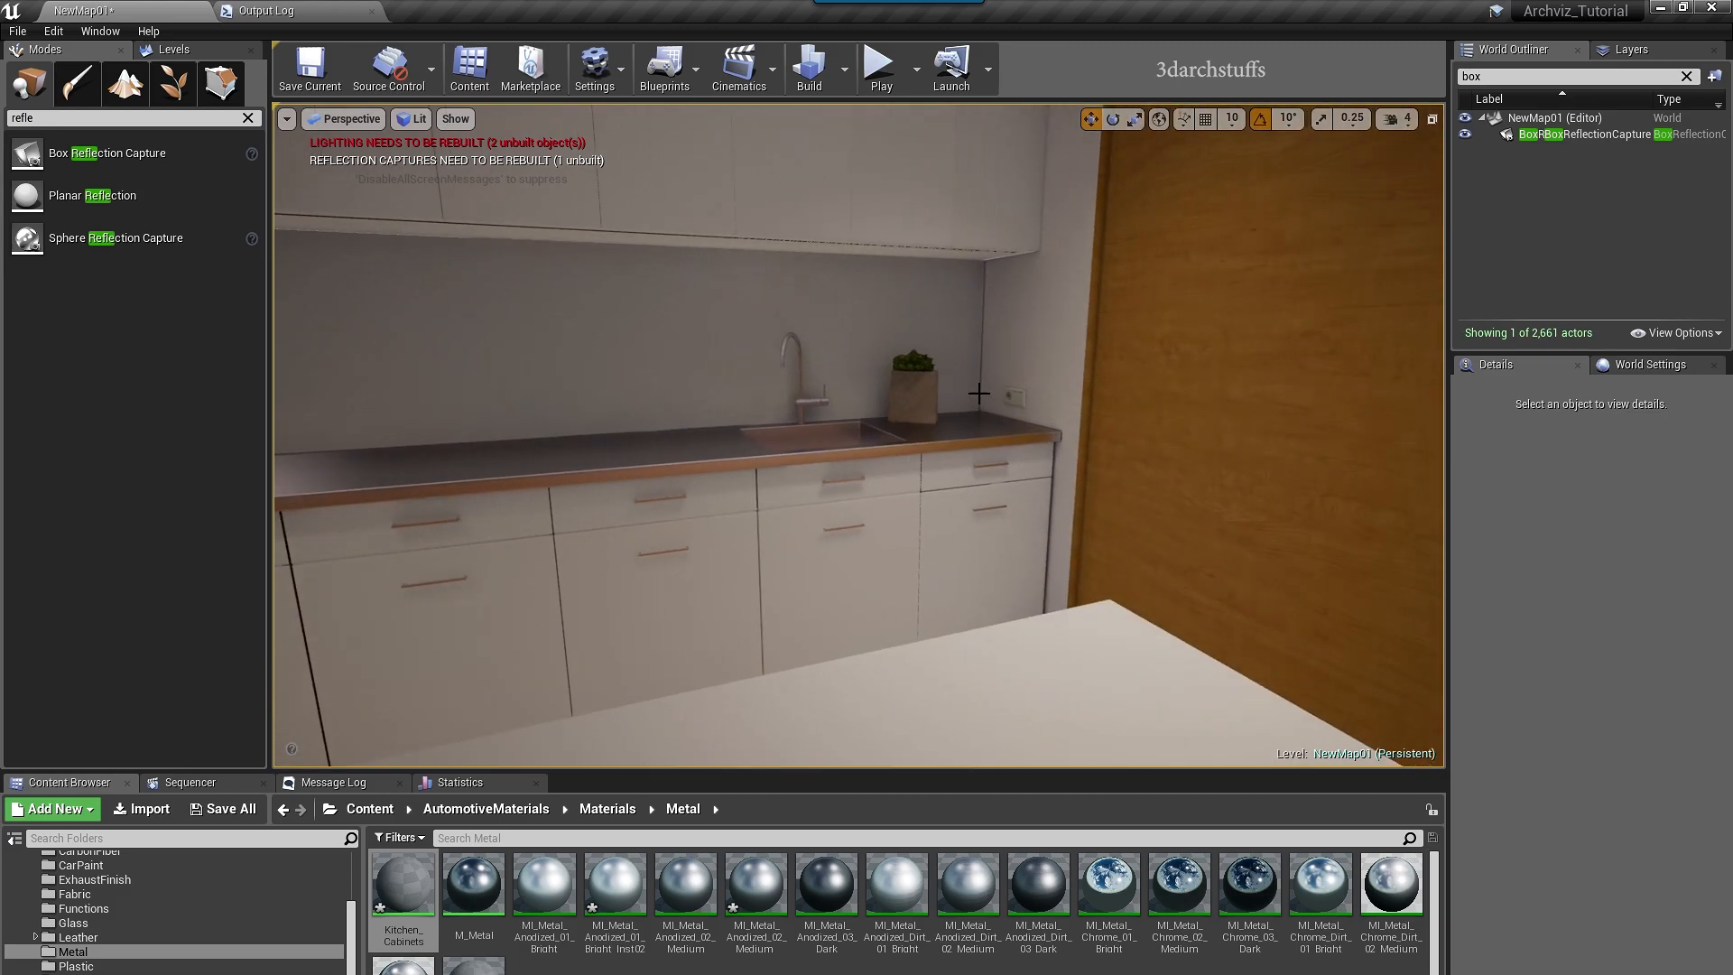
right_click_drag(914, 338, 943, 352)
right_click_drag(913, 499, 914, 498)
right_click_drag(1027, 559, 1028, 559)
left_click(1166, 470)
left_click(1649, 816)
- Assign the Kitchen_Cabinets material to the kitchen island's two doors, upper drawer fronts and the panel above the oven
right_click_drag(1001, 437, 1001, 437)
left_click(789, 393)
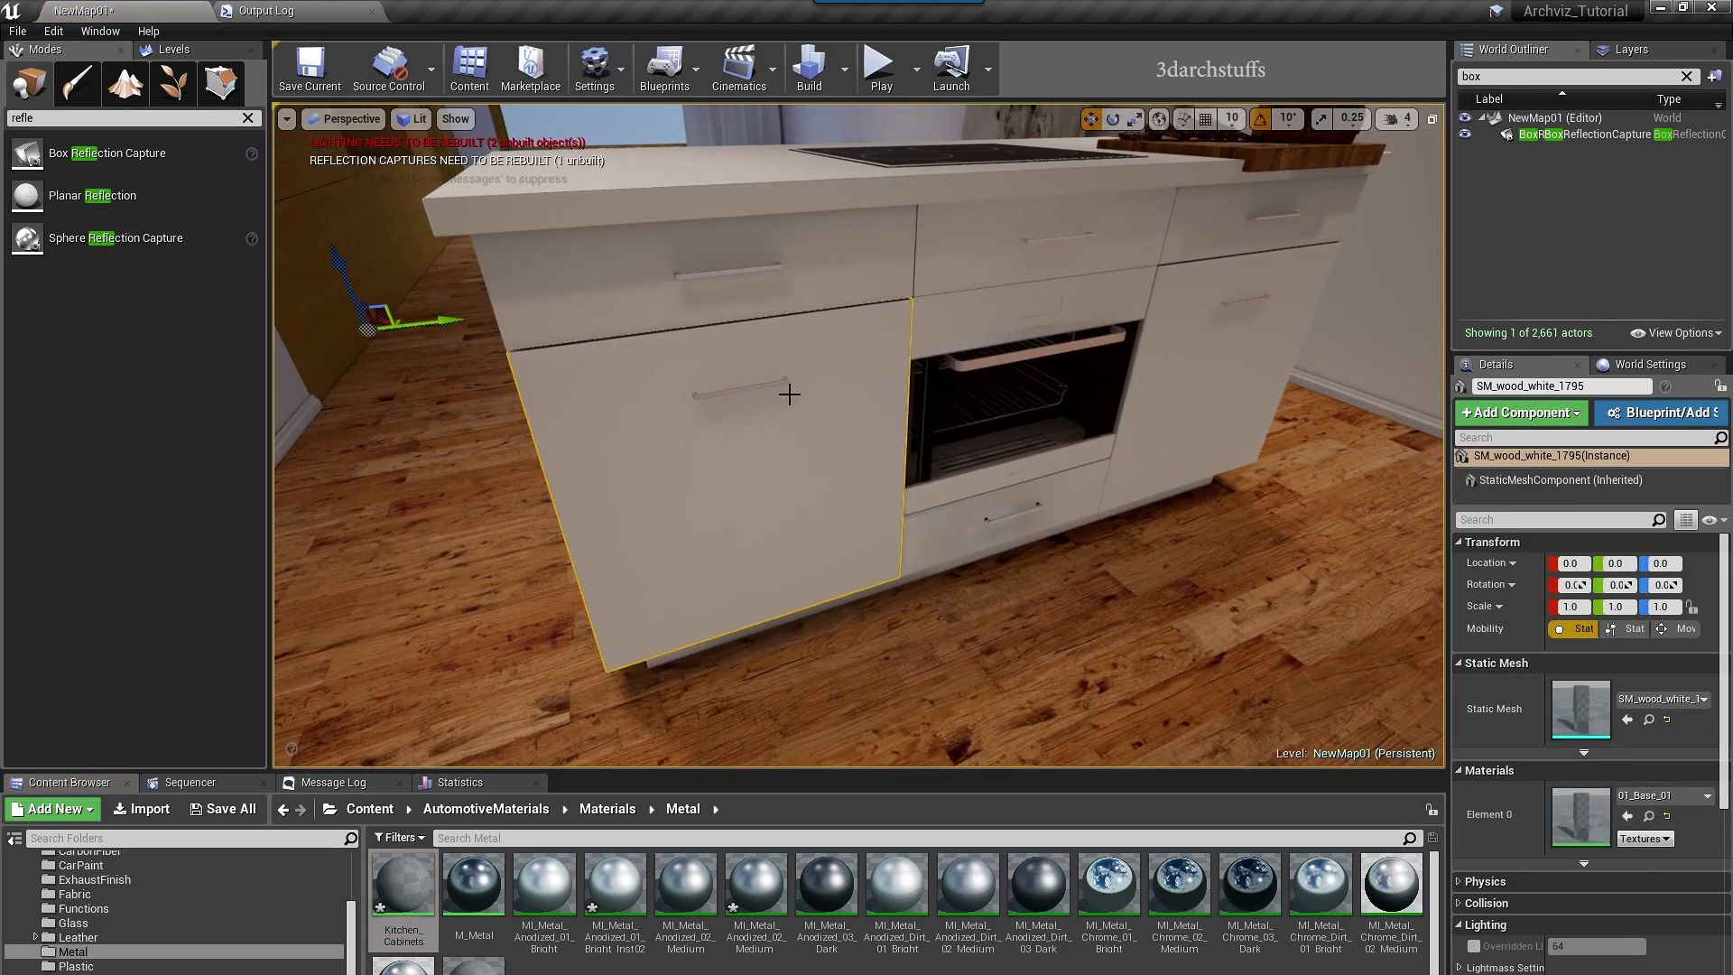
left_click(881, 265, "ctrl")
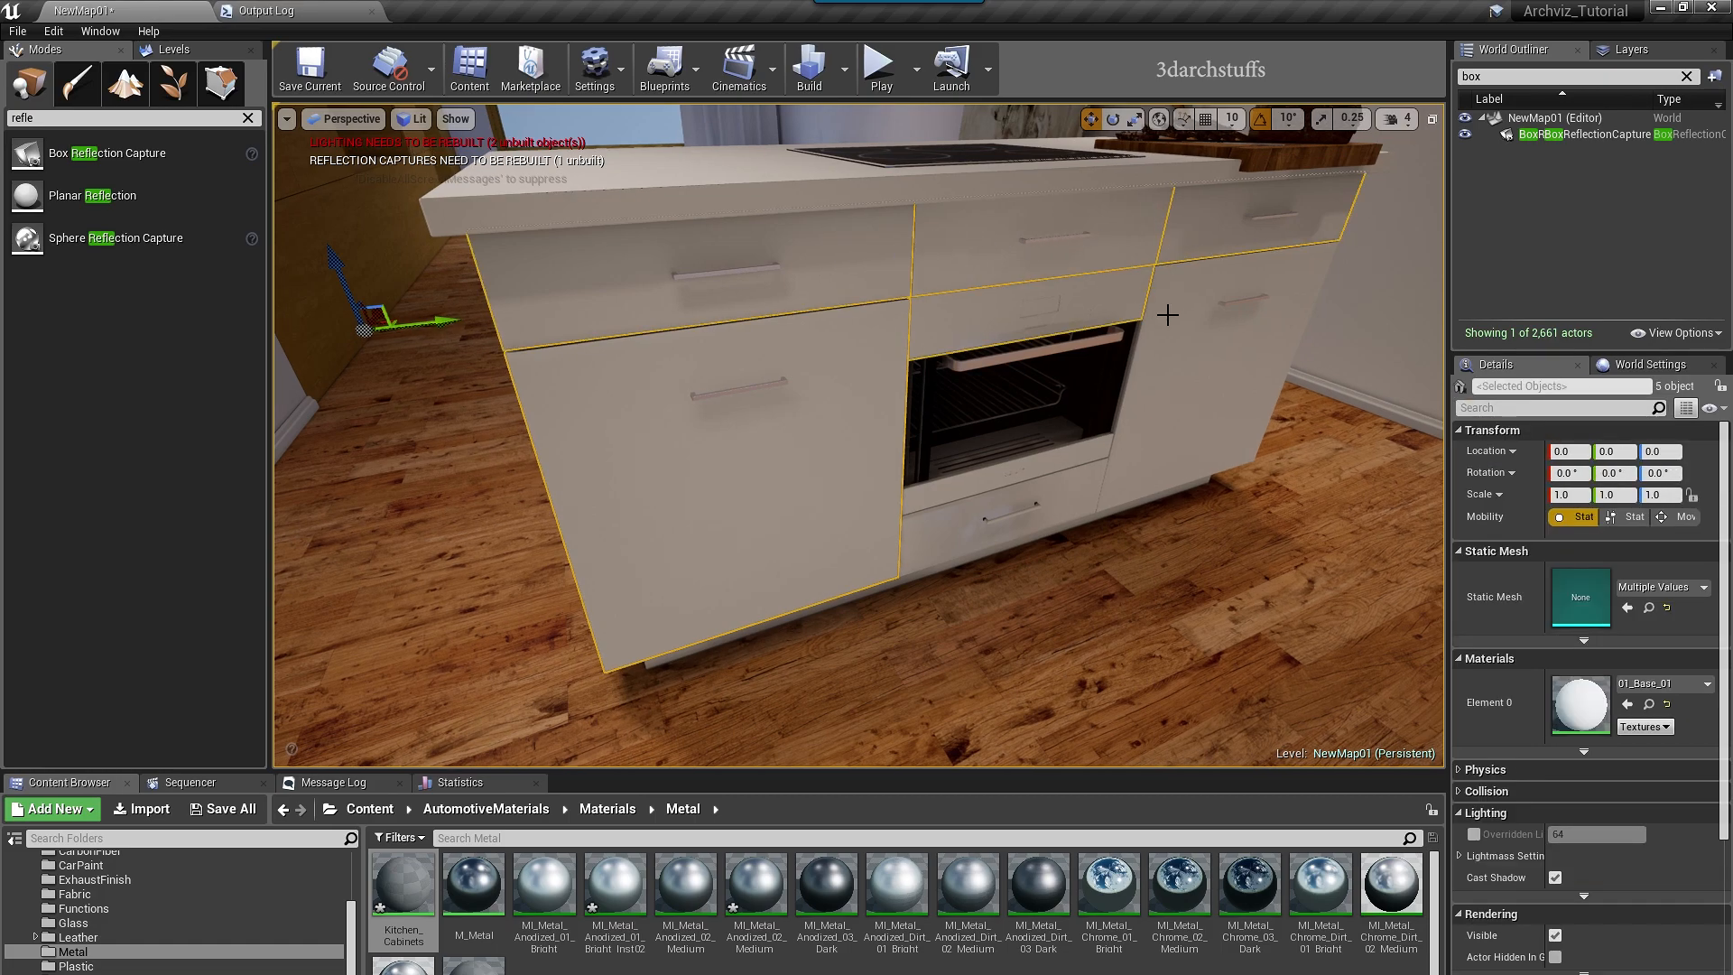
left_click(1627, 704)
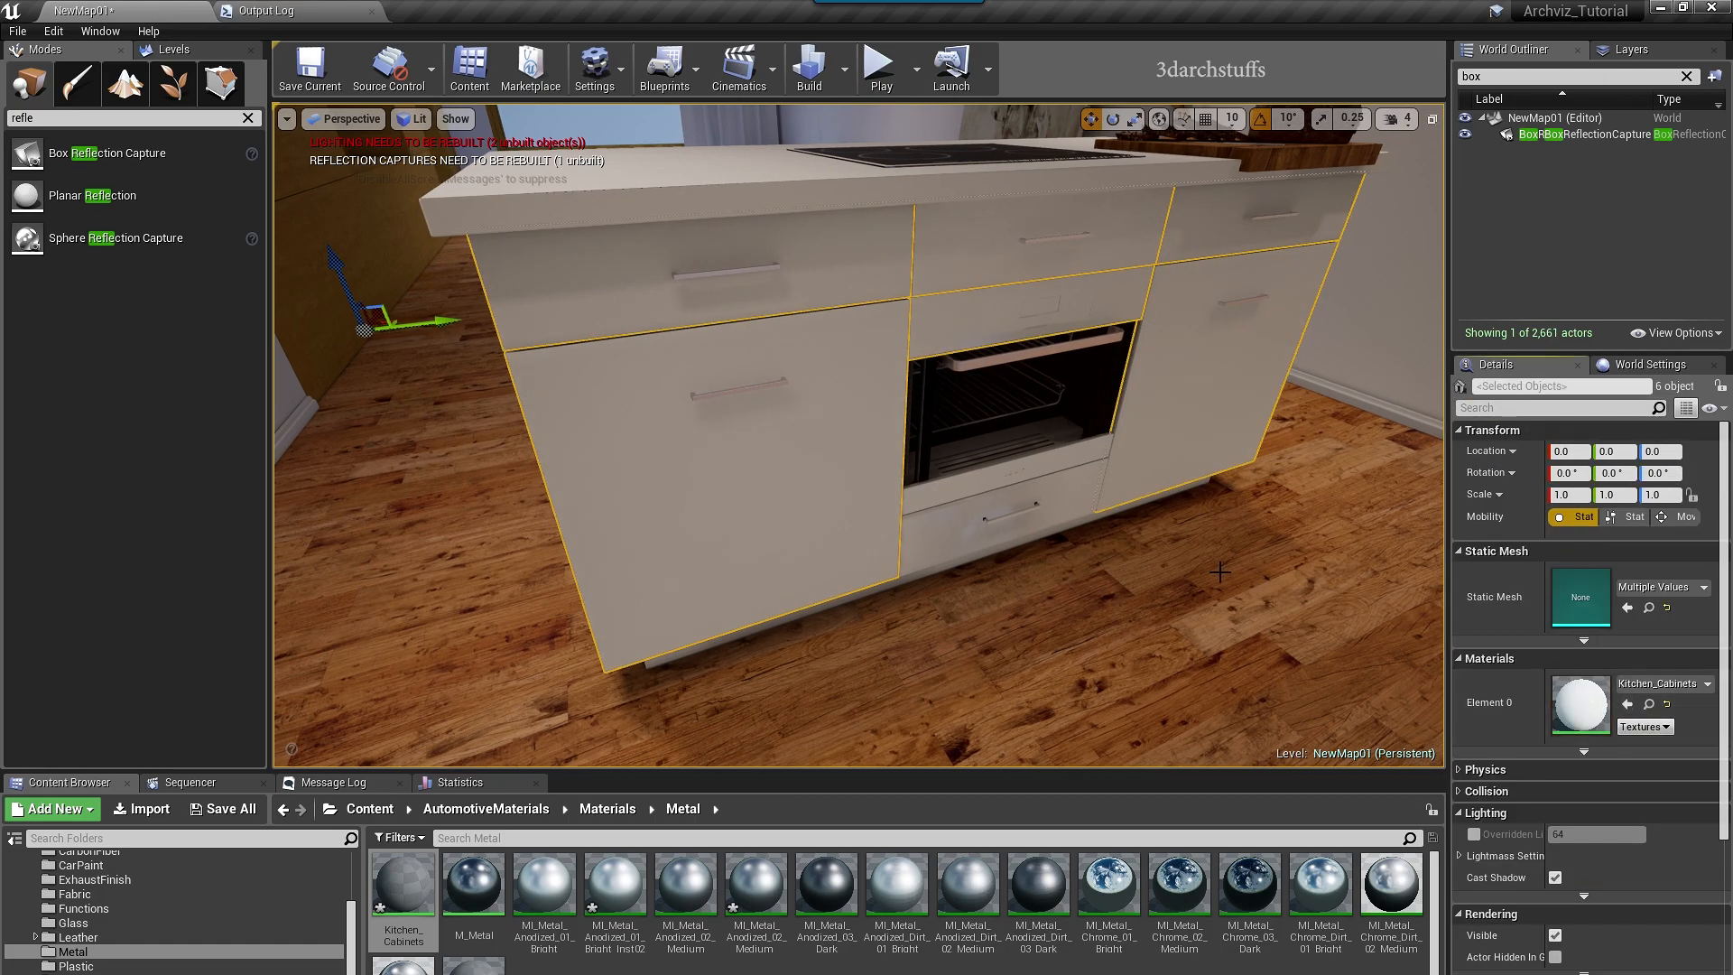
right_click_drag(1065, 521, 1115, 519)
key("Escape")
- Assign the Kitchen_Cabinets material to the drawer front below the oven and the panel directly under the oven
left_click(945, 517)
right_click_drag(945, 518, 902, 533)
left_click(1628, 815)
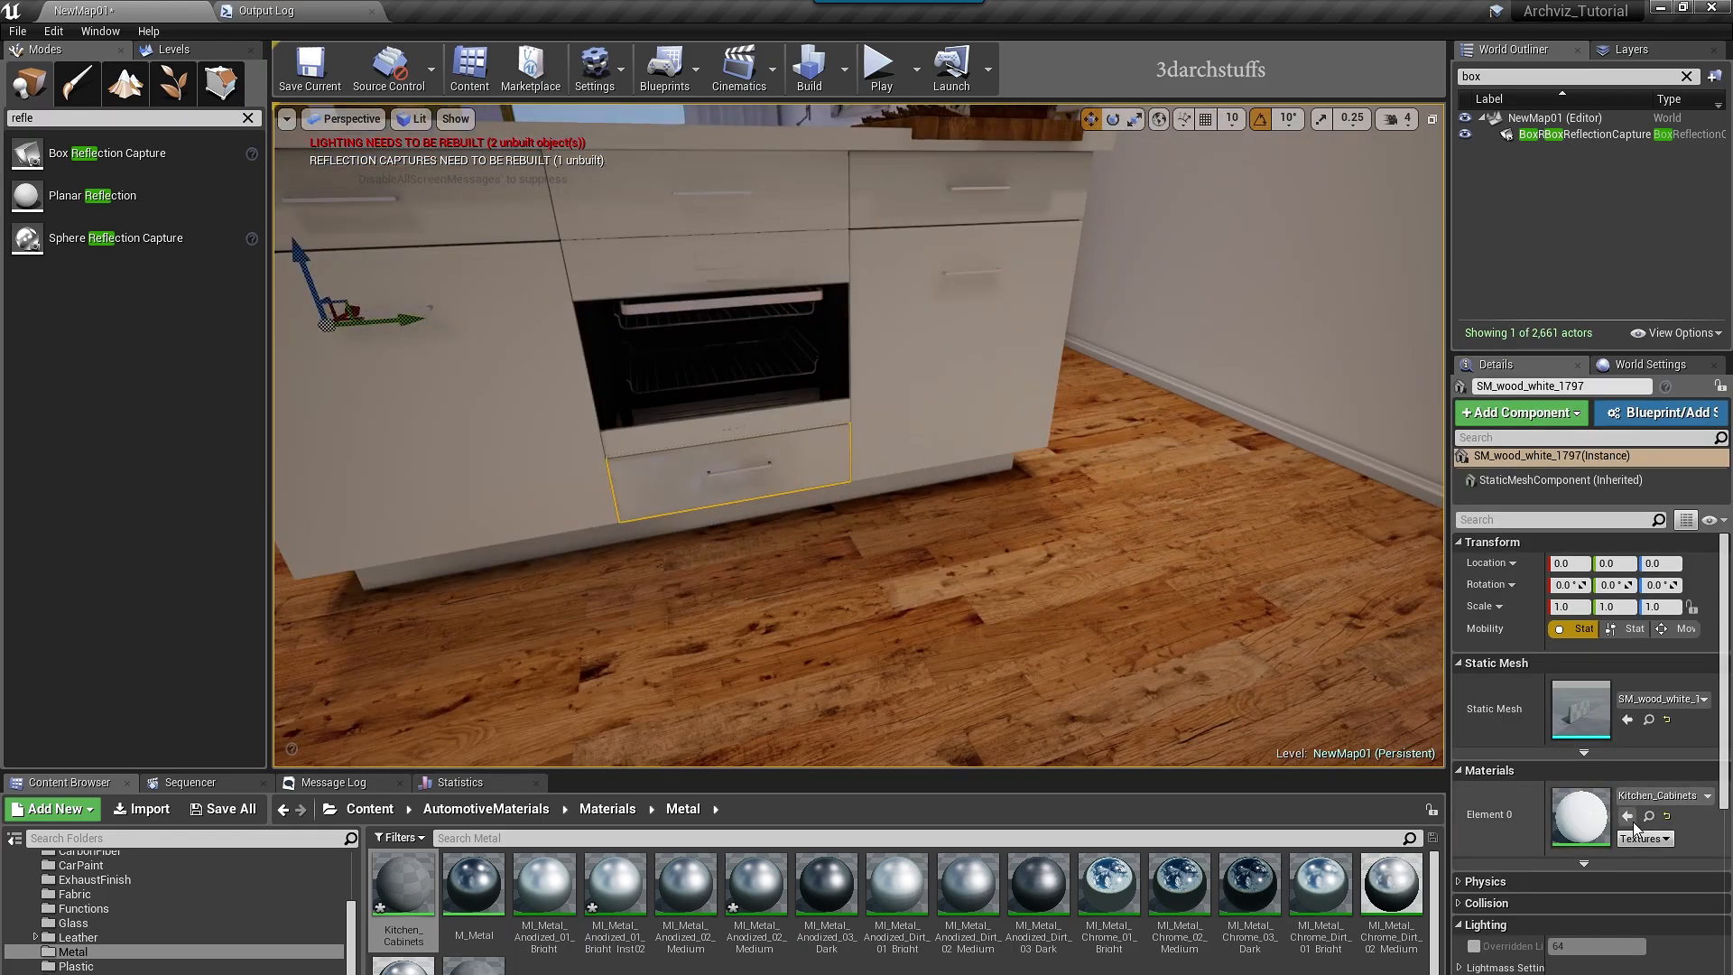
left_click(812, 398)
left_click(1628, 816)
- Assign the Kitchen_Cabinets material to three more kitchen panels near the island
right_click_drag(1177, 584, 1246, 577)
left_click(1074, 523)
left_click(867, 452, "ctrl")
left_click(1627, 704)
right_click_drag(1065, 542, 885, 560)
left_click(515, 541)
left_click(1627, 816)
- Select a further group of four kitchen panels and assign the Kitchen_Cabinets material to them
right_click_drag(857, 632, 812, 650)
left_click(812, 650)
left_click(614, 651, "ctrl")
right_click_drag(614, 652, 649, 578)
left_click(785, 632, "ctrl")
left_click(642, 572, "ctrl")
left_click(1628, 704)
right_click_drag(1312, 533, 1245, 578)
key("Escape")
- Pick up the Switch01 material from the kitchen wall sockets and apply it to the wall light switch
right_click_drag(857, 542, 1038, 469)
left_click(1026, 469)
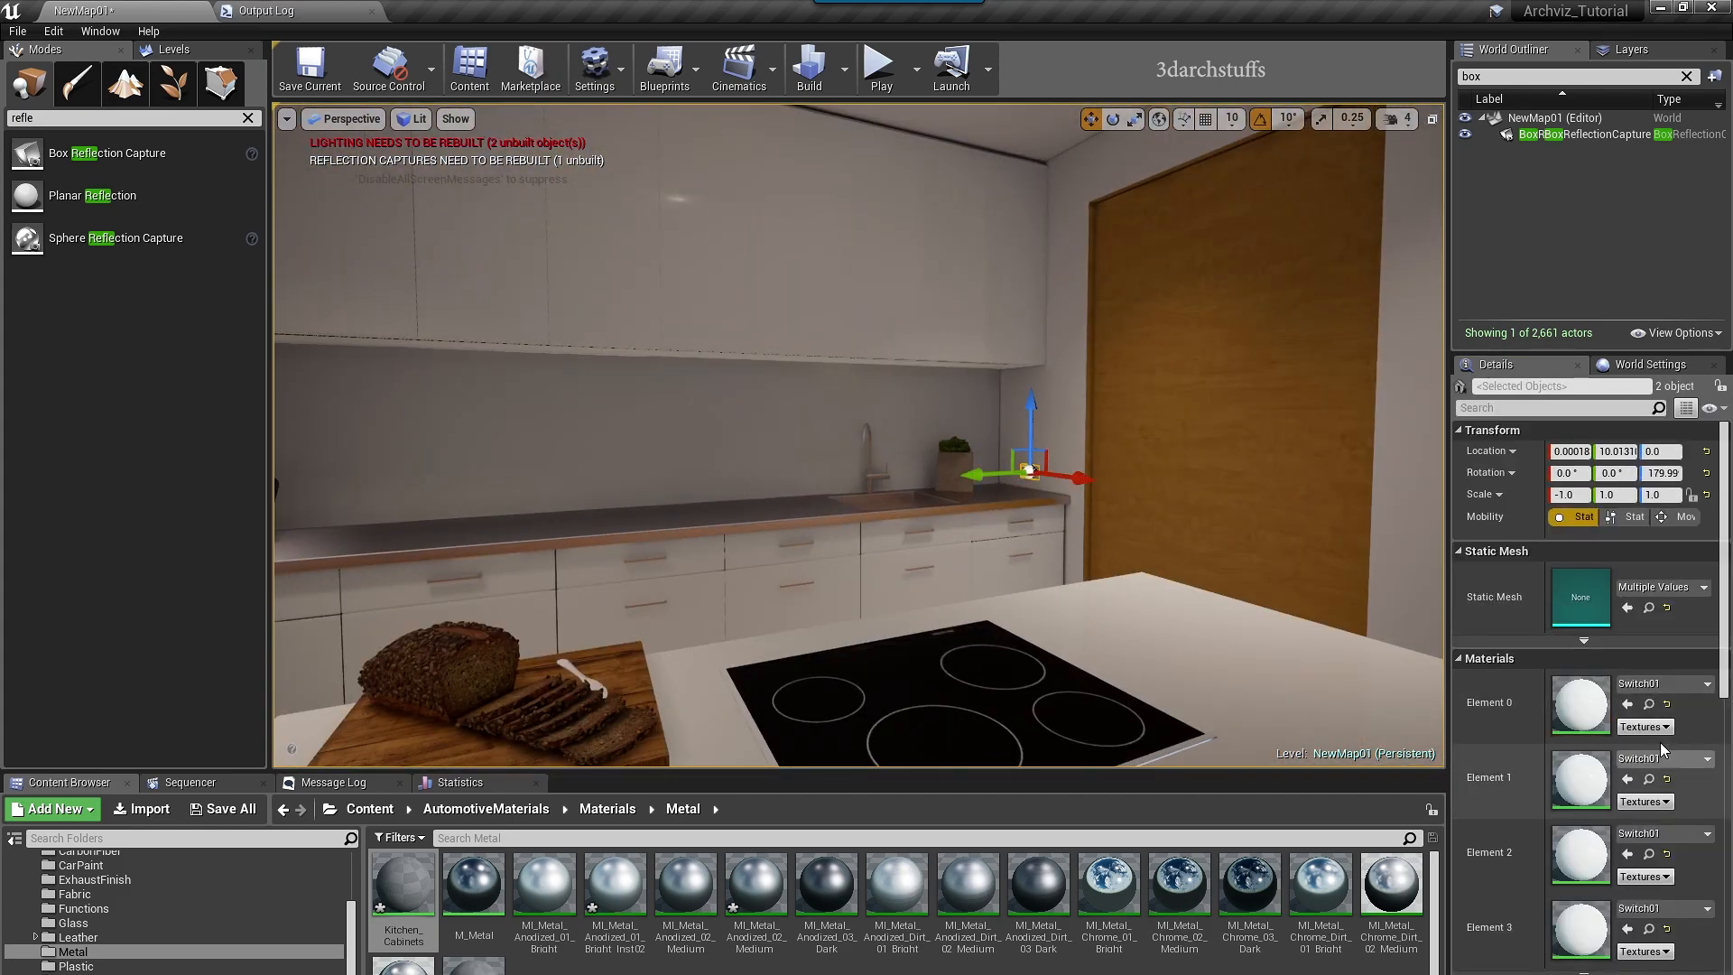
scroll(813, 902, "down", 1)
left_click(475, 948)
right_click_drag(812, 542, 993, 541)
right_click_drag(812, 452, 903, 451)
left_click(858, 433)
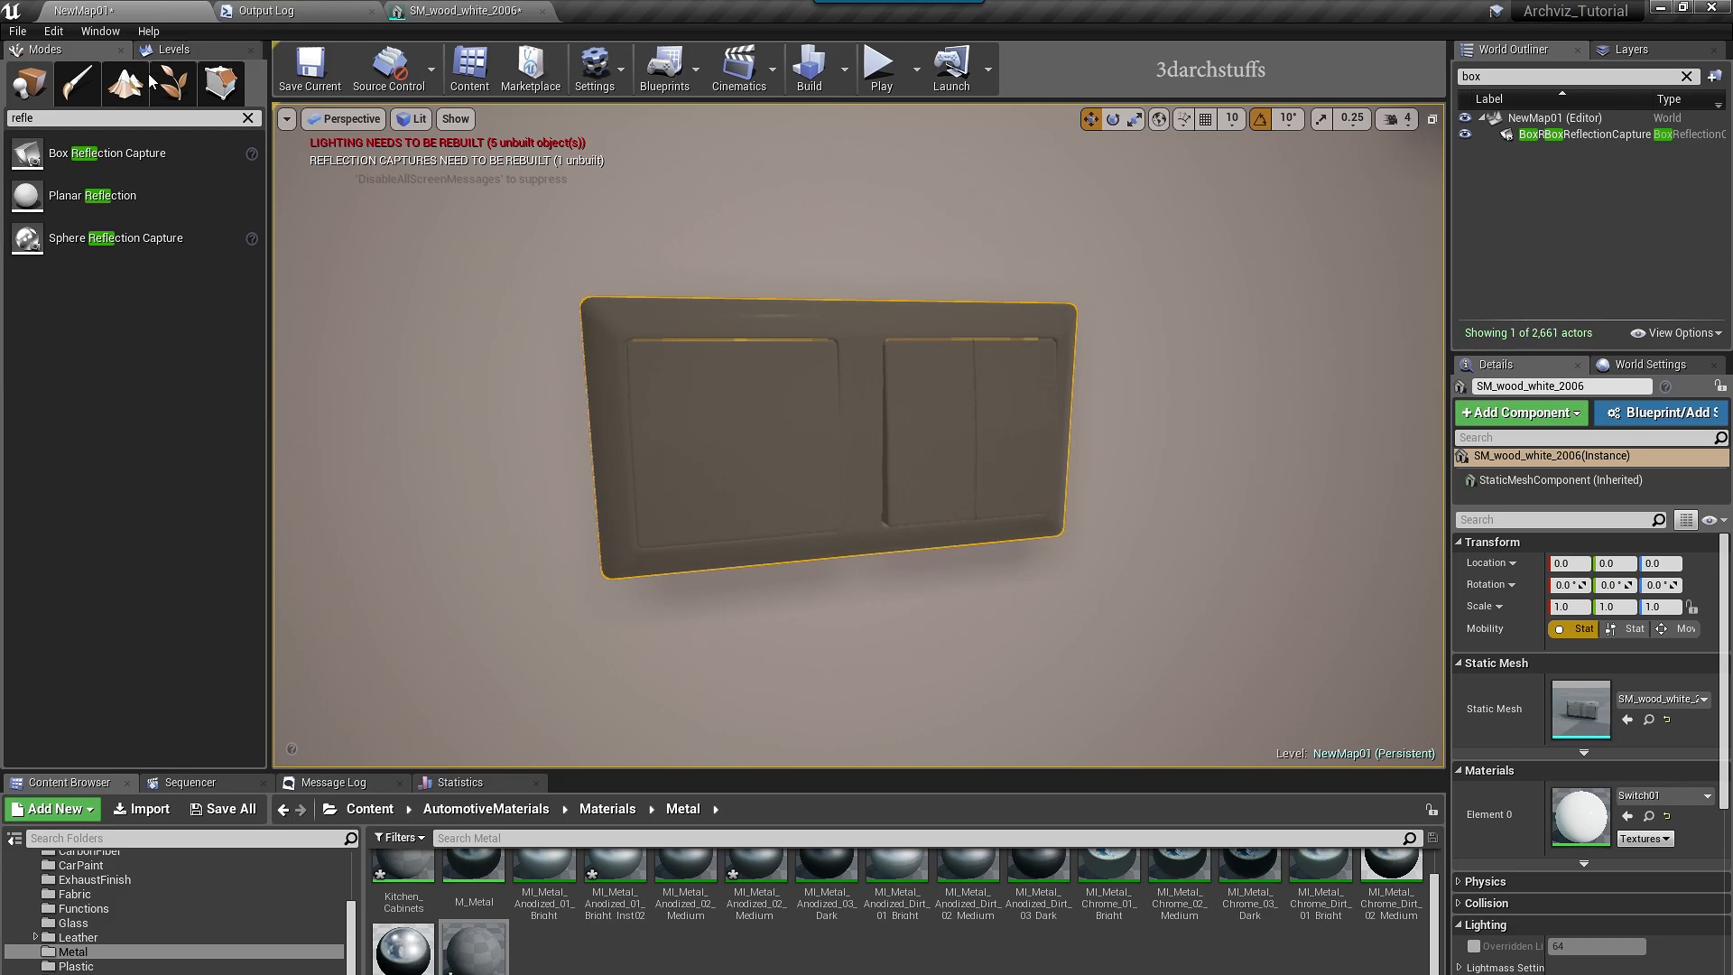
key("Escape")
- Try MI_Metal_Anodized_03_Dark and MI_Metal_Anodized_01_Bright on an object near the framed picture, and undo both
mouse_move(813, 451)
right_mouse_down()
mouse_move(974, 379)
mouse_move(920, 406)
mouse_move(903, 388)
right_mouse_up()
scroll(552, 916, "up", 1)
left_click_drag(827, 889, 928, 717)
left_click_drag(544, 889, 906, 725)
key("ctrl+z")
key("ctrl+z")
- Search the AutomotiveMaterials folder for "glass" and open the folder that contains the glass materials
mouse_move(905, 725)
right_mouse_down()
mouse_move(1141, 638)
mouse_move(993, 541)
mouse_move(948, 542)
right_mouse_up()
scroll(112, 880, "up", 3)
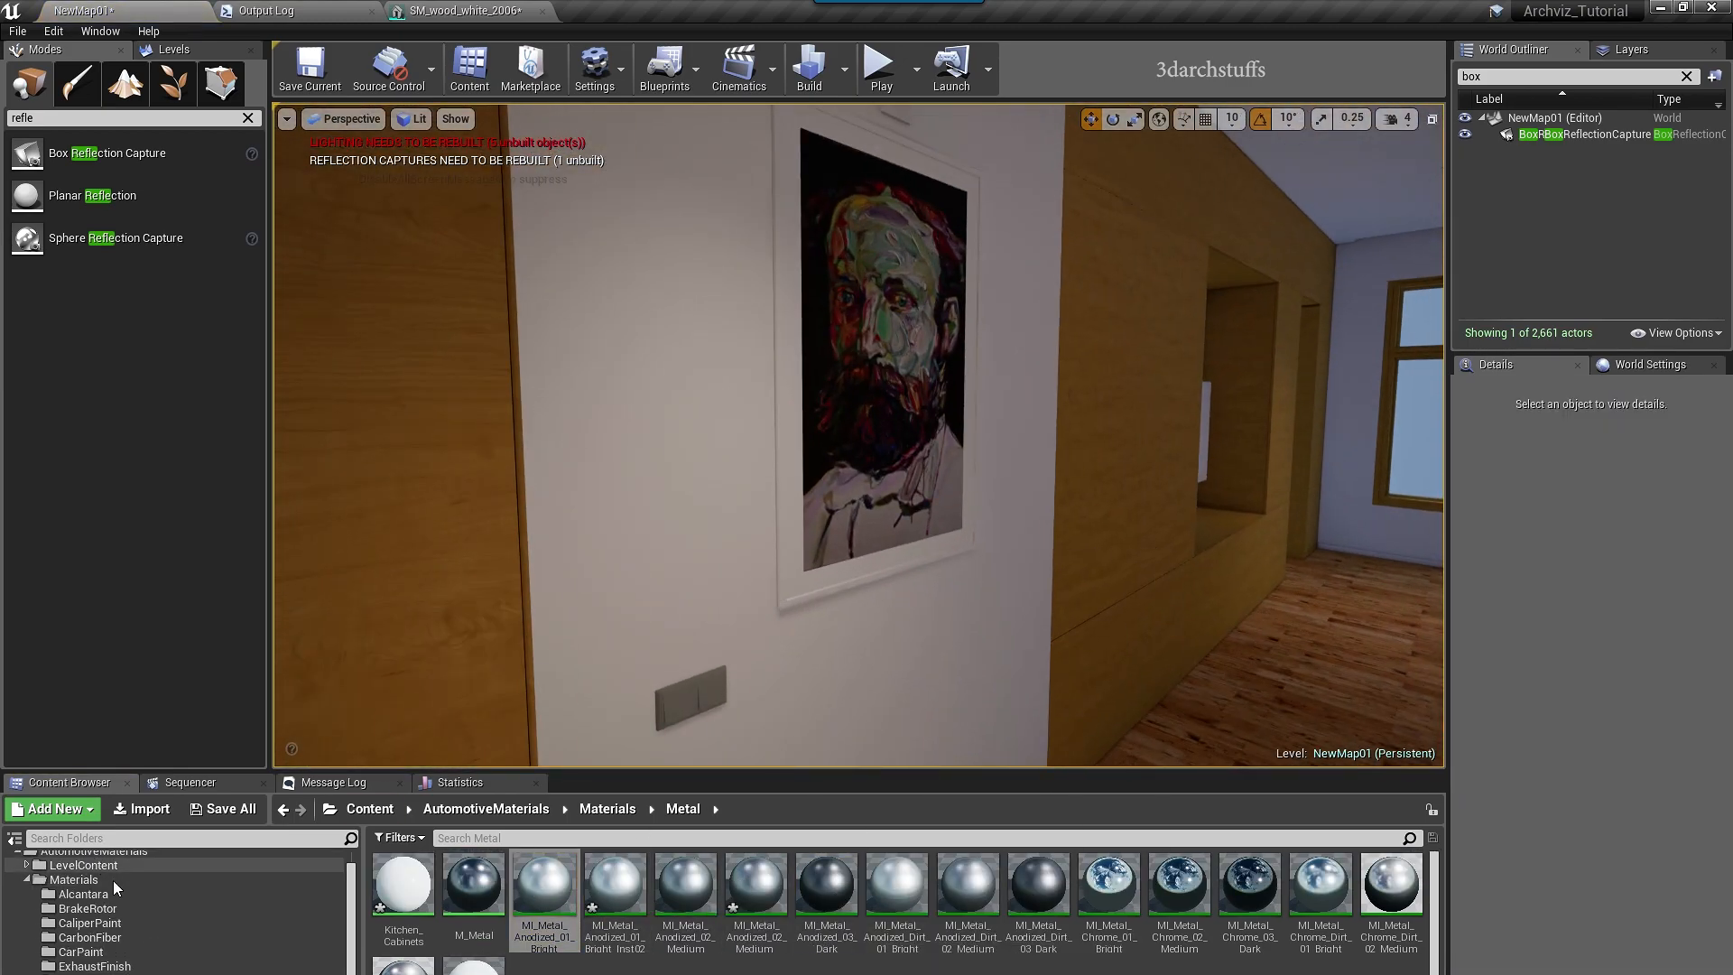
left_click(105, 875)
left_click(516, 839)
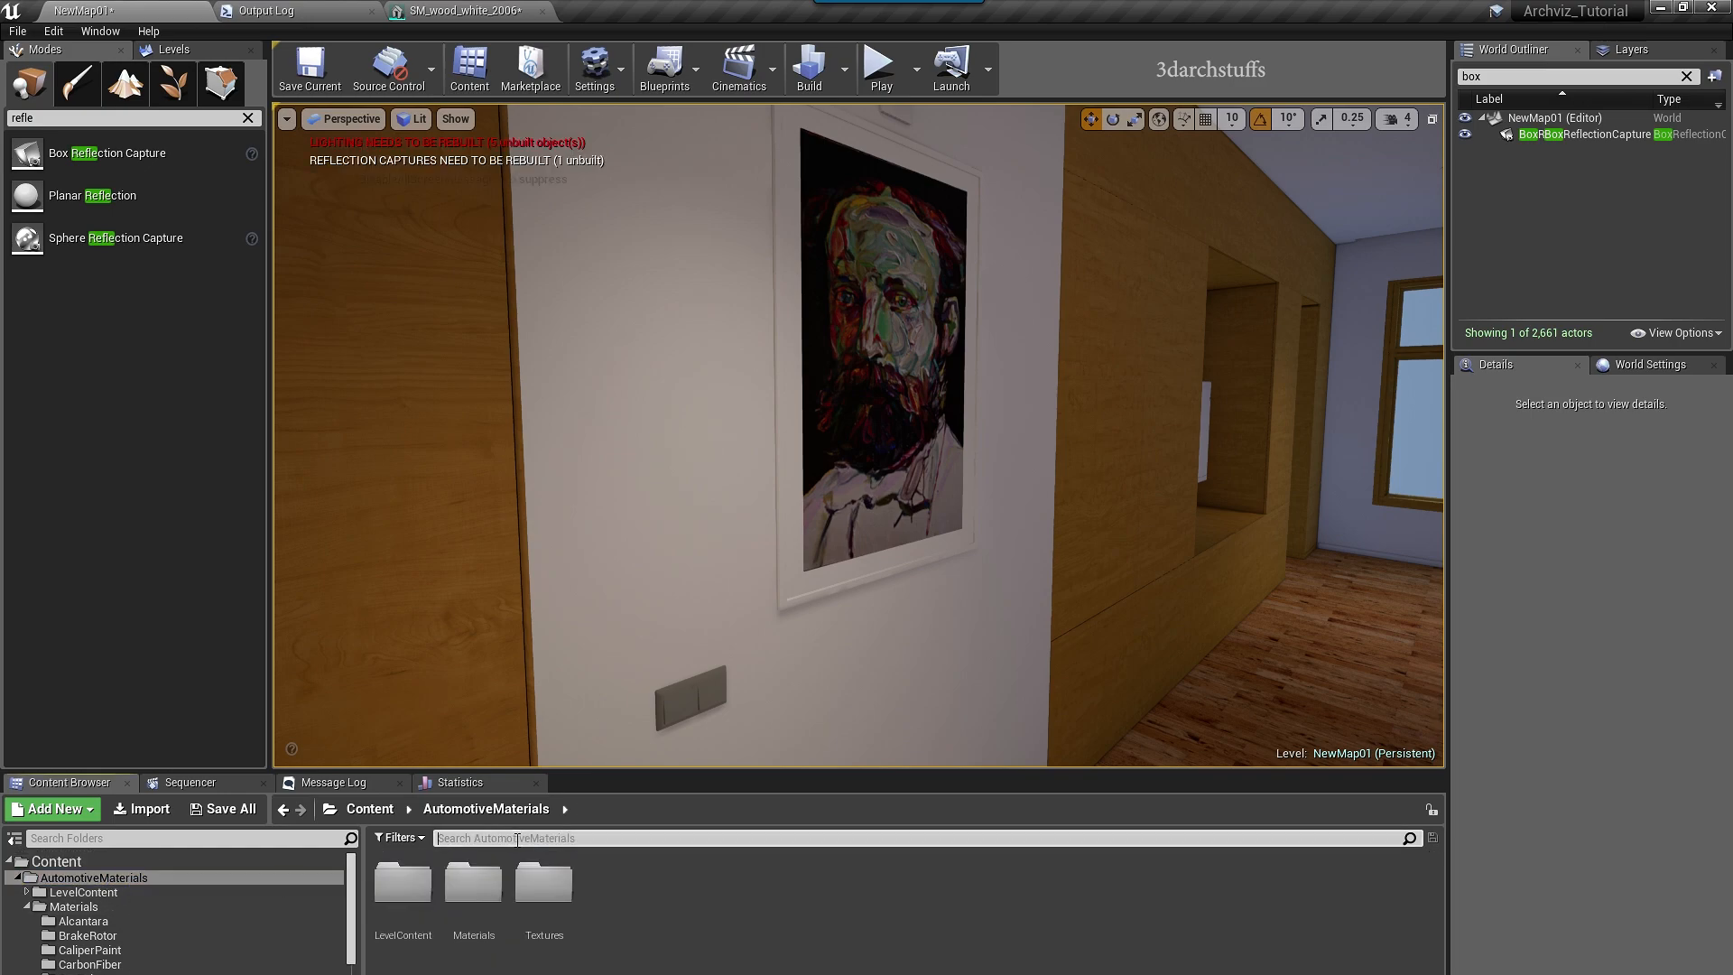
type("glass")
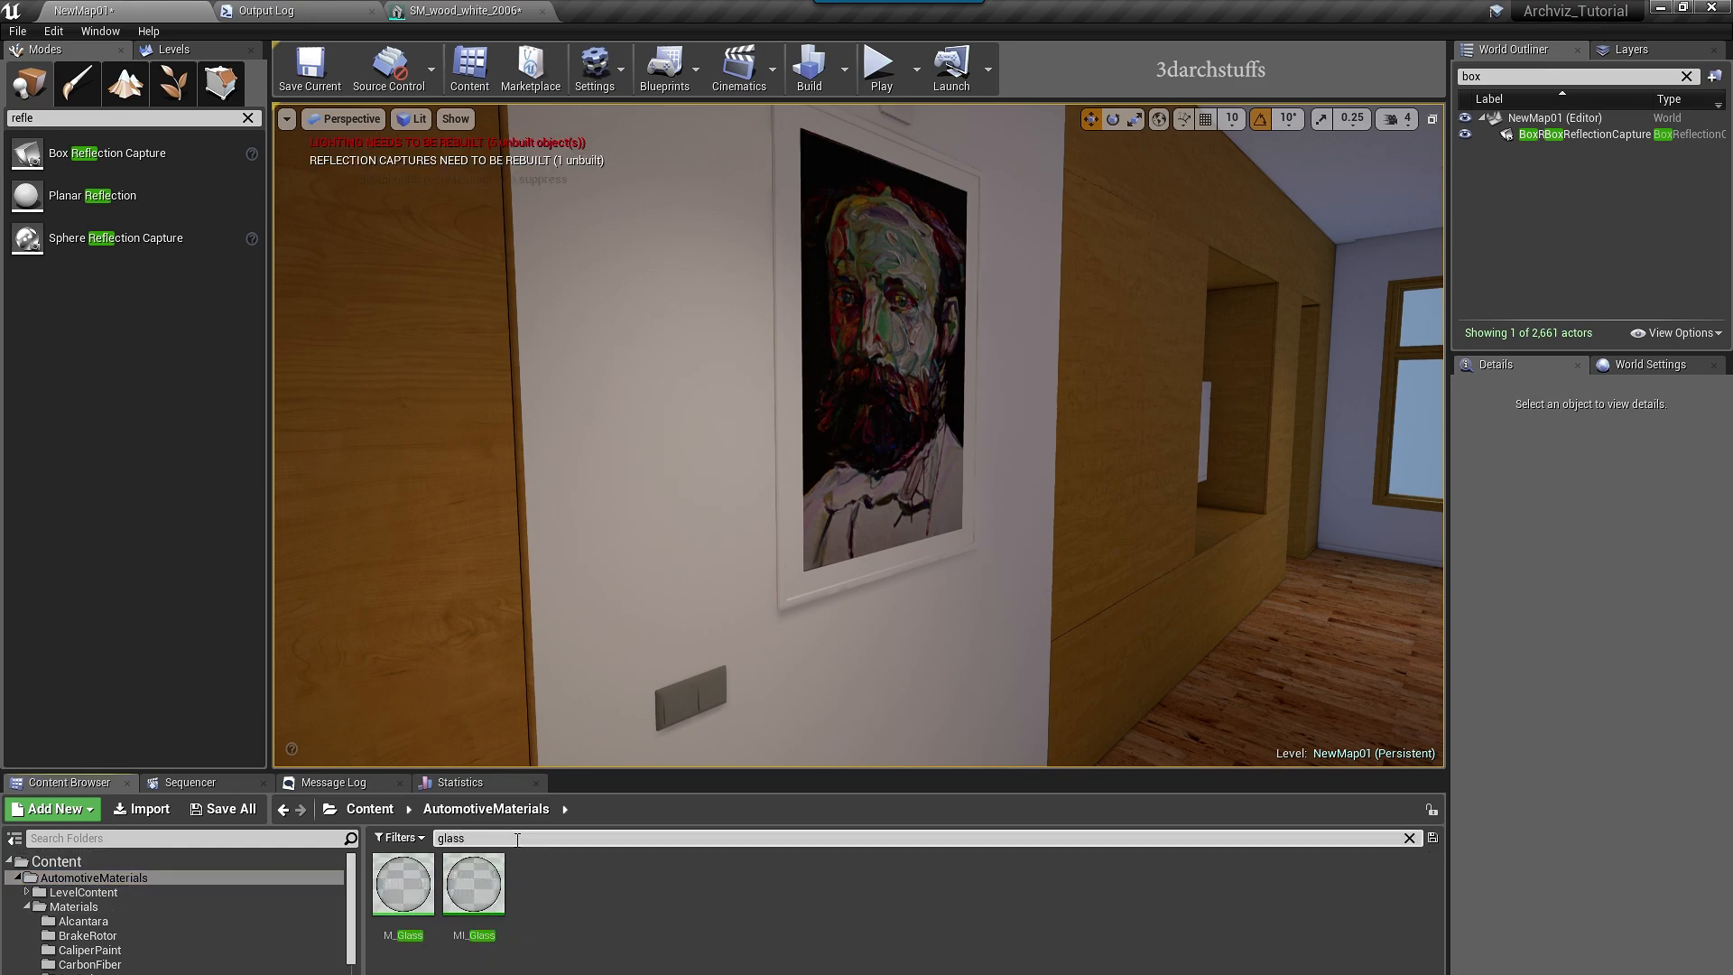
left_click(482, 891)
left_click(395, 892)
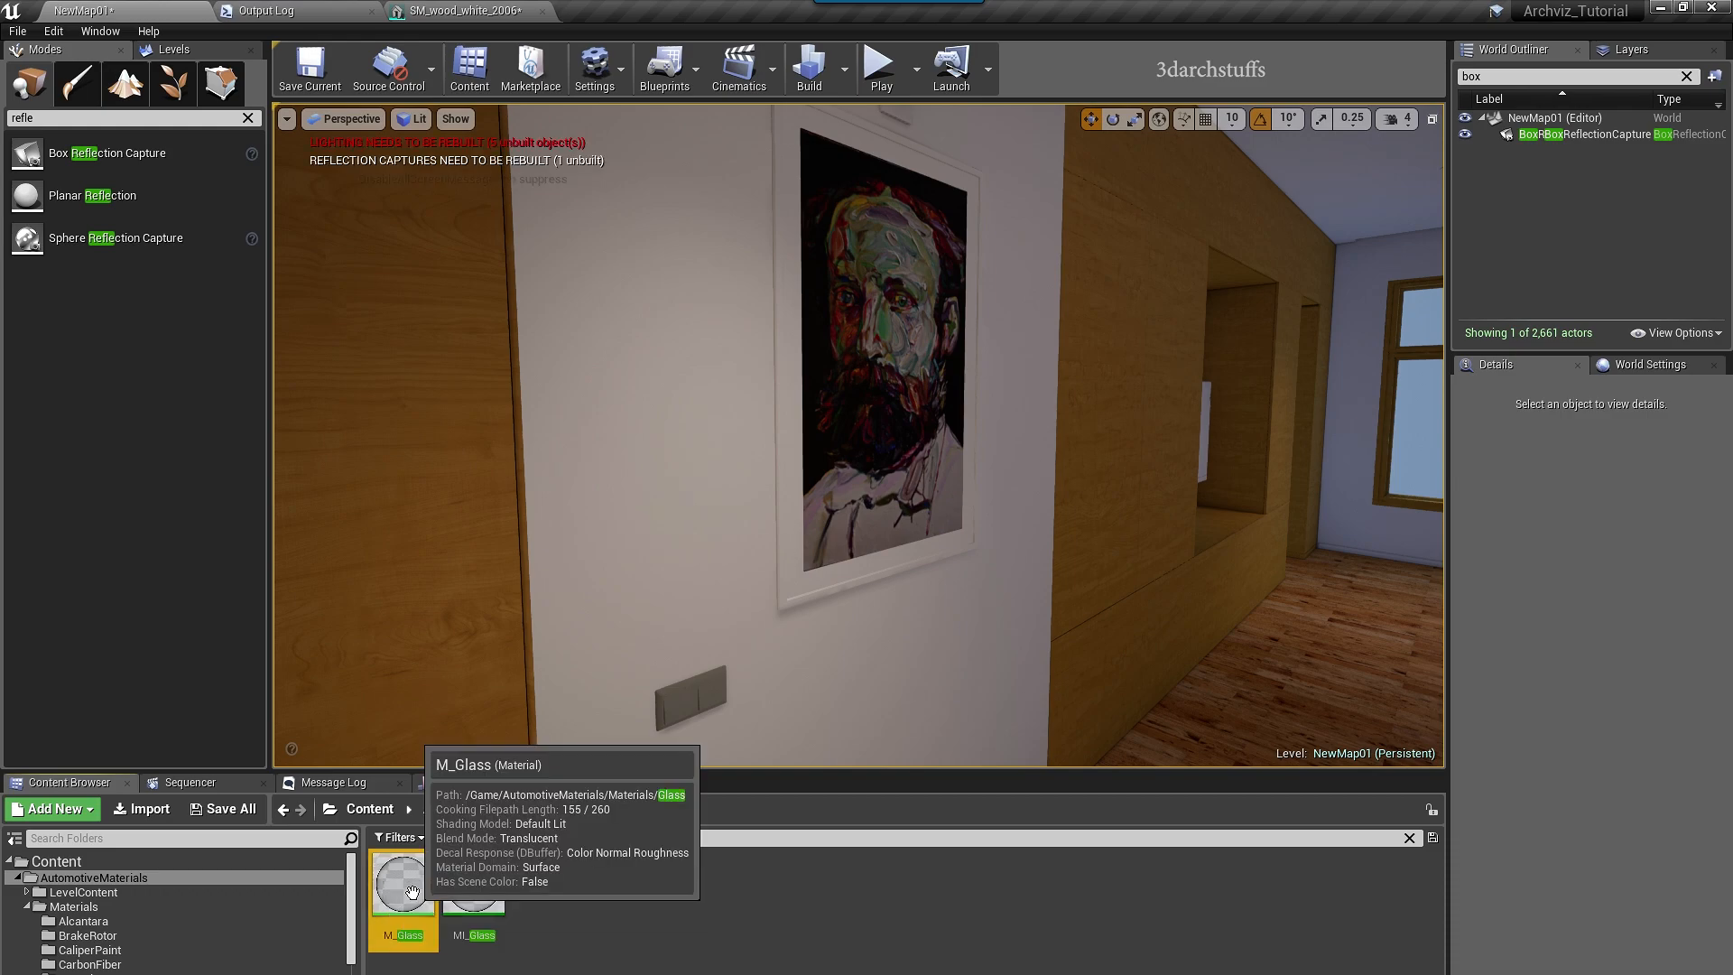
key("ctrl+b")
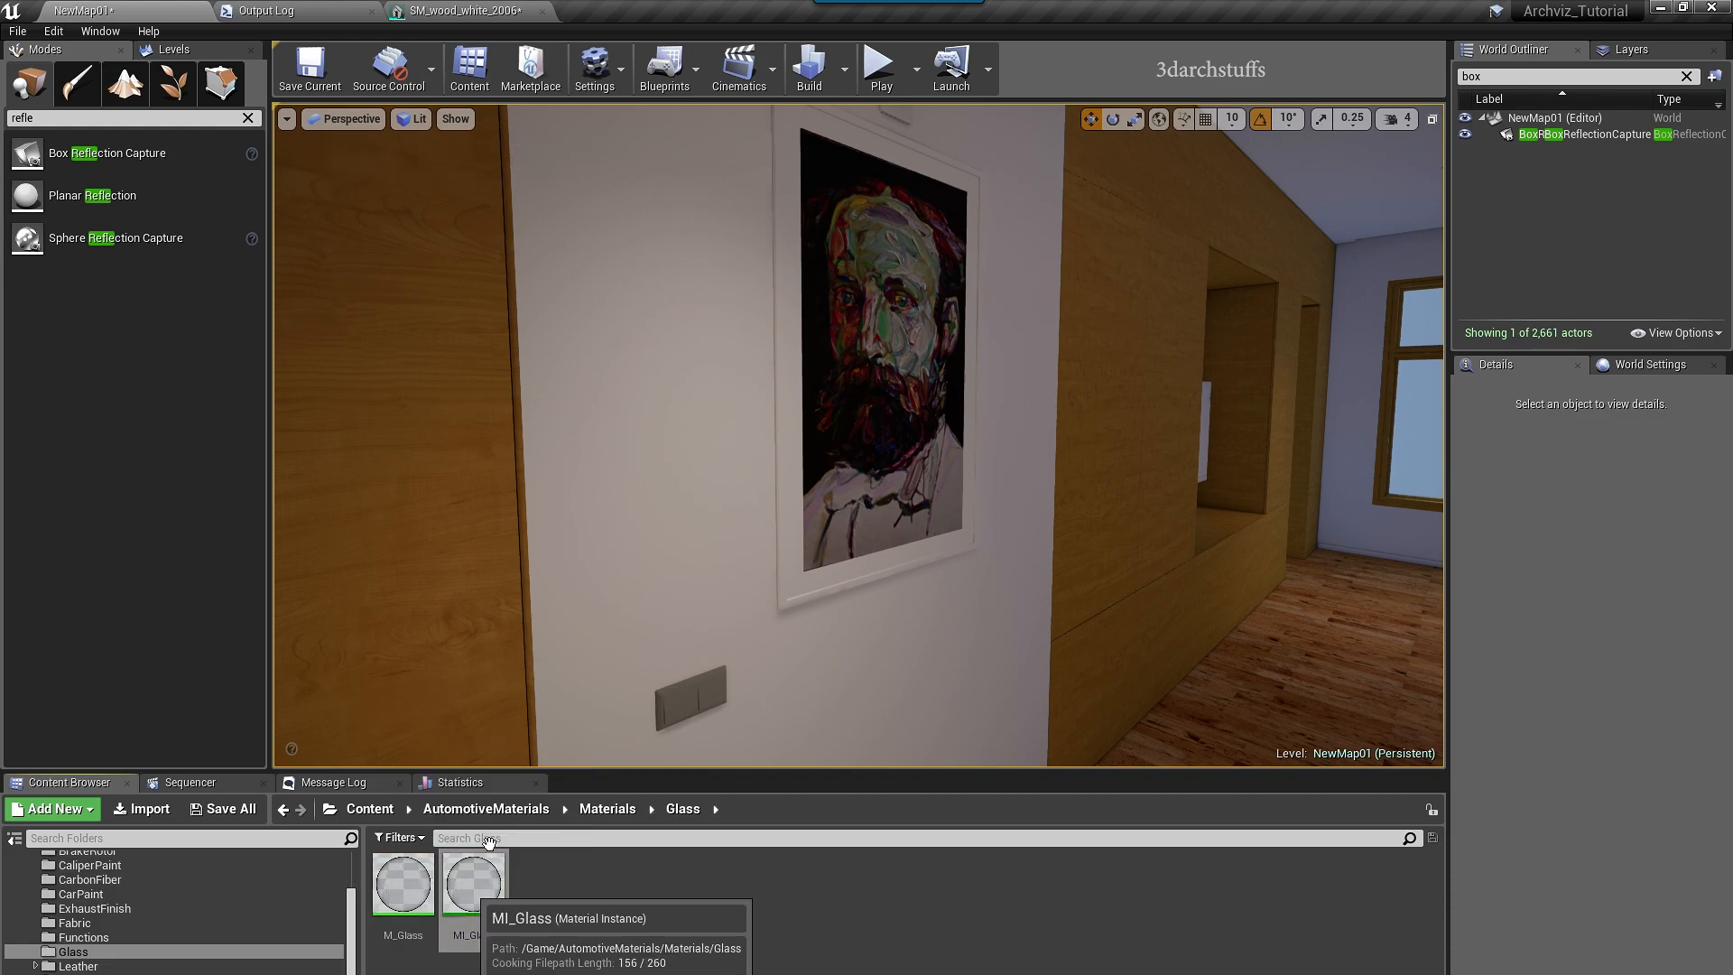
- Create a material instance of the M_Glass material
right_click(468, 894)
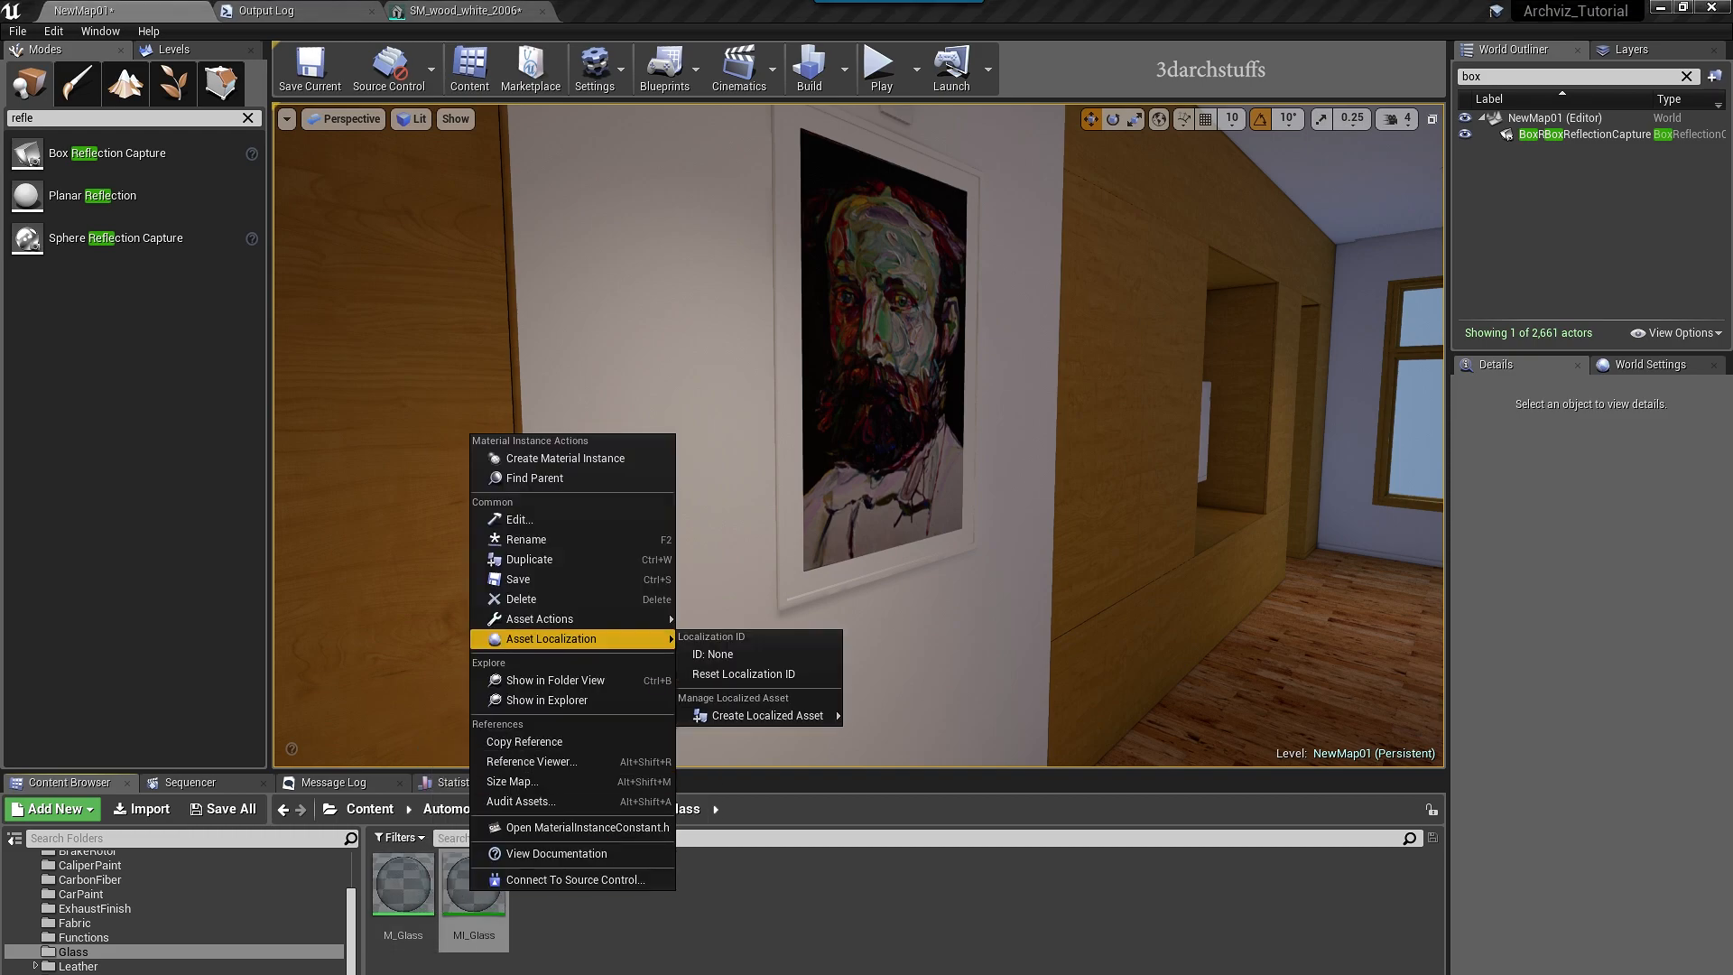
left_click(437, 878)
left_click(410, 878)
right_click(409, 878)
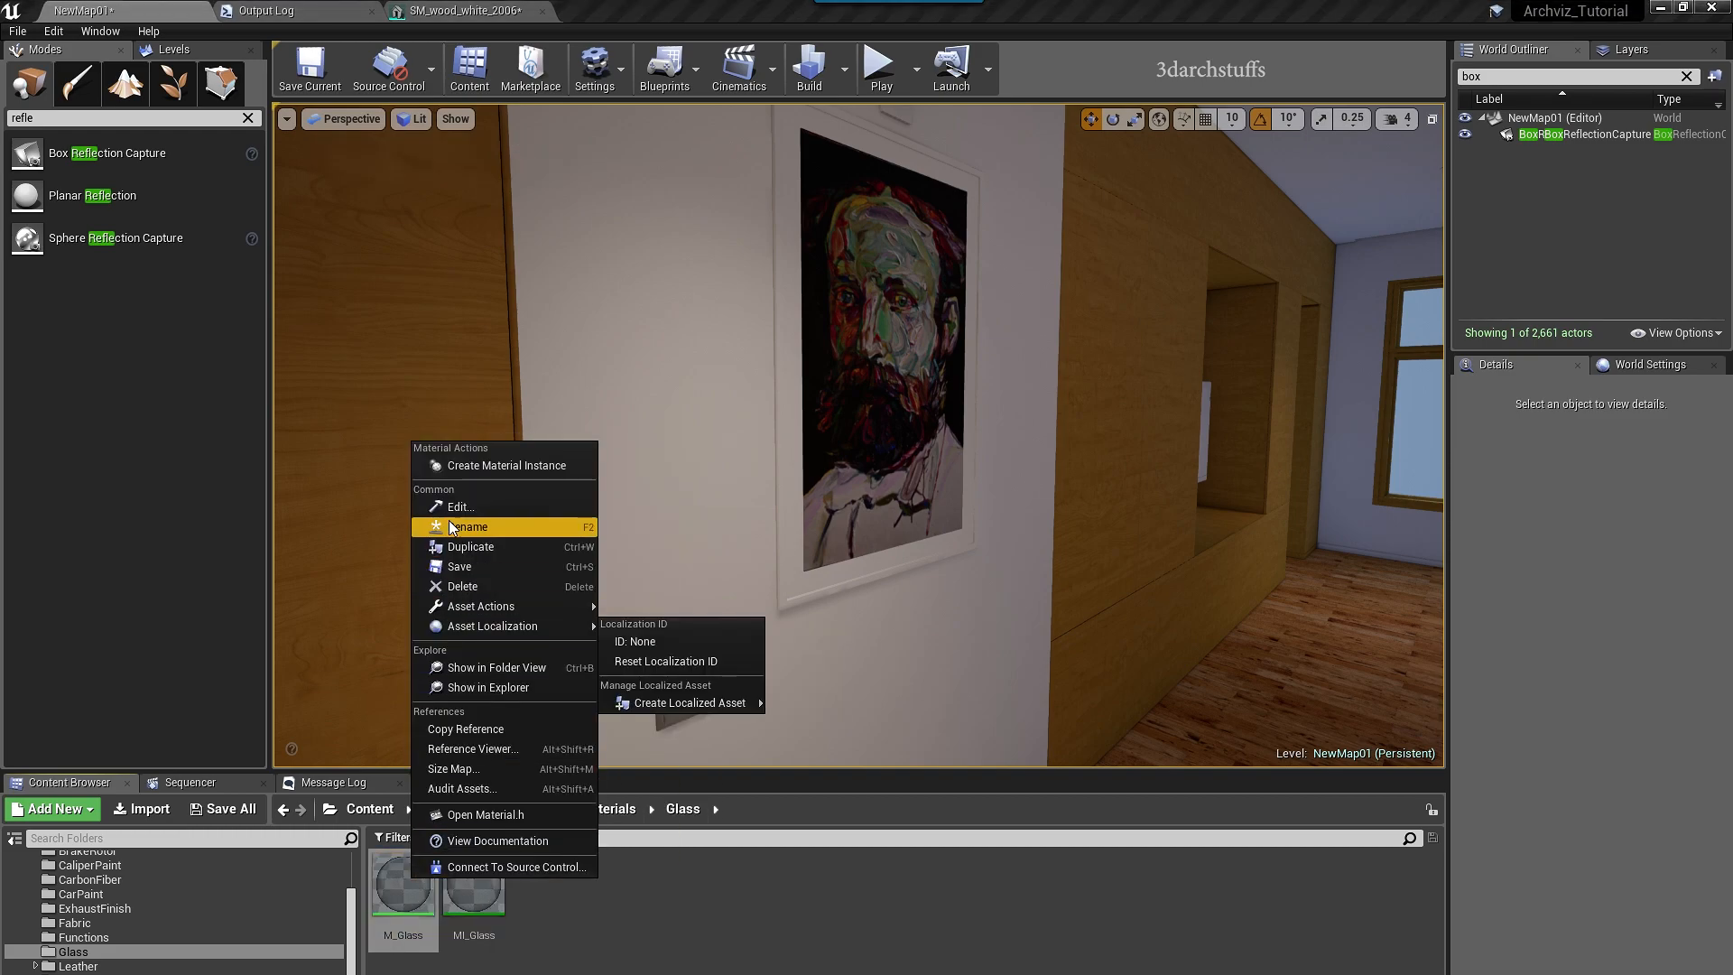
left_click(475, 465)
- Try the M_Glass_Inst material on the framed picture, and undo it
left_click_drag(478, 892, 880, 381)
mouse_move(918, 565)
right_mouse_down()
mouse_move(1132, 600)
mouse_move(1126, 636)
right_mouse_up()
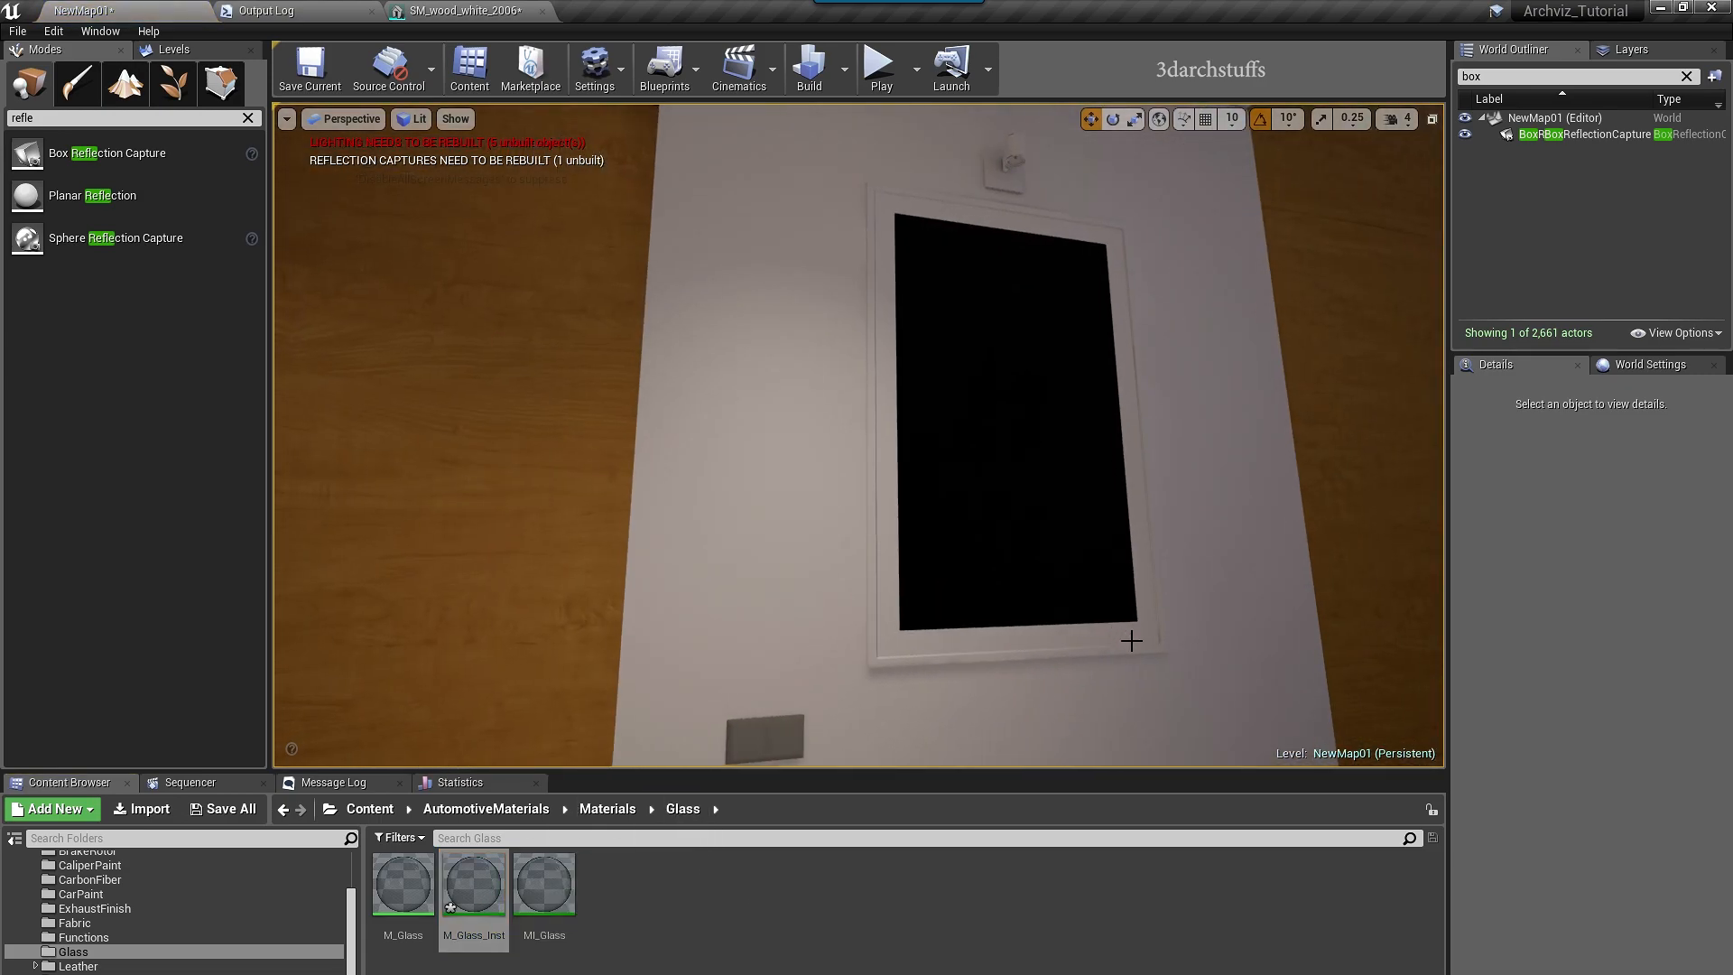
key("ctrl+z")
mouse_move(1203, 585)
right_mouse_down()
mouse_move(1200, 599)
mouse_move(1282, 588)
mouse_move(1327, 542)
mouse_move(1291, 677)
mouse_move(1173, 632)
mouse_move(1137, 474)
right_mouse_up()
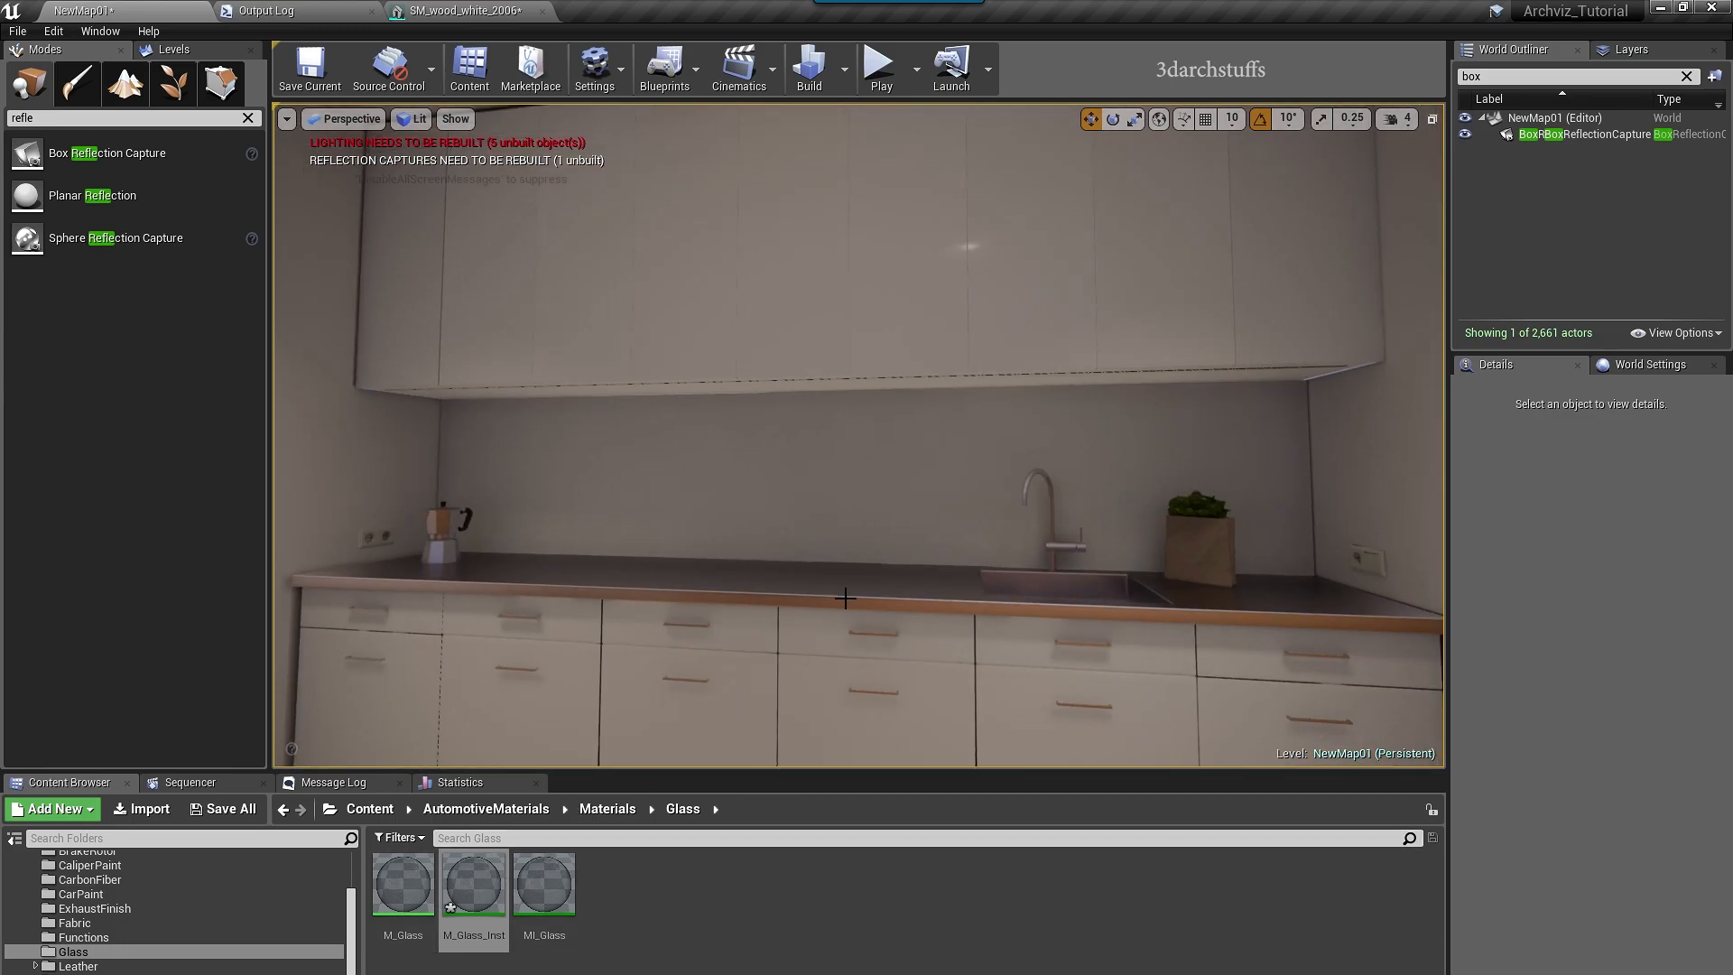
- Assign the MI_Metal_Anodized_02_Medium material to the recessed ceiling spotlight fixtures above the kitchen
left_click(835, 596)
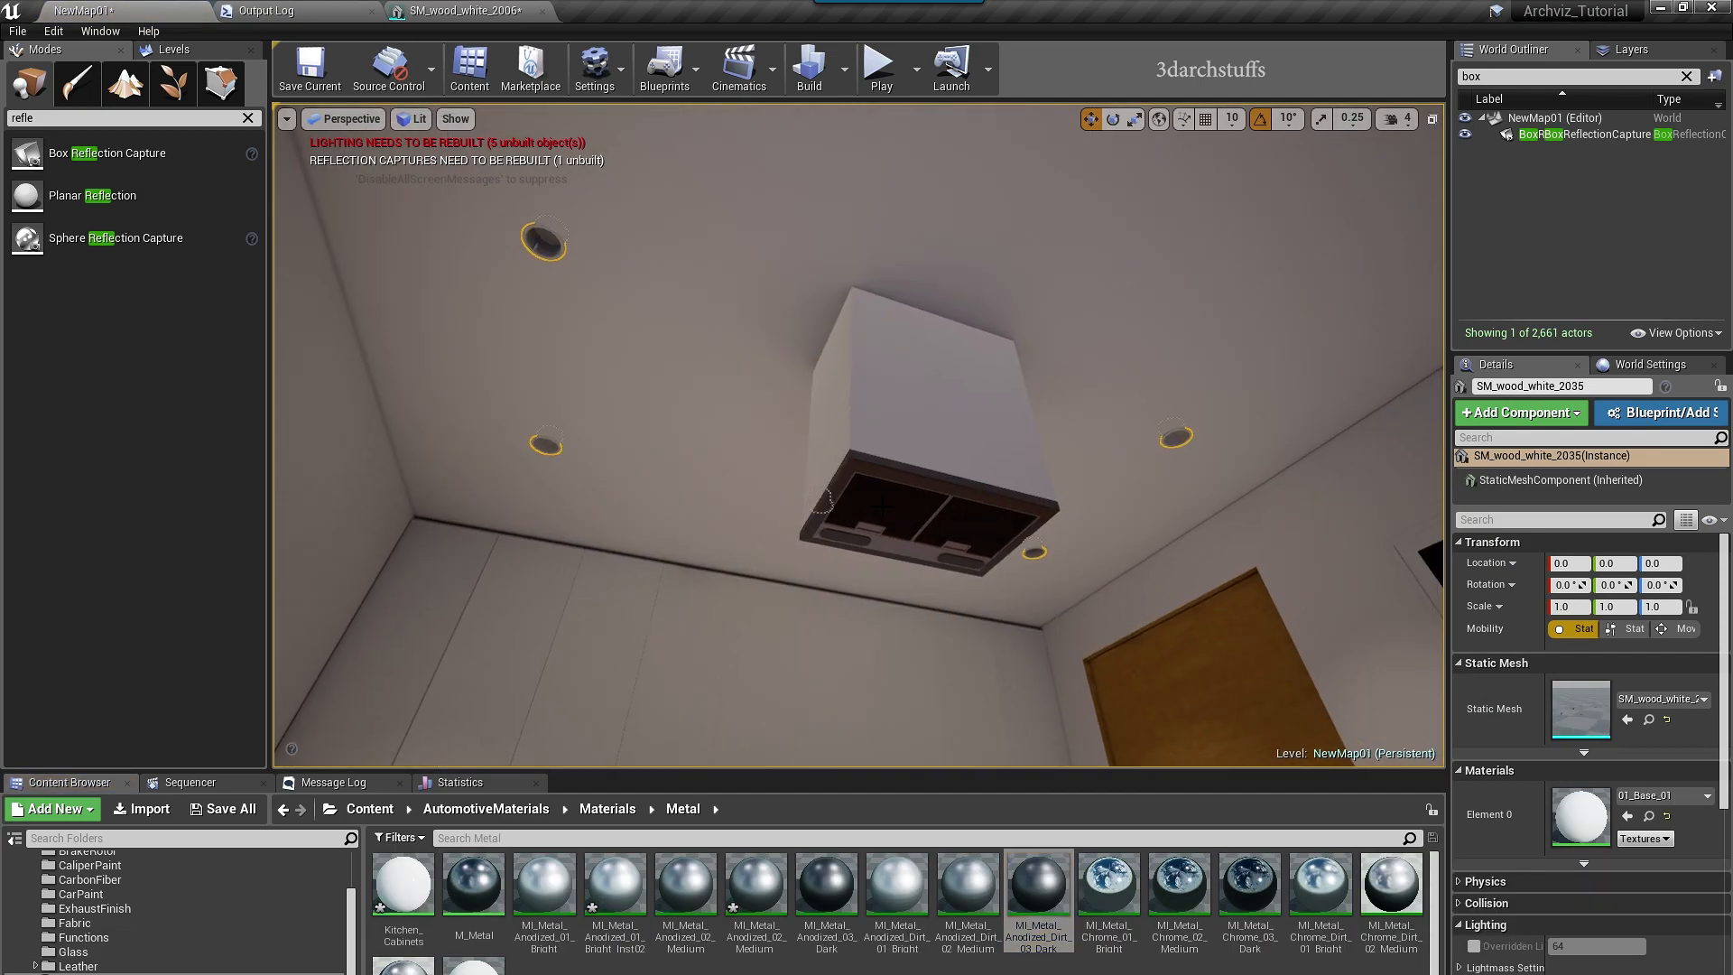
right_click_drag(883, 506, 839, 542)
left_click_drag(762, 894, 1582, 817)
key("Escape")
- Create a new material named Glow_Bulb01 in the Metal materials folder
mouse_move(1230, 496)
right_mouse_down()
mouse_move(1200, 542)
mouse_move(1264, 506)
mouse_move(1255, 519)
right_mouse_up()
right_click(776, 957)
left_click(846, 694)
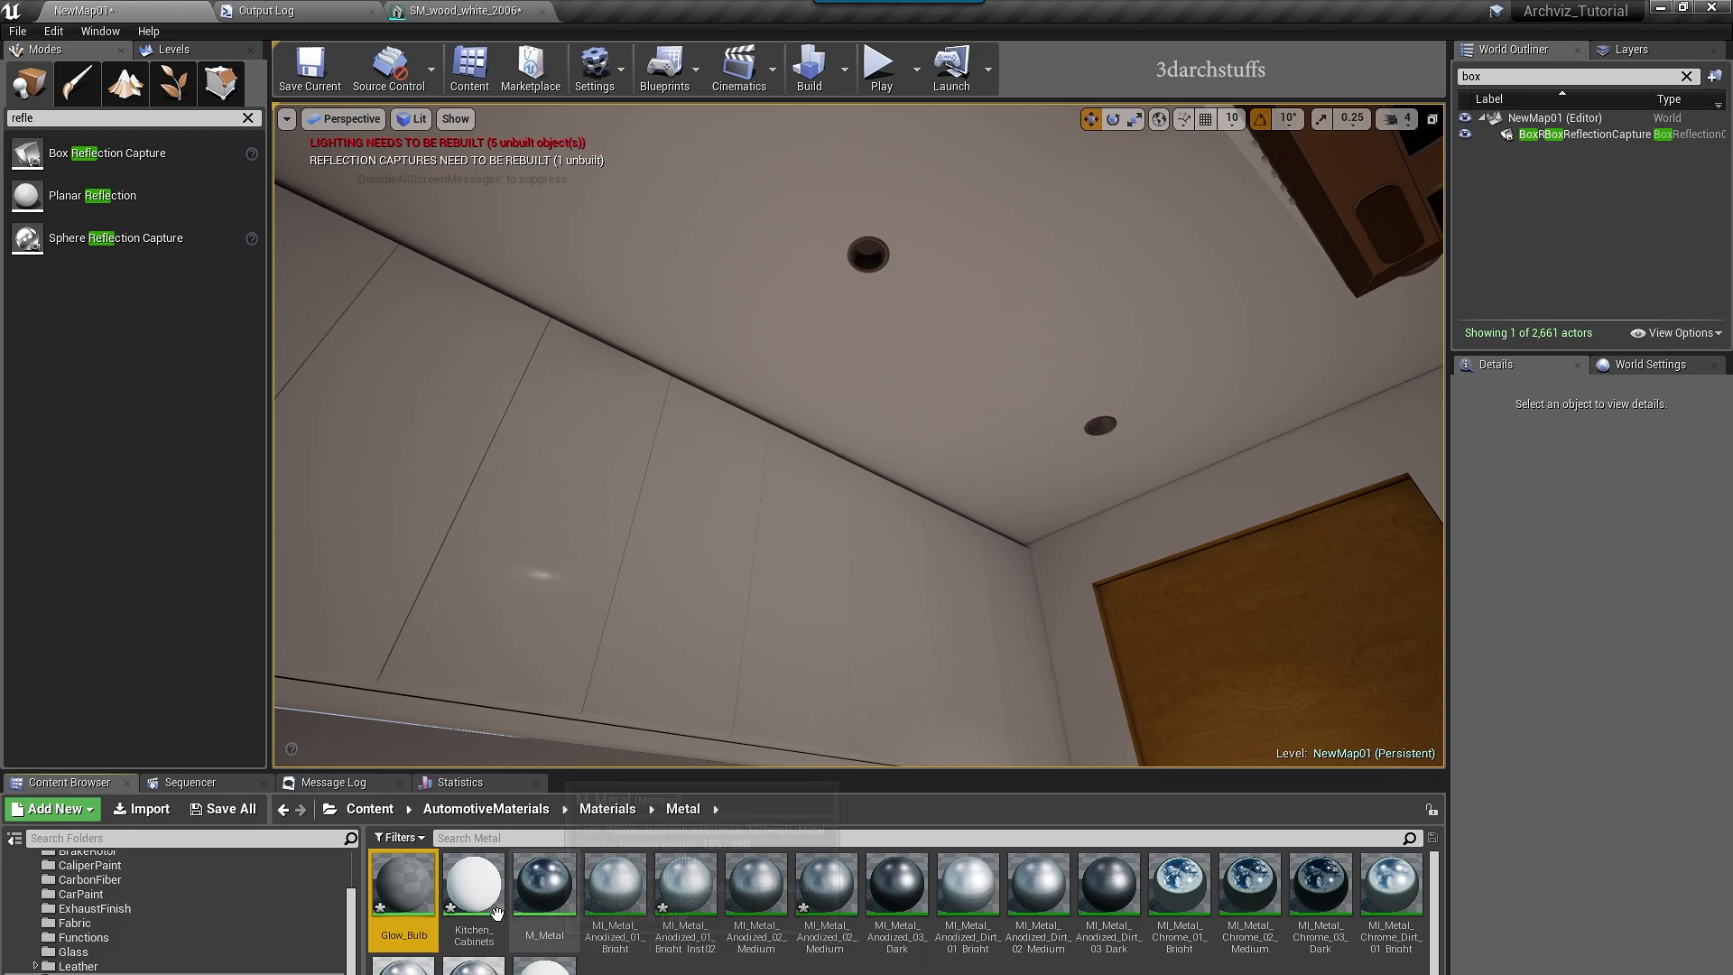
key("F2")
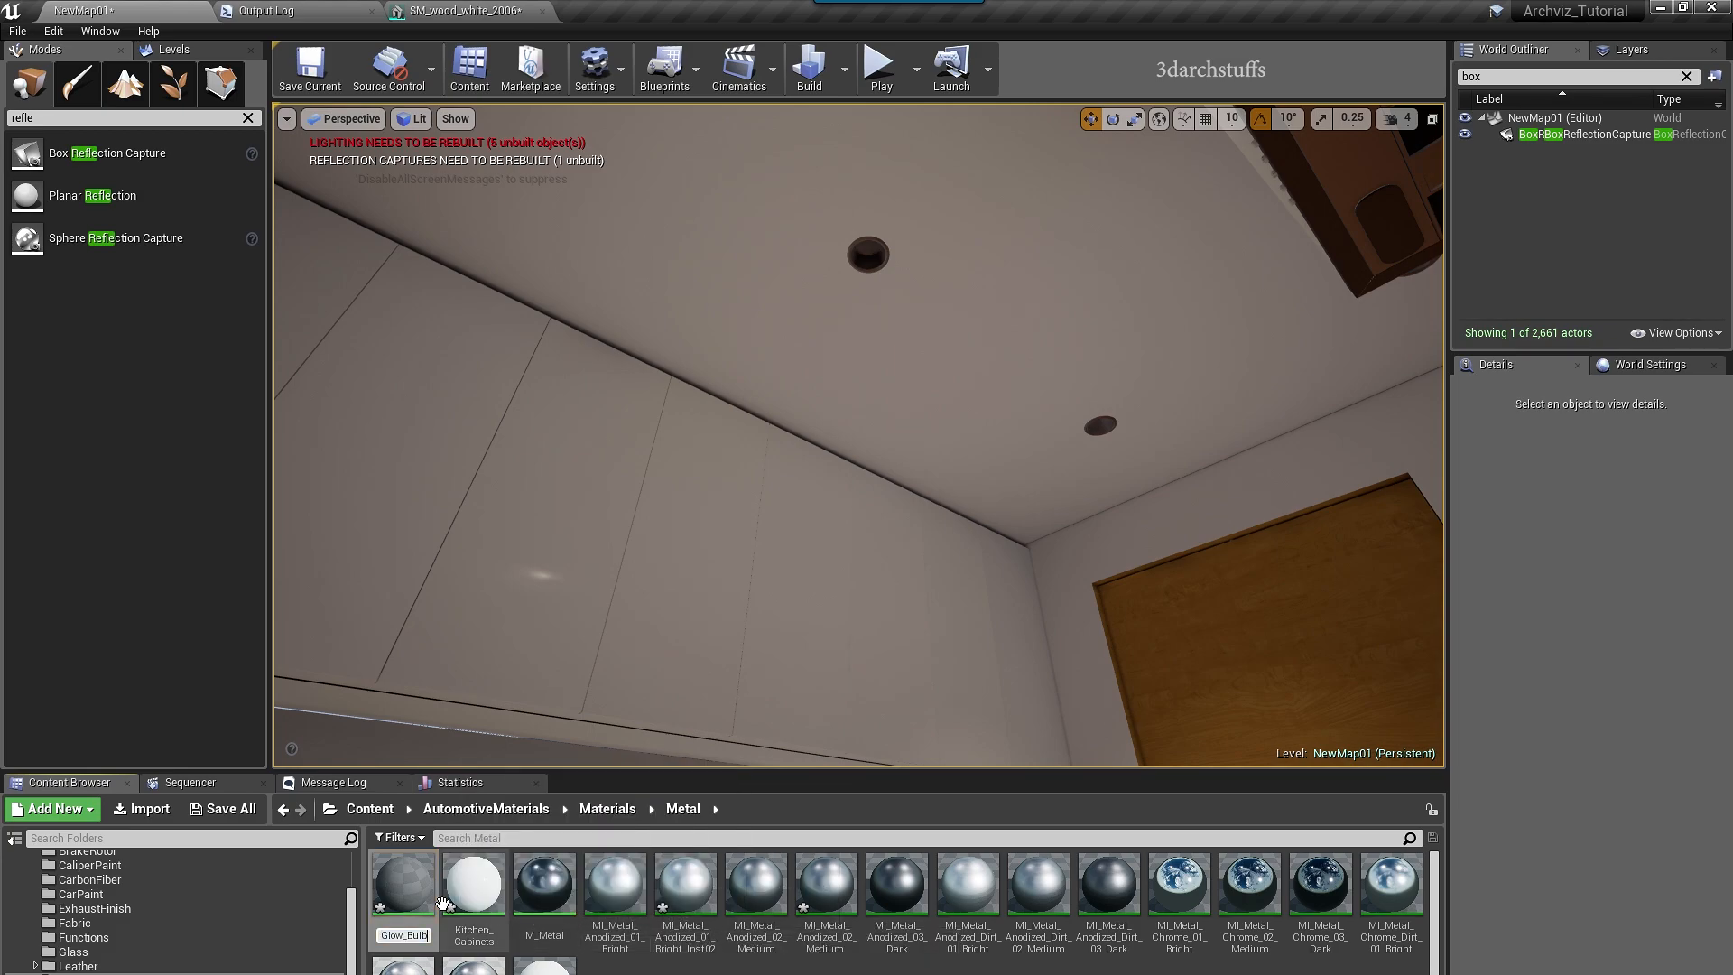
key("Return")
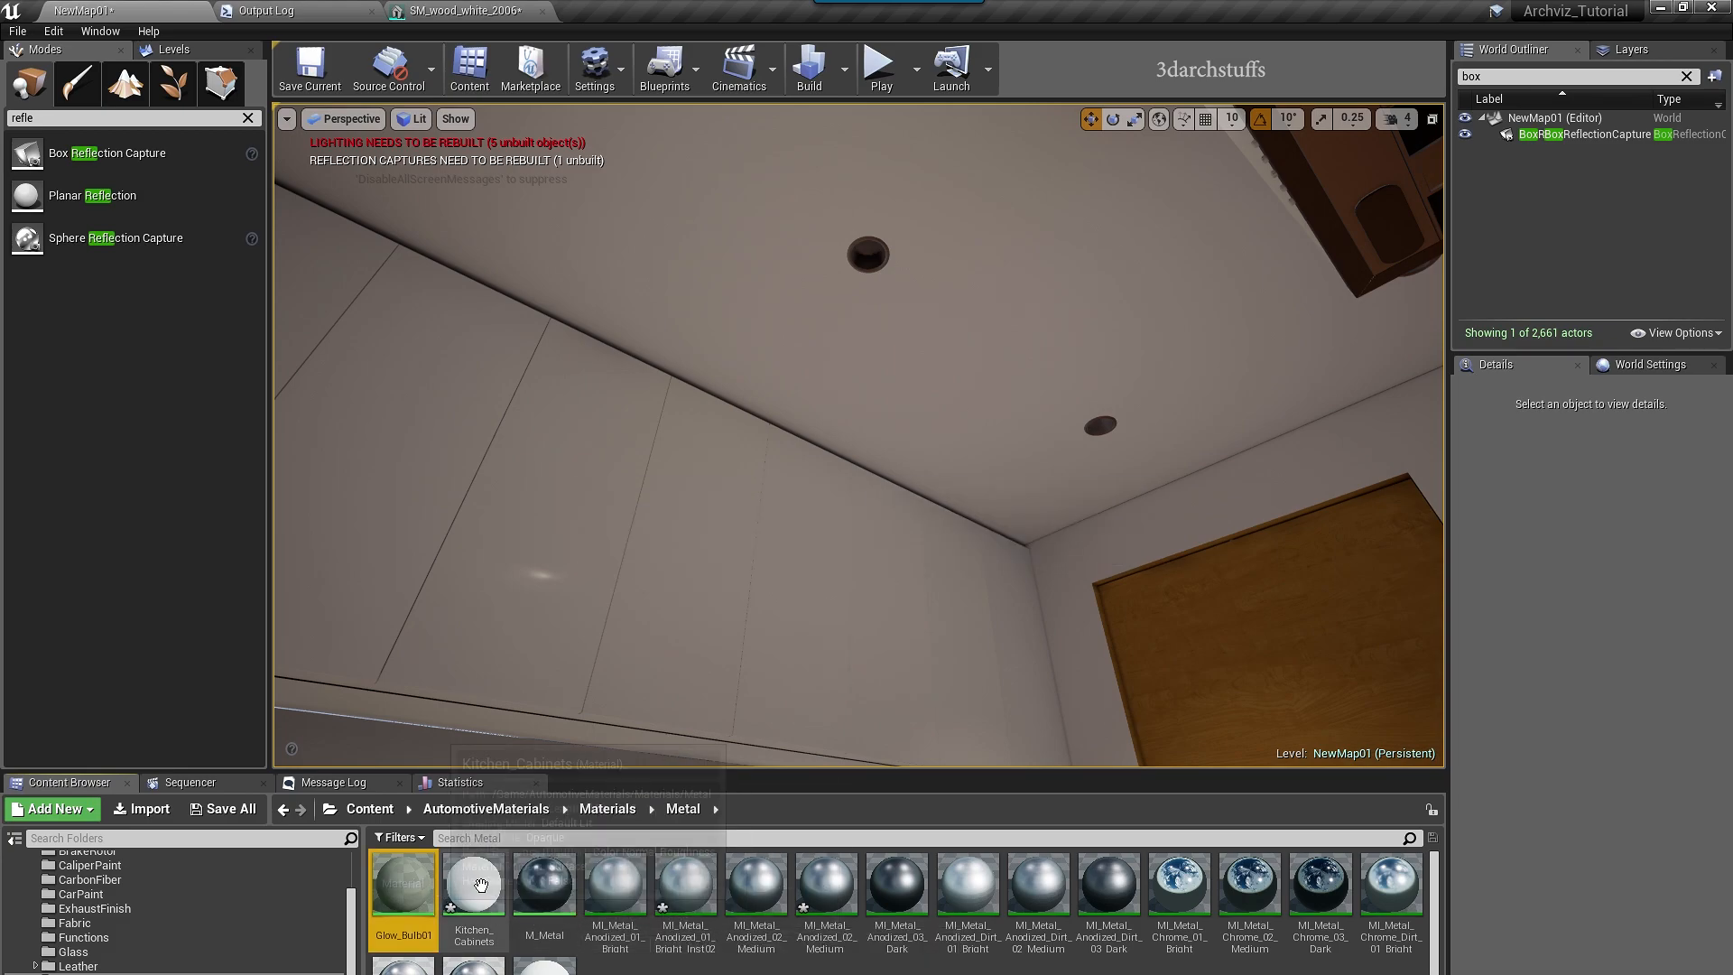
- Assign the Glow_Bulb01 material to the recessed ceiling spotlights
left_click(408, 883)
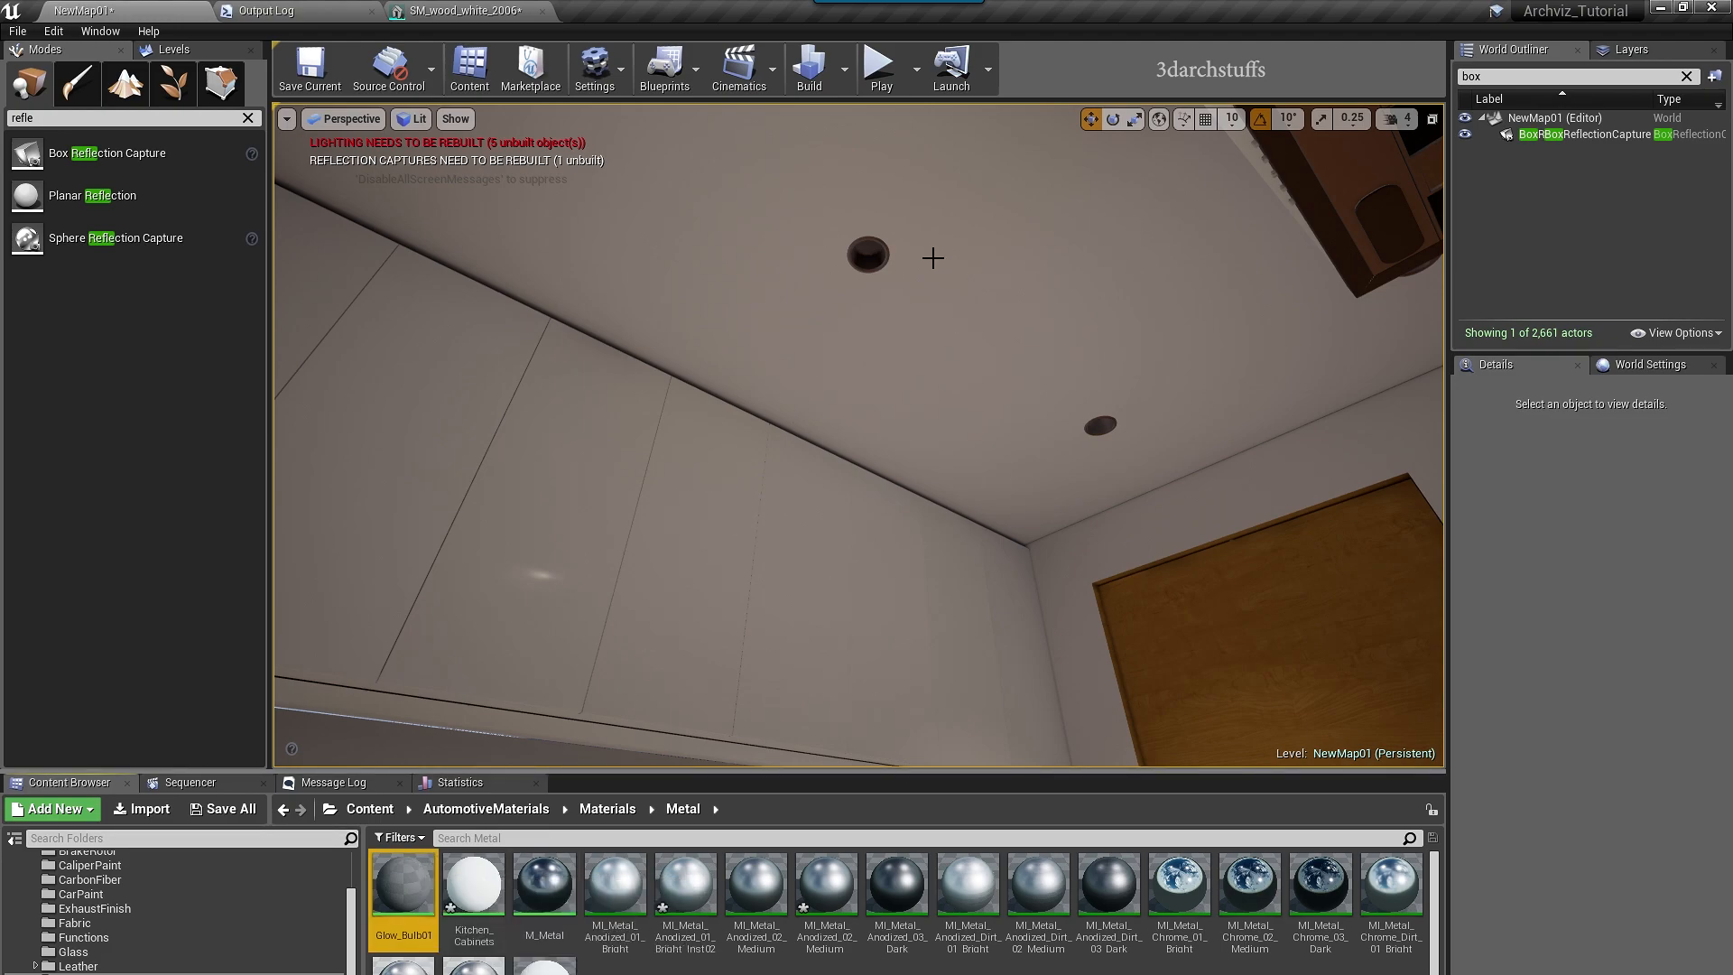
left_click(875, 246)
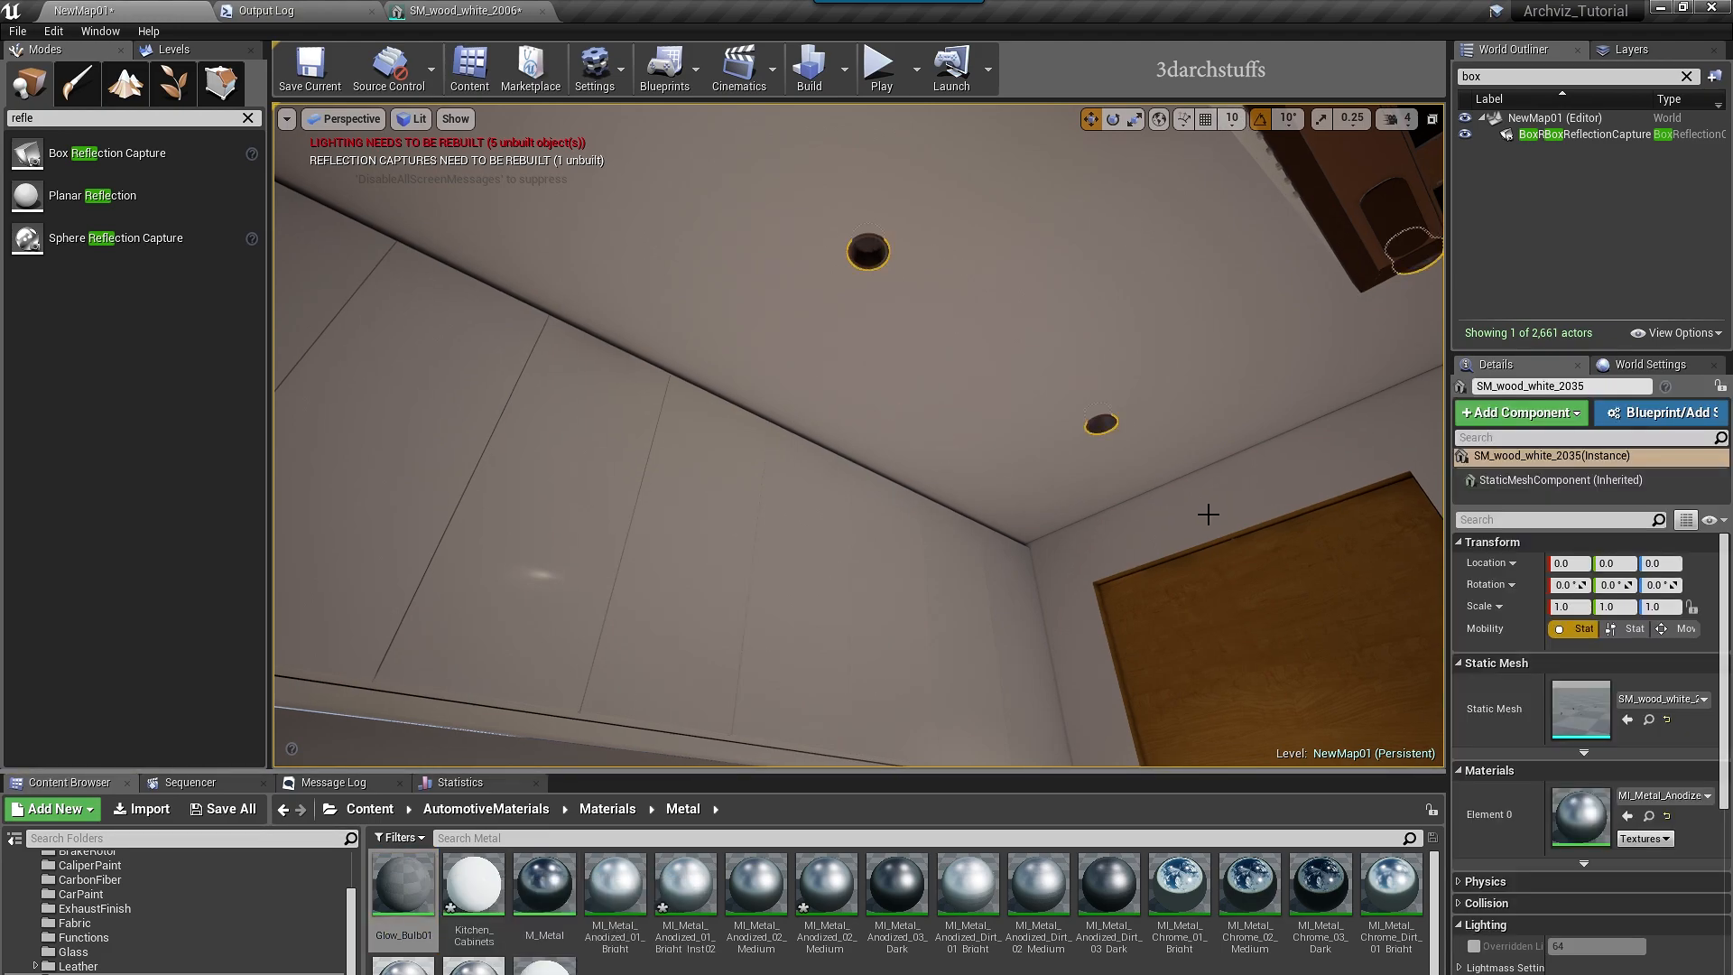
left_click(1627, 815)
- In the Glow_Bulb01 material, connect a Constant3Vector node to Base Color and set its color to white (1,1,1)
double_click(397, 882)
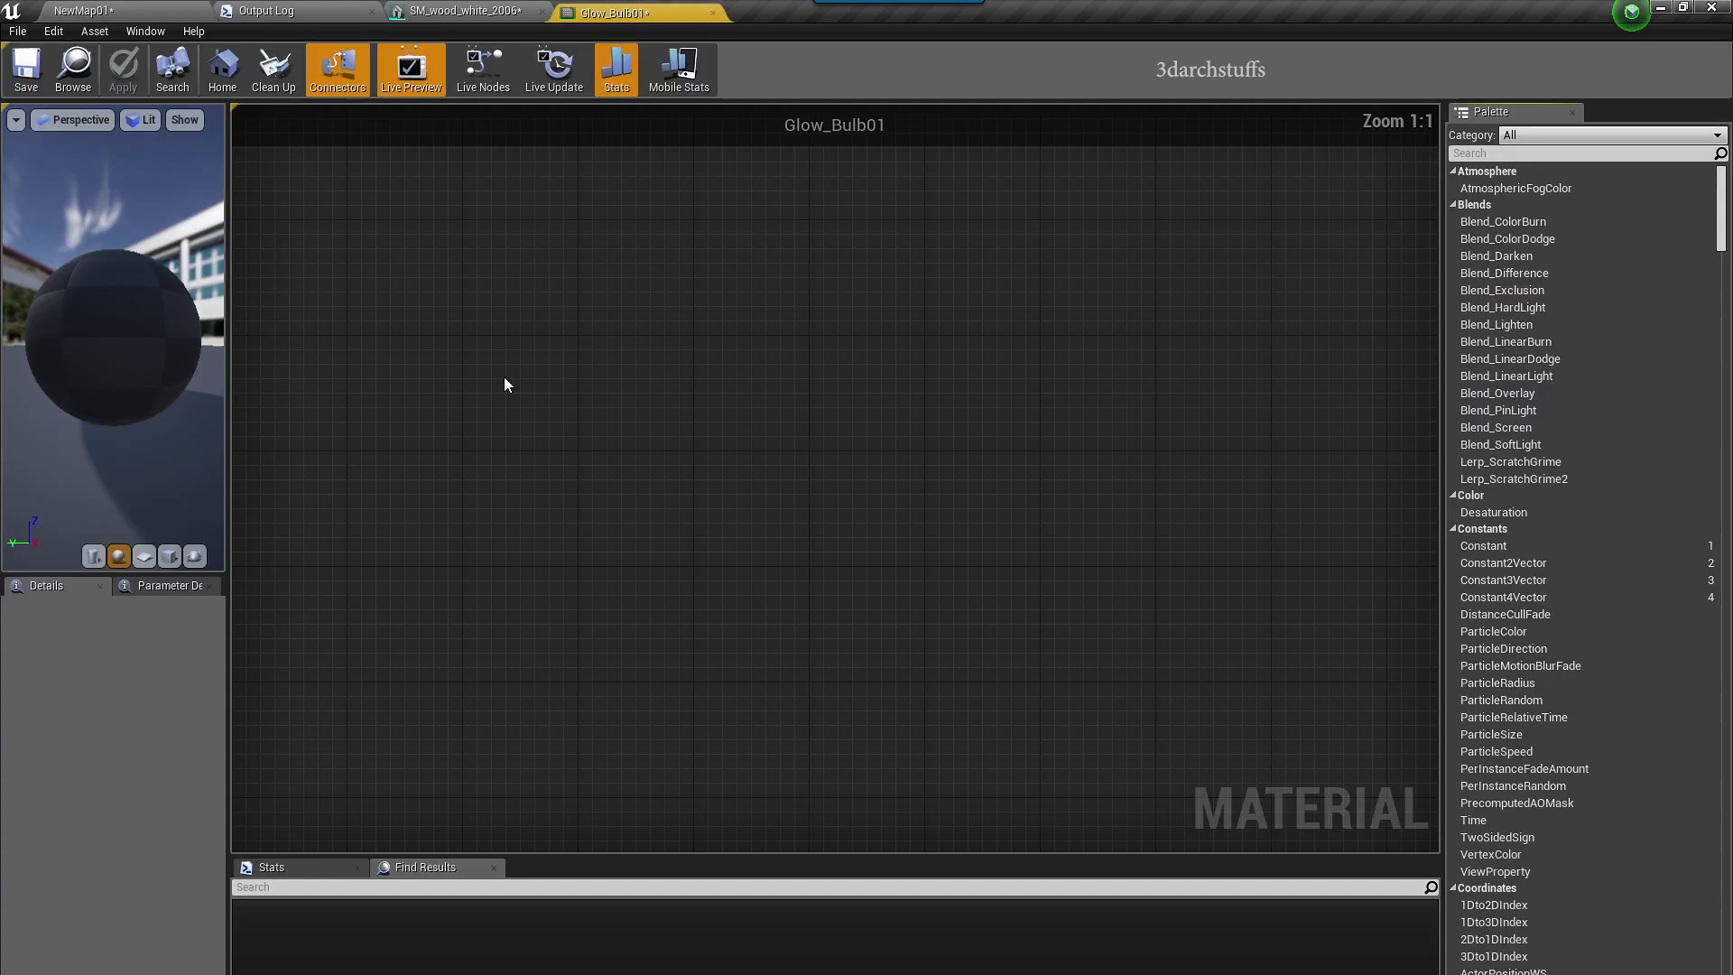
left_click(422, 291)
left_click_drag(531, 317, 780, 301)
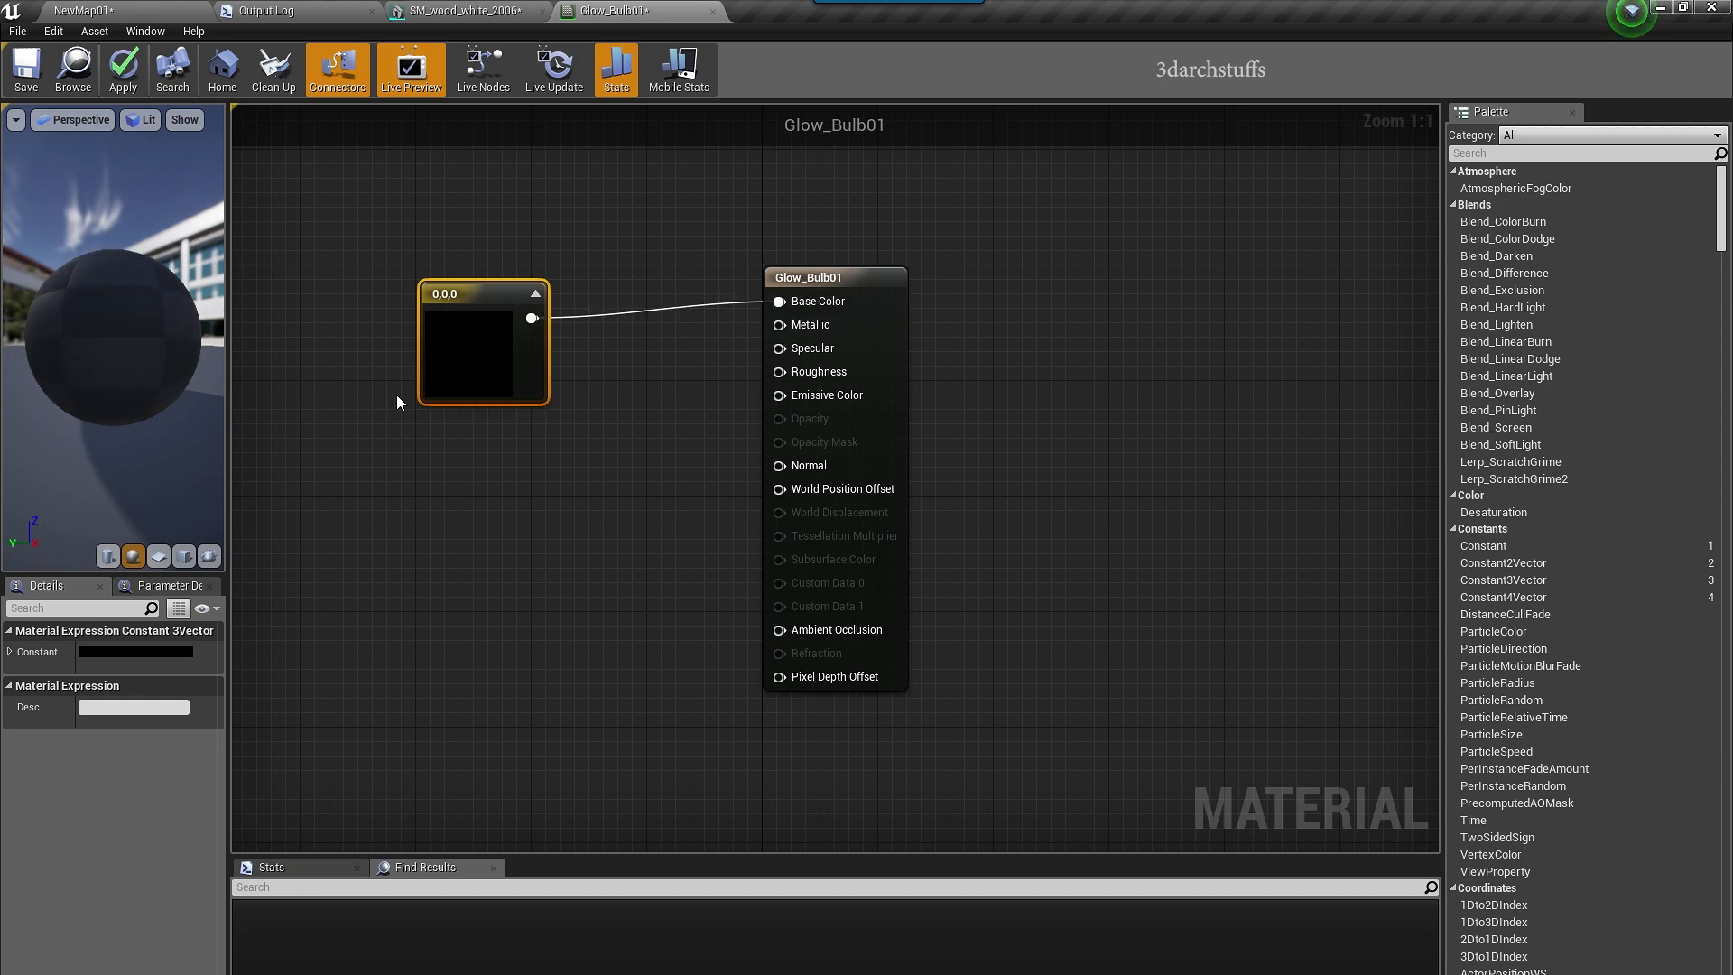
double_click(456, 367)
left_click_drag(724, 596, 724, 426)
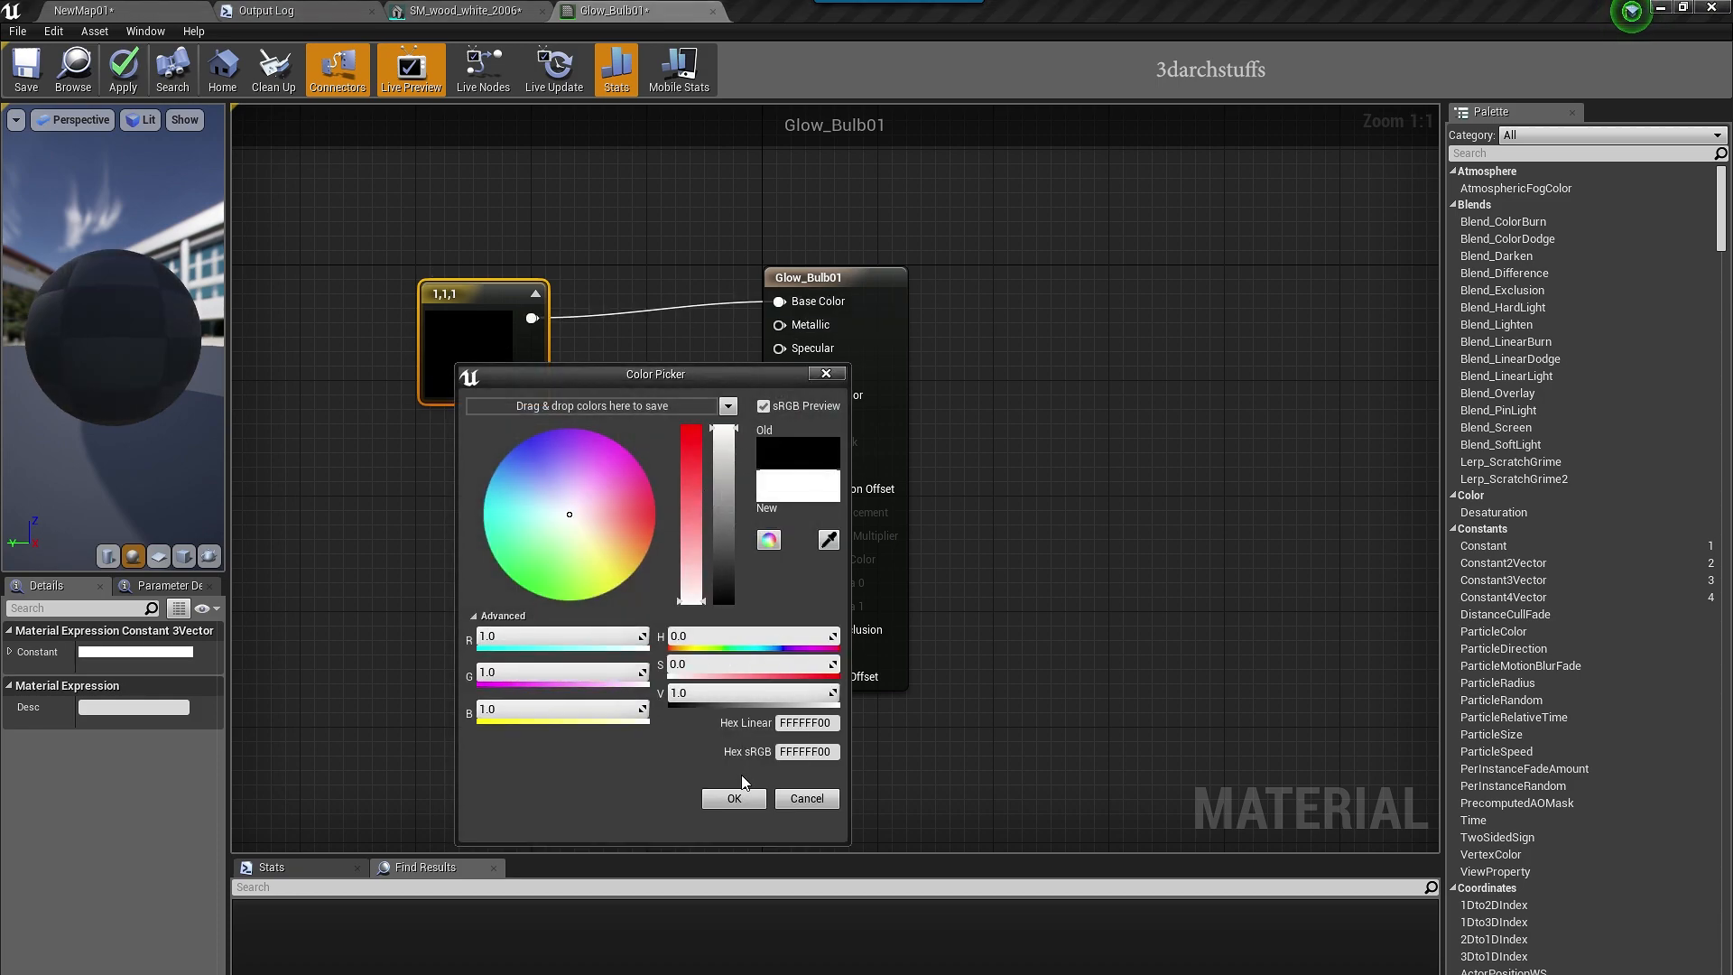
- Set the constant colour to white and also connect it to the material's Emissive Color, moving the output node away for space
left_click(739, 799)
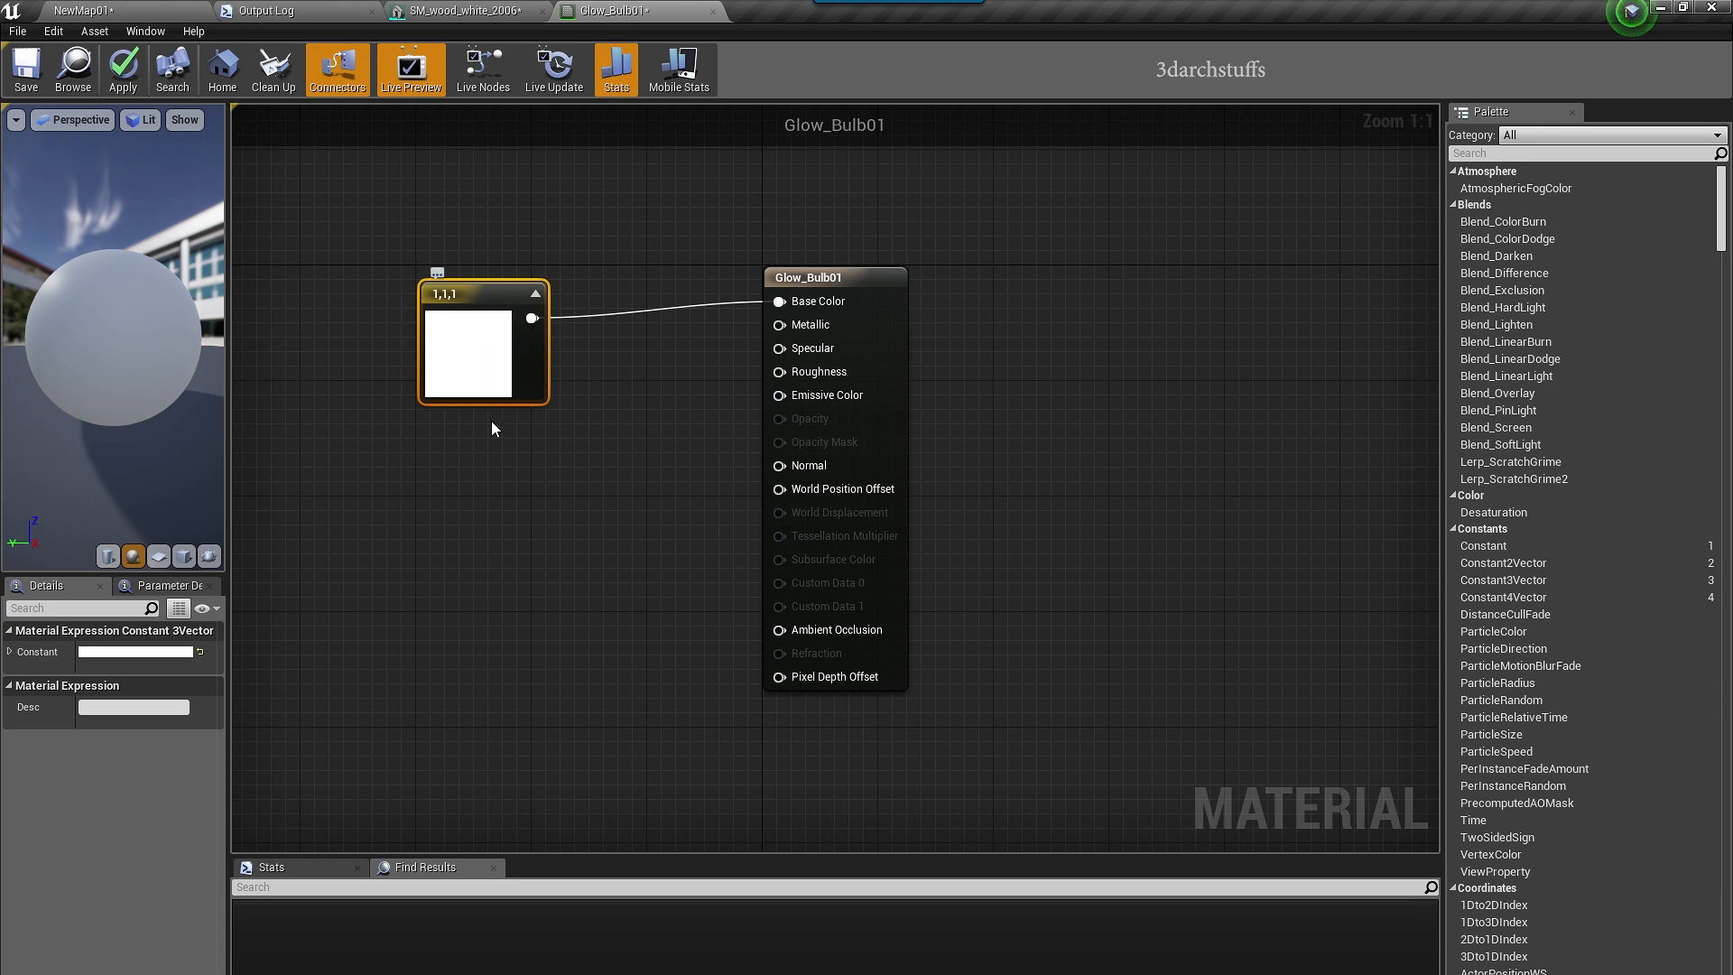
left_click(494, 496)
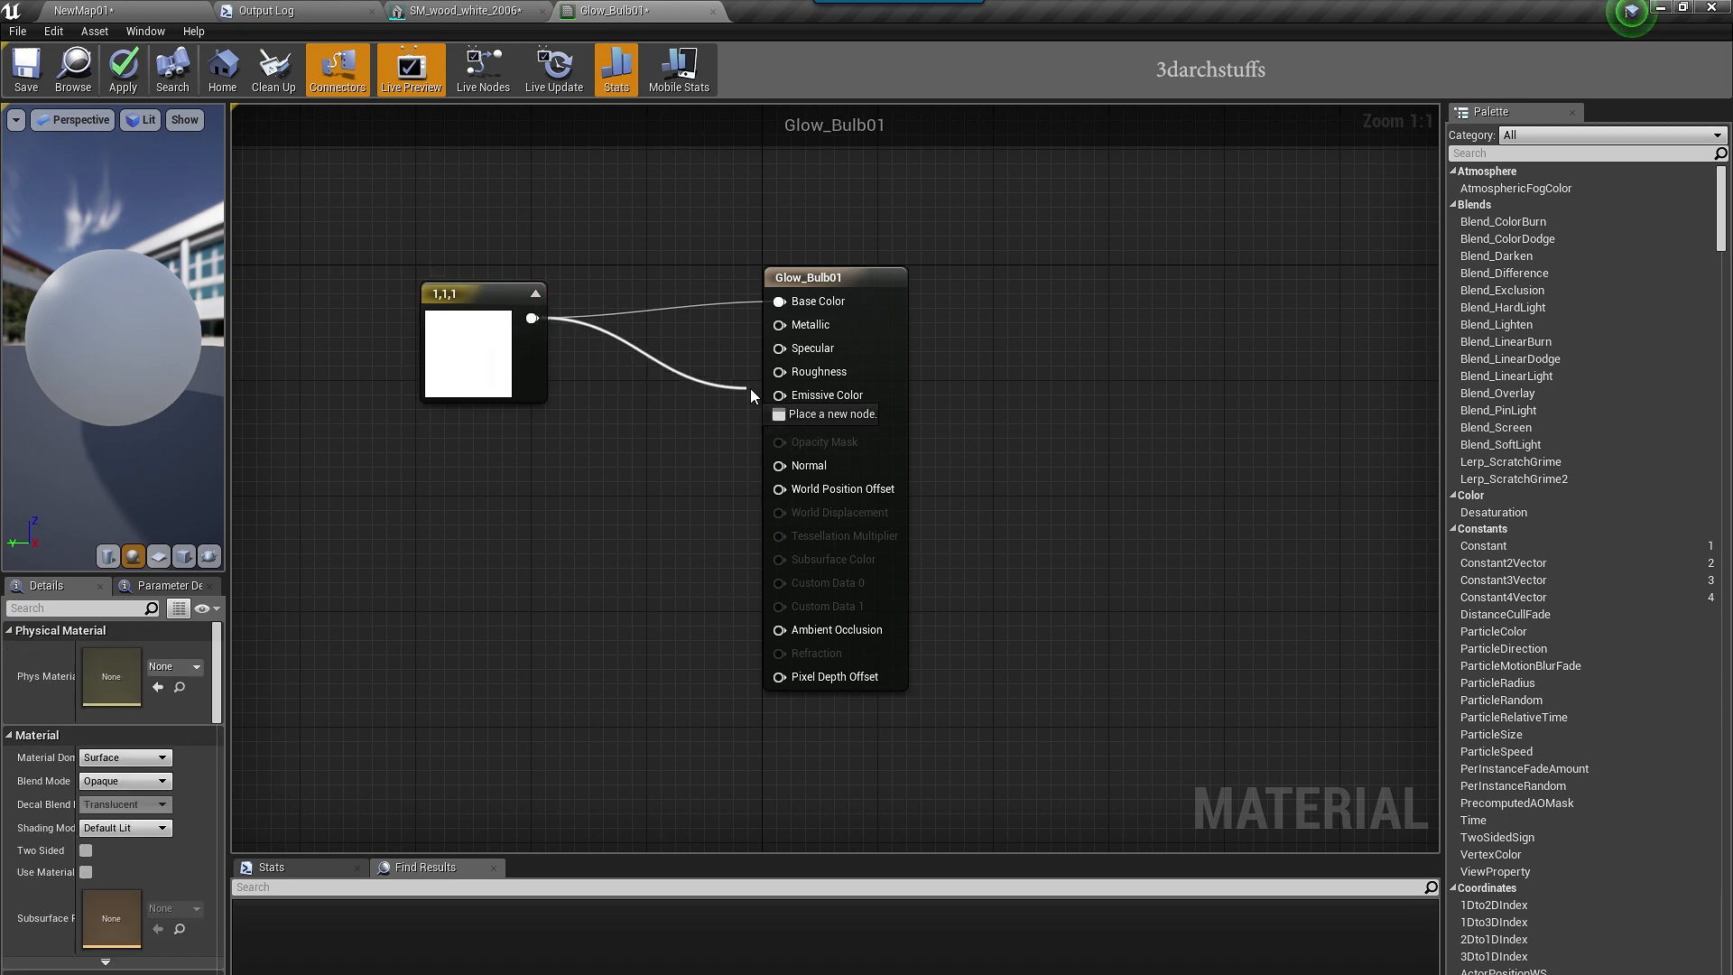
left_click_drag(784, 394, 784, 395)
left_click_drag(882, 279, 1185, 279)
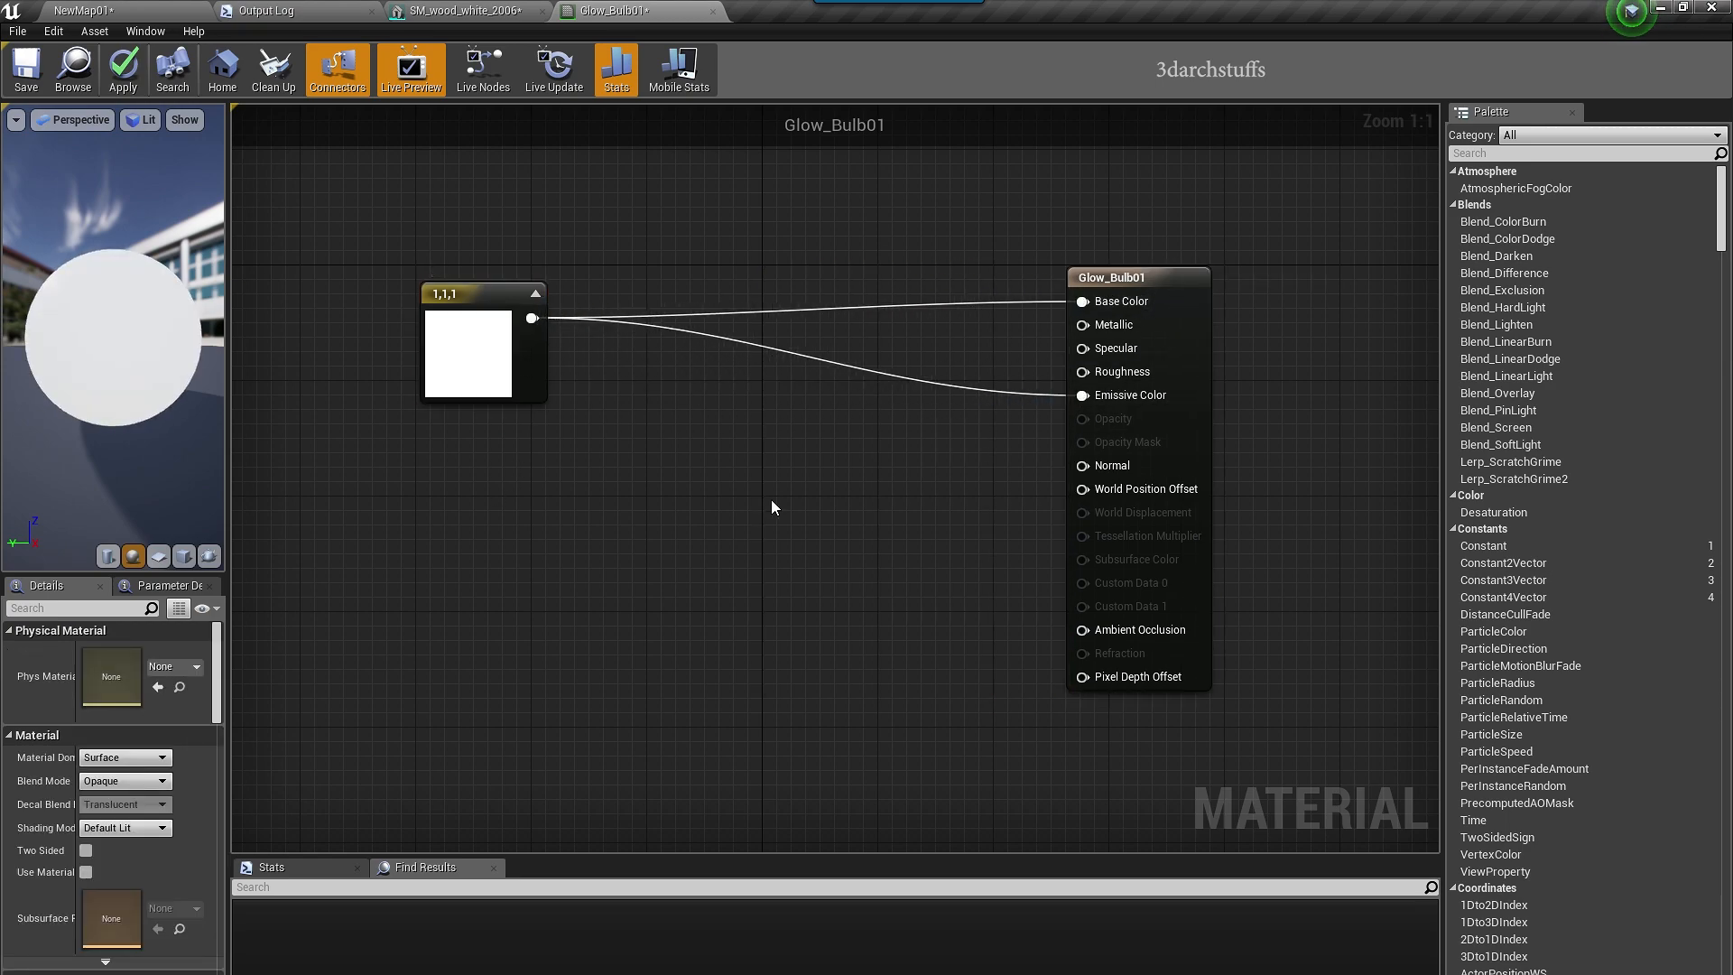
- Insert a Multiply node between the white constant and Emissive Color, apply the material and return to the level
key("m")
left_click(789, 449)
left_click_drag(533, 318, 802, 484)
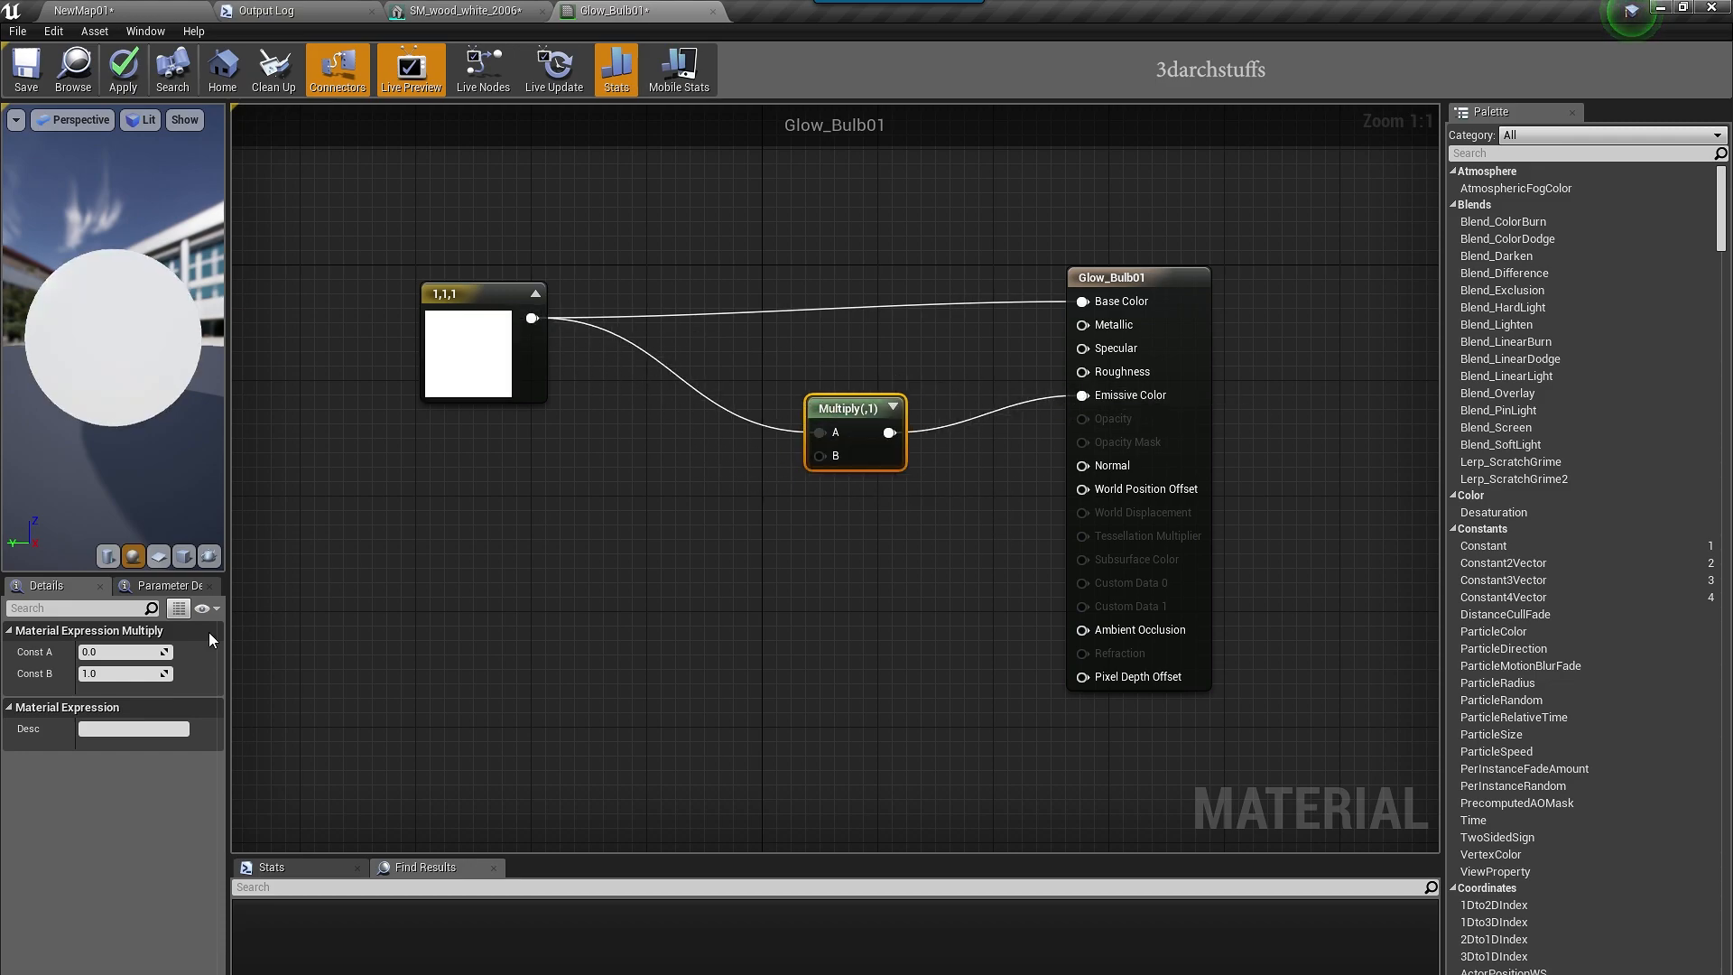
left_click(123, 69)
left_click(81, 9)
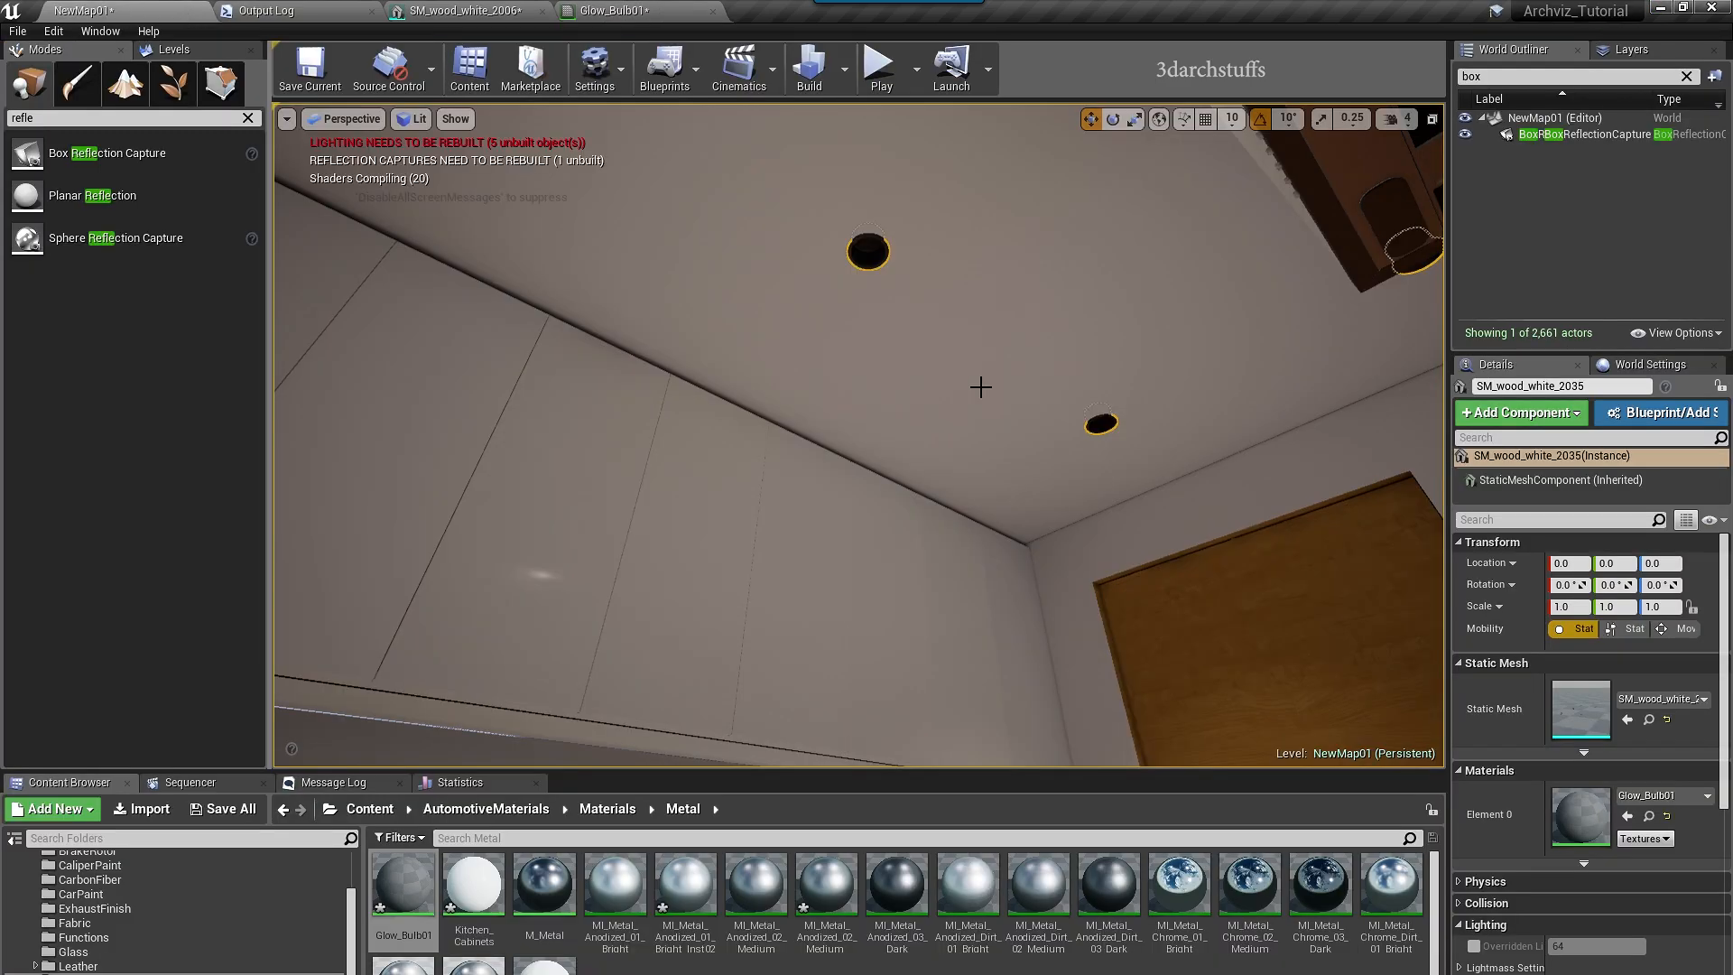
- Set the Multiply node's Const B to 10 in Glow_Bulb01, apply the material and return to the level
left_click(623, 11)
left_click(154, 673)
type("10")
key("Return")
left_click(123, 69)
left_click(153, 12)
- Apply MI_Metal_Anodized_02_Medium to the body, ring and mount of the wall spotlight above the portrait, and Glow_Bulb01 to its lens
right_click_drag(609, 238, 623, 379)
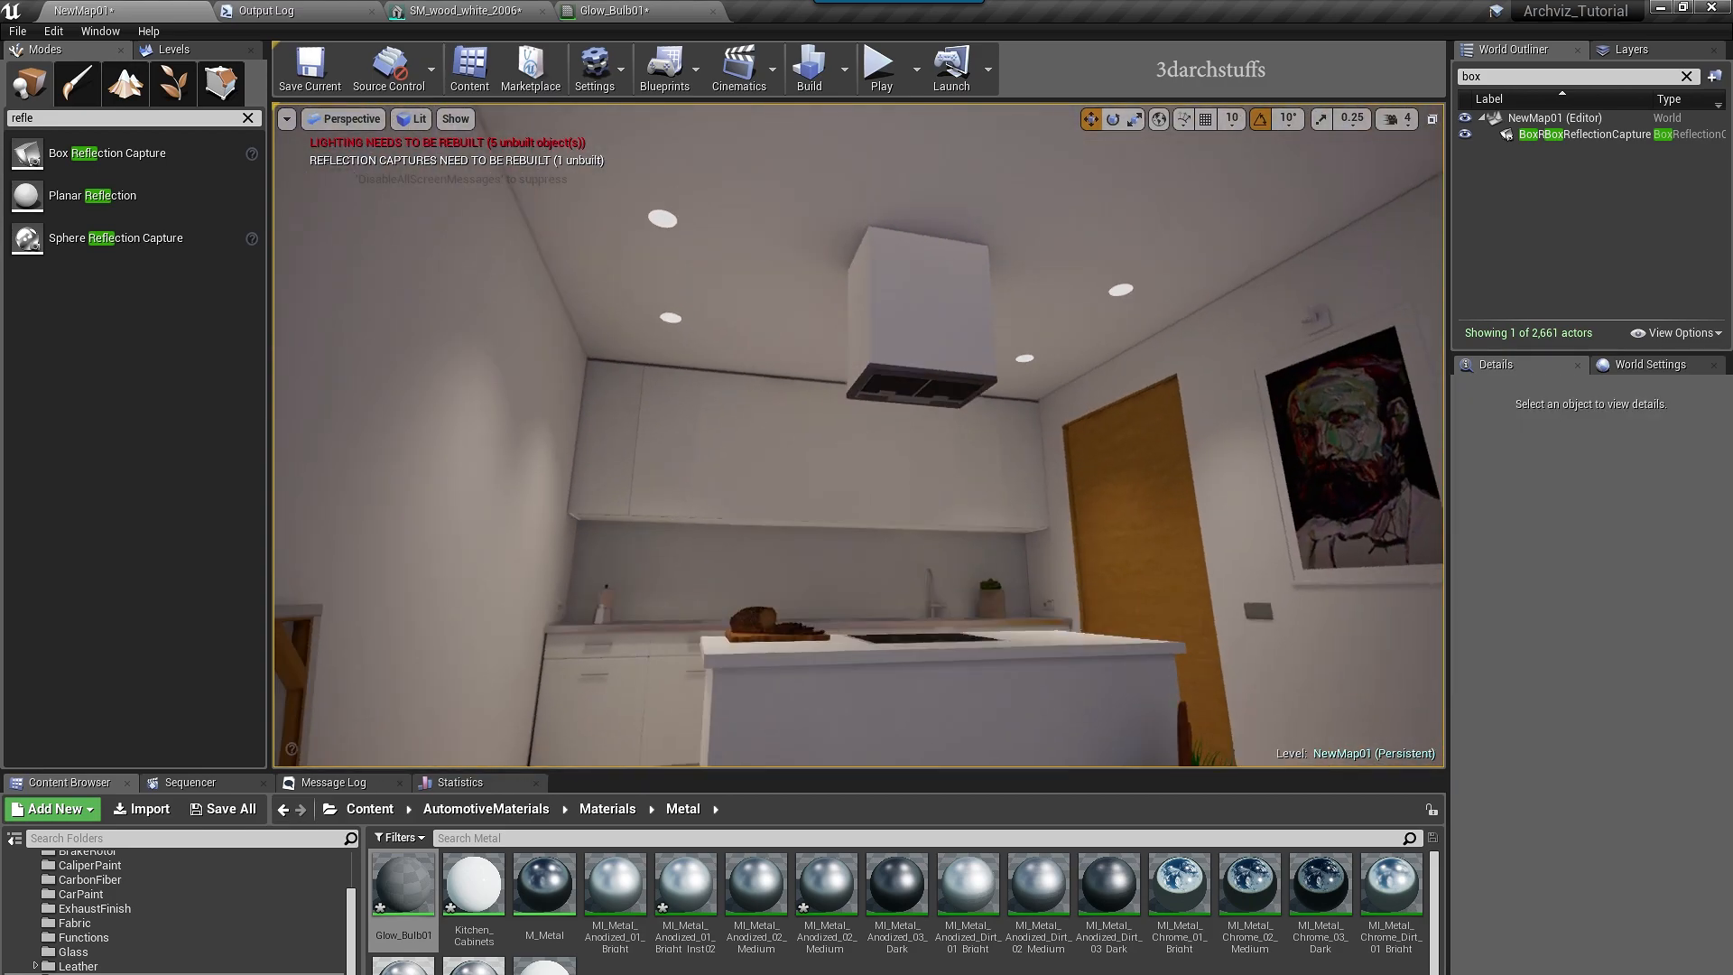
right_click_drag(954, 393, 1160, 357)
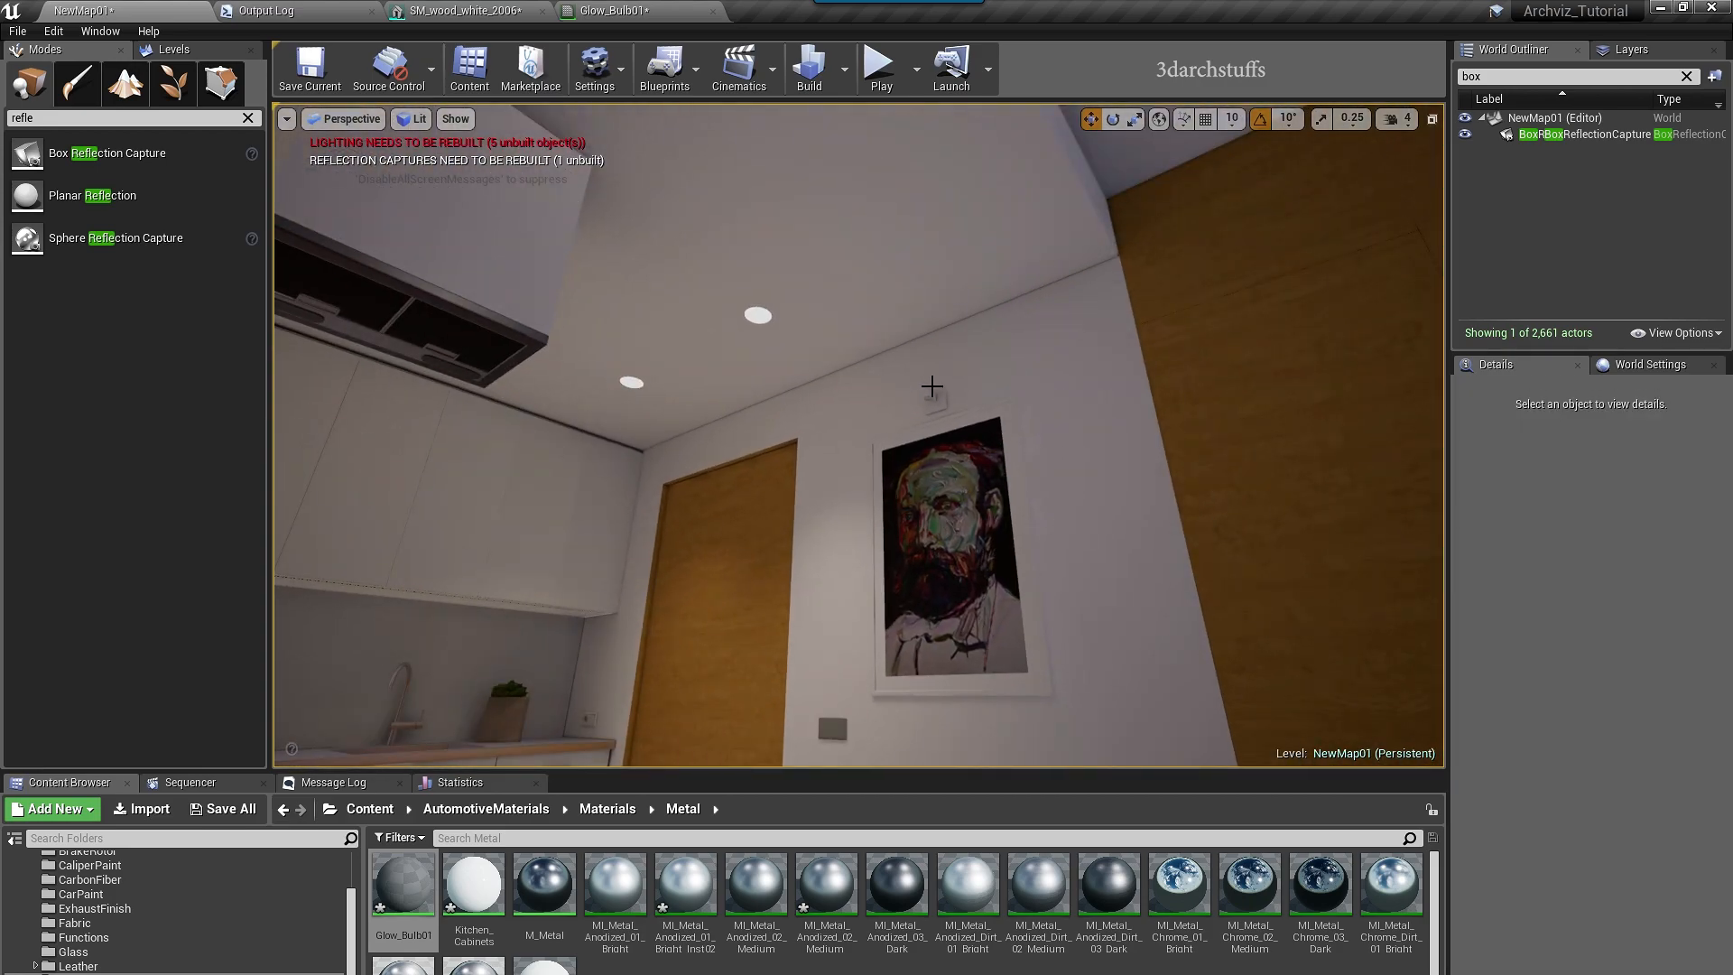
left_click(931, 386)
key("f")
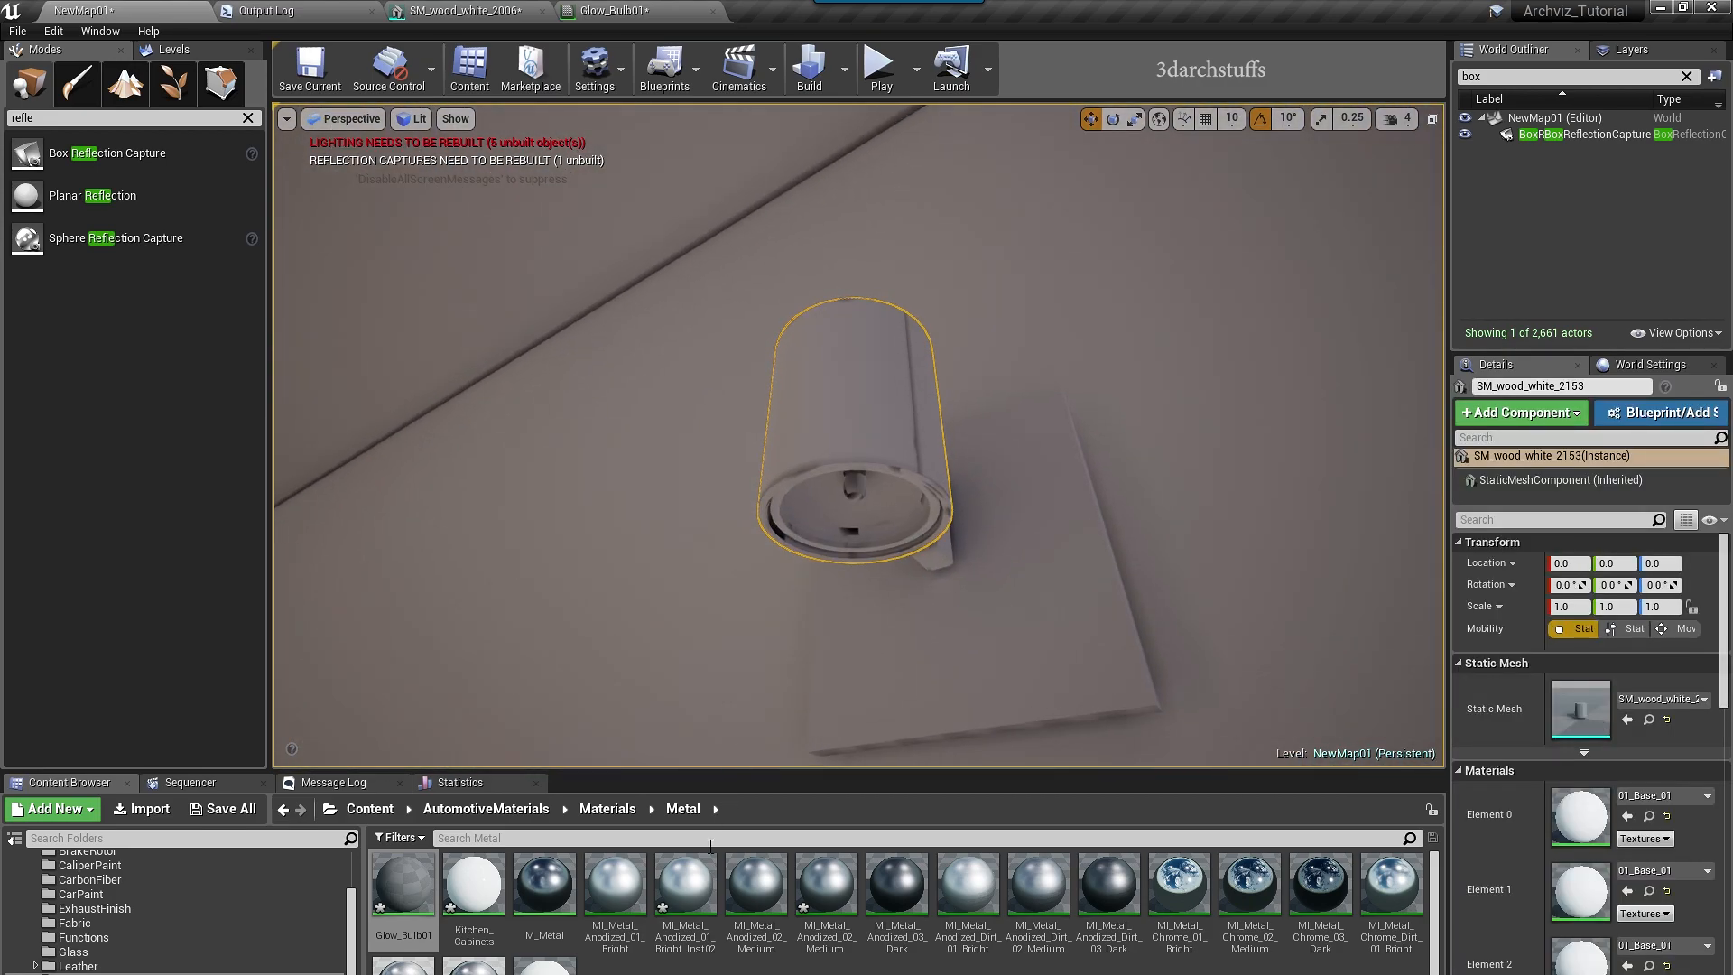
left_click_drag(672, 895, 847, 418)
left_click_drag(848, 417, 893, 420, "alt")
left_click_drag(823, 892, 903, 399)
left_click_drag(827, 889, 885, 494)
left_click_drag(827, 889, 849, 542)
left_click_drag(848, 542, 813, 523, "alt")
left_click_drag(403, 889, 859, 465)
mouse_move(915, 527)
left_mouse_down("alt")
mouse_move(857, 550)
mouse_move(975, 523)
mouse_move(915, 527)
left_mouse_up("alt")
- Duplicate the Glow_Bulb01 material, try the copy on the spotlight's lens and reapply Glow_Bulb01
left_click(406, 888)
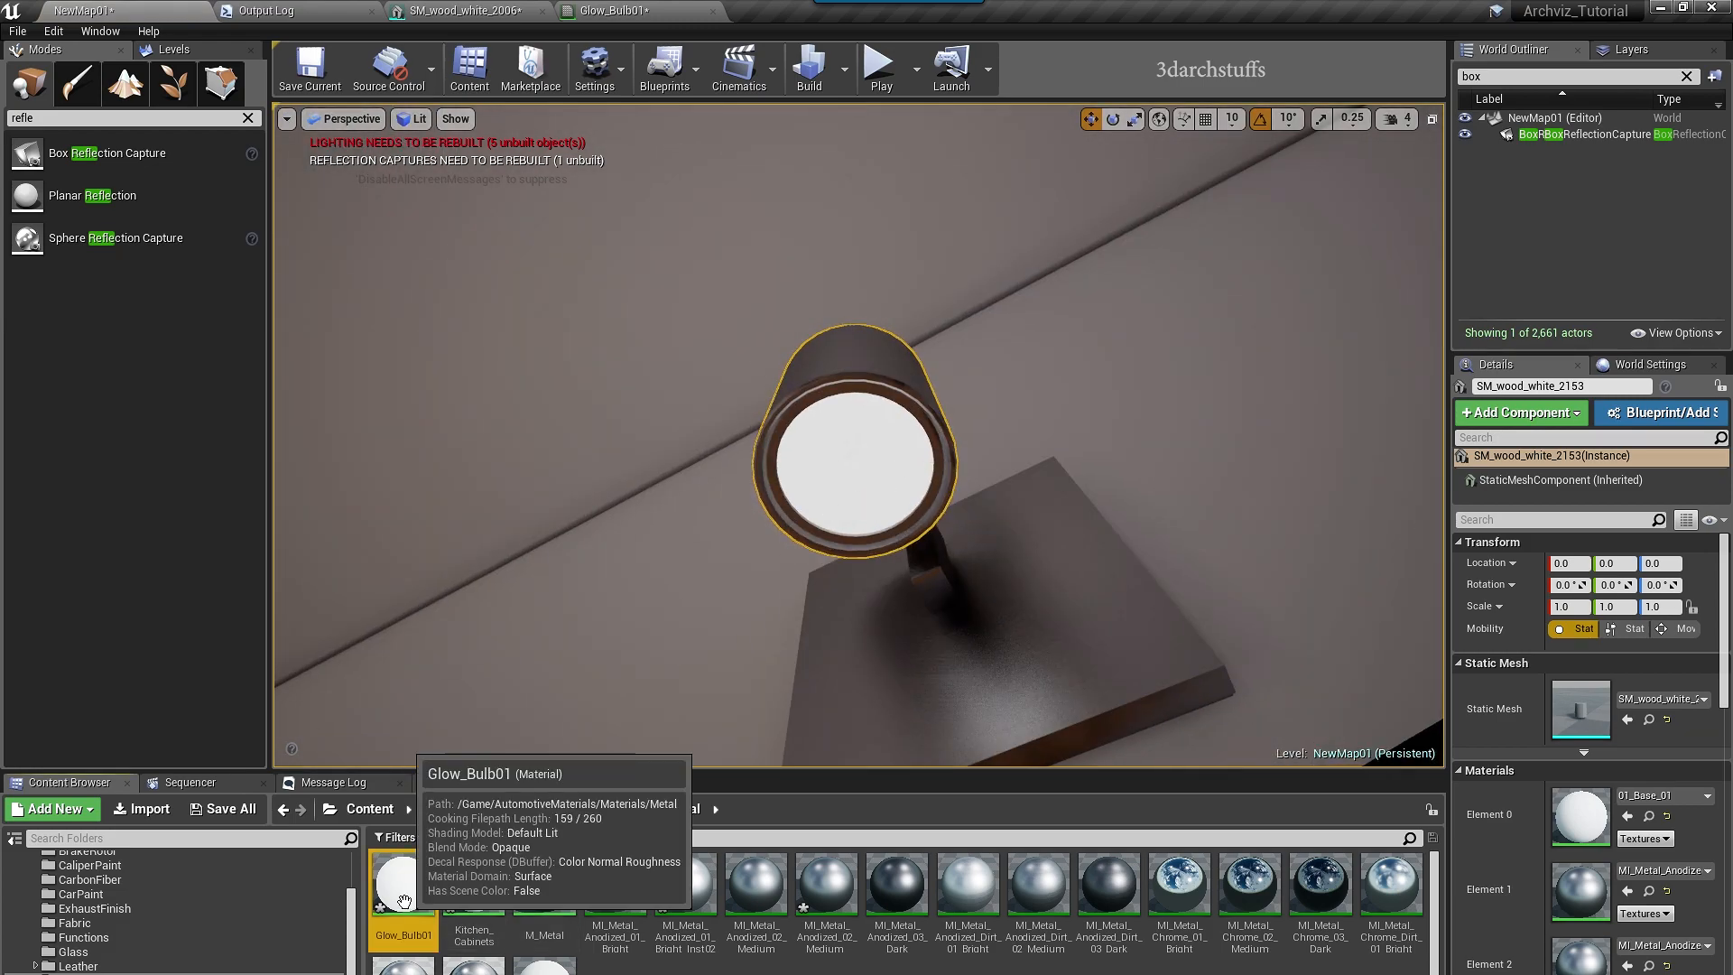
key("ctrl+w")
left_click(470, 886)
left_click_drag(485, 878, 857, 461)
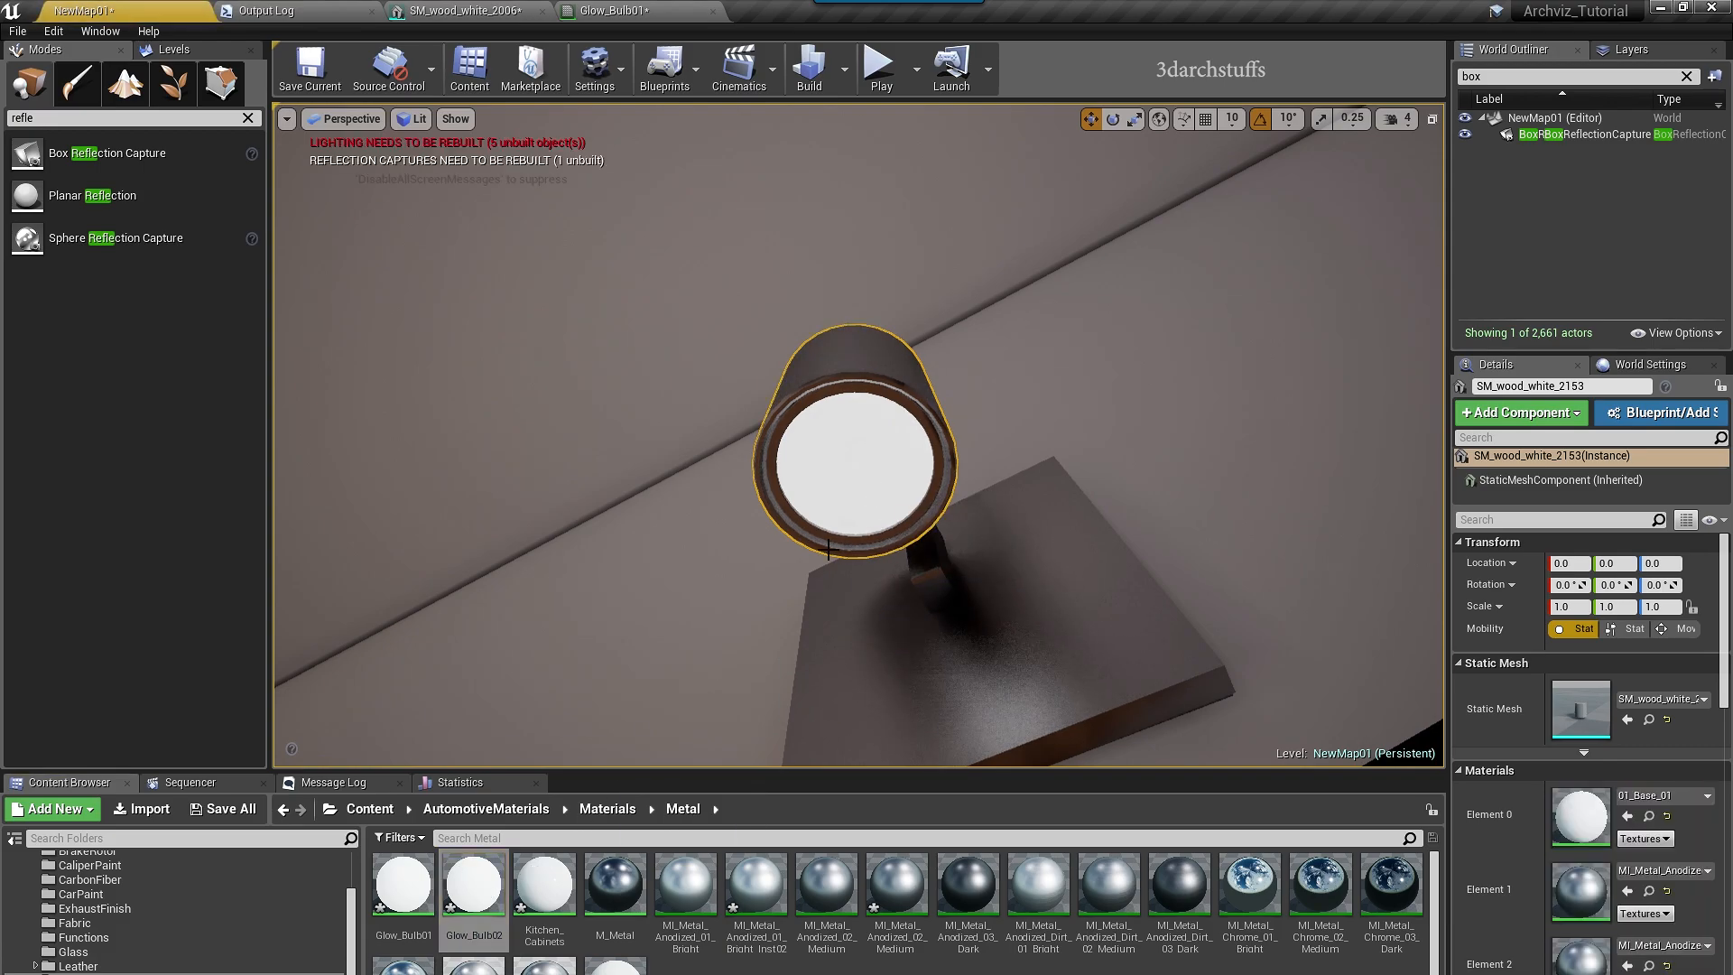
left_click_drag(401, 859, 855, 462)
left_click_drag(855, 463, 870, 578, "alt")
key("Escape")
- Focus on the first recessed ceiling downlight outside the kitchen and apply the glow material to its bulb
right_click_drag(1105, 563, 1054, 592)
left_click(1079, 379)
key("f")
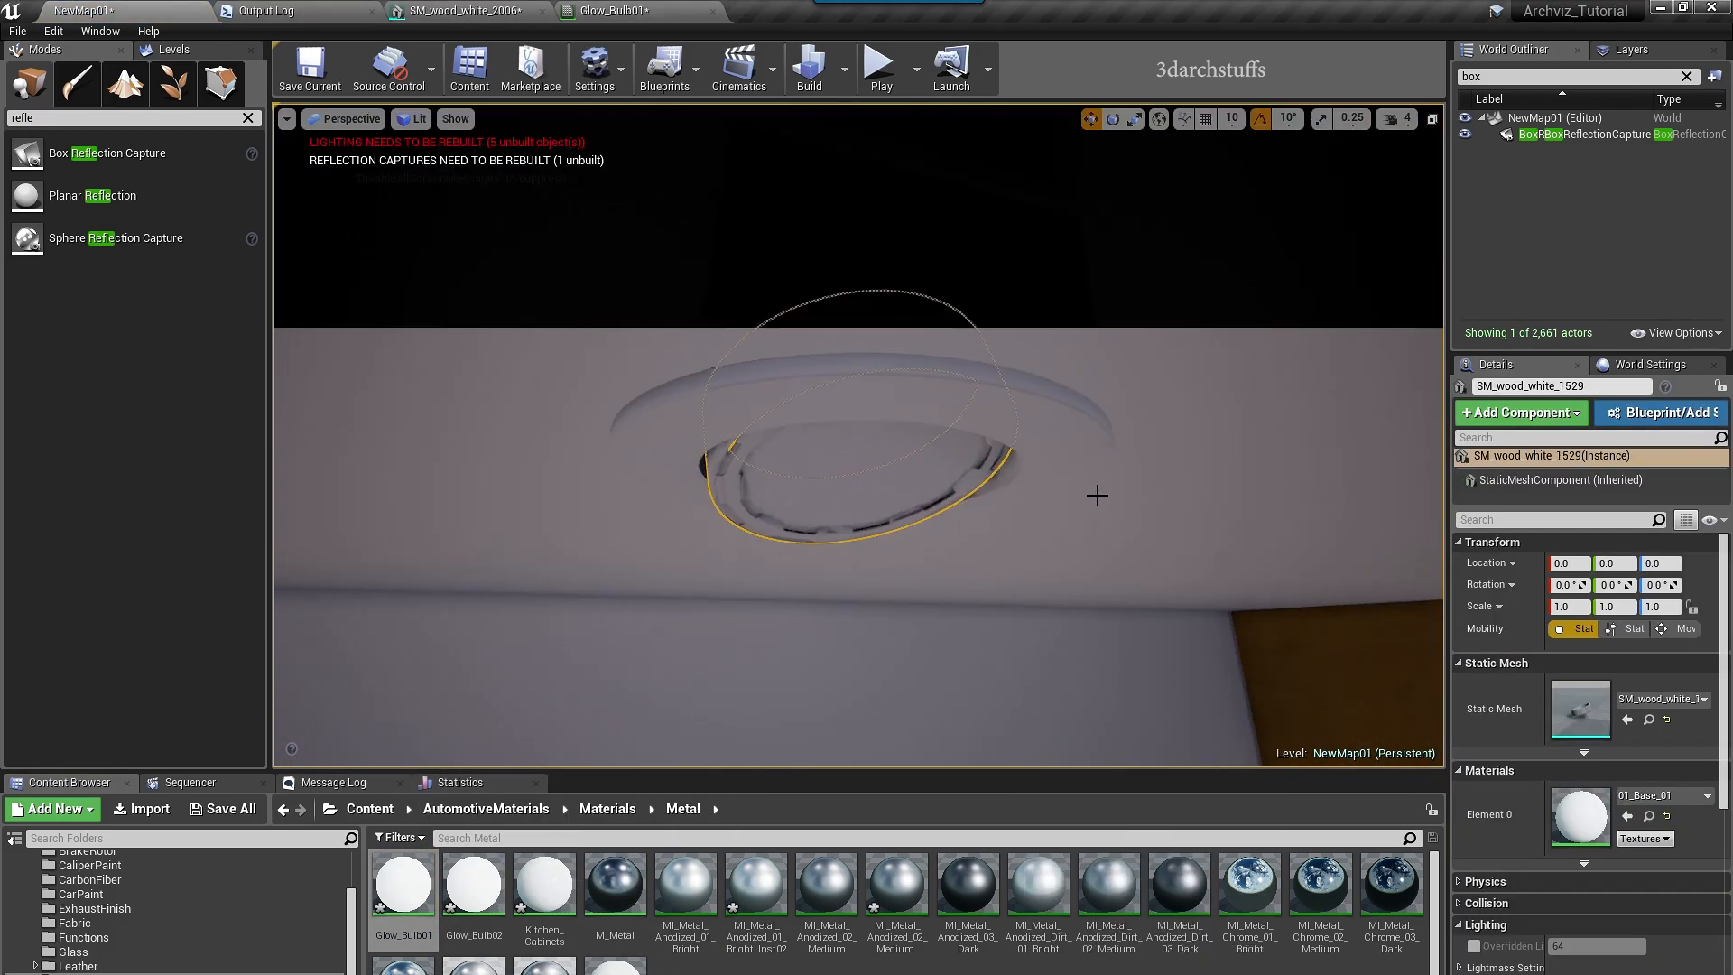
left_click_drag(812, 665, 840, 452)
key("Escape")
- Select the three ring parts of the ceiling downlight and assign the anodized metal material to them together
right_click_drag(840, 451, 939, 478)
left_click(769, 531)
key("f")
left_click(1000, 466)
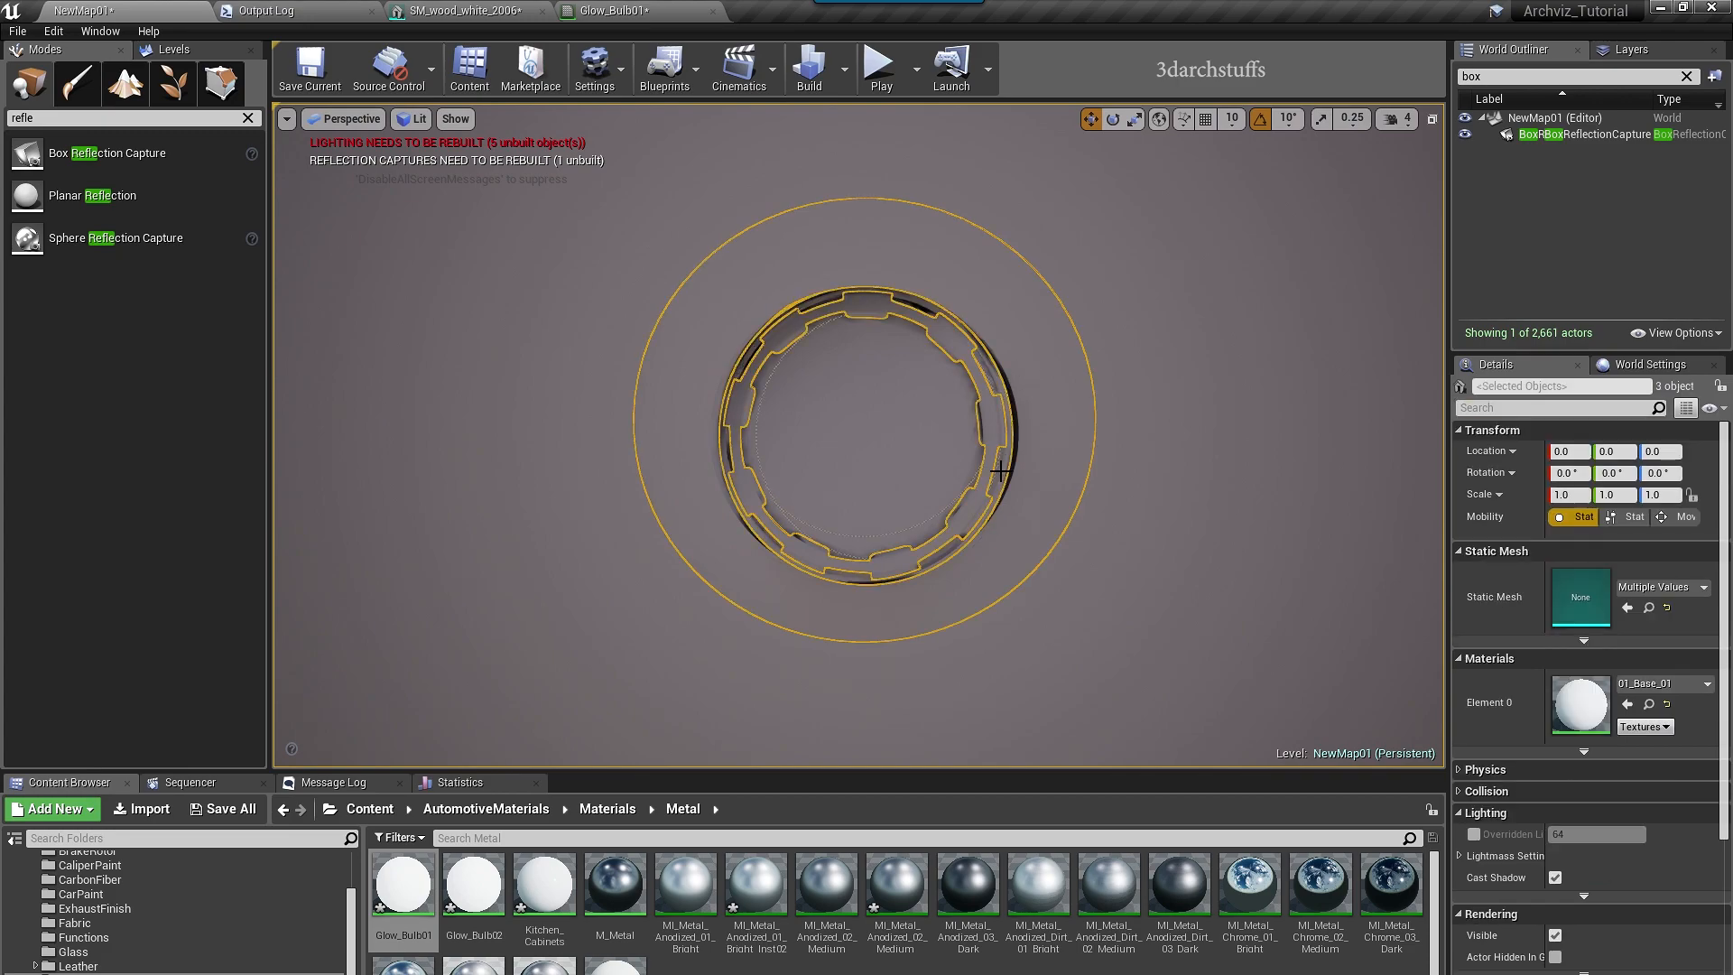
left_click(1627, 704)
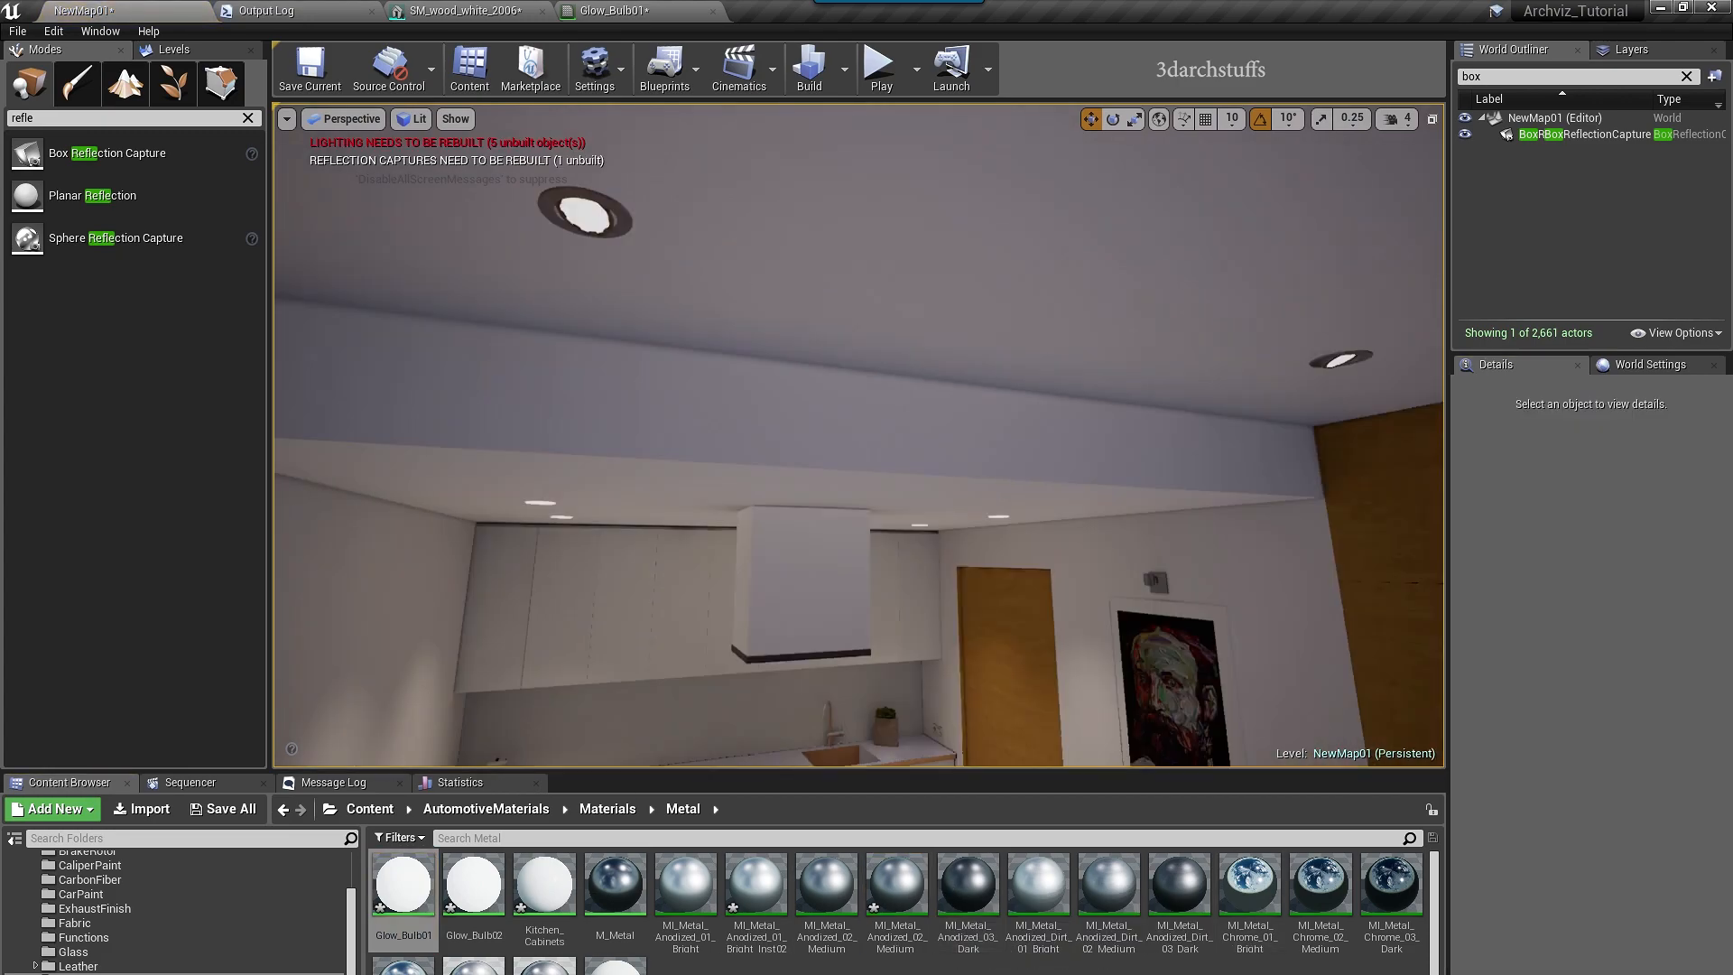
- Focus on the ceiling downlight with the square opening and apply MI_Metal_Anodized_02_Medium to its ring
right_click_drag(866, 452, 903, 406)
key("f")
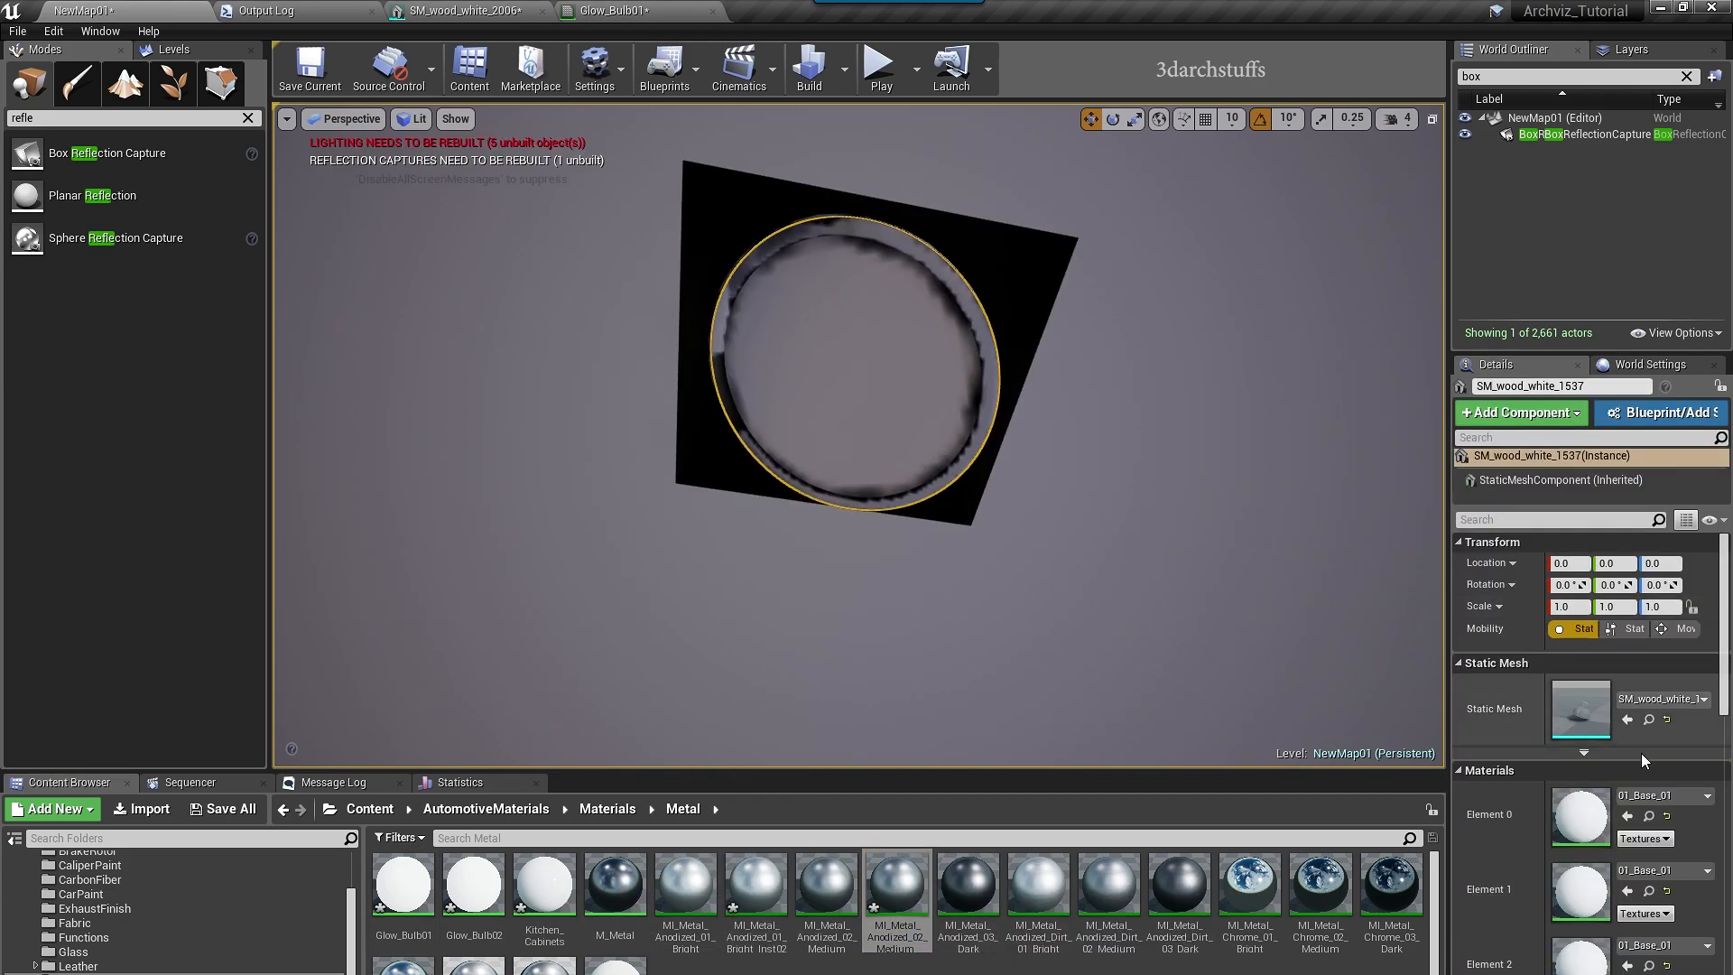
left_click_drag(895, 889, 1000, 361)
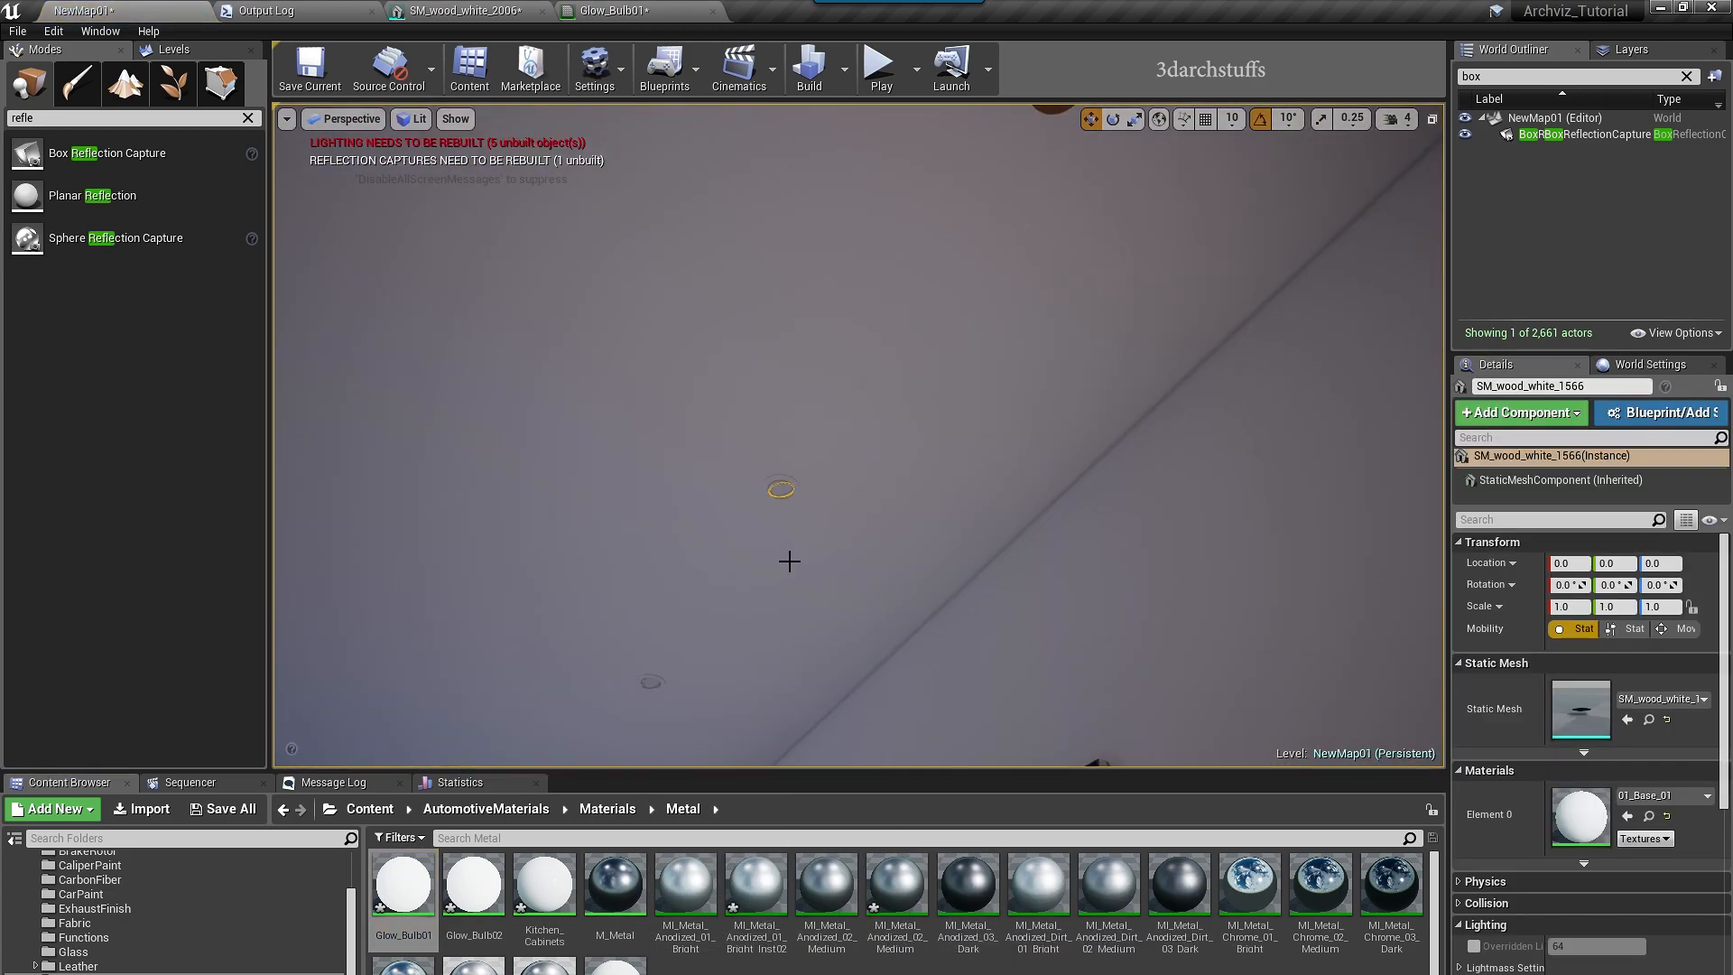
- Assign MI_Metal_Anodized_02_Medium to the three ring parts of the following ceiling downlight and Glow_Bulb01 to its bulb
key("f")
left_click_drag(898, 888, 1581, 704)
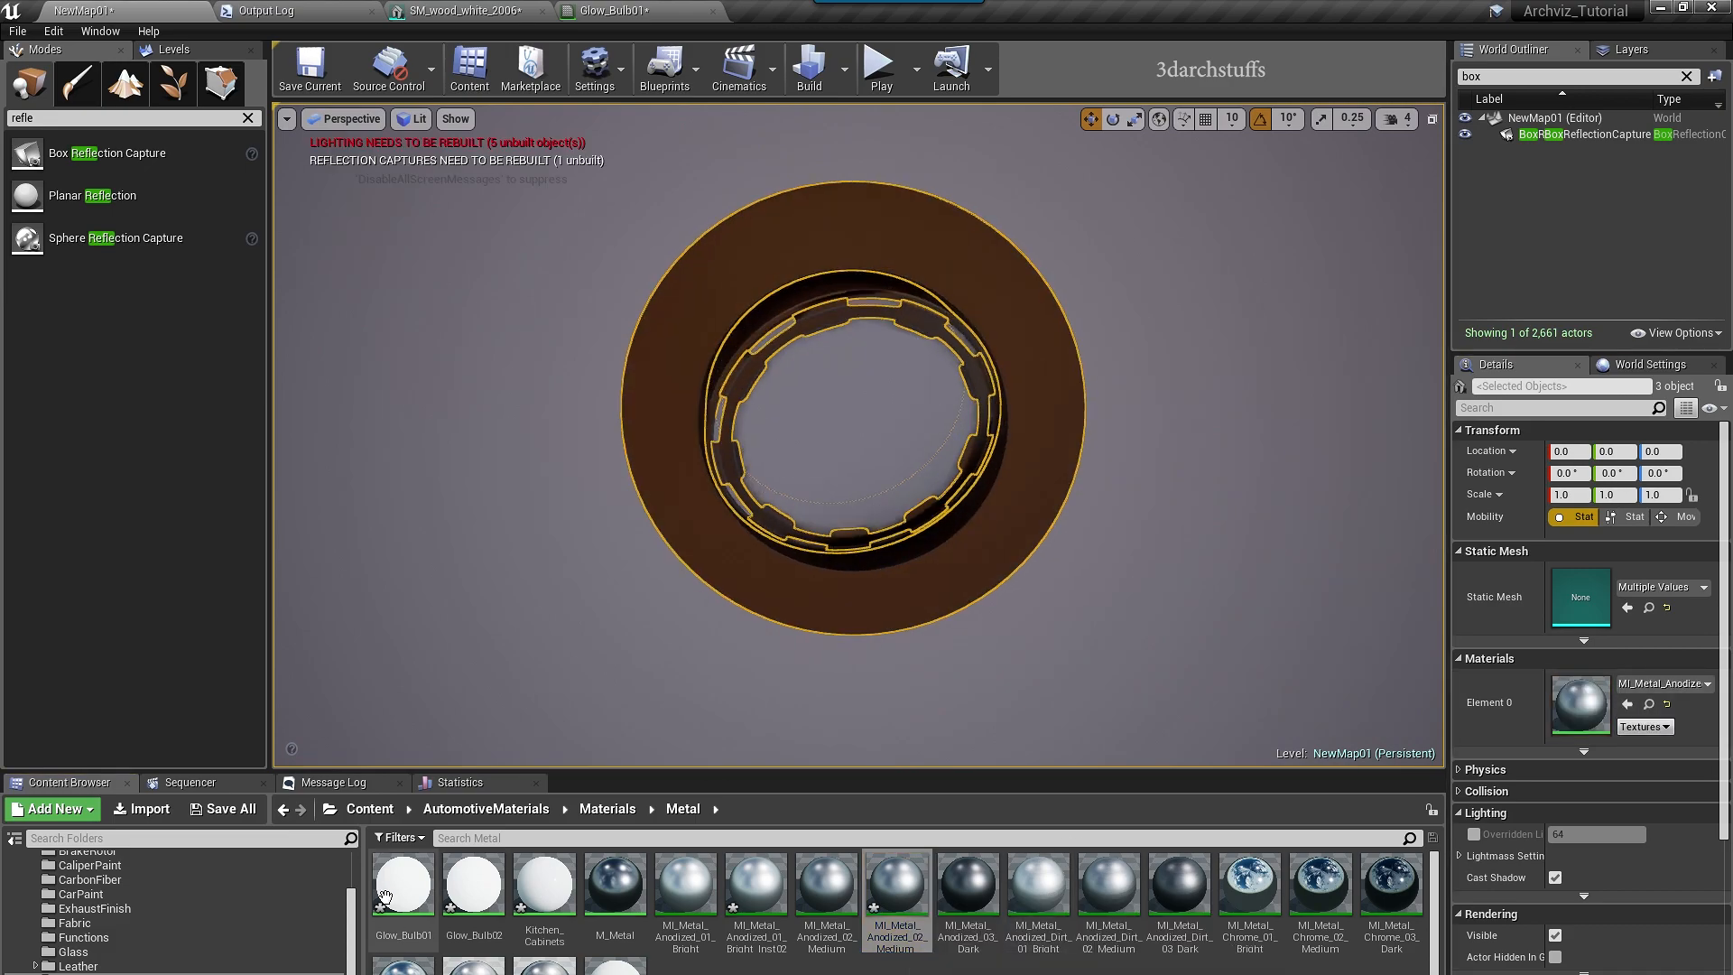
left_click(856, 433)
key("Escape")
- Focus on another untextured ceiling downlight and create a material instance from MI_Metal_Anodized_02_Medium_Inst01 for it
right_click_drag(1156, 530, 1363, 595)
left_click(1072, 301)
key("f")
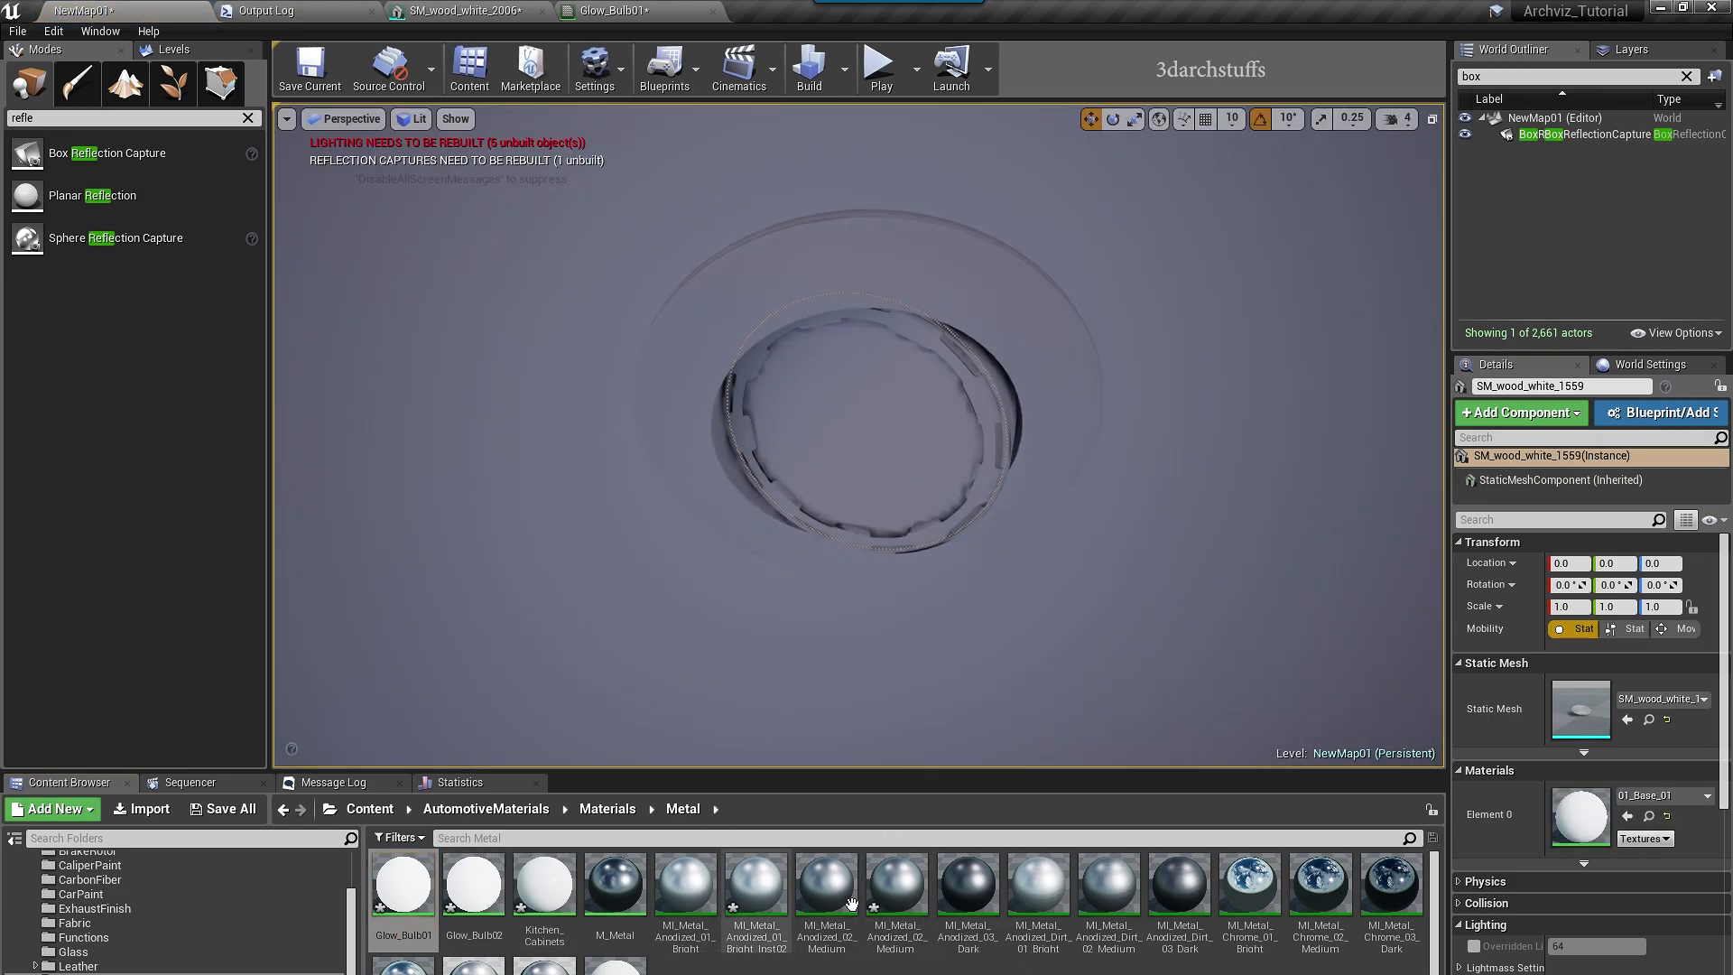
right_click(894, 431)
left_click(968, 886)
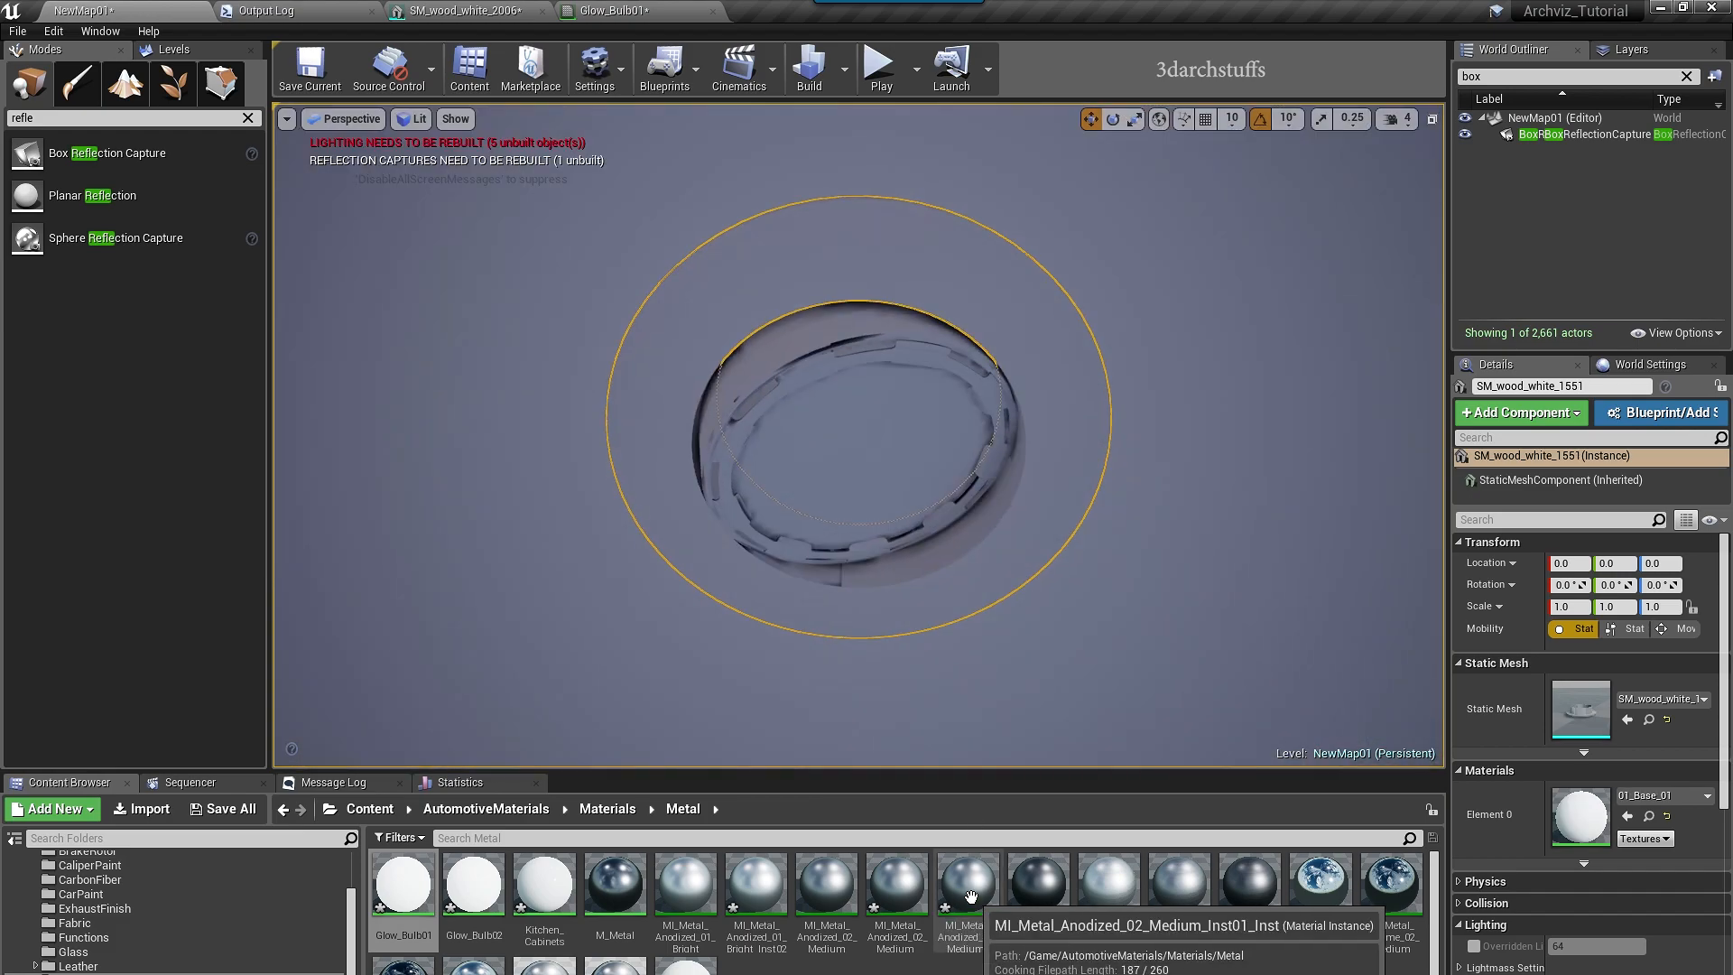
- Apply MI_Metal_Anodized_02_Medium_Inst01_Inst to the rims and inner rings of the next ceiling downlights, and Glow_Bulb01 to their bulbs
left_click_drag(967, 887, 987, 428)
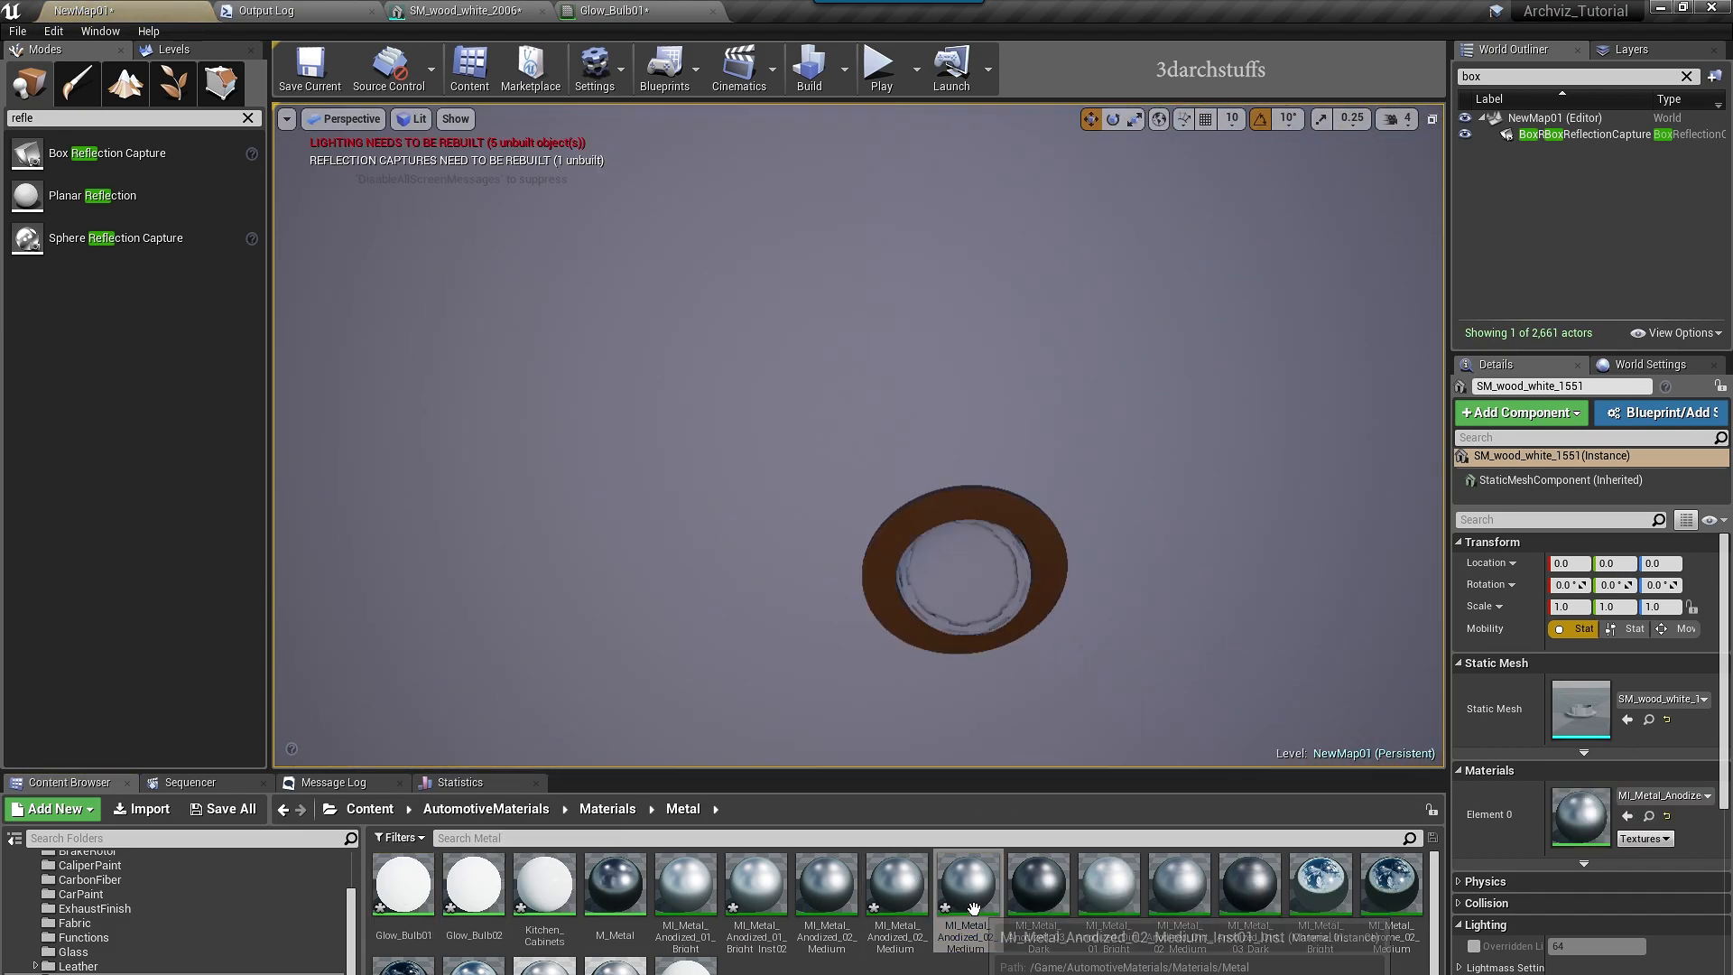
left_click_drag(1010, 475, 1011, 475)
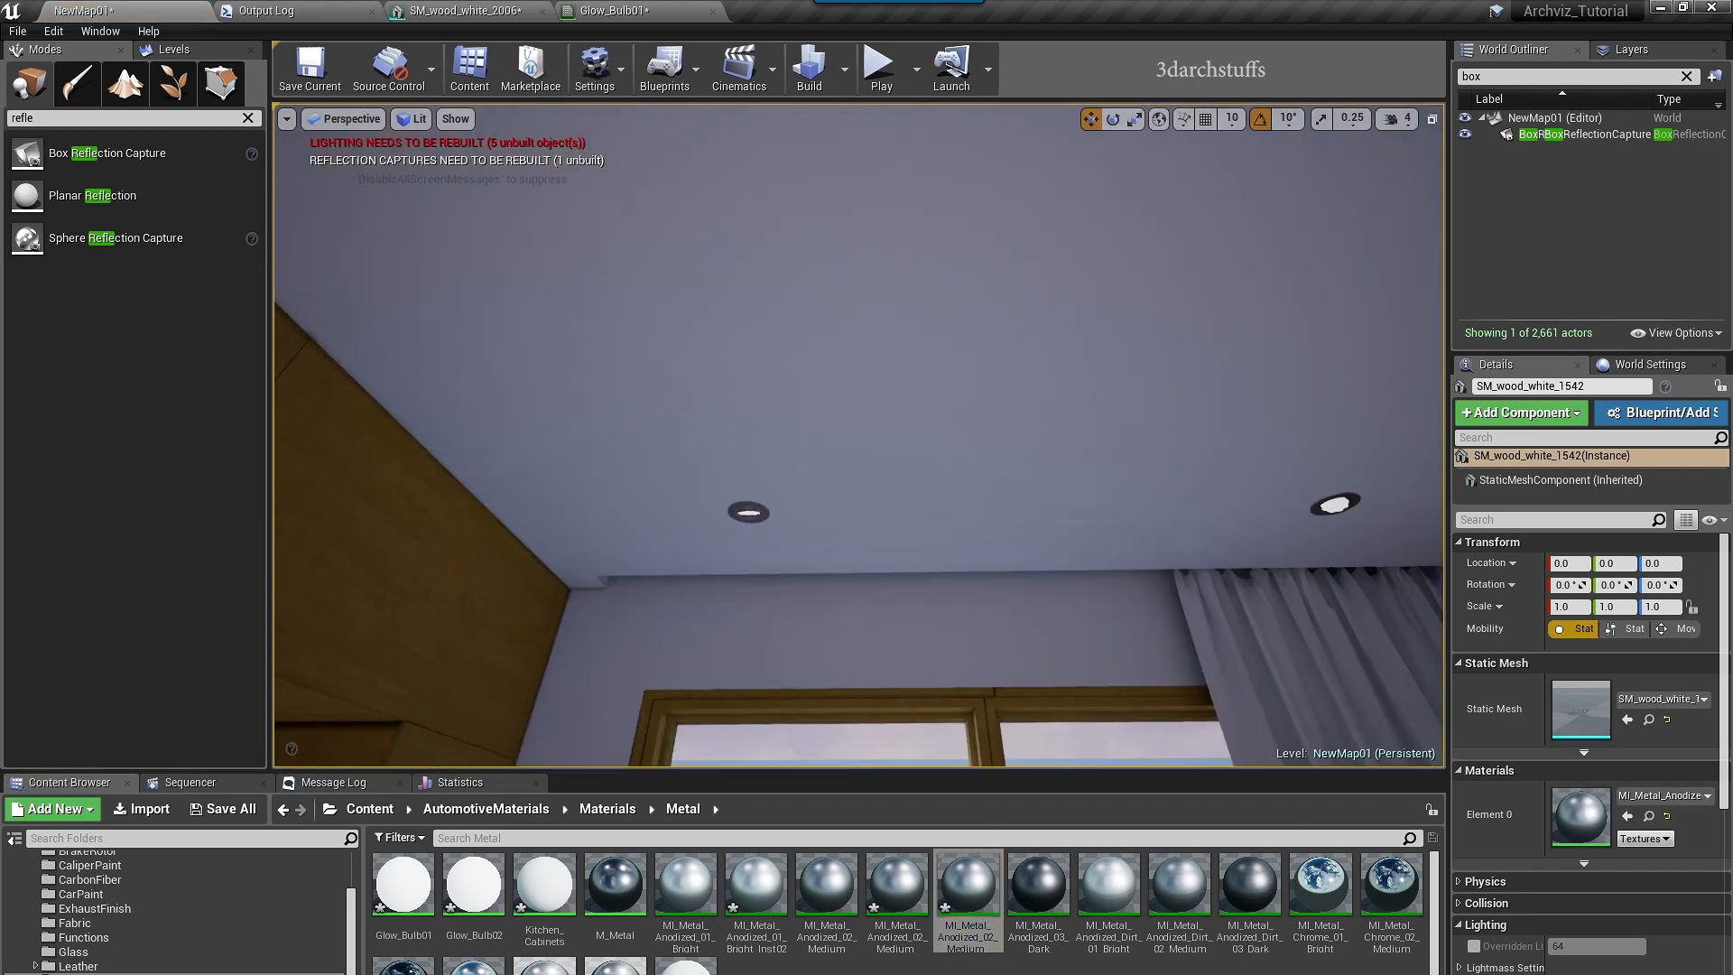
left_click(777, 582)
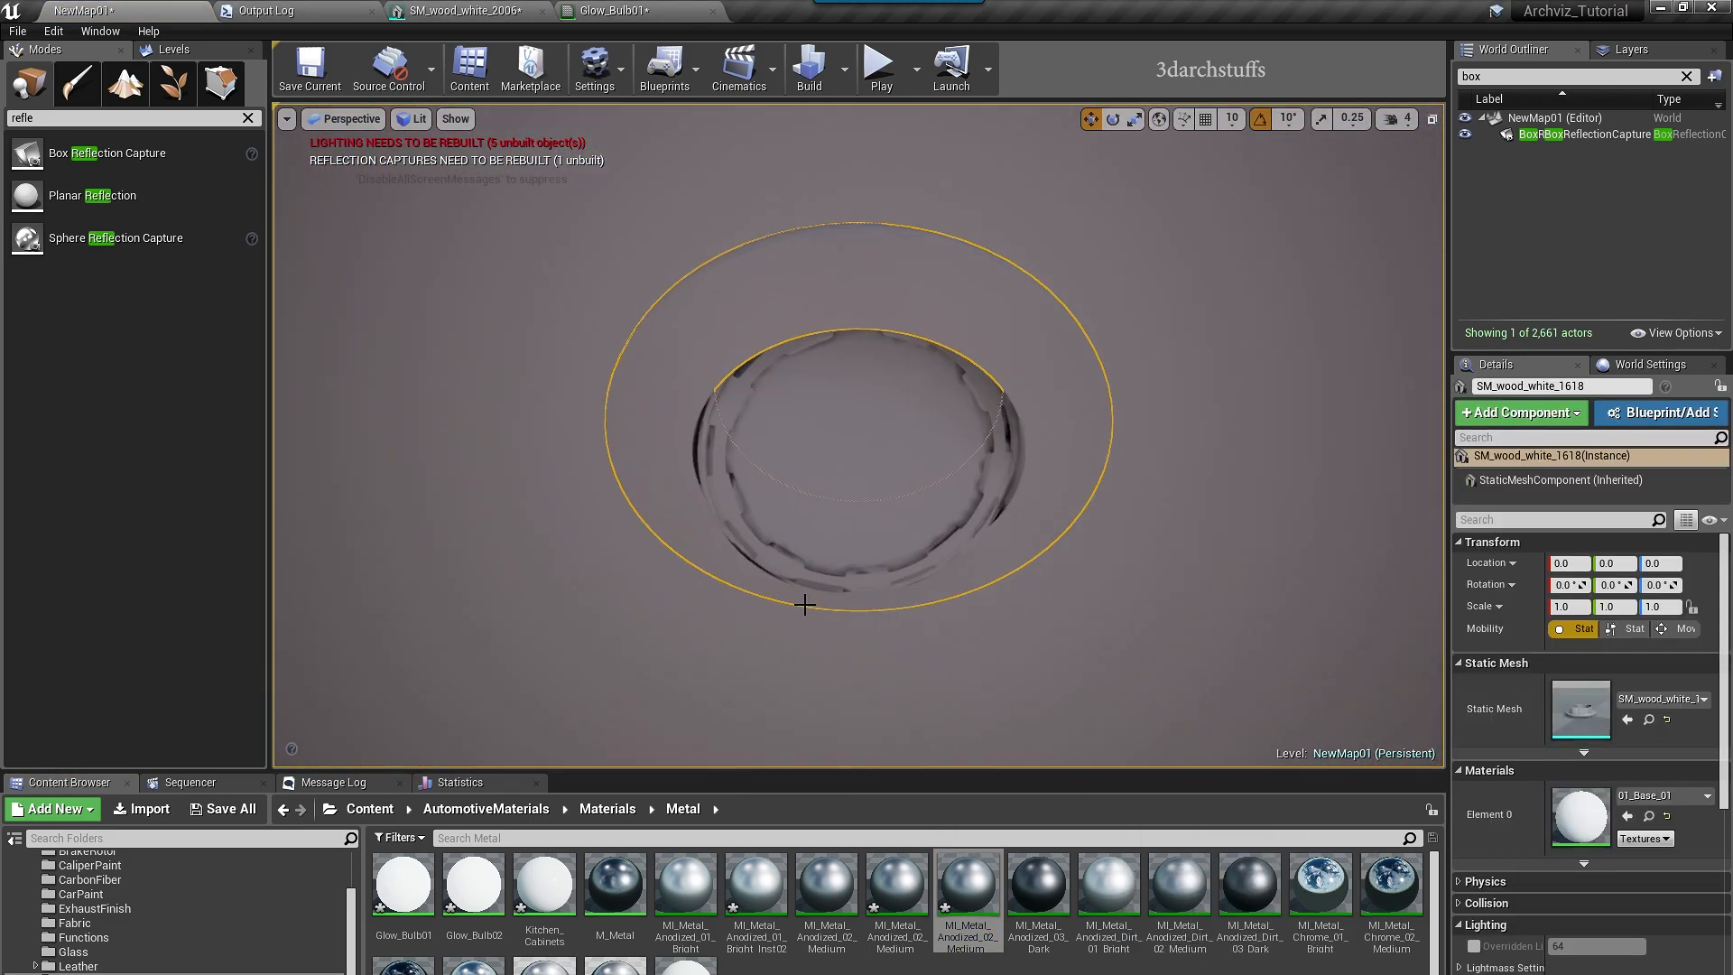
left_click_drag(1065, 415, 869, 593)
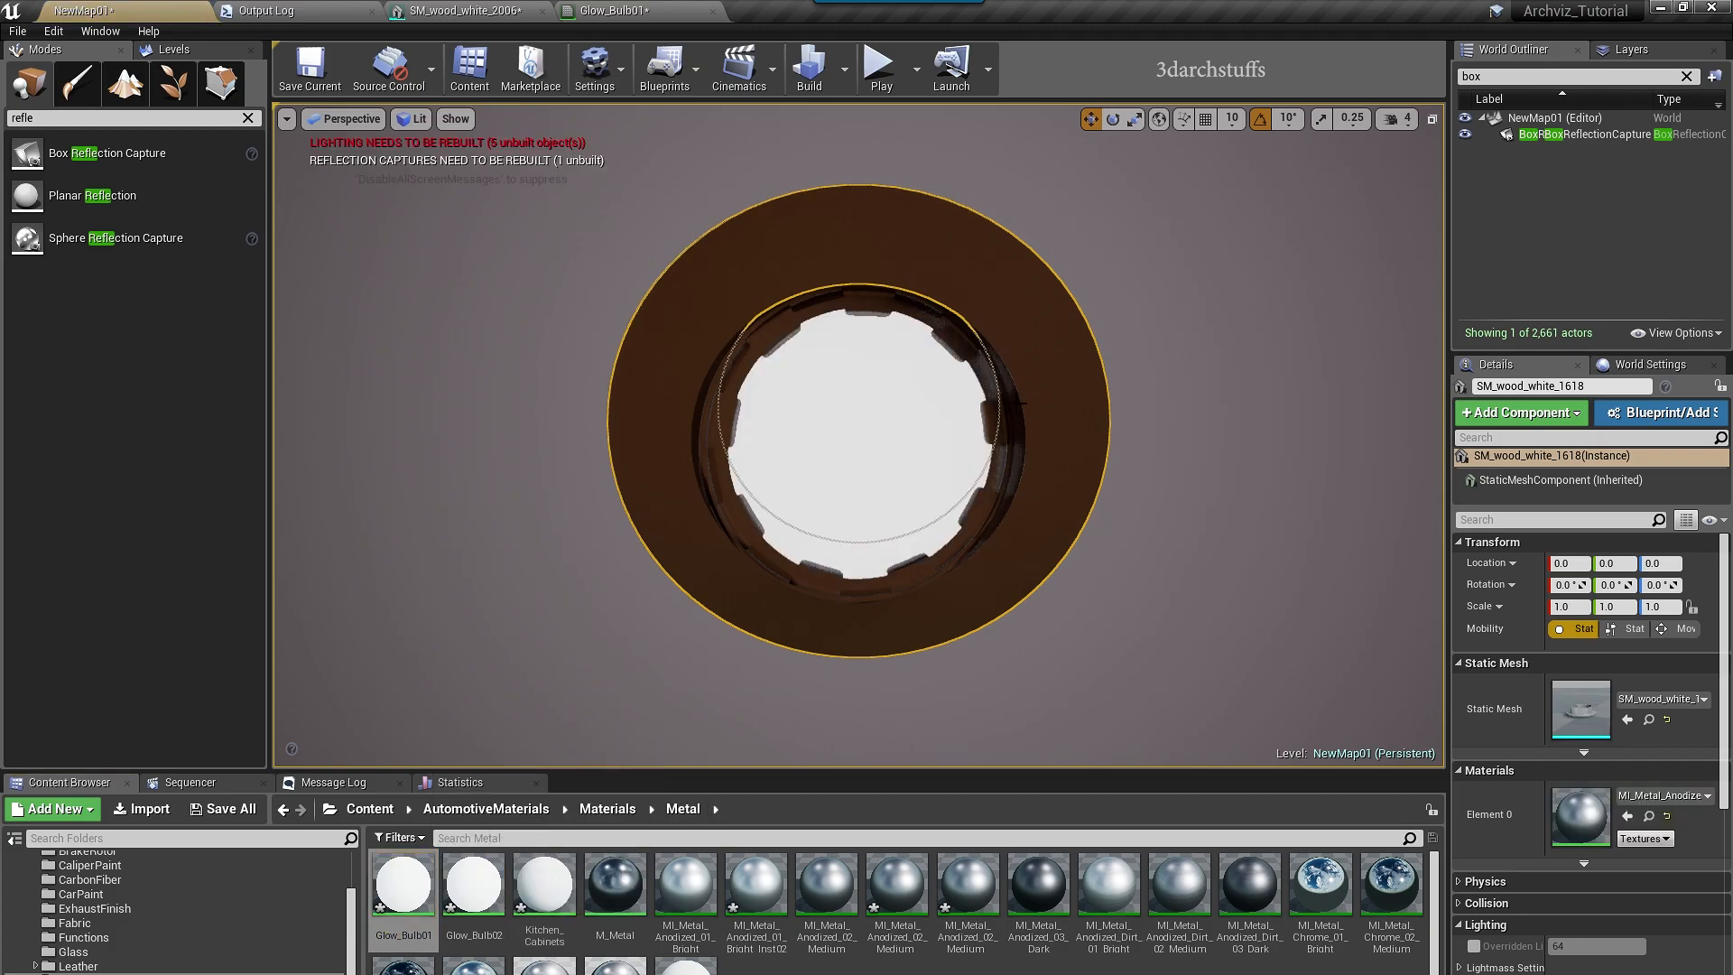
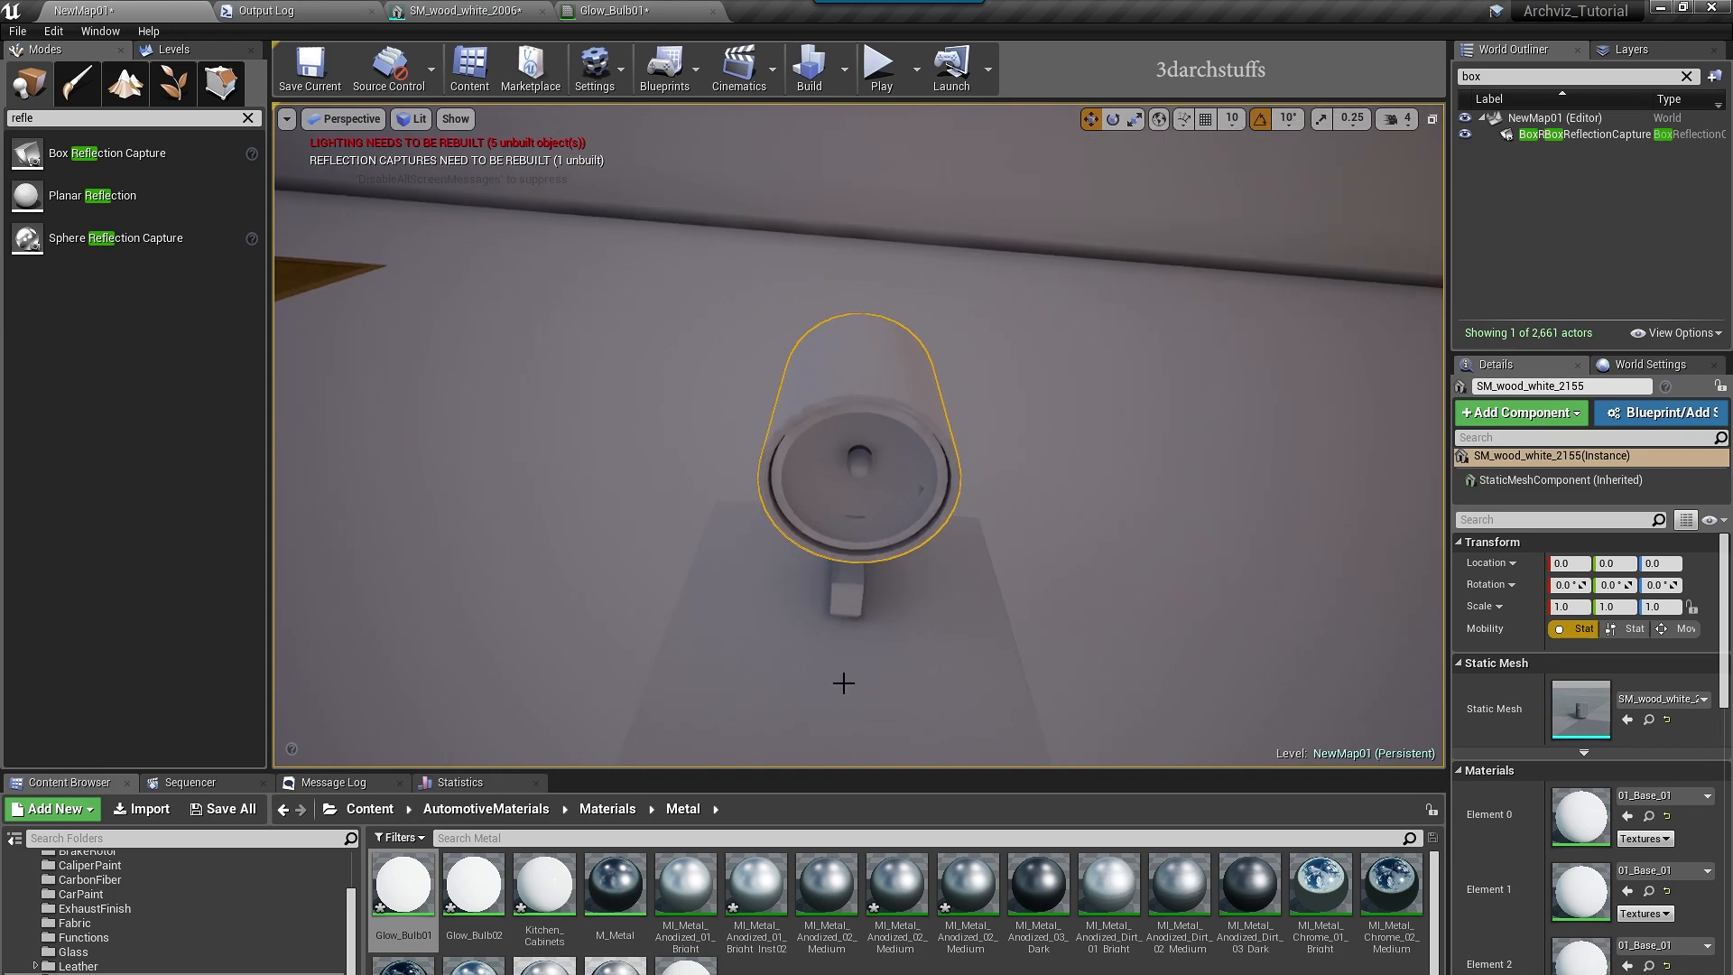
- Apply MI_Metal_Anodized_02_Medium_Inst01_Inst to the second wall spotlight's body, bracket and mounting plate, and Glow_Bulb01 to its lens
left_click_drag(964, 903, 859, 370)
left_click_drag(964, 902, 864, 545)
left_click_drag(964, 903, 903, 695)
left_click_drag(823, 493, 823, 492)
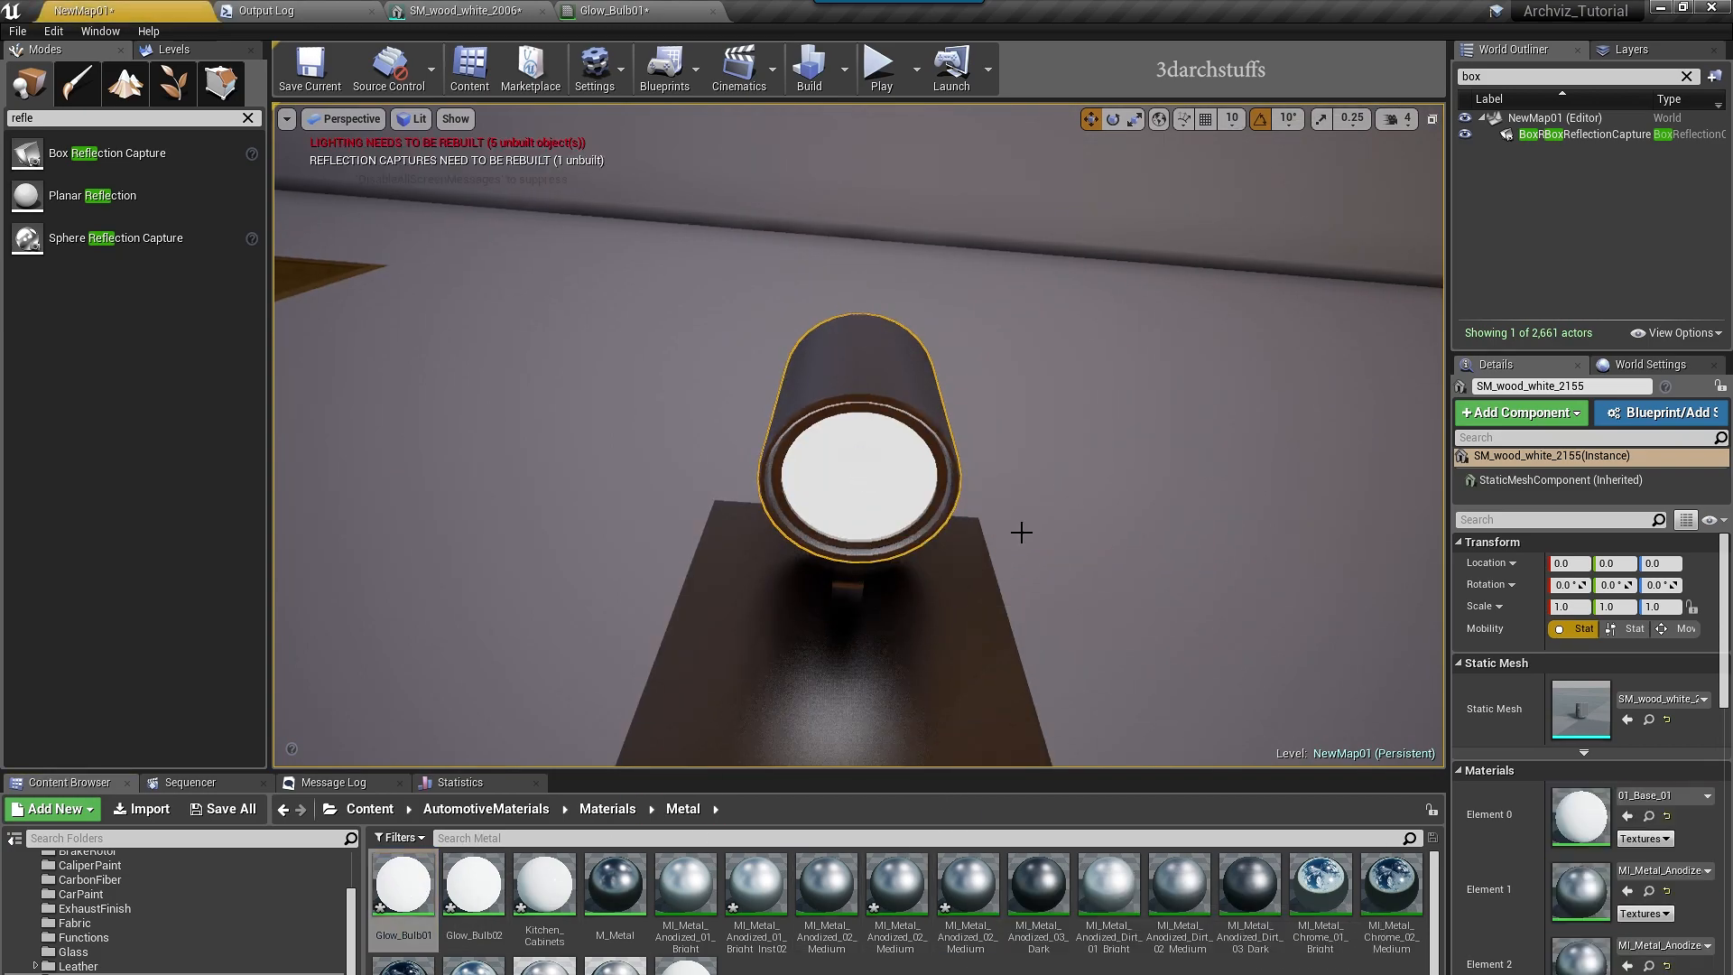
- Apply MI_Metal_Anodized_02_Medium_Inst01_Inst to the remaining wall spotlight and the ring parts of the neighbouring ceiling downlights
left_click_drag(966, 902, 1046, 422)
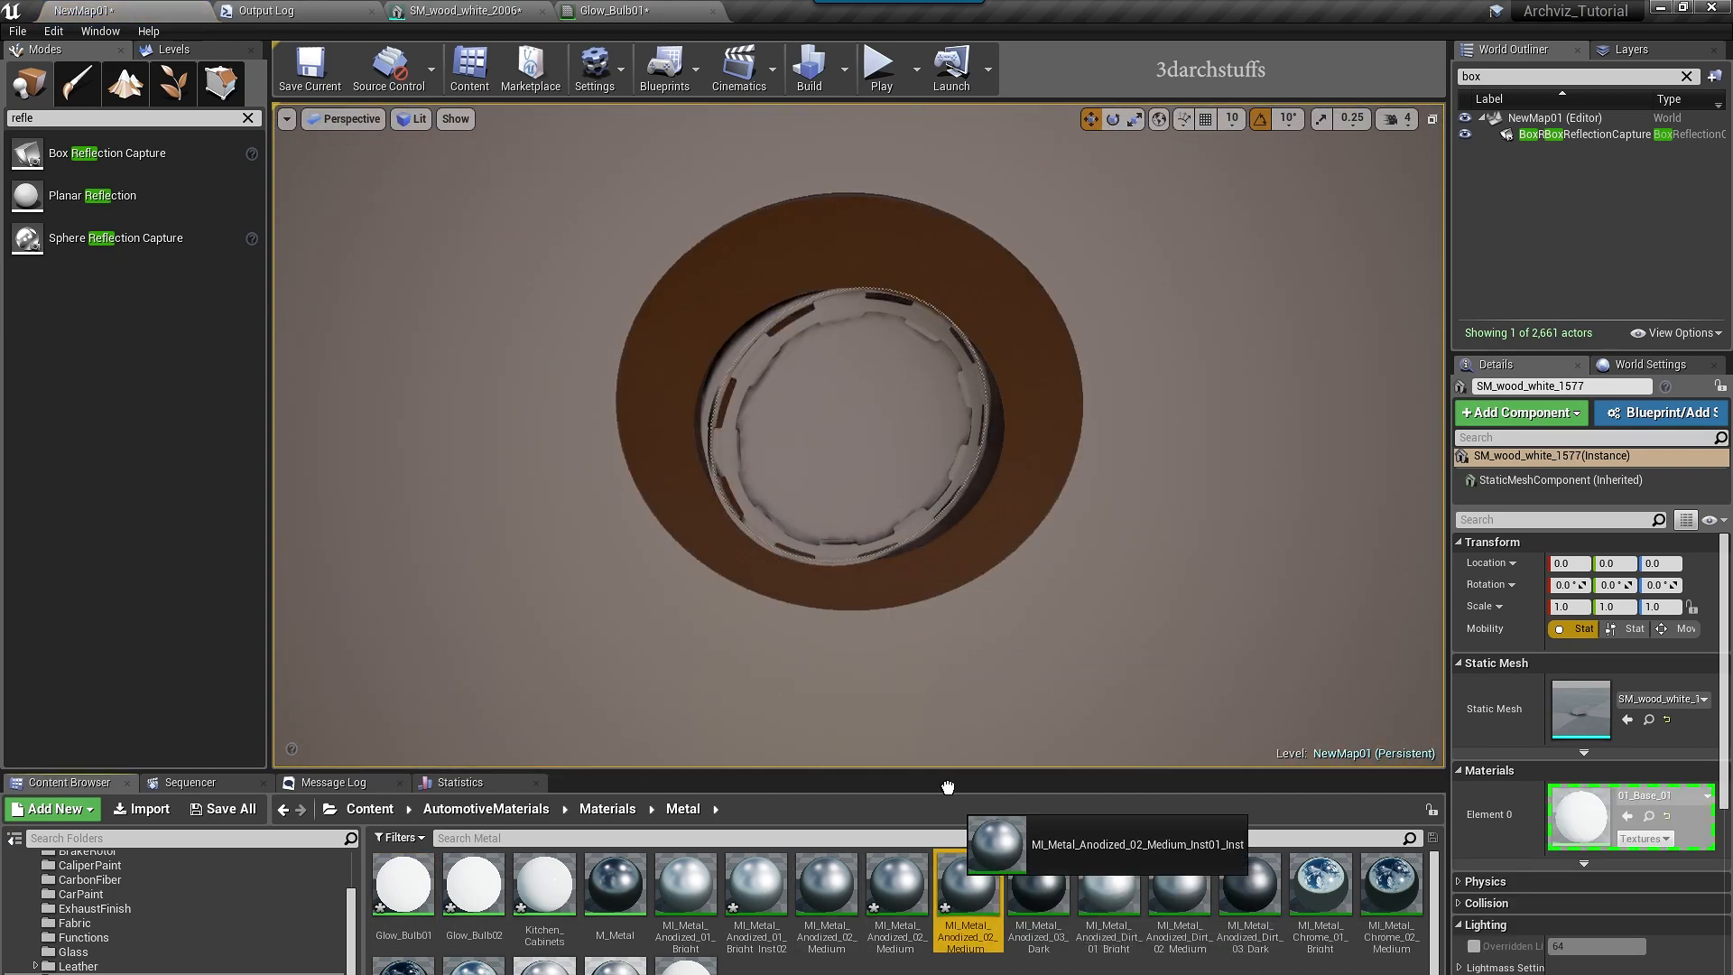
left_click_drag(732, 363, 732, 363)
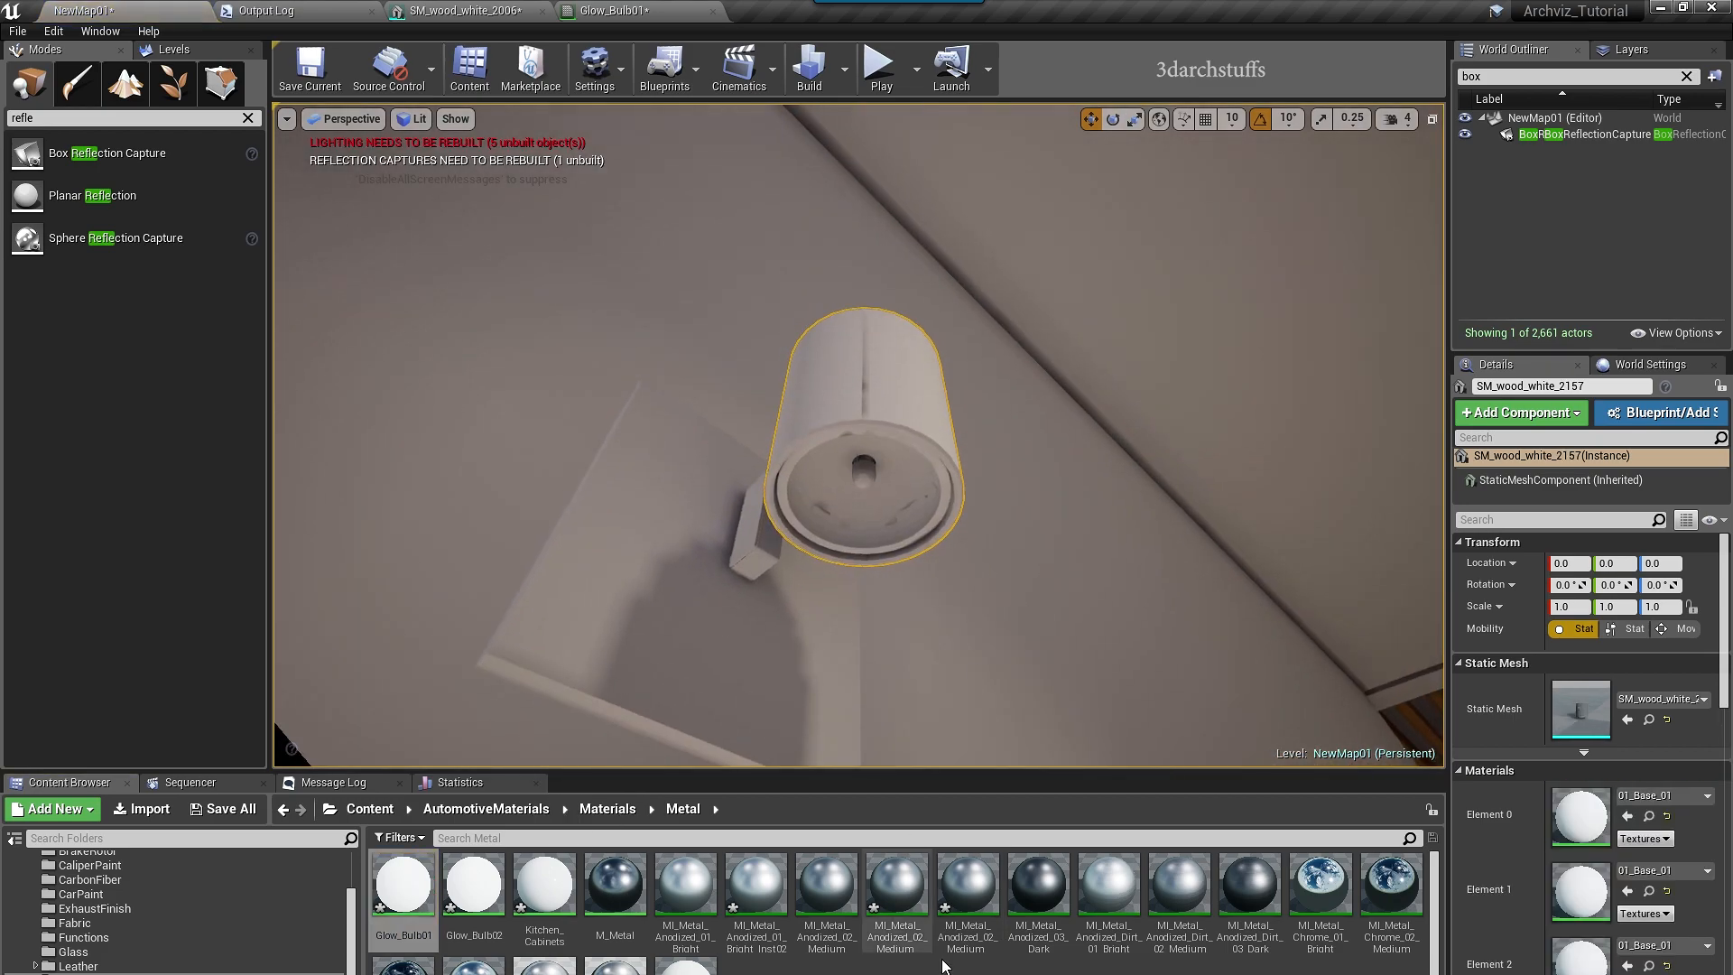
left_click_drag(965, 903, 940, 488)
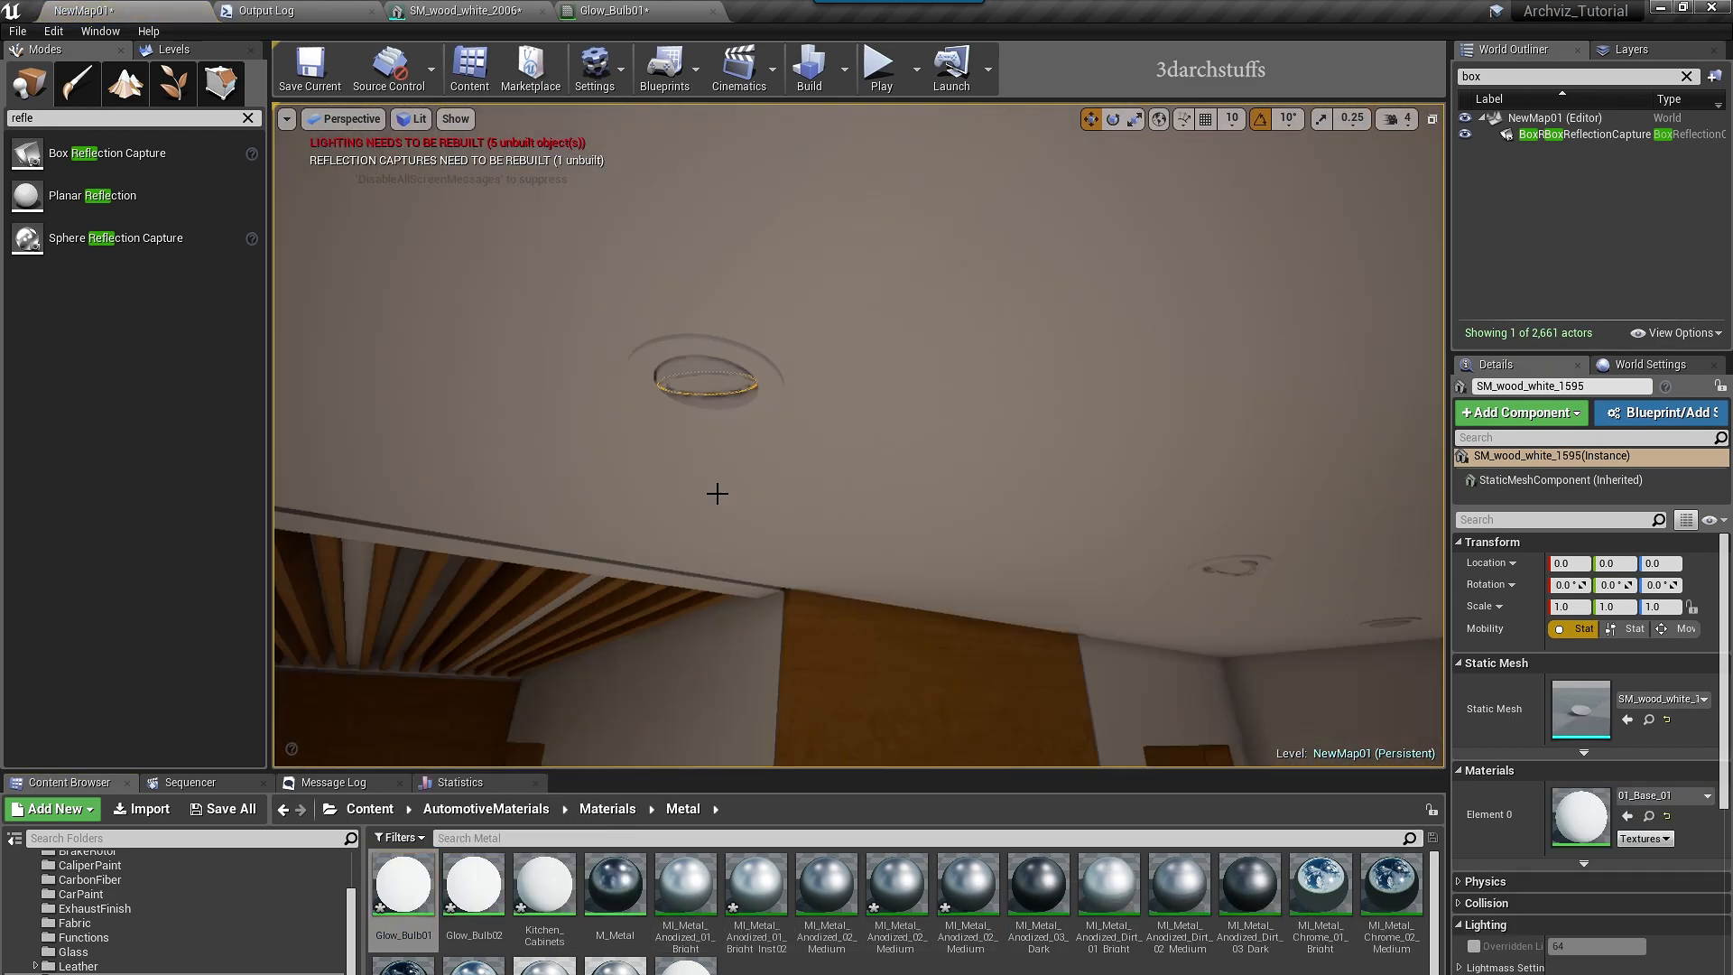
left_click_drag(965, 902, 953, 322)
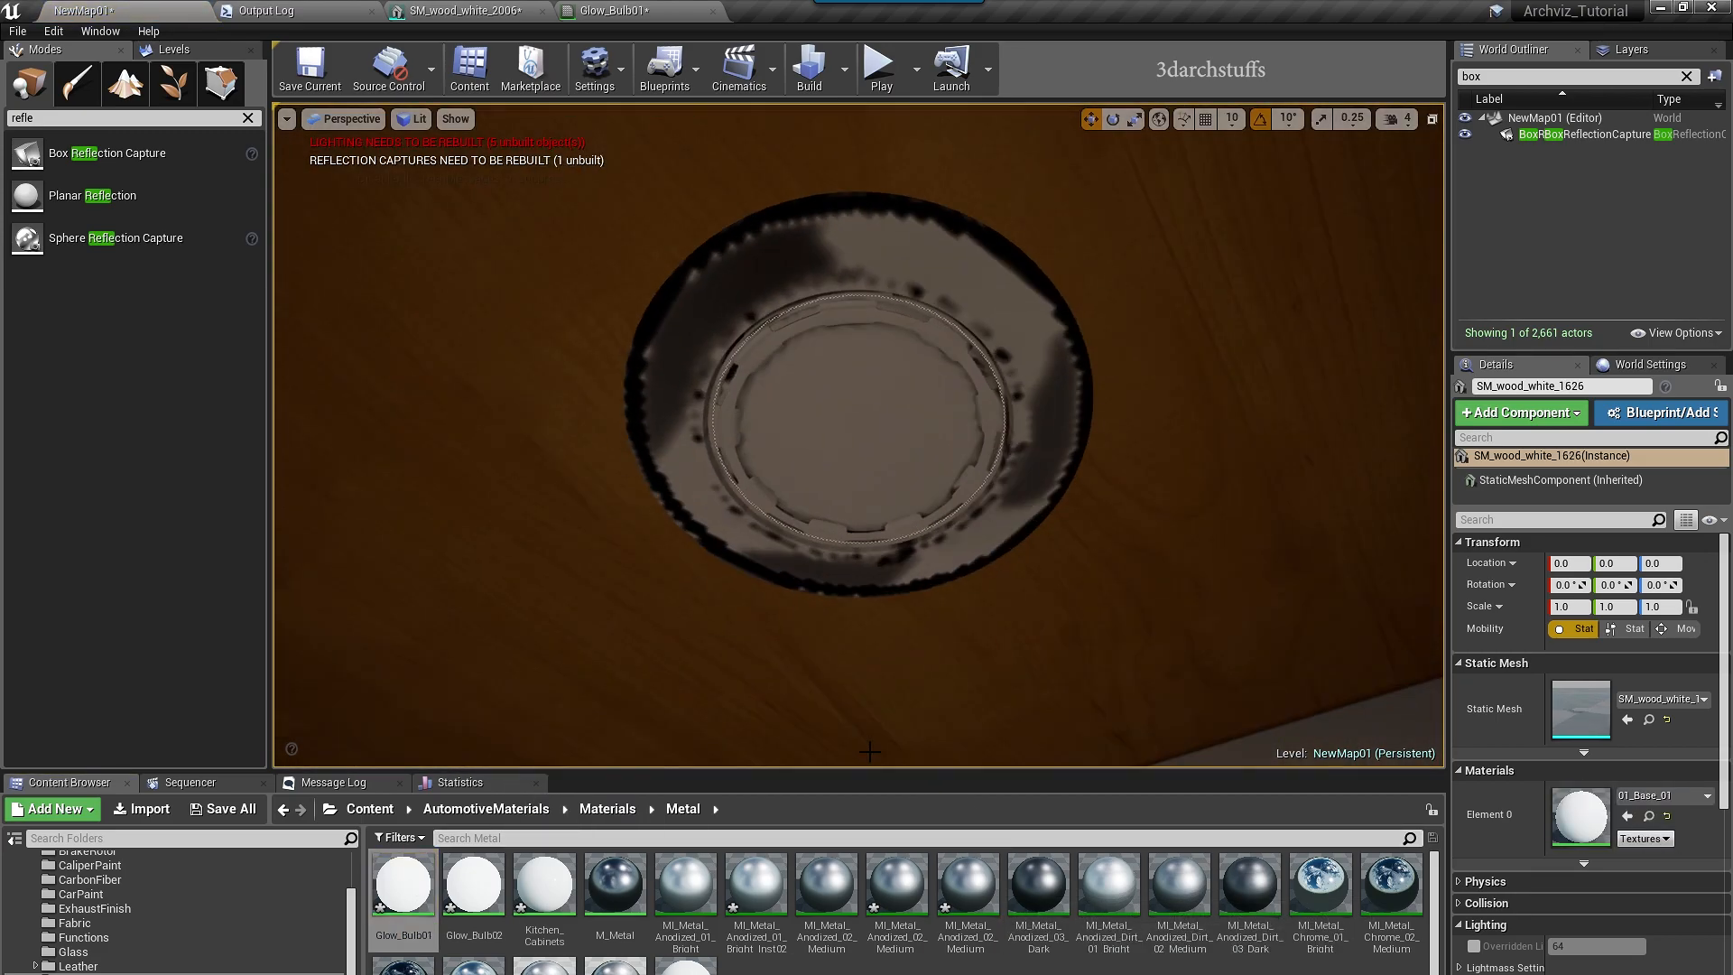
- Open the static mesh of the wood-panel downlight's rim and apply MI_Metal_Anodized_02_Medium_Inst01_Inst to that rim in the level
double_click(1575, 706)
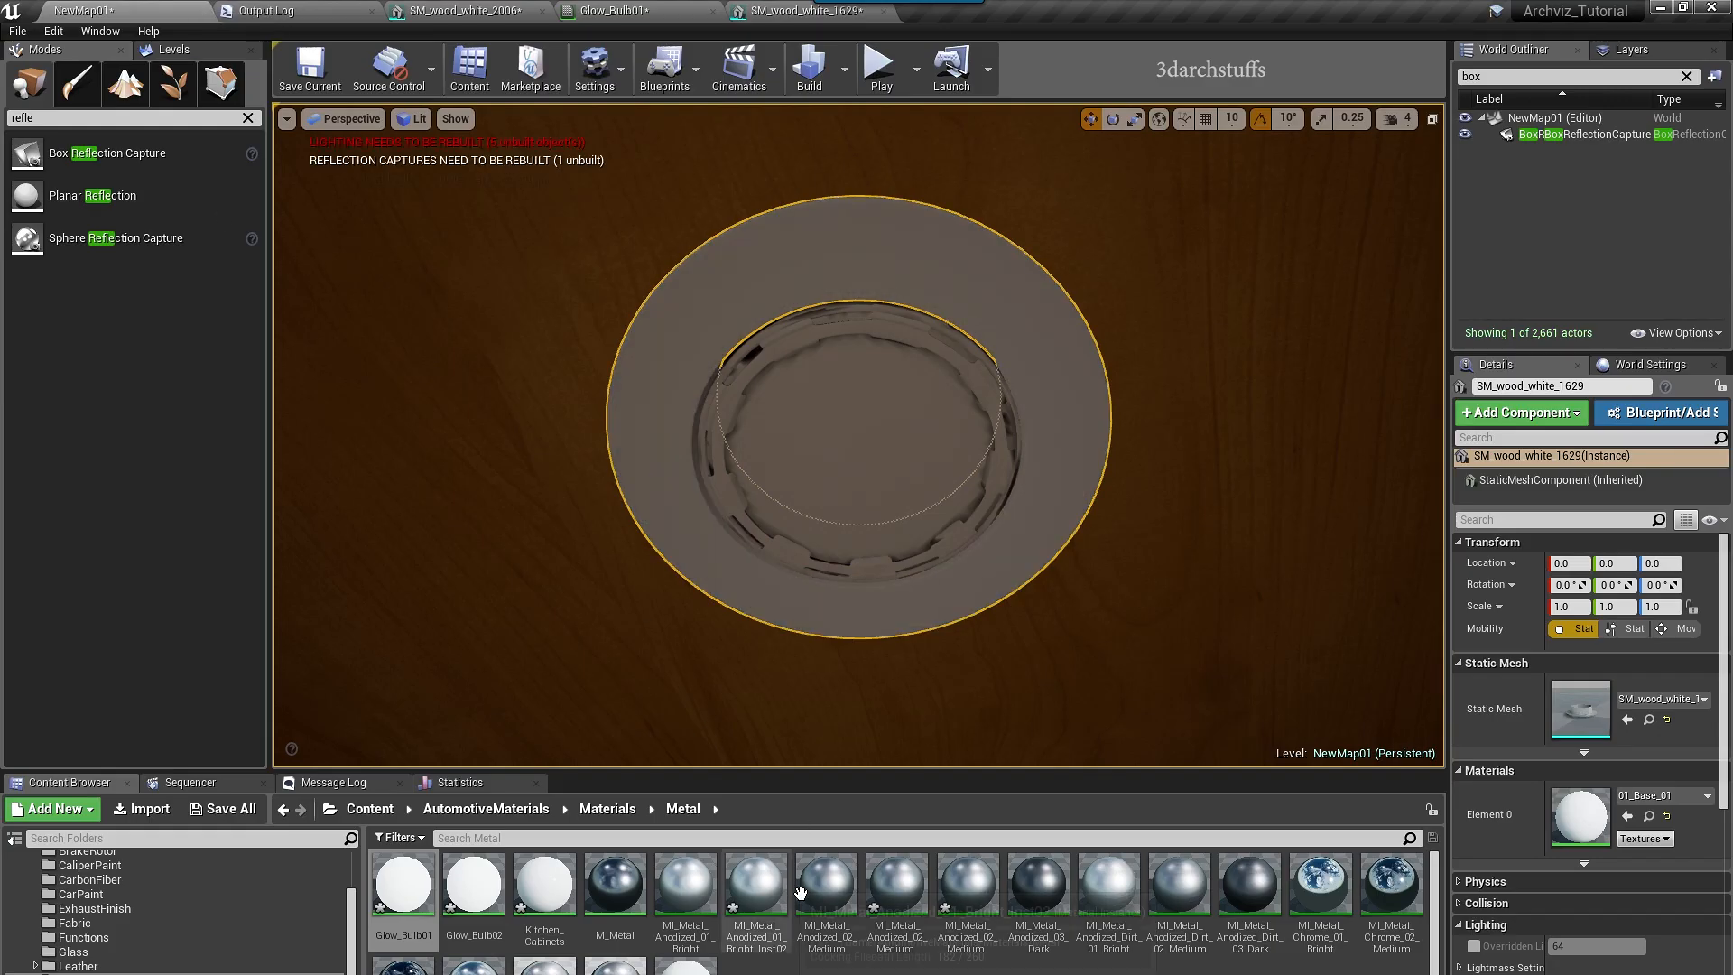
left_click_drag(967, 889, 993, 692)
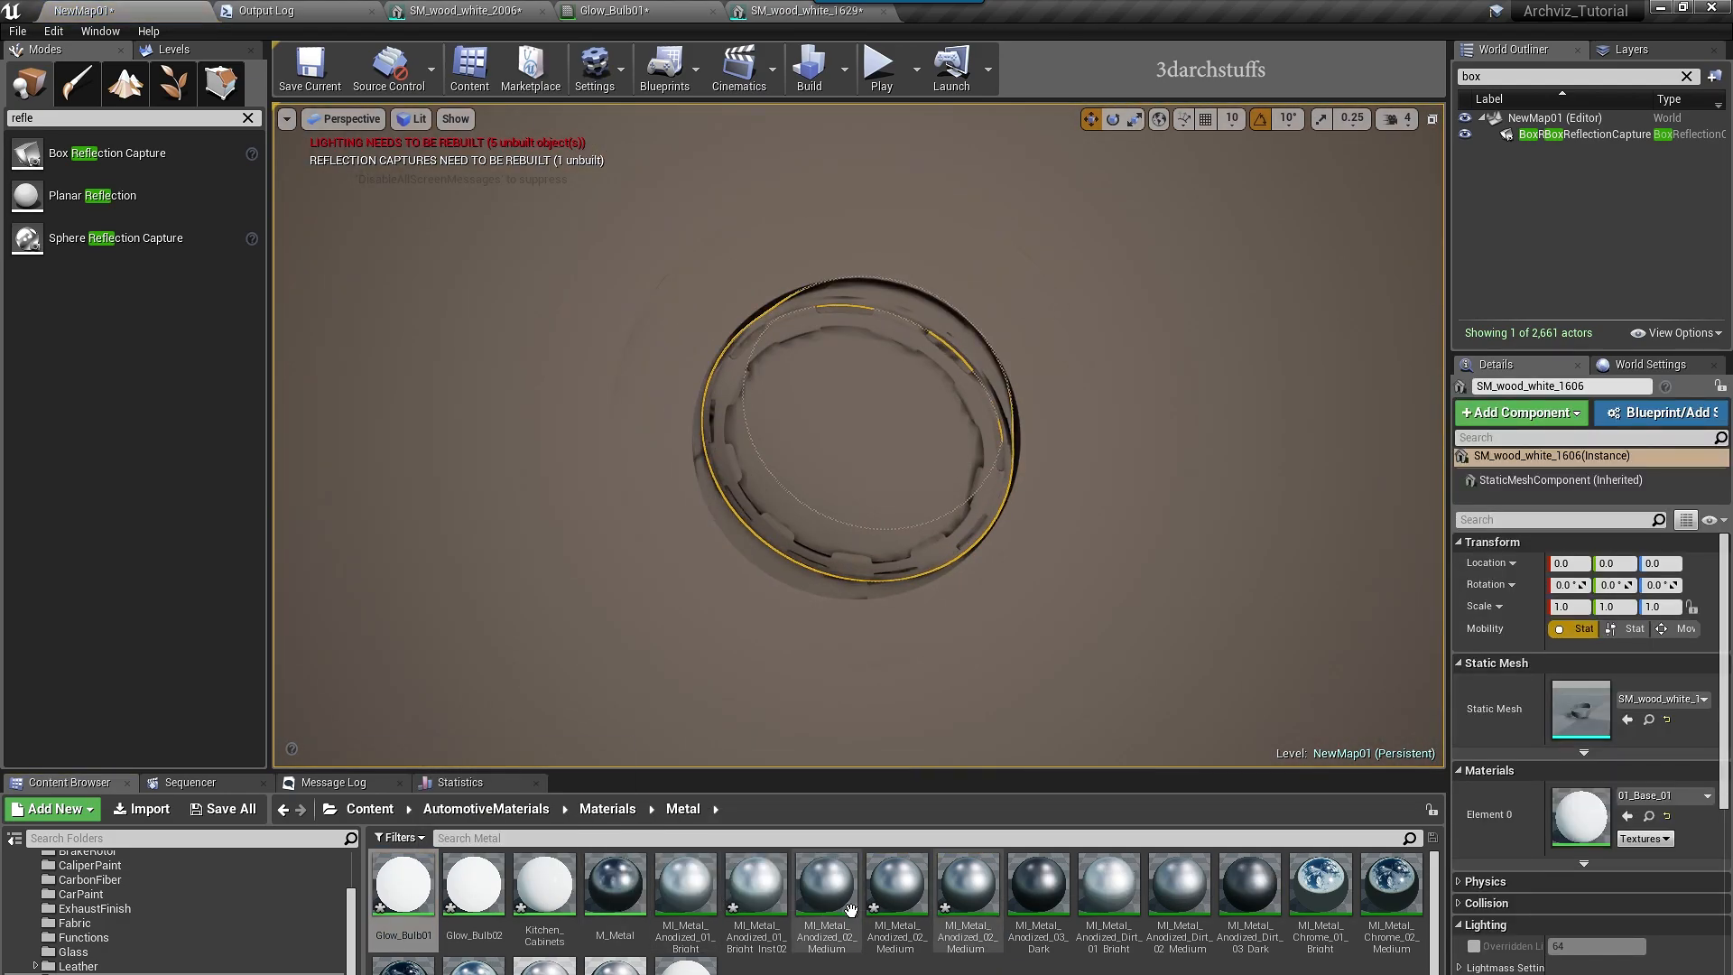
- Apply MI_Metal_Anodized_02_Medium_Inst01_Inst to the rings of the next white-ceiling downlight and Glow_Bulb01 to its bulb
left_click_drag(966, 903, 969, 768)
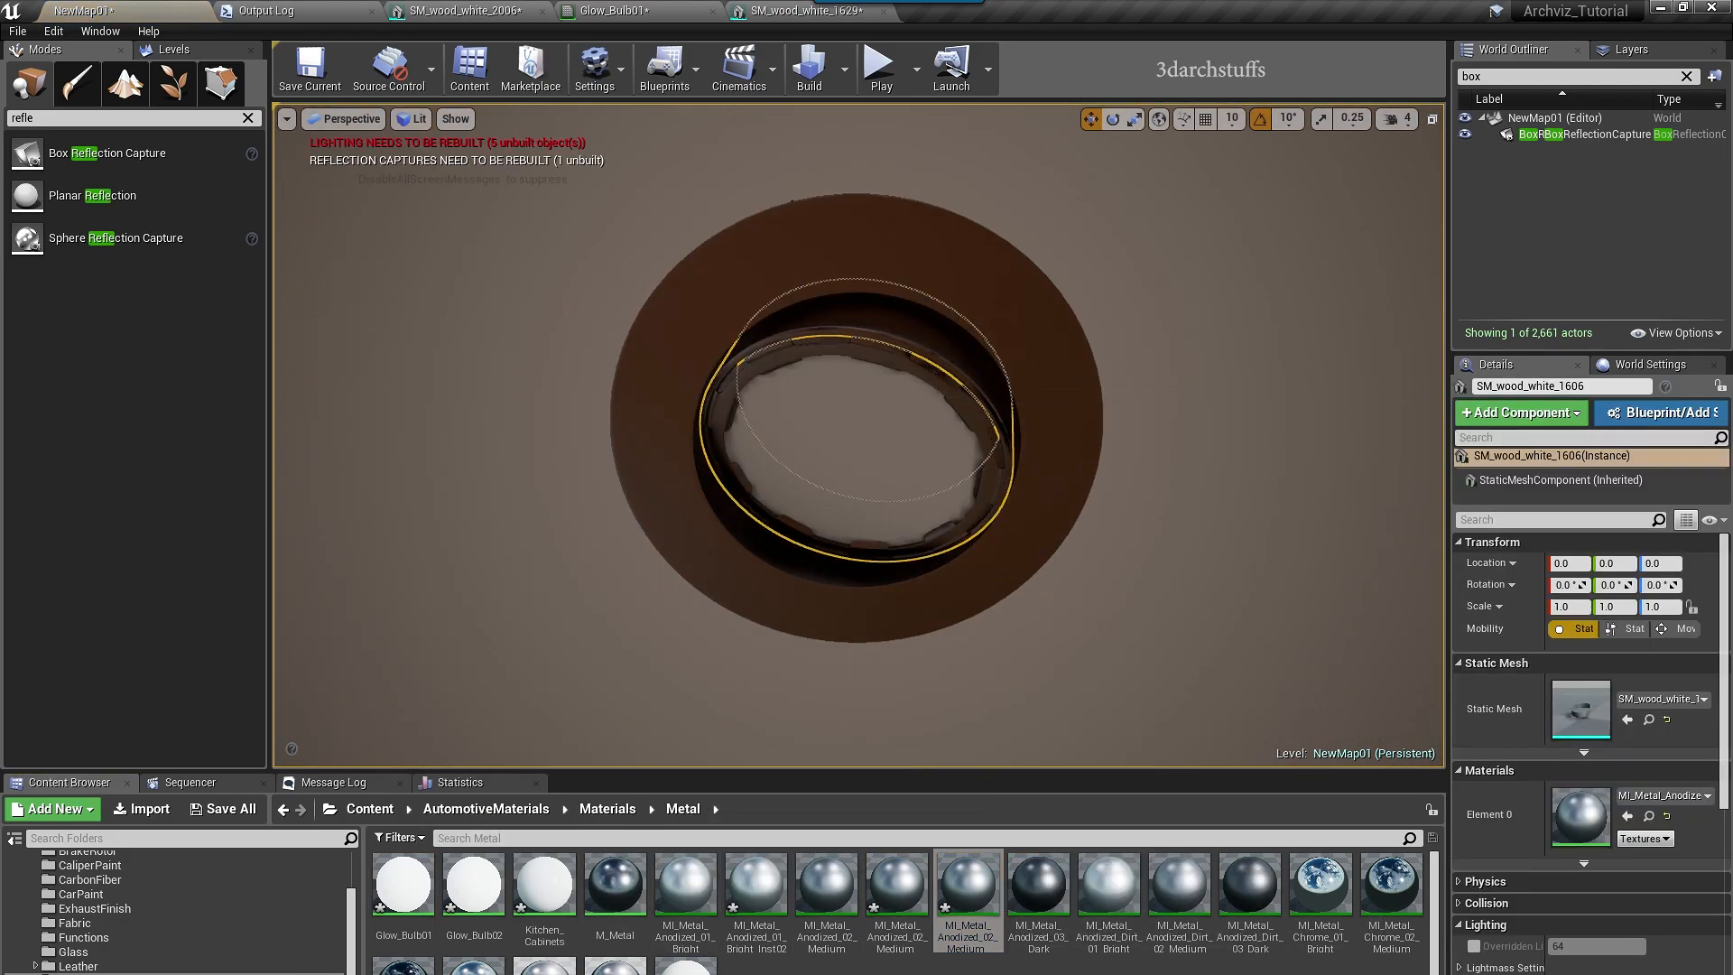
left_click_drag(405, 877, 857, 406)
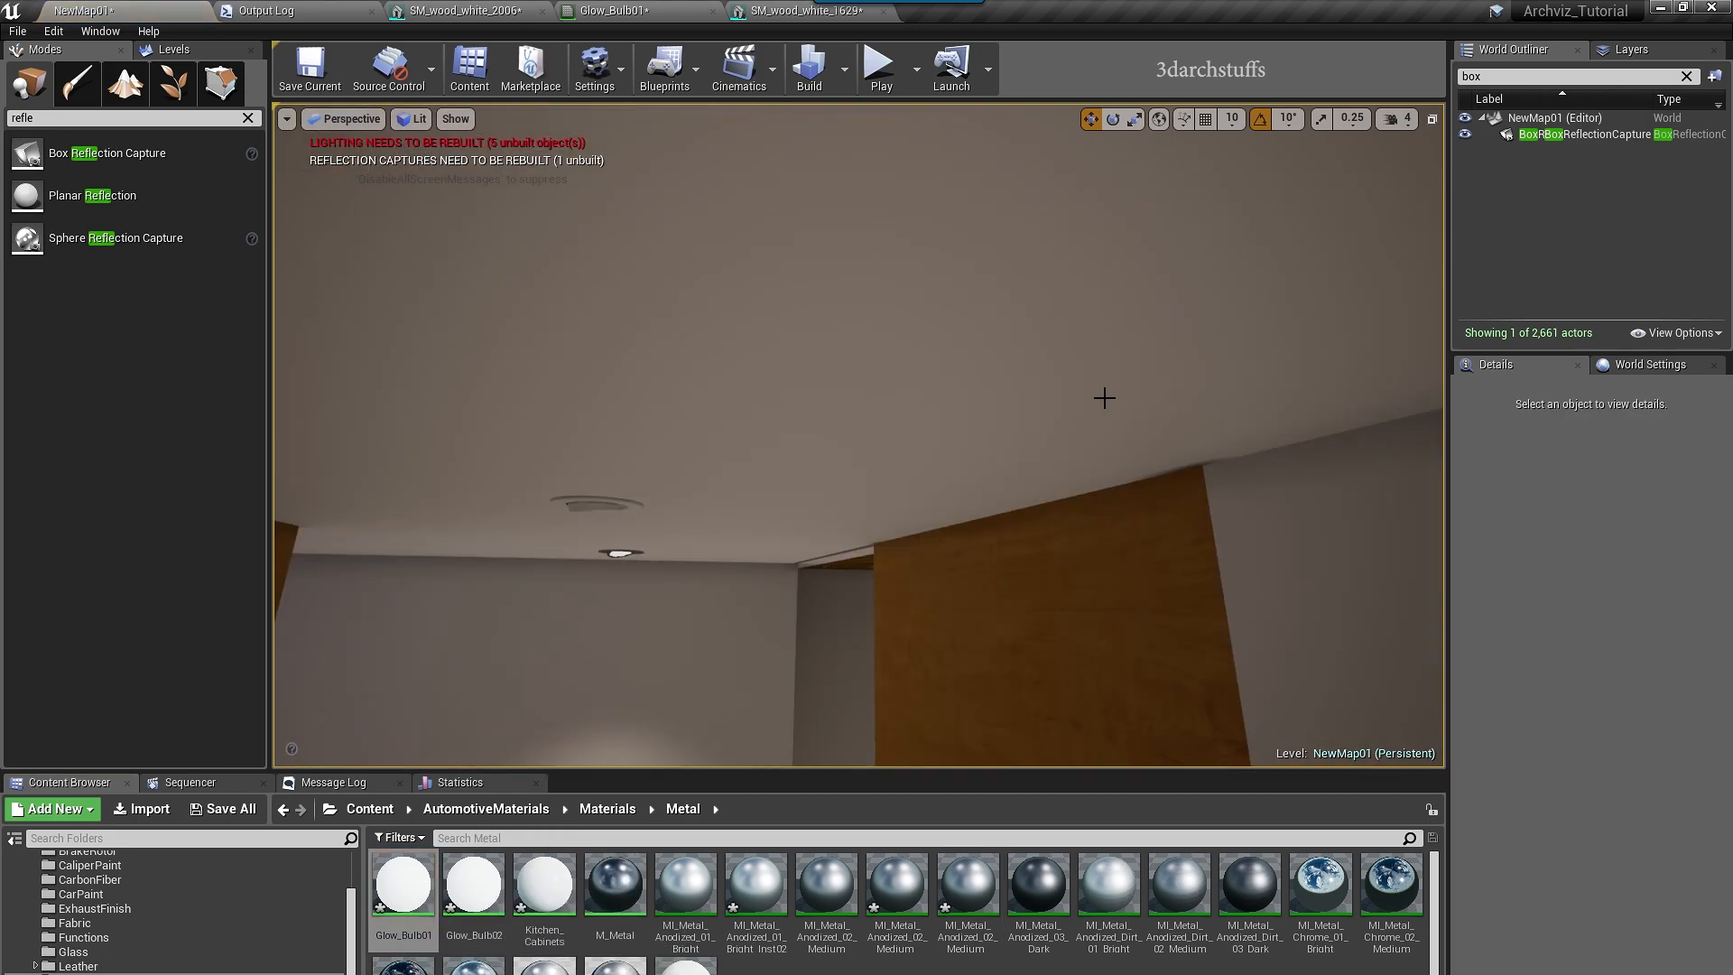
- Apply MI_Metal_Anodized_02_Medium_Inst01_Inst to the rings of the next ceiling downlight and Glow_Bulb01 to its bulb
right_click_drag(1105, 398, 1074, 297)
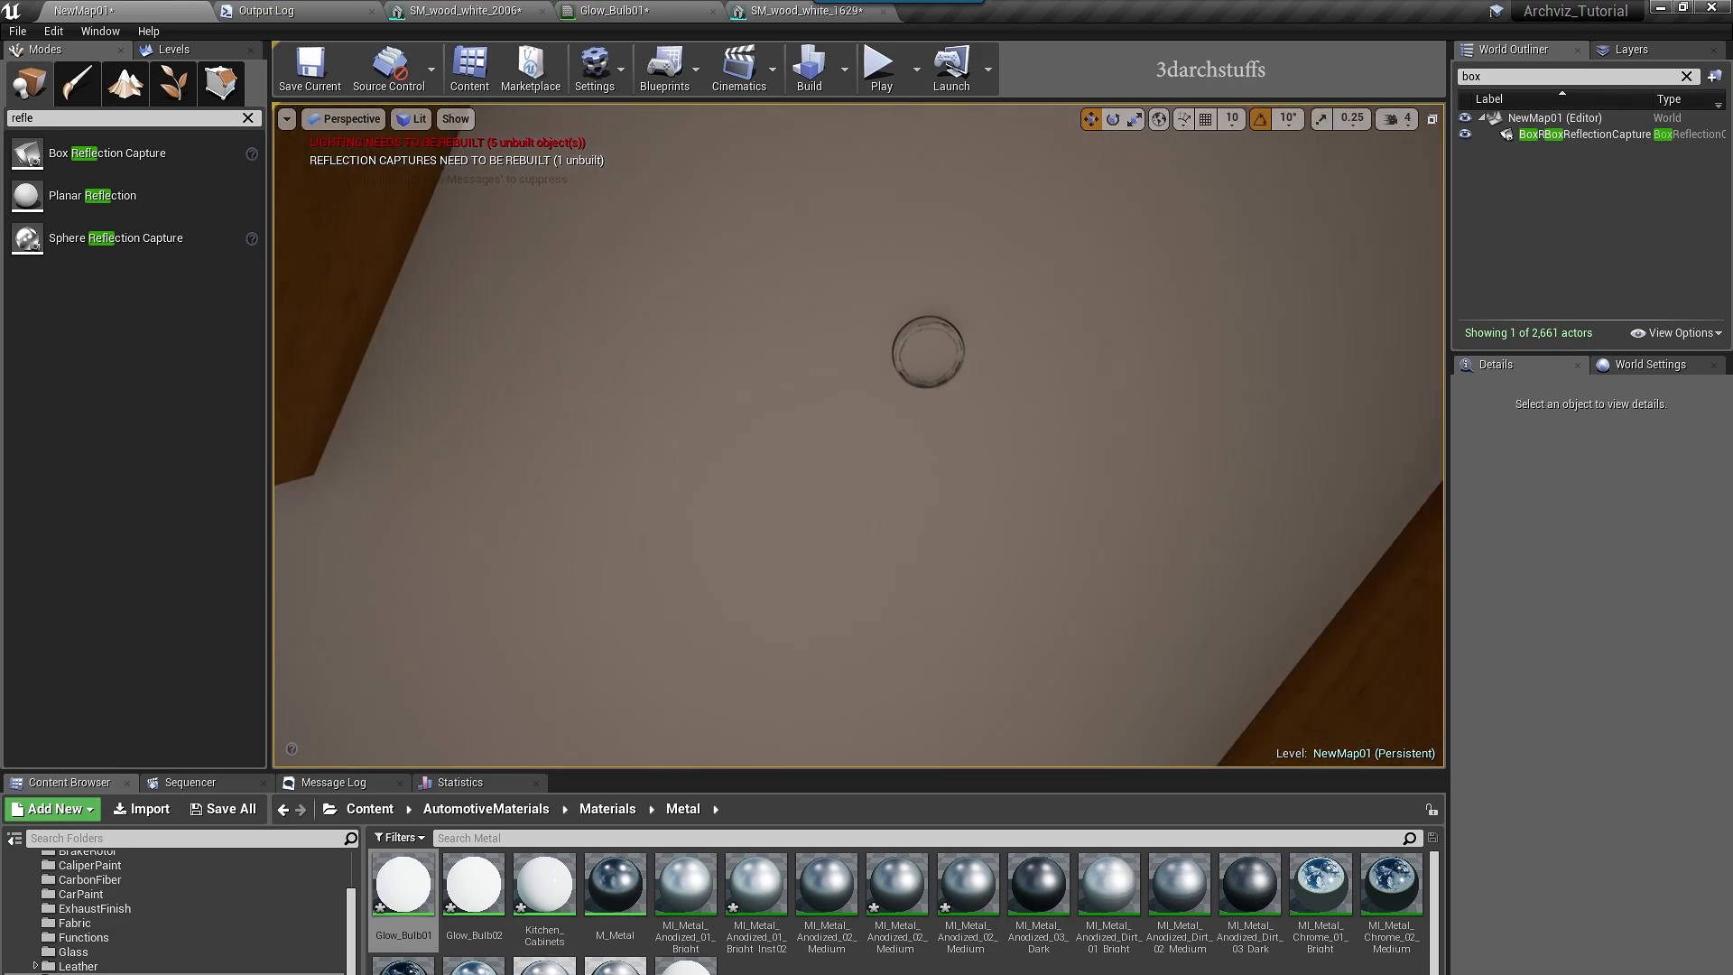
left_click(912, 386)
scroll(945, 412, "up", 2)
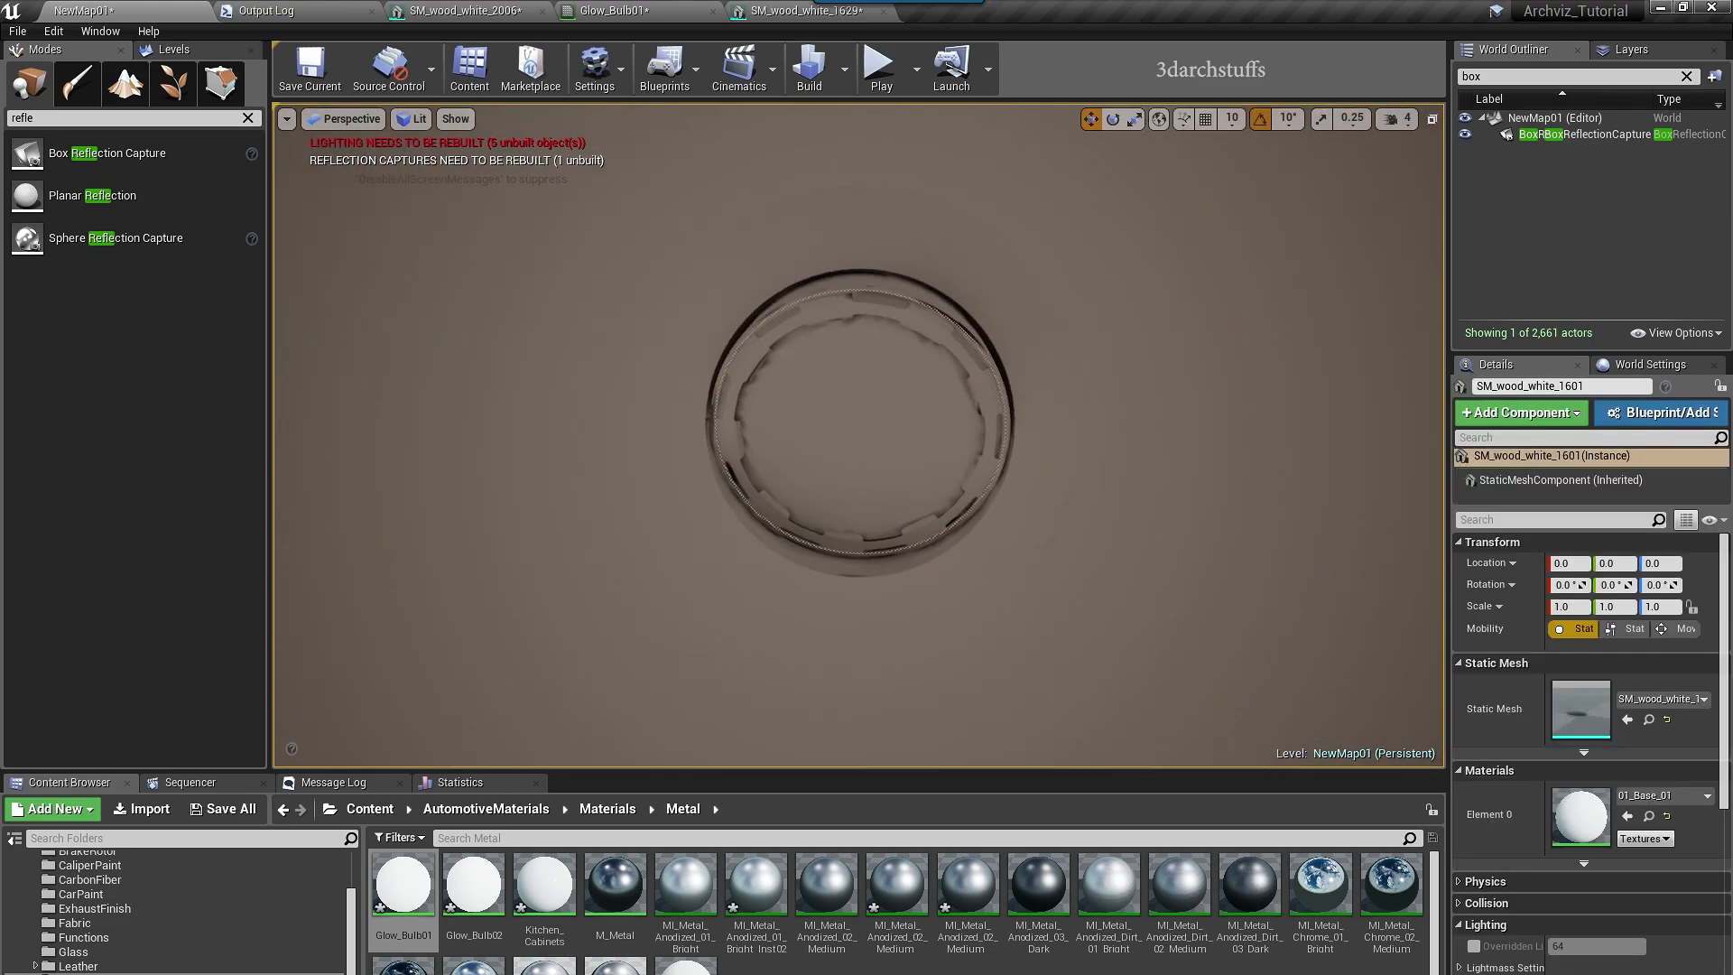
left_click_drag(981, 871, 1011, 475)
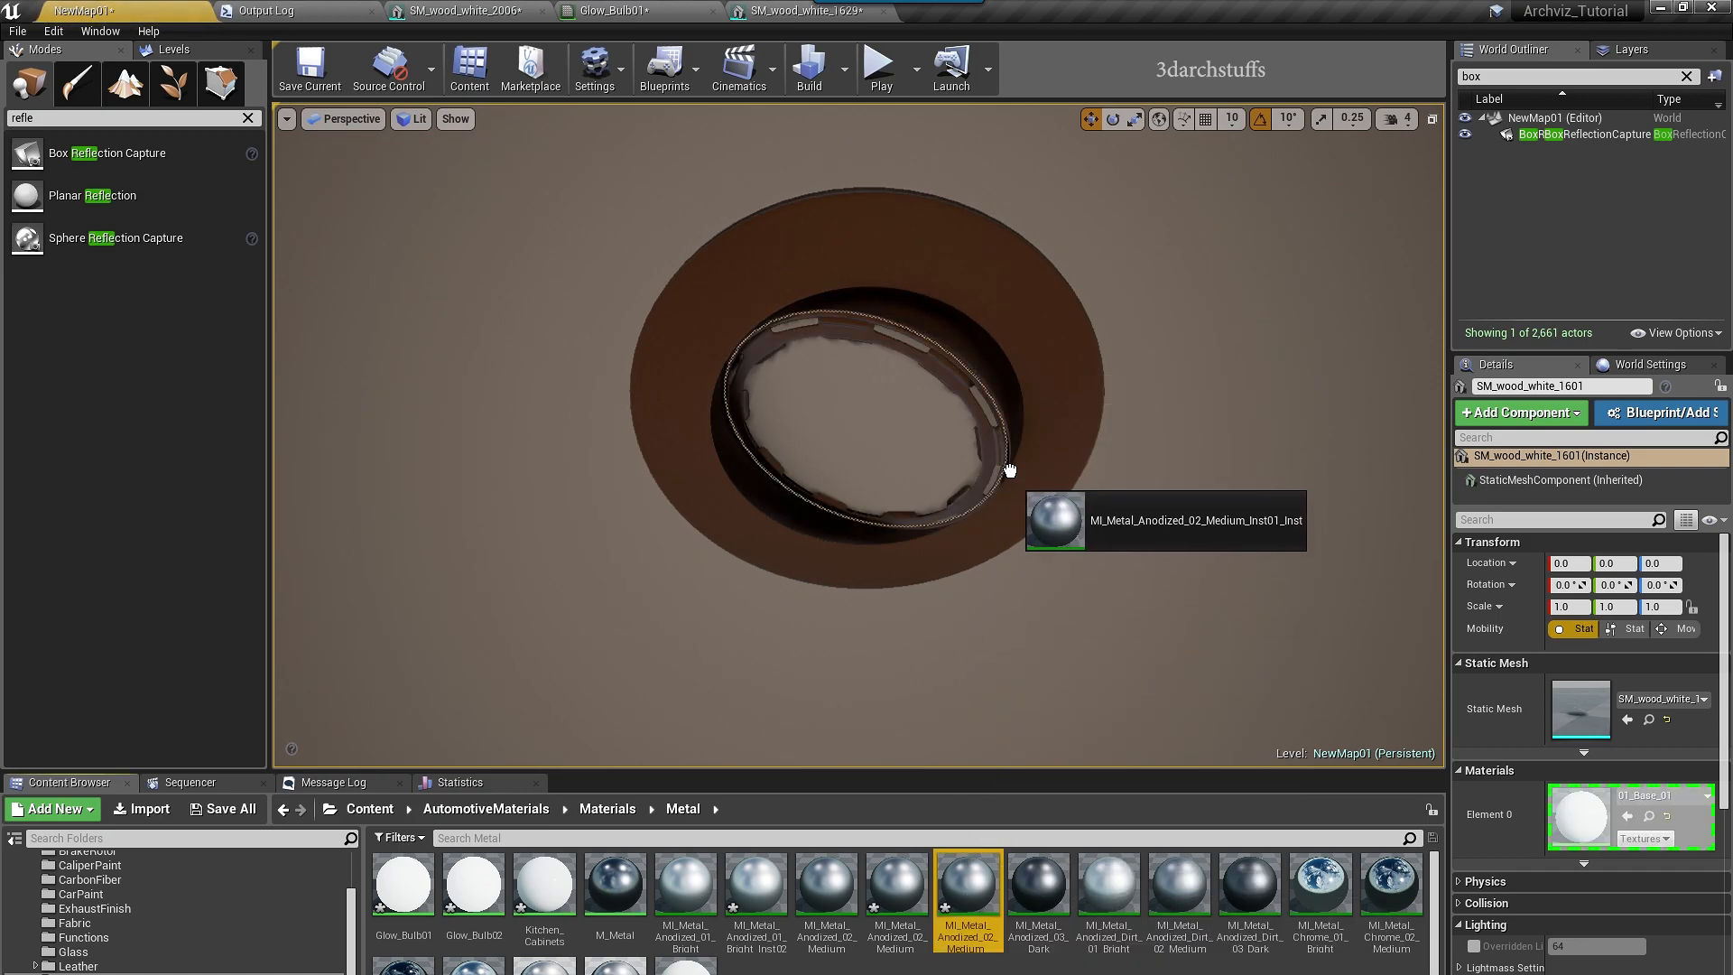
left_click_drag(439, 907, 907, 499)
key("Escape")
- Apply MI_Metal_Anodized_02_Medium_Inst01_Inst to the handle and plate on the wooden door
right_click_drag(1139, 449, 804, 501)
right_click_drag(989, 496, 1079, 446)
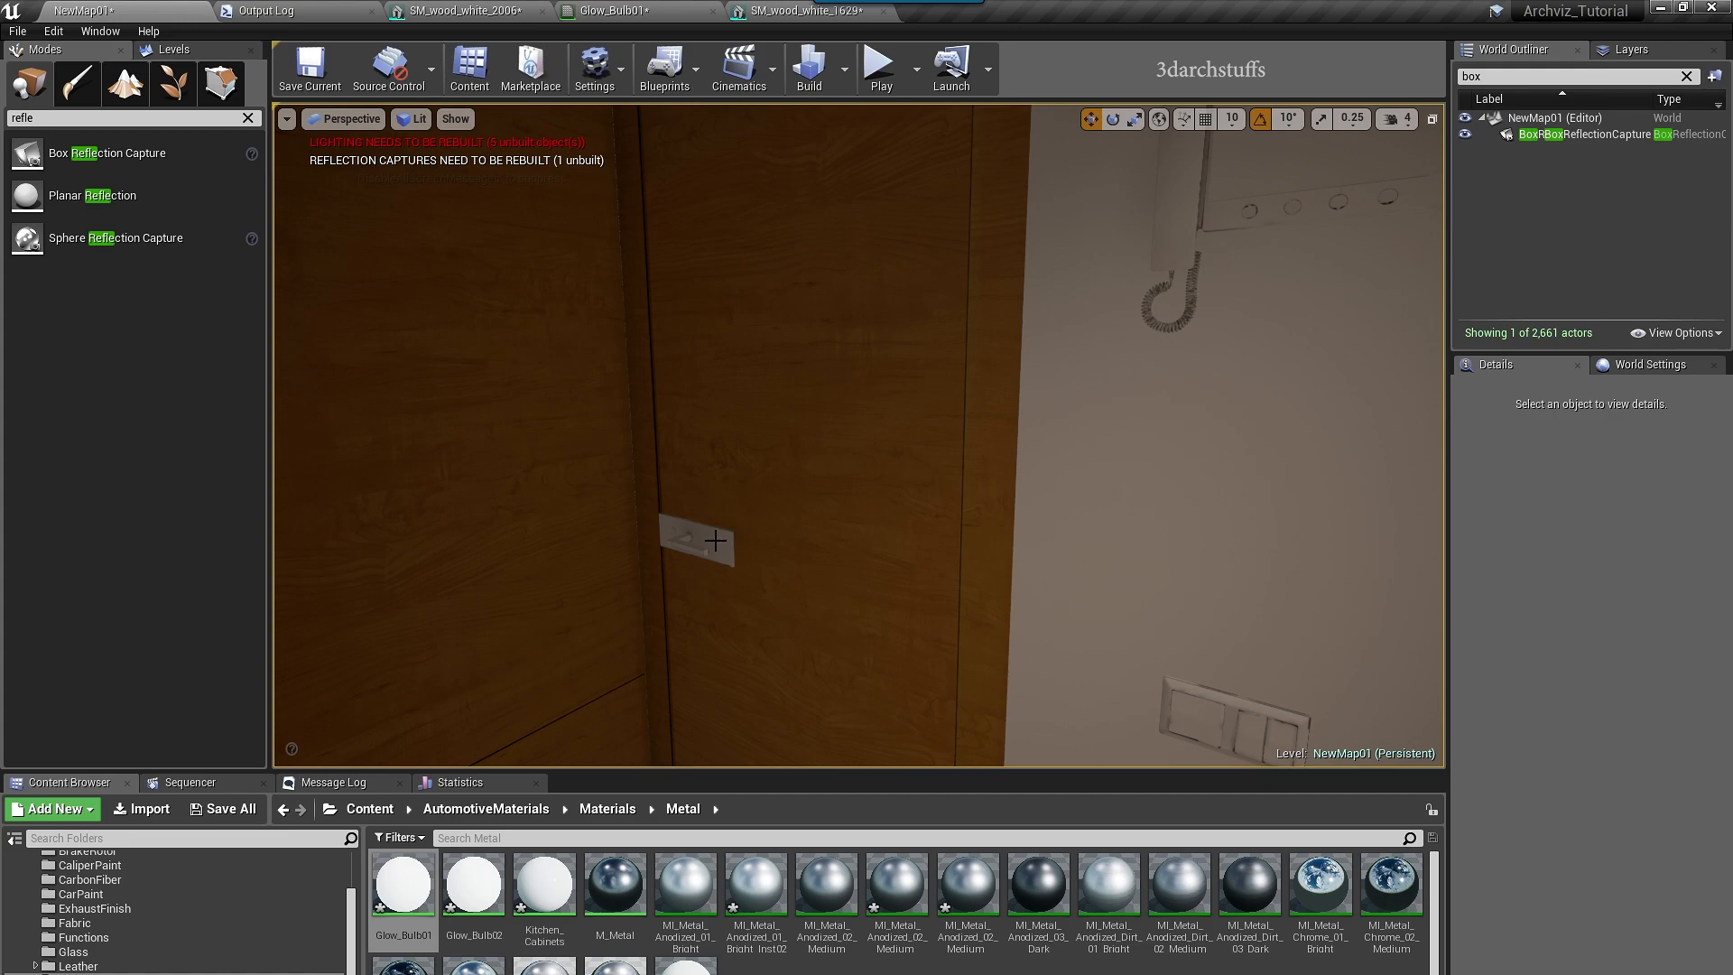
left_click(714, 539)
key("f")
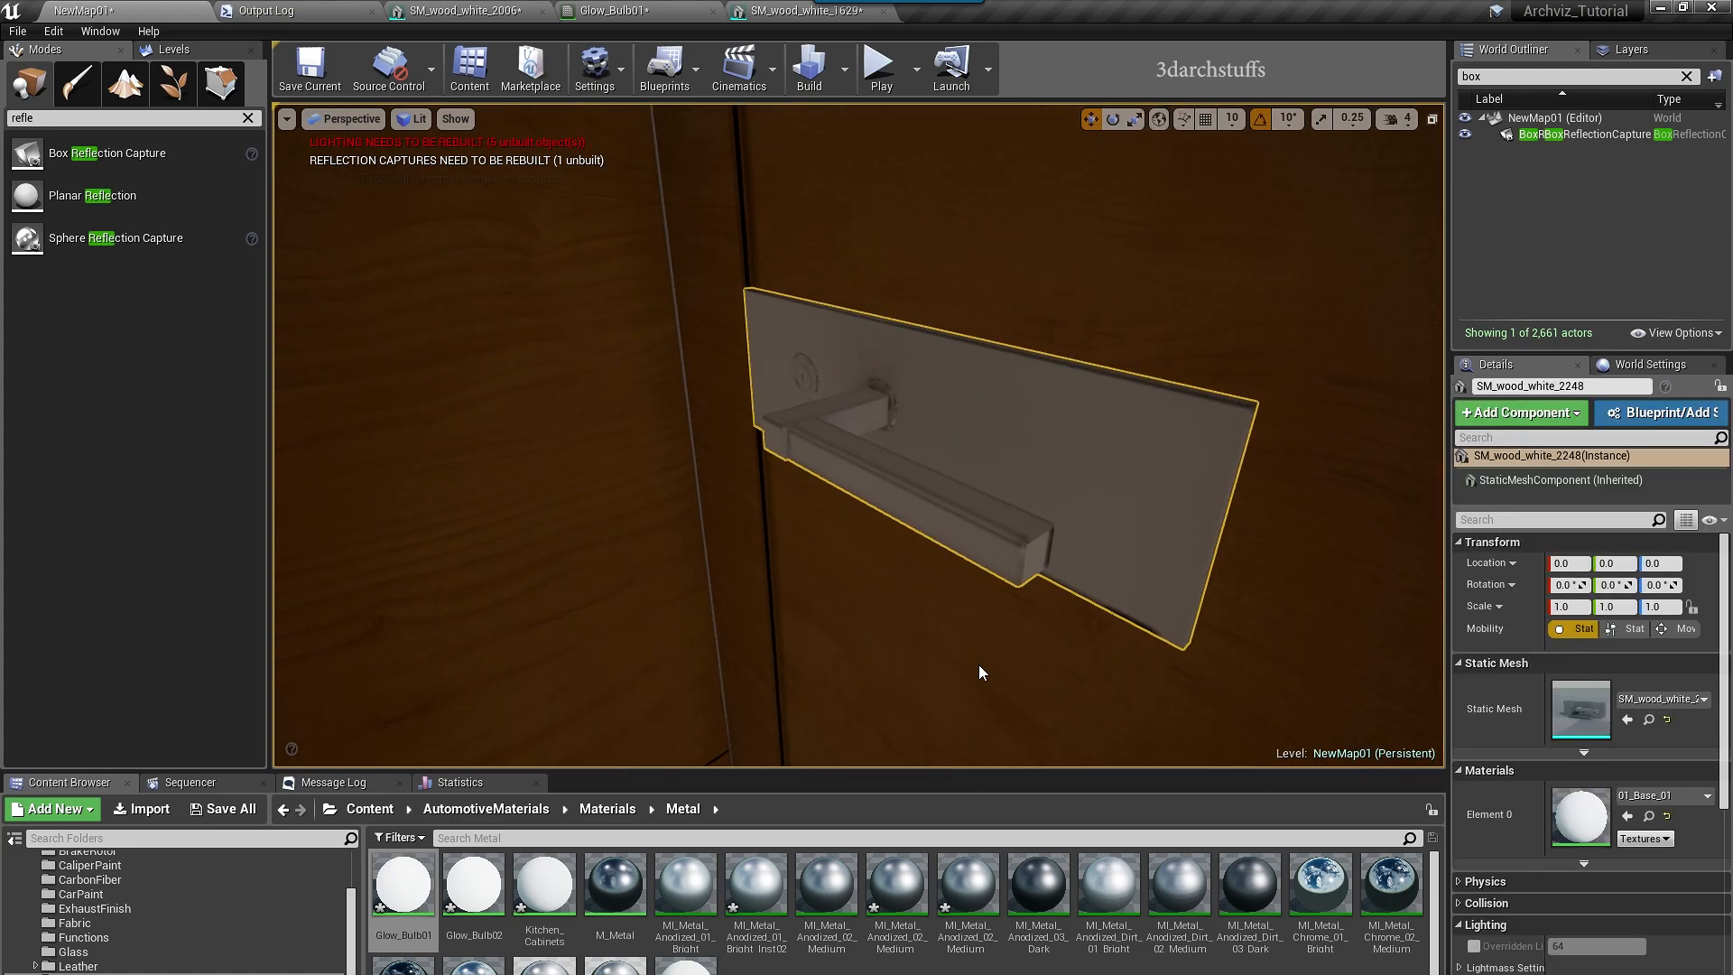
left_click_drag(965, 889, 992, 623)
- Apply MI_Metal_Anodized_02_Medium_Inst01_Inst to the coiled cord of the wall intercom beside the wooden door
right_click_drag(993, 623, 1065, 578)
key("s")
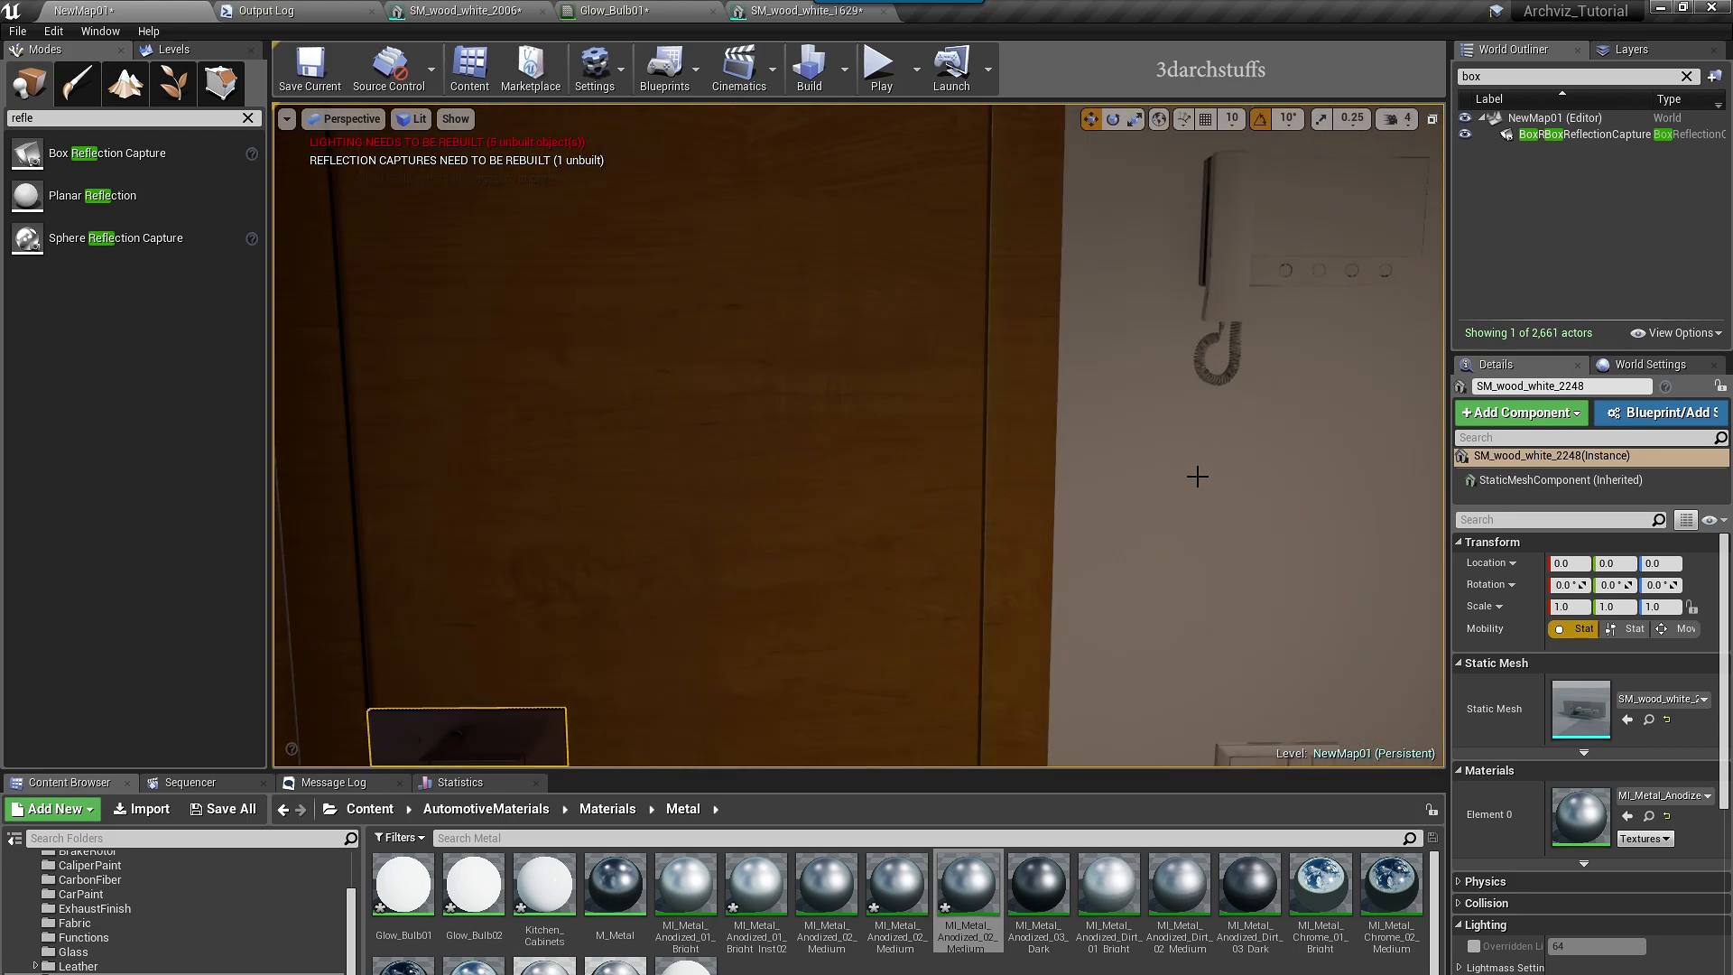
right_click_drag(1197, 475, 1228, 455)
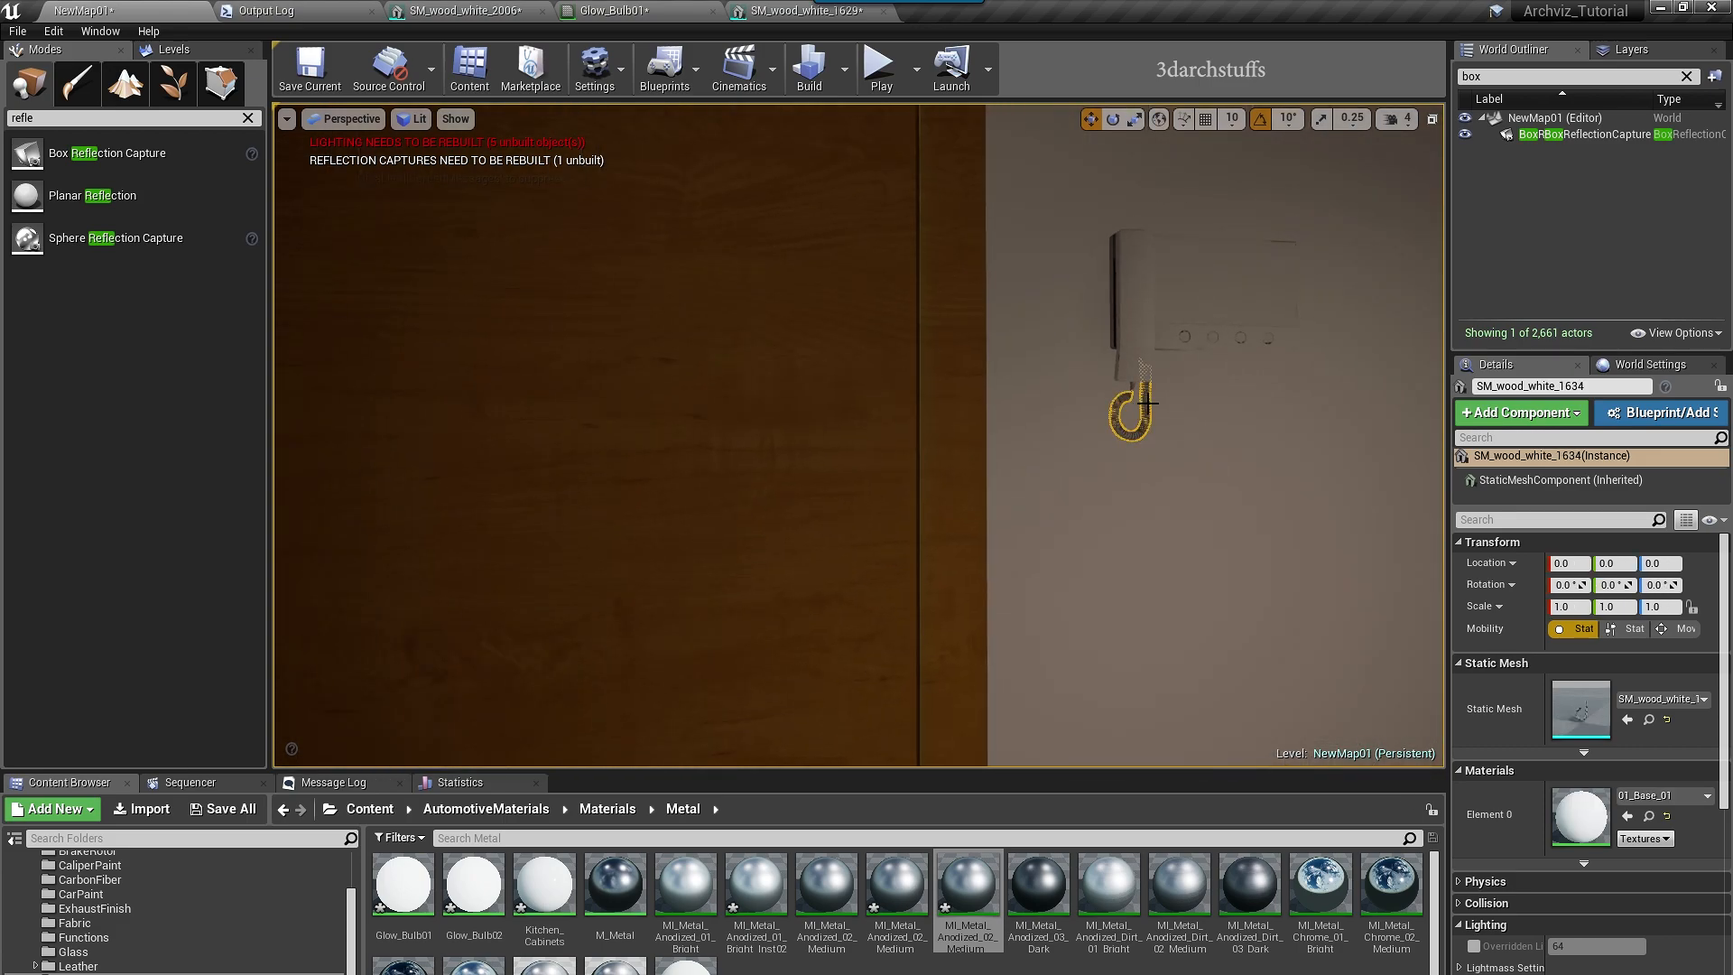
key("f")
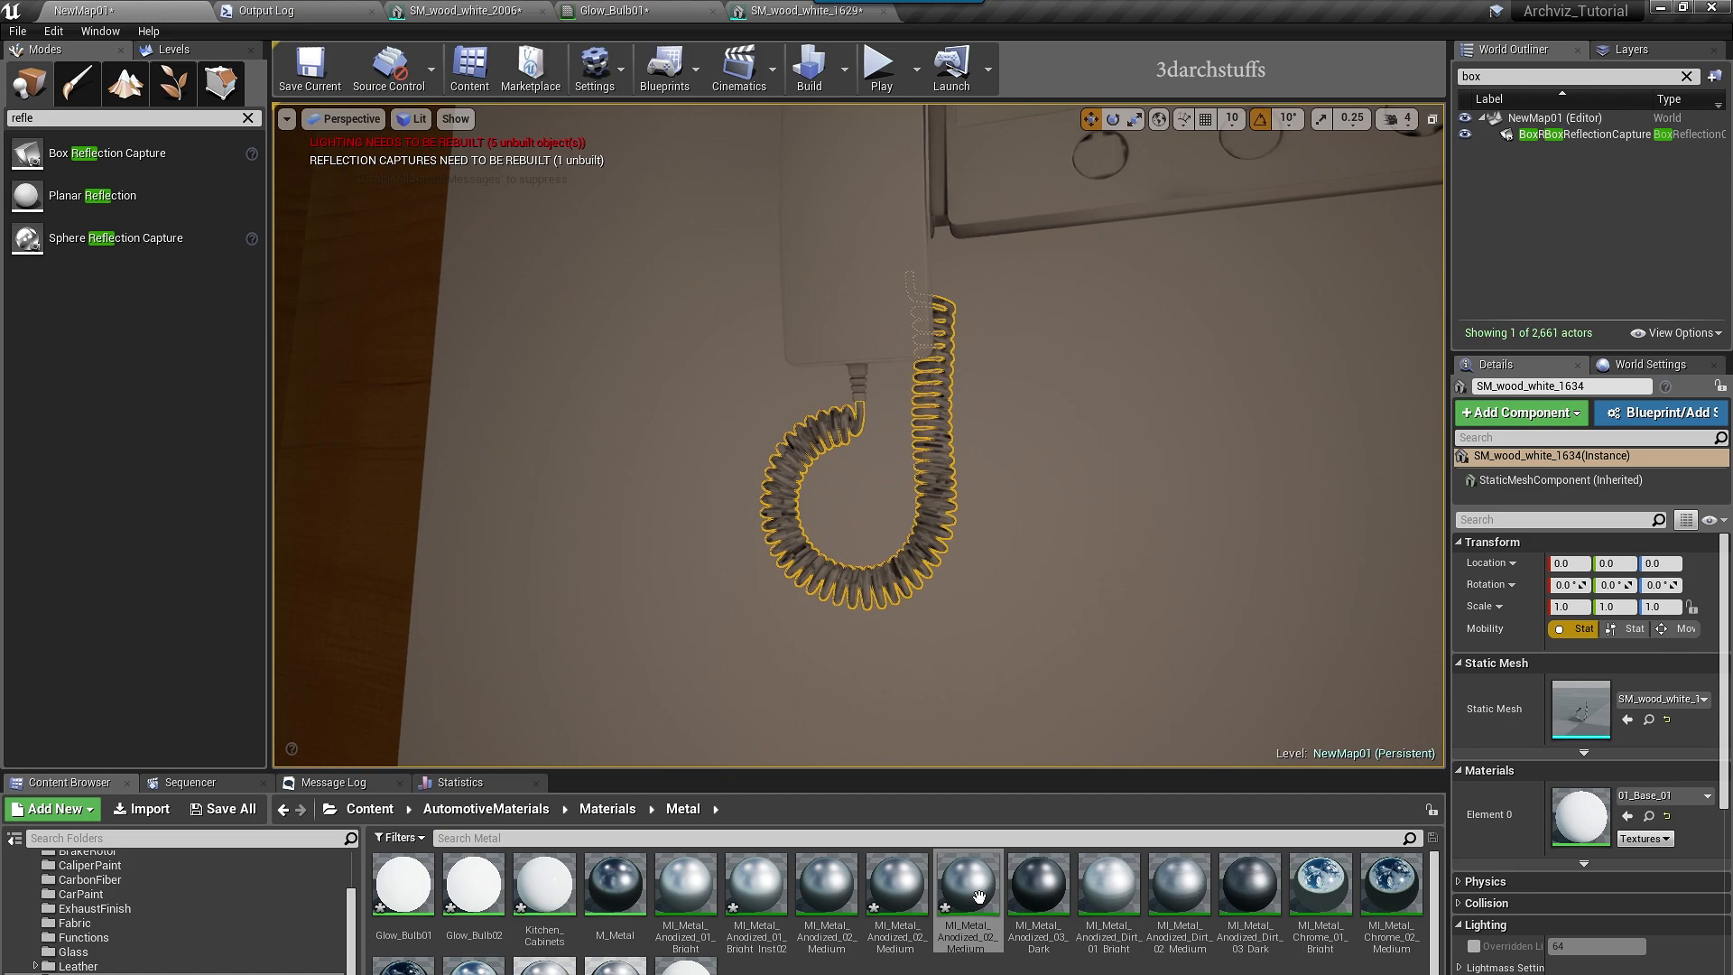
left_click_drag(928, 493, 931, 494)
right_click_drag(1163, 500, 1111, 442)
key("s")
key("Escape")
- Enlarge the Content Browser and apply the plain white material to the round dimmer switch on the wood panel by the washbasin
right_click_drag(889, 594, 930, 578)
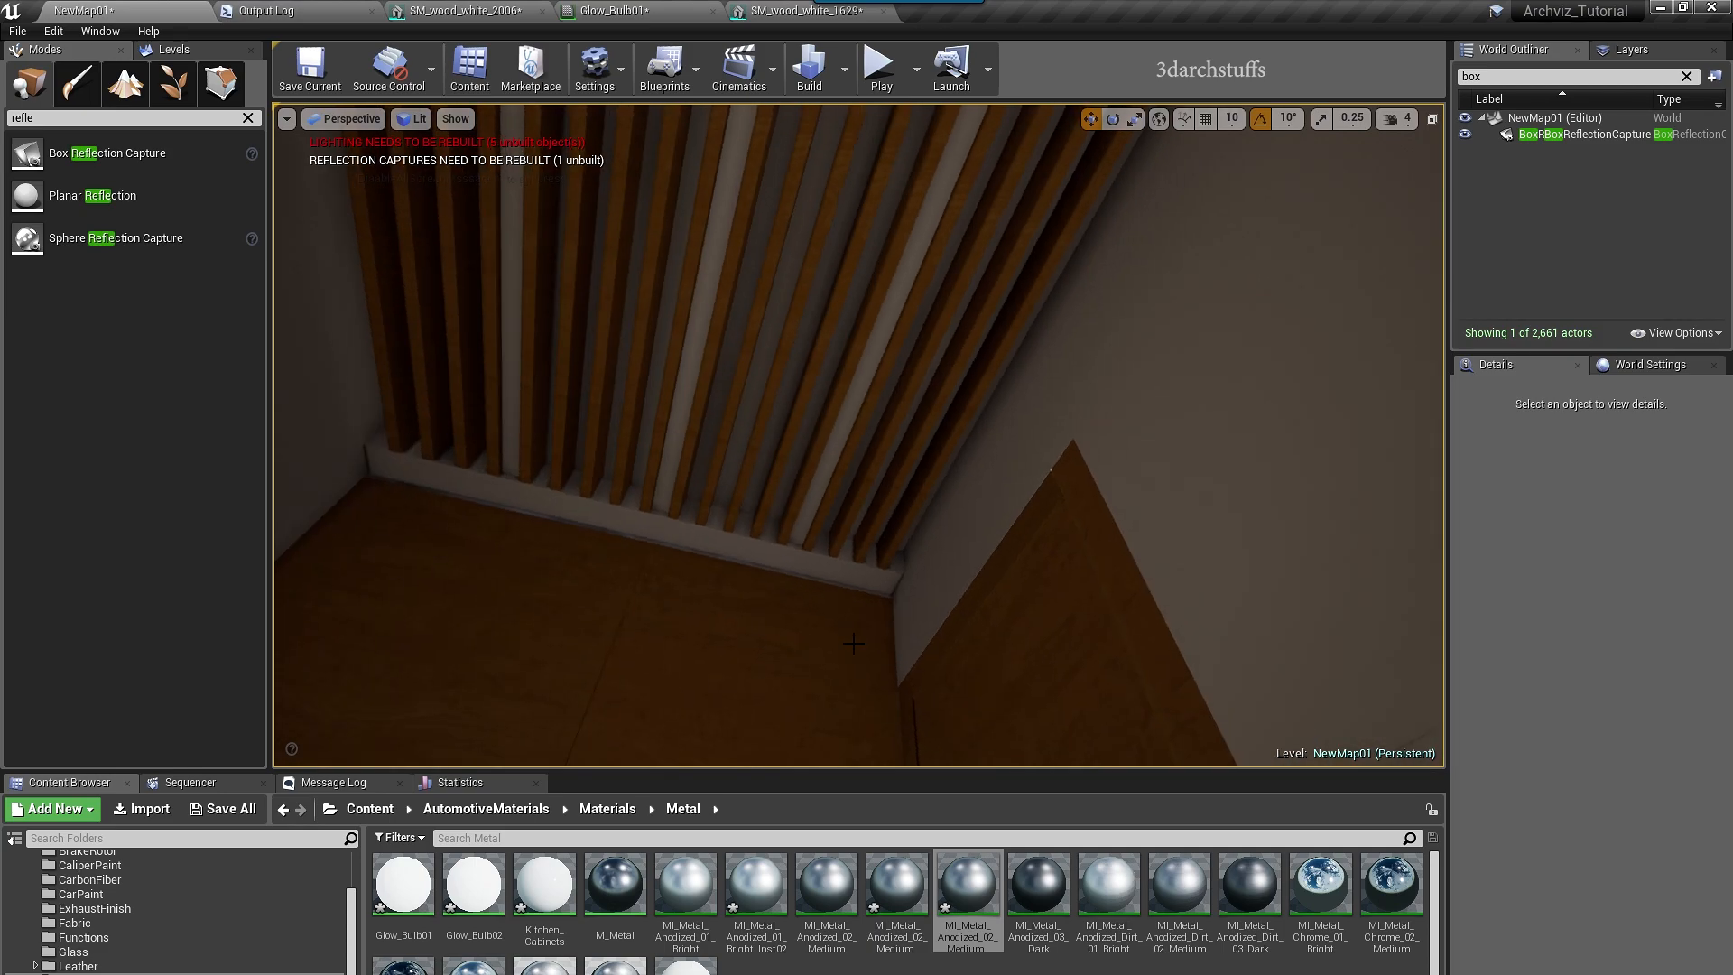
right_click_drag(575, 683, 776, 727)
scroll(902, 907, "down", 1)
scroll(902, 907, "up", 1)
scroll(903, 907, "down", 1, "ctrl")
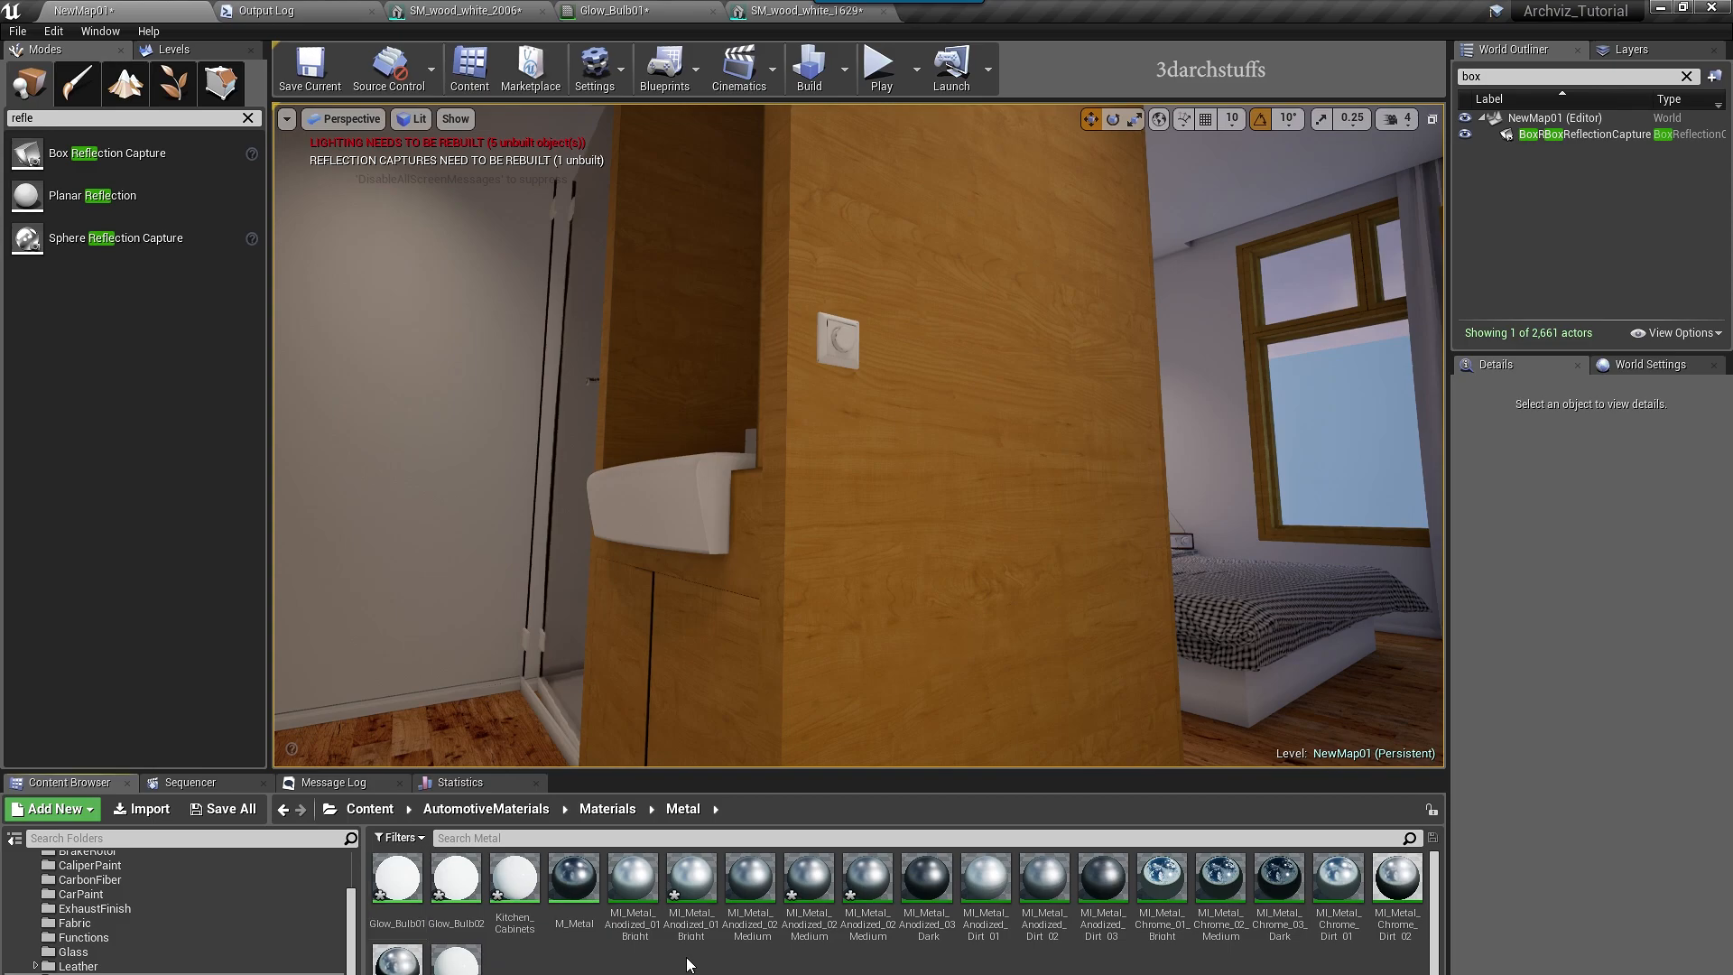
scroll(811, 964, "up", 1, "ctrl")
left_click_drag(800, 772, 763, 732)
left_click_drag(690, 944, 839, 328)
left_click(838, 328)
key("f")
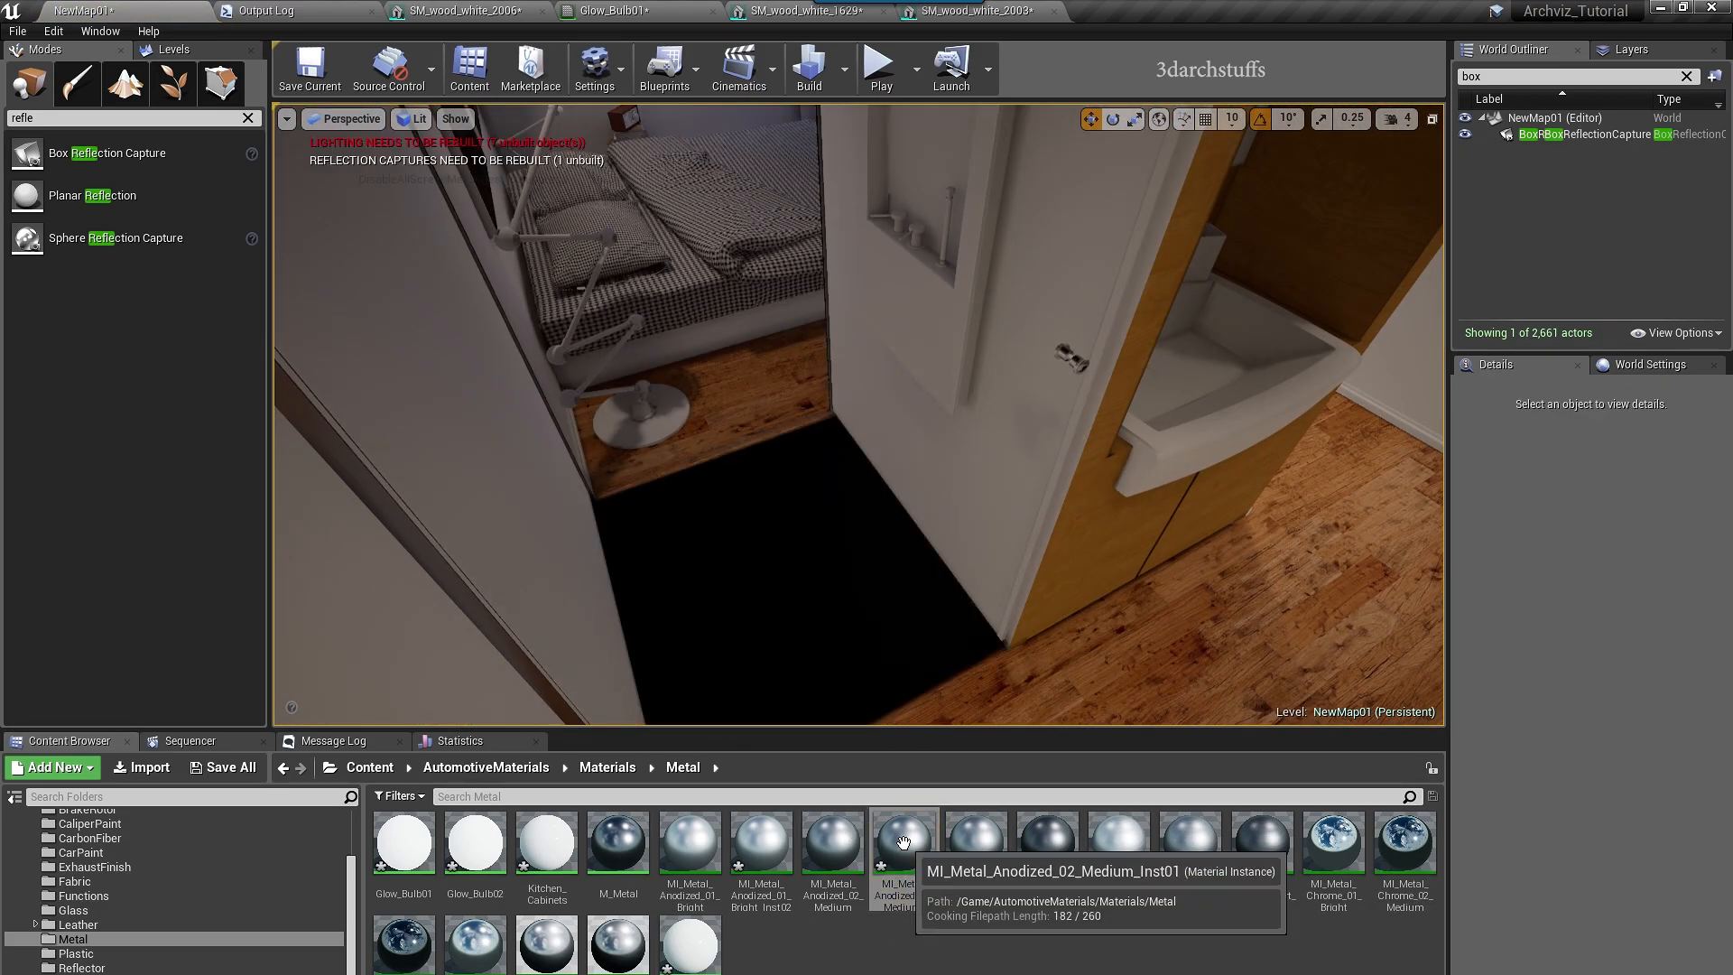
- Apply MI_Metal_Anodized_02_Medium_Inst01 to the bathroom fitting and close the SM_wood_white_1994 static mesh editor
left_click_drag(903, 844, 879, 629)
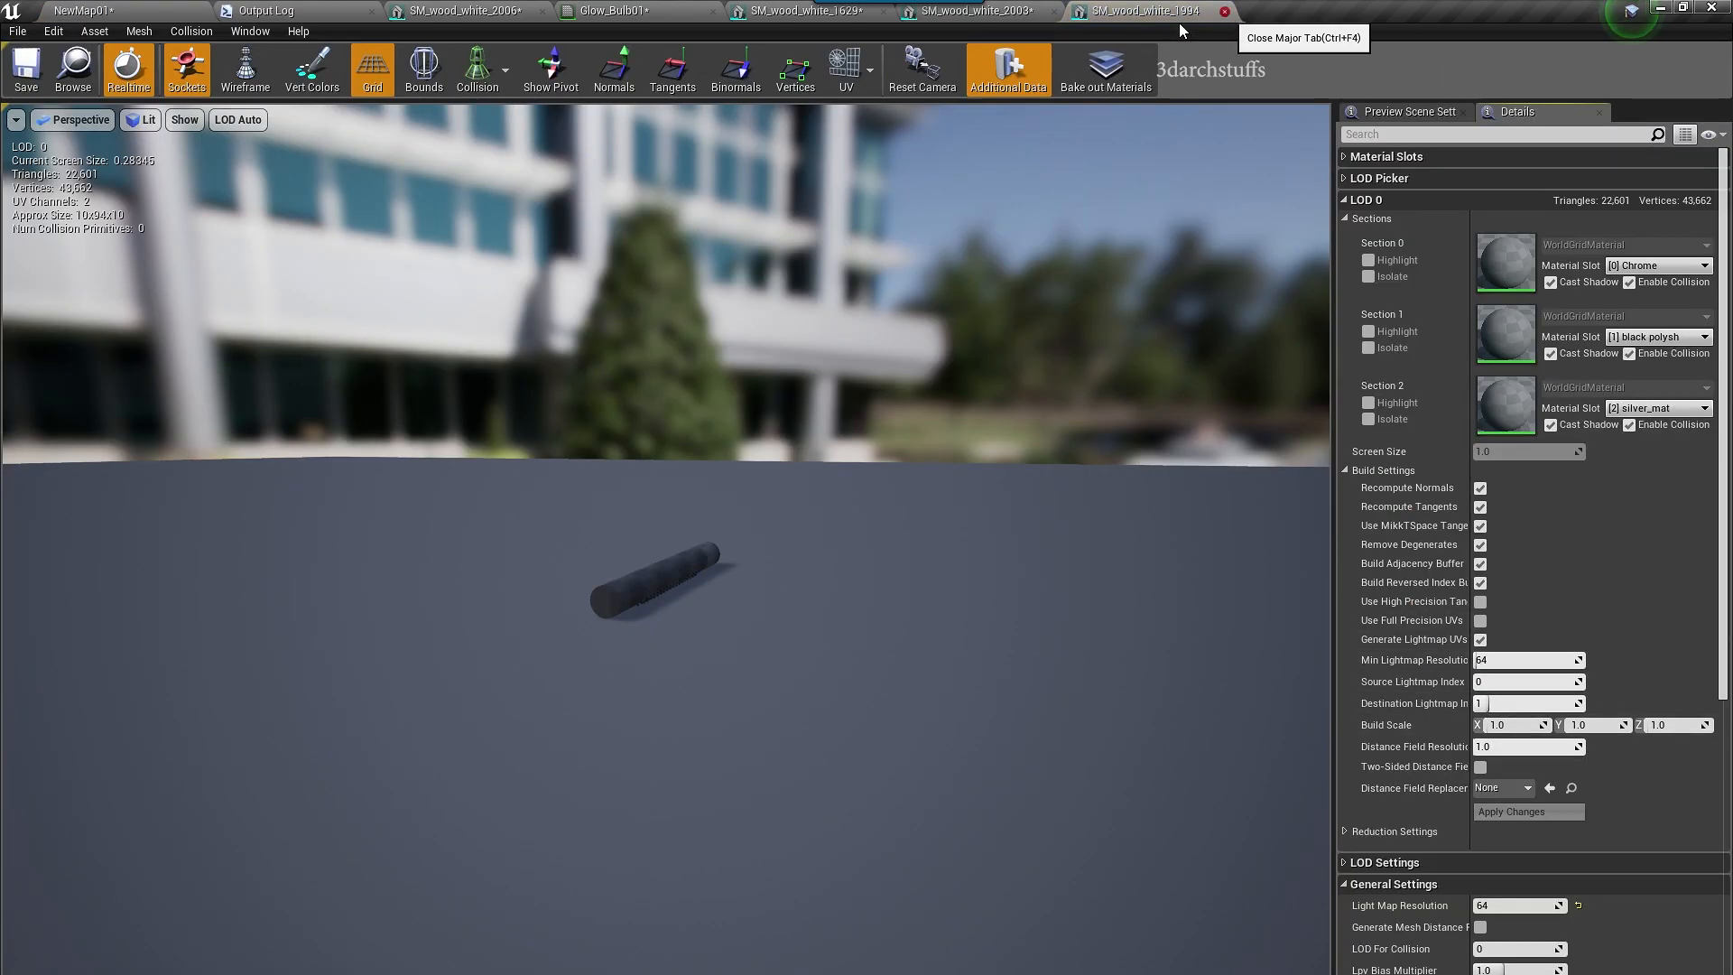
left_click(1225, 11)
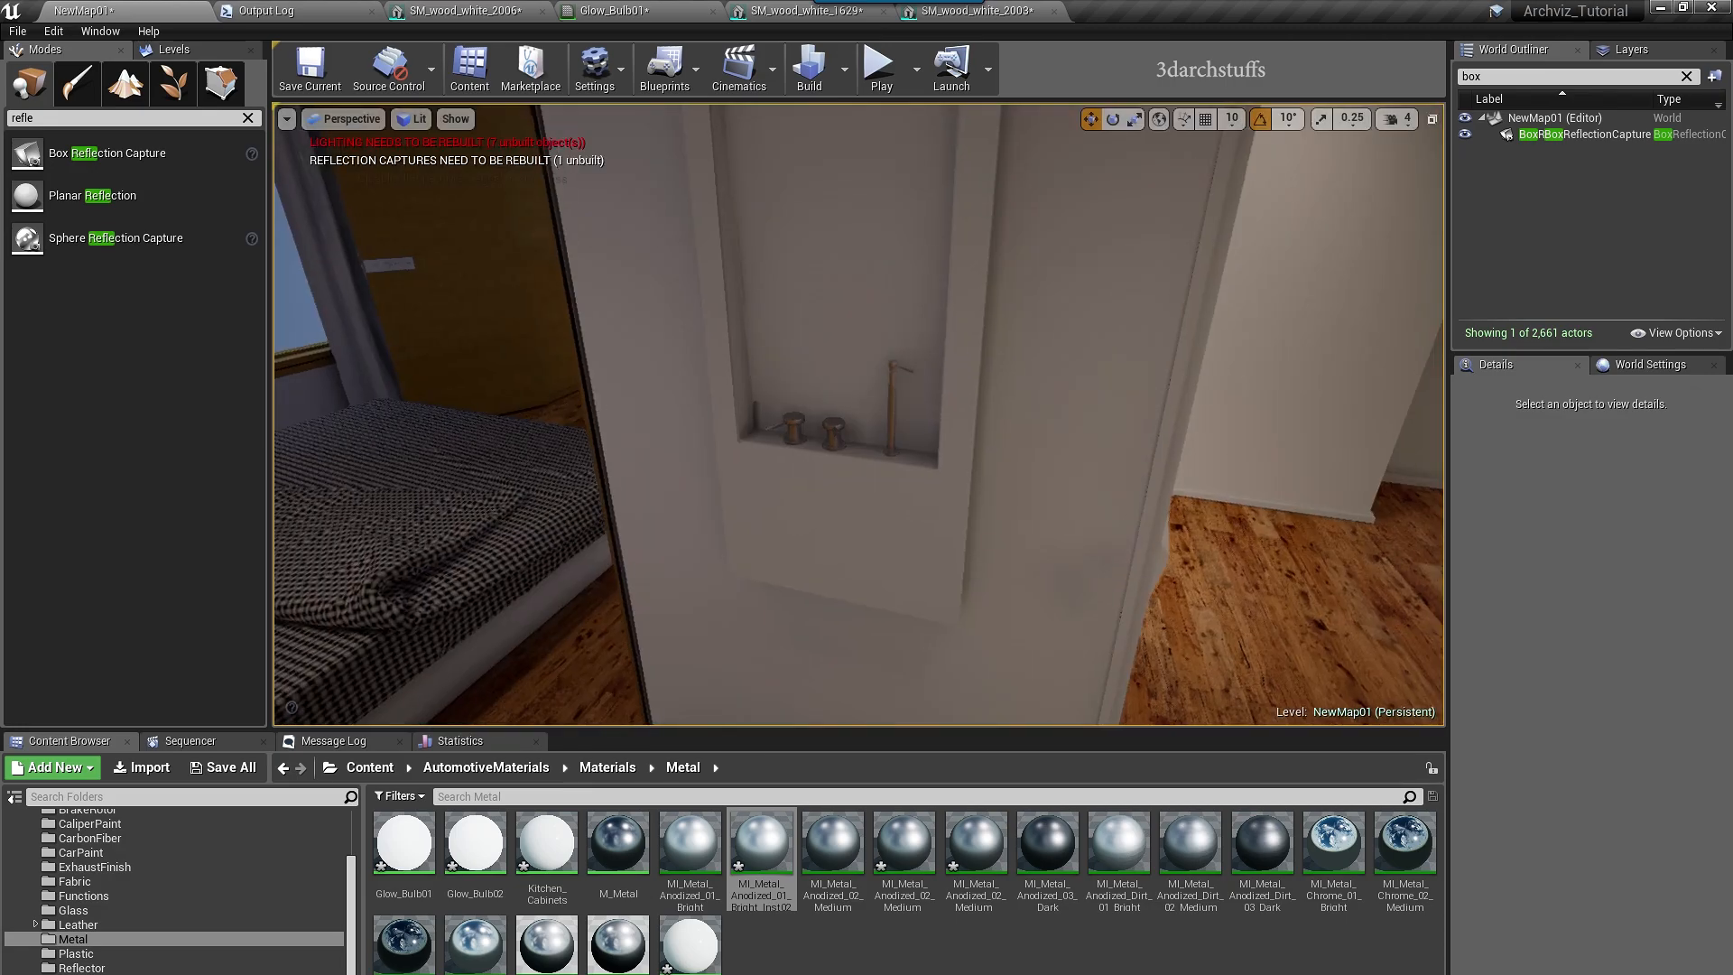
- Apply MI_Metal_Anodized_01_Bright_Inst02 to the shade of the first bedside lamp
right_click_drag(975, 554, 749, 532)
left_click(470, 477)
key("f")
left_click_drag(791, 584, 944, 607)
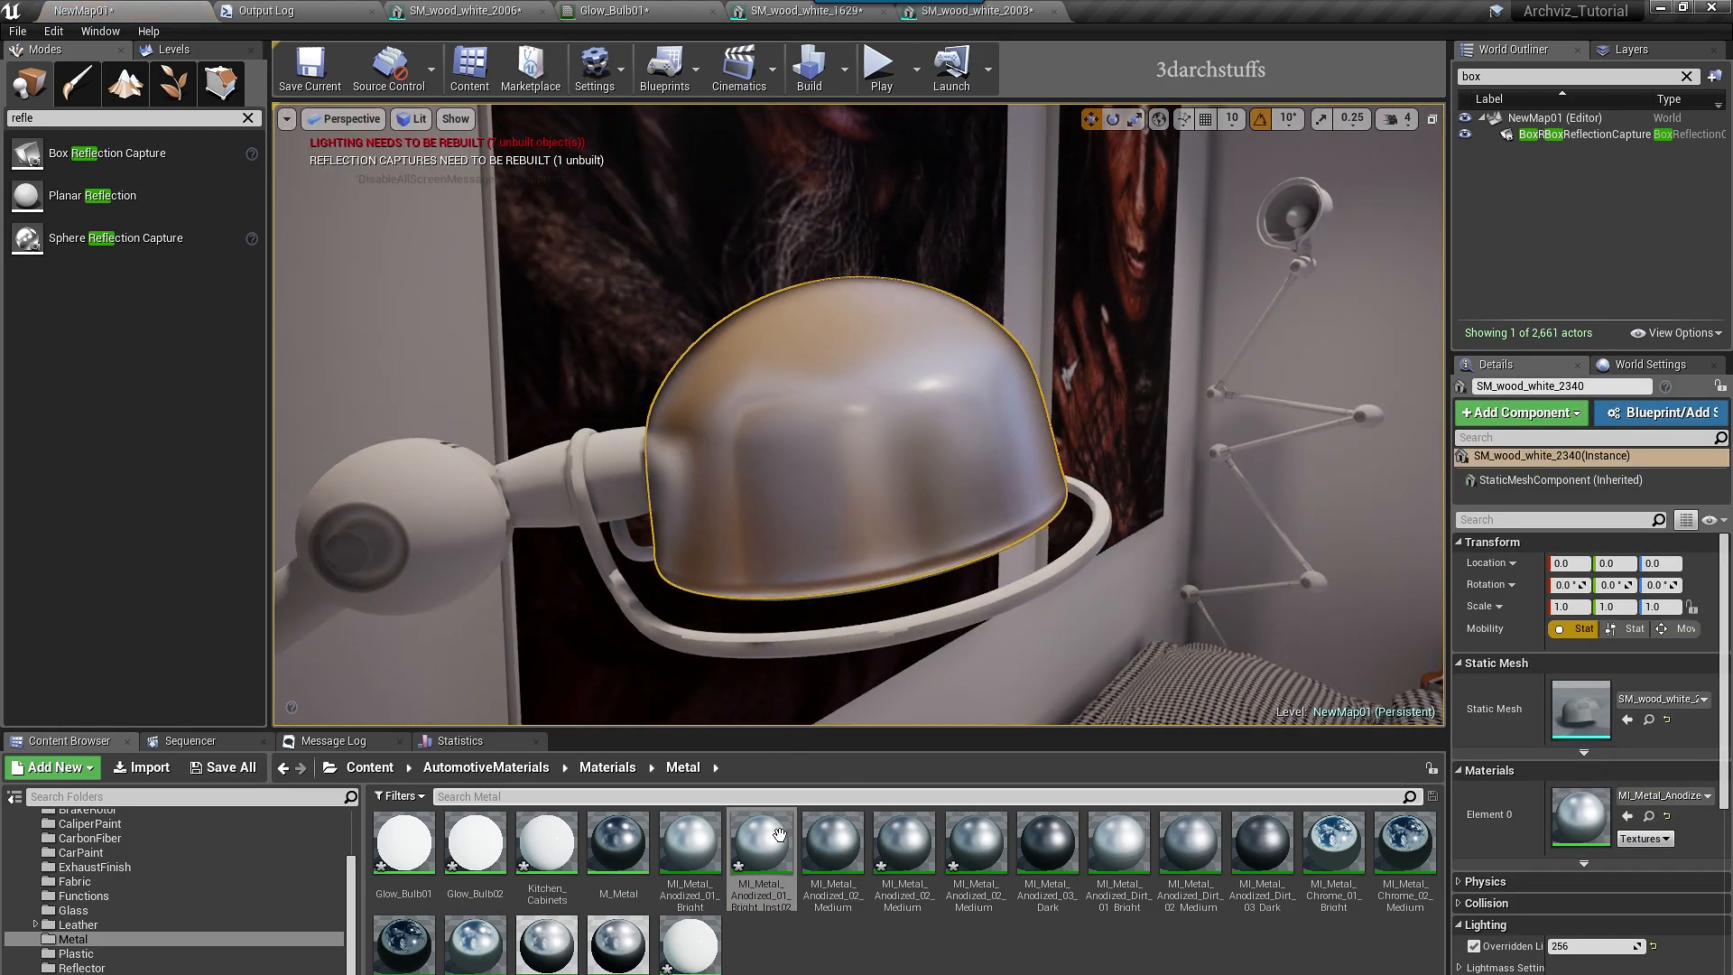
- Duplicate MI_Metal_Anodized_01_Bright_Inst02 and apply the copy, MI_Metal_Anodized_01_Bright_Inst03, to the lamp's shade and guard ring
key("ctrl+w")
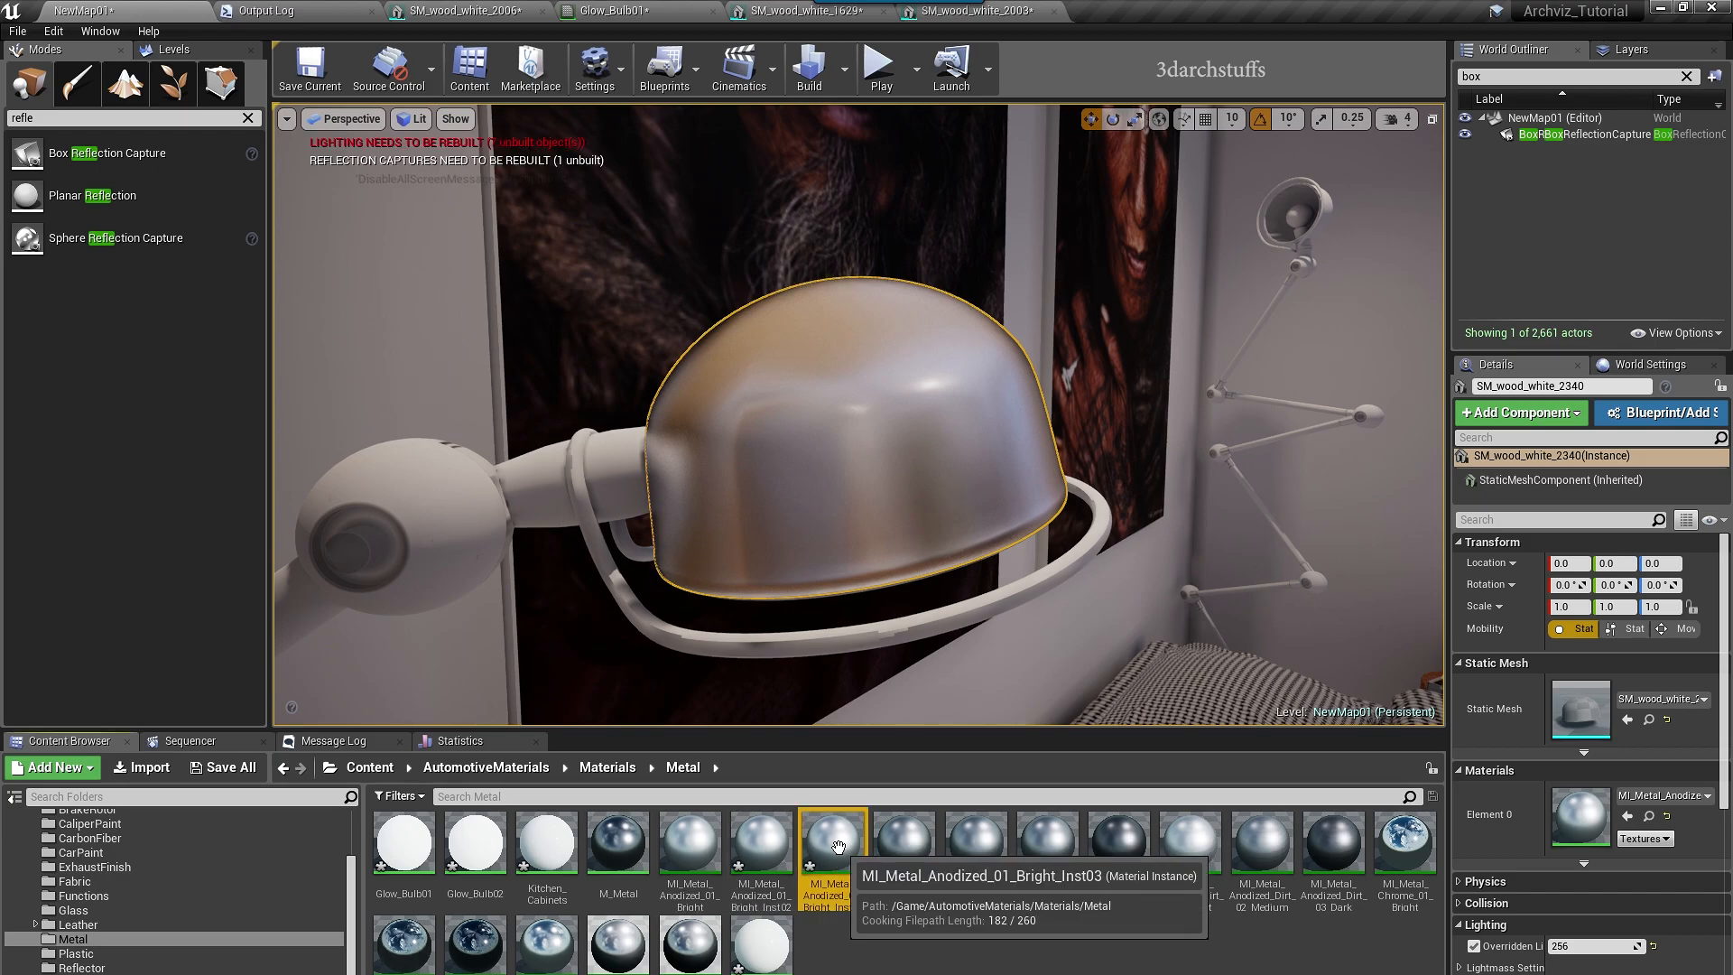
left_click_drag(912, 498, 910, 502)
left_click_drag(910, 501, 776, 388, "alt")
left_click_drag(986, 440, 986, 441)
left_click_drag(986, 440, 1061, 316, "alt")
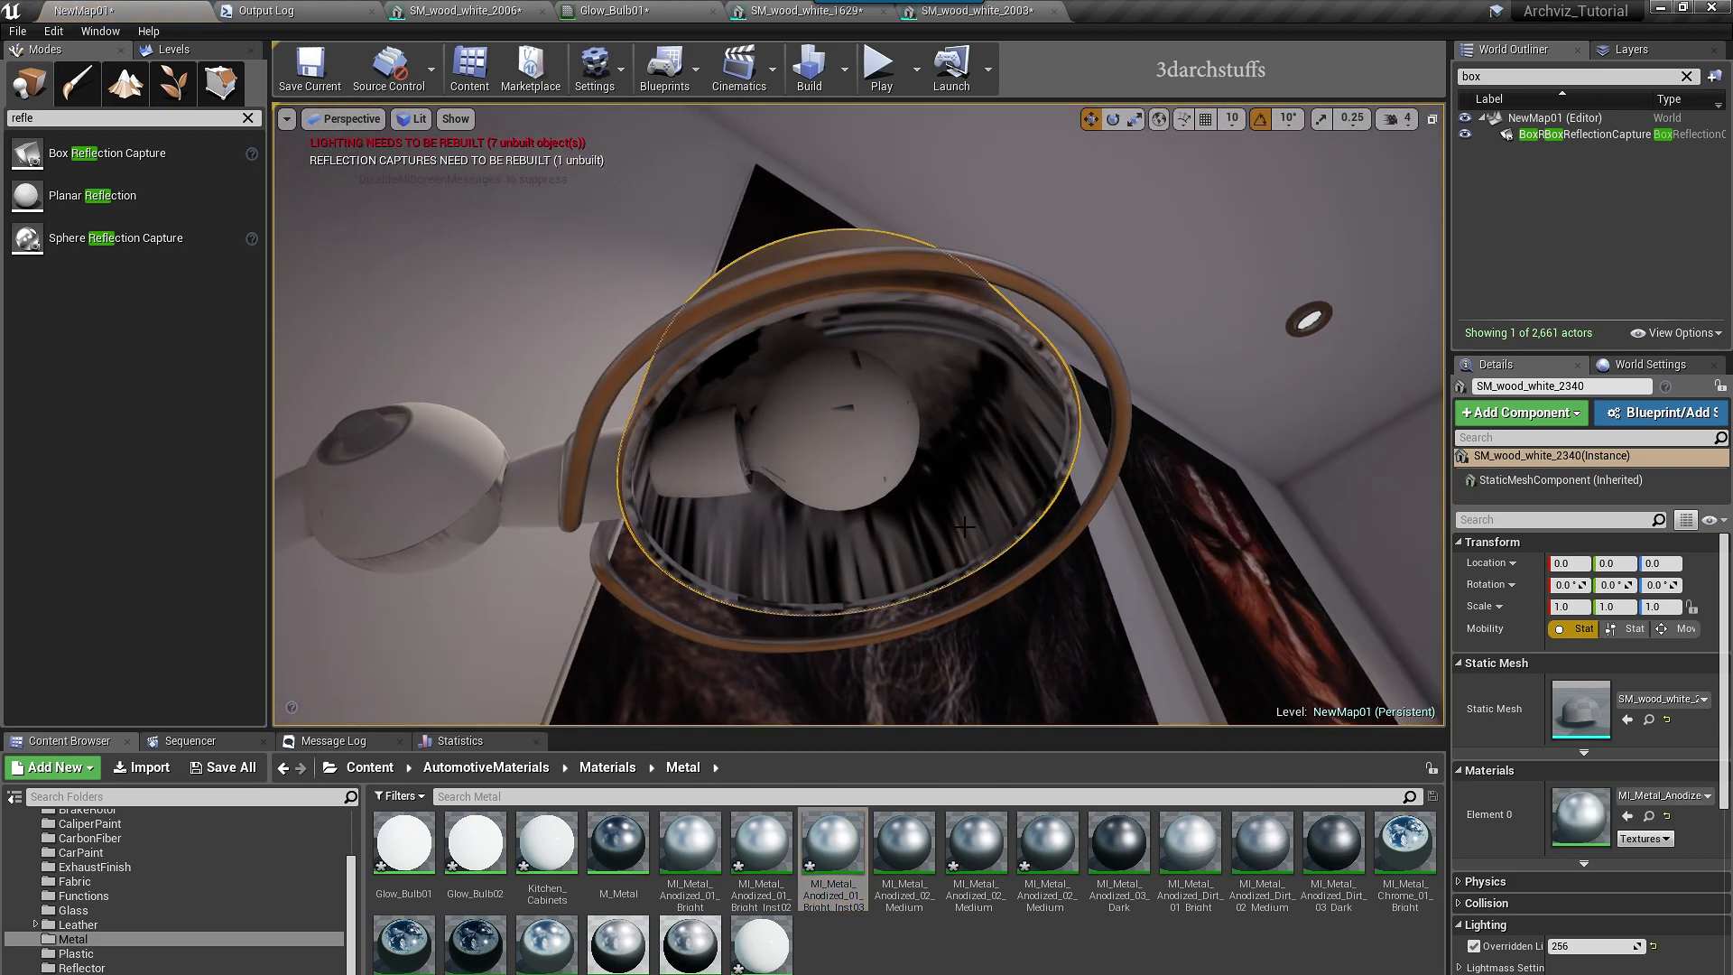
- Open the static mesh of the selected lamp part, view its UV channels, and return to the level
left_click_drag(903, 379, 857, 532, "alt")
double_click(1580, 709)
left_click(847, 71)
left_click(875, 130)
left_click(847, 70)
left_click(876, 148)
left_click(84, 11)
- Apply MI_Metal_Anodized_01_Bright_Inst03 to the lamp head and to both material elements of the neck and upper joint parts
left_click_drag(832, 843, 906, 558)
left_click_drag(906, 558, 948, 487, "alt")
left_click(808, 357)
left_click(695, 361, "ctrl")
left_click(623, 424, "ctrl")
left_click_drag(626, 430, 1264, 560, "alt")
left_click(1628, 704)
left_click(1627, 779)
- Assign MI_Metal_Anodized_01_Bright_Inst03 to Element 1 of the next three lamp arm and joint parts
left_click_drag(1083, 506, 948, 559, "alt")
left_click(852, 465)
left_click(939, 516, "ctrl")
left_click(884, 540, "ctrl")
left_click(1627, 780)
key("Escape")
- Assign MI_Metal_Anodized_01_Bright_Inst03 to both material elements of the lamp's middle and lower arms and joints
right_click_drag(948, 505, 1110, 397)
left_click(1049, 377)
left_click(1000, 398, "ctrl")
left_click(902, 446, "ctrl")
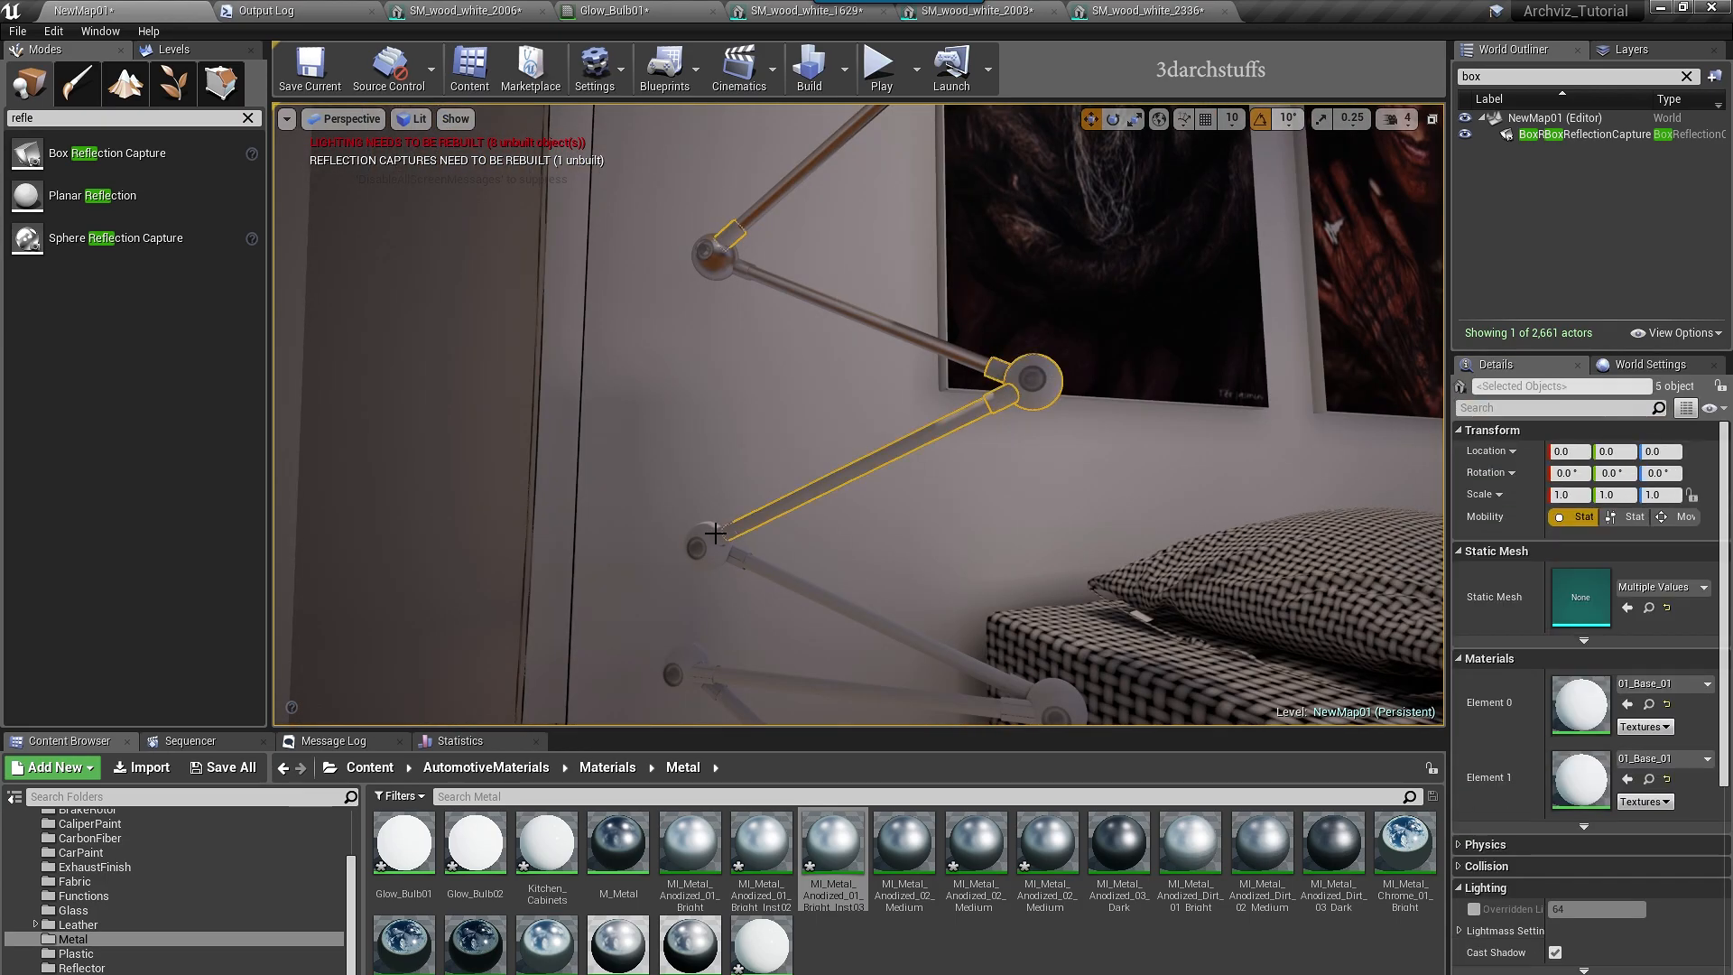
left_click(732, 530, "ctrl")
left_click(781, 580, "ctrl")
right_click_drag(903, 541, 902, 650)
left_click(794, 500, "ctrl")
left_click(967, 653, "ctrl")
left_click(1628, 704)
left_click(1628, 779)
- Select the first lamp's remaining joint parts and assign MI_Metal_Anodized_01_Bright_Inst03 to both of their material elements
left_click(863, 627)
key("f")
left_click(986, 357, "ctrl")
left_click(1284, 638, "ctrl")
key("Escape")
right_click_drag(859, 415, 957, 361)
left_click(987, 453)
left_click(949, 420, "ctrl")
left_click(955, 495, "ctrl")
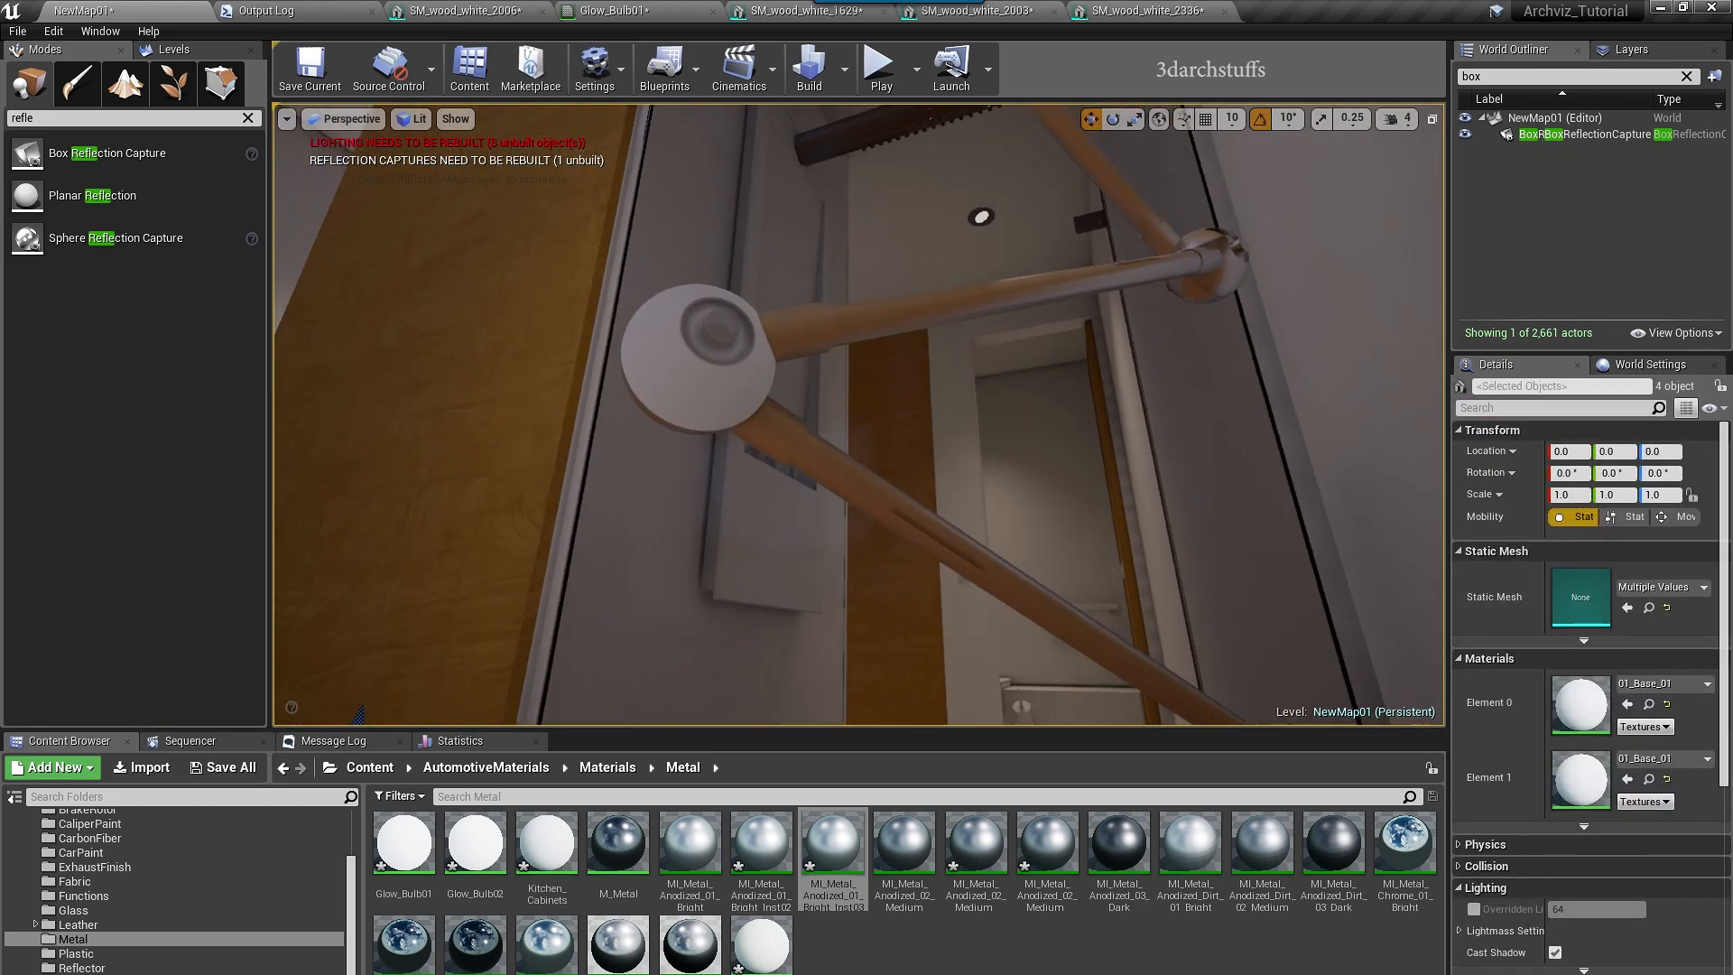
left_click(733, 350, "ctrl")
right_click_drag(733, 350, 733, 244)
left_click(1627, 704)
left_click(1627, 779)
- Apply Glow_Bulb01 to the first lamp's bulb, undoing and redoing the latest material assignments
left_click_drag(405, 844, 691, 242)
right_click_drag(691, 242, 713, 271)
key("Escape")
right_click_drag(848, 372, 853, 363)
key("ctrl+z")
key("ctrl+z")
key("ctrl+z")
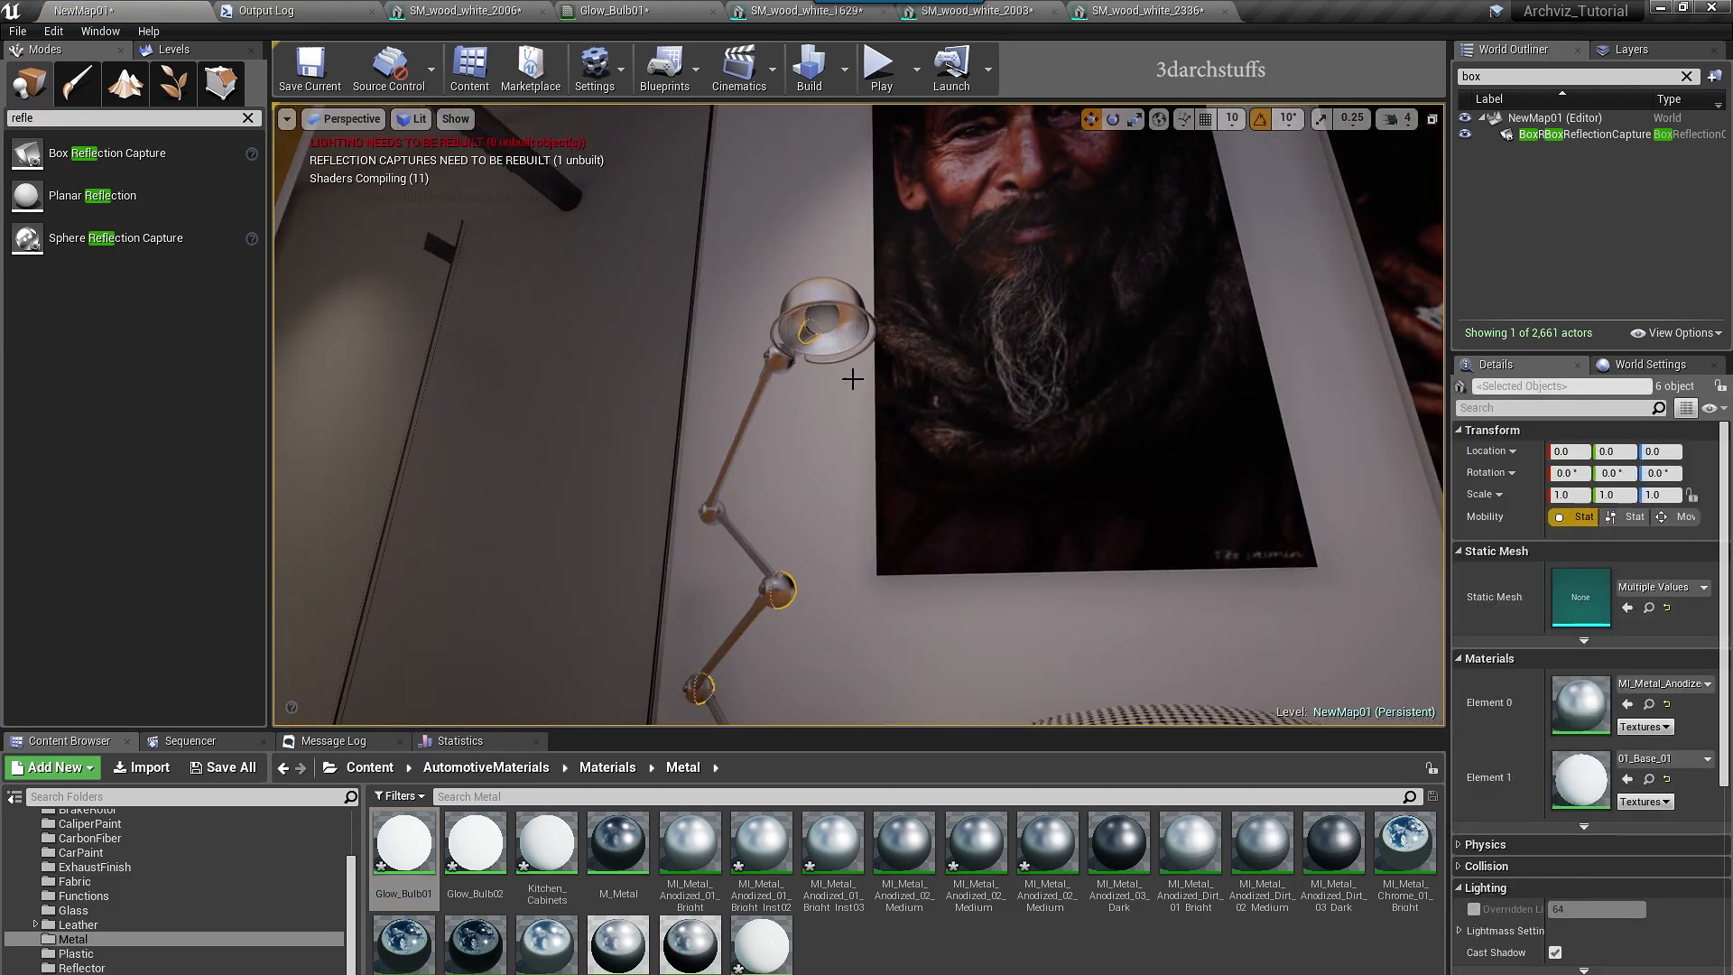
key("ctrl+y")
key("ctrl+y")
- Assign Glow_Bulb01 to the second bedside lamp's shade, guard, neck, upper joints and upper arms, and hide those parts
right_click_drag(1014, 418, 1103, 422)
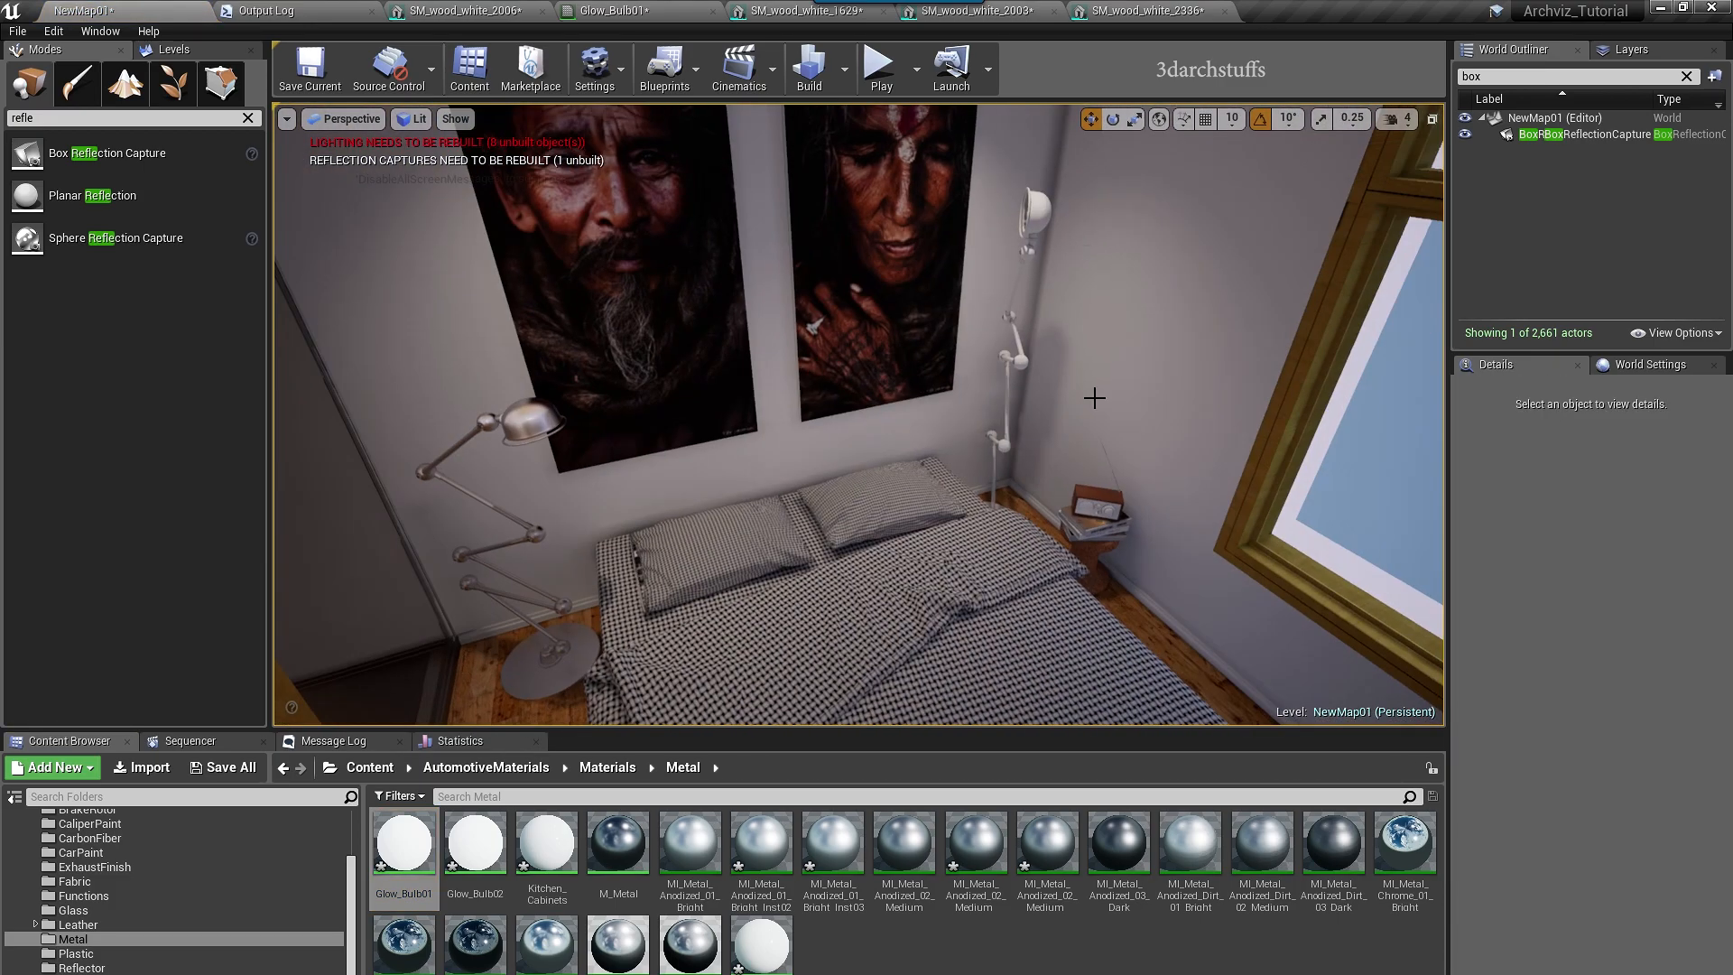
left_click(1017, 226)
key("f")
right_click_drag(1135, 361, 1124, 425)
key("f")
scroll(1074, 425, "down", 5)
left_click(747, 388, "ctrl")
left_click(841, 577, "ctrl")
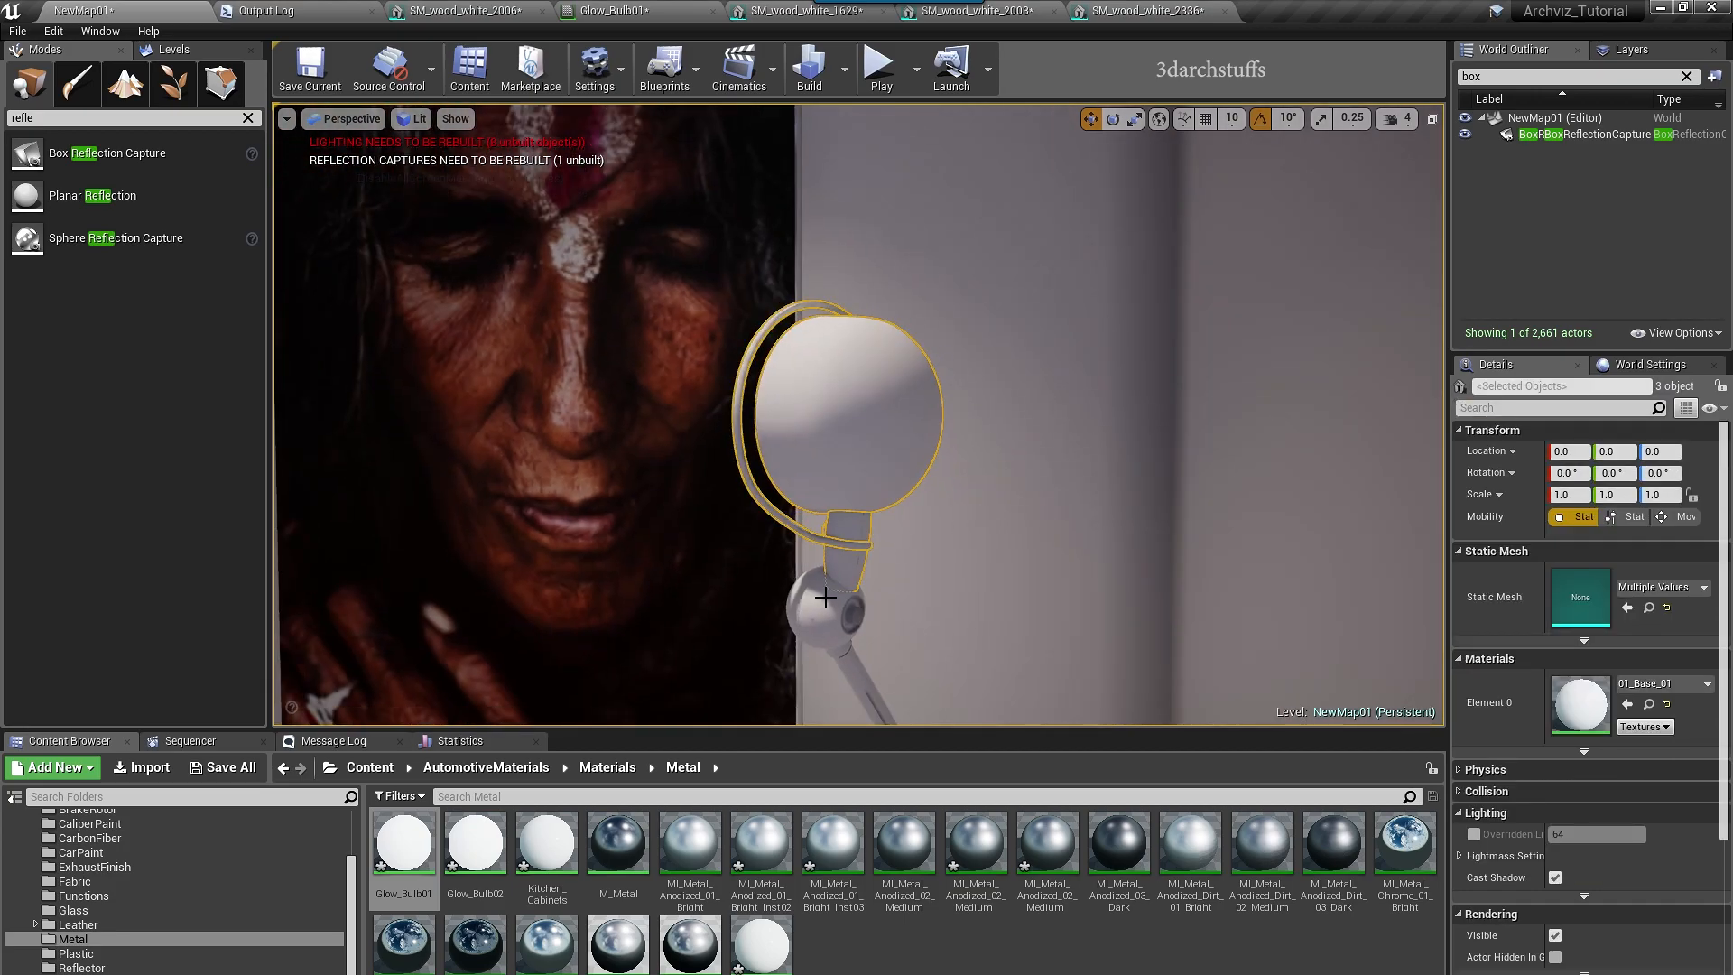
left_click(824, 611, "ctrl")
right_click_drag(790, 446, 831, 478)
left_click(817, 558, "ctrl")
left_click(826, 567, "ctrl")
left_click(819, 587, "ctrl")
left_click(799, 618, "ctrl")
right_click_drag(799, 618, 776, 663)
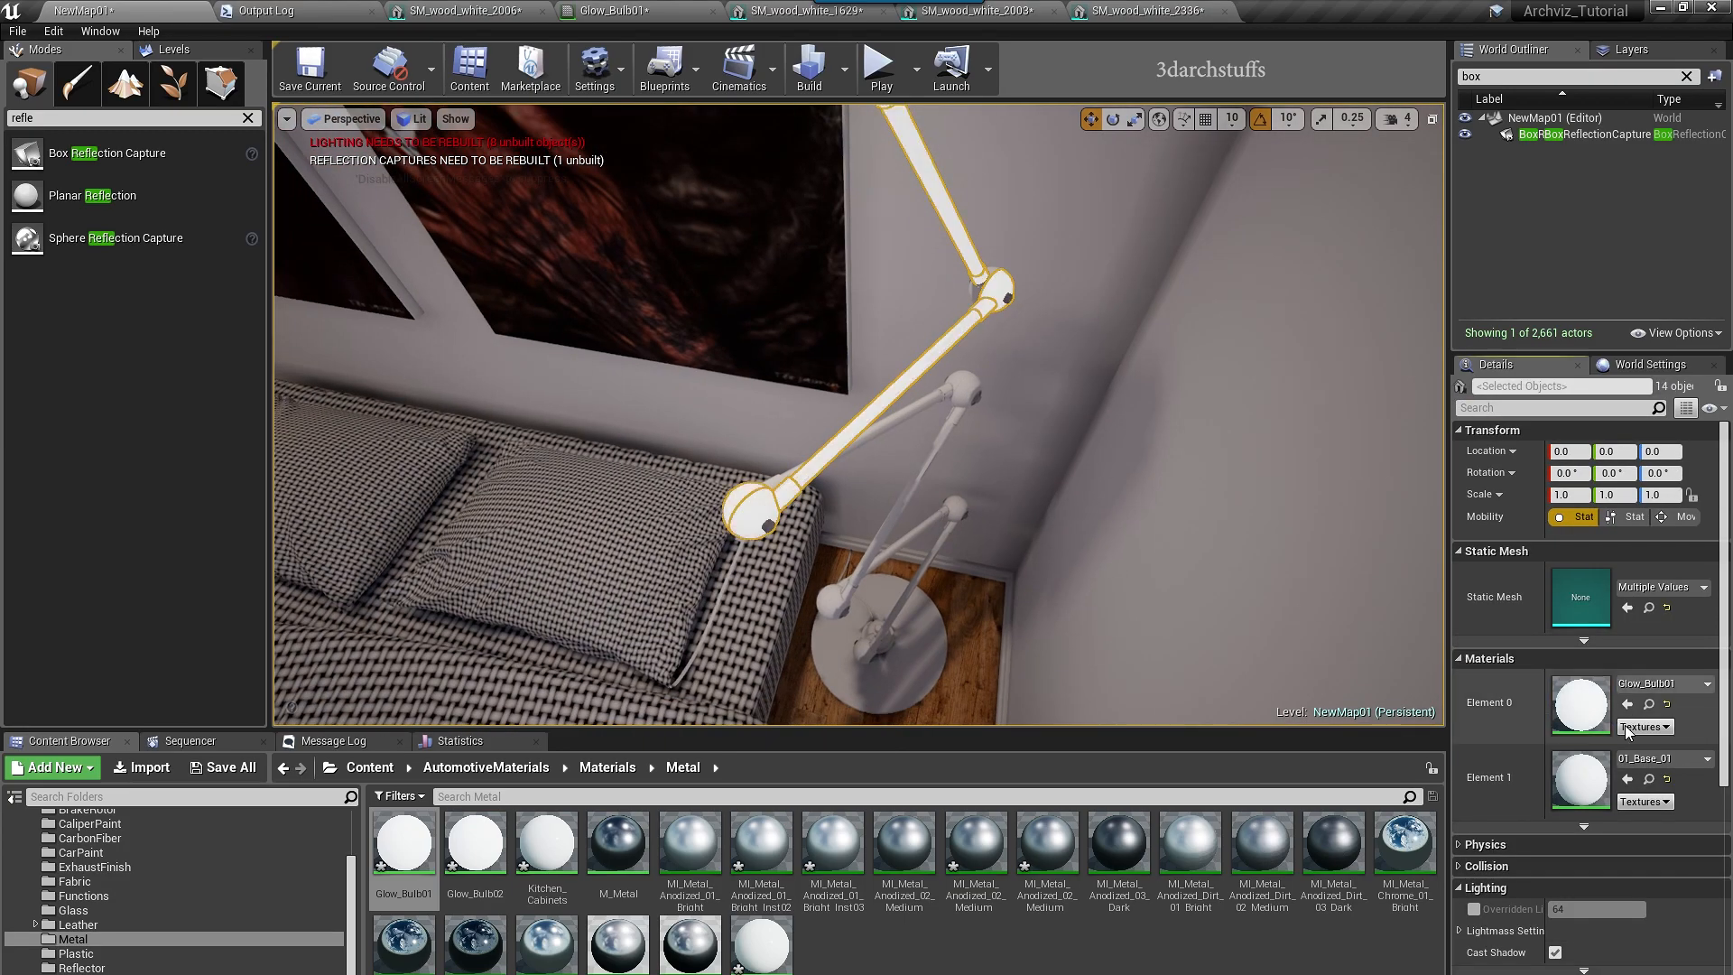
left_click(1629, 780)
key("h")
- Assign MI_Metal_Anodized_01_Bright_Inst03 to the second lamp's lower arms, joints and round base, and hide those parts
right_click_drag(921, 472, 902, 559)
left_click(793, 349)
left_click(815, 456, "ctrl")
left_click(1630, 780)
key("h")
left_click(811, 437)
left_click(834, 419, "ctrl")
left_click(882, 431, "ctrl")
left_click(1018, 430, "ctrl")
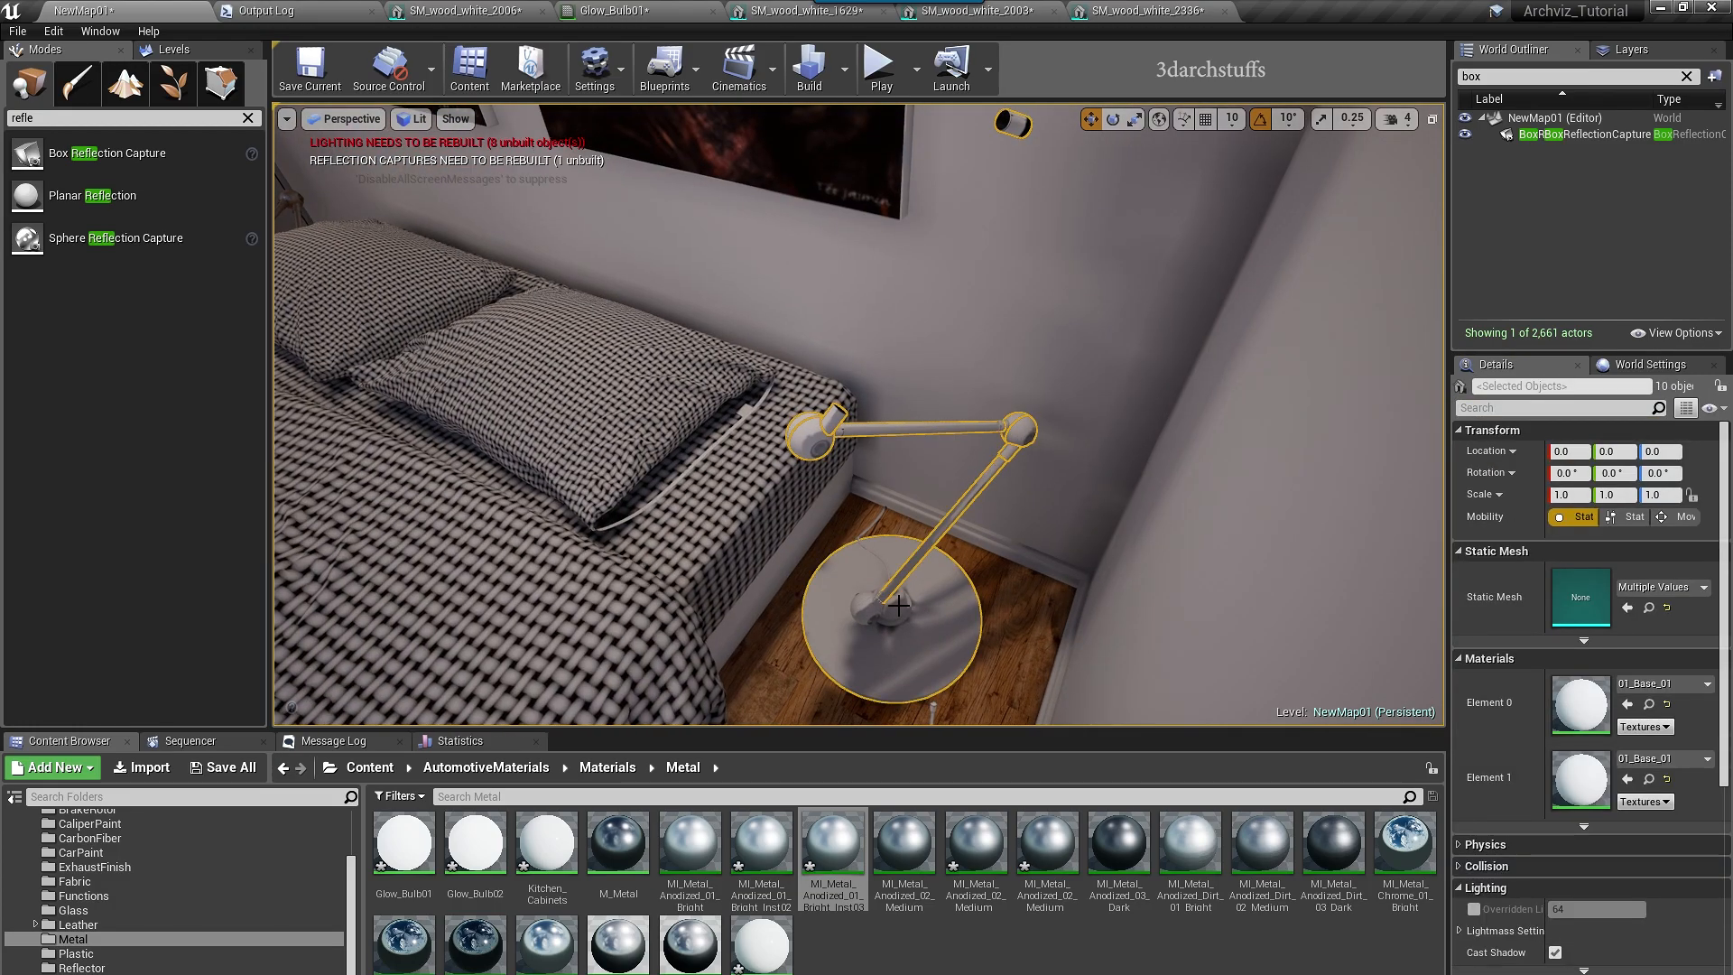
left_click(1628, 779)
key("h")
- Assign MI_Metal_Anodized_01_Bright_Inst03 to Element 0 of three leftover parts of the second lamp and hide them
right_click_drag(938, 488, 848, 324)
left_click(715, 437)
left_click(784, 591, "ctrl")
left_click(883, 420, "ctrl")
left_click(1632, 707)
key("h")
- Assign MI_Metal_Anodized_01_Bright_Inst03 to the second lamp's last small fittings and hide them
left_click(690, 233)
right_click_drag(903, 397, 1114, 580)
left_click(978, 442)
left_click(1627, 816)
left_click(762, 476)
left_click(767, 462, "ctrl")
left_click(1628, 779)
key("h")
left_click(863, 401)
left_click(993, 511)
key("h")
- Assign MI_Metal_Anodized_01_Bright_Inst03 to the bedside lamp's remaining part and to the radio's knobs and dial
left_click(885, 452)
left_click(1627, 816)
right_click_drag(1173, 470, 1209, 433)
left_click(1210, 415)
left_click(1119, 397, "ctrl")
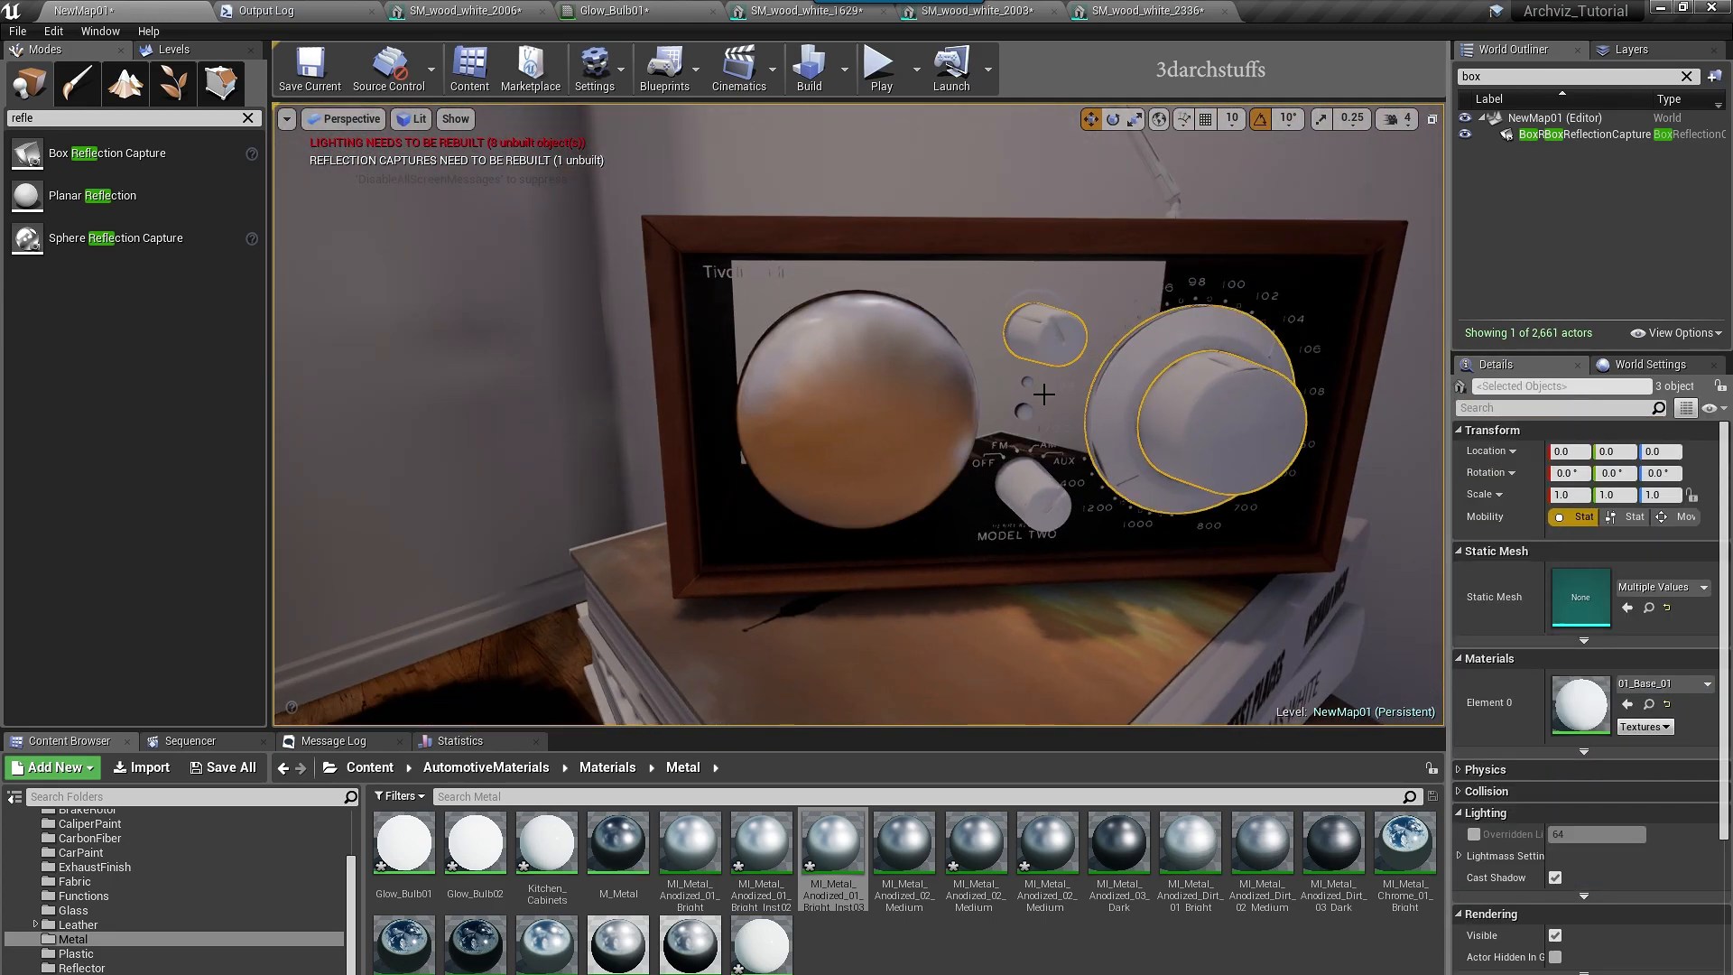
right_click_drag(1262, 567, 1209, 541)
left_click(997, 523)
right_click_drag(997, 523, 939, 487)
left_click(1628, 816)
key("ctrl+h")
- Apply MI_Metal_Anodized_01_Bright_Inst03 to a leftover radio part and MI_Metal_Anodized_03_Dark to another part nearby
left_click(939, 523)
left_click_drag(830, 844, 975, 542)
right_click_drag(975, 541, 1083, 541)
key("Escape")
left_click_drag(1117, 844, 1105, 415)
right_click_drag(1066, 673, 1065, 631)
- Apply MI_Metal_Anodized_01_Bright_Inst02 to the laptop's keyboard base on the wooden desk
left_click(911, 428)
key("f")
left_click_drag(1113, 526, 993, 496, "alt")
left_click(1113, 525)
key("Escape")
right_click_drag(1088, 519, 794, 470)
left_click(920, 487)
left_click(749, 388)
key("f")
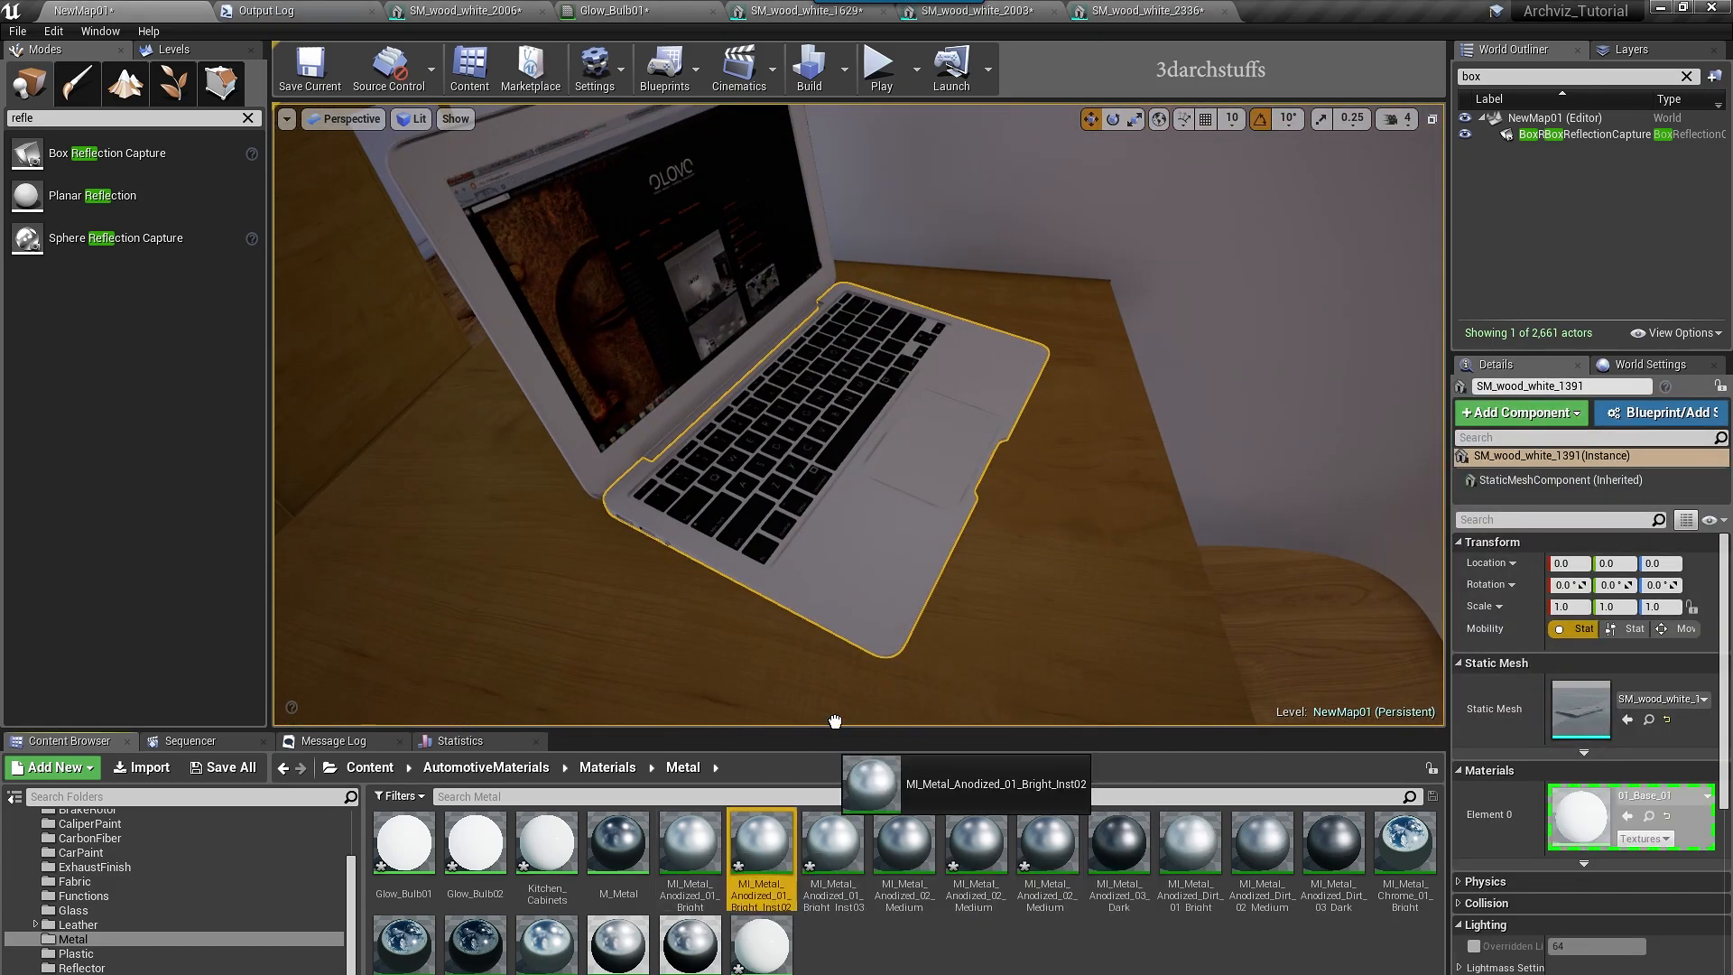
left_click_drag(762, 844, 902, 487)
left_click_drag(902, 488, 975, 451, "alt")
- Apply MI_Metal_Anodized_03_Dark to further laptop parts and another metal material to a neighbouring part
left_click_drag(1119, 844, 912, 505)
left_click_drag(1011, 596, 903, 614, "alt")
left_click_drag(1119, 844, 867, 452)
scroll(867, 451, "up", 4)
left_click(570, 510)
key("Escape")
right_click_drag(866, 452, 867, 505)
left_click_drag(1047, 849, 908, 645)
- Apply MI_Metal_Anodized_03_Dark to the tyre and hub of the pallet table's nearest caster
right_click_drag(908, 646, 849, 541)
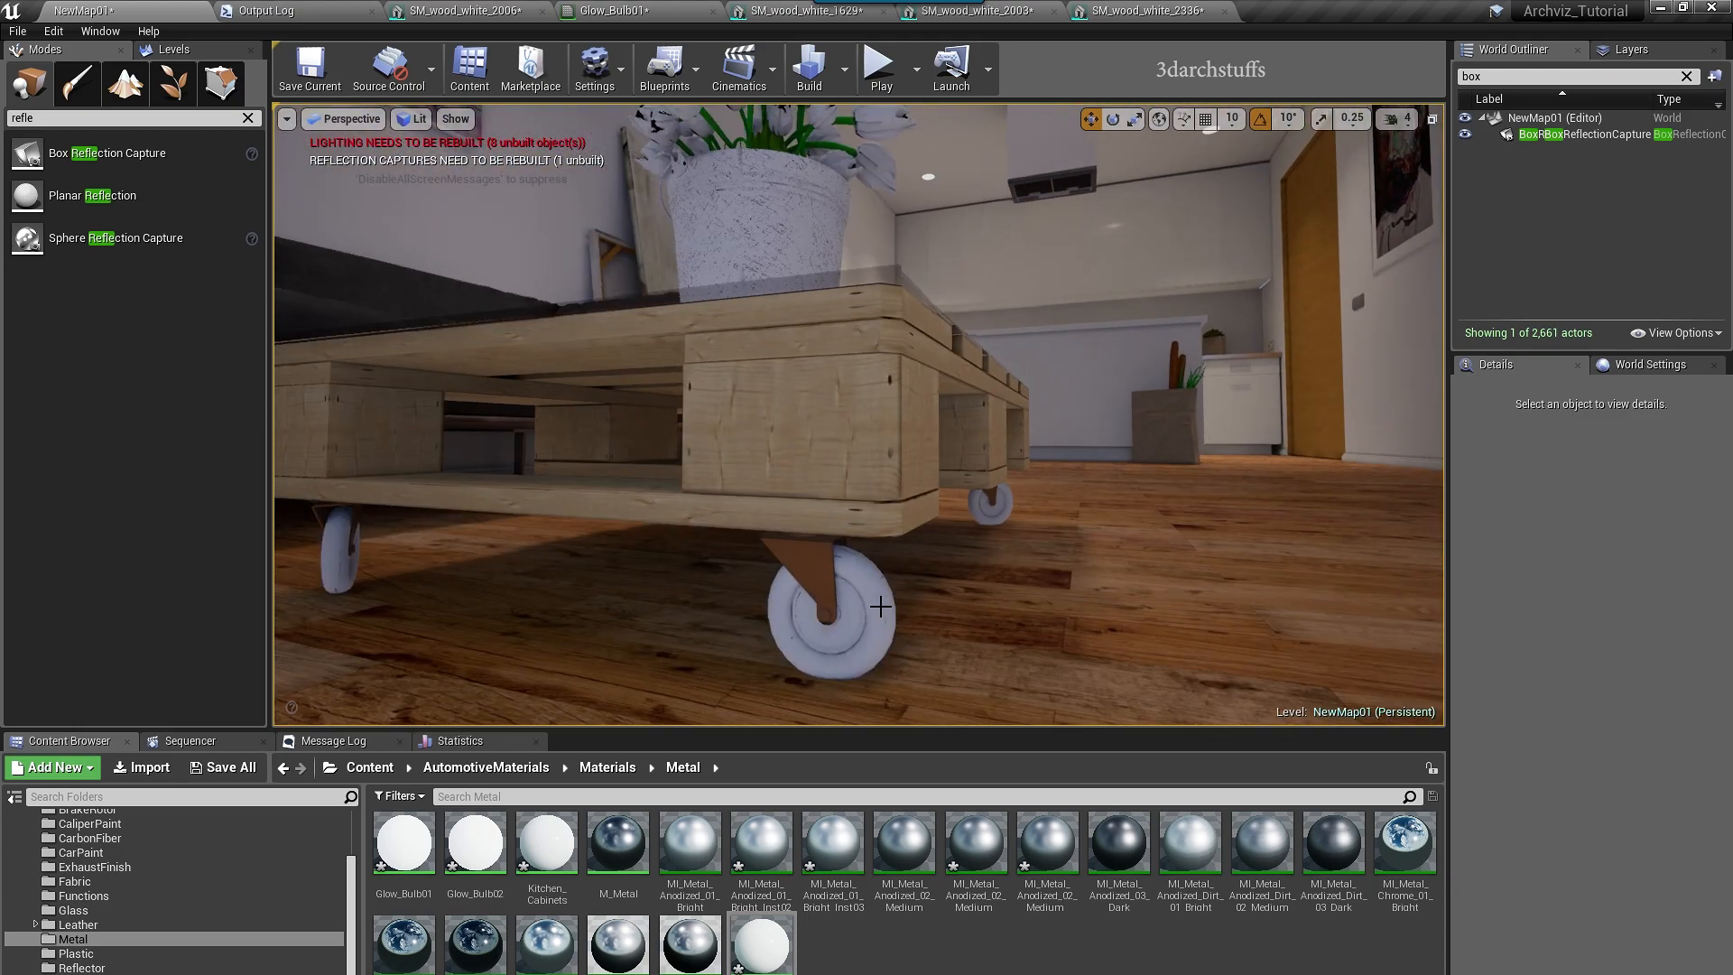
left_click(854, 604)
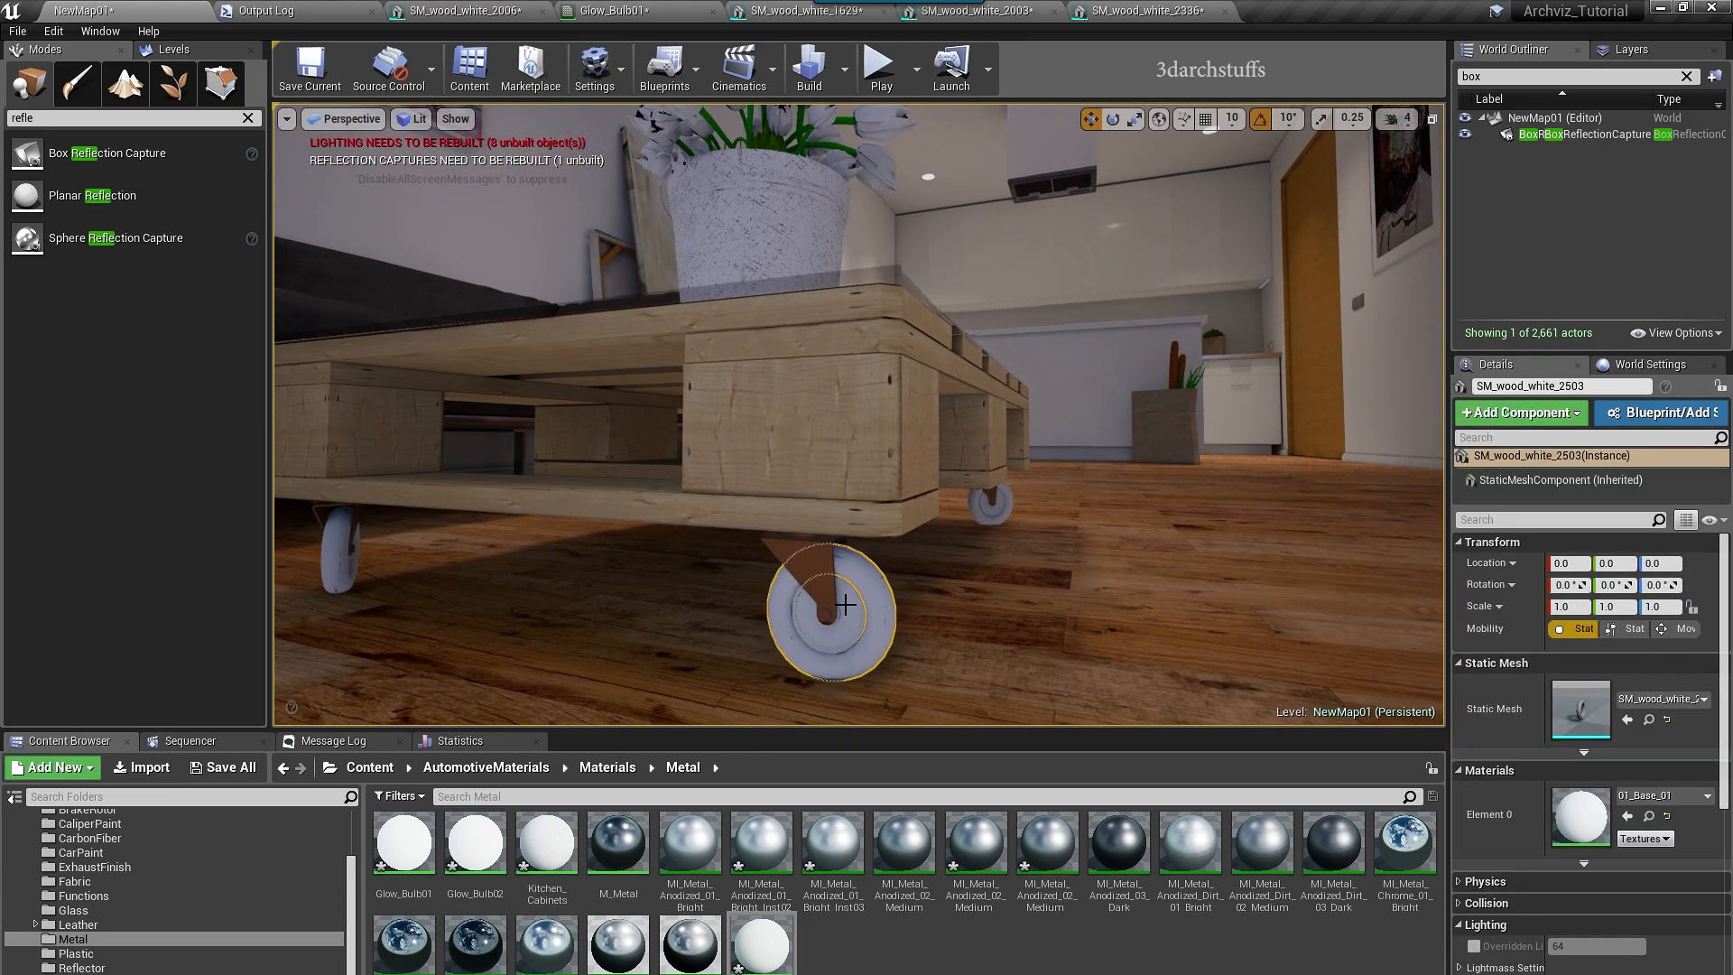
left_click_drag(962, 849, 866, 614)
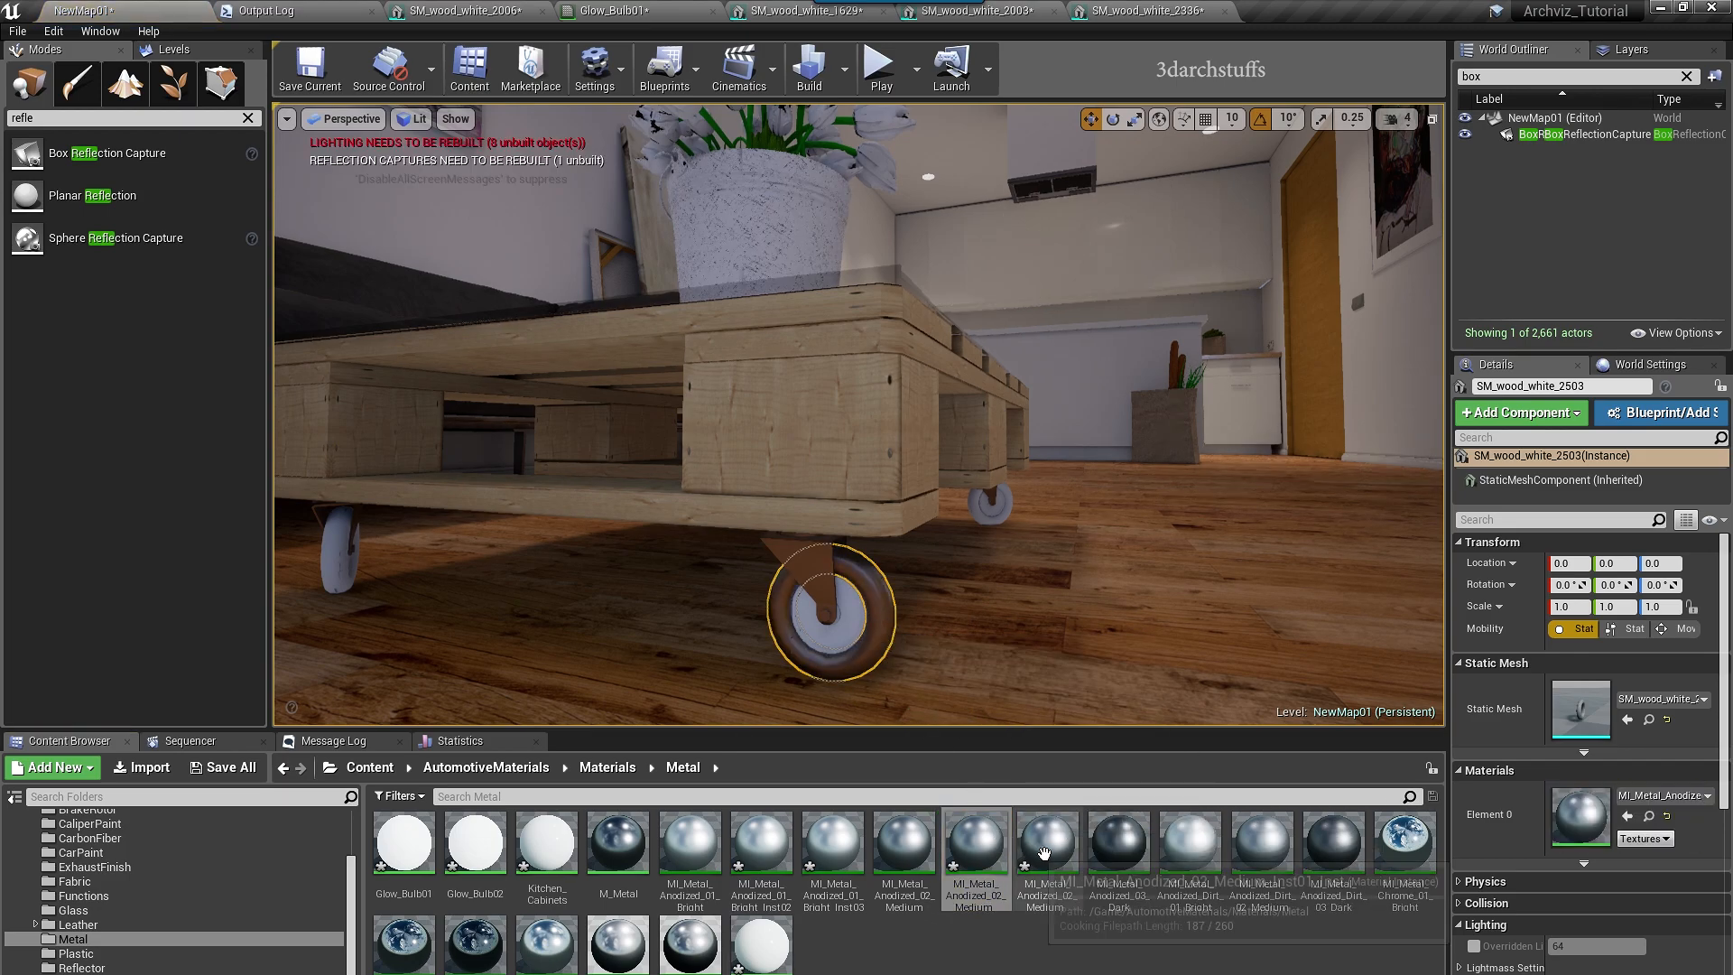
left_click_drag(1122, 844, 897, 668)
left_click_drag(1096, 823, 849, 668)
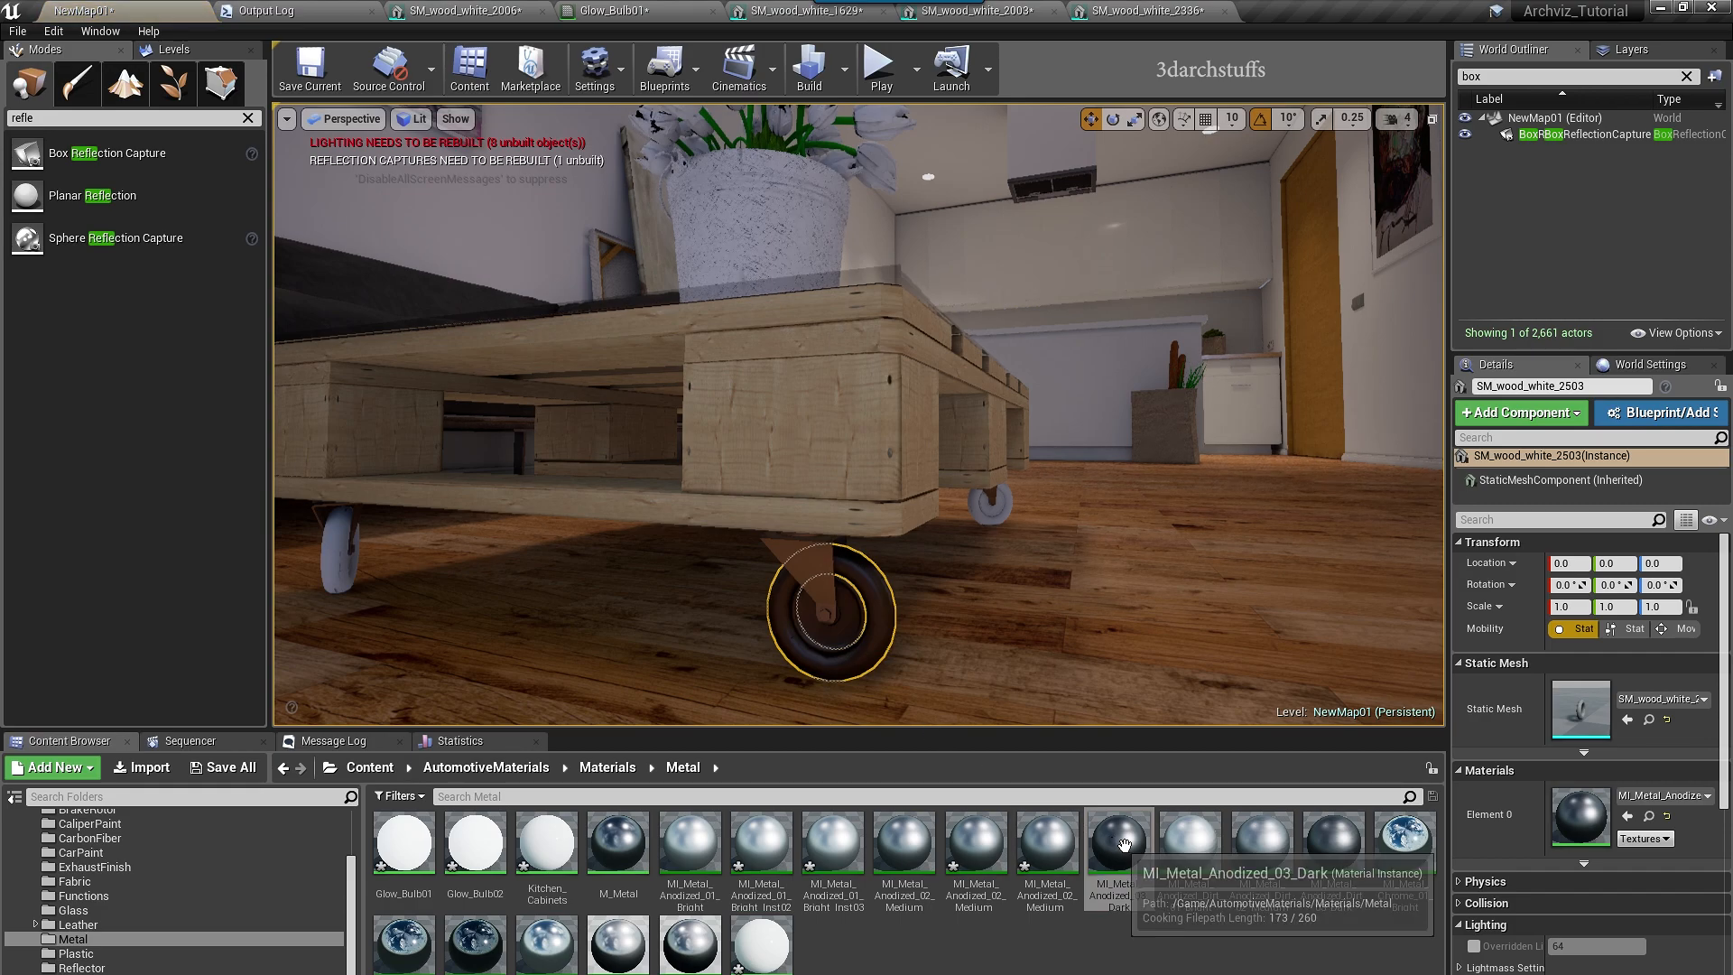
- Apply MI_Metal_Anodized_03_Dark to the tyre and hub of the pallet table's second caster
left_click_drag(1122, 844, 482, 610)
left_click_drag(339, 559, 340, 560)
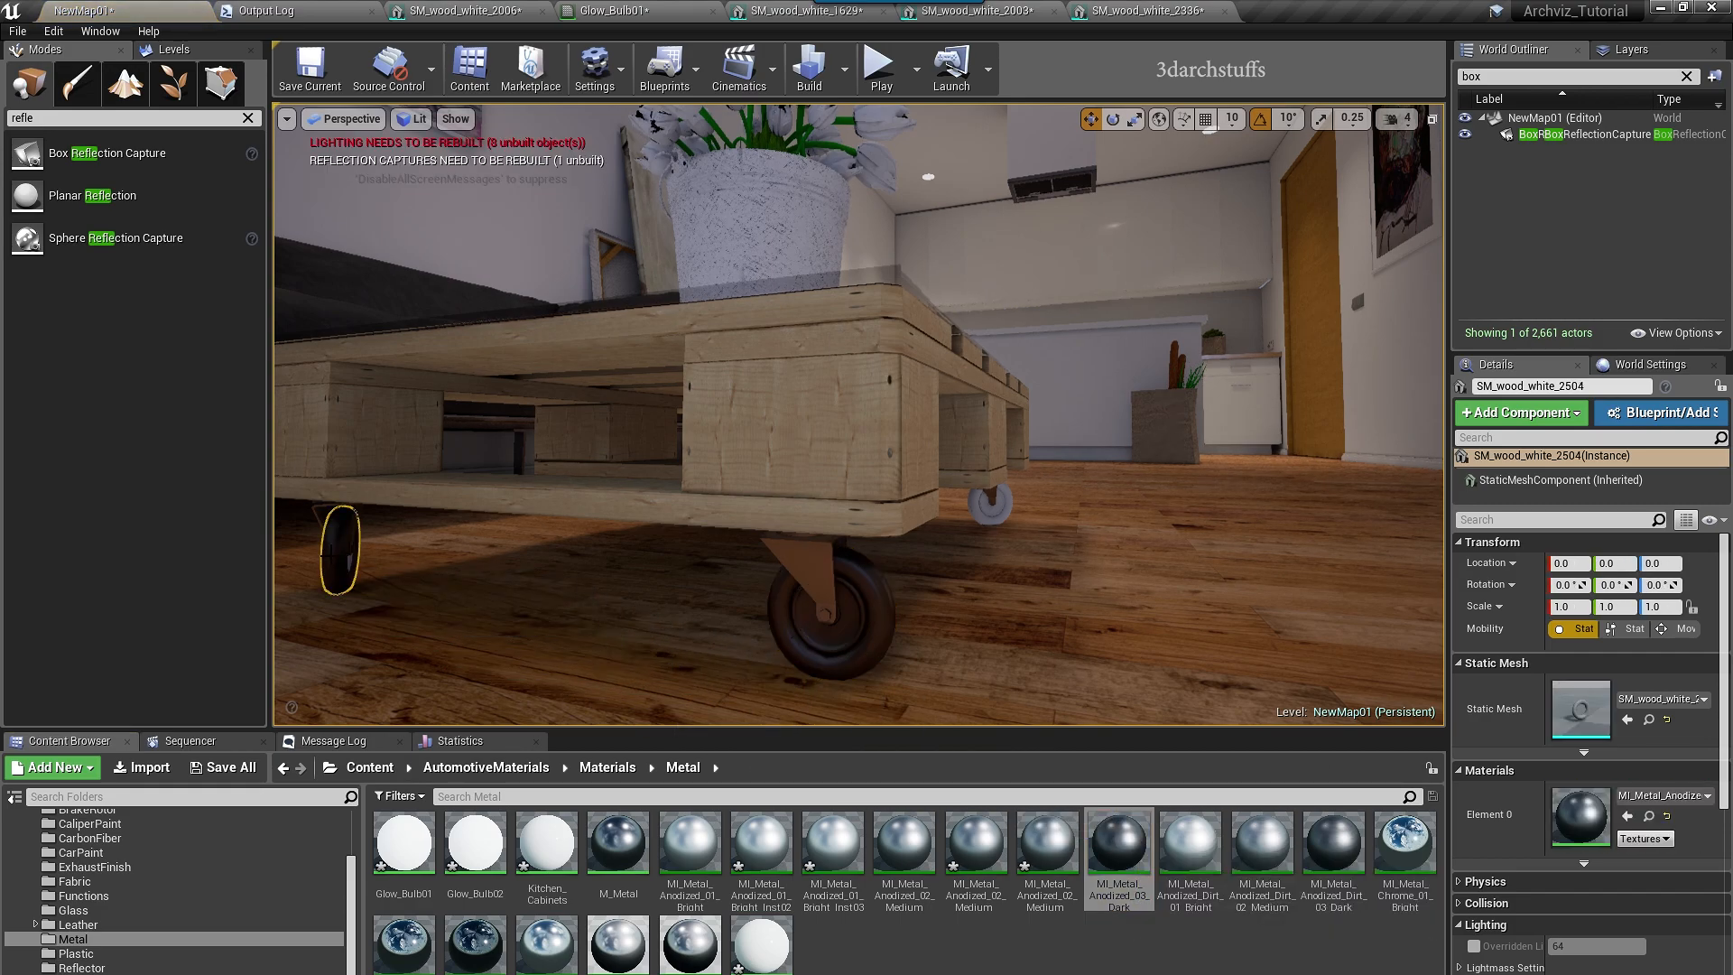
key("f")
left_click_drag(1125, 850, 862, 424)
key("f")
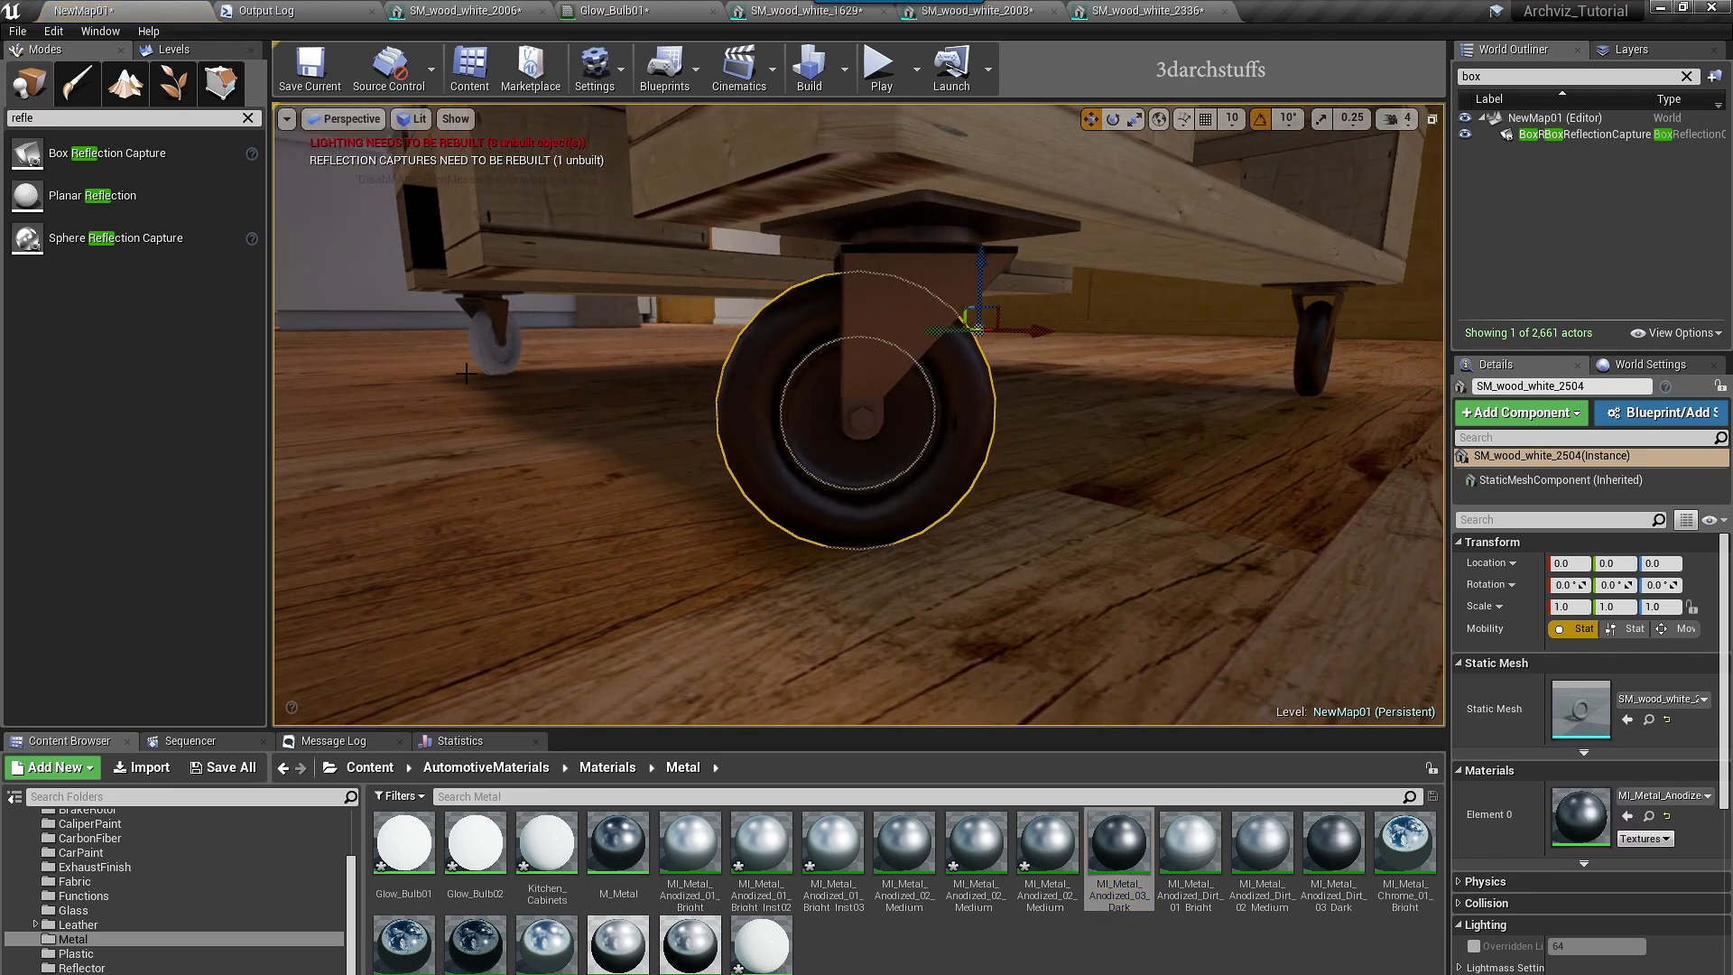
- Apply MI_Metal_Anodized_03_Dark to the tyres and hubs of the pallet table's two remaining casters
key("f")
left_click_drag(826, 610, 1002, 608, "alt")
left_click_drag(1107, 810, 970, 510)
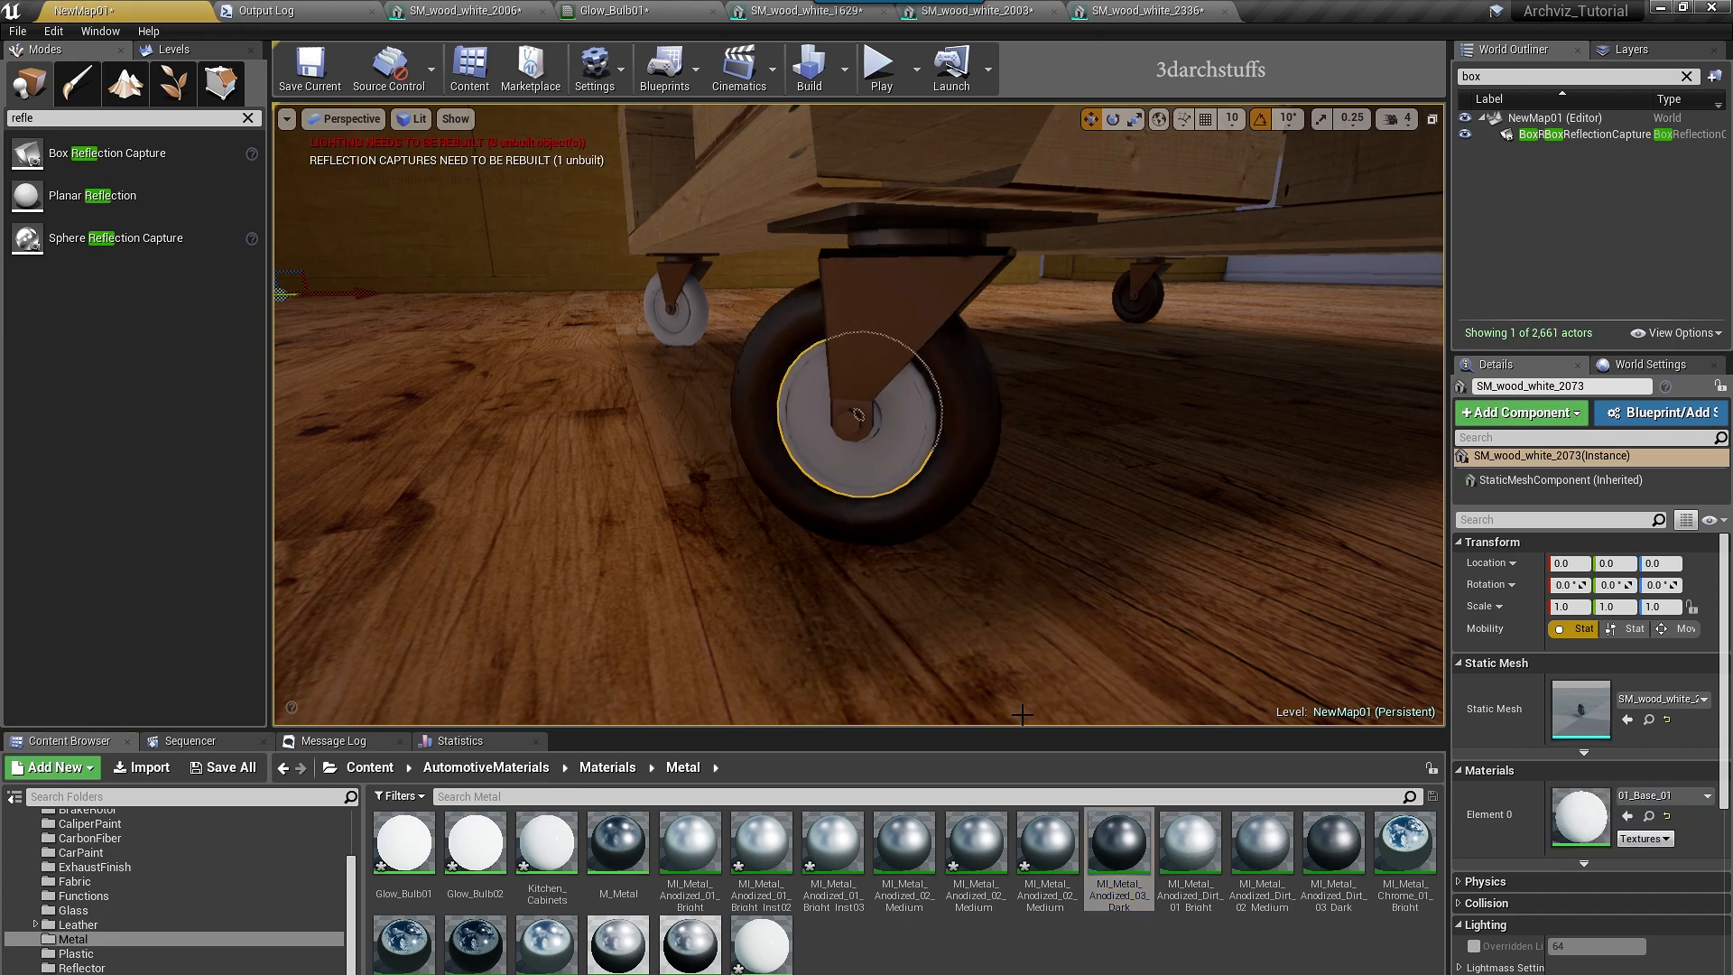
left_click_drag(1116, 838, 602, 435)
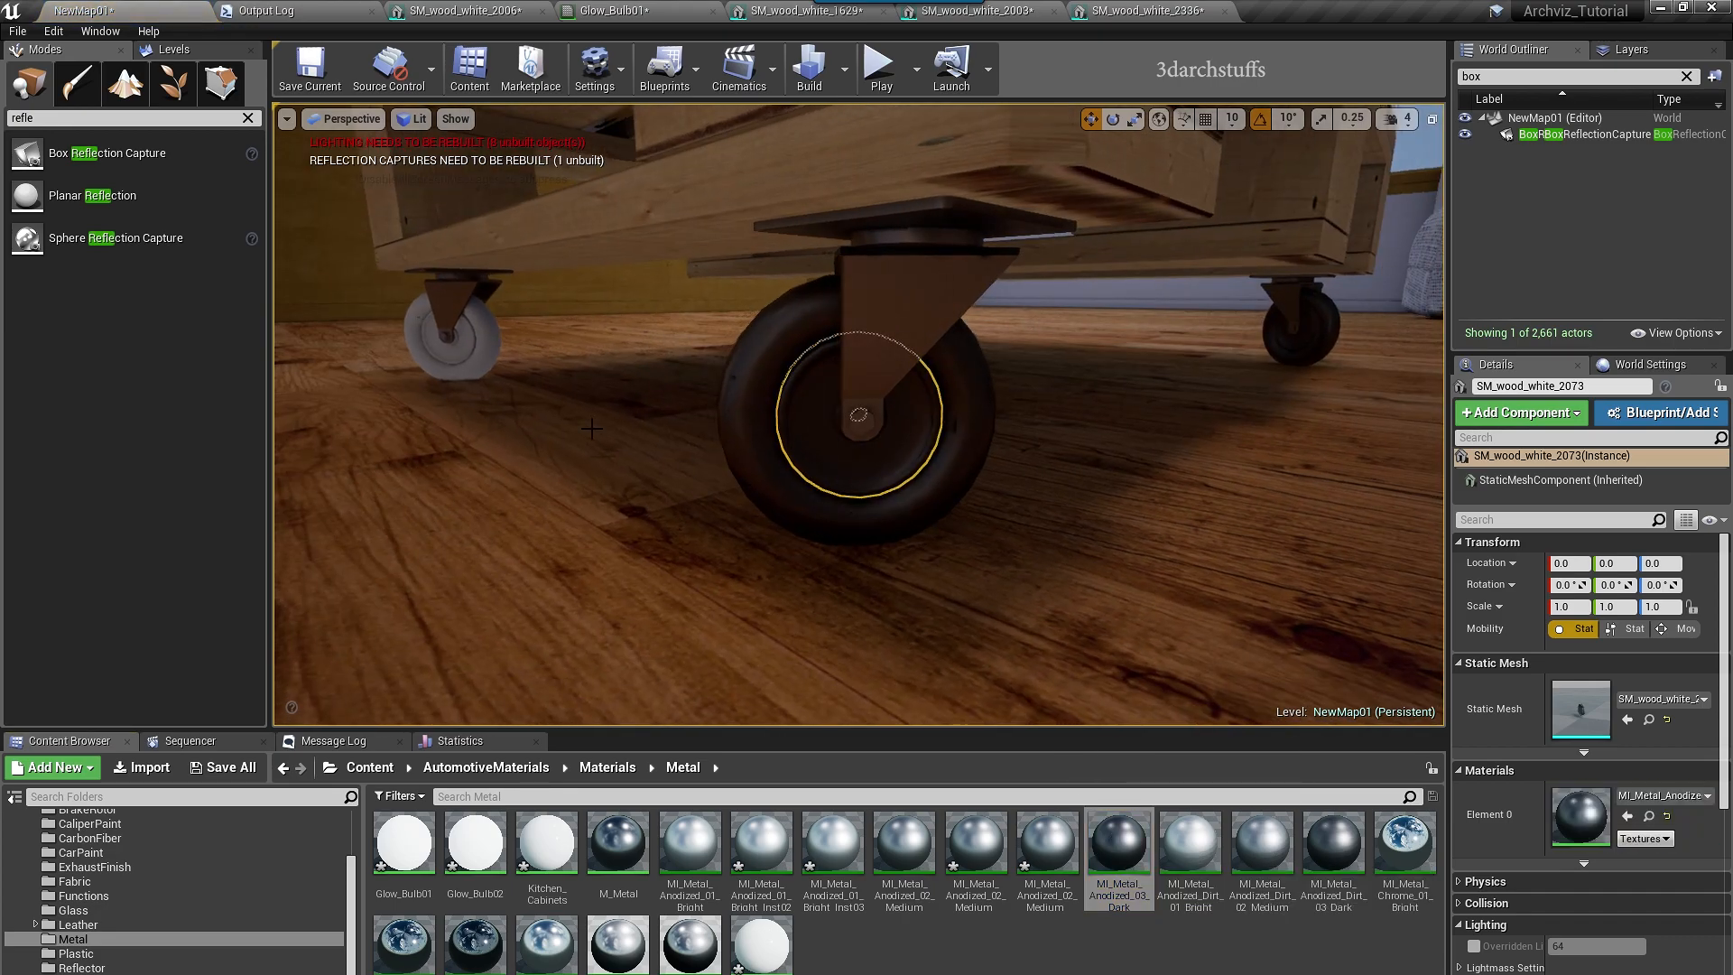
key("f")
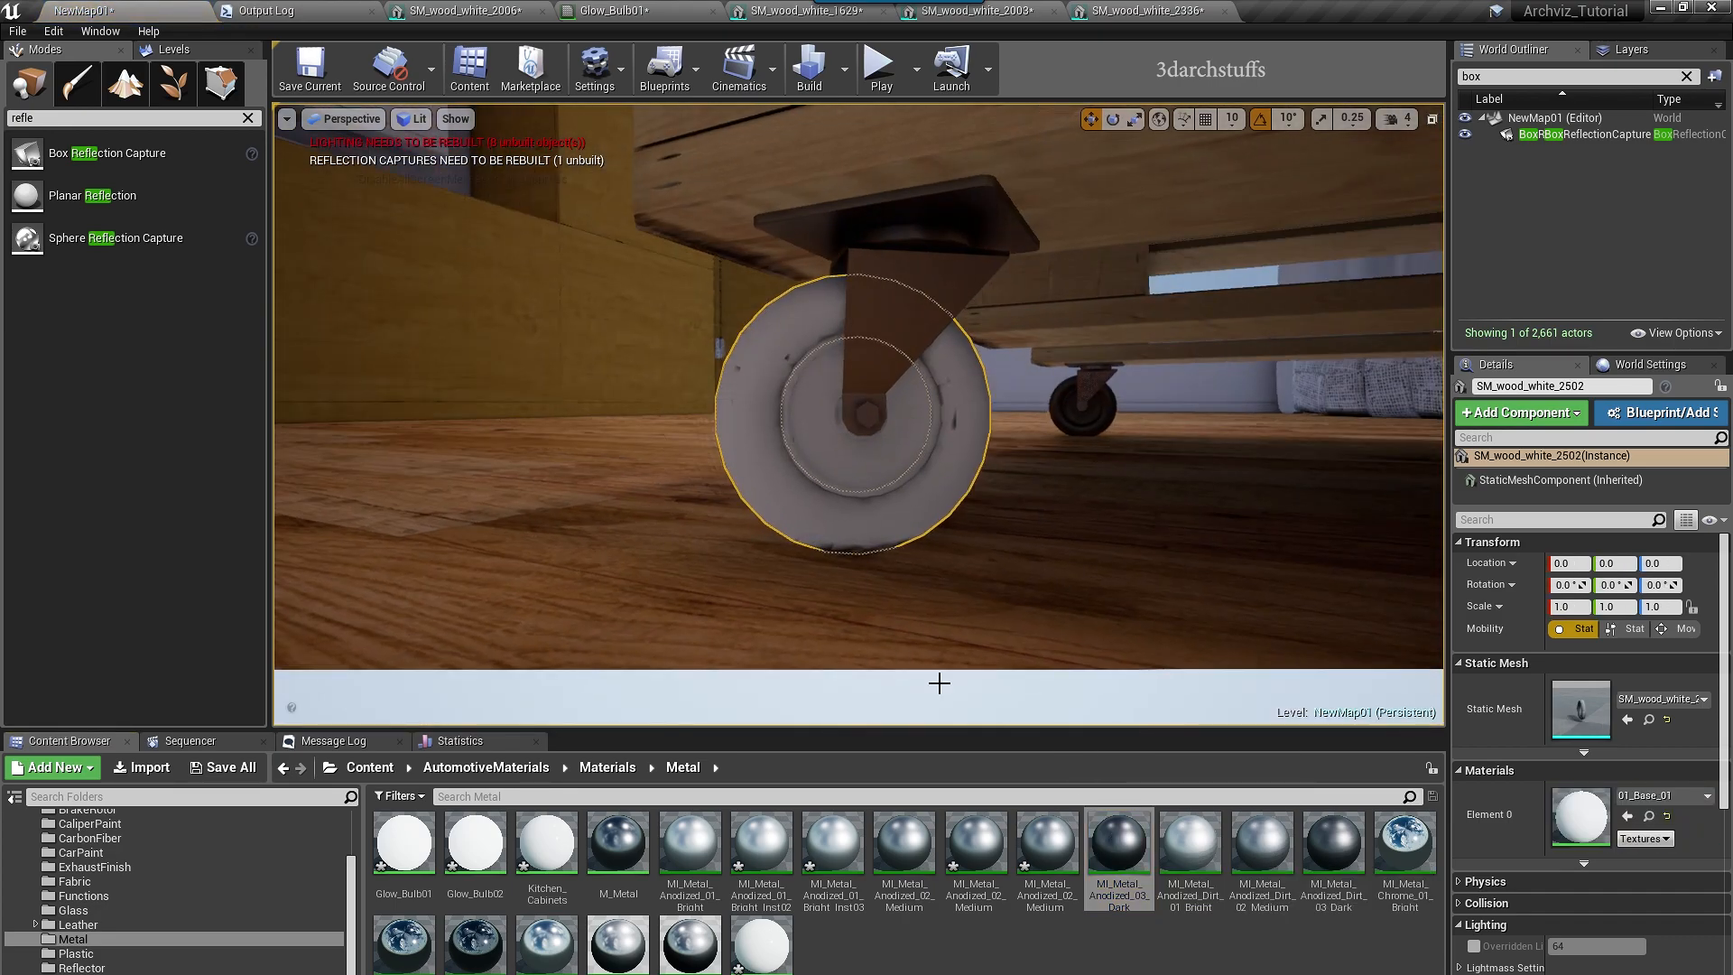
left_click_drag(1125, 840, 889, 474)
left_click_drag(1116, 819, 830, 492)
- Apply MI_Metal_Anodized_02_Medium_Inst01_Inst to both leaves of the hinge on the wooden door
scroll(1076, 512, "down", 6)
right_click_drag(1086, 463, 826, 547)
scroll(979, 473, "up", 6)
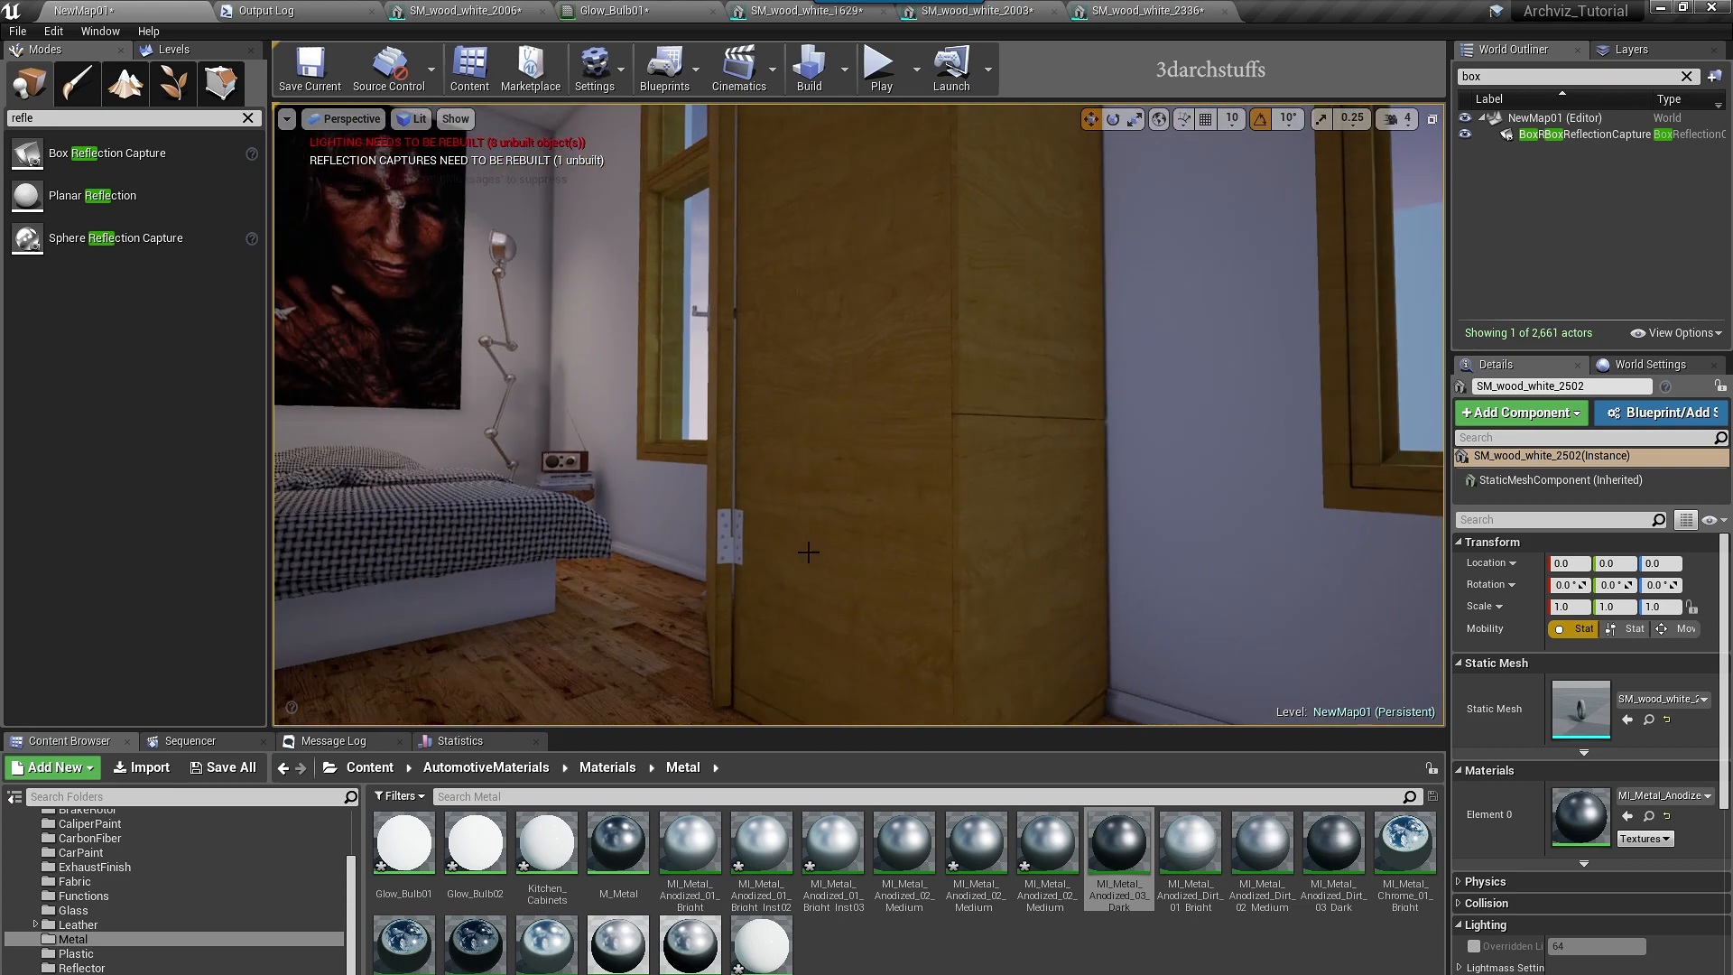
left_click(728, 537)
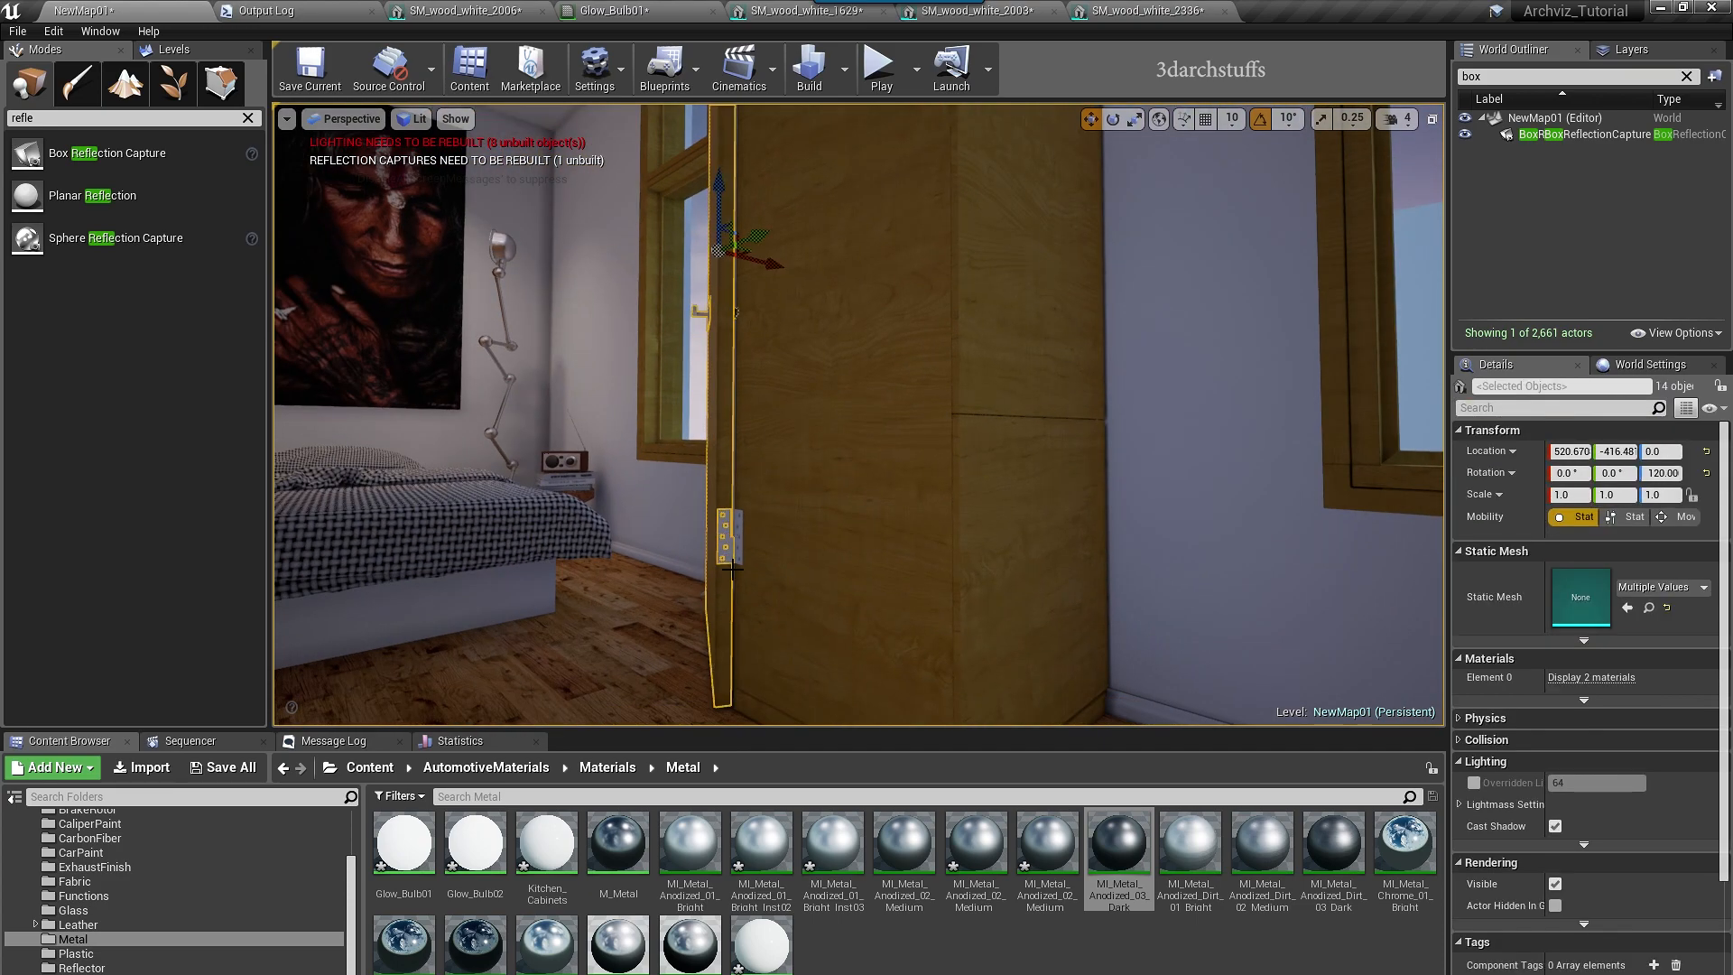
left_click(726, 552)
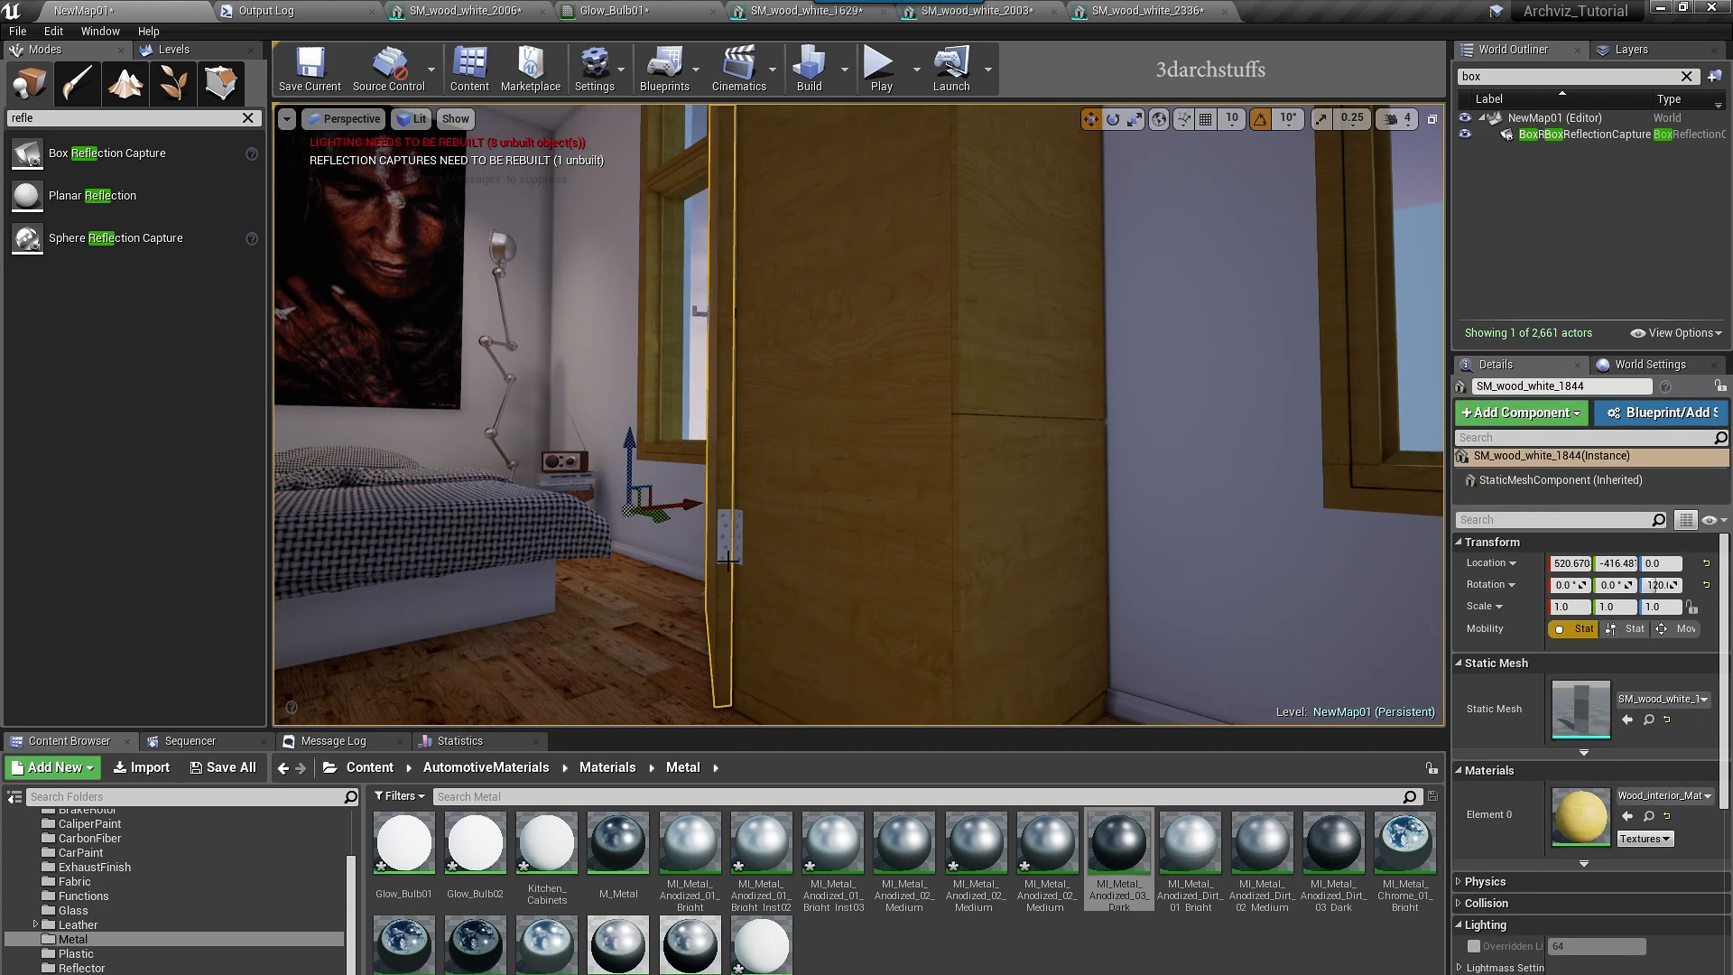
right_click_drag(731, 554, 729, 554)
key("f")
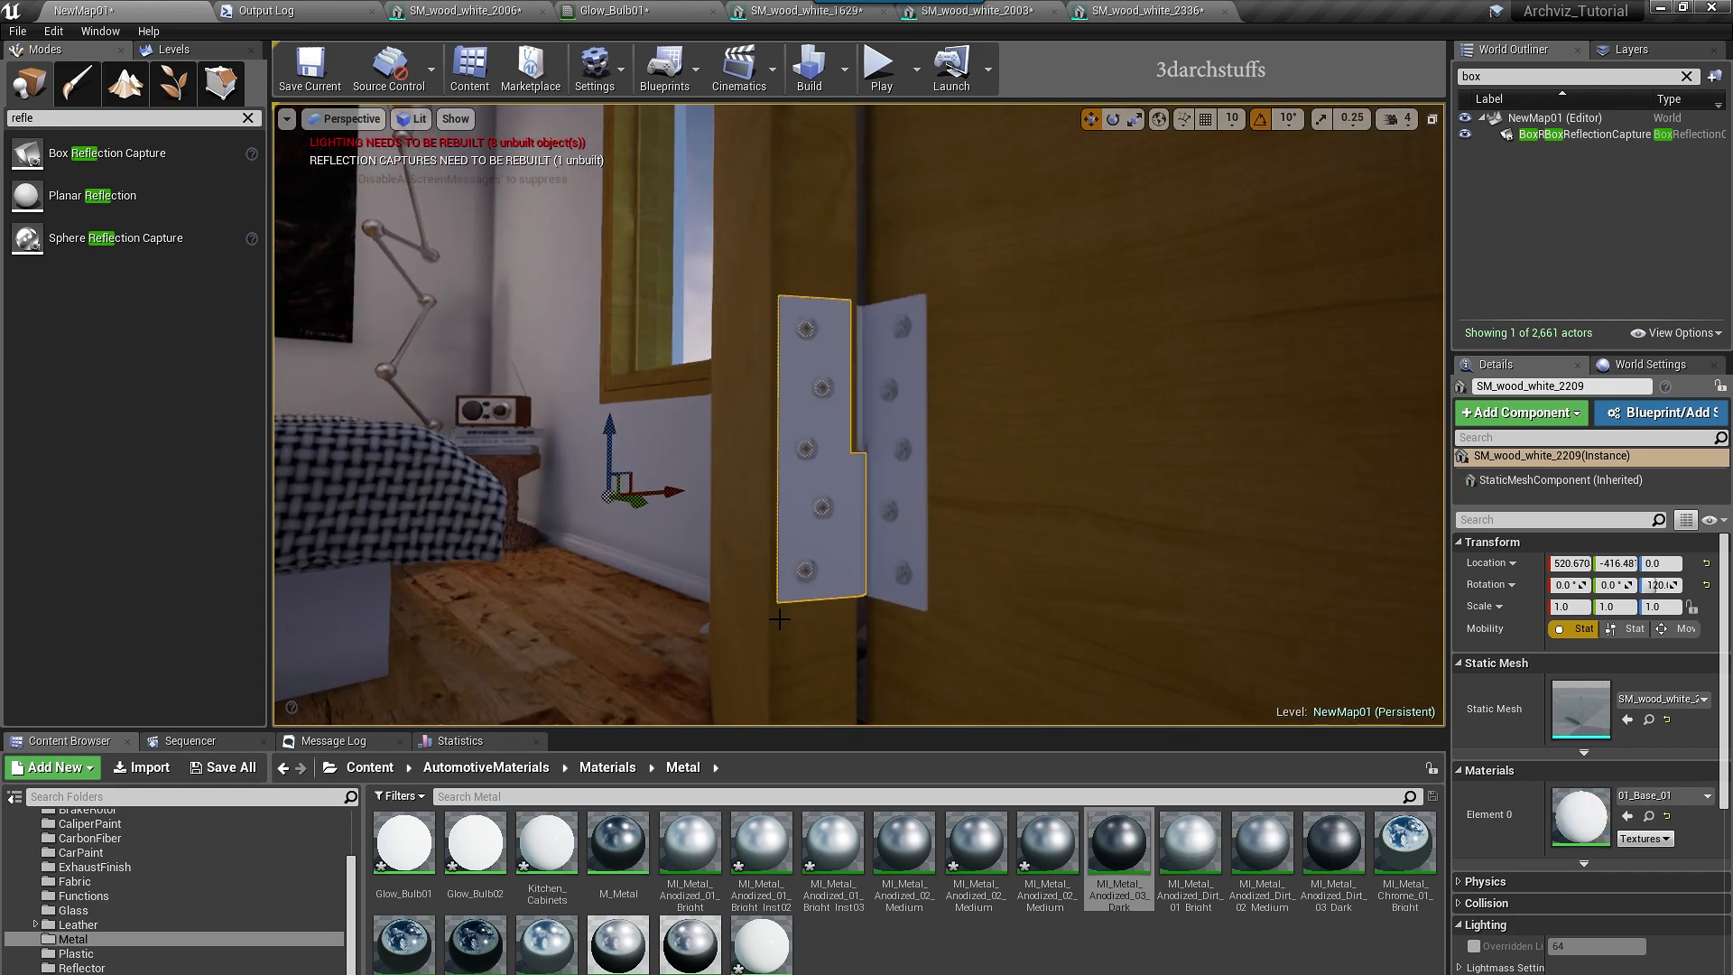
left_click_drag(1131, 841, 994, 682)
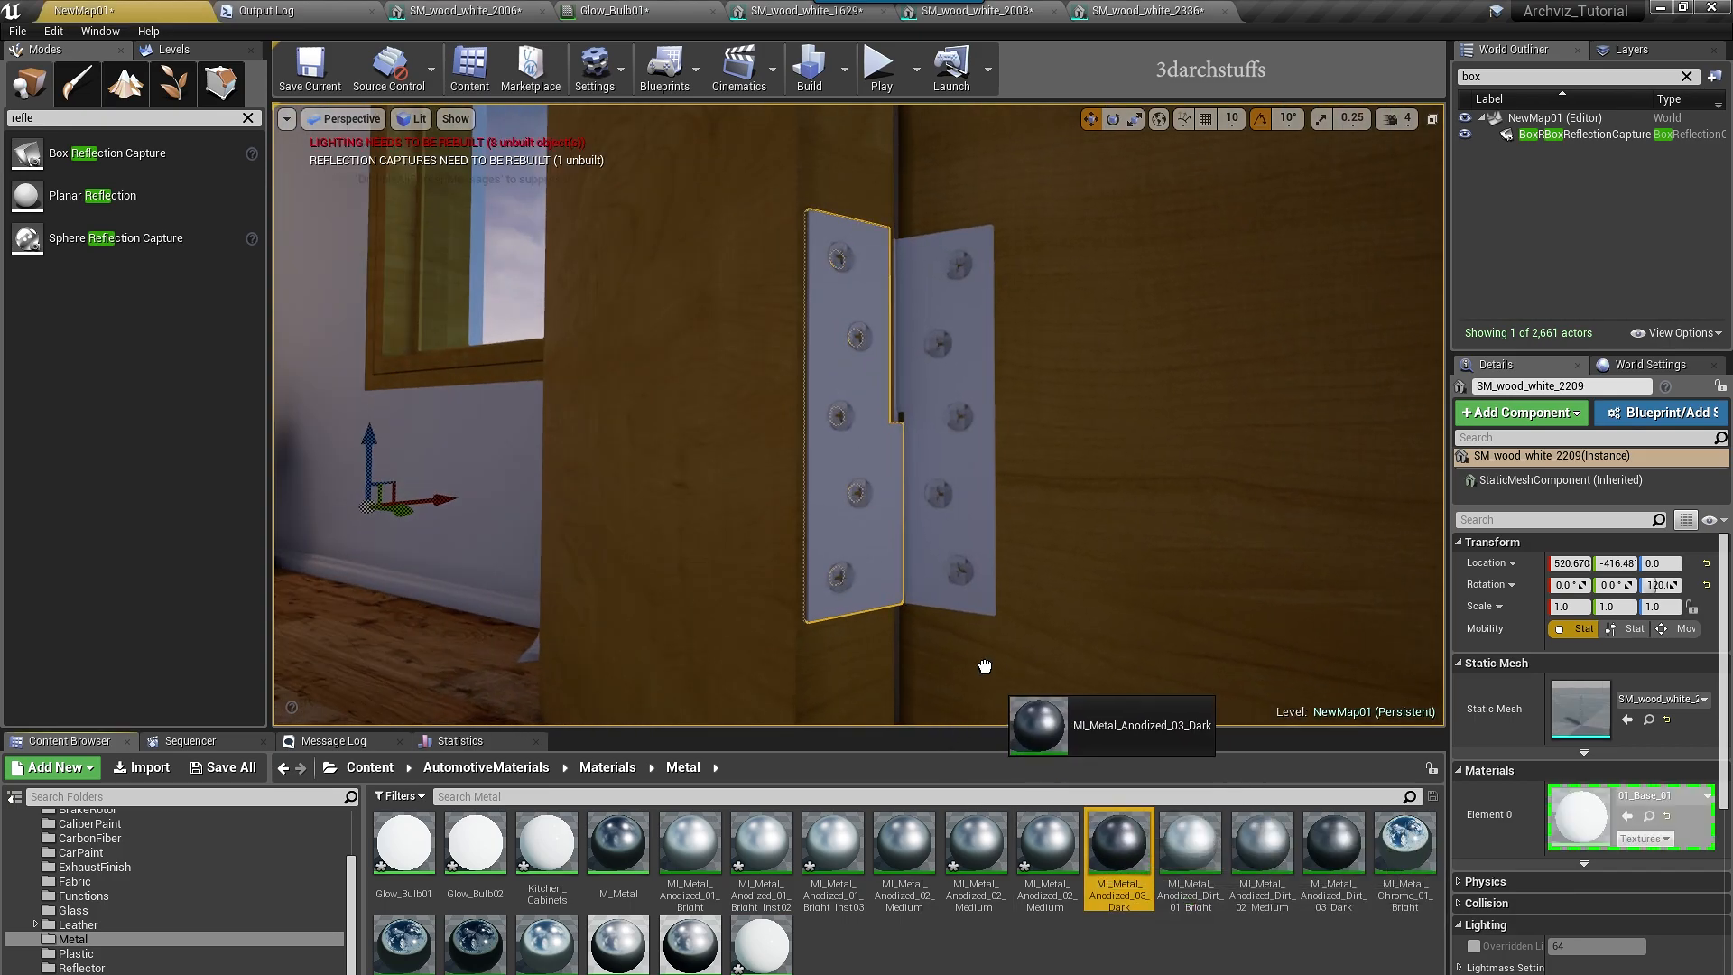
left_click_drag(881, 526, 882, 527)
left_click_drag(782, 836, 848, 568)
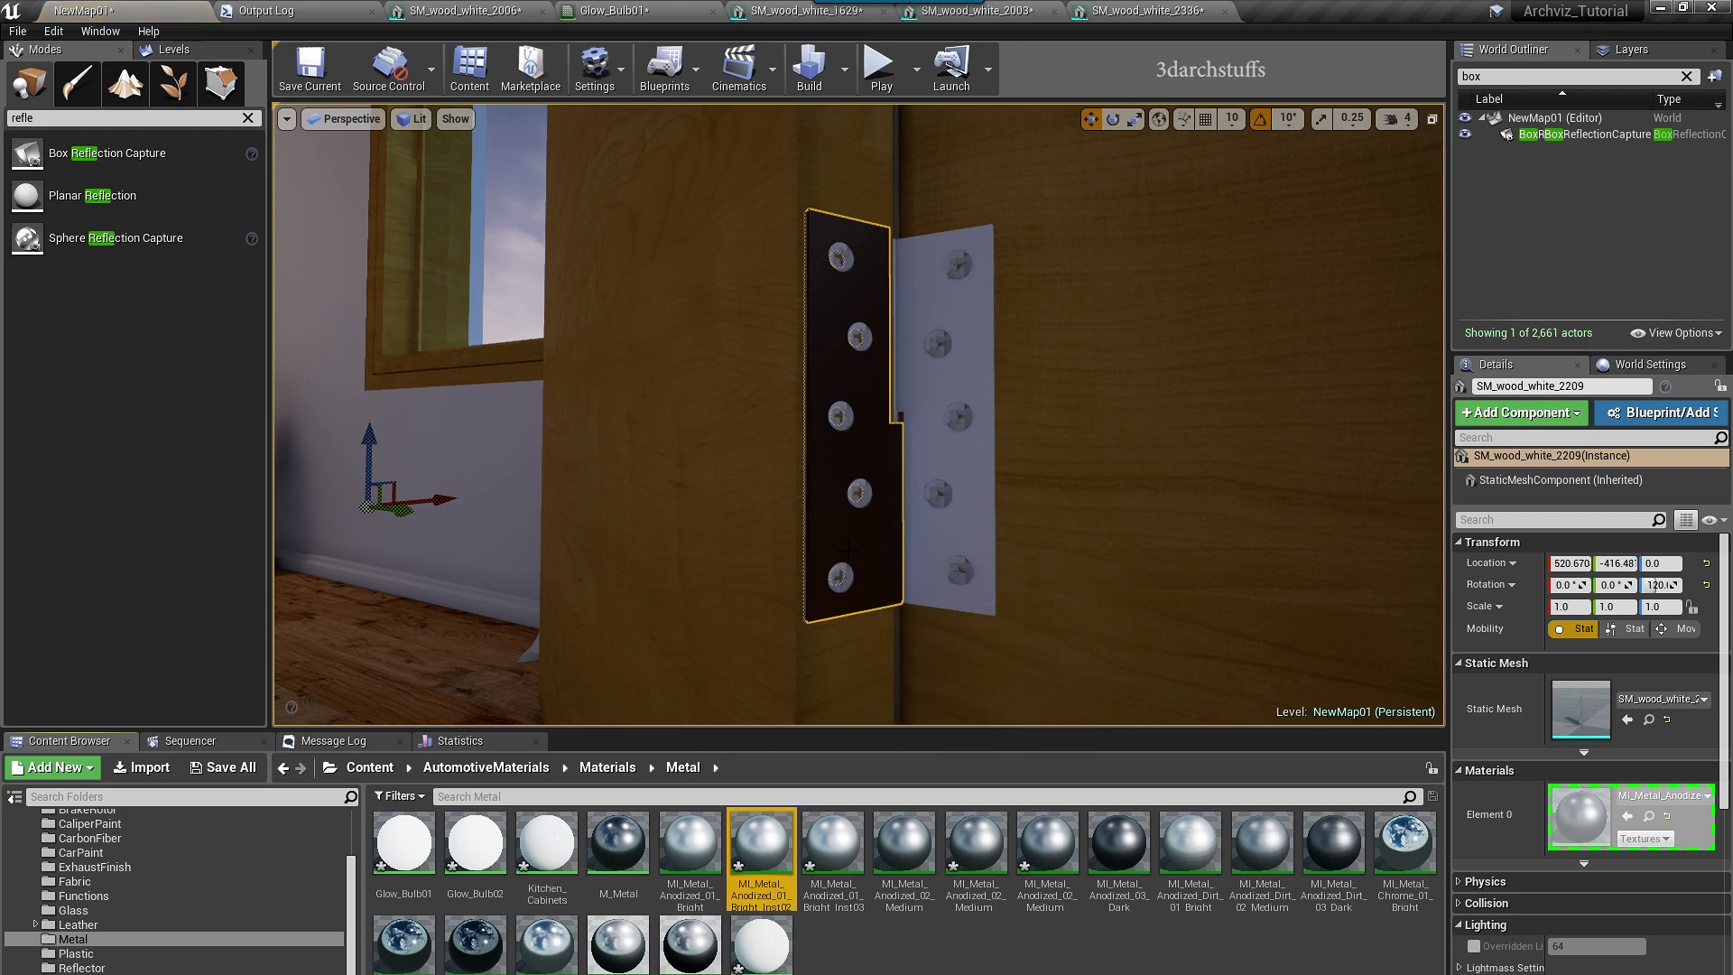
left_click_drag(1034, 854, 915, 681)
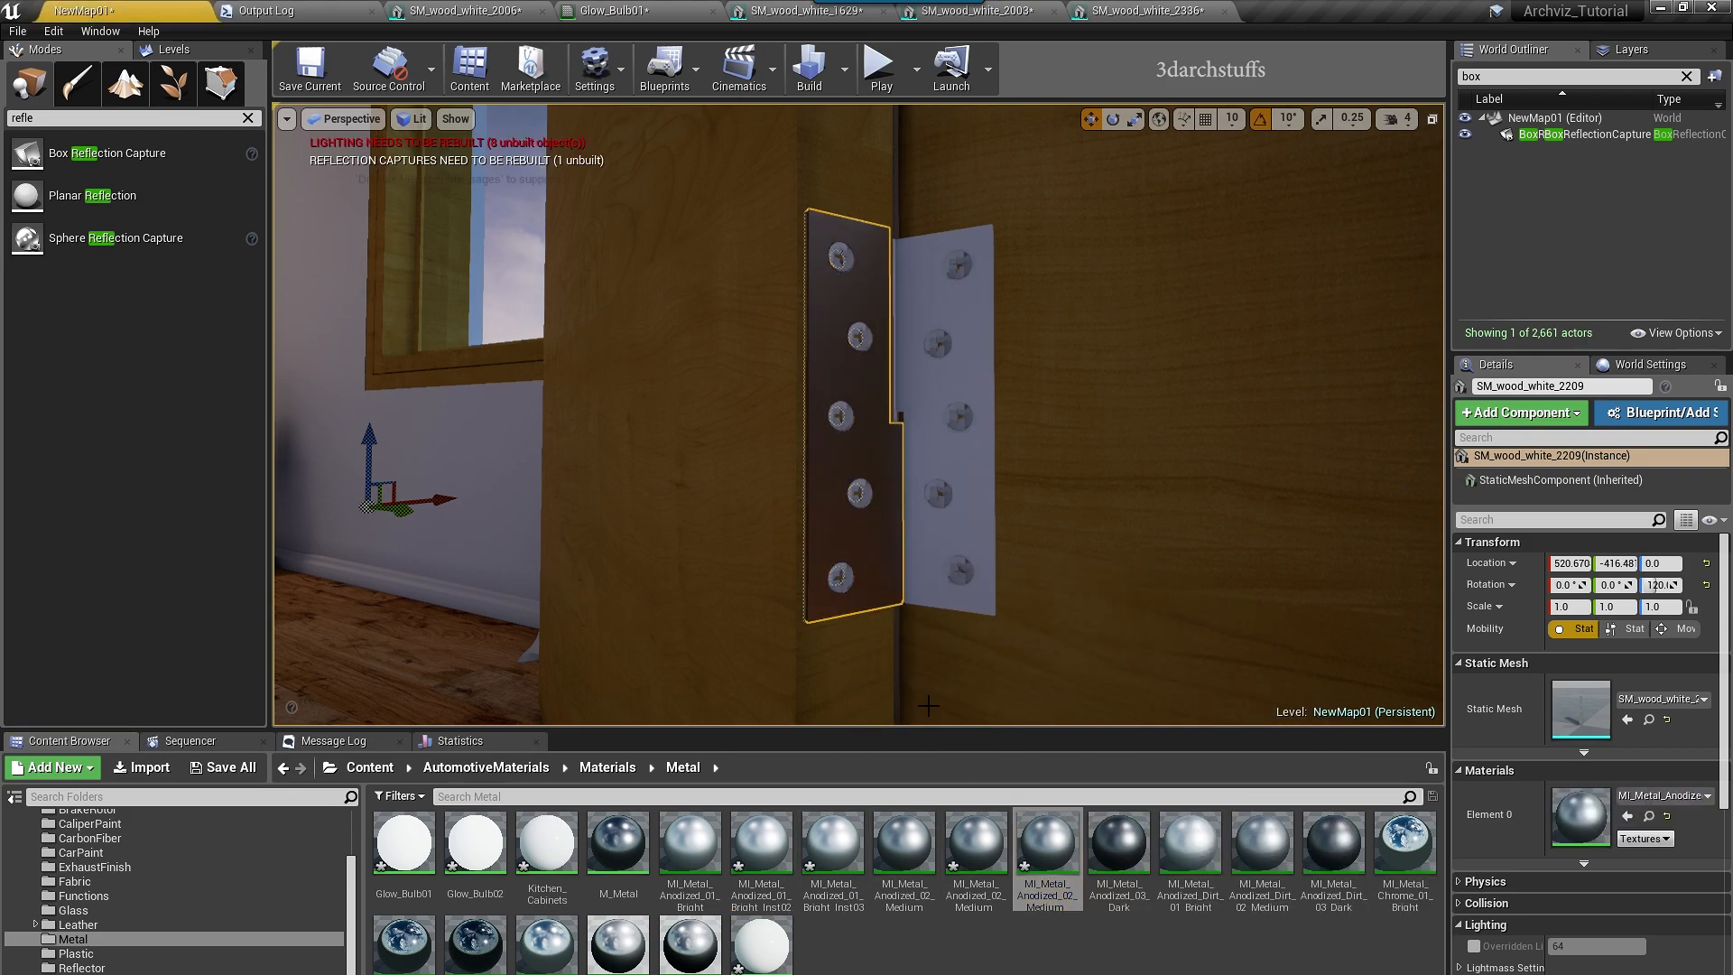
left_click_drag(1045, 839, 996, 617)
- Apply MI_Metal_Anodized_02_Medium_Inst01_Inst to the screws in the hinge leaf nearer the bedroom
left_click_drag(1069, 852, 869, 536)
left_click_drag(1023, 844, 839, 418)
left_click_drag(1043, 832, 869, 352)
left_click_drag(1043, 835, 846, 252)
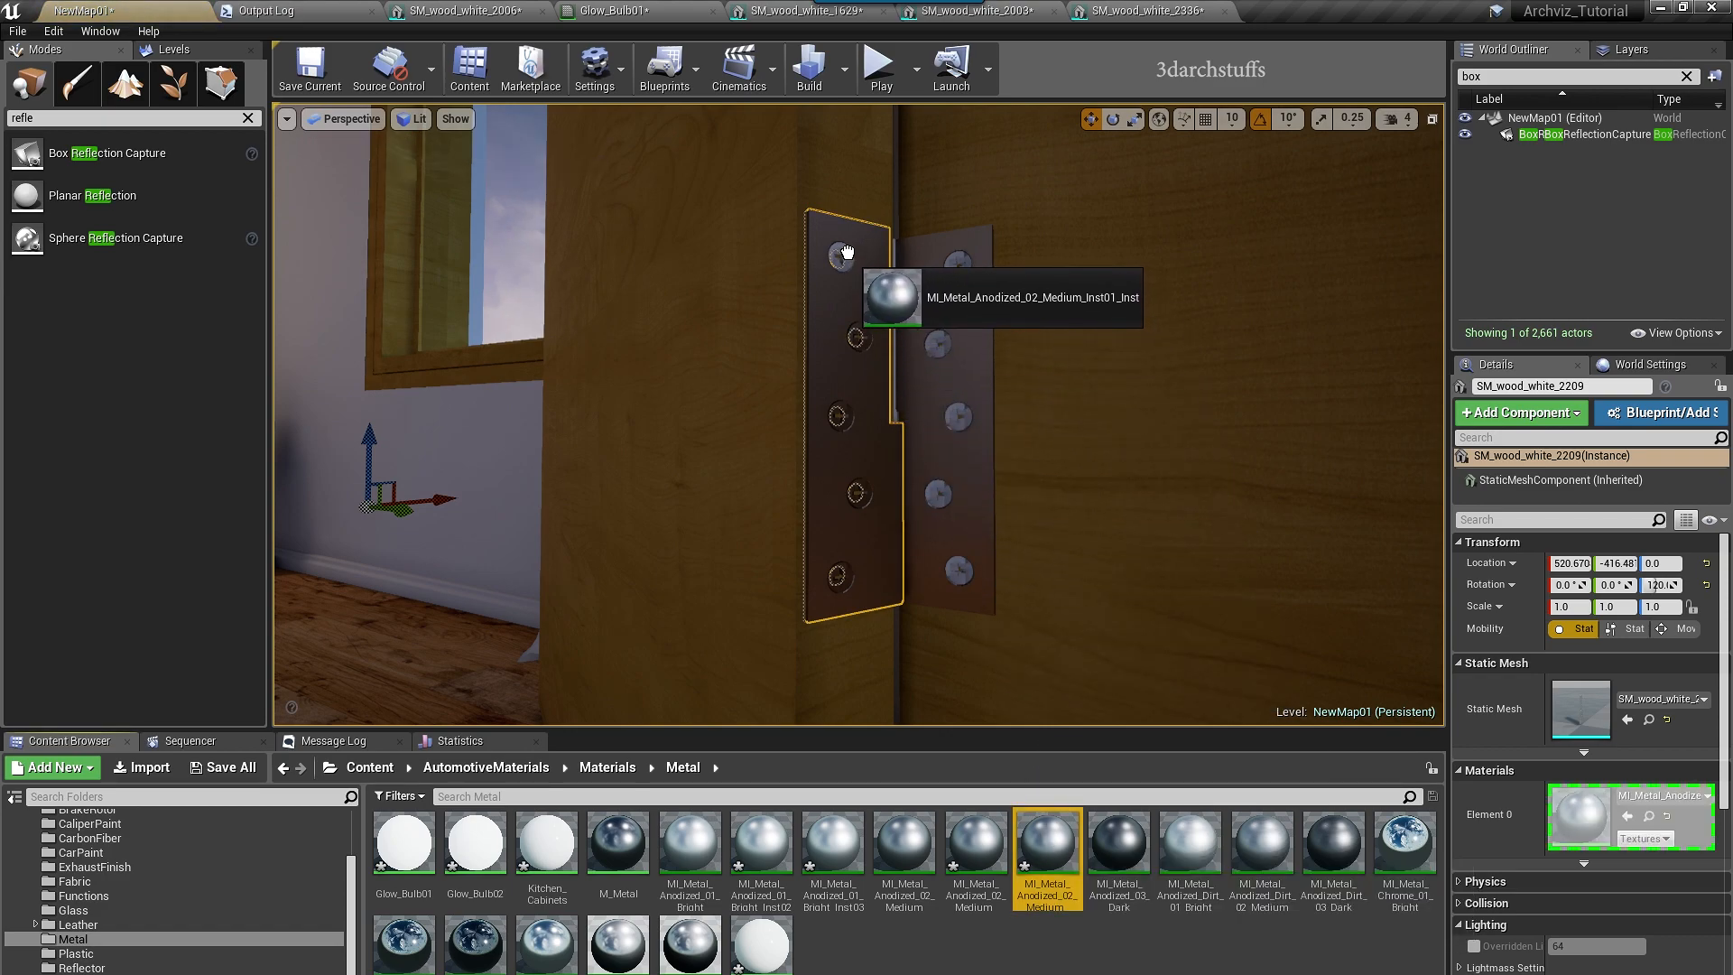
- Apply MI_Metal_Anodized_02_Medium_Inst01_Inst to the five screws in the hinge's other leaf
left_click_drag(1066, 843, 959, 290)
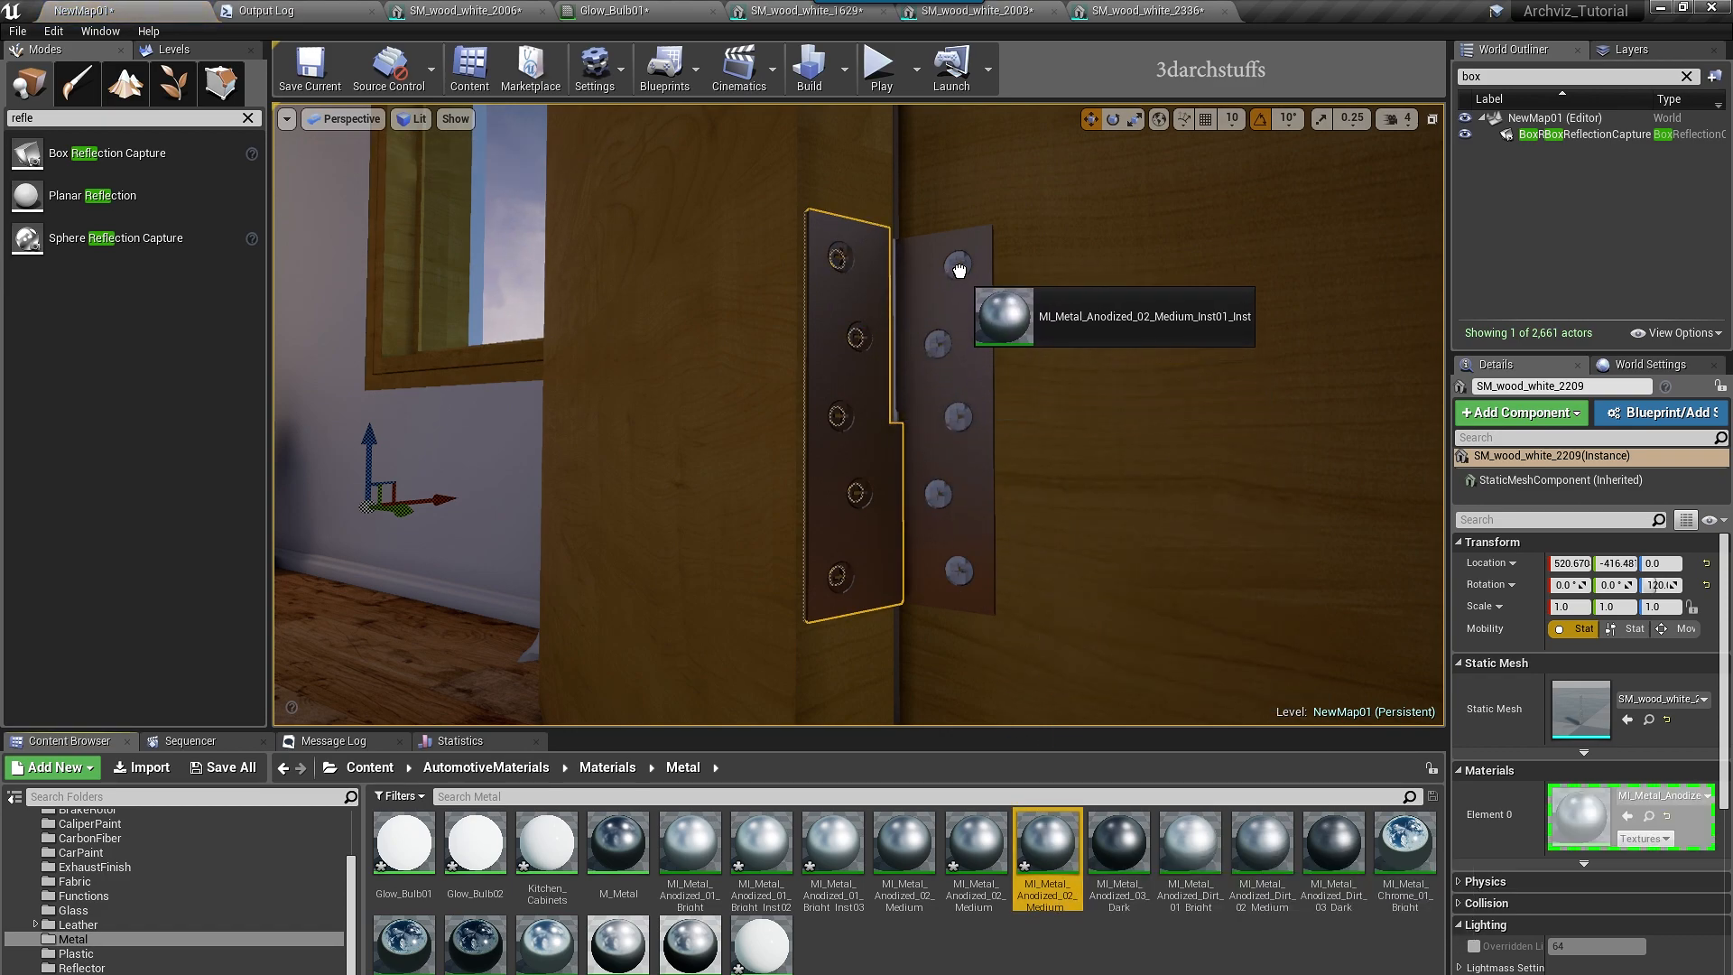
left_click_drag(1049, 820, 960, 348)
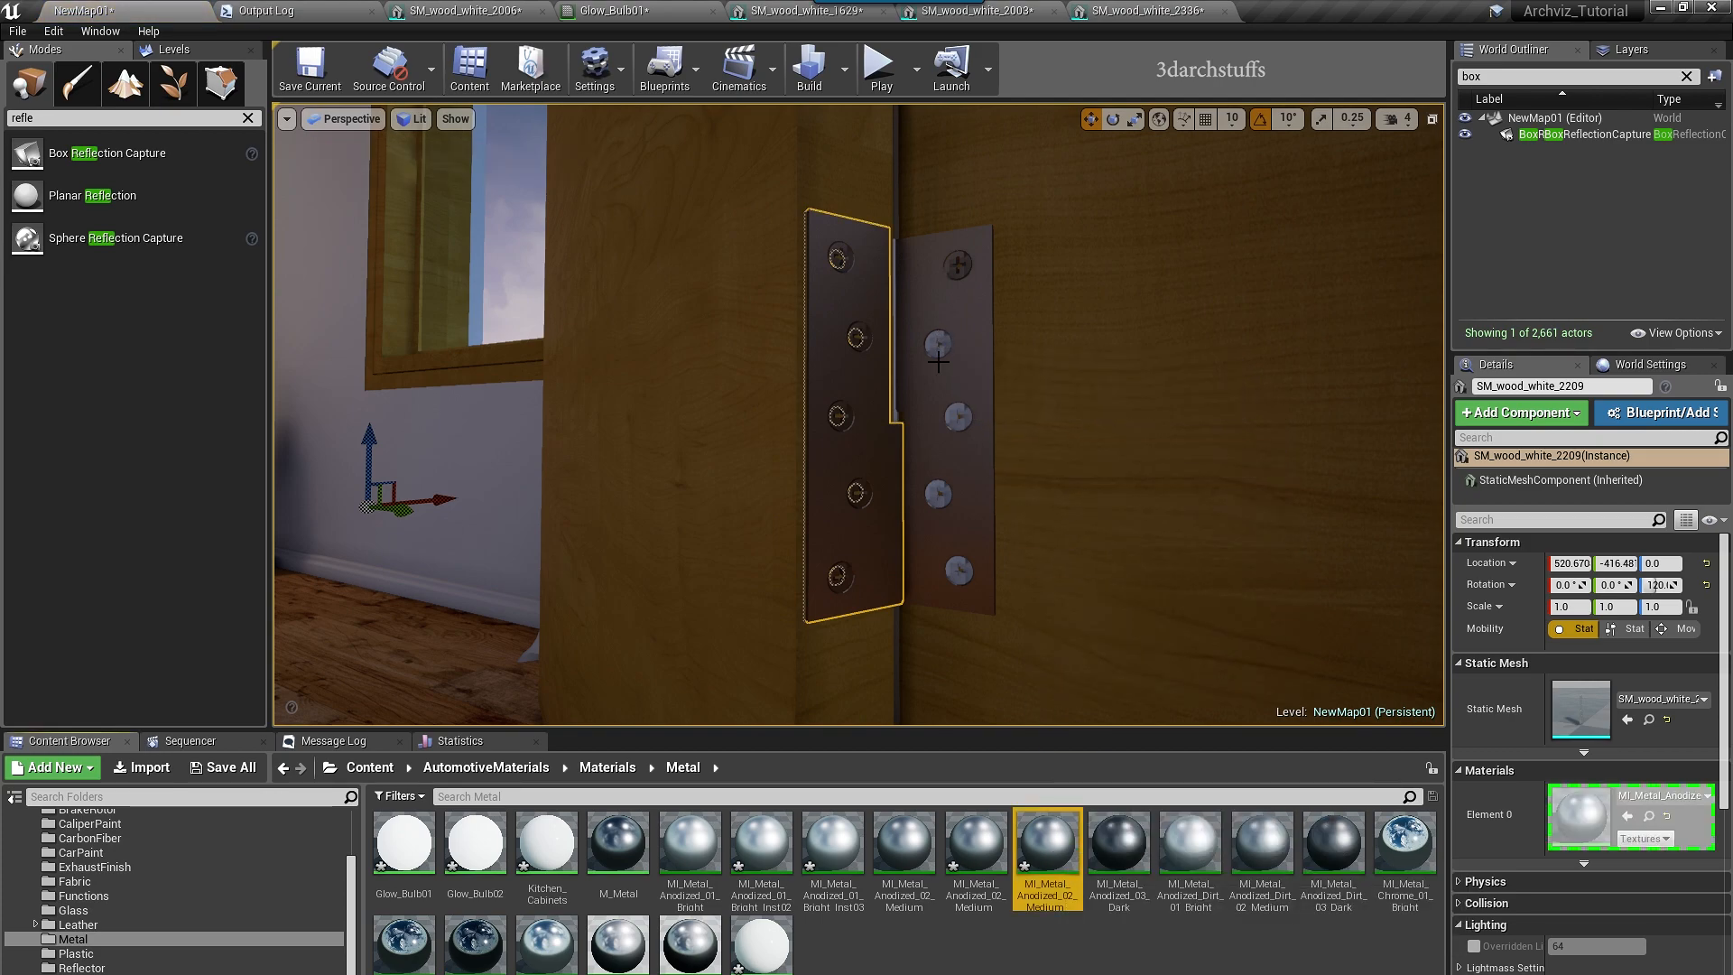
left_click_drag(1026, 850, 963, 417)
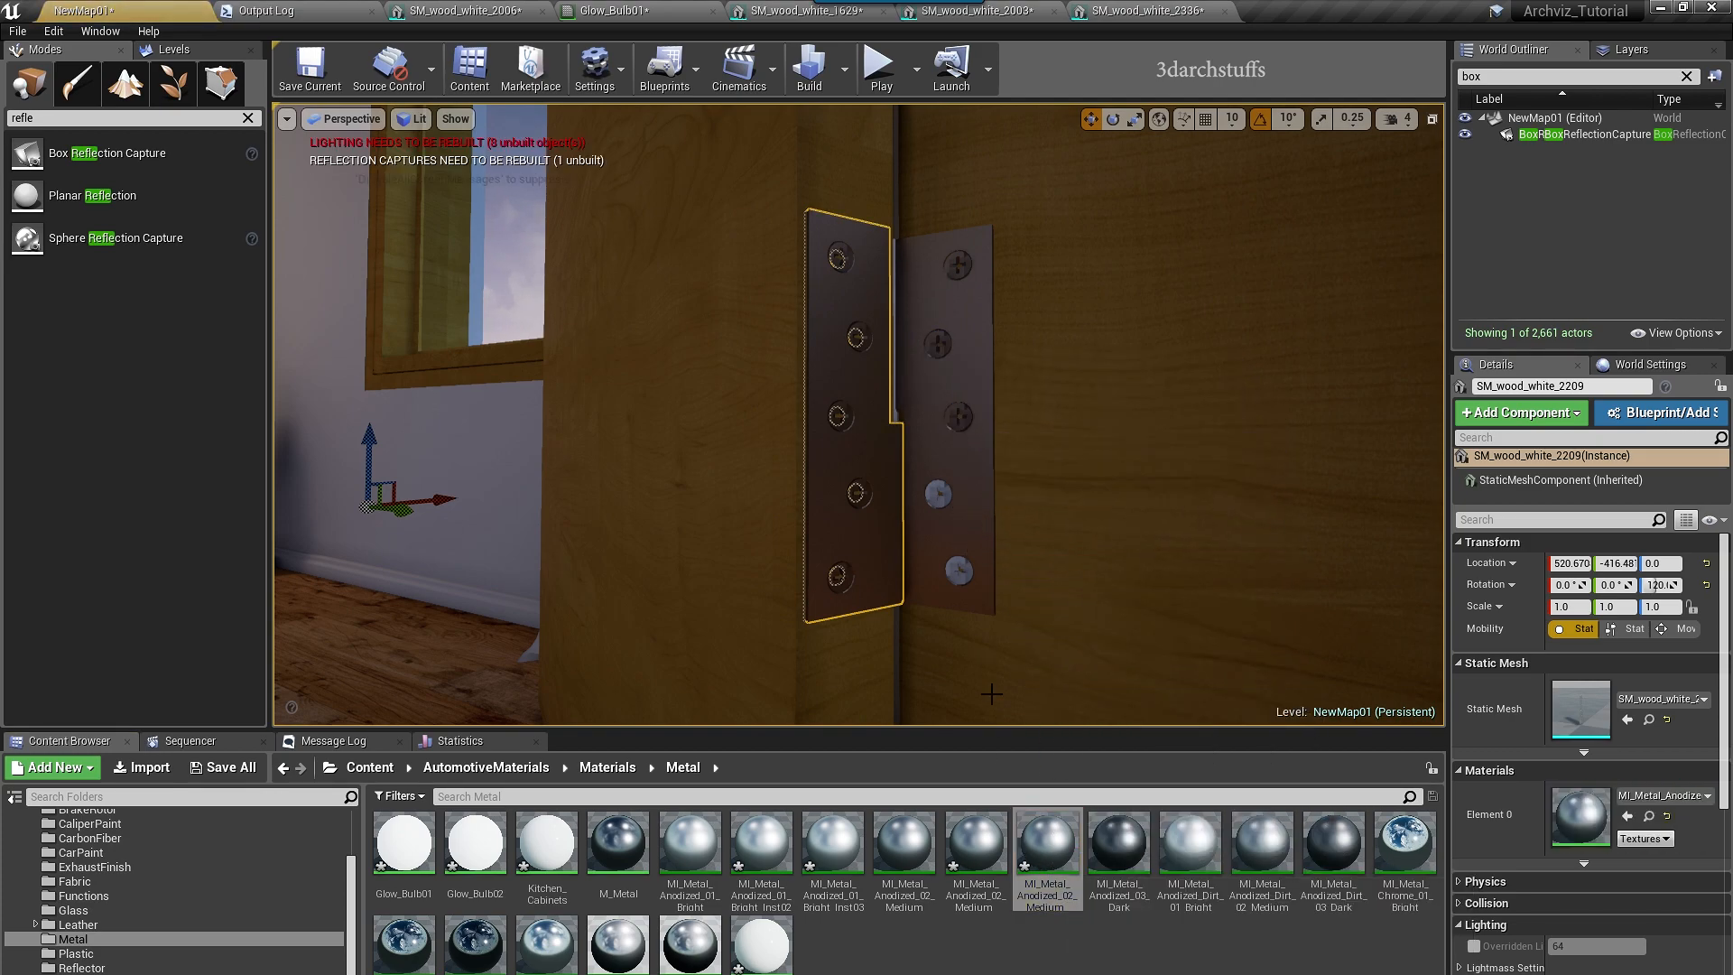
left_click_drag(1002, 703, 933, 492)
left_click_drag(1035, 847, 954, 572)
- Assign MI_Metal_Anodized_02_Medium_Inst01_Inst to the hinge's upper knuckle between the leaves
middle_click_drag(988, 547, 1024, 532)
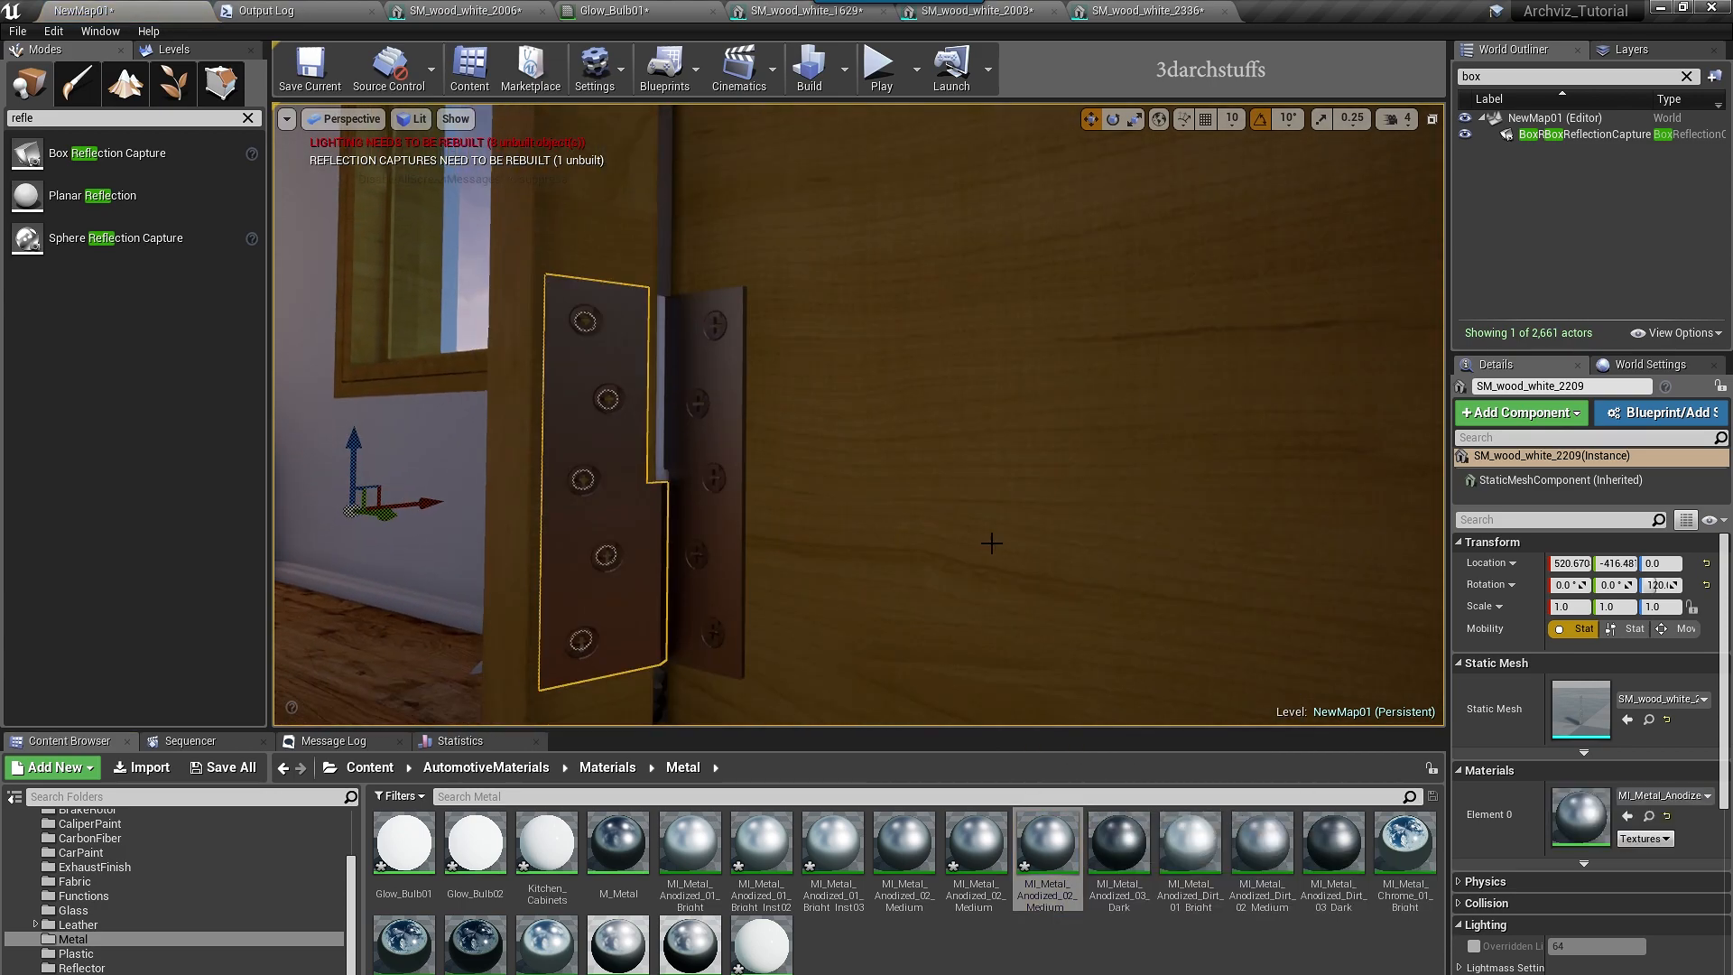
left_click_drag(717, 355, 718, 333)
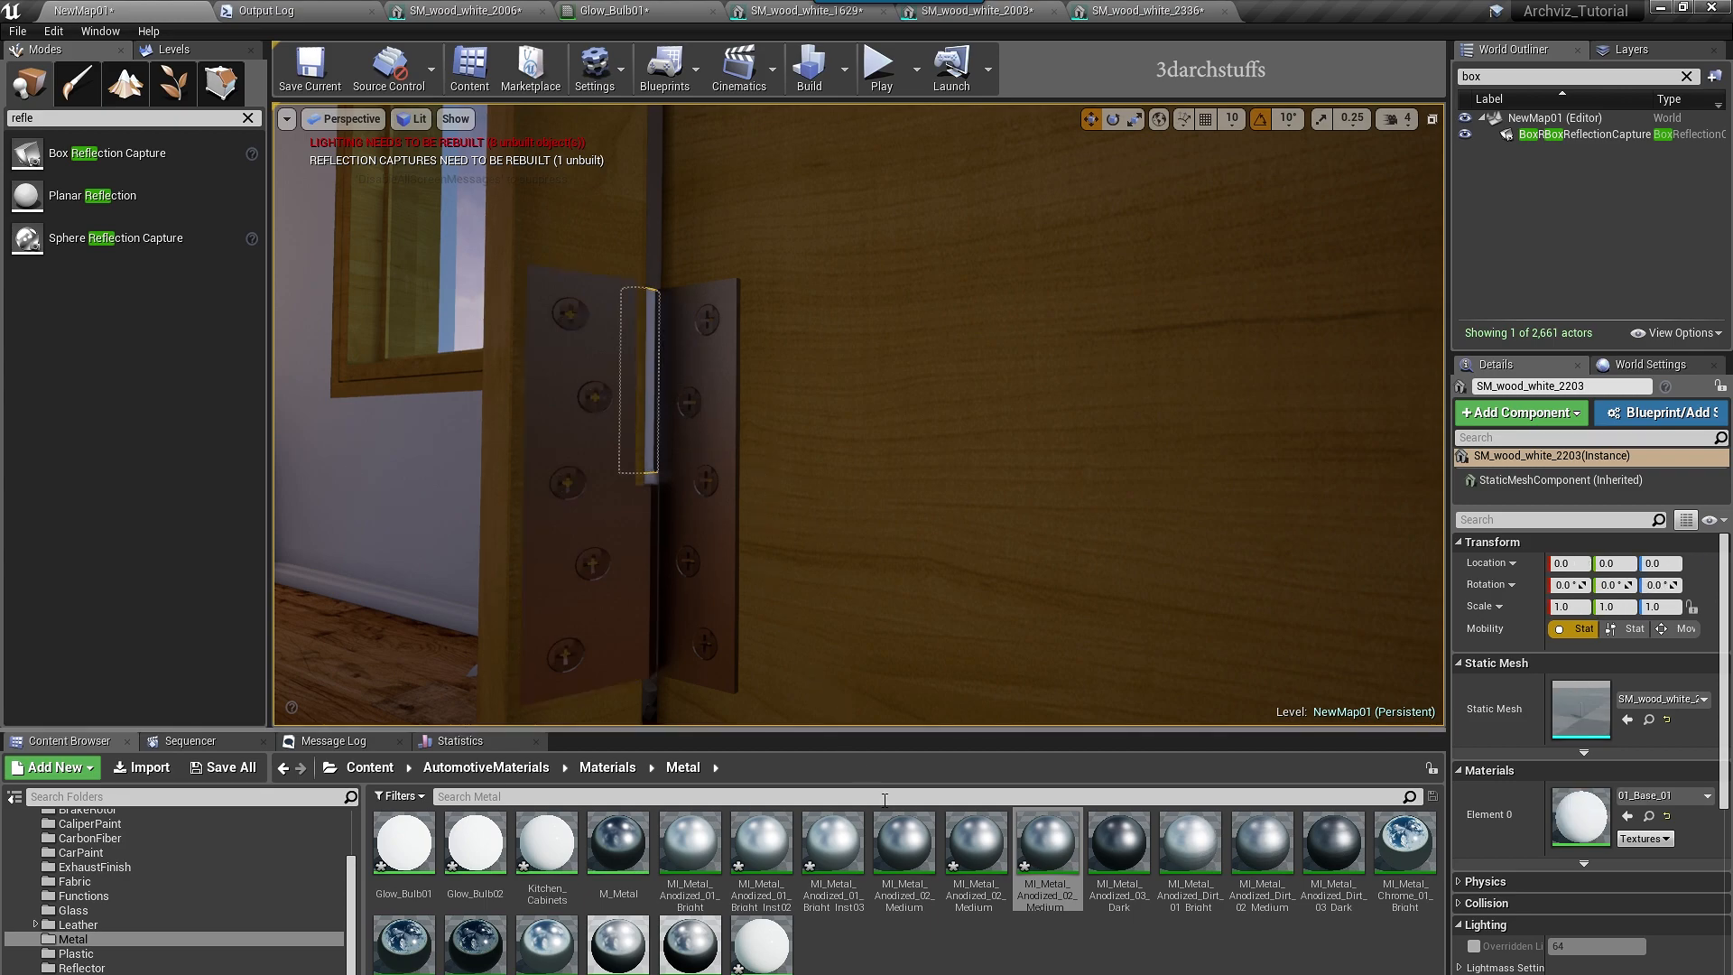
left_click(1628, 818)
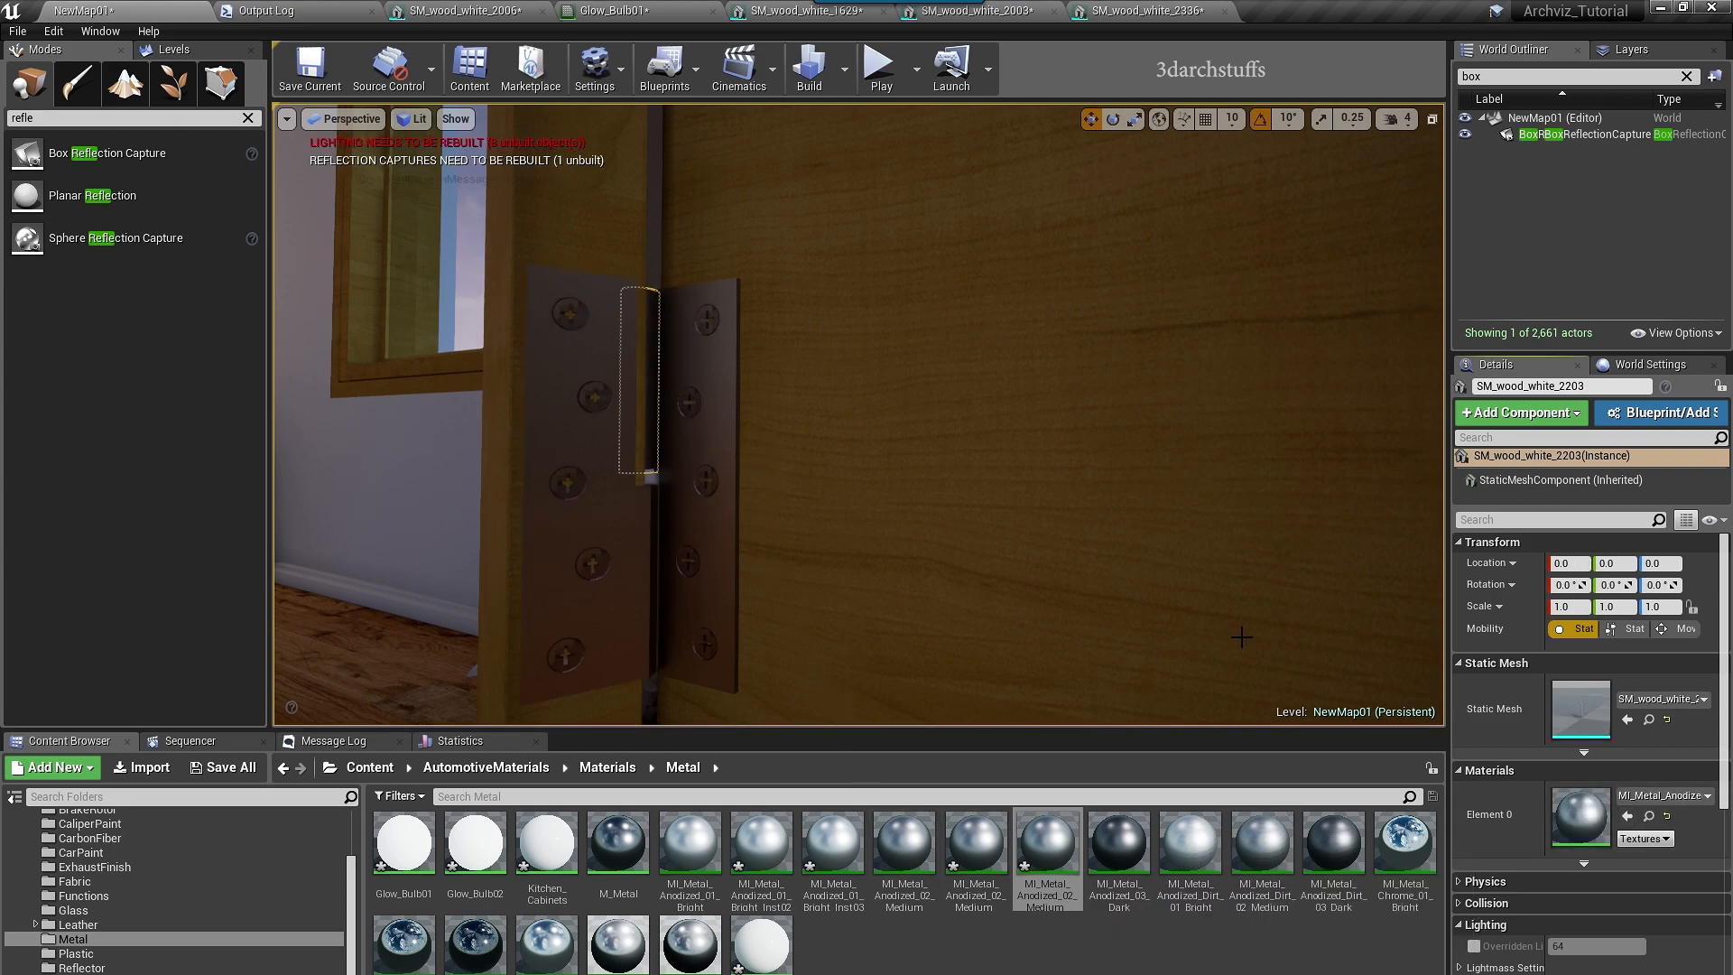
- Assign MI_Metal_Anodized_02_Medium_Inst01_Inst to the hinge's small middle ring and its lower knuckle
right_click_drag(934, 525, 876, 578)
left_click(716, 441)
left_click(719, 422)
left_click(720, 420)
left_click(1627, 818)
right_click_drag(866, 591, 749, 479)
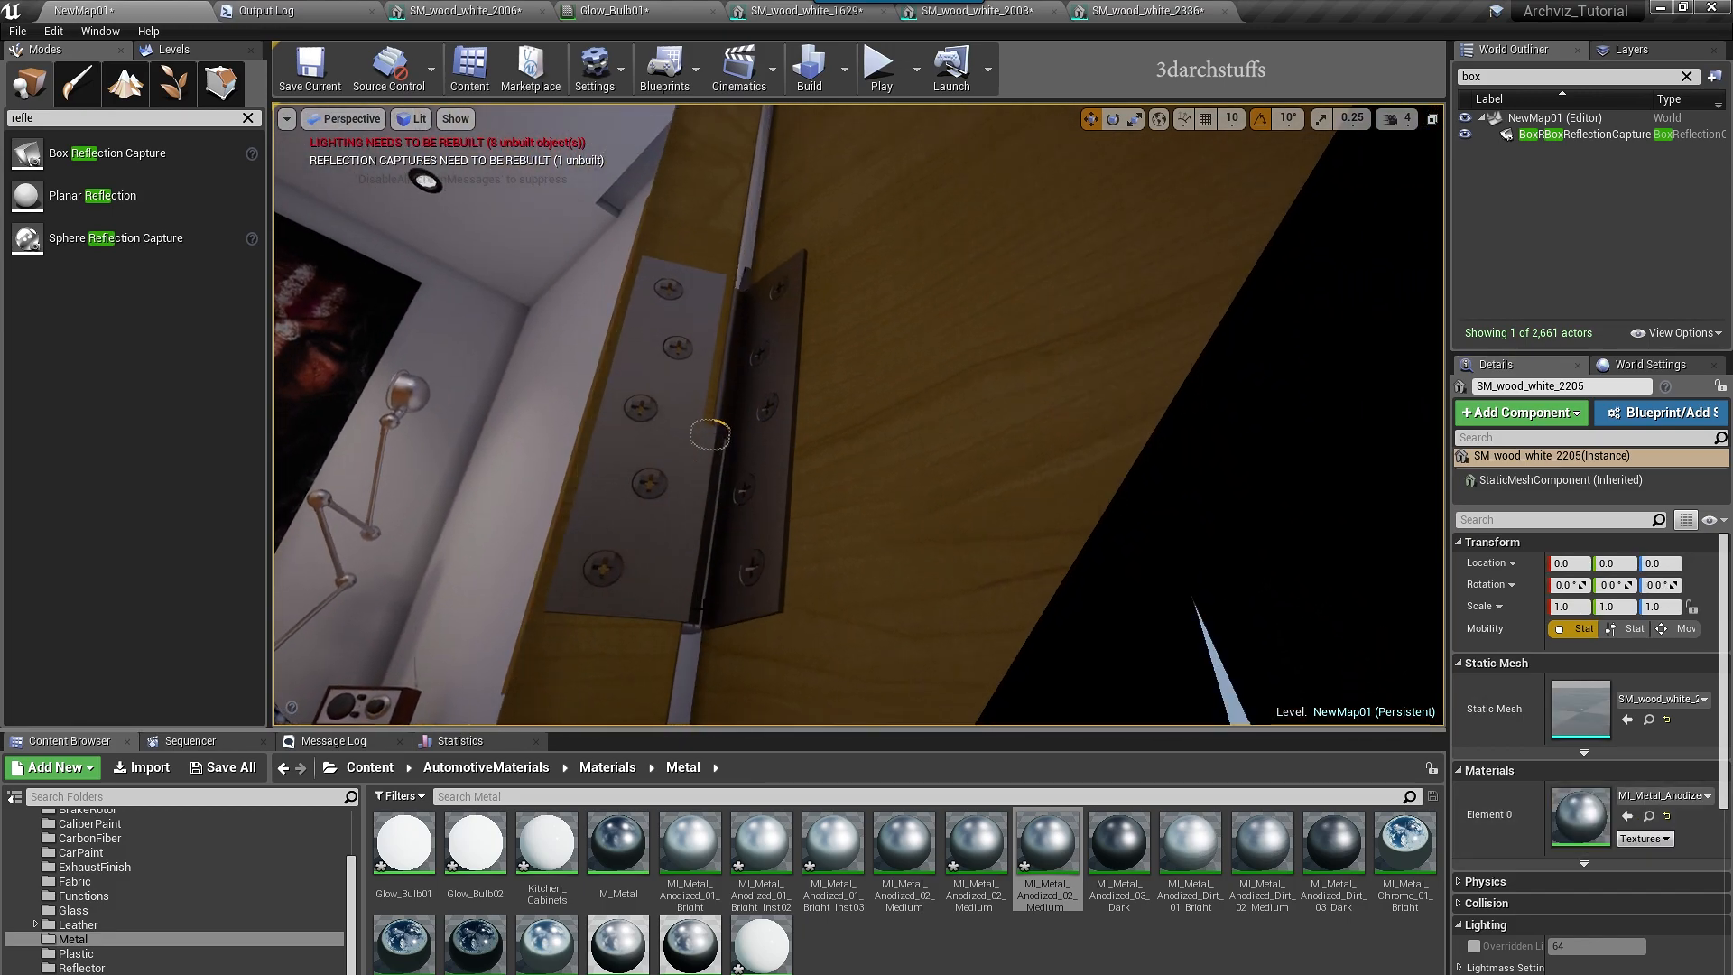
right_click_drag(703, 636, 686, 627)
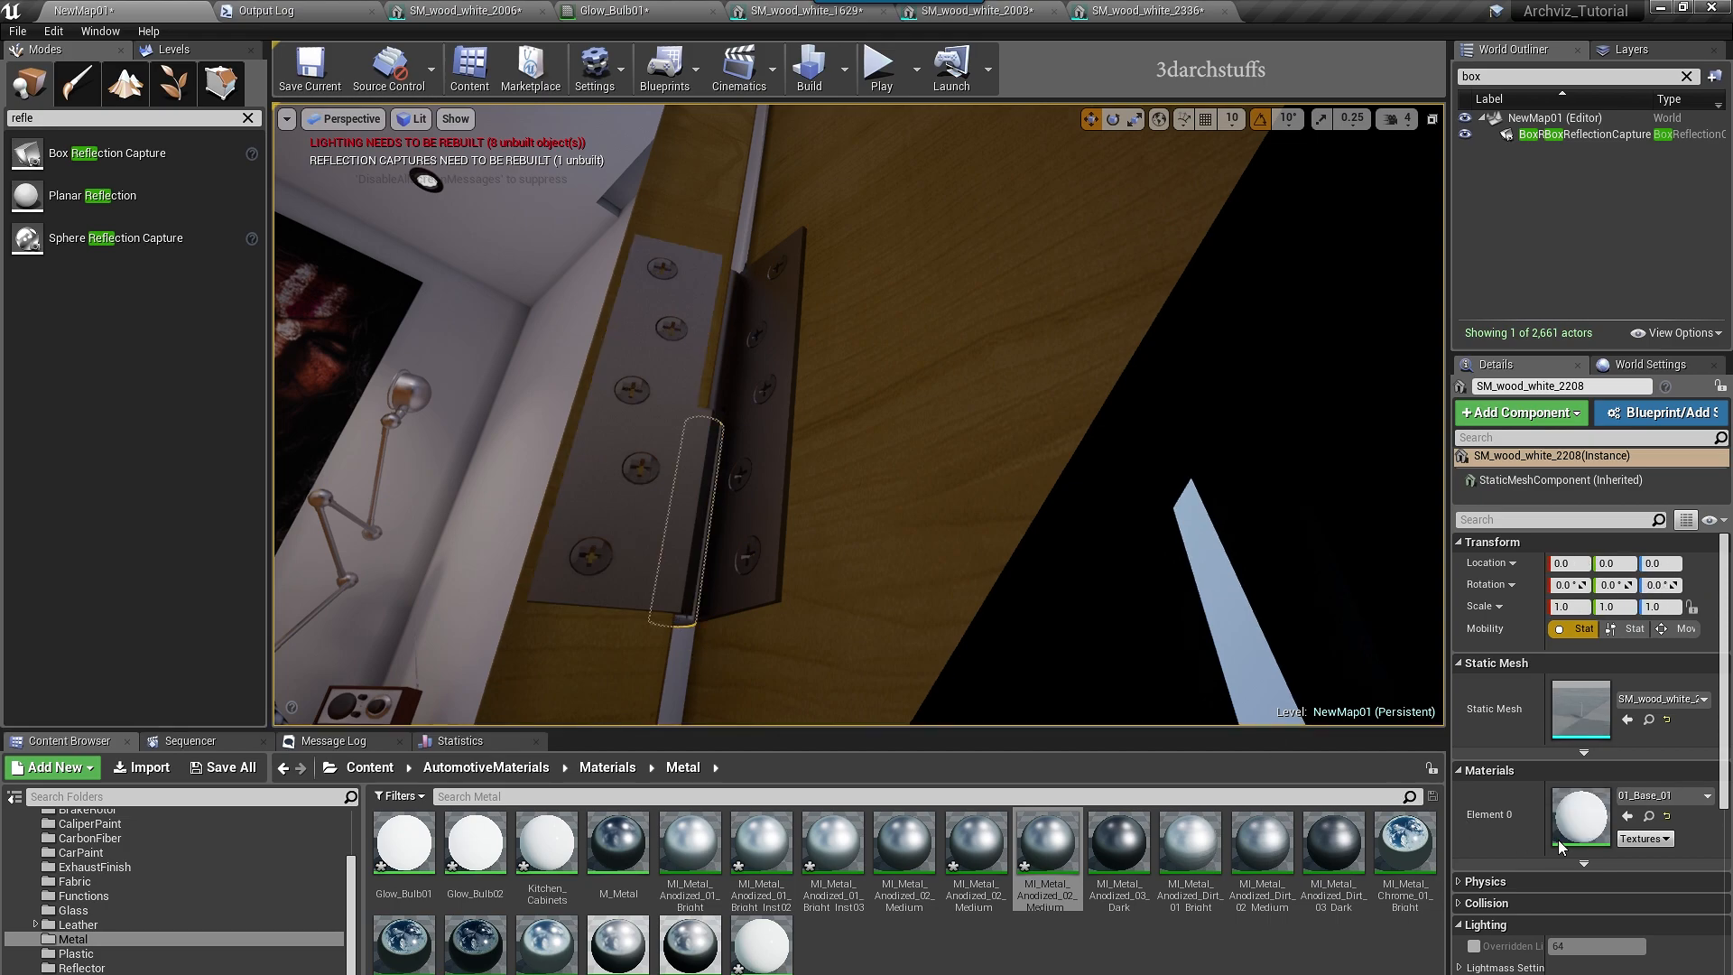
left_click_drag(990, 602, 1004, 679, "alt")
key("Escape")
- Assign MI_Metal_Anodized_02_Medium_Inst01_Inst to another hinge's leaves, screws and knuckle parts in one multi-selection
mouse_move(1000, 520)
right_mouse_down()
mouse_move(998, 577)
mouse_move(988, 497)
right_mouse_up()
left_click(878, 533)
left_click(944, 451, "ctrl")
left_click(896, 361, "ctrl")
left_click_drag(1042, 469, 1038, 339, "alt")
left_click(901, 612, "ctrl")
left_click(987, 537, "ctrl")
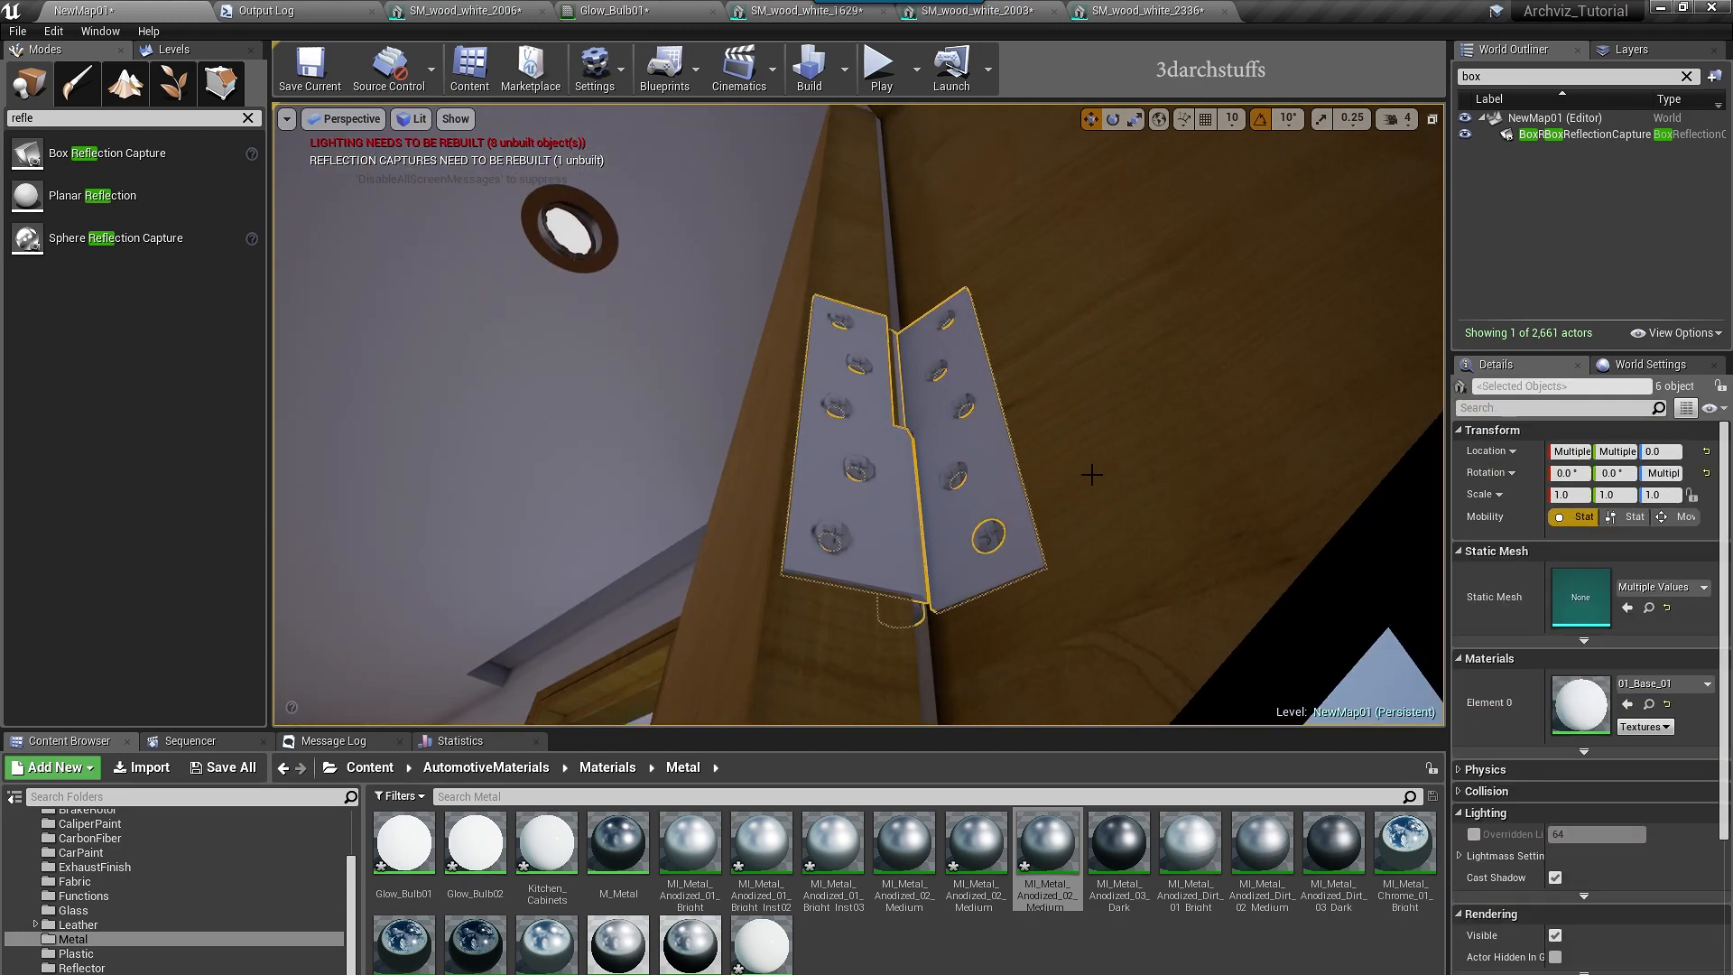
left_click_drag(988, 537, 987, 664, "alt")
left_click(944, 498, "ctrl")
left_click(962, 416, "ctrl")
left_click(1627, 703)
- Assign MI_Metal_Anodized_02_Medium_Inst01_Inst to the remaining part of that second hinge
left_click_drag(858, 235, 880, 229, "alt")
left_click(886, 538, "ctrl")
left_click(1628, 703)
left_click_drag(889, 451, 867, 632, "alt")
key("Escape")
- Assign MI_Metal_Anodized_02_Medium_Inst01_Inst to two more single hardware parts
left_click(962, 496)
right_click_drag(962, 496, 947, 559)
mouse_move(857, 415)
right_mouse_down()
mouse_move(857, 307)
mouse_move(785, 388)
mouse_move(857, 388)
right_mouse_up()
left_click(722, 388)
left_click(1627, 816)
left_click(627, 402)
left_click(1628, 816)
- Assign MI_Metal_Anodized_02_Medium_Inst01_Inst to a pair of hardware parts and to one single part beside them
right_click_drag(722, 361, 787, 344)
left_click(791, 348)
left_click(794, 528, "ctrl")
left_click(1627, 703)
right_click_drag(857, 415, 794, 407)
left_click(867, 424)
left_click(1628, 816)
- Assign MI_Metal_Anodized_02_Medium_Inst01_Inst to one further pair of hardware parts
right_click_drag(1083, 505, 1232, 576)
left_click(857, 425)
right_click_drag(858, 424, 894, 388)
left_click(889, 329)
left_click(971, 192, "ctrl")
left_click(1627, 703)
key("Escape")
right_click_drag(925, 448, 1105, 449)
- Select the small switch on the wooden wall beside the washbasin and pick the last white material in the Metal folder
left_click(83, 896)
right_click_drag(689, 469, 650, 487)
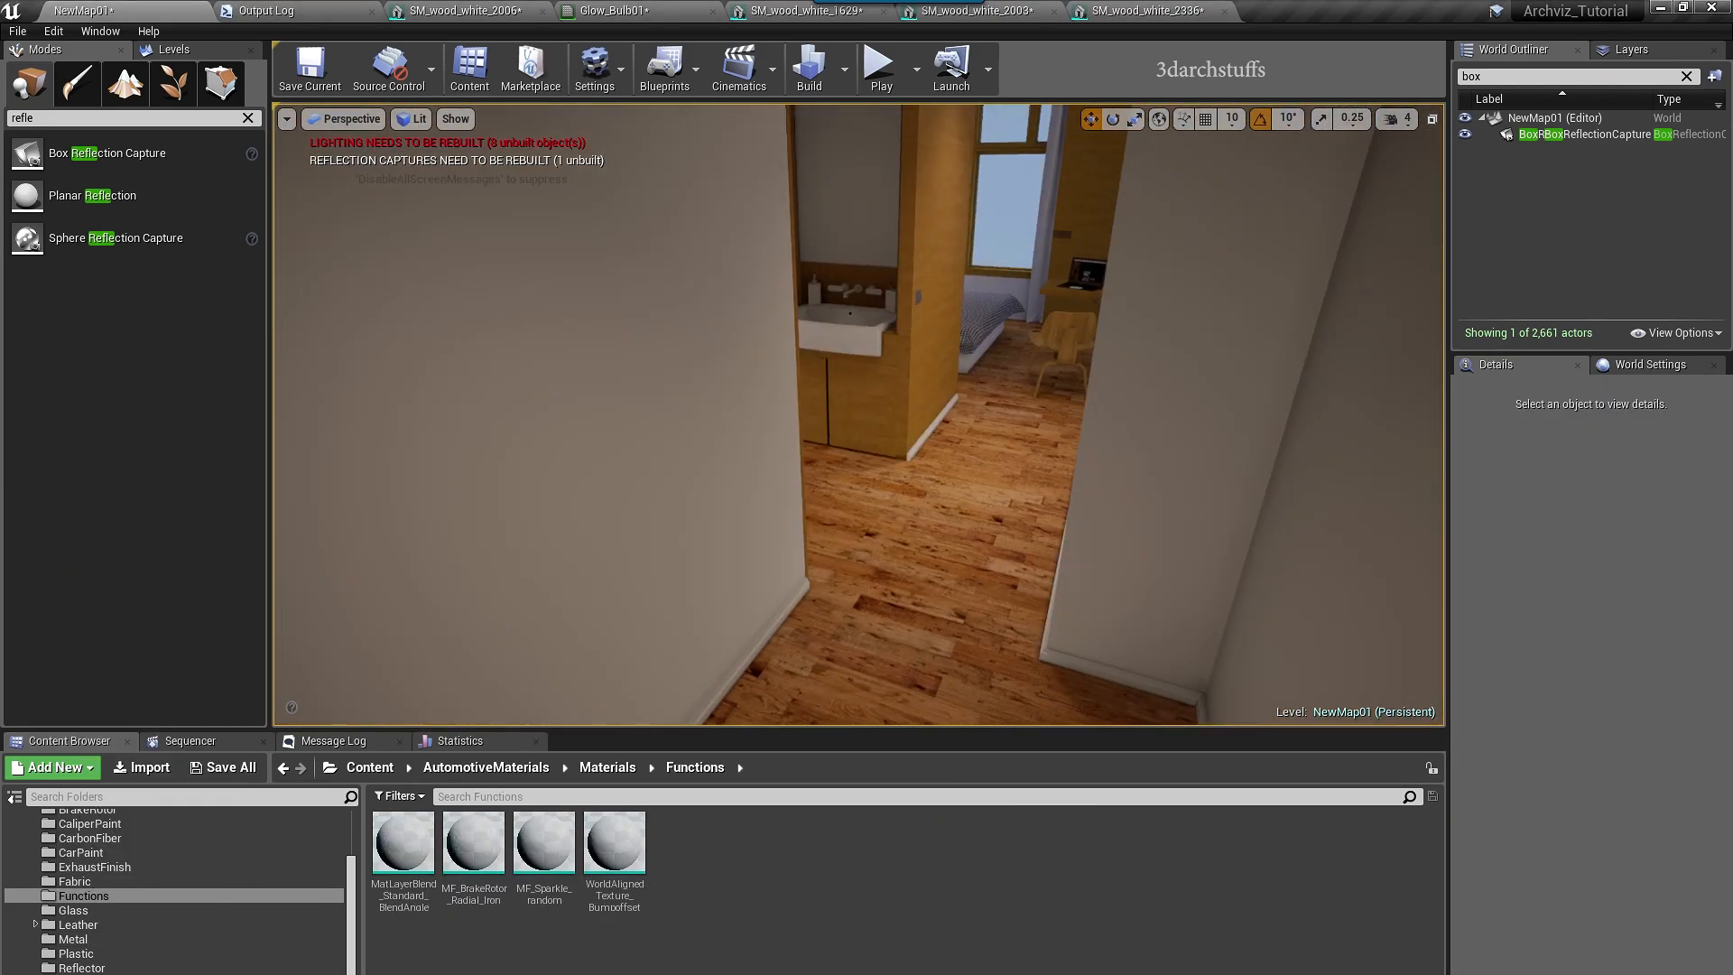
left_click(918, 296)
left_click(73, 939)
left_click(762, 944)
mouse_move(857, 415)
right_mouse_down()
mouse_move(812, 388)
mouse_move(849, 424)
mouse_move(880, 407)
right_mouse_up()
left_click(858, 415)
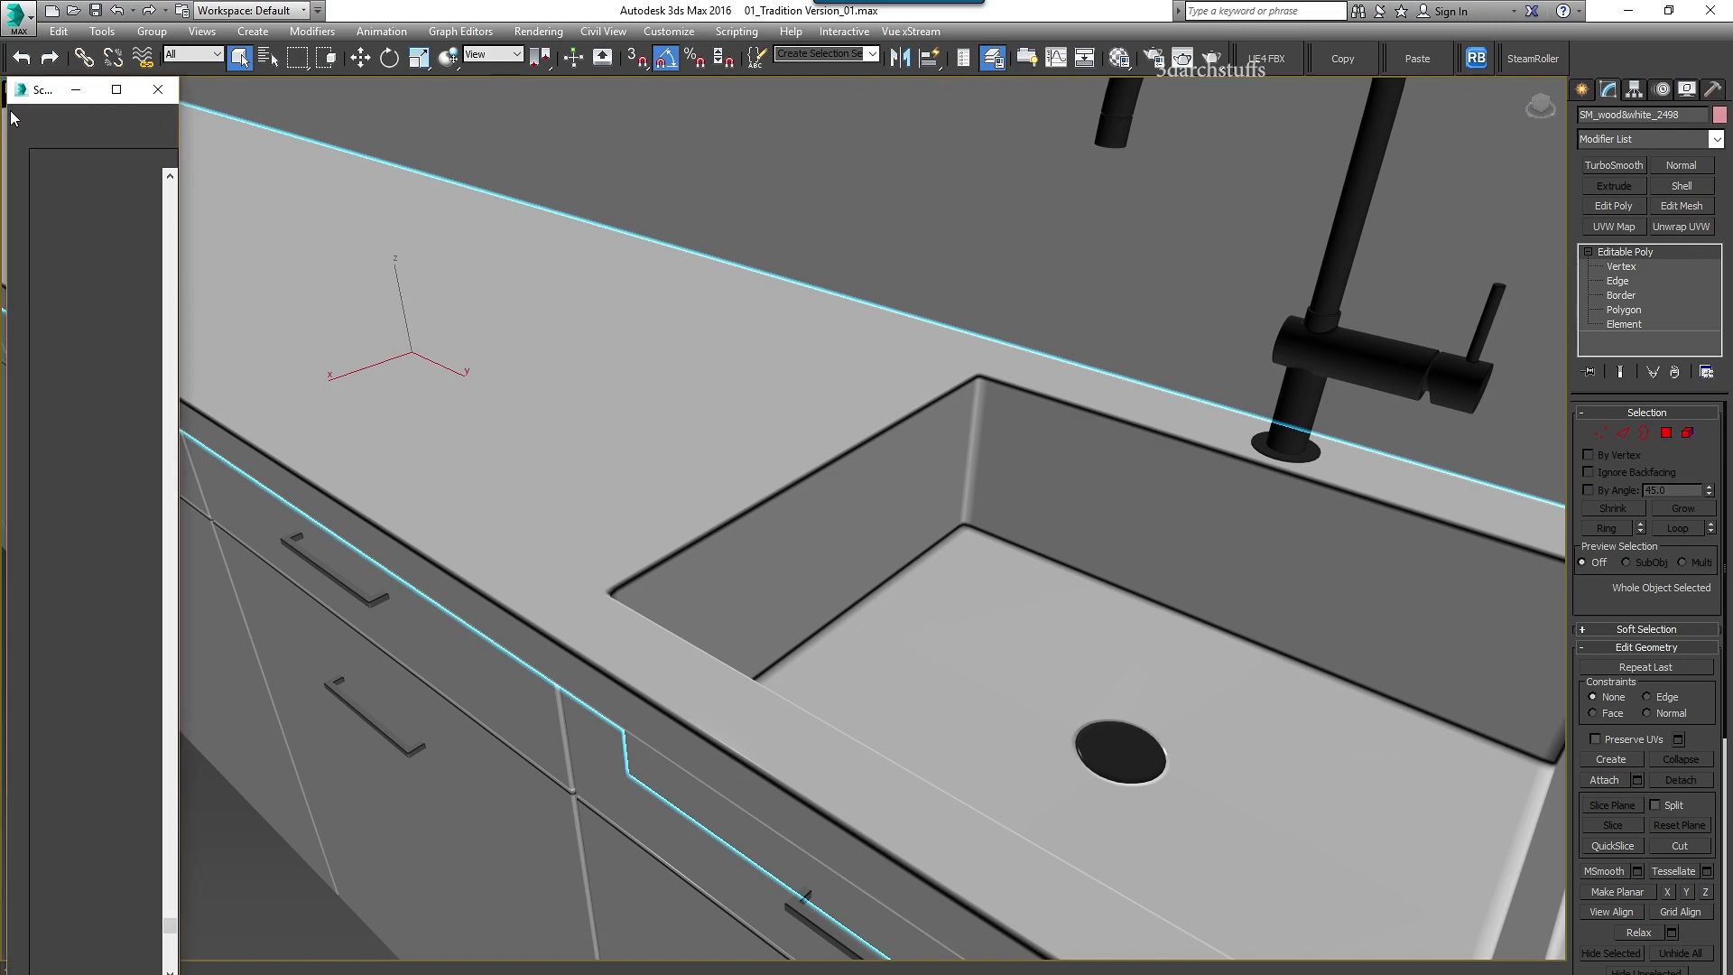
- Switch to 3ds Max and select the front screen panel of the wall-mounted Samsung intercom
middle_click_drag(672, 551, 843, 346)
key("z")
middle_click_drag(1262, 455, 1002, 355)
middle_click_drag(1047, 411, 1142, 418, "alt")
middle_click_drag(1317, 431, 587, 442)
middle_click_drag(954, 468, 904, 583, "alt")
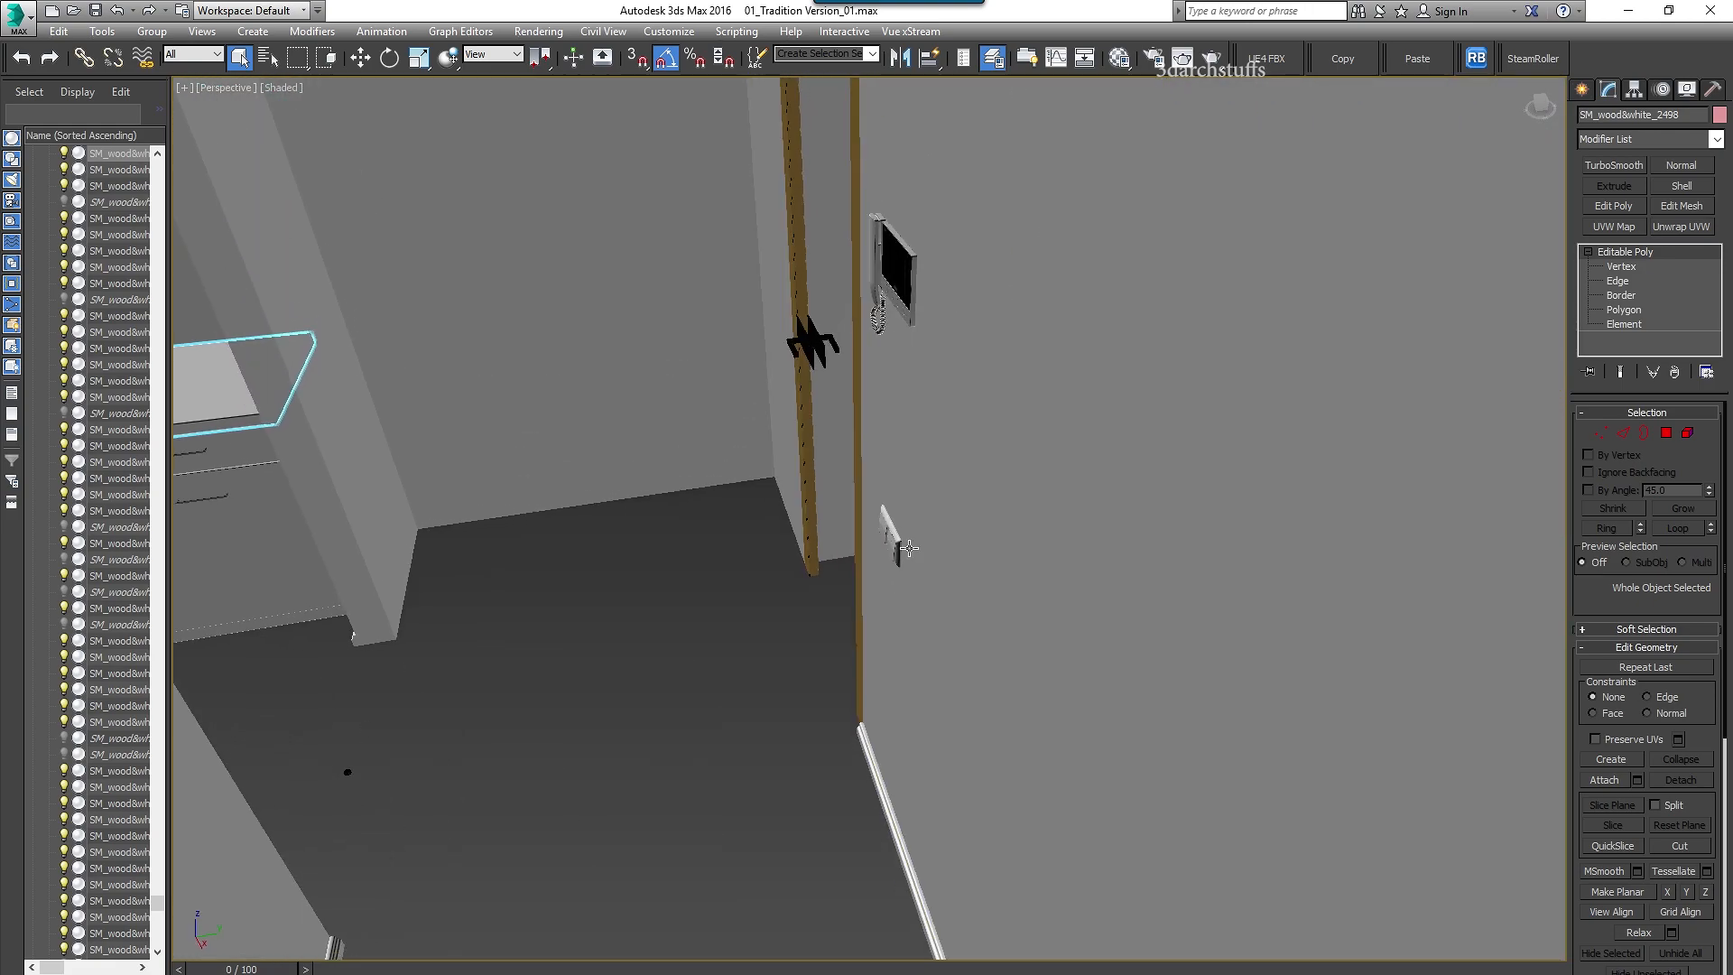
left_click(900, 283)
key("z")
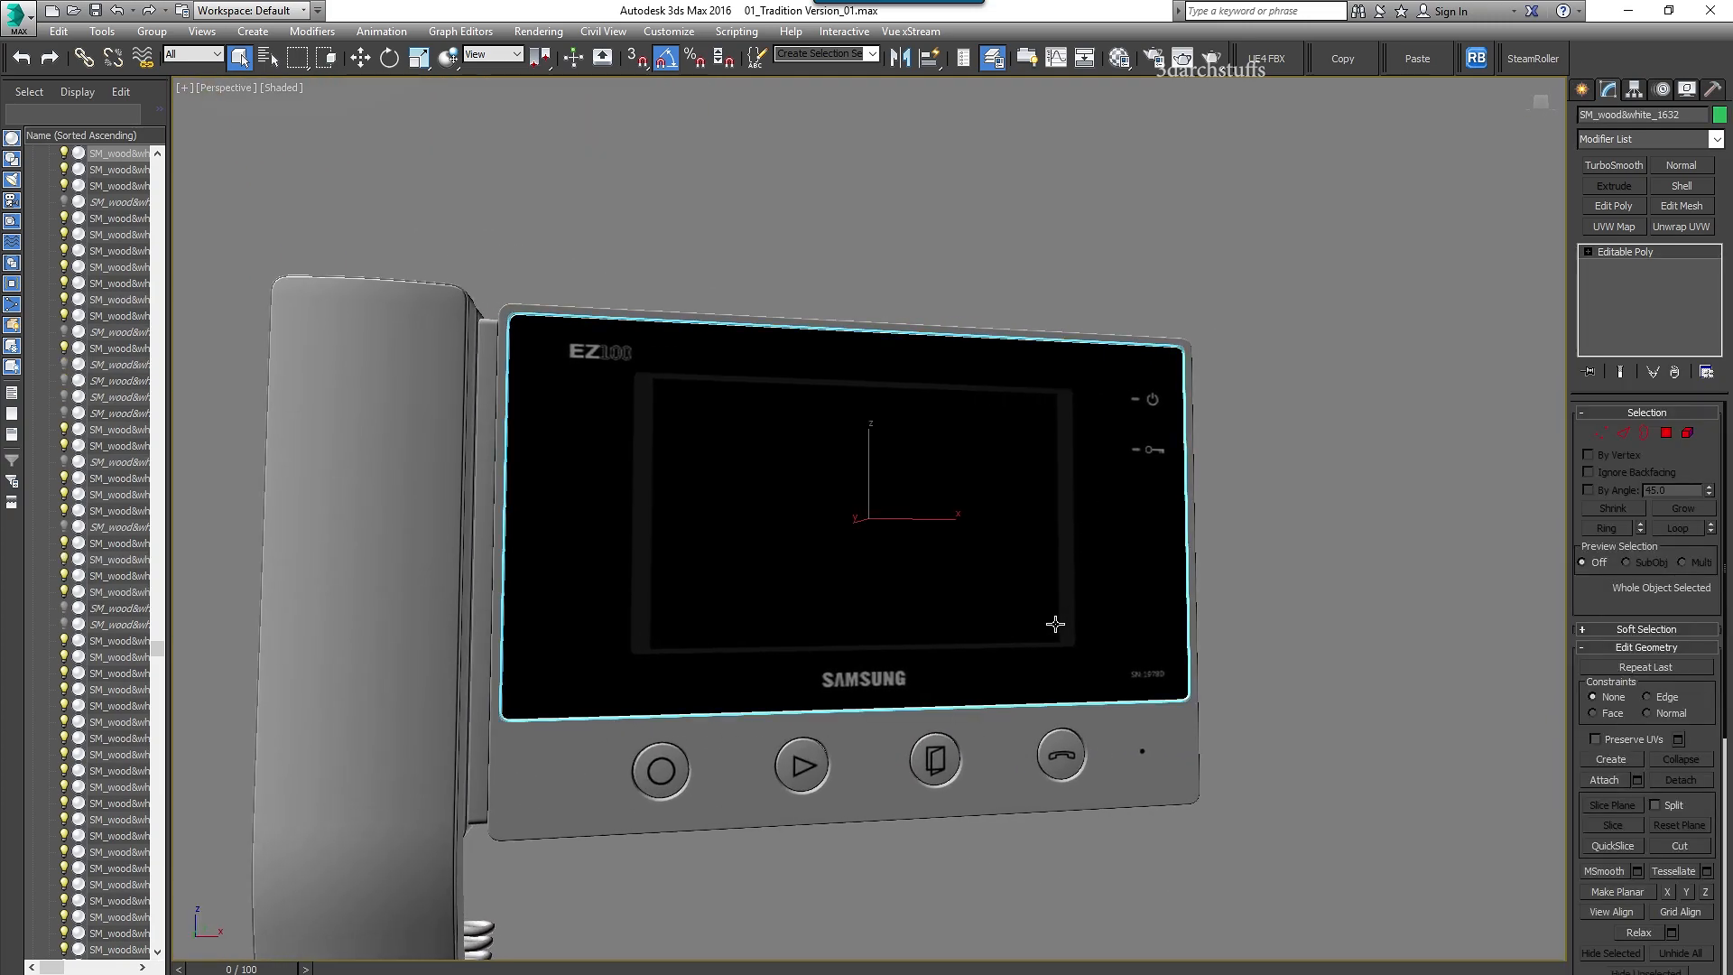
- Open the Material Editor and sample the intercom screen's material into a slot
key("m")
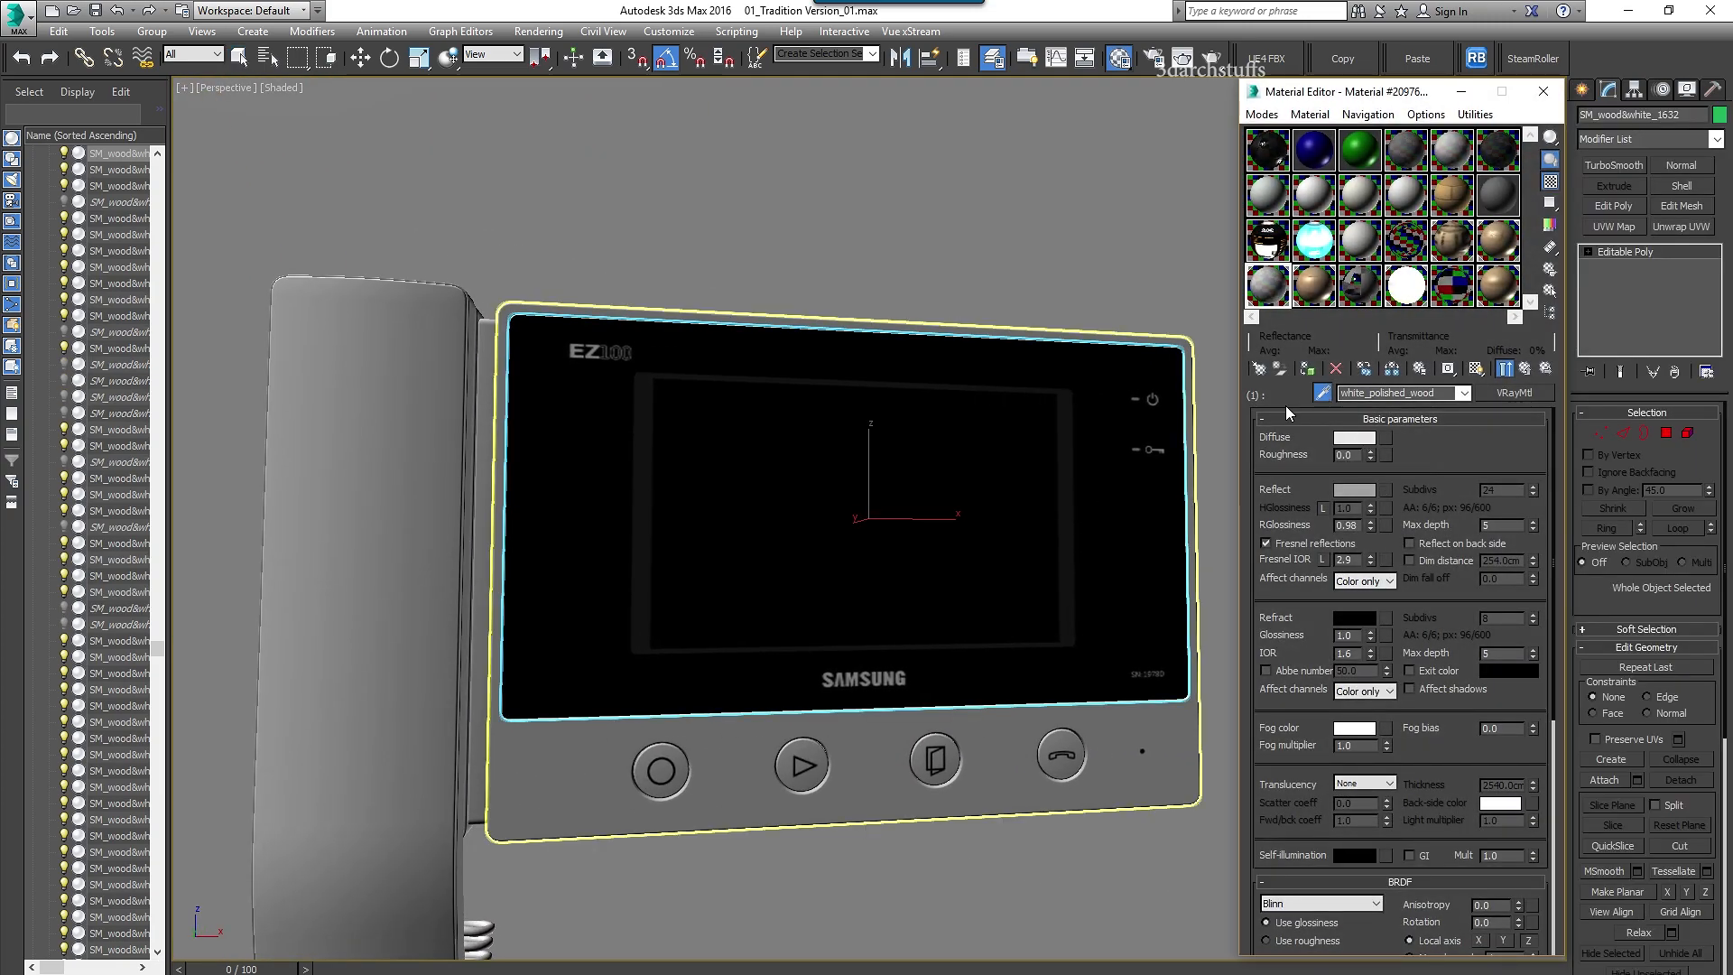
left_click(982, 427)
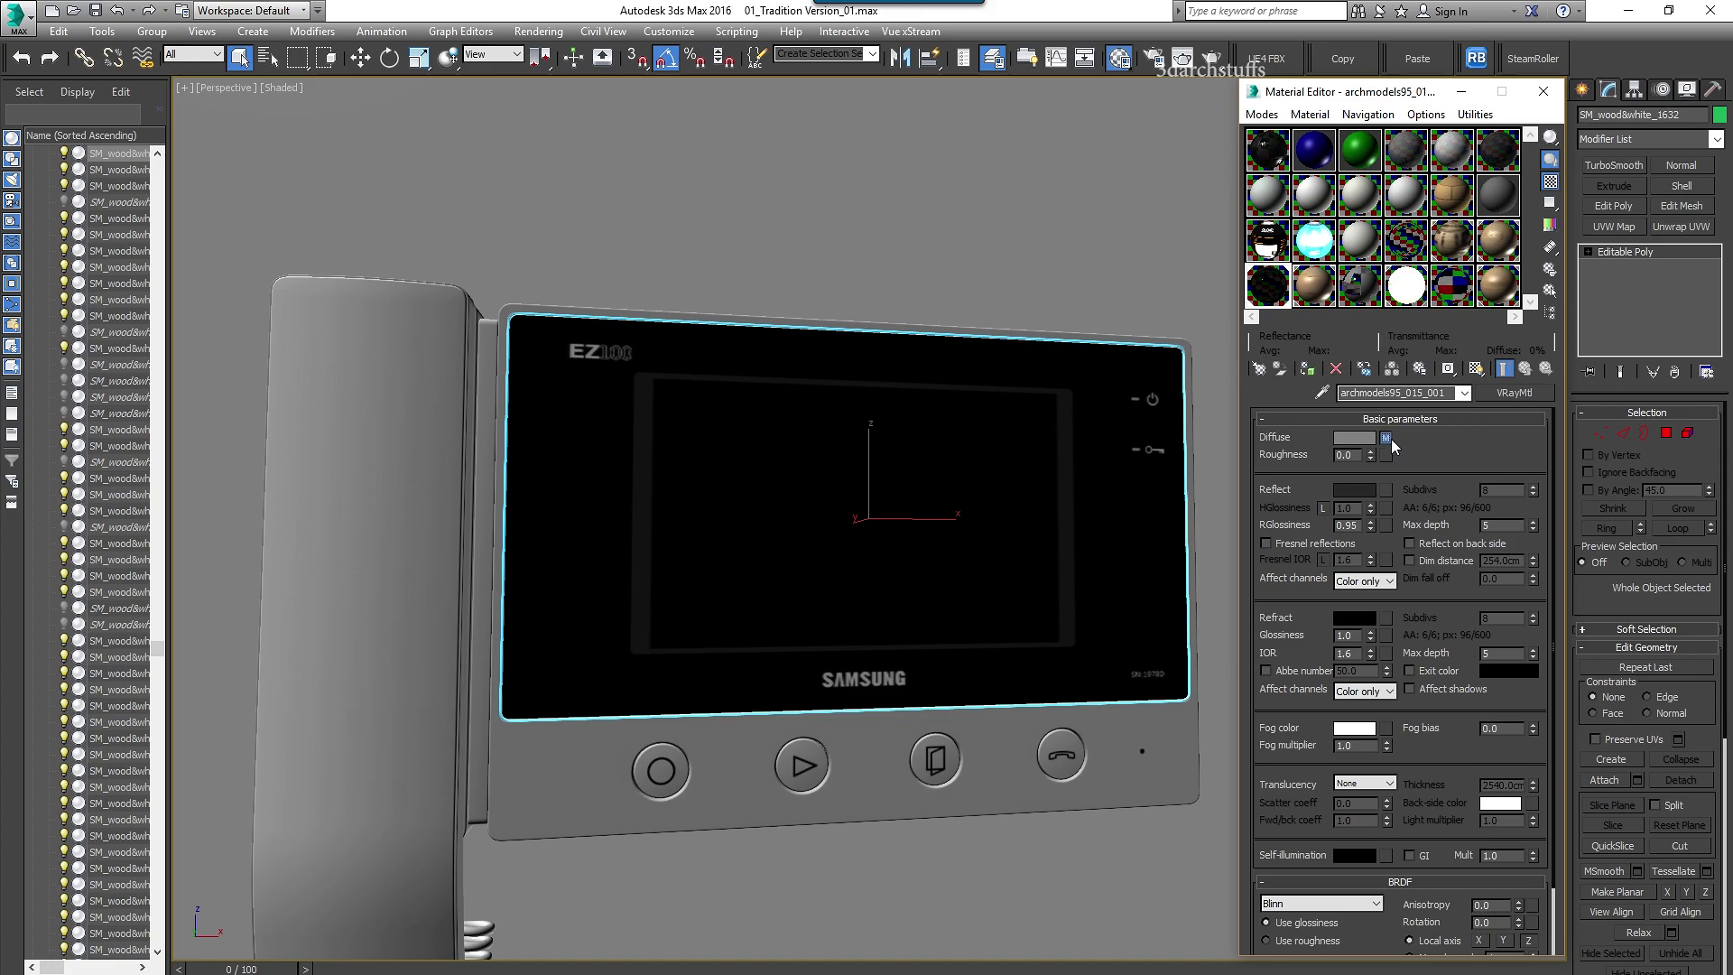
- Check the intercom screen's diffuse texture in 3ds Max, switch to Unreal Editor and assign archmodels95_015_001 to the screen panel
left_click(1388, 439)
left_click(1354, 643)
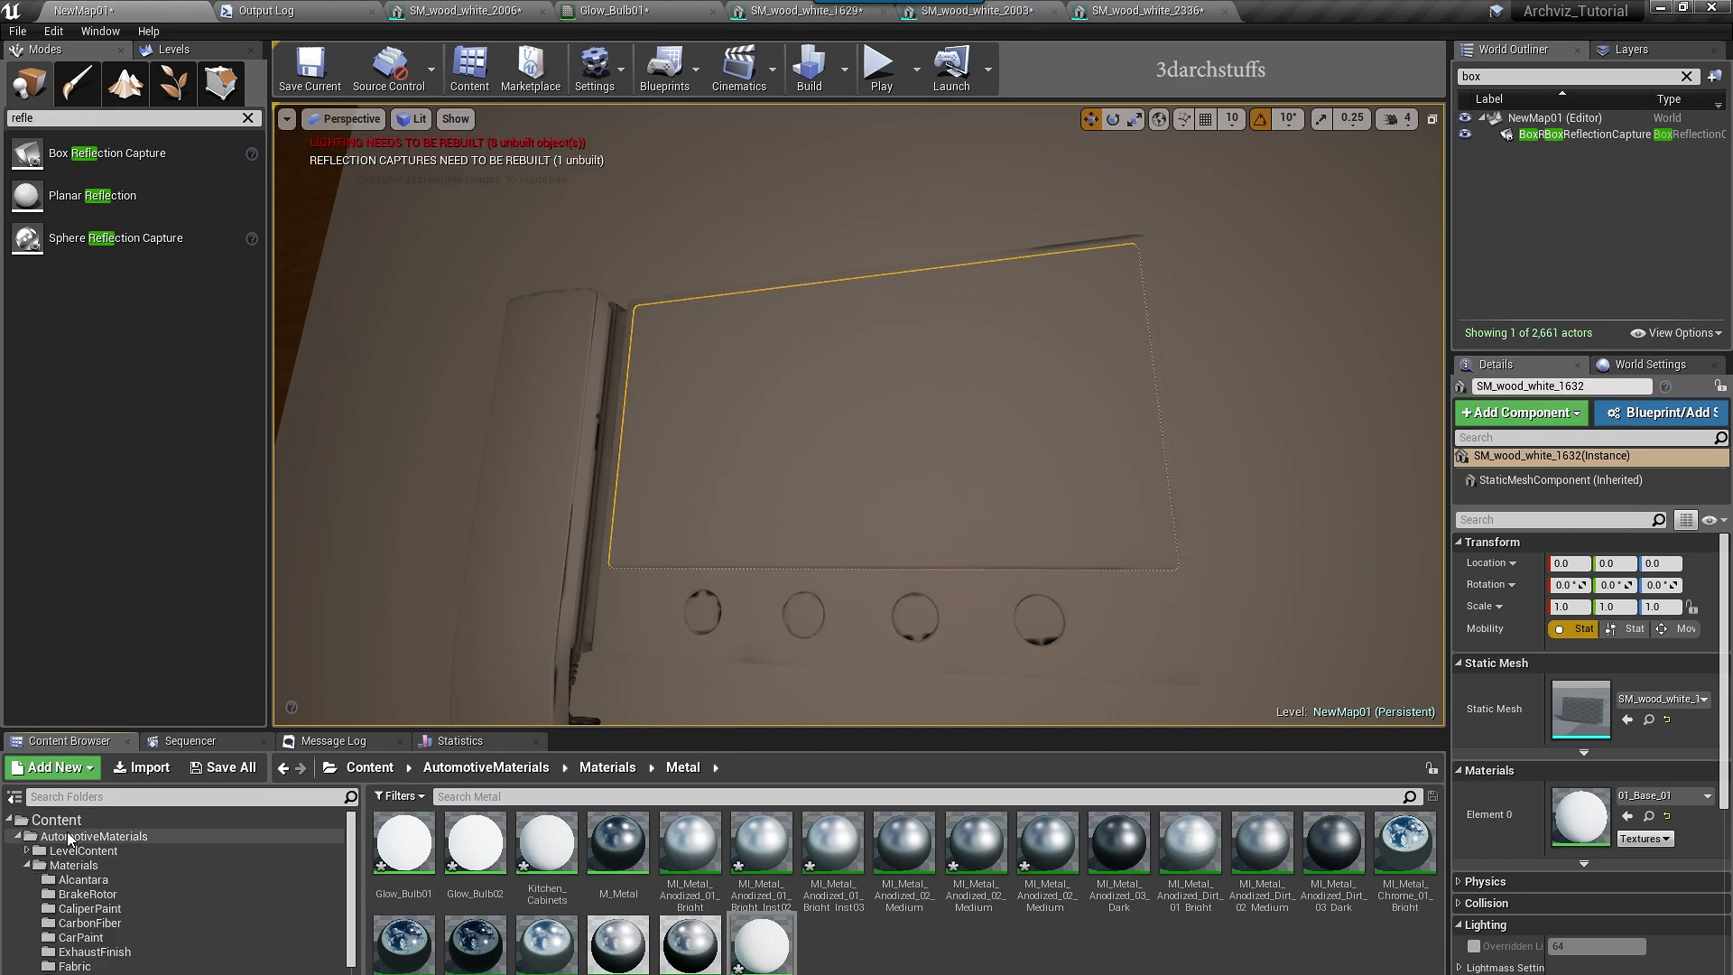
type("archmodels95_015_001")
left_click_drag(419, 892, 972, 460)
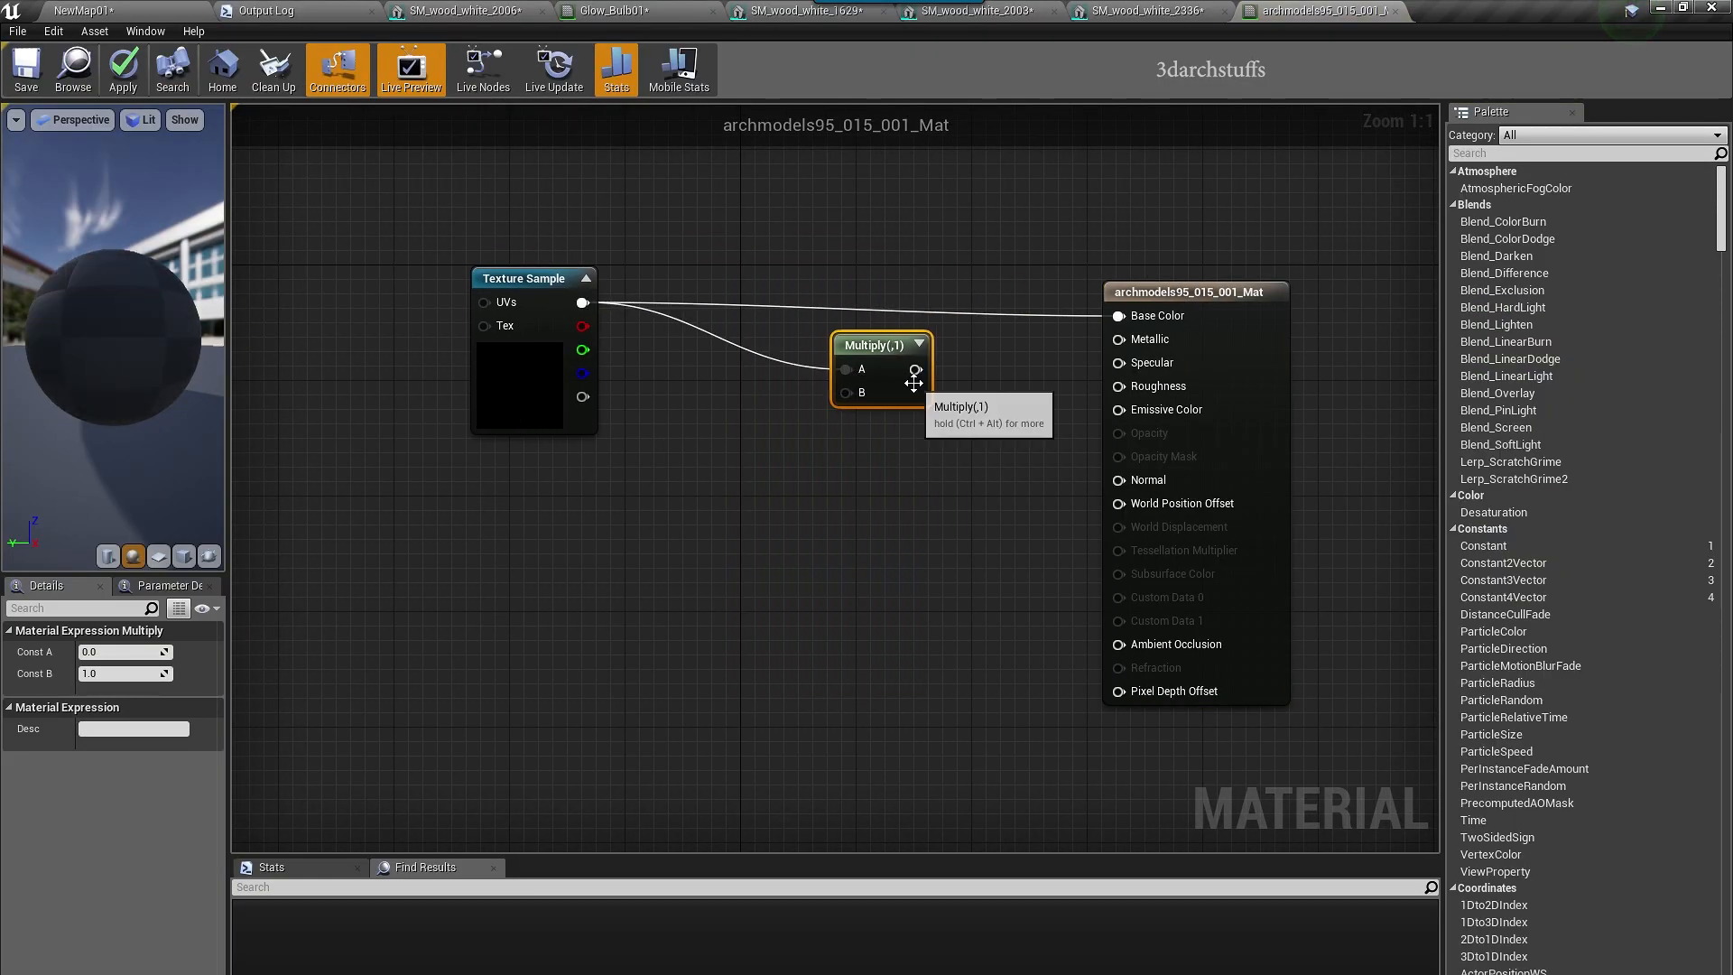
- Adjust the Multiply node's Const B in archmodels95_015_001_Mat and apply the material
left_click_drag(123, 673, 226, 672)
left_click(123, 69)
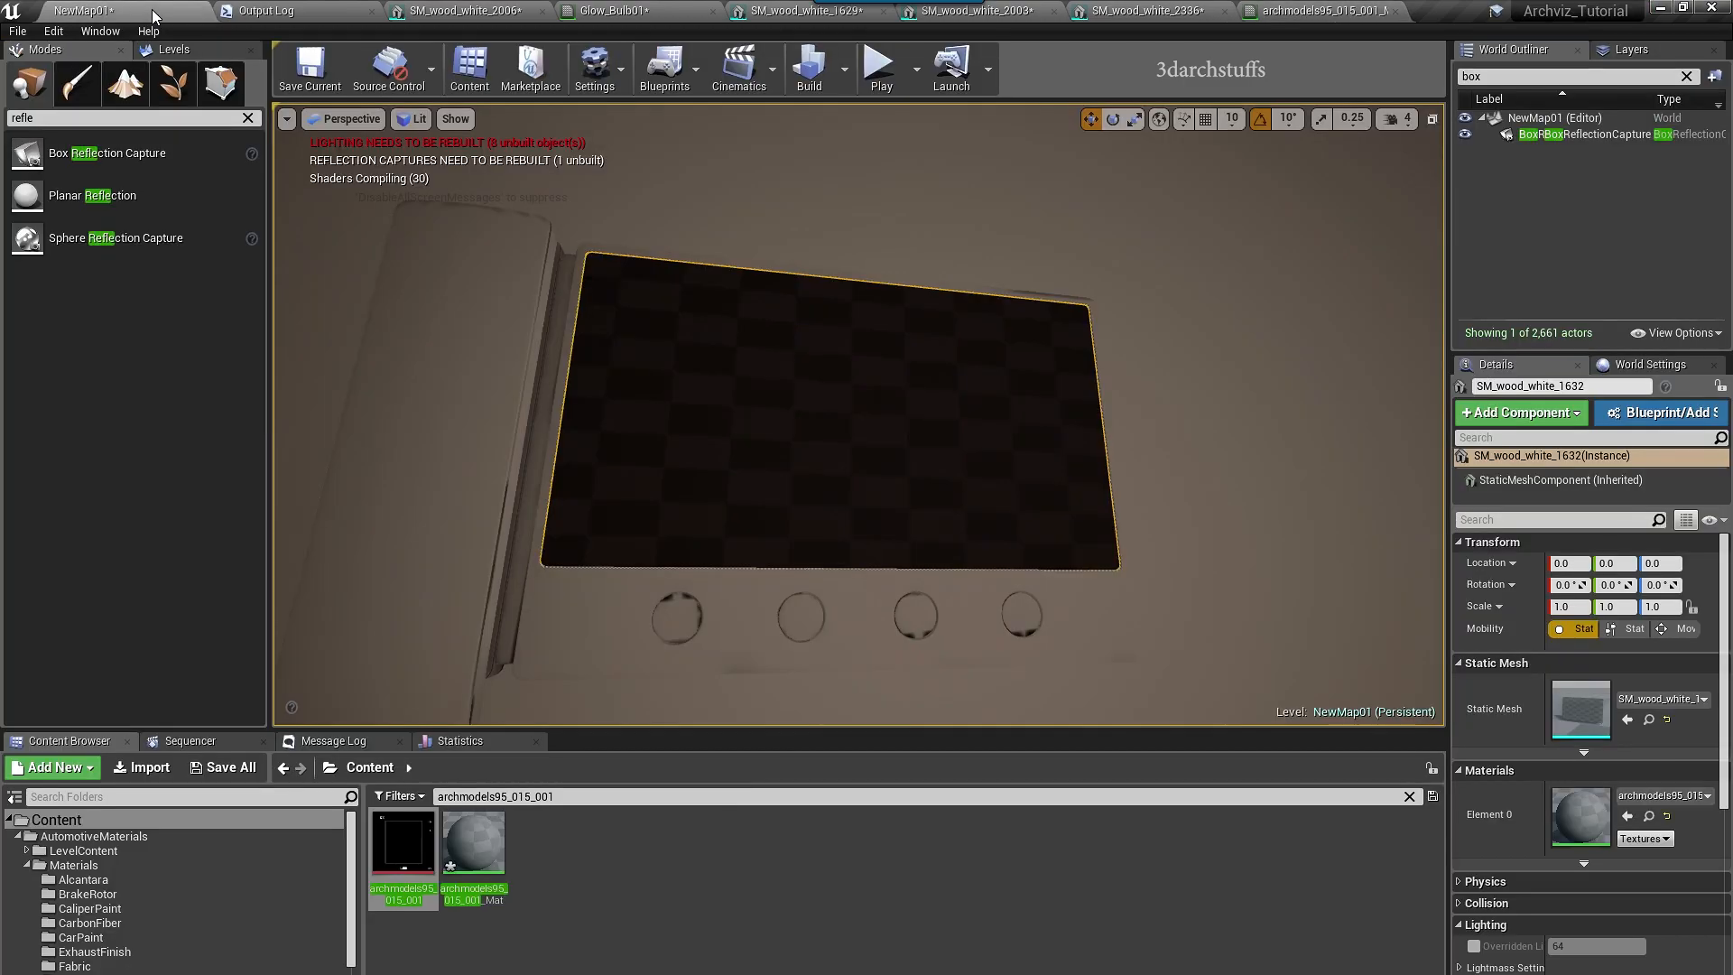
left_click(123, 69)
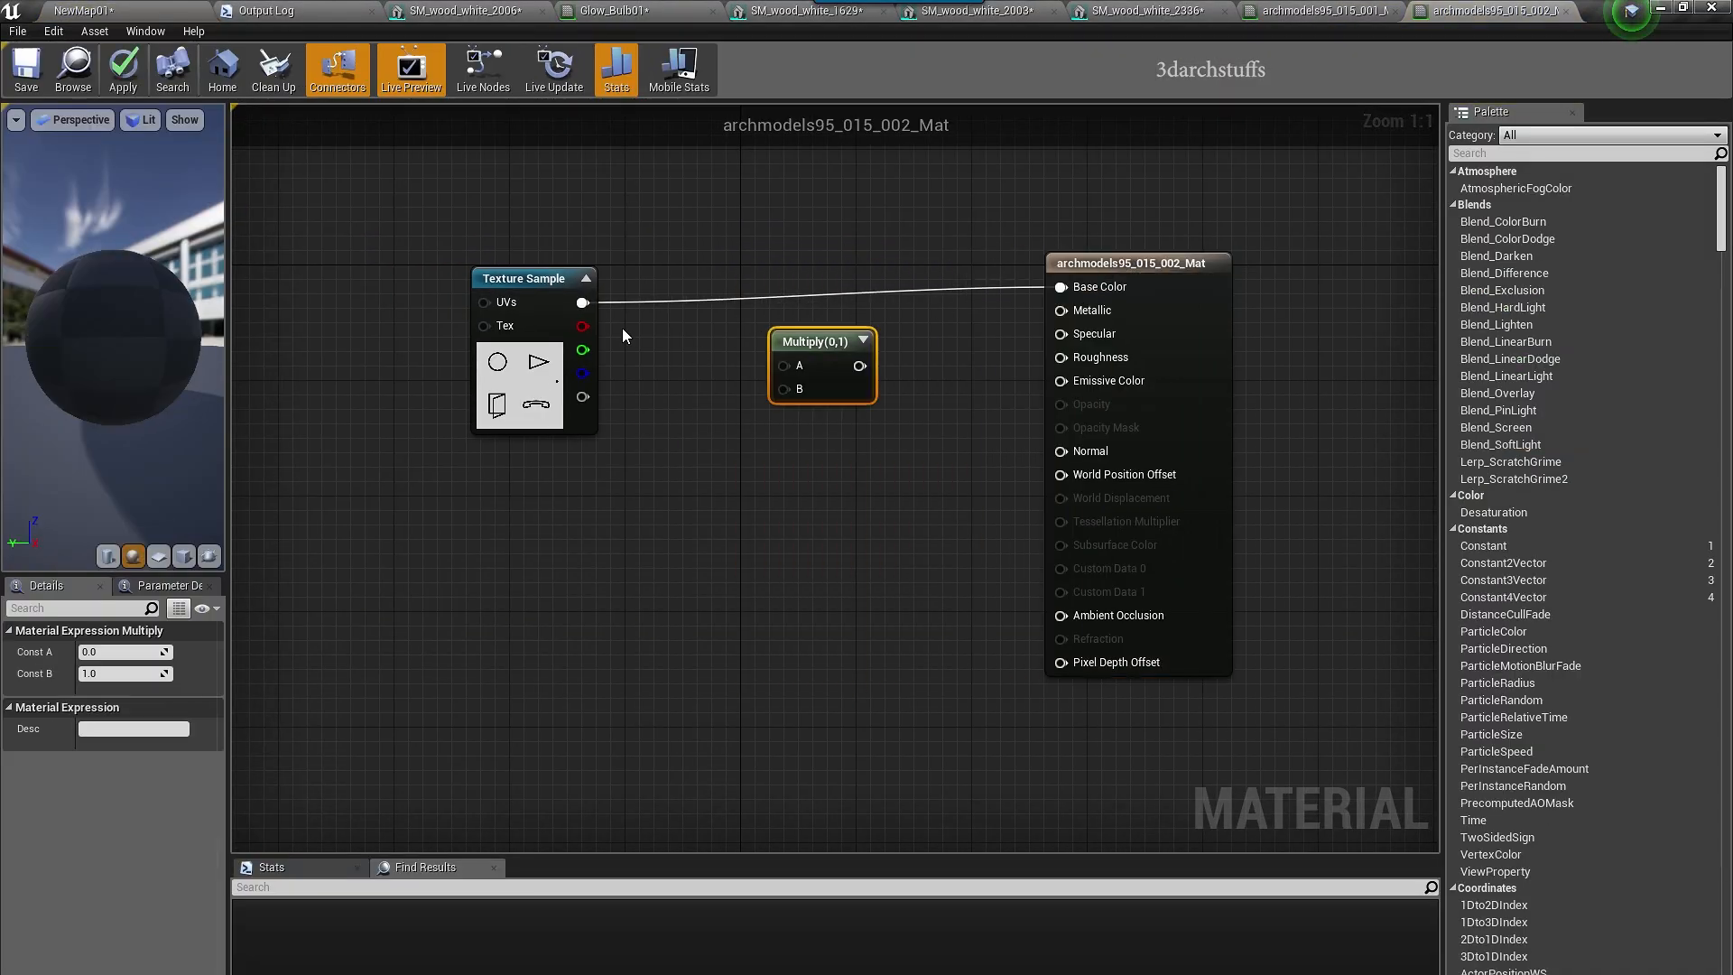
- Route the texture in archmodels95_015_002_Mat through the Multiply node into Base Color and apply the material
left_click_drag(582, 303, 784, 366)
left_click_drag(853, 366, 1061, 287)
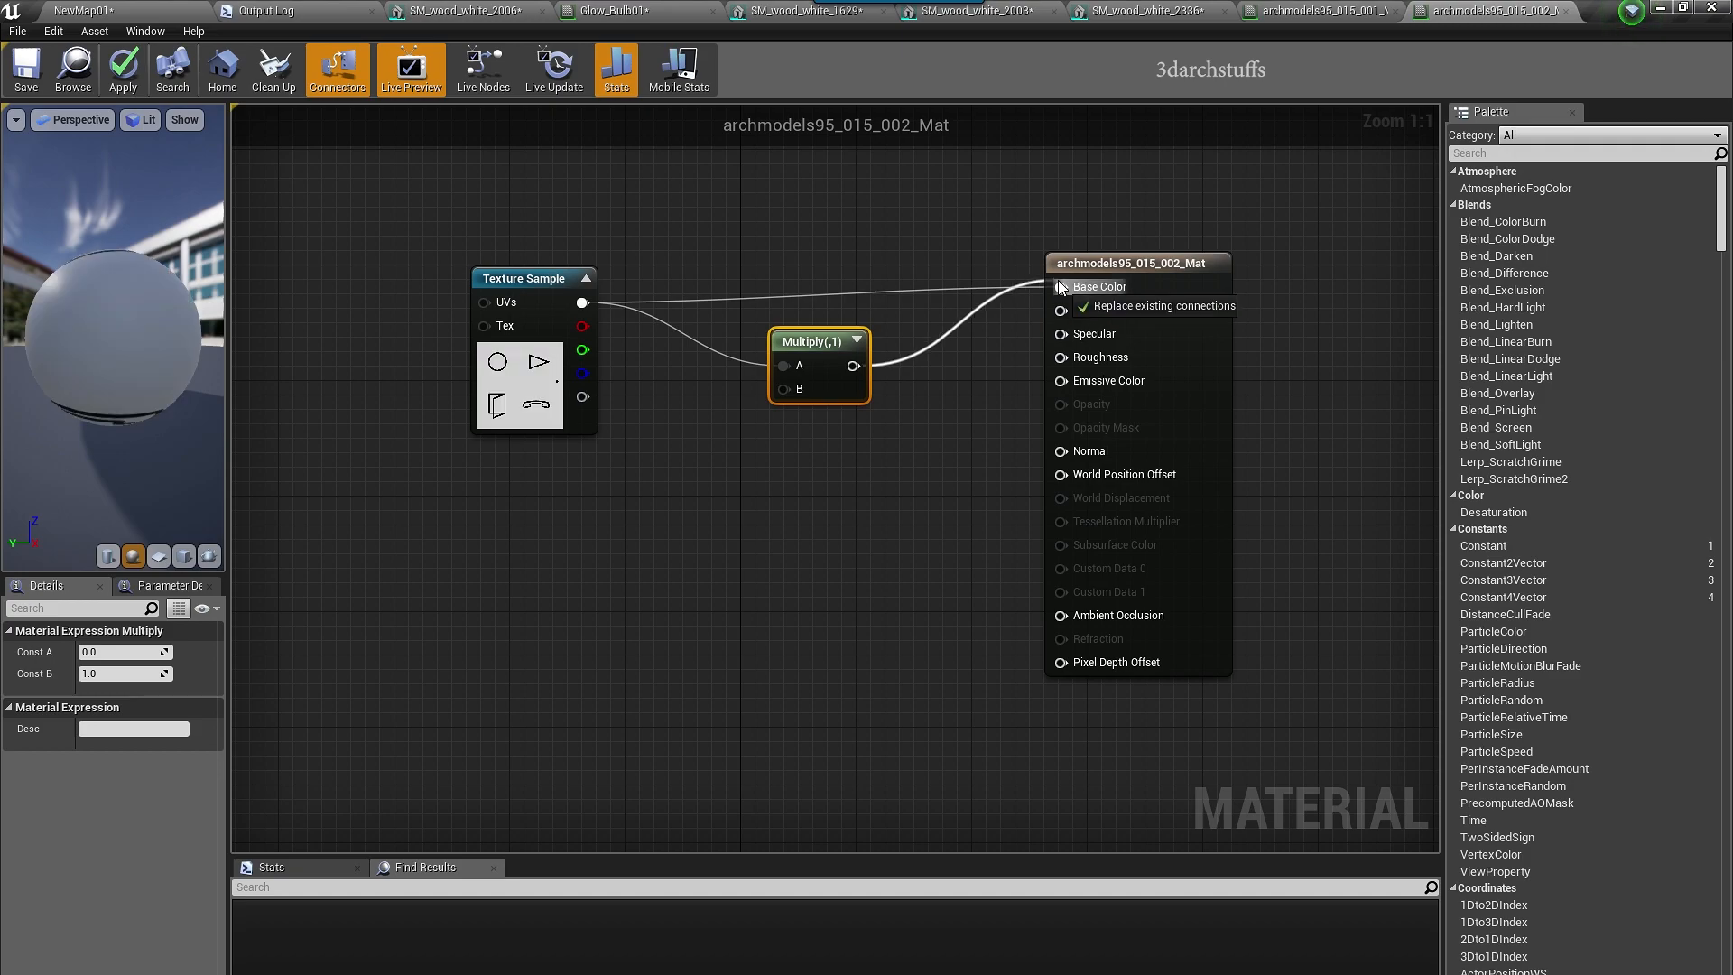
left_click(123, 69)
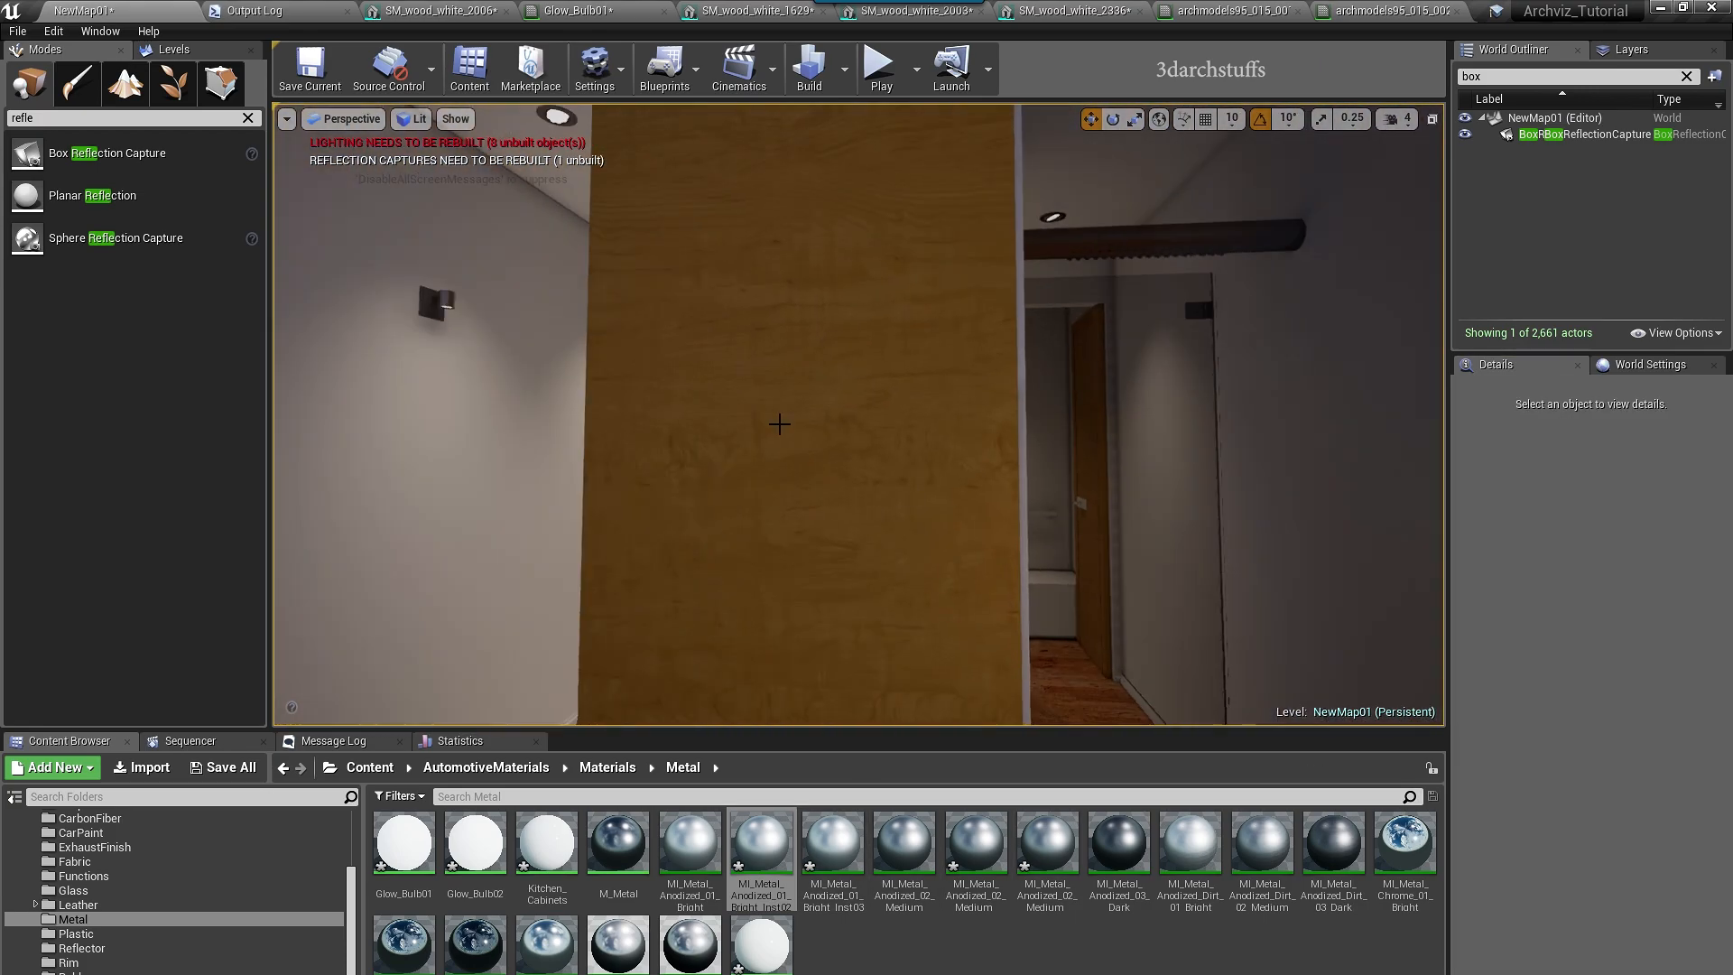
- Hide the wooden panels covering the wardrobe to expose its interior
left_click(780, 423)
key("h")
right_click_drag(780, 423, 650, 423)
left_click(934, 433)
key("h")
right_click_drag(934, 434, 1069, 479)
key("w")
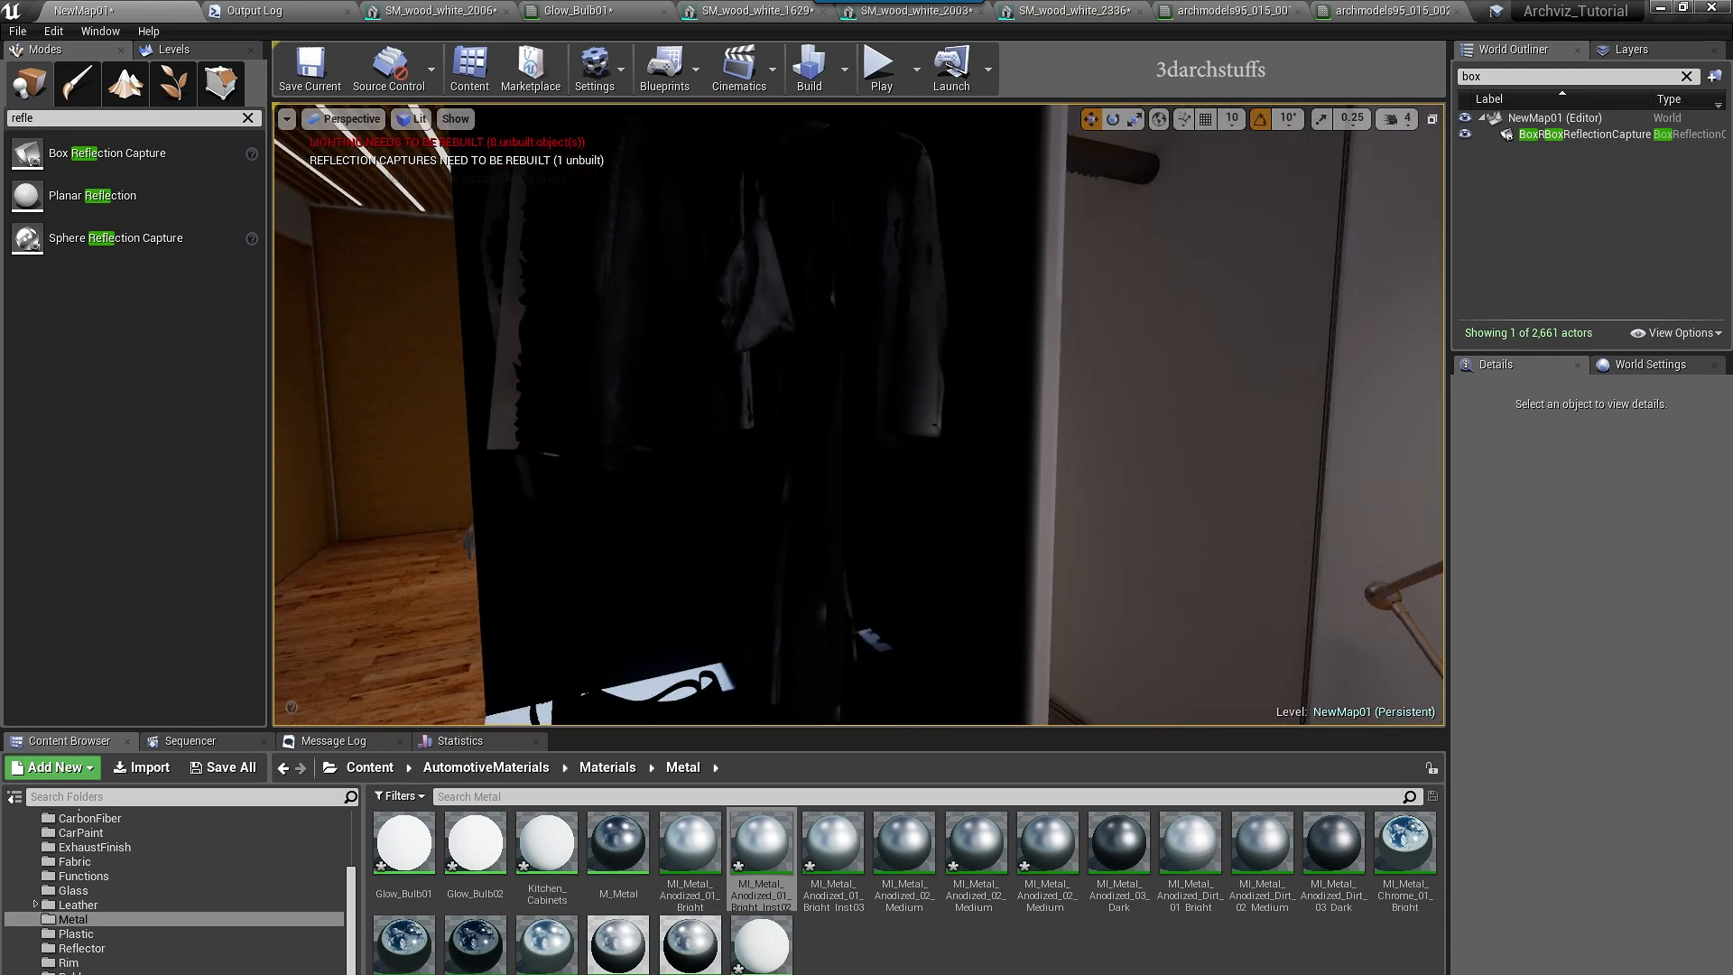
- Frame the clothes hanging in the wardrobe and delete the first two garments
left_click(542, 343)
key("f")
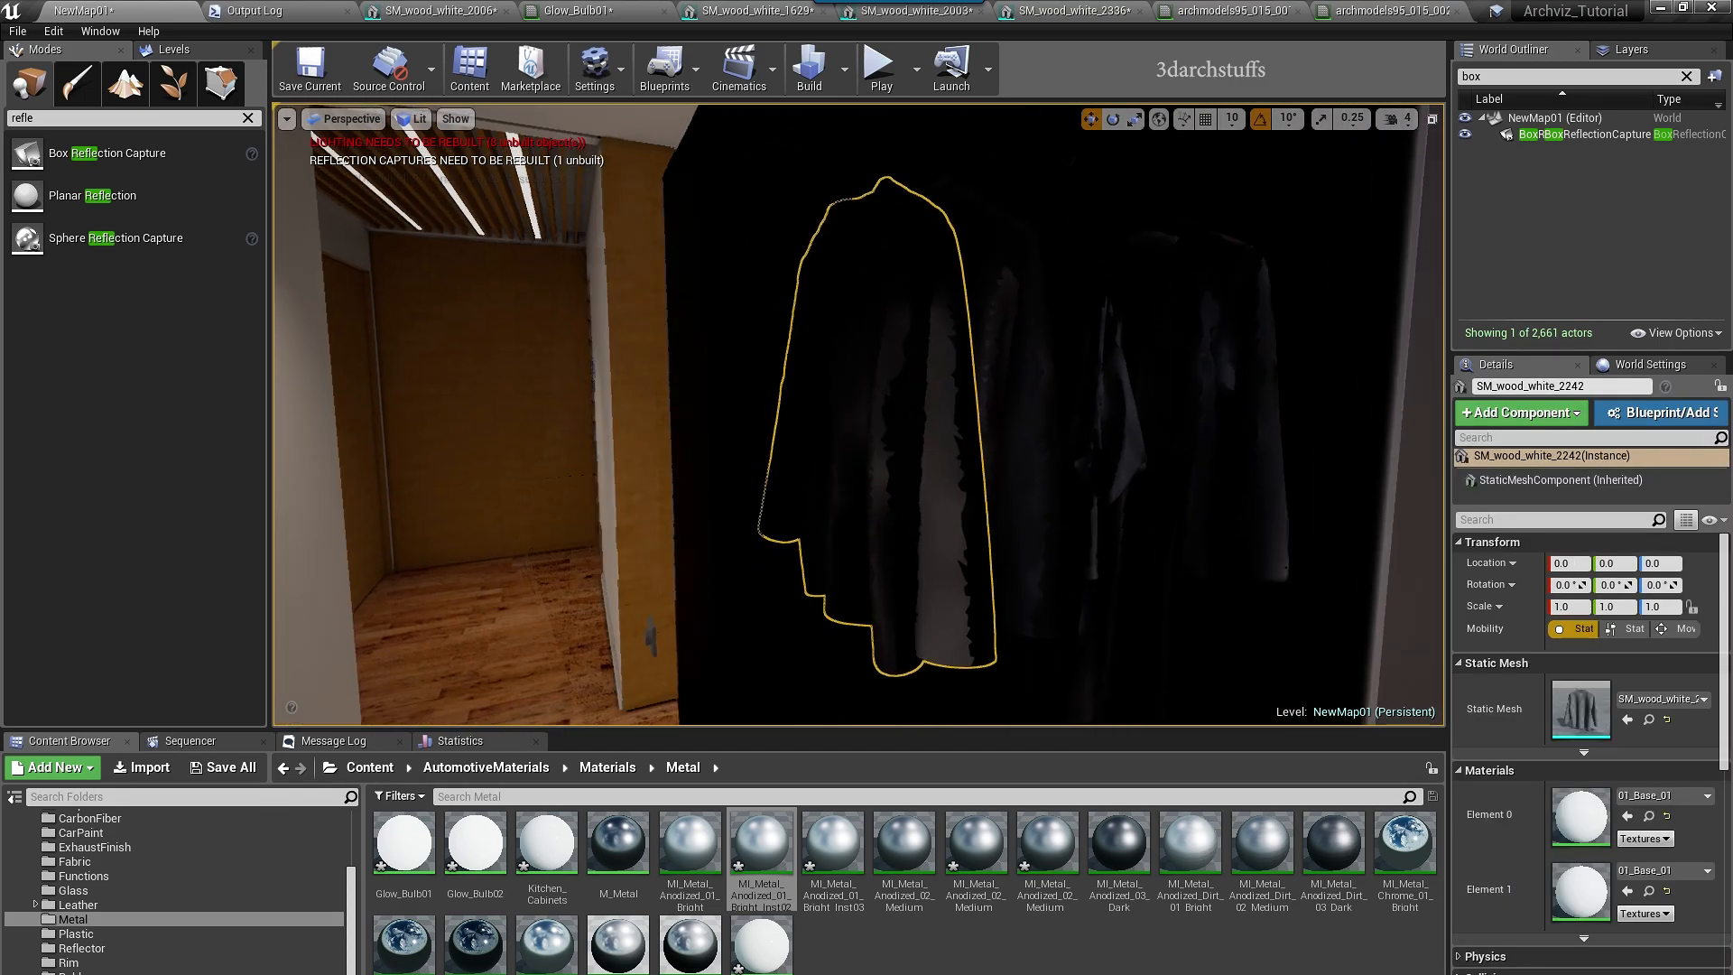
left_click_drag(542, 343, 451, 352, "alt")
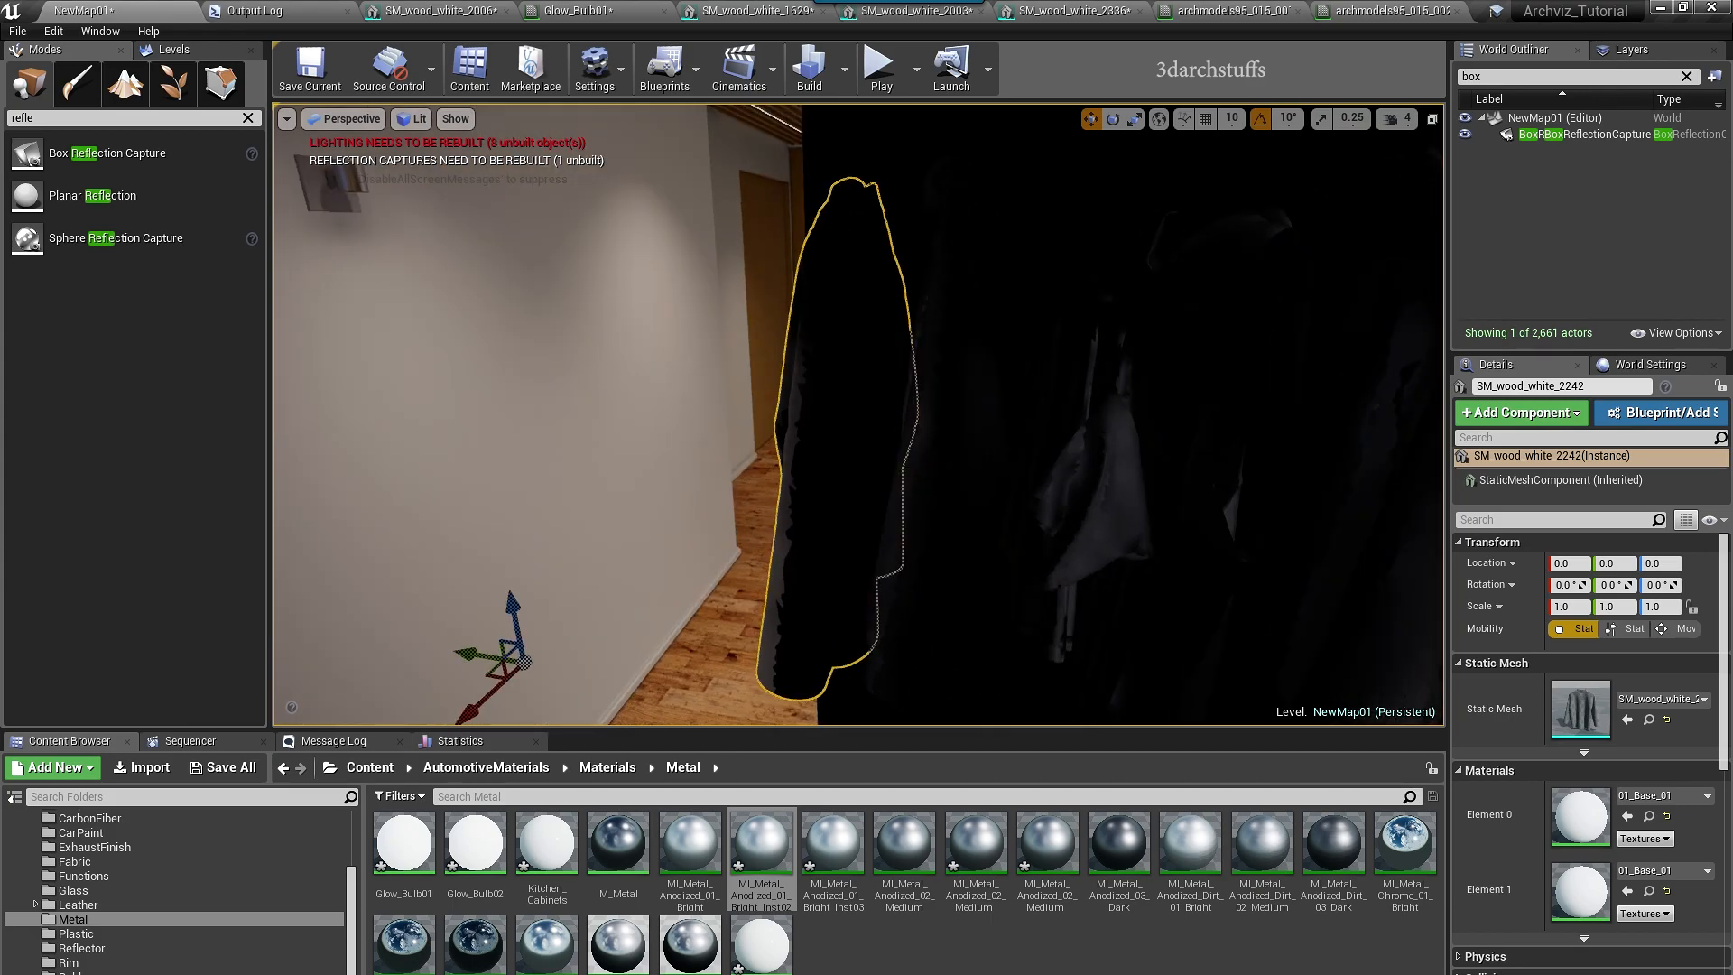
key("Delete")
left_click(911, 415)
key("Delete")
- Inspect the next hanging garment in the other lighting view modes, return to Lit and delete the garment
left_click(1097, 469)
right_click_drag(1097, 469, 1181, 514)
key("alt+3")
key("alt+4")
key("alt+5")
key("alt+6")
key("alt+7")
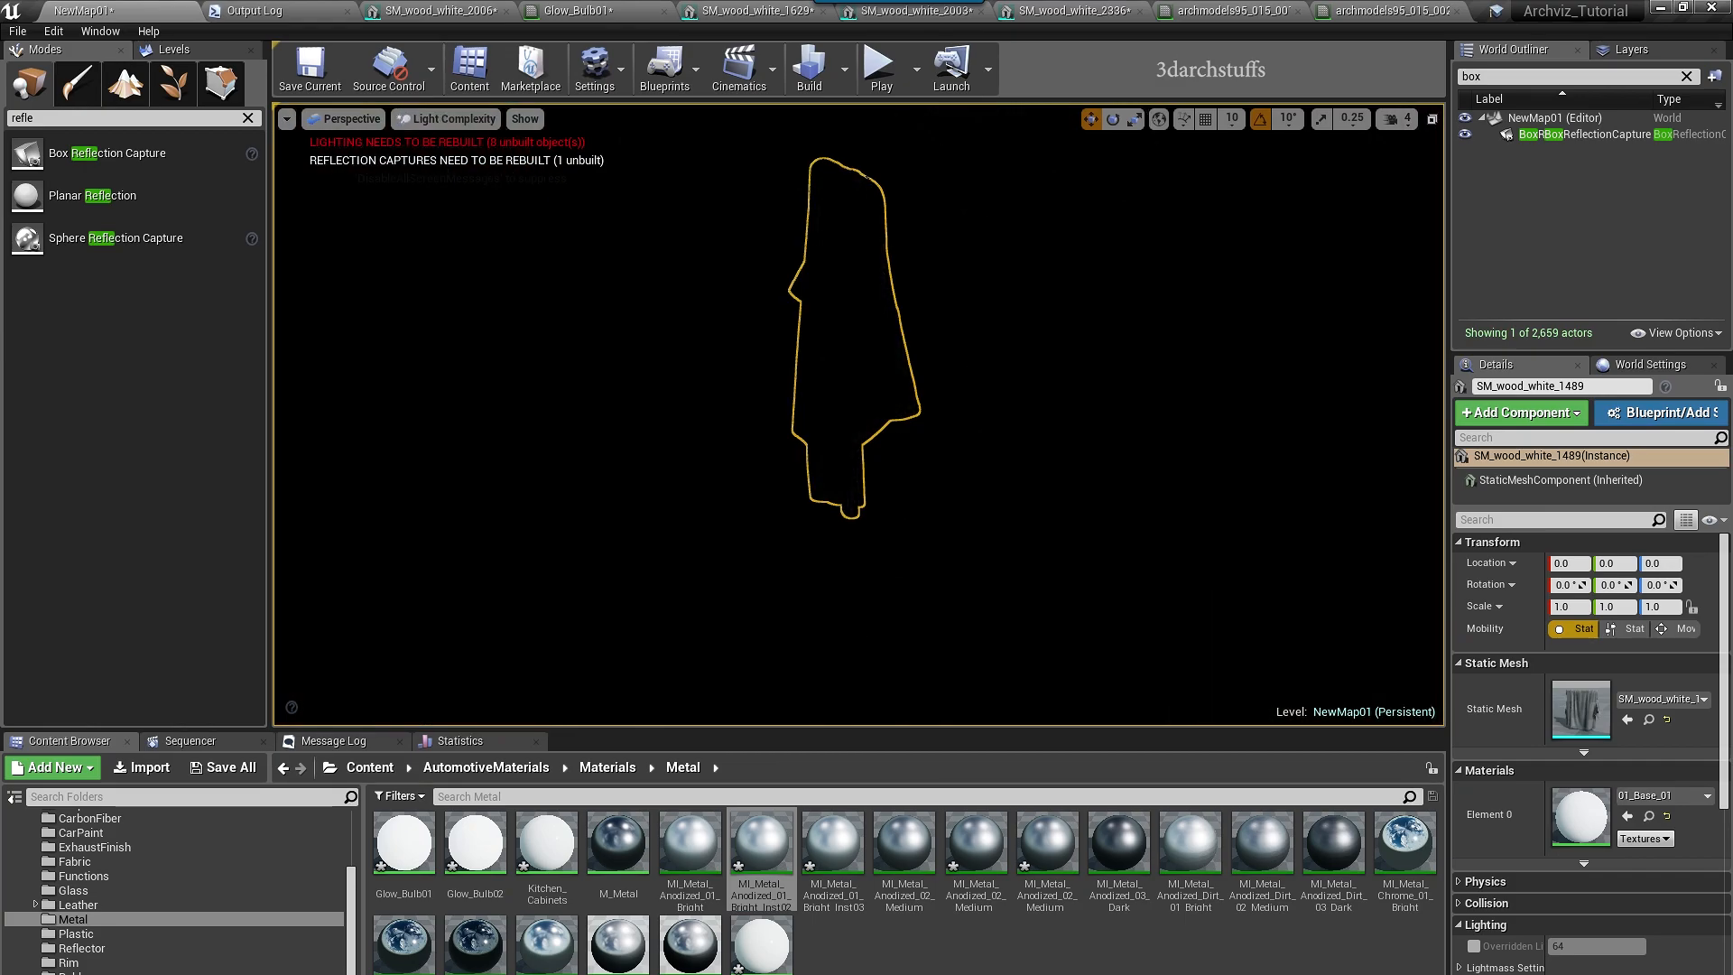
key("alt+4")
key("Delete")
- Delete further dark items from the lower part of the wardrobe interior and clear the selection
left_click(928, 406)
left_click(787, 576)
key("Delete")
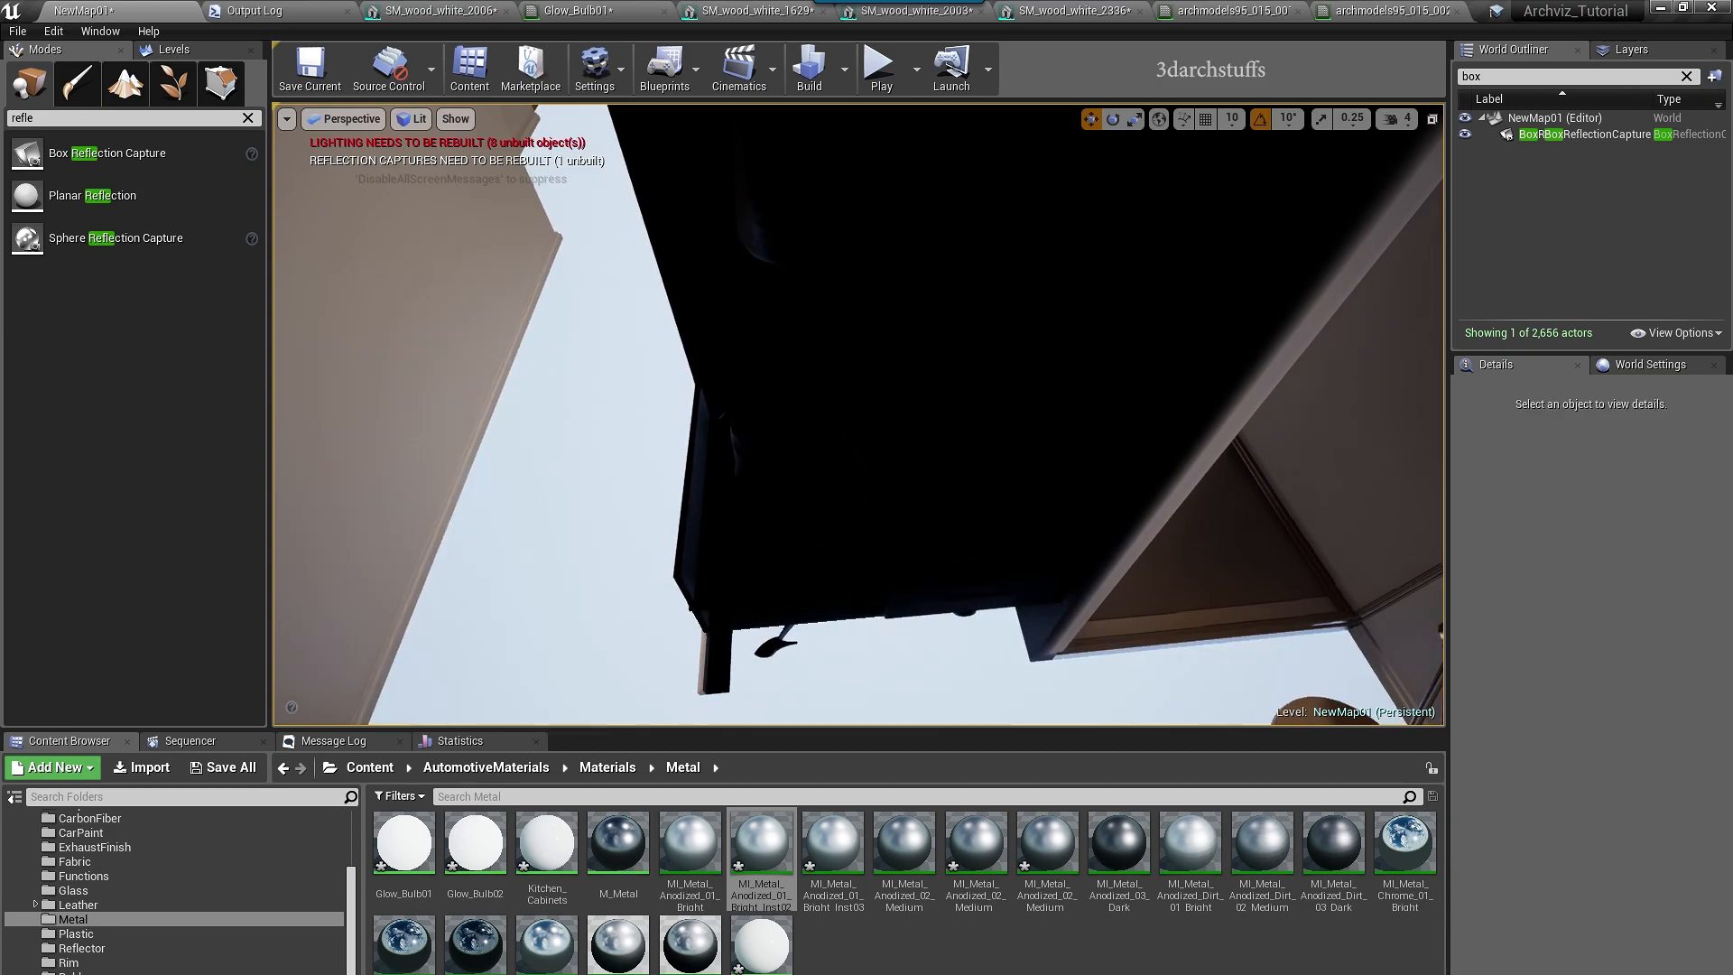
left_click(840, 578)
key("Delete")
left_click(840, 580)
right_click_drag(840, 581, 688, 568)
key("Escape")
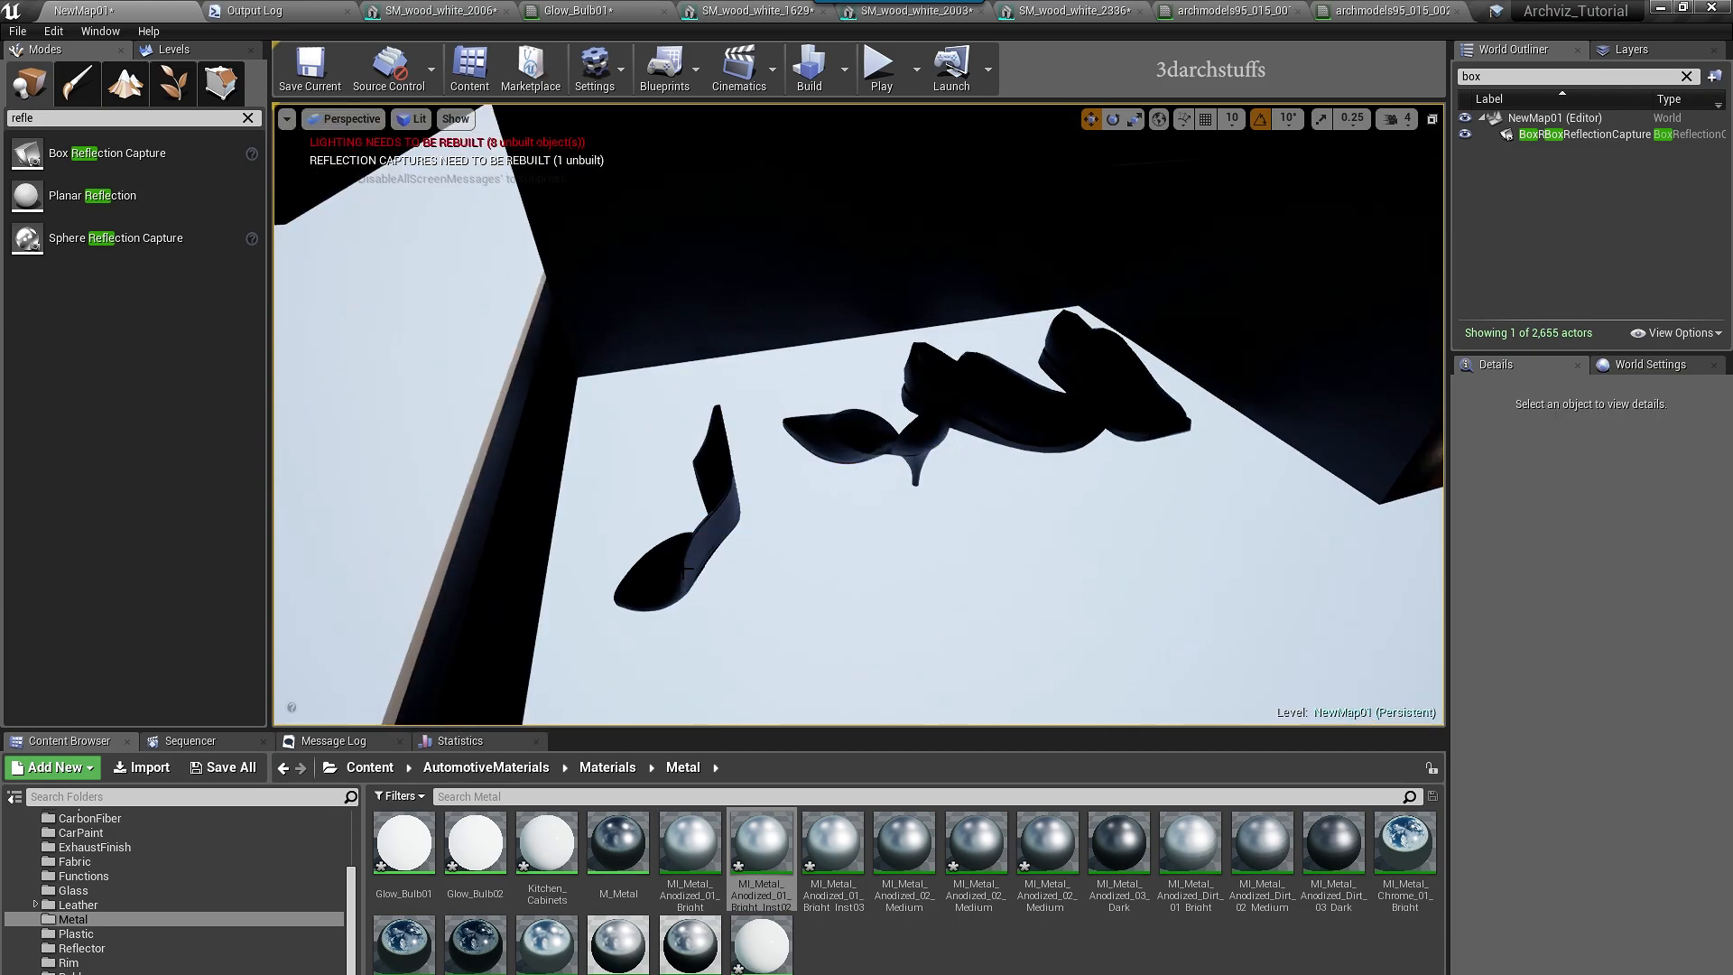
- Delete the shoes and the small items around them at the bottom of the wardrobe
left_click(1011, 411)
key("Delete")
left_click(902, 447)
key("Delete")
left_click(1068, 565)
key("Delete")
mouse_move(1068, 565)
right_mouse_down()
mouse_move(993, 551)
mouse_move(984, 577)
mouse_move(1083, 568)
right_mouse_up()
left_click(975, 505)
key("Delete")
left_click(915, 569)
key("Delete")
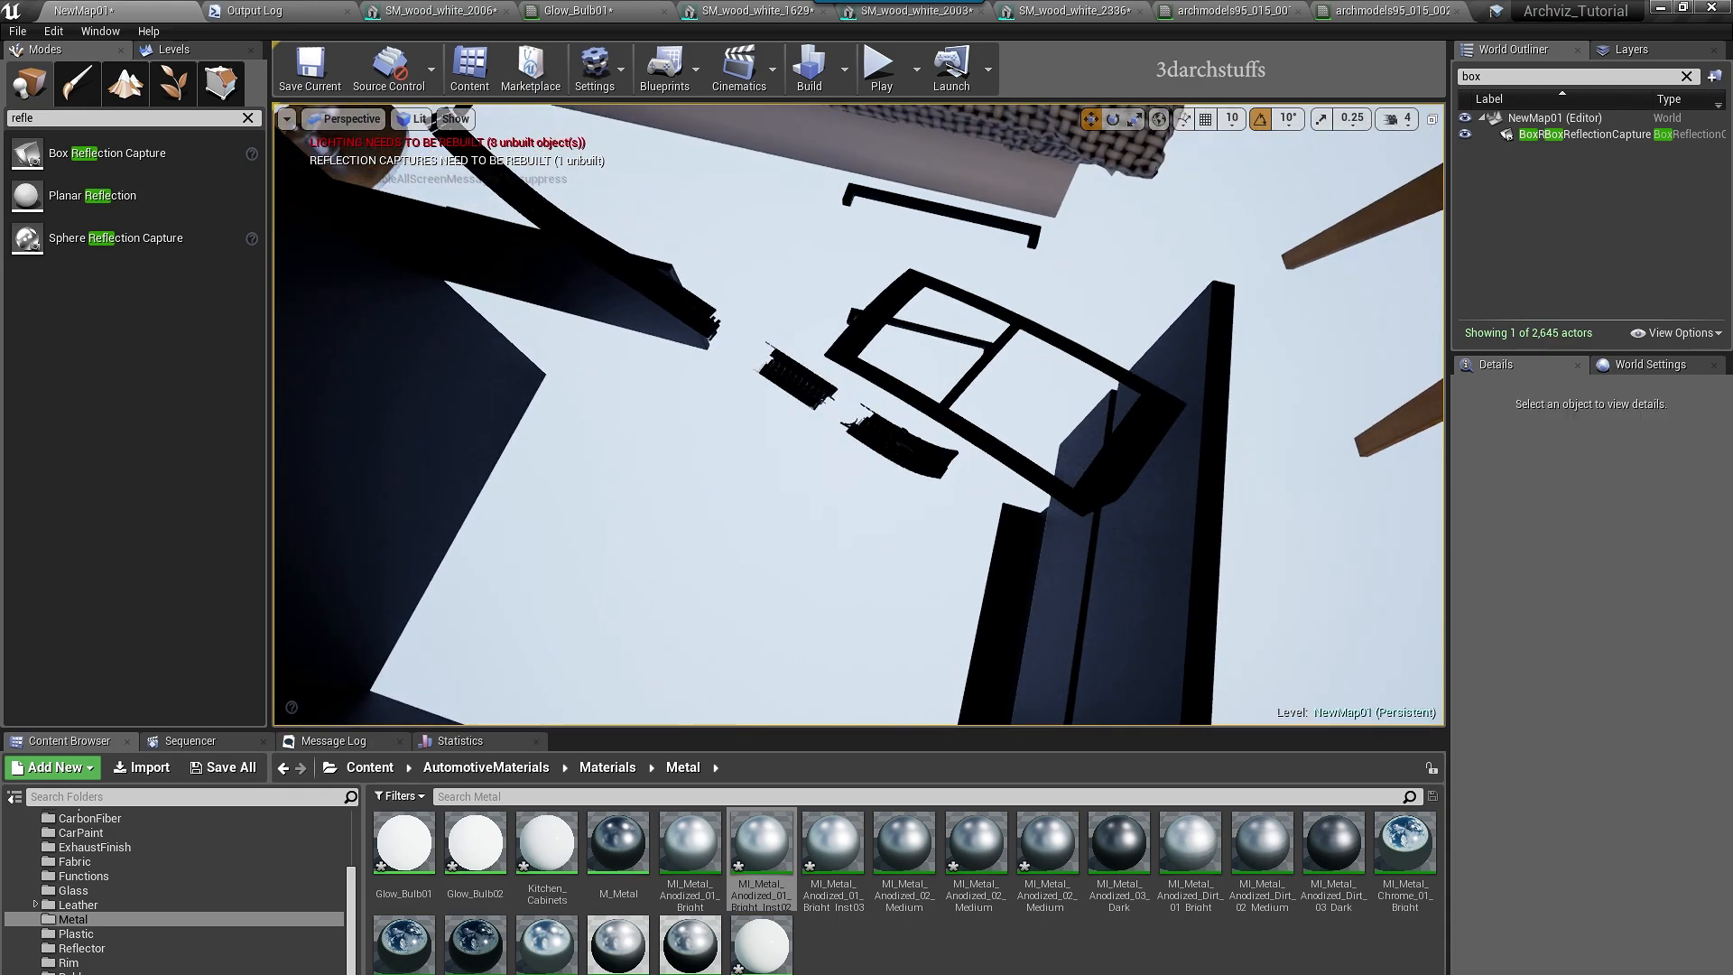
- Delete the black divided frame and a loose rail at the wardrobe's base
left_click(934, 404)
key("Delete")
left_click(936, 333)
right_click_drag(936, 333, 1155, 428)
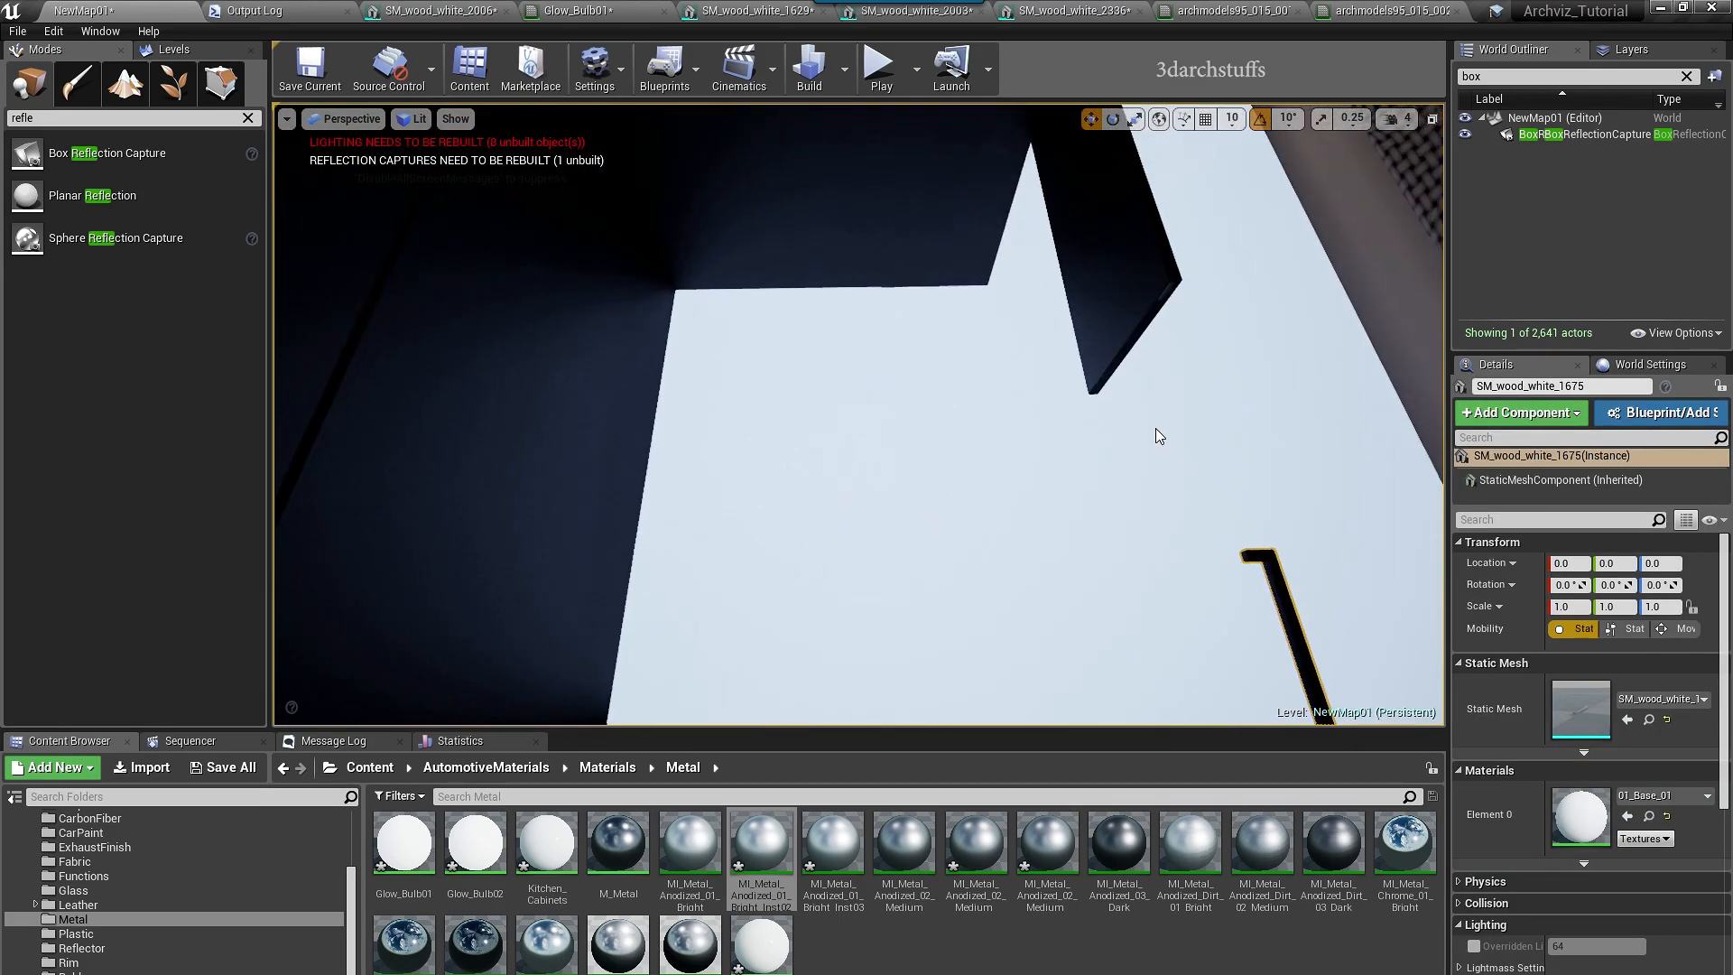
key("Delete")
left_click(1200, 439)
key("Delete")
- Delete the ribbed strips and the remaining rail pieces at the wardrobe's base
left_click(872, 371)
key("Delete")
left_click(834, 458)
key("Delete")
right_click_drag(834, 459, 902, 415)
left_click(937, 468)
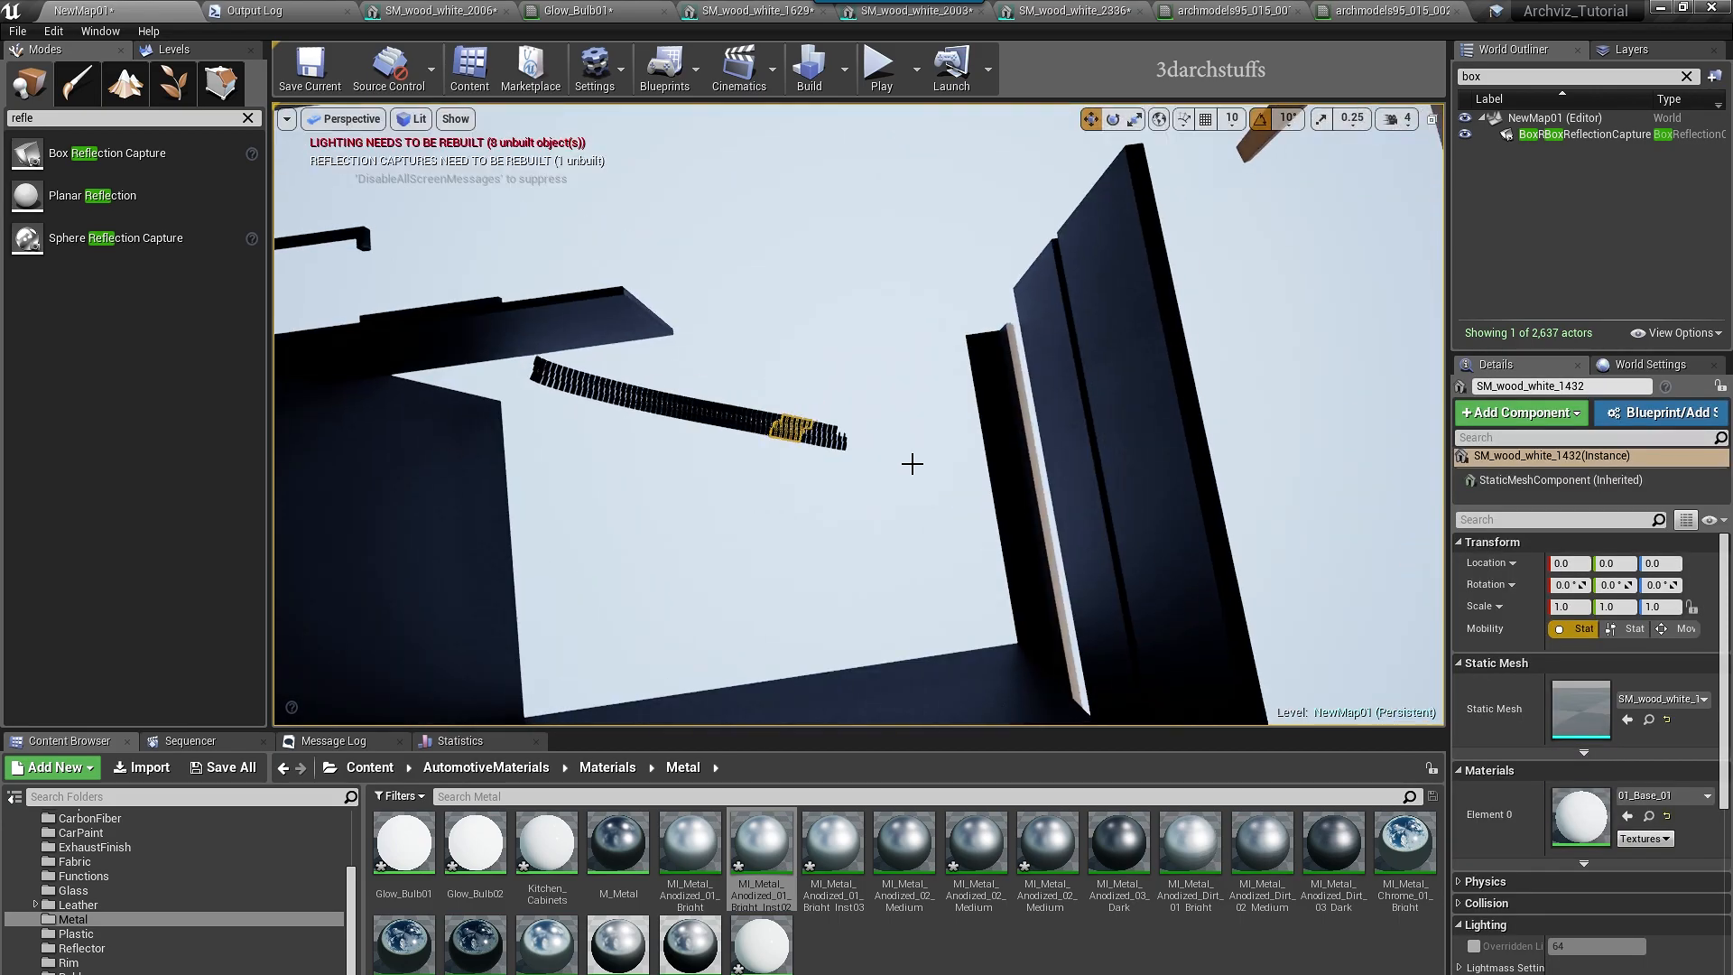
key("Delete")
left_click(364, 236)
key("Delete")
right_click_drag(364, 236, 668, 289)
left_click(851, 318)
right_click_drag(983, 482, 1069, 517)
- Place a point light in the wardrobe and move it to about X 111.5, Y -223.3, Z 138.7
key("l")
left_click(840, 400)
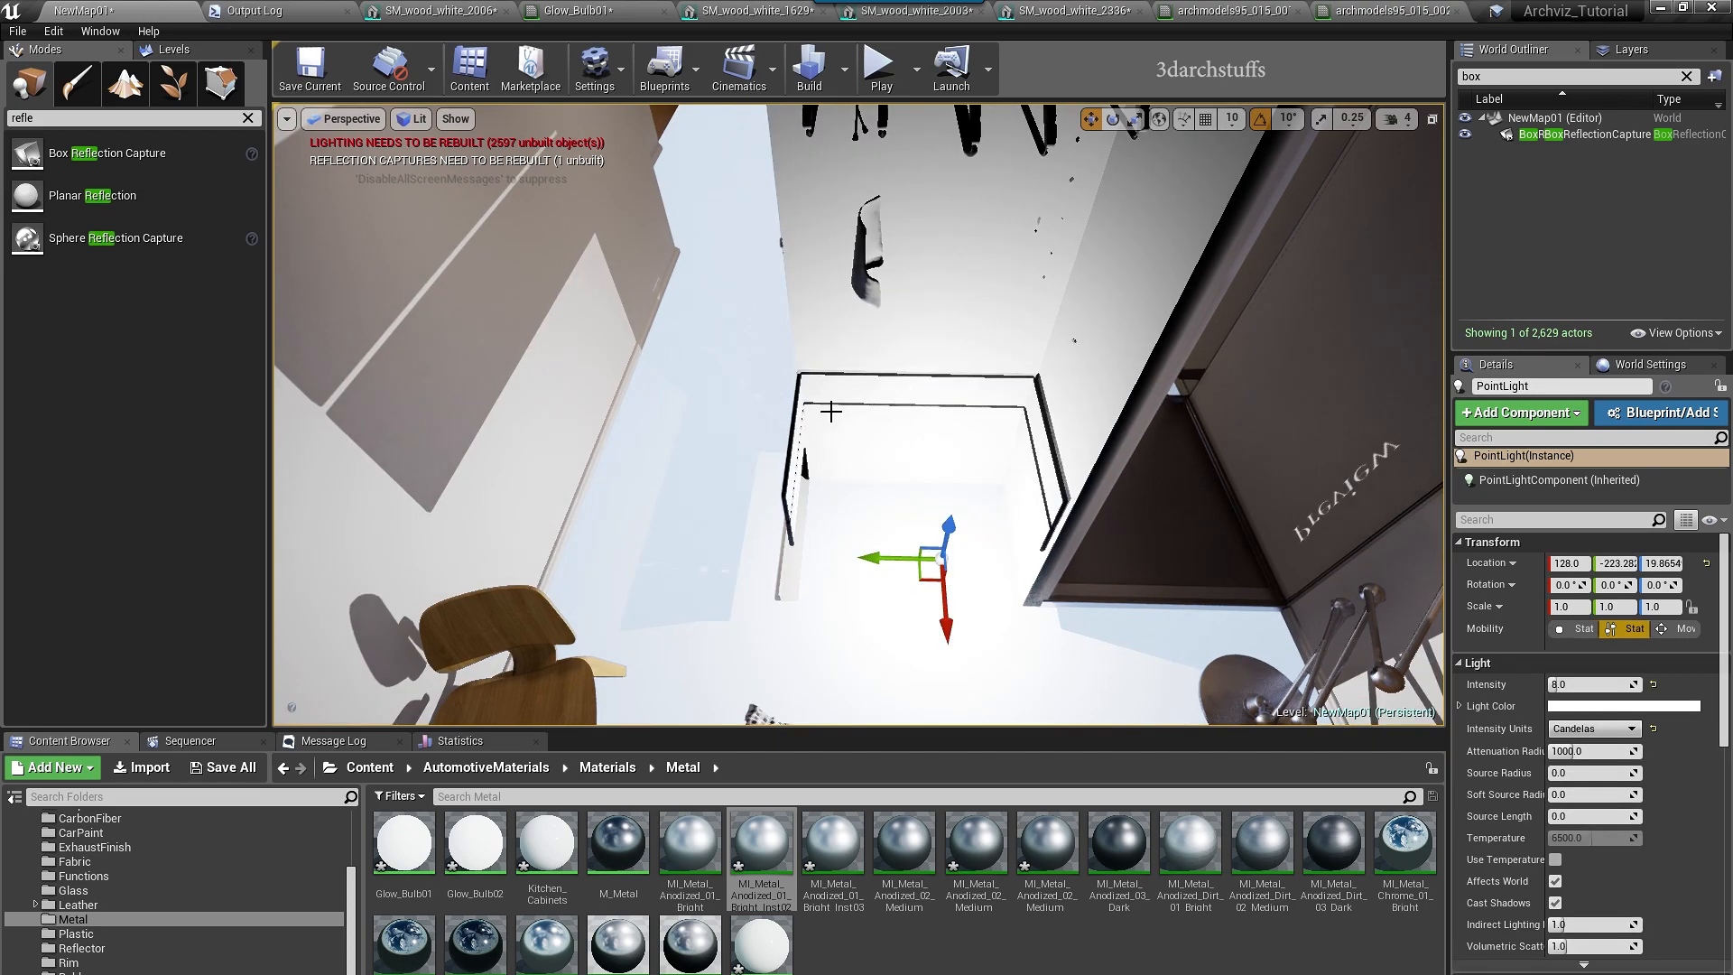
right_click_drag(997, 565, 999, 580)
left_click_drag(962, 569, 956, 189)
right_click_drag(1074, 542, 1053, 465)
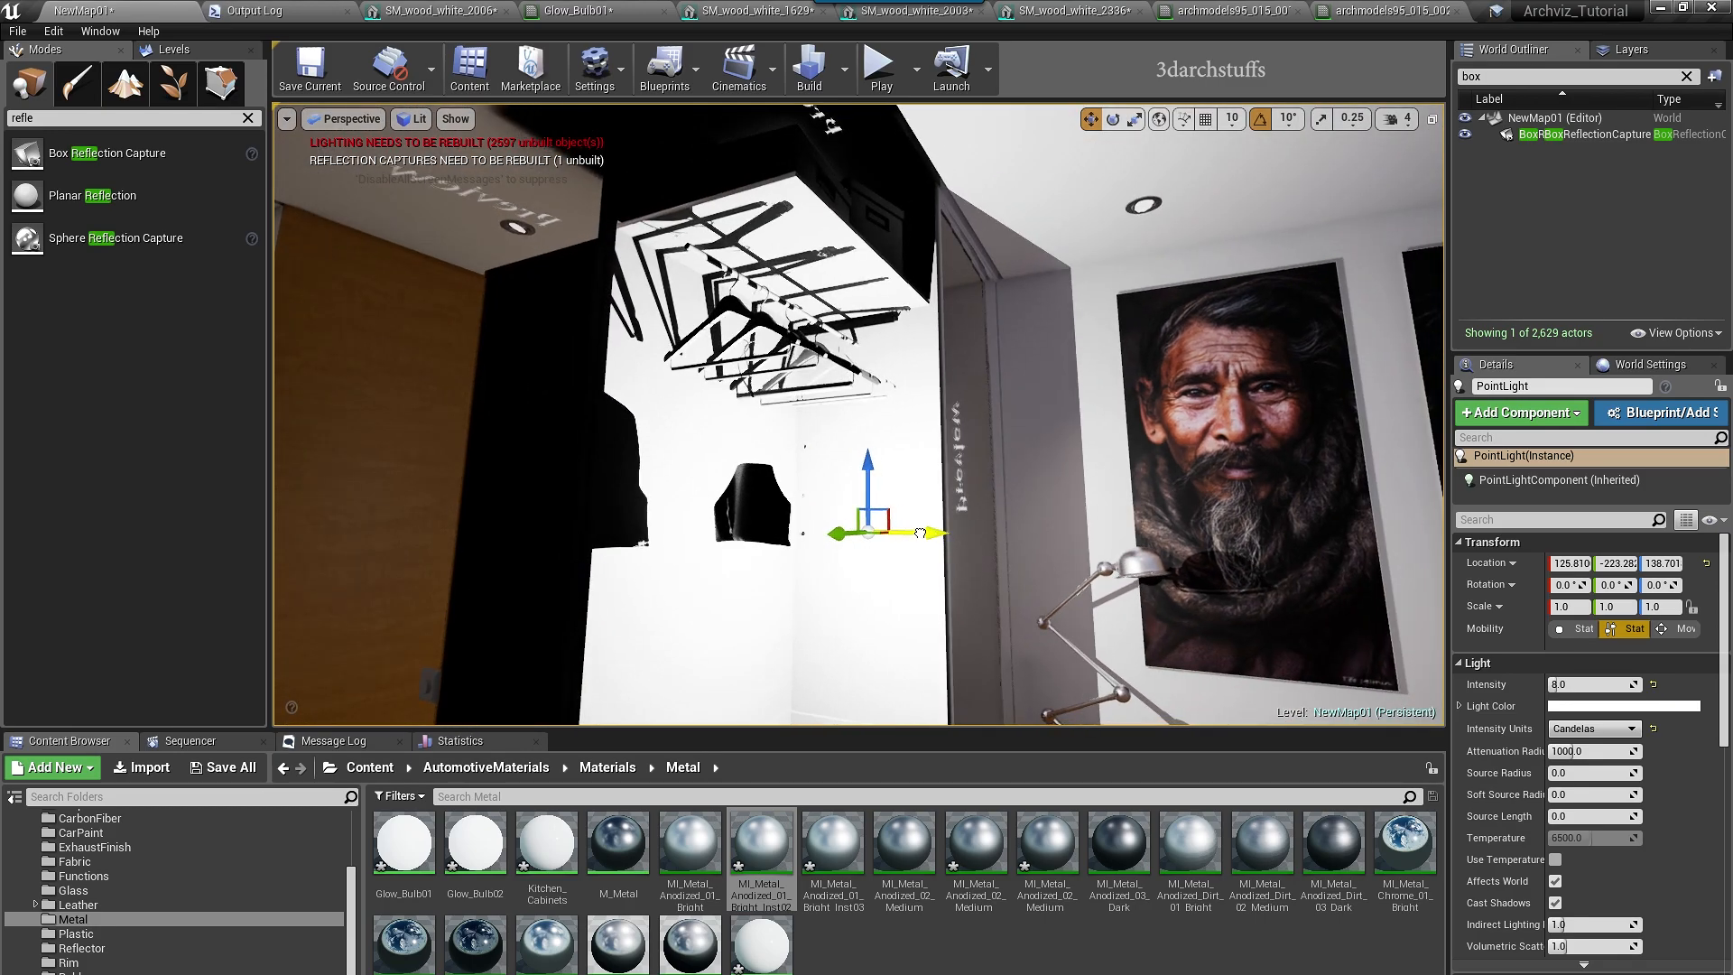
left_click_drag(920, 532, 875, 532)
right_click_drag(876, 532, 849, 535)
left_click_drag(850, 527, 902, 465, "alt")
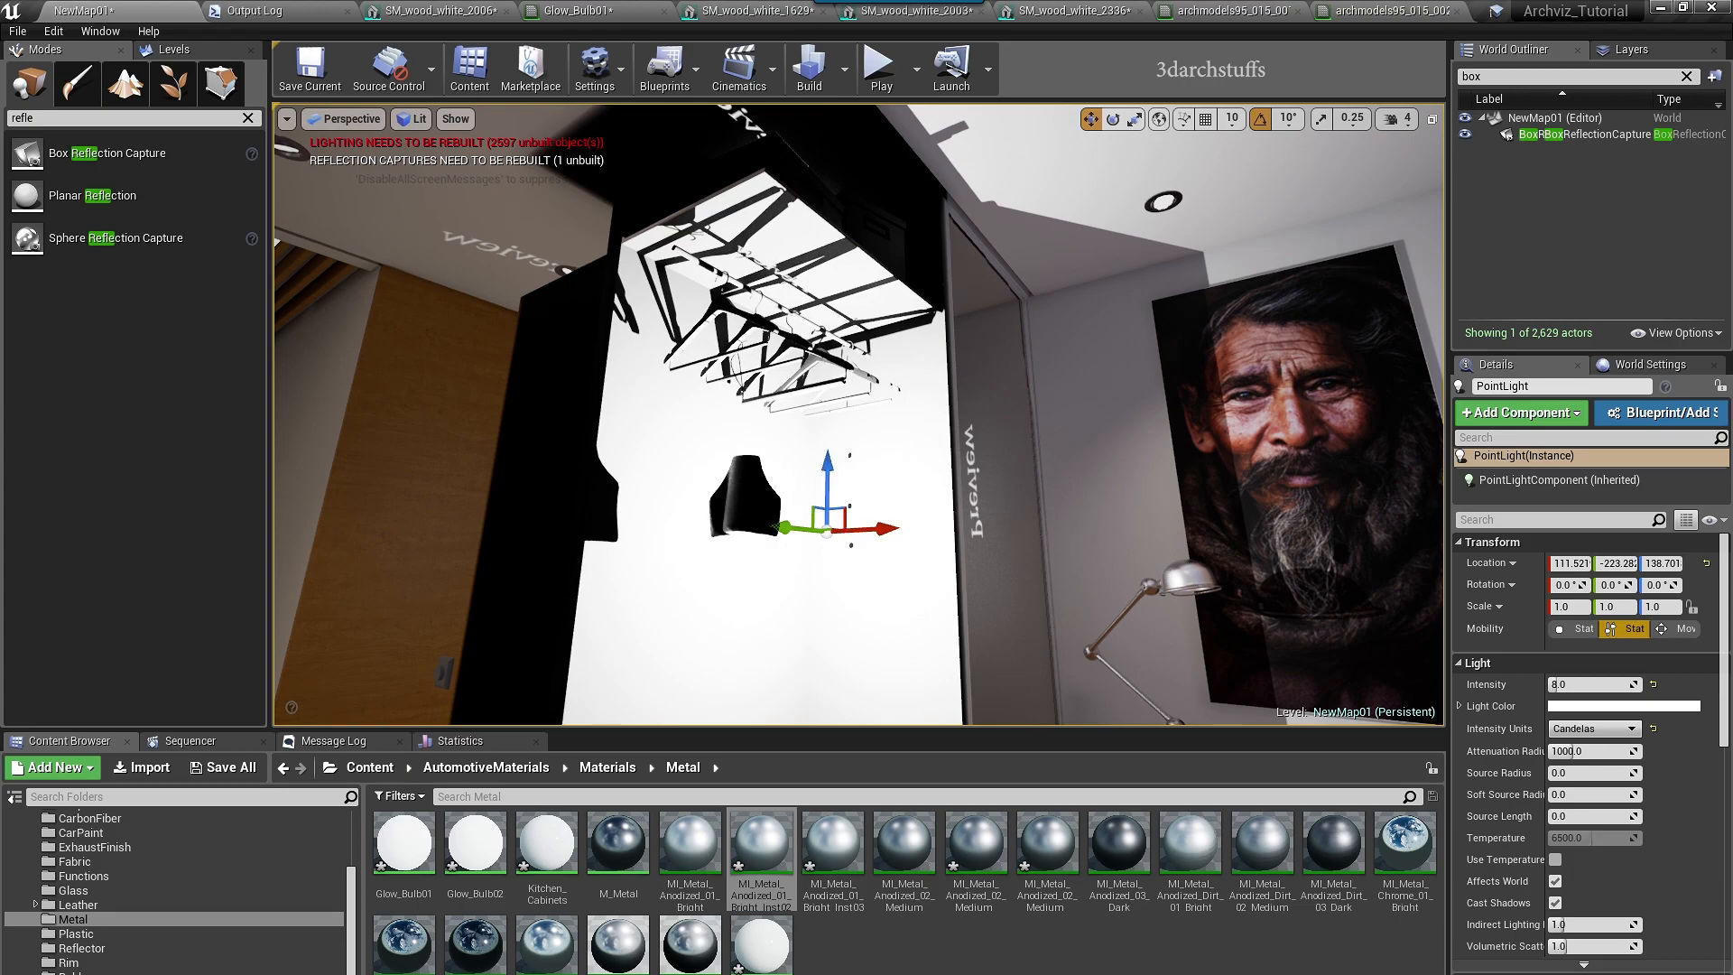
- Delete two more items hanging in the lit wardrobe and the long clothes rail
key("Delete")
left_click(719, 311)
key("Delete")
left_click(717, 283)
key("f")
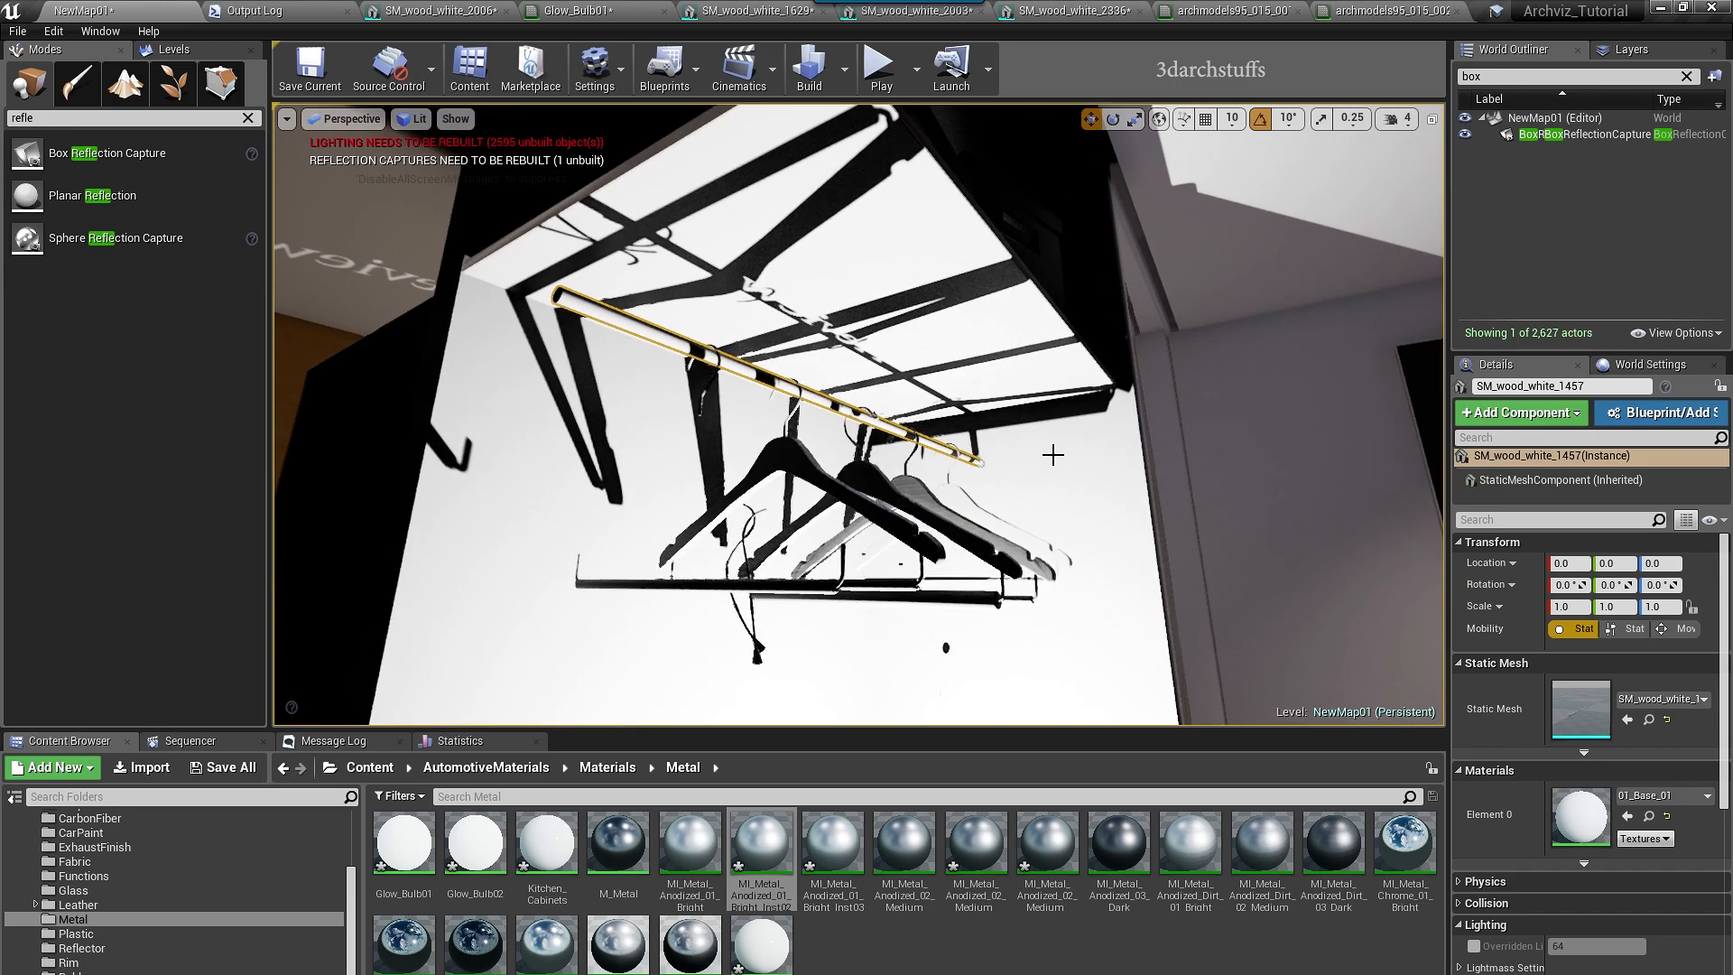
key("Delete")
- Delete the coat hangers below the wardrobe's ceiling
left_click(940, 492)
key("Delete")
left_click(1025, 493)
key("Delete")
left_click(856, 483)
key("Delete")
left_click(745, 506)
key("Delete")
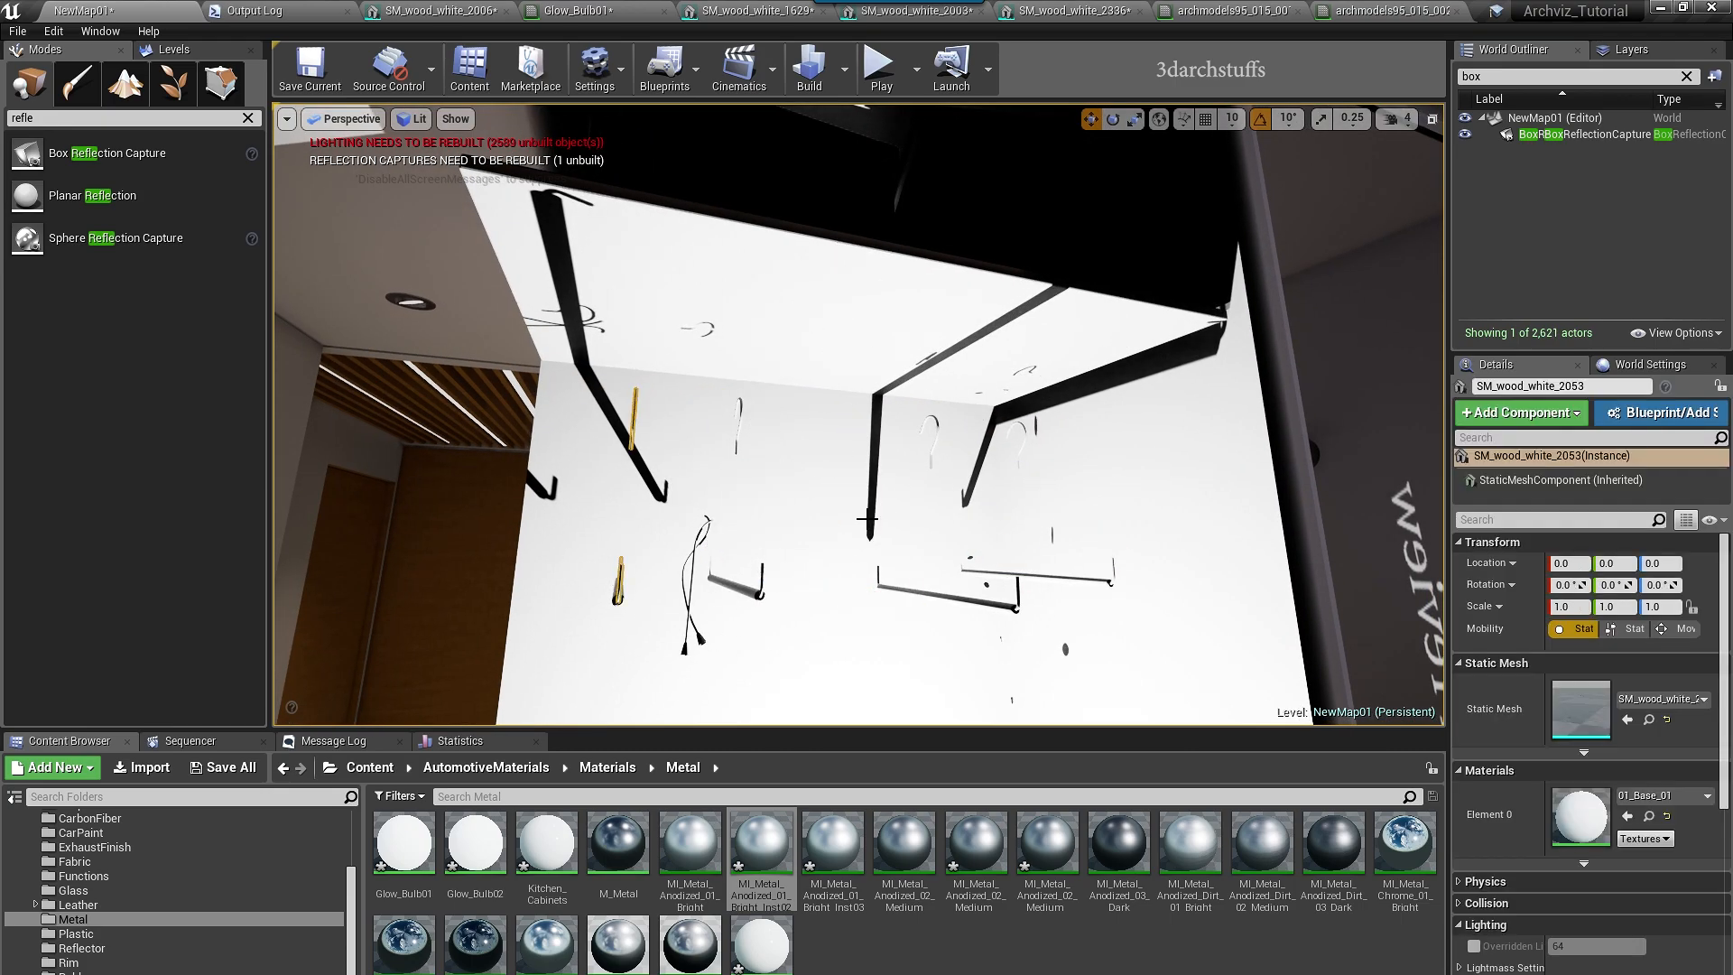
- Delete the leftover hanger arms, bars and a hook inside the wardrobe
key("f")
key("Delete")
left_click(996, 575)
key("Delete")
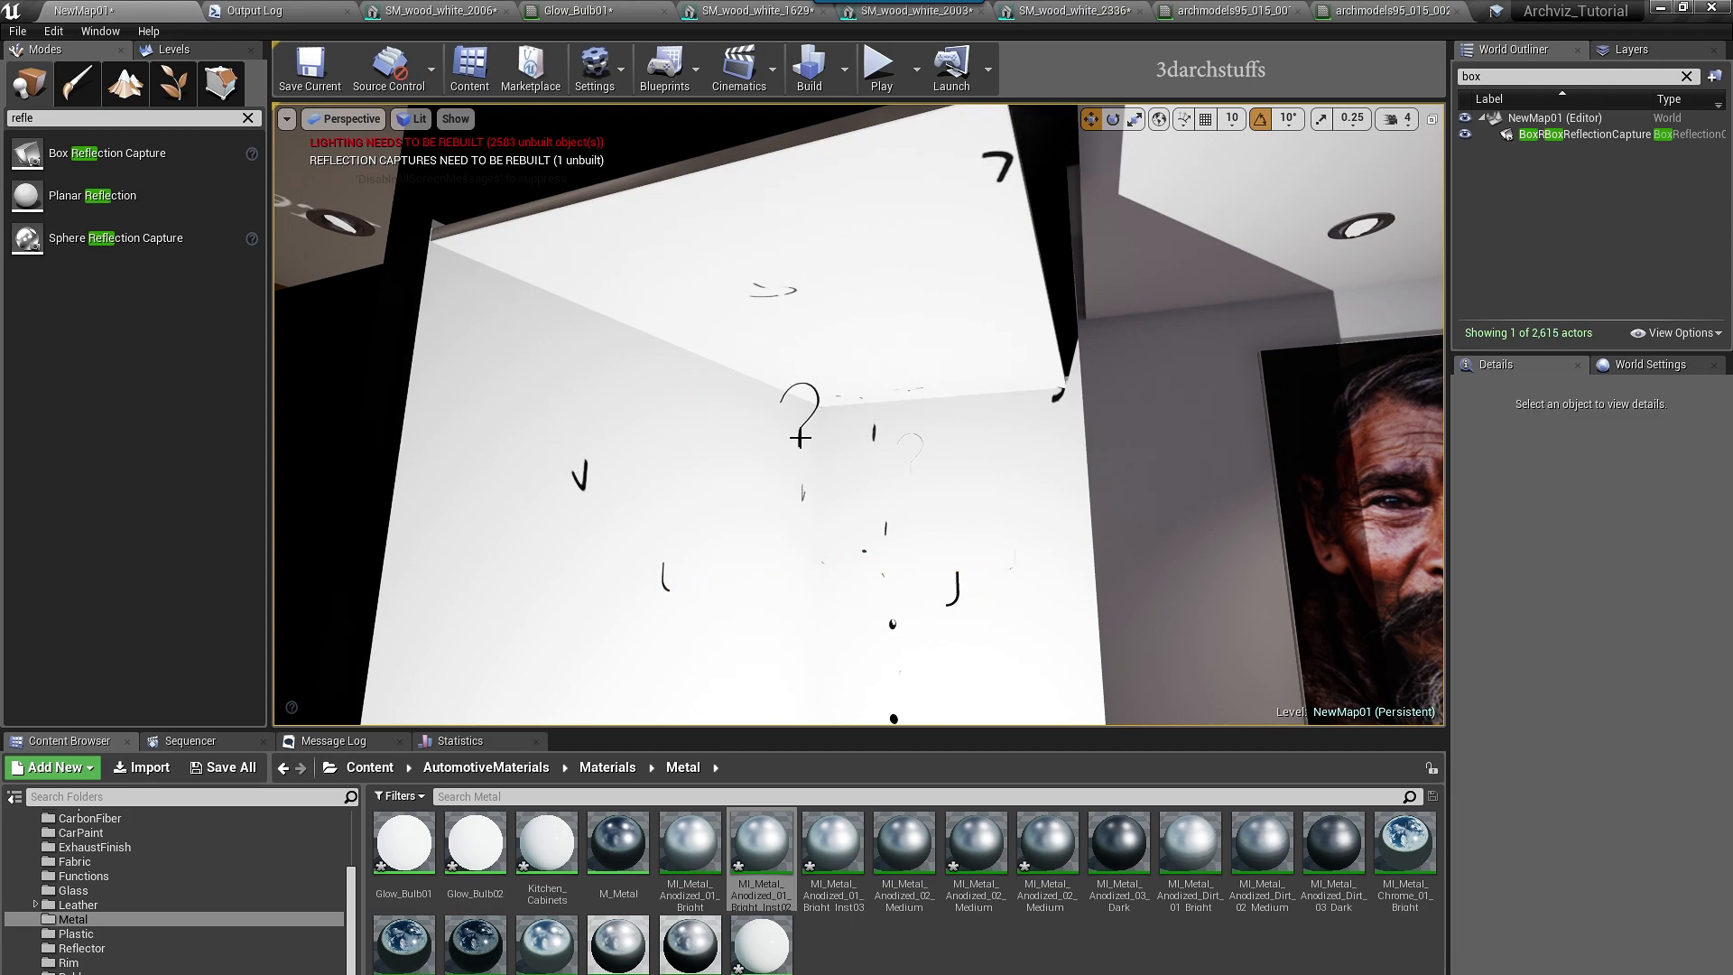
left_click(804, 455)
key("Delete")
- Delete the last tiny hanger fragments floating in the wardrobe
left_click(890, 631)
key("f")
right_click_drag(1033, 437, 960, 438)
left_click(1053, 415)
key("Delete")
left_click(1036, 595)
key("Delete")
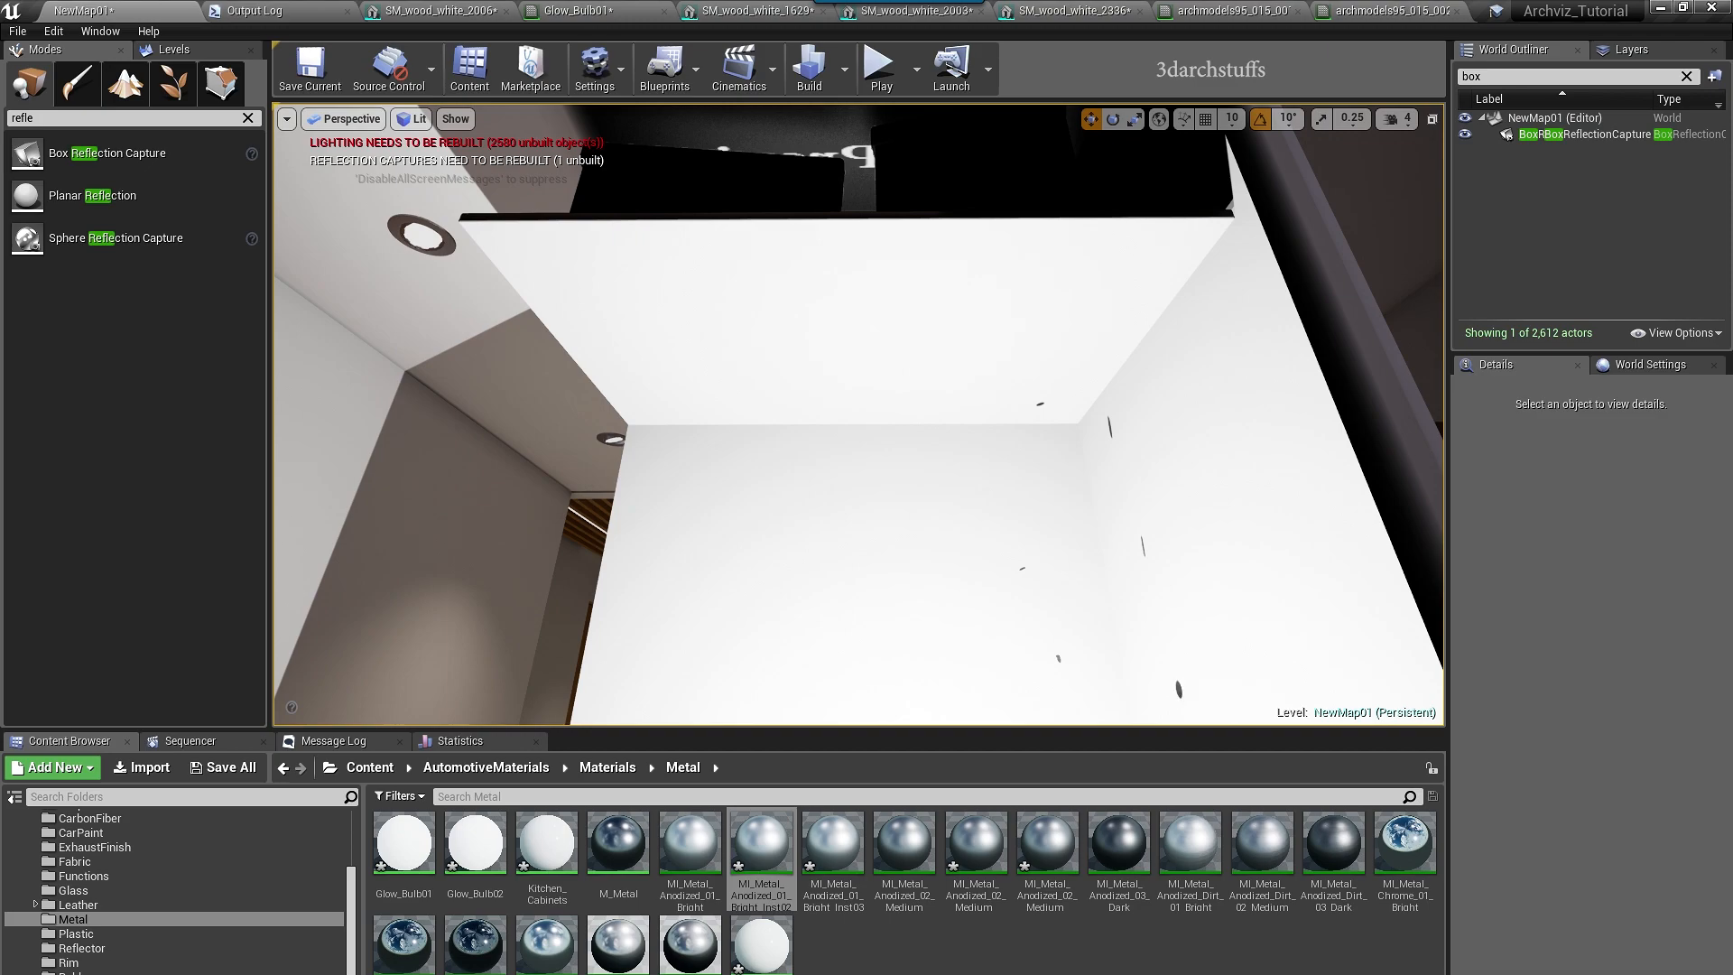
- Check the wardrobe's side panel, then delete the upper shelf
left_click(1180, 703)
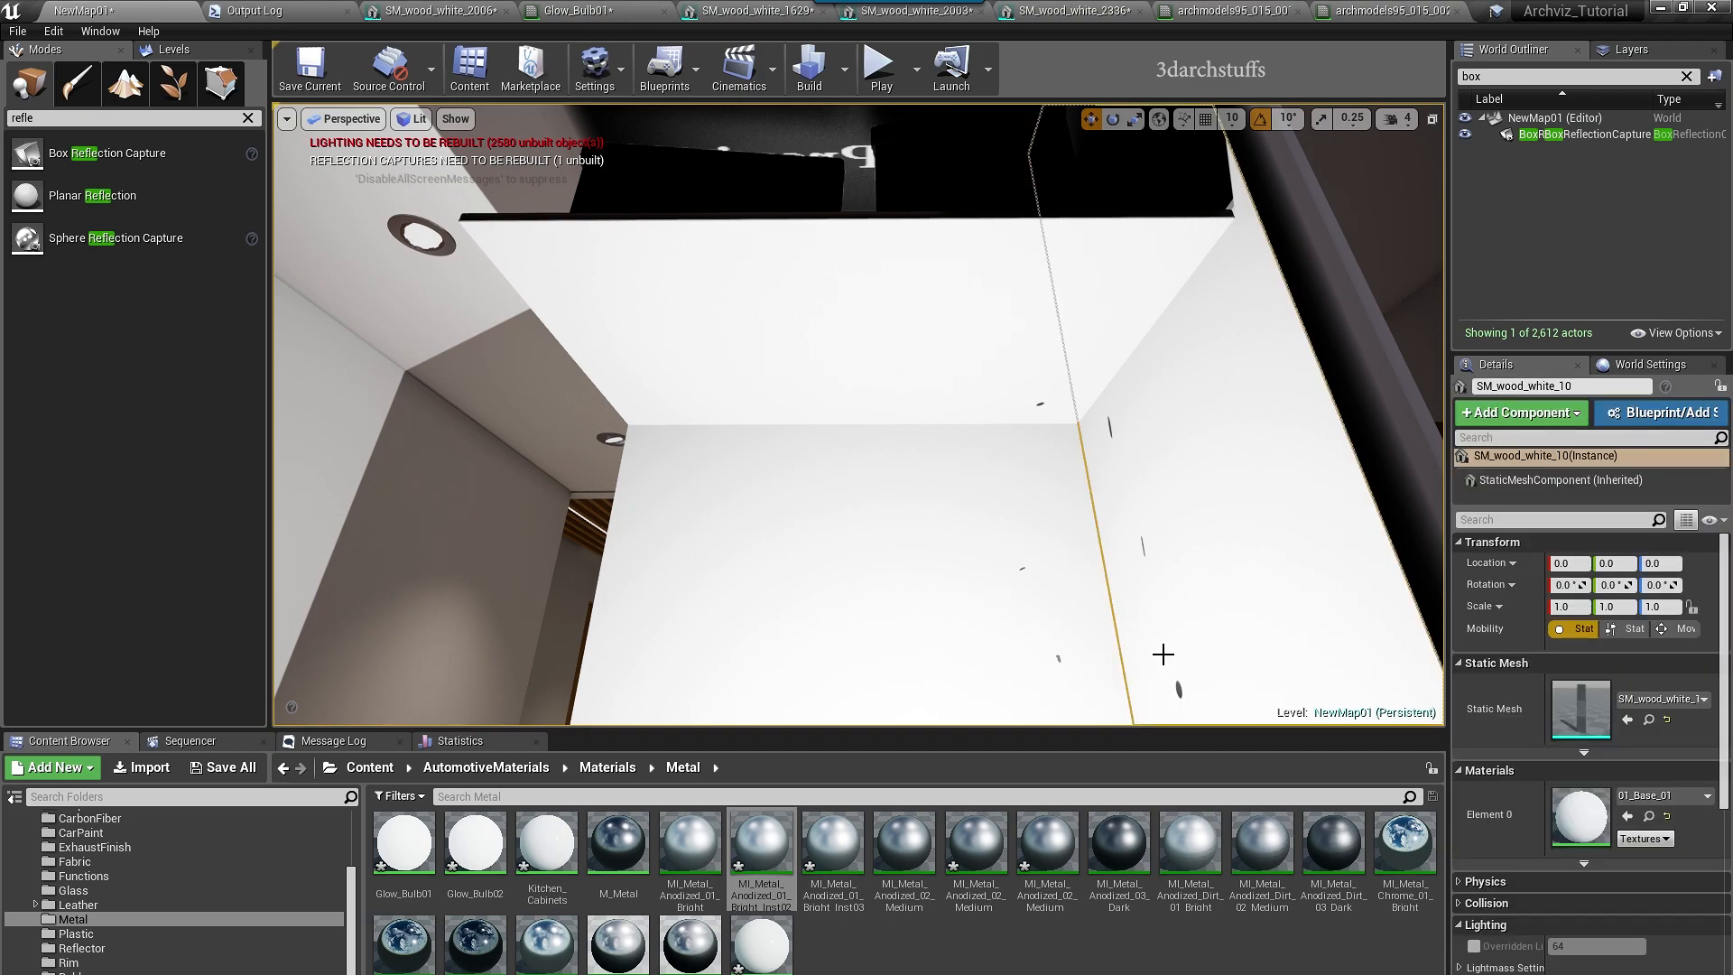
right_click_drag(1282, 514, 1018, 611)
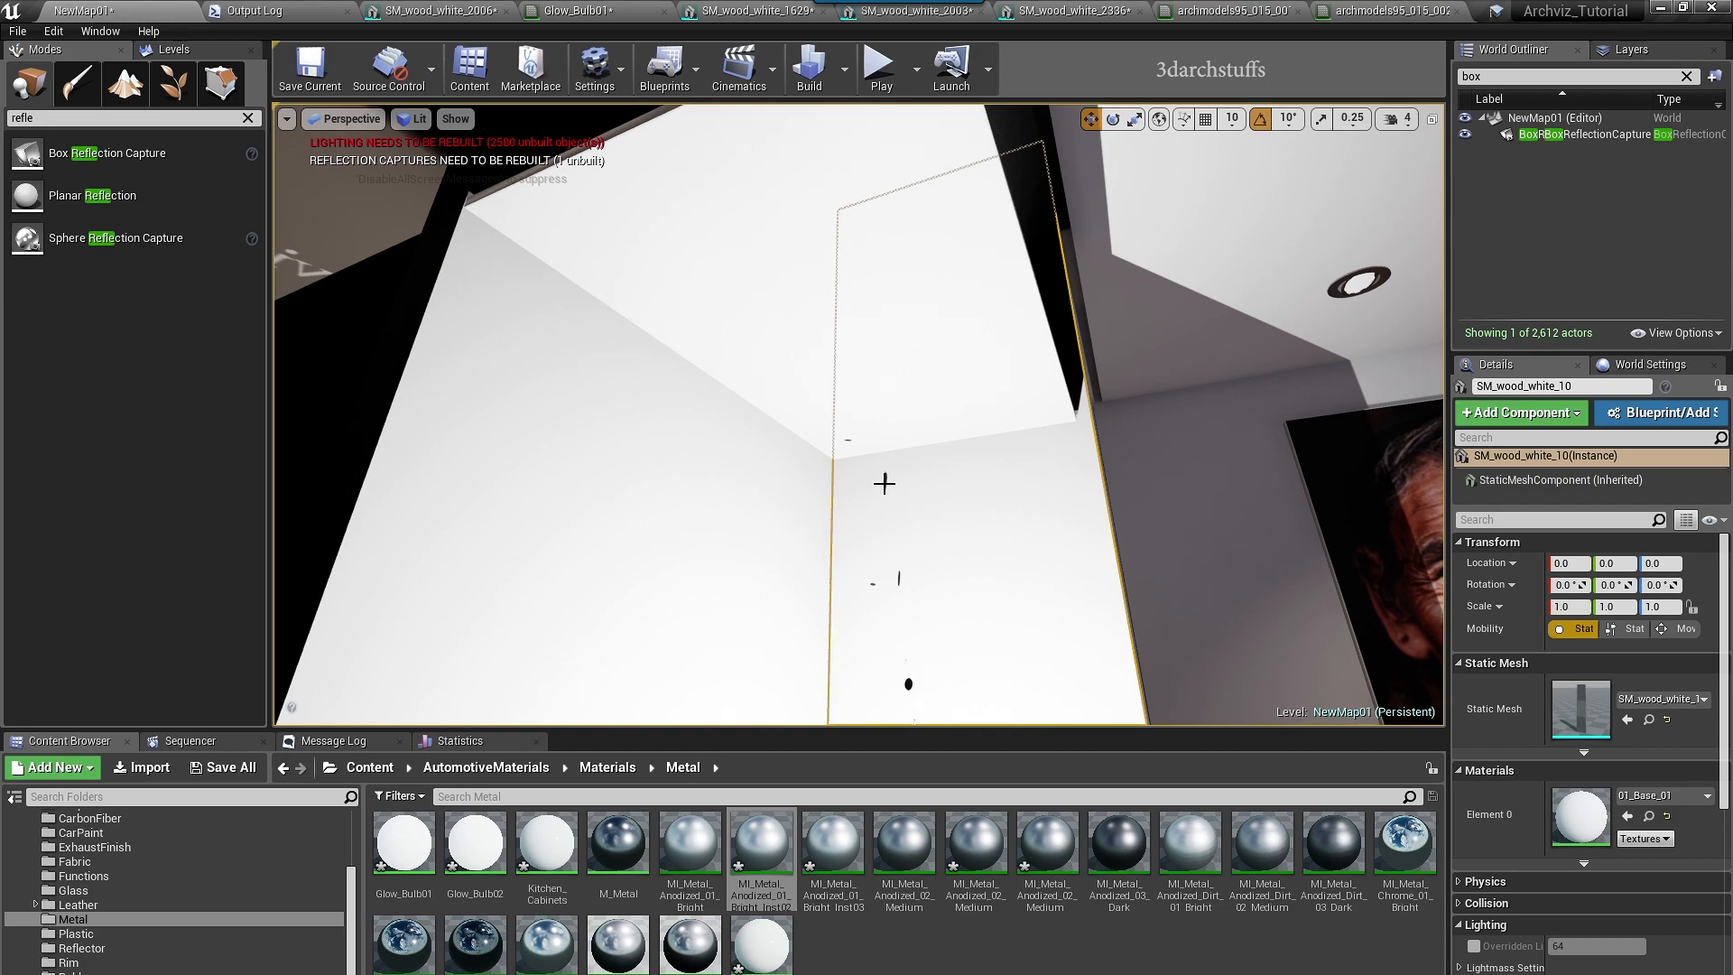
right_click_drag(1043, 540, 1027, 614)
scroll(1037, 527, "down", 8)
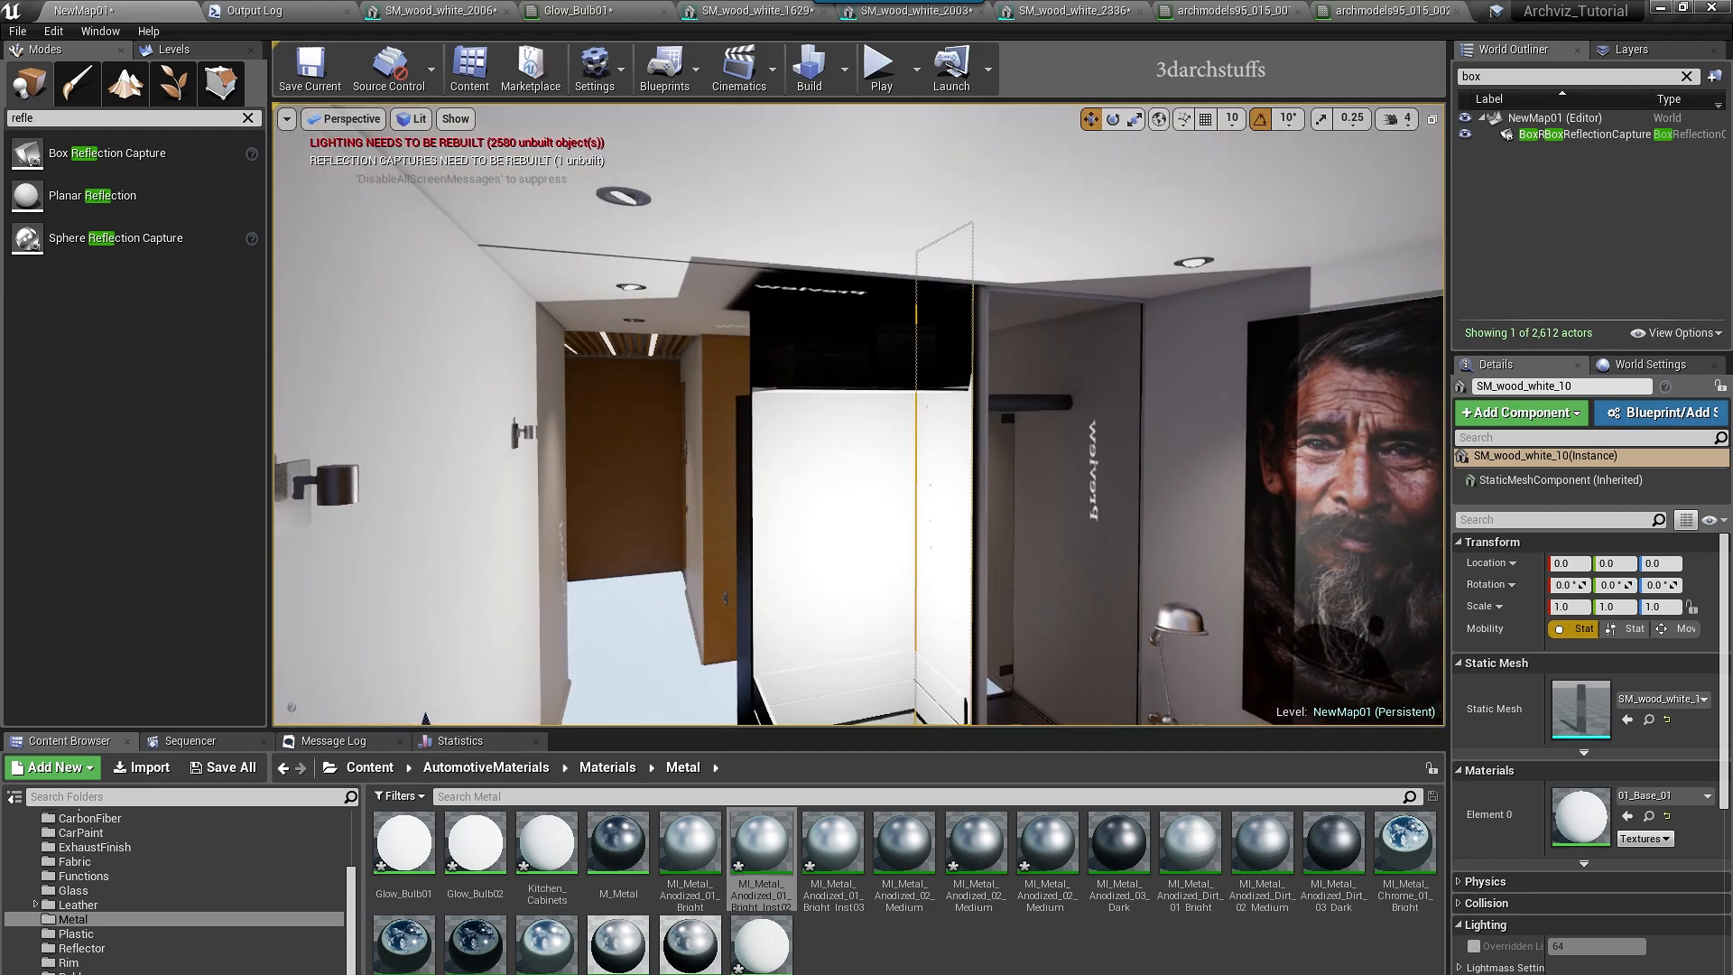
left_click(907, 366)
left_click_drag(907, 366, 880, 279, "alt")
left_click_drag(867, 460, 906, 428, "alt")
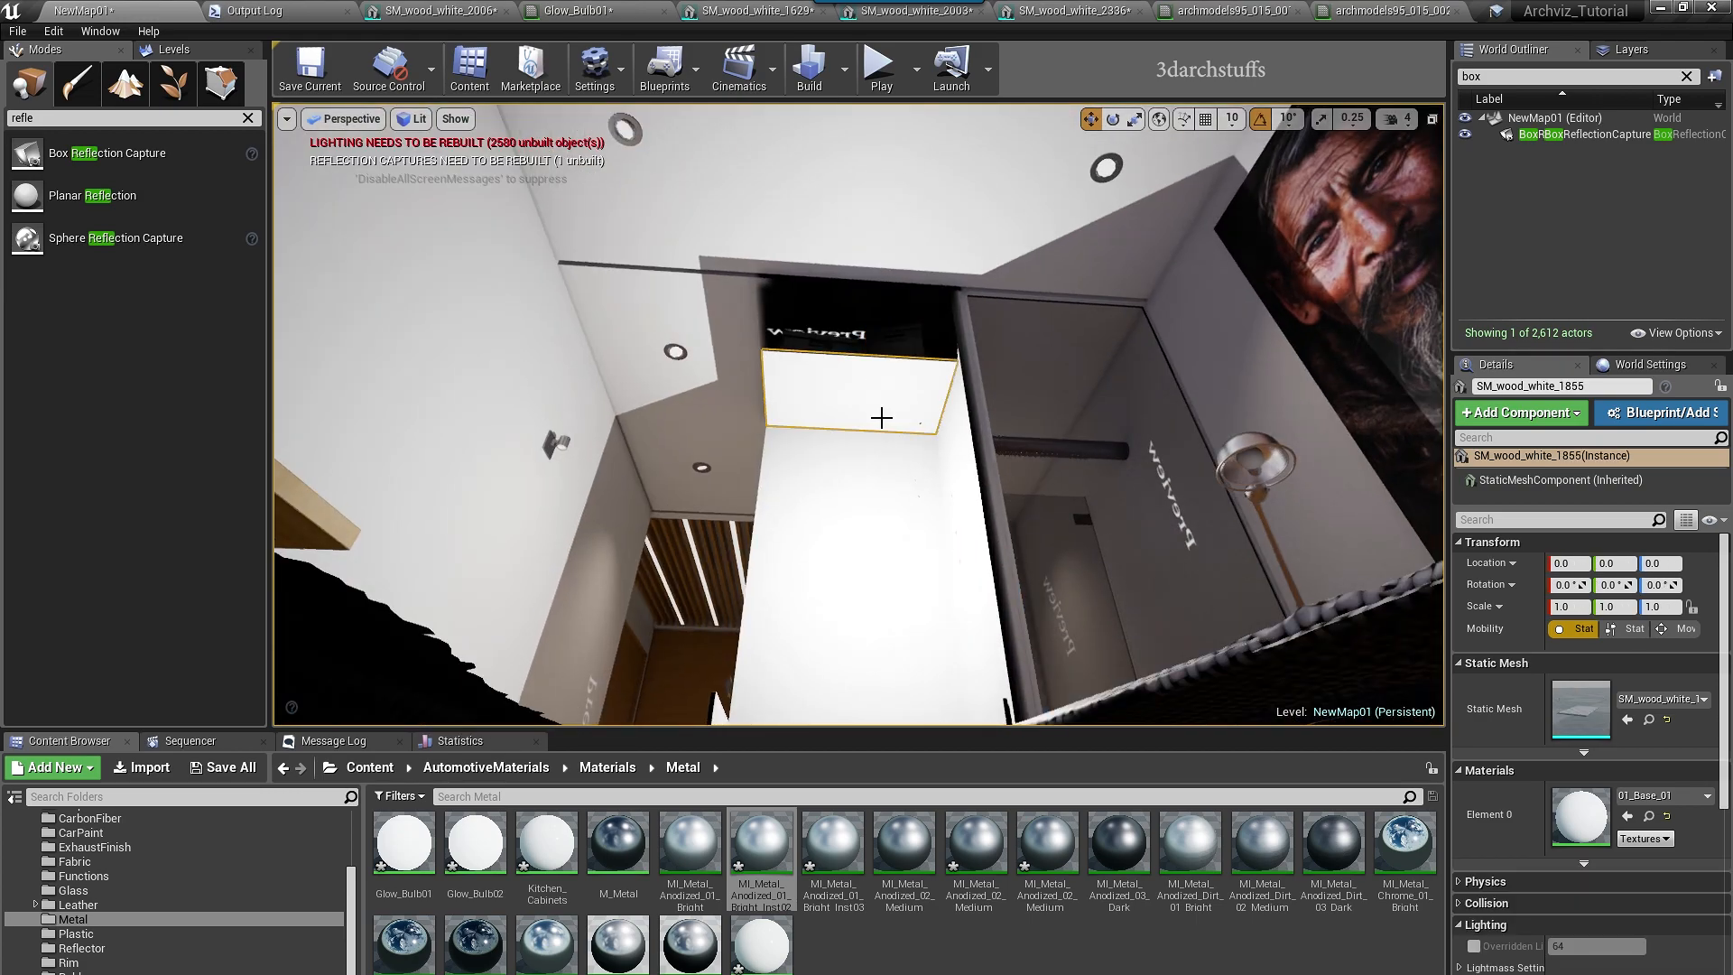
key("Delete")
- Delete the two storage boxes at the top of the wardrobe
left_click(838, 398)
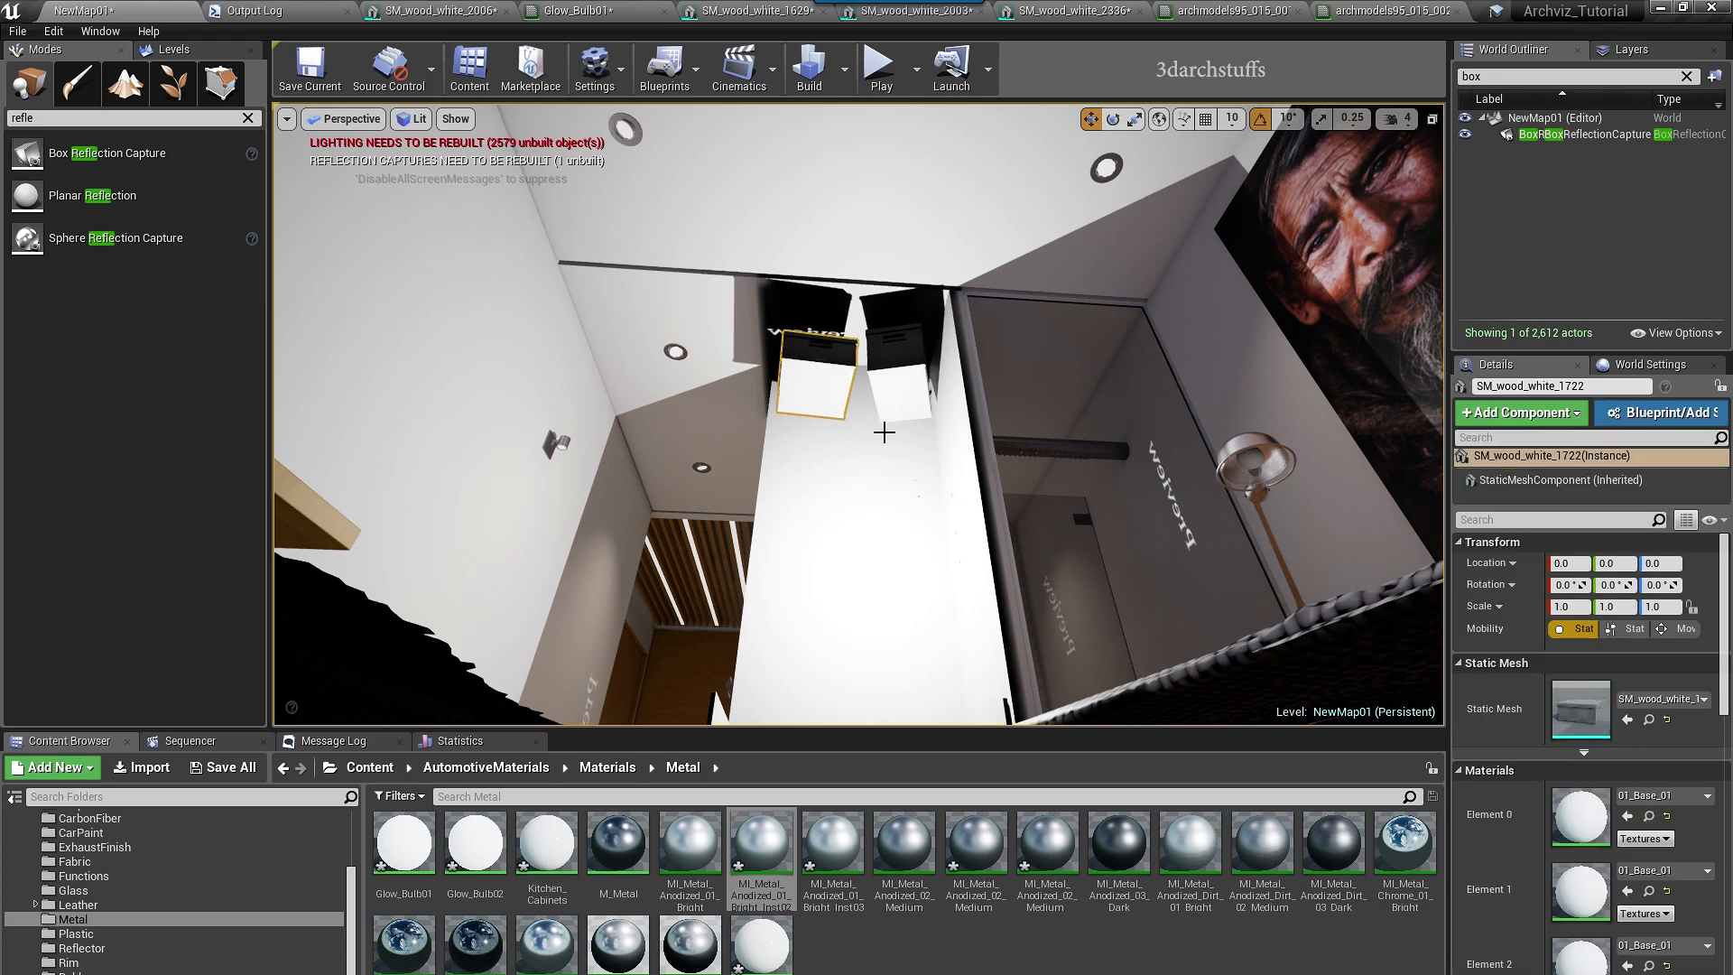
key("f")
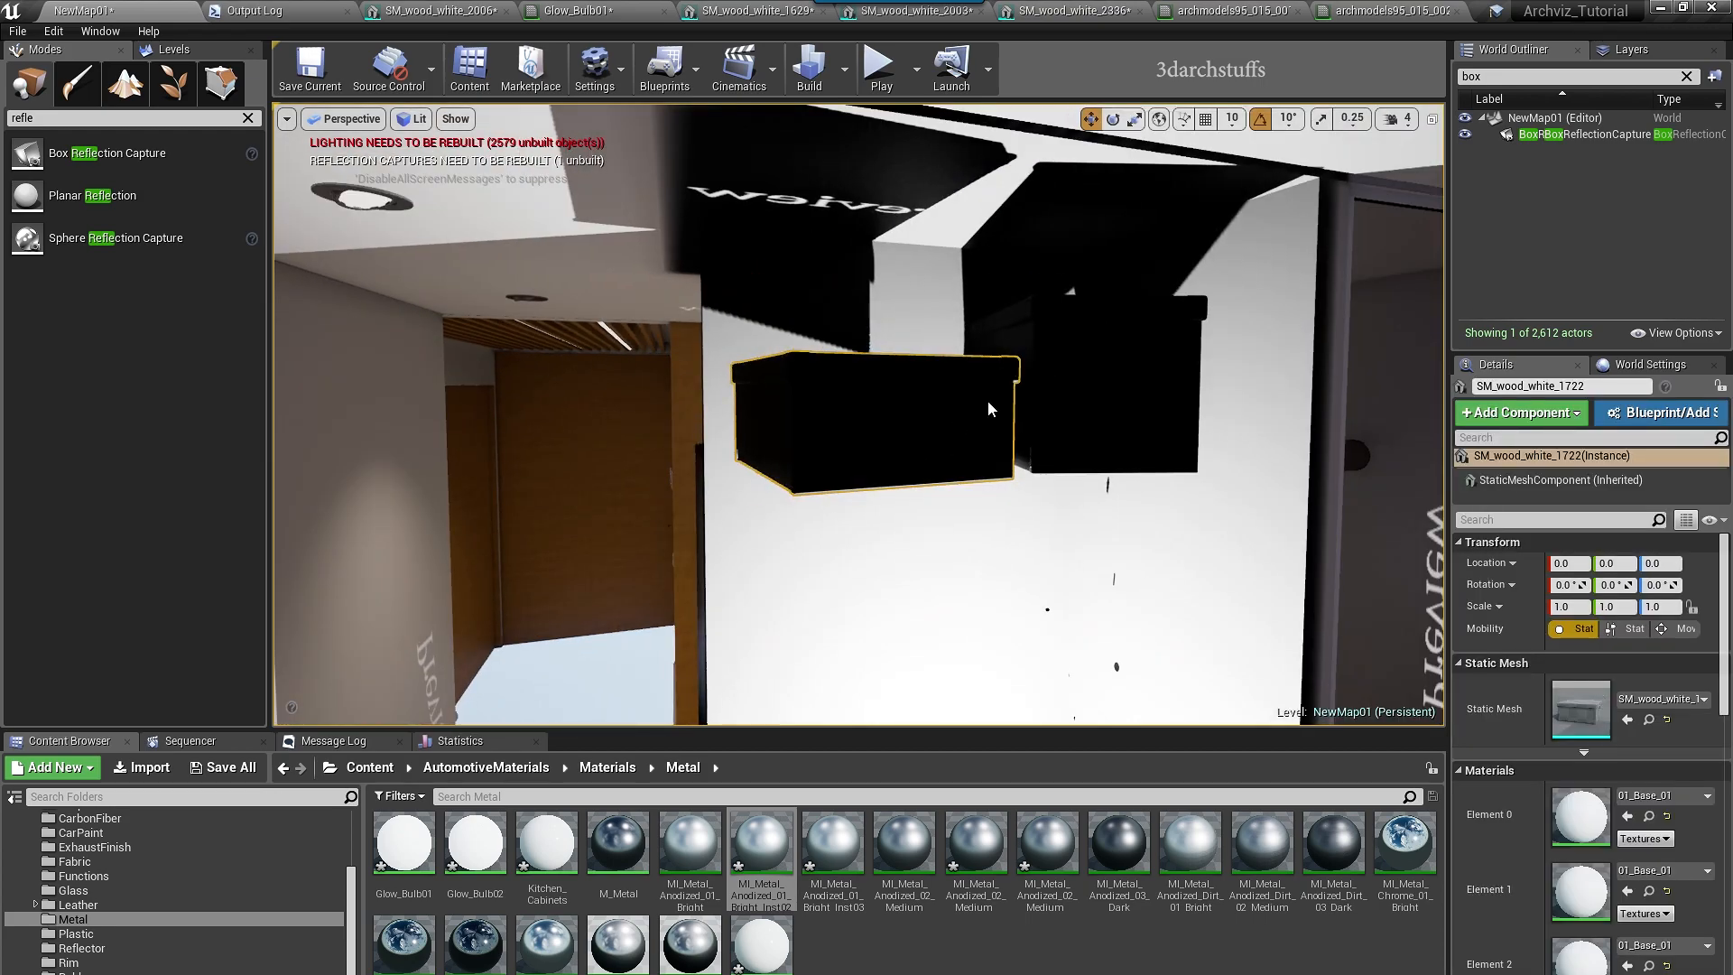
key("Delete")
left_click(1065, 433)
key("Delete")
left_click_drag(994, 552, 1028, 502, "alt")
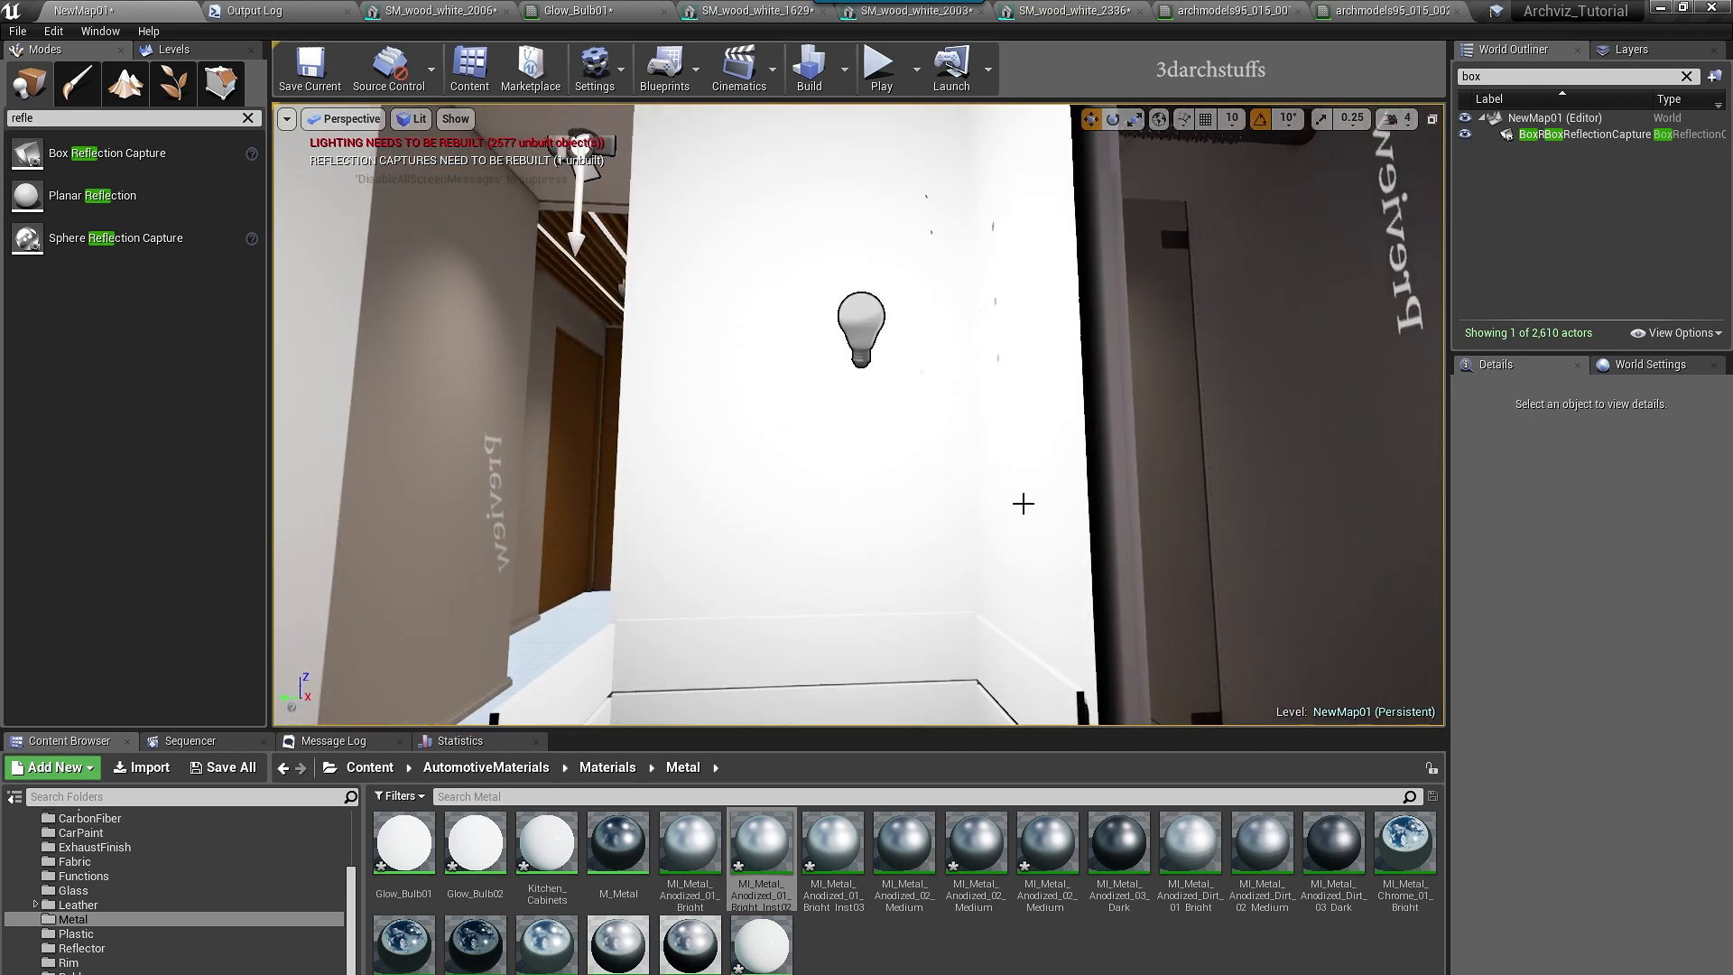
- Delete the point light inside the emptied wardrobe
left_click(862, 345)
key("Delete")
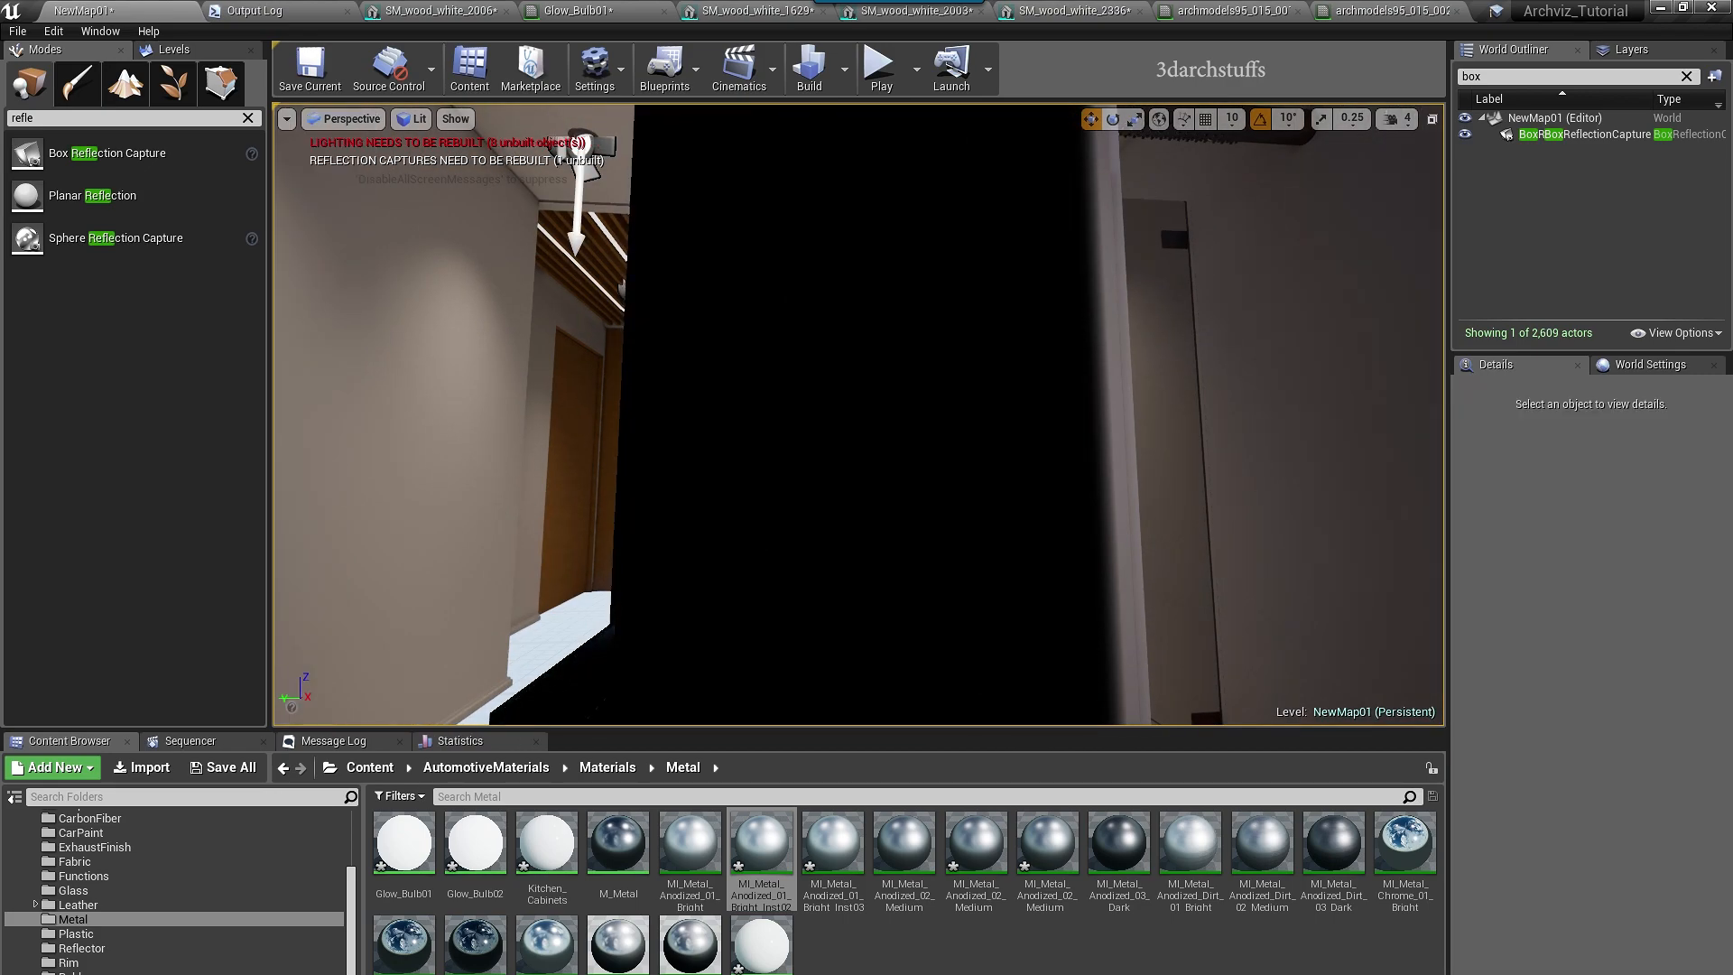
scroll(862, 346, "down", 3)
left_click_drag(1172, 209, 1151, 271, "alt")
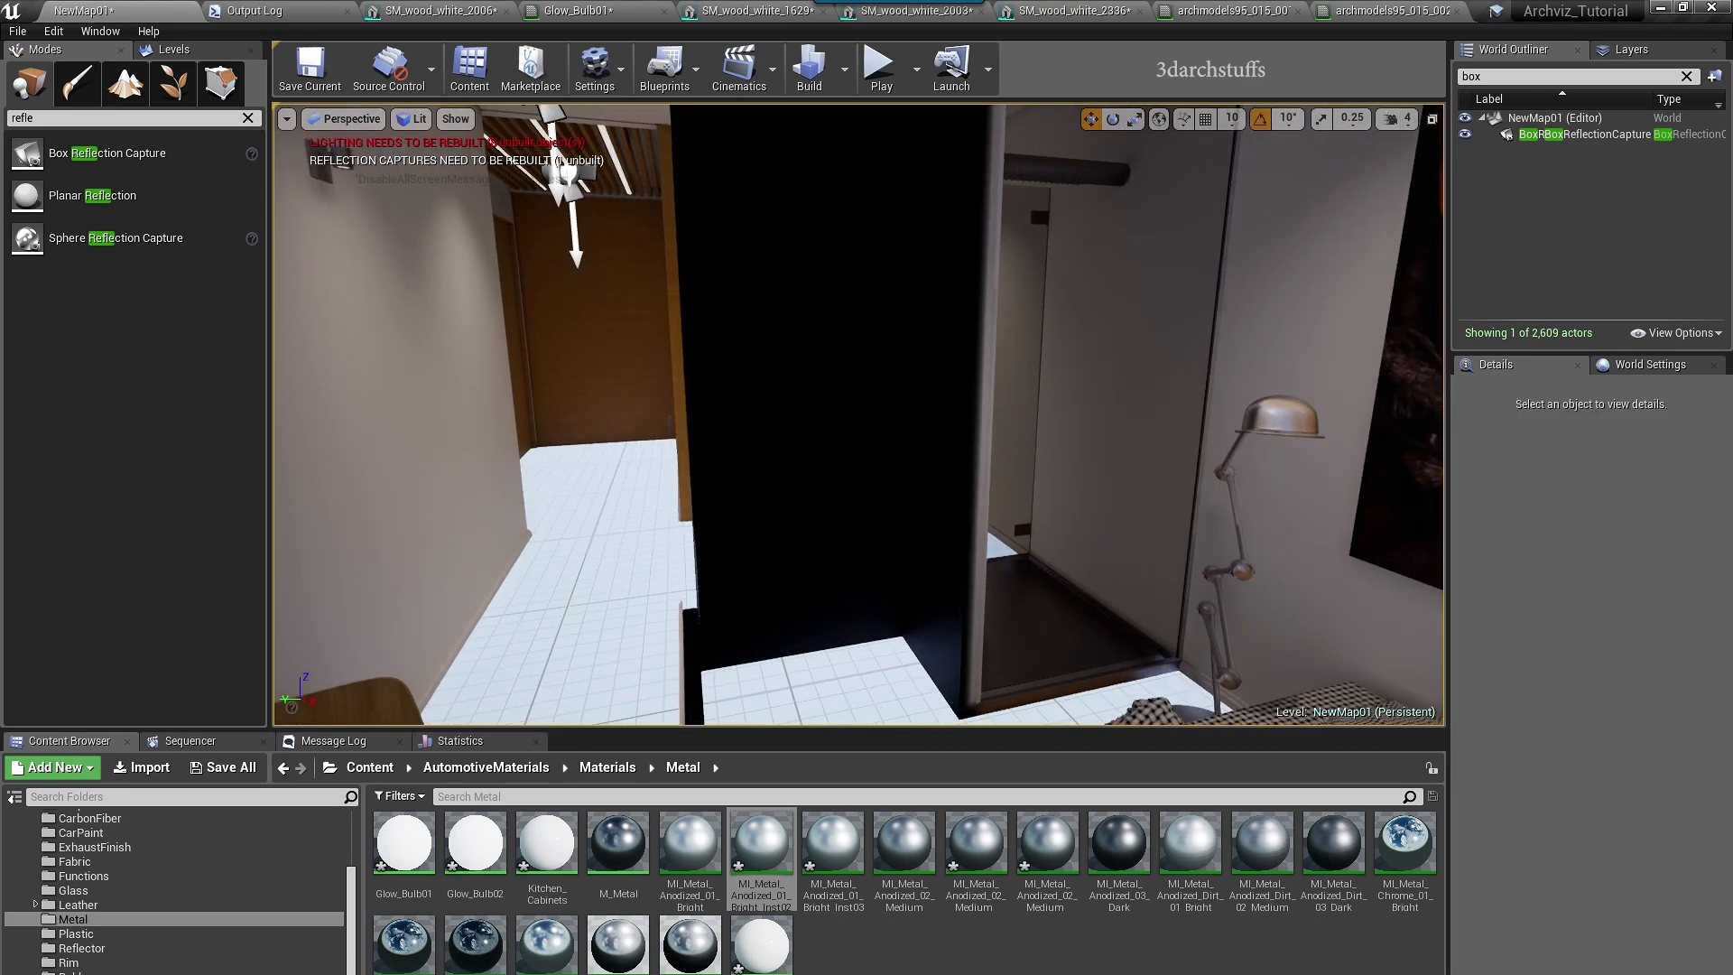
- Go to the bathroom washbasin and assign Switch01 to the soap dispenser's body
left_click_drag(858, 471, 1137, 528, "alt")
left_click_drag(992, 451, 1291, 460, "alt")
right_click_drag(857, 415, 889, 348)
right_click_drag(891, 520, 891, 531)
left_click_drag(912, 538, 1165, 717, "alt")
left_click(678, 309)
left_click_drag(678, 309, 812, 784, "alt")
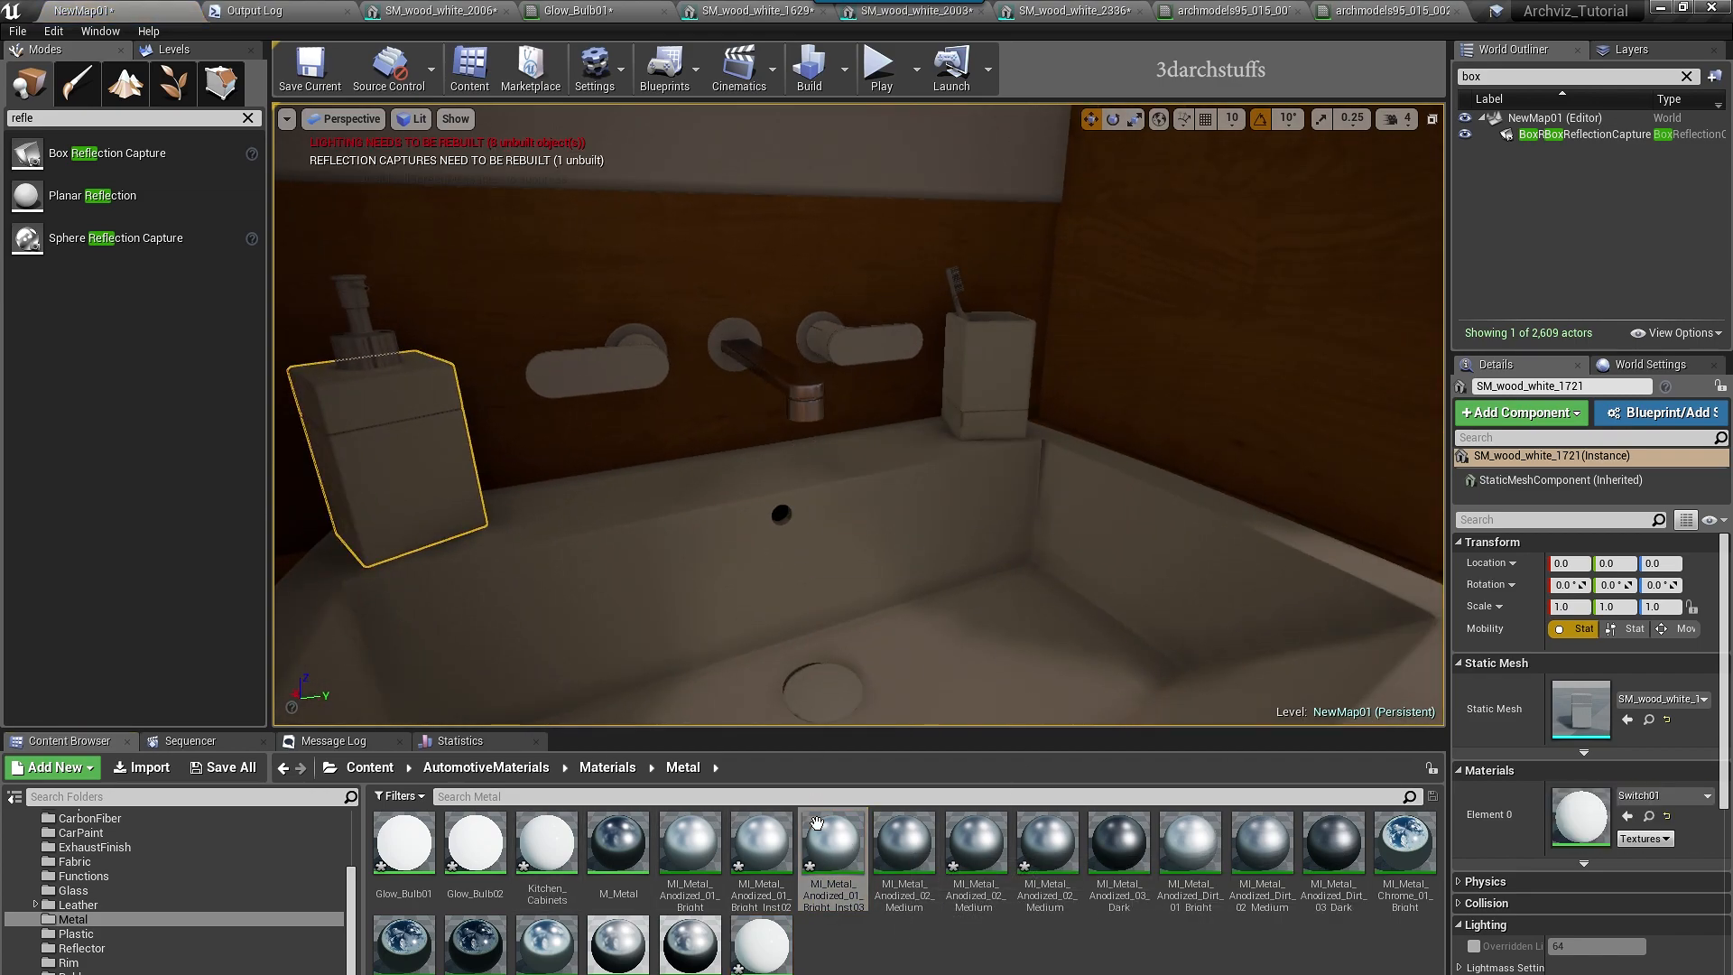
- Assign MI_Metal_Anodized_01_Bright_Inst03 to the washbasin's tap parts and metal fittings
left_click_drag(631, 368, 626, 368)
left_click_drag(723, 406, 736, 505, "alt")
left_click_drag(832, 844, 629, 365)
left_click_drag(832, 844, 643, 338)
left_click_drag(832, 844, 820, 474)
left_click_drag(838, 782, 810, 282)
- Assign MI_Metal_Anodized_03_Dark and Switch01 to two further bathroom parts
left_click_drag(911, 379, 1016, 475, "alt")
right_click_drag(1016, 474, 1002, 559)
left_click_drag(1119, 844, 864, 343)
right_click_drag(865, 343, 1038, 343)
left_click_drag(762, 944, 686, 470)
- Try the first MI_Metal_Anodized_02_Medium instance and MI_Metal_Anodized_01_Bright_Inst03 on the same bathroom fitting, undoing one assignment in between
left_click_drag(976, 844, 1139, 280)
left_click_drag(832, 844, 1128, 287)
key("ctrl+z")
left_click_drag(976, 844, 1133, 278)
left_click_drag(832, 844, 1124, 274)
- Assign the first MI_Metal_Anodized_02_Medium instance to two bathroom fittings and Switch01 to another part
mouse_move(975, 844)
left_mouse_down()
mouse_move(1139, 282)
mouse_move(967, 308)
left_mouse_up()
right_click_drag(966, 308, 867, 406)
left_click_drag(976, 844, 729, 359)
right_click_drag(730, 359, 659, 316)
left_click_drag(761, 944, 747, 552)
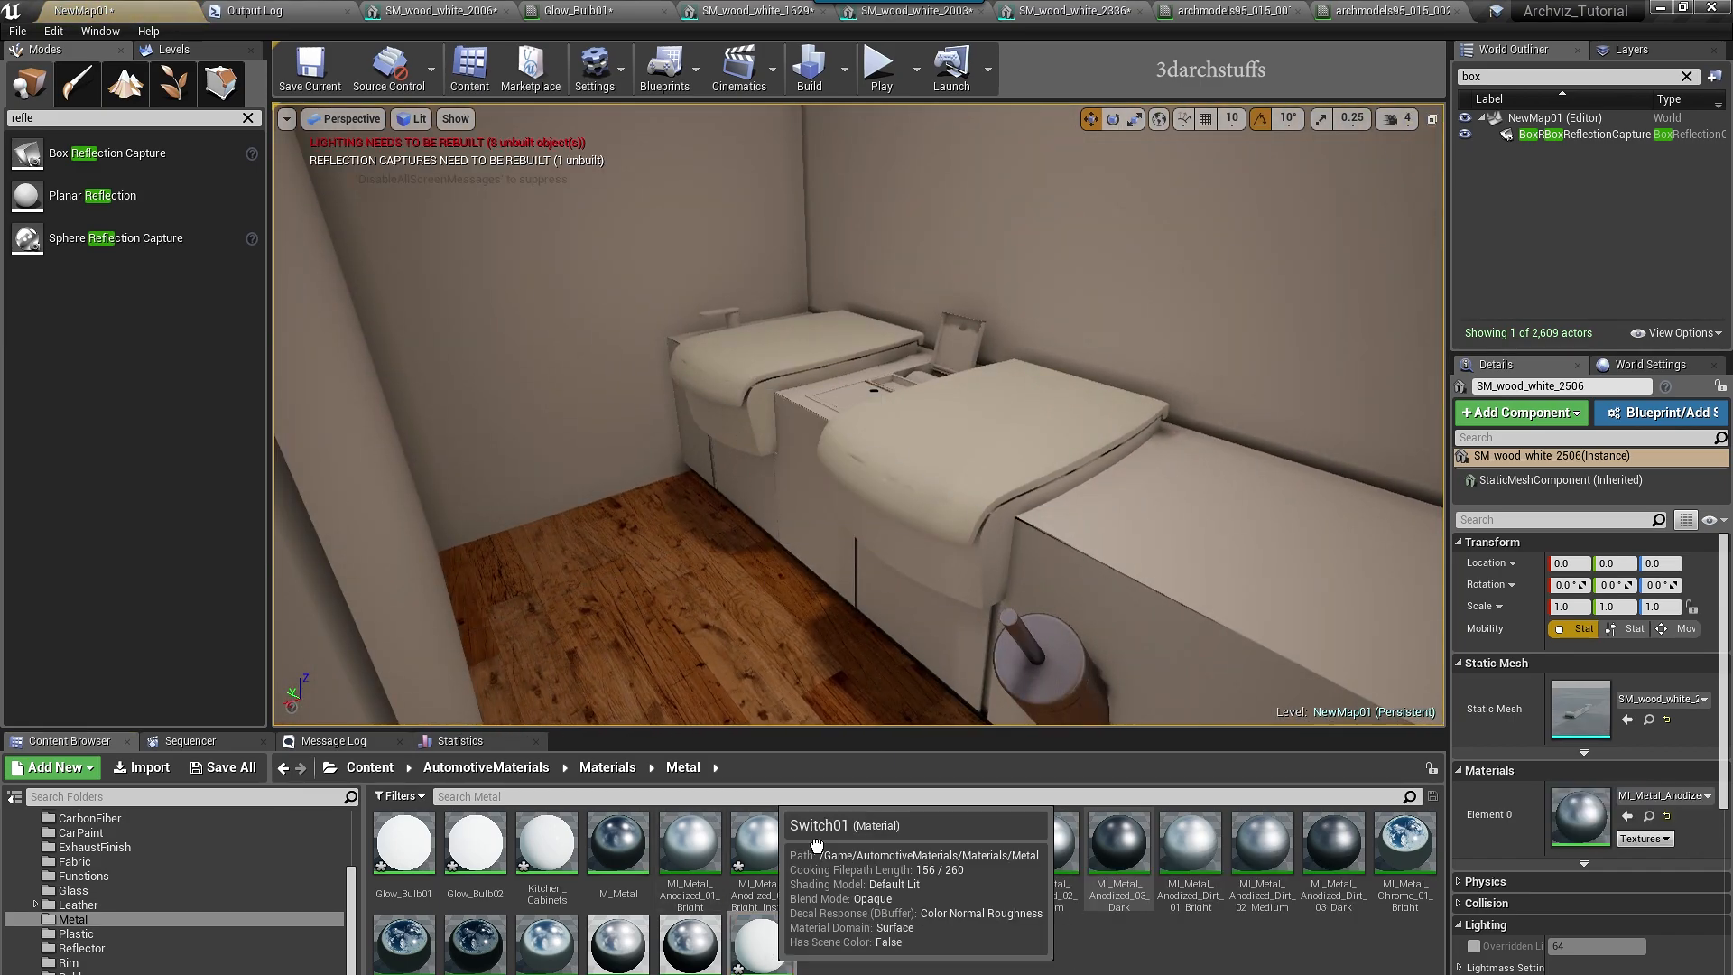
- Assign the first MI_Metal_Anodized_02_Medium instance to parts of the open-lidded compartment between the toilets
left_click_drag(976, 844, 948, 345)
right_click_drag(948, 345, 912, 388)
left_click_drag(976, 840, 998, 734)
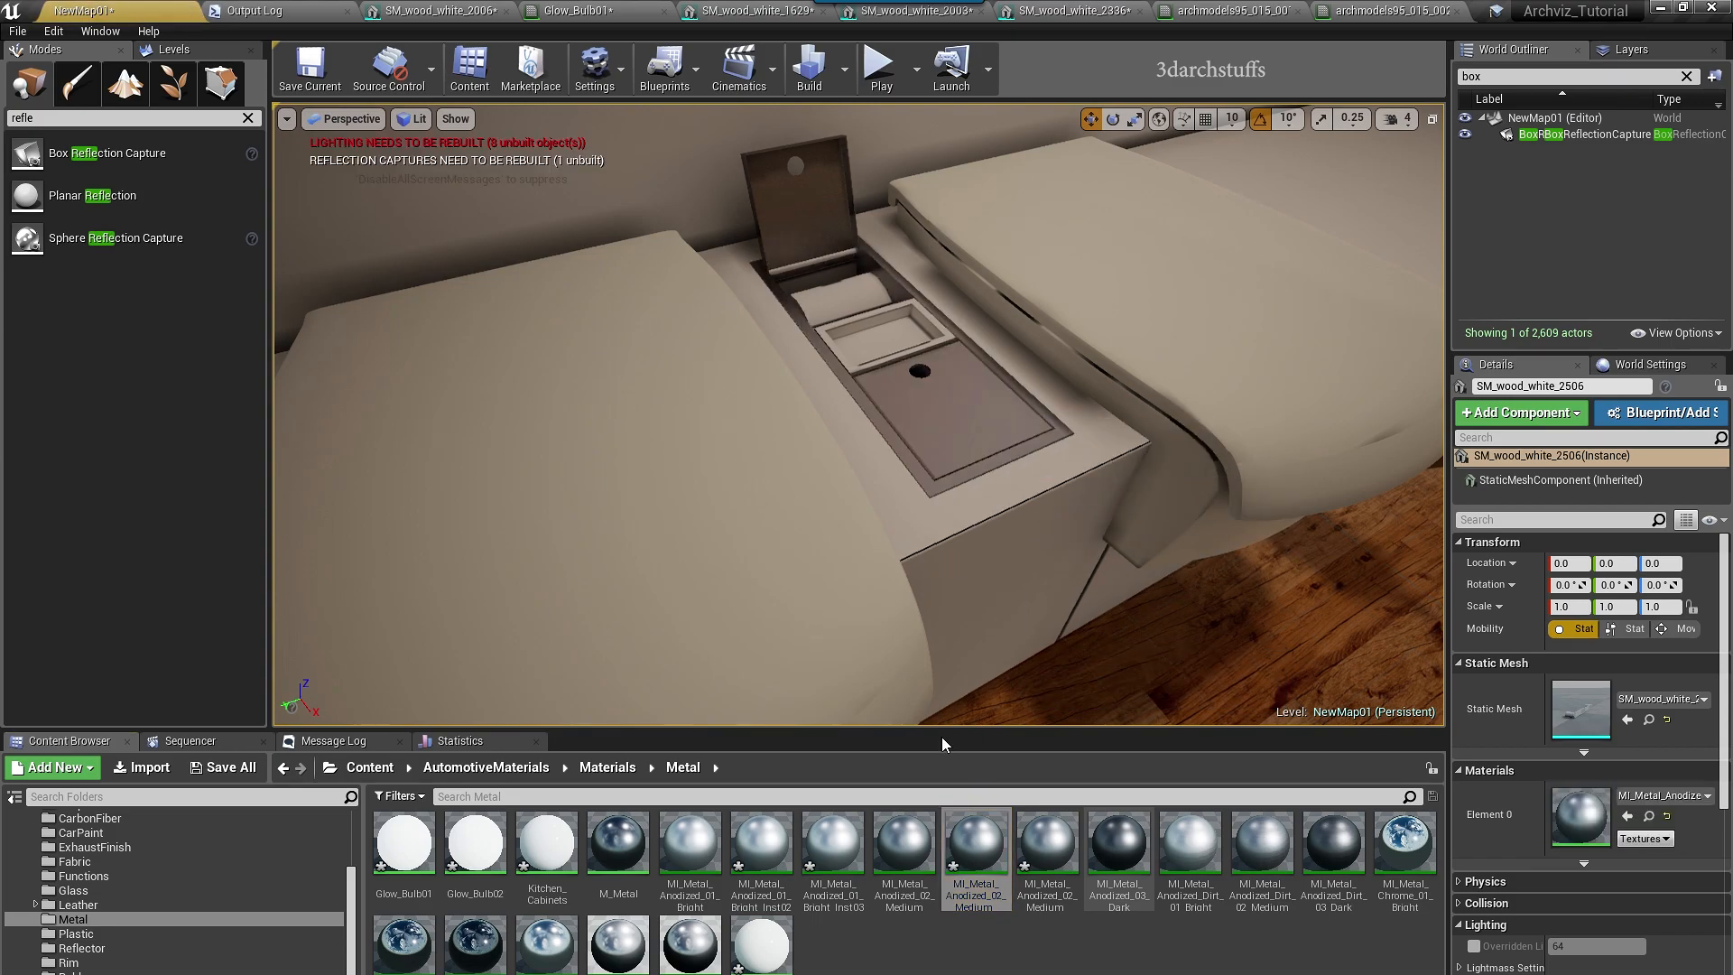
left_click_drag(897, 364, 896, 359)
- Assign the first MI_Metal_Anodized_02_Medium instance to two more small fittings near the toilets
right_click_drag(895, 359, 795, 379)
left_click_drag(976, 844, 443, 330)
left_click_drag(976, 844, 406, 308)
right_click_drag(839, 505, 873, 392)
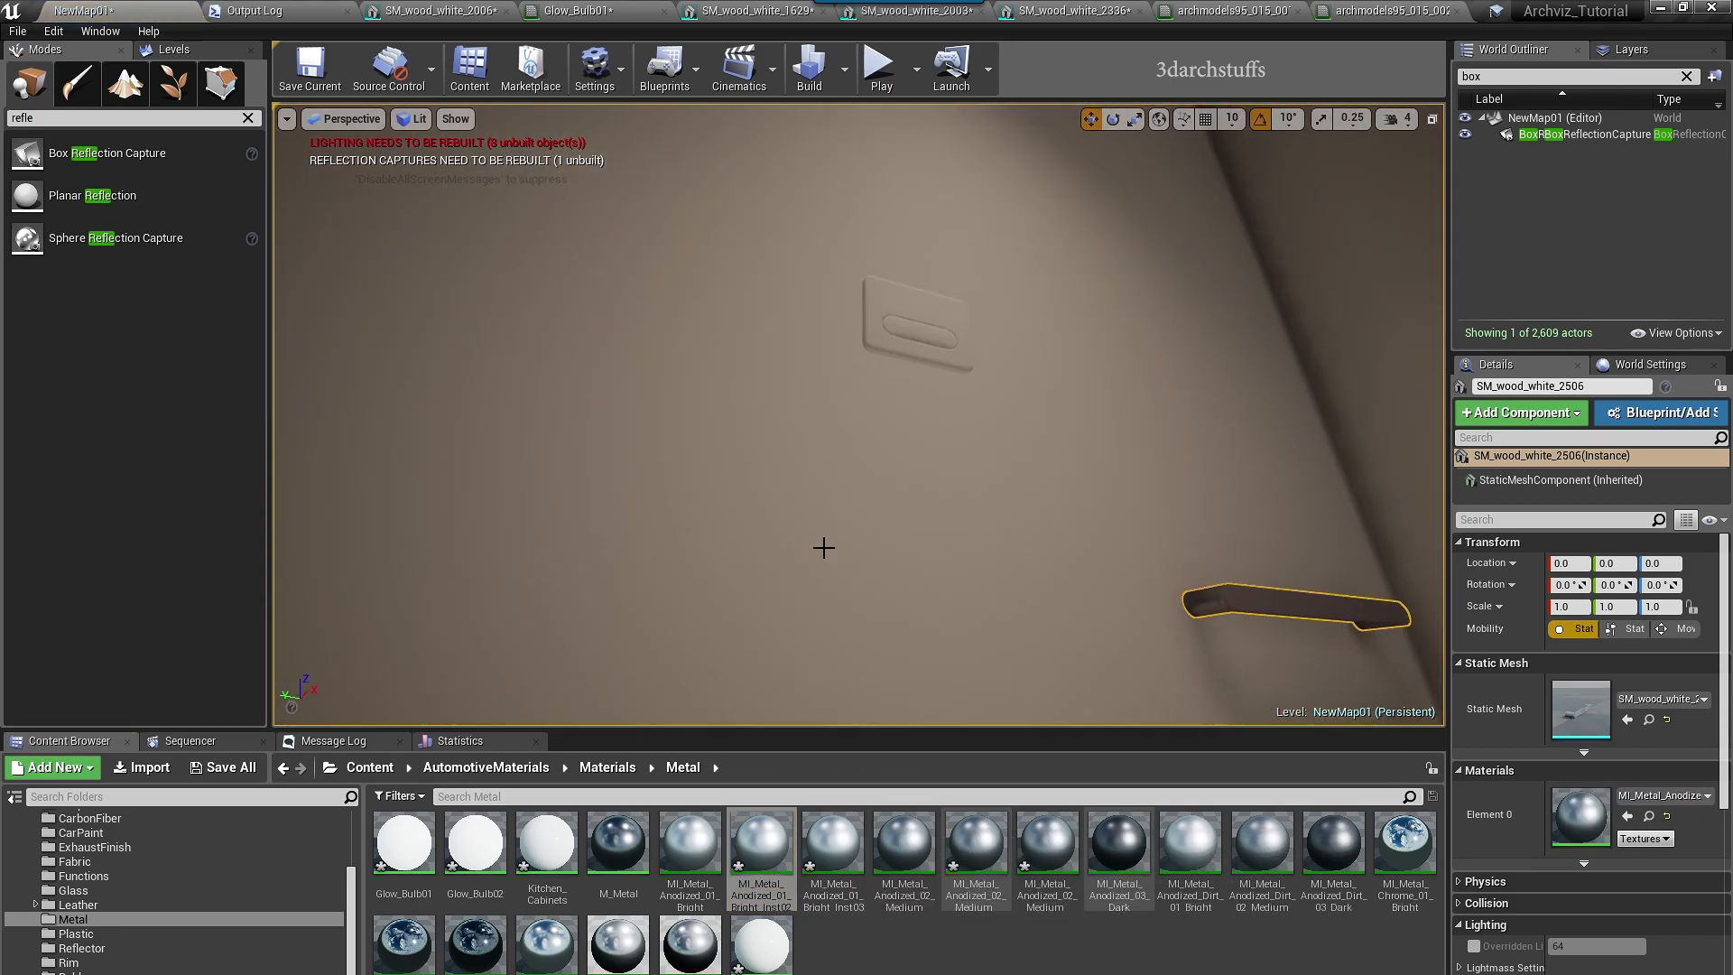
- Assign the first MI_Metal_Anodized_02_Medium instance to the wall plate with the oval slot in the bathroom and clear the selection
left_click_drag(886, 345, 896, 336)
right_click_drag(896, 335, 984, 397)
left_click_drag(976, 844, 1029, 278)
right_click_drag(1029, 361, 983, 378)
key("Escape")
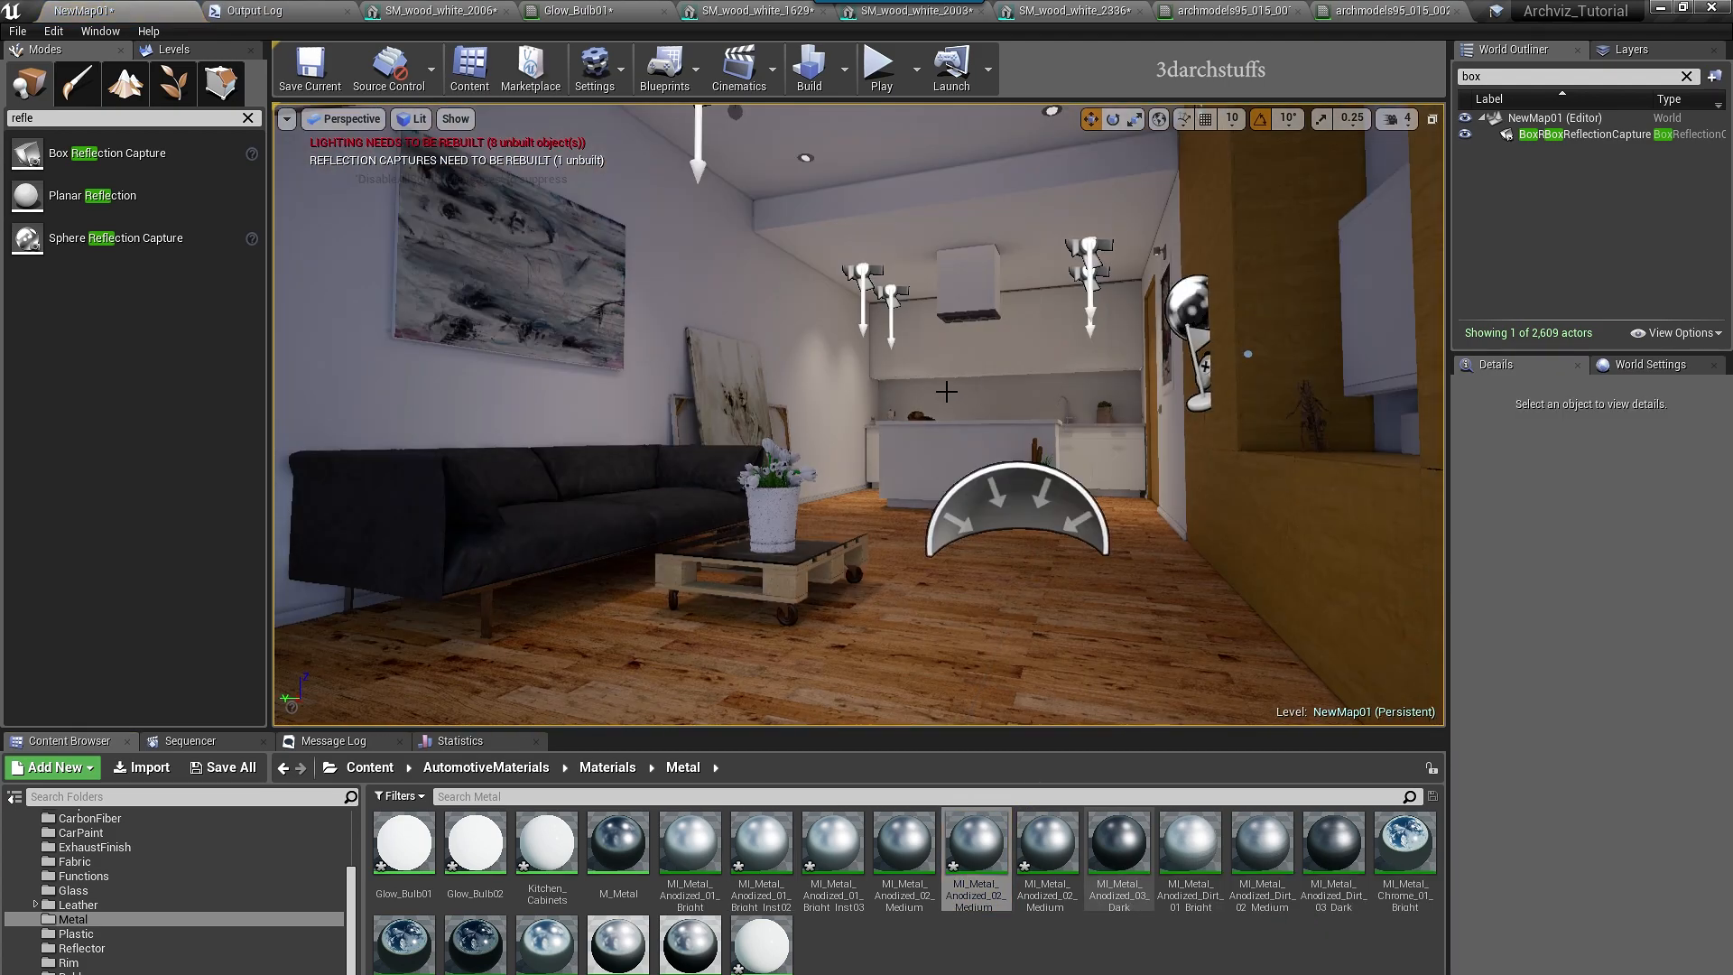
- Assign MI_Metal_Anodized_01_Bright_Inst02 to the knife lying beside the sliced bread on the kitchen cutting board
right_click_drag(888, 377, 670, 395)
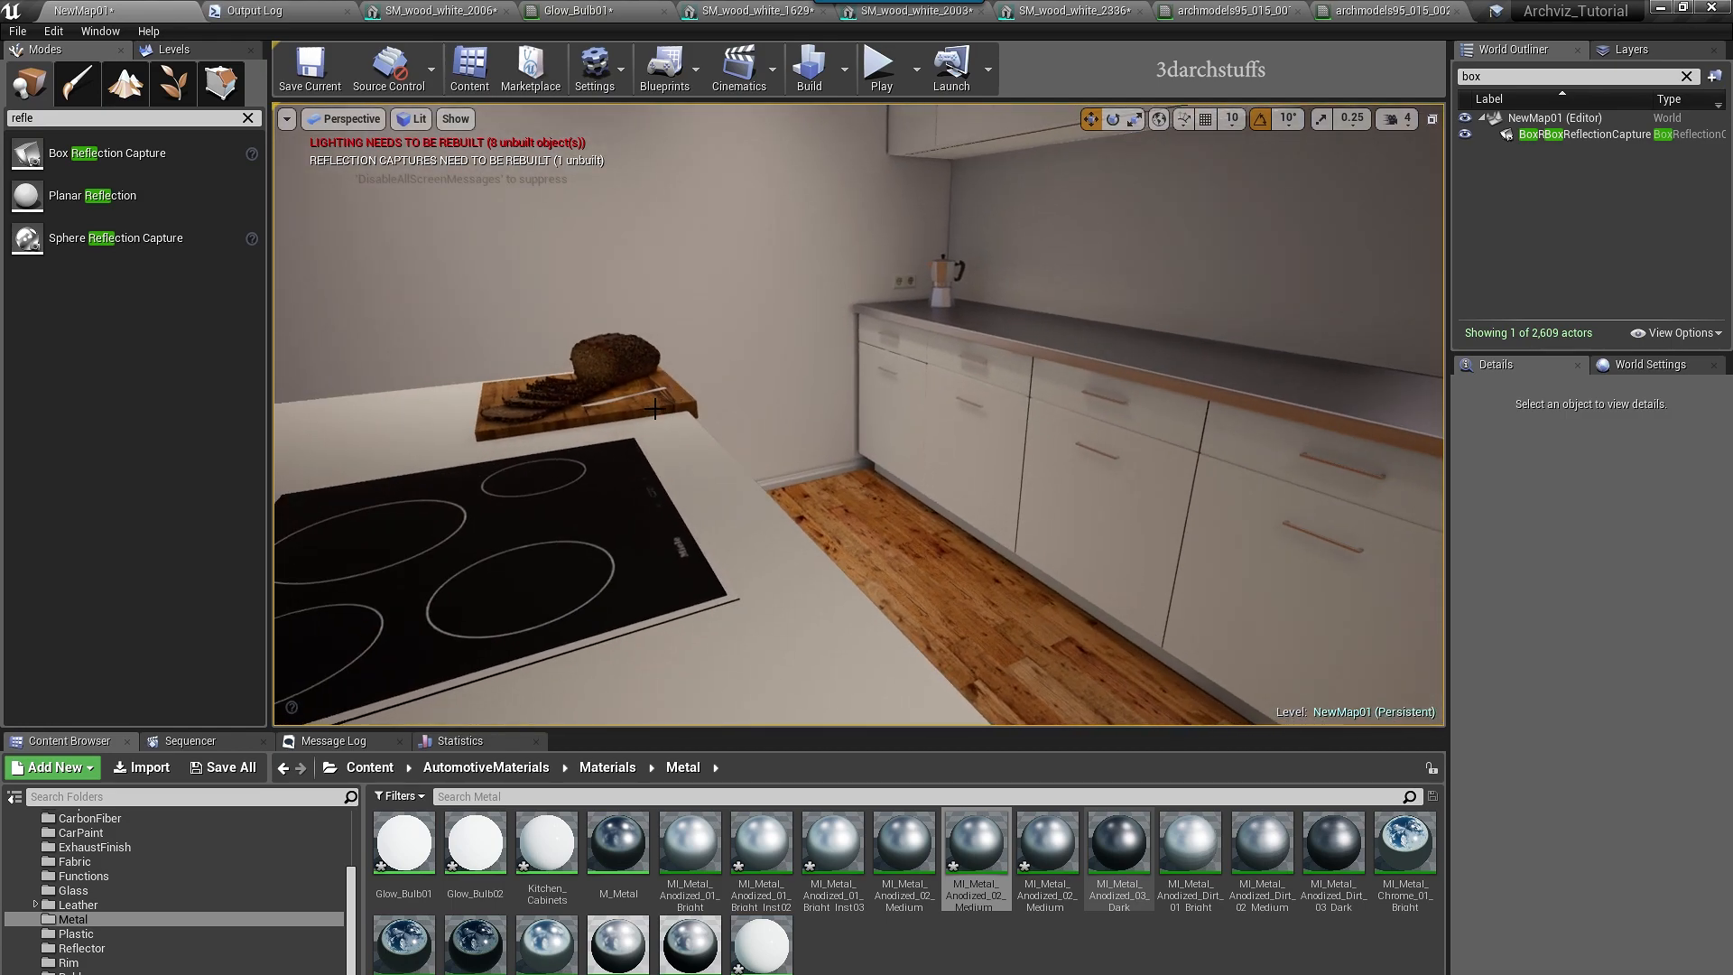
left_click(632, 396)
key("f")
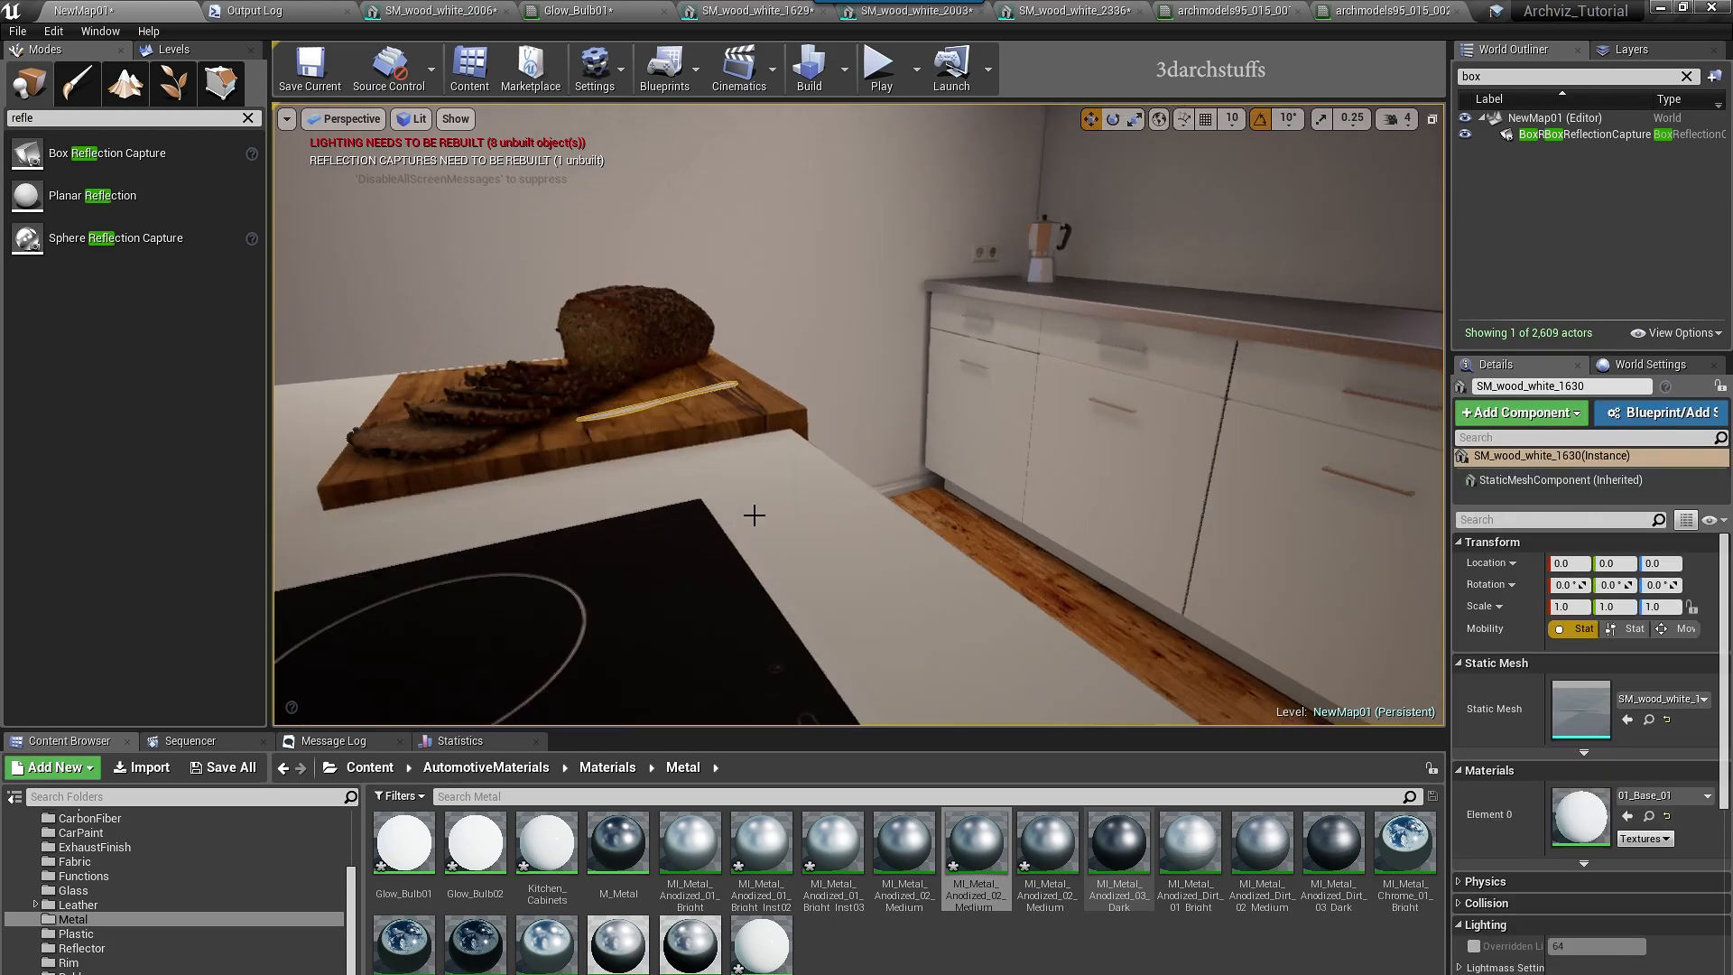
mouse_move(1009, 499)
right_mouse_down()
mouse_move(1006, 537)
mouse_move(1009, 499)
right_mouse_up()
left_click_drag(1009, 500, 682, 429, "alt")
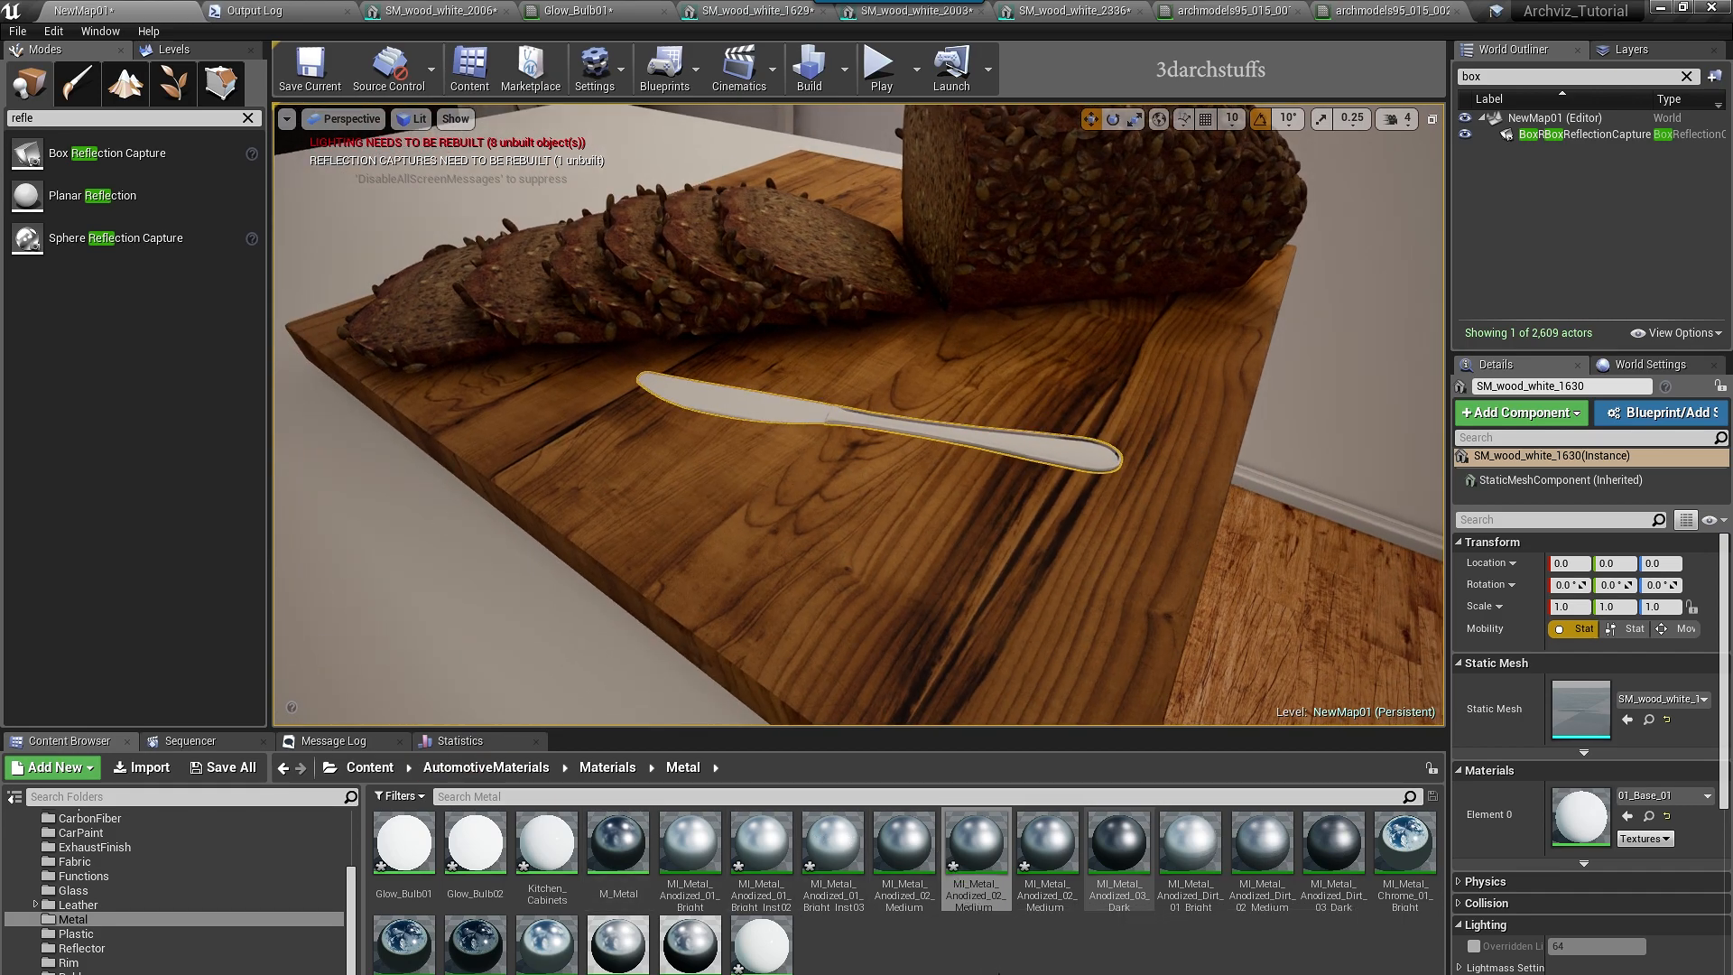
left_click_drag(775, 834, 925, 678)
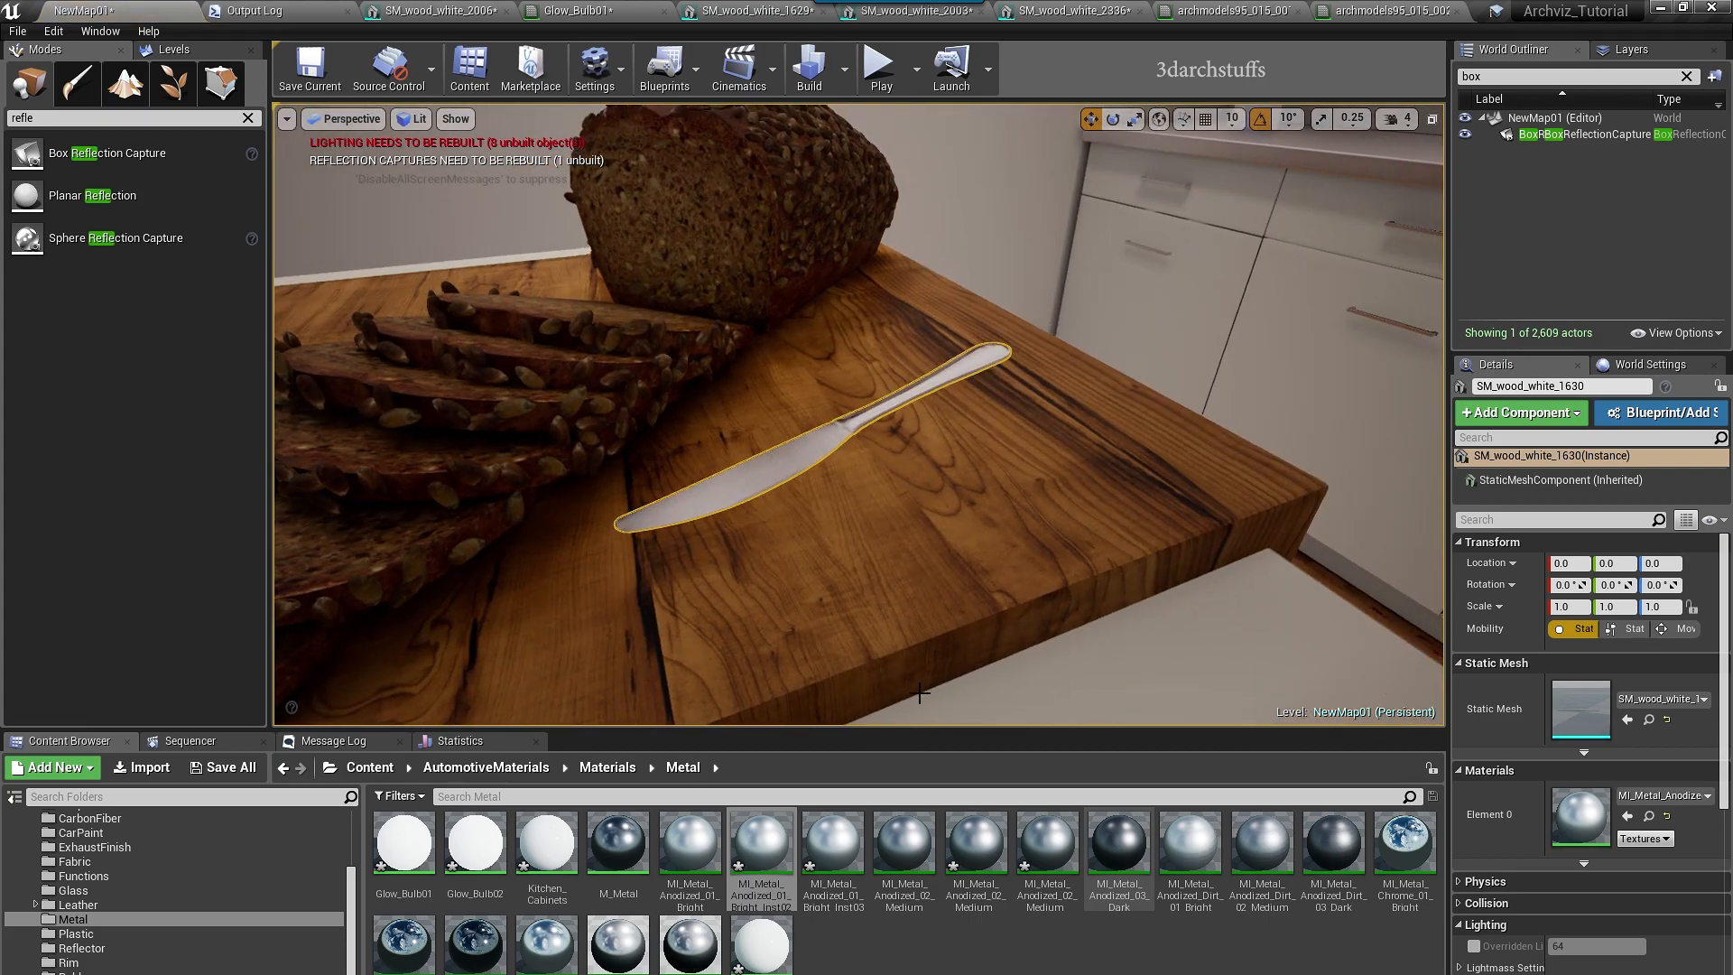
left_click_drag(902, 516, 713, 496, "alt")
- Examine the bedroom's bed, bed base and surrounding objects for parts that still need materials
right_click_drag(933, 453, 794, 344)
scroll(934, 453, "up", 5)
right_click_drag(933, 453, 1101, 551)
middle_click_drag(1050, 486, 930, 536)
right_click_drag(1051, 487, 948, 483)
scroll(1052, 422, "up", 4)
right_click_drag(1052, 422, 944, 578)
scroll(1006, 452, "up", 5)
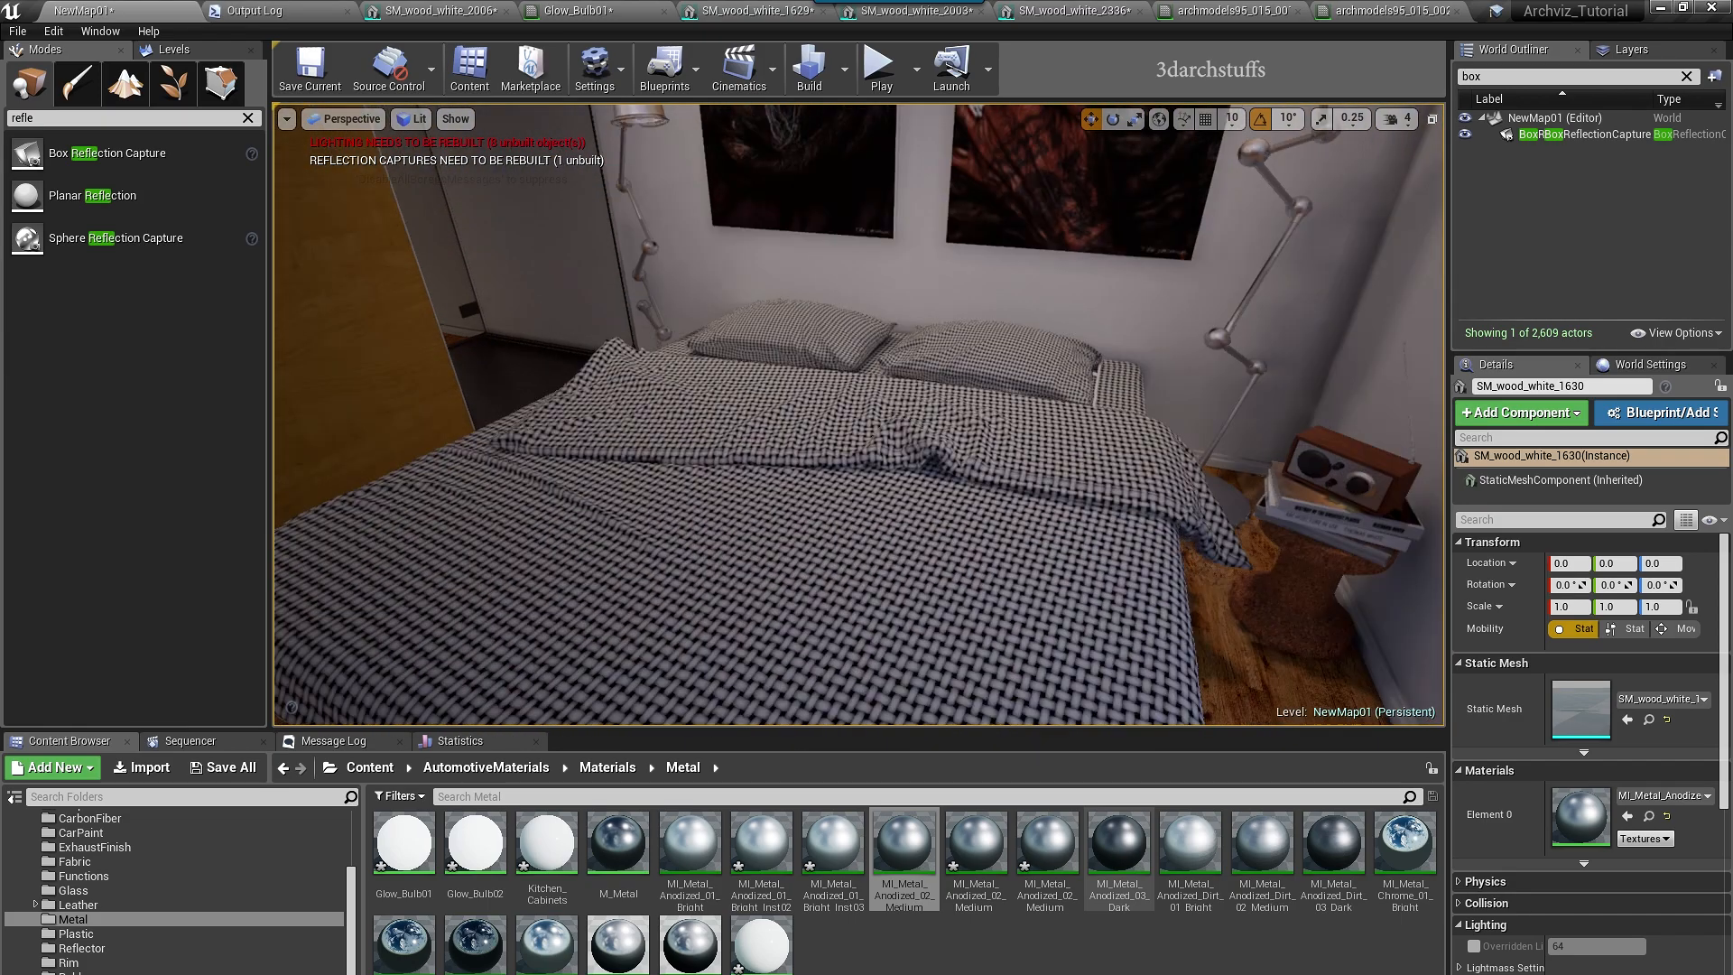
middle_click_drag(953, 492, 948, 577)
scroll(952, 492, "down", 5)
middle_click_drag(953, 492, 947, 550)
right_click_drag(948, 551, 943, 478)
middle_click_drag(1003, 494, 993, 587)
right_click_drag(1002, 503, 1004, 483)
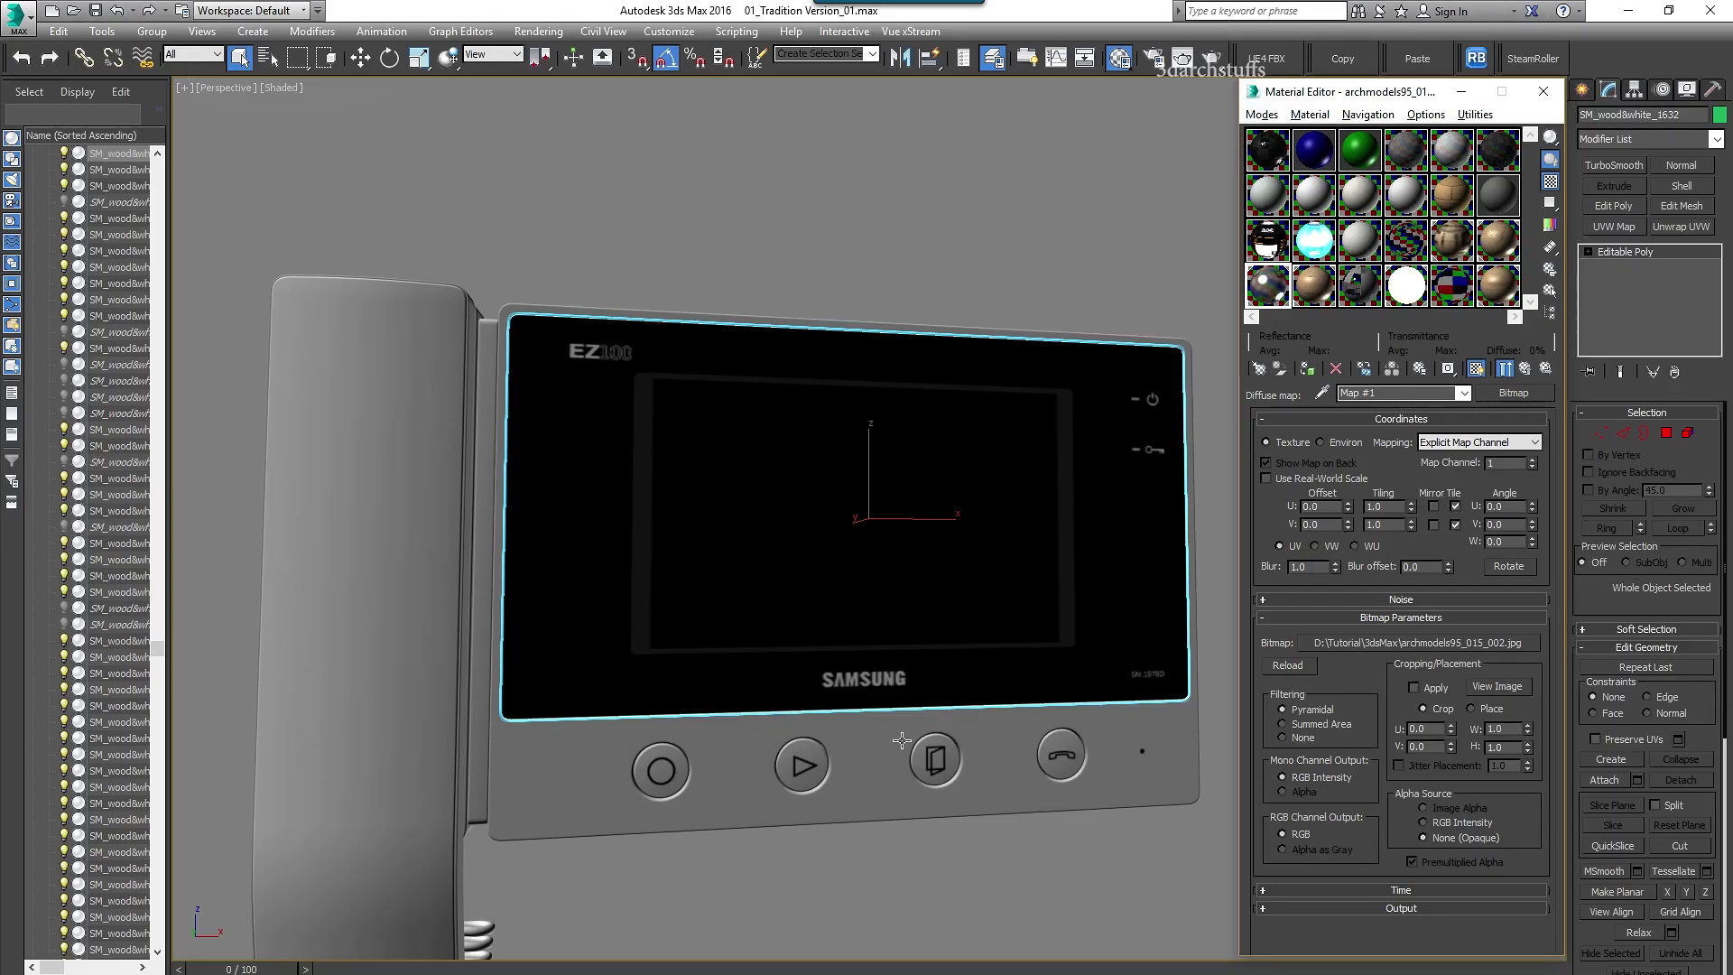
- In 3ds Max, unhide all objects without unhiding the layers, and sample the material at the foot of the bed
scroll(910, 753, "down", 3)
scroll(852, 517, "up", 4)
middle_click_drag(852, 517, 731, 521, "alt")
middle_click_drag(731, 521, 909, 588, "alt")
middle_click_drag(1073, 621, 326, 553)
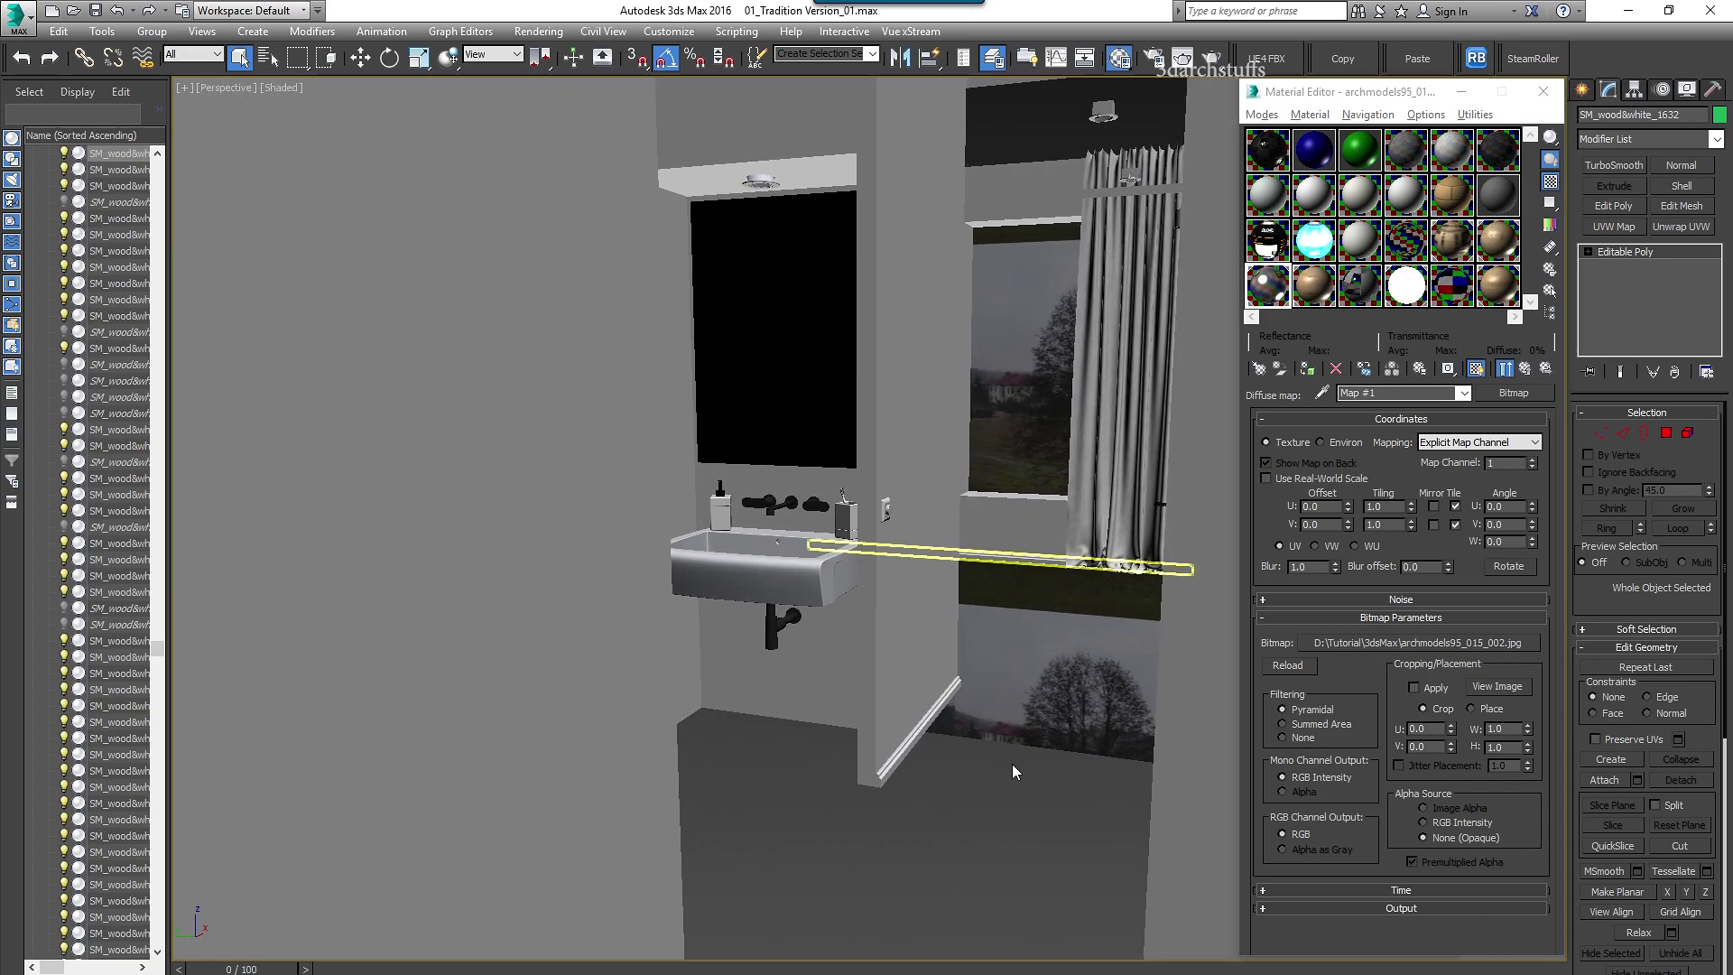
right_click(1004, 819)
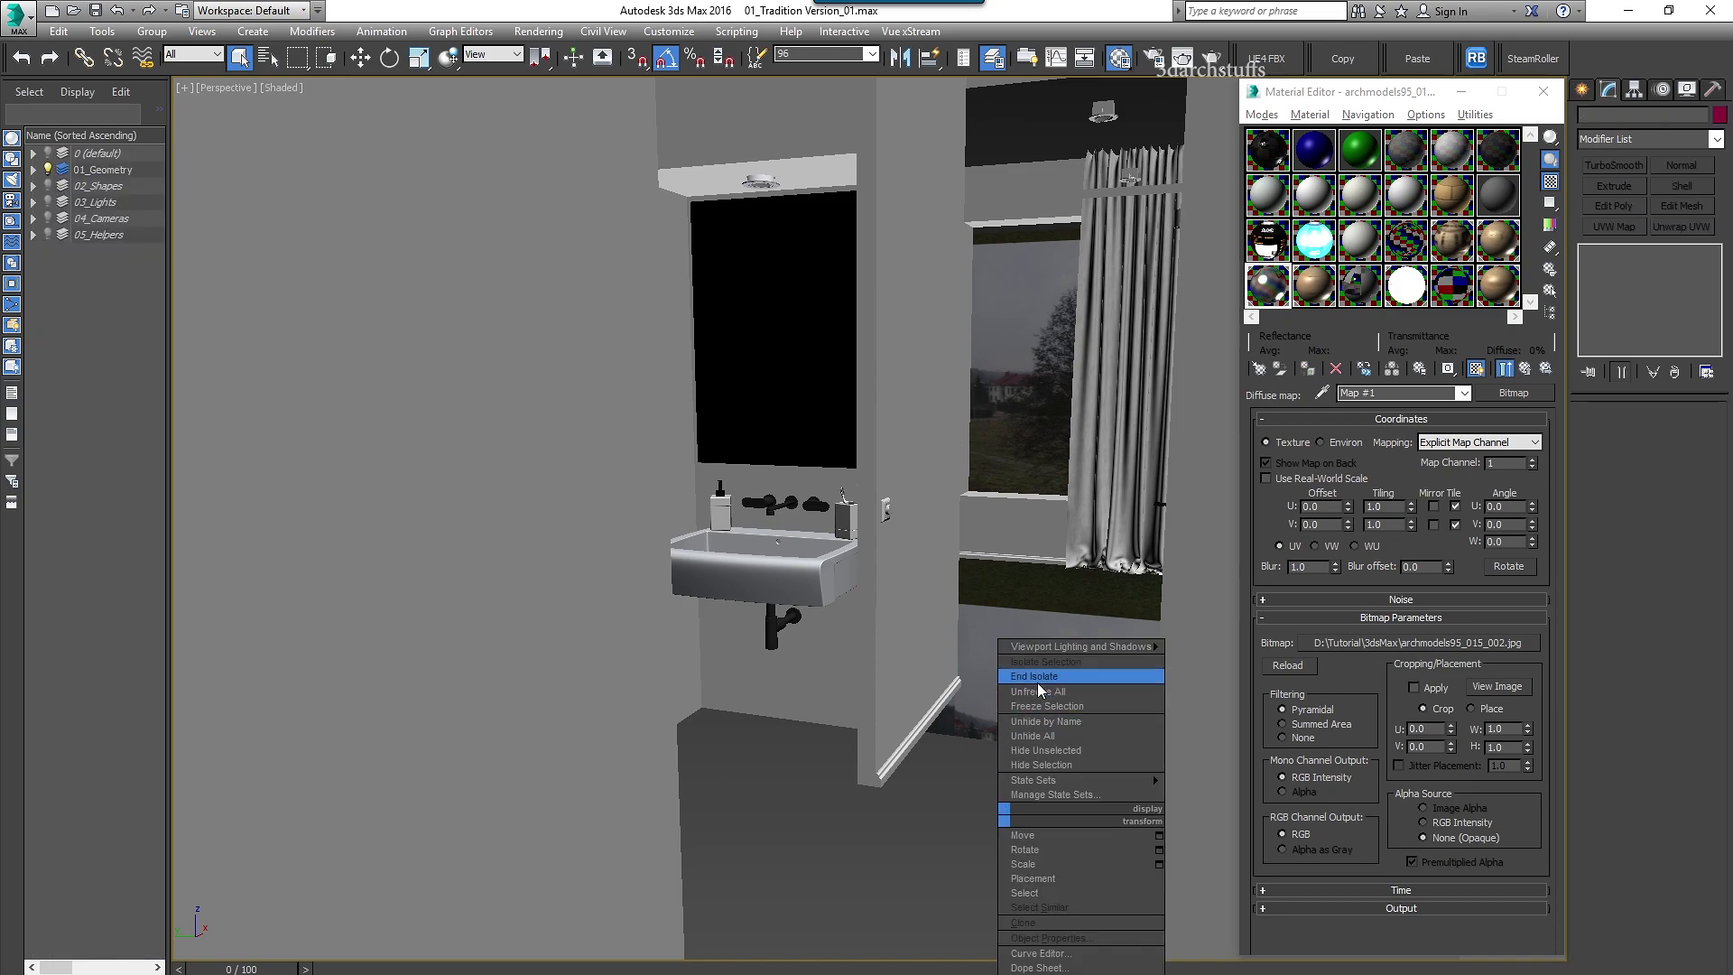
left_click(1052, 740)
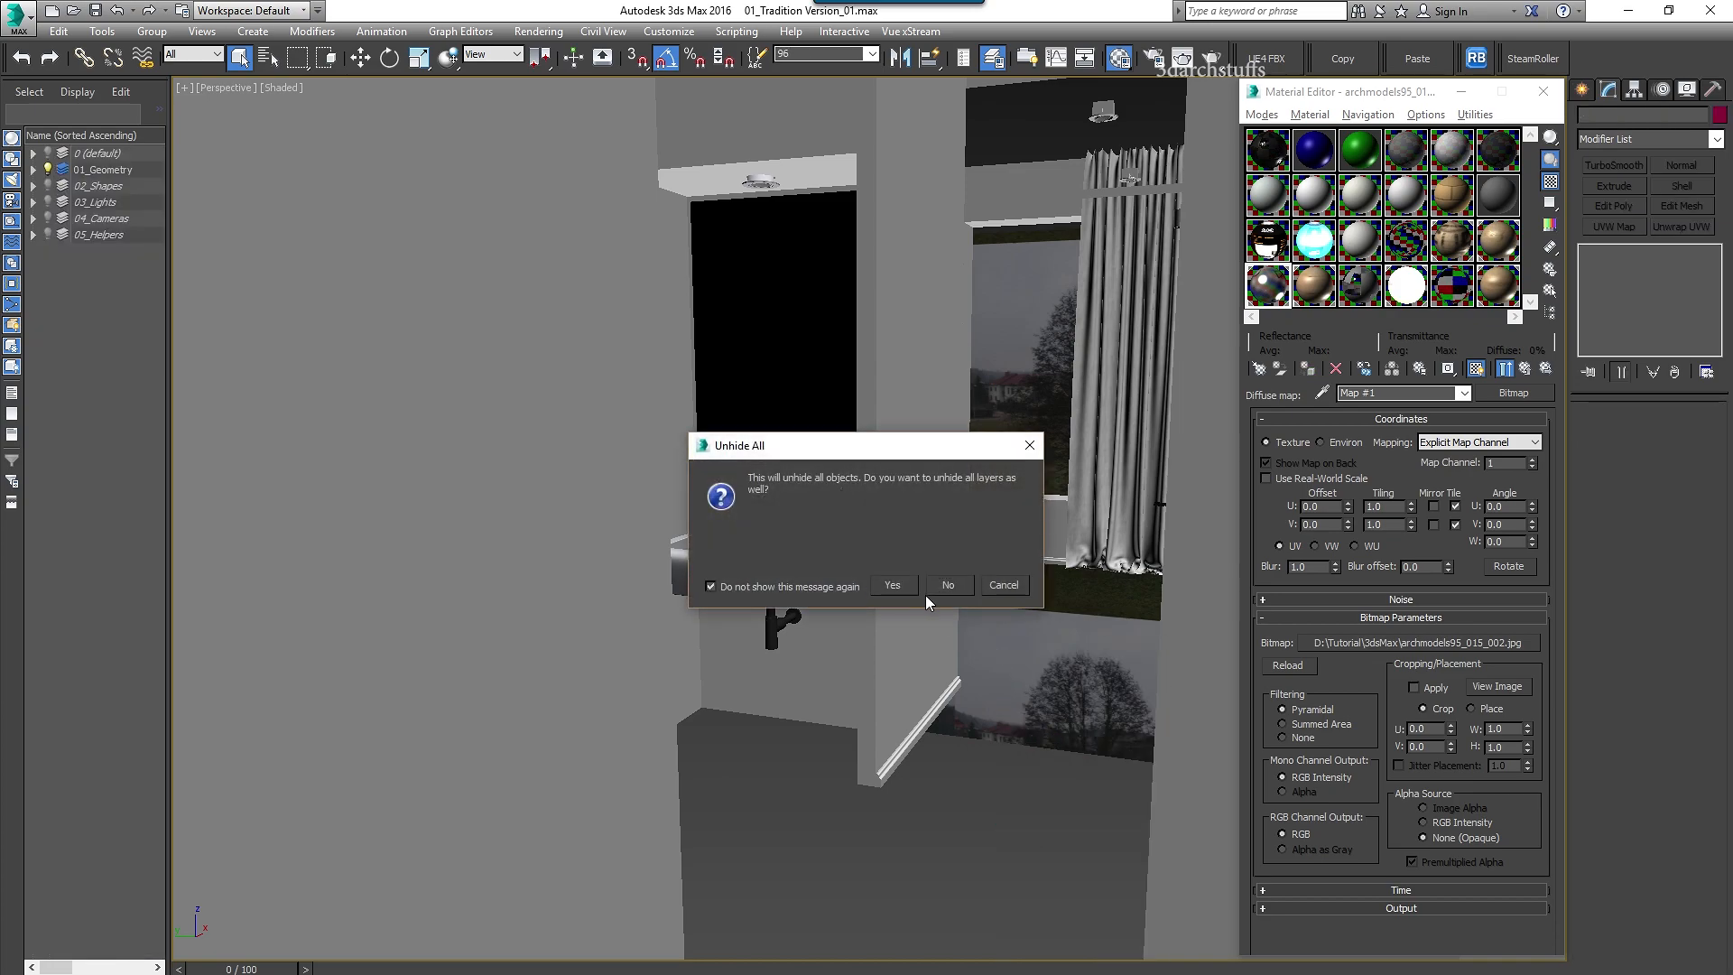
left_click(950, 585)
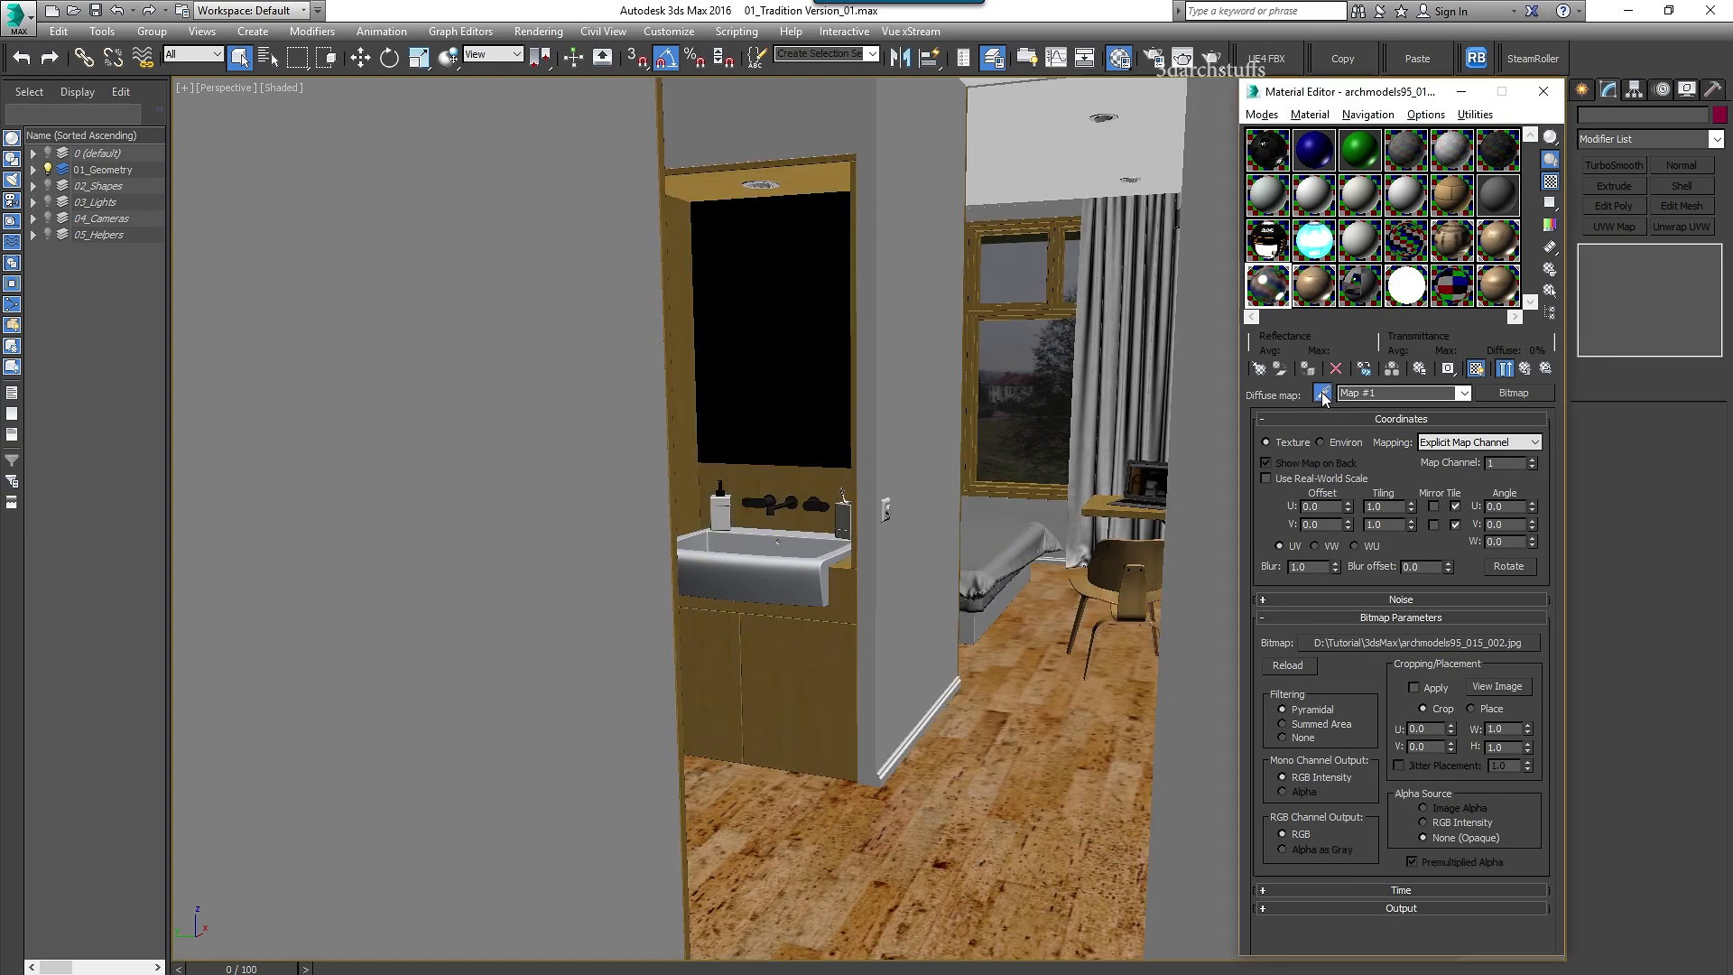
left_click(969, 606)
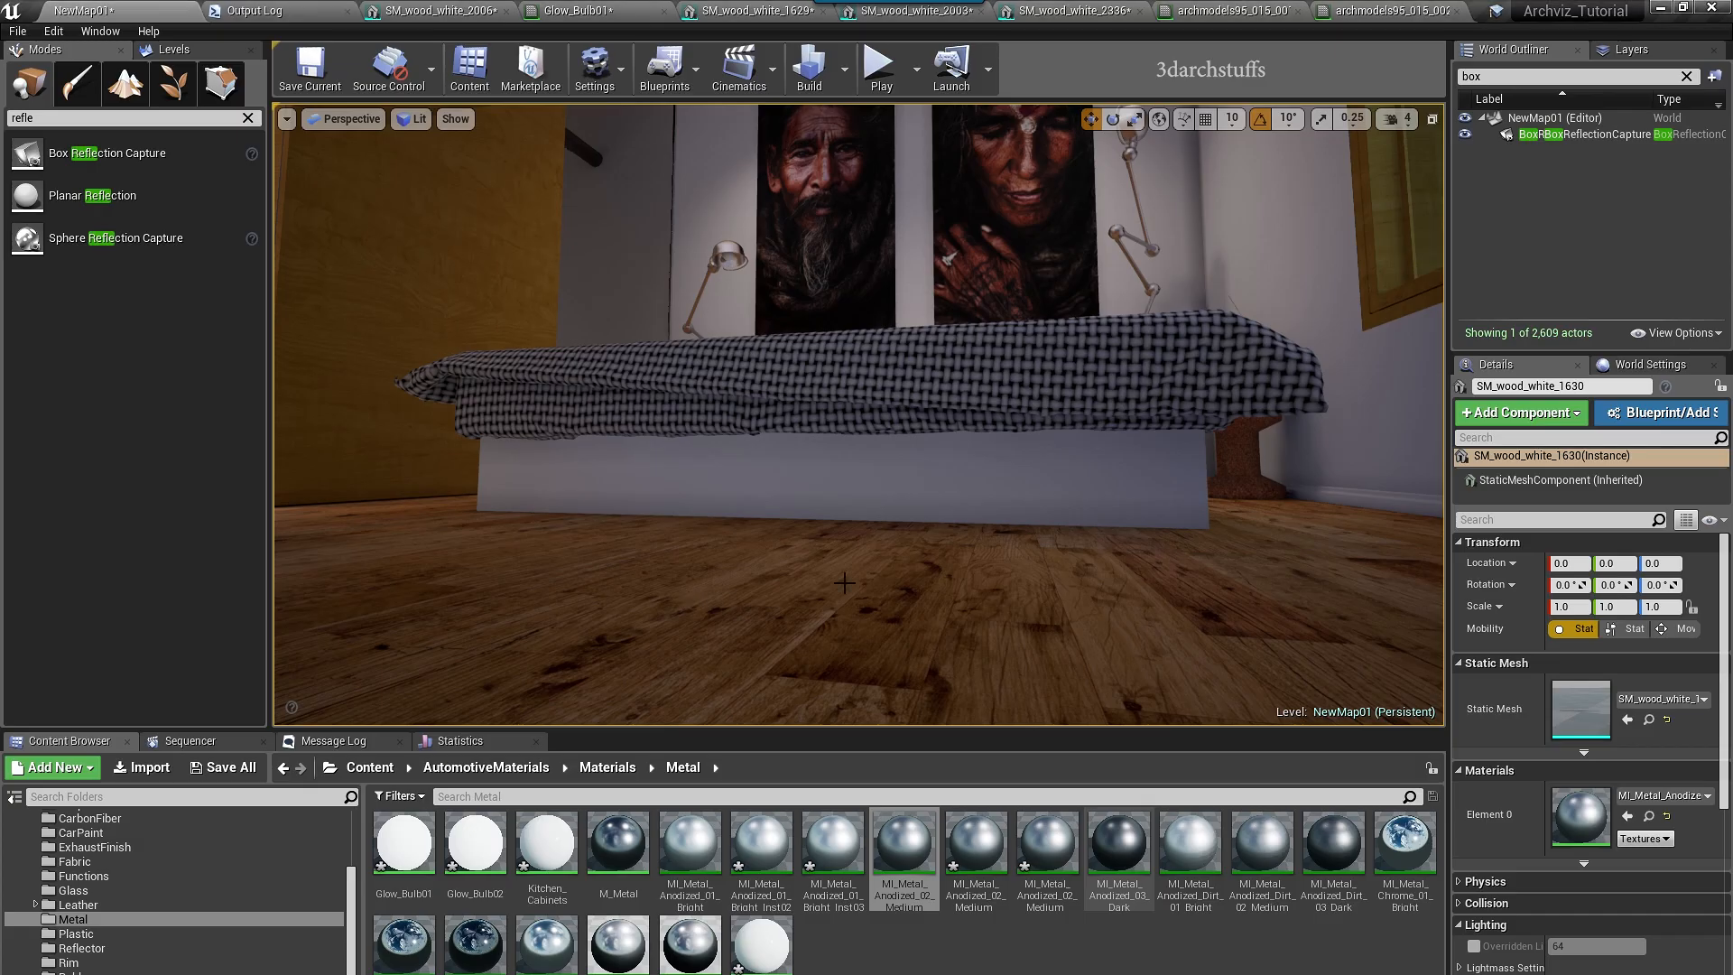
- Back in Unreal, assign the first MI_Metal_Anodized_02_Medium instance to the frame parts around the opening beside the wooden panel
right_click_drag(1065, 498, 861, 418)
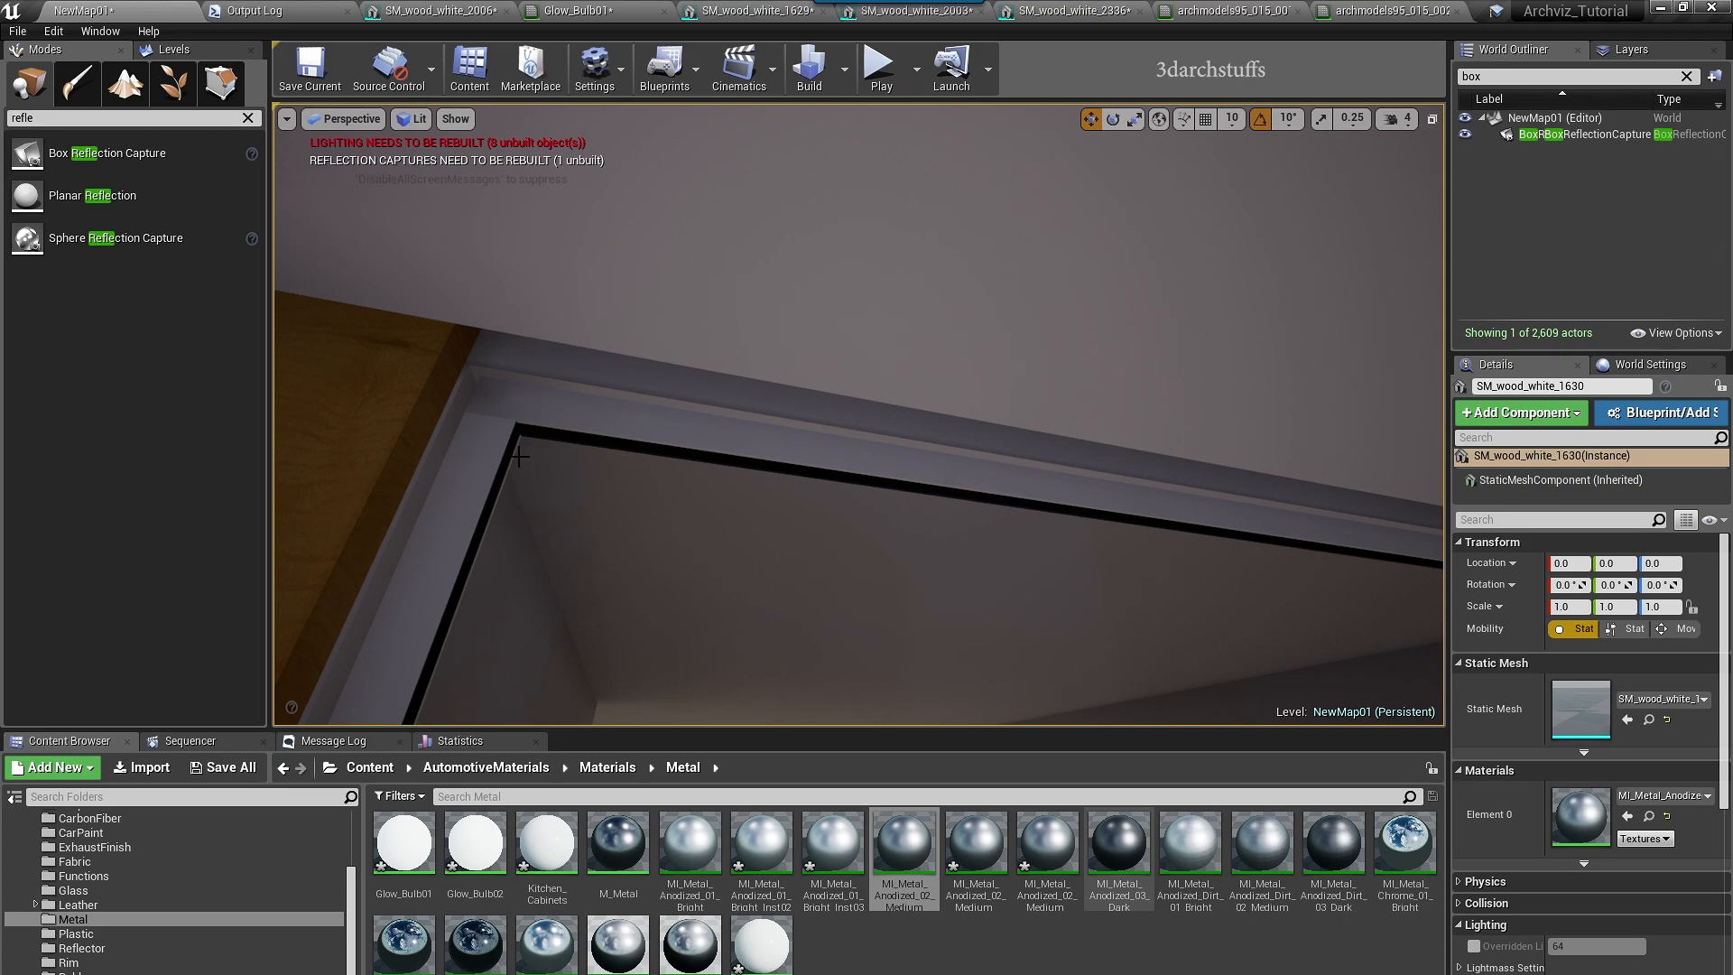
left_click(473, 443)
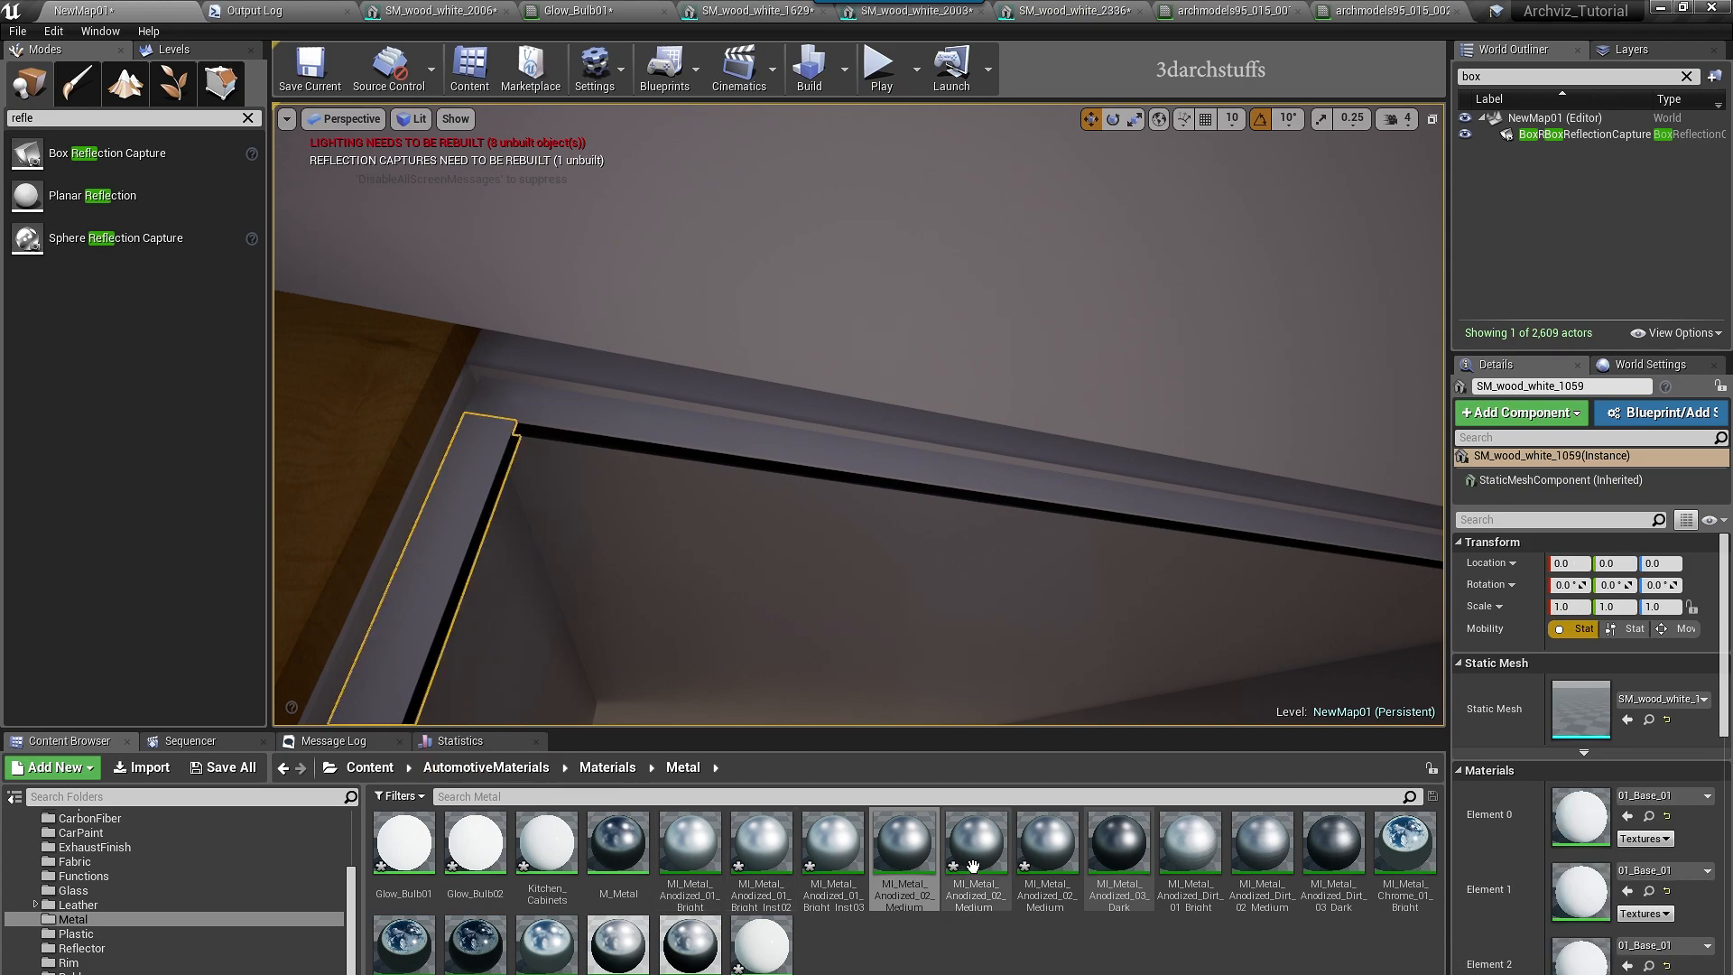
left_click_drag(997, 864, 631, 435)
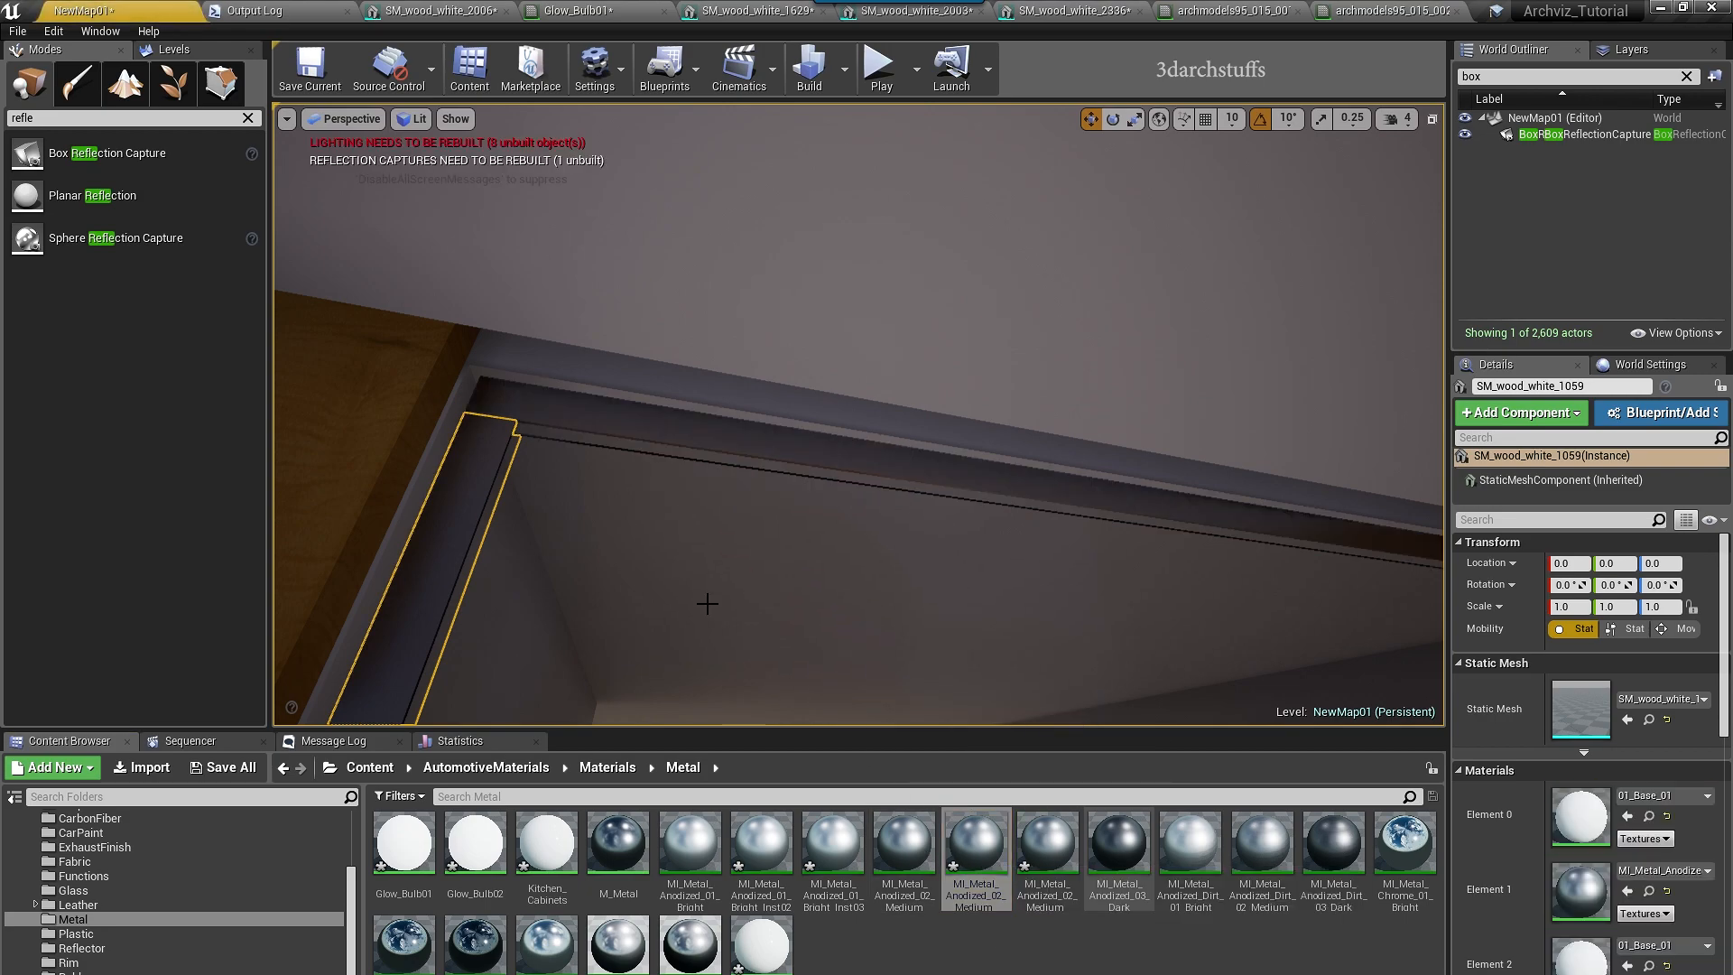
left_click_drag(989, 876, 871, 449)
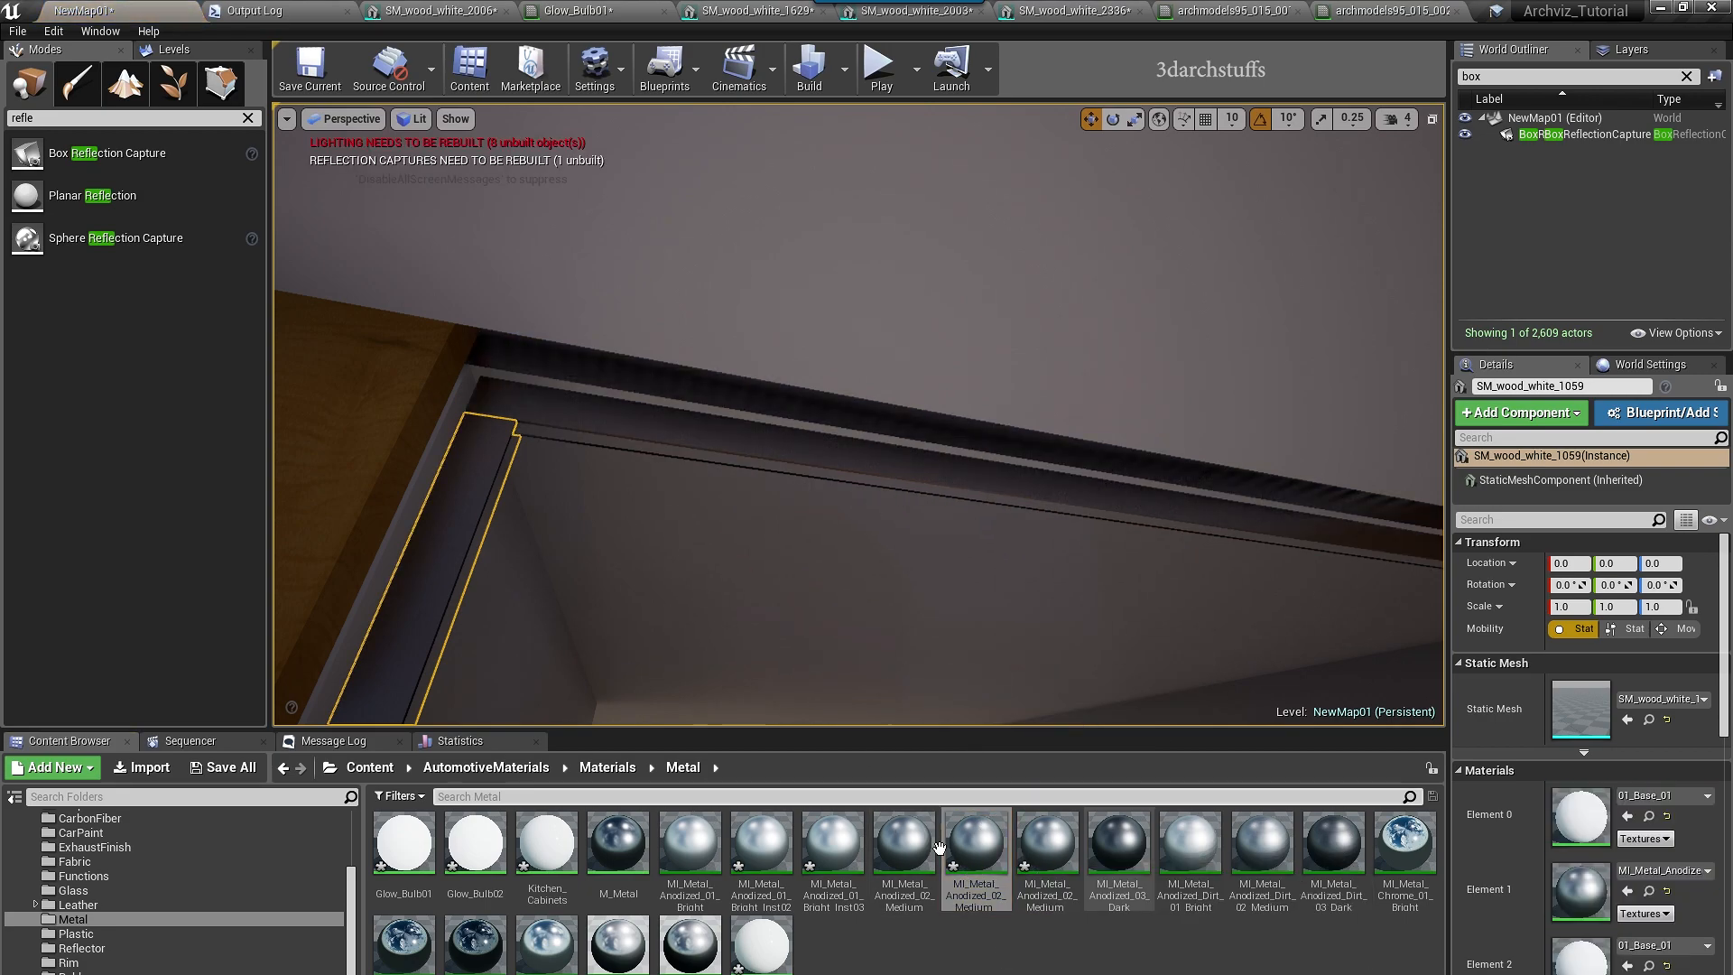
left_click_drag(975, 844, 478, 451)
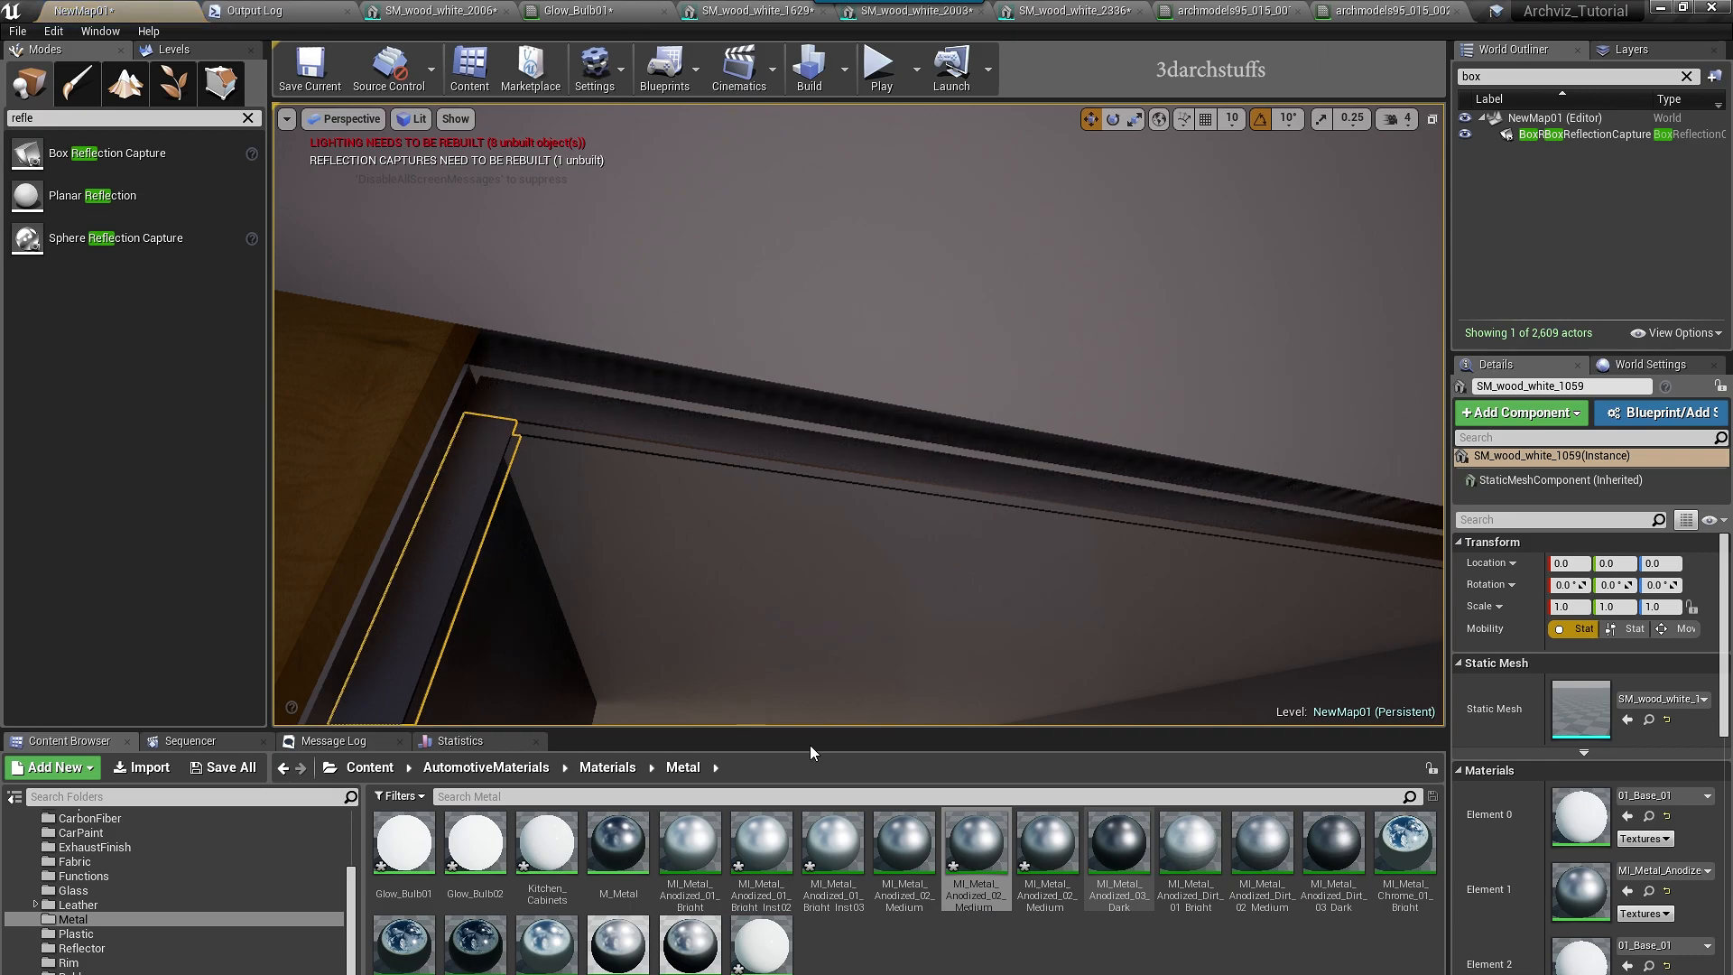
left_click_drag(977, 846, 548, 415)
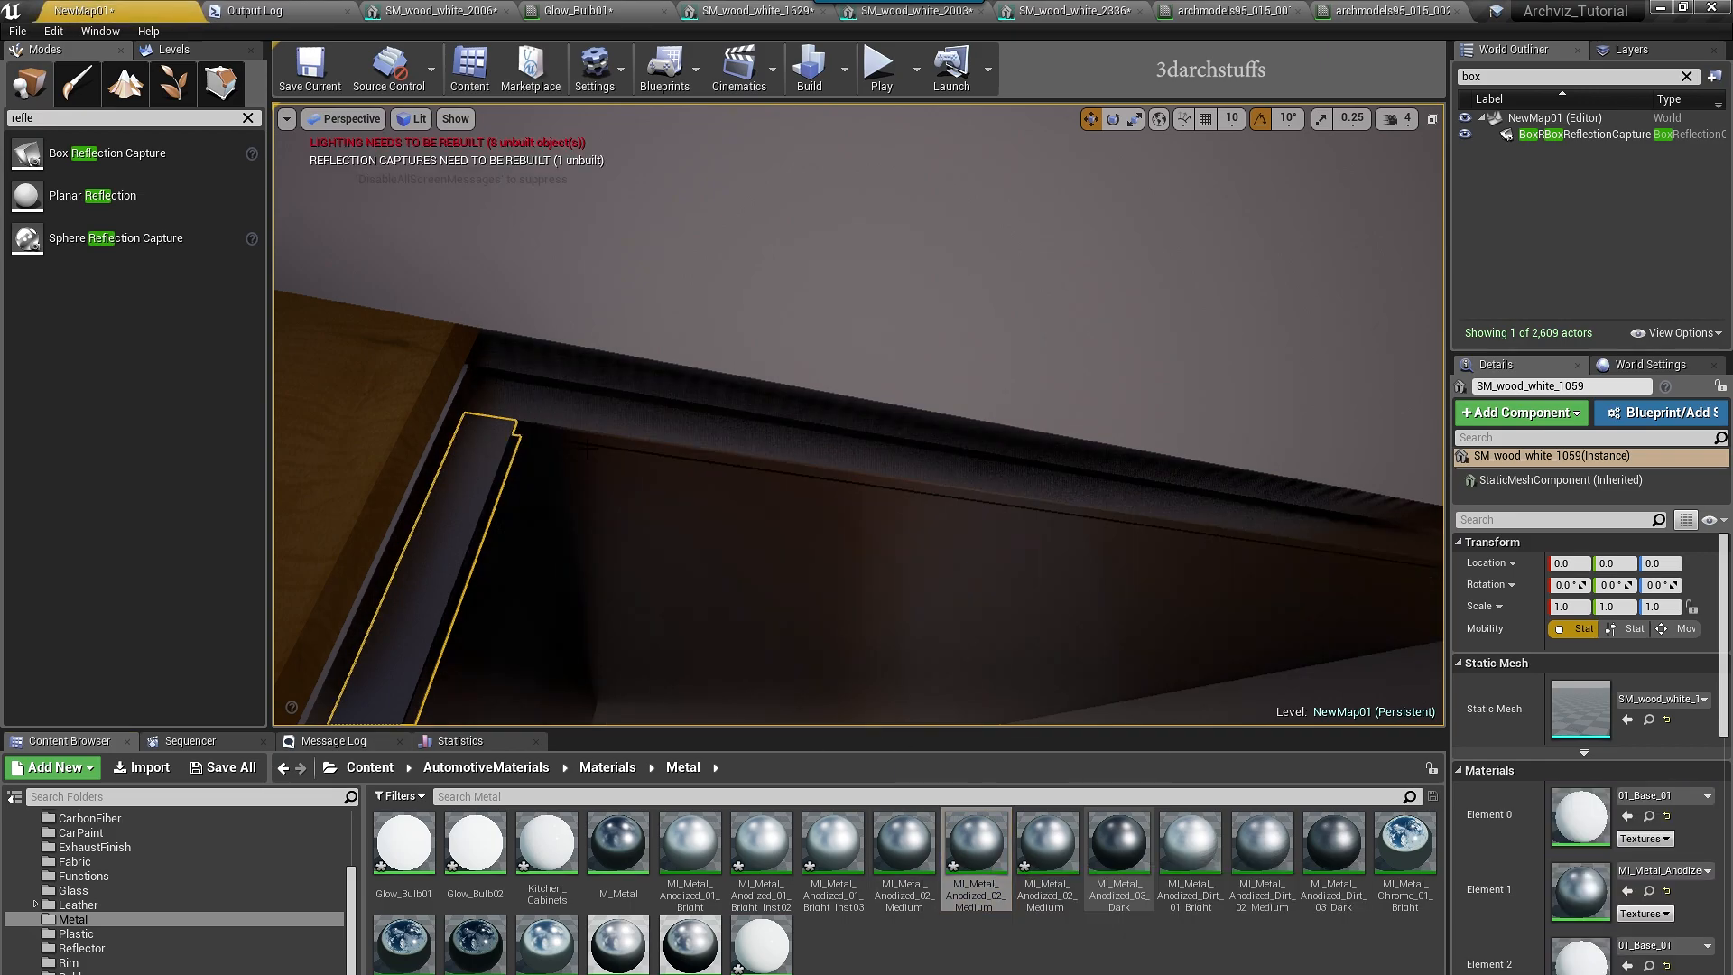
- Examine the metal frame and the adjoining strip of the wooden panel near the bed from several viewpoints
right_click_drag(549, 415, 587, 672)
right_click_drag(1002, 631, 1002, 402)
scroll(1004, 401, "down", 5)
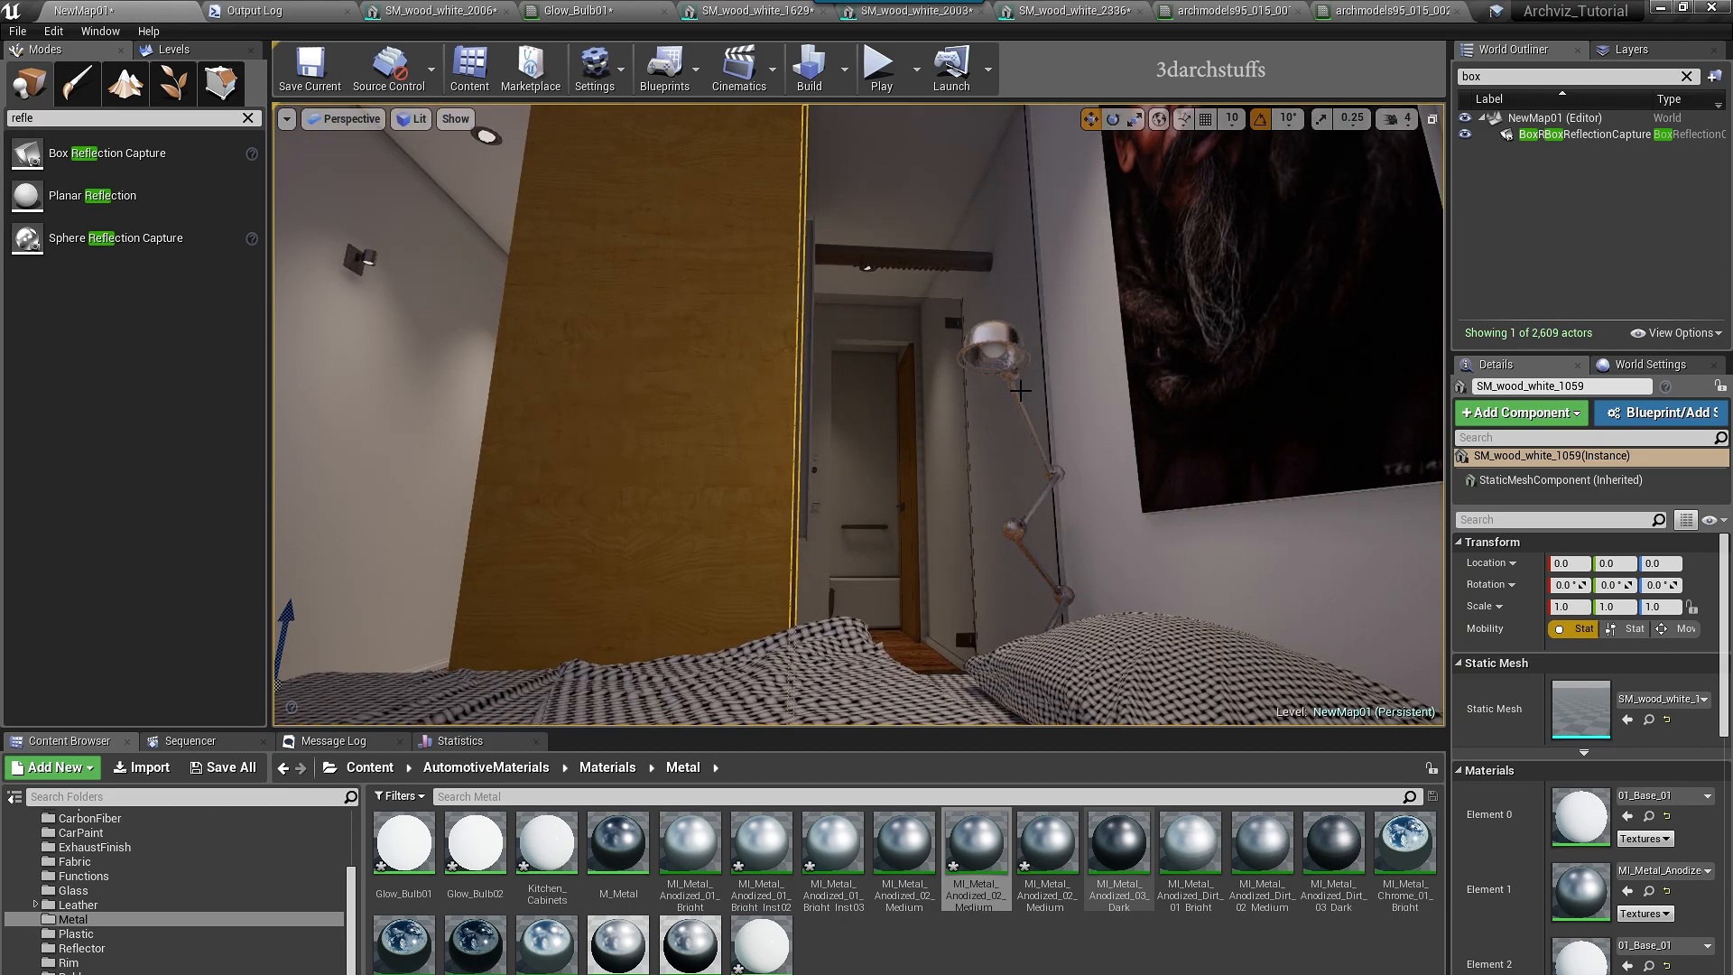
right_click_drag(999, 440, 997, 349)
key("Escape")
right_click_drag(914, 391, 874, 359)
scroll(916, 375, "up", 3)
scroll(823, 433, "up", 2)
right_click_drag(823, 433, 776, 411)
left_click(668, 481)
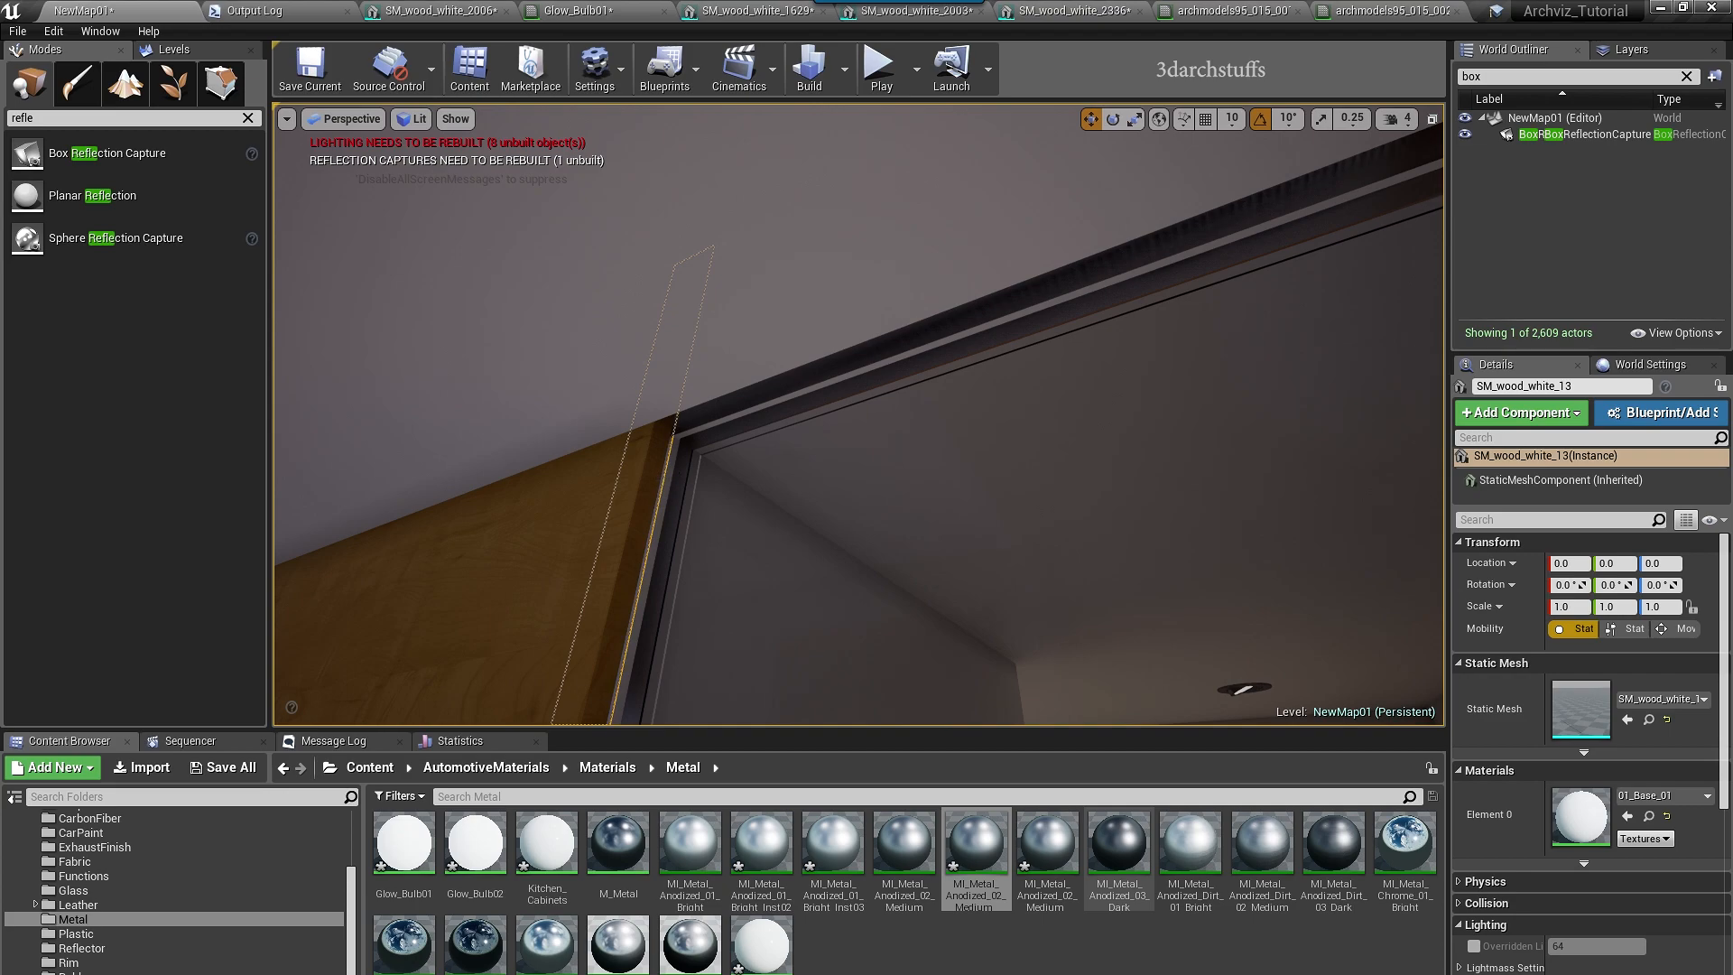
right_click_drag(1136, 560, 993, 578)
mouse_move(1092, 481)
right_mouse_down()
mouse_move(1097, 532)
mouse_move(1090, 505)
mouse_move(1038, 488)
mouse_move(920, 492)
mouse_move(925, 451)
mouse_move(929, 479)
mouse_move(903, 483)
mouse_move(938, 483)
mouse_move(749, 460)
mouse_move(1155, 515)
mouse_move(984, 499)
mouse_move(1038, 499)
right_mouse_up()
key("Escape")
- Assign MI_Metal_Anodized_01_Bright to the casing of the laptop on the bedroom desk
right_click_drag(1082, 443, 1004, 553)
right_click_drag(1023, 471, 998, 483)
right_click_drag(858, 415, 713, 298)
left_click(690, 844)
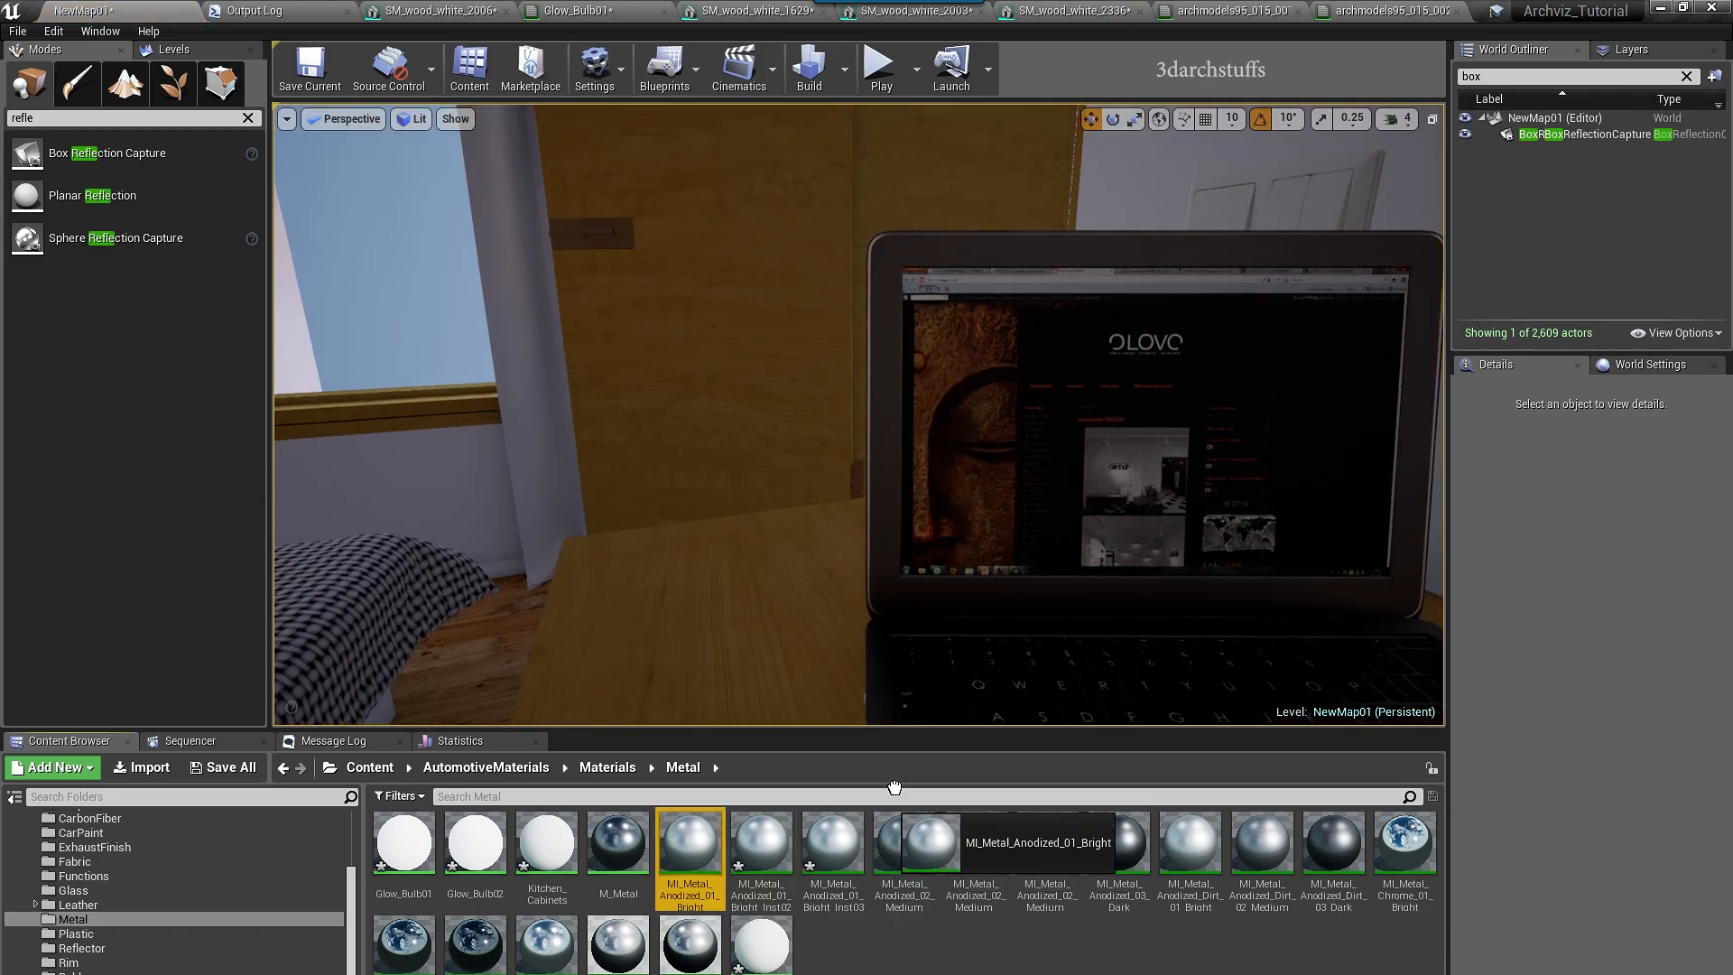
right_click_drag(903, 469, 993, 605)
left_click_drag(686, 850, 1002, 425)
right_click_drag(1001, 424, 1176, 547)
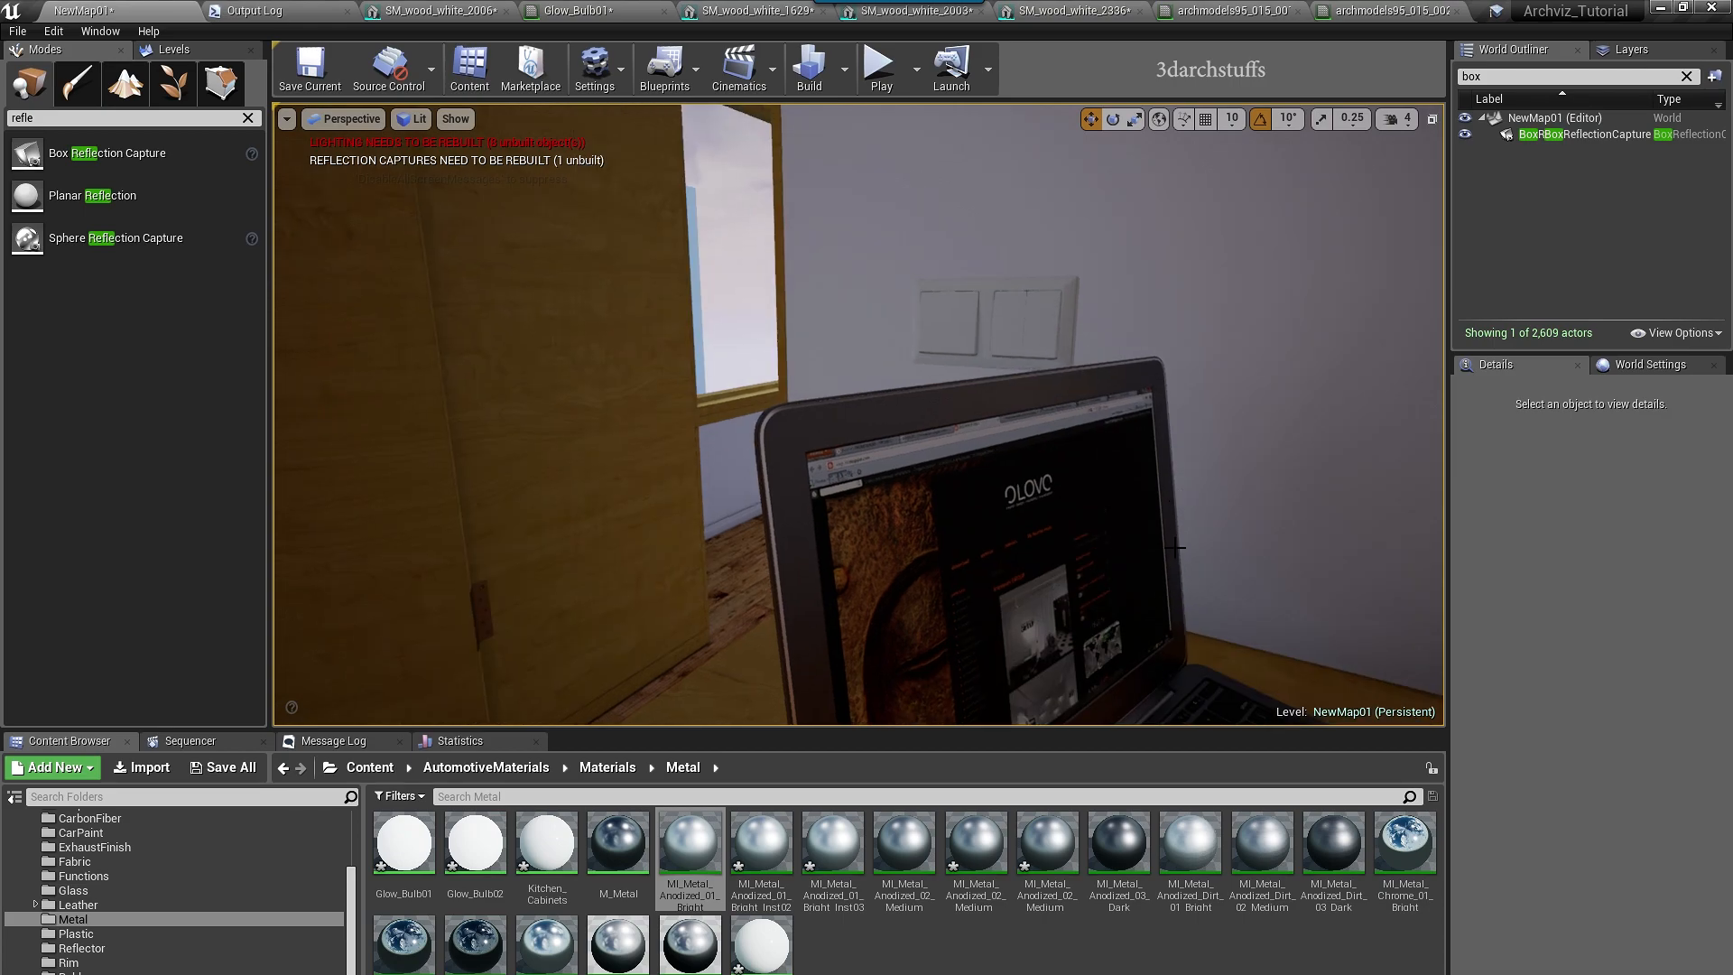
- Recall the saved living-room camera view and check the objects around the kitchen
key("1")
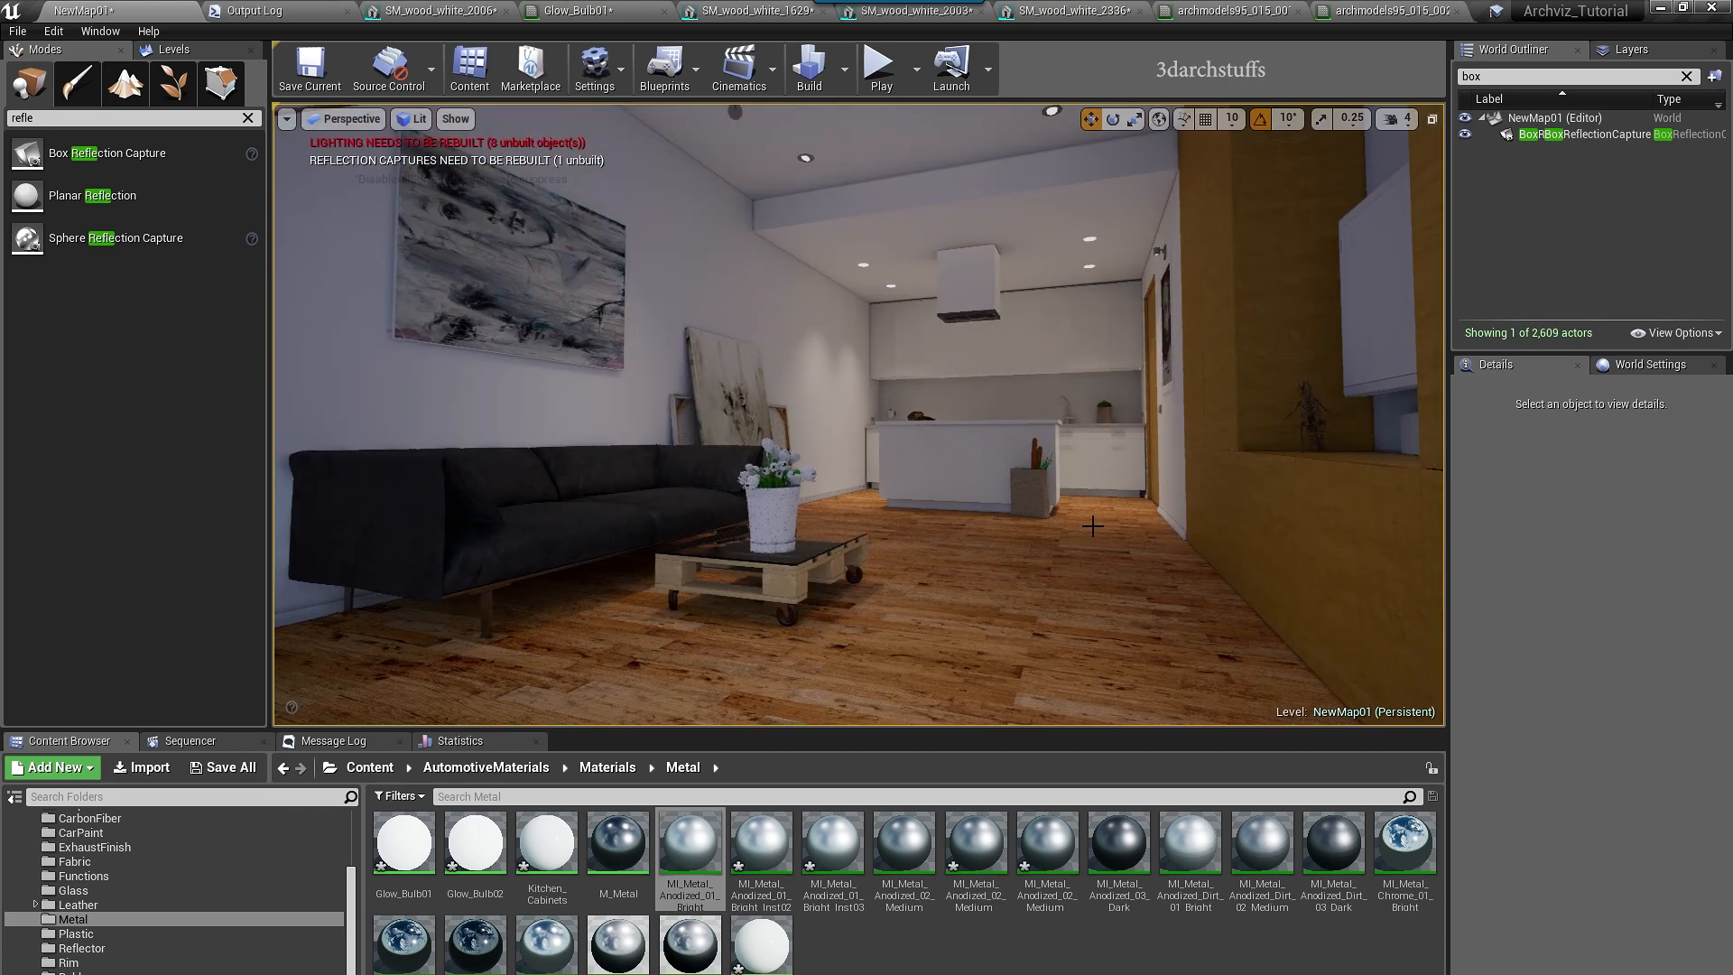
mouse_move(1058, 453)
right_mouse_down()
mouse_move(962, 441)
mouse_move(994, 406)
mouse_move(972, 374)
mouse_move(966, 392)
mouse_move(990, 394)
mouse_move(969, 394)
mouse_move(1074, 350)
mouse_move(1064, 376)
mouse_move(1038, 376)
mouse_move(1067, 384)
mouse_move(1011, 384)
mouse_move(1056, 393)
mouse_move(1035, 403)
right_mouse_up()
key("w")
left_click(1064, 376)
left_click(971, 379)
key("Escape")
mouse_move(1149, 375)
right_mouse_down()
mouse_move(1116, 375)
mouse_move(1131, 368)
right_mouse_up()
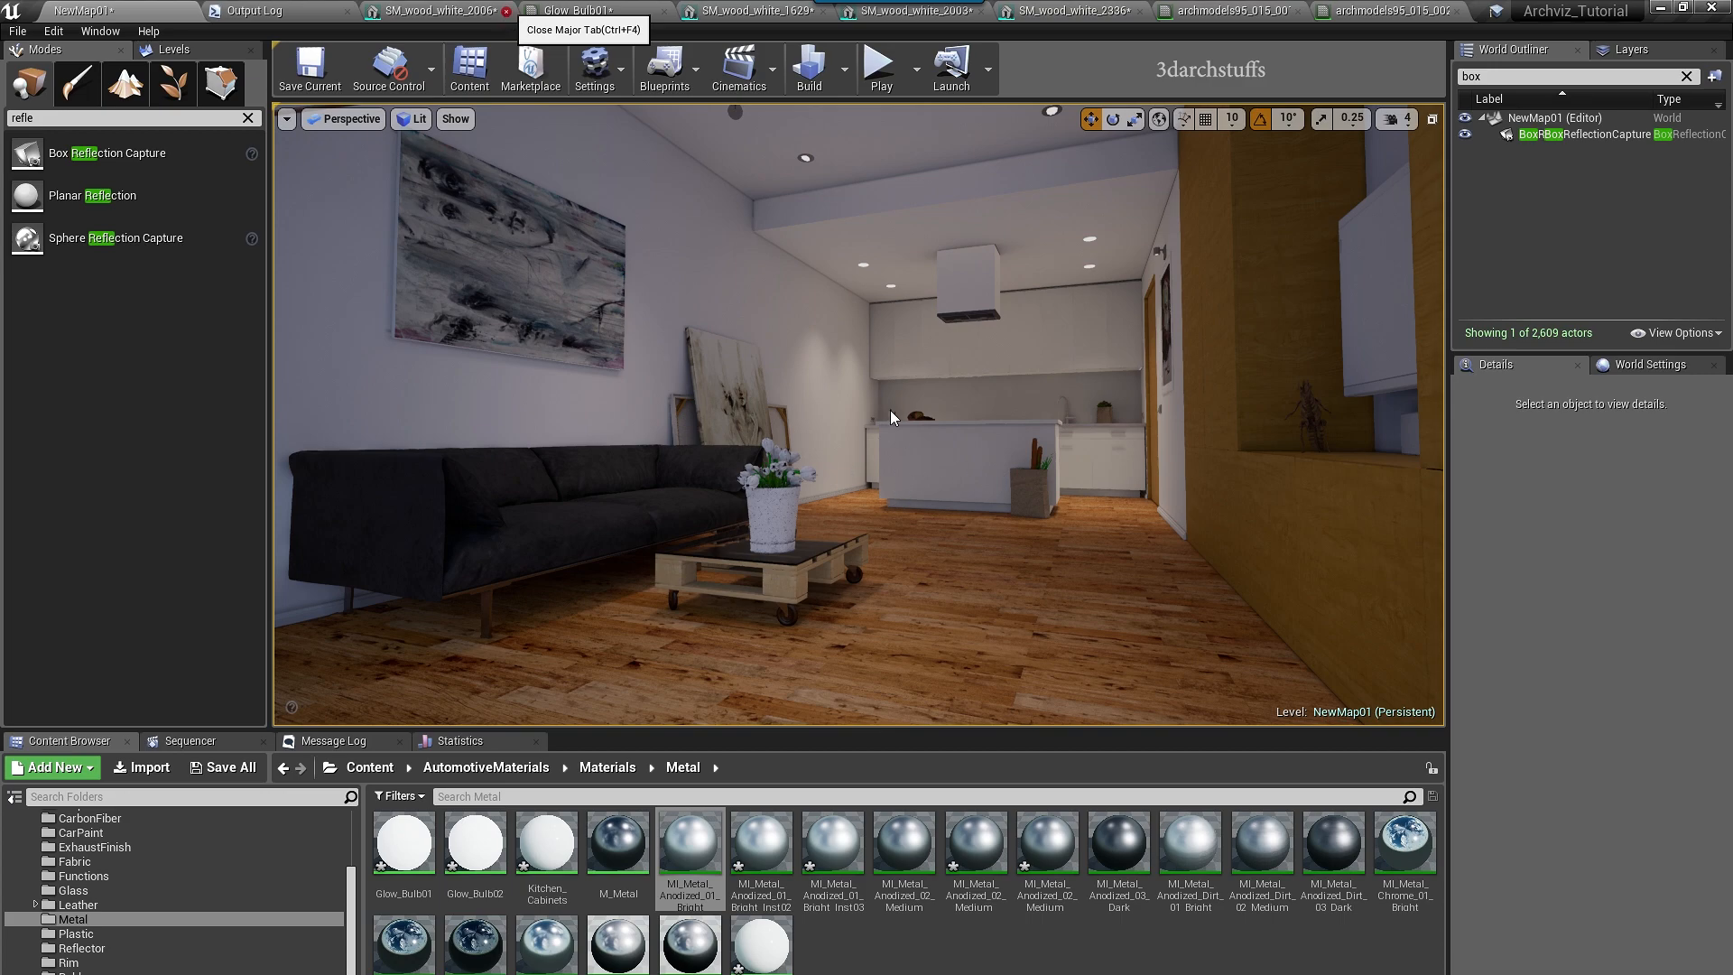
- Close the SM_wood_white_2006 mesh editor, clear the output log and return to the NewMap01 level
left_click(507, 12)
right_click(446, 206)
left_click(479, 361)
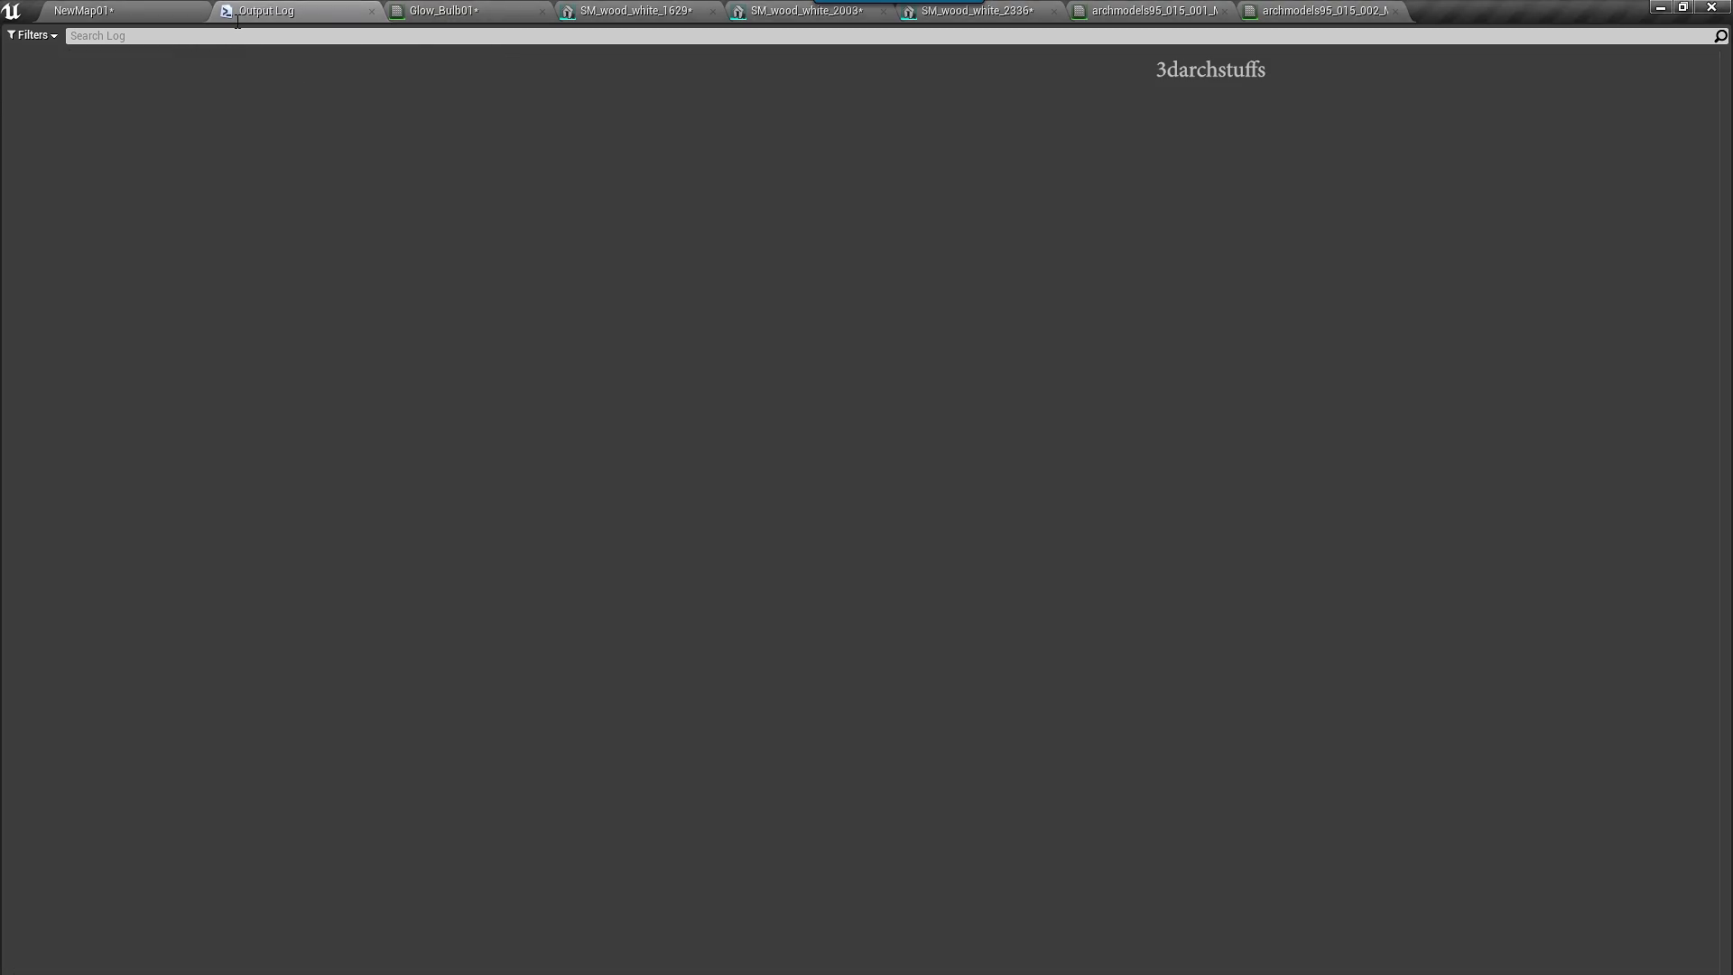
left_click(182, 8)
mouse_move(909, 431)
right_mouse_down()
mouse_move(939, 432)
mouse_move(909, 432)
right_mouse_up()
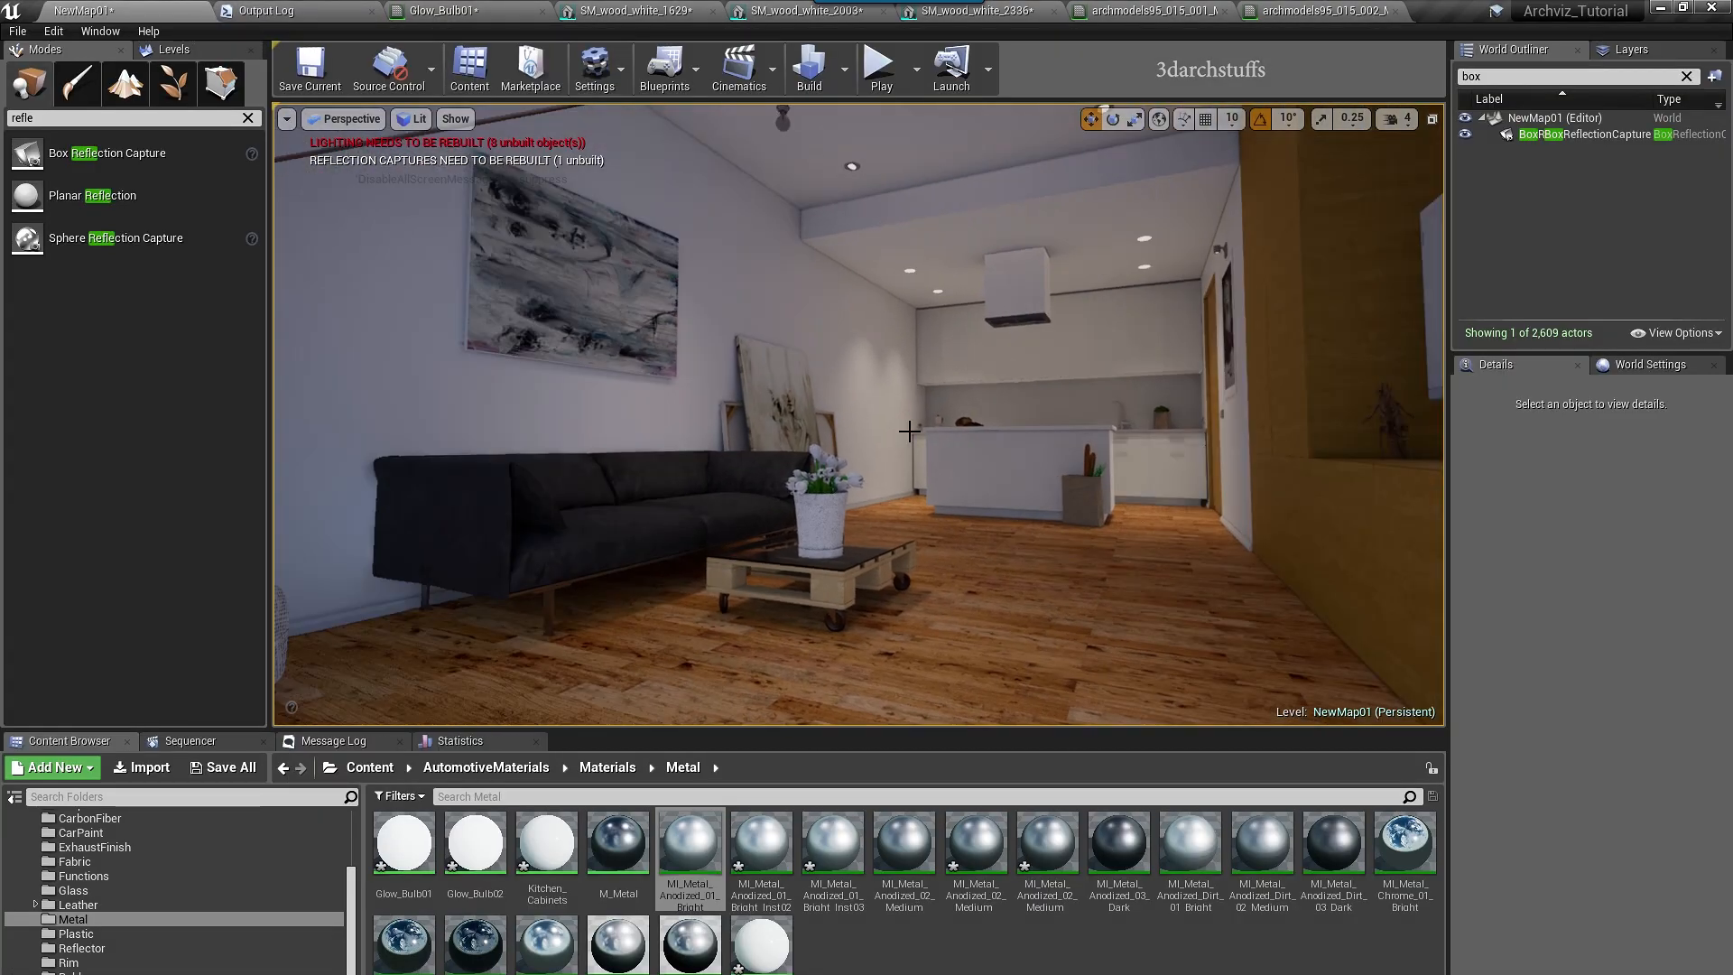
- Save the level and modified assets, and close Glow_Bulb01, applying its changes to the original material
key("ctrl+s")
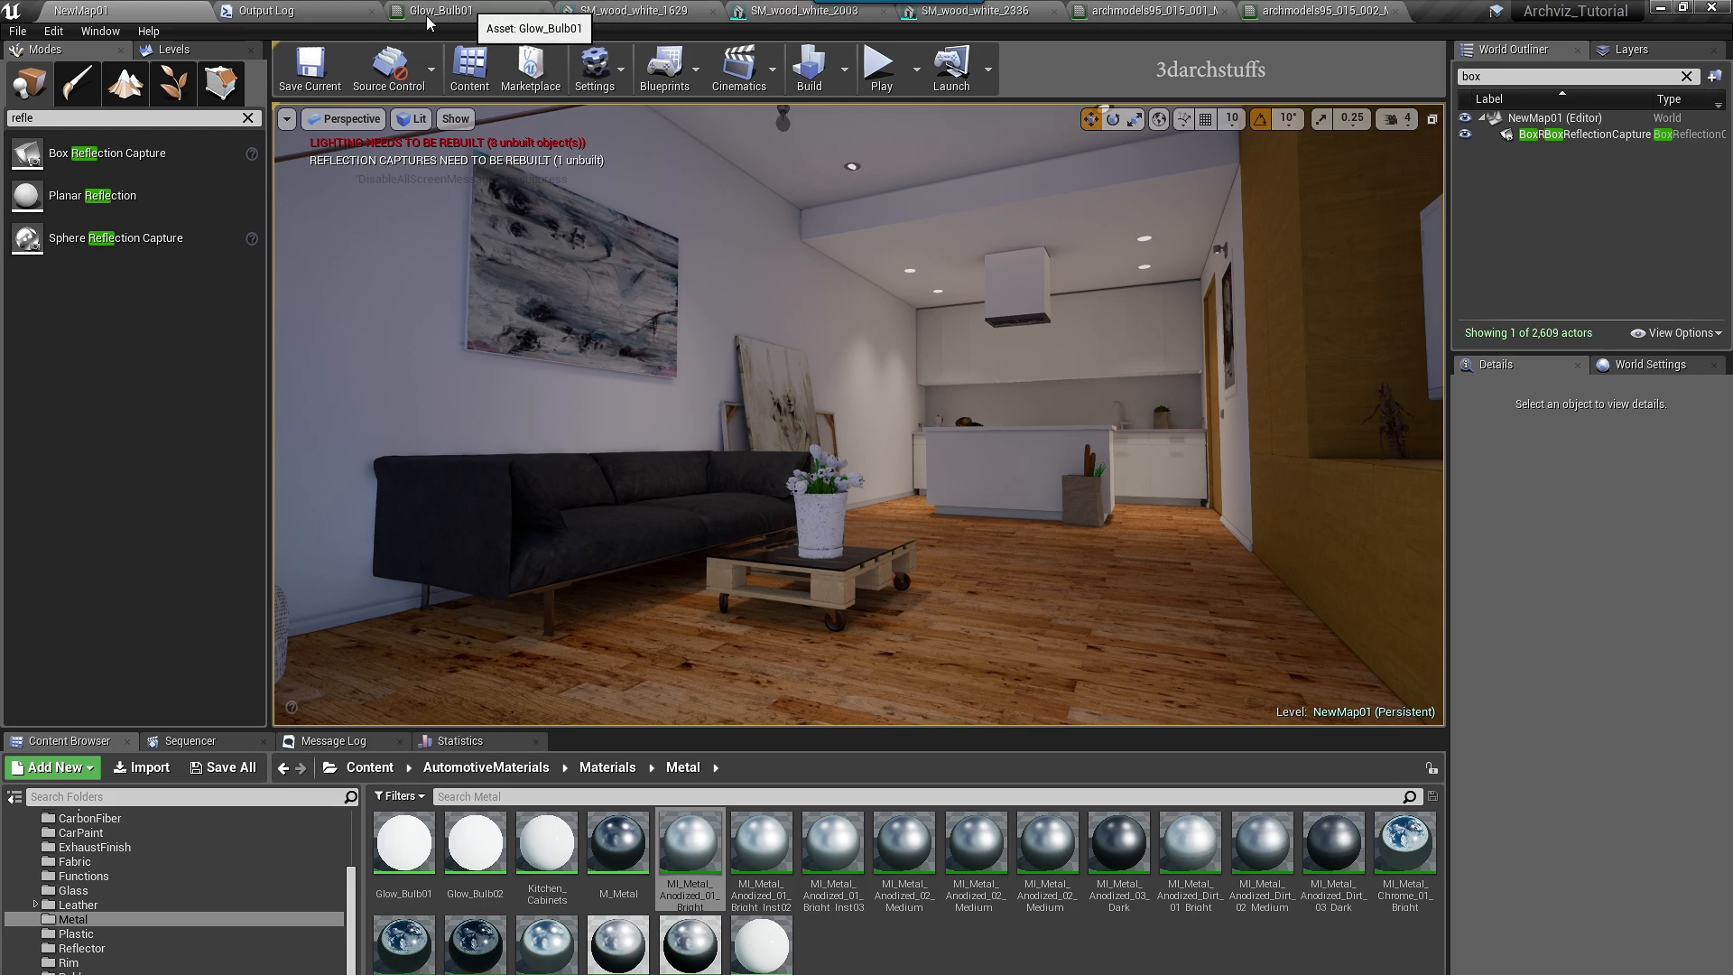
left_click(542, 12)
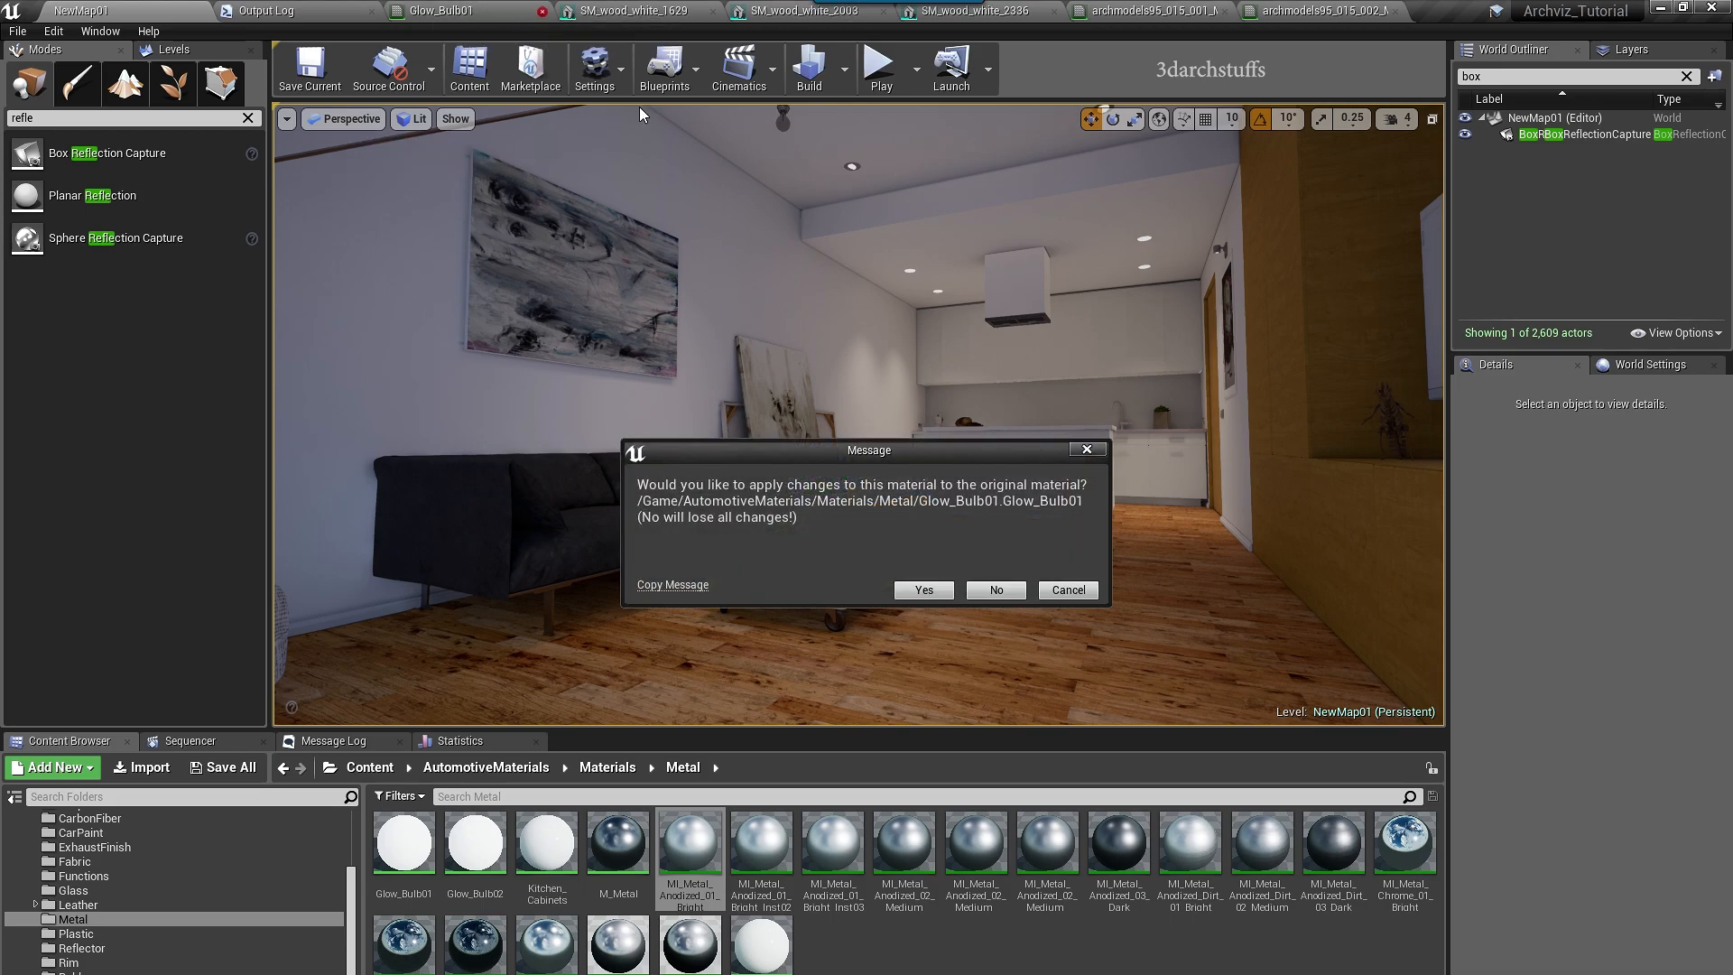
left_click(919, 591)
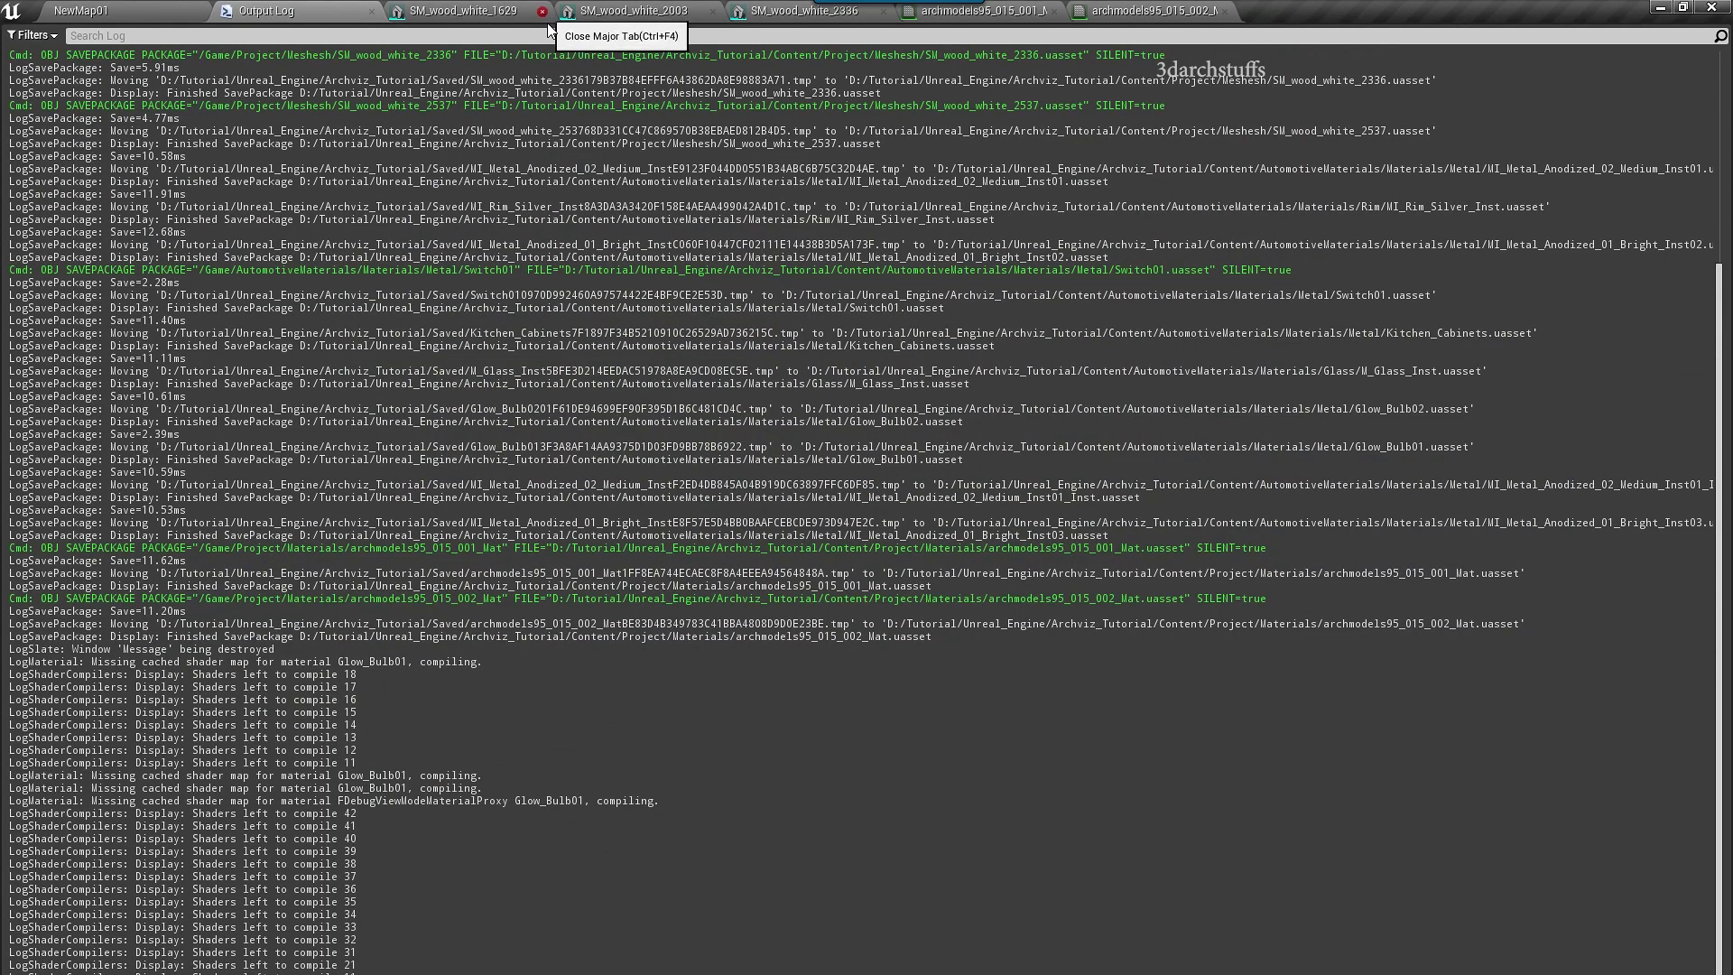
- Close the SM_wood_white_1629, SM_wood_white_2003 and SM_wood_white_2336 mesh editors
left_click(542, 10)
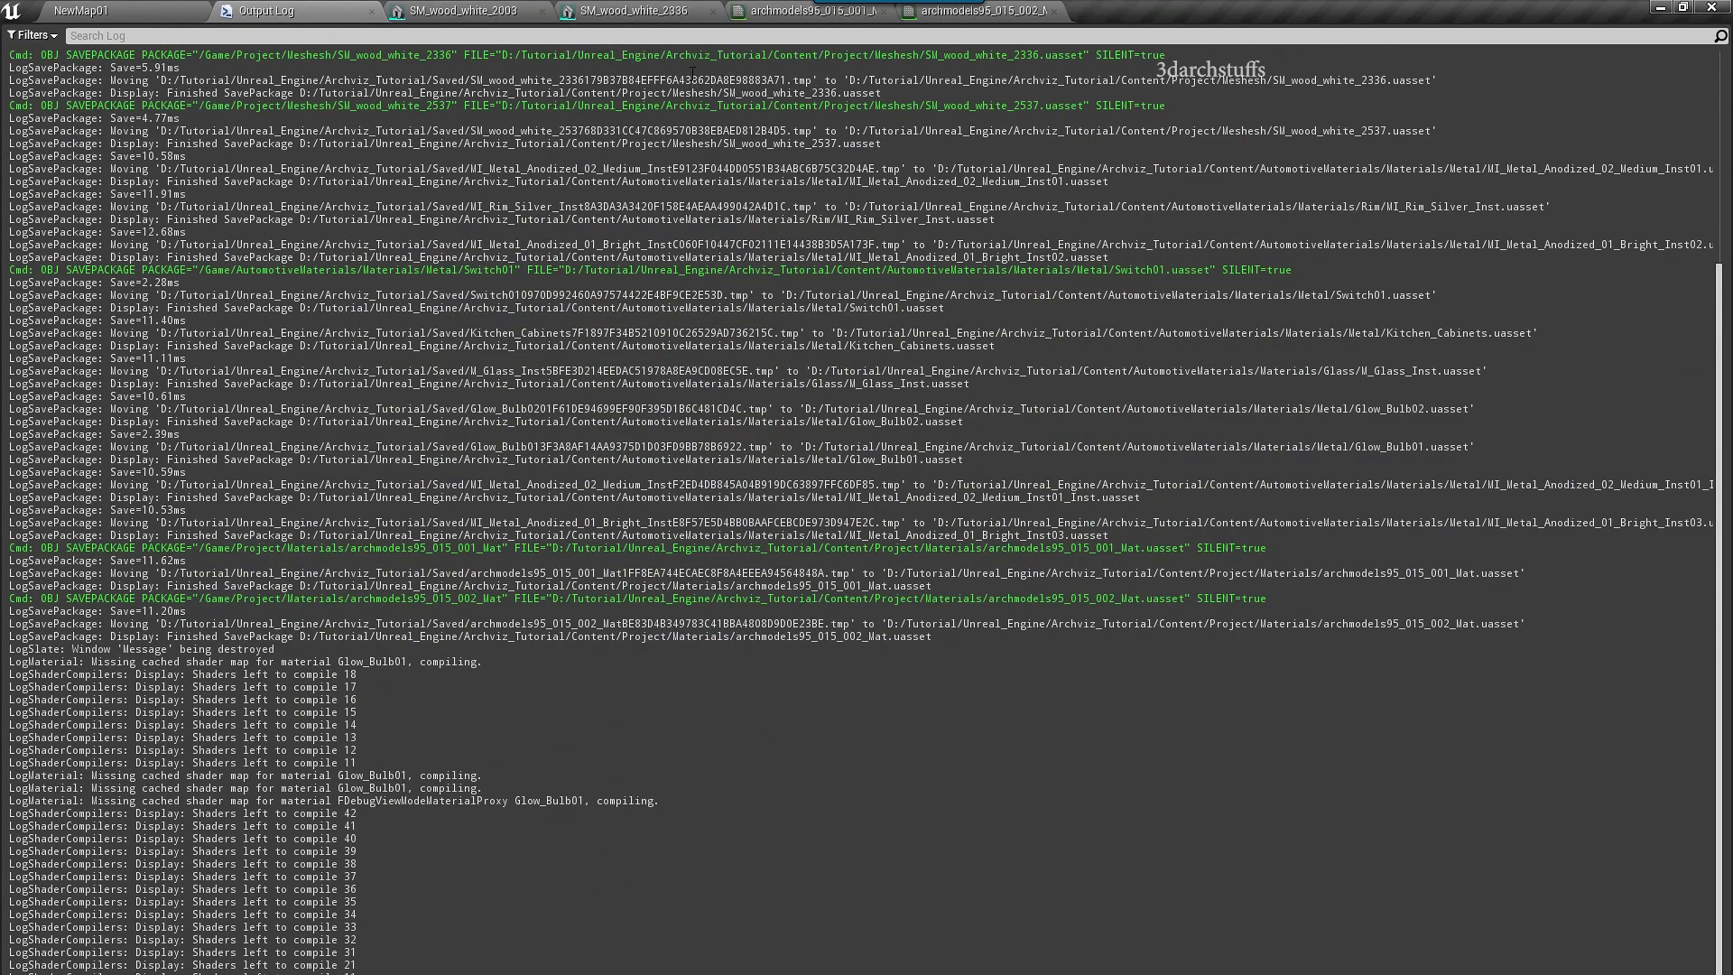
left_click(543, 11)
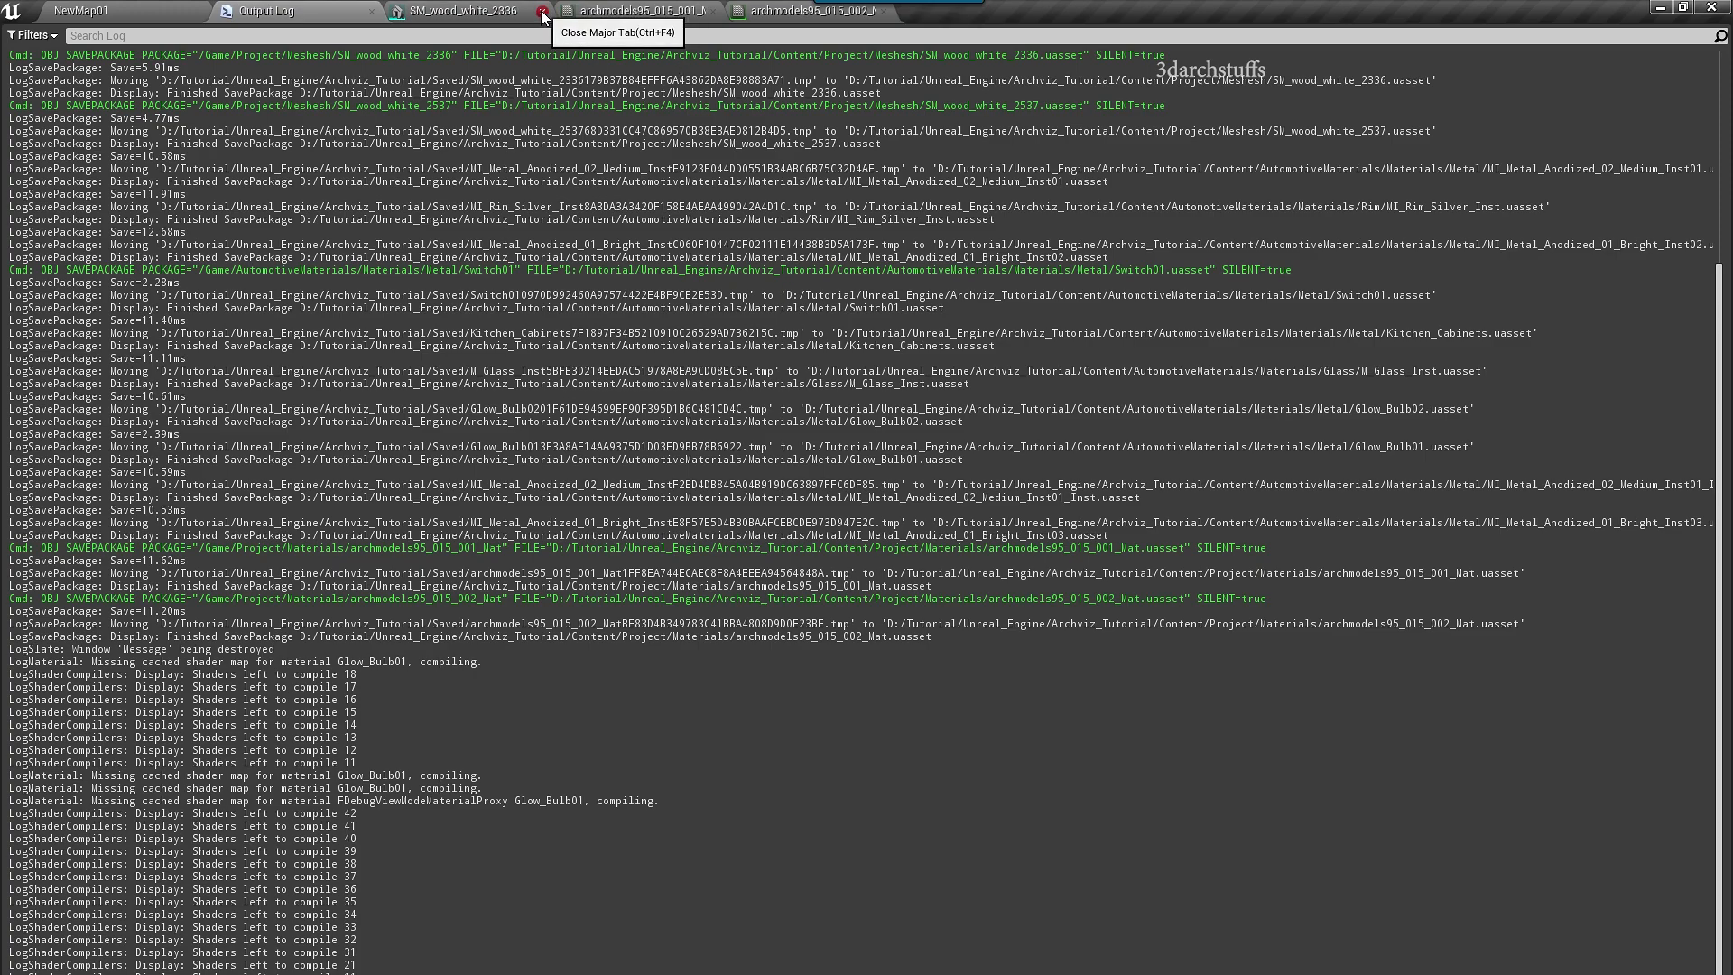
left_click(543, 13)
- Close archmodels95_015_001_Mat and archmodels95_015_002_Mat, applying the changes to both original materials
left_click(543, 12)
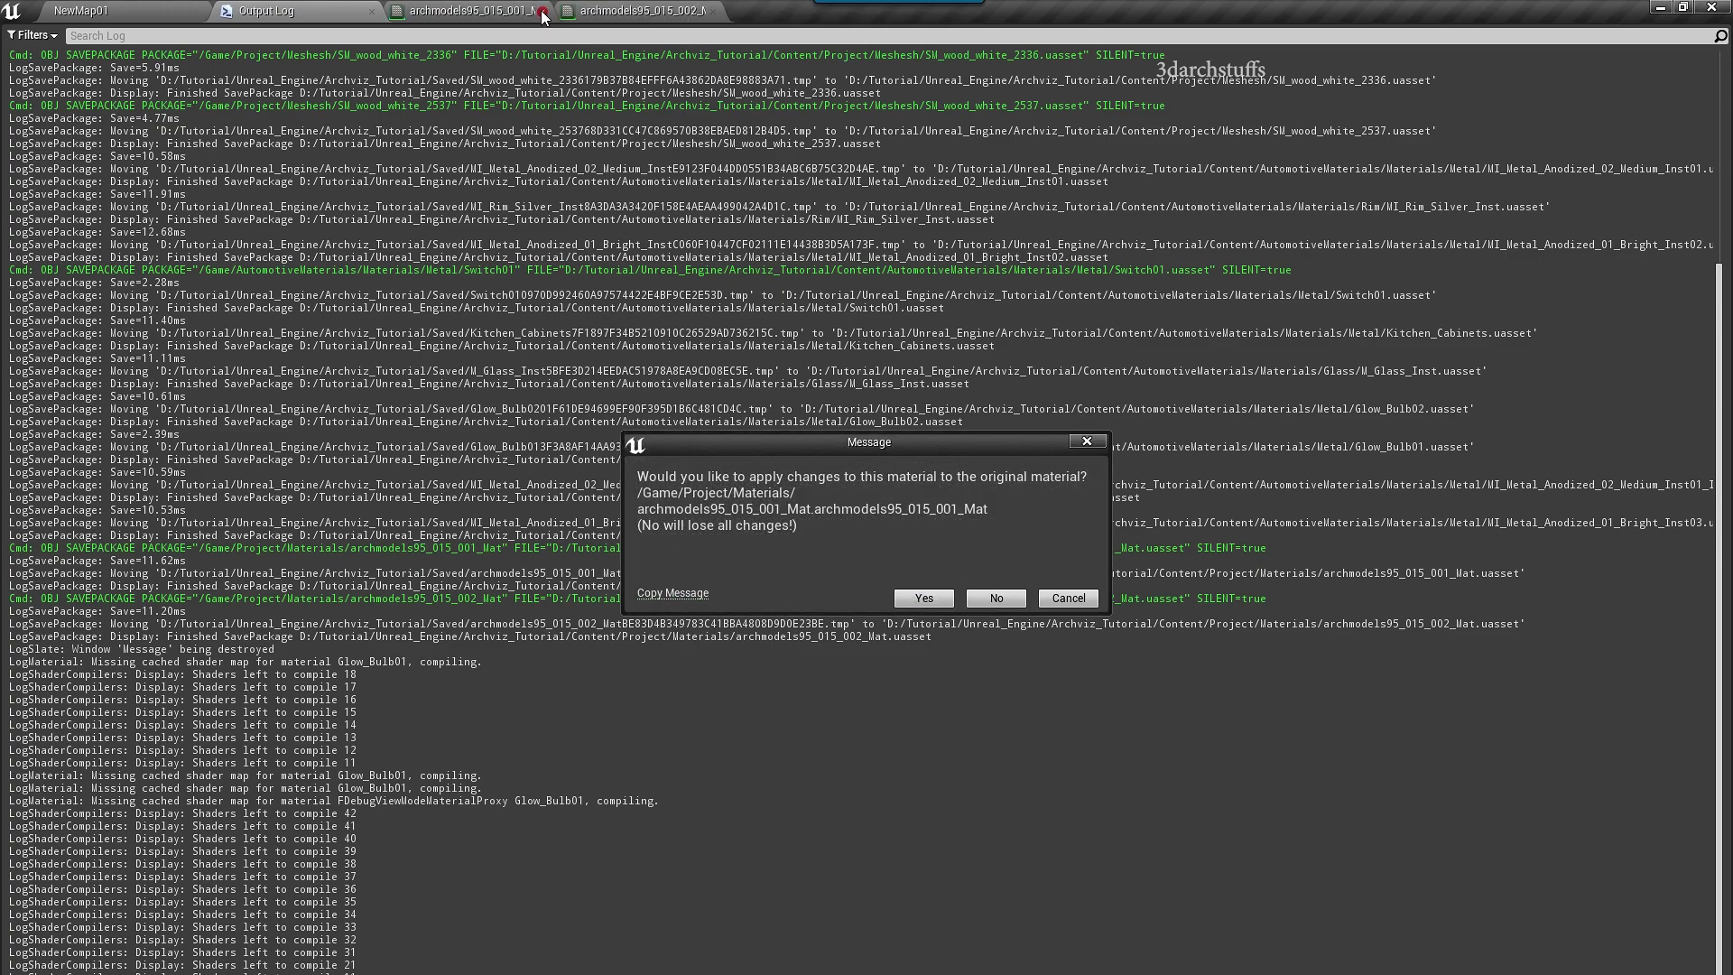
left_click(934, 599)
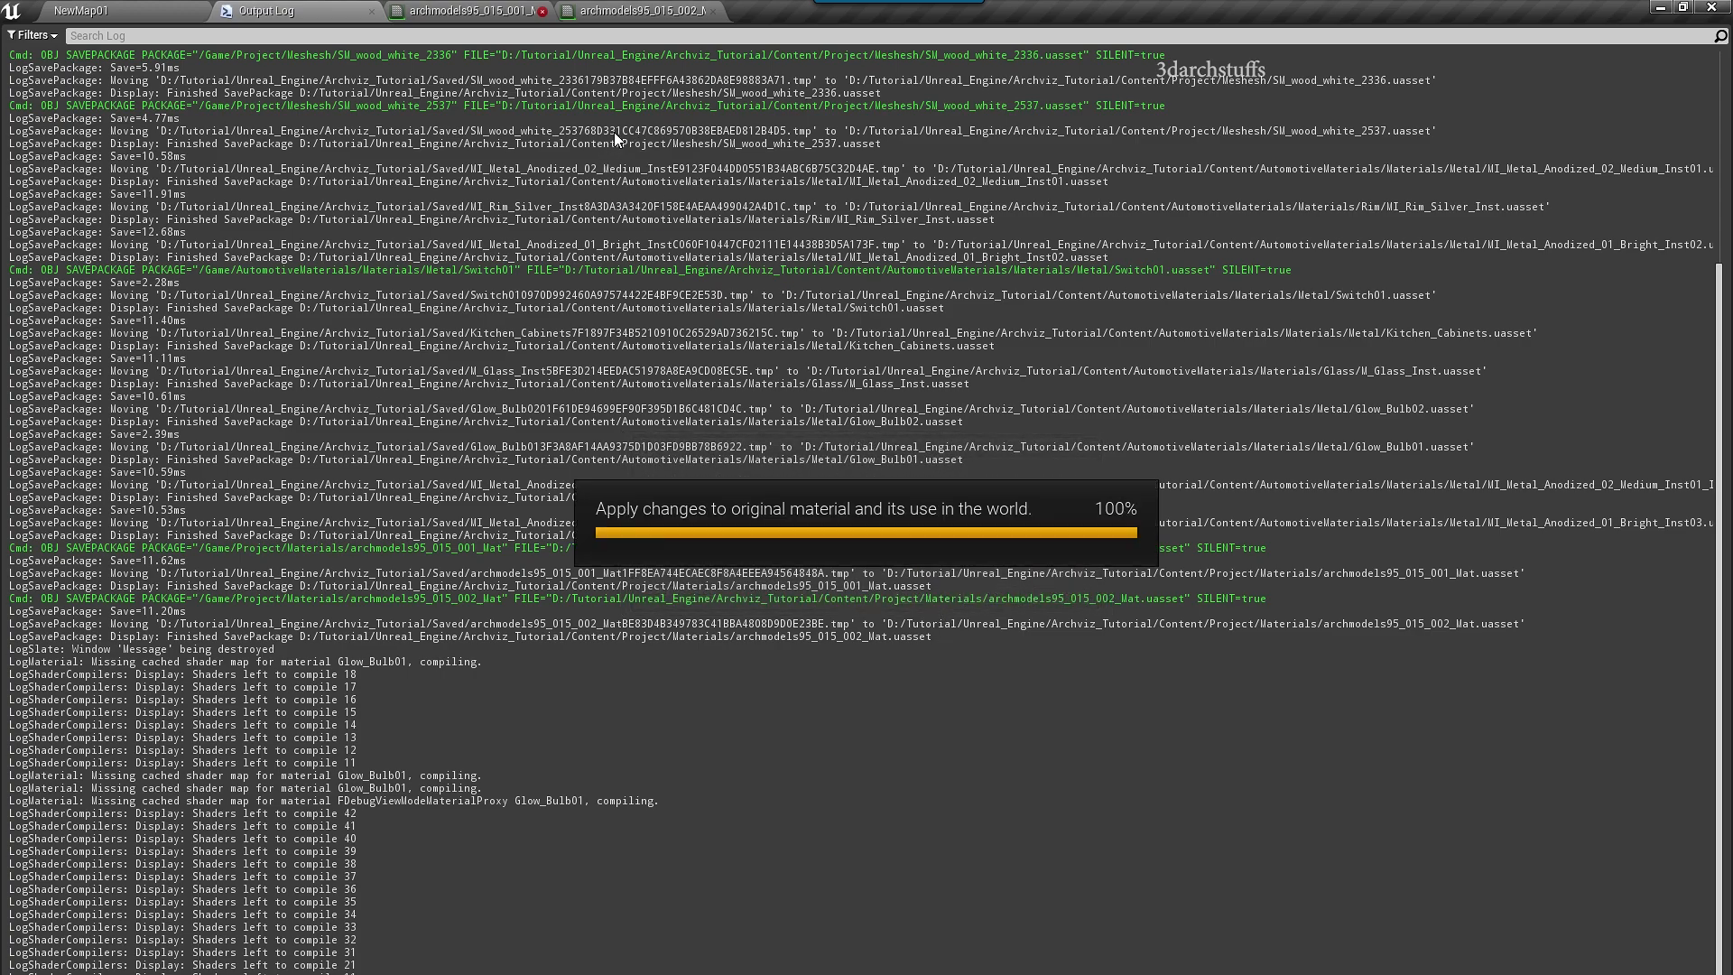
left_click(541, 12)
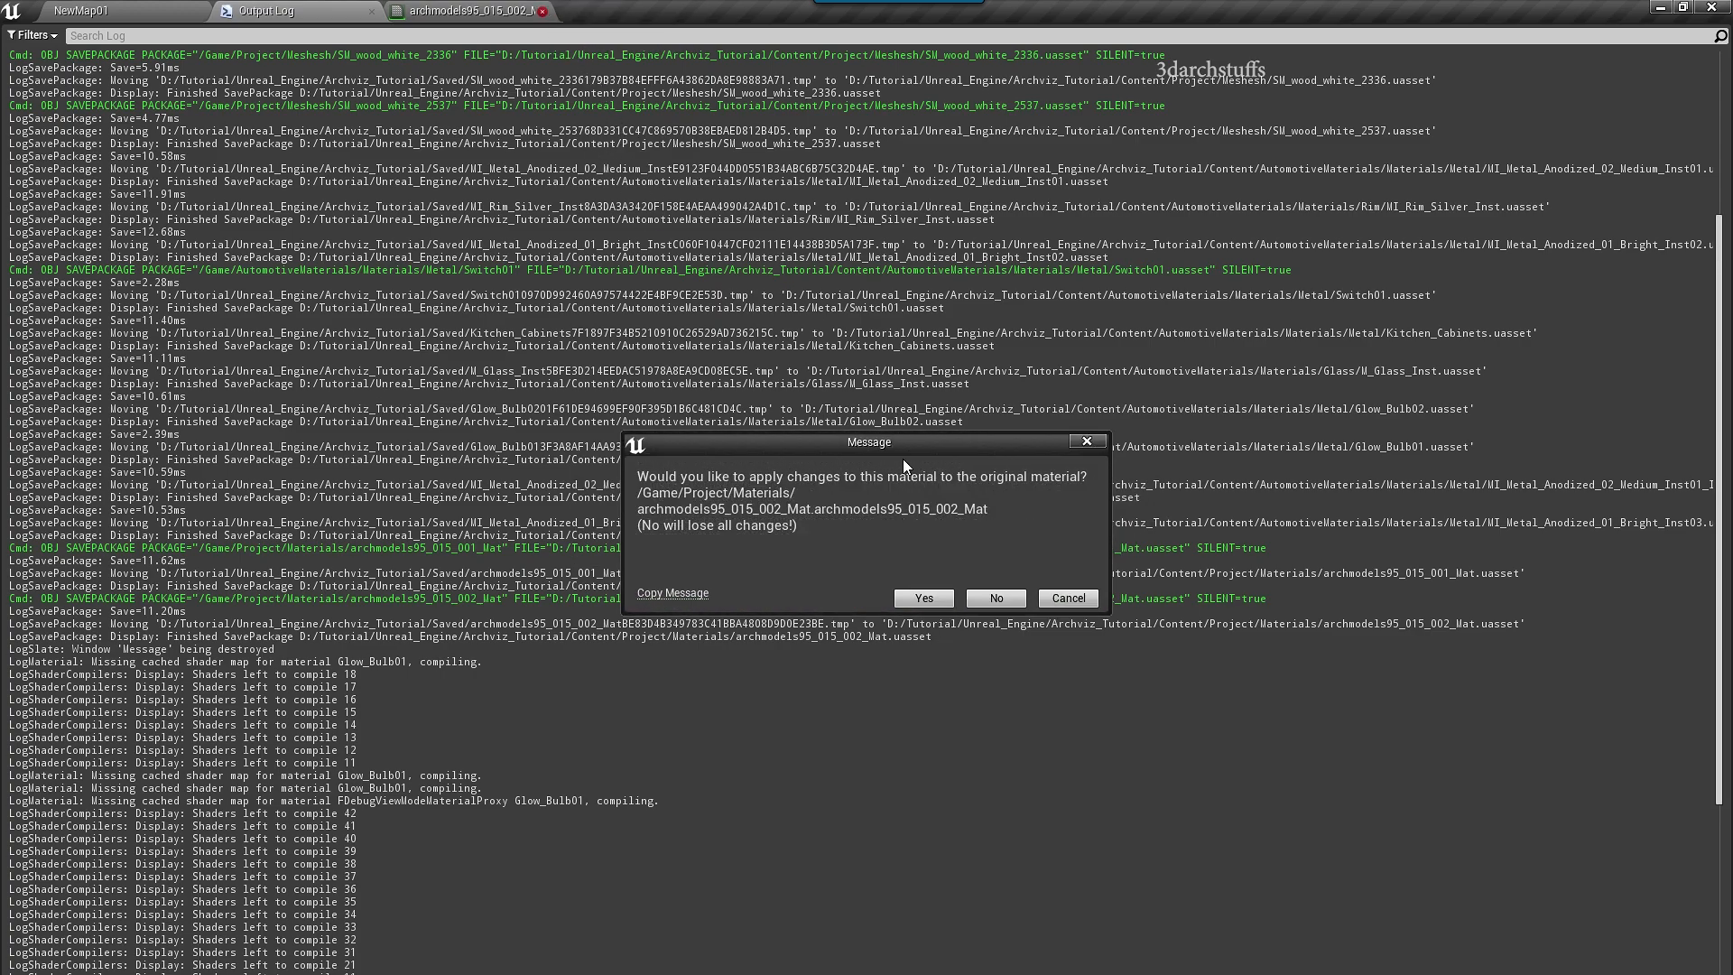
left_click(919, 599)
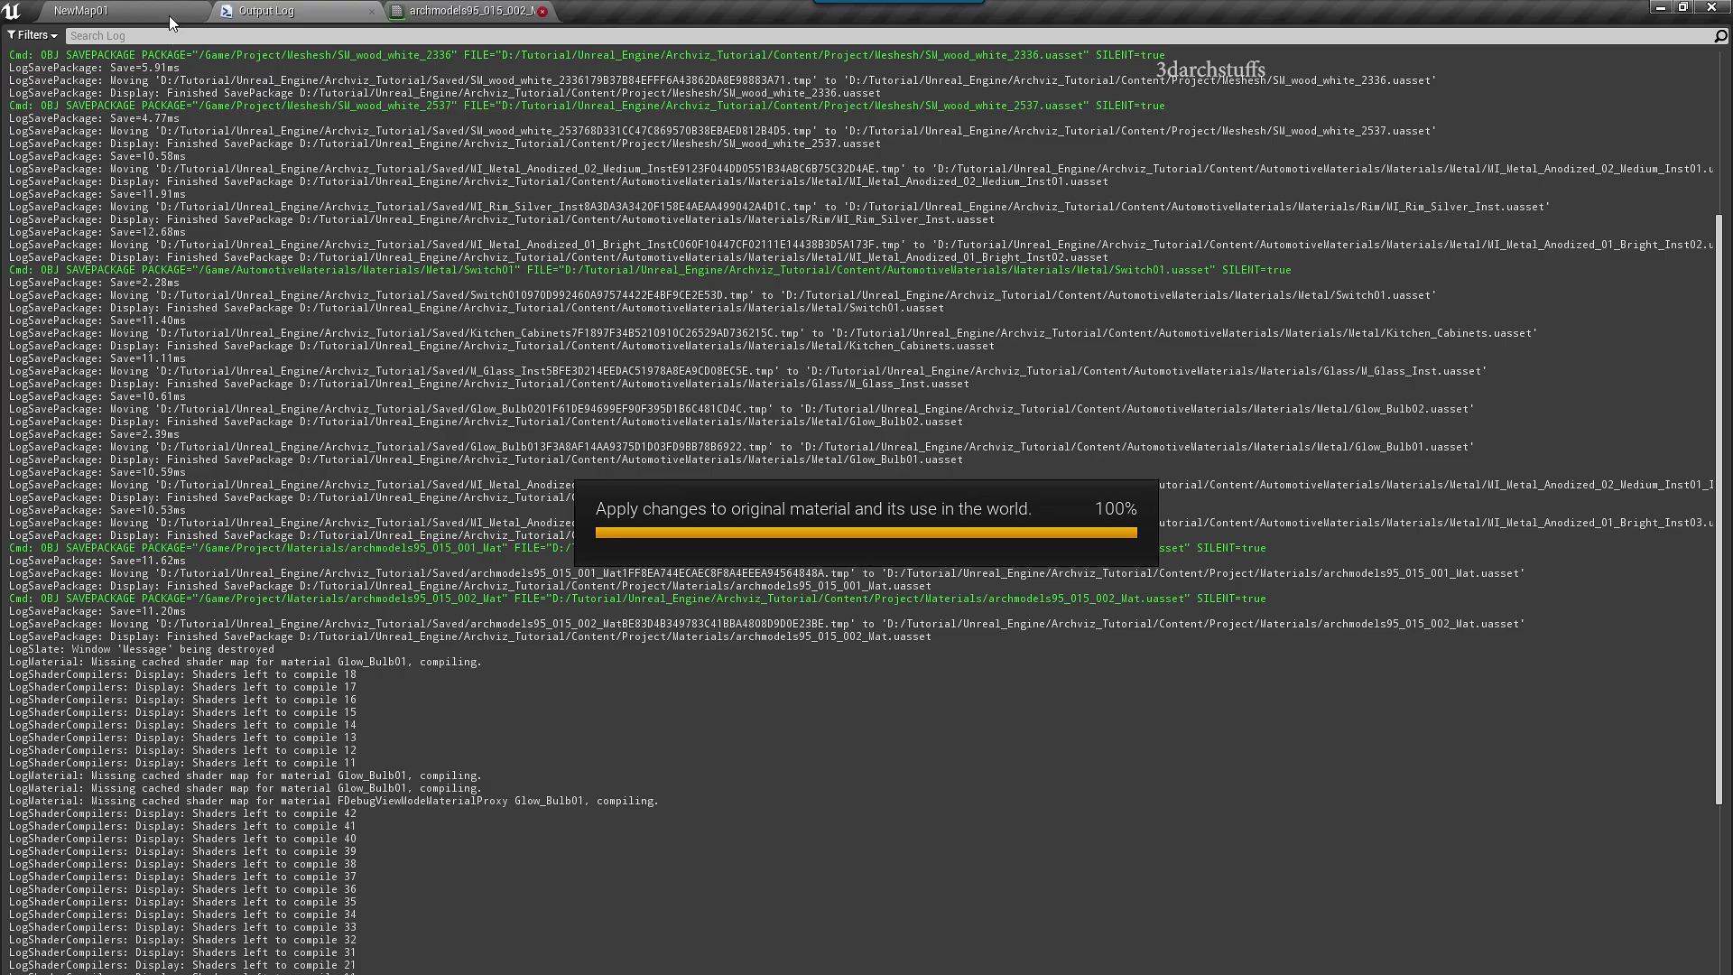
- Assign HD_1_Mat to the material slot of the floor's static mesh SM_wood_white_2553 in its mesh editor
left_click(170, 14)
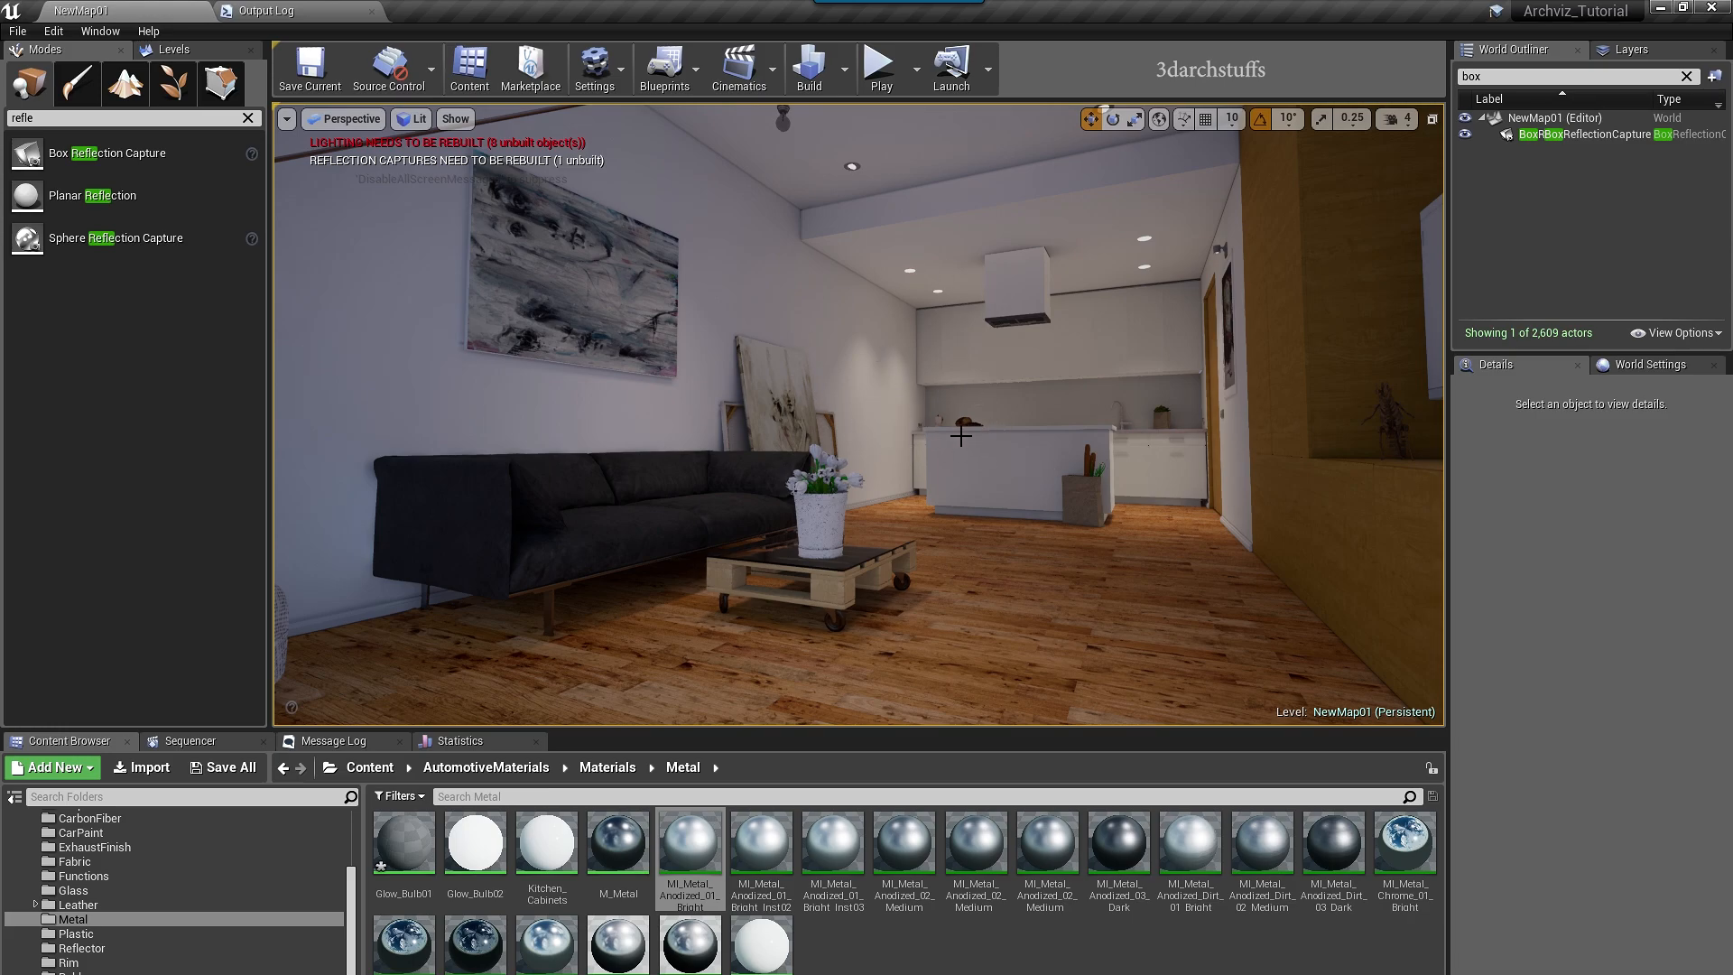
right_click_drag(1027, 425, 840, 428)
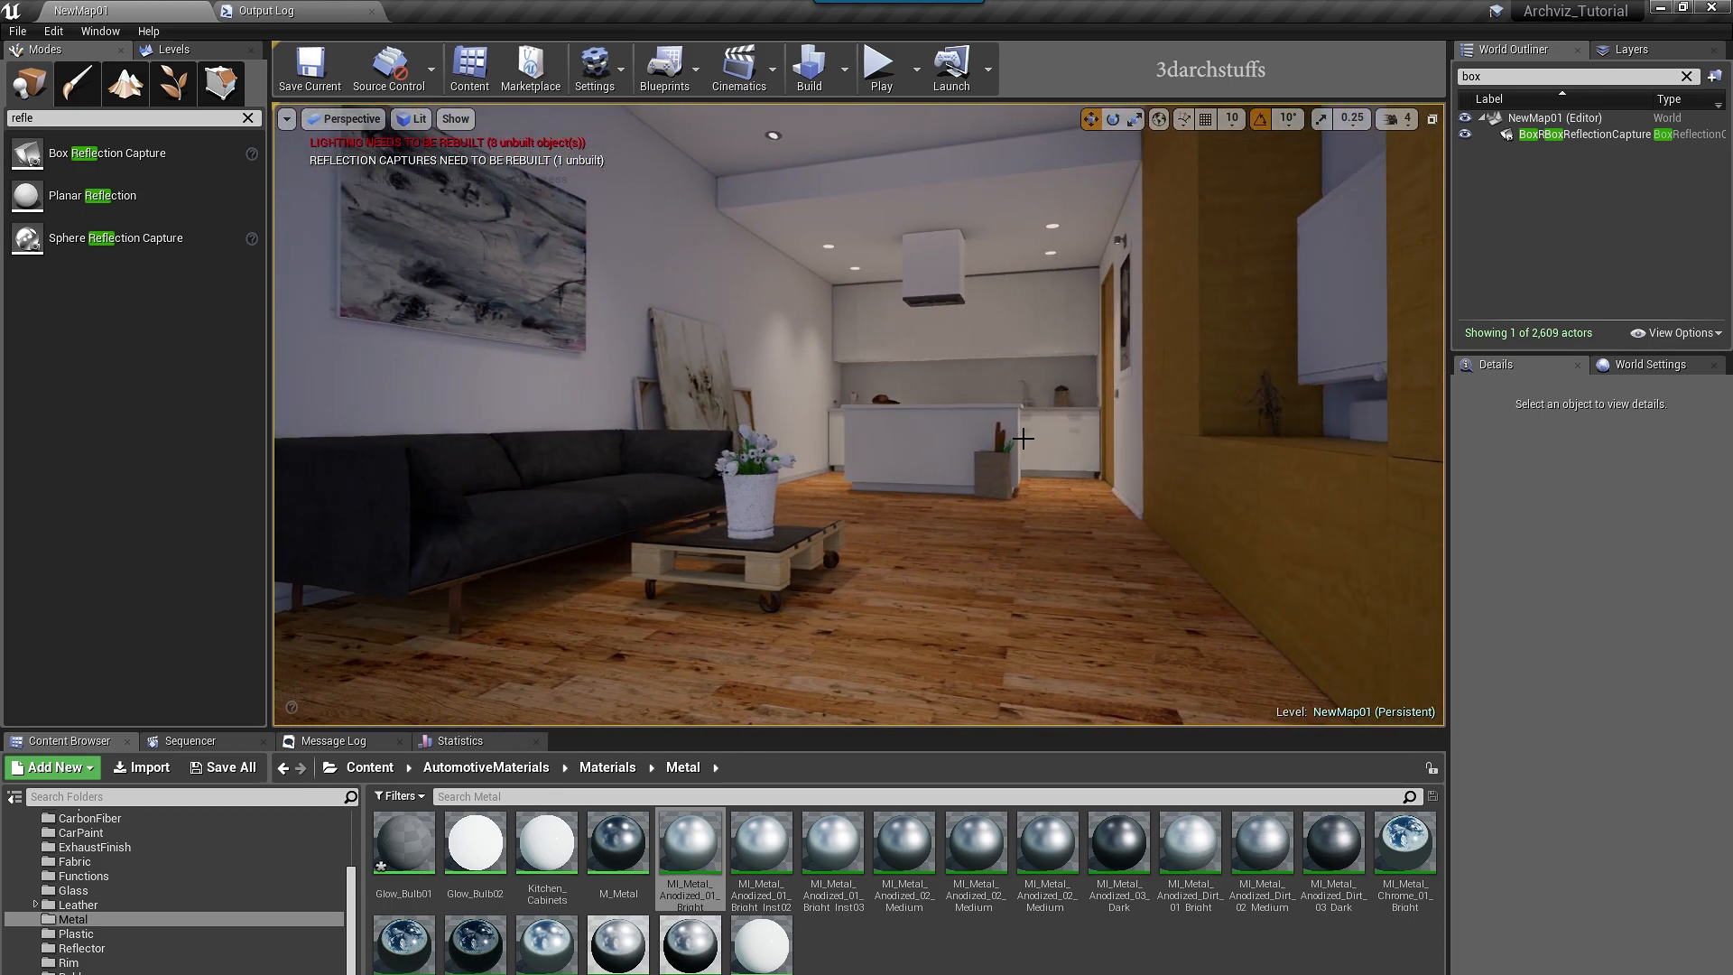
left_click(1012, 564)
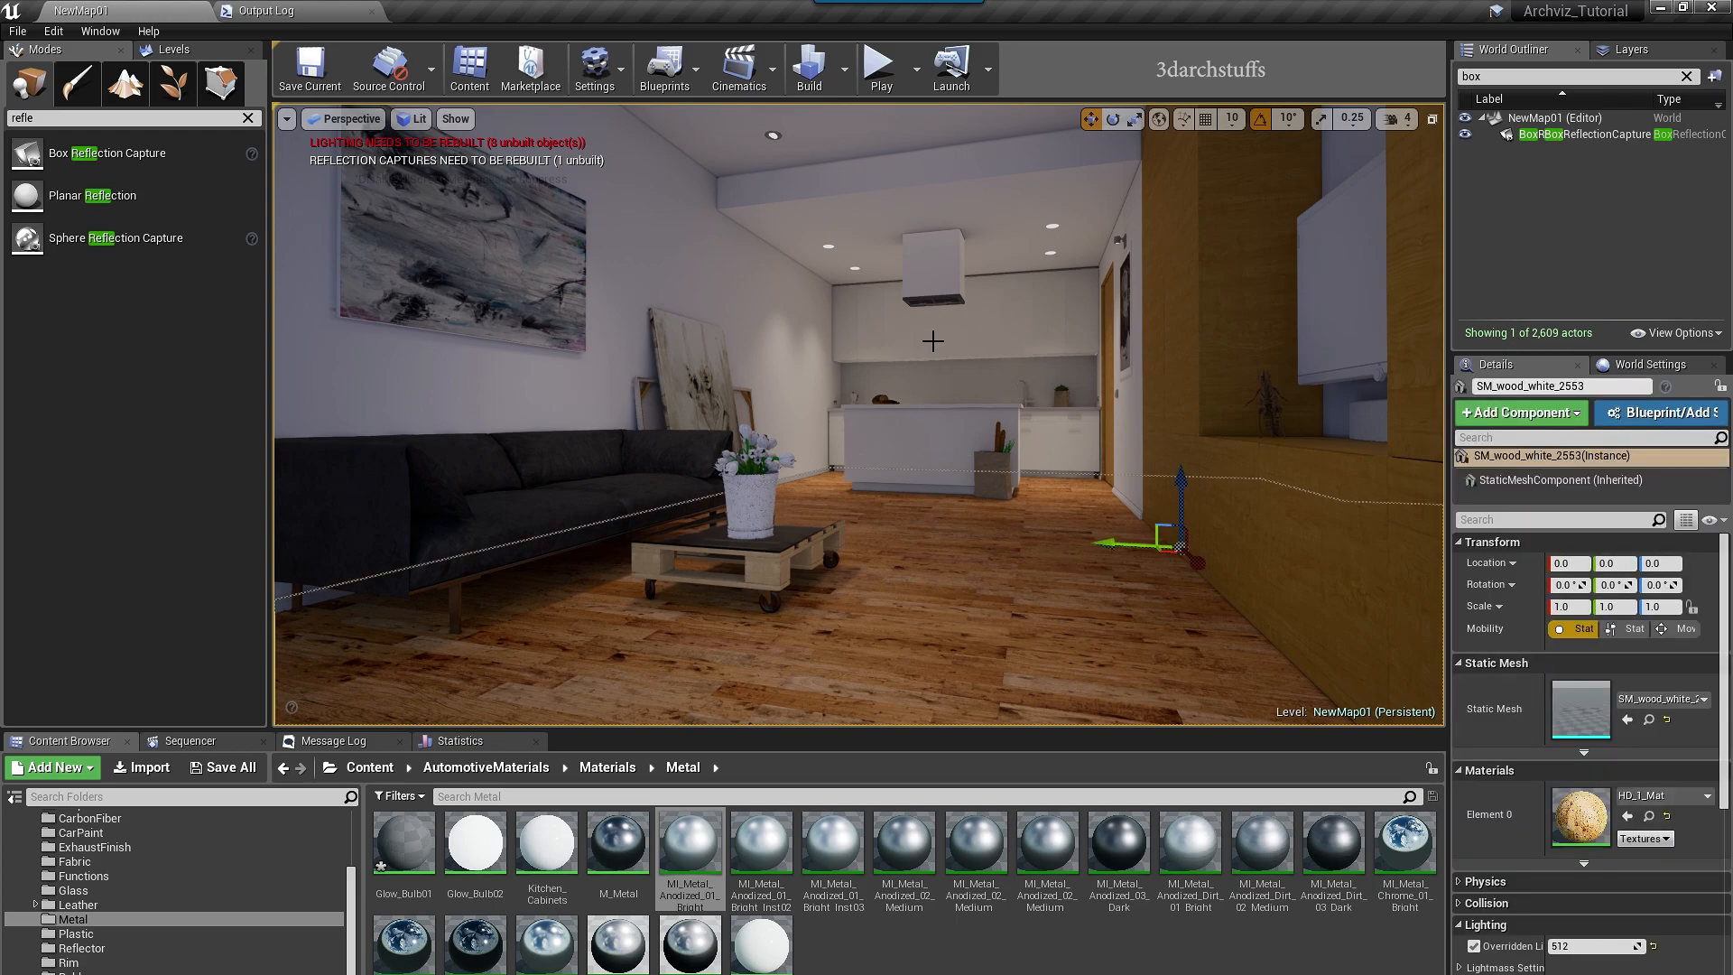
right_click_drag(932, 341, 1011, 358)
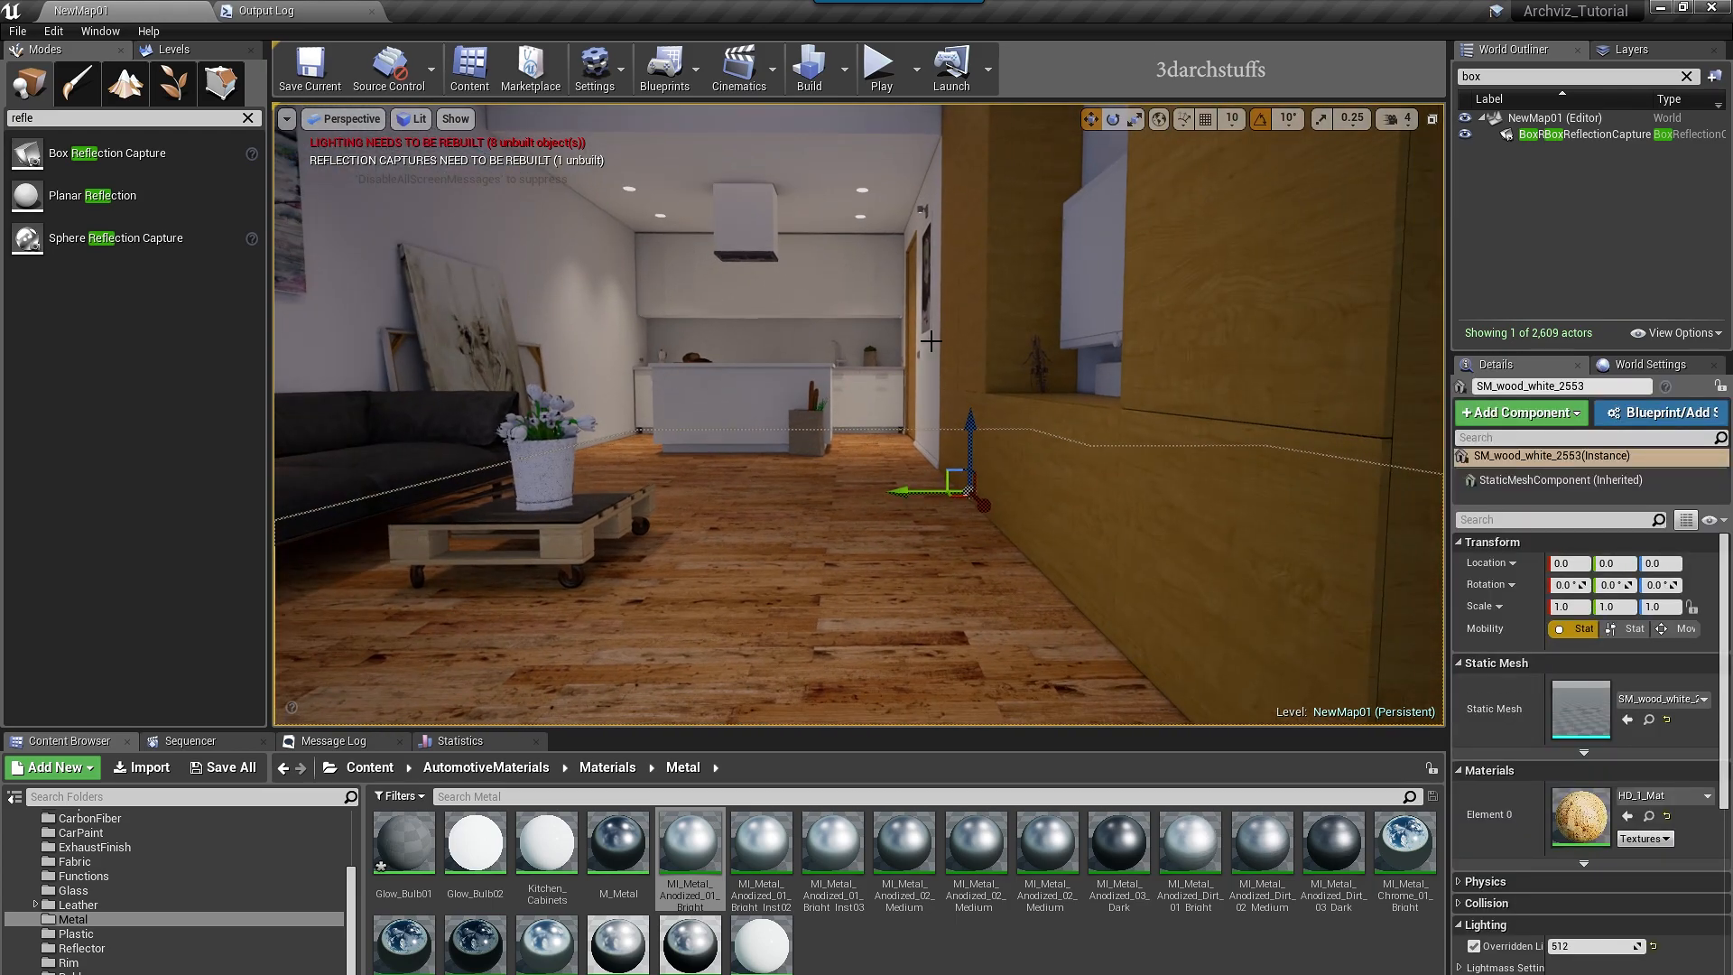
left_click(1645, 817)
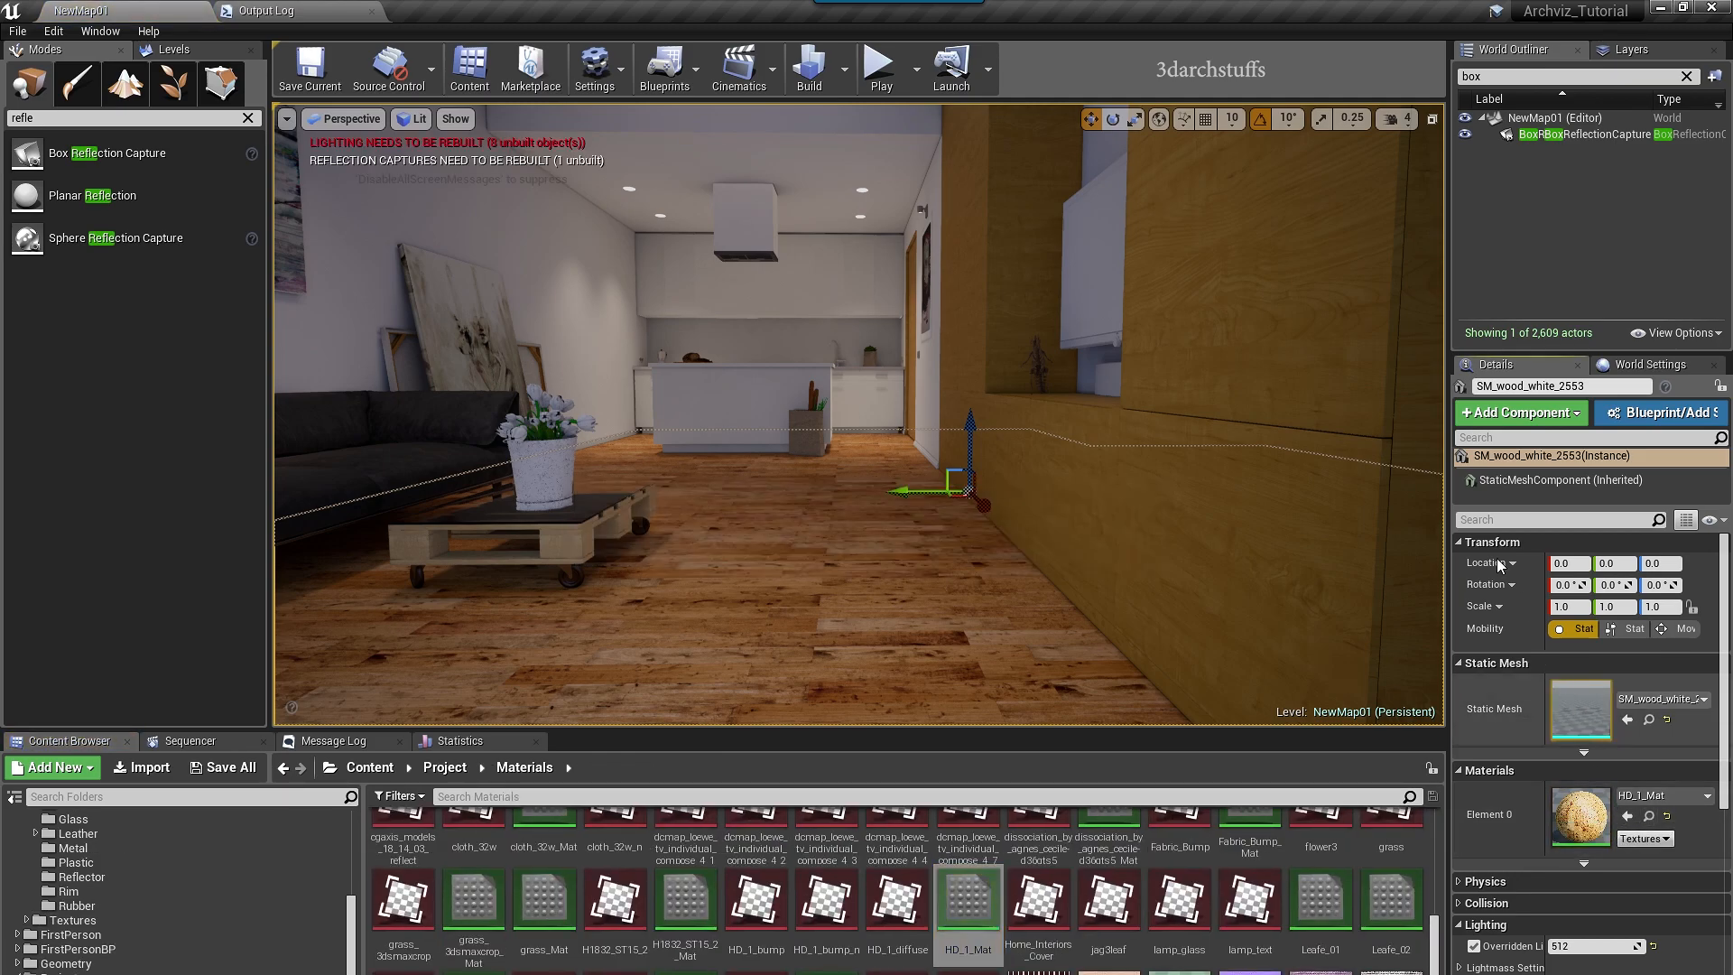
double_click(1581, 709)
left_click_drag(441, 40, 464, 11)
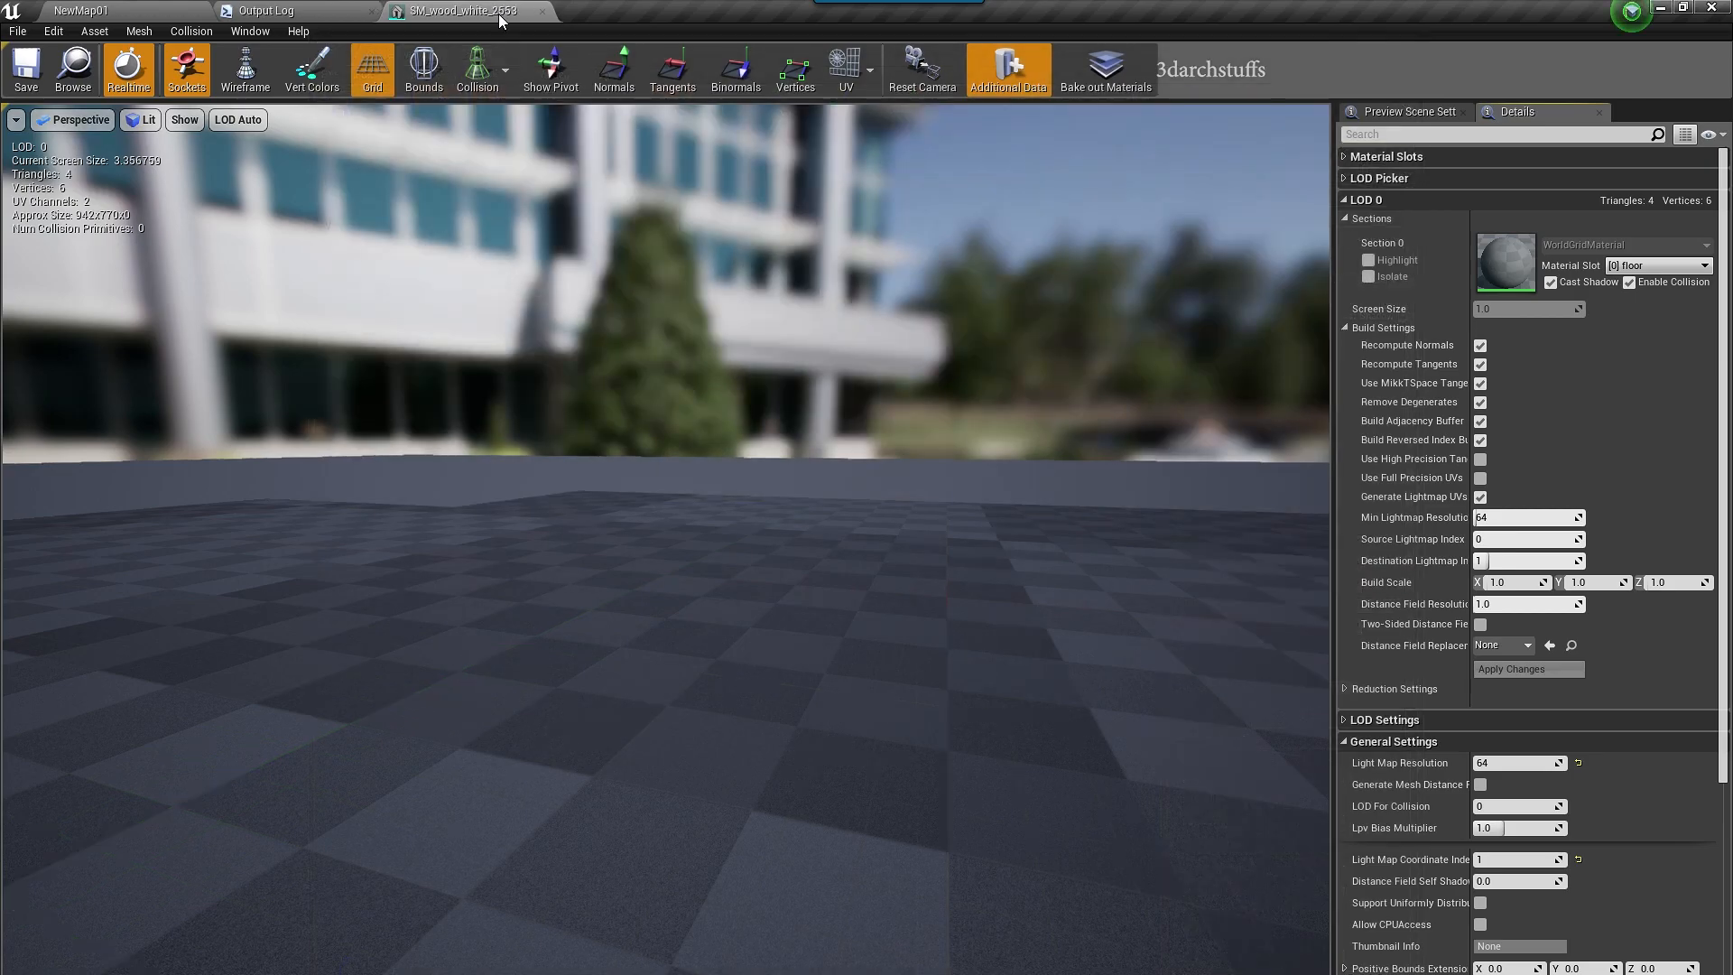
left_click(1346, 157)
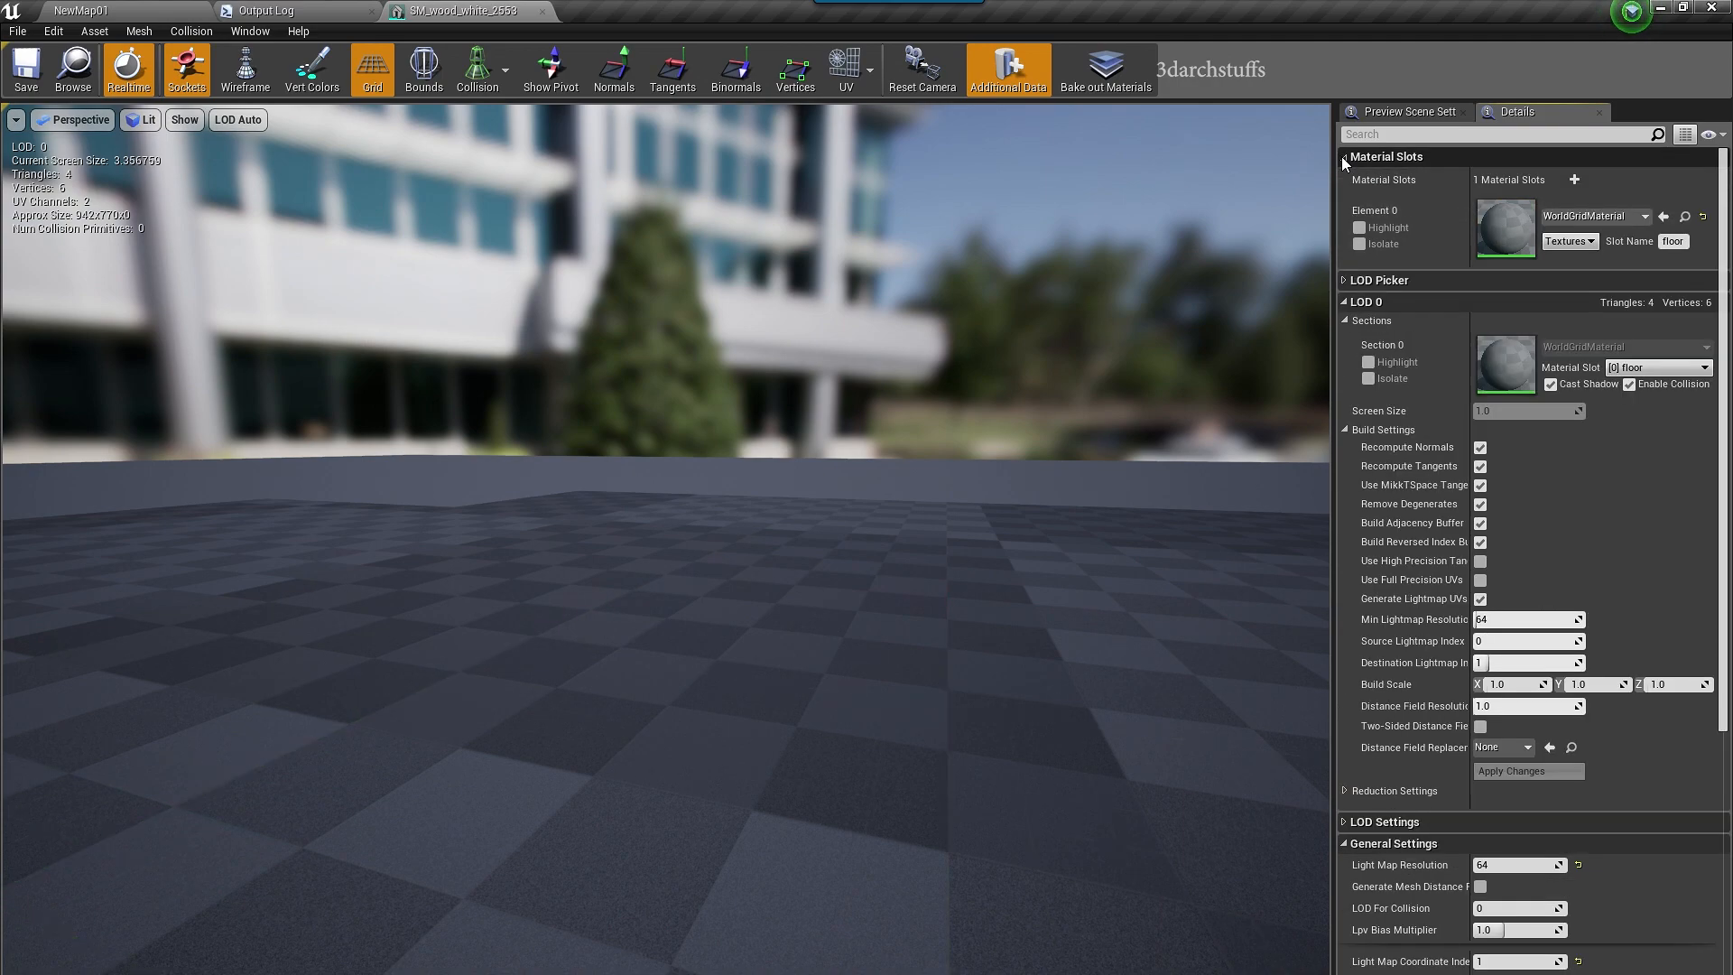
left_click(1662, 217)
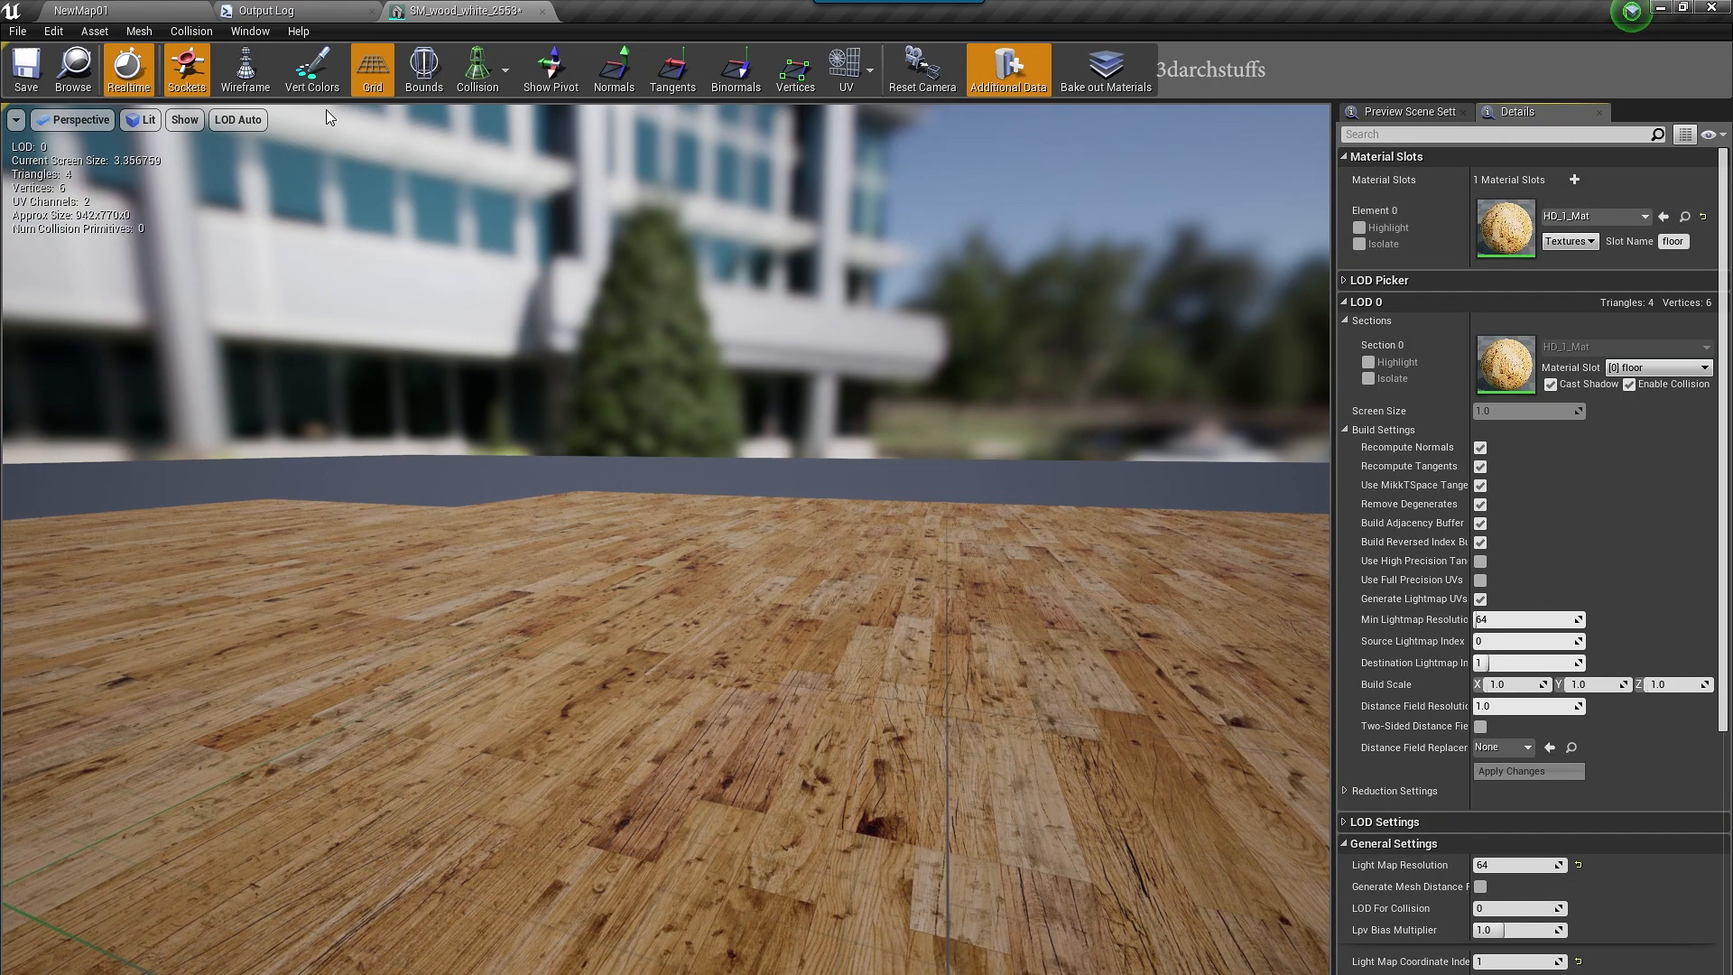
- Override the selected floor's material in the NewMap01 level with 01_Base_01 from the Project materials
left_click(114, 10)
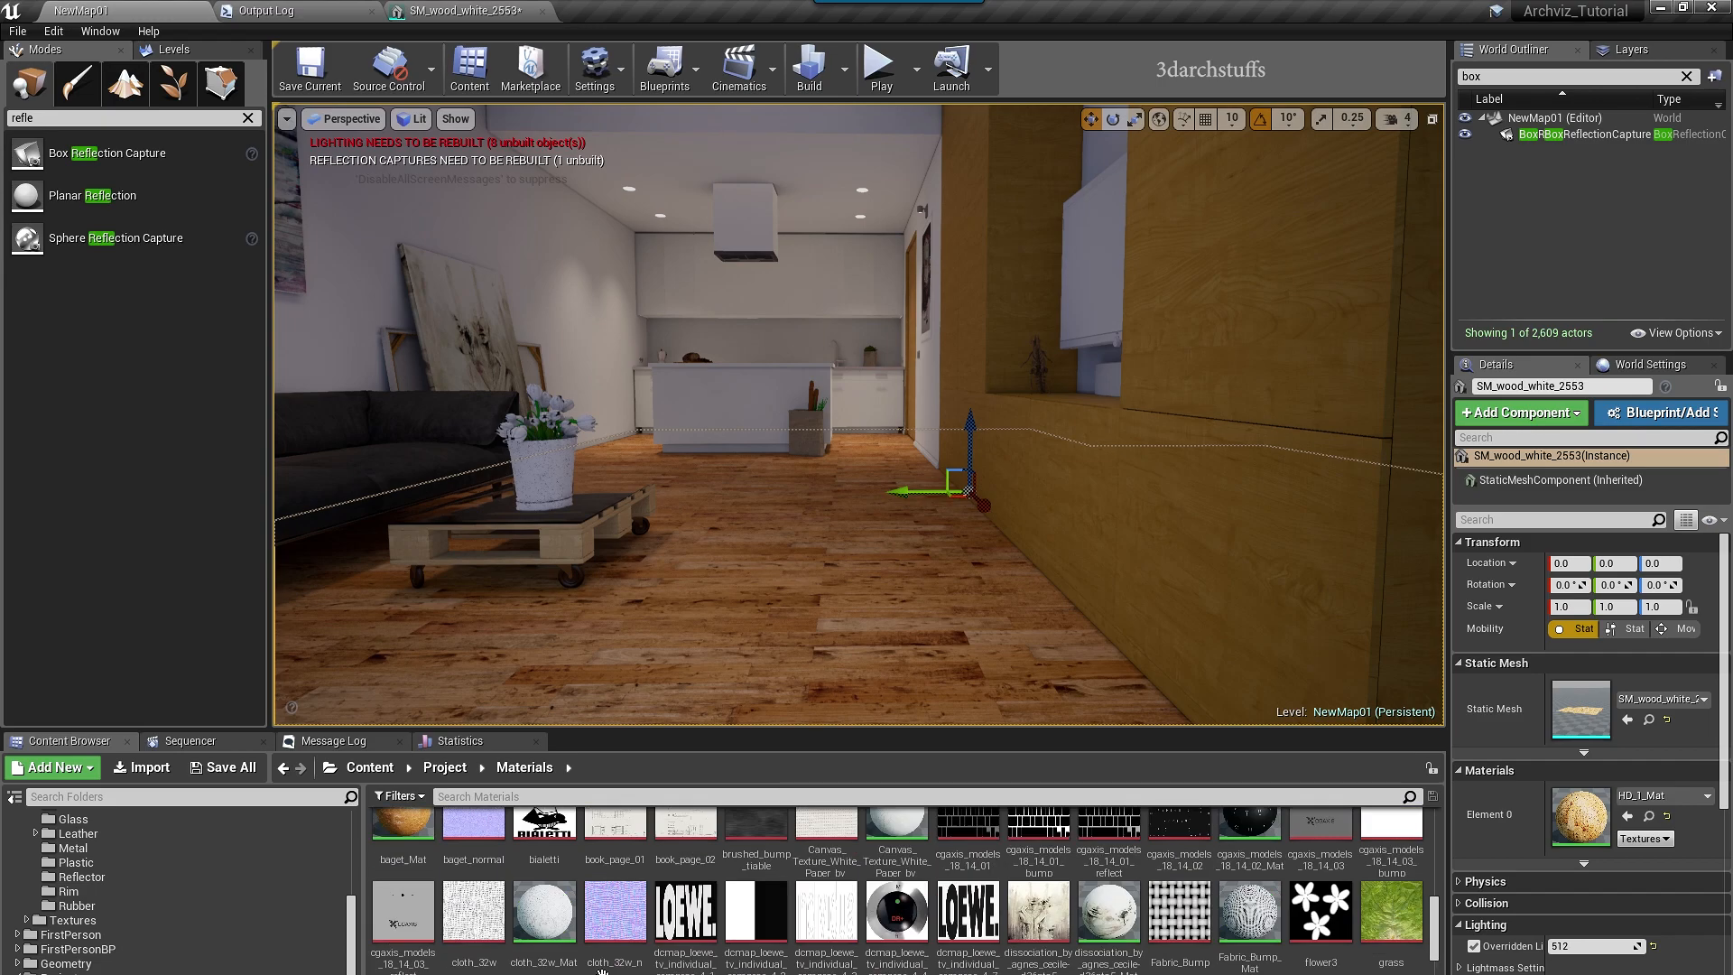
scroll(578, 940, "up", 6)
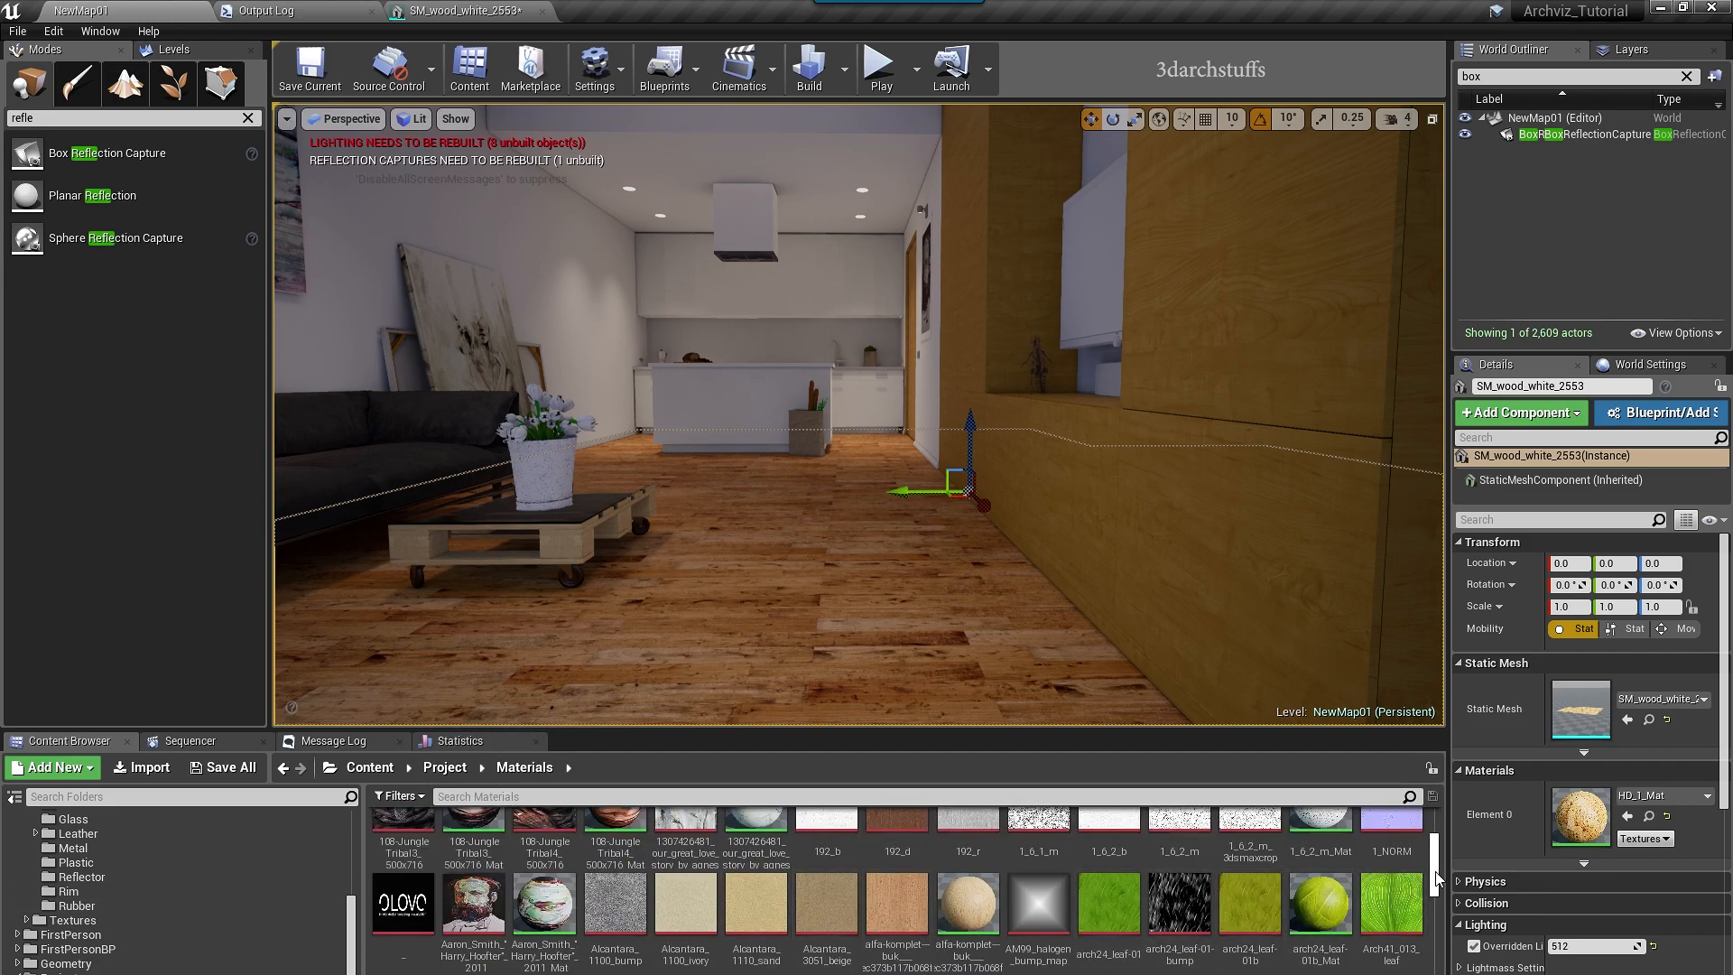
left_click_drag(1435, 880, 1437, 825)
left_click(685, 844)
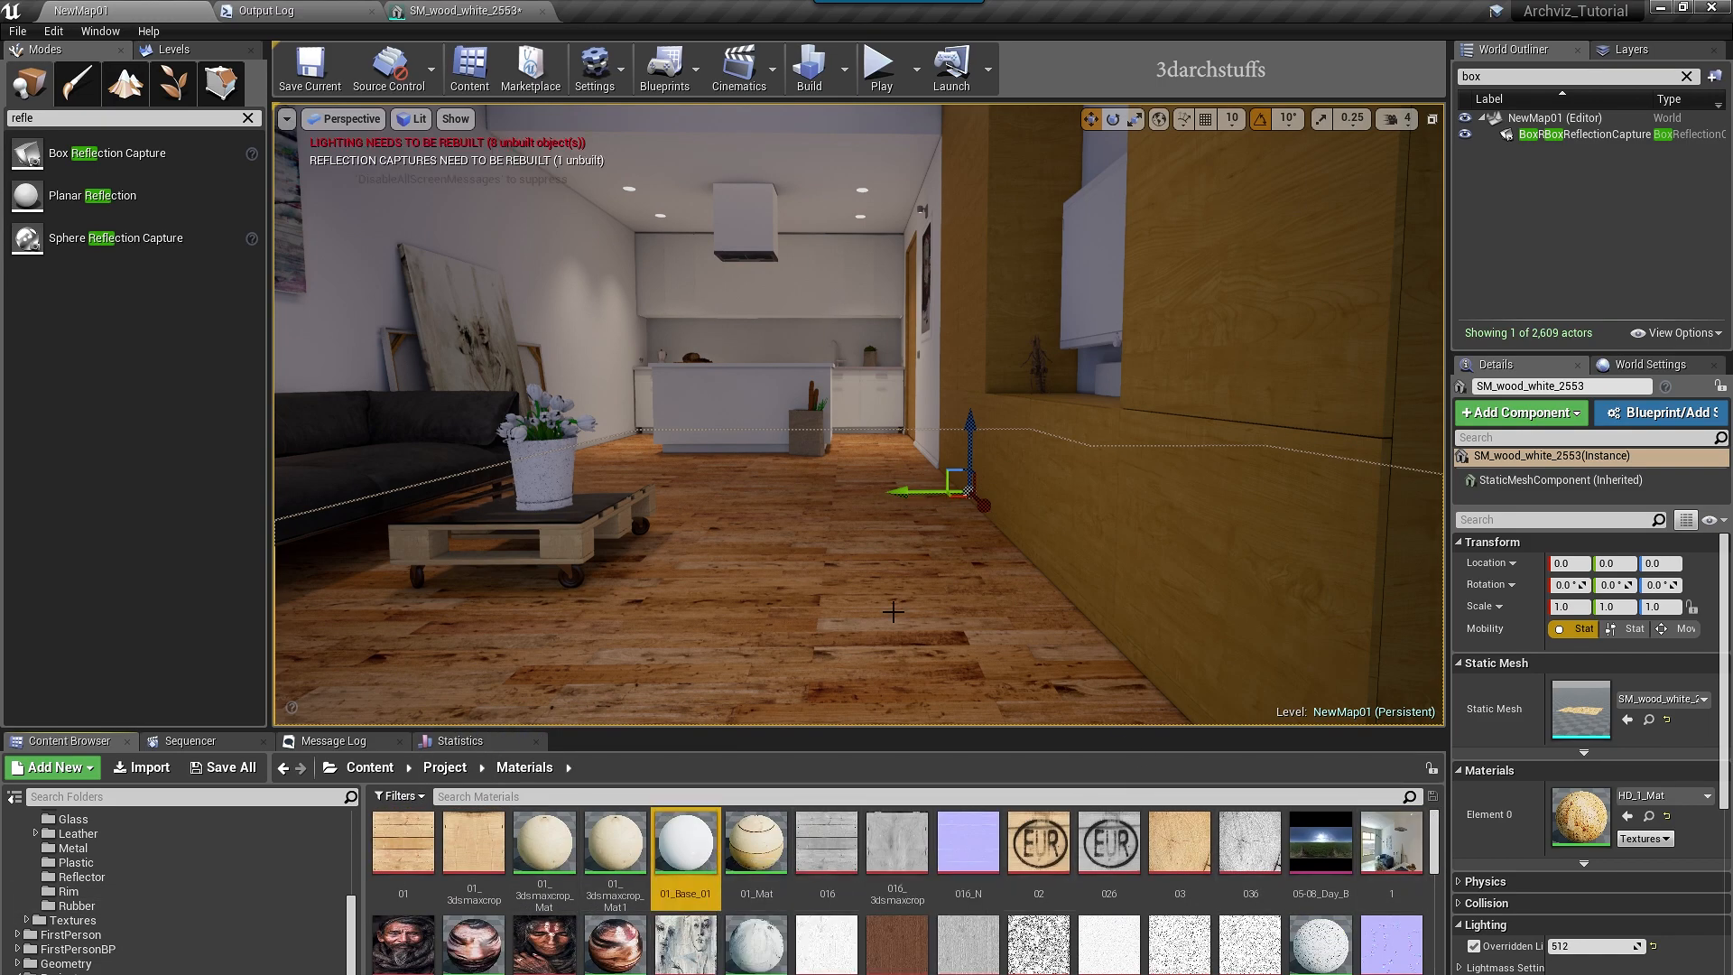
left_click(1628, 815)
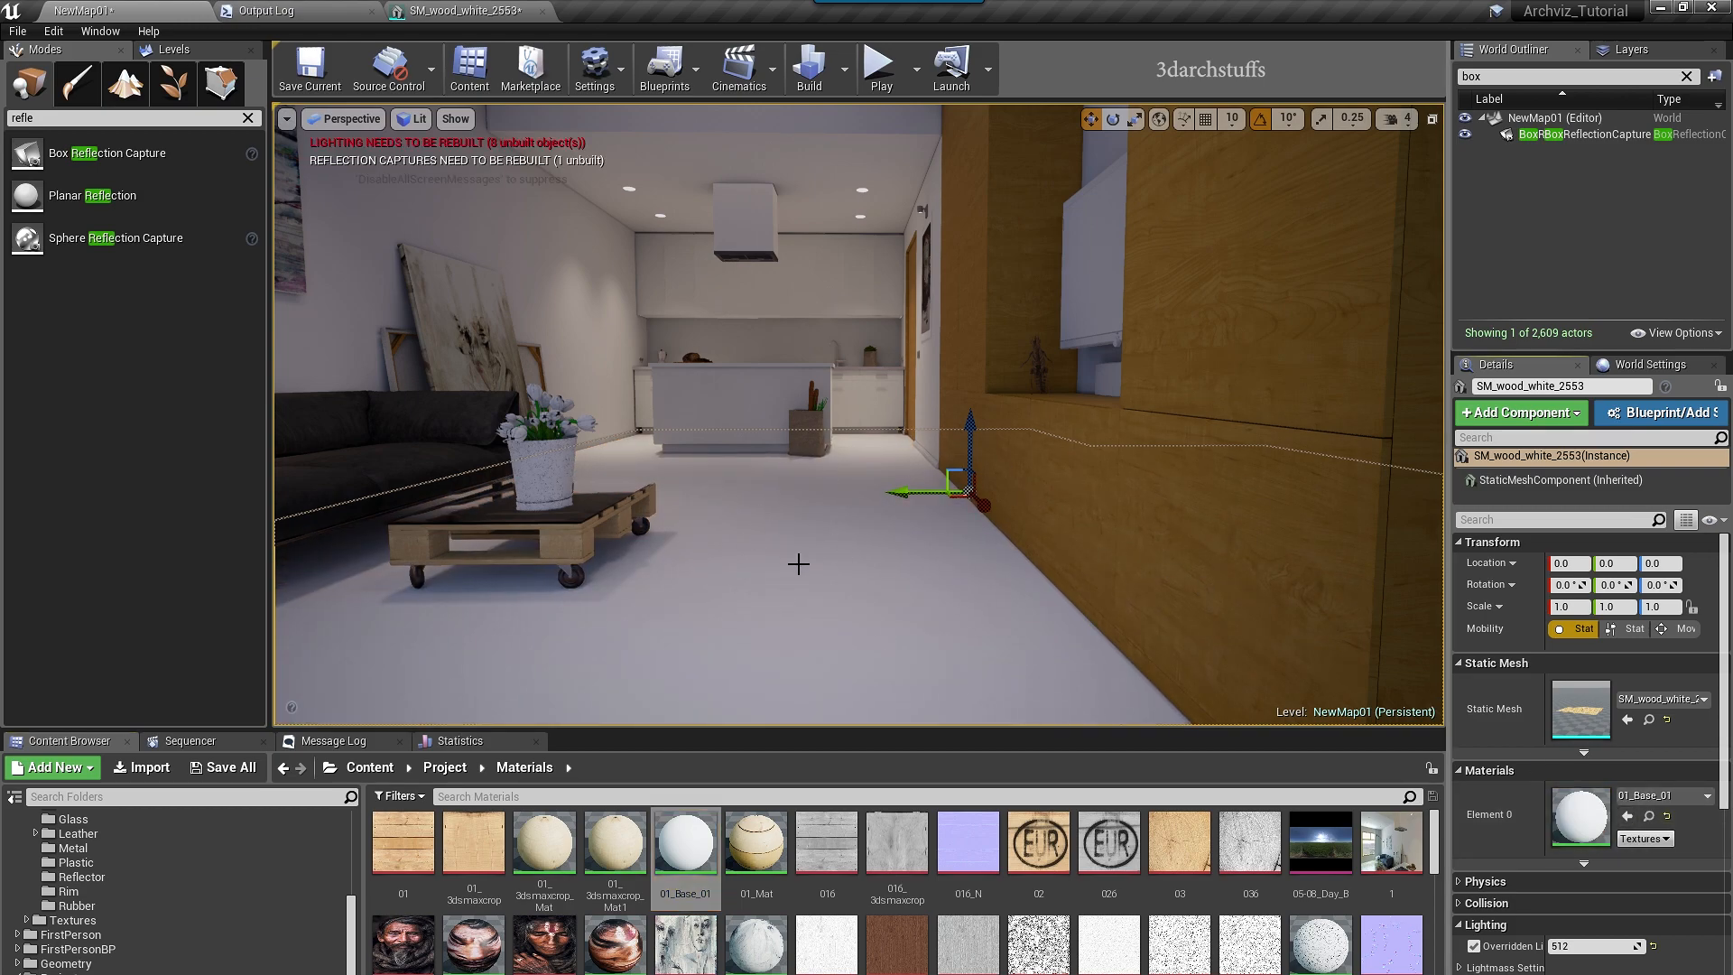
- Compare the floor mesh's default material by resetting the level override, then undo the reset and deselect the floor
double_click(1594, 718)
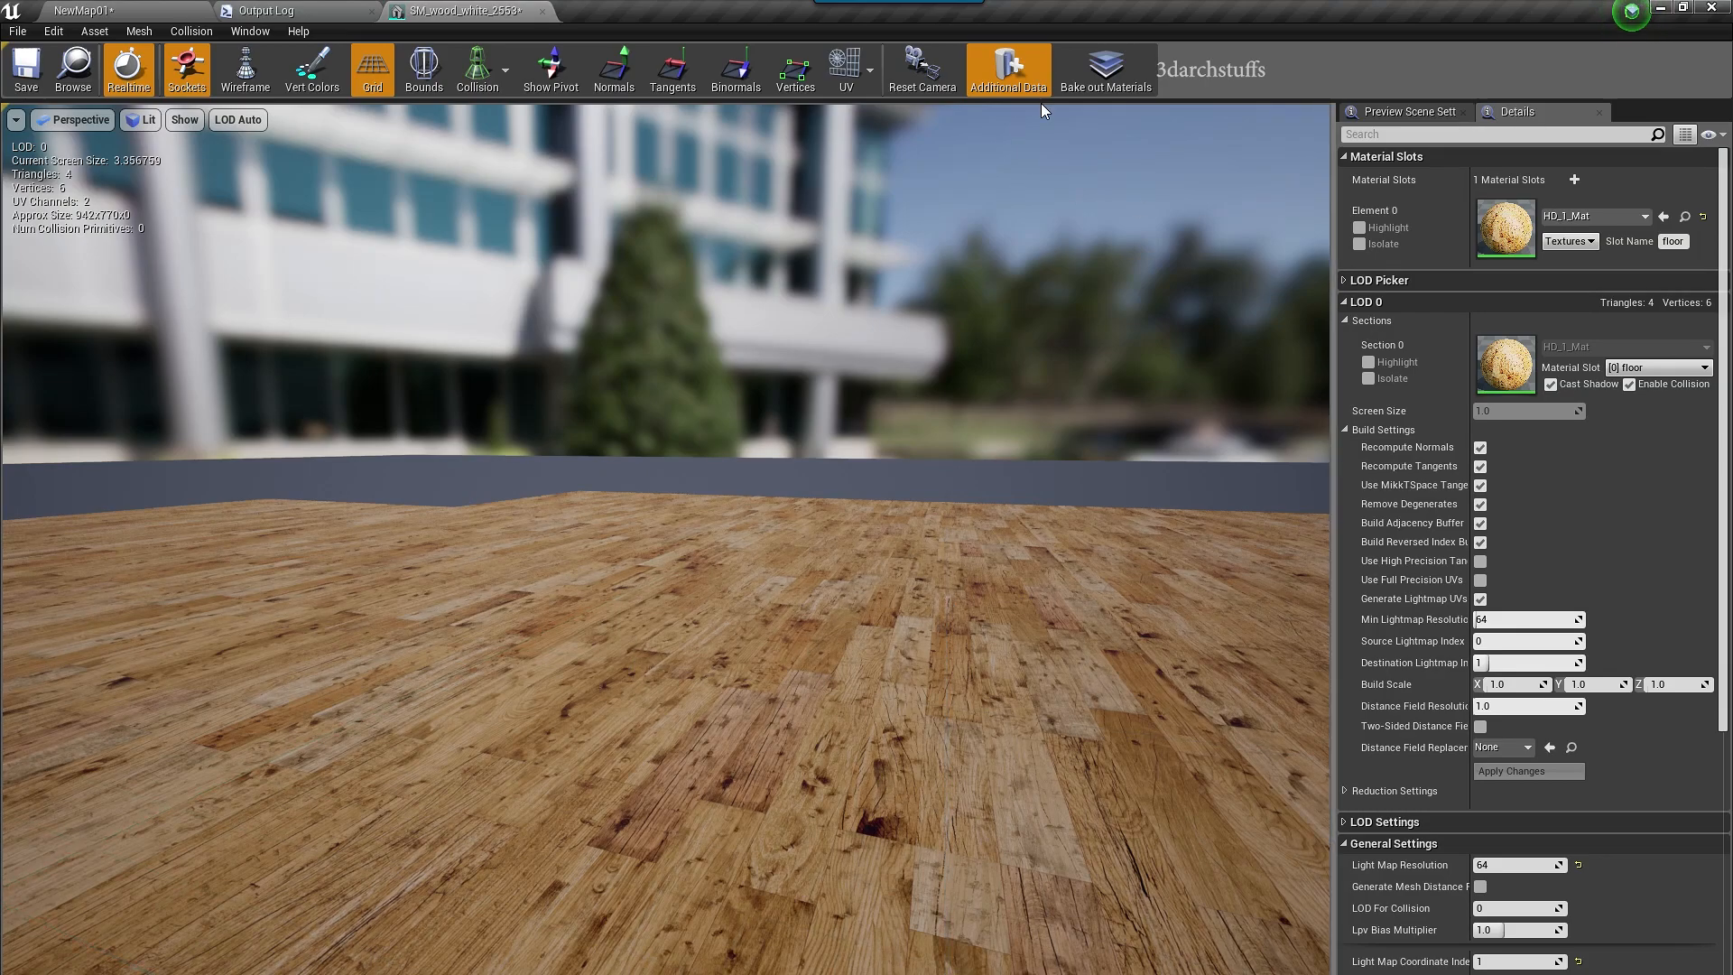
left_click(140, 9)
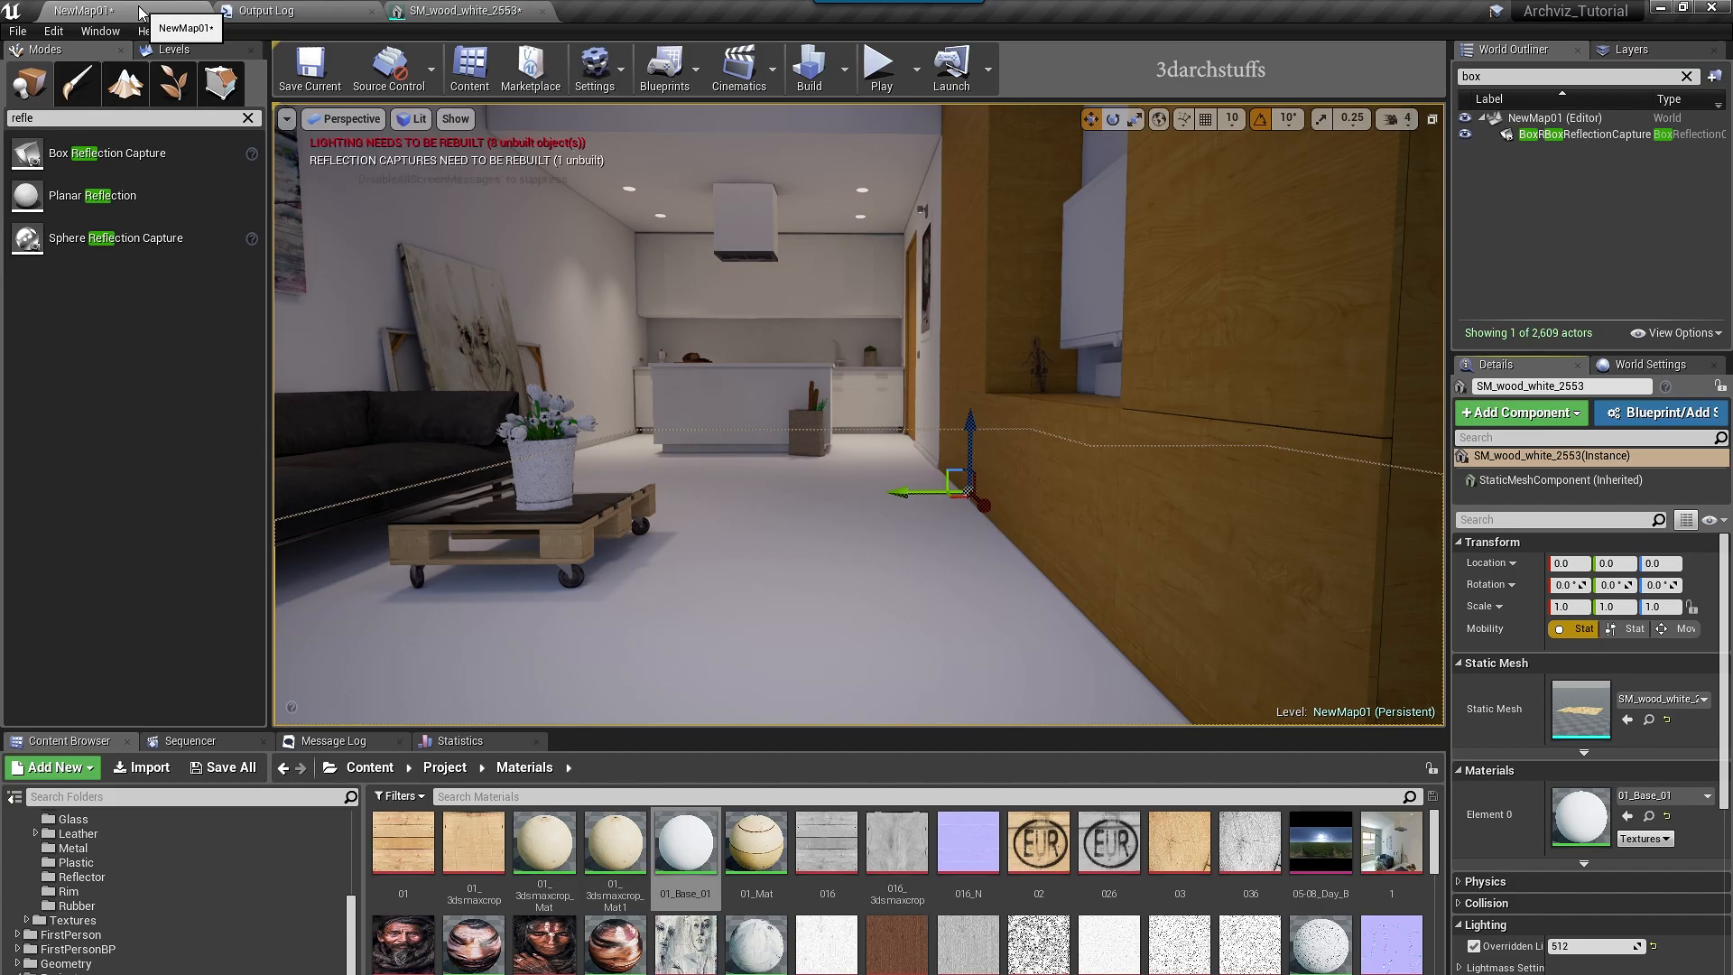
left_click(1667, 817)
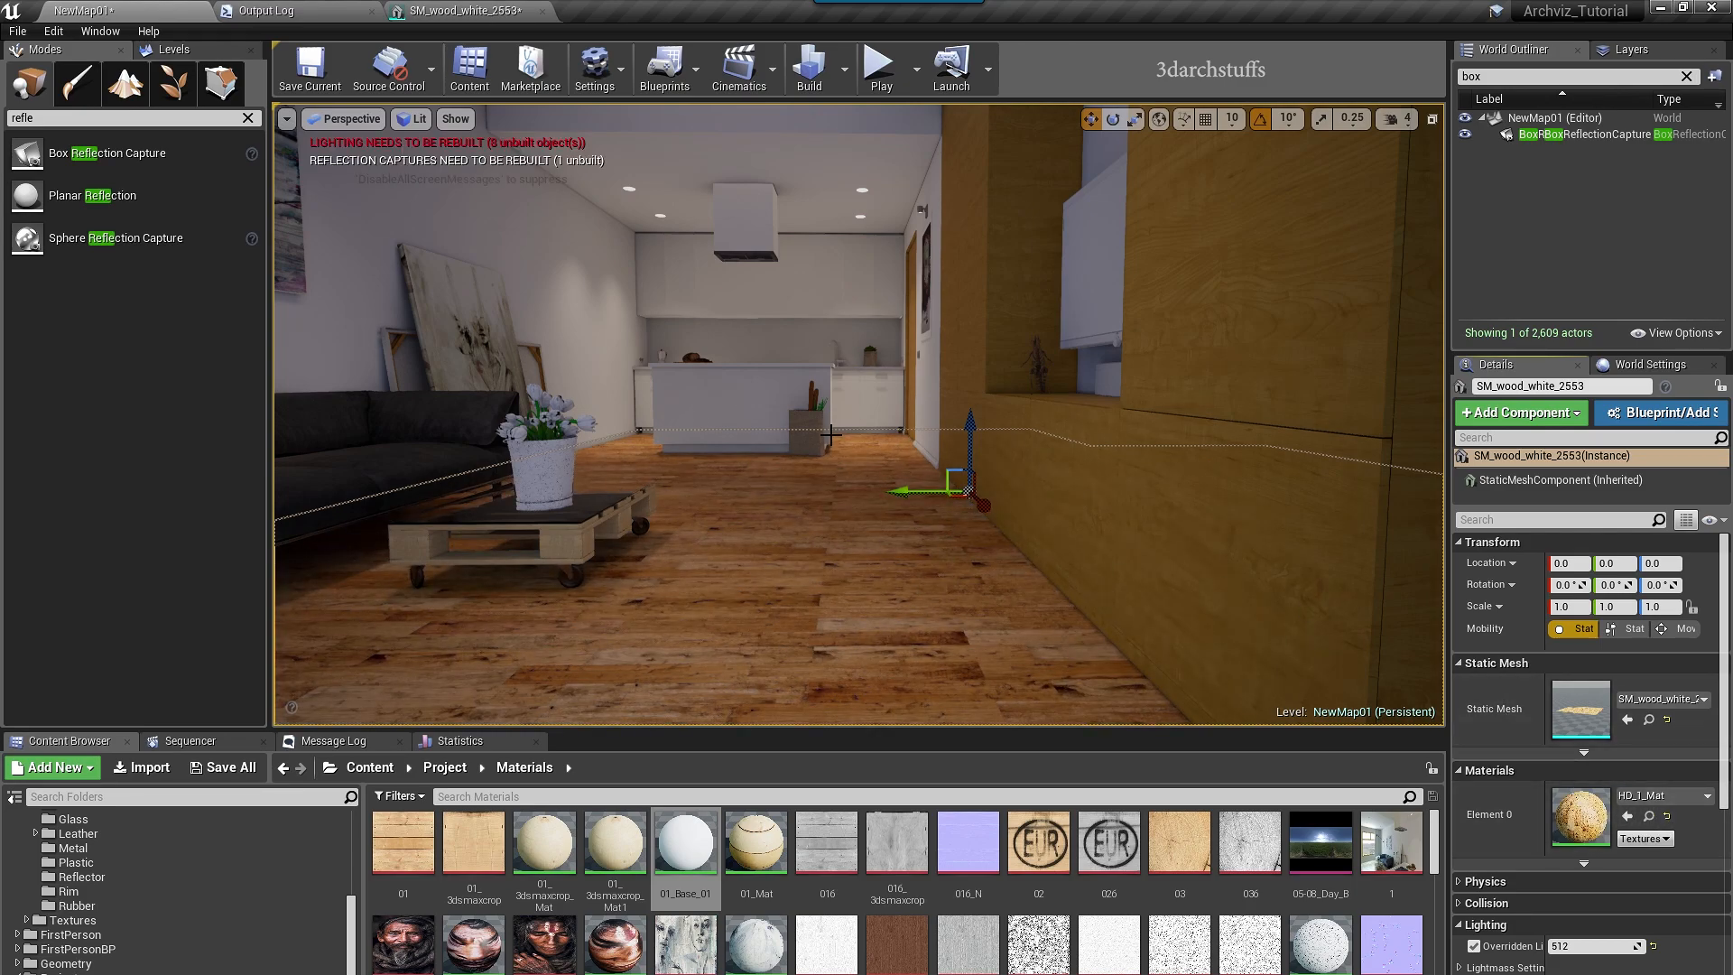
right_click_drag(958, 570, 622, 474)
key("ctrl+z")
key("Escape")
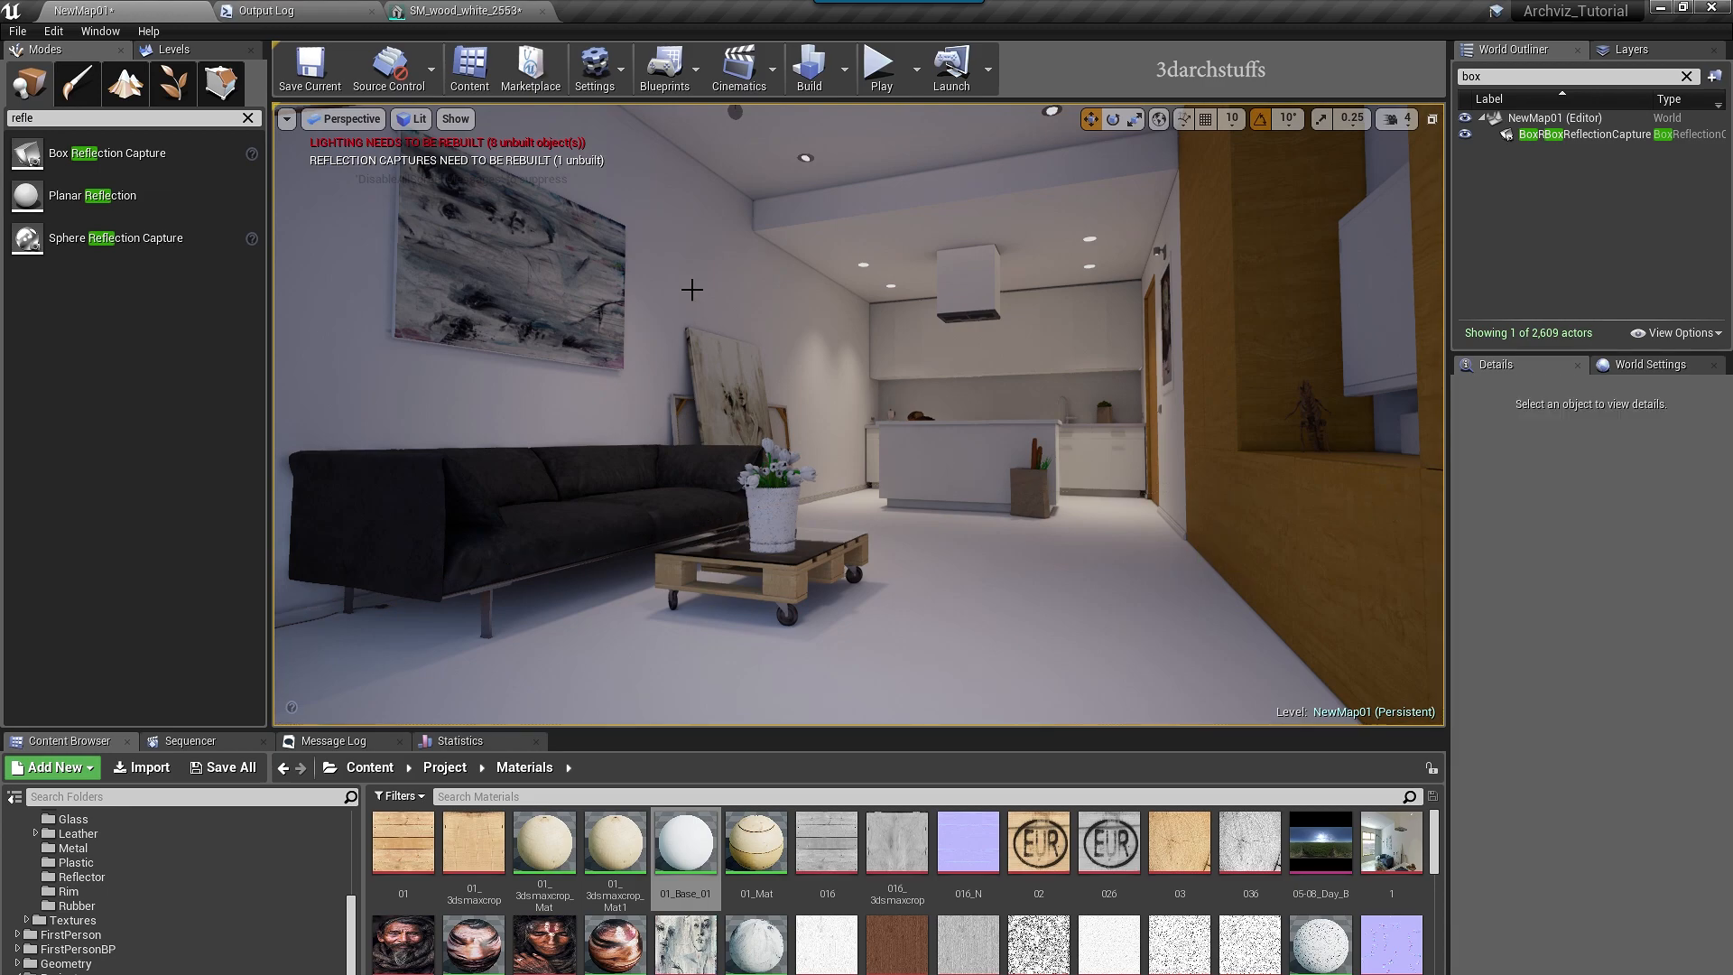
- Examine the lighting build quality options and the level's Lightmass settings
left_click(843, 68)
mouse_move(912, 140)
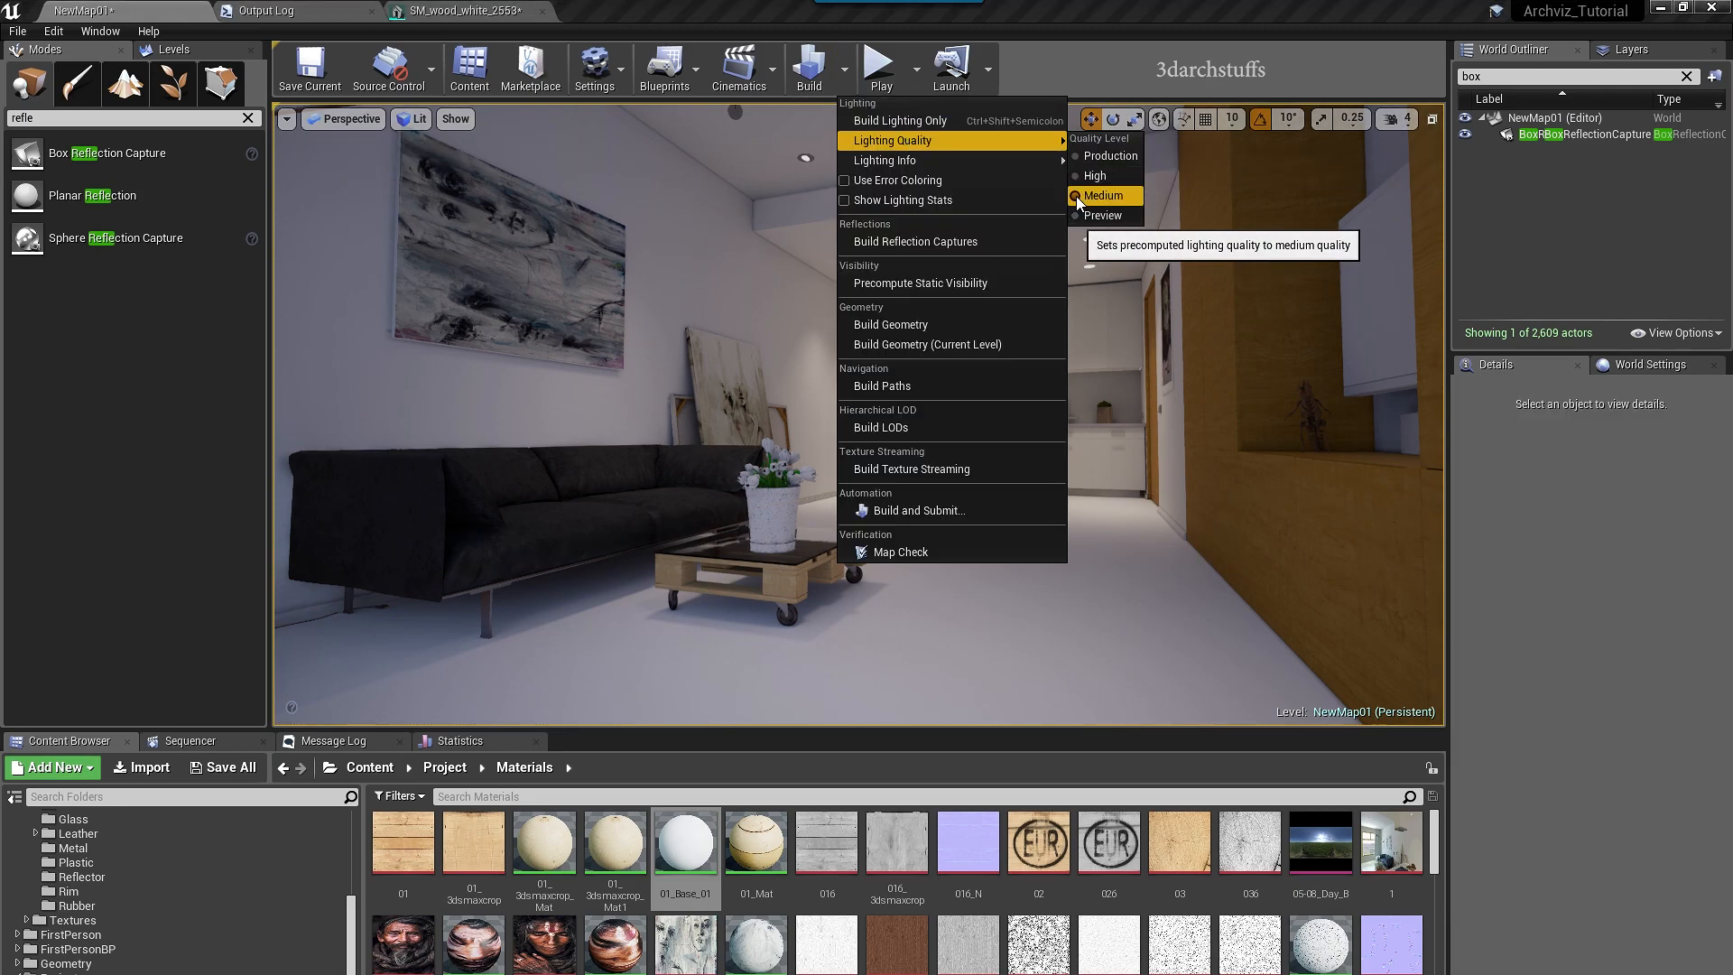
left_click(1652, 366)
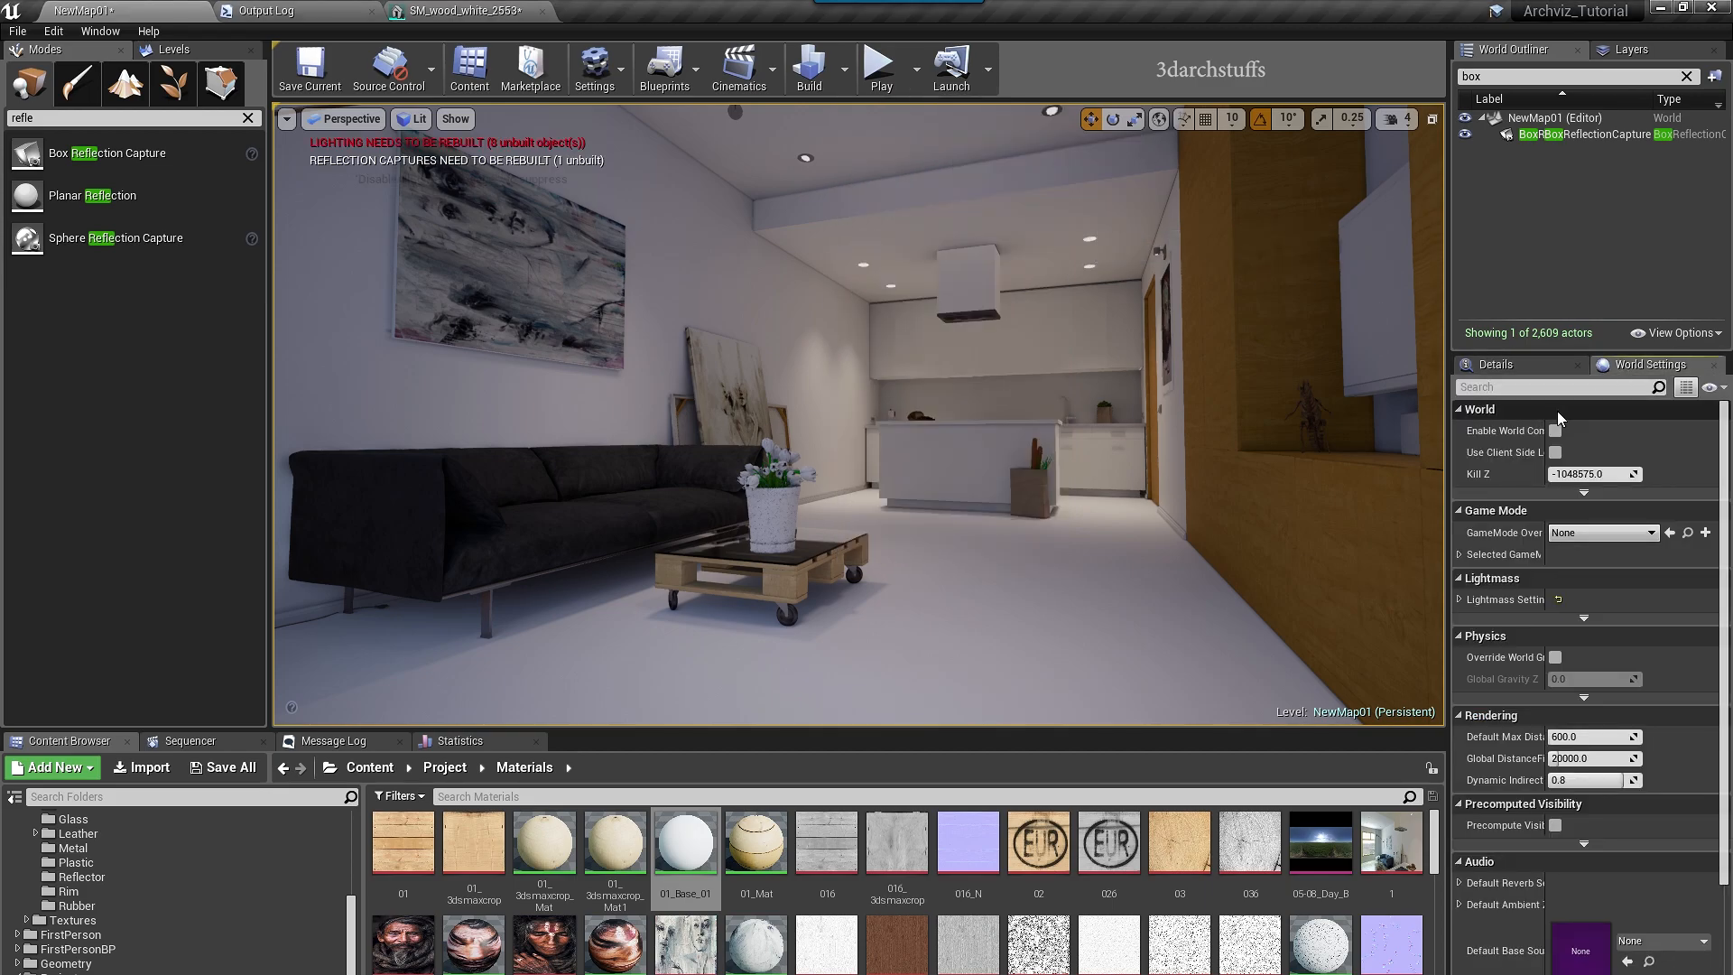
left_click(1459, 409)
left_click(1461, 431)
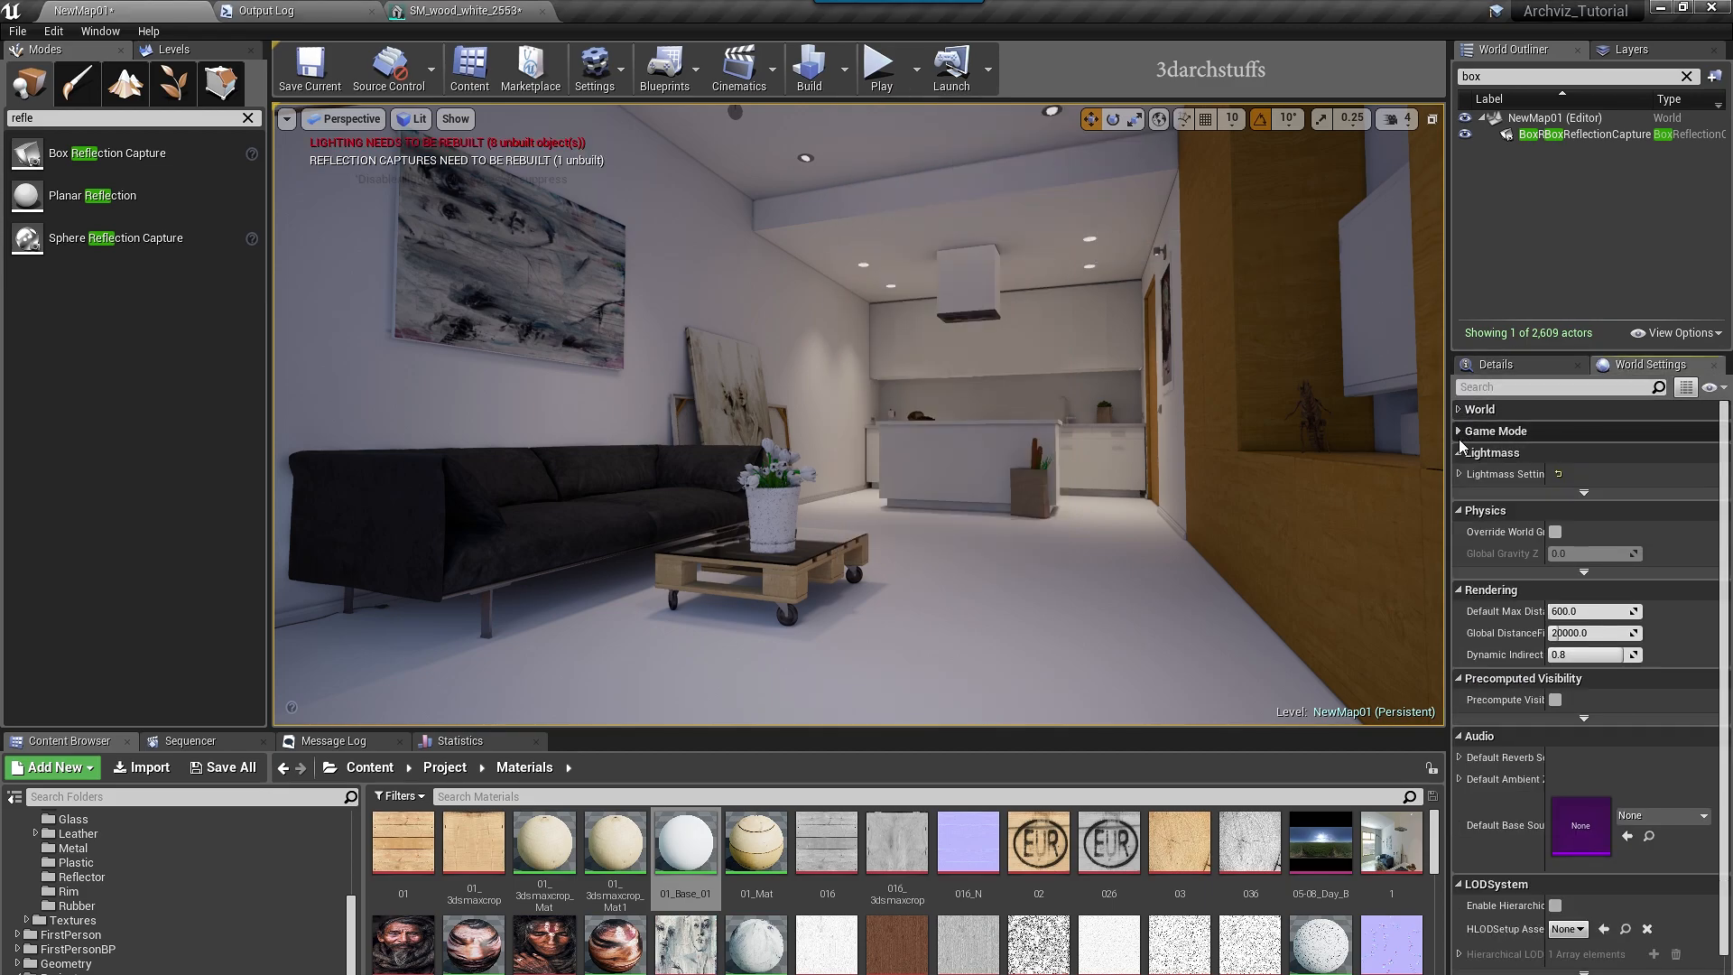
left_click(1460, 473)
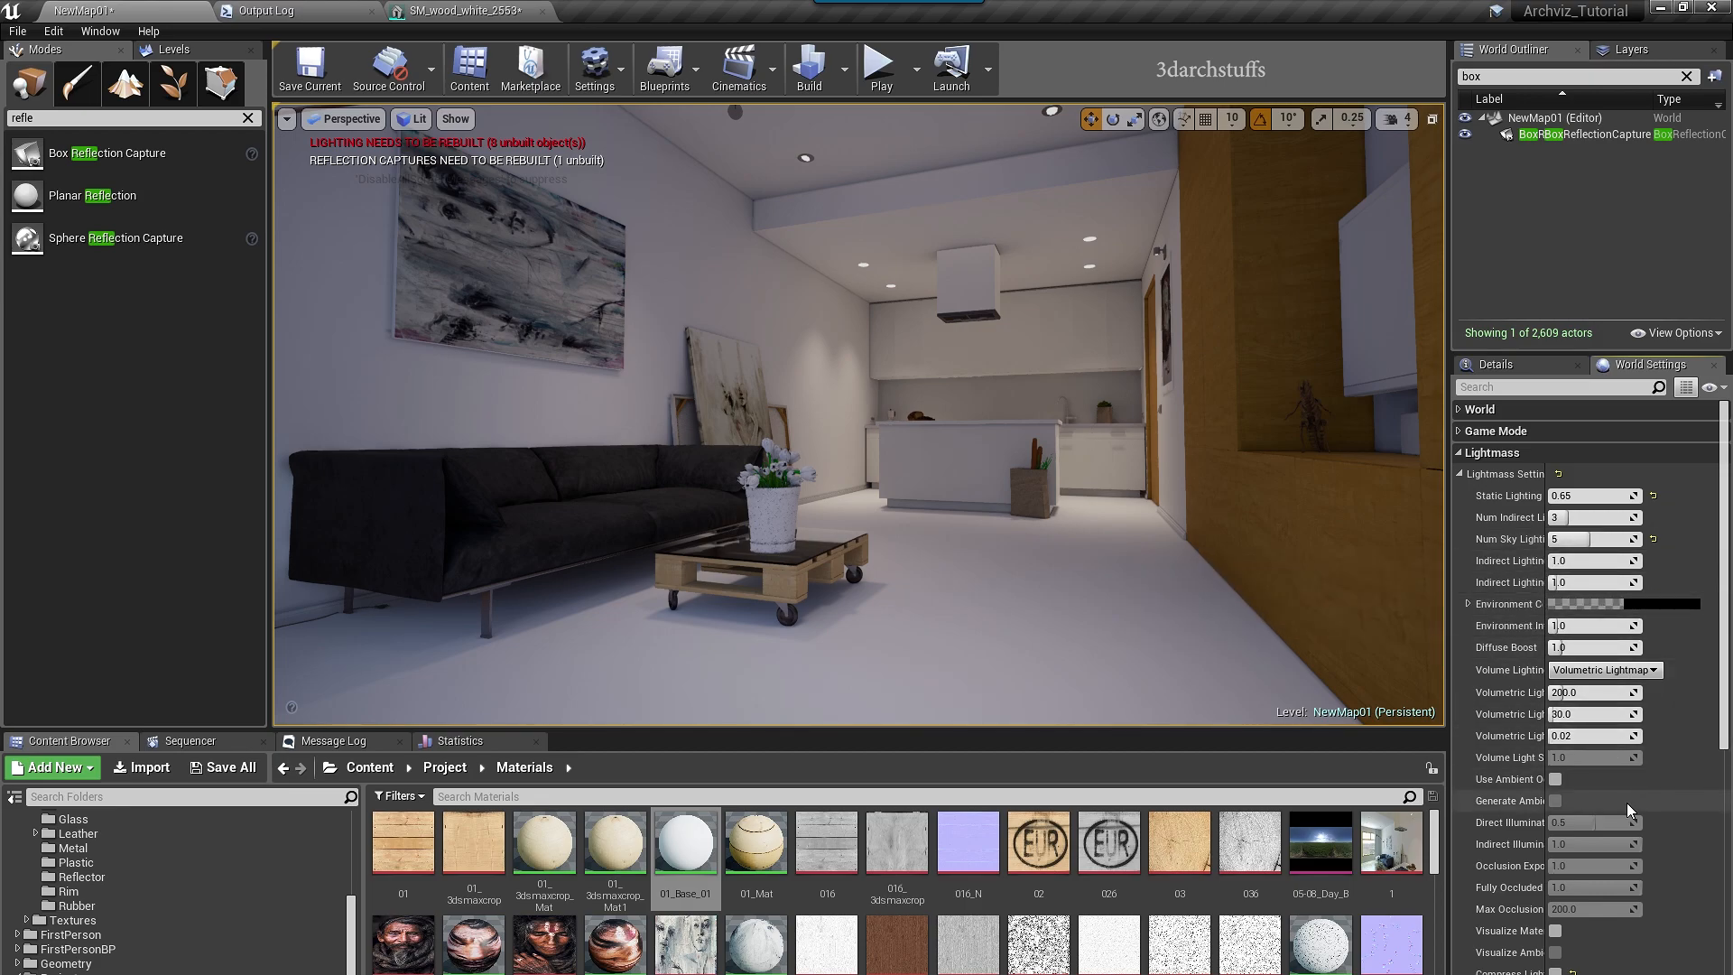
- Switch to File Explorer and open BaseLightmass.ini from the UE_4.19 engine Config folder in Notepad++
mouse_move(1134, 974)
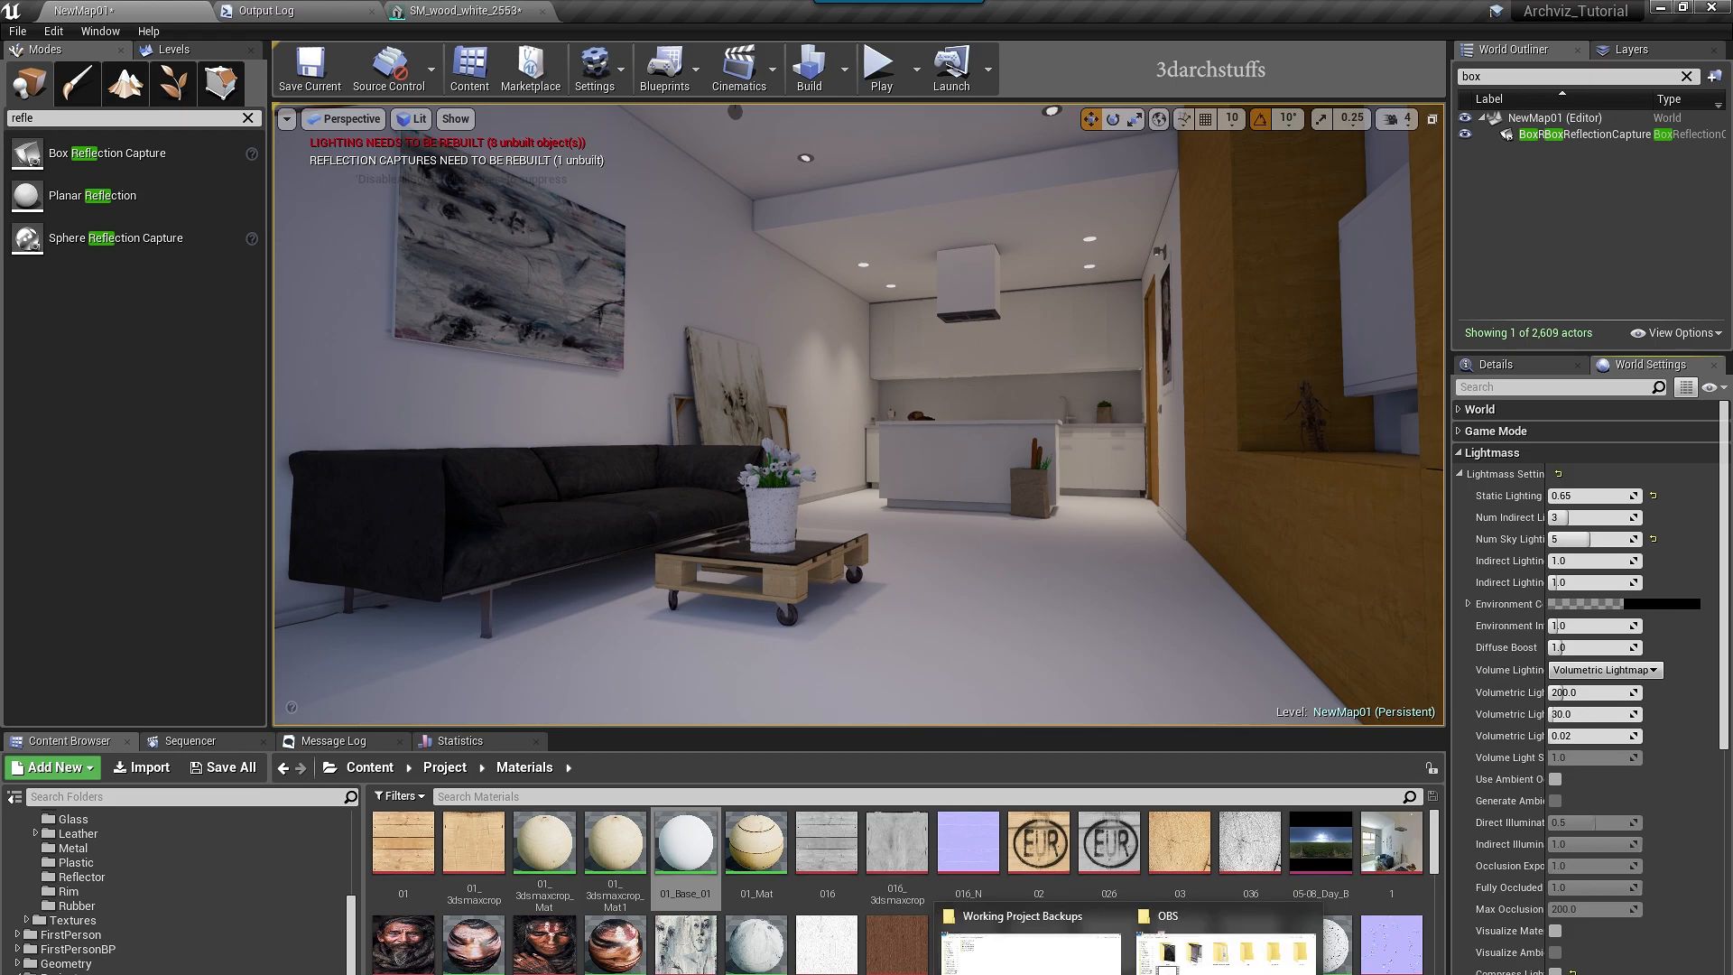
left_click(1189, 945)
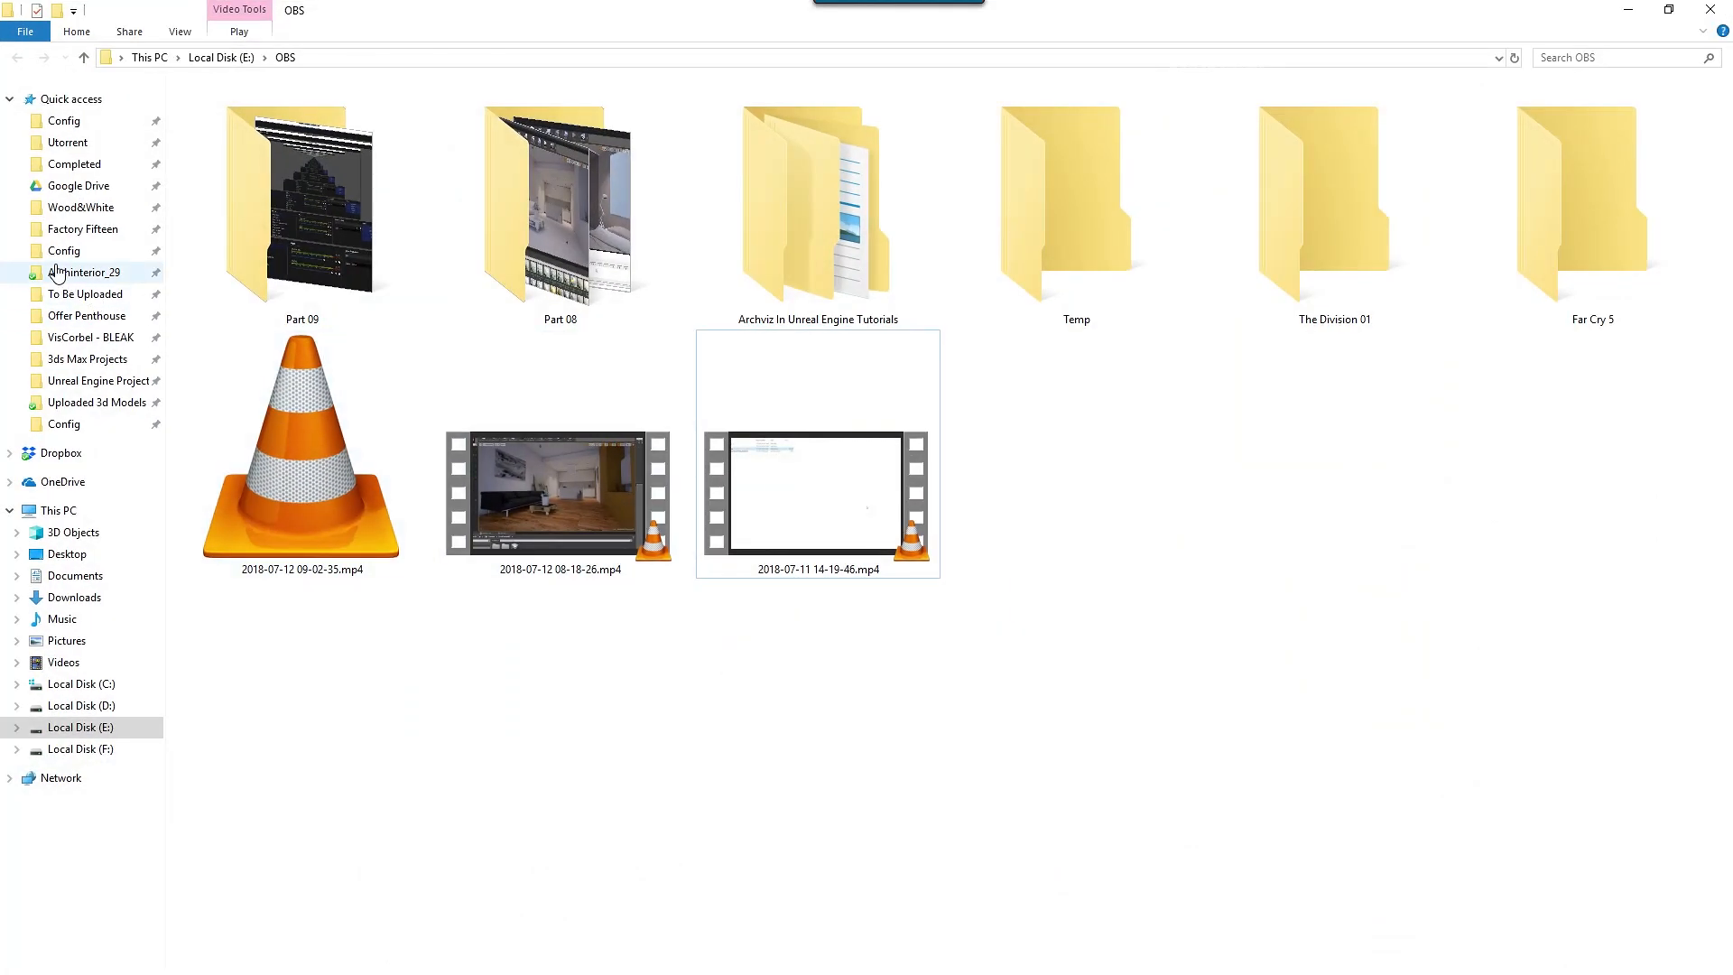
left_click(70, 124)
left_click(245, 492)
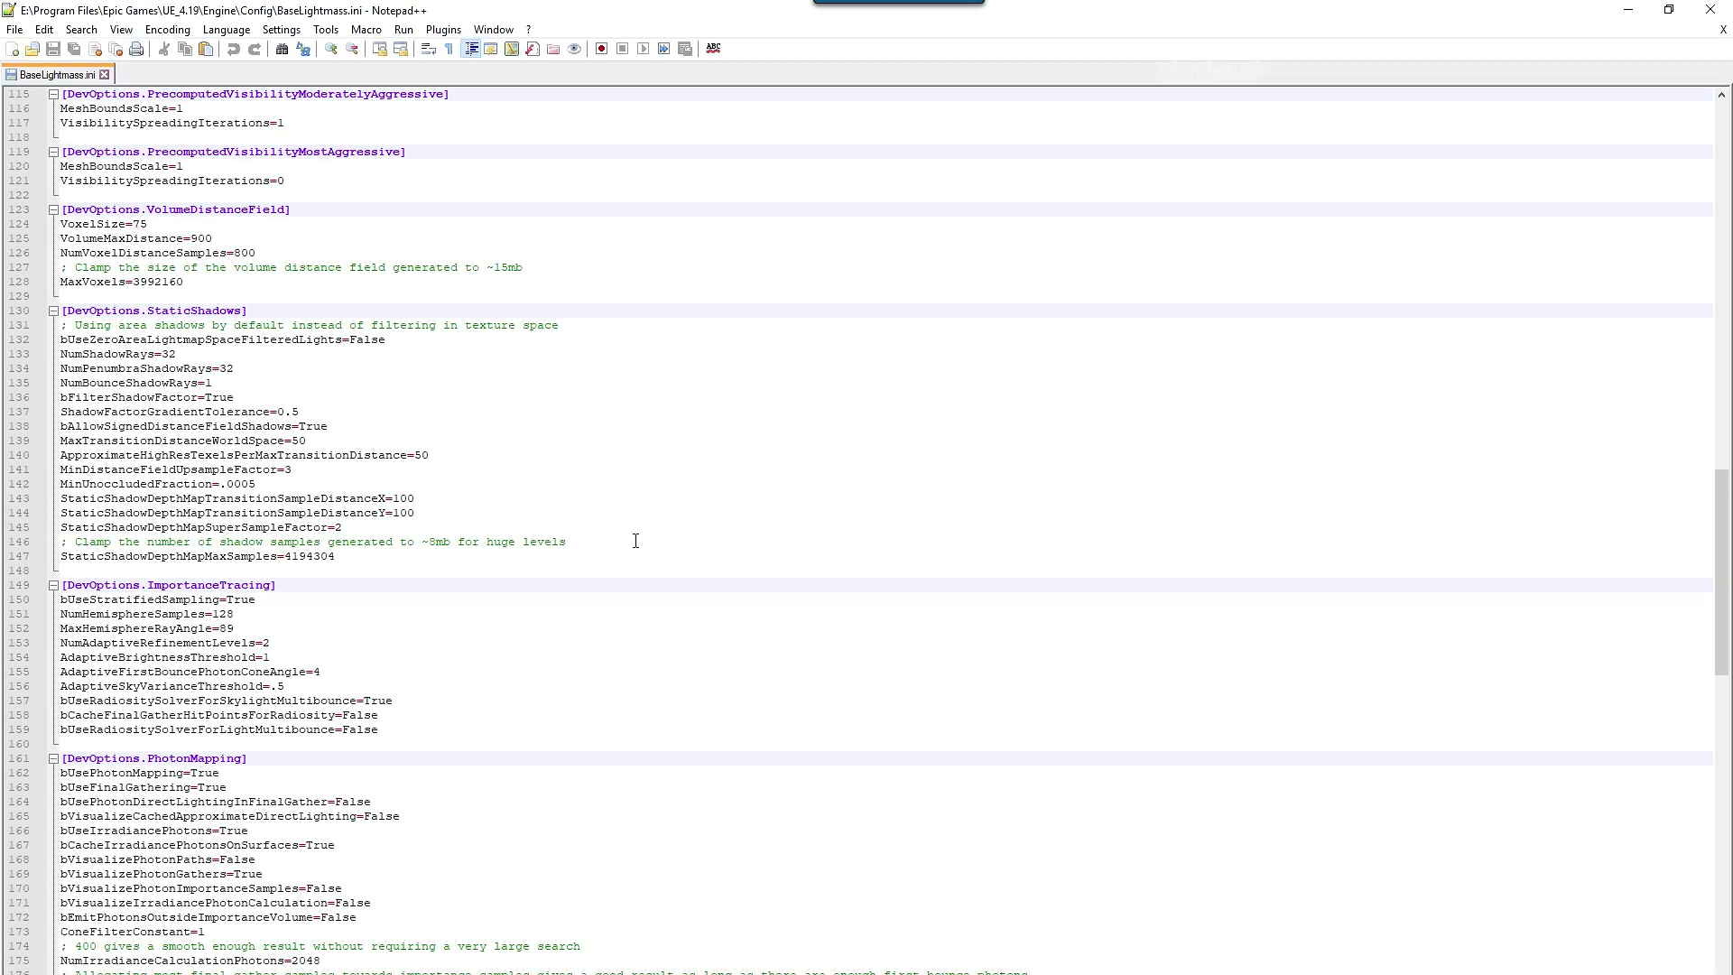
- Set NumShadowRays and NumPenumbraShadowRays to 8 and NumHemisphereSamples to 16, then save and close BaseLightmass.ini and its folder
left_click(197, 355)
key("BackSpace")
key("BackSpace")
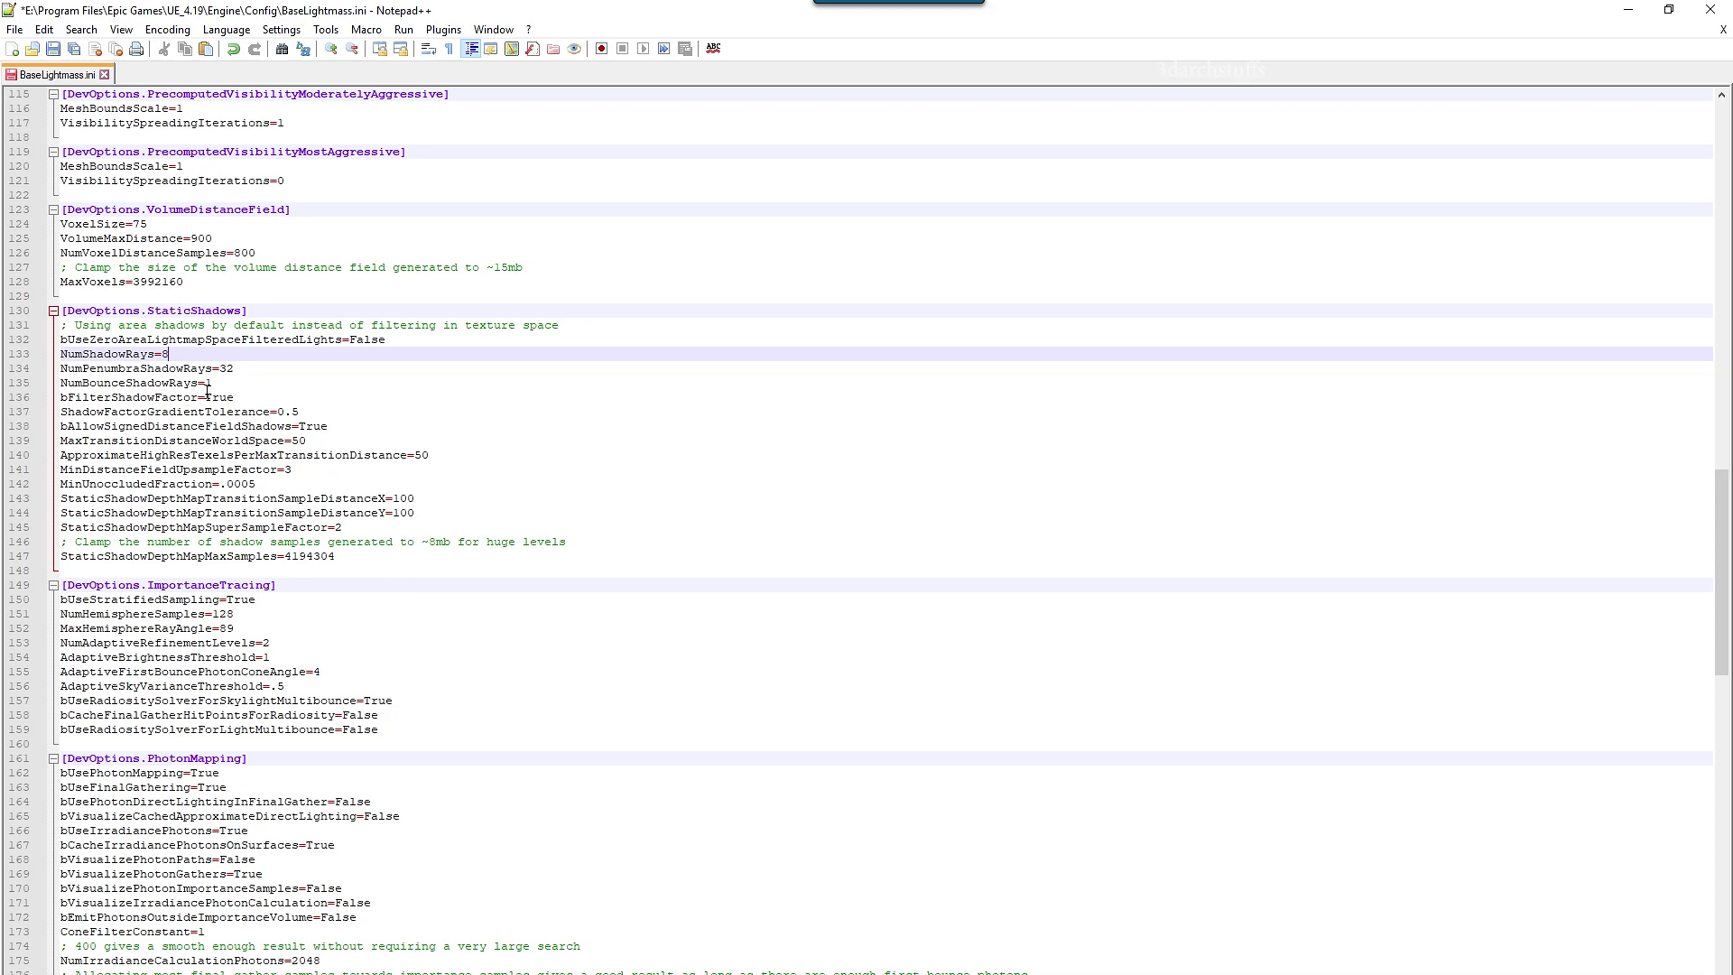
left_click(254, 369)
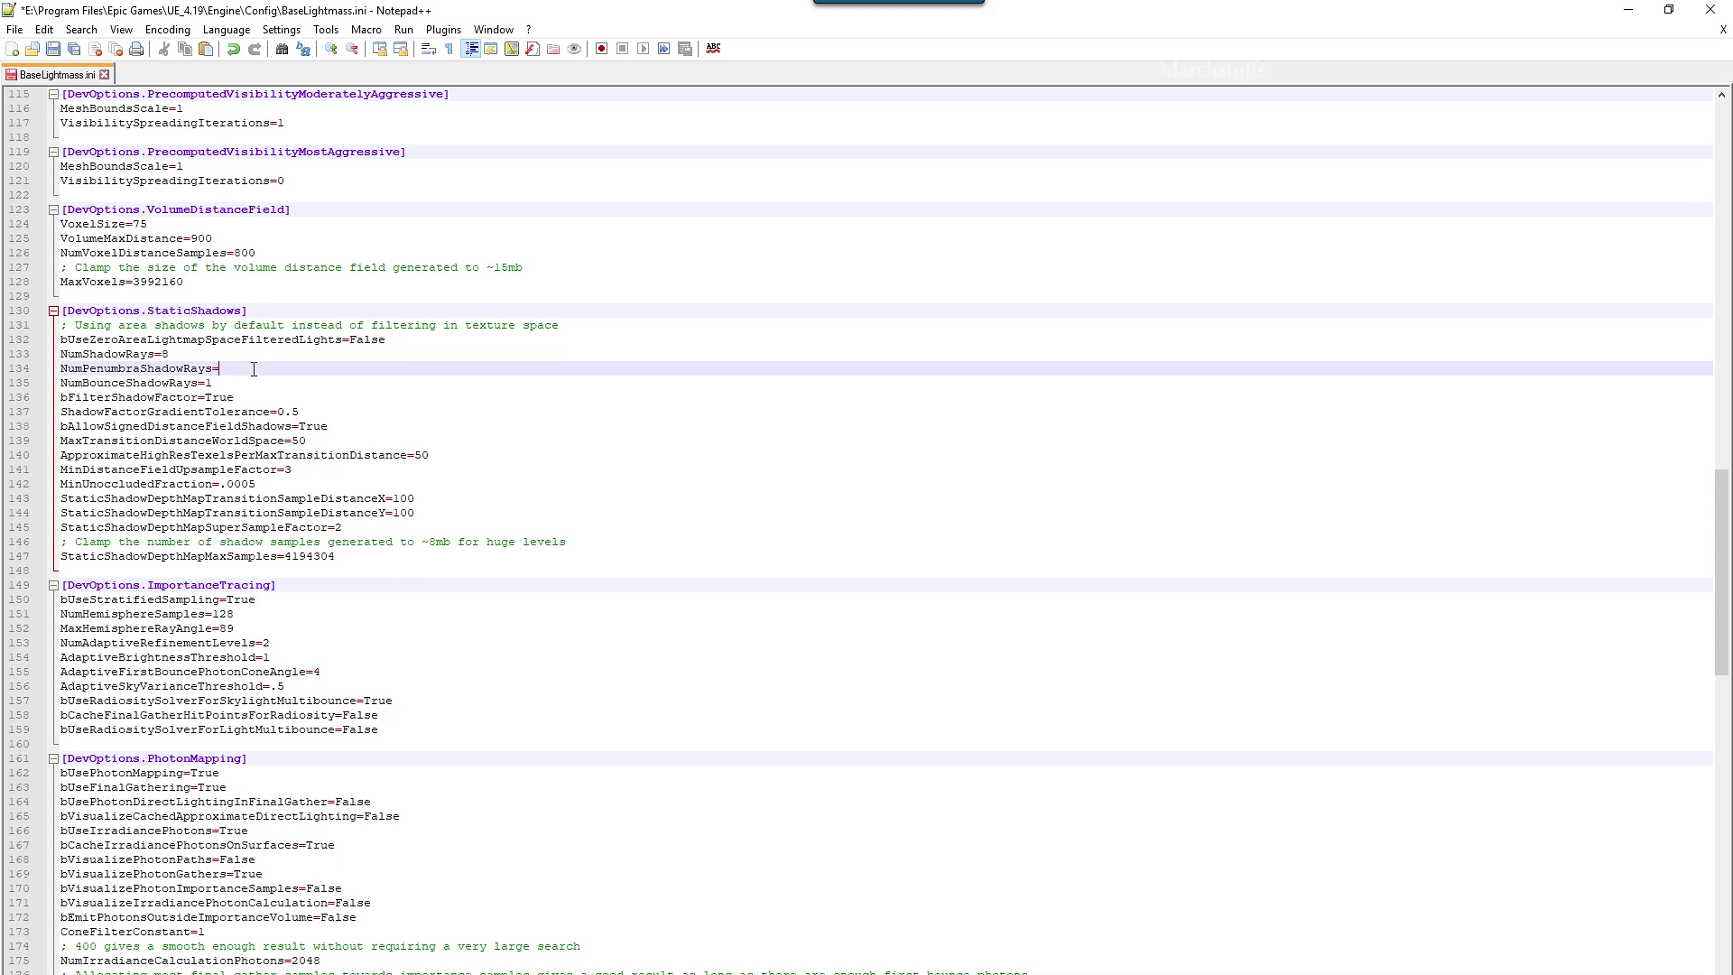
left_click(244, 614)
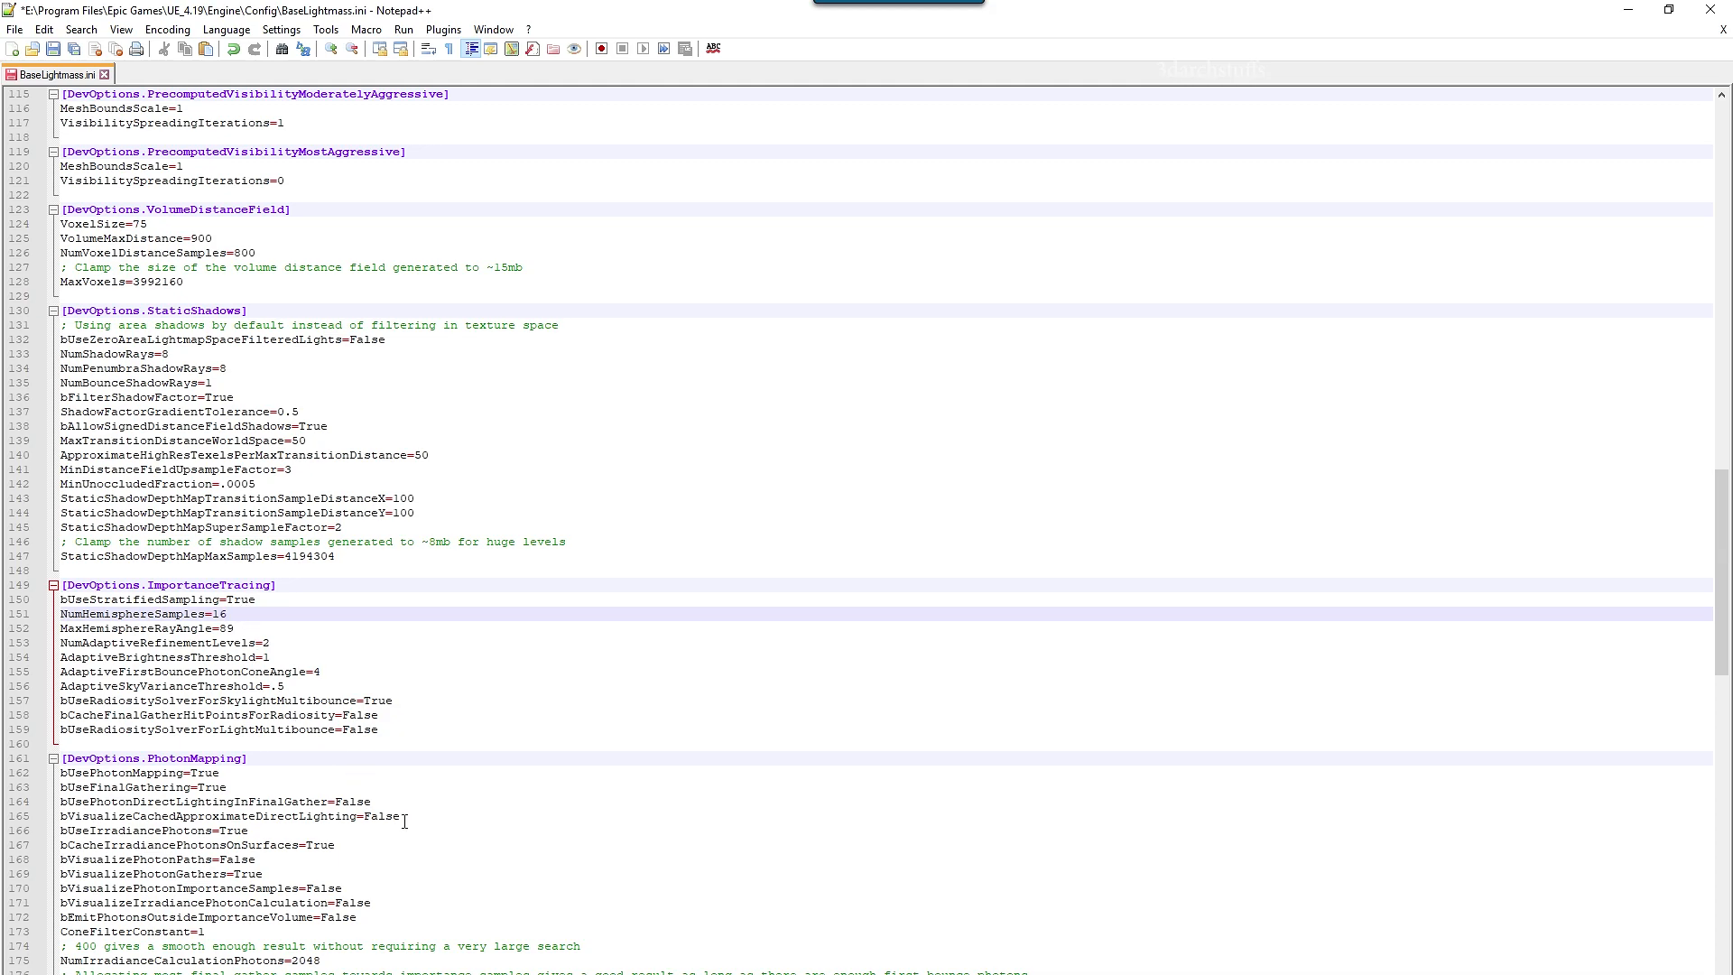
left_click(336, 961)
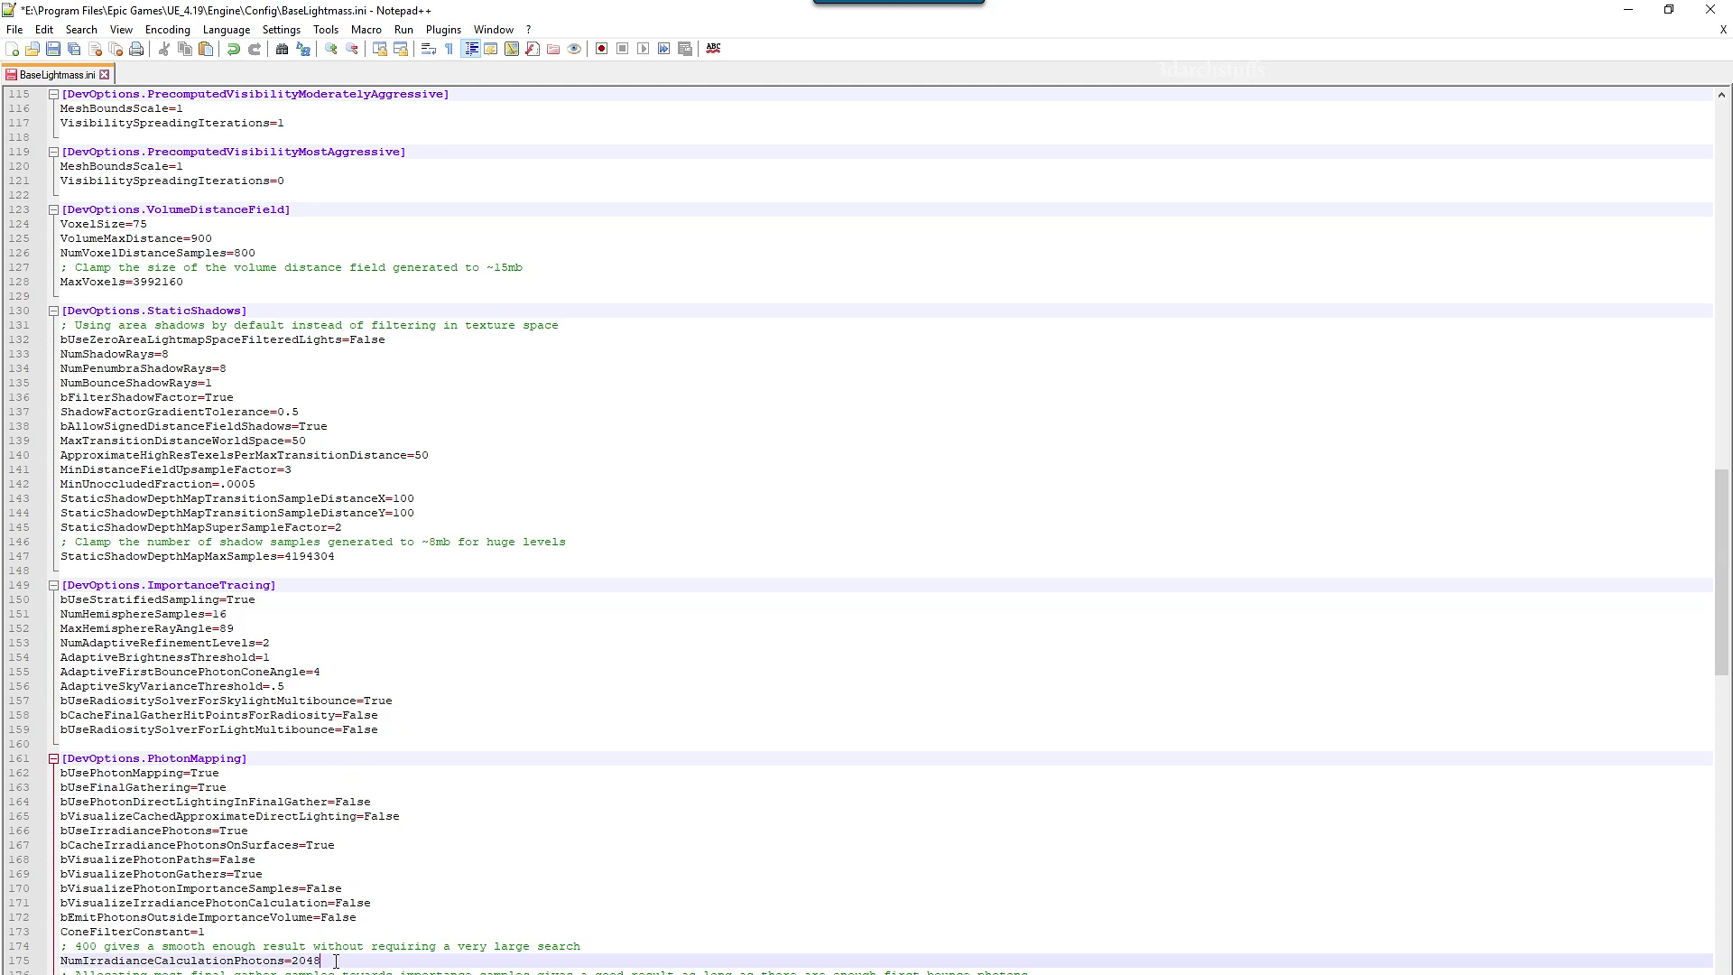
left_click(74, 52)
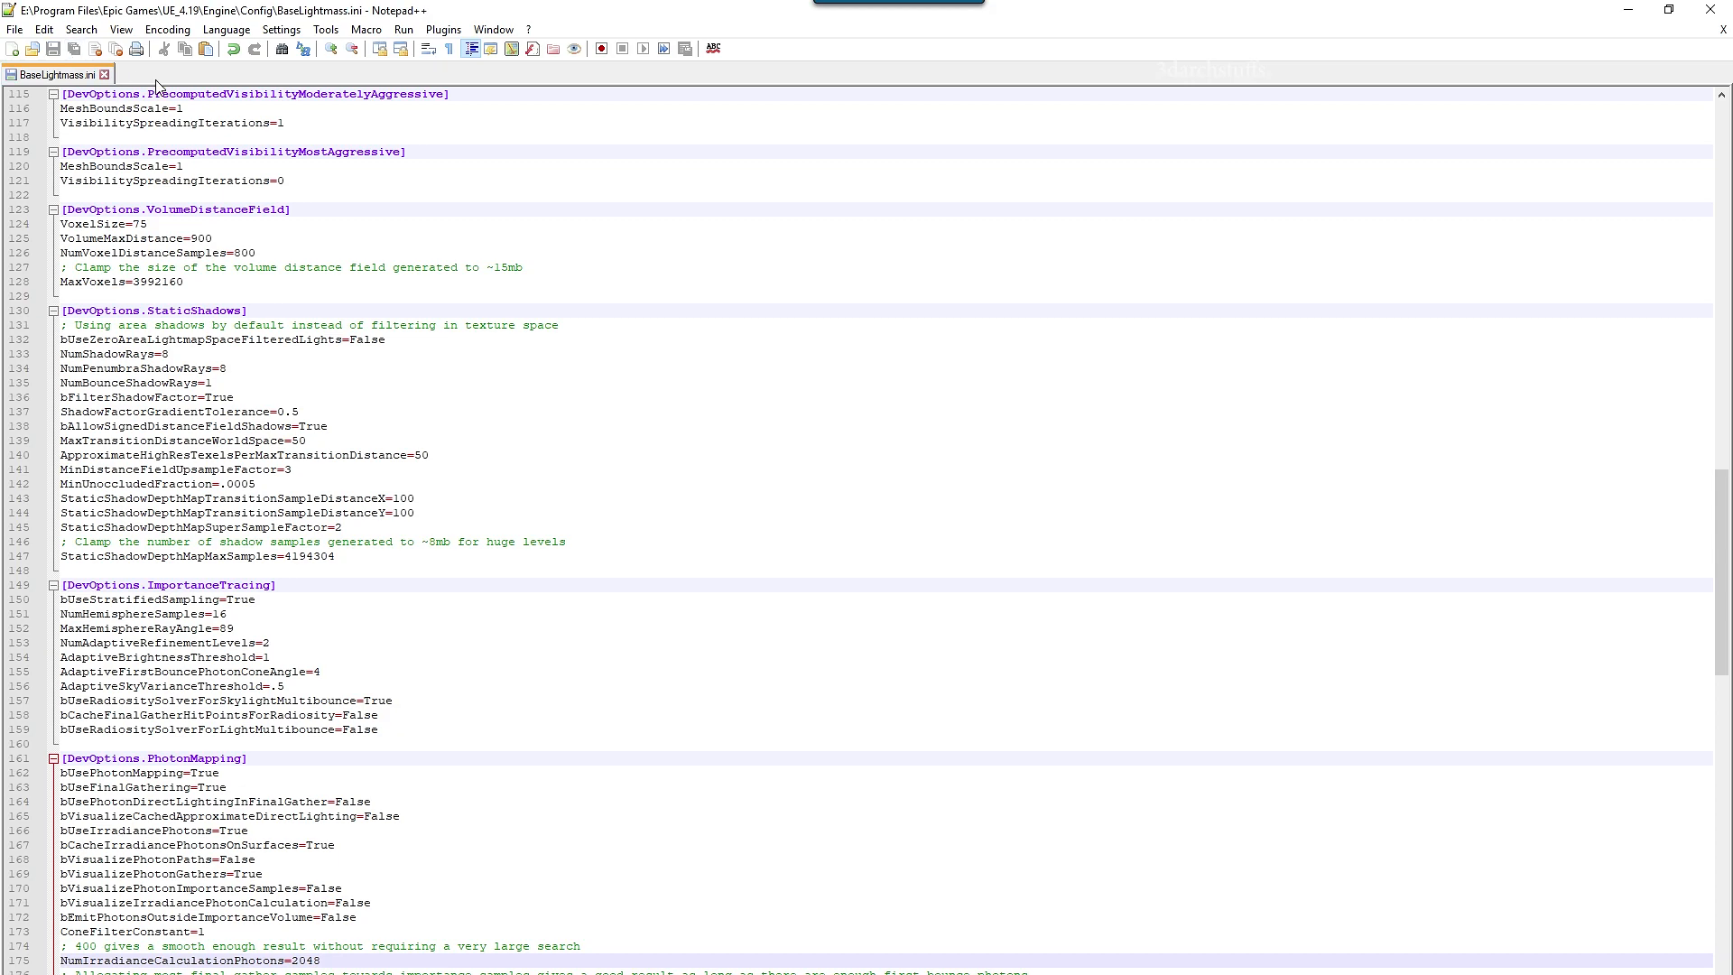
left_click(1708, 10)
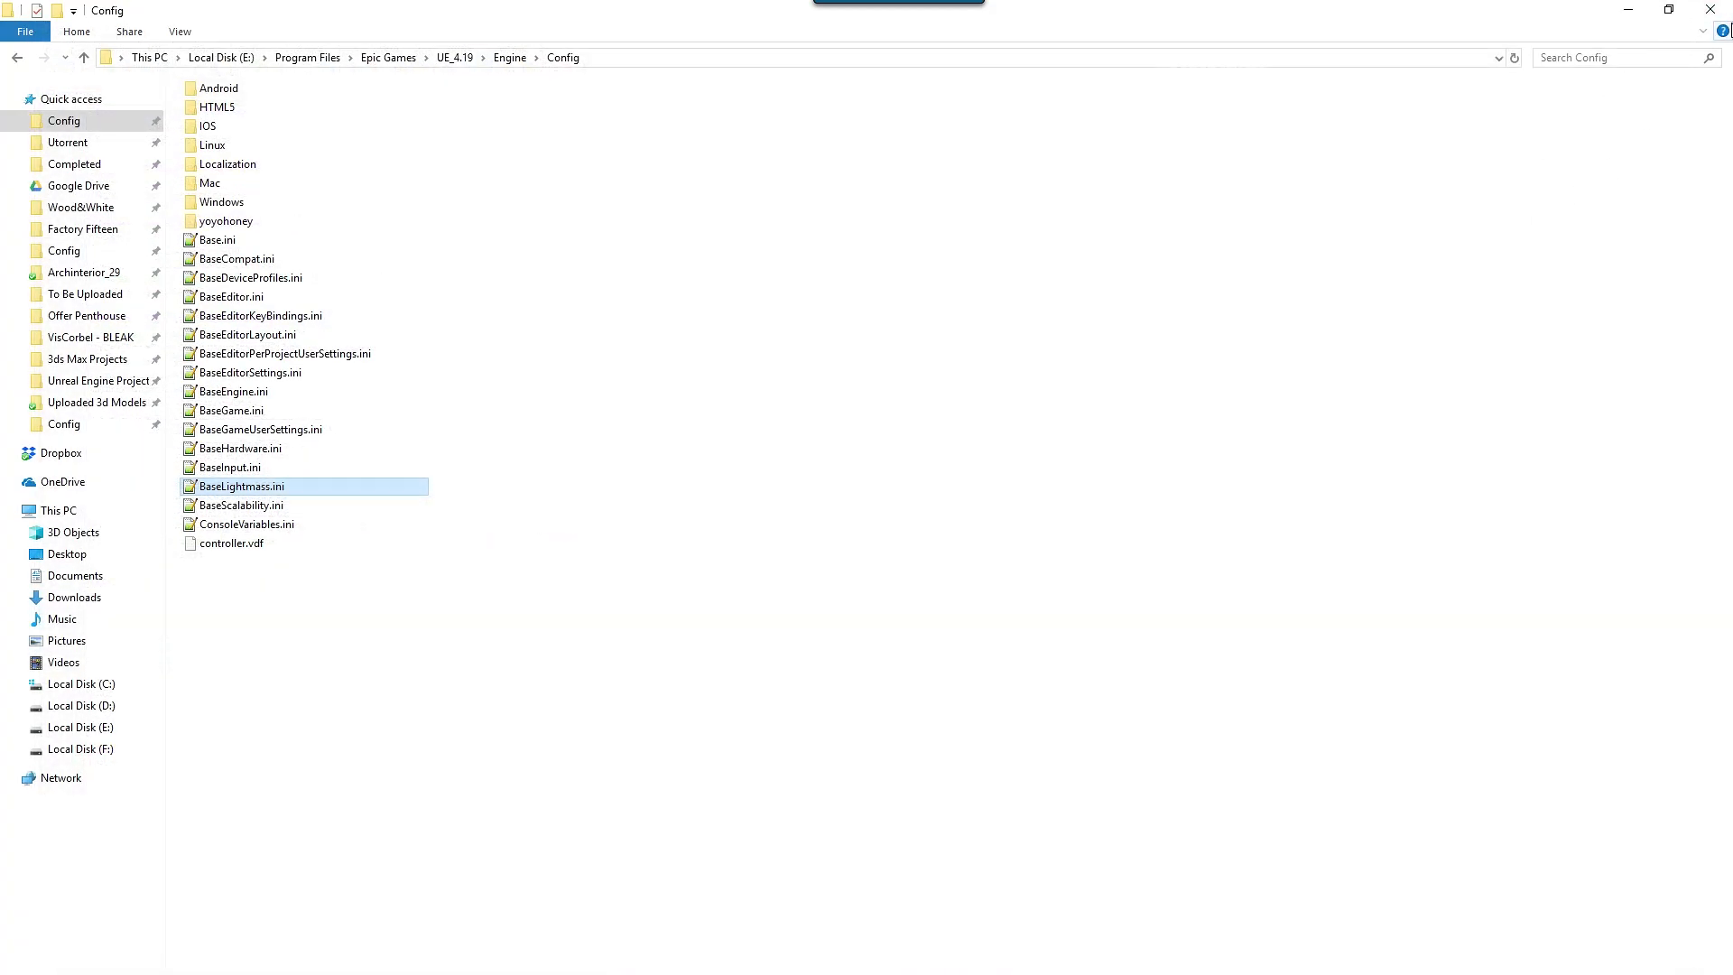
left_click(1708, 10)
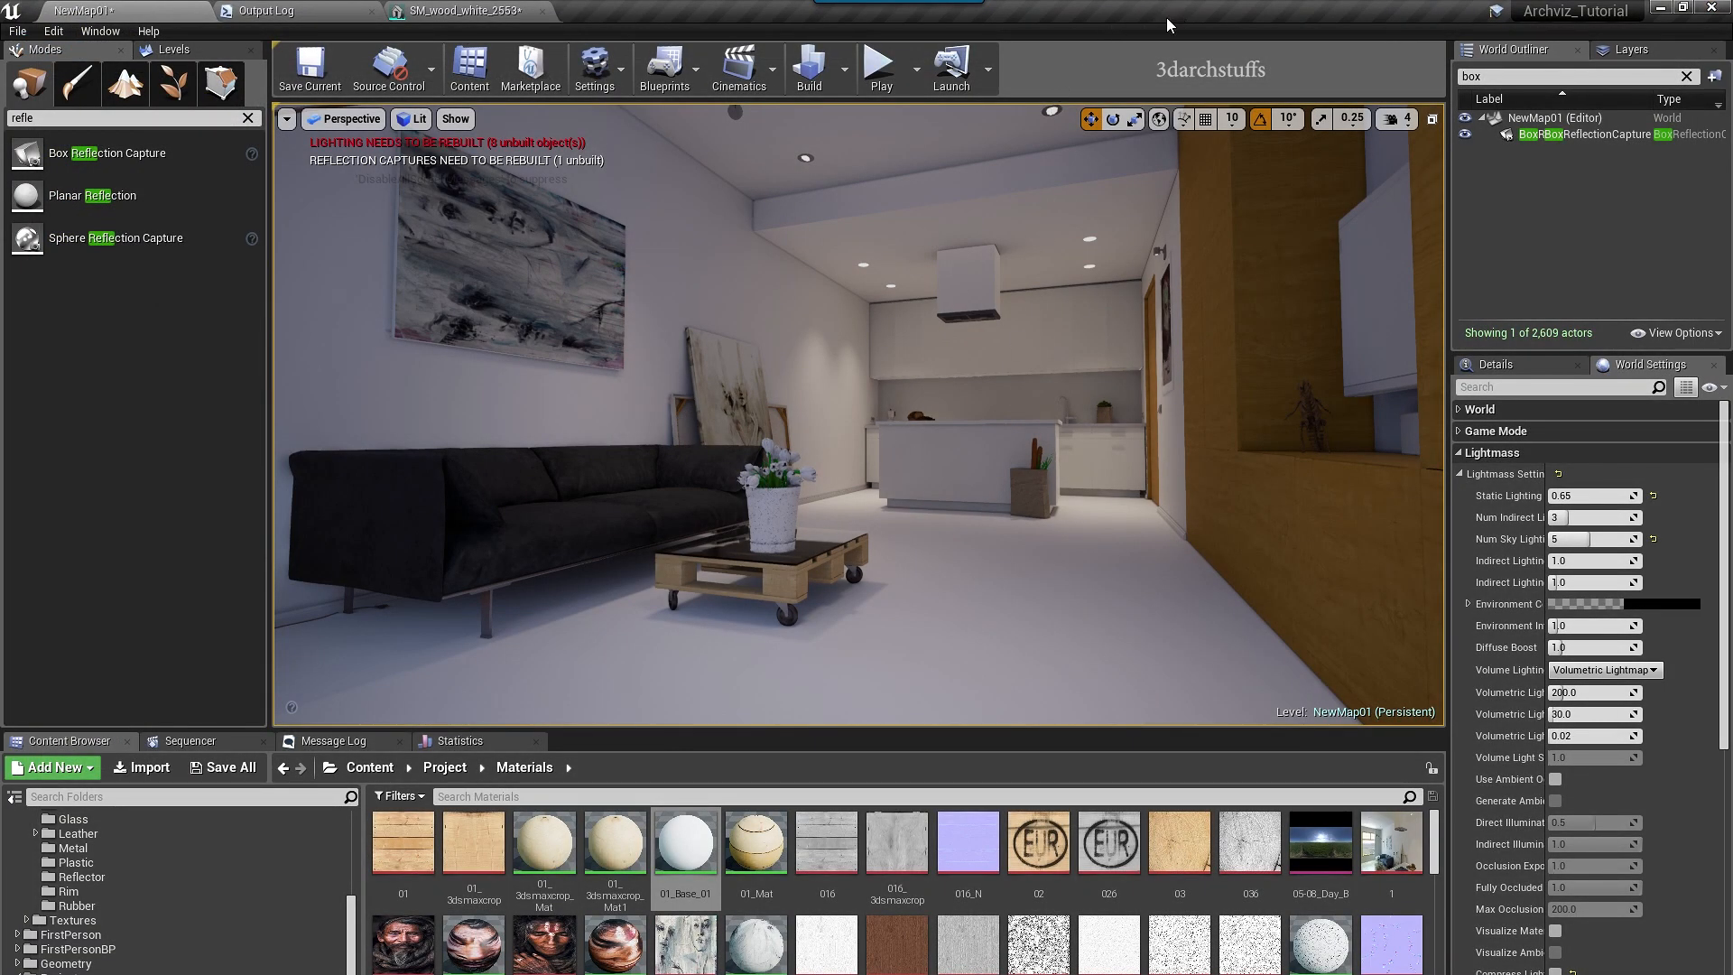
- Close the SM_wood_white_2553 mesh editor, clear the output log and save the NewMap01 level
left_click(541, 11)
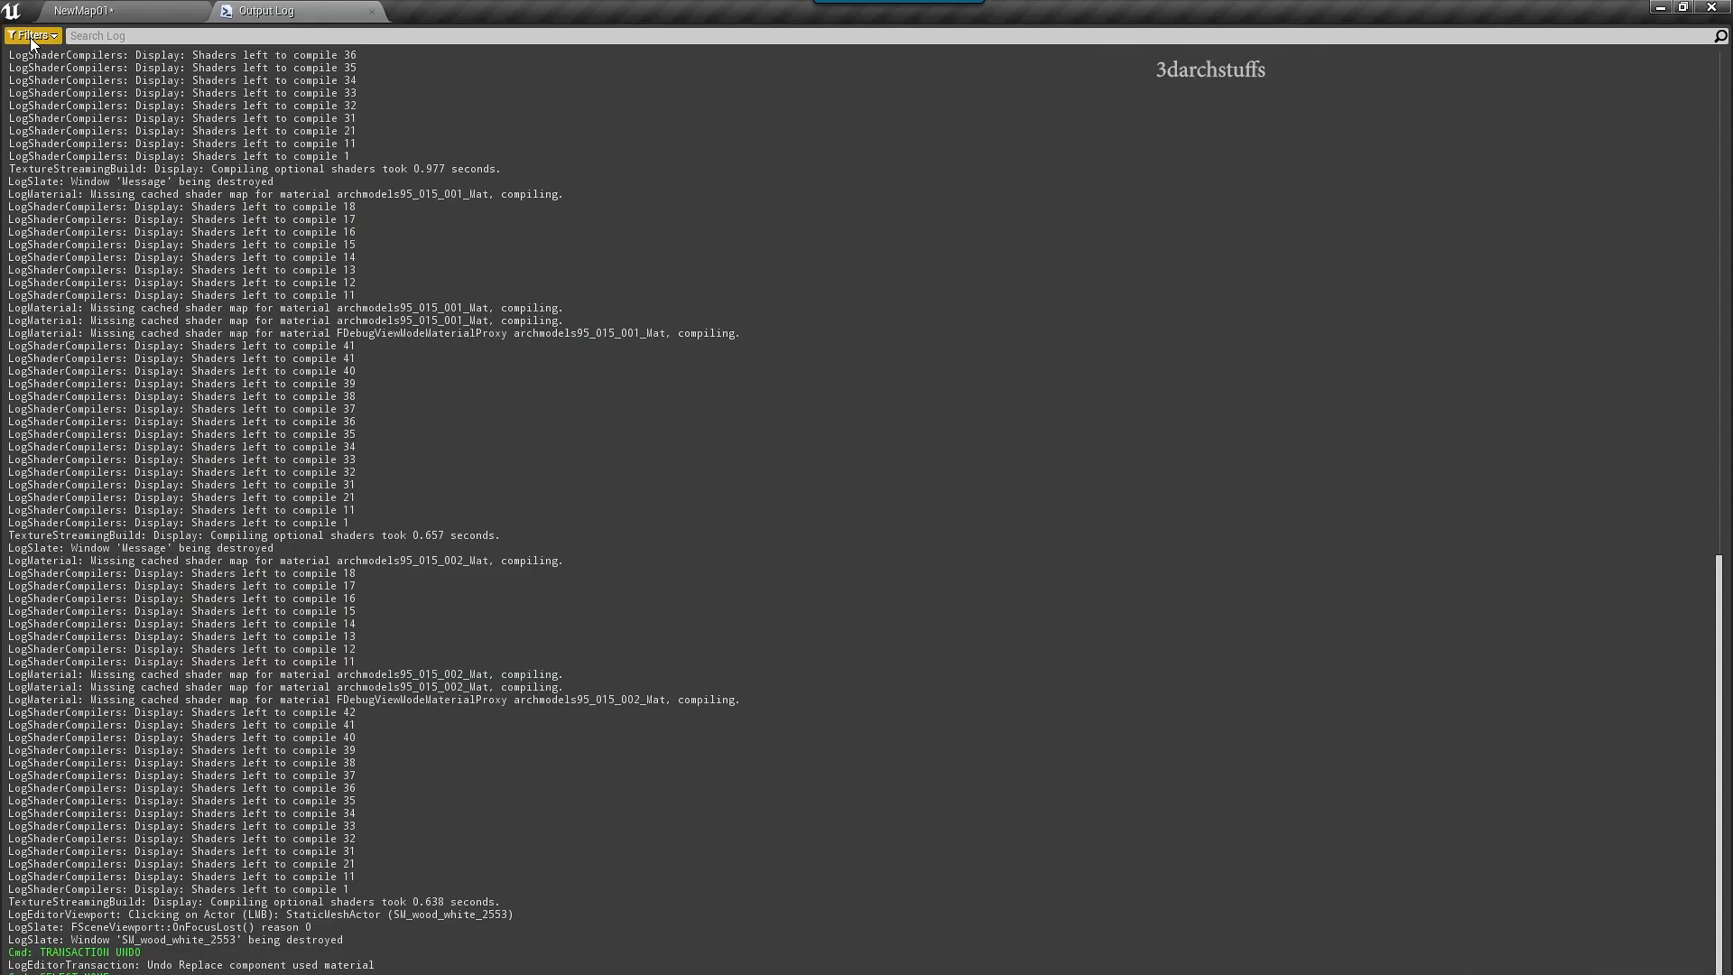
right_click(327, 171)
left_click(352, 335)
left_click(164, 8)
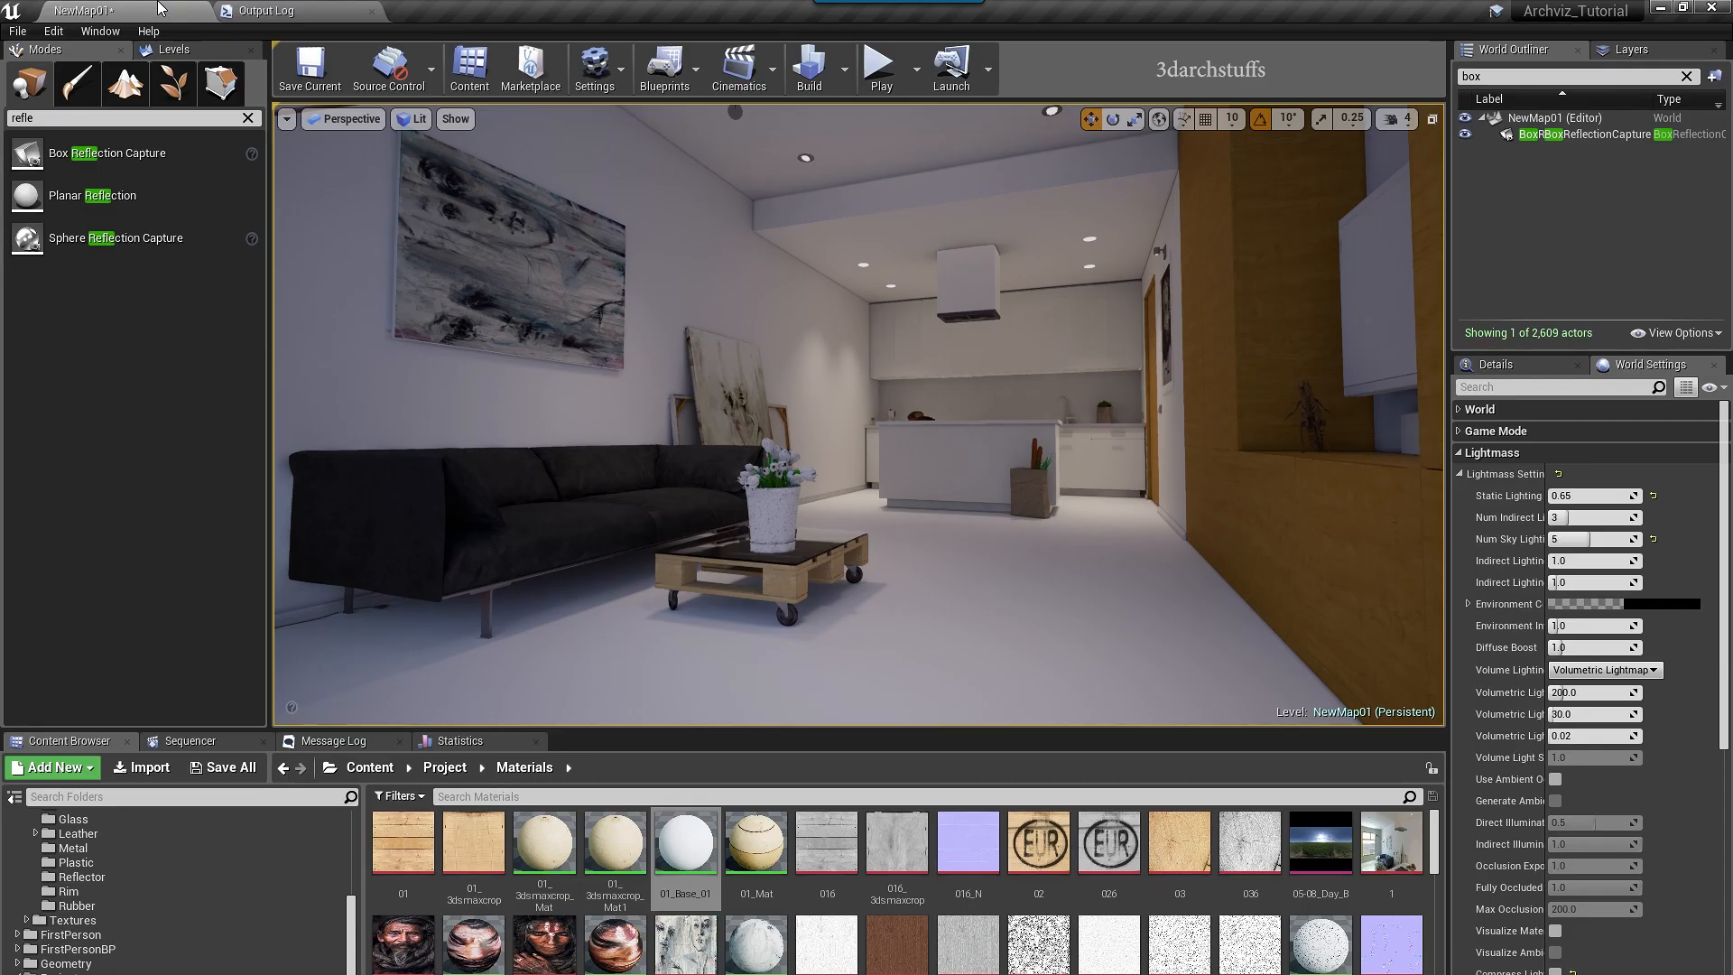
left_click(27, 32)
left_click(63, 181)
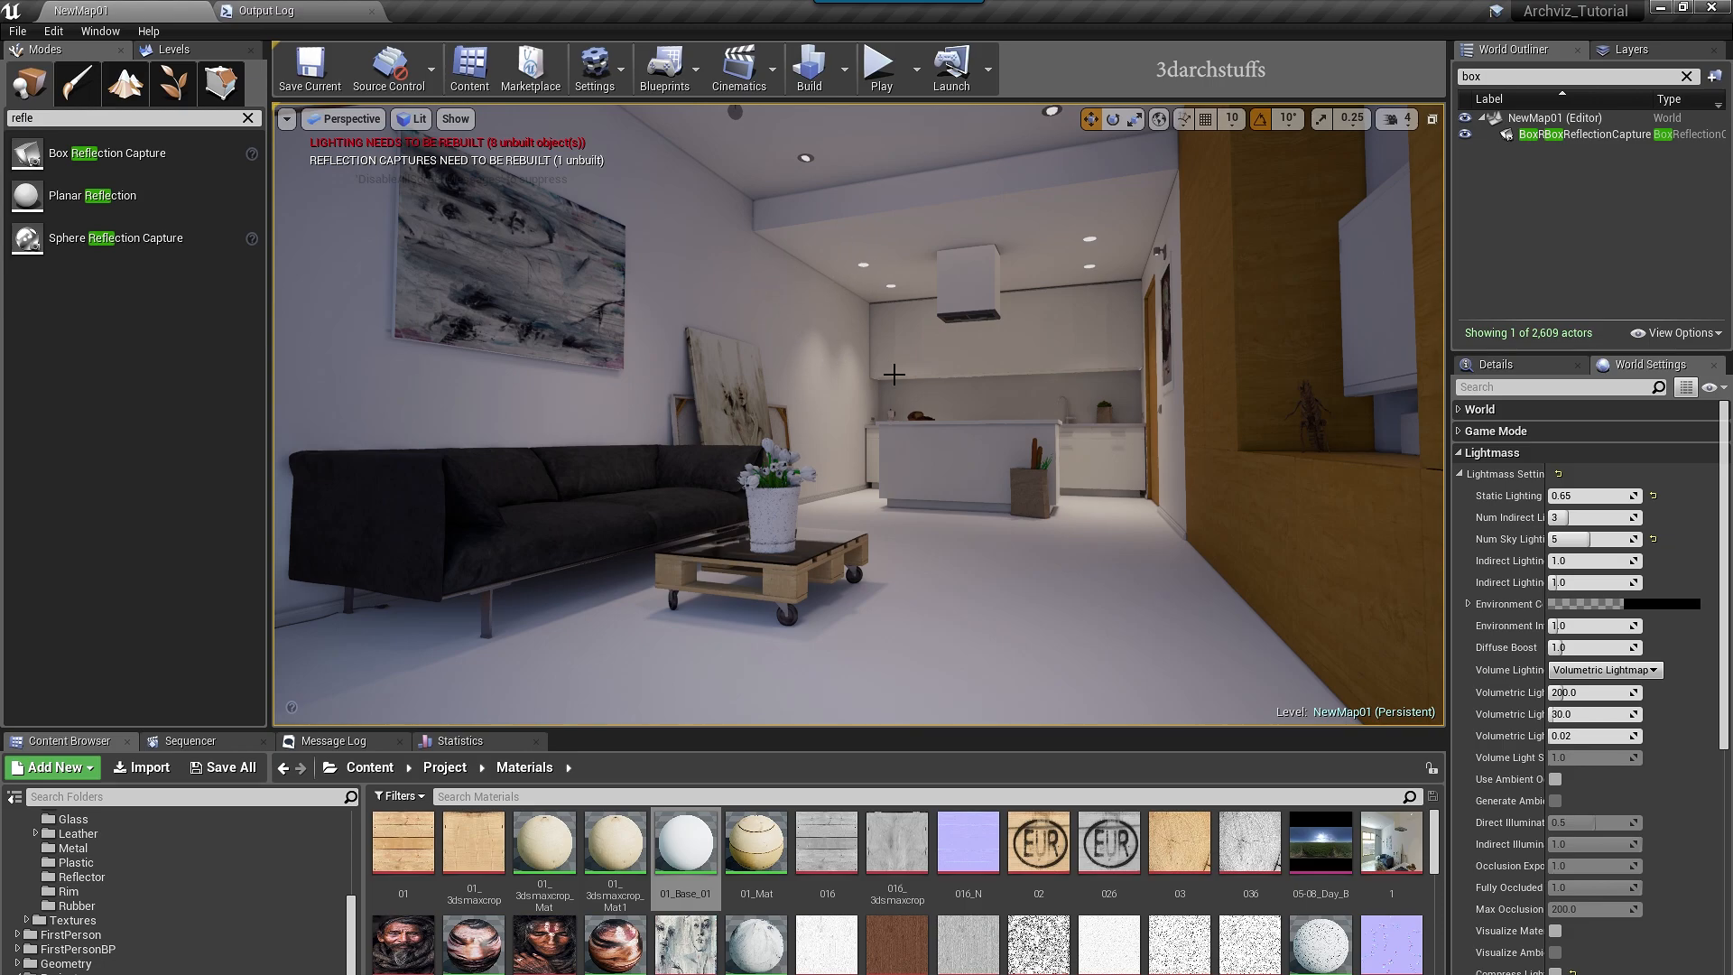
- Select the sofa's seat cushion SM_wood_white_2162 and locate its mm3_Mat material in the Content Browser
scroll(900, 372, "up", 4)
right_click_drag(900, 372, 845, 451)
left_click(845, 341)
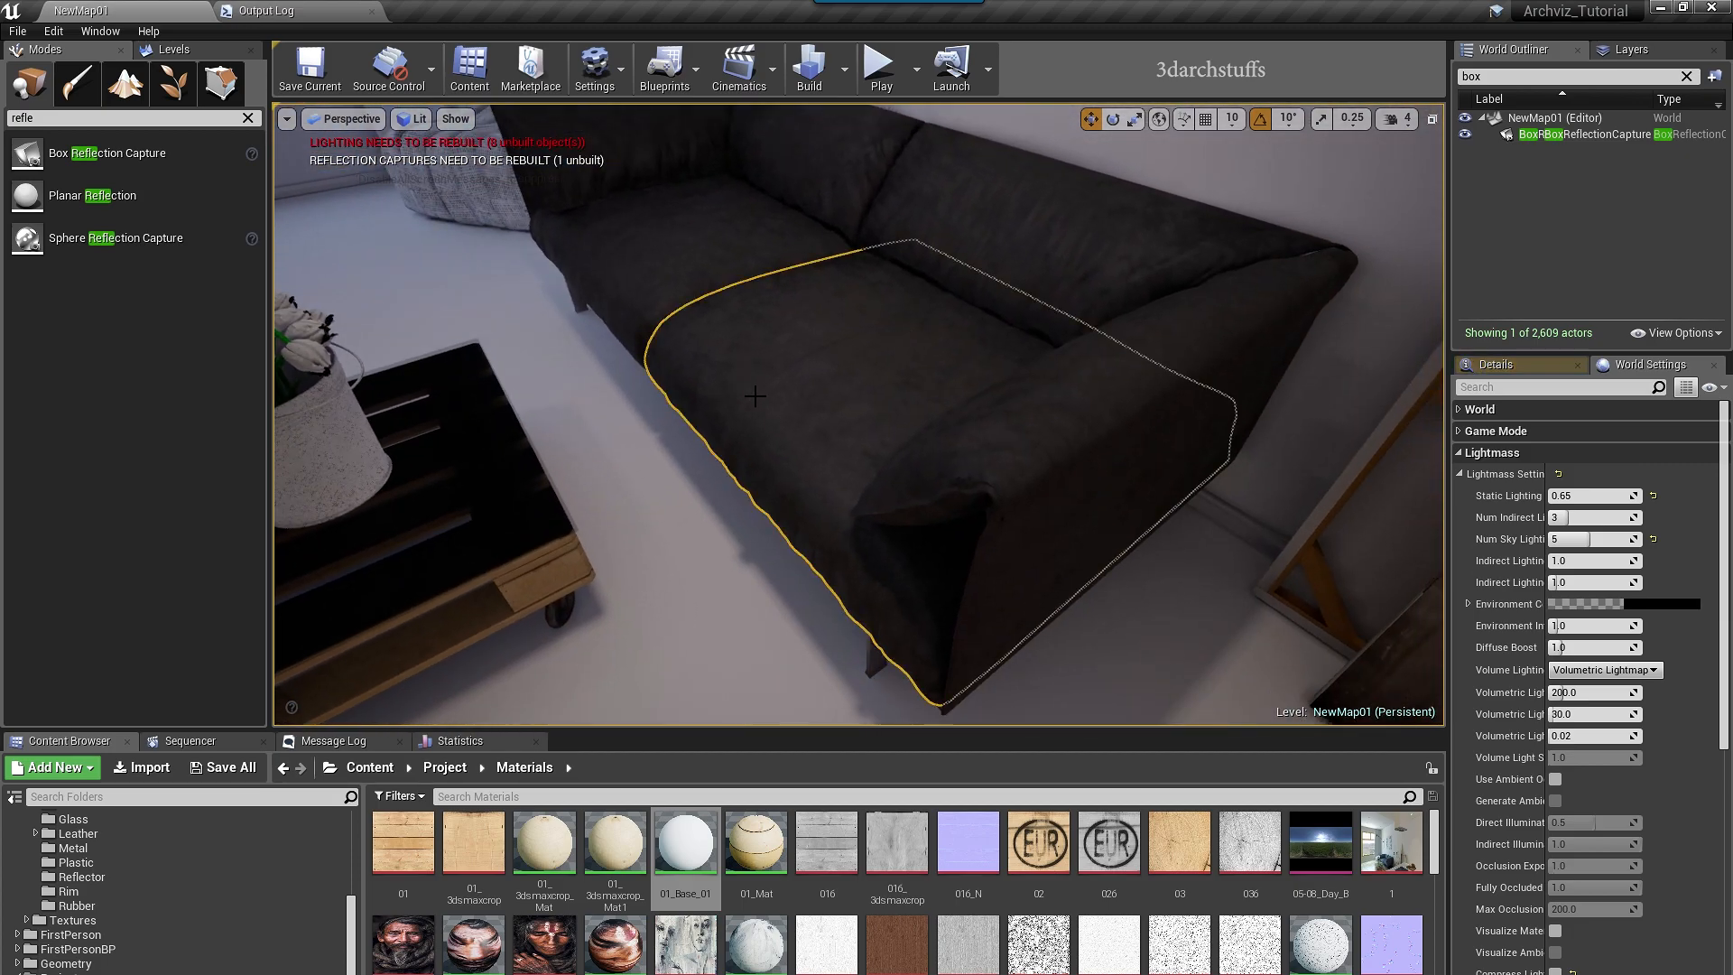
right_click_drag(741, 387, 804, 379)
left_click_drag(803, 379, 939, 394, "alt")
scroll(868, 397, "down", 4)
right_click_drag(938, 394, 916, 429)
left_click_drag(749, 320, 786, 322, "alt")
right_click_drag(1005, 401, 1002, 343)
left_click_drag(1006, 401, 871, 424, "alt")
left_click(1488, 370)
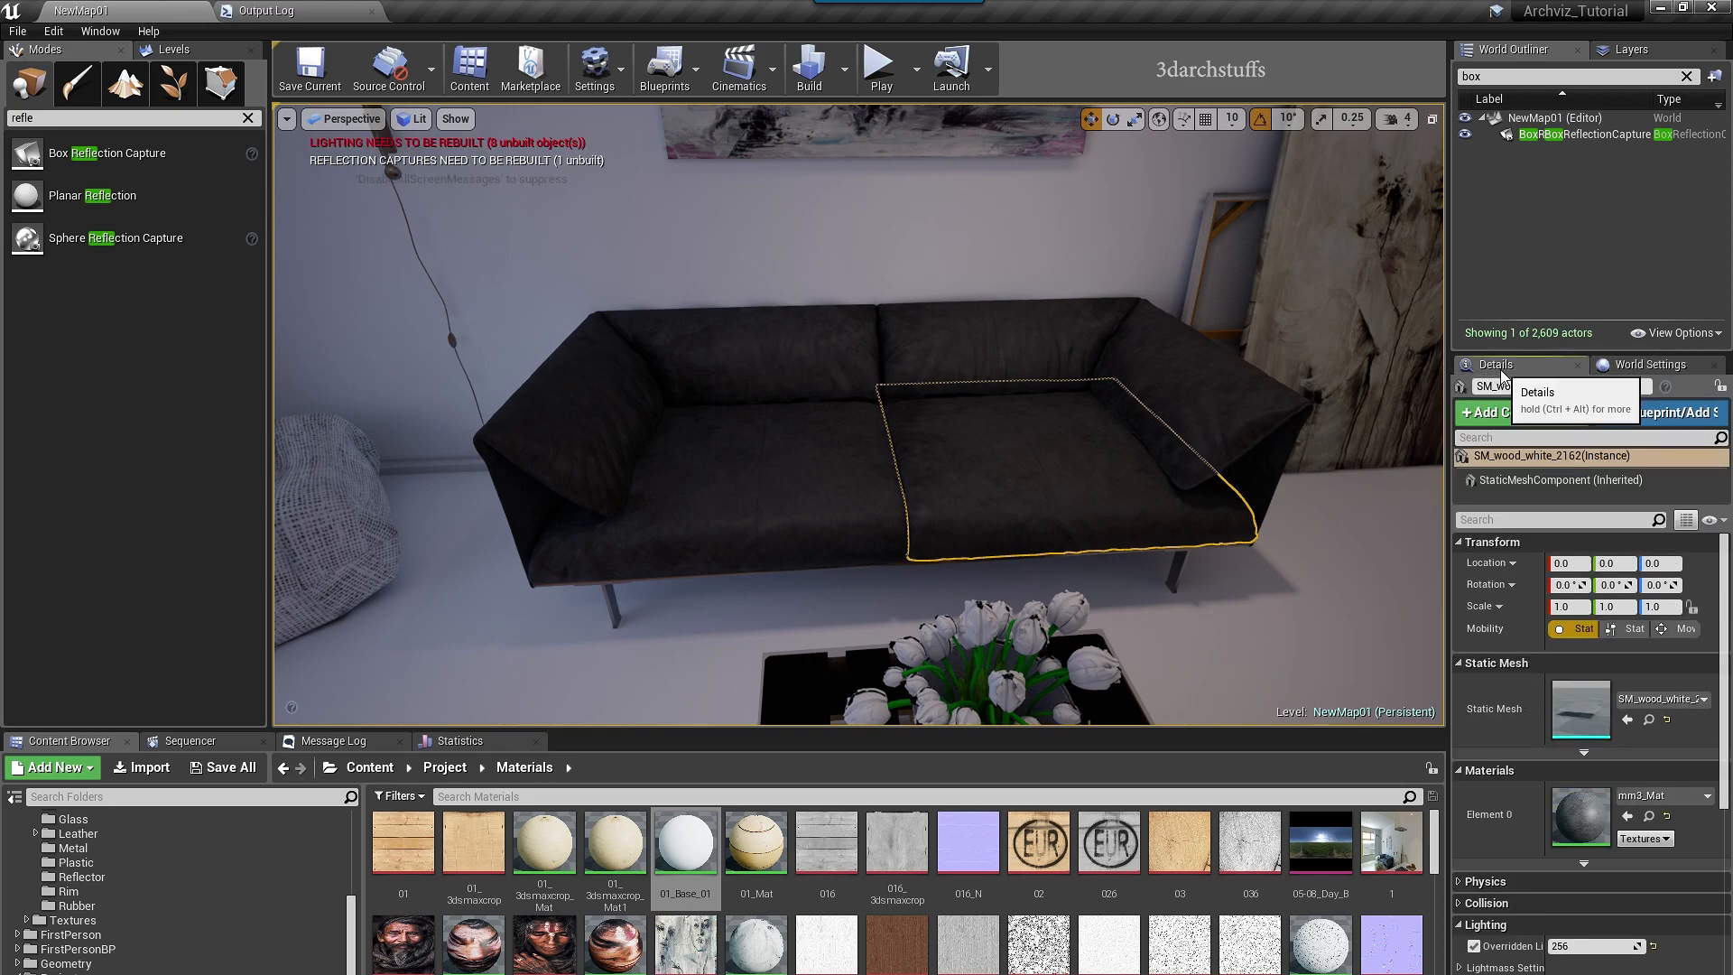
left_click_drag(1065, 457, 1155, 454, "alt")
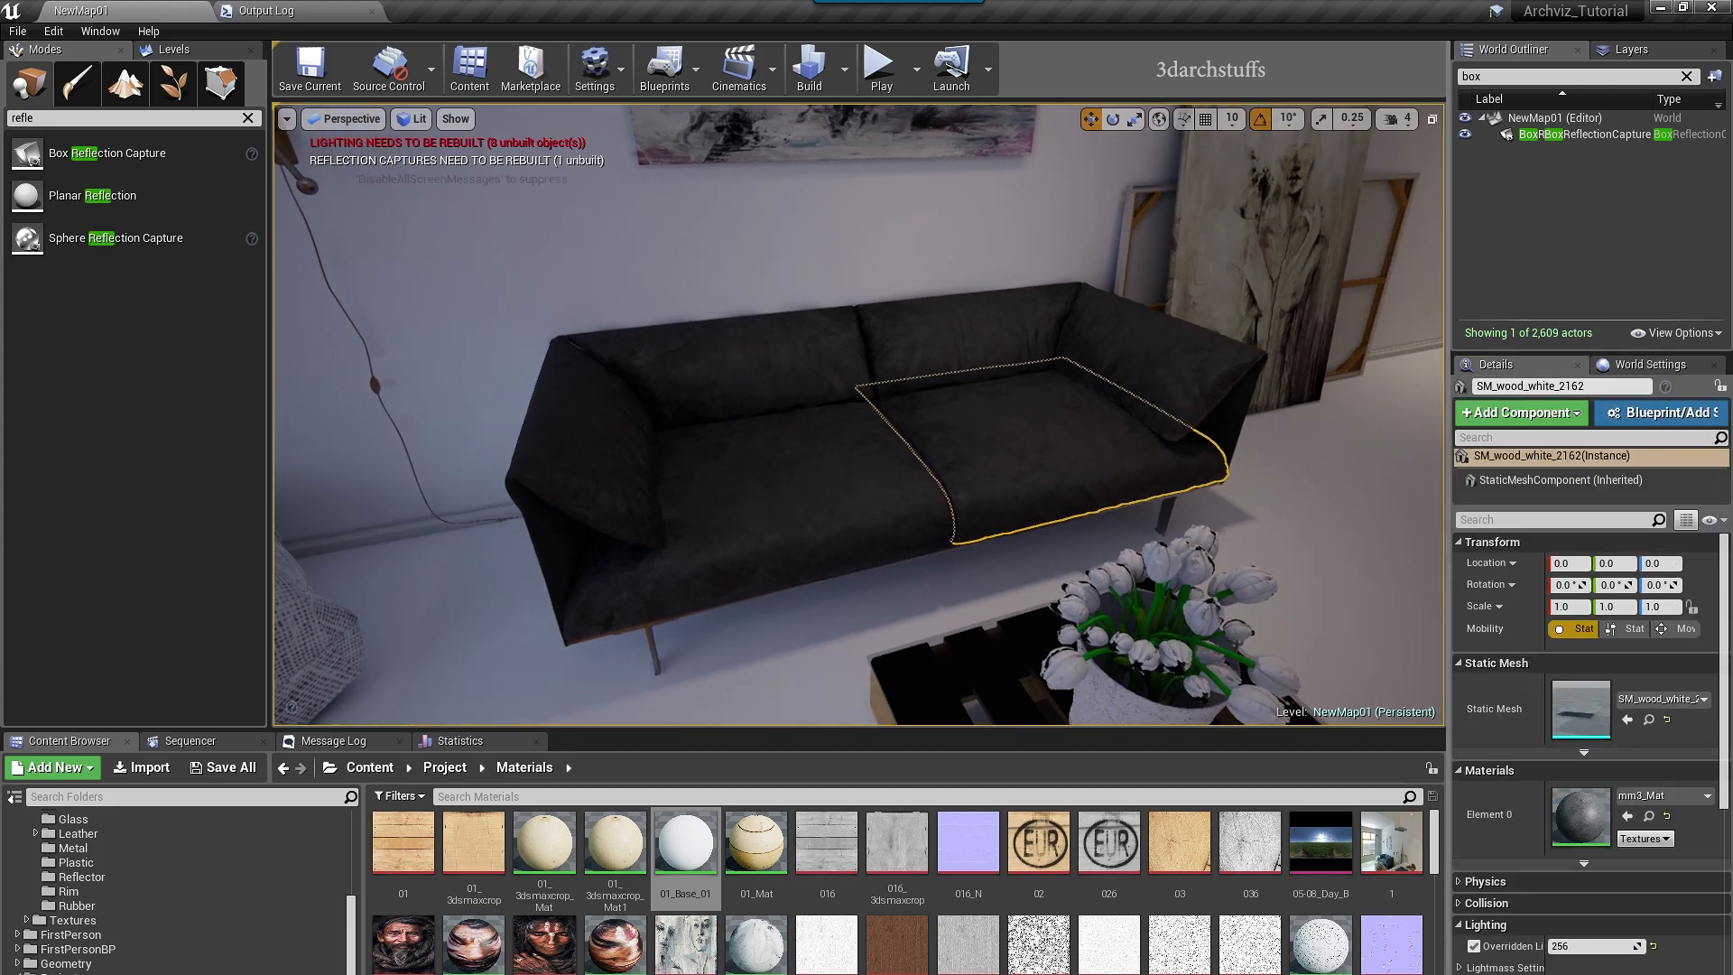
left_click(1649, 816)
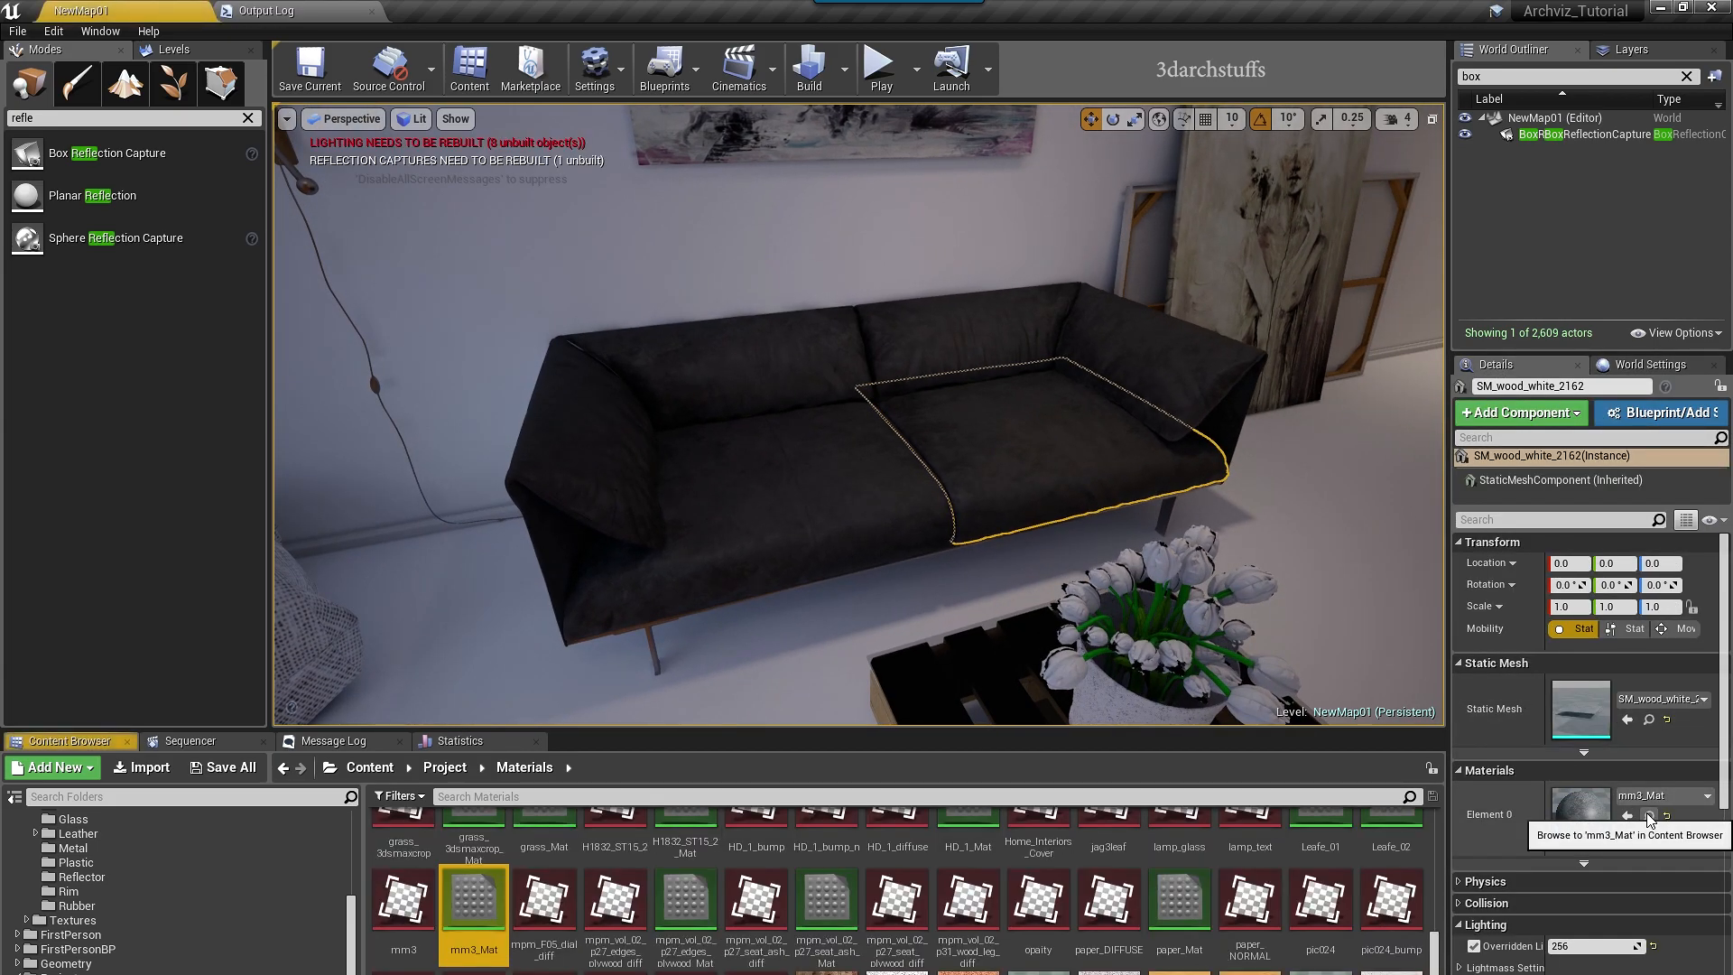
- Open the SM_wood_white_2162 static mesh, dock its editor window and assign mm3_Mat to its material slot
double_click(1584, 713)
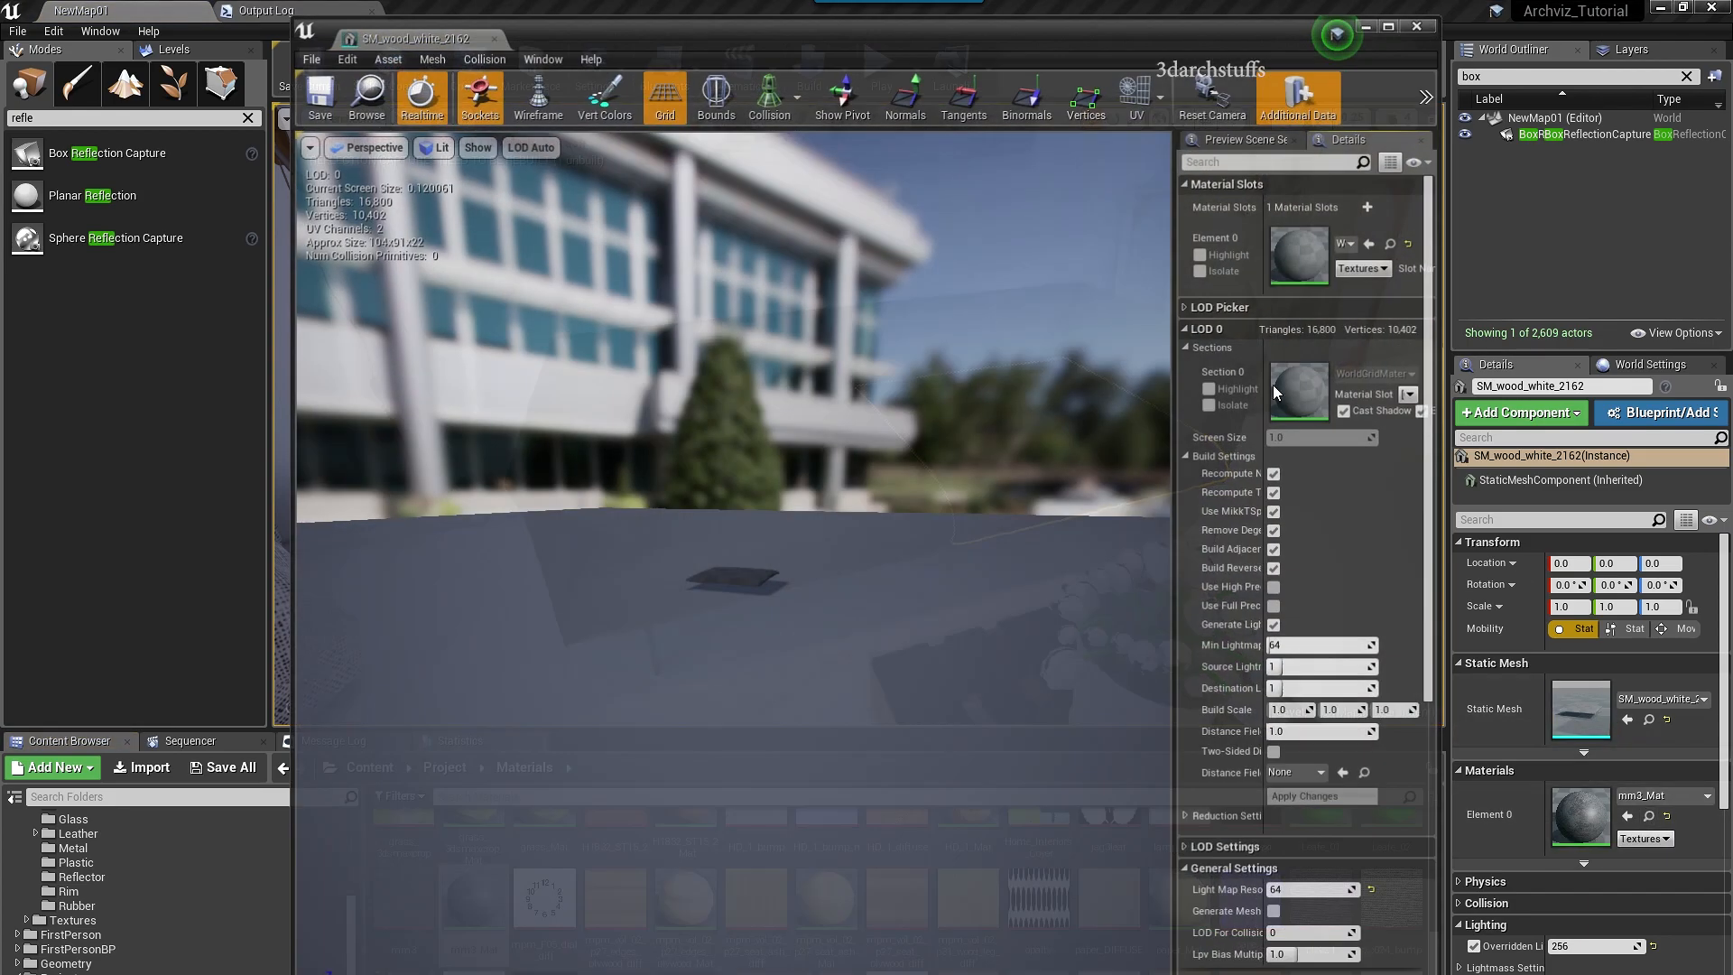
left_click_drag(478, 34, 460, 11)
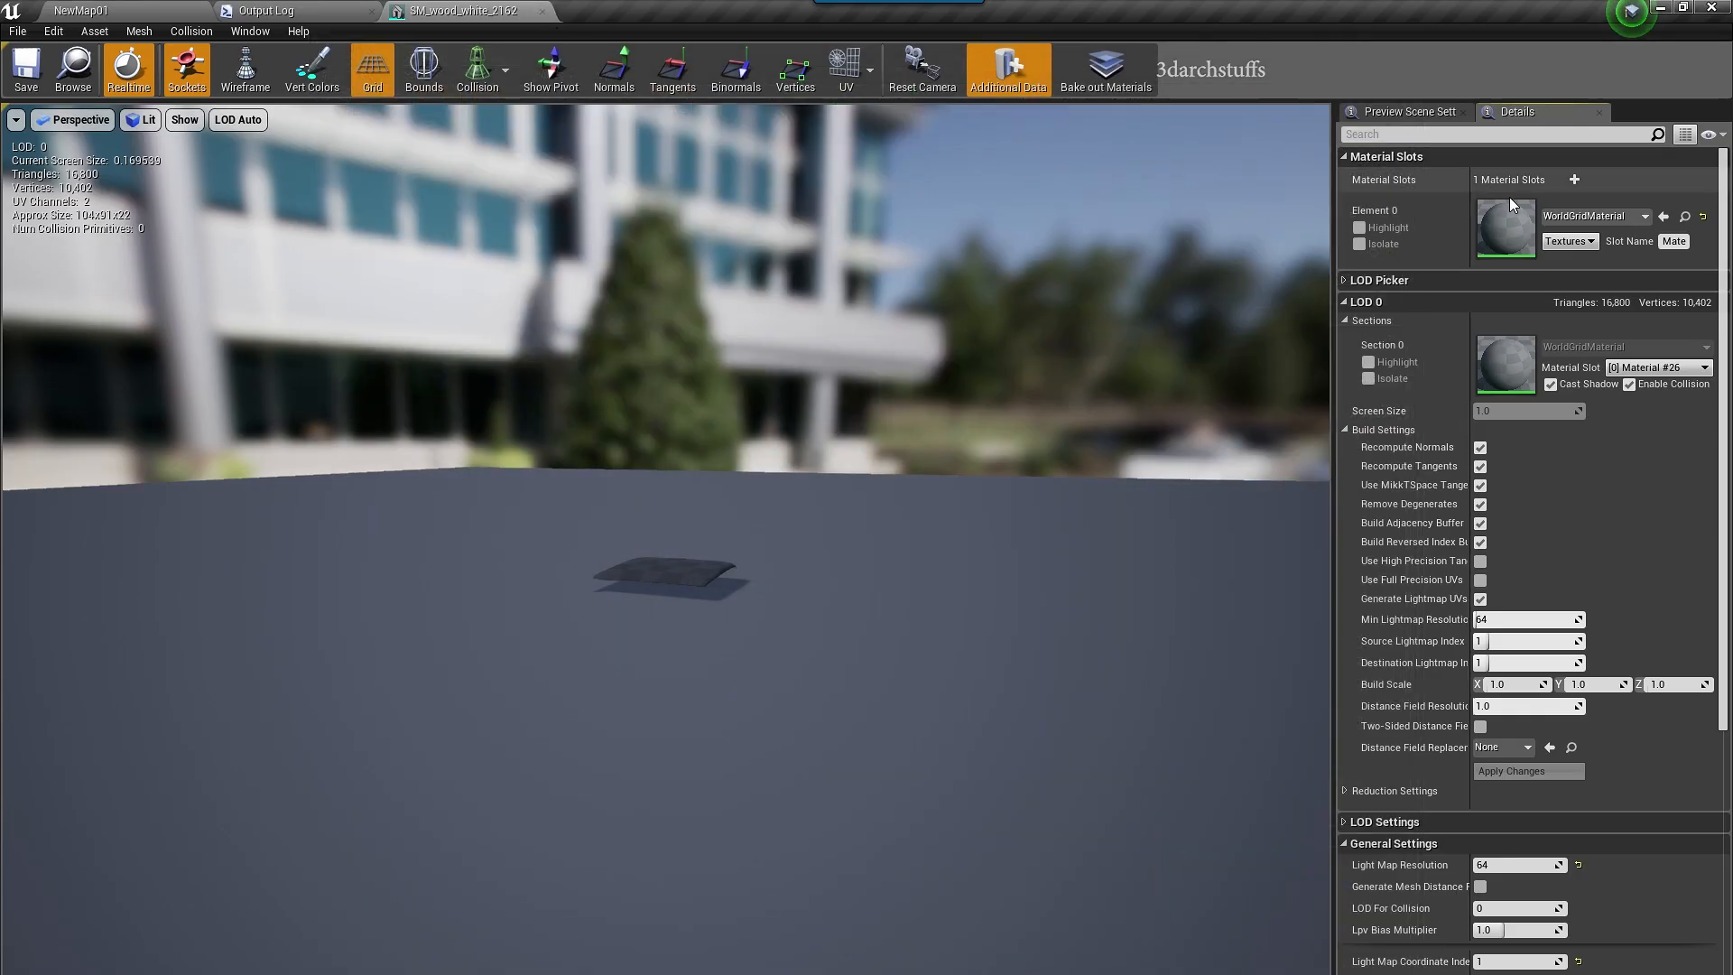
left_click(1661, 215)
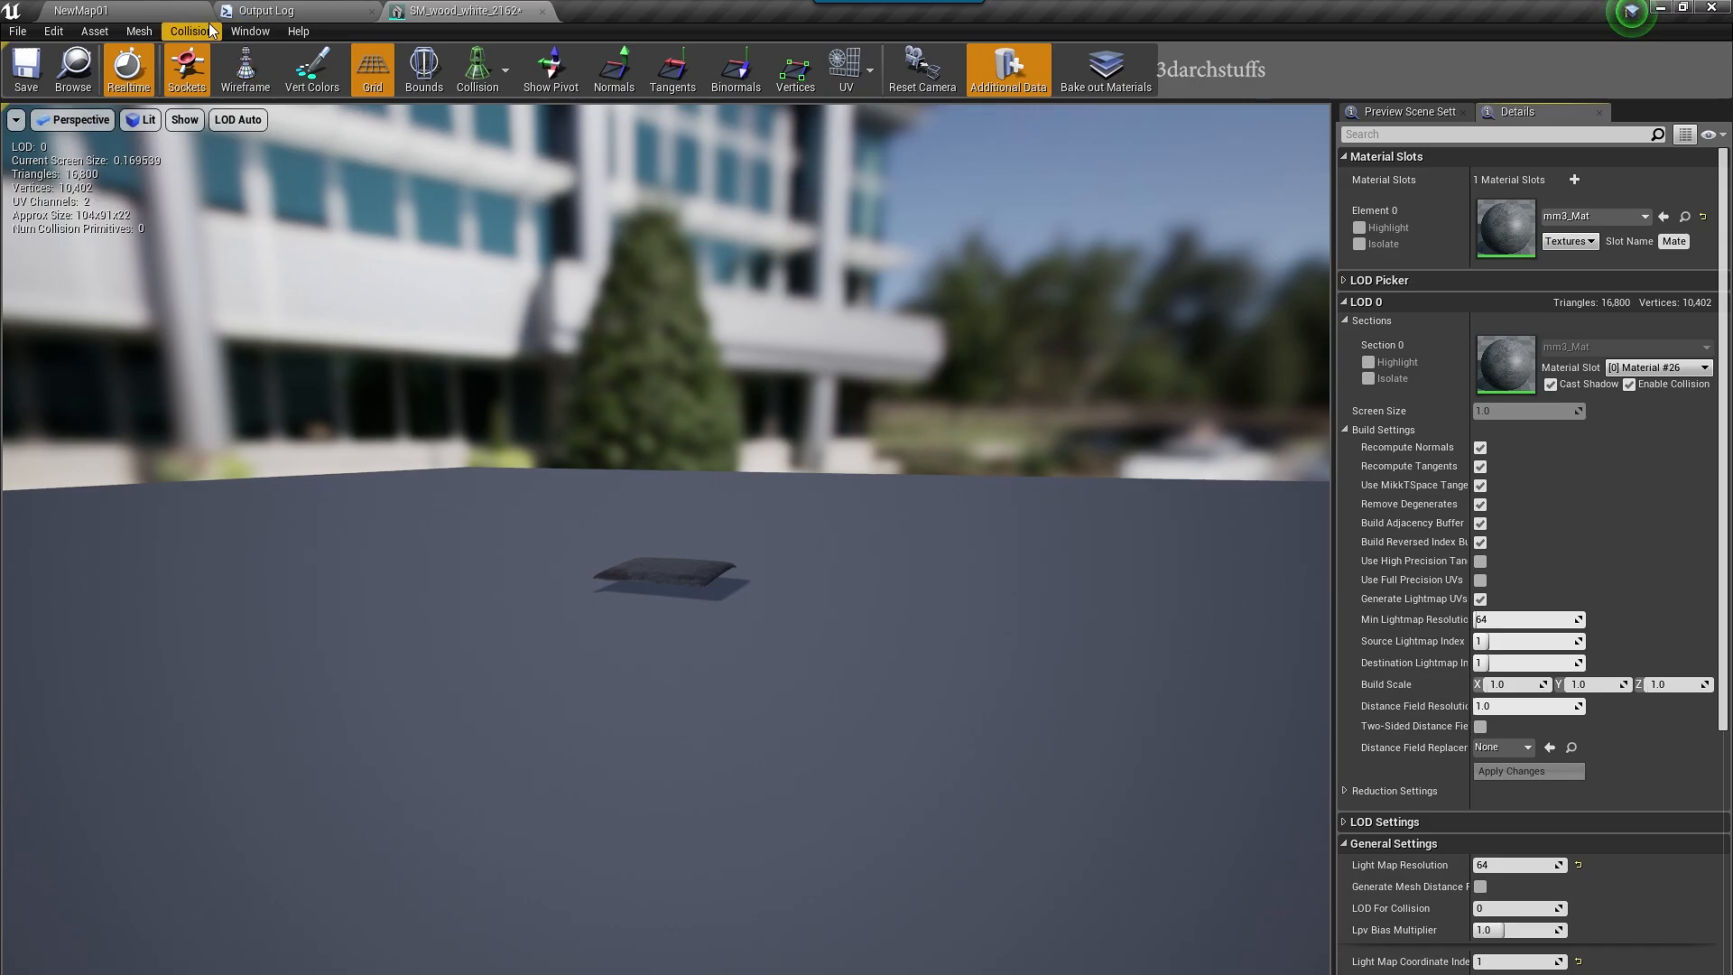
- Hide the edited cushion in the level and assign mm3_Mat to the other seat cushion's mesh, SM_wood_white_1651
left_click(99, 11)
right_click_drag(991, 406, 1119, 446)
key("h")
left_click(753, 446)
double_click(1580, 710)
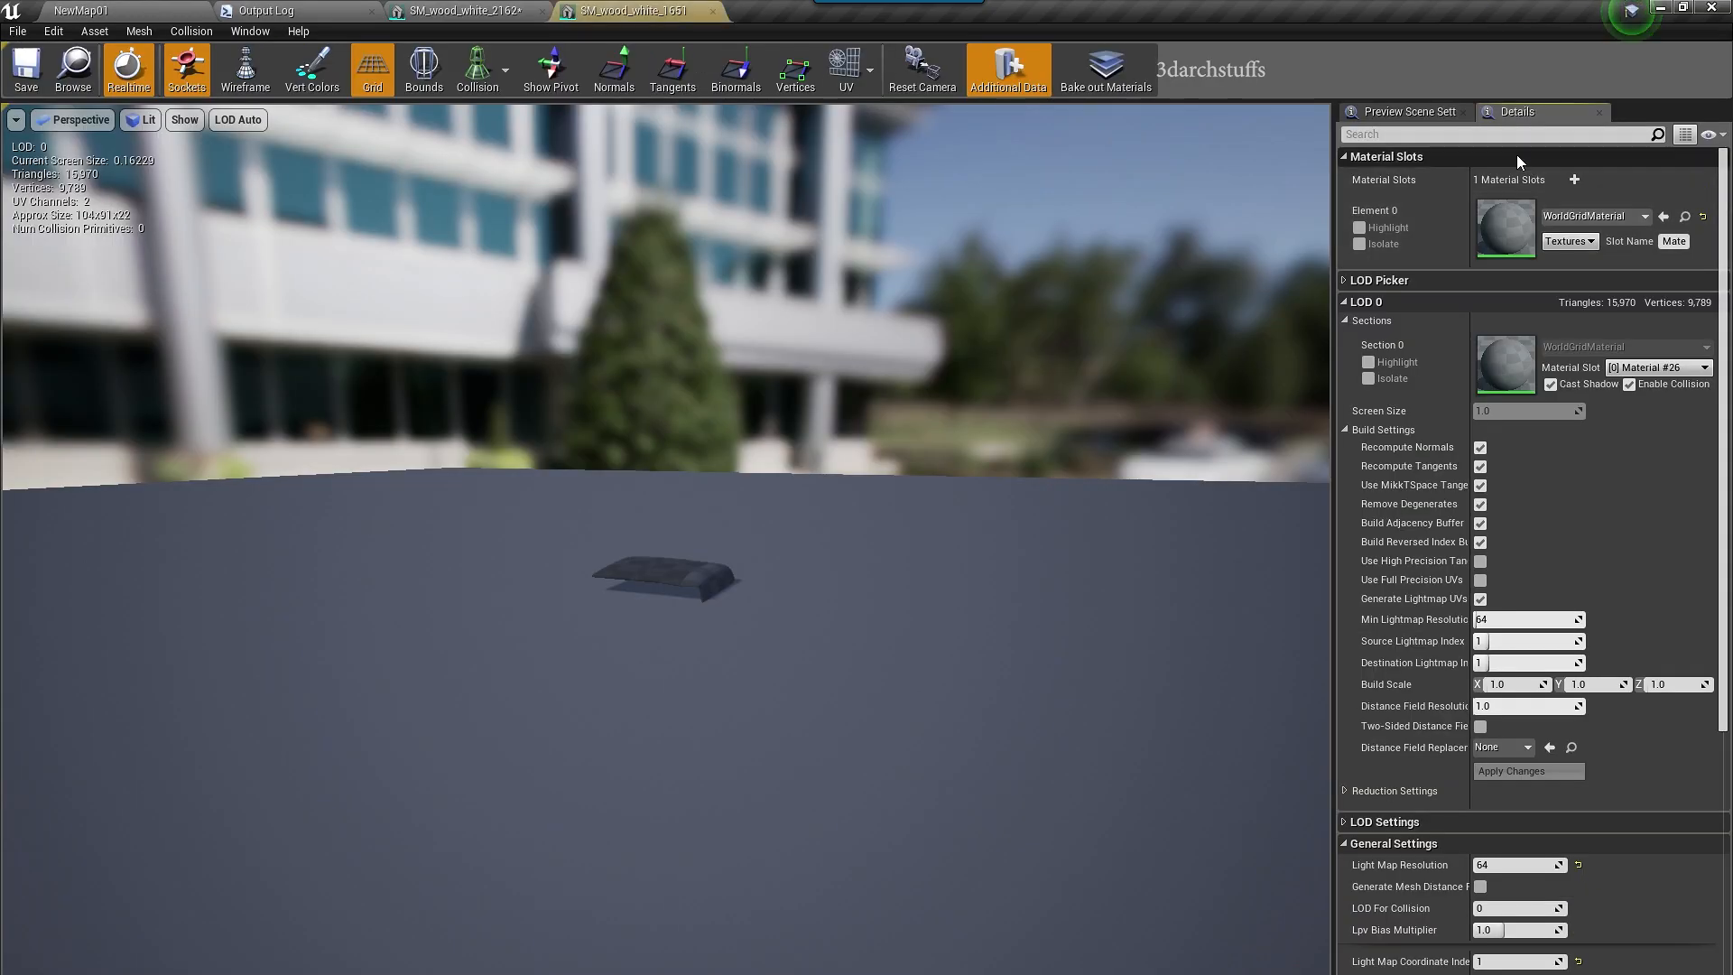
left_click(1663, 217)
- Hide the second seat cushion and assign mm3_Mat to the material slot of the sofa mesh SM_wood_white_46
left_click(91, 11)
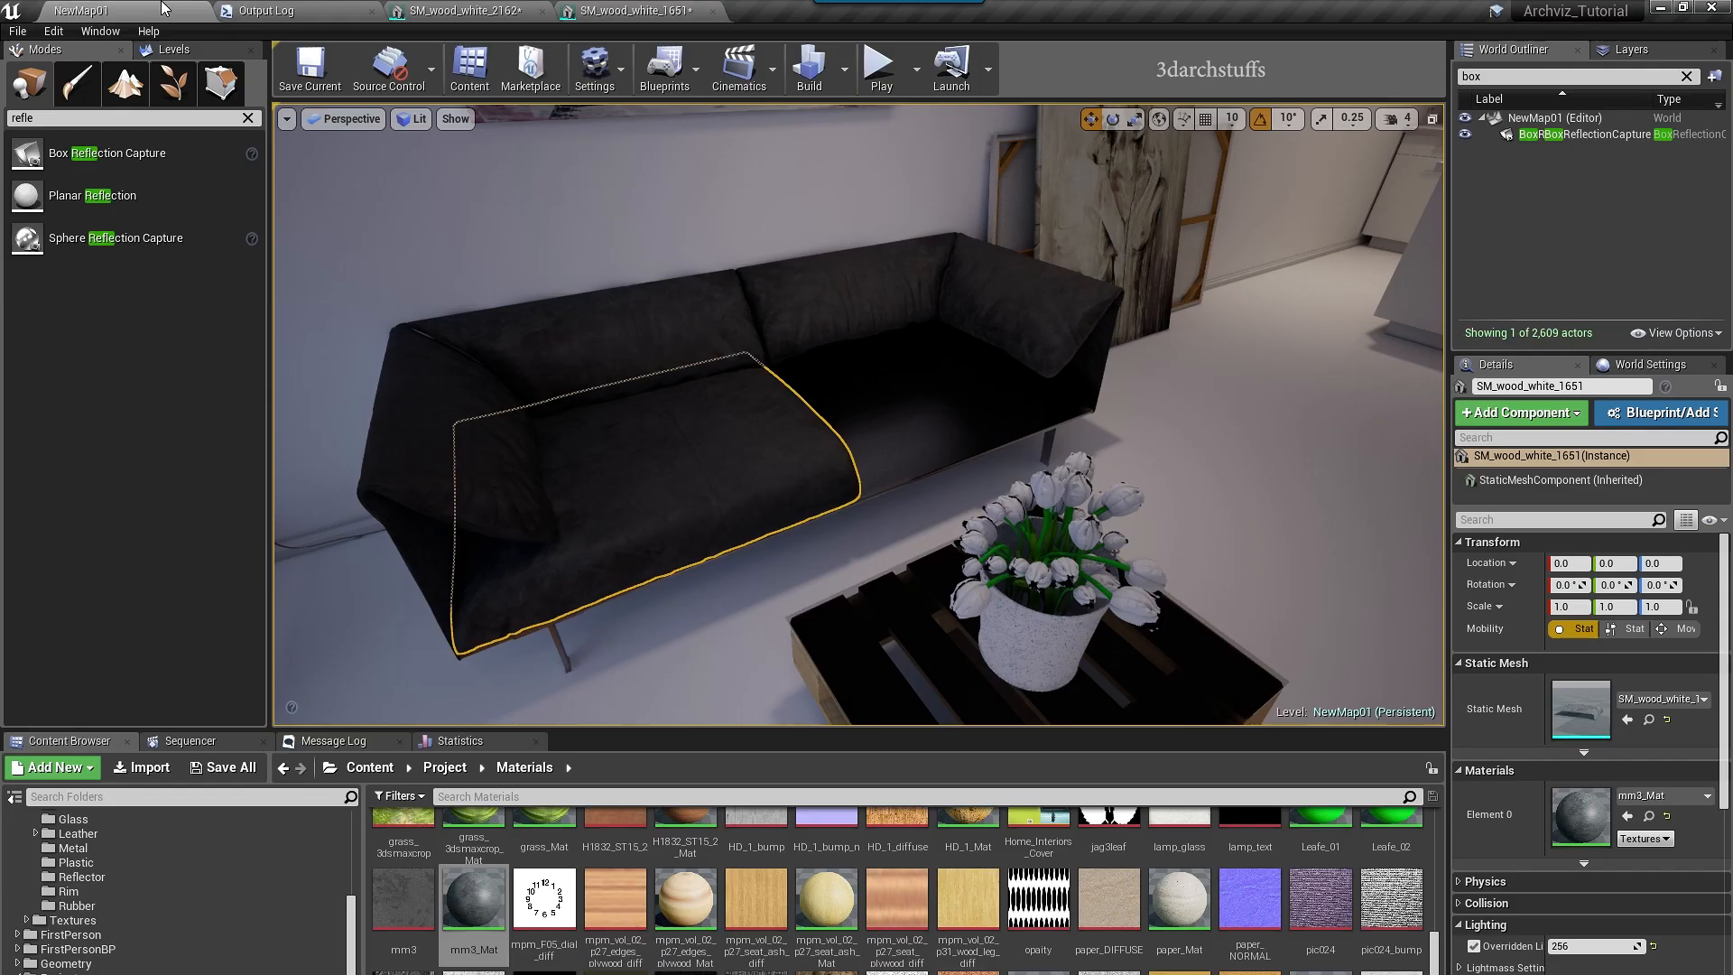
key("h")
right_click_drag(812, 406, 704, 388)
left_click(751, 361)
double_click(1579, 710)
left_click(1664, 217)
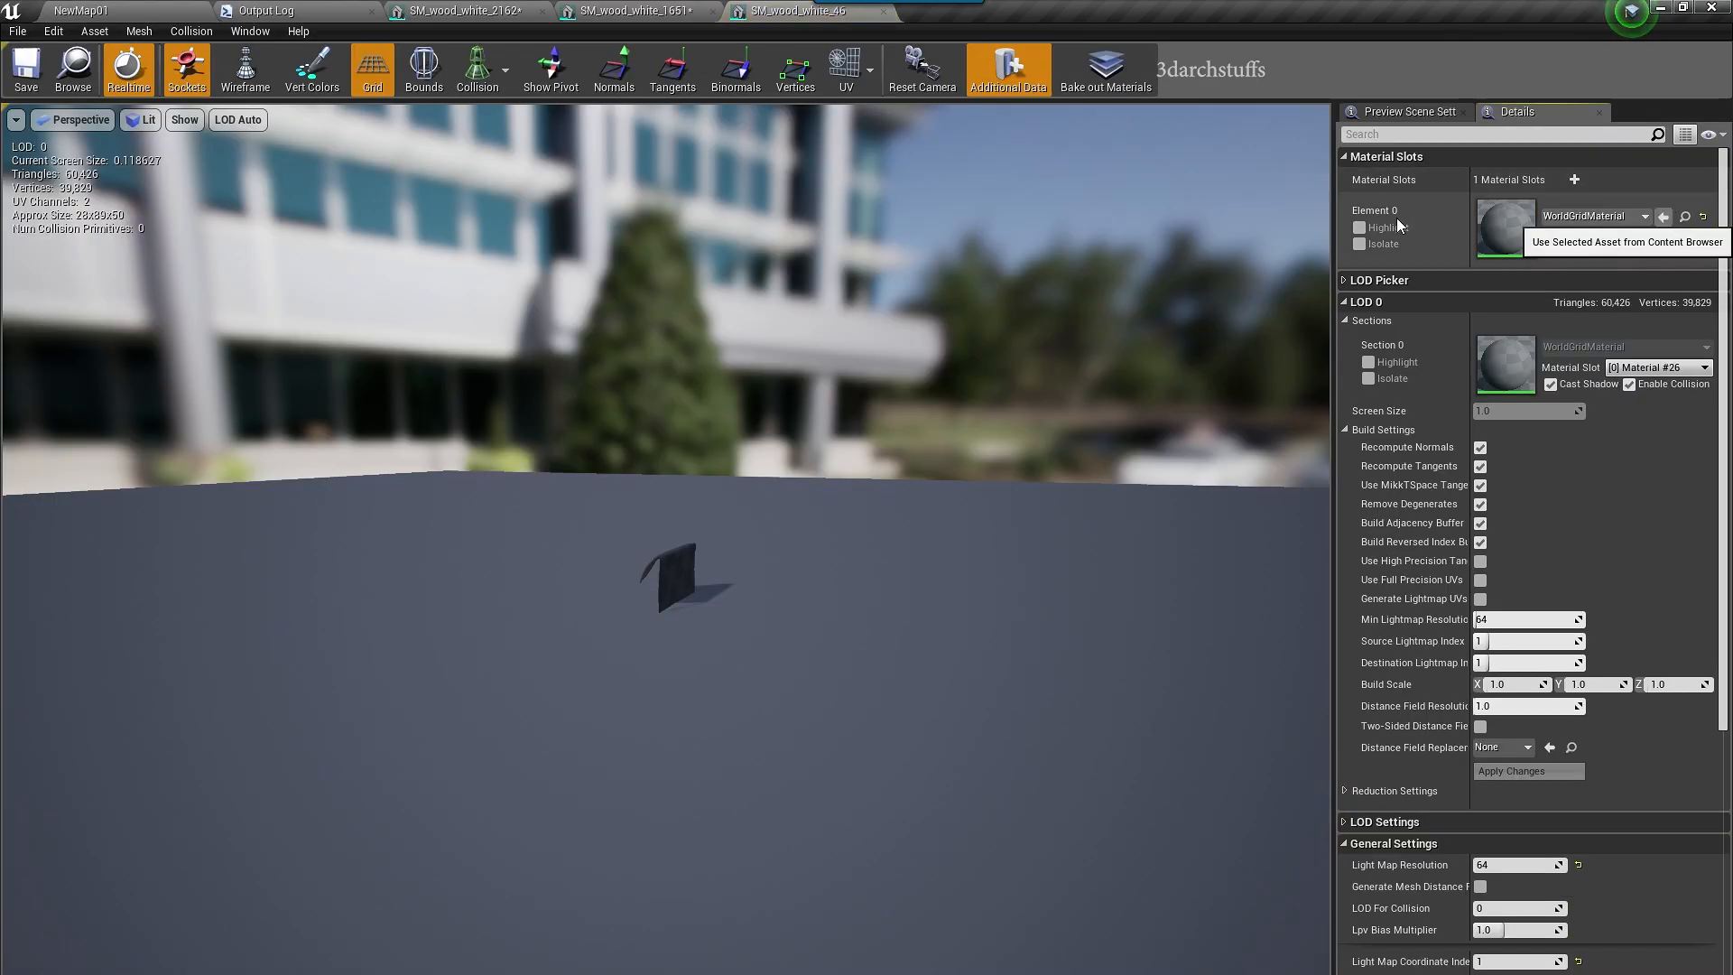
- Assign mm3_Mat to the sofa meshes SM_wood_white_1645 and SM_wood_white_48, hiding edited parts to reach the next ones
left_click(90, 11)
left_click(785, 280)
double_click(1580, 713)
left_click(1663, 217)
left_click(90, 11)
key("h")
left_click(1096, 298)
double_click(1579, 713)
left_click(1664, 216)
- Hide the last edited part and assign mm3_Mat to the sofa's left armrest mesh, SM_wood_white_2168
left_click(91, 11)
key("h")
left_click(736, 361)
mouse_move(736, 361)
right_mouse_down()
mouse_move(686, 389)
mouse_move(758, 361)
right_mouse_up()
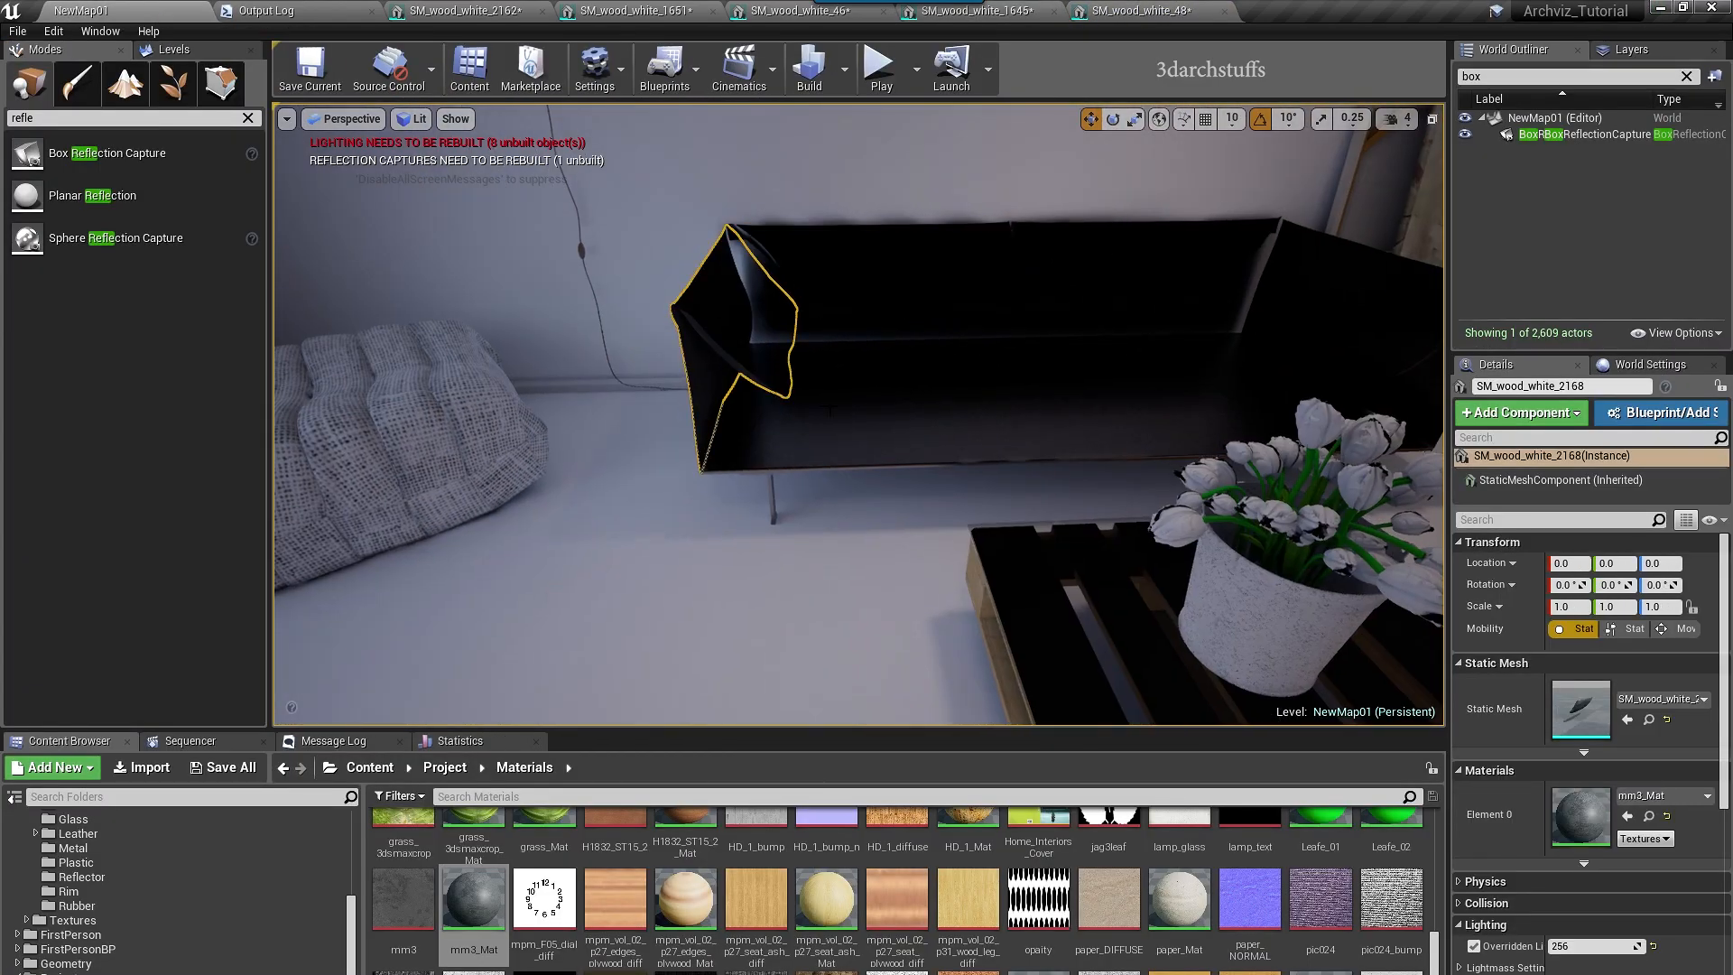
double_click(1579, 713)
left_click(1664, 217)
- Assign mm3_Mat to the sofa meshes SM_wood_white_1646 and SM_wood_white_47, hiding parts in the level as needed
left_click(90, 11)
left_click(776, 253)
double_click(1580, 713)
left_click(1663, 217)
left_click(91, 11)
key("h")
left_click(840, 262)
double_click(1580, 713)
left_click(1663, 217)
- Assign mm3_Mat to the sofa mesh SM_wood_white_2163, then show all the hidden sofa parts in the level again
left_click(90, 11)
key("h")
left_click(911, 279)
double_click(1580, 713)
left_click(1663, 217)
left_click(91, 11)
key("h")
right_click_drag(927, 455, 762, 623)
key("ctrl+h")
- Apply the 01_Base_01 material from the Content Browser to the sofa's seat cushions, left armrest and back cushions
left_click_drag(1438, 958, 1435, 815)
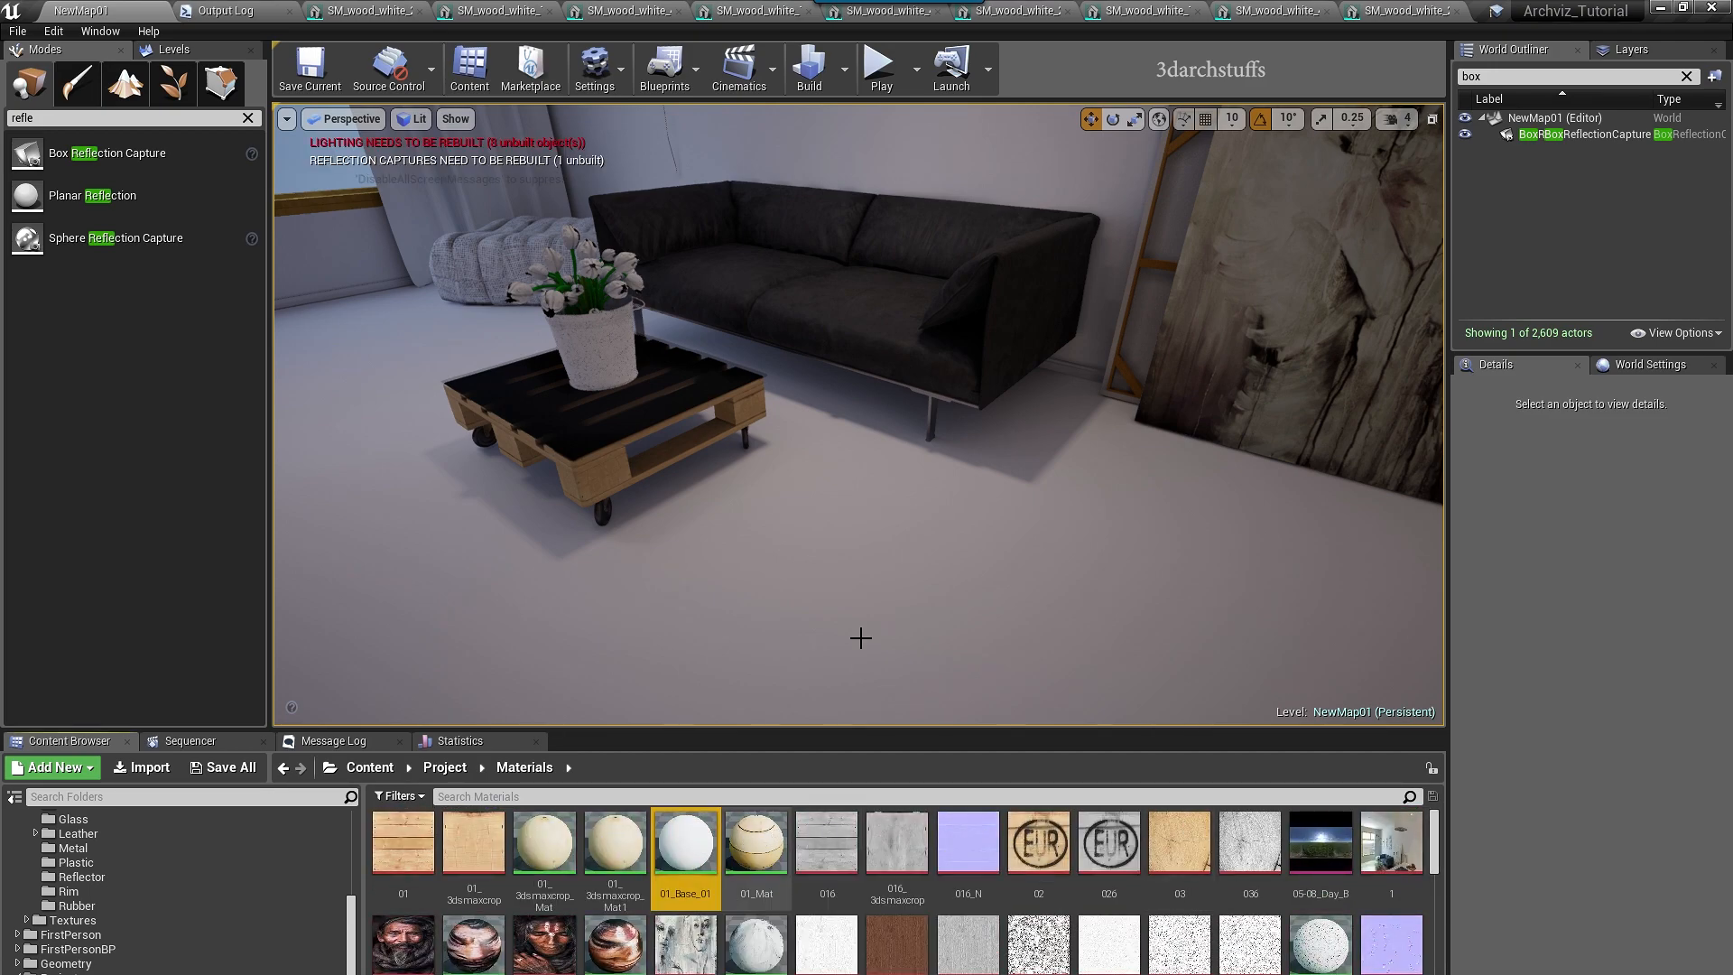
right_click_drag(830, 640, 840, 596)
mouse_move(685, 842)
left_mouse_down()
mouse_move(862, 512)
mouse_move(872, 383)
left_mouse_up()
left_click_drag(686, 844, 744, 334)
left_click_drag(686, 844, 697, 282)
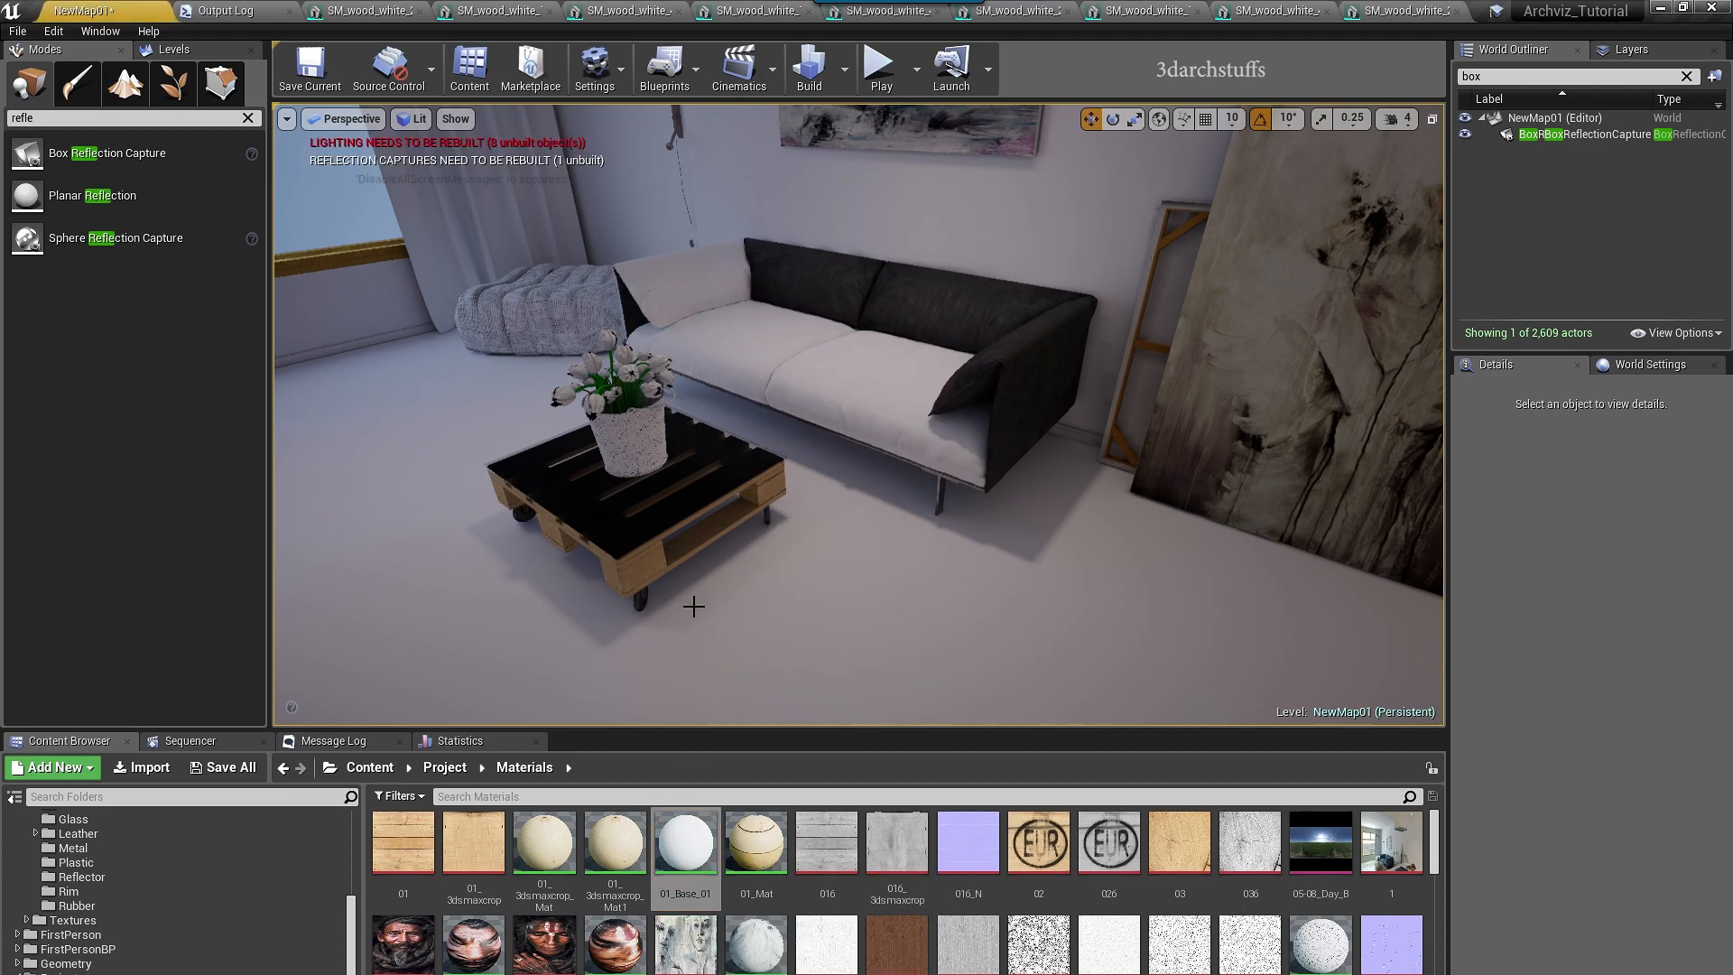
left_click_drag(689, 826, 819, 280)
left_click_drag(686, 844, 1003, 359)
- Apply 01_Base_01 to the remaining right armrest parts, restore the saved living room camera view and clear the selection
left_click_drag(804, 639, 838, 624, "alt")
left_click_drag(686, 844, 949, 453)
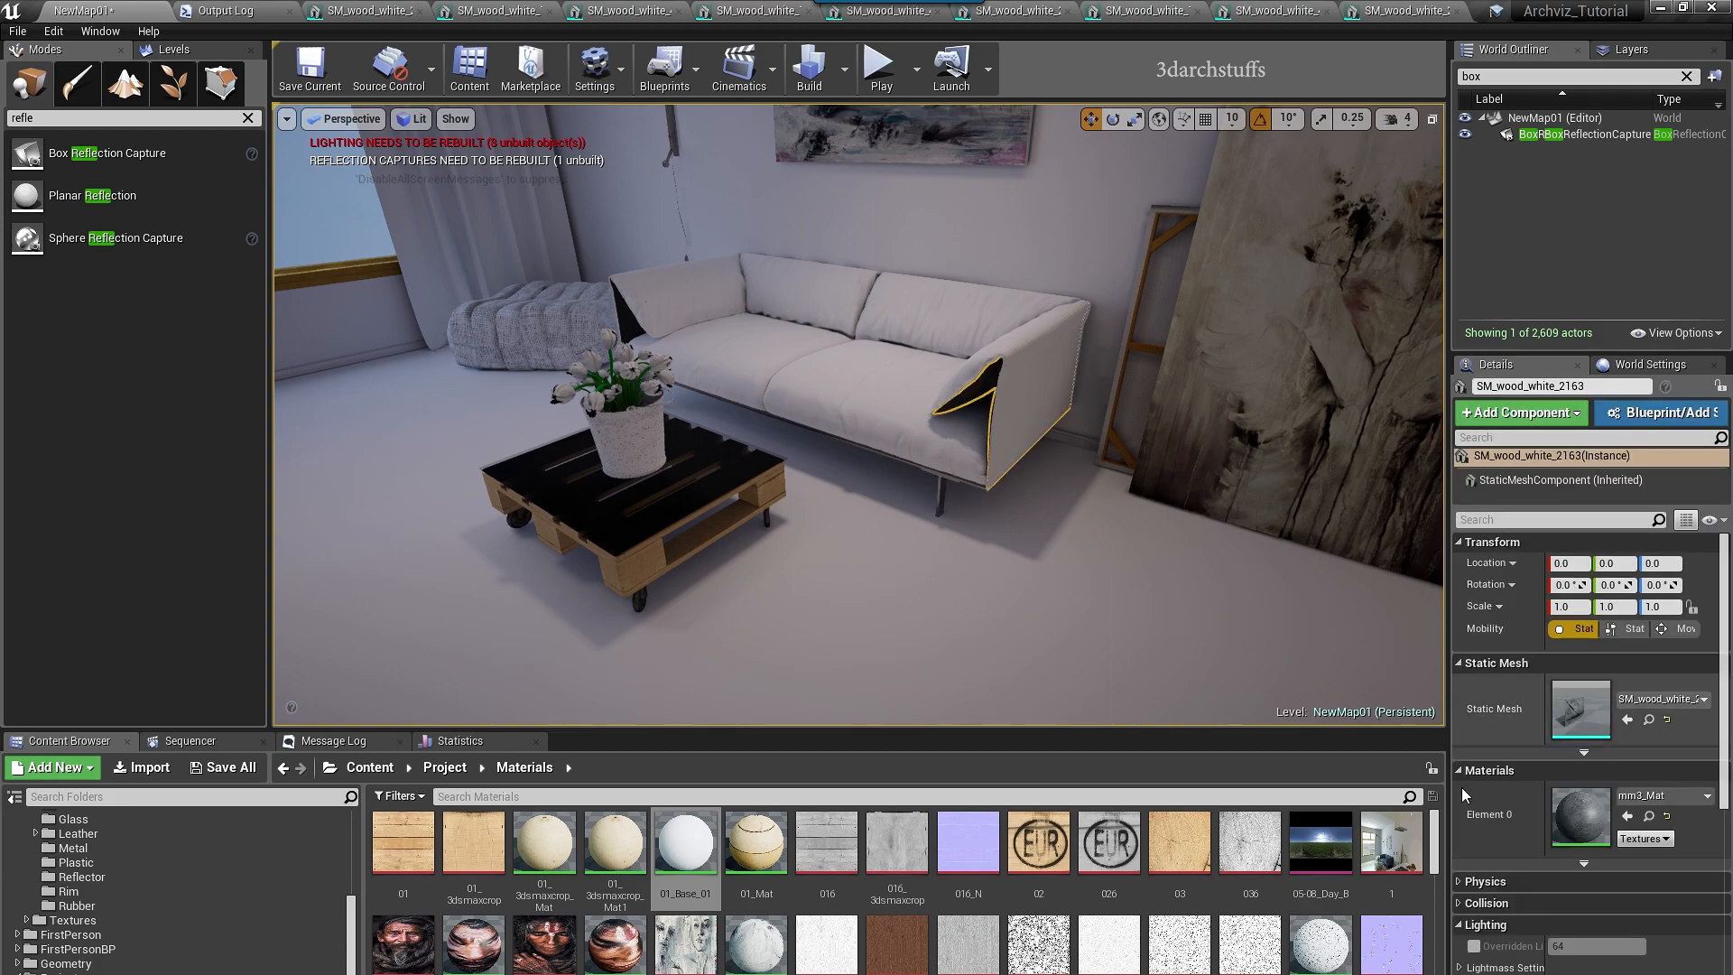
left_click_drag(686, 844, 993, 377)
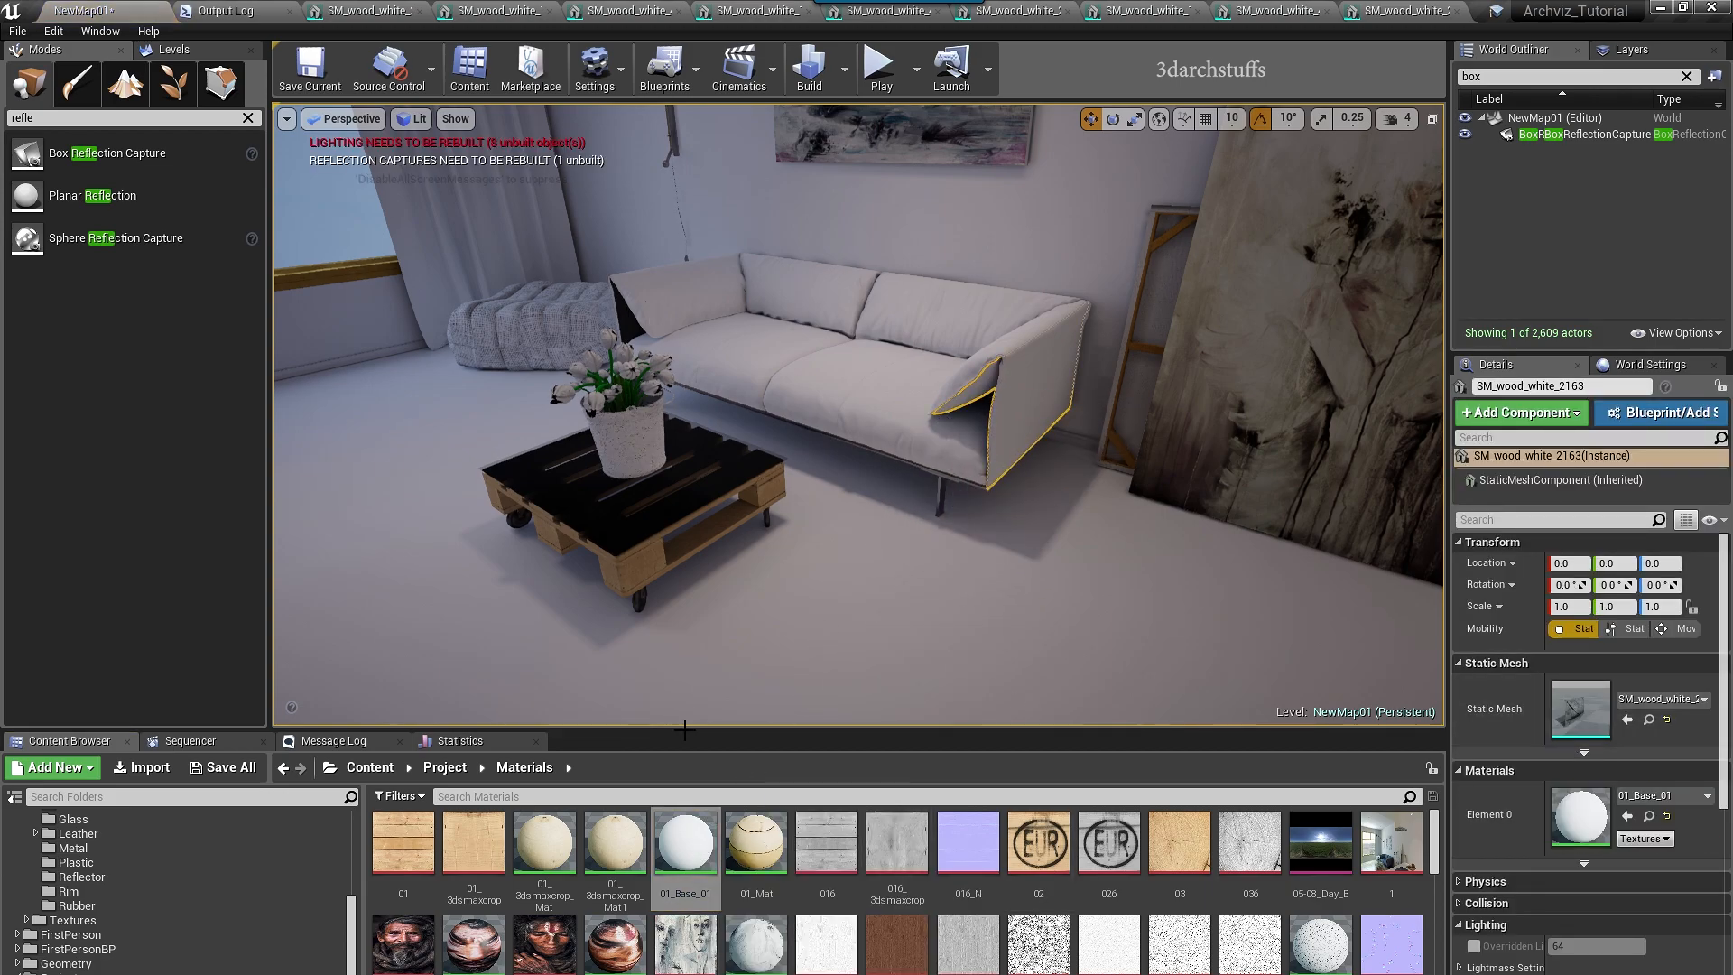
left_click_drag(686, 844, 1074, 347)
scroll(824, 344, "down", 4)
left_click_drag(823, 344, 903, 388, "alt")
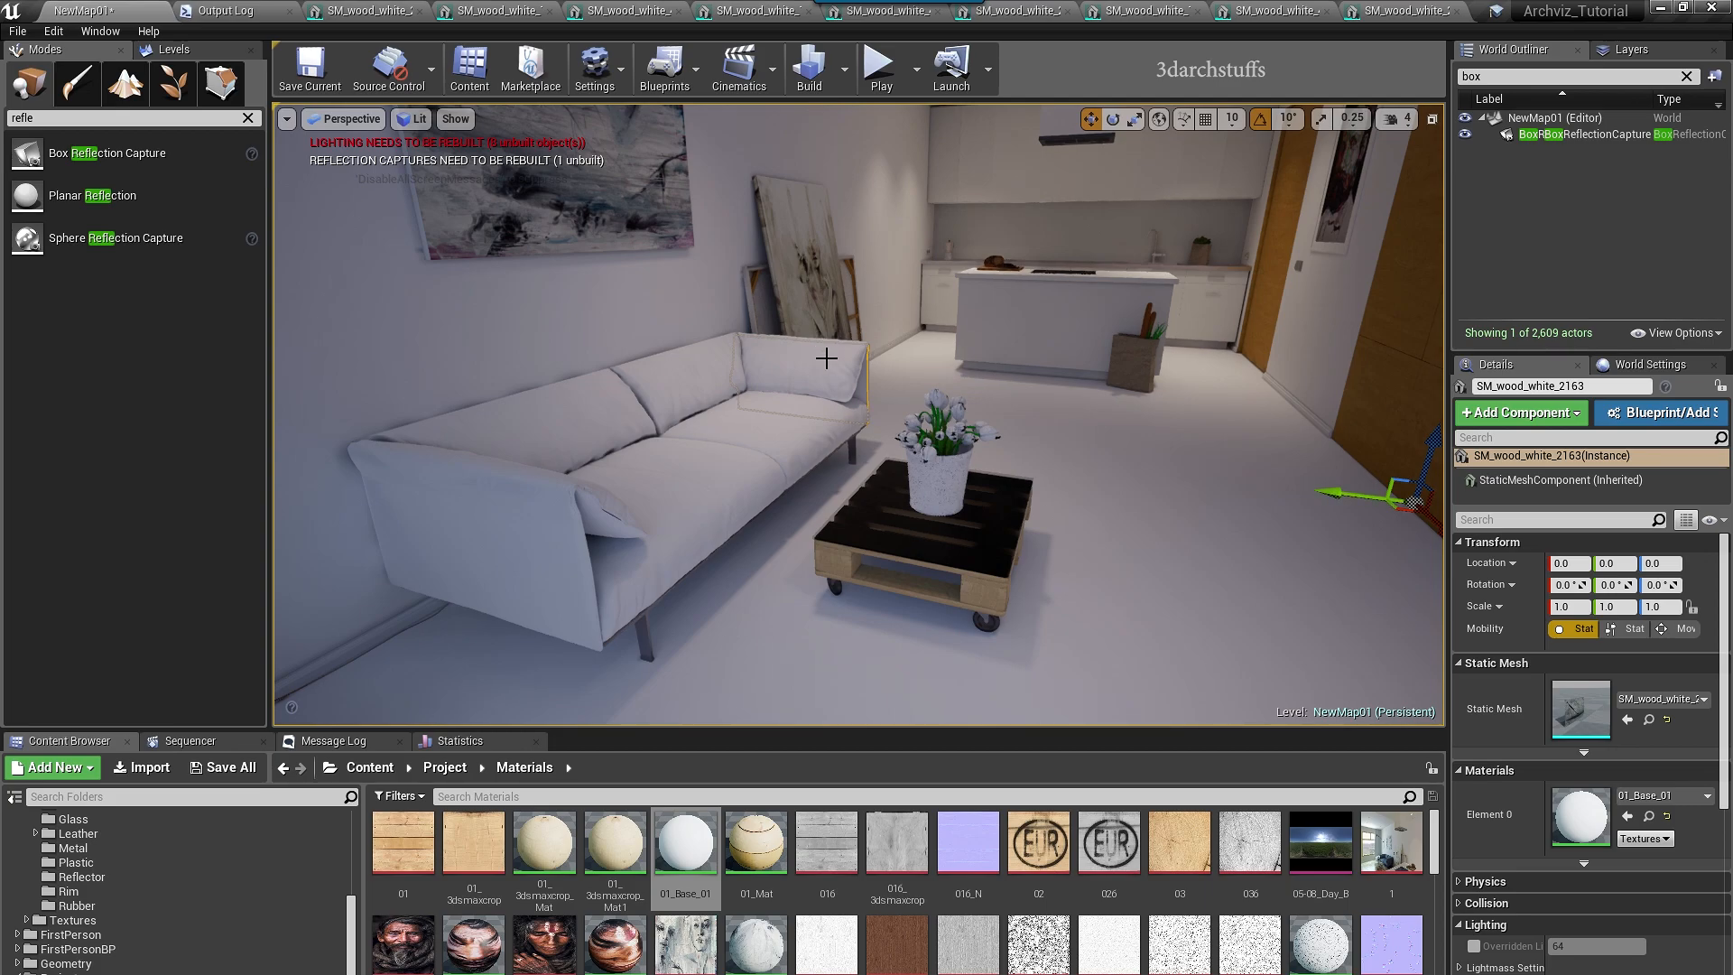
key("1")
key("Escape")
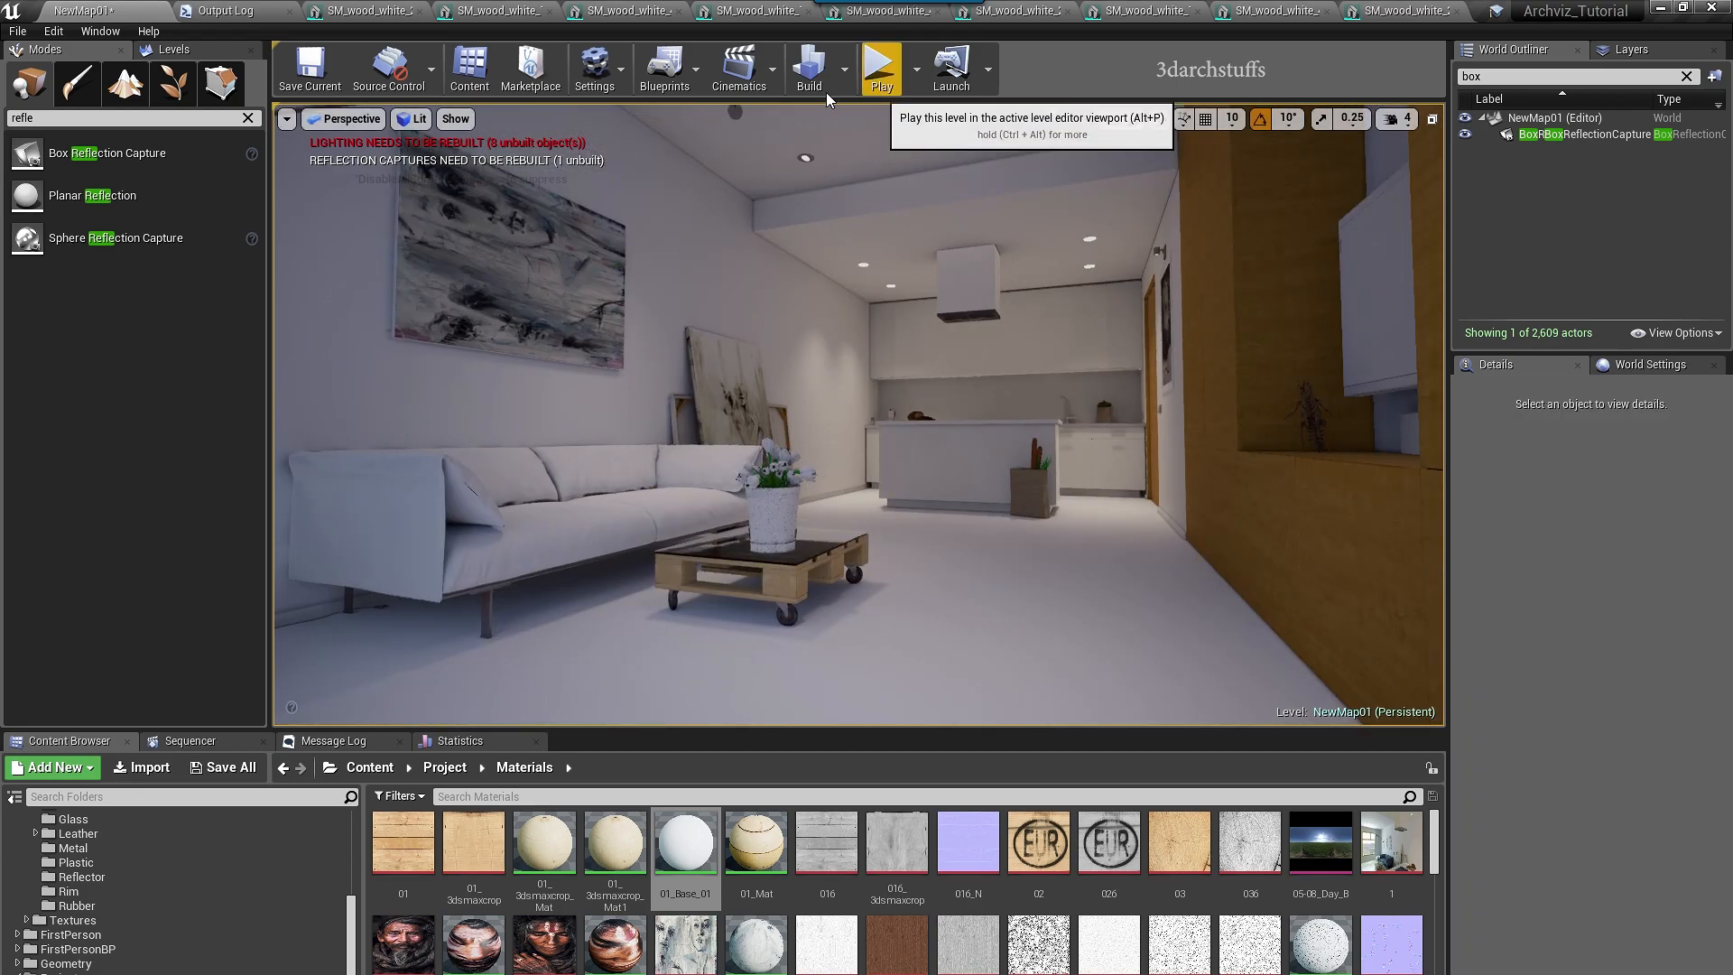
- Close all the open sofa mesh editors, and clear and close the output log
left_click(550, 13)
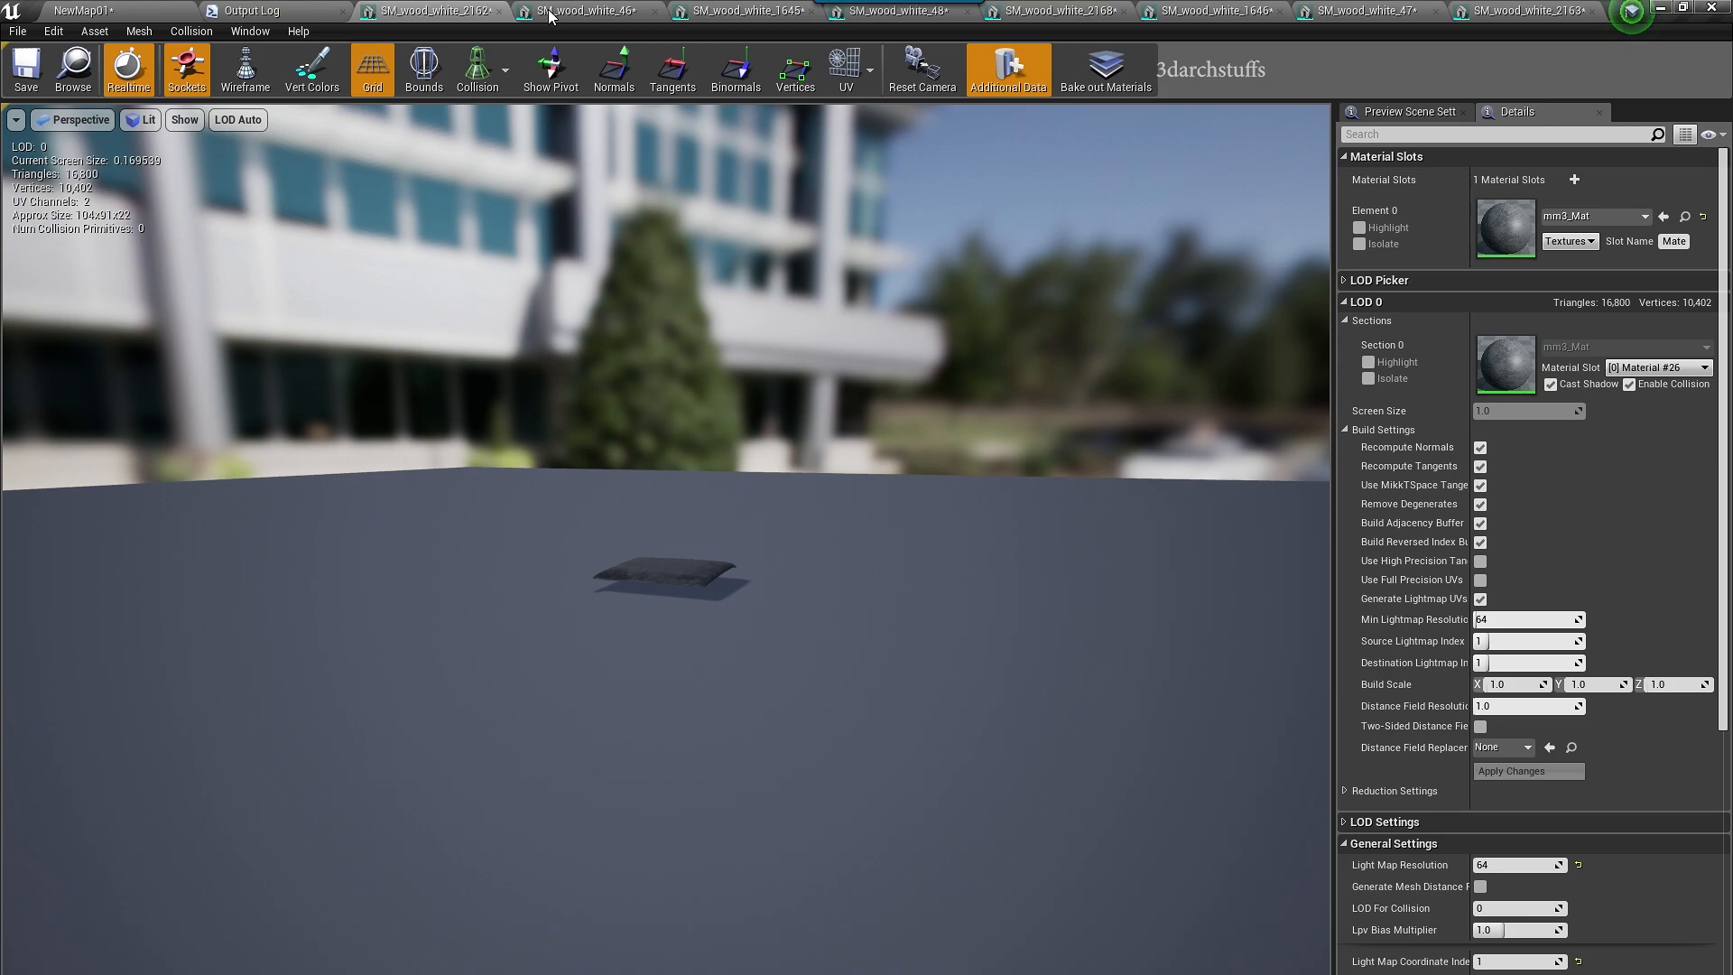
left_click(654, 11)
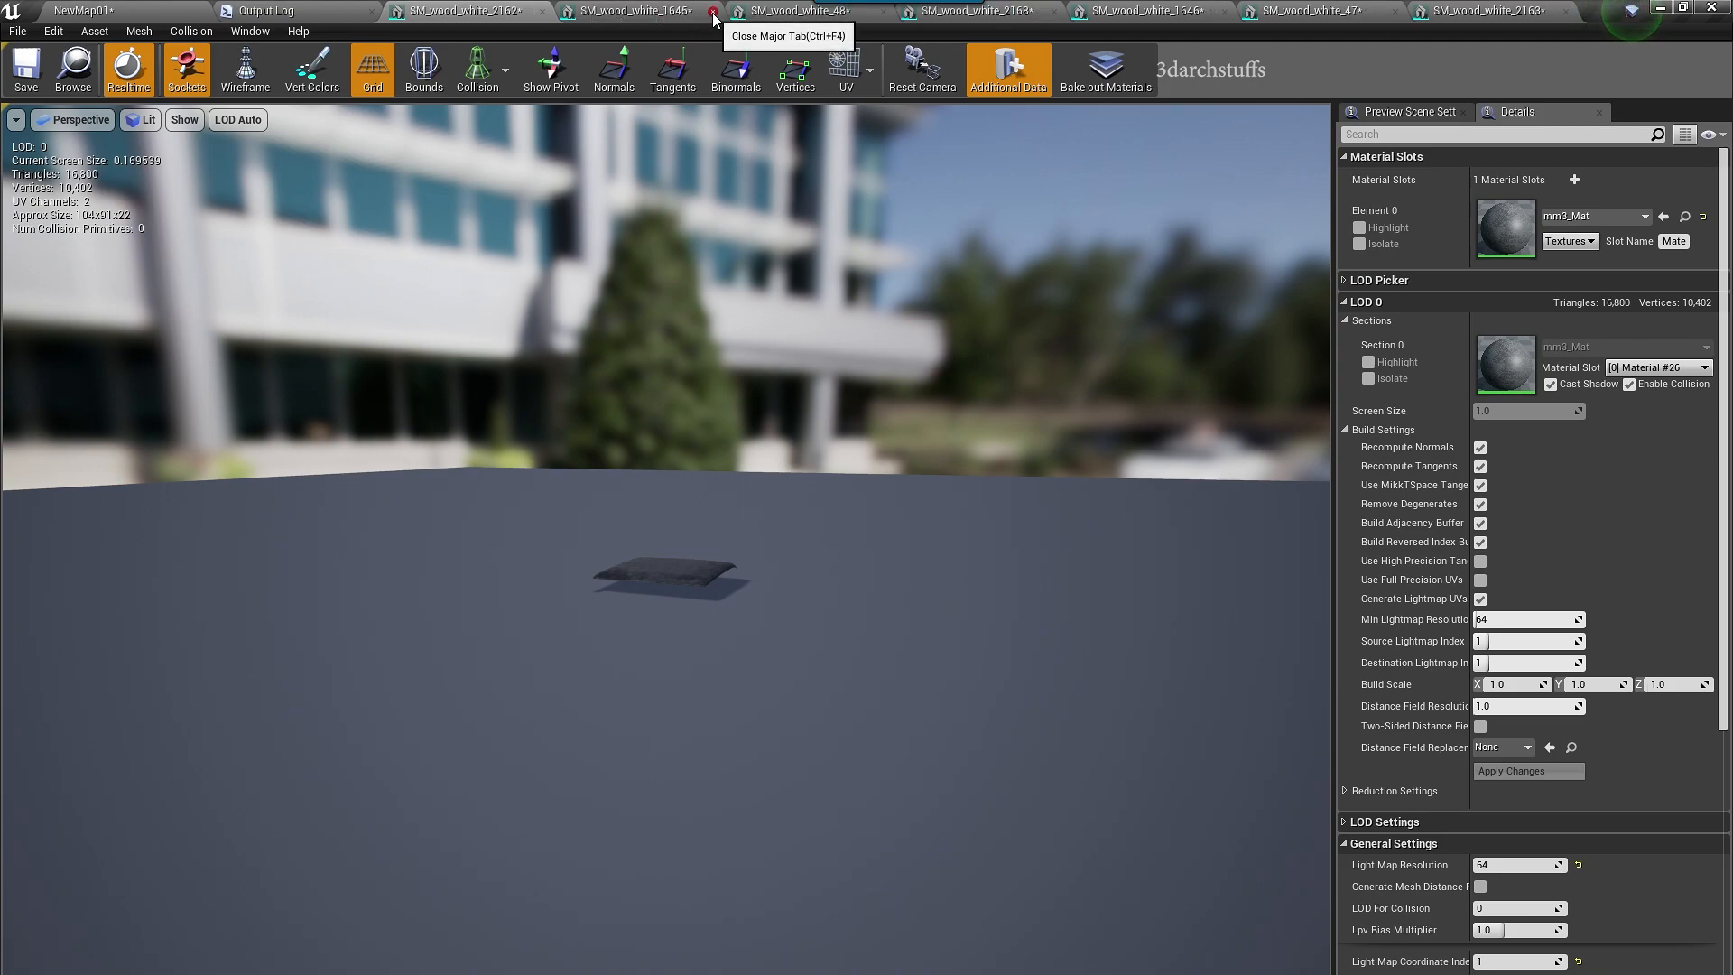
left_click(712, 12)
left_click(713, 12)
left_click(712, 12)
left_click(712, 12)
left_click(712, 12)
left_click(712, 12)
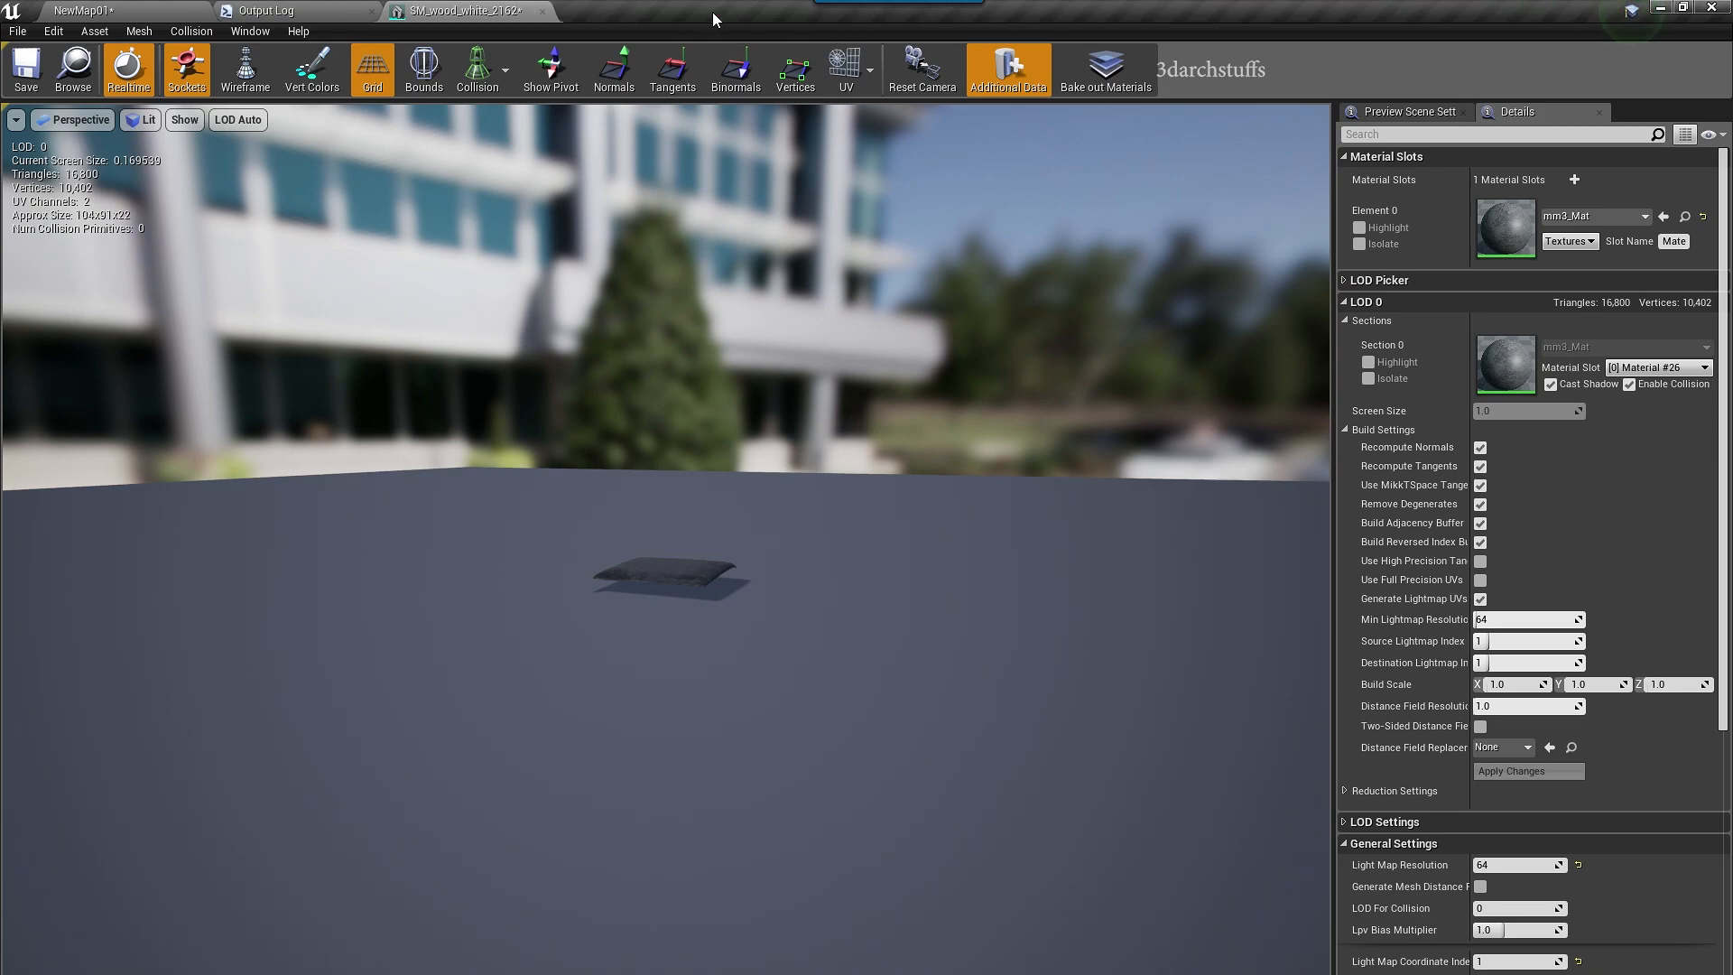
left_click(541, 11)
right_click(462, 120)
left_click(501, 132)
left_click(371, 11)
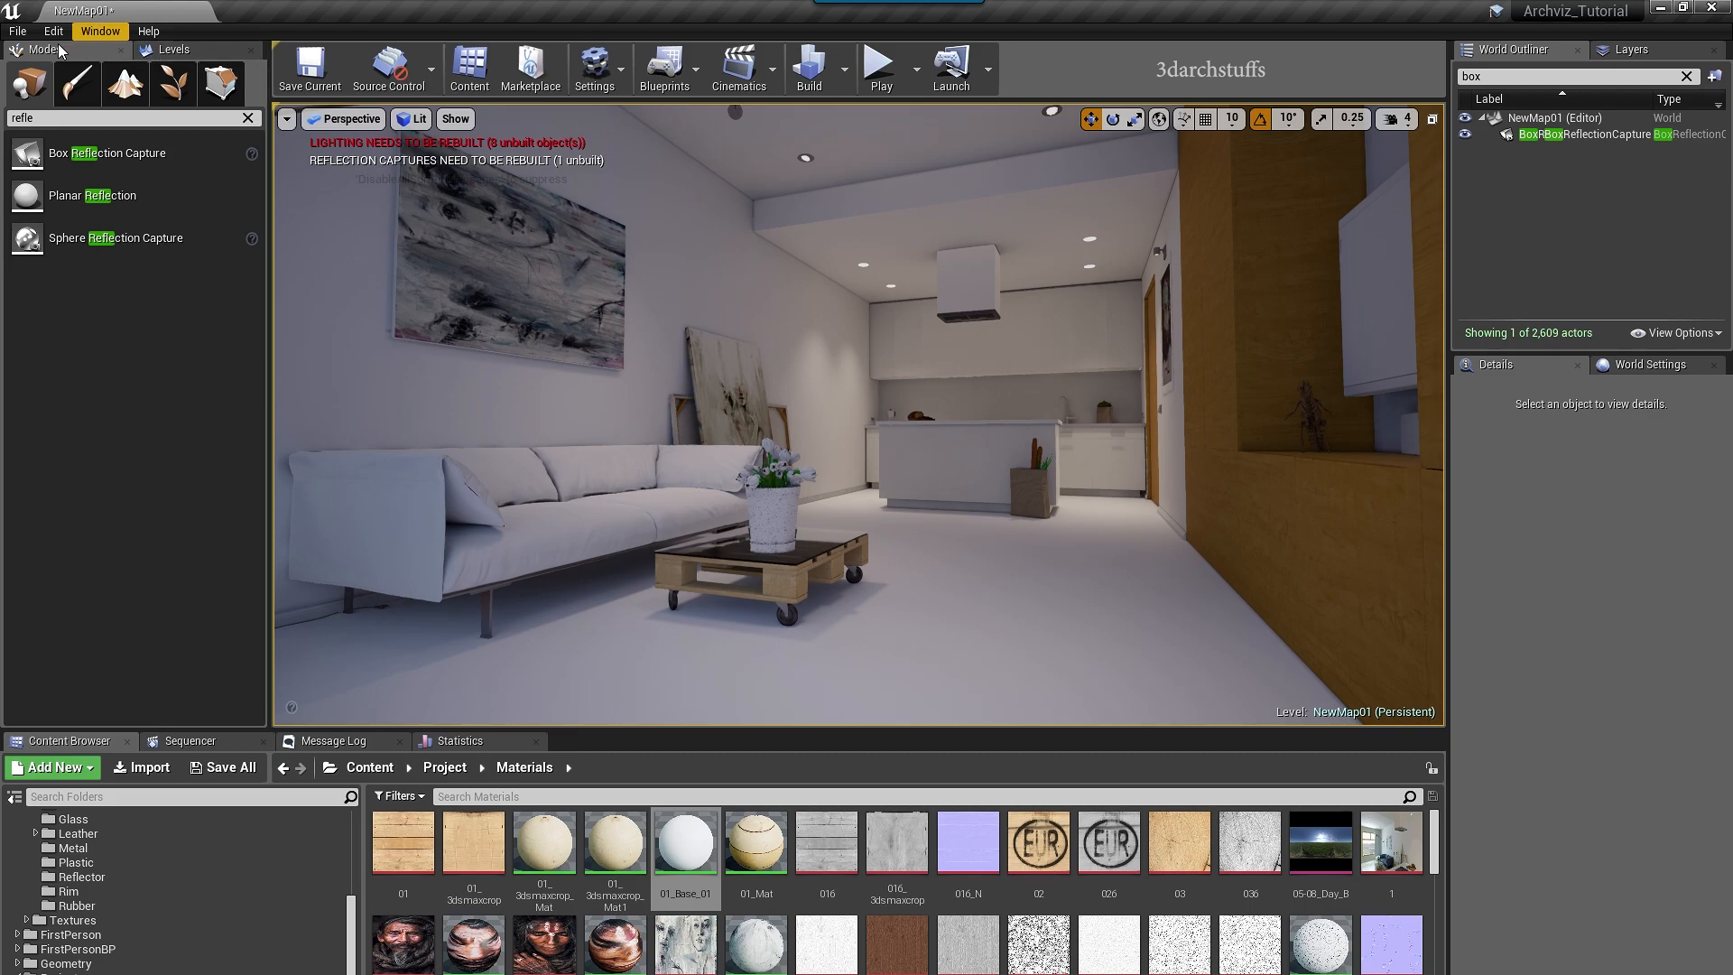
- Save the NewMap01 level and build its lighting
left_click(17, 31)
left_click(81, 178)
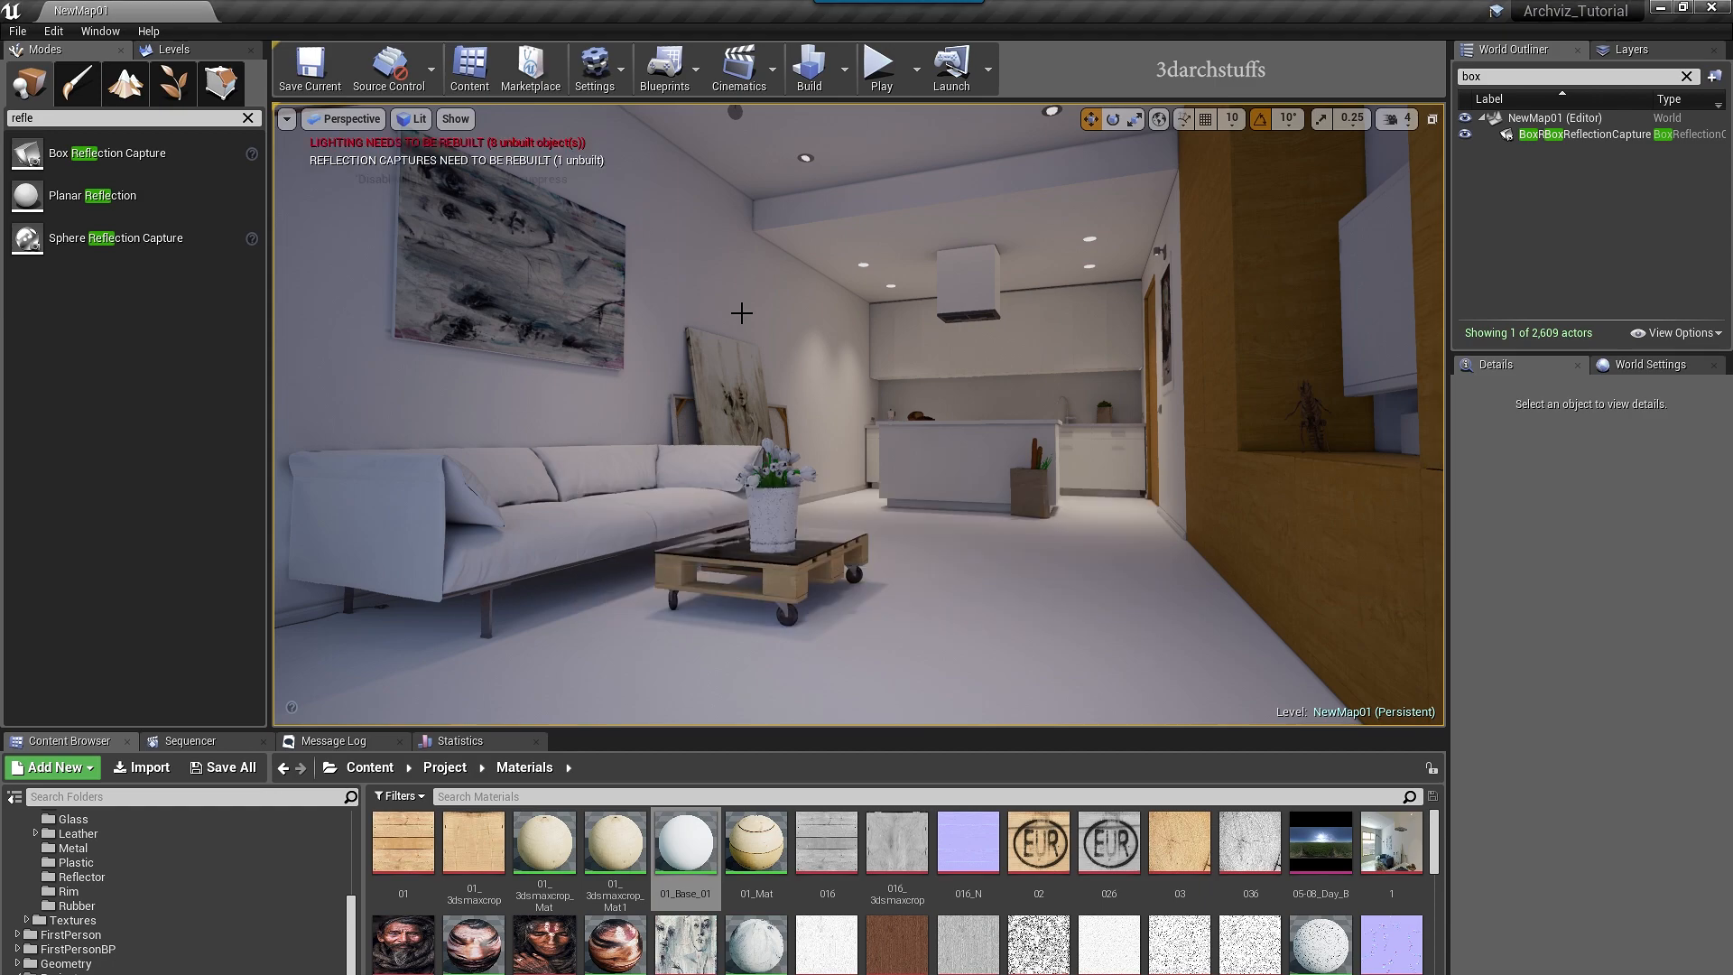
left_click(811, 73)
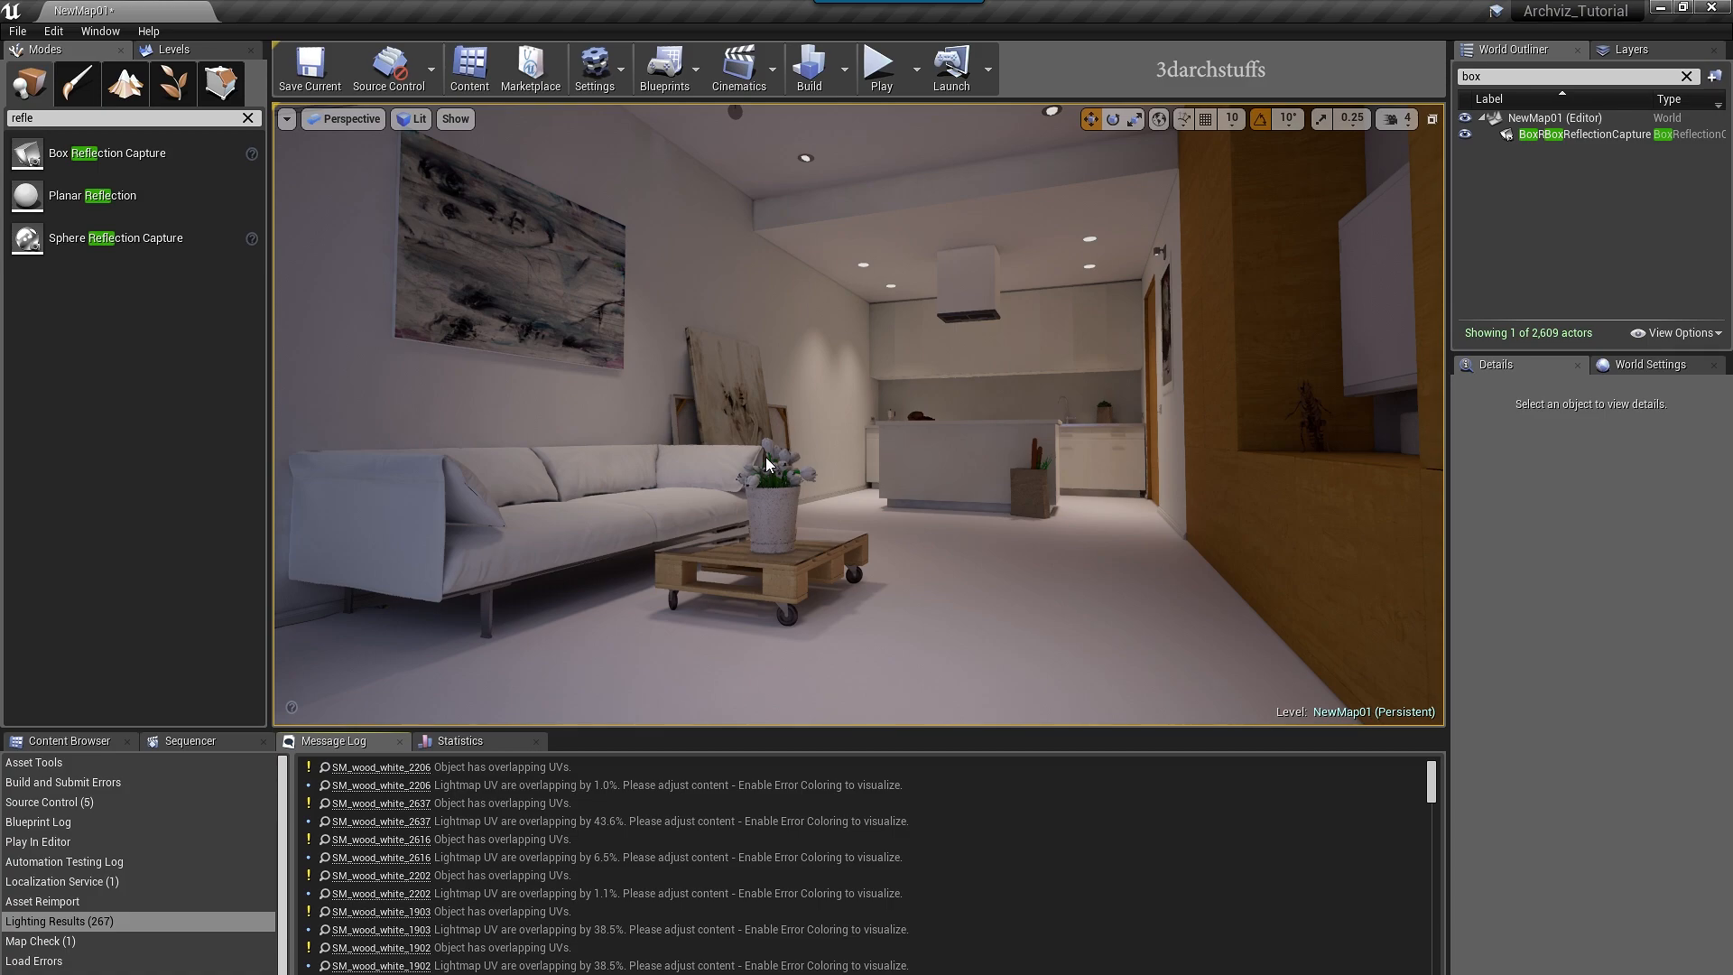
- Examine the baked lighting throughout the living room, kitchen, hallway and bedroom
scroll(939, 462, "up", 3)
right_click_drag(938, 439, 970, 370)
scroll(913, 503, "up", 4)
right_click_drag(912, 503, 506, 437)
scroll(917, 474, "up", 3)
scroll(921, 448, "up", 5)
right_click_drag(924, 448, 812, 433)
scroll(924, 449, "up", 4)
scroll(925, 438, "up", 5)
right_click_drag(946, 411, 813, 410)
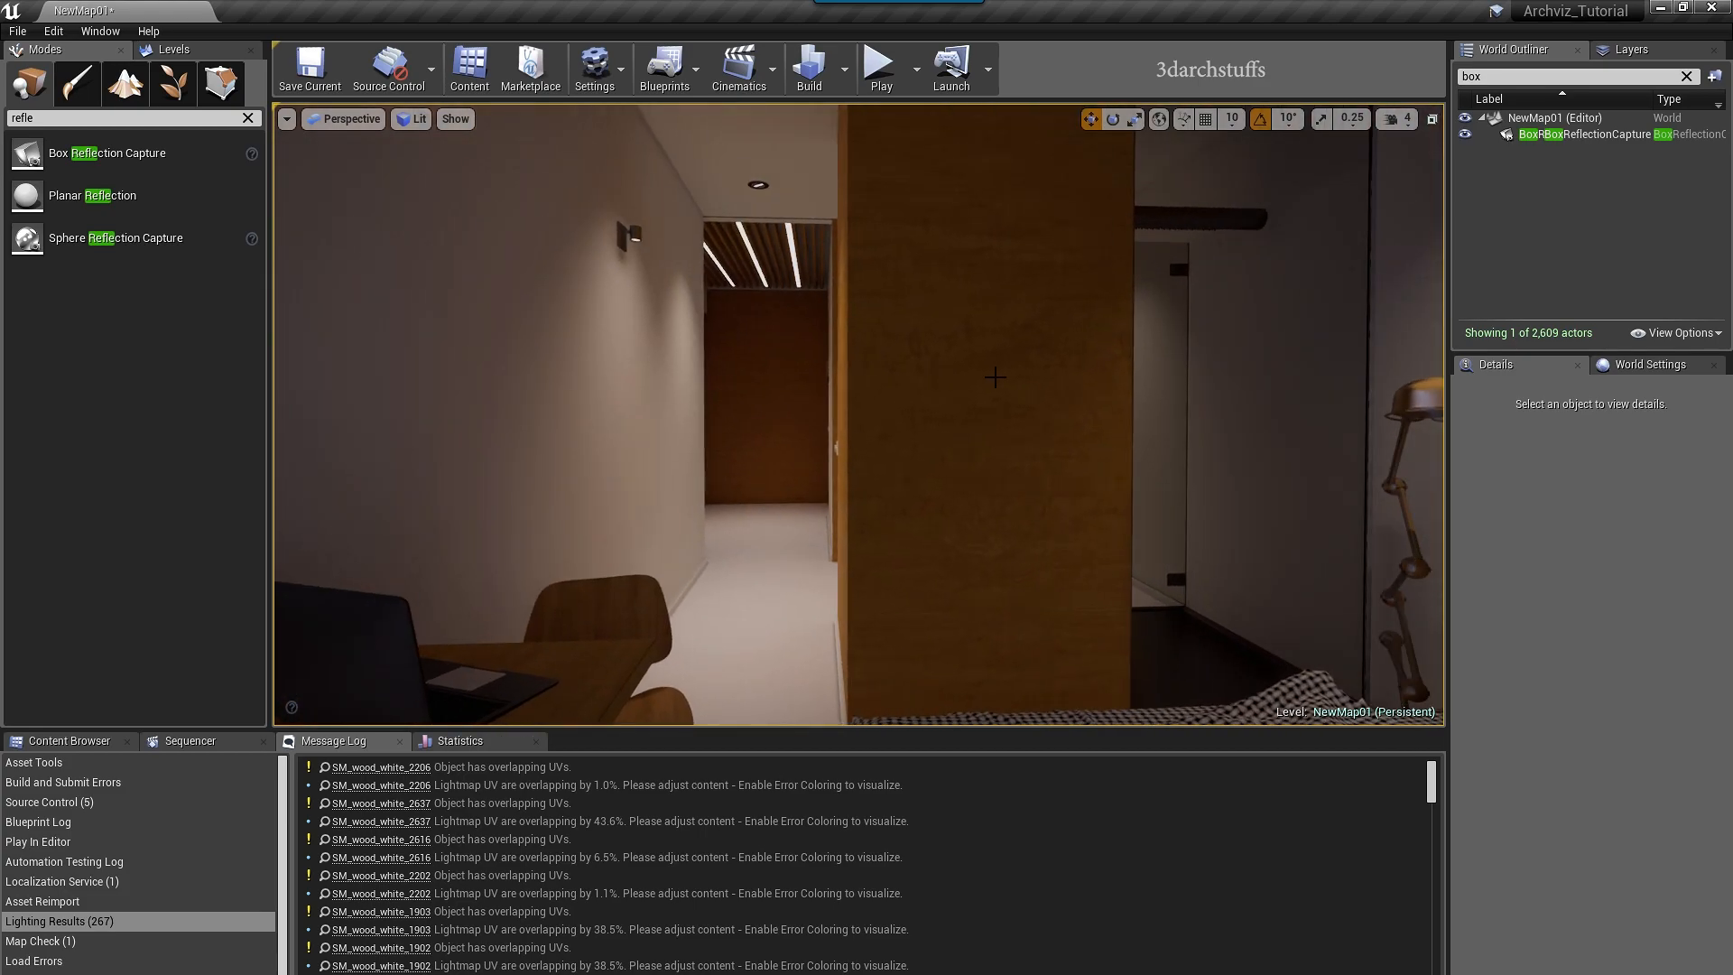
scroll(997, 377, "down", 3)
right_click_drag(999, 402, 839, 370)
right_click_drag(1133, 423, 1011, 467)
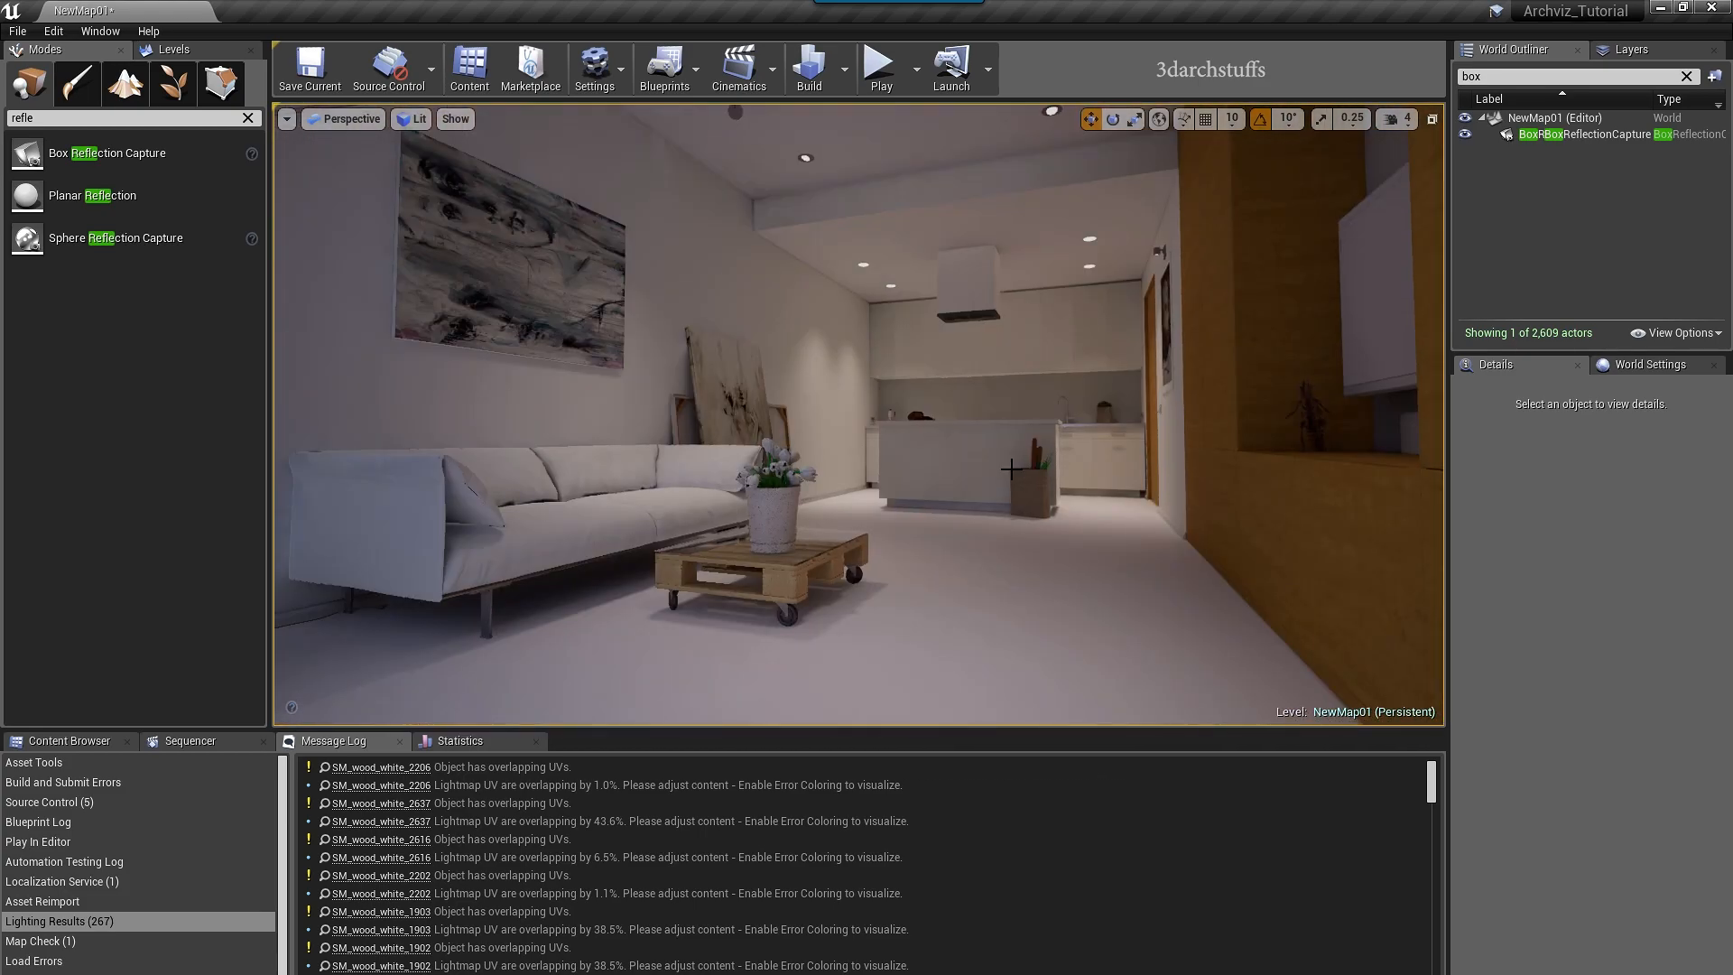